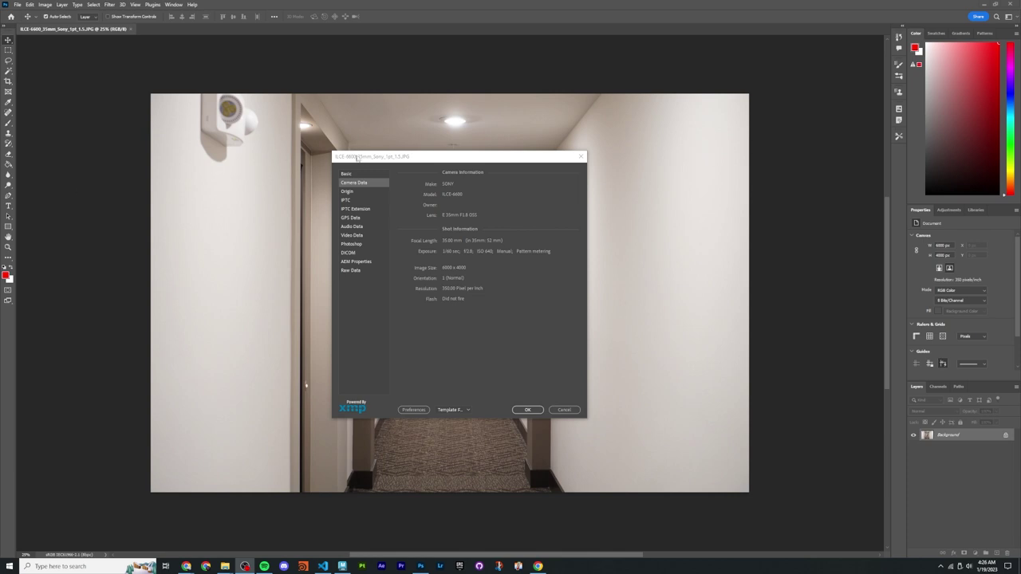
Step: Switch to Chrome and open pexels.com
{"action": "mouse_move", "coordinate": [359, 159]}
{"action": "left_mouse_down"}
{"action": "mouse_move", "coordinate": [428, 152]}
{"action": "mouse_move", "coordinate": [364, 159]}
{"action": "left_mouse_up"}
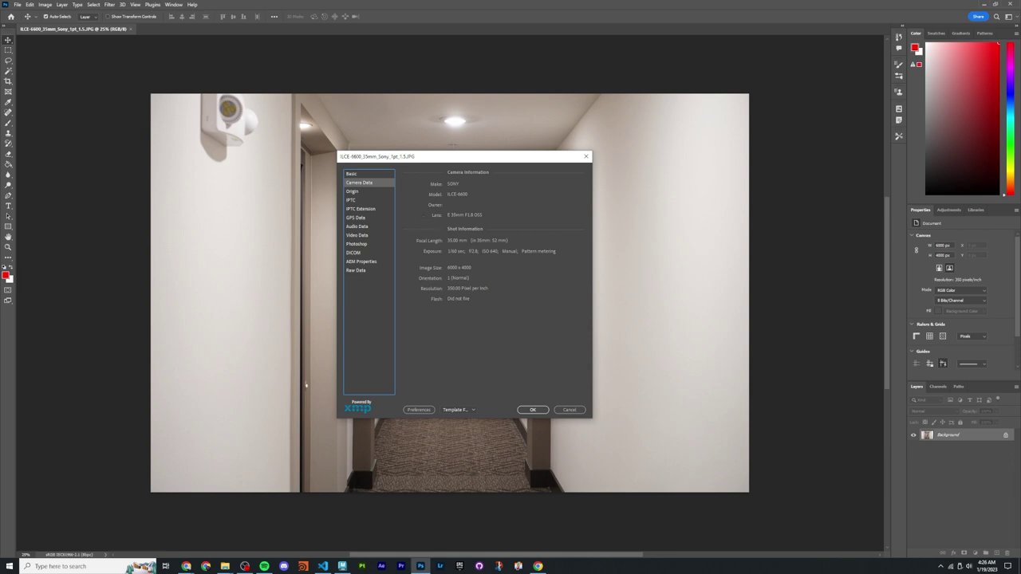
{"action": "left_click", "coordinate": [186, 566]}
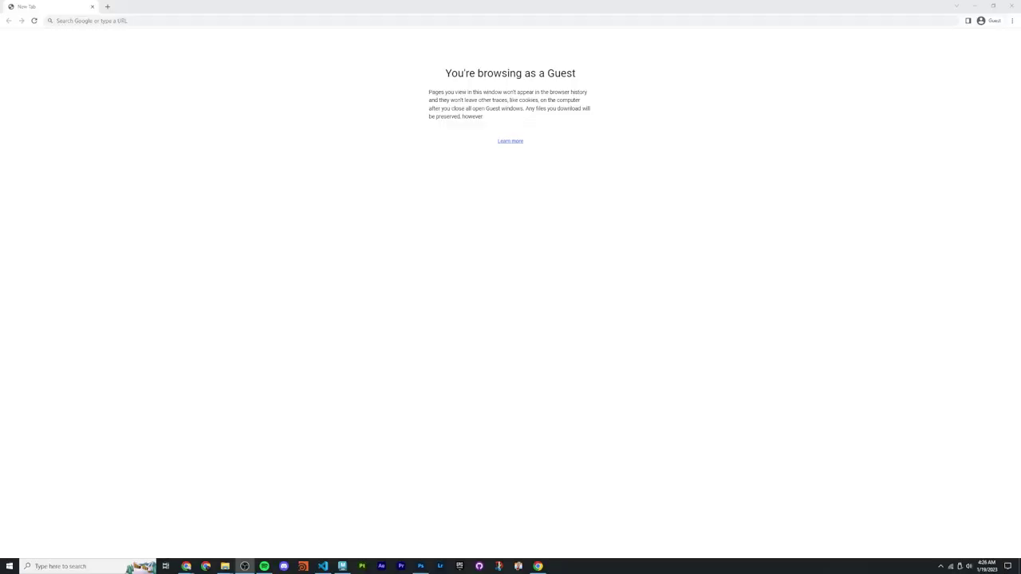
{"action": "left_click", "coordinate": [273, 22]}
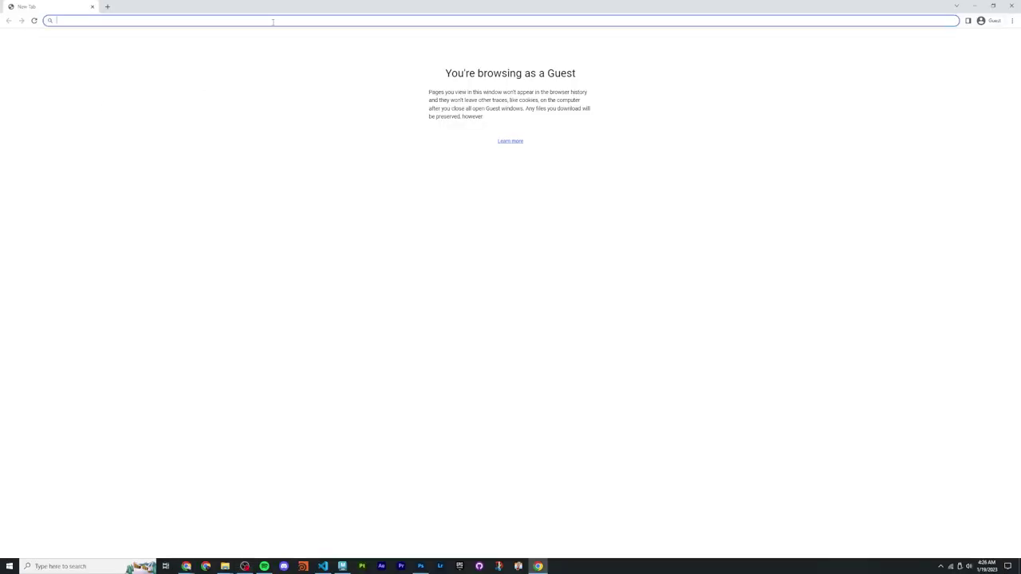
{"action": "type", "text": "pexels.com"}
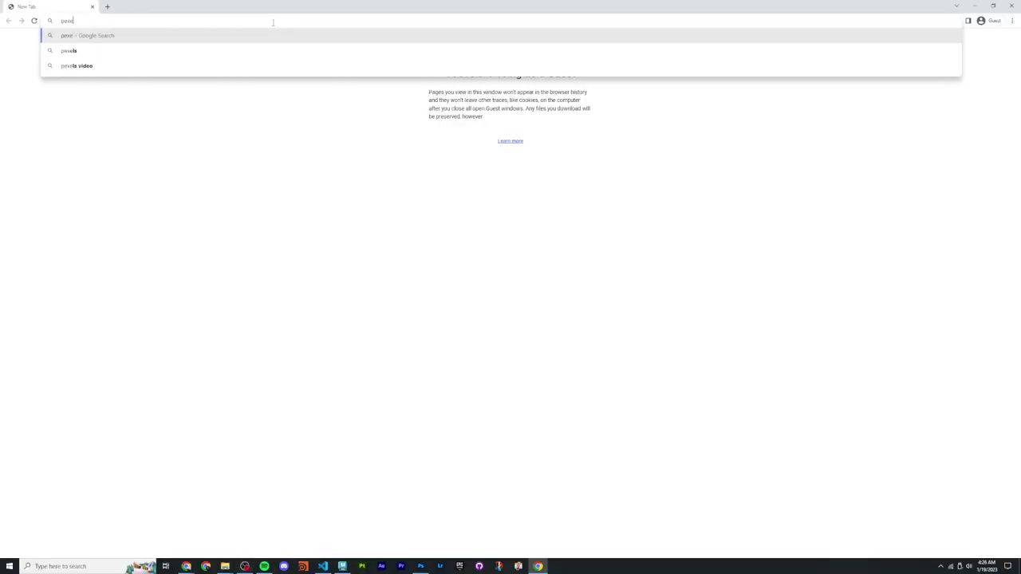
{"action": "key", "text": "Return"}
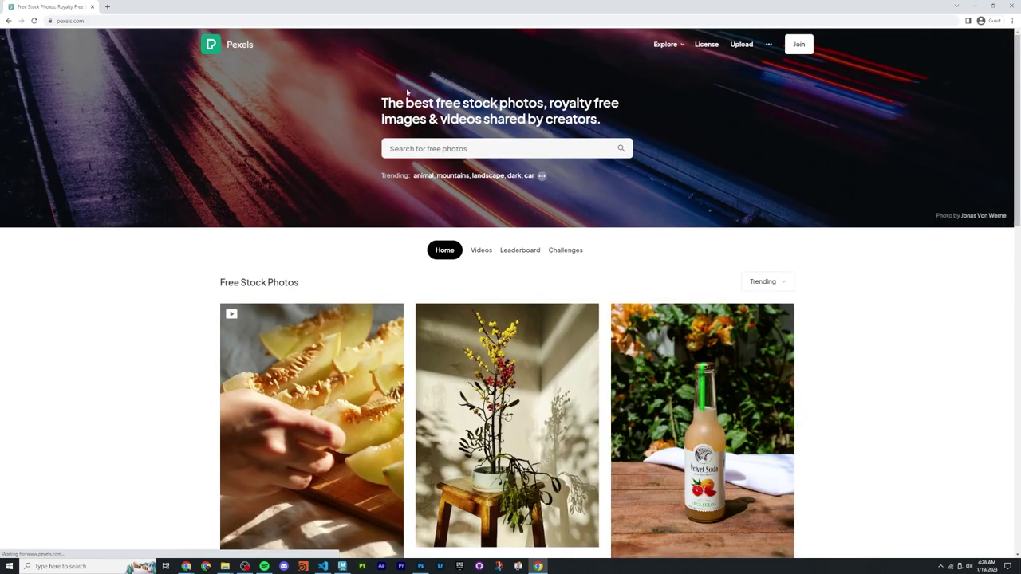
Step: Search Pexels for "interior" photos
{"action": "left_click", "coordinate": [426, 144]}
{"action": "type", "text": "interior"}
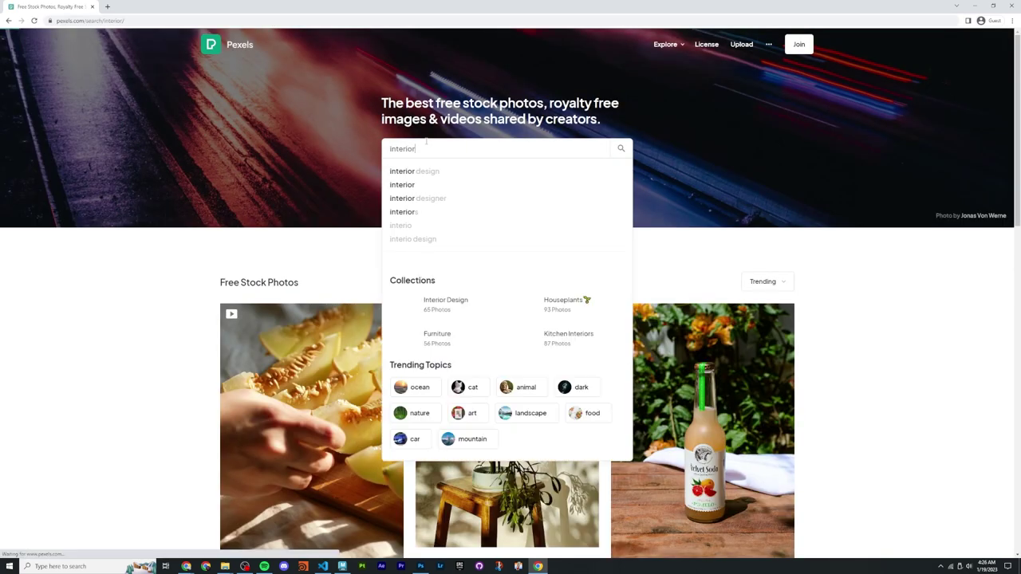
{"action": "key", "text": "Return"}
Step: Check the photo details of the living room picture with the green rug for camera data and return to the search results
{"action": "scroll", "coordinate": [435, 120], "scroll_direction": "down", "scroll_amount": 1}
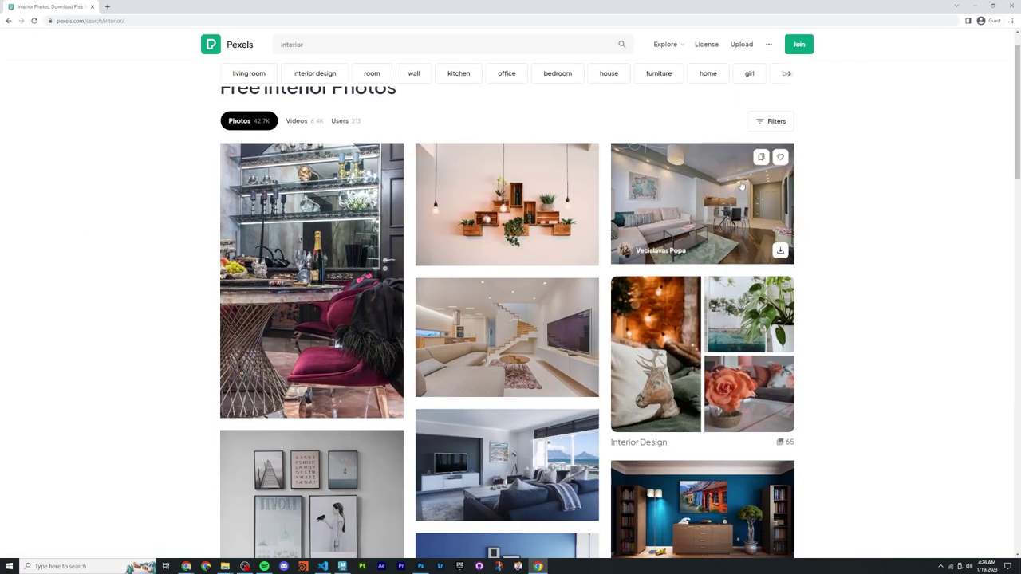
{"action": "left_click", "coordinate": [695, 211]}
{"action": "scroll", "coordinate": [695, 207], "scroll_direction": "down", "scroll_amount": 8}
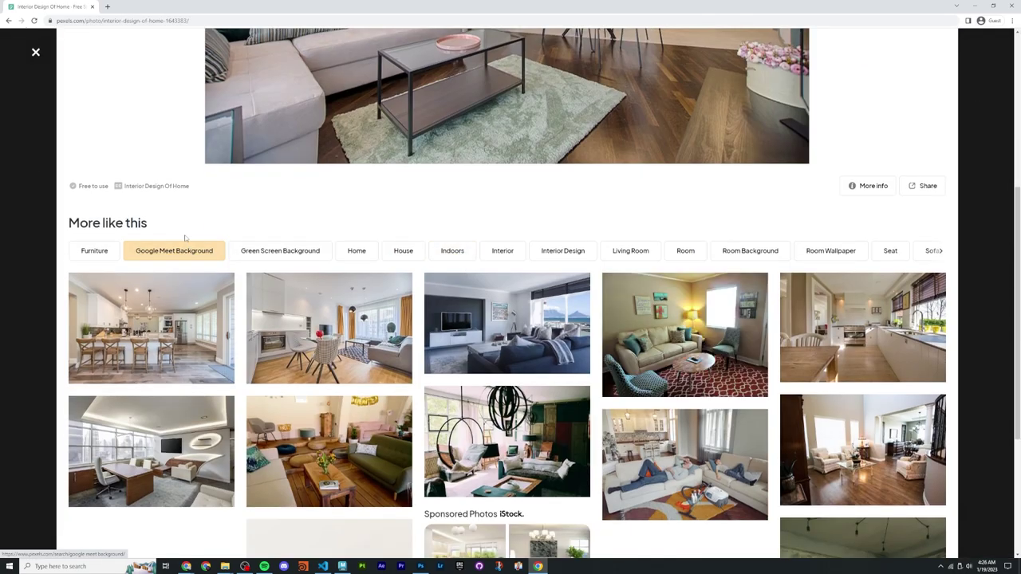
{"action": "scroll", "coordinate": [387, 240], "scroll_direction": "up", "scroll_amount": 10}
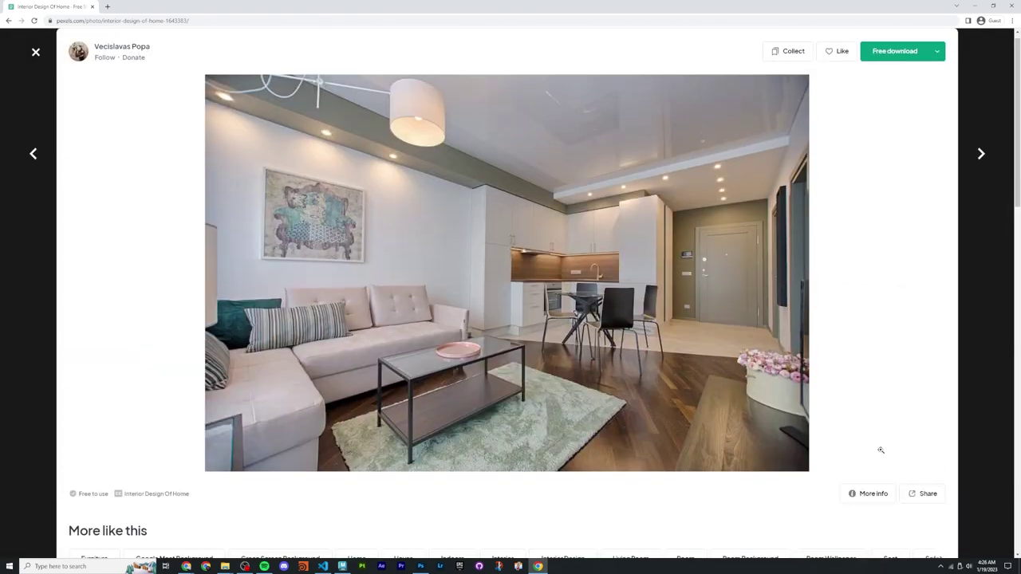
{"action": "left_click", "coordinate": [870, 492]}
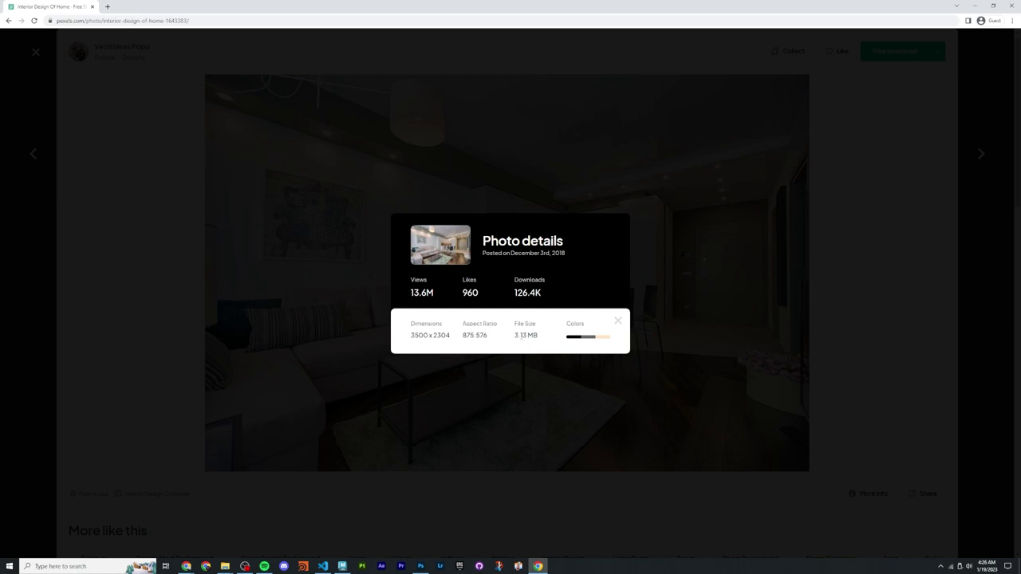
{"action": "triple_click", "coordinate": [461, 339]}
{"action": "left_click", "coordinate": [743, 249]}
{"action": "left_click", "coordinate": [744, 250]}
{"action": "left_click", "coordinate": [35, 51]}
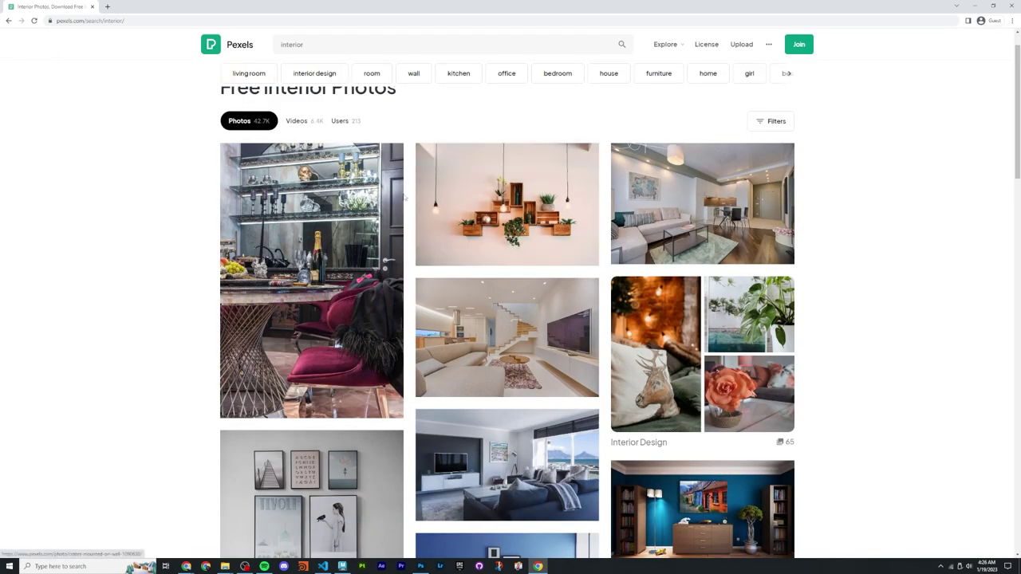
Step: Open the photo of the dining table with magenta chairs and check the camera model and focal length in its details
{"action": "scroll", "coordinate": [404, 198], "scroll_direction": "down", "scroll_amount": 2}
{"action": "left_click", "coordinate": [338, 106]}
{"action": "scroll", "coordinate": [343, 111], "scroll_direction": "down", "scroll_amount": 3}
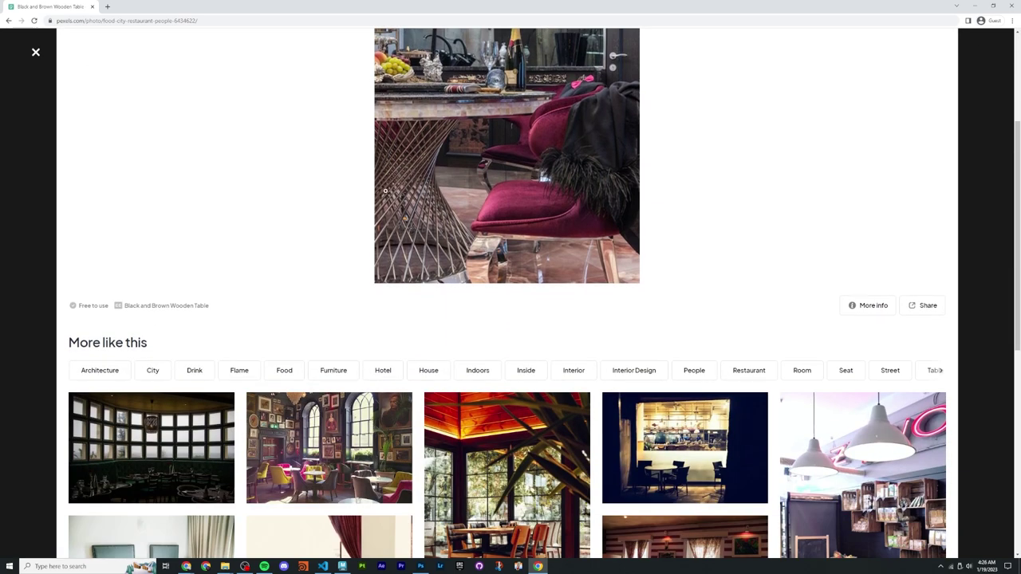
{"action": "left_click", "coordinate": [870, 306]}
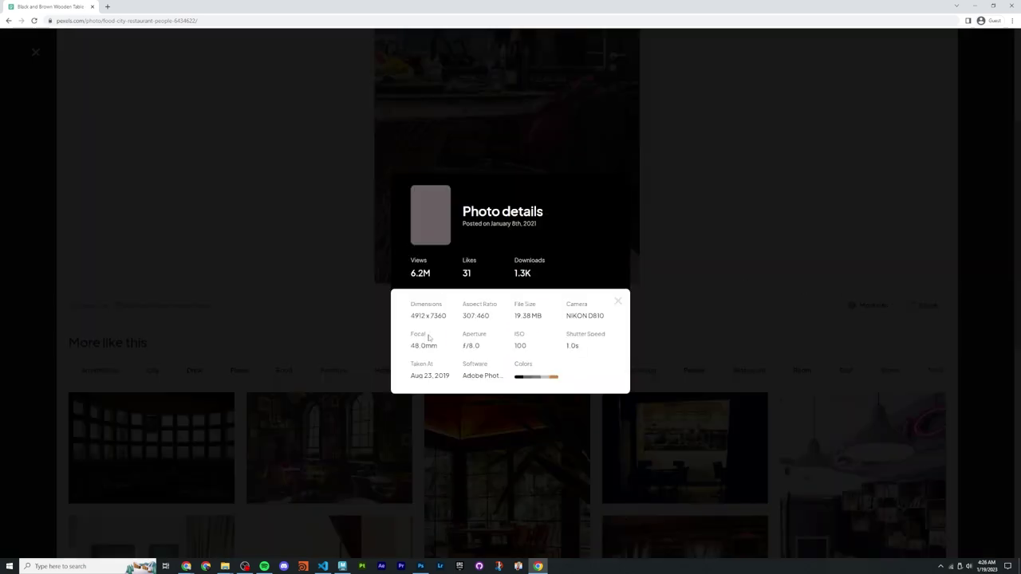
{"action": "left_click_drag", "start_coordinate": [570, 316], "coordinate": [615, 317]}
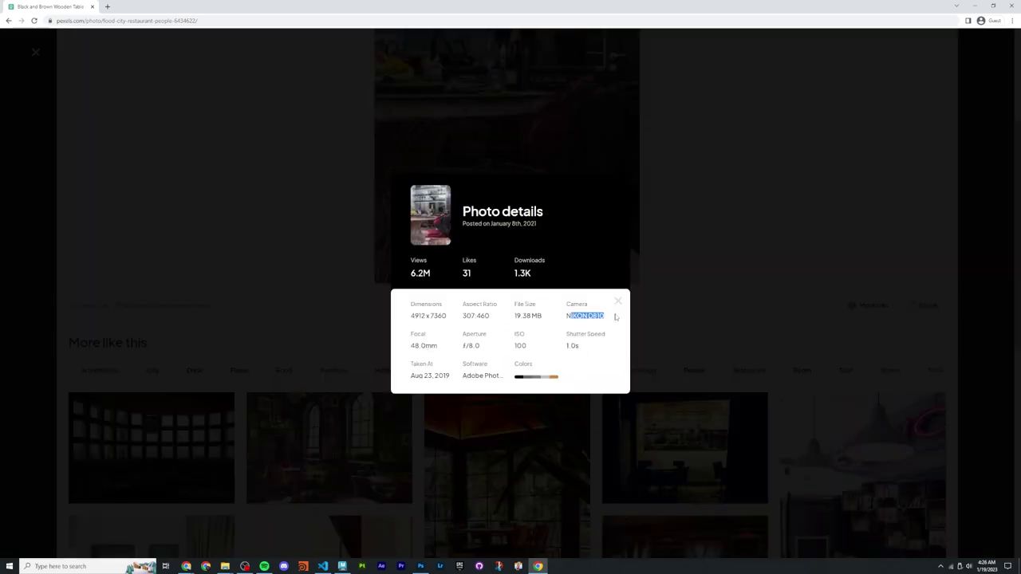
{"action": "left_click_drag", "start_coordinate": [410, 346], "coordinate": [441, 350]}
{"action": "left_click", "coordinate": [569, 333]}
{"action": "left_click", "coordinate": [617, 302]}
Step: Download the dining table photo and open it in Photoshop, closing the hallway image's file information first
{"action": "scroll", "coordinate": [790, 276], "scroll_direction": "up", "scroll_amount": 3}
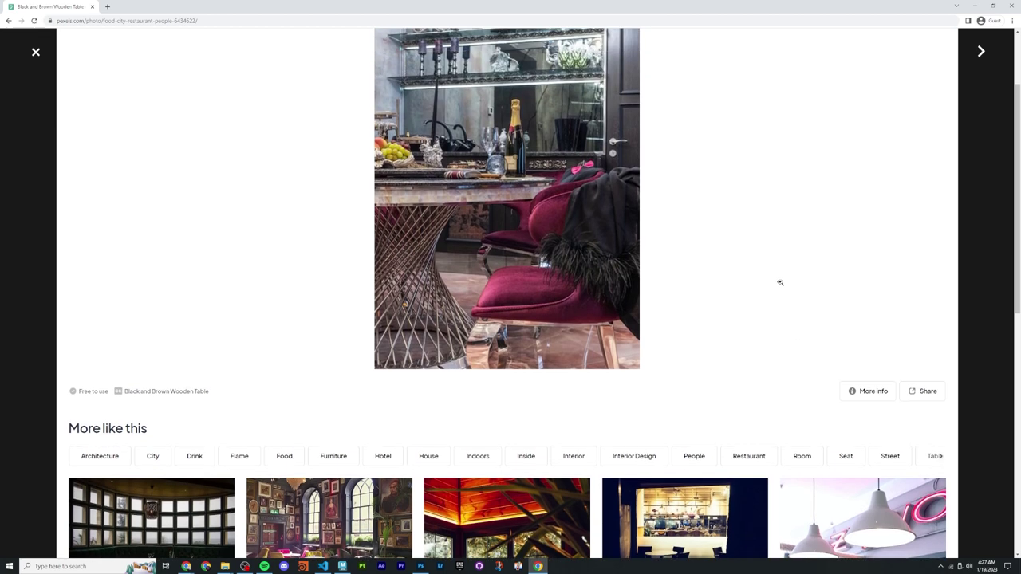
{"action": "left_click", "coordinate": [903, 64]}
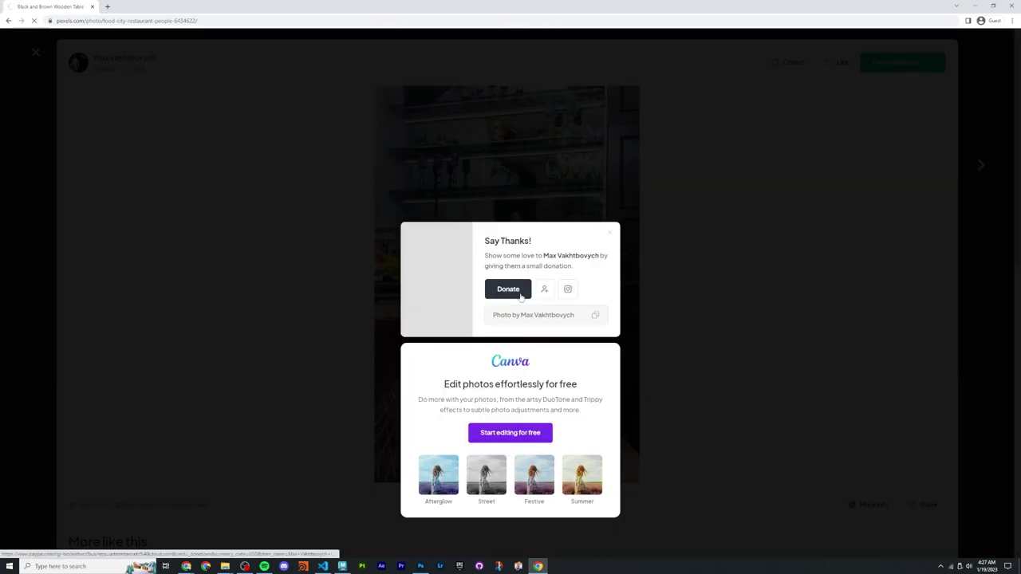
{"action": "mouse_move", "coordinate": [419, 565]}
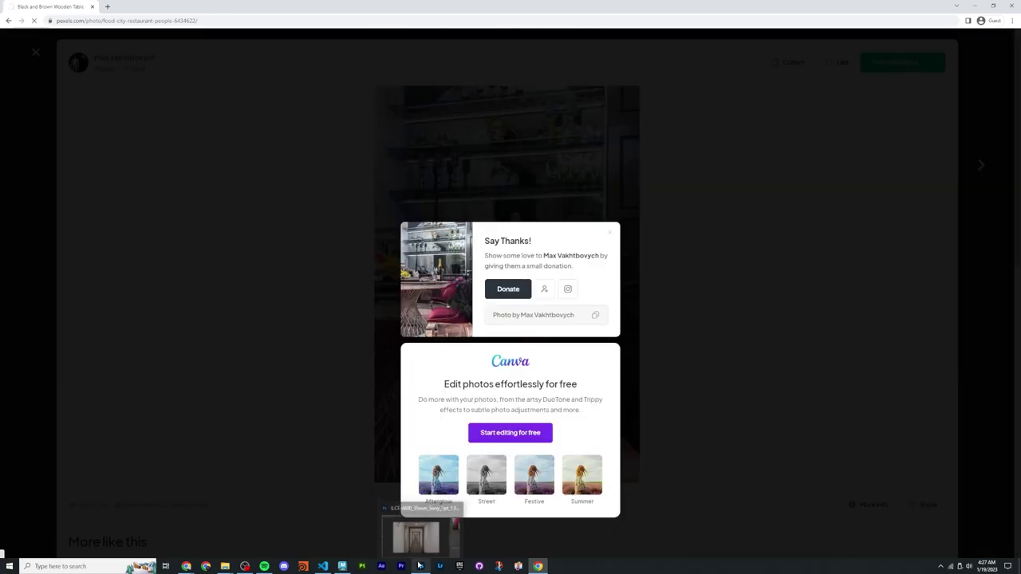
{"action": "left_click", "coordinate": [403, 541]}
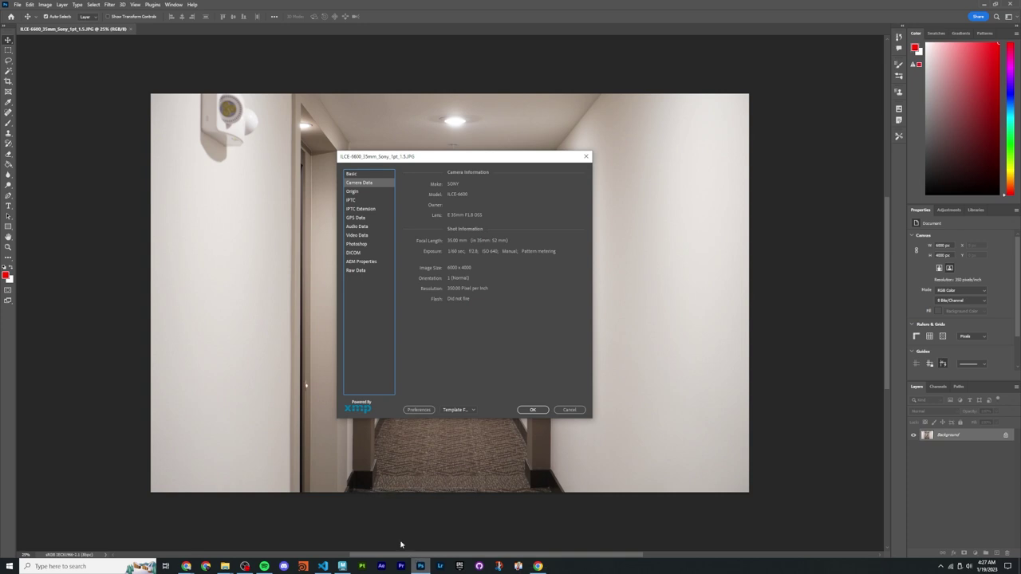
{"action": "left_click", "coordinate": [587, 156]}
{"action": "left_click", "coordinate": [17, 4]}
{"action": "left_click", "coordinate": [32, 26]}
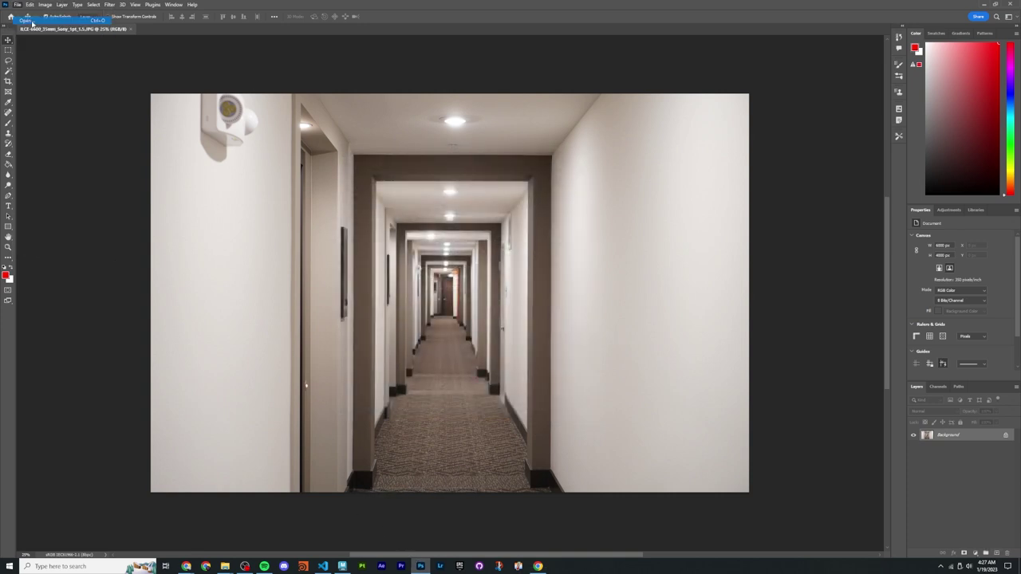
{"action": "scroll", "coordinate": [225, 393], "scroll_direction": "up", "scroll_amount": 5}
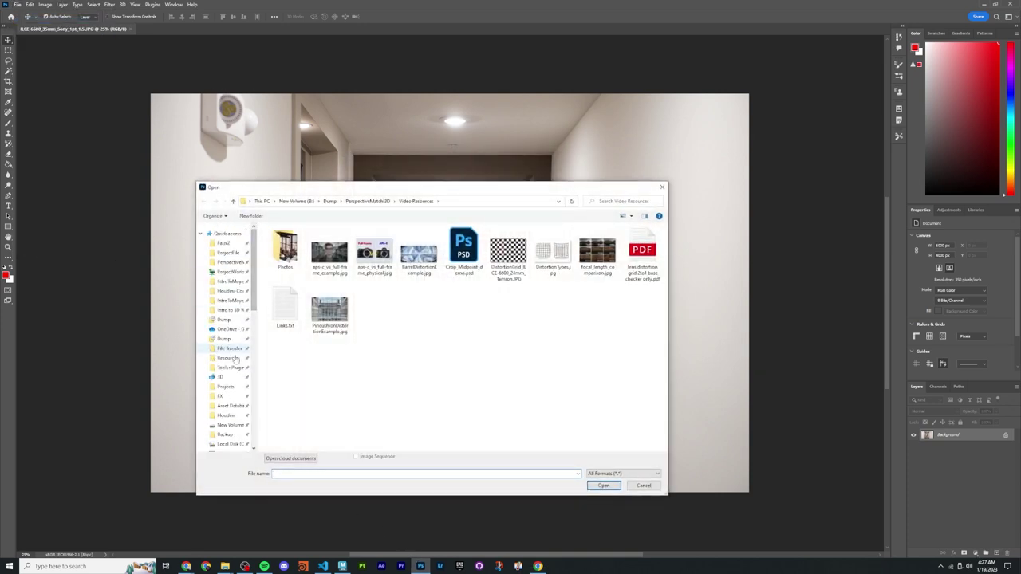
{"action": "left_click", "coordinate": [227, 380]}
{"action": "double_click", "coordinate": [304, 249]}
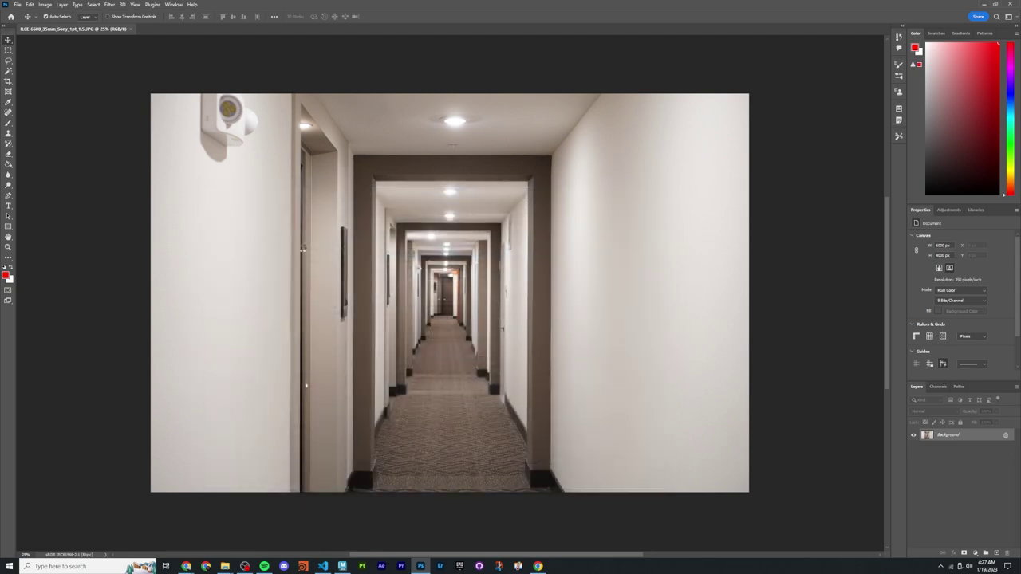
Step: Show the file information of the downloaded dining table photo to inspect its metadata
{"action": "left_click", "coordinate": [33, 4]}
{"action": "mouse_move", "coordinate": [17, 4]}
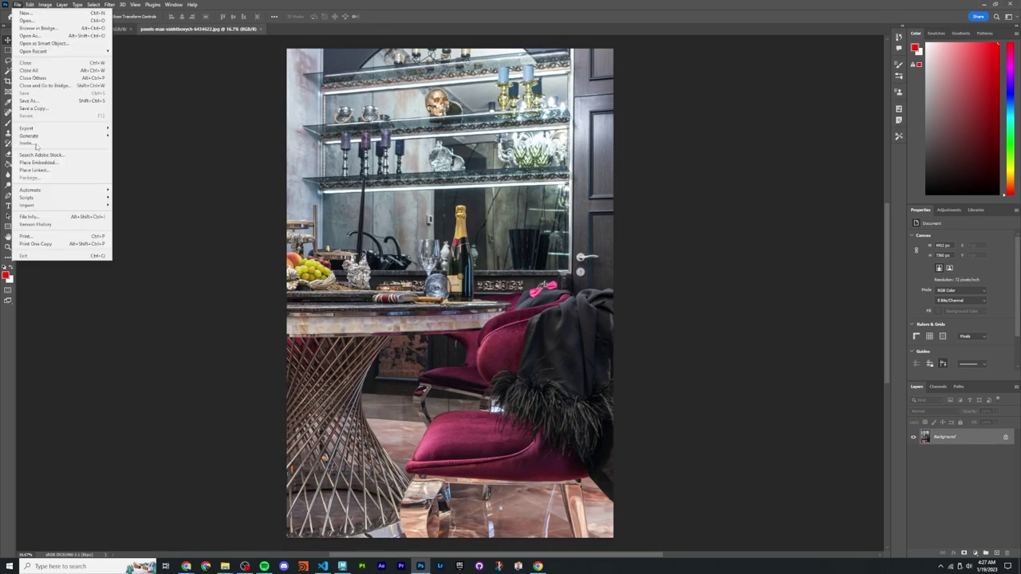
{"action": "left_click", "coordinate": [50, 216]}
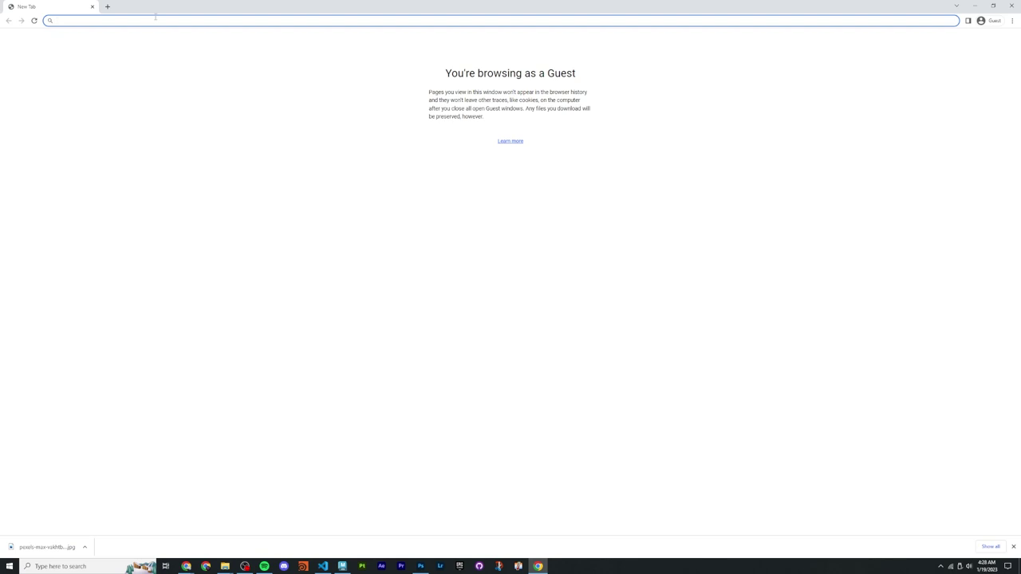
Step: Open archello.com in Chrome
{"action": "type", "text": "archello.com"}
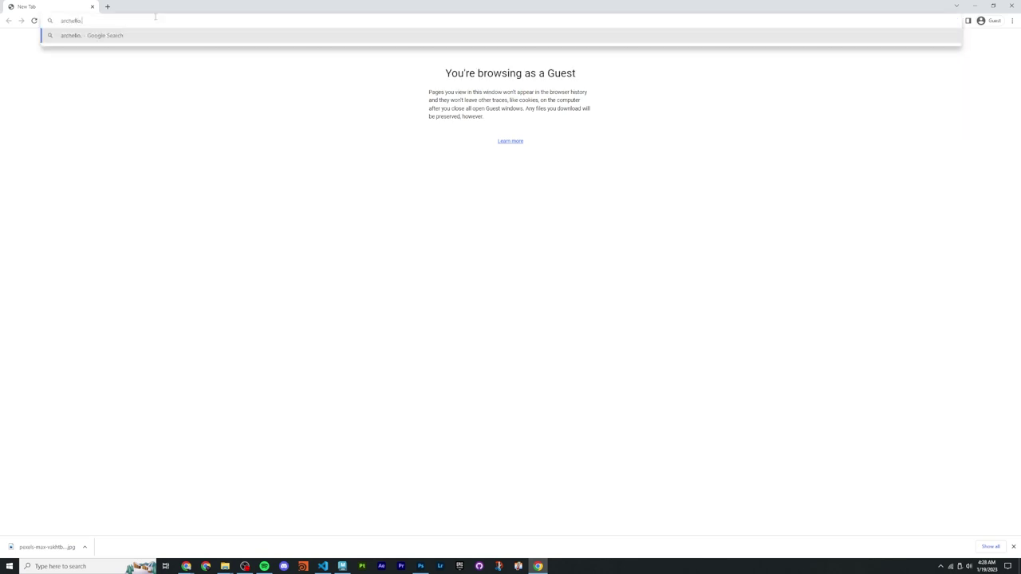
{"action": "key", "text": "Return"}
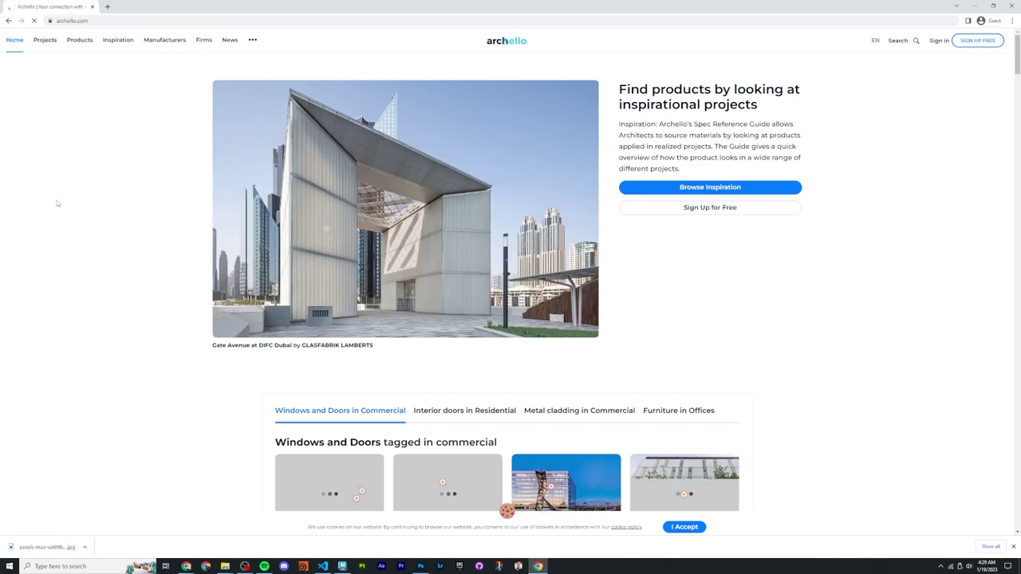
Step: Browse the featured projects on the Archello home page and open "A Cozy and Classic Flat in San Francisco"
{"action": "scroll", "coordinate": [44, 271], "scroll_direction": "down", "scroll_amount": 3}
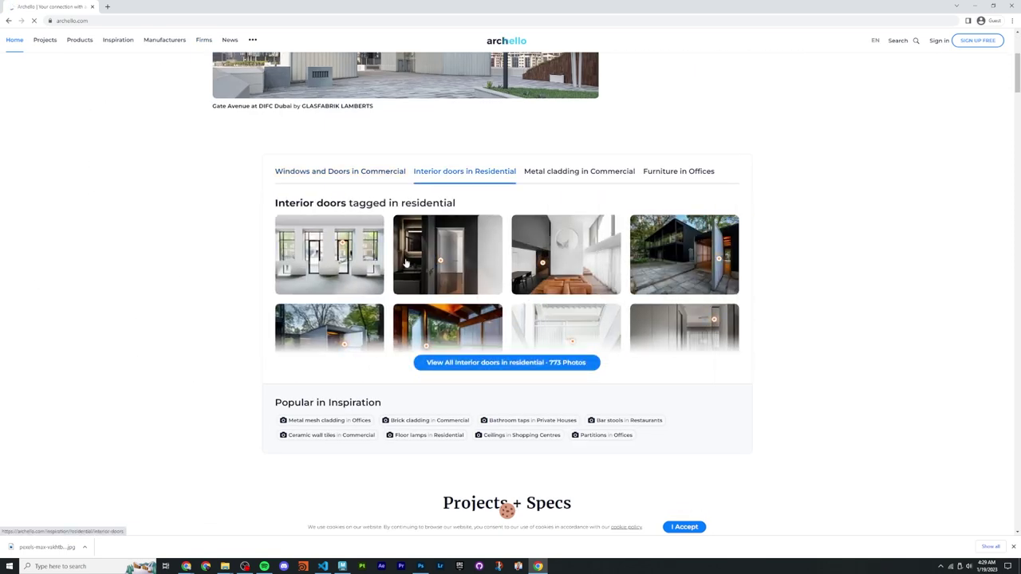
{"action": "scroll", "coordinate": [194, 269], "scroll_direction": "down", "scroll_amount": 8}
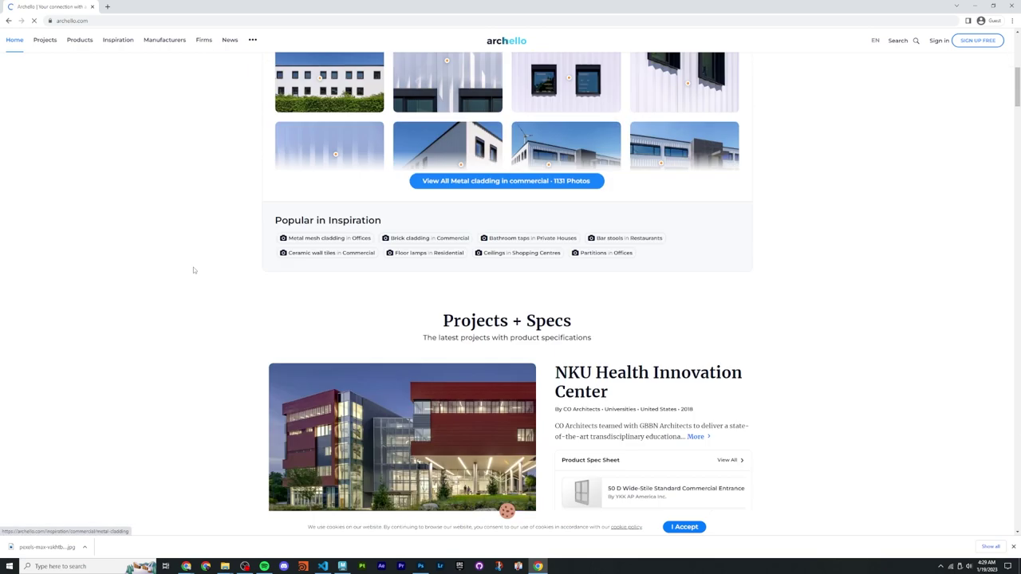
{"action": "scroll", "coordinate": [244, 232], "scroll_direction": "down", "scroll_amount": 4}
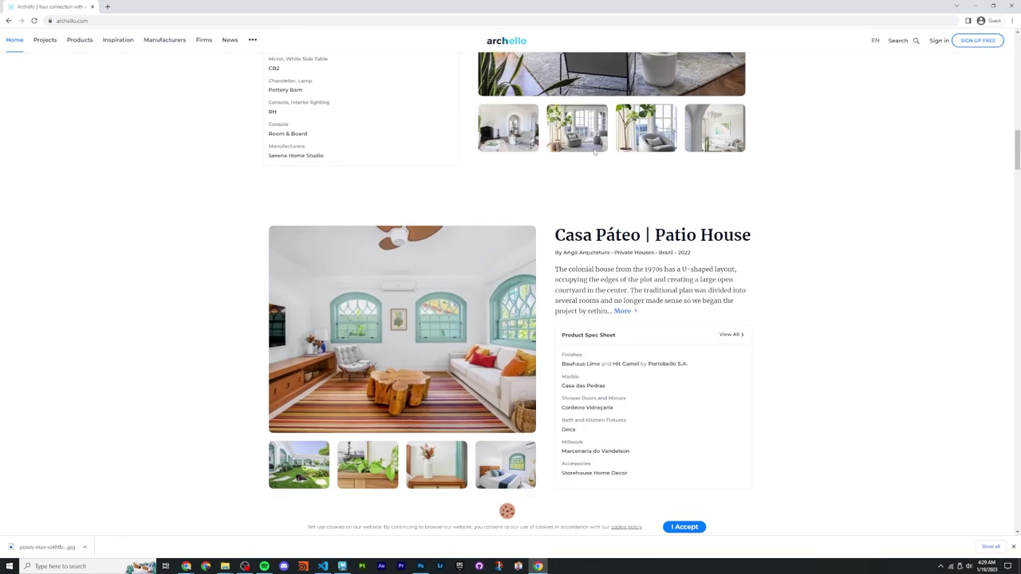
{"action": "scroll", "coordinate": [647, 240], "scroll_direction": "up", "scroll_amount": 3}
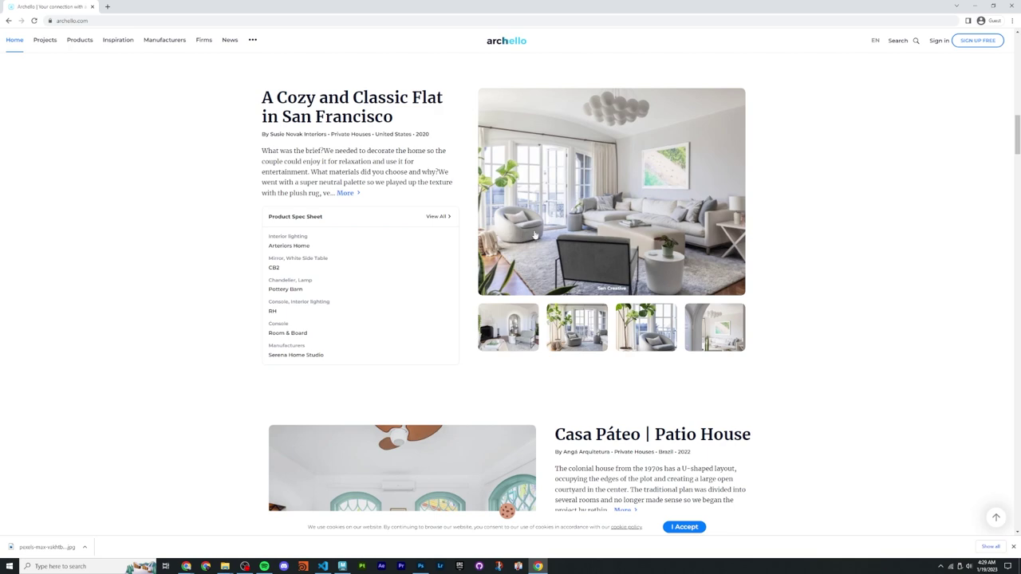
{"action": "scroll", "coordinate": [580, 225], "scroll_direction": "down", "scroll_amount": 4}
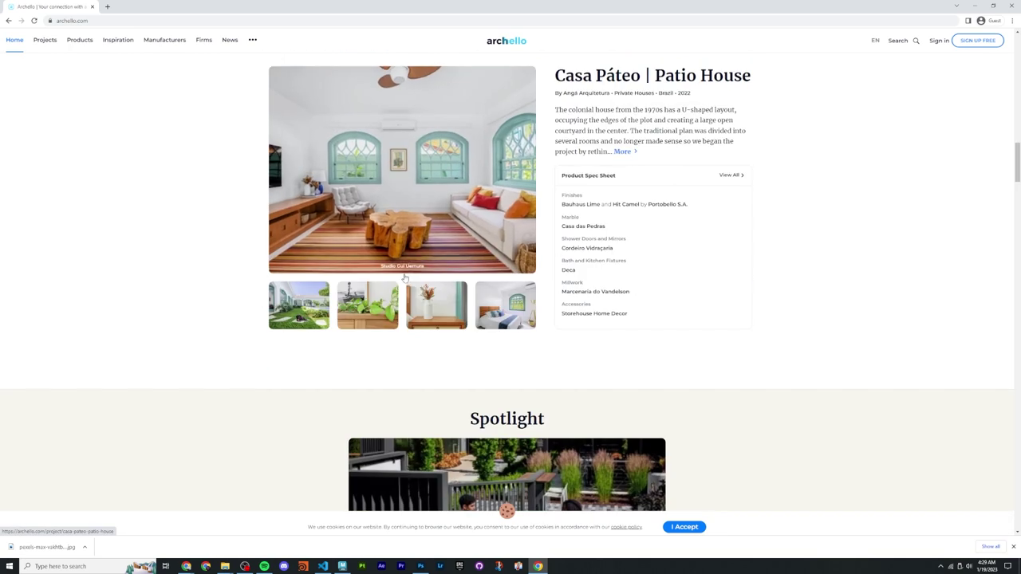
{"action": "scroll", "coordinate": [211, 280], "scroll_direction": "down", "scroll_amount": 3}
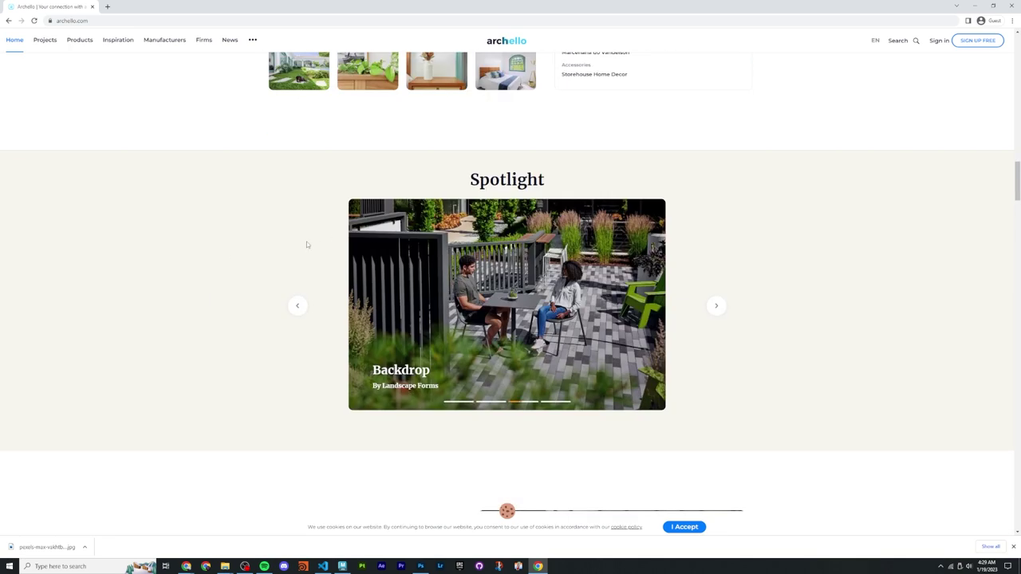
{"action": "scroll", "coordinate": [330, 262], "scroll_direction": "down", "scroll_amount": 8}
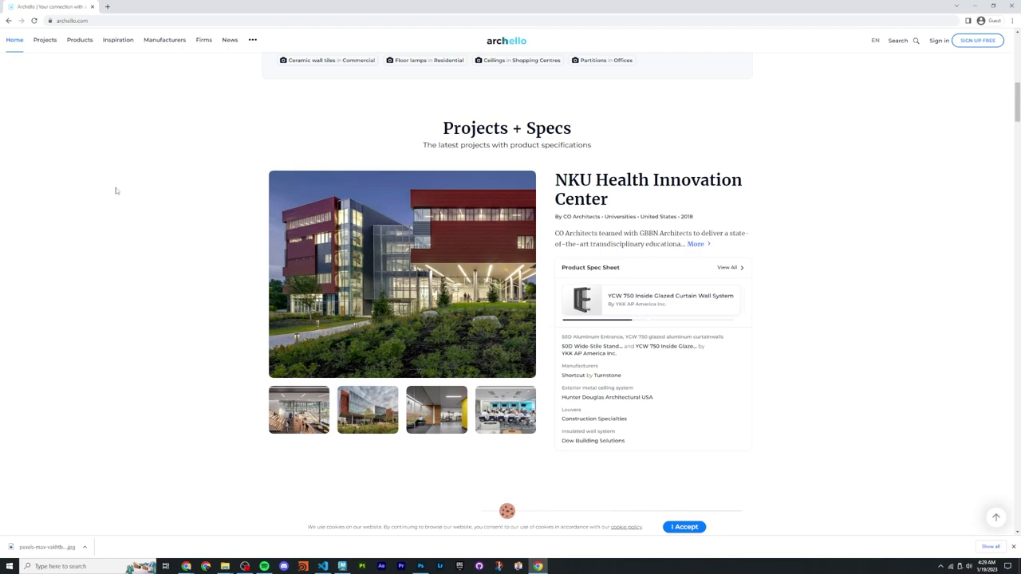
{"action": "scroll", "coordinate": [206, 229], "scroll_direction": "up", "scroll_amount": 1}
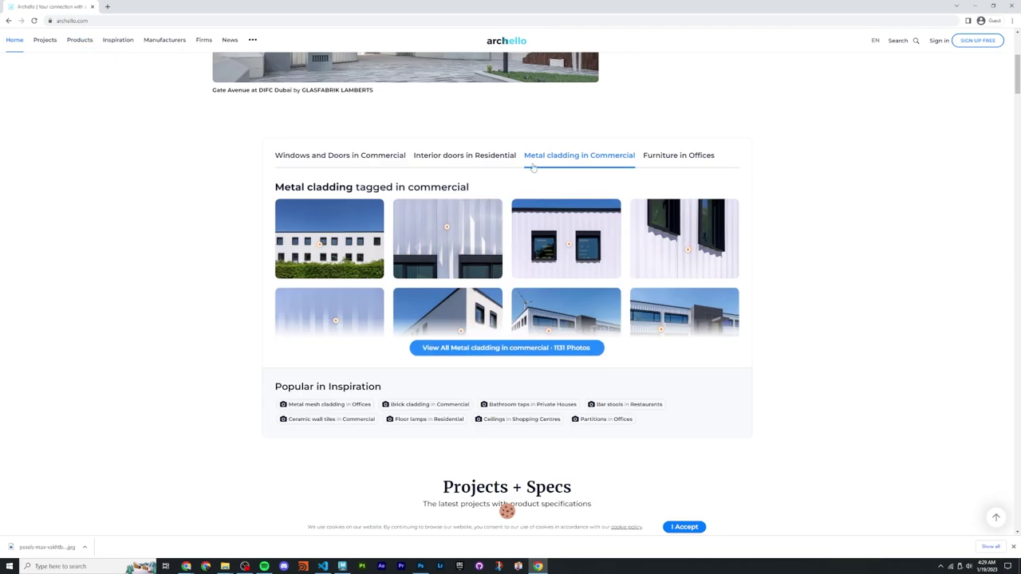
{"action": "scroll", "coordinate": [240, 282], "scroll_direction": "up", "scroll_amount": 3}
{"action": "scroll", "coordinate": [779, 197], "scroll_direction": "down", "scroll_amount": 7}
{"action": "scroll", "coordinate": [779, 197], "scroll_direction": "down", "scroll_amount": 4}
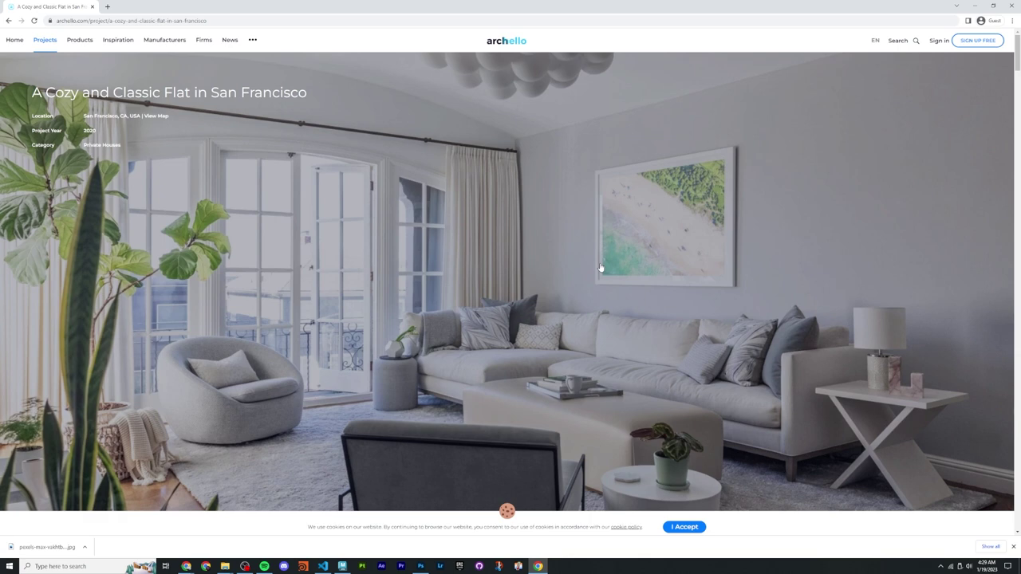
Step: Accept the cookies on the San Francisco flat's project page and move on to its content
{"action": "left_click", "coordinate": [685, 526]}
{"action": "scroll", "coordinate": [402, 271], "scroll_direction": "down", "scroll_amount": 5}
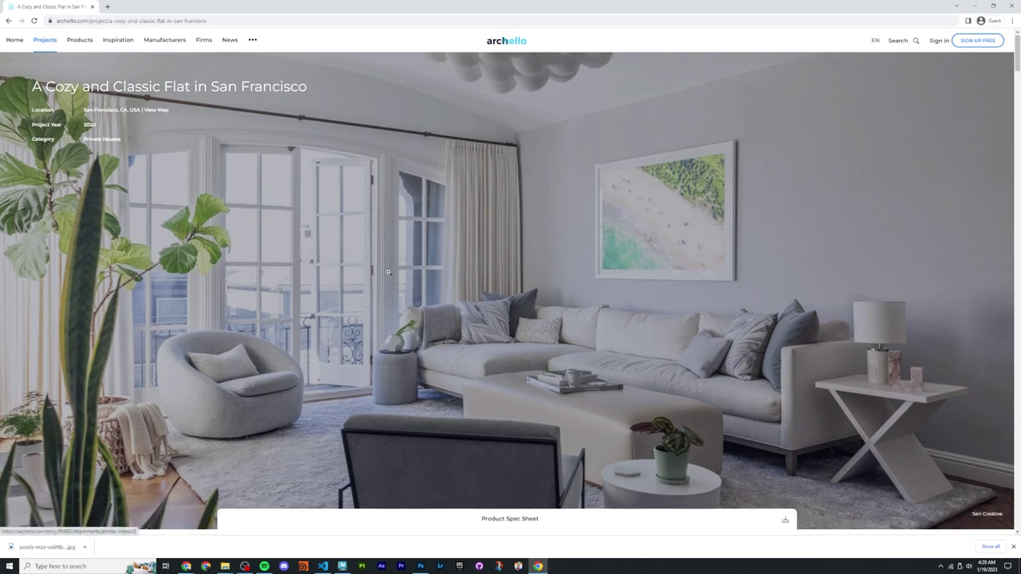
Step: Open the full photo gallery of the San Francisco flat project from its project page
{"action": "scroll", "coordinate": [399, 279], "scroll_direction": "down", "scroll_amount": 1}
{"action": "scroll", "coordinate": [359, 263], "scroll_direction": "down", "scroll_amount": 5}
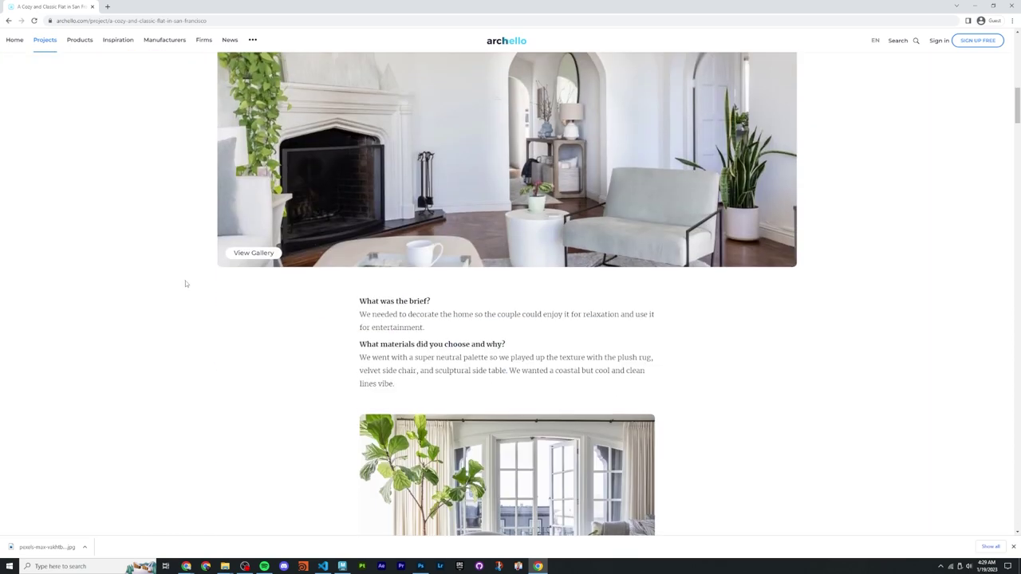
{"action": "left_click", "coordinate": [254, 252]}
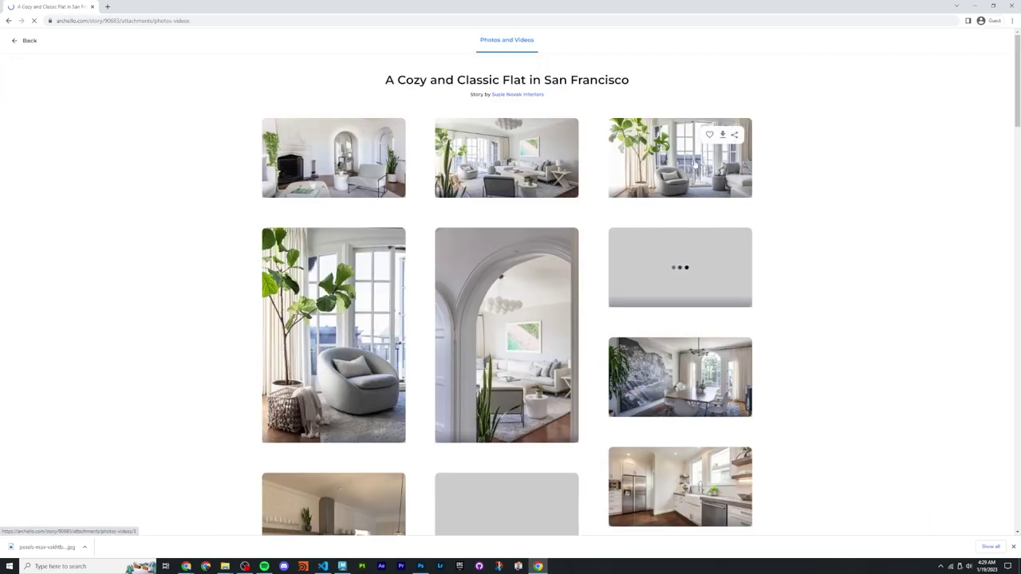
Step: Browse the project's gallery and open the living room photo with the chandelier and brown-grey sectional sofa
{"action": "scroll", "coordinate": [548, 302], "scroll_direction": "down", "scroll_amount": 2}
{"action": "scroll", "coordinate": [549, 301], "scroll_direction": "down", "scroll_amount": 1}
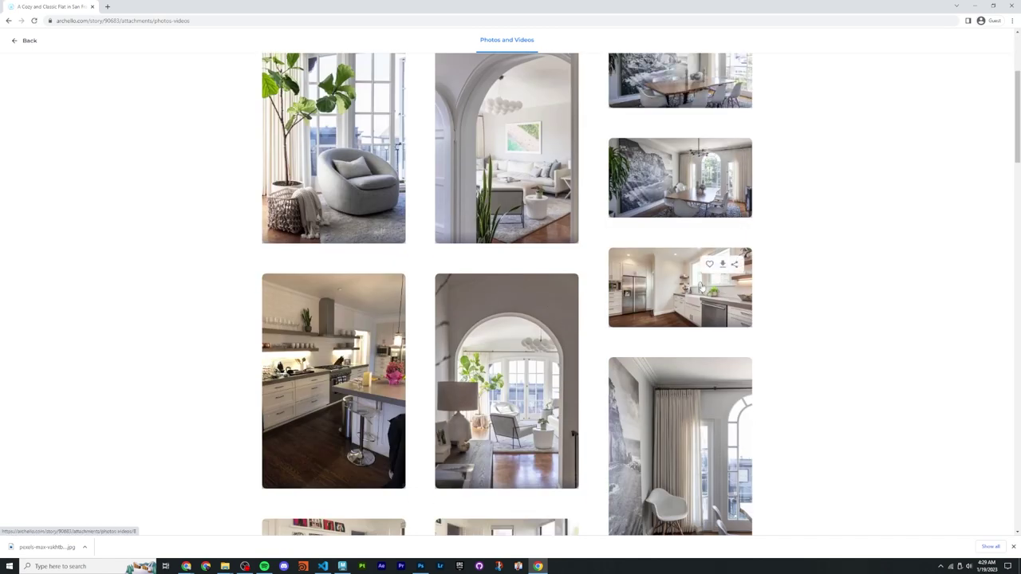
{"action": "scroll", "coordinate": [332, 278], "scroll_direction": "down", "scroll_amount": 4}
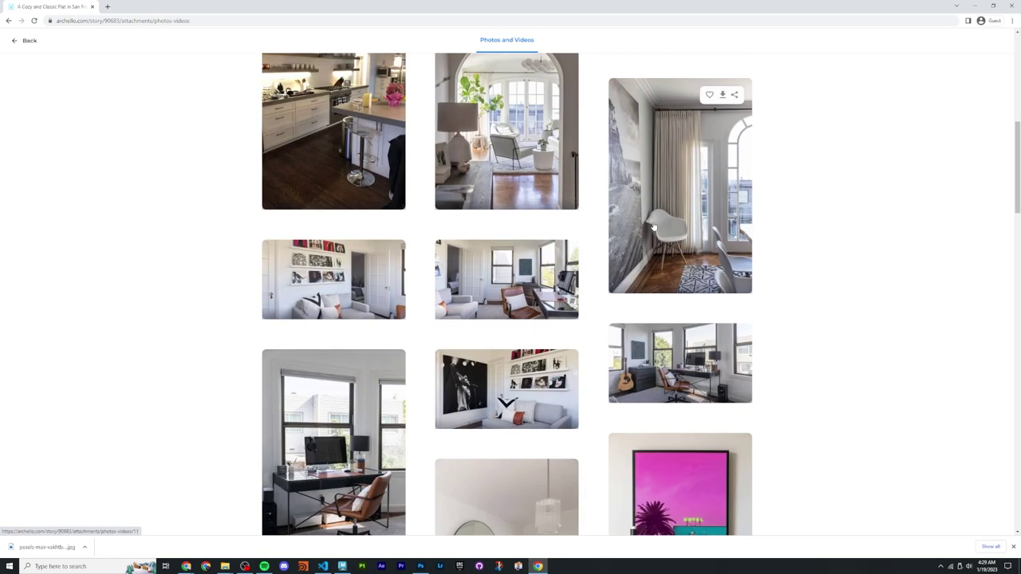
{"action": "scroll", "coordinate": [231, 253], "scroll_direction": "down", "scroll_amount": 3}
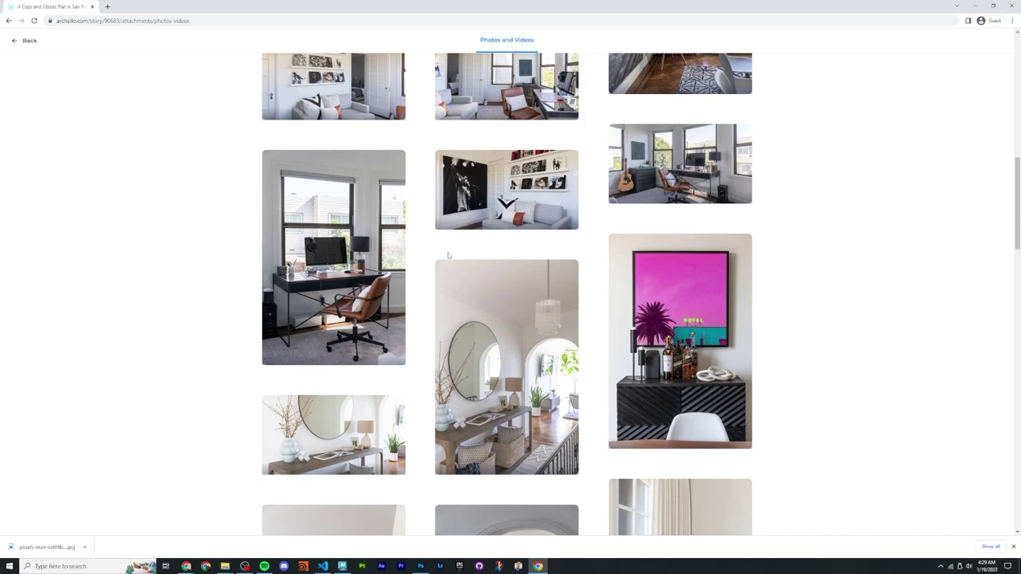
{"action": "scroll", "coordinate": [265, 286], "scroll_direction": "down", "scroll_amount": 1}
{"action": "scroll", "coordinate": [265, 286], "scroll_direction": "down", "scroll_amount": 12}
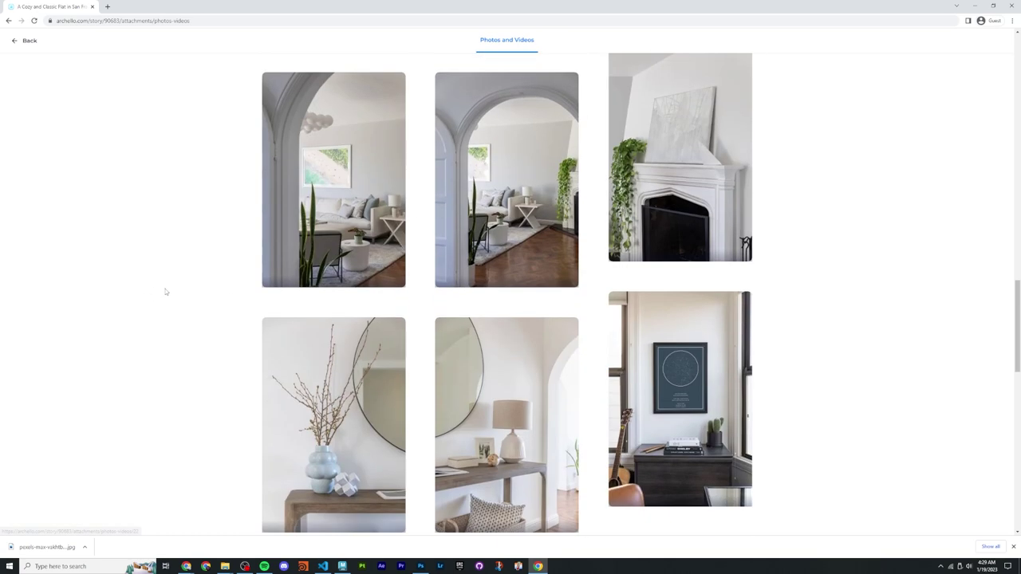
{"action": "scroll", "coordinate": [163, 335], "scroll_direction": "down", "scroll_amount": 3}
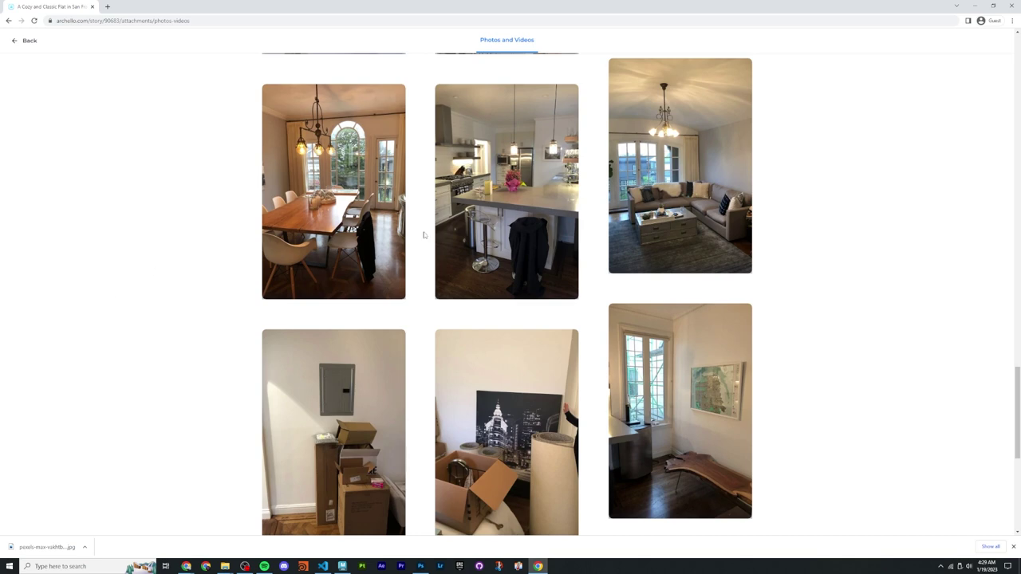
{"action": "mouse_move", "coordinate": [639, 209]}
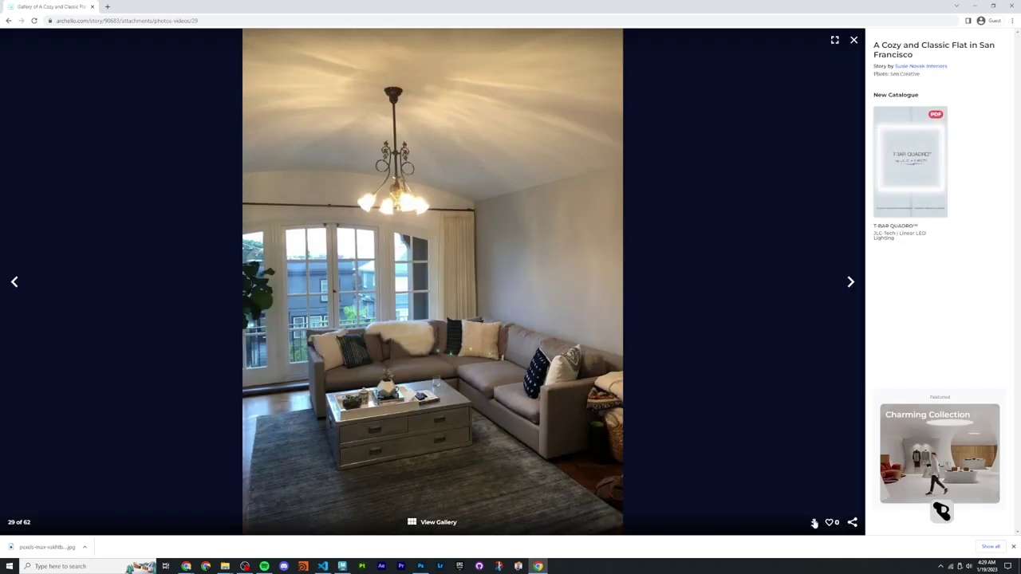
{"action": "left_click", "coordinate": [814, 523]}
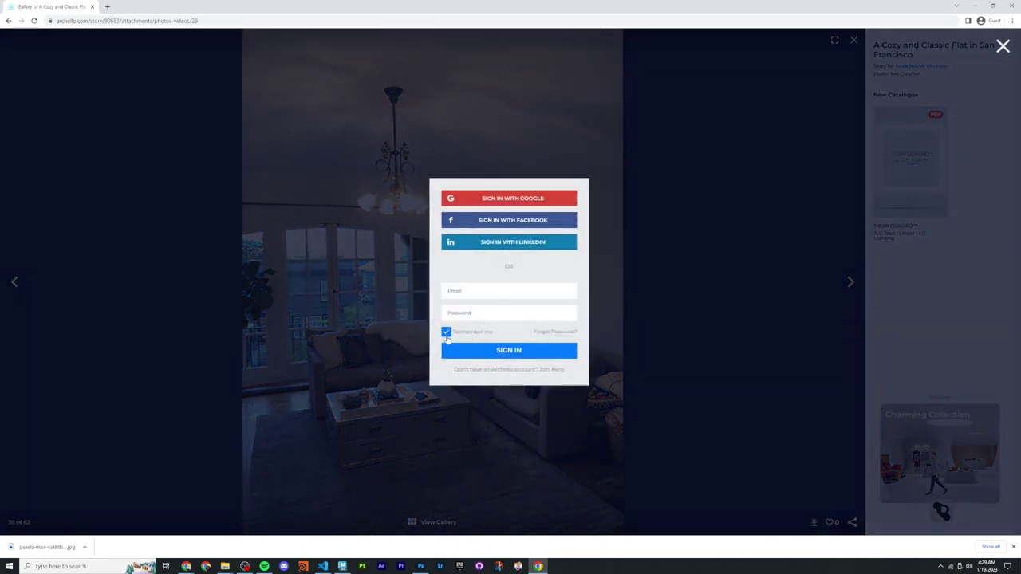
{"action": "left_click", "coordinate": [446, 334]}
{"action": "left_click", "coordinate": [1003, 45]}
Step: Save the enlarged living room photo as a JPG in the Downloads folder under its suggested file name
{"action": "right_click", "coordinate": [449, 155]}
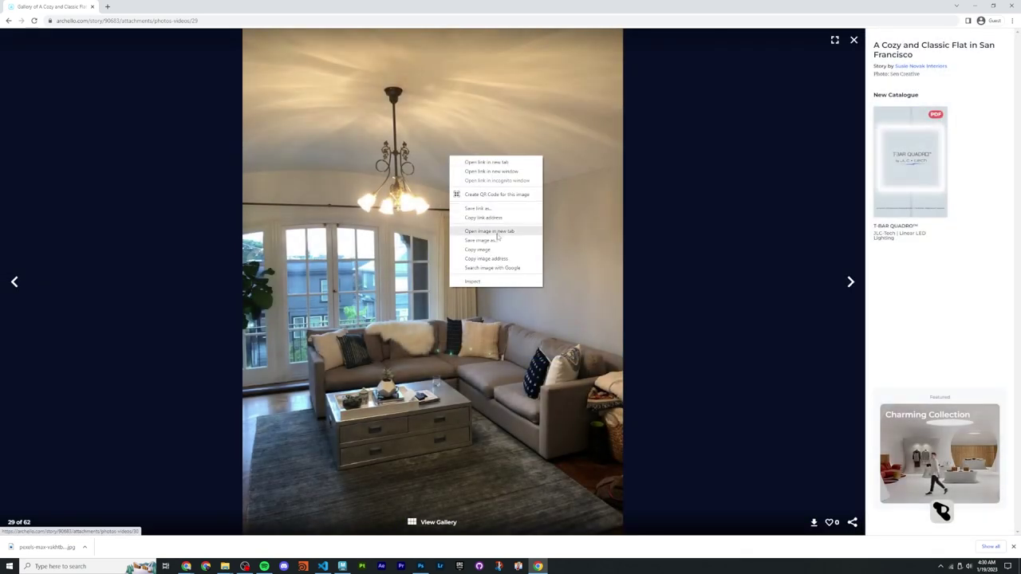
{"action": "left_click", "coordinate": [482, 233]}
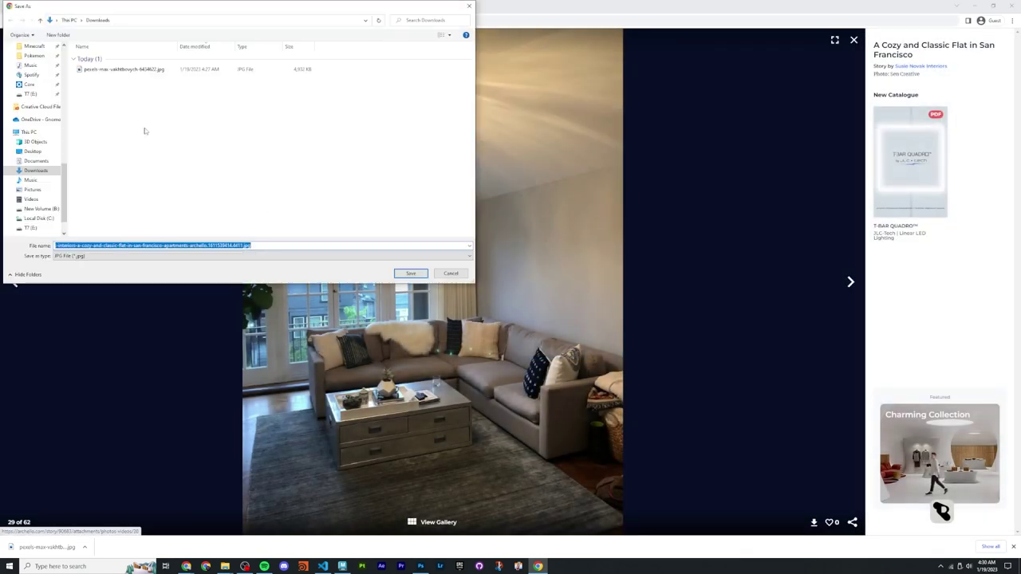
{"action": "key", "text": "Return"}
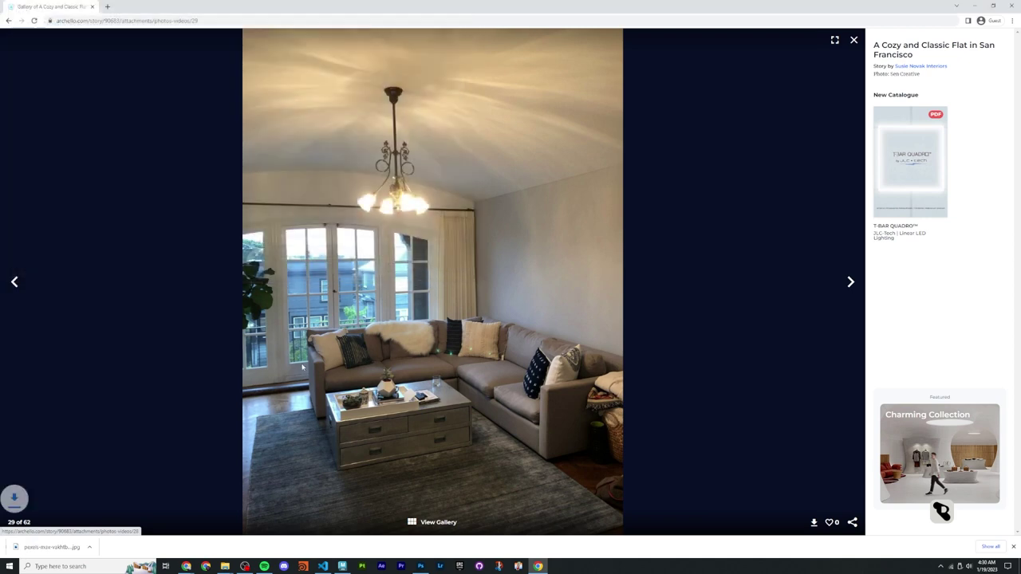
Step: Switch to Photoshop and open the newly downloaded living room JPG from the Downloads folder
{"action": "left_click", "coordinate": [421, 566]}
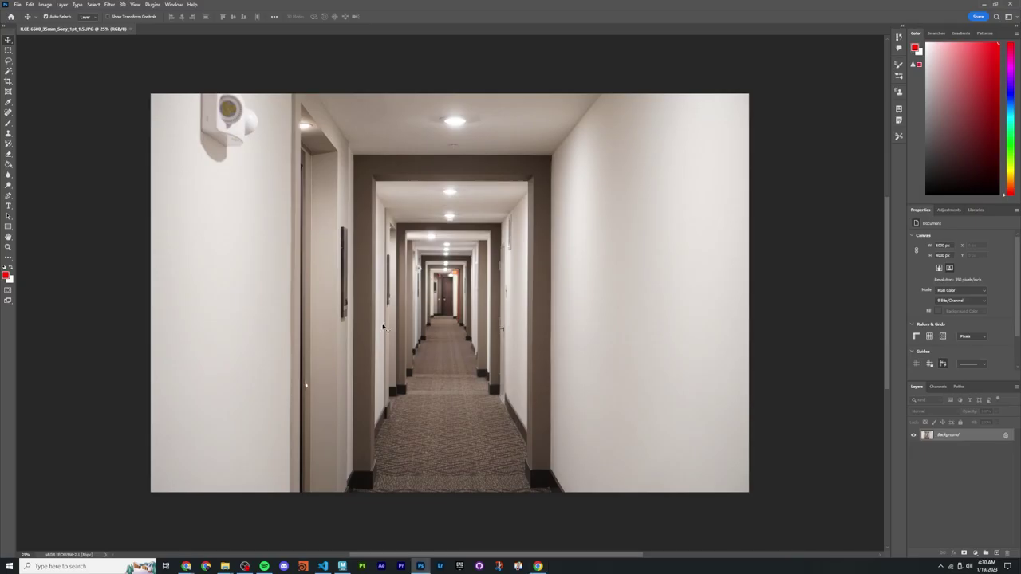
{"action": "left_click", "coordinate": [17, 4]}
{"action": "left_click", "coordinate": [48, 24]}
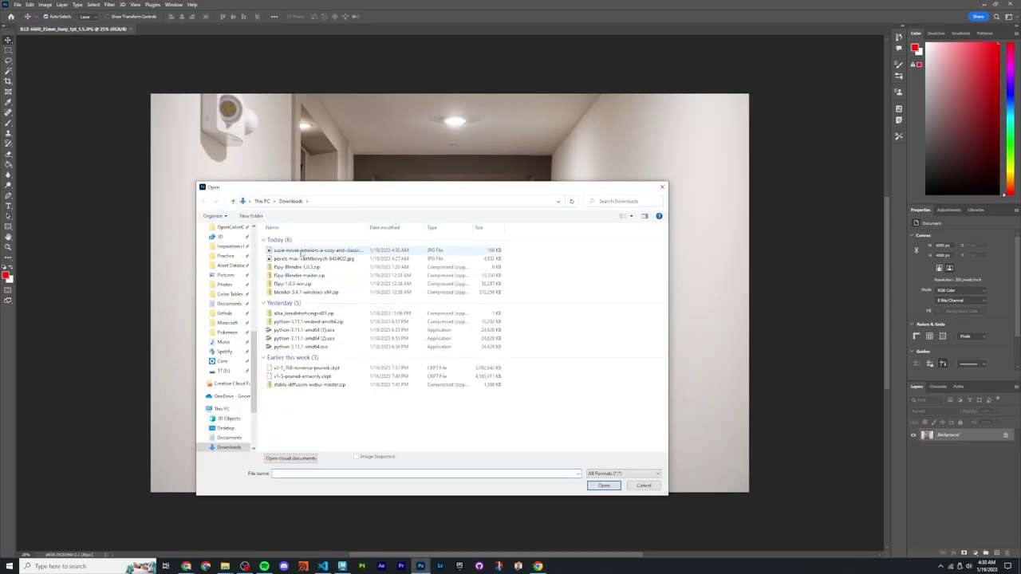
{"action": "double_click", "coordinate": [302, 252]}
Step: Check the camera data in the living room photo's file information, including camera model and focal length, and close it
{"action": "left_click", "coordinate": [16, 4]}
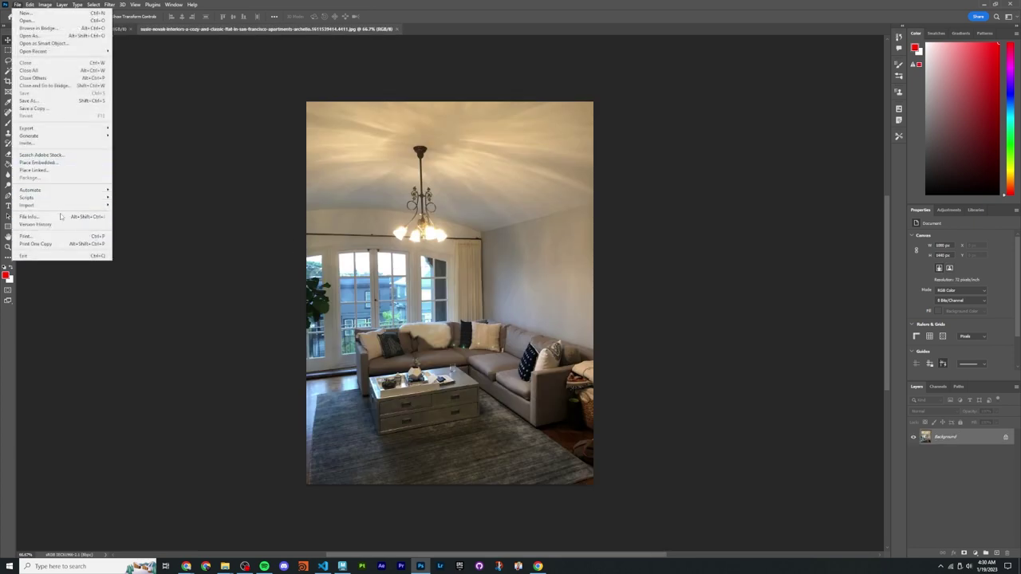
{"action": "left_click", "coordinate": [57, 216]}
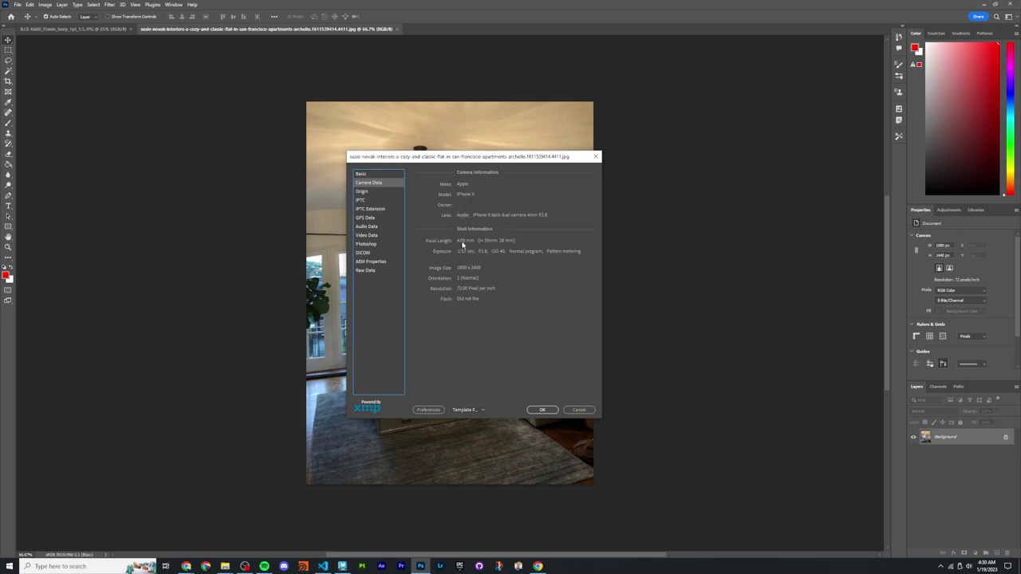
{"action": "left_click", "coordinate": [543, 410]}
Step: Switch back to Chrome, return to the flat's photo gallery and look through the other interior photos
{"action": "key", "text": "alt+Tab"}
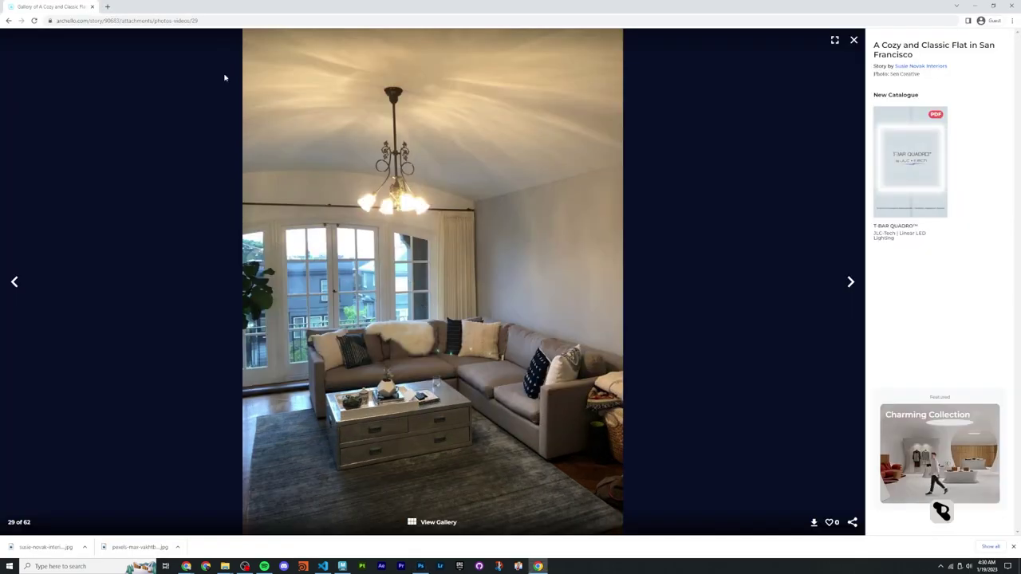
{"action": "left_click", "coordinate": [55, 83]}
{"action": "scroll", "coordinate": [330, 244], "scroll_direction": "up", "scroll_amount": 3}
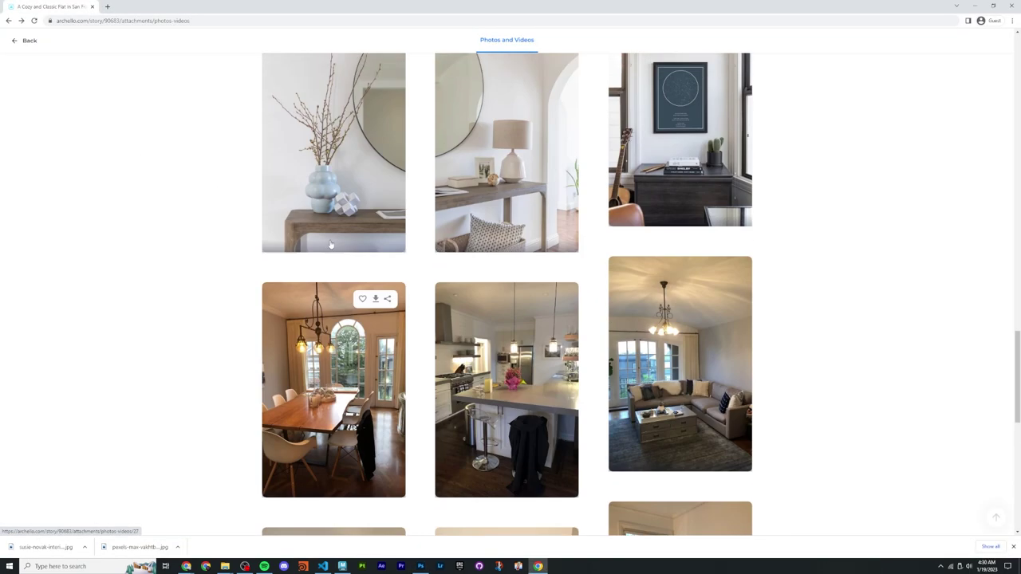
{"action": "scroll", "coordinate": [212, 325], "scroll_direction": "up", "scroll_amount": 3}
{"action": "scroll", "coordinate": [230, 337], "scroll_direction": "up", "scroll_amount": 5}
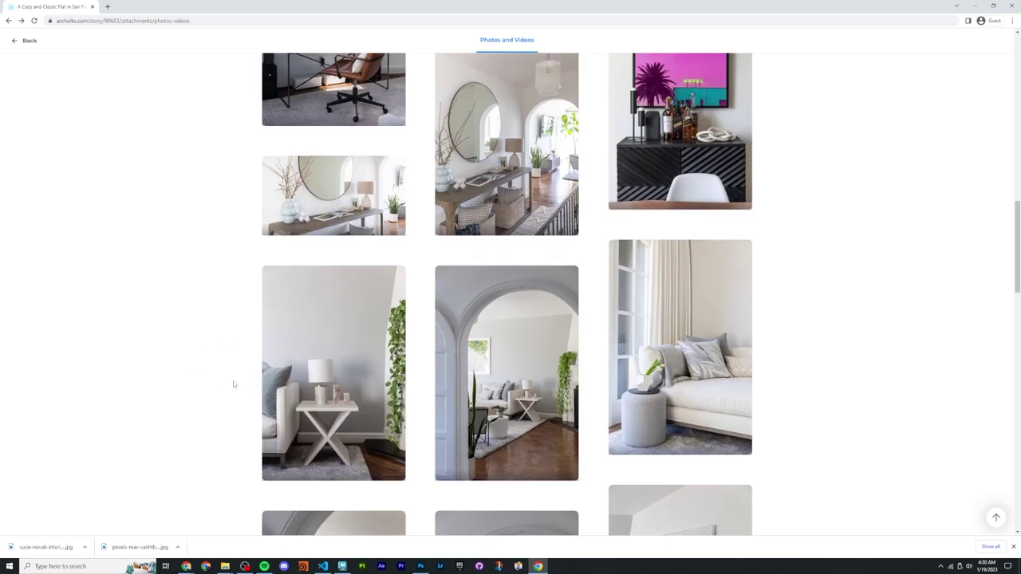
{"action": "scroll", "coordinate": [168, 274], "scroll_direction": "up", "scroll_amount": 4}
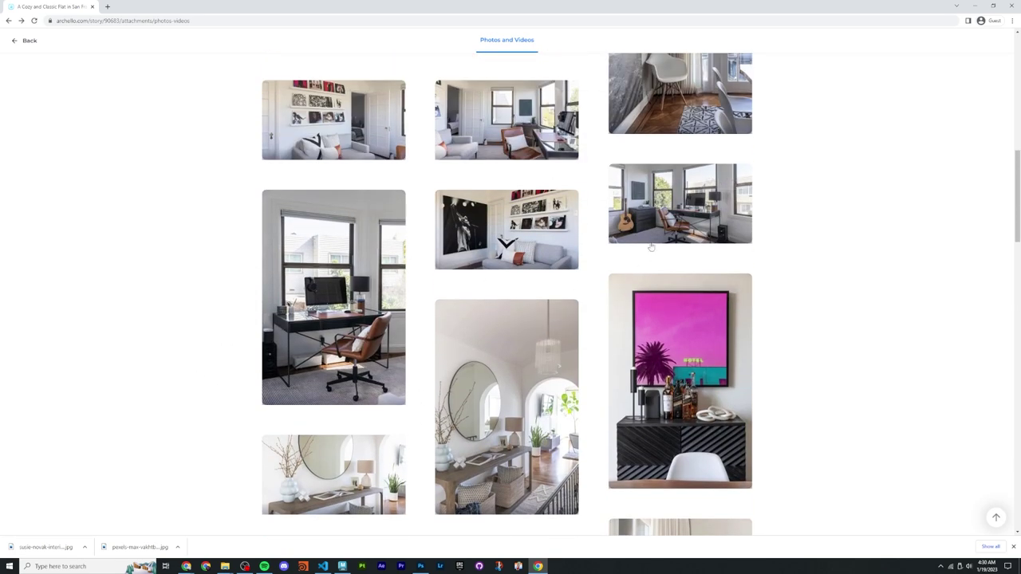
{"action": "left_click", "coordinate": [650, 200]}
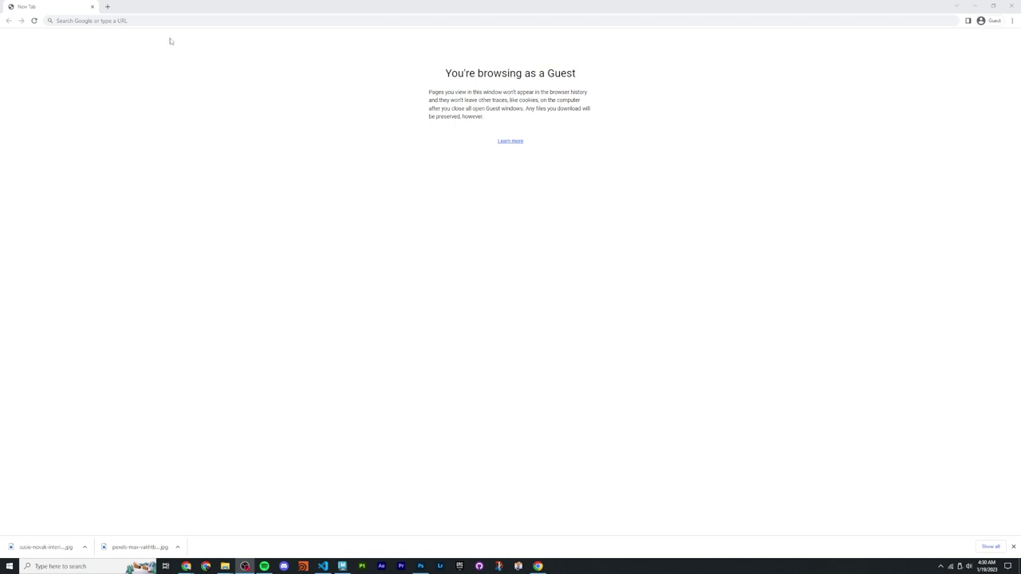
Step: Open the interior design subreddit at reddit.com/r/interiordesign
{"action": "left_click", "coordinate": [178, 20]}
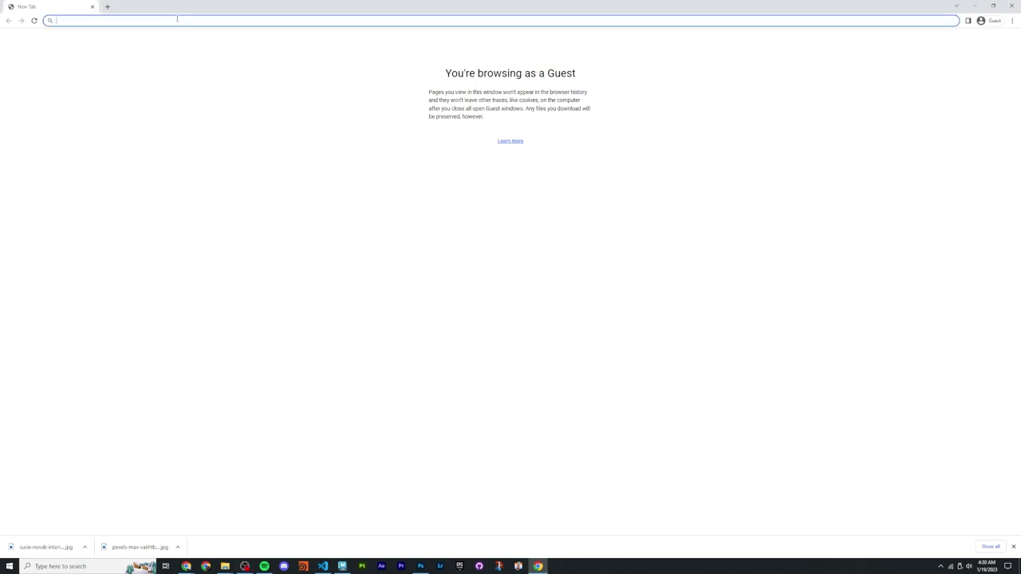
{"action": "type", "text": "reddit.c"}
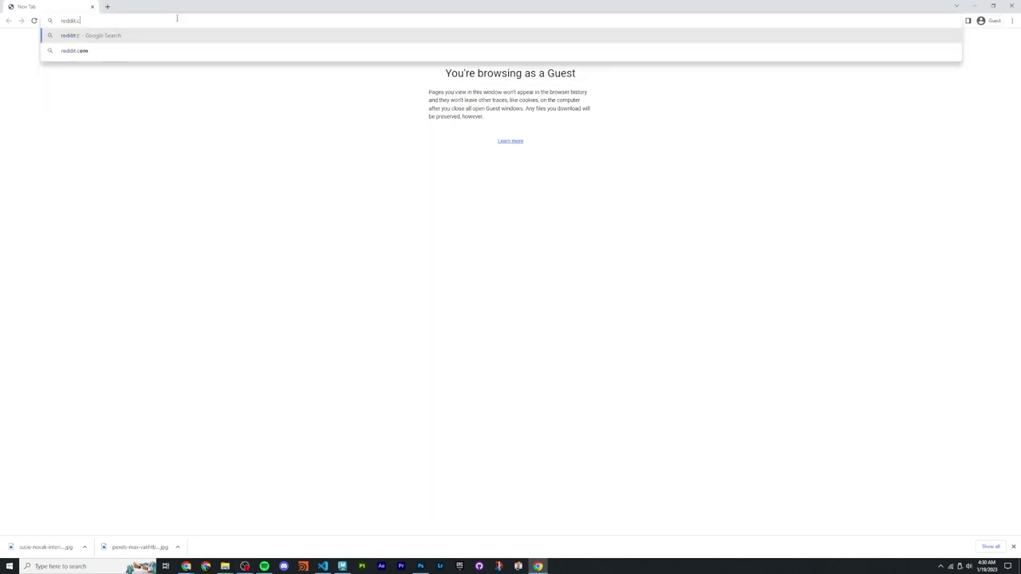
{"action": "type", "text": "om/r/interiordesighn"}
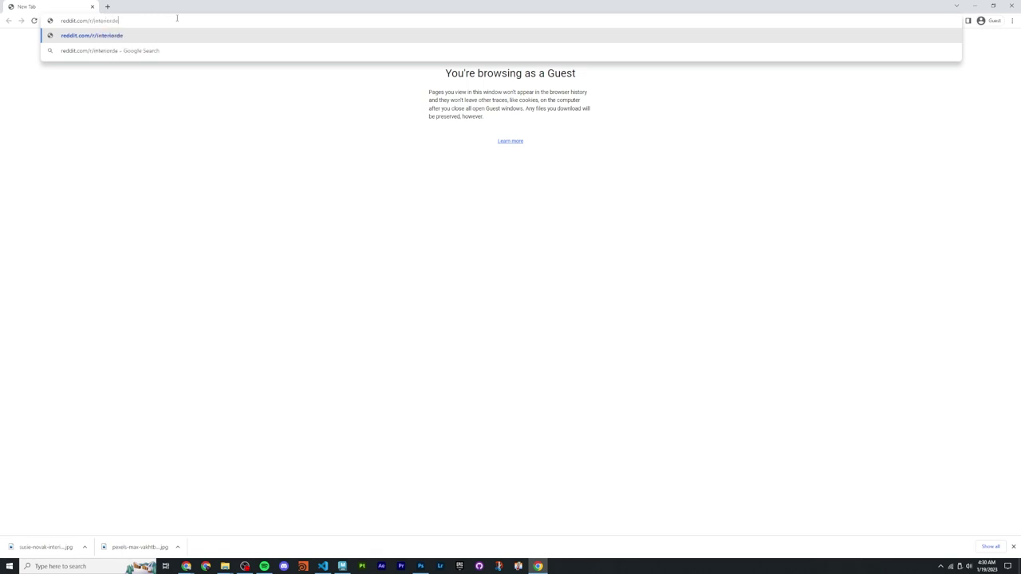
{"action": "type", "text": "n"}
{"action": "key", "text": "Return"}
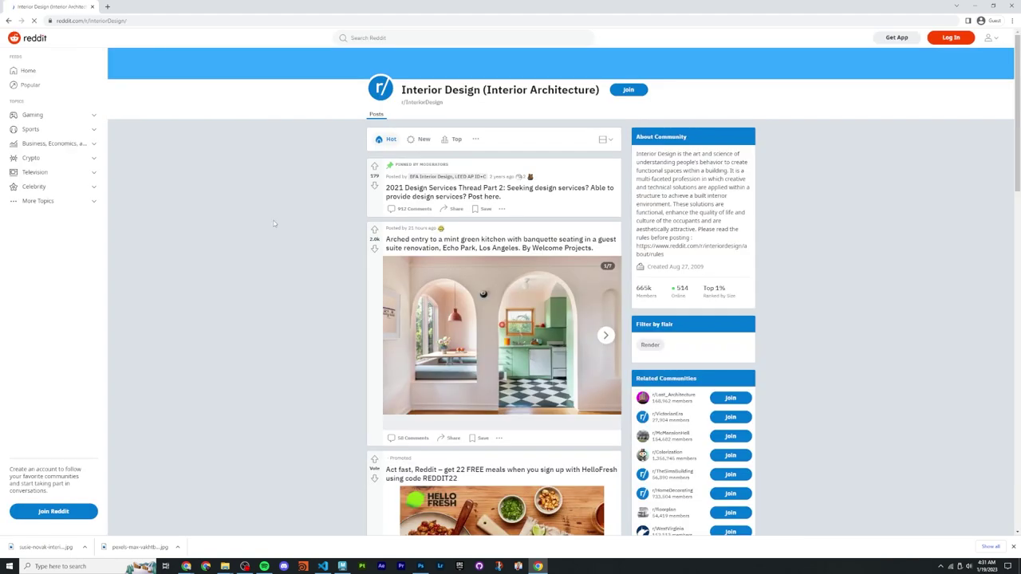
Step: View the profile of the author of the mint green kitchen post in a separate tab, and close that tab
{"action": "left_click_drag", "start_coordinate": [401, 90], "coordinate": [480, 89]}
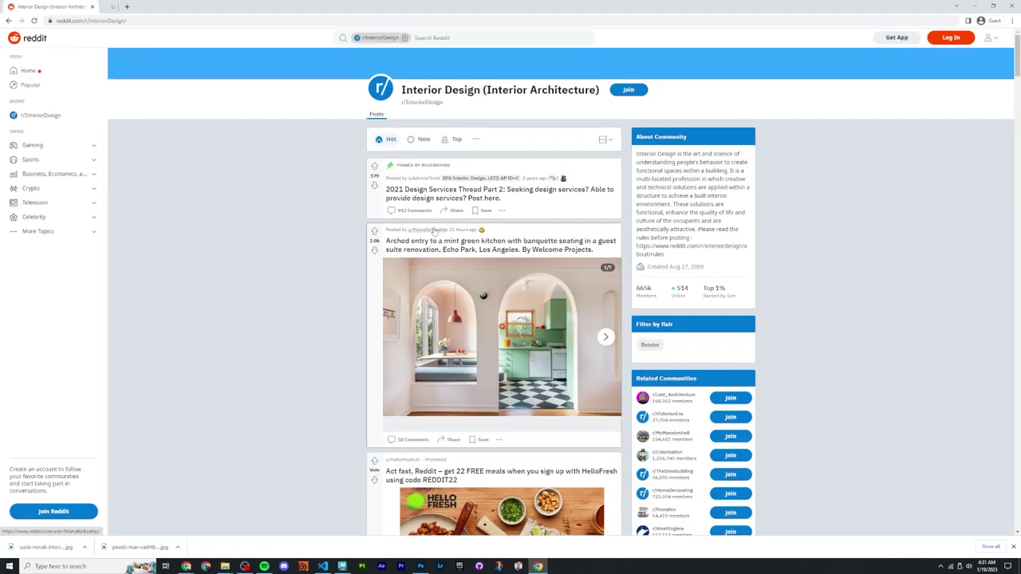
{"action": "left_click", "coordinate": [434, 230]}
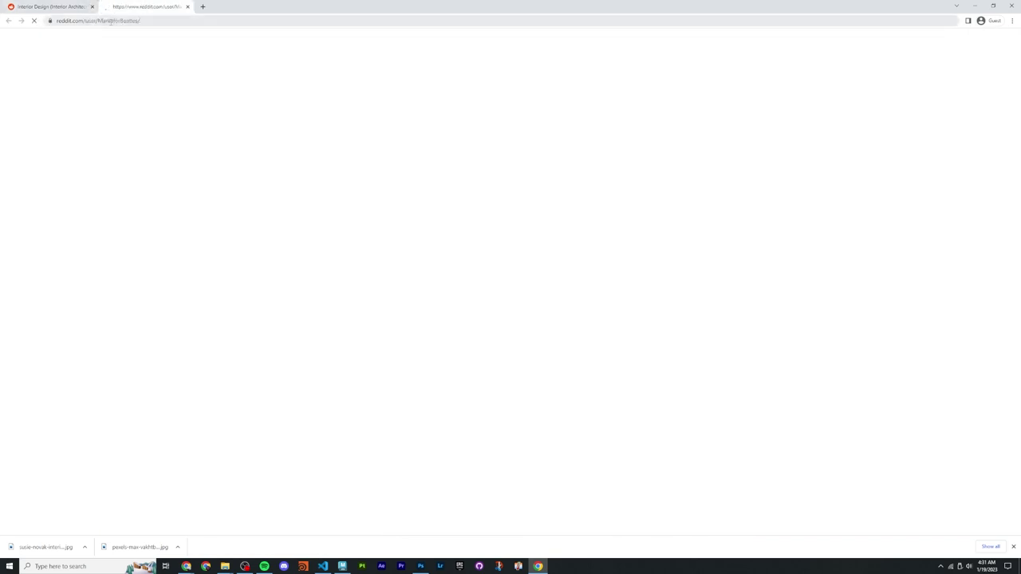
{"action": "double_click", "coordinate": [110, 21]}
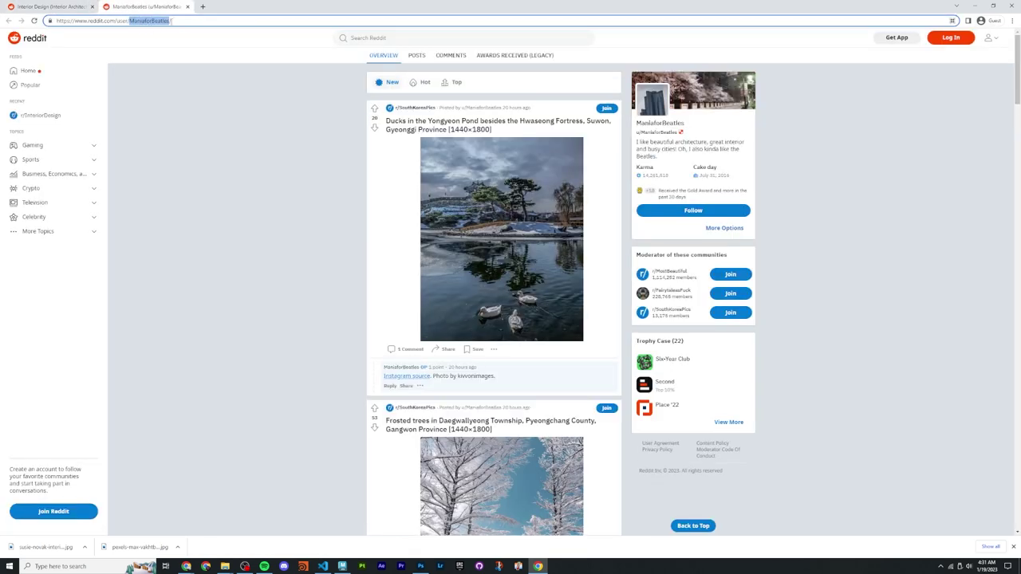
{"action": "key", "text": "ctrl+w"}
Step: Look through the subreddit feed and sort its posts by Top for This Month
{"action": "scroll", "coordinate": [412, 326], "scroll_direction": "down", "scroll_amount": 5}
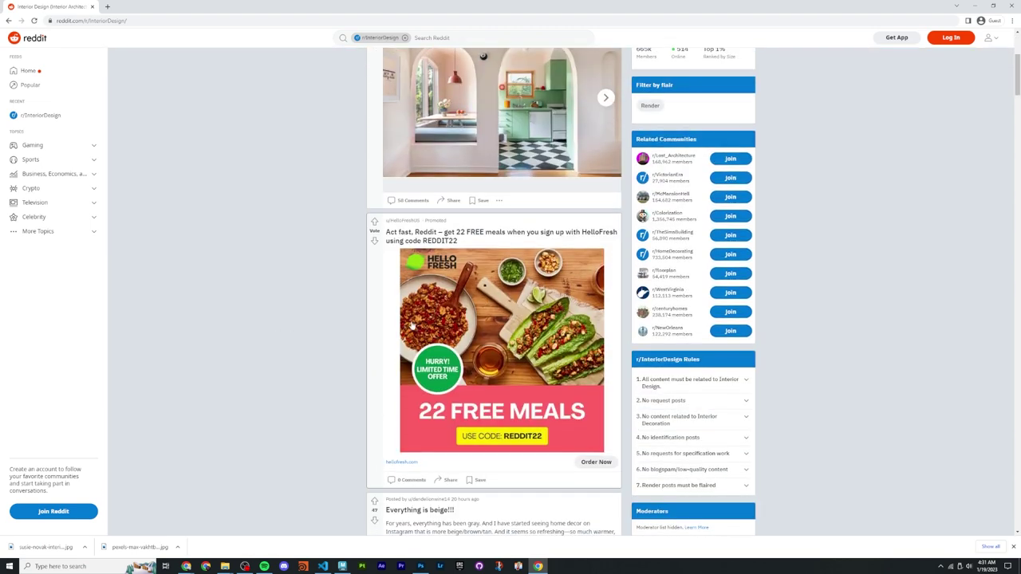
{"action": "scroll", "coordinate": [310, 328], "scroll_direction": "down", "scroll_amount": 6}
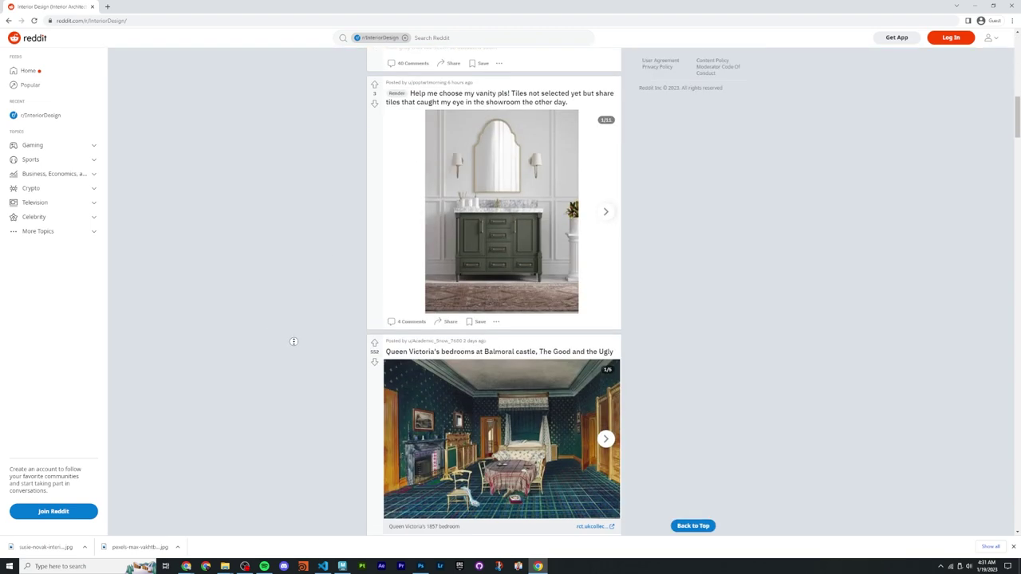
{"action": "scroll", "coordinate": [297, 255], "scroll_direction": "up", "scroll_amount": 12}
{"action": "left_click", "coordinate": [453, 140]}
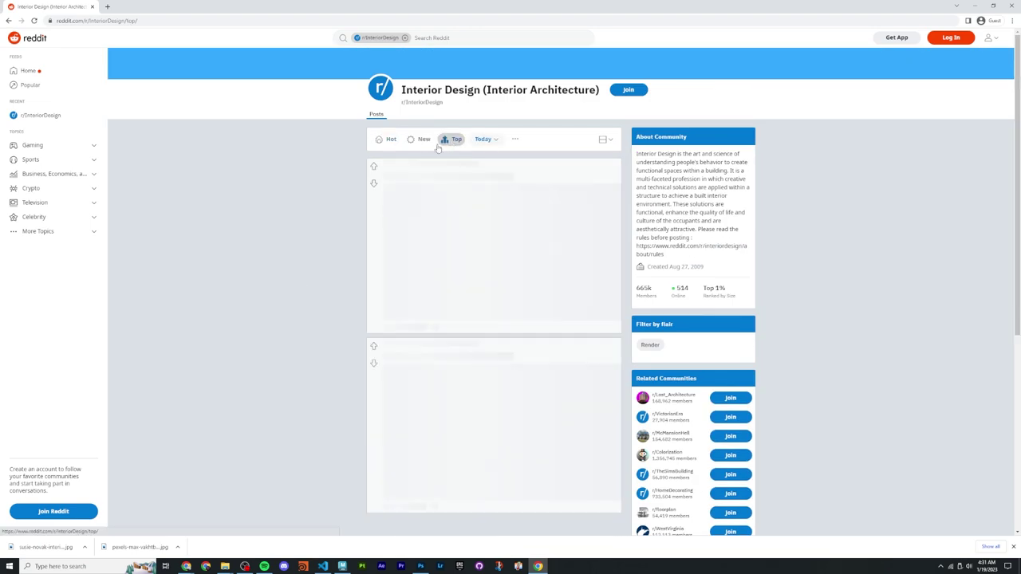
{"action": "left_click", "coordinate": [487, 140]}
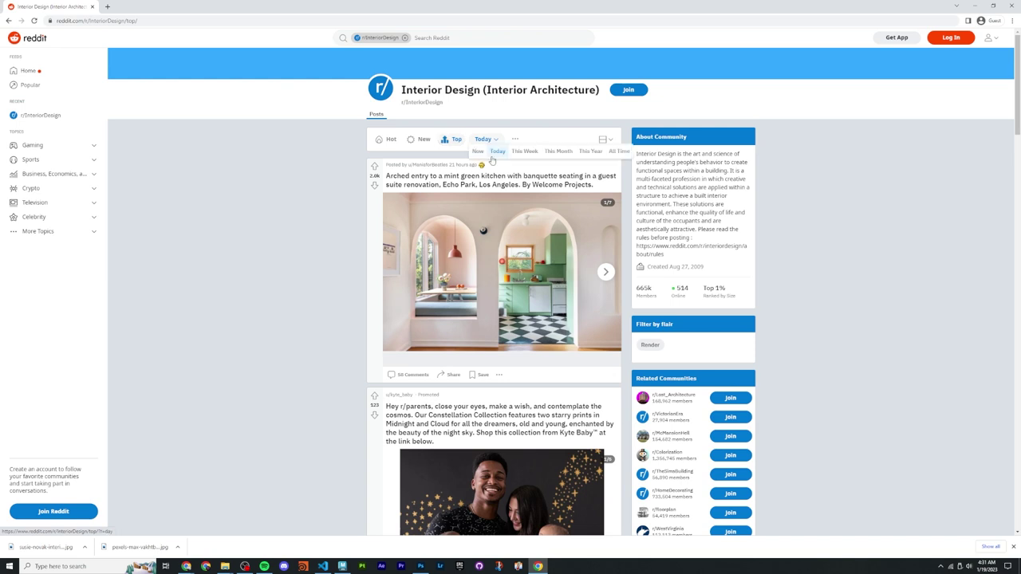
{"action": "left_click", "coordinate": [557, 153]}
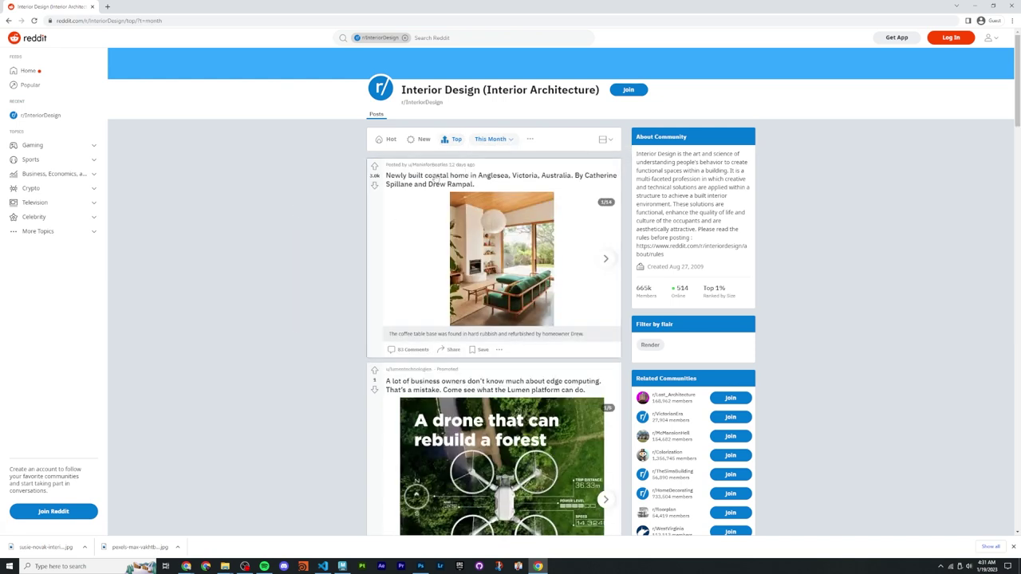
Step: Look over the month's top posts and open the one about the newly built coastal home in Anglesea, Victoria, Australia
{"action": "scroll", "coordinate": [427, 167], "scroll_direction": "down", "scroll_amount": 4}
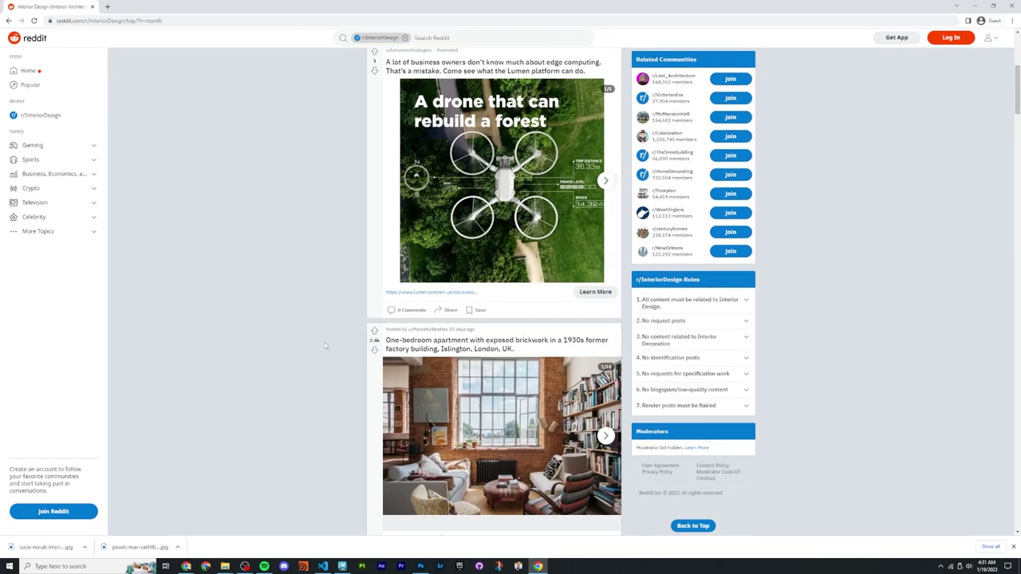
{"action": "scroll", "coordinate": [423, 345], "scroll_direction": "up", "scroll_amount": 4}
{"action": "left_click", "coordinate": [485, 179]}
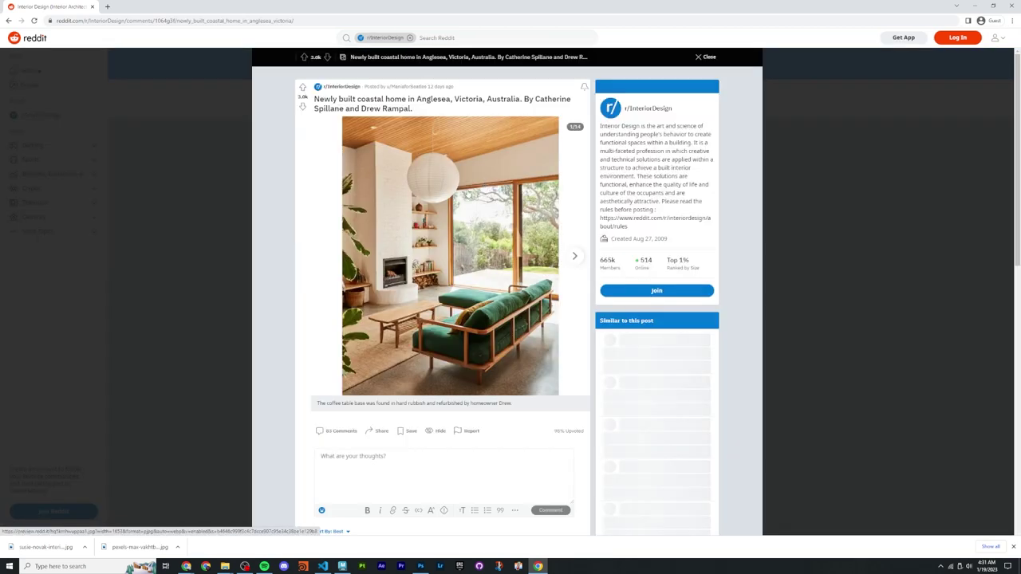
Step: Find the original poster's comment crediting the photographer and open its "More pics and information" link
{"action": "scroll", "coordinate": [265, 243], "scroll_direction": "down", "scroll_amount": 15}
{"action": "scroll", "coordinate": [312, 237], "scroll_direction": "up", "scroll_amount": 10}
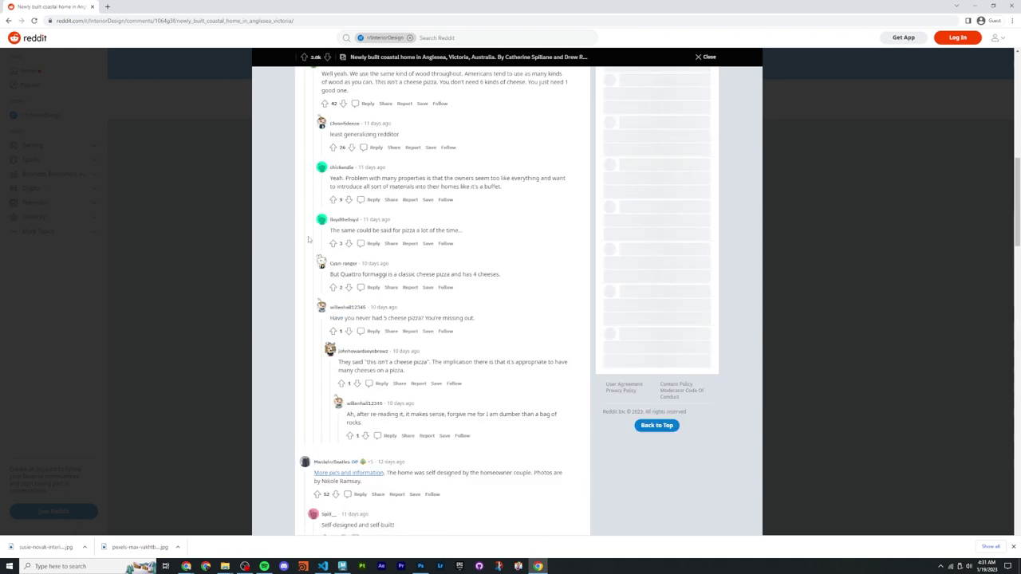
{"action": "scroll", "coordinate": [383, 223], "scroll_direction": "down", "scroll_amount": 5}
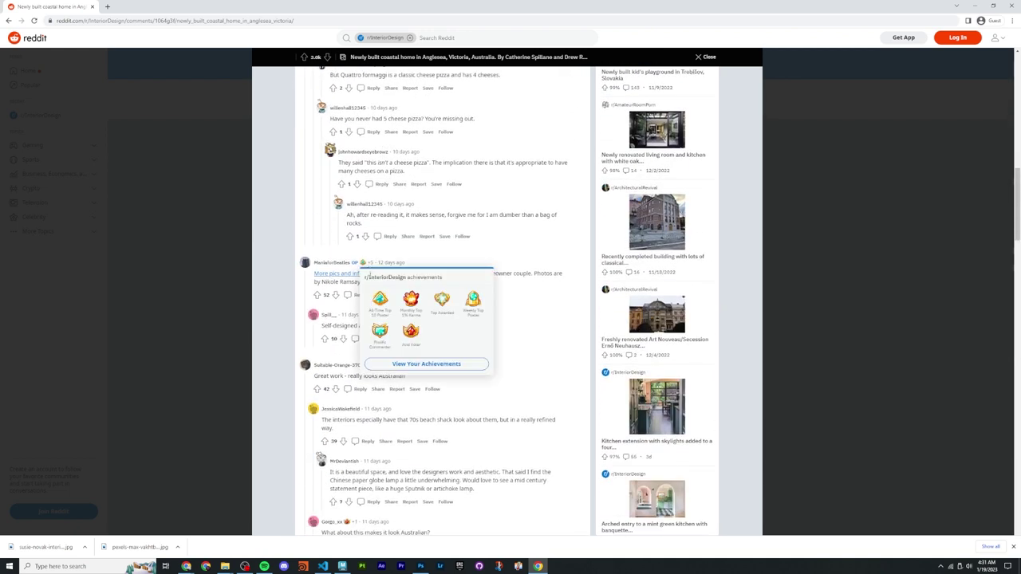
{"action": "left_click", "coordinate": [346, 275]}
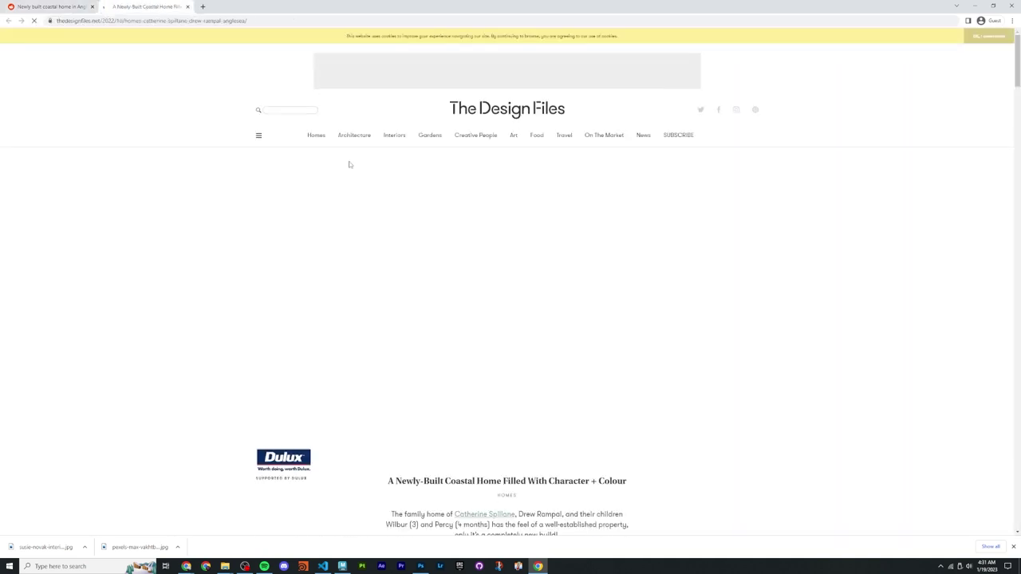
Step: Run a Google image search on the article's living room photo with the green sofa, selecting the whole picture as the search area
{"action": "scroll", "coordinate": [503, 340], "scroll_direction": "down", "scroll_amount": 5}
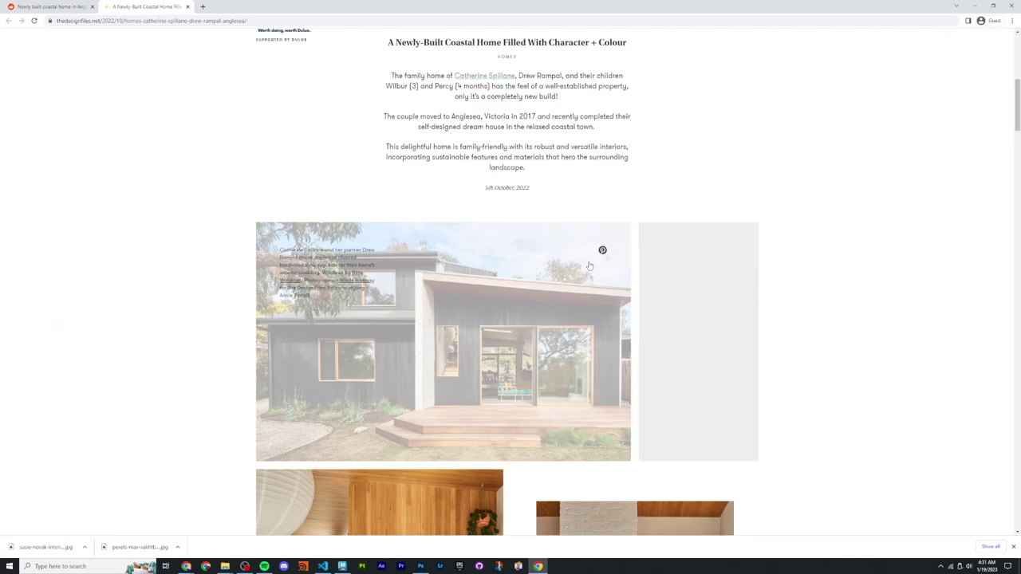
{"action": "scroll", "coordinate": [149, 228], "scroll_direction": "down", "scroll_amount": 3}
{"action": "scroll", "coordinate": [254, 284], "scroll_direction": "up", "scroll_amount": 2}
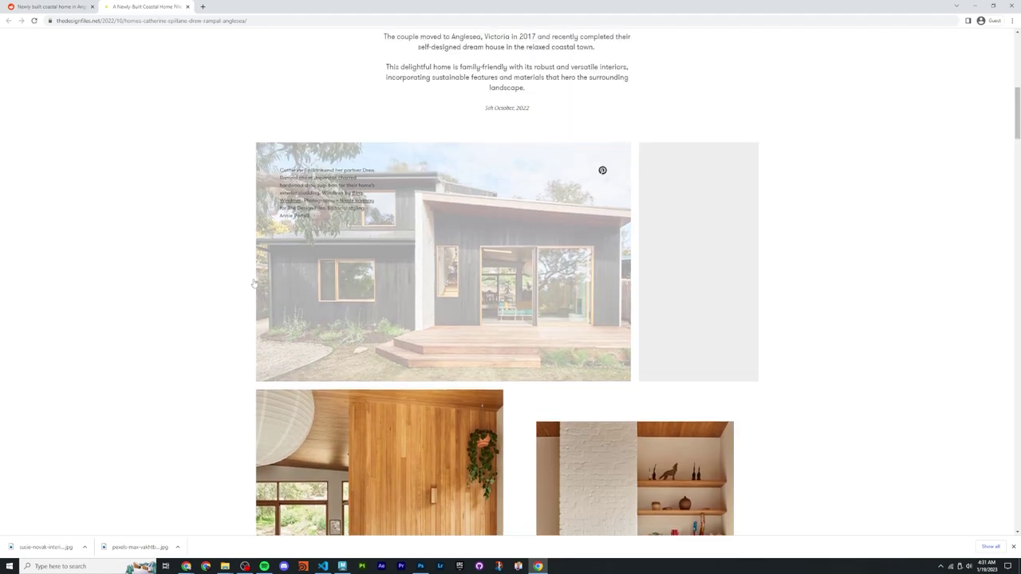
{"action": "scroll", "coordinate": [335, 263], "scroll_direction": "down", "scroll_amount": 4}
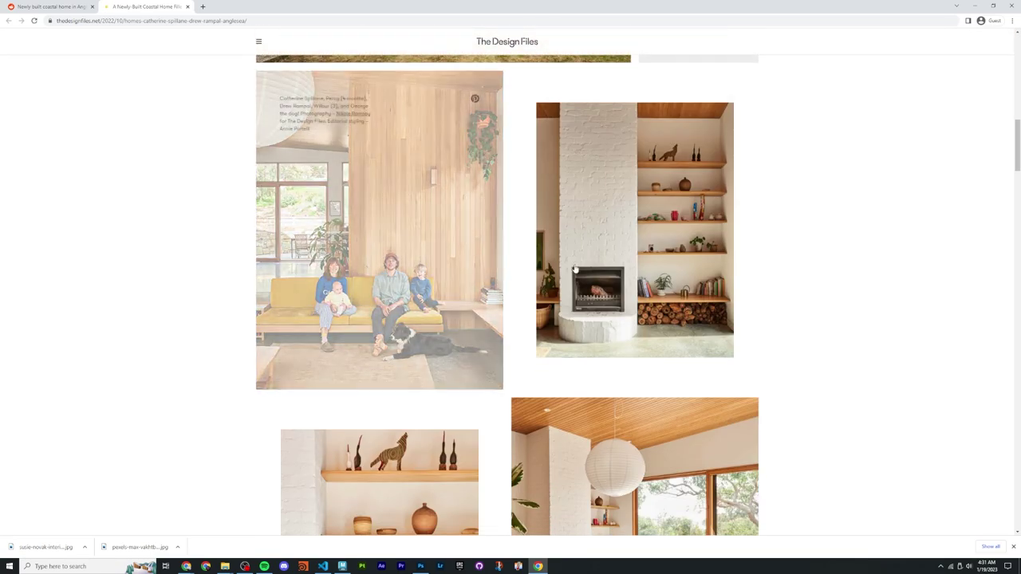
{"action": "scroll", "coordinate": [751, 197], "scroll_direction": "down", "scroll_amount": 2}
{"action": "scroll", "coordinate": [752, 197], "scroll_direction": "down", "scroll_amount": 3}
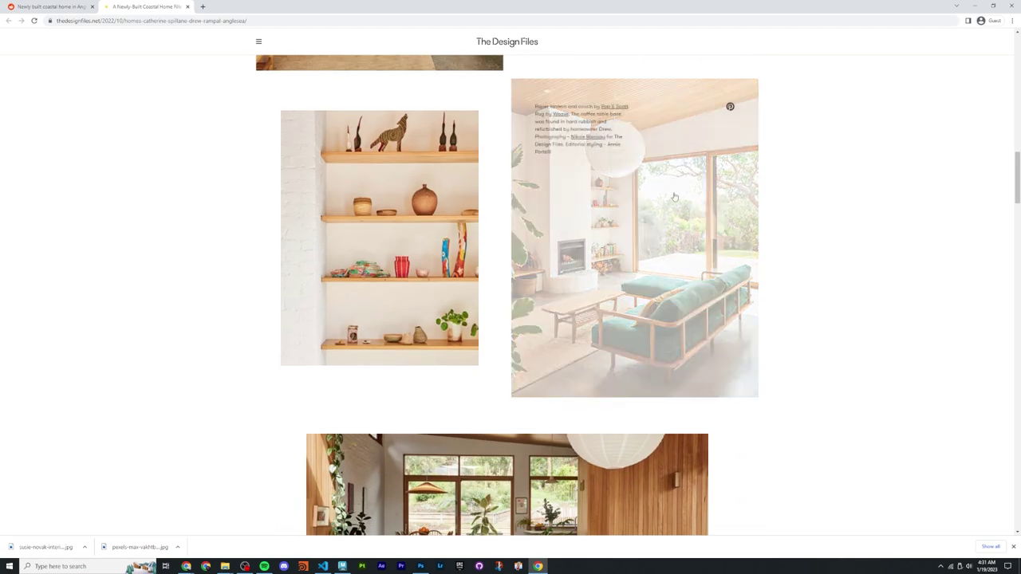
{"action": "right_click", "coordinate": [751, 203]}
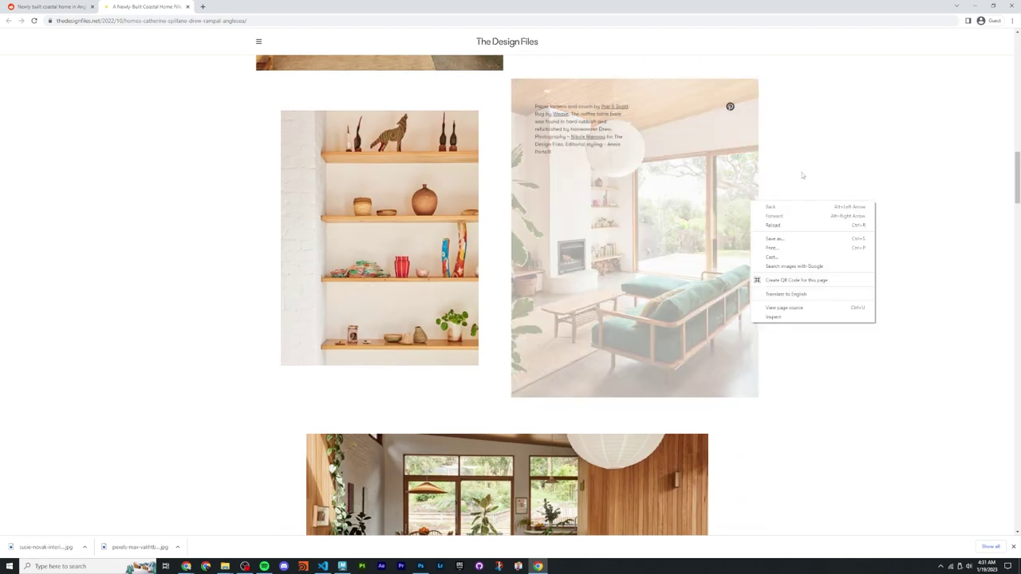
{"action": "left_click", "coordinate": [811, 265]}
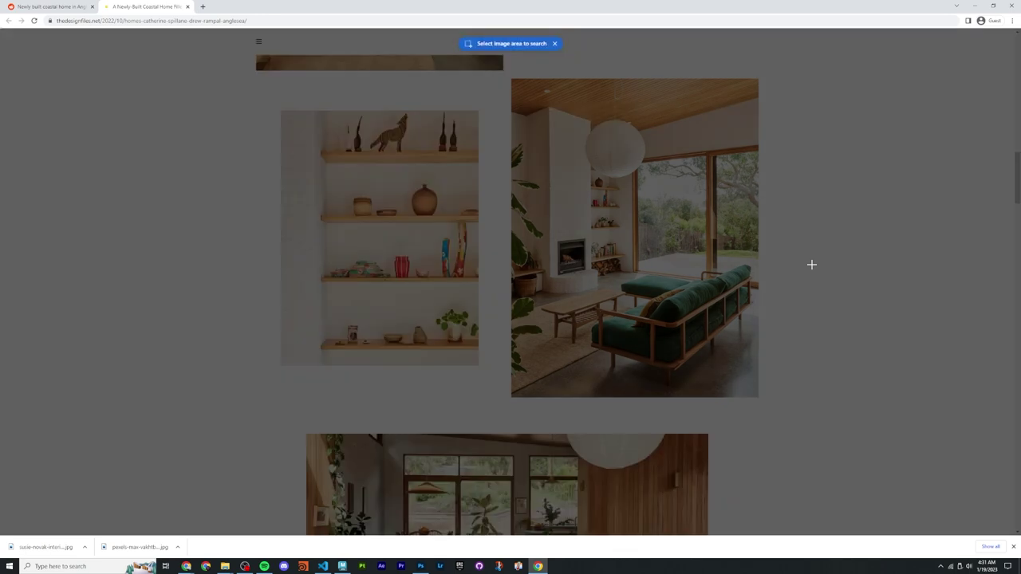
{"action": "left_click_drag", "start_coordinate": [510, 77], "coordinate": [759, 397]}
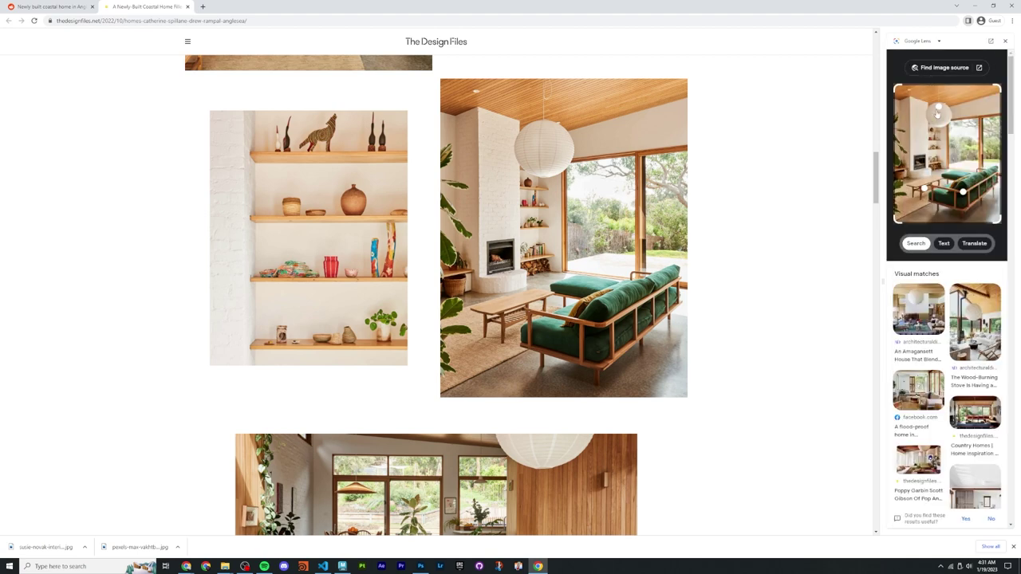
Step: Find the image source of the green sofa photo and list its other sizes limited to Large
{"action": "left_click", "coordinate": [943, 68]}
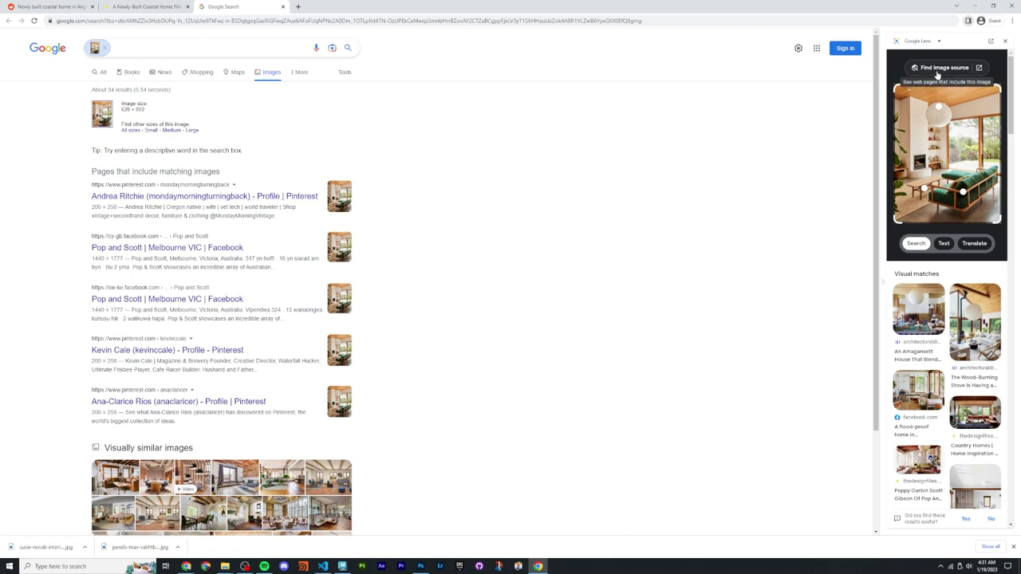
{"action": "right_click", "coordinate": [734, 180]}
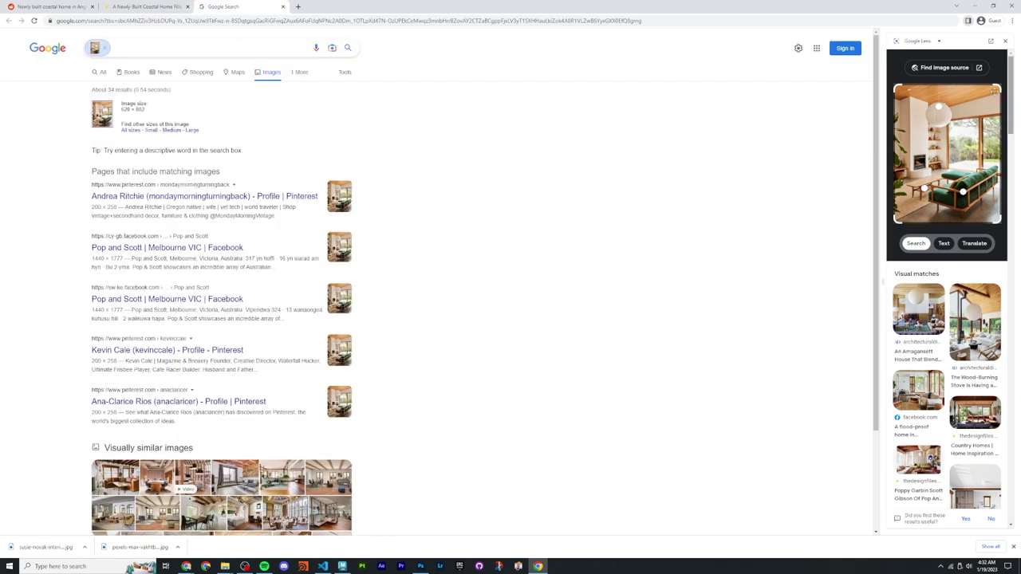
{"action": "left_click", "coordinate": [927, 68]}
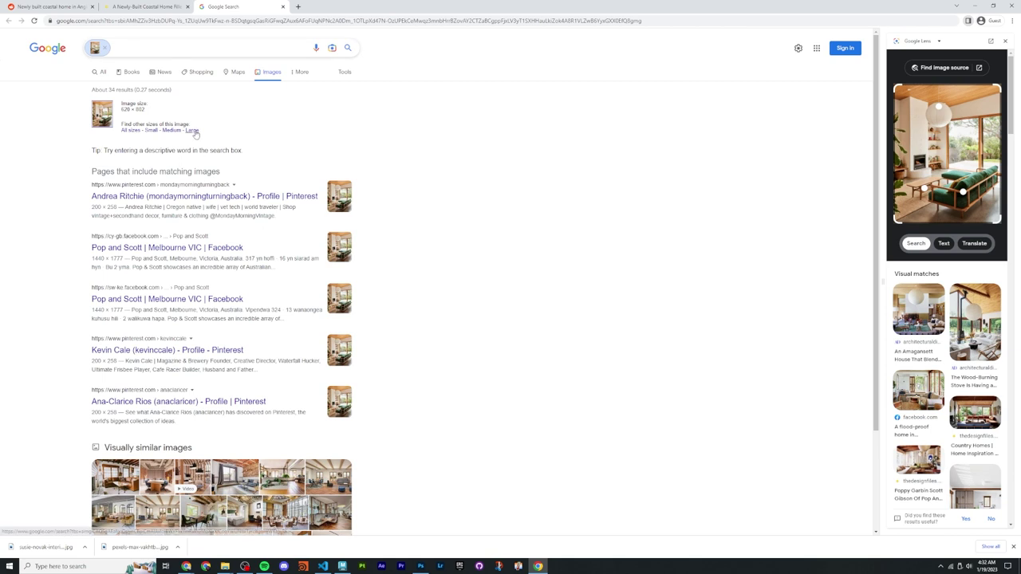
{"action": "left_click", "coordinate": [191, 130]}
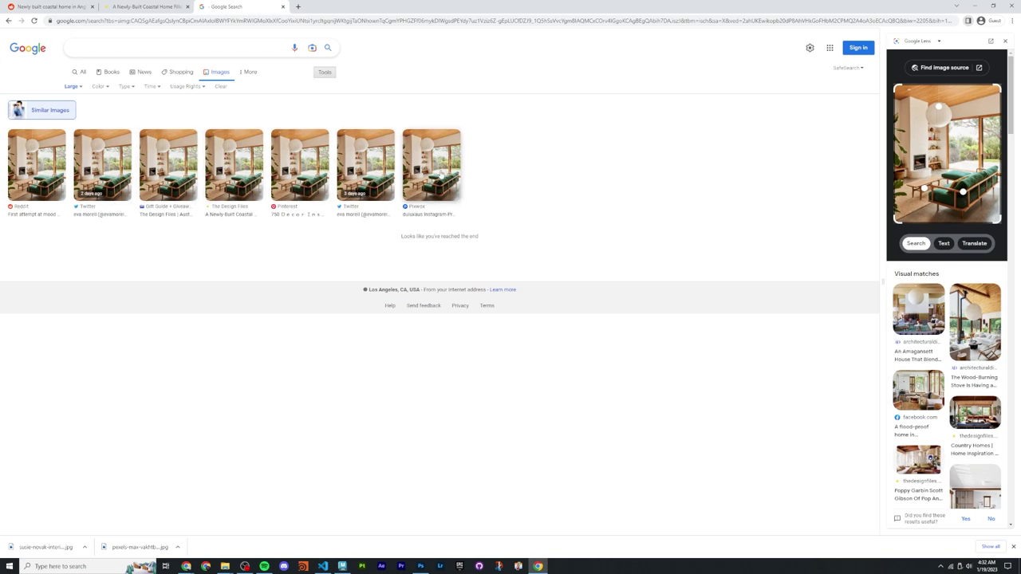
Step: Preview The Design Files version of the photo and save it as a JPG in the Downloads folder
{"action": "left_click", "coordinate": [245, 179]}
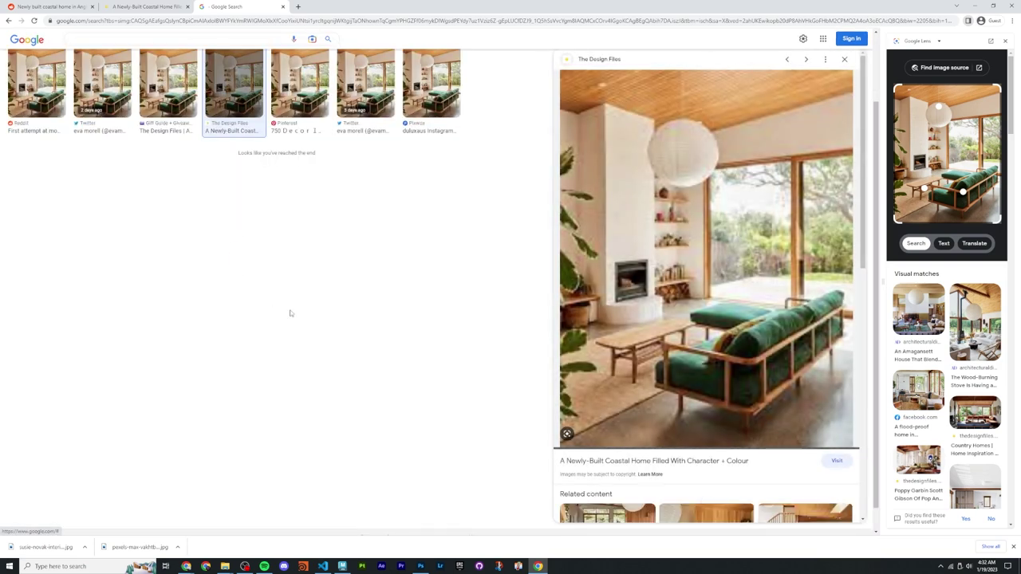
{"action": "right_click", "coordinate": [668, 167]}
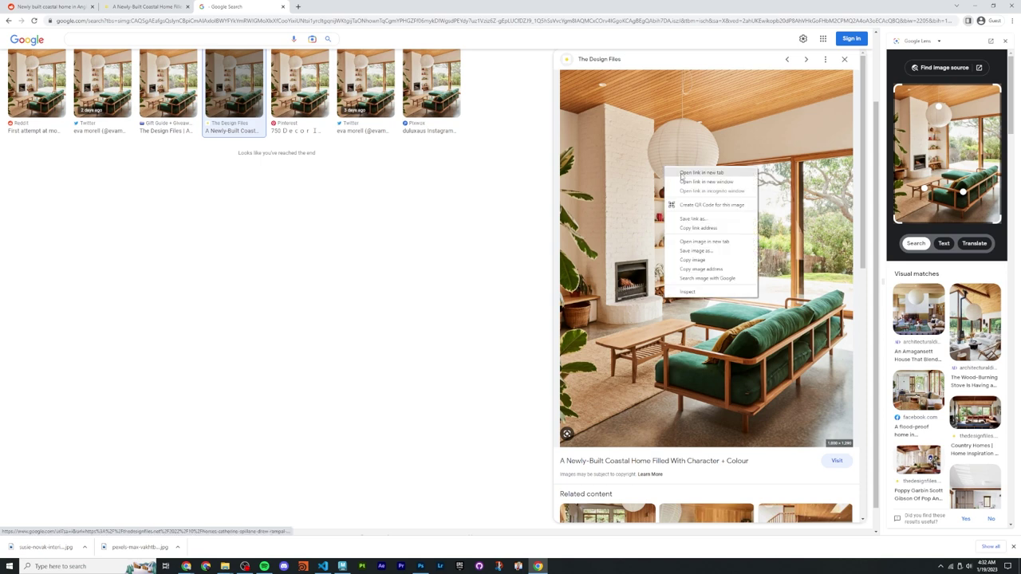
{"action": "left_click", "coordinate": [696, 251]}
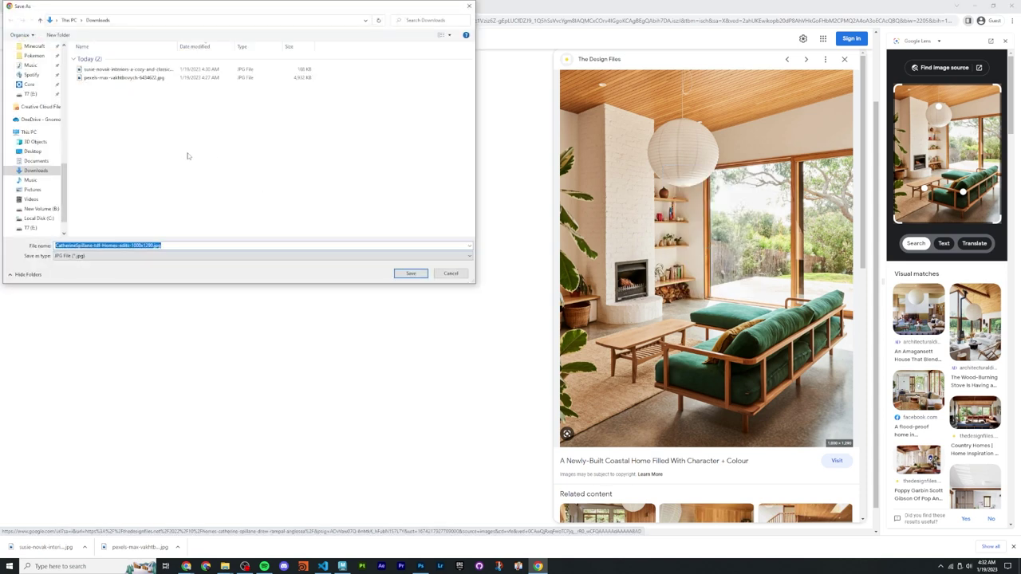
{"action": "key", "text": "Return"}
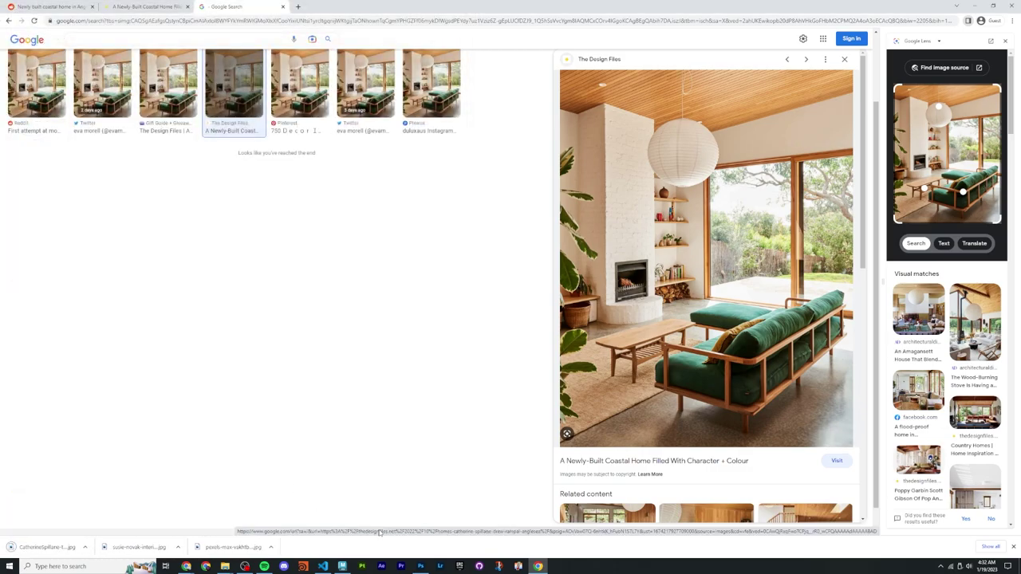
Step: Switch to Photoshop and open the newly downloaded green sofa photo from the Downloads folder
{"action": "key", "text": "alt+Tab"}
{"action": "left_click", "coordinate": [16, 4]}
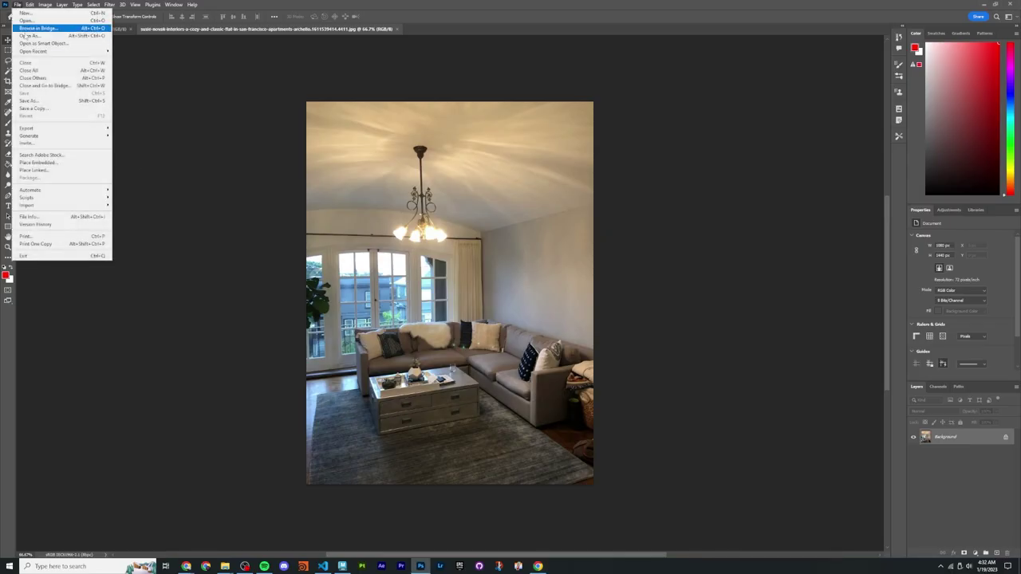
{"action": "left_click", "coordinate": [48, 37]}
{"action": "double_click", "coordinate": [403, 252]}
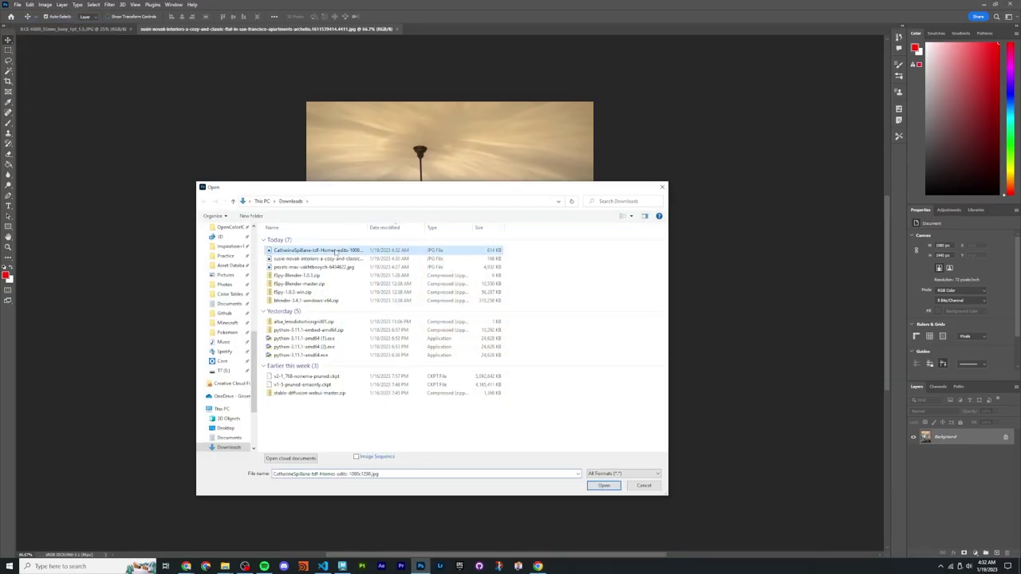
Step: Check the camera data in the green sofa photo's file info, close it, and take a closer look at the image
{"action": "left_click", "coordinate": [16, 4]}
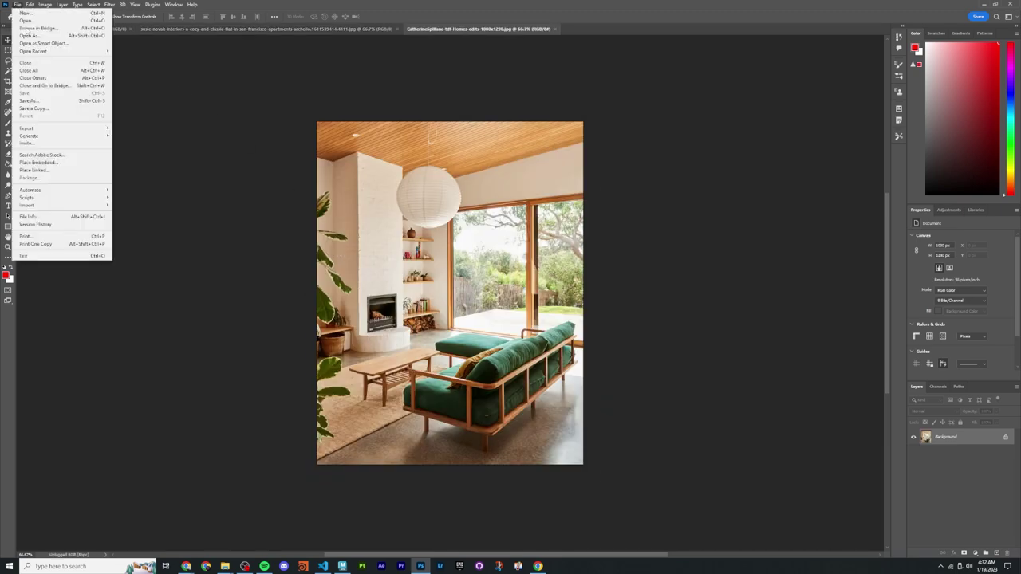
{"action": "left_click", "coordinate": [72, 215]}
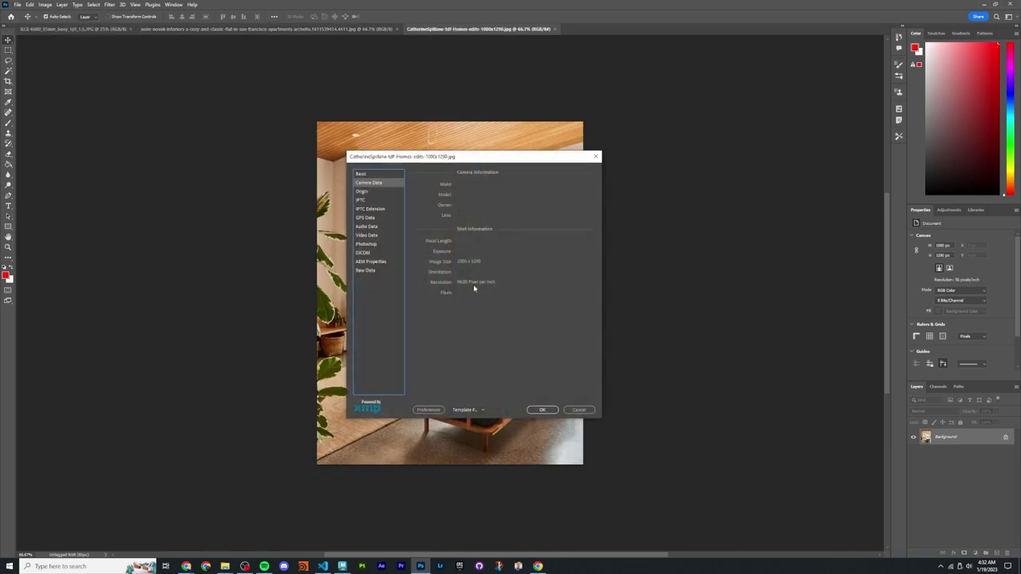
{"action": "left_click", "coordinate": [542, 410]}
{"action": "key", "text": "ctrl+plus"}
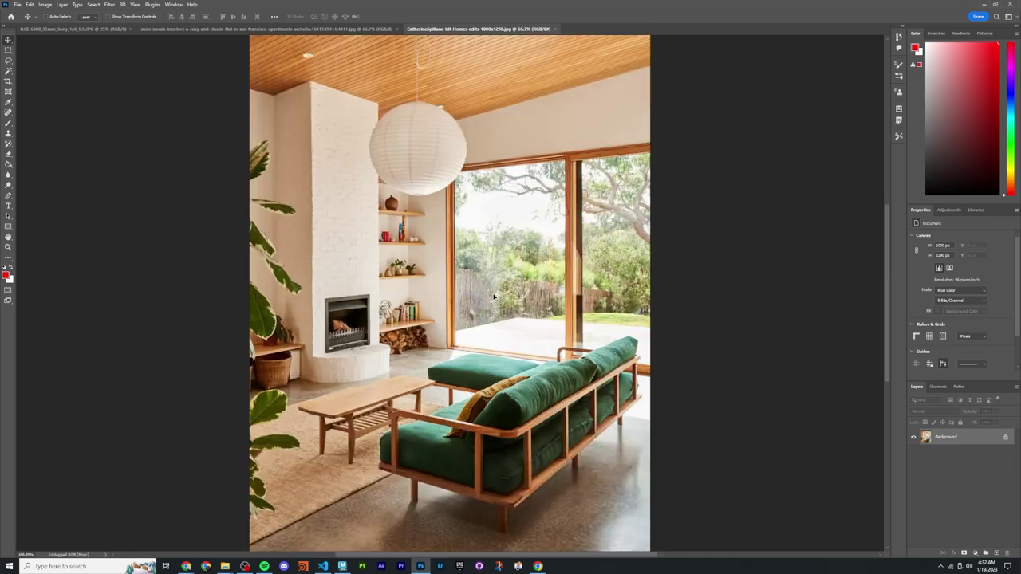
{"action": "key", "text": "z"}
{"action": "left_click_drag", "start_coordinate": [459, 303], "coordinate": [454, 280]}
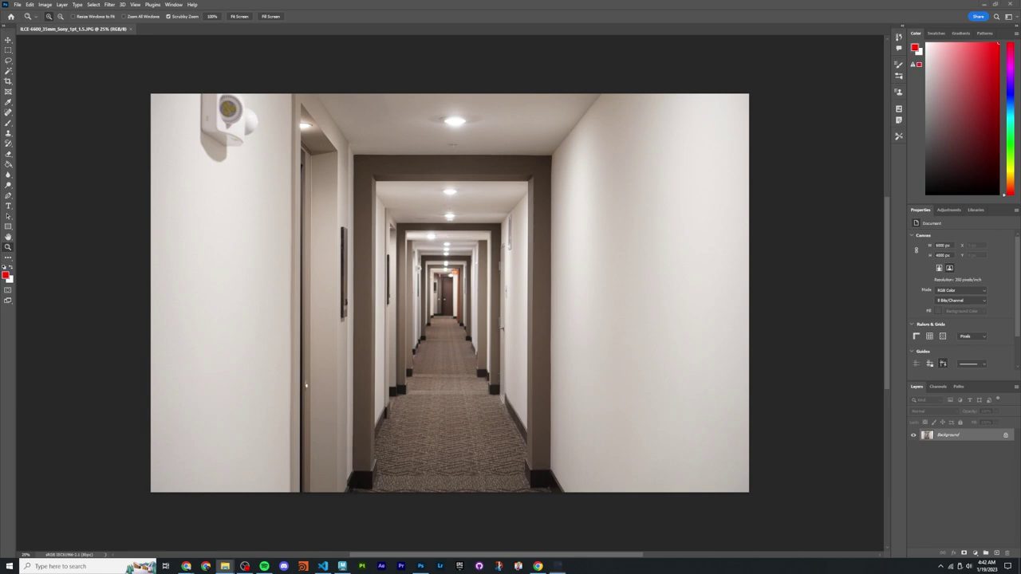
Step: View the focal length comparison images focal_length_comparison.jpg and faces_focal-length-comparison.jpg in the photo viewer, and close them
{"action": "scroll", "coordinate": [510, 279], "scroll_direction": "up", "scroll_amount": 3}
{"action": "scroll", "coordinate": [579, 199], "scroll_direction": "up", "scroll_amount": 2}
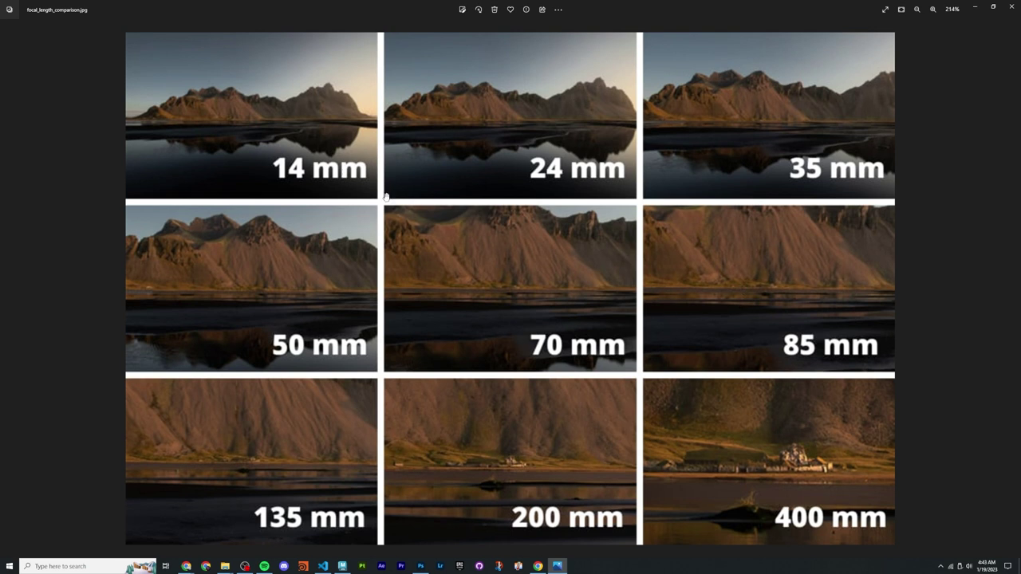
{"action": "left_click", "coordinate": [244, 567]}
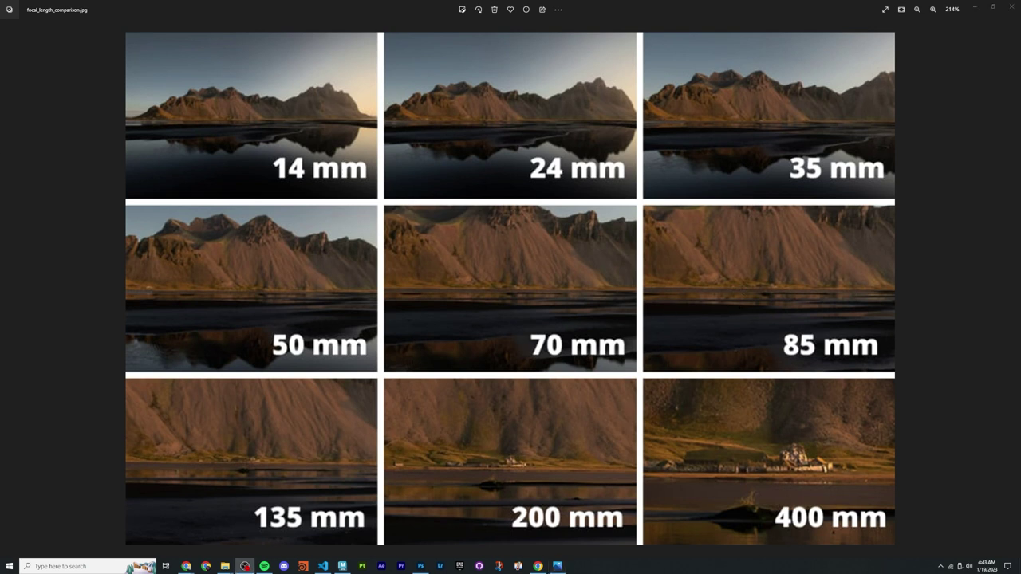
{"action": "left_click", "coordinate": [440, 198]}
{"action": "key", "text": "Right"}
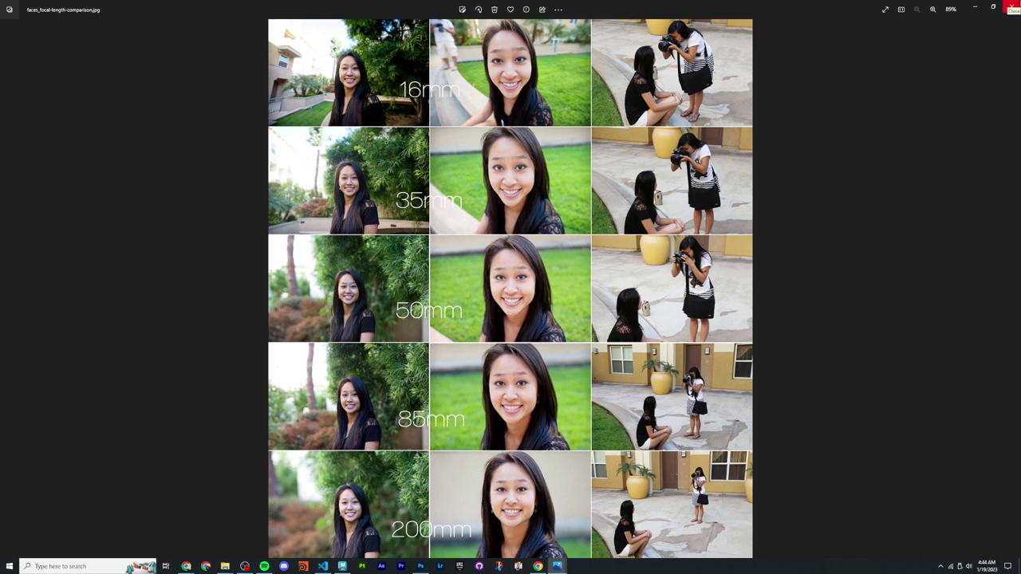
{"action": "left_click", "coordinate": [1012, 6]}
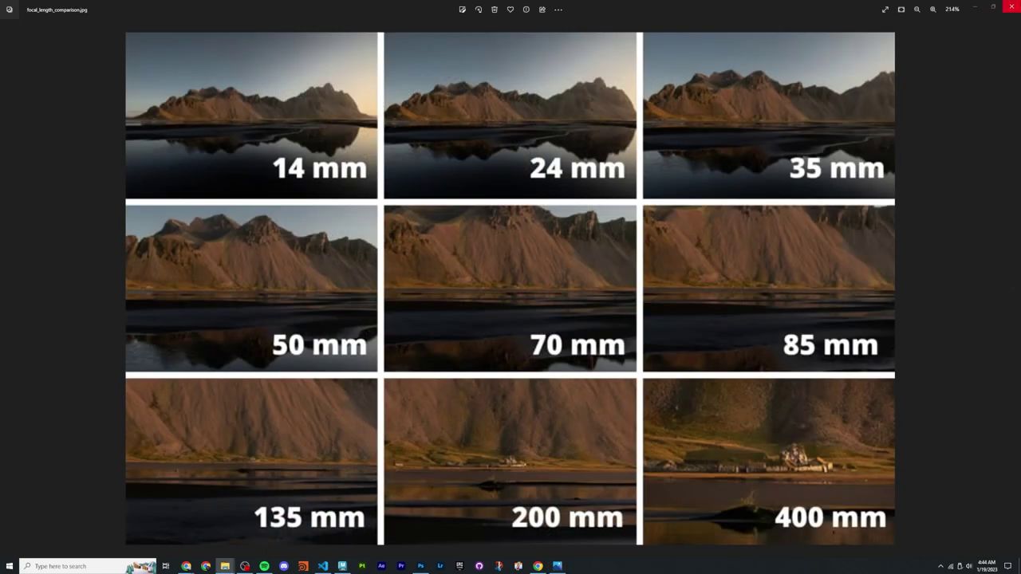
{"action": "left_click", "coordinate": [1012, 6]}
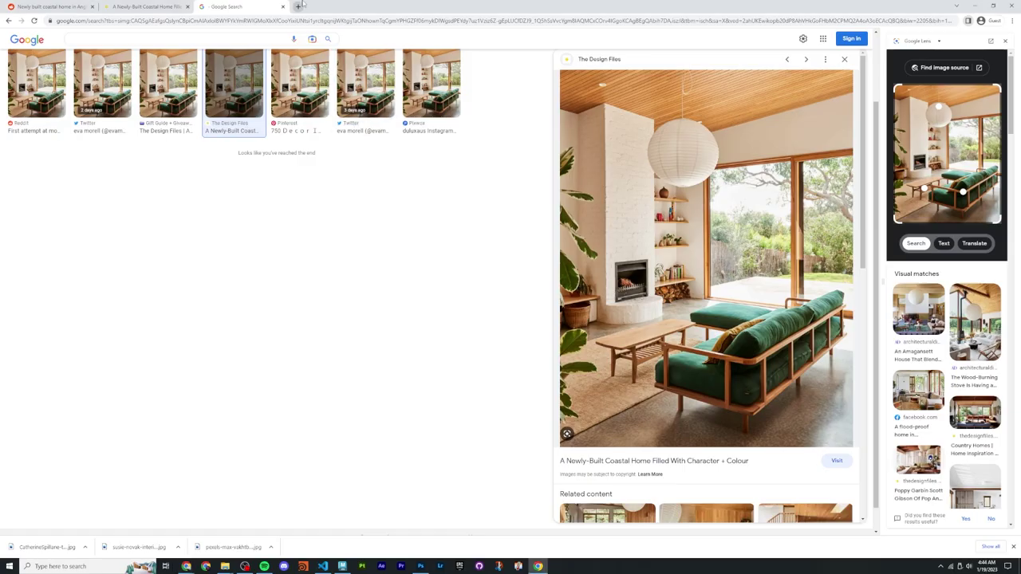
Step: Open a new browser tab and close the Reddit, The Design Files and Google image search tabs
{"action": "left_click", "coordinate": [297, 6]}
{"action": "middle_click", "coordinate": [65, 3]}
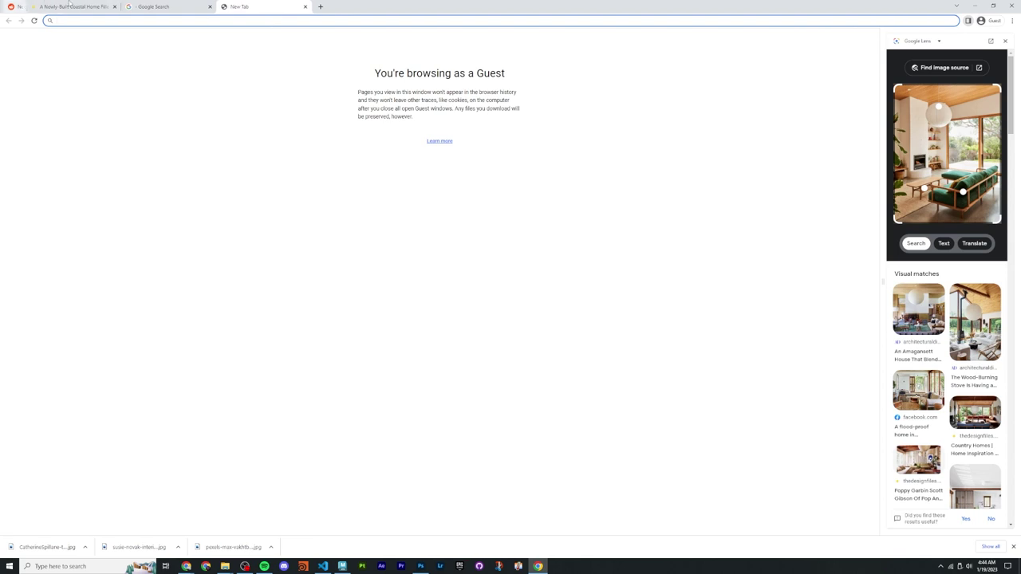
{"action": "middle_click", "coordinate": [65, 3]}
{"action": "middle_click", "coordinate": [65, 3]}
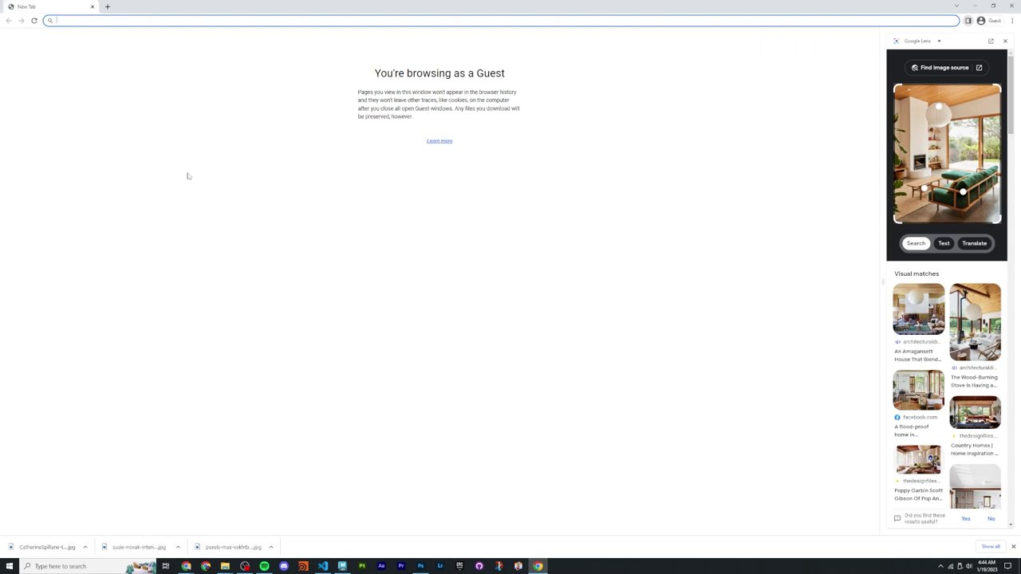
Step: Search the web for "sony a6600 sensor size" and highlight the sensor dimensions in the featured answer
{"action": "type", "text": "sony a6600"}
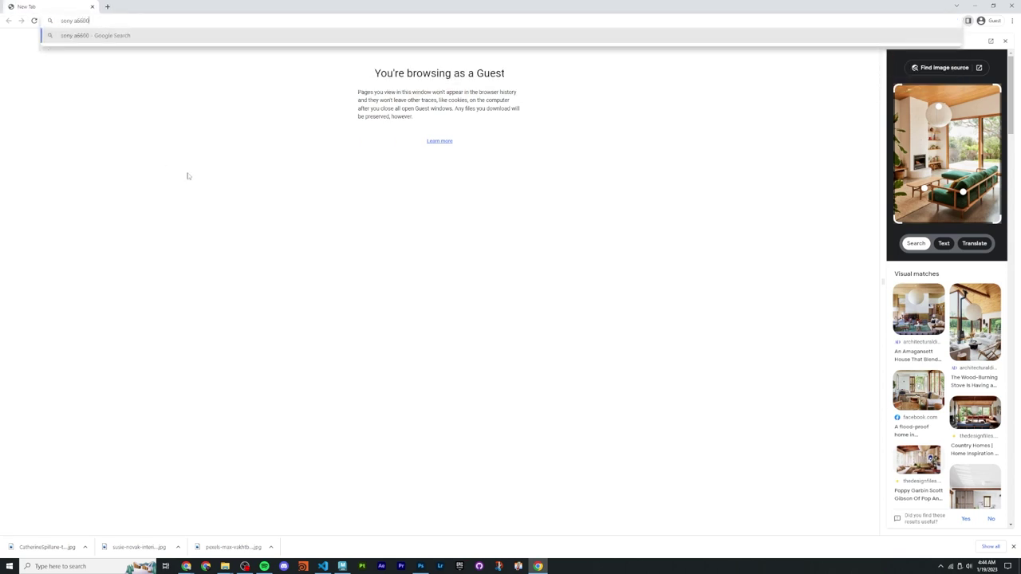
{"action": "type", "text": " sensor size"}
{"action": "key", "text": "Return"}
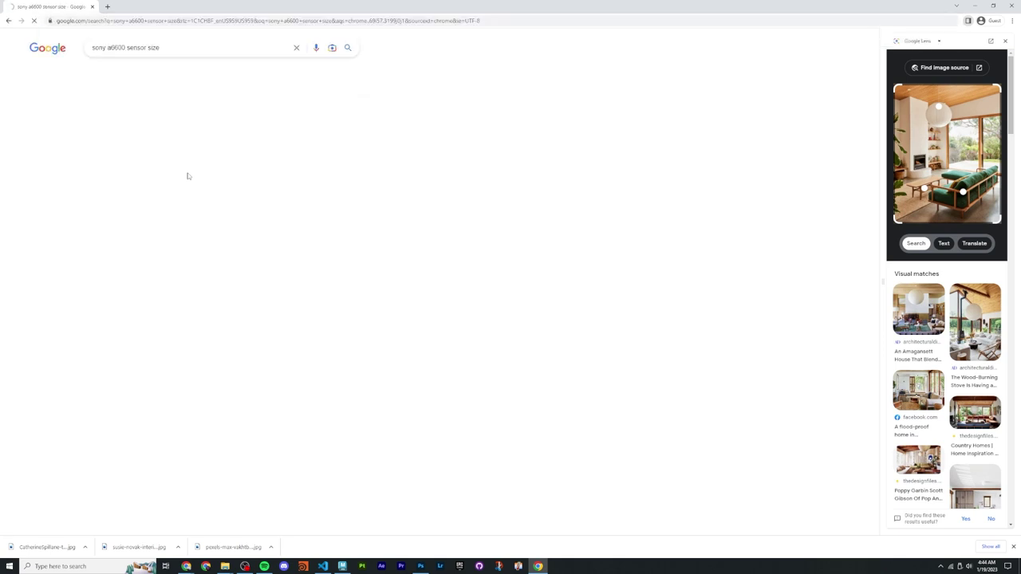
{"action": "left_click_drag", "start_coordinate": [126, 48], "coordinate": [87, 50]}
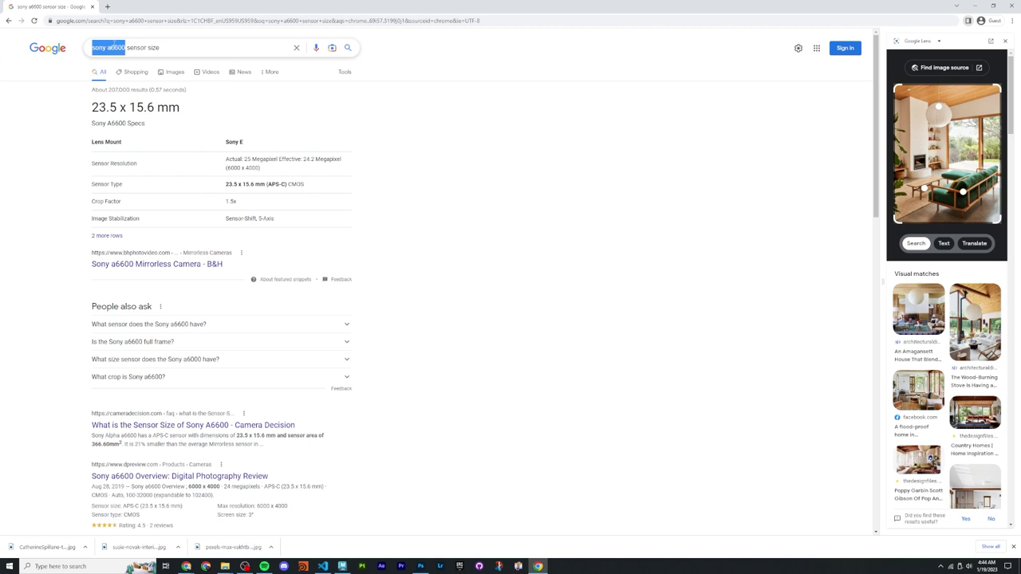
{"action": "left_click_drag", "start_coordinate": [91, 107], "coordinate": [223, 104]}
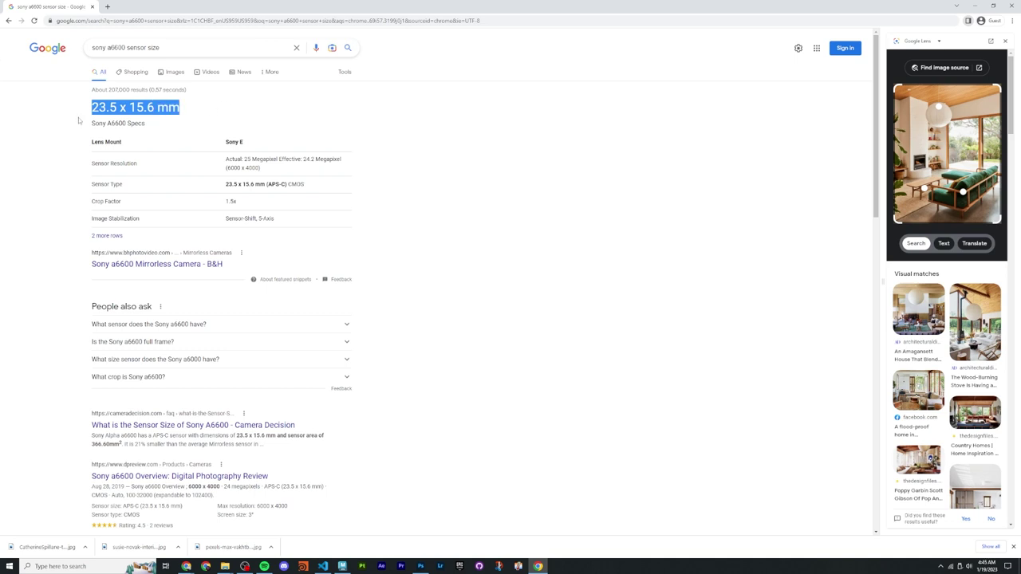
Step: Highlight the sensor dimensions and the APS-C sensor type in the Sony a6600 search answer
{"action": "left_click_drag", "start_coordinate": [84, 110], "coordinate": [225, 119]}
{"action": "left_click", "coordinate": [250, 122]}
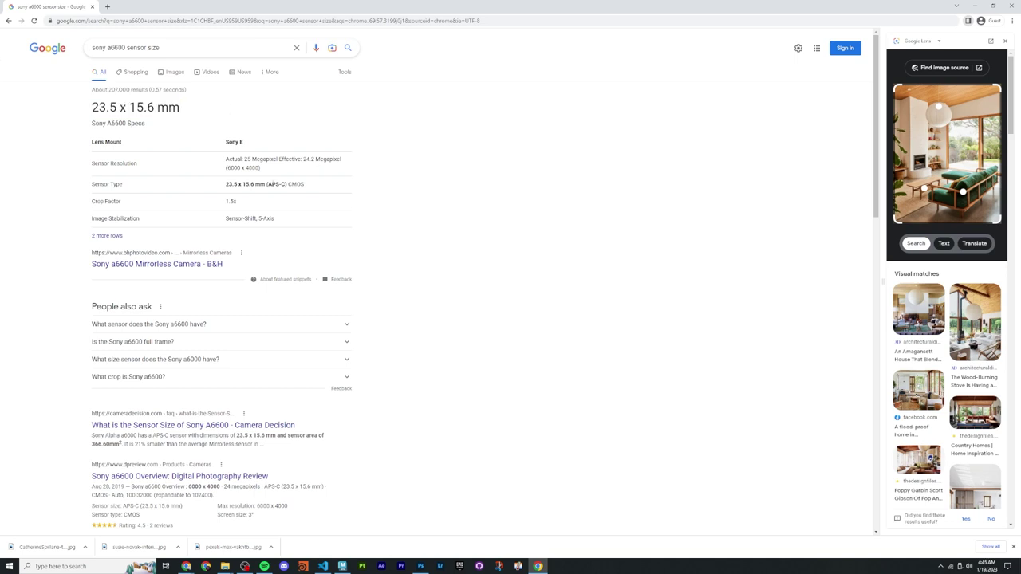
{"action": "left_click_drag", "start_coordinate": [269, 184], "coordinate": [285, 184]}
{"action": "left_click", "coordinate": [356, 183]}
Step: View aps-c_vs_full-frame_physical.jpg, aps-c_vs_full-frame_example.jpg and focal_length_comparison.jpg in the photo viewer, and close them
{"action": "left_click", "coordinate": [225, 567]}
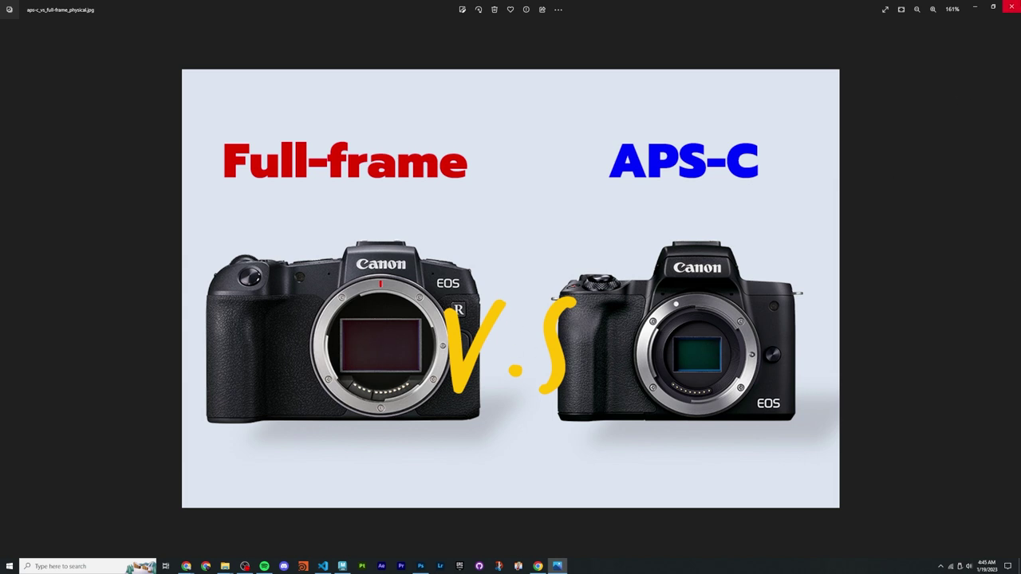
{"action": "left_click", "coordinate": [1012, 7]}
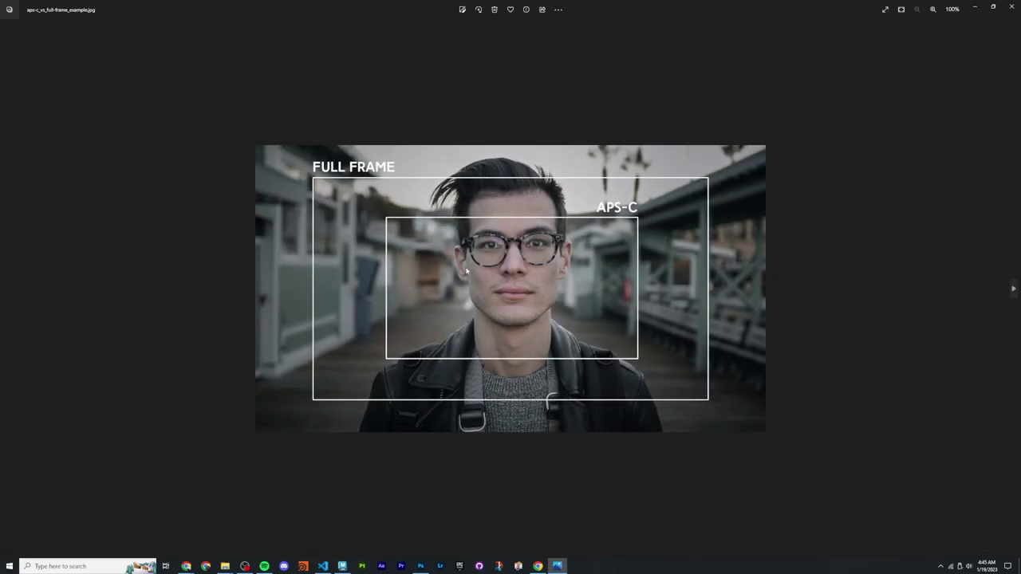
{"action": "scroll", "coordinate": [497, 266], "scroll_direction": "up", "scroll_amount": 3}
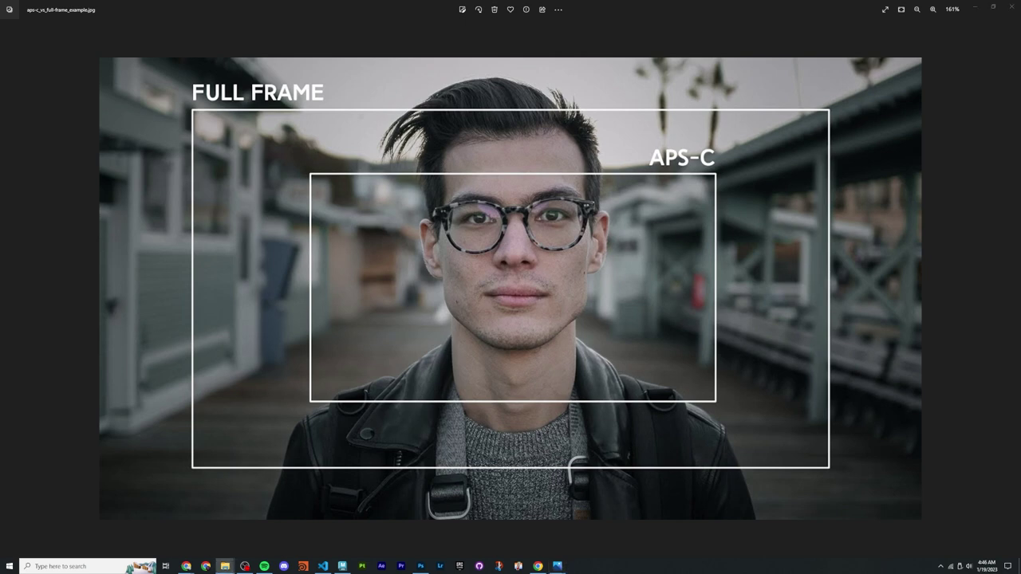
{"action": "key", "text": "Right"}
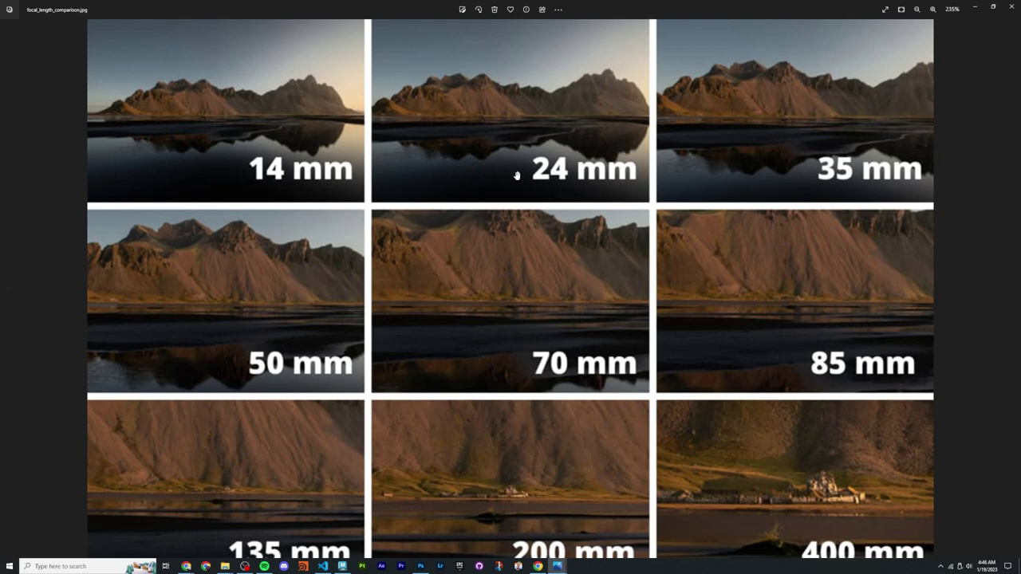
{"action": "scroll", "coordinate": [574, 184], "scroll_direction": "down", "scroll_amount": 1}
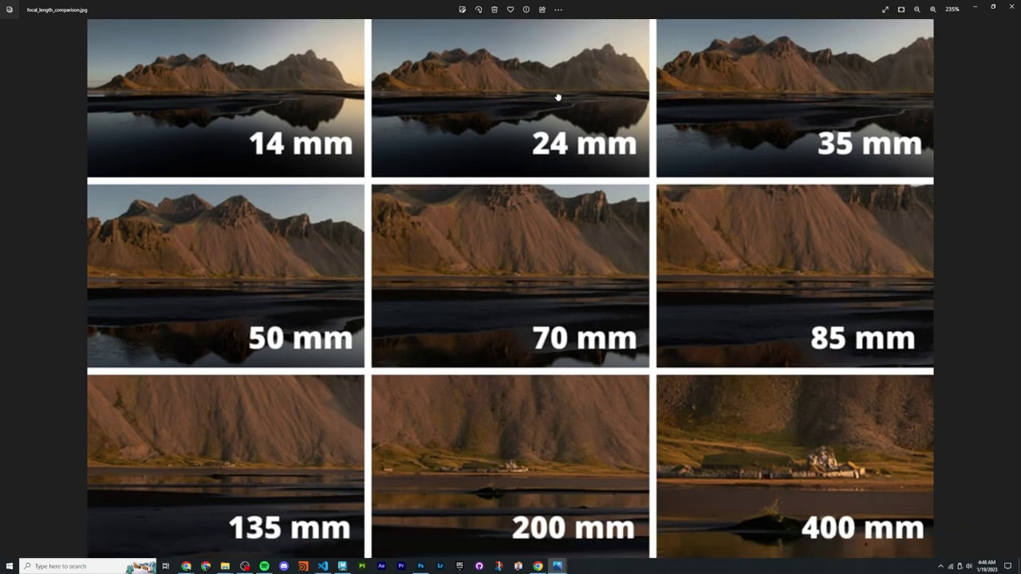
{"action": "scroll", "coordinate": [554, 96], "scroll_direction": "up", "scroll_amount": 1}
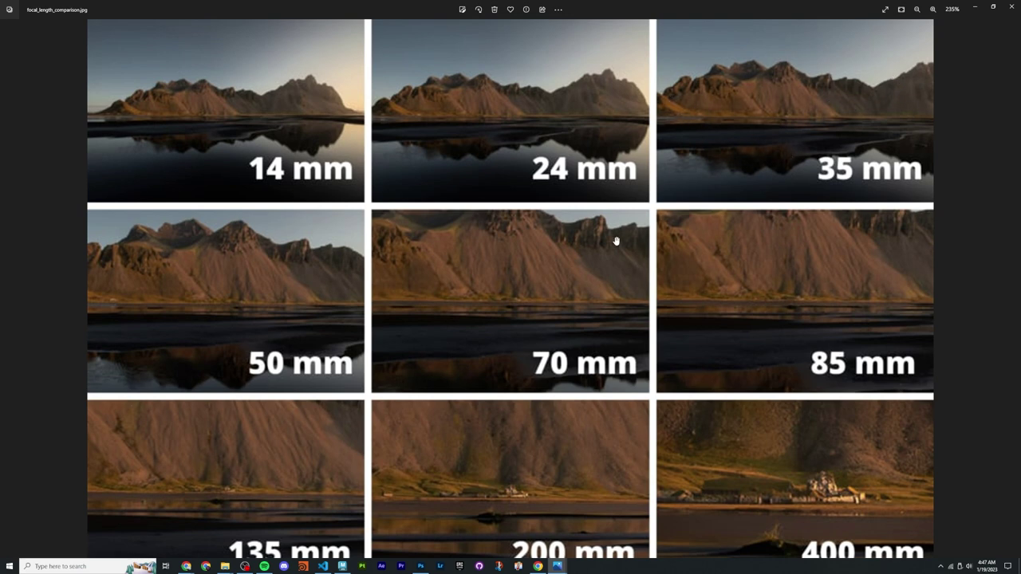
{"action": "left_click", "coordinate": [1012, 6]}
{"action": "left_click", "coordinate": [1012, 6]}
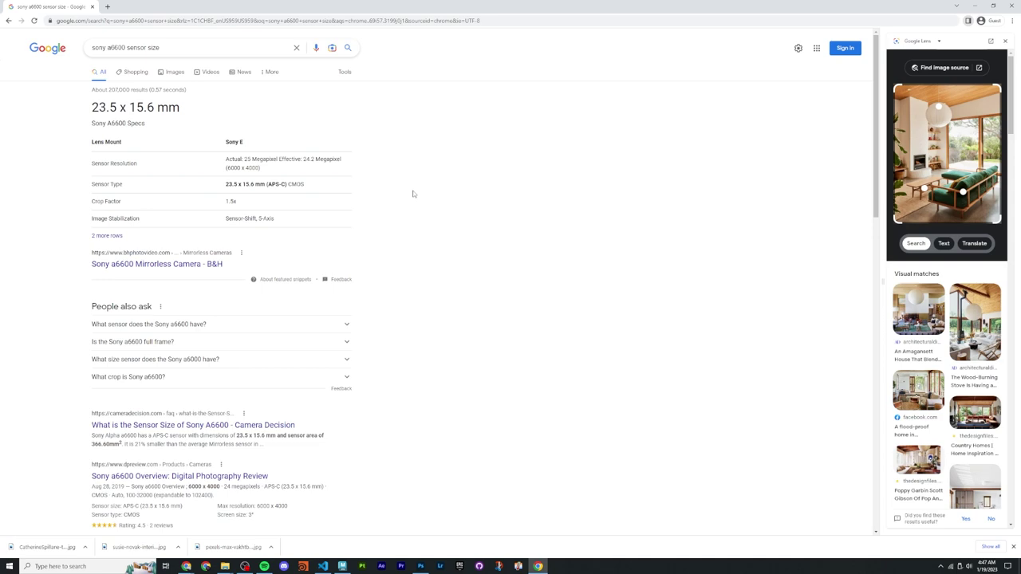
Step: View the lens distortion images DistortionTypes.jpg, BarrelDistortionExample.jpg and PincushionDistortionExample.jpg, and close them
{"action": "key", "text": "alt+Tab"}
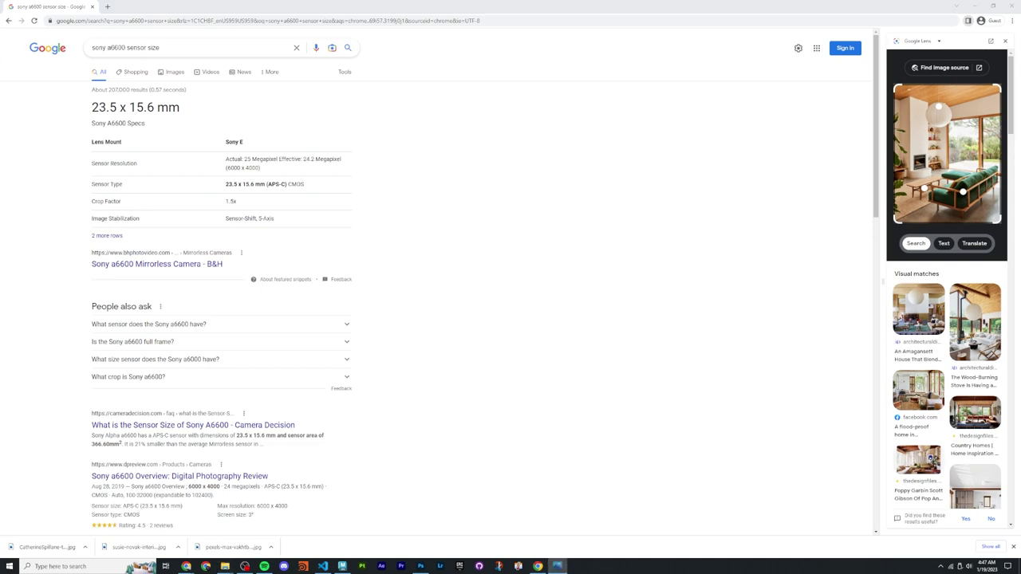
{"action": "key", "text": "alt+Tab"}
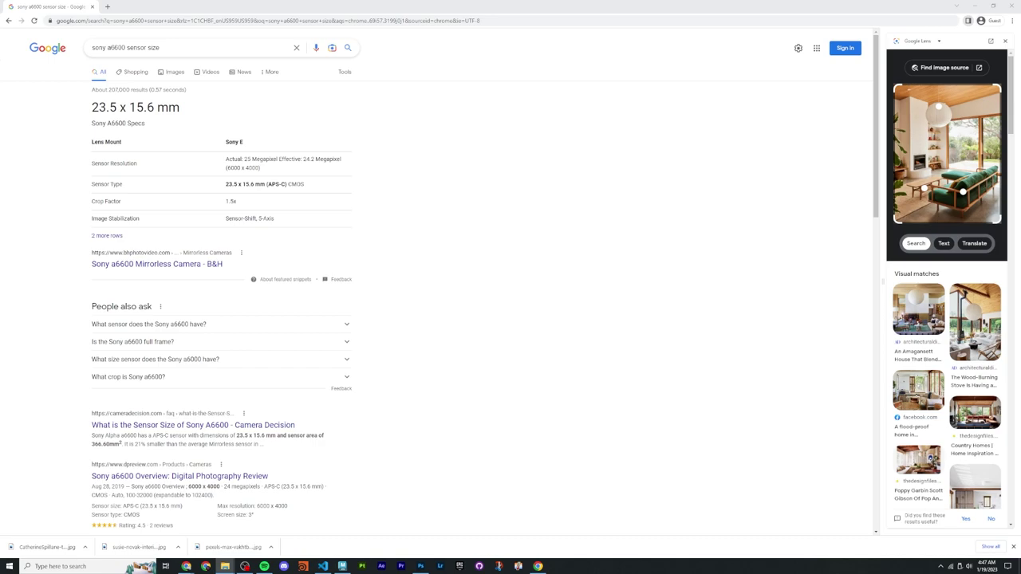
{"action": "key", "text": "alt+Tab"}
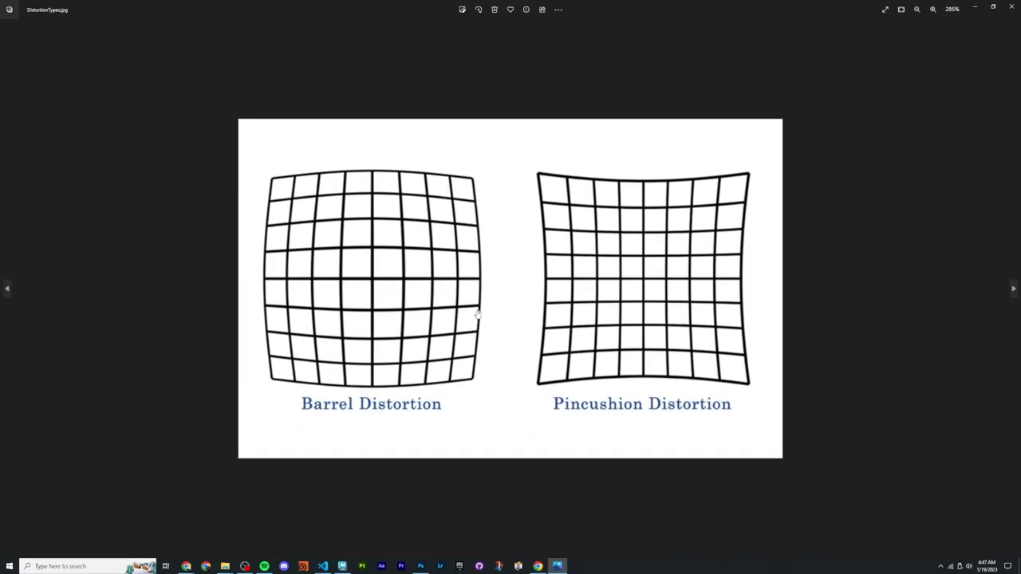
{"action": "scroll", "coordinate": [376, 285], "scroll_direction": "down", "scroll_amount": 1}
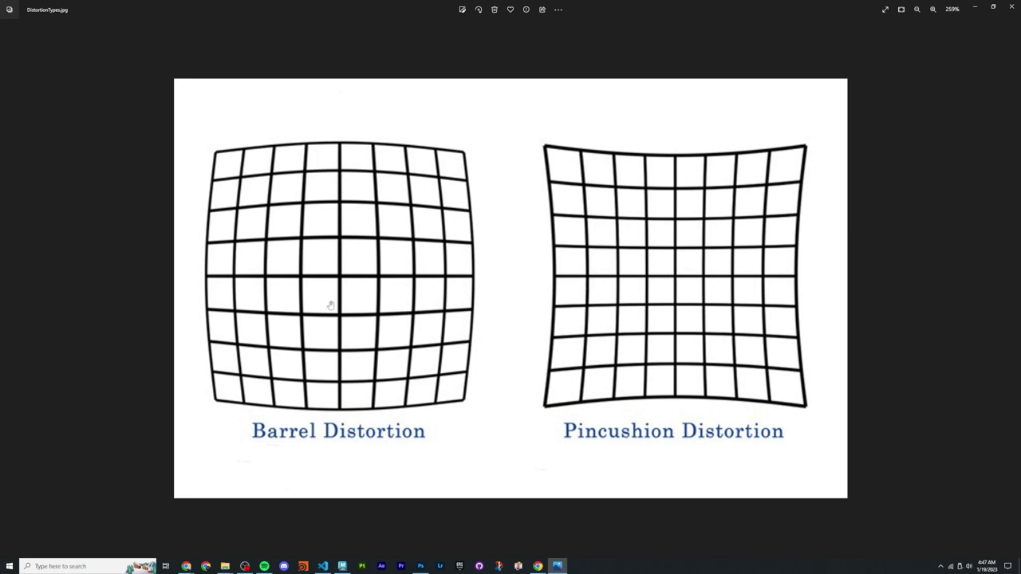
{"action": "left_click", "coordinate": [1012, 6]}
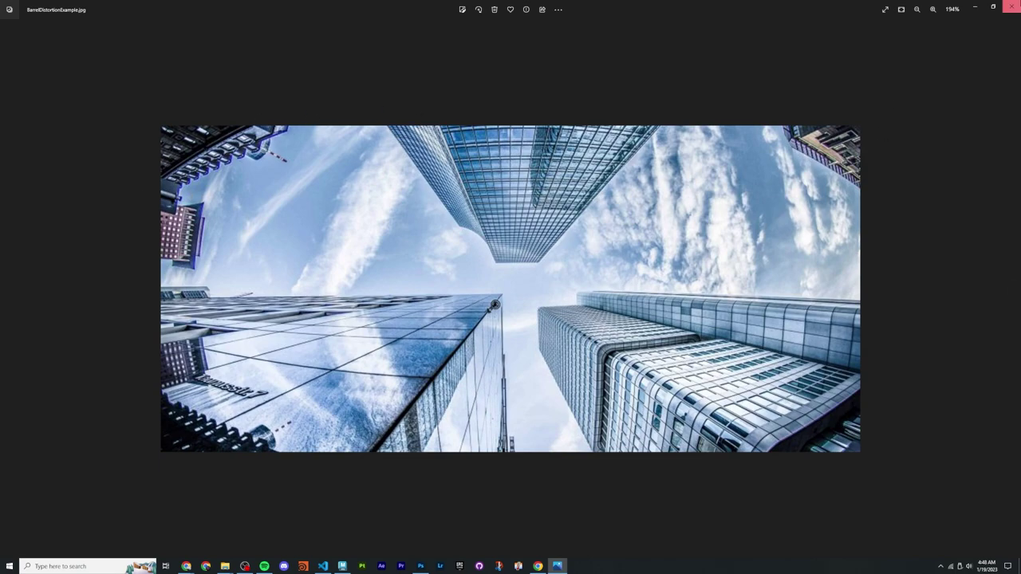
{"action": "left_click", "coordinate": [1012, 7]}
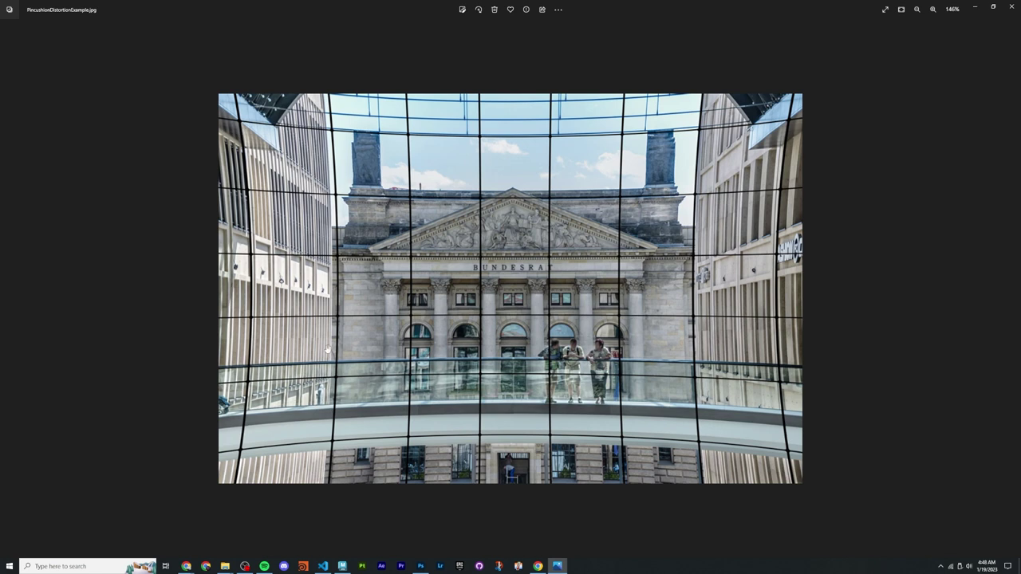
{"action": "left_click", "coordinate": [1012, 6]}
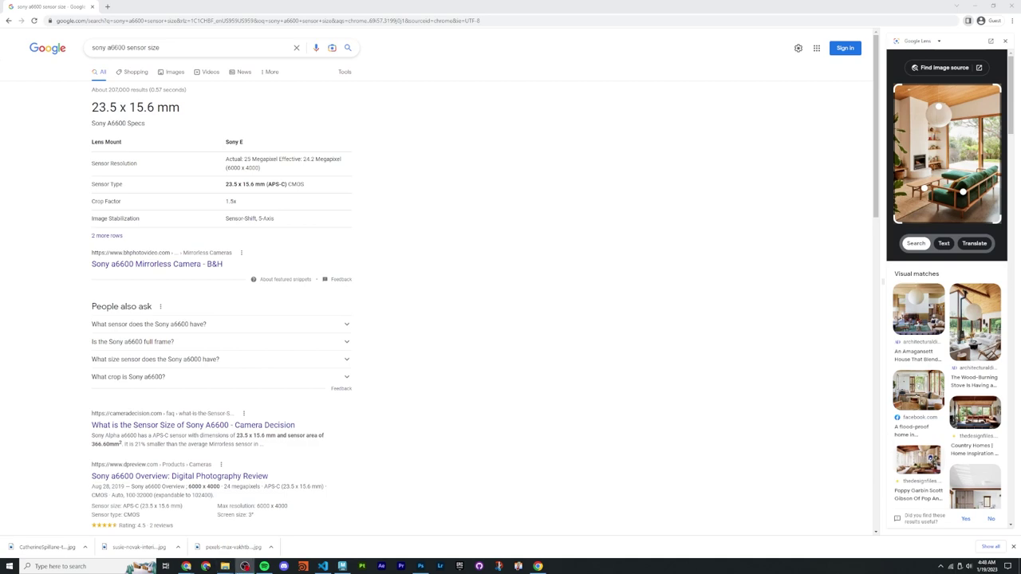
Step: Switch to Photoshop and check the hallway photo's camera data in its file info
{"action": "key", "text": "alt+Tab"}
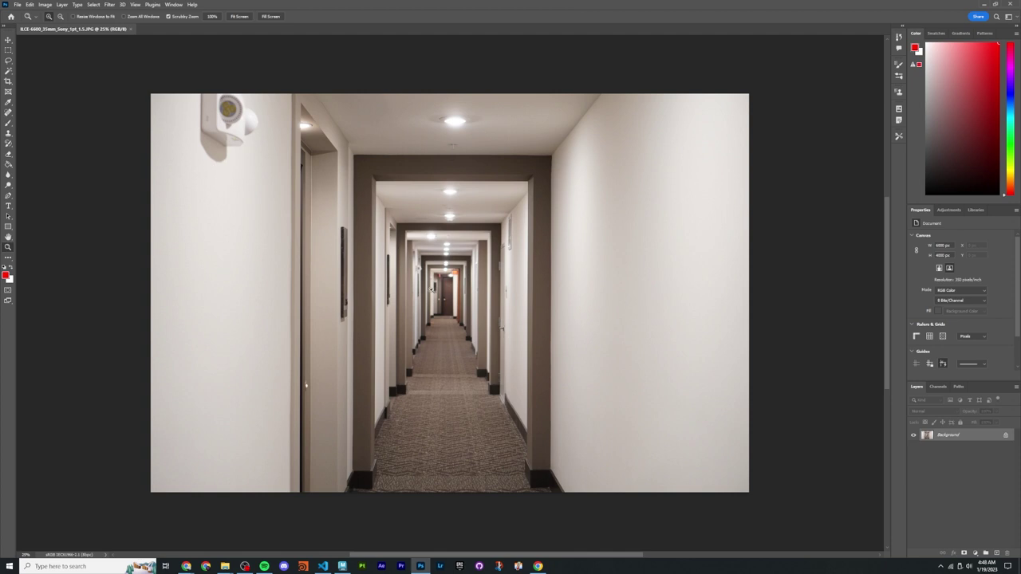
{"action": "left_click", "coordinate": [17, 4]}
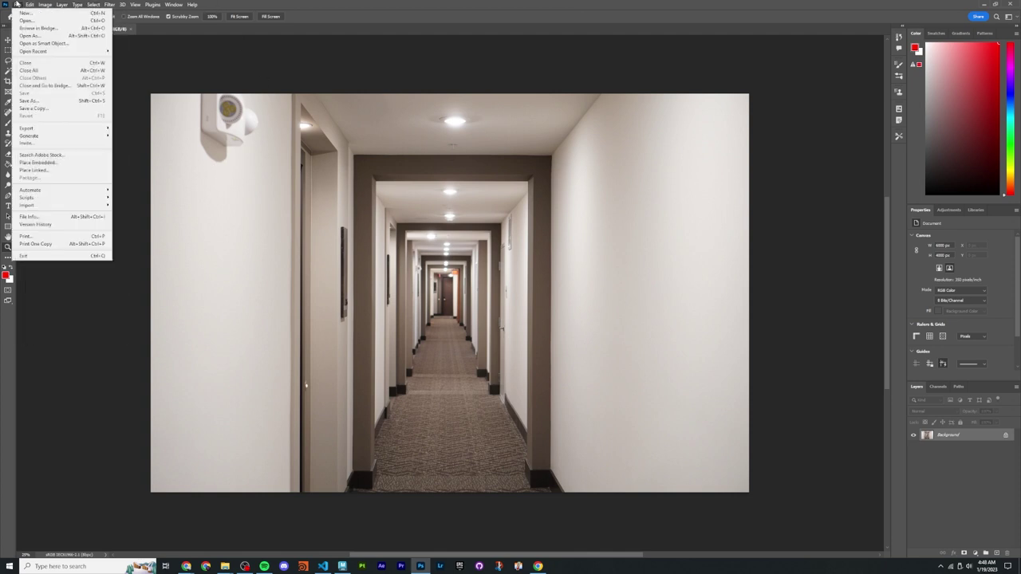
{"action": "left_click", "coordinate": [30, 216]}
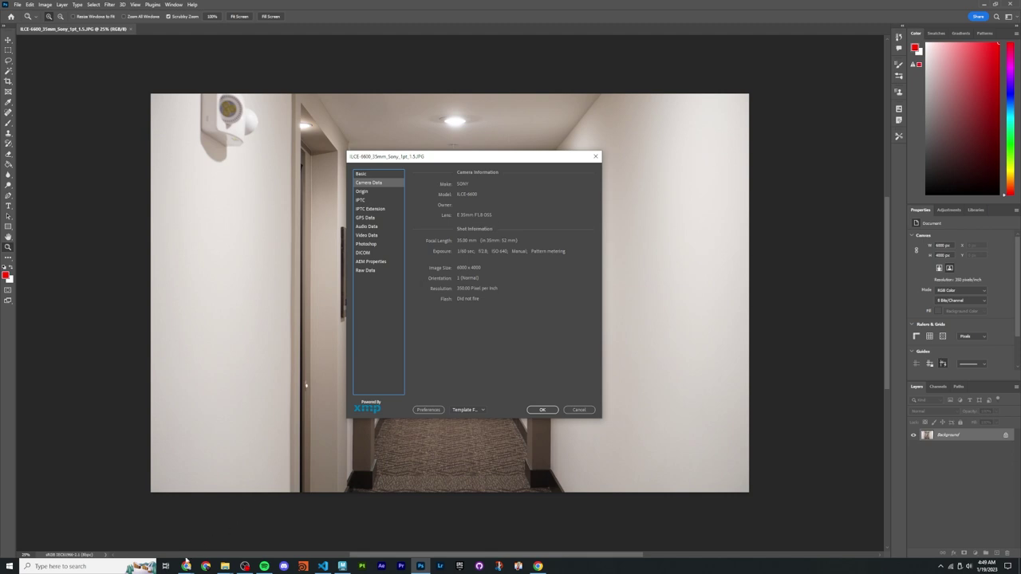
Step: Return to Chrome, search the web for "e 35mm f1.8 oss sony aps-c" in a new tab, and open Sony's lens page
{"action": "mouse_move", "coordinate": [186, 564]}
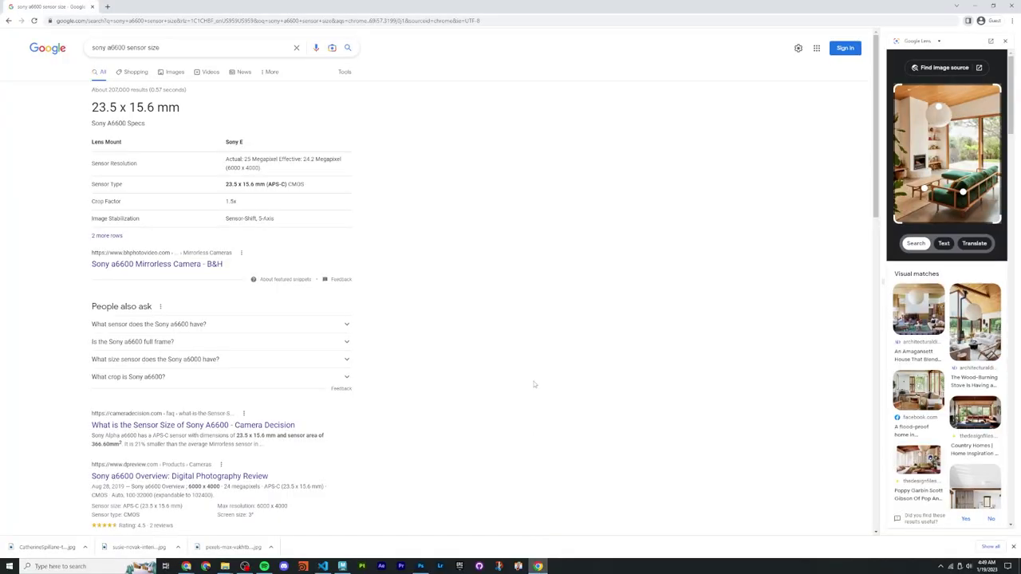
{"action": "key", "text": "ctrl+t"}
{"action": "type", "text": "35mm"}
{"action": "key", "text": "Home"}
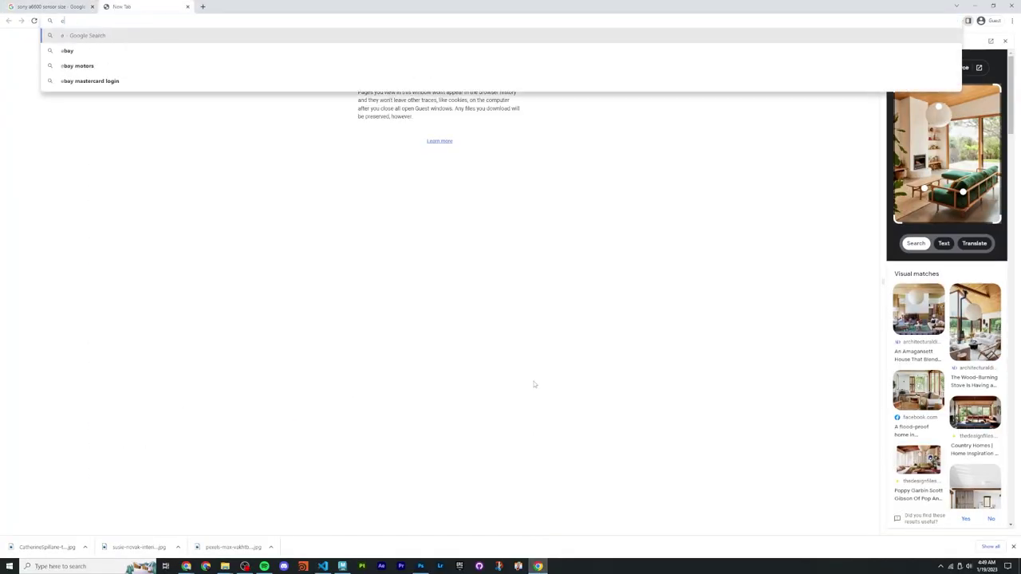
{"action": "type", "text": "e"}
{"action": "key", "text": "End"}
{"action": "type", "text": "f1."}
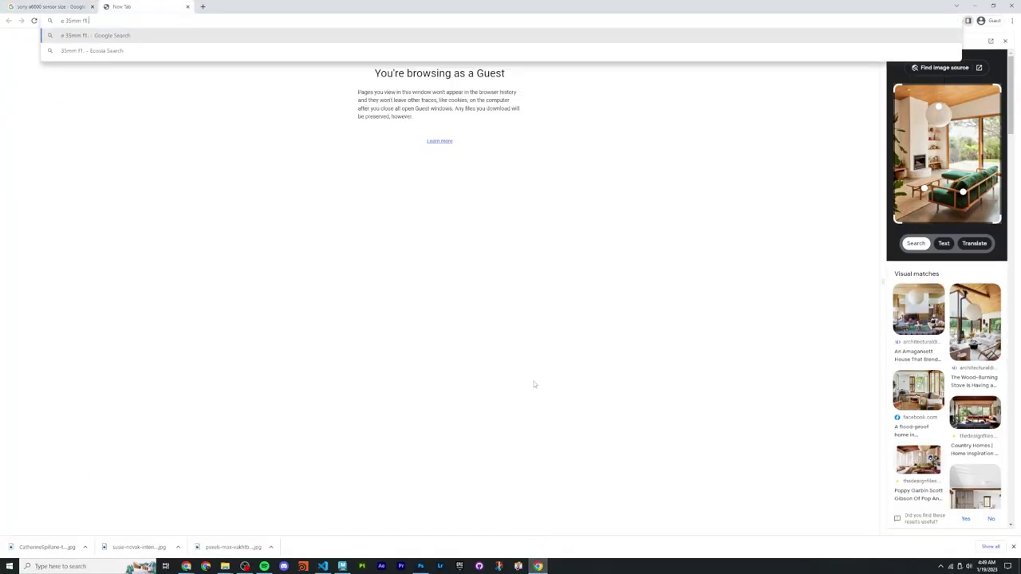
{"action": "type", "text": "8 oss sony apsc"}
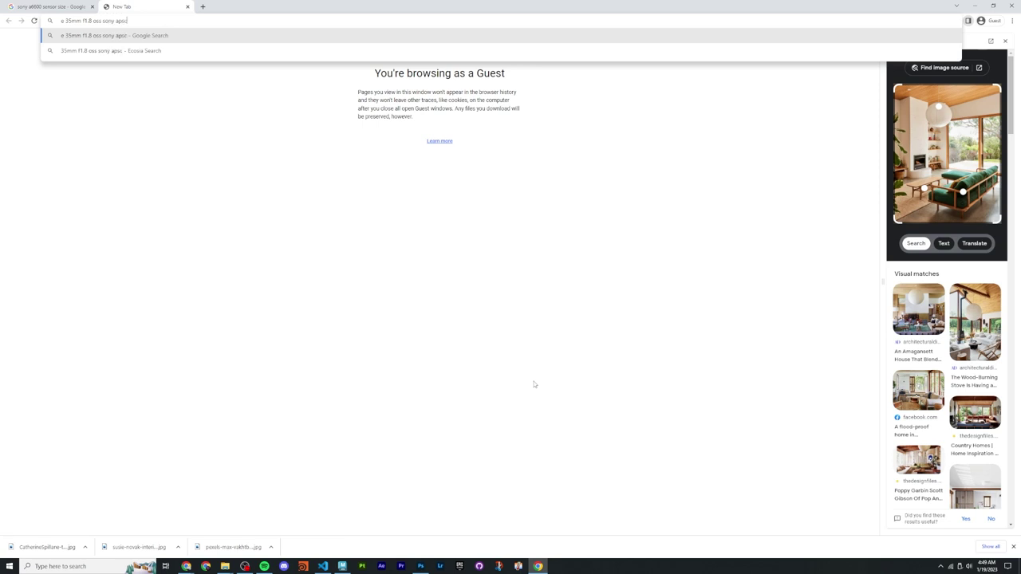
{"action": "type", "text": "c"}
{"action": "key", "text": "Return"}
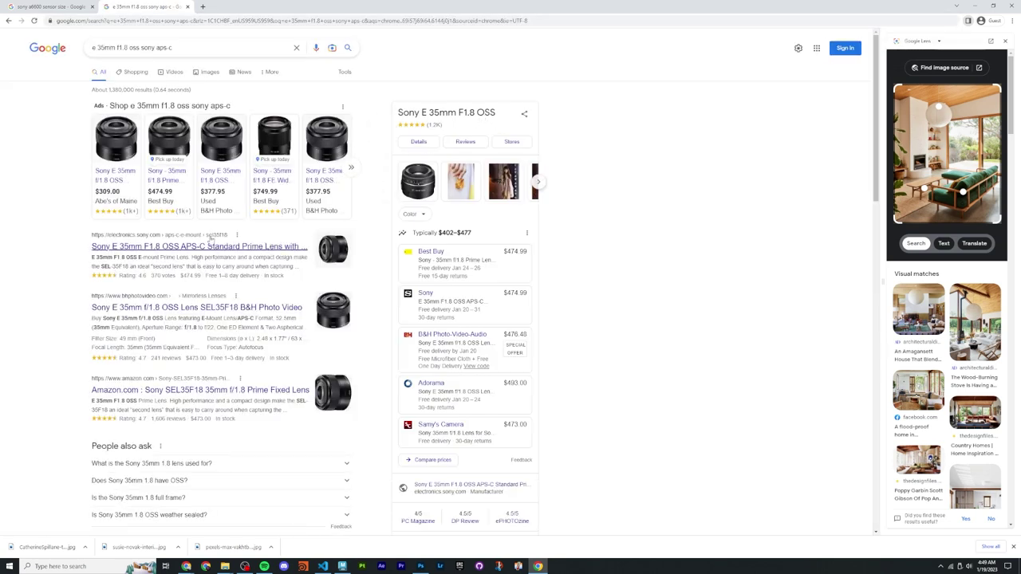
{"action": "left_click", "coordinate": [211, 250]}
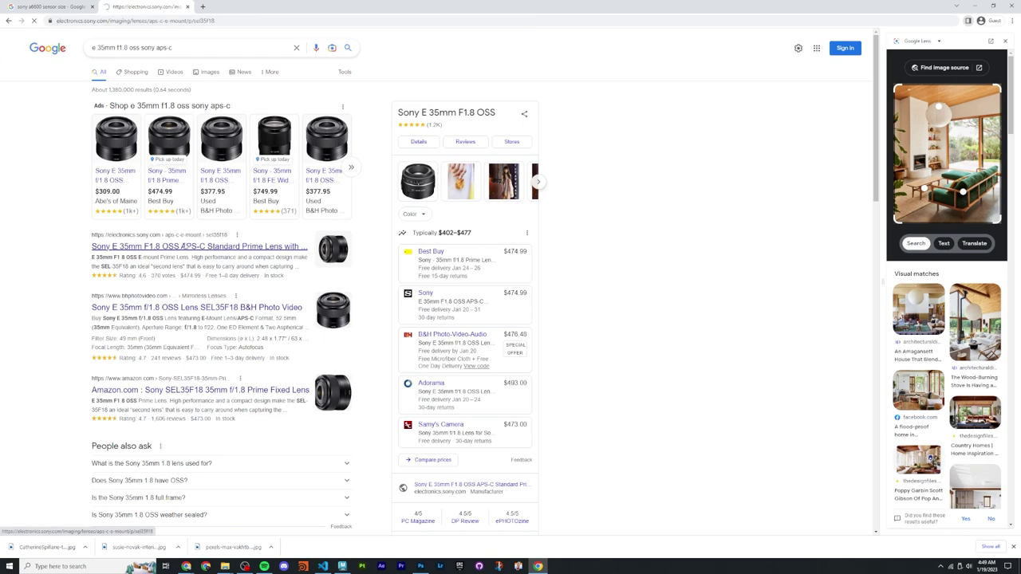
{"action": "left_click", "coordinate": [344, 181]}
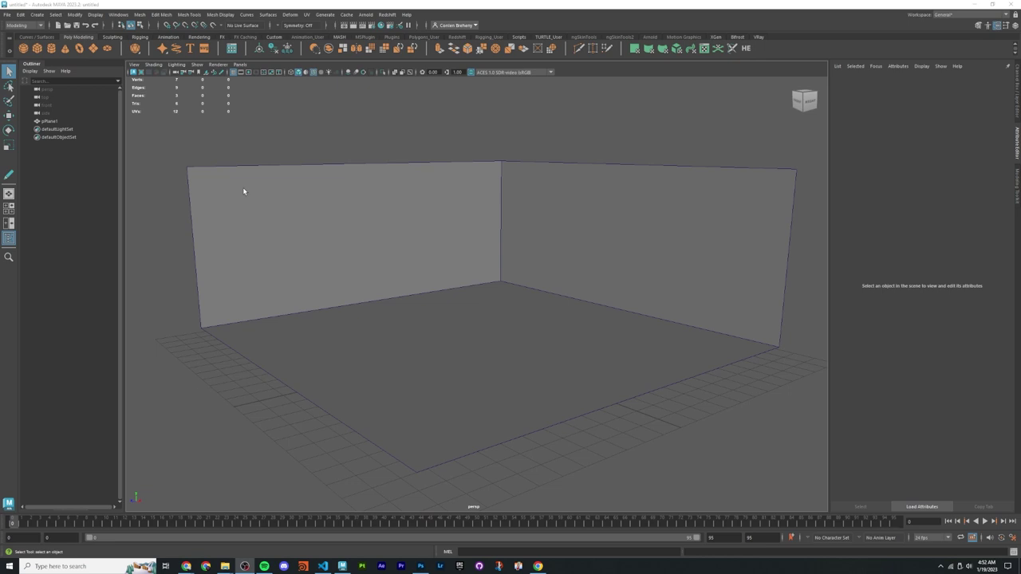
Step: Inspect the upper edges of the room mesh in Maya using edge selection mode, and return to object selection
{"action": "left_click", "coordinate": [249, 175]}
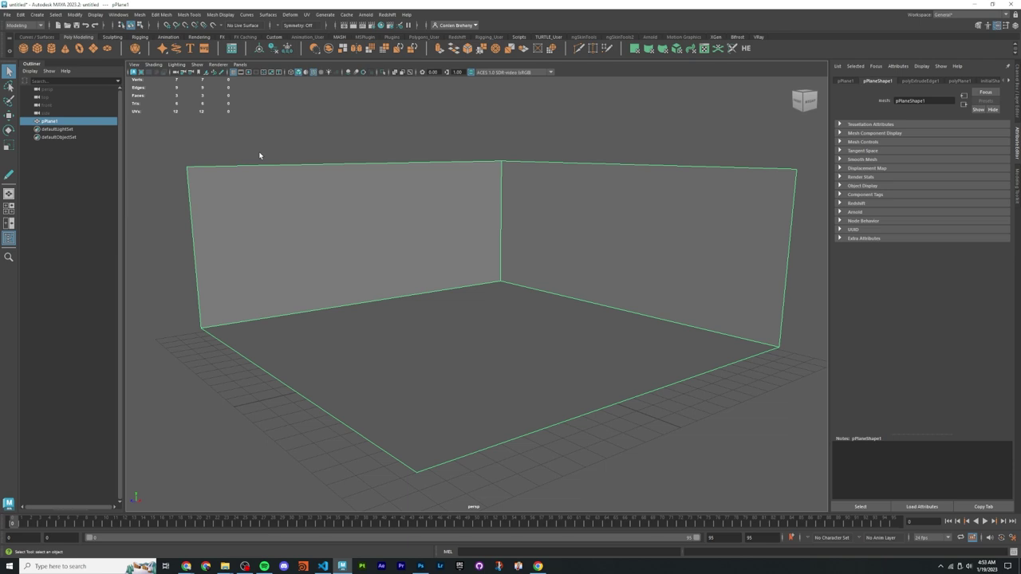
{"action": "right_click_drag", "start_coordinate": [296, 182], "coordinate": [303, 154]}
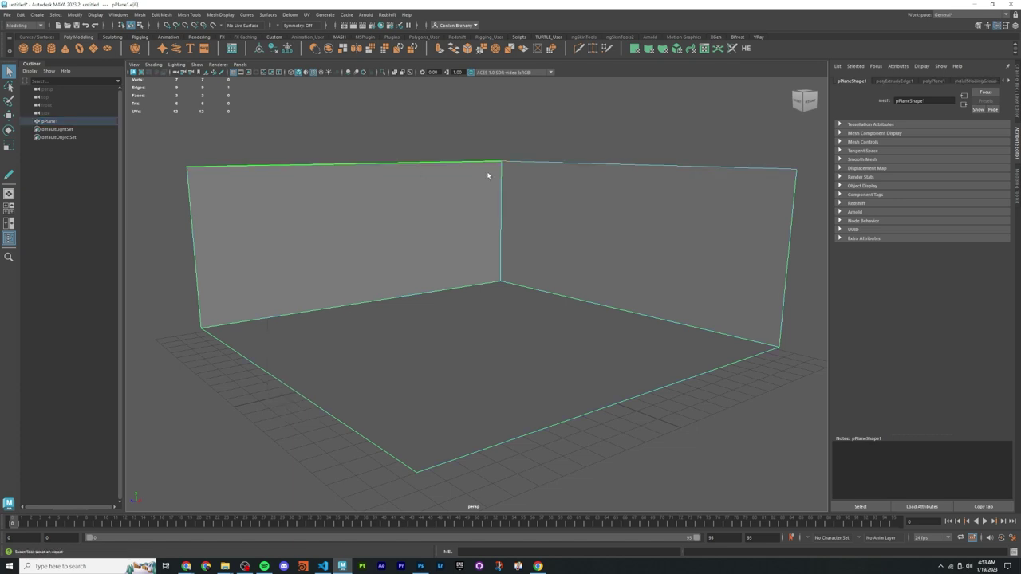
{"action": "right_click_drag", "start_coordinate": [392, 166], "coordinate": [469, 136]}
{"action": "right_click_drag", "start_coordinate": [521, 188], "coordinate": [161, 135], "text": "alt"}
Step: Set the perspective camera's focal length to 10 and examine the room's perspective from several angles
{"action": "left_click", "coordinate": [80, 90]}
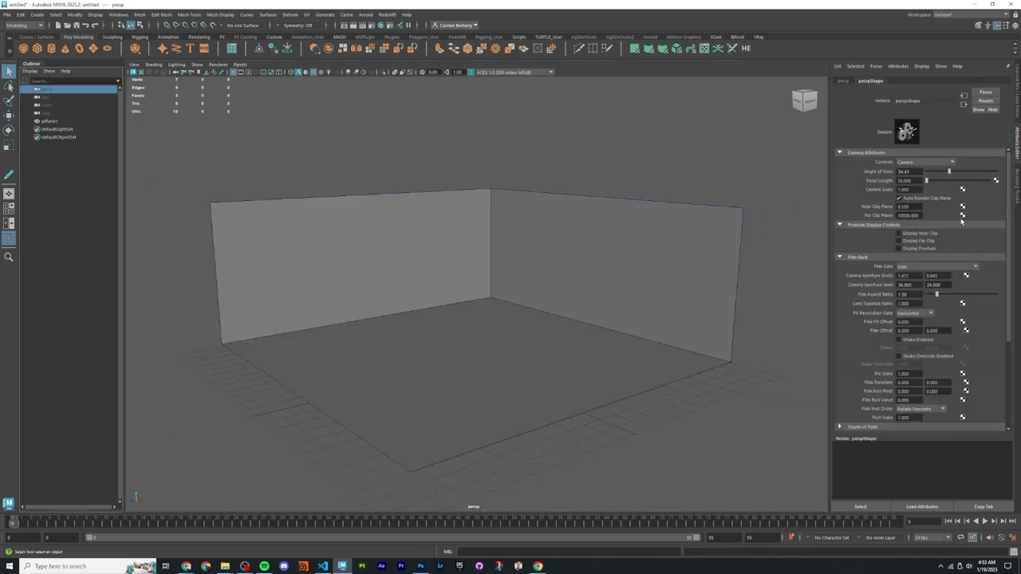
{"action": "double_click", "coordinate": [915, 180]}
{"action": "type", "text": "10"}
{"action": "key", "text": "Return"}
{"action": "right_click_drag", "start_coordinate": [483, 303], "coordinate": [659, 228], "text": "alt"}
{"action": "left_click_drag", "start_coordinate": [659, 228], "coordinate": [586, 237], "text": "alt"}
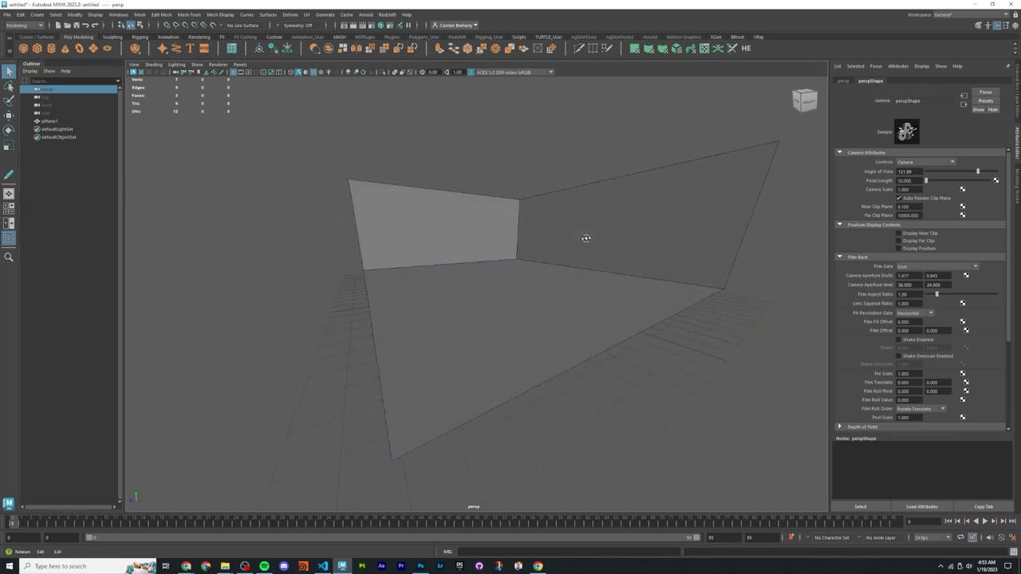
{"action": "right_click_drag", "start_coordinate": [715, 168], "coordinate": [579, 228], "text": "alt"}
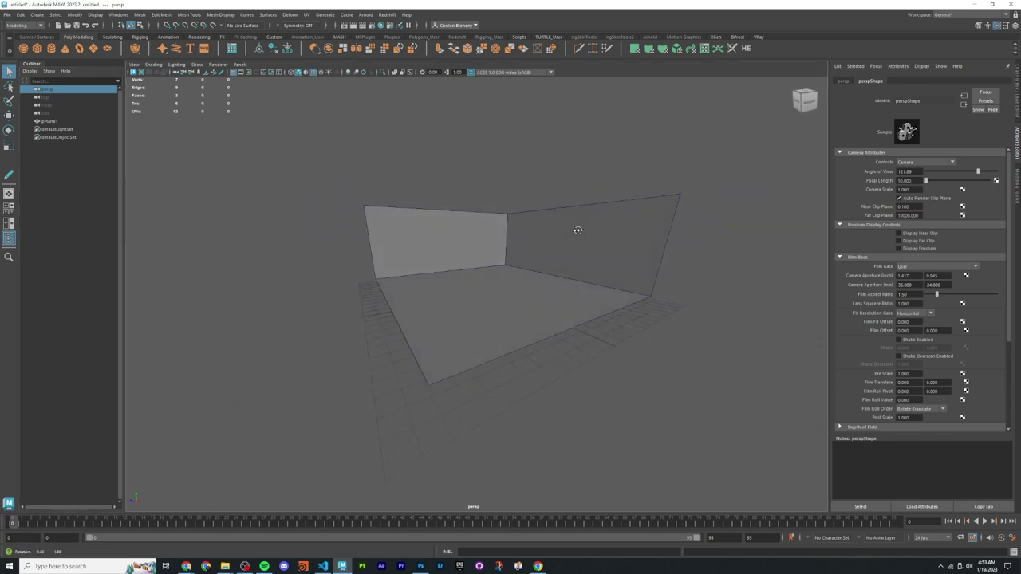
Step: Undo the perspective camera's focal length change and frame the whole room from its open corner
{"action": "key", "text": "ctrl+z"}
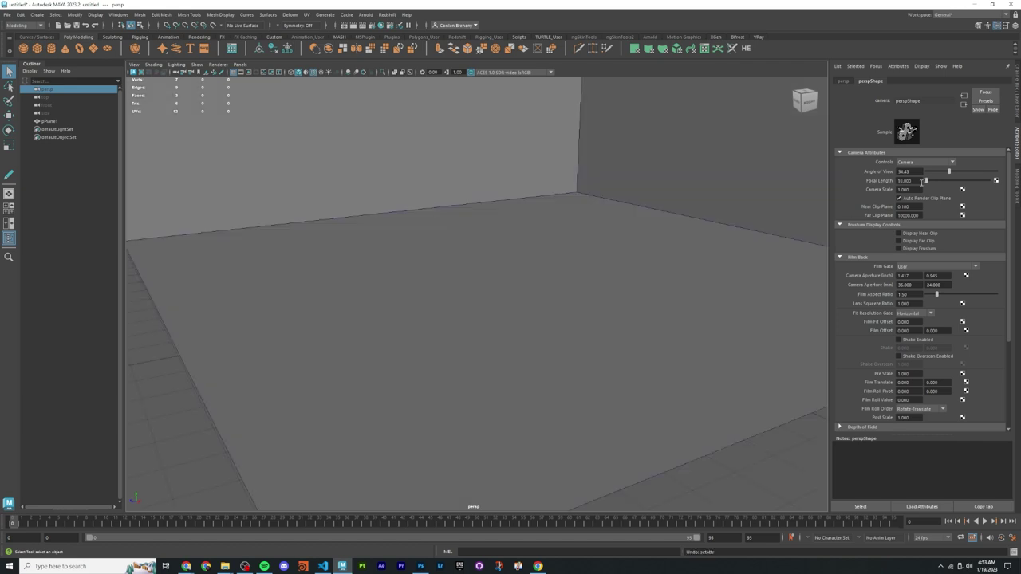
{"action": "right_click_drag", "start_coordinate": [662, 236], "coordinate": [588, 228], "text": "alt"}
{"action": "left_click_drag", "start_coordinate": [588, 228], "coordinate": [568, 280], "text": "alt"}
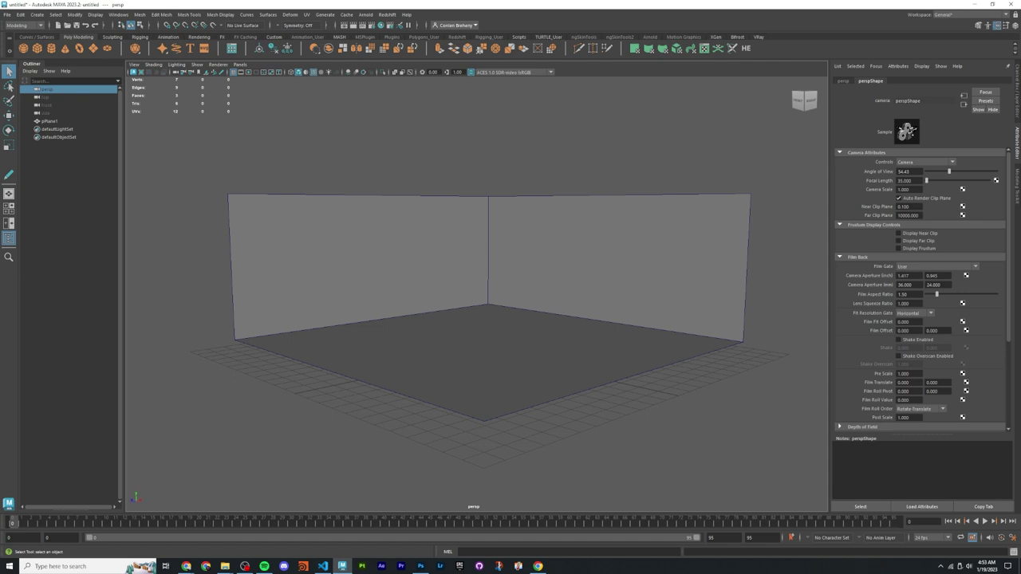
Step: Bring up the File Explorer window for the project folder inside PerspectiveMatch3D
{"action": "left_click", "coordinate": [244, 566]}
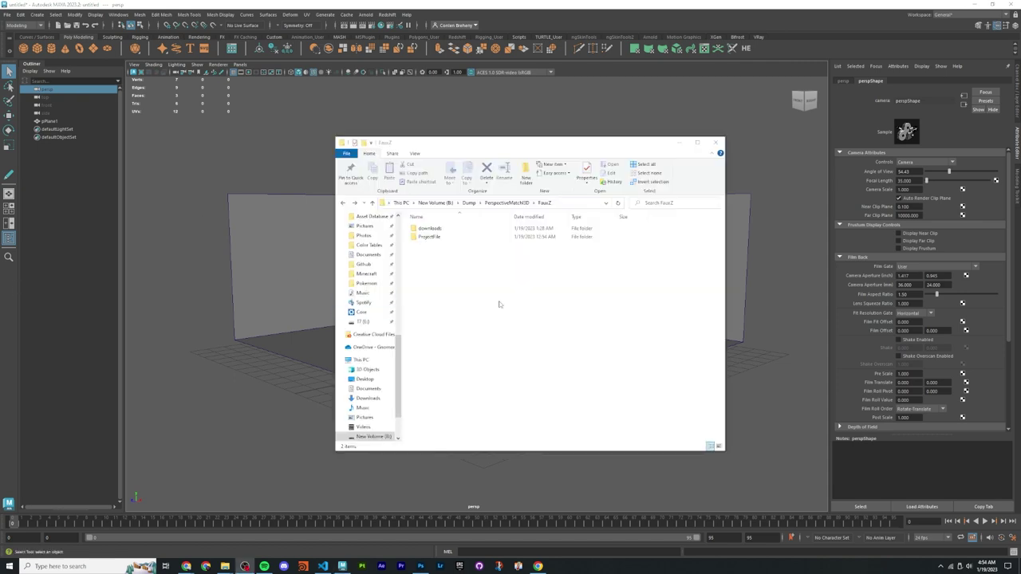
{"action": "left_click_drag", "start_coordinate": [525, 295], "coordinate": [505, 279]}
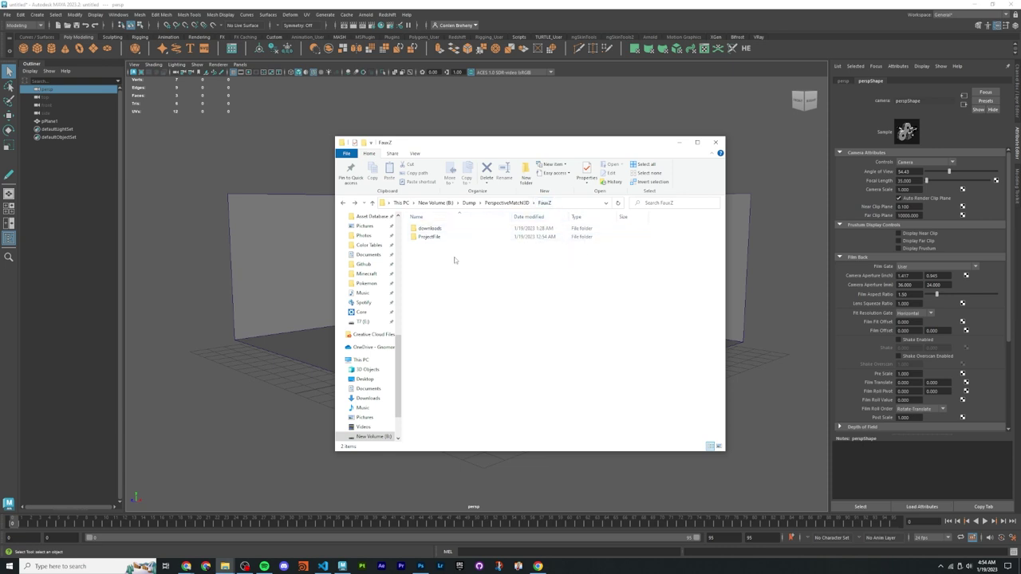
{"action": "mouse_move", "coordinate": [452, 268]}
{"action": "left_mouse_down"}
{"action": "mouse_move", "coordinate": [470, 229]}
{"action": "mouse_move", "coordinate": [457, 268]}
{"action": "left_mouse_up"}
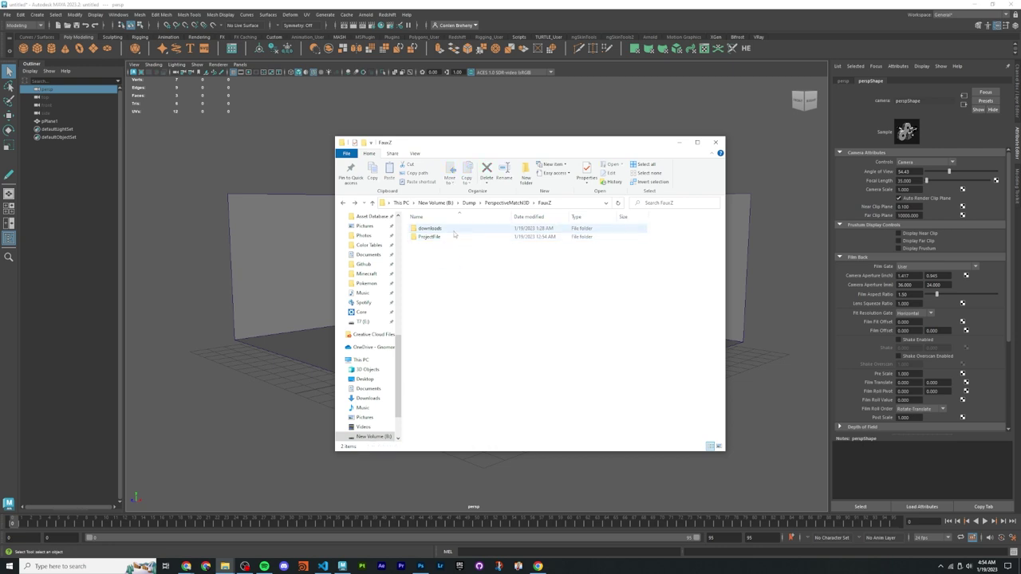
Step: Look inside the downloads folder, return to its parent folder, and view the contents of the ProjectFile folder
{"action": "left_click", "coordinate": [451, 231]}
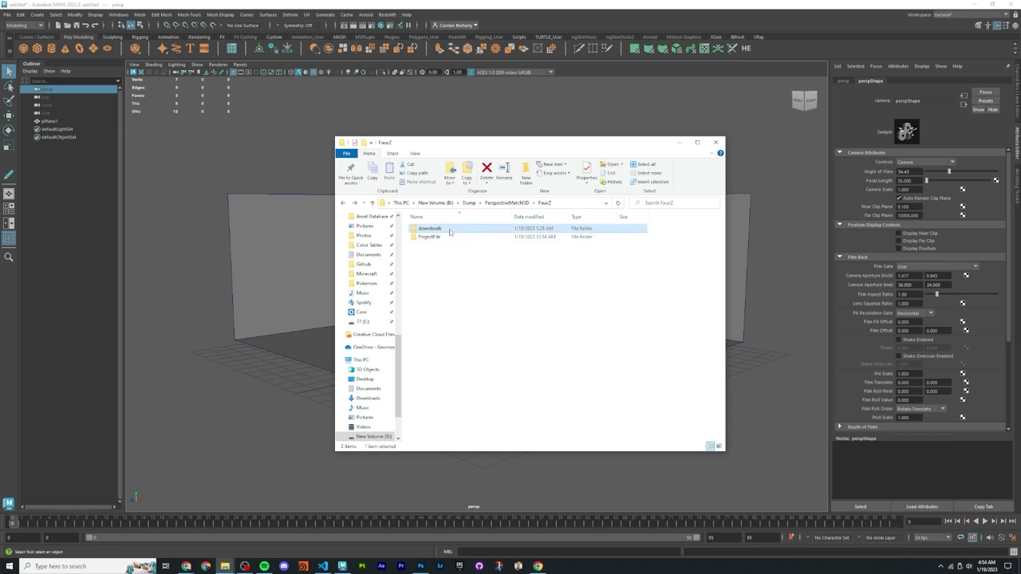
{"action": "double_click", "coordinate": [449, 232]}
{"action": "left_click_drag", "start_coordinate": [468, 325], "coordinate": [510, 276]}
{"action": "key", "text": "BackSpace"}
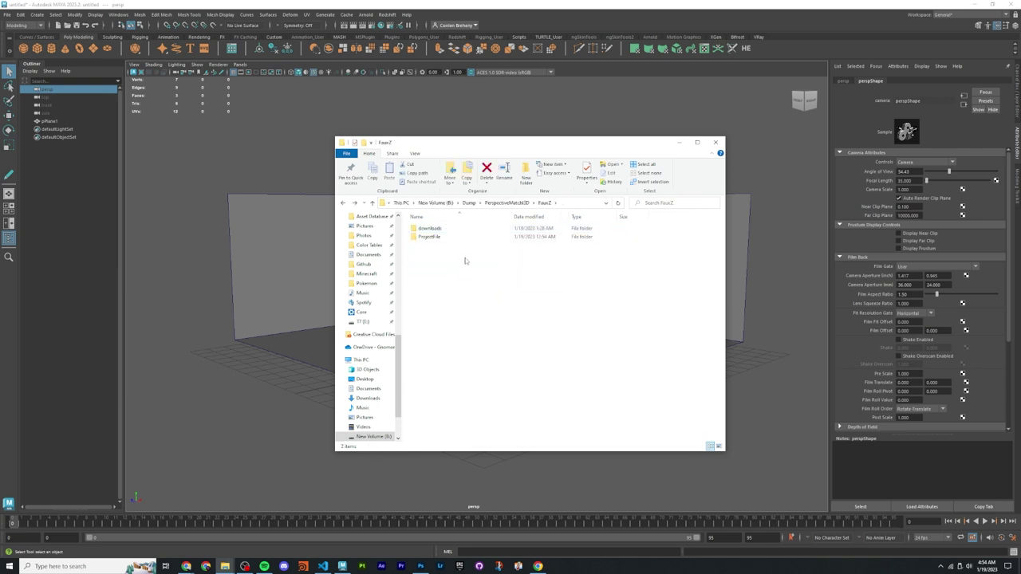
{"action": "left_click_drag", "start_coordinate": [456, 247], "coordinate": [471, 271]}
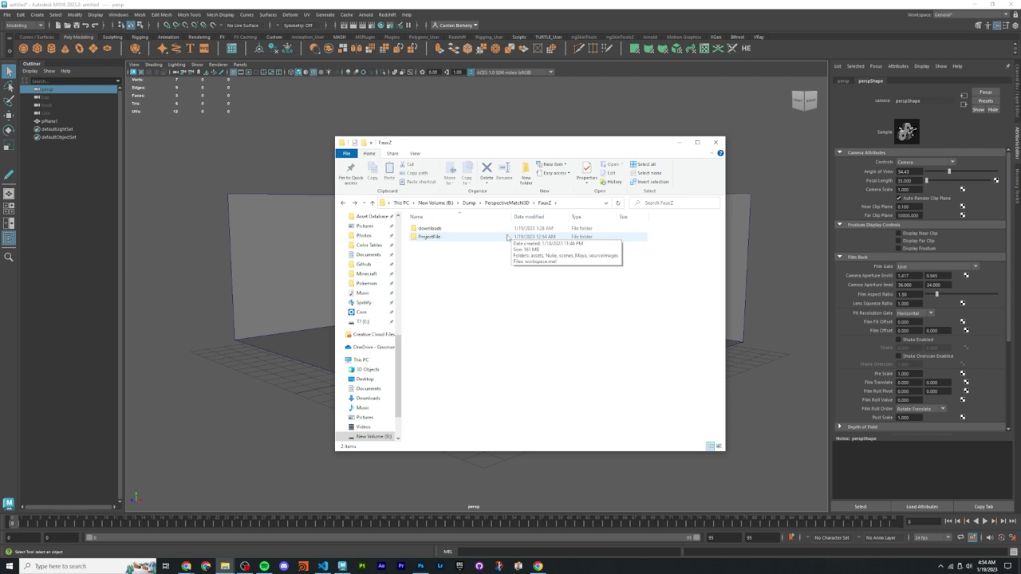
{"action": "double_click", "coordinate": [437, 239]}
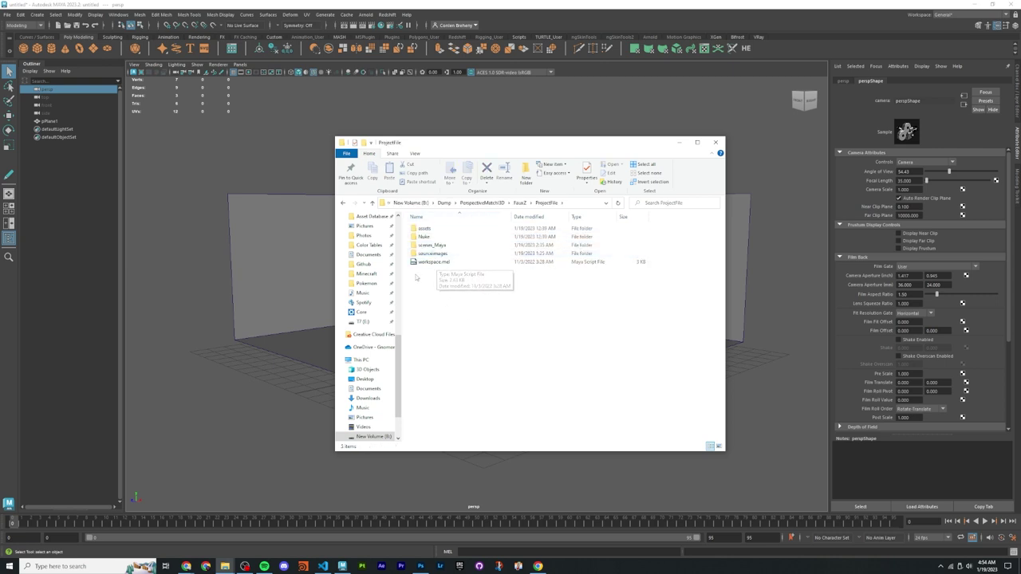
{"action": "left_click_drag", "start_coordinate": [437, 262], "coordinate": [467, 280]}
Step: Set the Maya project to the ProjectFile folder
{"action": "left_click", "coordinate": [6, 14]}
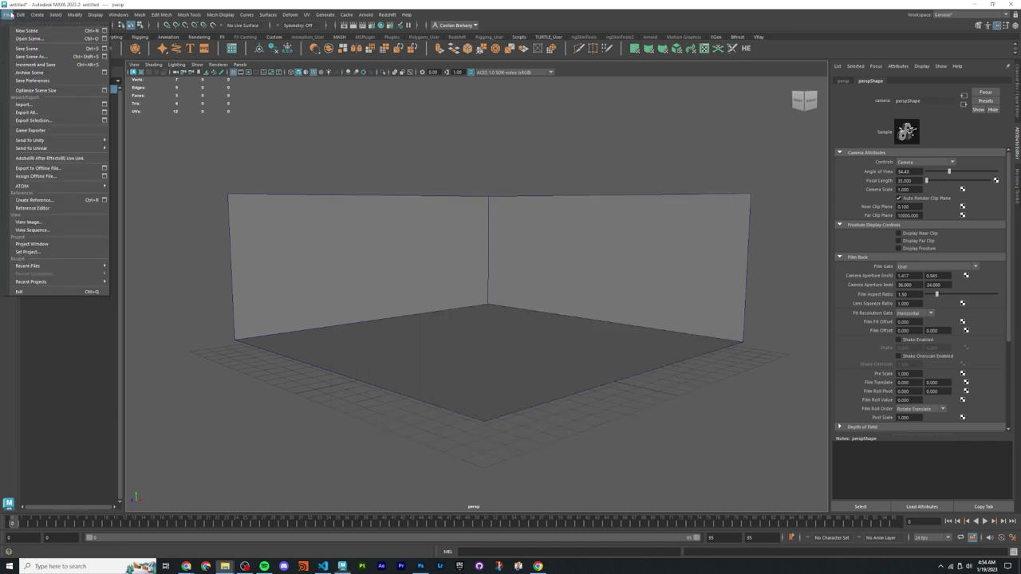
{"action": "left_click", "coordinate": [64, 246]}
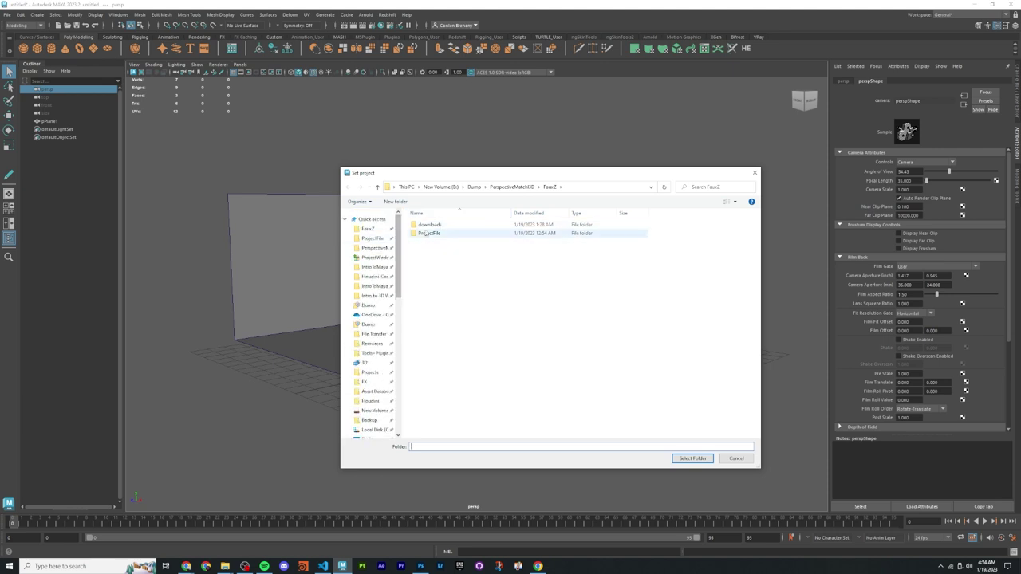
{"action": "double_click", "coordinate": [429, 233]}
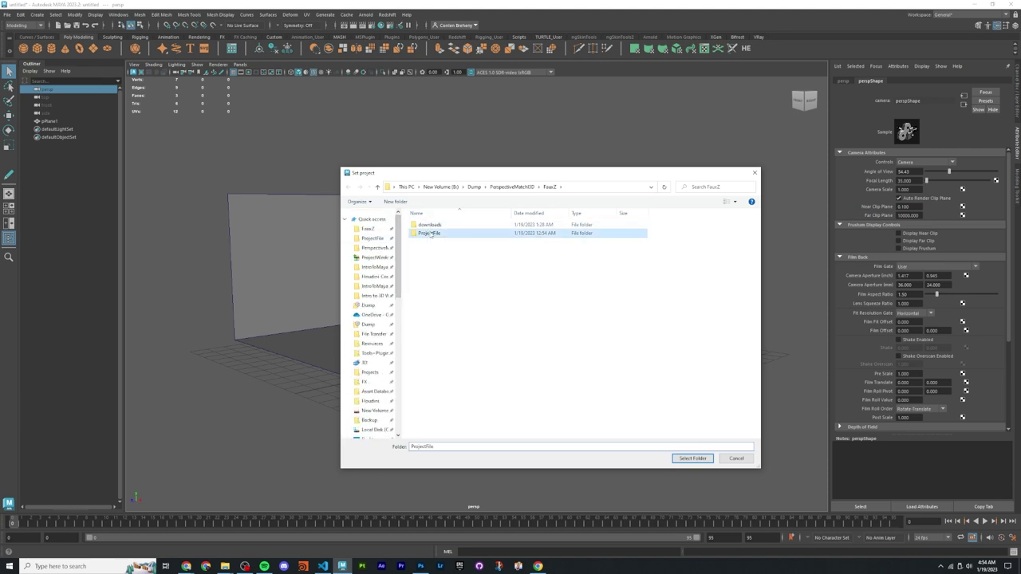
{"action": "left_click", "coordinate": [692, 458]}
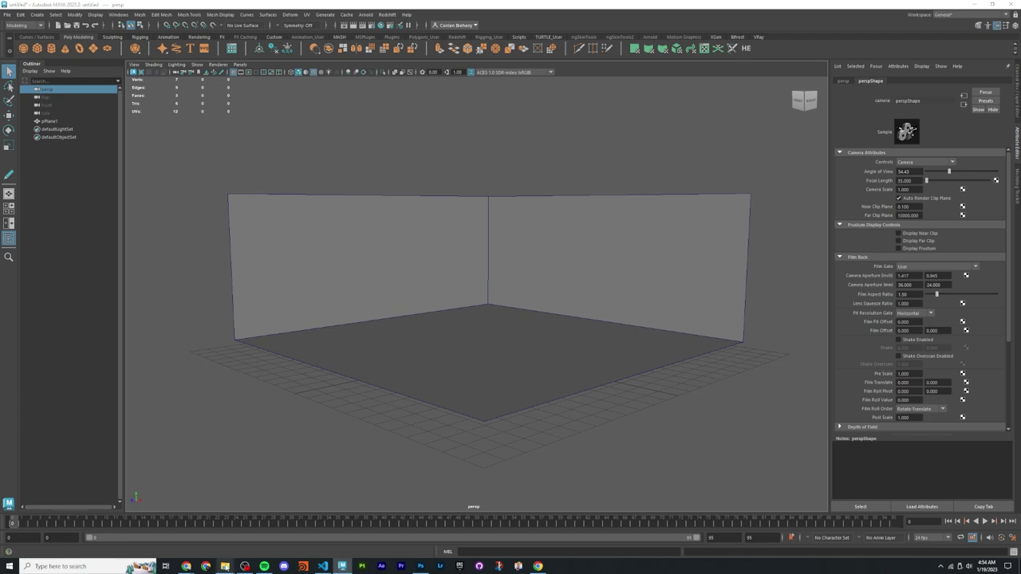
Step: Switch to the ProjectFile window in File Explorer and look through its sourceimages and scenes_Maya folders
{"action": "mouse_move", "coordinate": [224, 566]}
{"action": "mouse_move", "coordinate": [231, 531]}
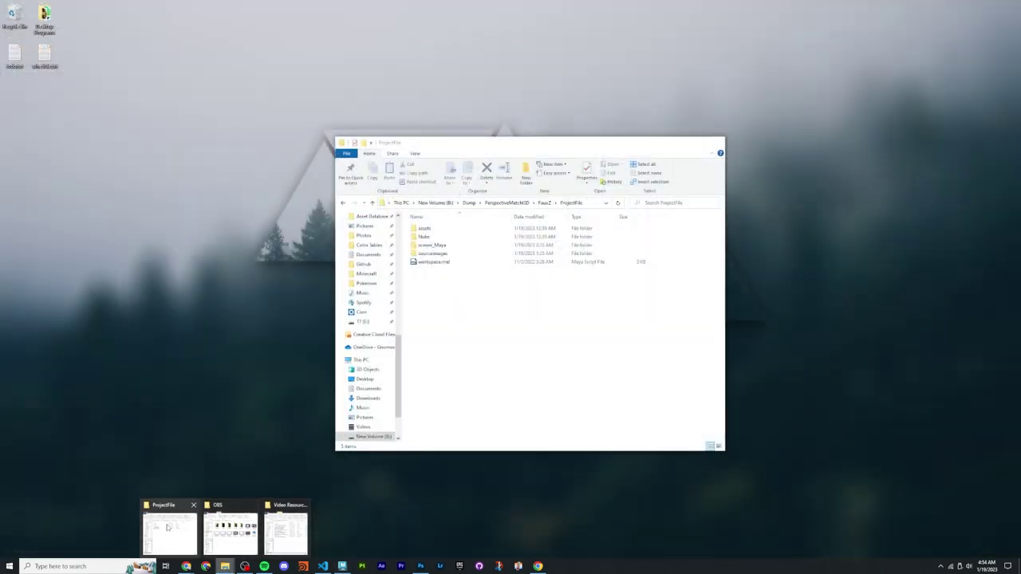
{"action": "left_click", "coordinate": [170, 531]}
{"action": "left_click", "coordinate": [443, 254]}
{"action": "double_click", "coordinate": [443, 254]}
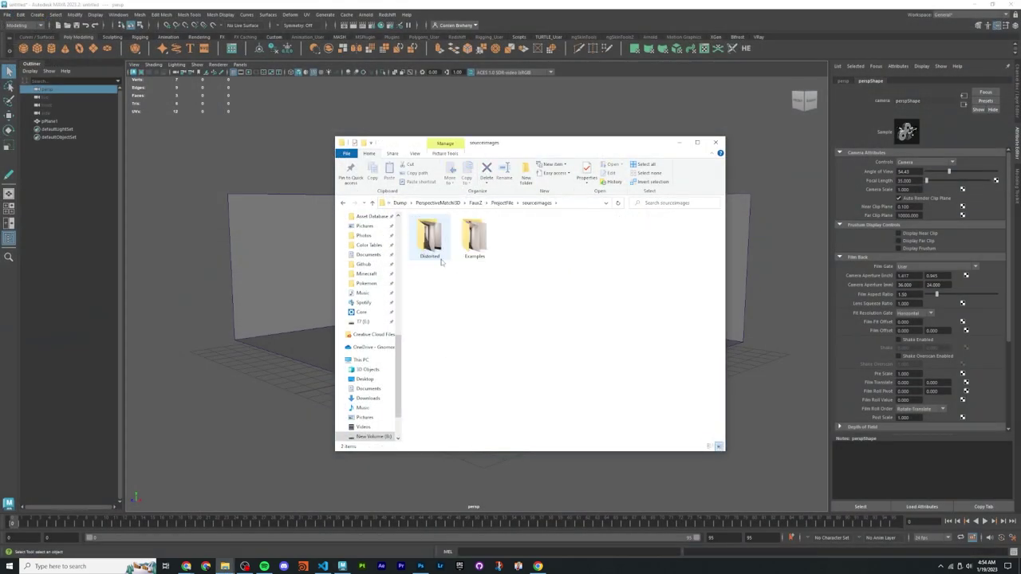
{"action": "key", "text": "alt+Left"}
{"action": "left_click", "coordinate": [441, 245]}
{"action": "double_click", "coordinate": [441, 245]}
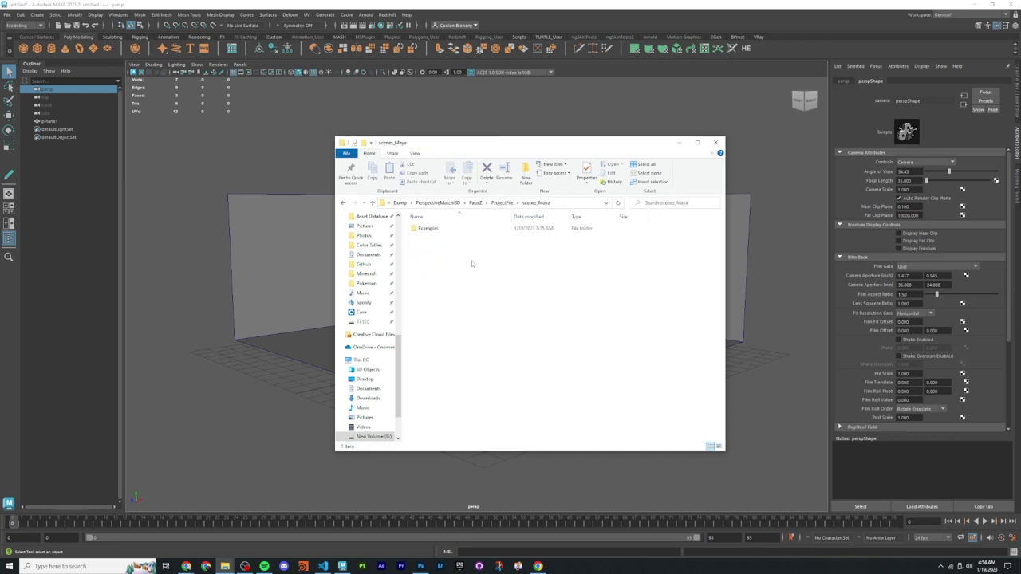
{"action": "key", "text": "alt+Left"}
Step: Check the contents of the assets folder, go back to ProjectFile, and select the Nuke folder
{"action": "left_click", "coordinate": [438, 229]}
{"action": "double_click", "coordinate": [438, 229]}
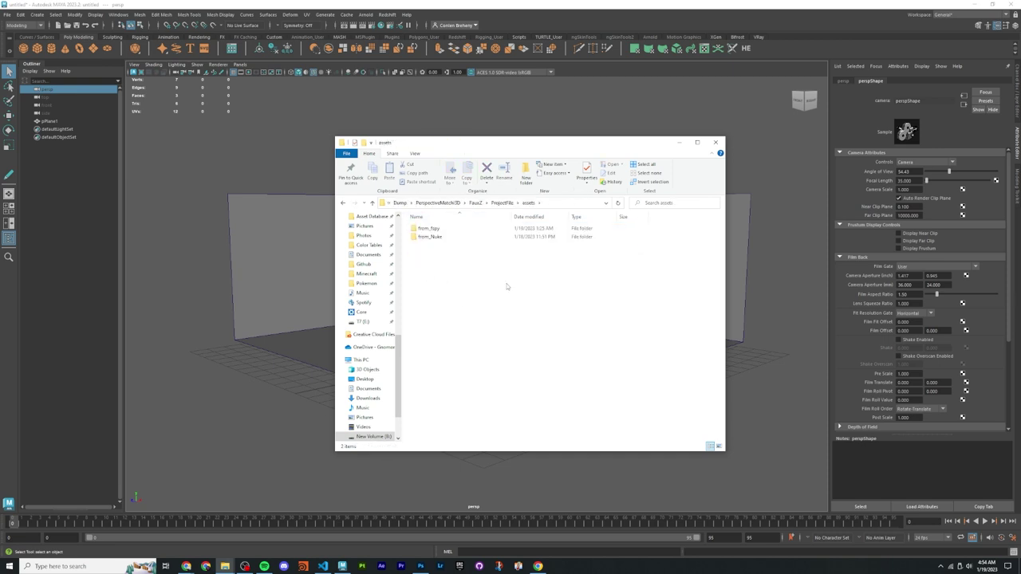
{"action": "key", "text": "alt+Left"}
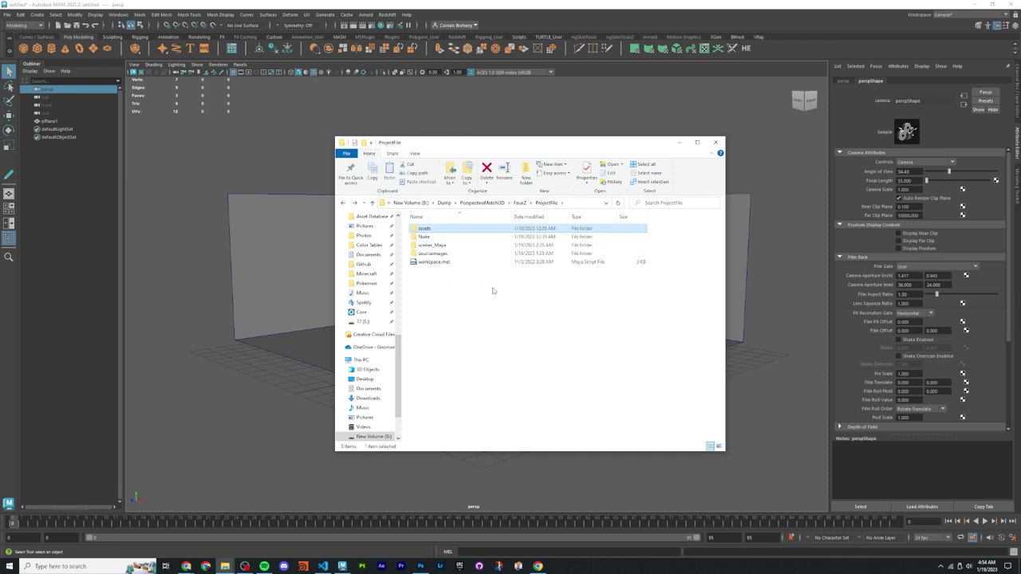
{"action": "double_click", "coordinate": [427, 232]}
{"action": "key", "text": "alt+Left"}
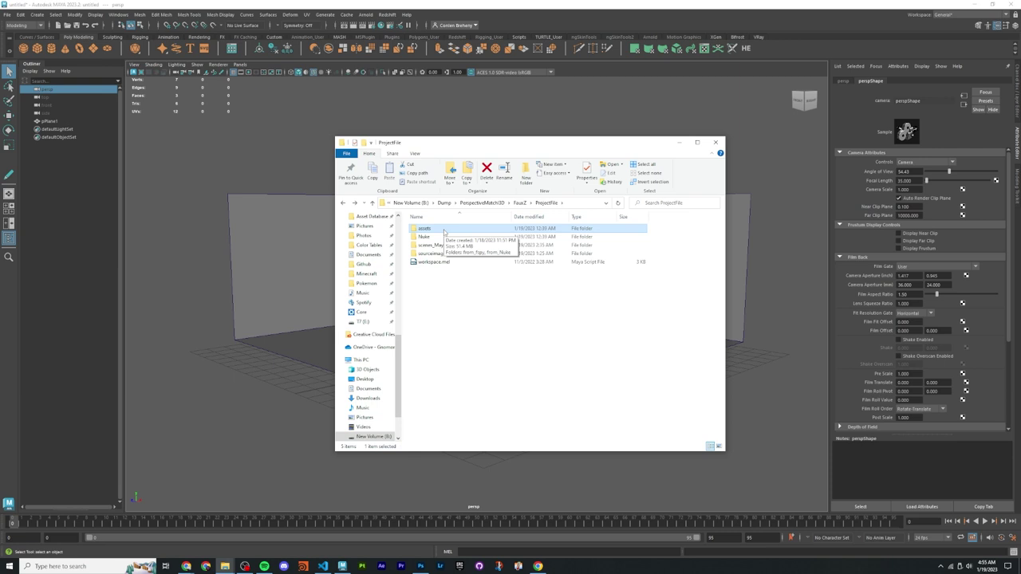
{"action": "double_click", "coordinate": [444, 231]}
{"action": "key", "text": "alt+Left"}
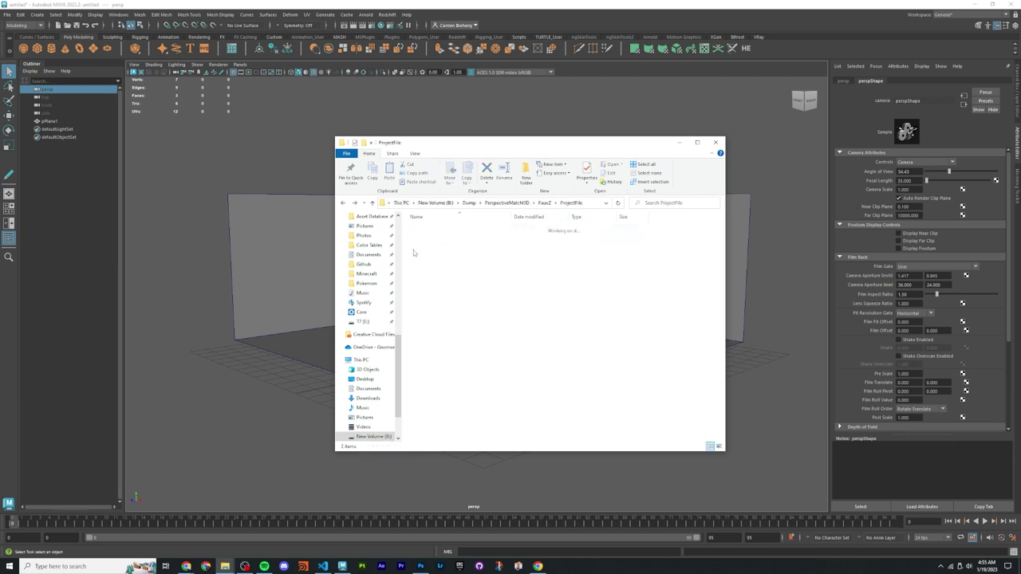
{"action": "left_click", "coordinate": [433, 237]}
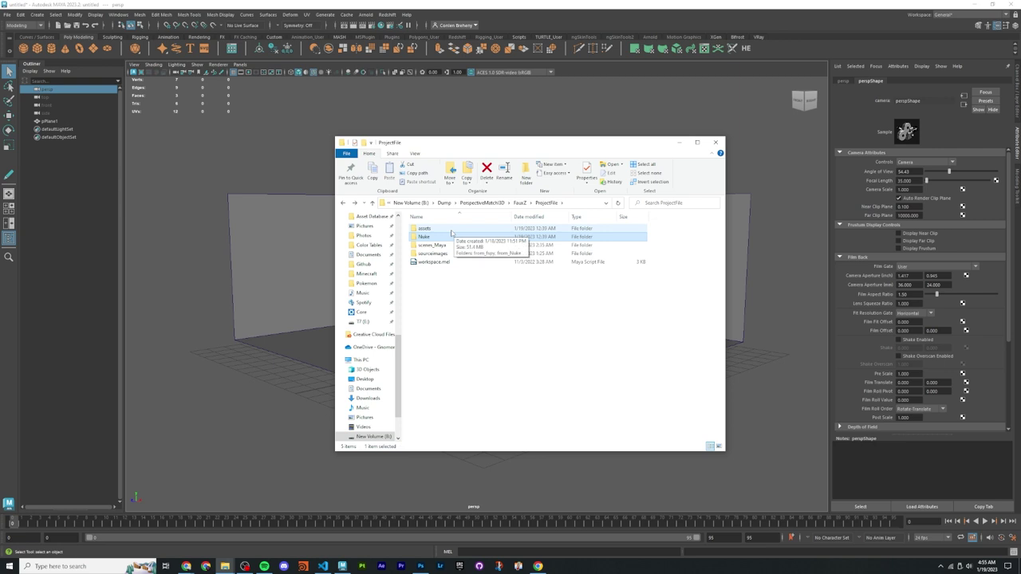
Step: Open the assets folder and look inside its from_fspy and from_Nuke subfolders
{"action": "double_click", "coordinate": [447, 229]}
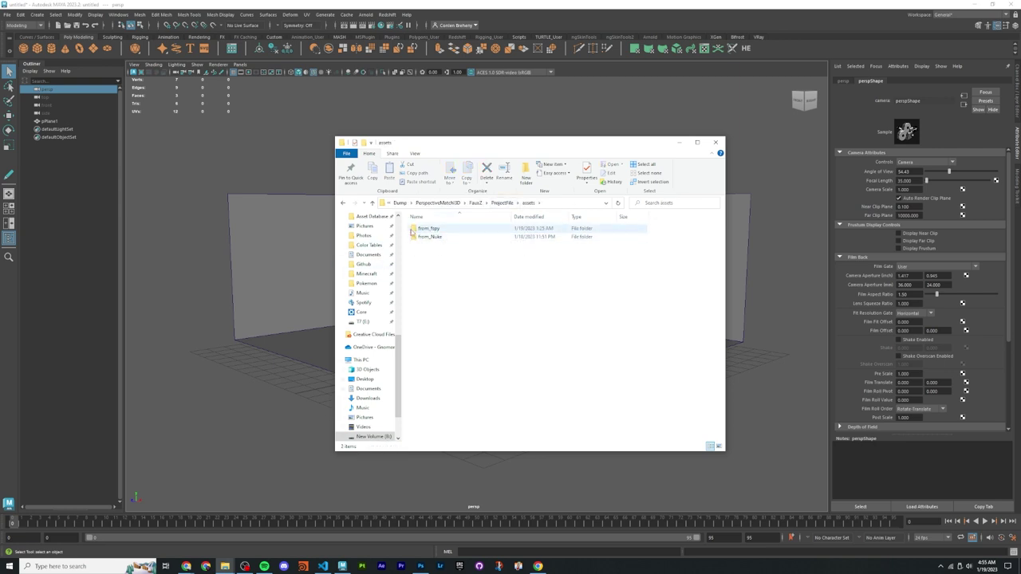
{"action": "left_click", "coordinate": [428, 229]}
{"action": "left_click", "coordinate": [435, 236], "text": "shift"}
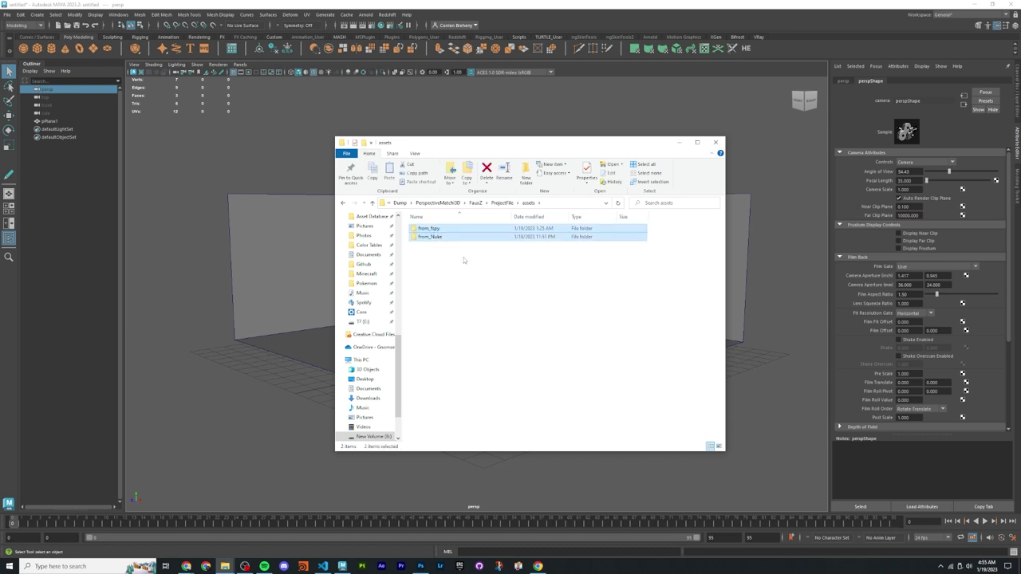
{"action": "left_click", "coordinate": [464, 260]}
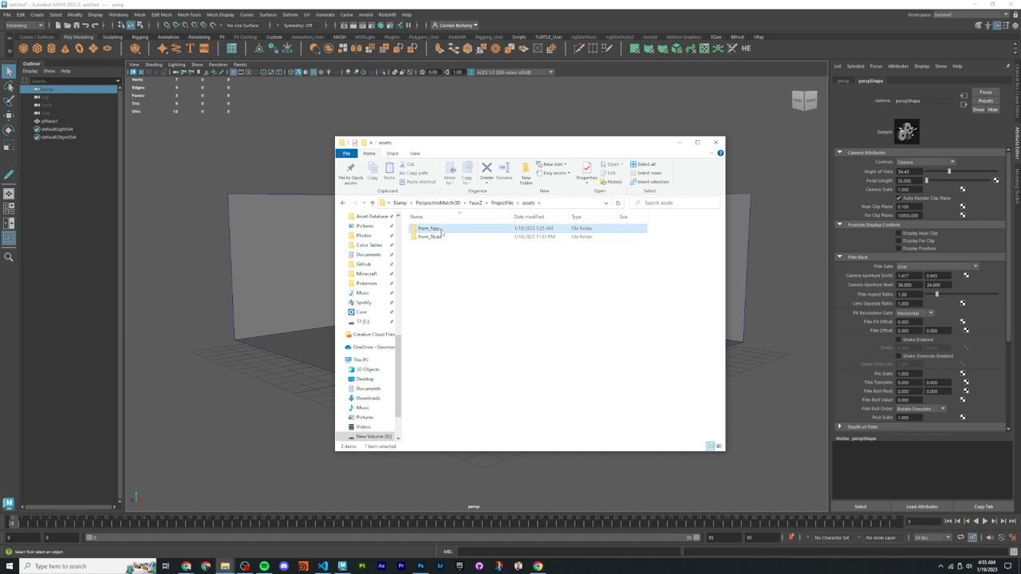
{"action": "double_click", "coordinate": [434, 230]}
{"action": "key", "text": "BackSpace"}
{"action": "double_click", "coordinate": [436, 237]}
{"action": "key", "text": "BackSpace"}
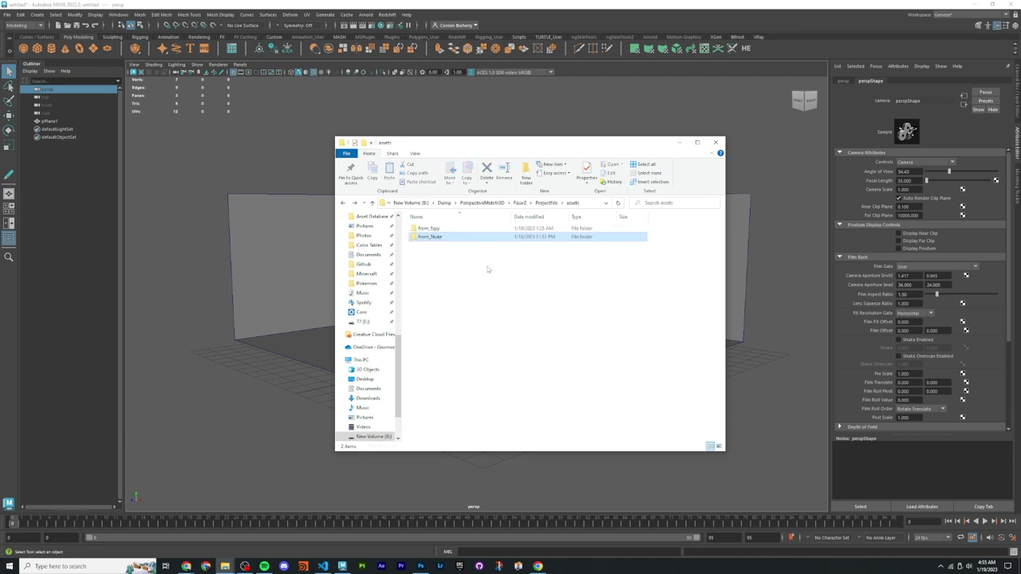
{"action": "left_click", "coordinate": [472, 269]}
{"action": "left_click_drag", "start_coordinate": [431, 237], "coordinate": [431, 243]}
Step: Review ProjectFile's scenes_Maya, sourceimages, Nuke and assets folders once more, and go up to the folder that contains ProjectFile
{"action": "left_click", "coordinate": [501, 203]}
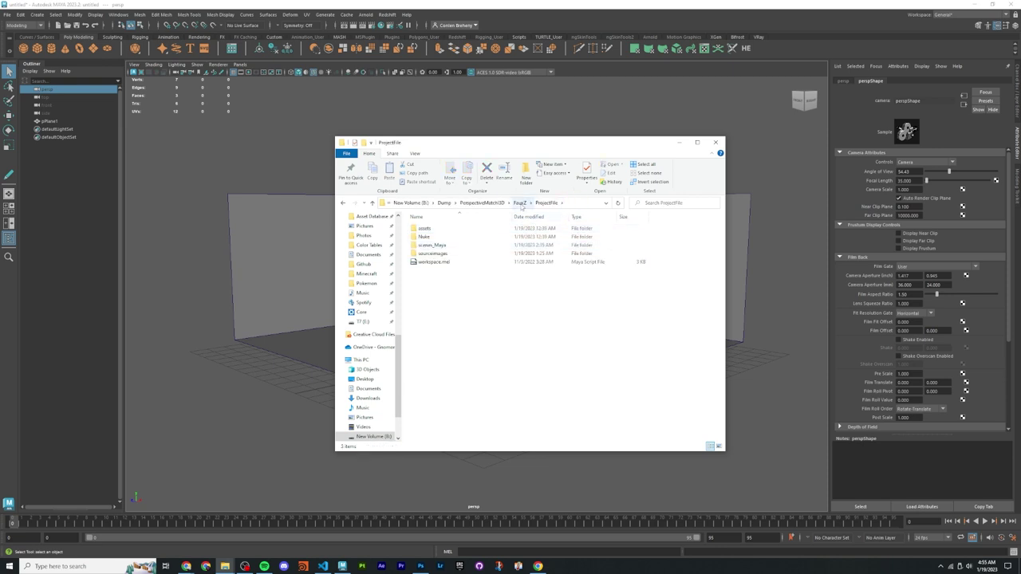
{"action": "double_click", "coordinate": [462, 245]}
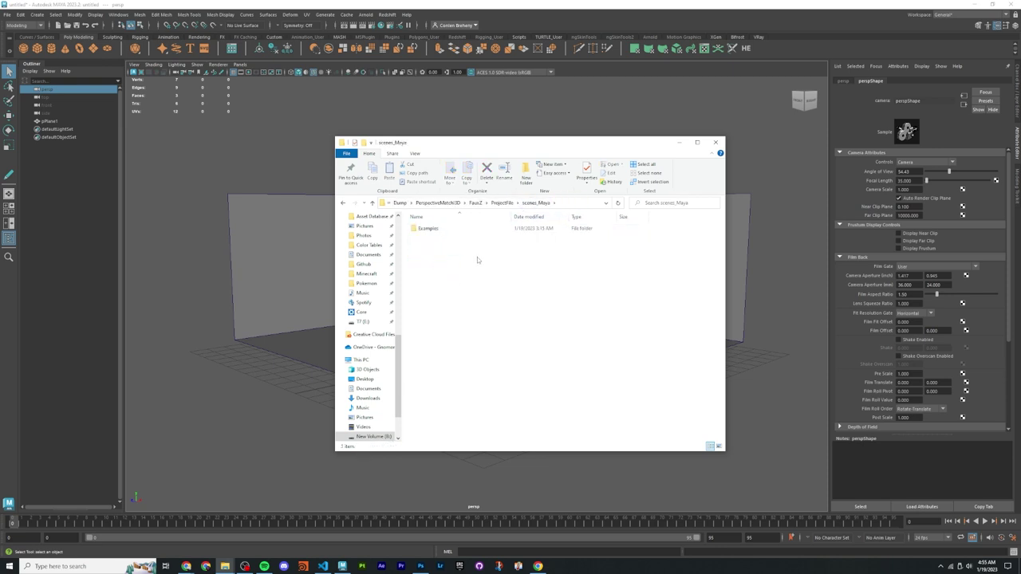
{"action": "left_click", "coordinate": [501, 203]}
{"action": "double_click", "coordinate": [447, 255]}
{"action": "left_click_drag", "start_coordinate": [455, 309], "coordinate": [461, 335]}
{"action": "key", "text": "BackSpace"}
{"action": "double_click", "coordinate": [421, 237]}
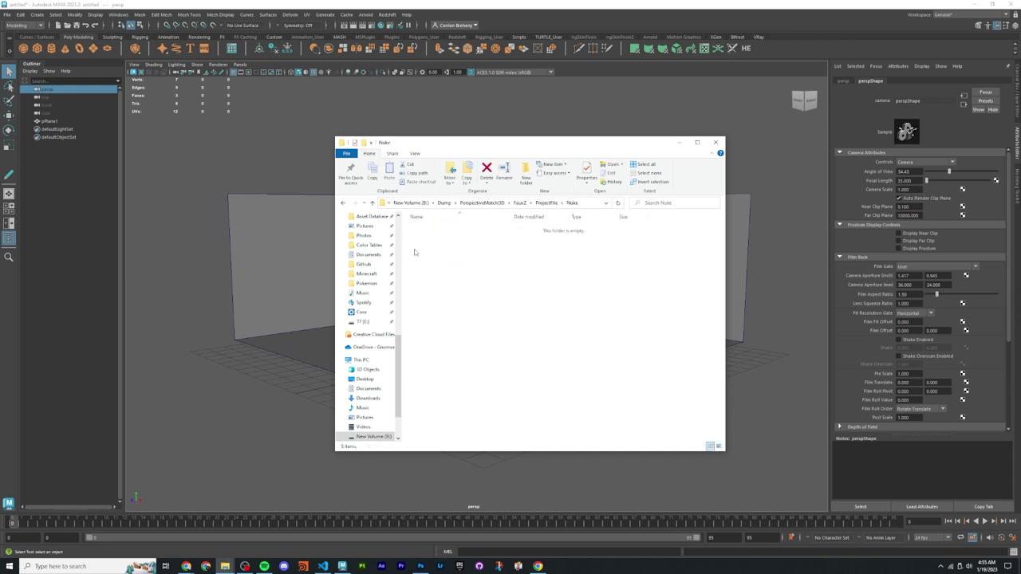
{"action": "key", "text": "BackSpace"}
{"action": "double_click", "coordinate": [422, 228]}
{"action": "left_click", "coordinate": [518, 203]}
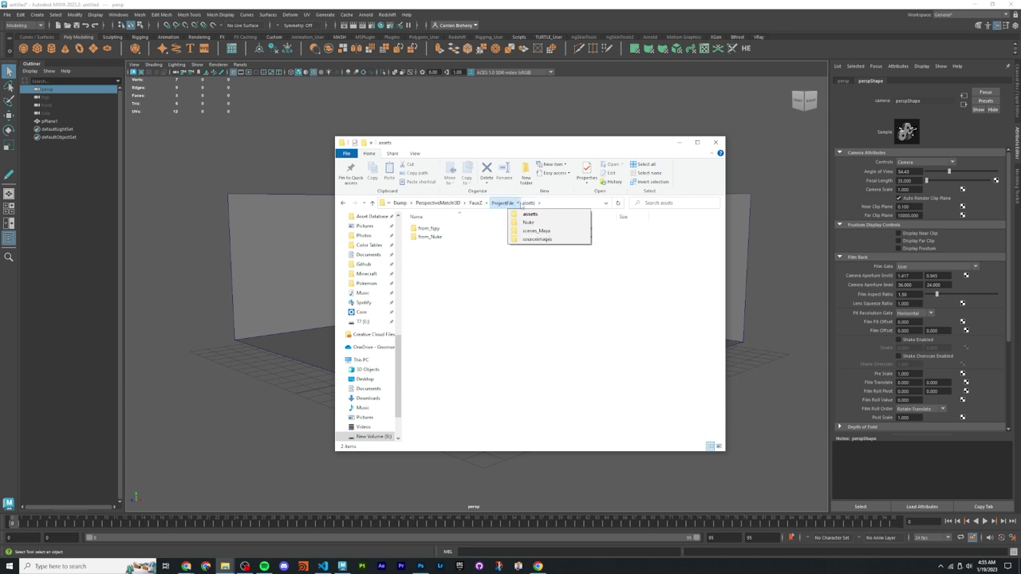
{"action": "key", "text": "Escape"}
{"action": "left_click", "coordinate": [475, 203]}
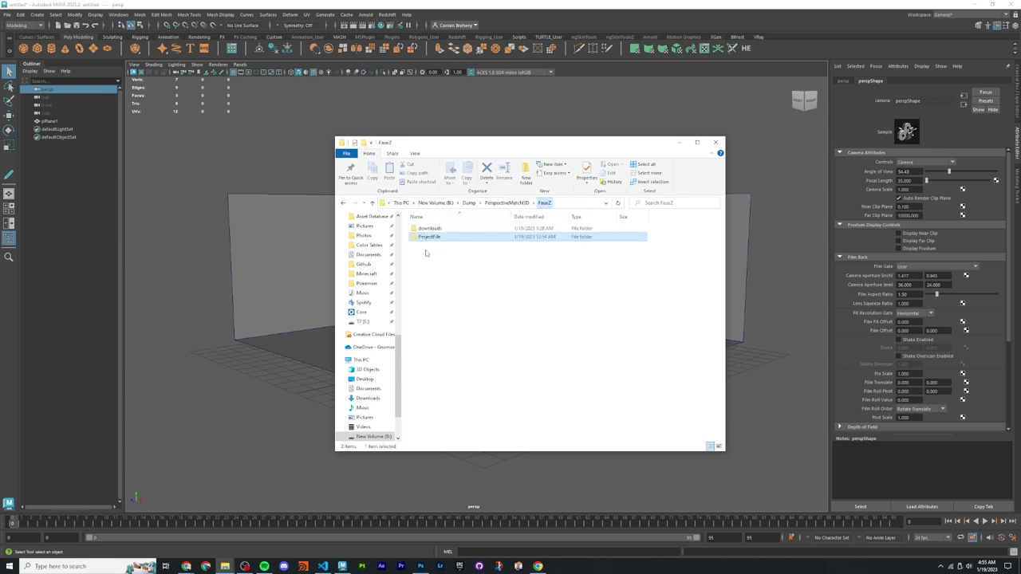
{"action": "left_click_drag", "start_coordinate": [485, 297], "coordinate": [459, 260]}
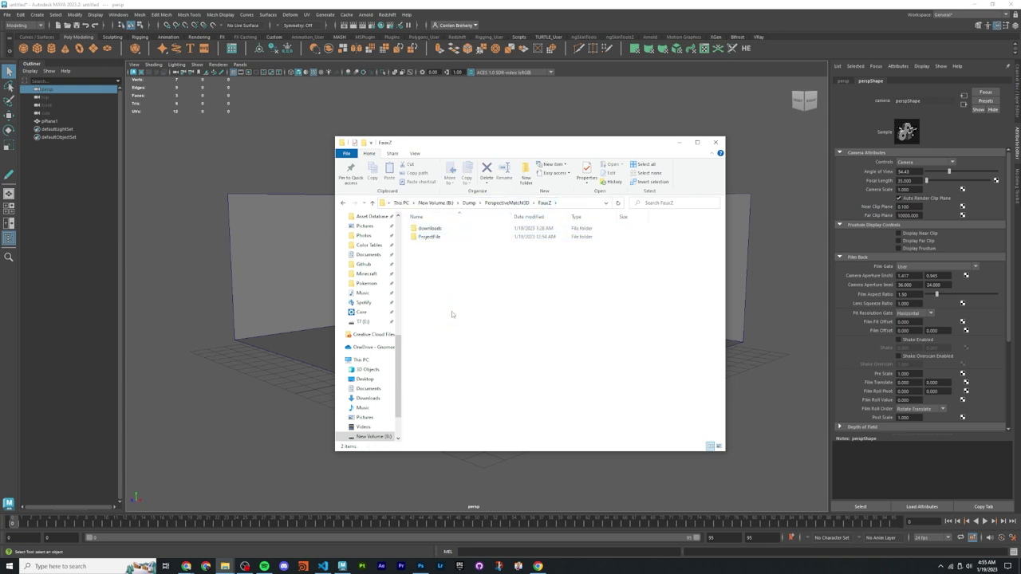
{"action": "left_click_drag", "start_coordinate": [473, 320], "coordinate": [539, 363]}
{"action": "left_click_drag", "start_coordinate": [574, 303], "coordinate": [568, 360]}
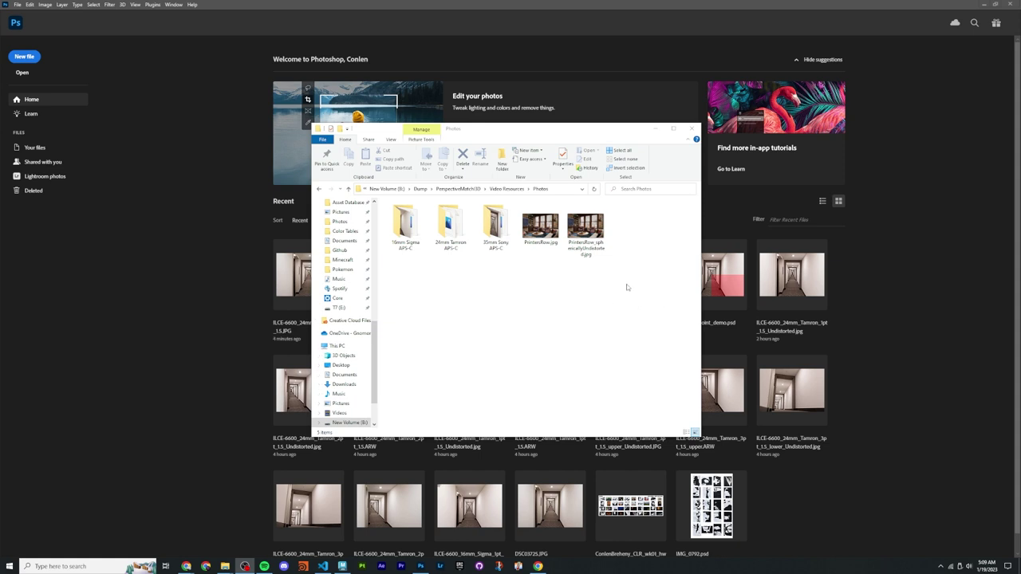
Step: Examine the three lens folders and the two PrintersRow images in the Photos folder of Video Resources
{"action": "left_click_drag", "start_coordinate": [627, 288], "coordinate": [386, 236]}
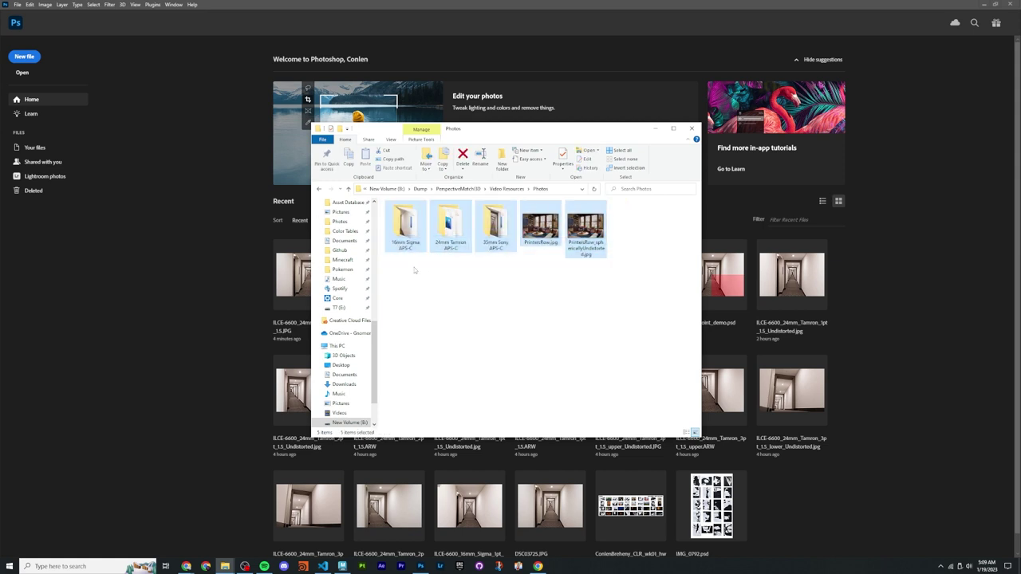
{"action": "left_click_drag", "start_coordinate": [414, 270], "coordinate": [425, 235]}
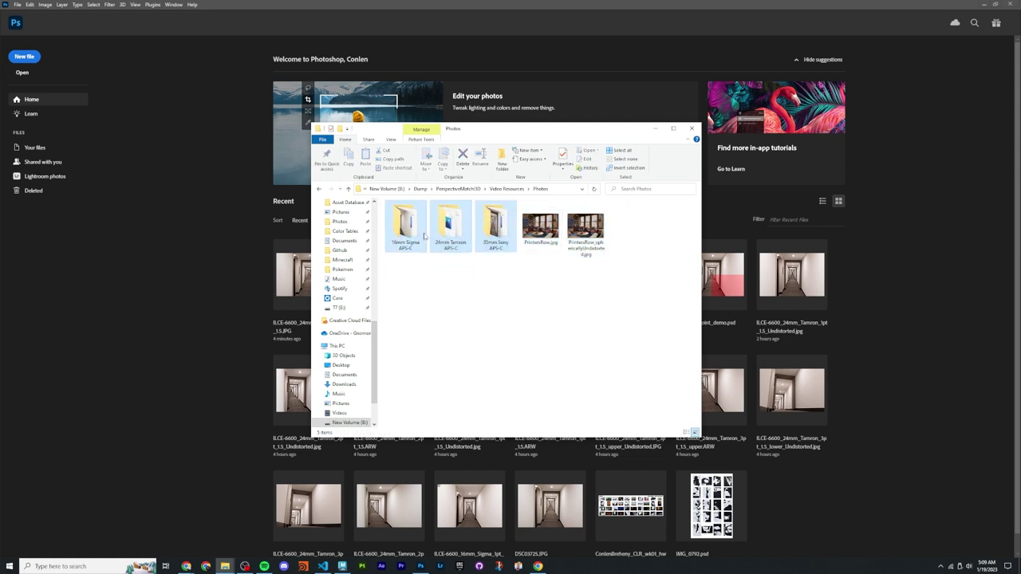
{"action": "left_click", "coordinate": [524, 257]}
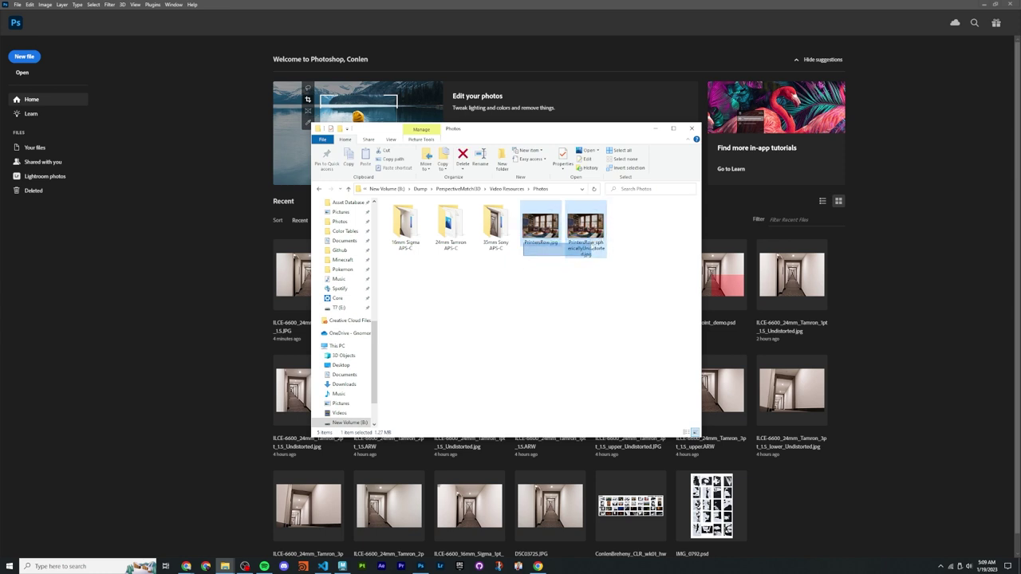
{"action": "left_click", "coordinate": [588, 237], "text": "ctrl"}
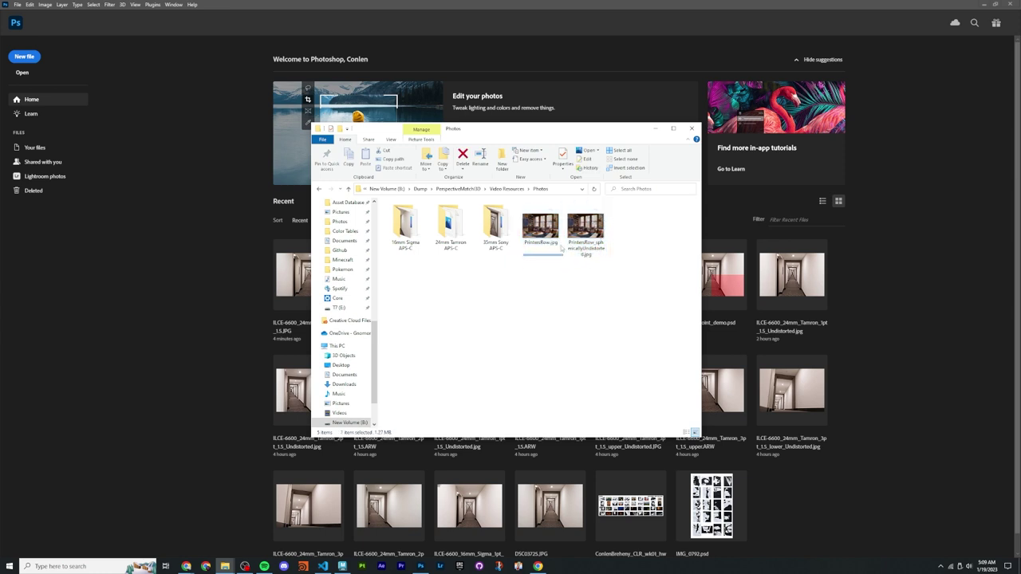
{"action": "left_click", "coordinate": [498, 280]}
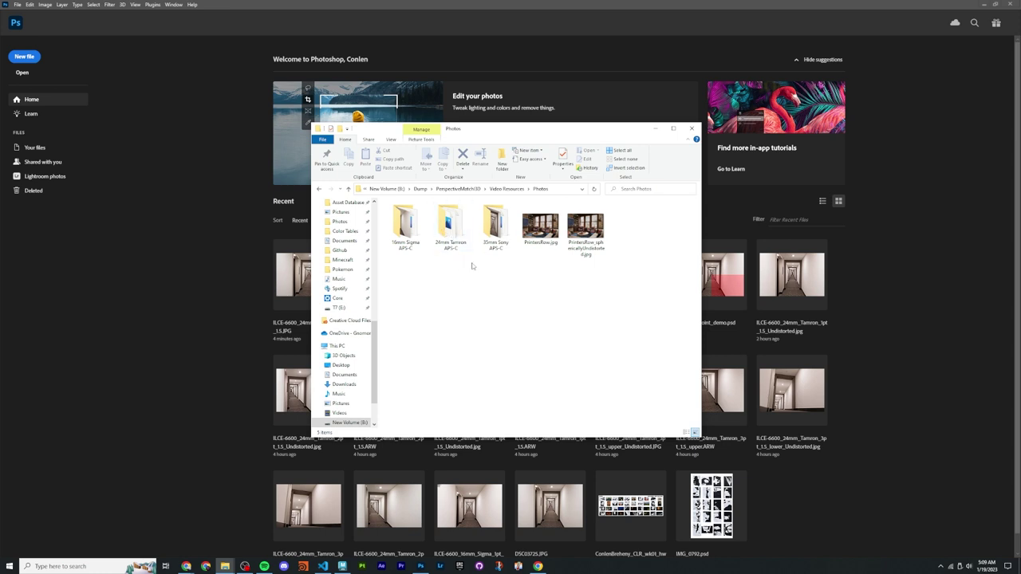
Step: Open ILCE-6600_24mm_Tamron_1pt_1.5.JPG from the 24mm Tamron APS-C folder in Photoshop
{"action": "double_click", "coordinate": [450, 231]}
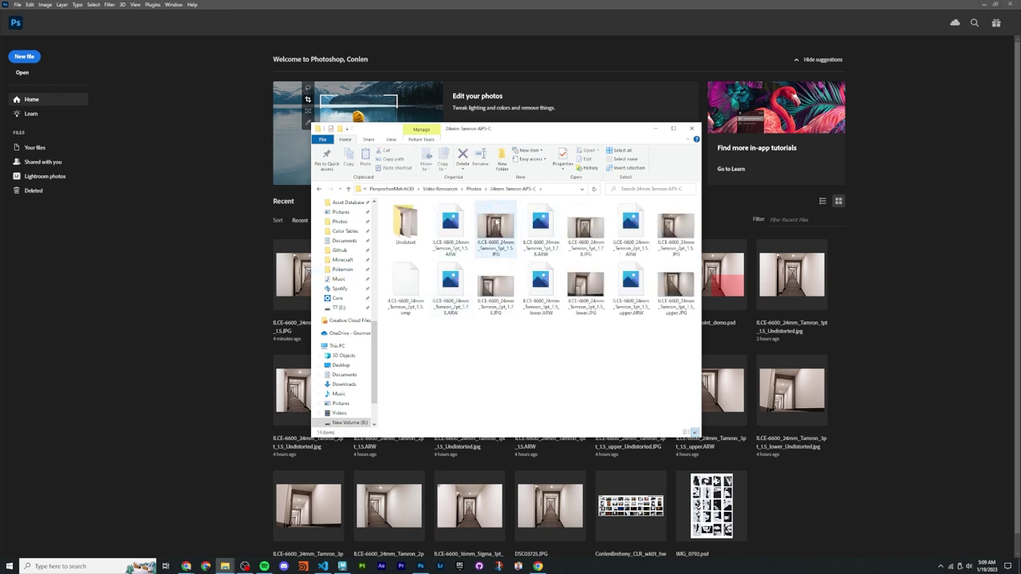
{"action": "left_click", "coordinate": [496, 239]}
{"action": "right_click", "coordinate": [495, 234]}
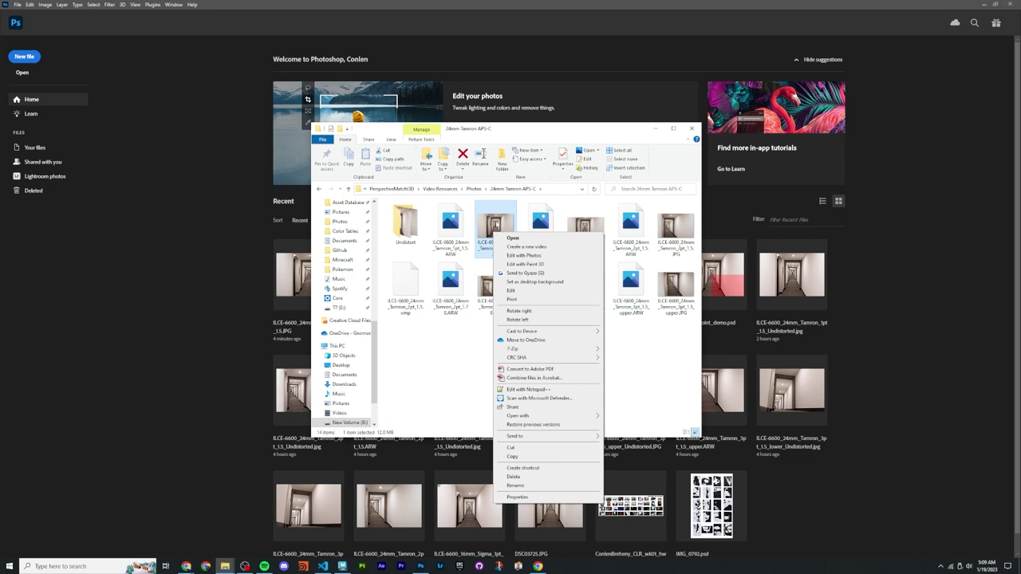
{"action": "left_click_drag", "start_coordinate": [494, 236], "coordinate": [194, 225]}
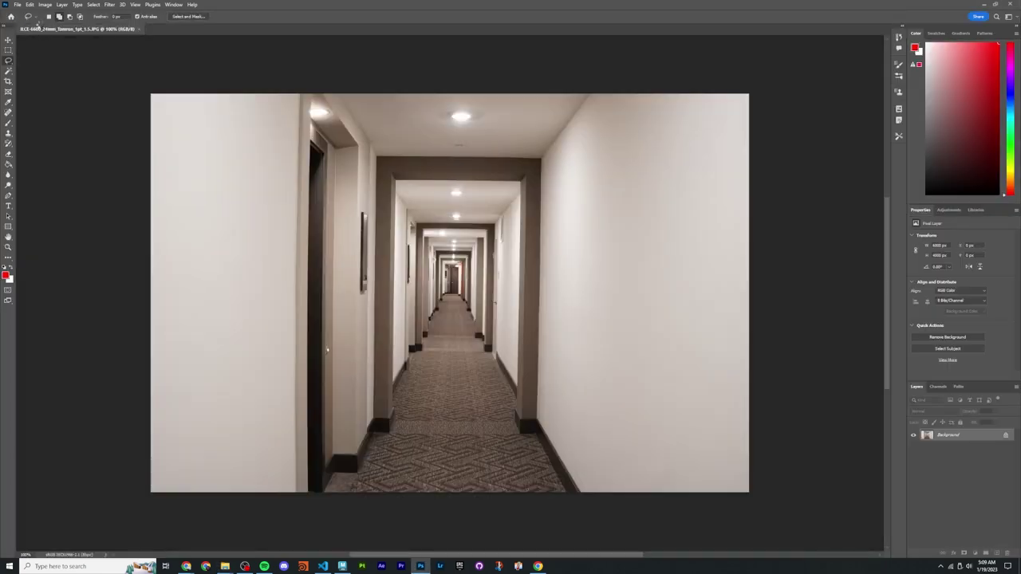
Step: Examine the camera make, model, lens and shot details in the corridor photo's file information
{"action": "left_click", "coordinate": [17, 4]}
{"action": "left_click", "coordinate": [62, 217]}
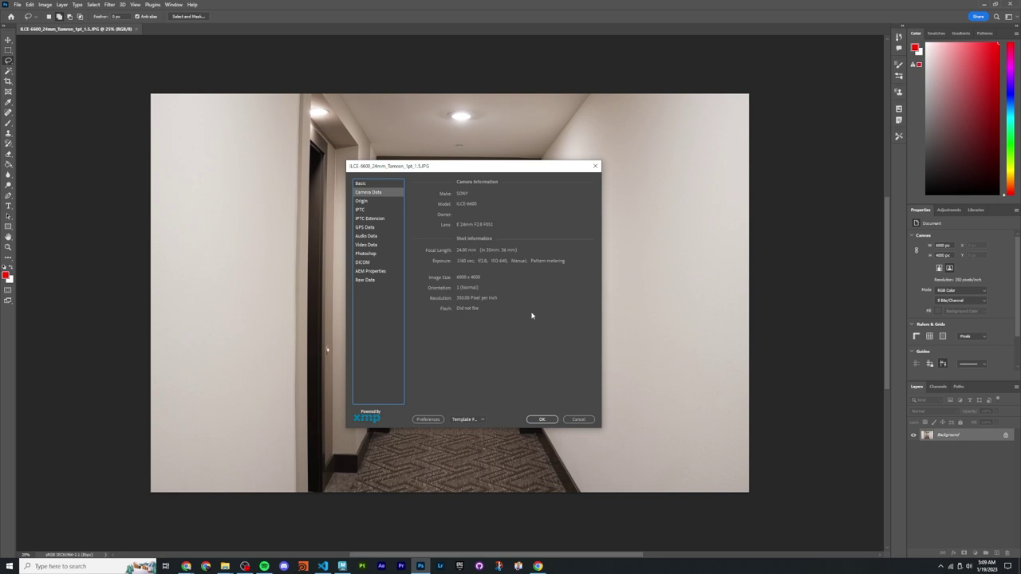
{"action": "left_click", "coordinate": [542, 419]}
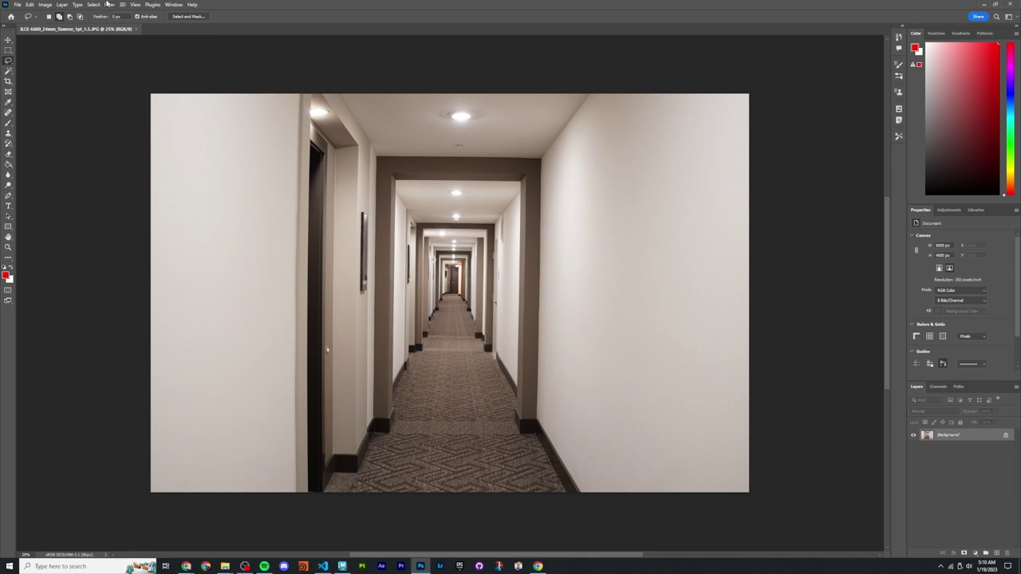
Step: Capture a screen snip of the camera make, model and lens from the photo's file information, and close the information
{"action": "left_click", "coordinate": [18, 5]}
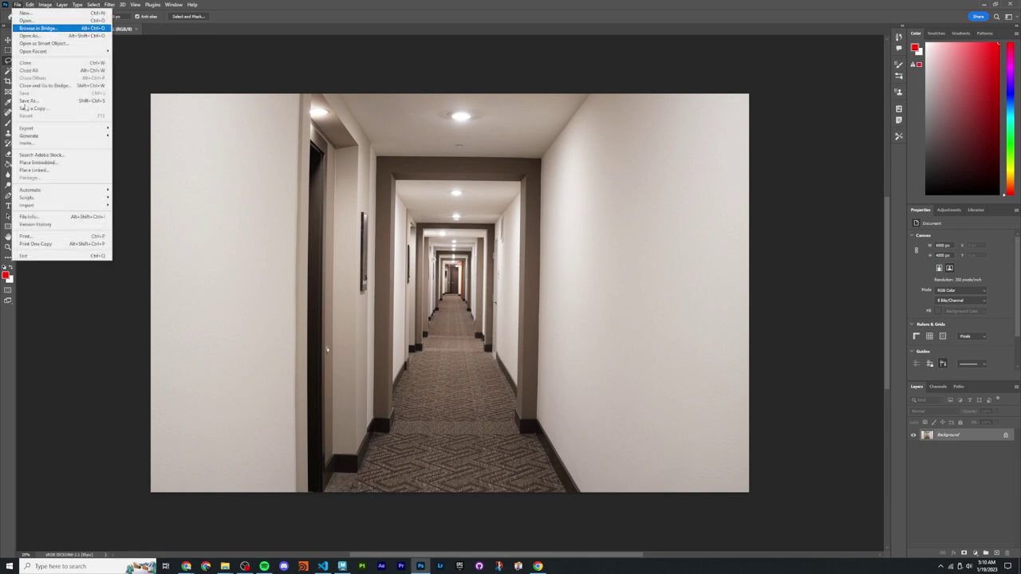
{"action": "left_click", "coordinate": [32, 217]}
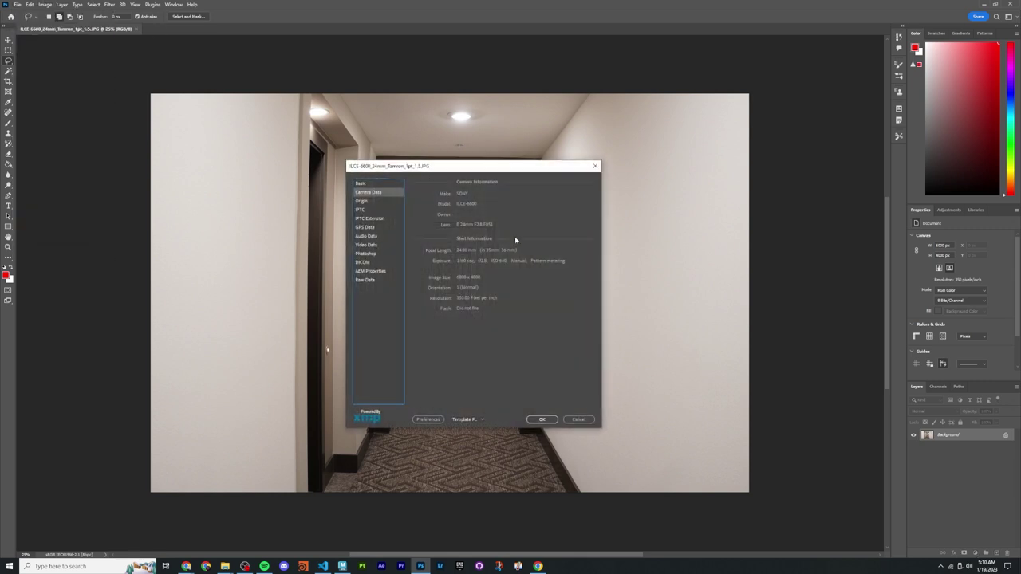
{"action": "key", "text": "super+shift+s"}
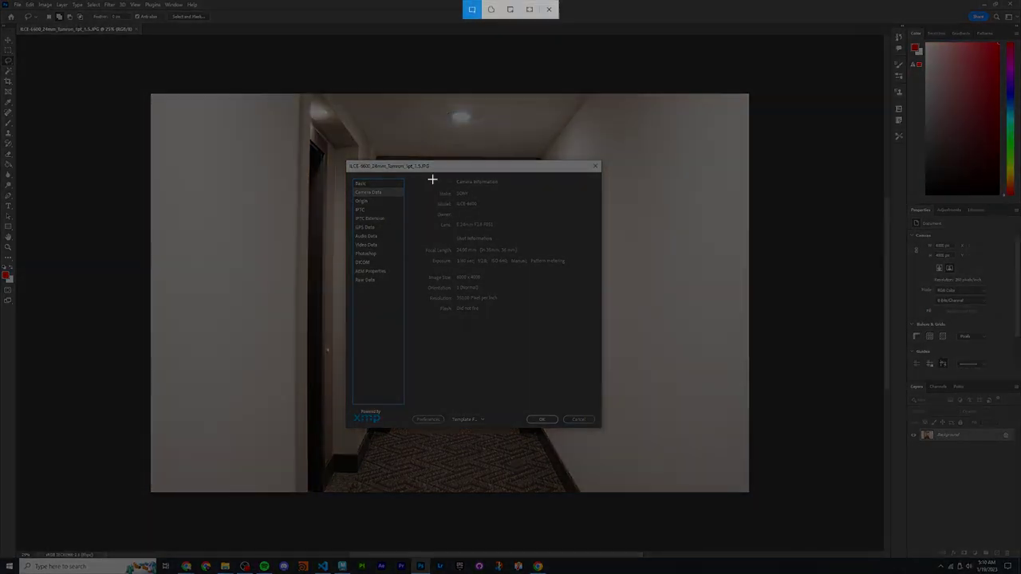
{"action": "left_click_drag", "start_coordinate": [433, 179], "coordinate": [509, 232]}
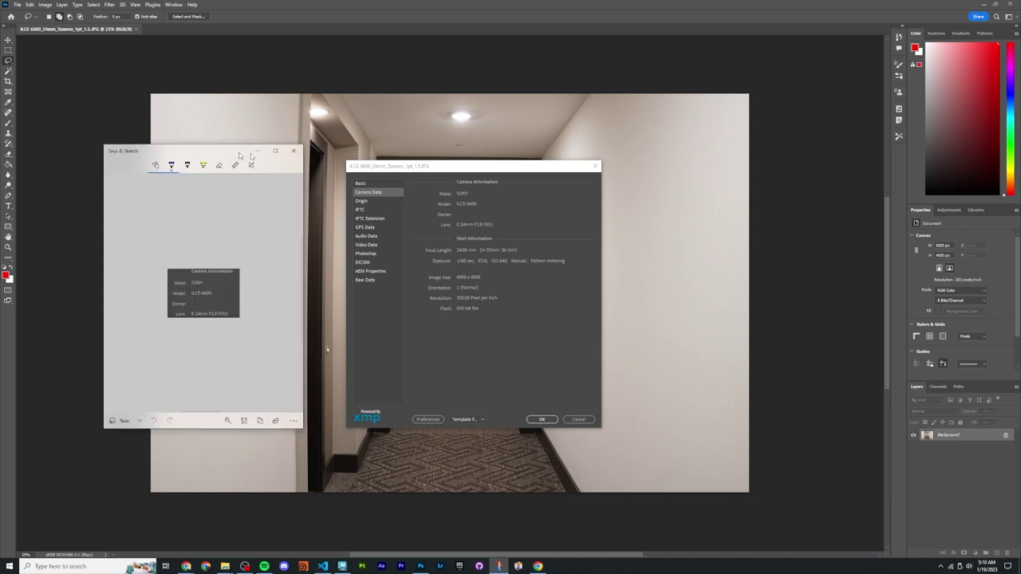
{"action": "mouse_move", "coordinate": [226, 150]}
{"action": "left_mouse_down"}
{"action": "mouse_move", "coordinate": [558, 138]}
{"action": "mouse_move", "coordinate": [0, 128]}
{"action": "left_mouse_up"}
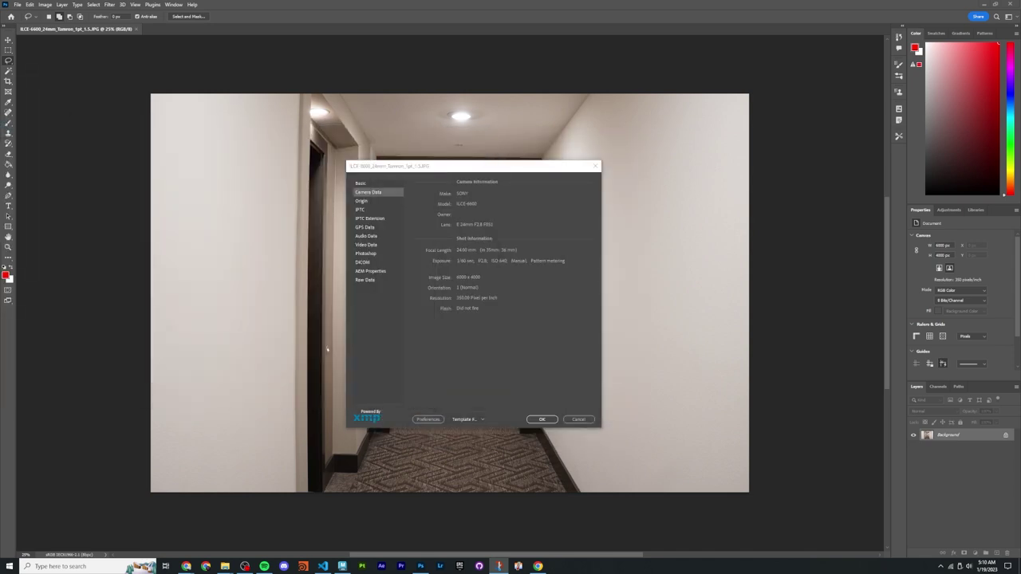
{"action": "left_click", "coordinate": [542, 419]}
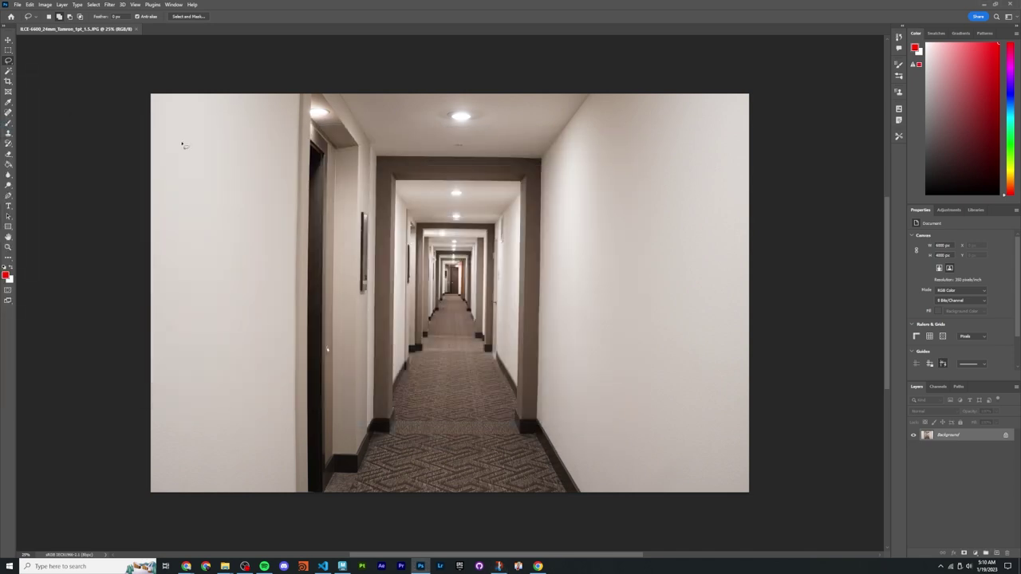
Step: Start the Lens Correction filter on the corridor photo, set both camera make and camera model to SONY, and browse the lens profiles
{"action": "left_click", "coordinate": [109, 4]}
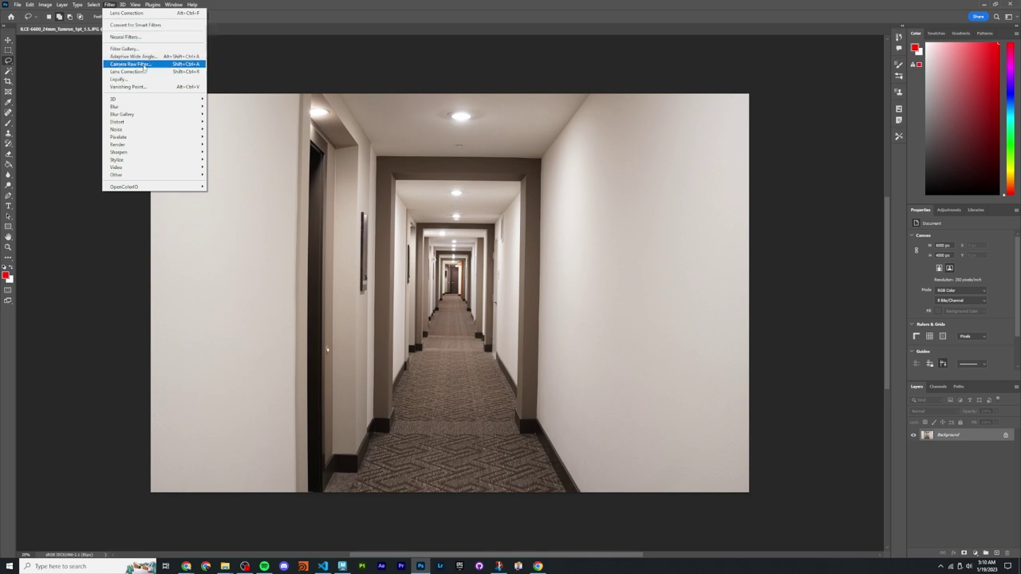
{"action": "left_click", "coordinate": [147, 73]}
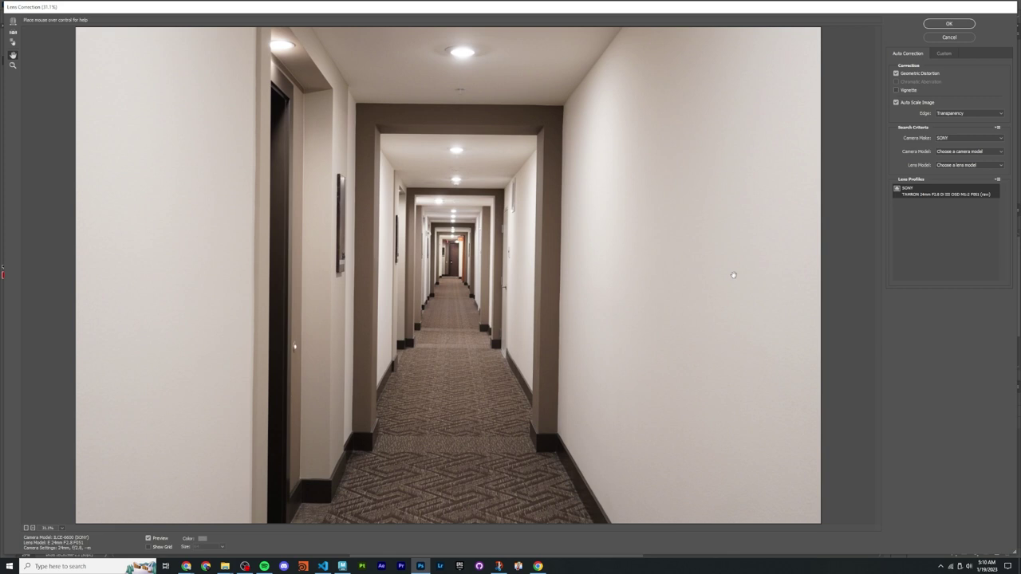
{"action": "left_click", "coordinate": [945, 137]}
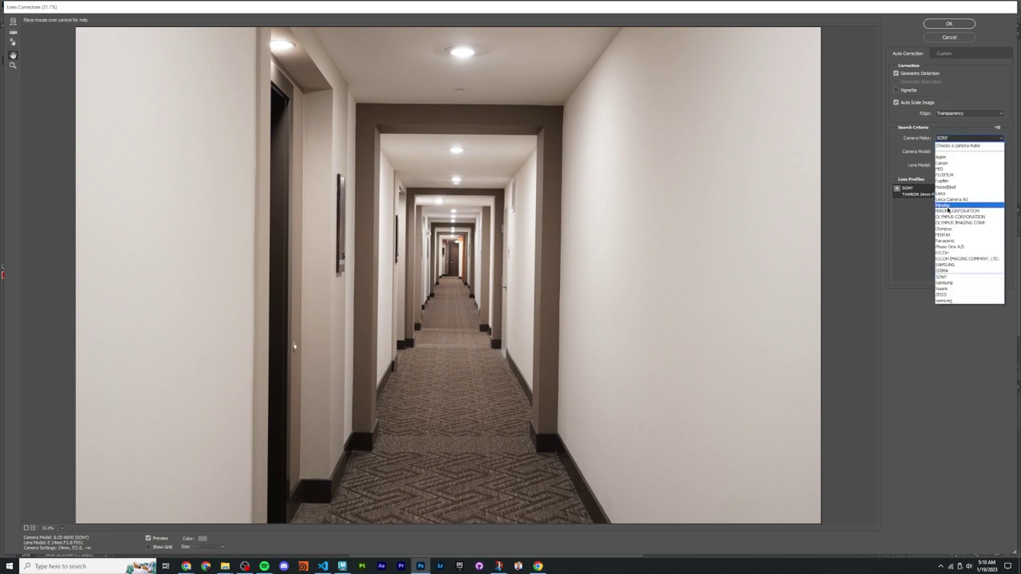
{"action": "left_click", "coordinate": [953, 278]}
{"action": "left_click", "coordinate": [949, 151]}
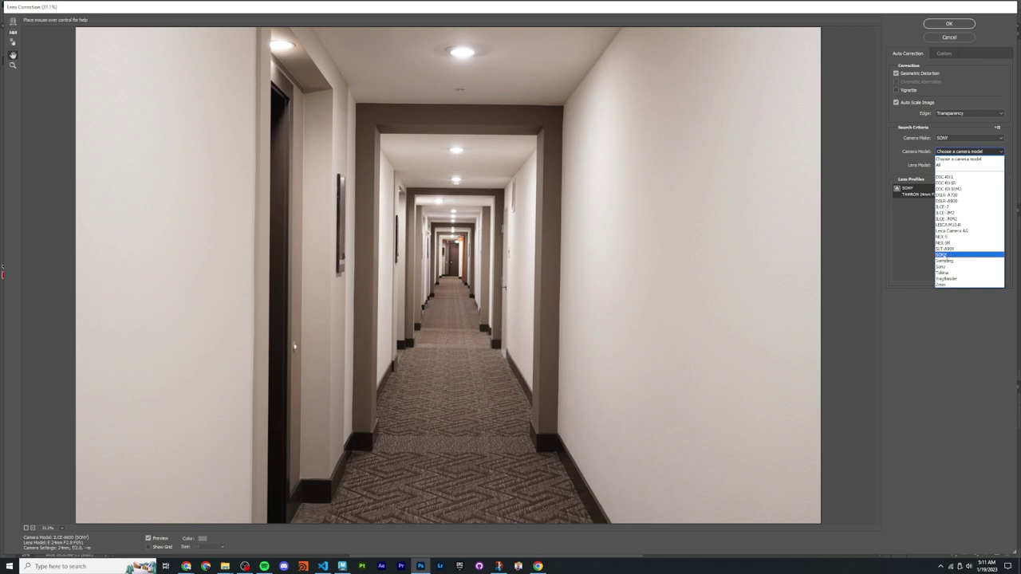
{"action": "left_click", "coordinate": [942, 255]}
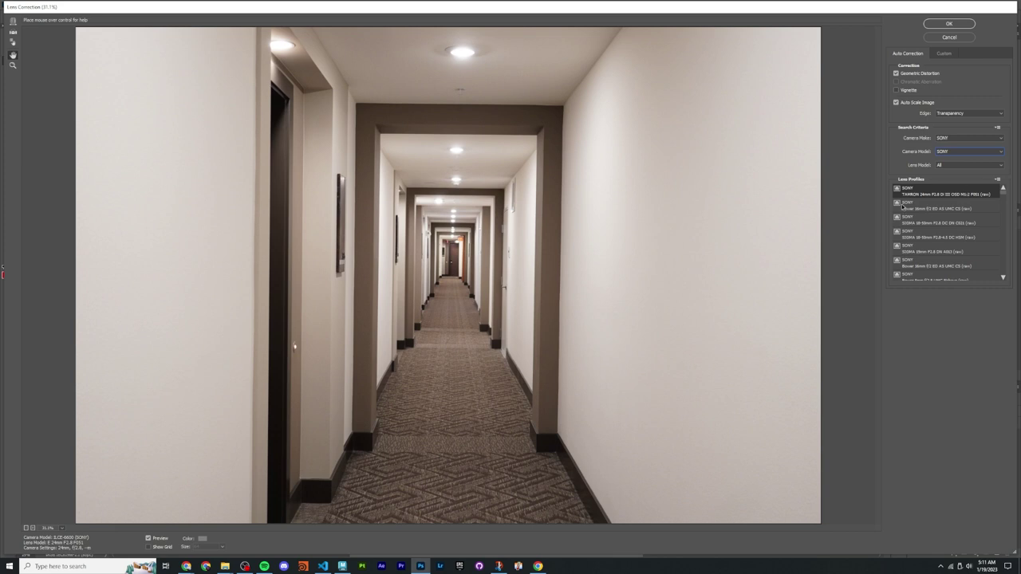
{"action": "scroll", "coordinate": [1004, 271], "scroll_direction": "down", "scroll_amount": 5}
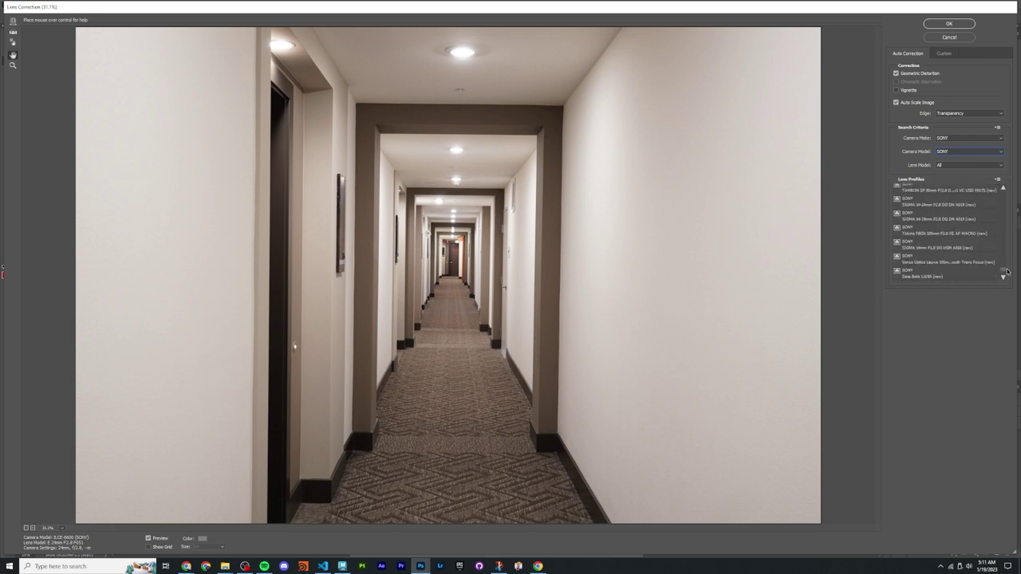
{"action": "scroll", "coordinate": [1006, 274], "scroll_direction": "up", "scroll_amount": 5}
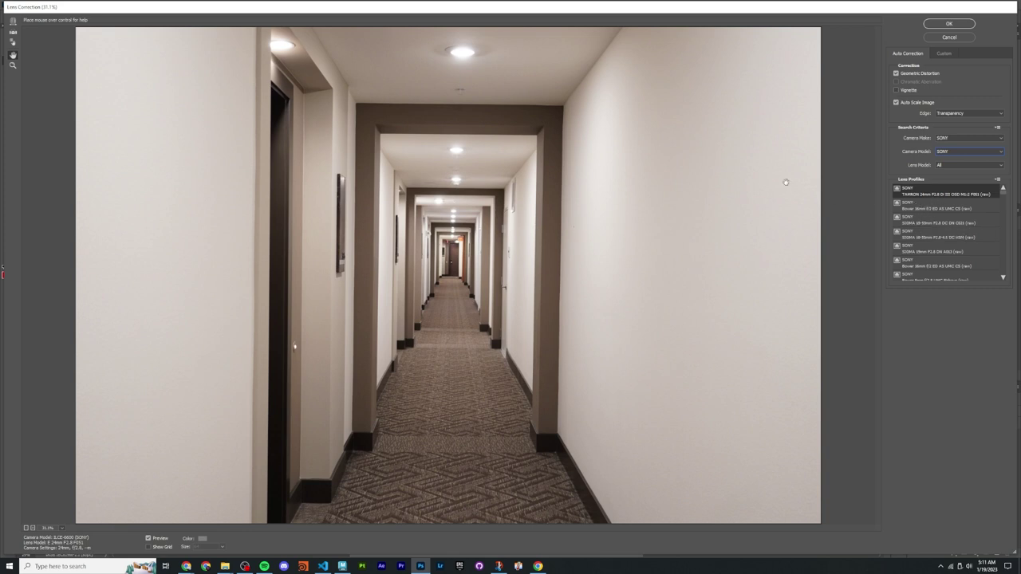
Step: Check the lens name in the captured snip, set the lens model to E 24mm F2.8 F051, and apply the lens correction
{"action": "left_click", "coordinate": [953, 166]}
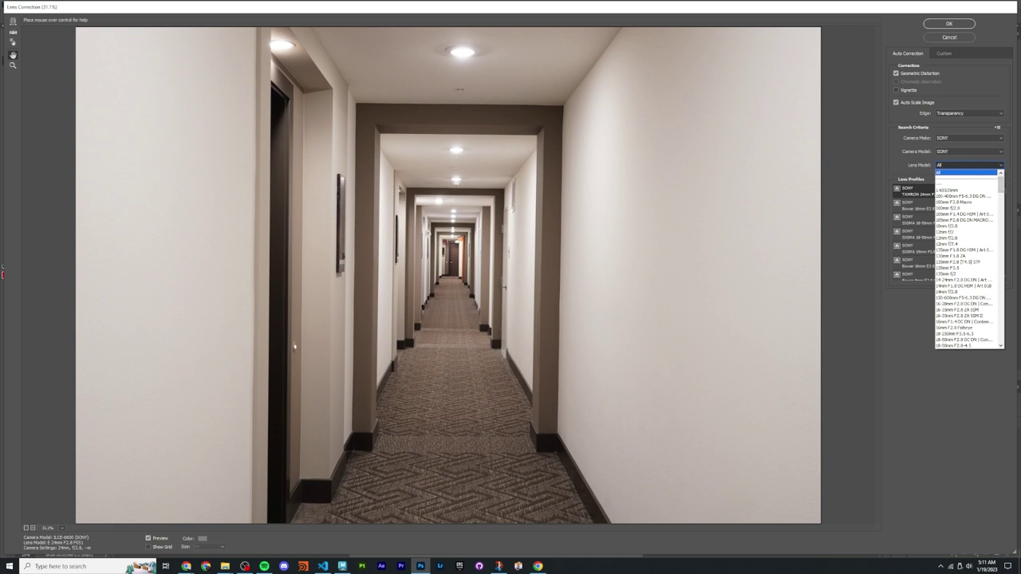
{"action": "key", "text": "alt+Tab"}
{"action": "mouse_move", "coordinate": [489, 116]}
{"action": "left_mouse_down"}
{"action": "mouse_move", "coordinate": [685, 119]}
{"action": "mouse_move", "coordinate": [662, 128]}
{"action": "left_mouse_up"}
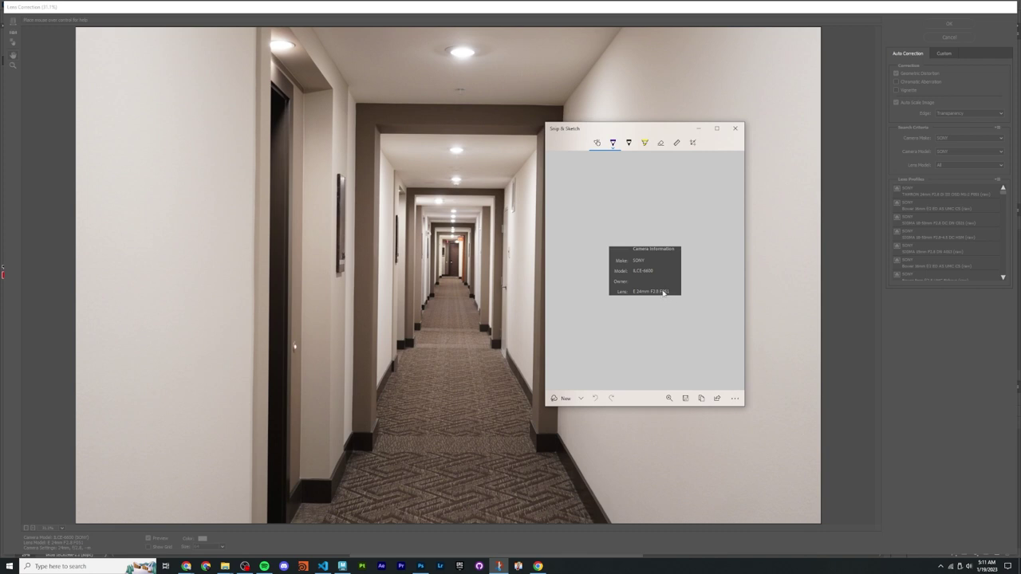
{"action": "left_click_drag", "start_coordinate": [642, 127], "coordinate": [221, 87]}
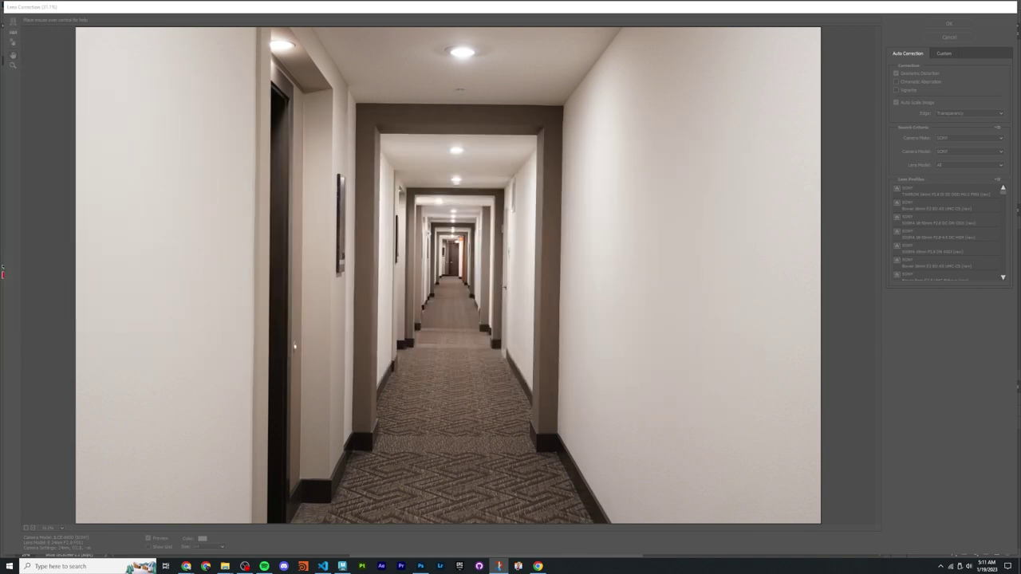
{"action": "left_click", "coordinate": [975, 183]}
{"action": "left_click", "coordinate": [970, 165]}
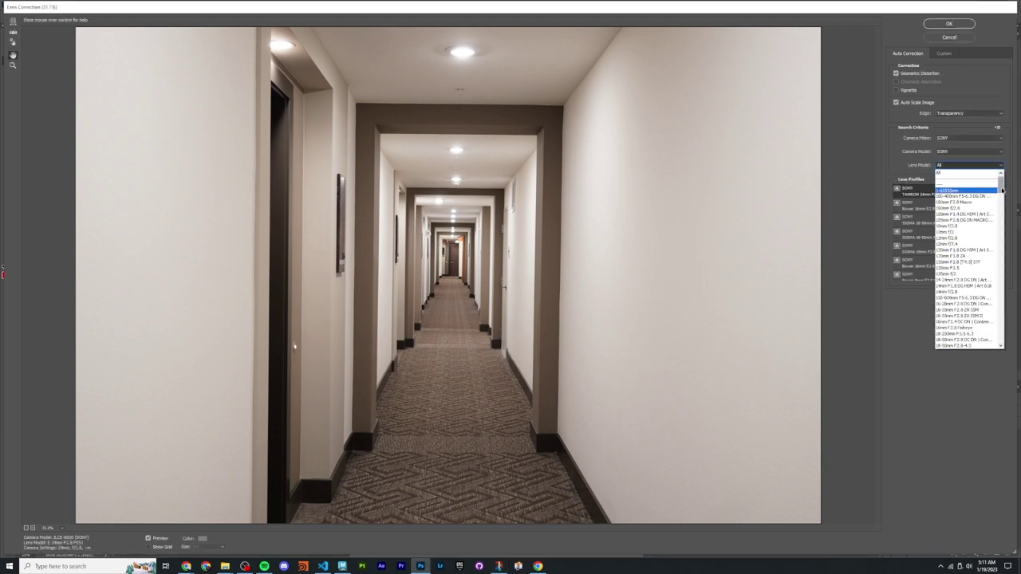
{"action": "left_click_drag", "start_coordinate": [1002, 192], "coordinate": [1001, 270]}
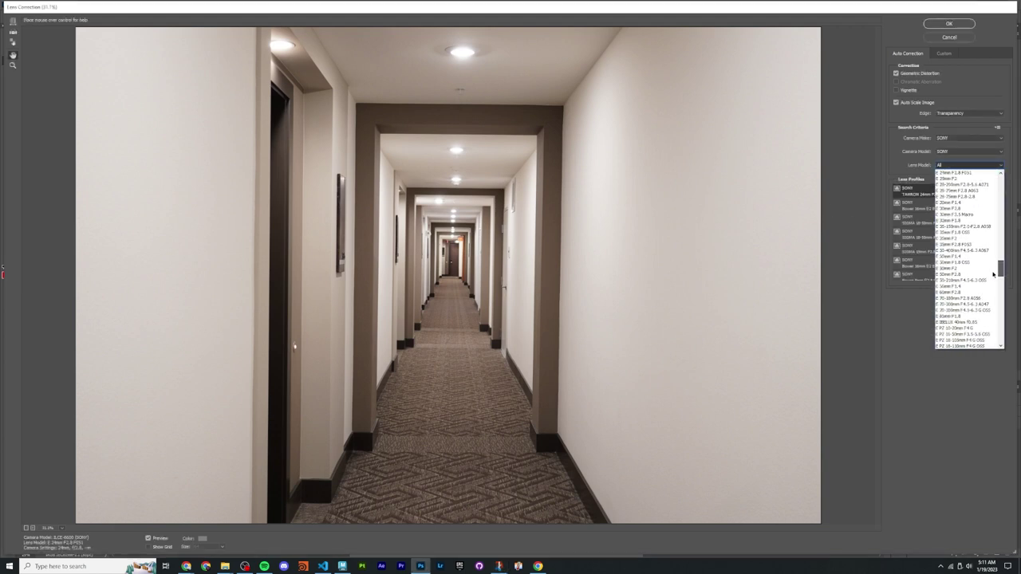
{"action": "scroll", "coordinate": [956, 219], "scroll_direction": "up", "scroll_amount": 2}
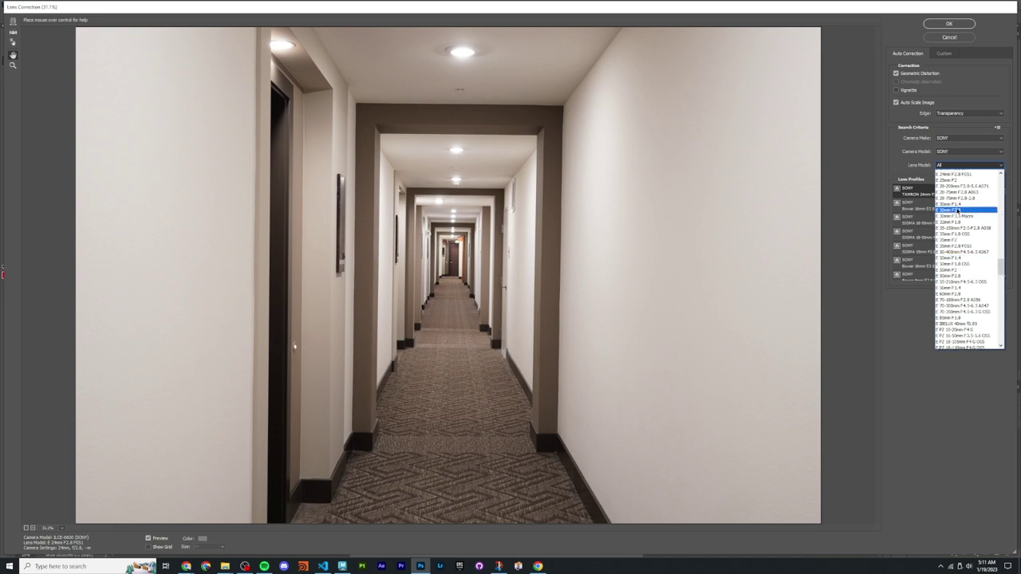
{"action": "scroll", "coordinate": [957, 212], "scroll_direction": "up", "scroll_amount": 1}
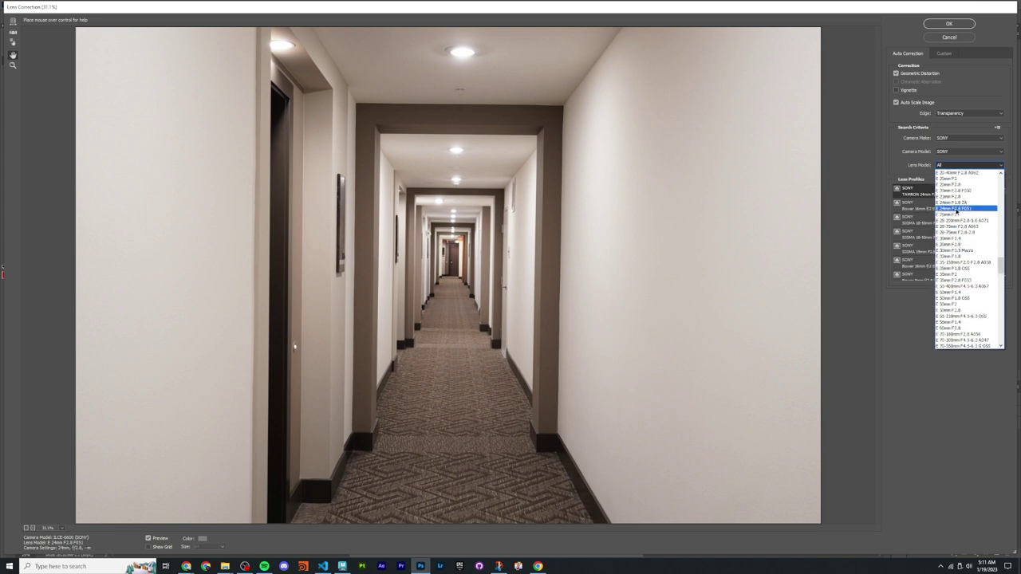
{"action": "left_click", "coordinate": [968, 210]}
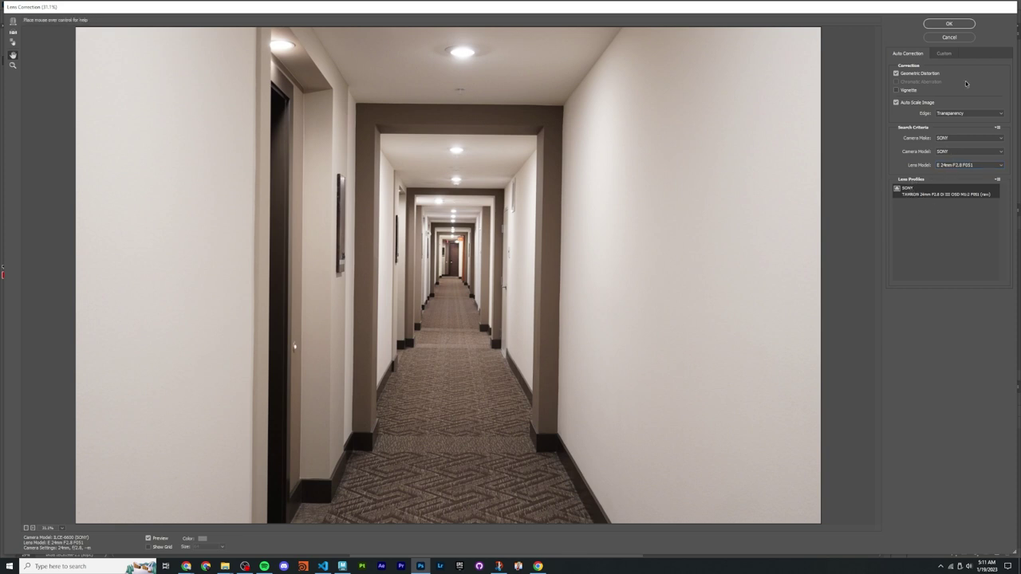
{"action": "left_click", "coordinate": [949, 23]}
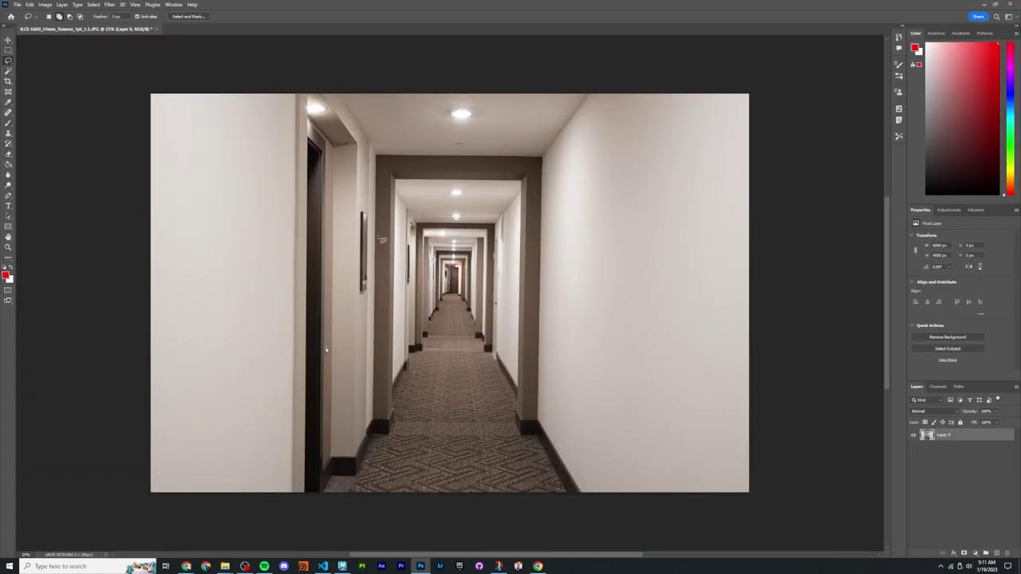
Step: Compare the corridor photo before and after the lens correction by repeatedly undoing and redoing it, leaving the correction applied
{"action": "scroll", "coordinate": [343, 185], "scroll_direction": "up", "scroll_amount": 2, "text": "alt"}
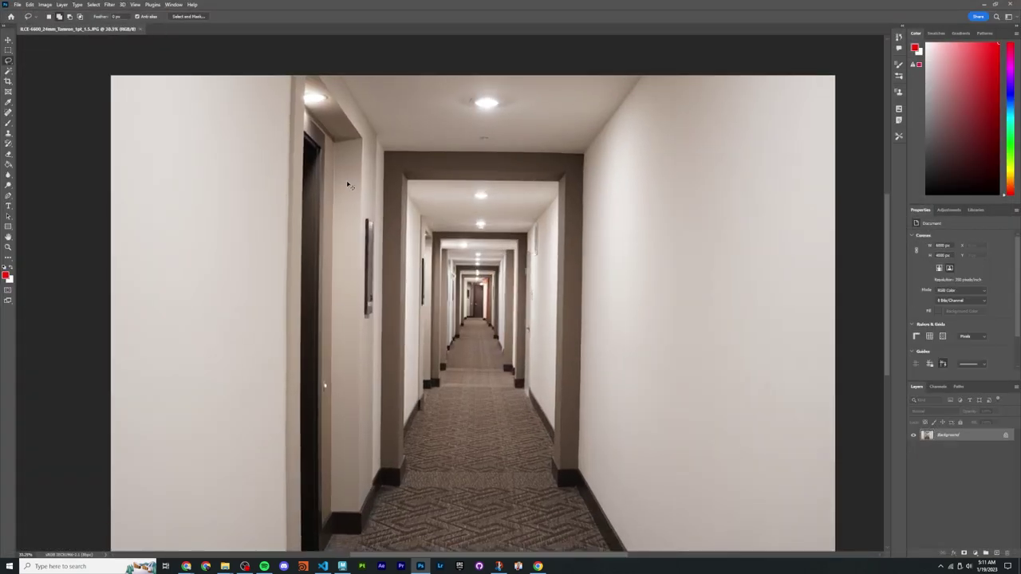
{"action": "key", "text": "ctrl+z"}
{"action": "key", "text": "ctrl+shift+z"}
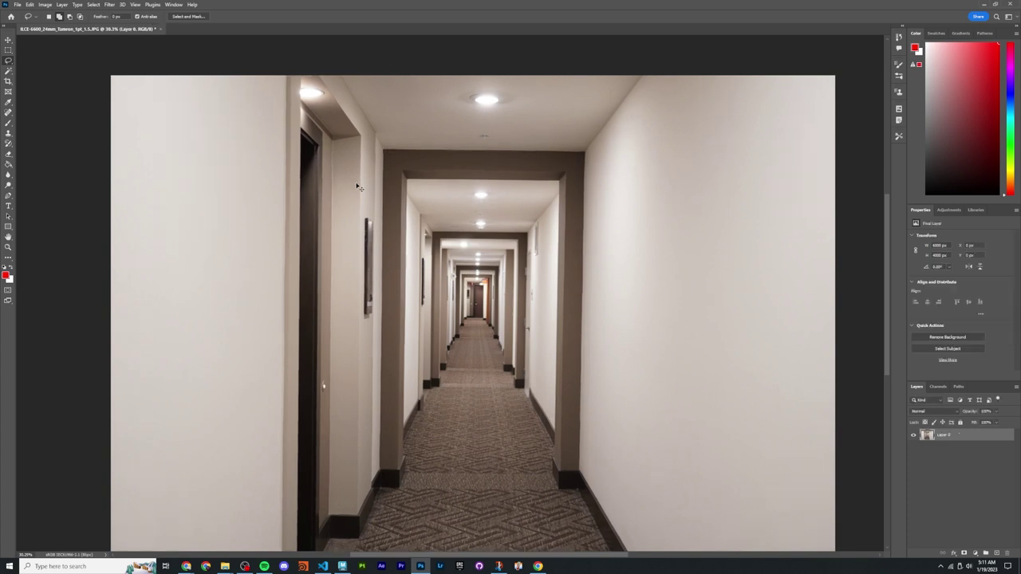
{"action": "key", "text": "ctrl+z"}
{"action": "key", "text": "ctrl+shift+z"}
{"action": "key", "text": "ctrl+z"}
{"action": "key", "text": "ctrl+shift+z"}
{"action": "key", "text": "ctrl+z"}
{"action": "key", "text": "ctrl+shift+z"}
{"action": "key", "text": "ctrl+z"}
{"action": "key", "text": "ctrl+shift+z"}
{"action": "left_click_drag", "start_coordinate": [414, 253], "coordinate": [407, 224]}
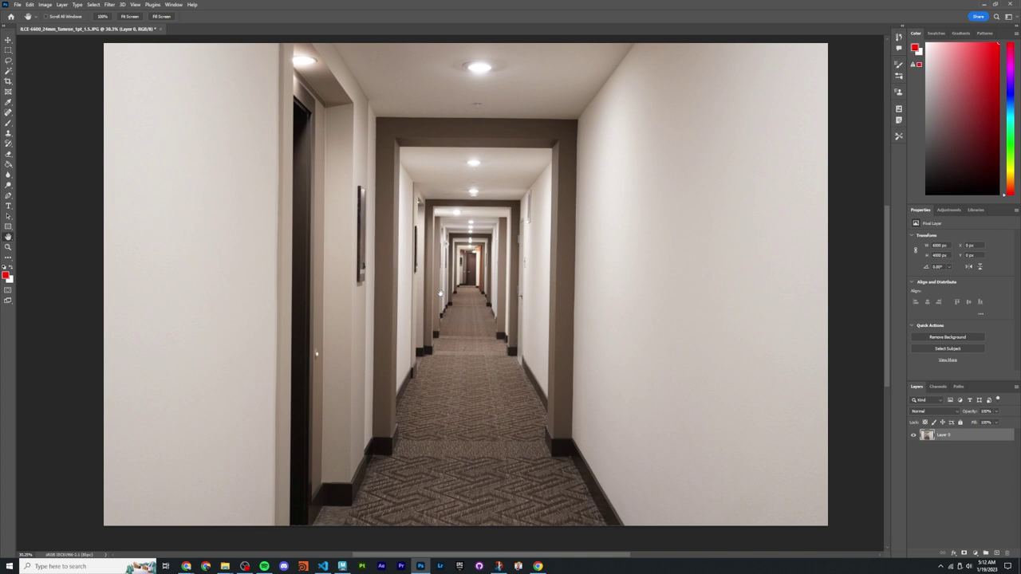
{"action": "mouse_move", "coordinate": [333, 264]}
{"action": "left_mouse_down"}
{"action": "mouse_move", "coordinate": [354, 253]}
{"action": "mouse_move", "coordinate": [318, 271]}
{"action": "left_mouse_up"}
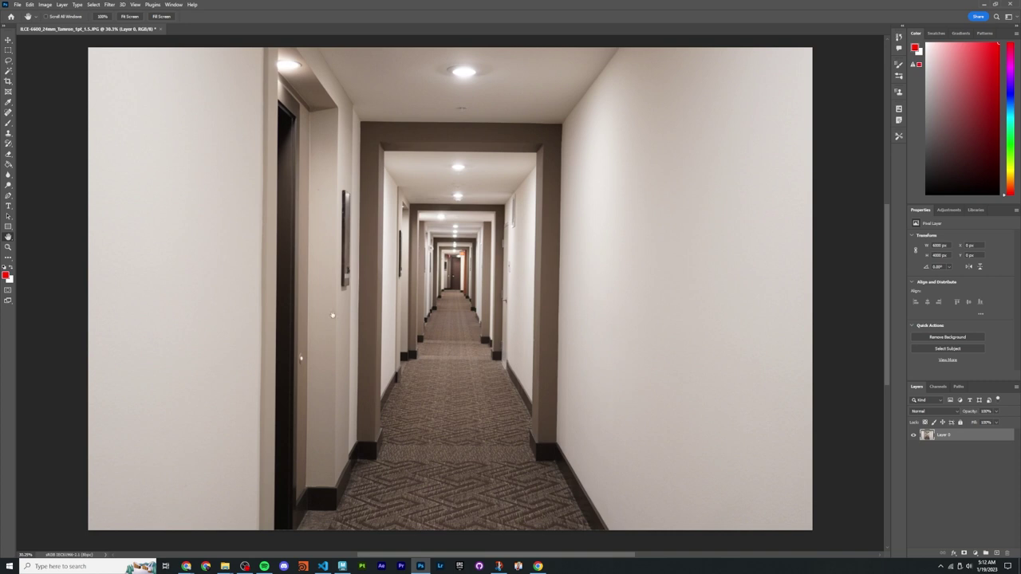
{"action": "left_click_drag", "start_coordinate": [333, 316], "coordinate": [339, 313]}
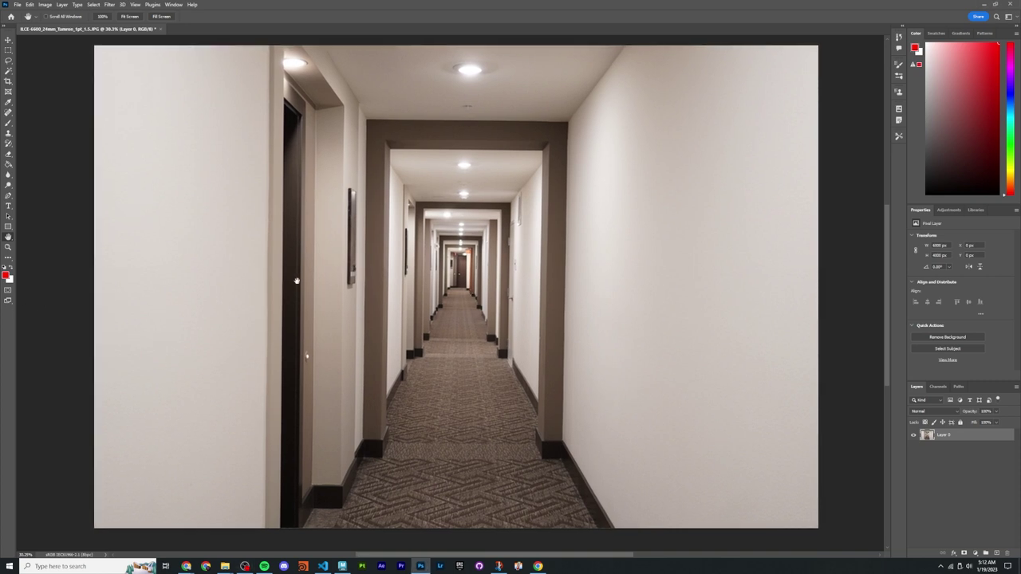
{"action": "left_click_drag", "start_coordinate": [374, 283], "coordinate": [386, 280]}
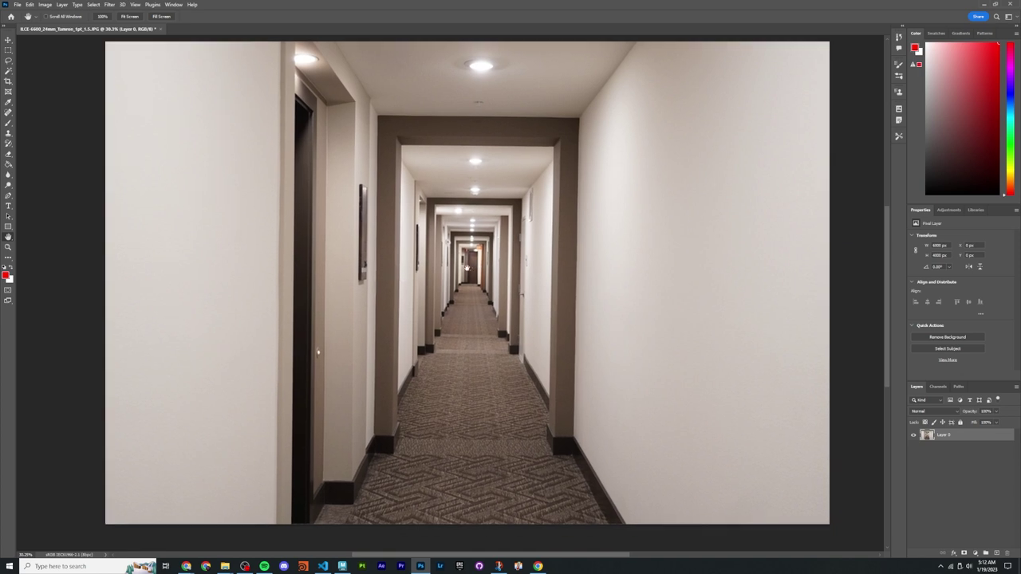
{"action": "left_click_drag", "start_coordinate": [467, 268], "coordinate": [469, 264]}
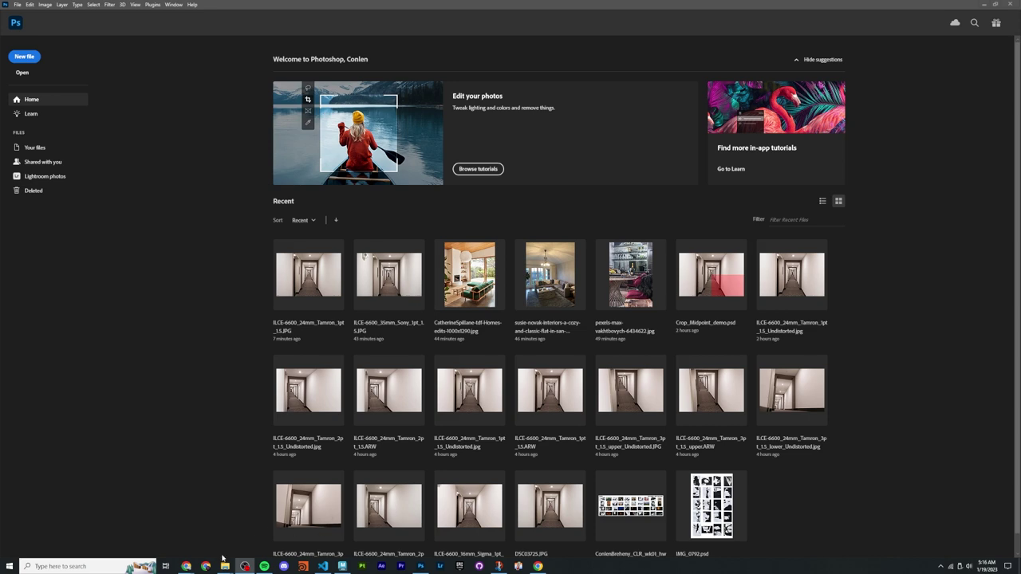
Step: Switch to the Photos folder in File Explorer and look over the 16mm Sigma, 24mm Tamron and 35mm Sony lens folders
{"action": "mouse_move", "coordinate": [224, 563]}
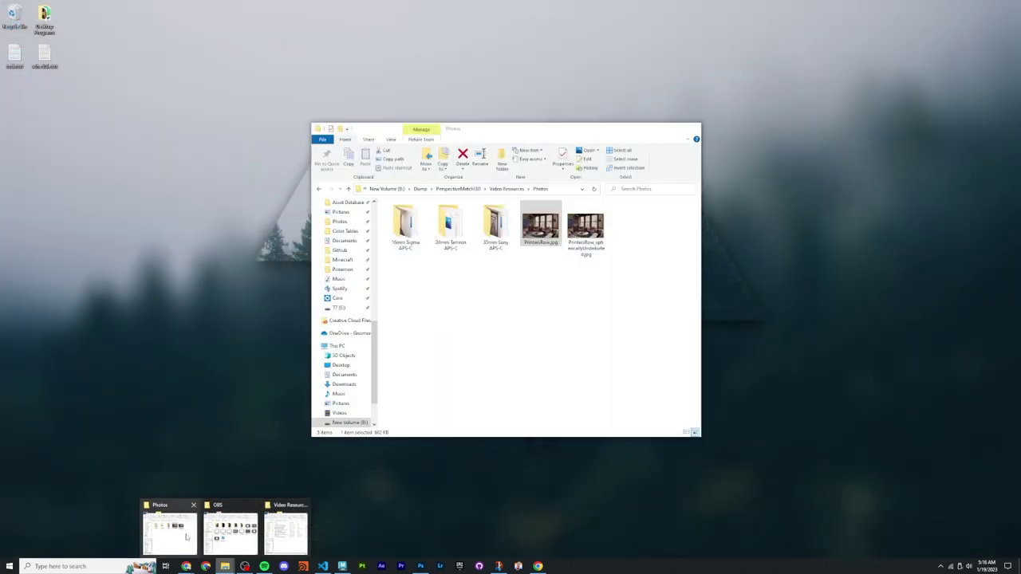
{"action": "left_click", "coordinate": [186, 536]}
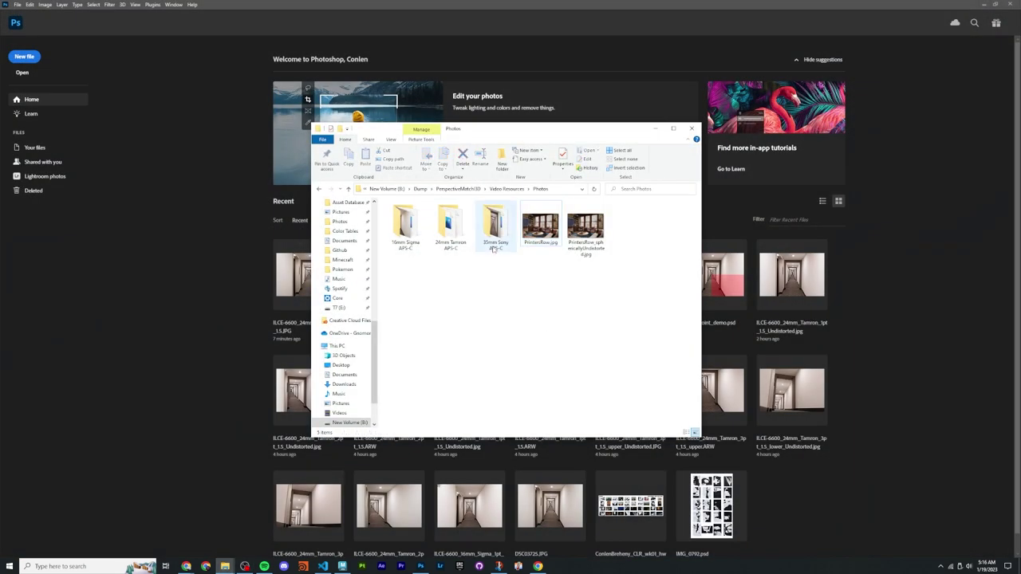
{"action": "left_click_drag", "start_coordinate": [514, 201], "coordinate": [409, 243]}
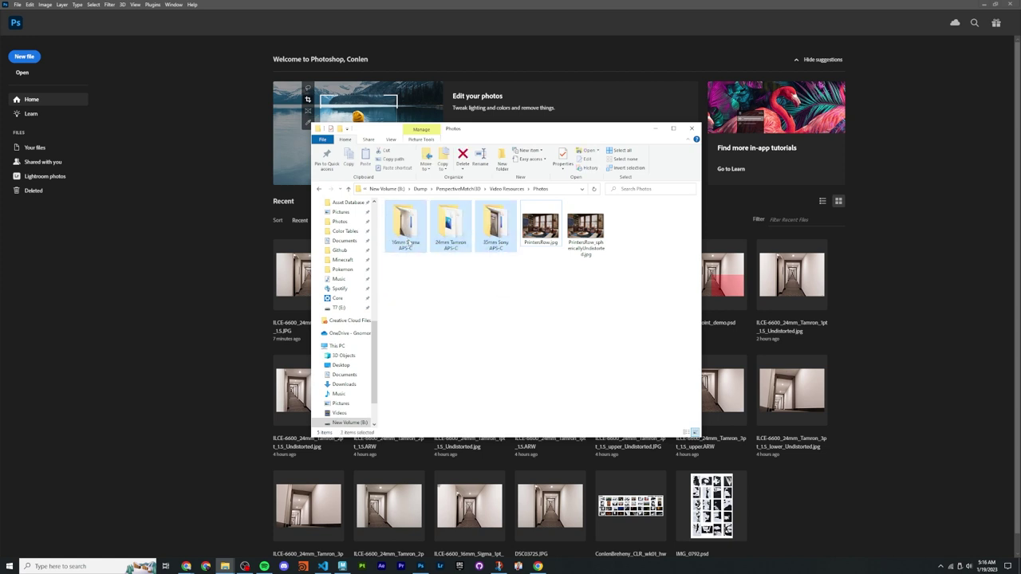
{"action": "left_click", "coordinate": [432, 272]}
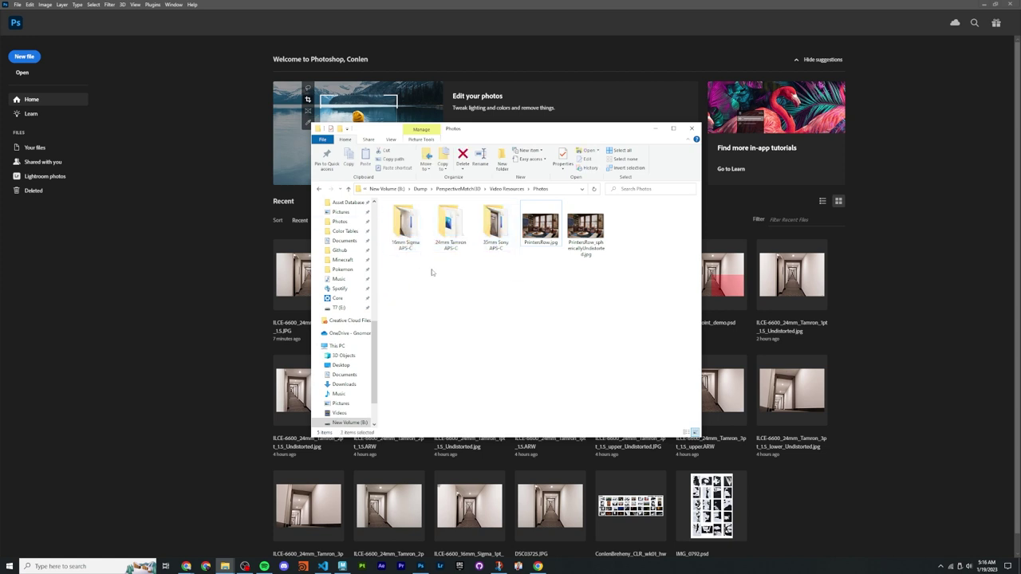
{"action": "left_click", "coordinate": [406, 232]}
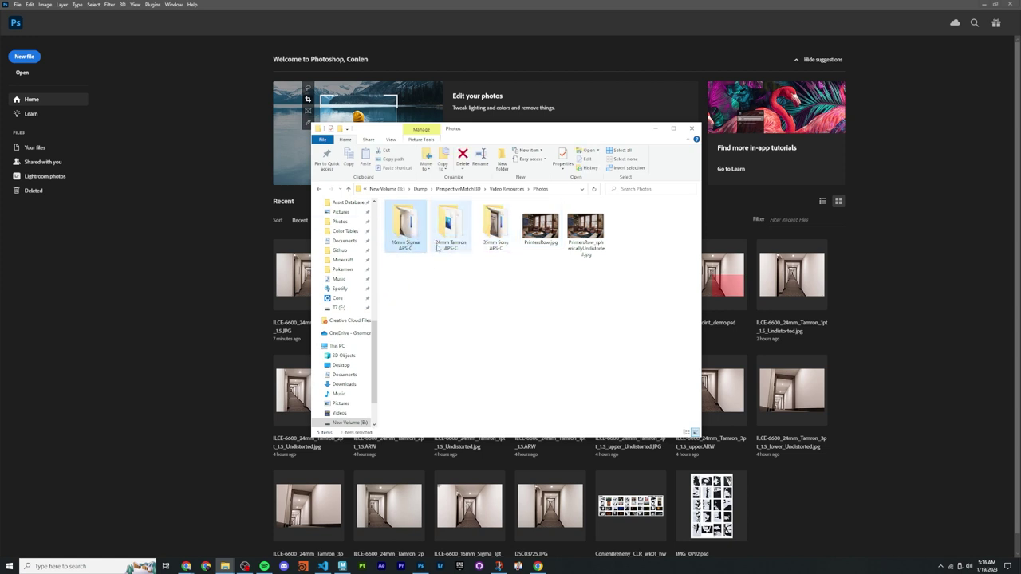
{"action": "left_click", "coordinate": [502, 247]}
{"action": "left_click_drag", "start_coordinate": [498, 269], "coordinate": [414, 269]}
{"action": "left_click", "coordinate": [494, 291]}
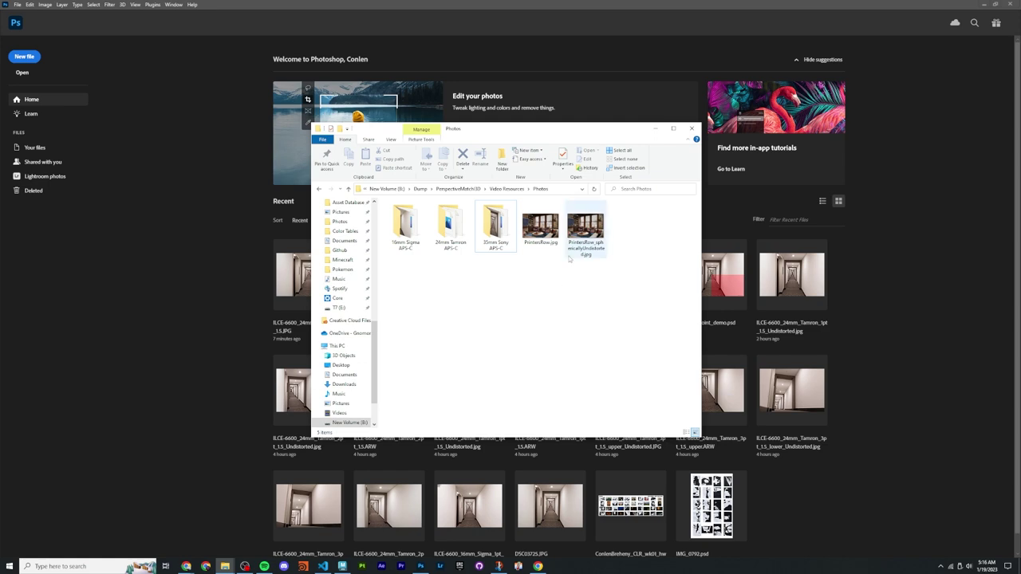
Step: Open PrintersRow.jpg from the Photos folder in Photoshop and show its camera data in File Info
{"action": "left_click", "coordinate": [544, 249]}
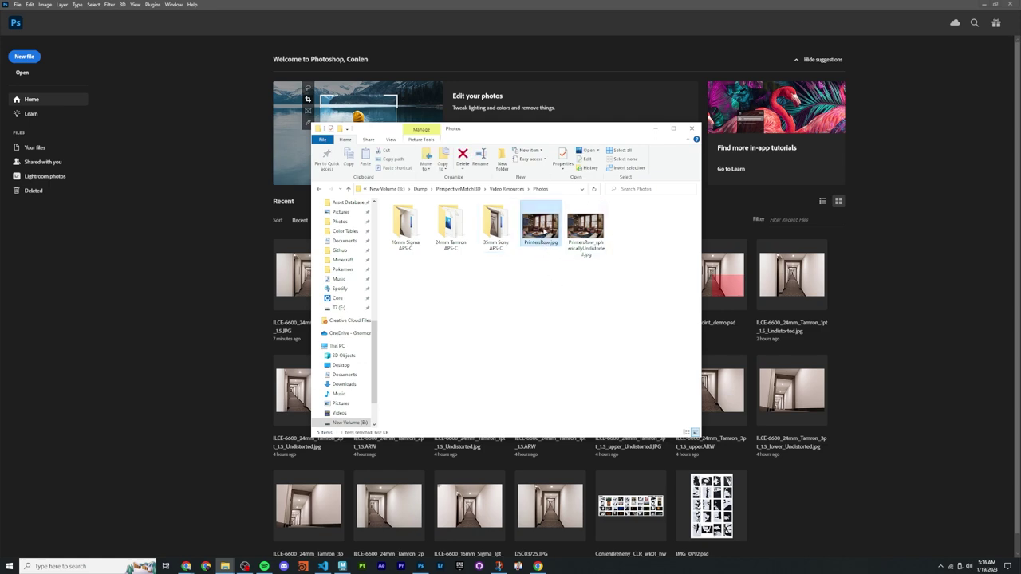
{"action": "left_click_drag", "start_coordinate": [544, 233], "coordinate": [206, 293]}
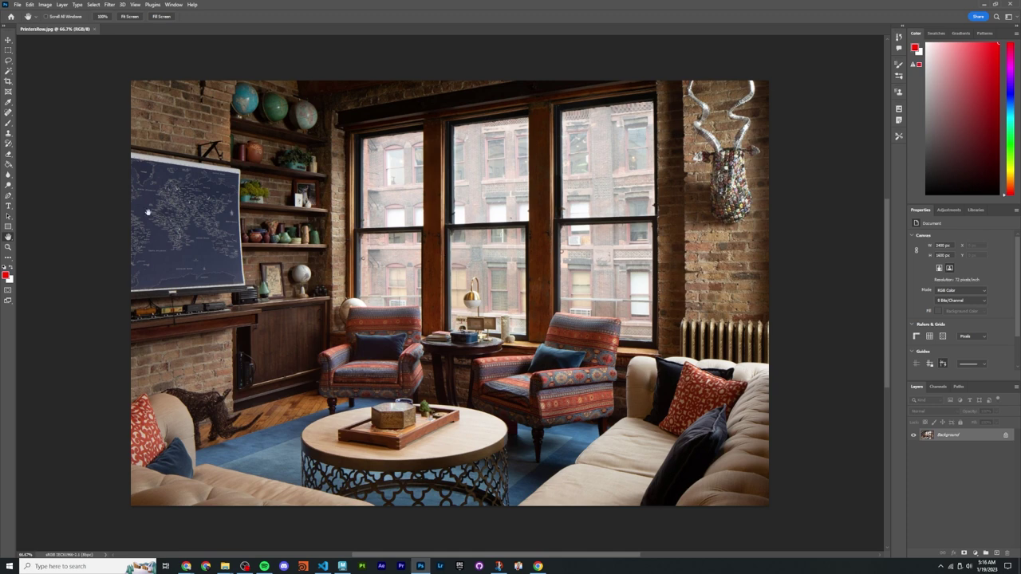
{"action": "left_click", "coordinate": [16, 4]}
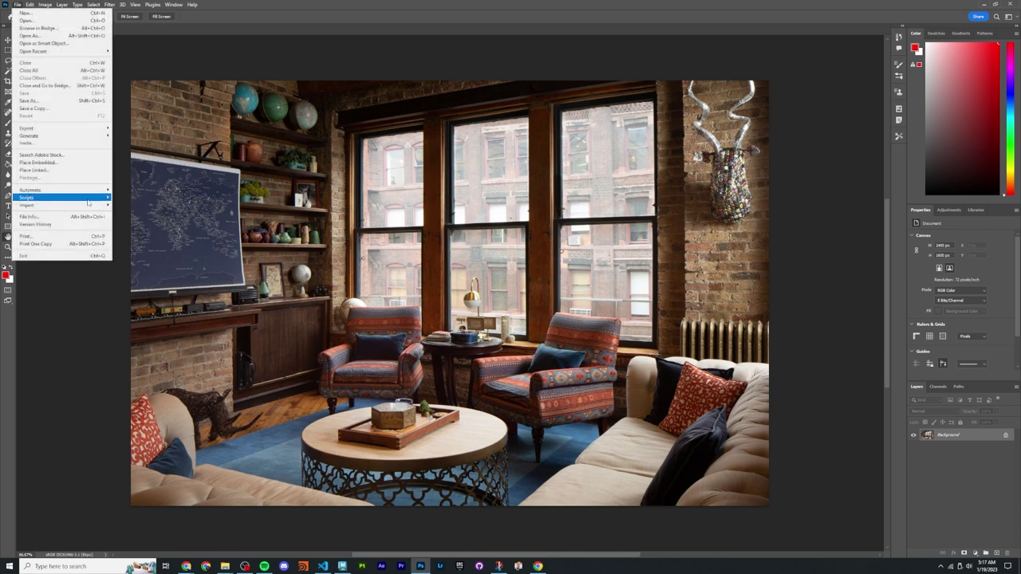
{"action": "left_click", "coordinate": [70, 219]}
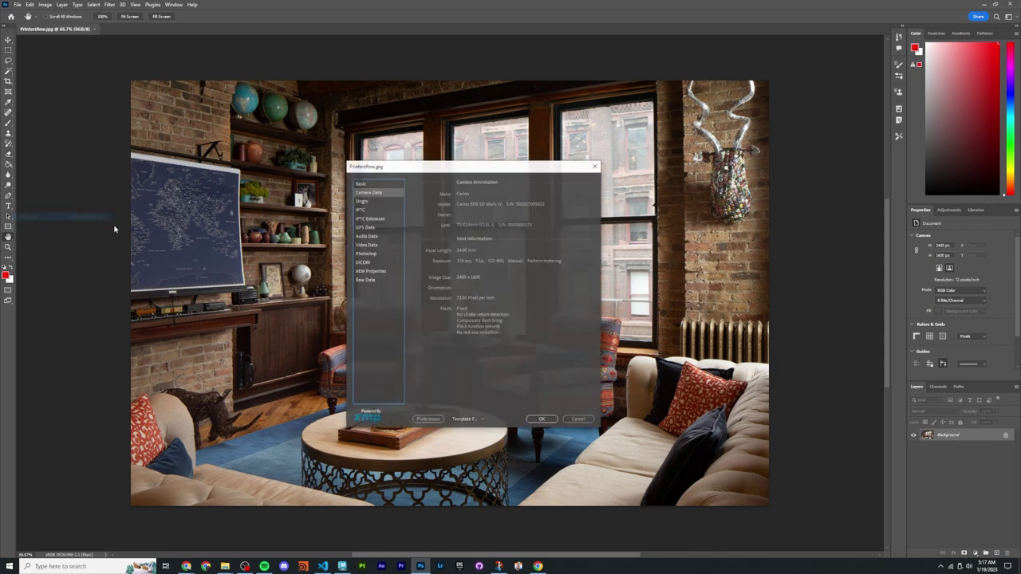
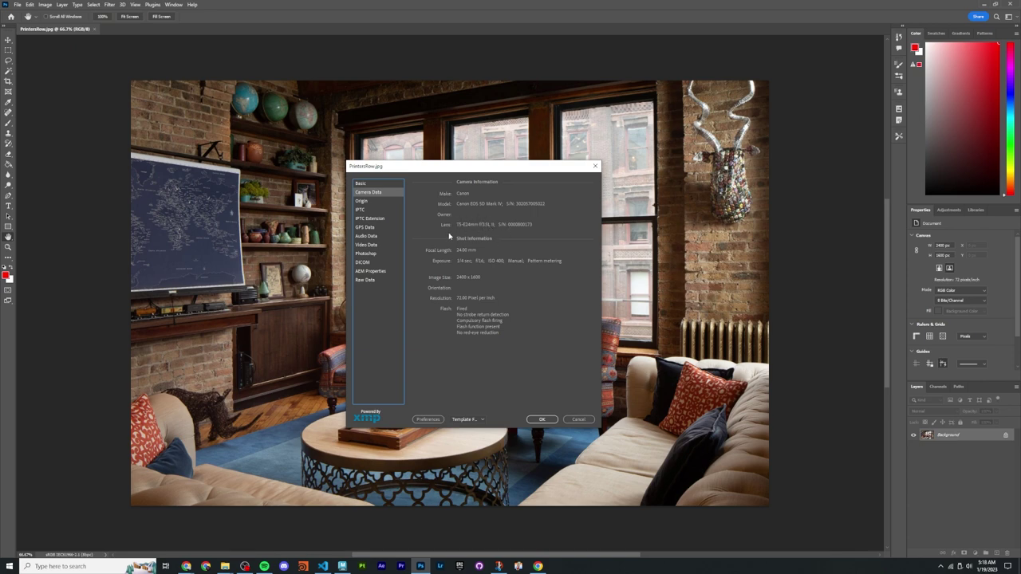
Step: Switch to Lensfun's supported lenses page in Chrome, check the photo's lens name in Photoshop, and search the page for "TS-E 24mm"
{"action": "left_click", "coordinate": [186, 566]}
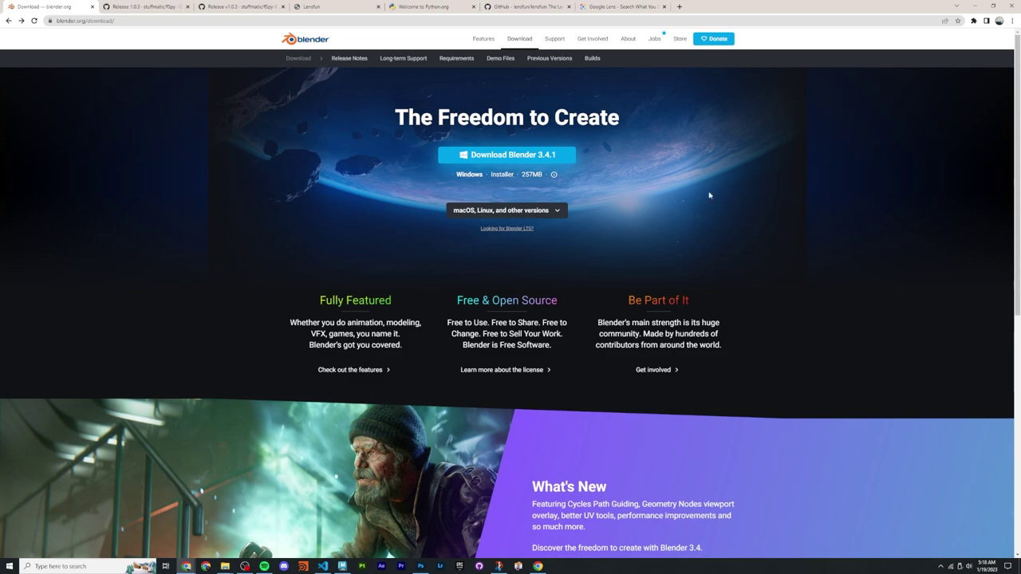
{"action": "left_click_drag", "start_coordinate": [335, 6], "coordinate": [701, 8]}
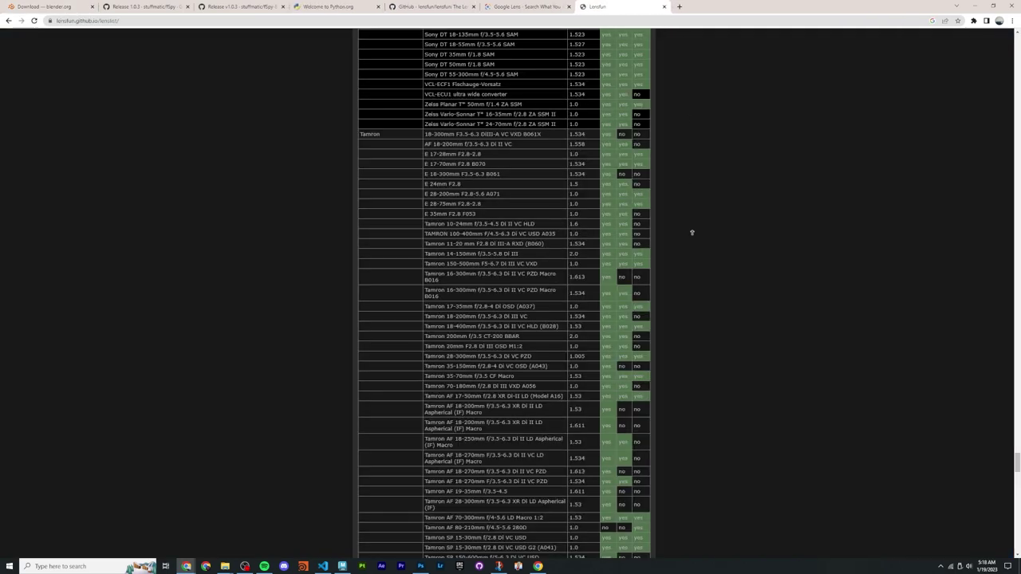
{"action": "scroll", "coordinate": [682, 114], "scroll_direction": "up", "scroll_amount": 20}
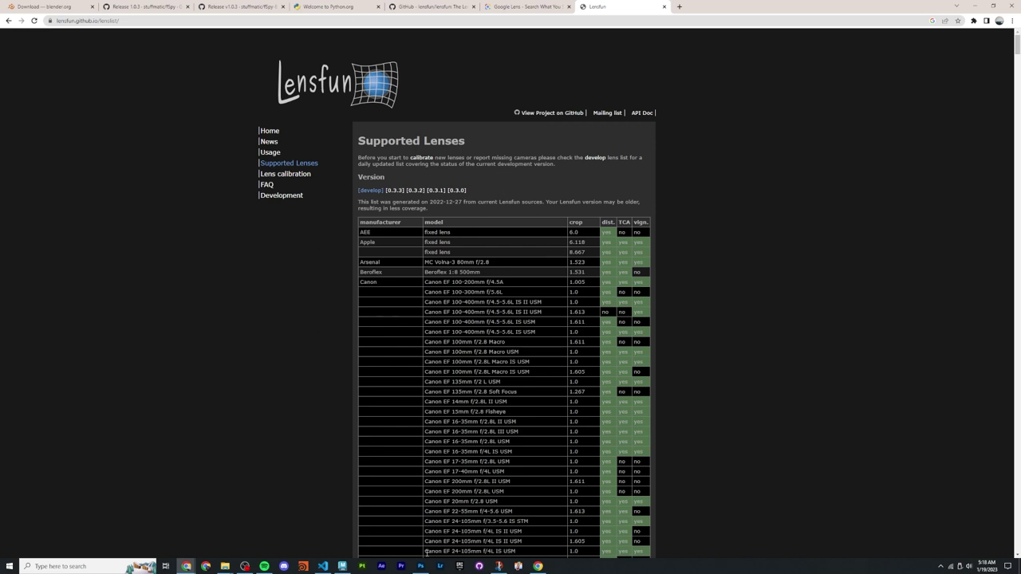
{"action": "left_click", "coordinate": [421, 567]}
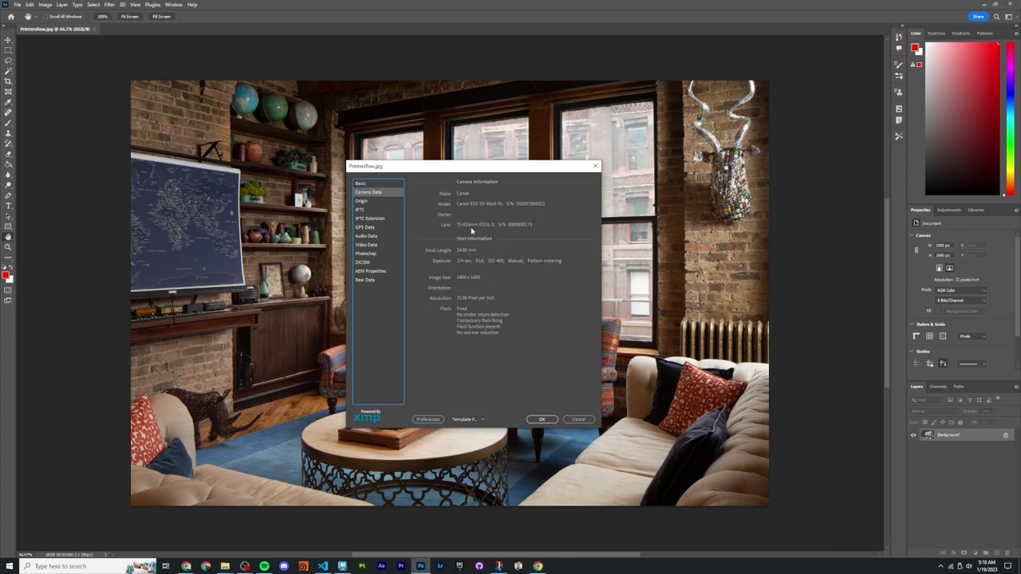
{"action": "key", "text": "alt+Tab"}
{"action": "key", "text": "ctrl+f"}
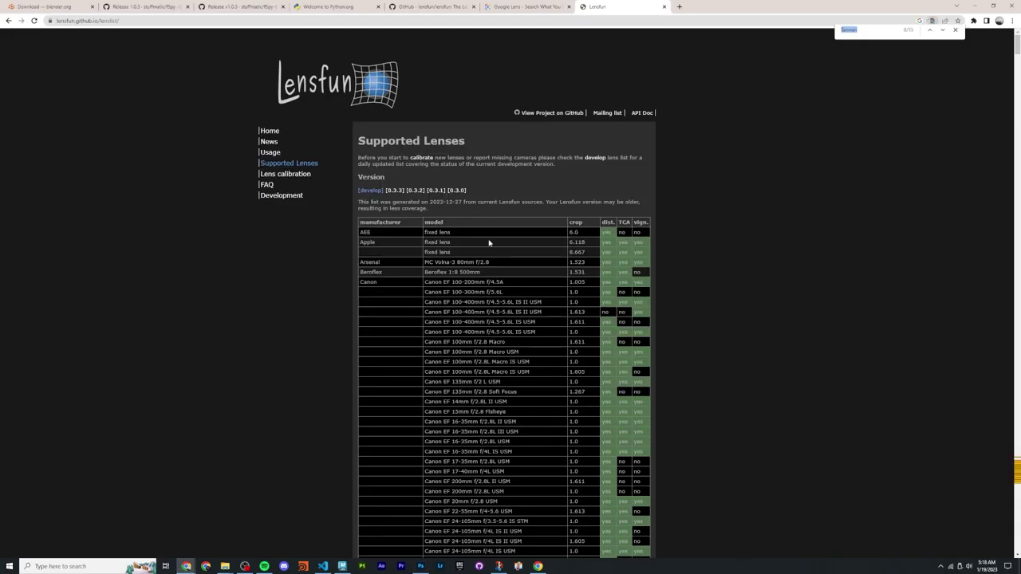
{"action": "type", "text": "ts"}
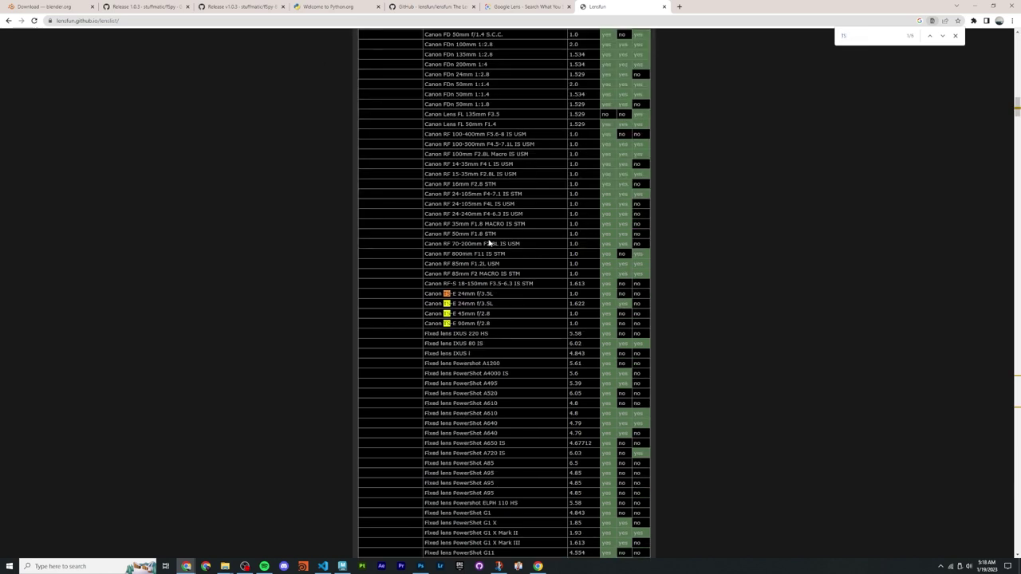
{"action": "type", "text": "-e 24mm"}
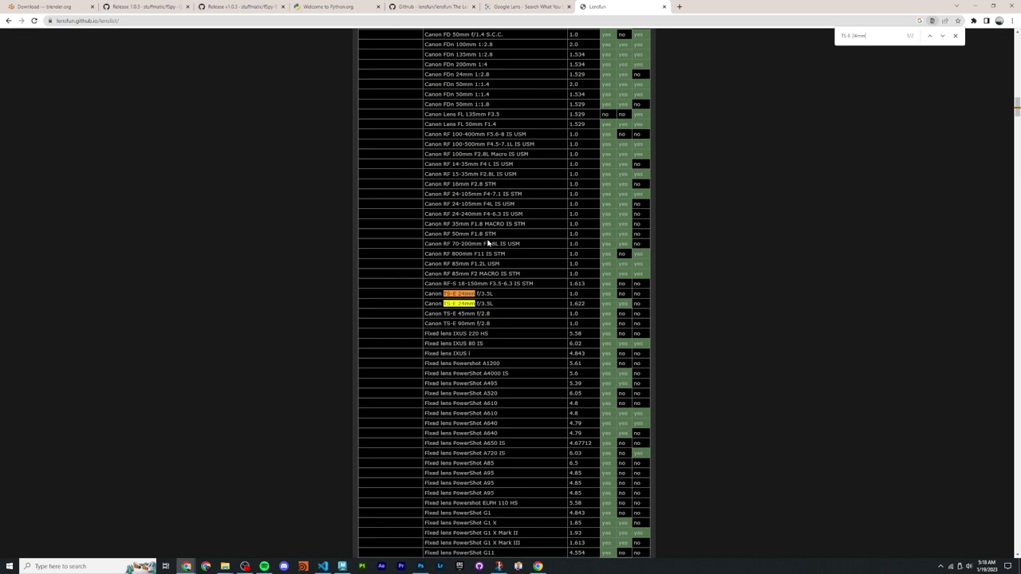
Step: Examine the two Canon TS-E 24mm f/3.5L entries and the crop column in Lensfun's supported lenses table
{"action": "mouse_move", "coordinate": [493, 304]}
{"action": "left_mouse_down"}
{"action": "mouse_move", "coordinate": [424, 294]}
{"action": "mouse_move", "coordinate": [495, 305]}
{"action": "left_mouse_up"}
{"action": "left_click", "coordinate": [461, 304]}
{"action": "left_click", "coordinate": [481, 304]}
{"action": "scroll", "coordinate": [574, 263], "scroll_direction": "up", "scroll_amount": 20}
{"action": "left_click_drag", "start_coordinate": [570, 222], "coordinate": [585, 226]}
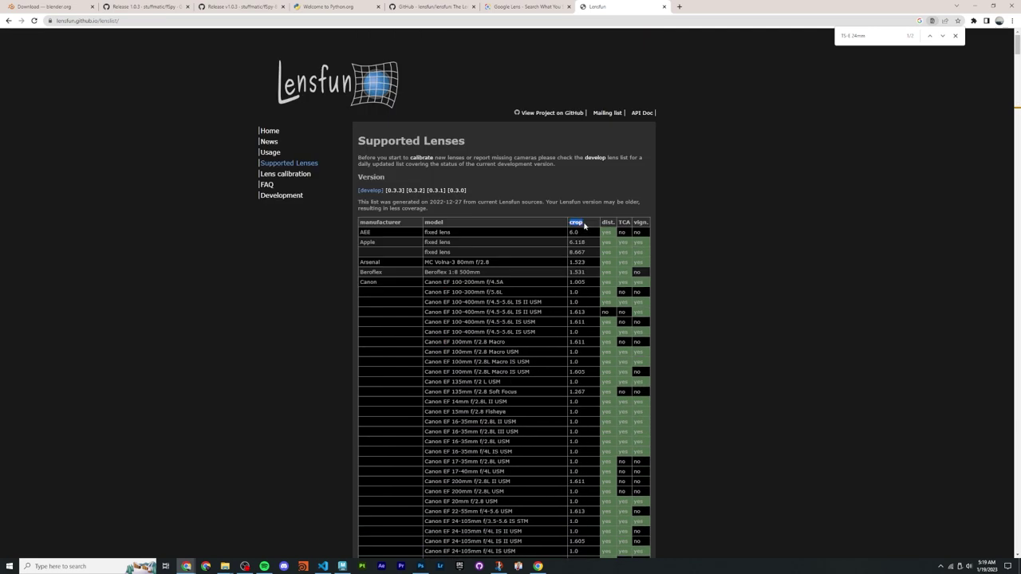
{"action": "scroll", "coordinate": [583, 225], "scroll_direction": "down", "scroll_amount": 10}
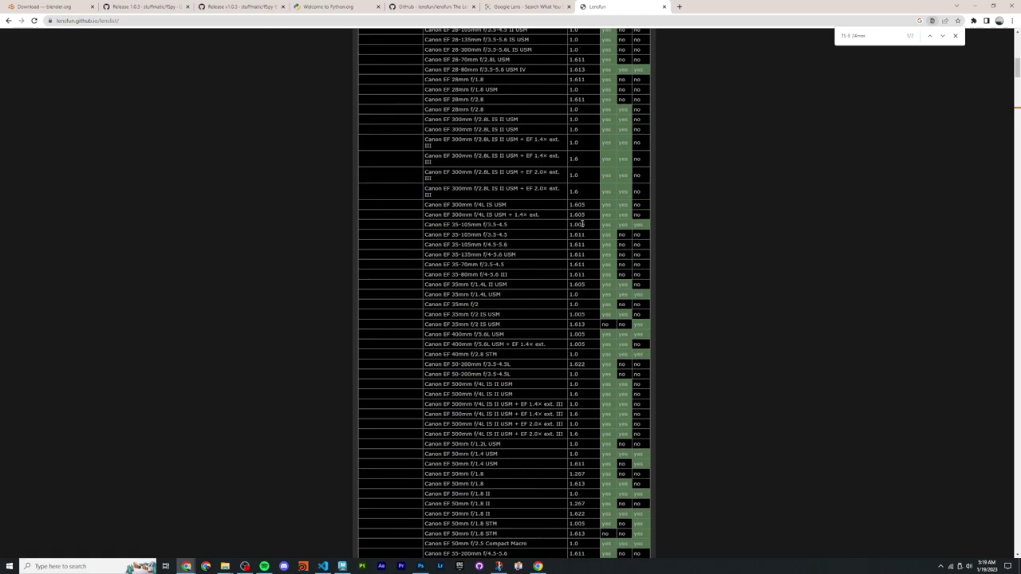
{"action": "scroll", "coordinate": [582, 223], "scroll_direction": "down", "scroll_amount": 12}
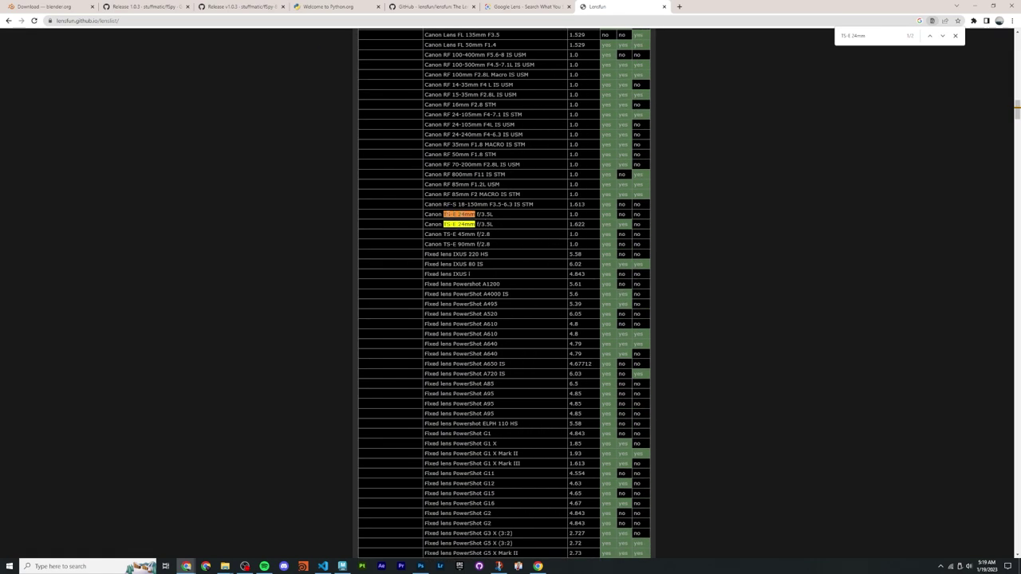
{"action": "left_click_drag", "start_coordinate": [424, 215], "coordinate": [495, 228]}
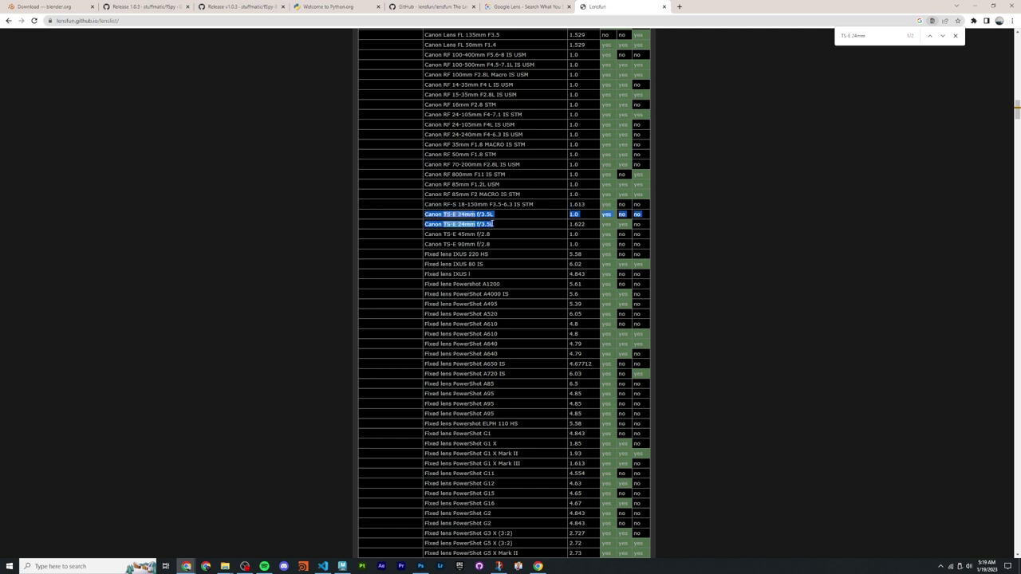
{"action": "left_click", "coordinate": [492, 224]}
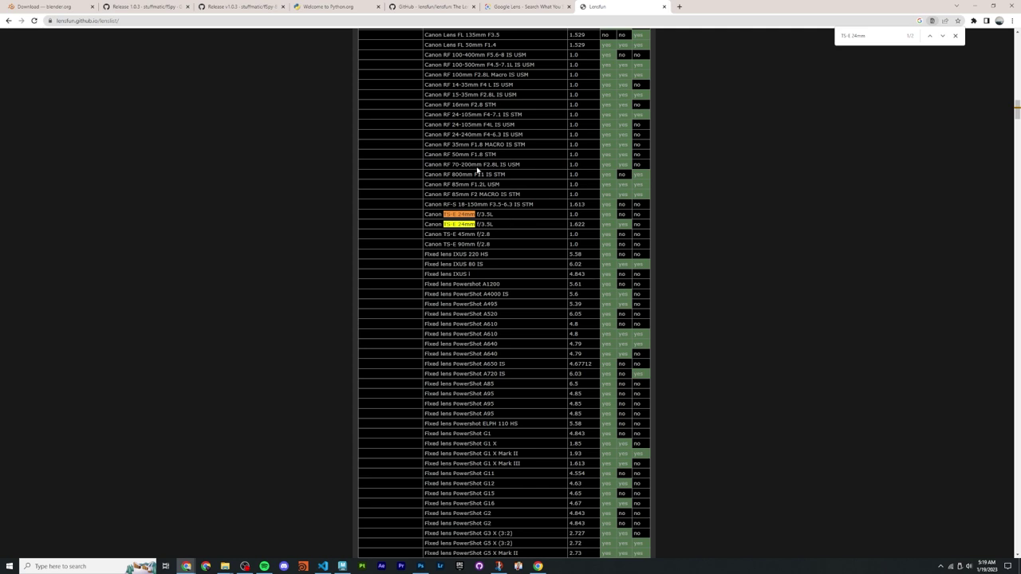
Step: Switch to the Python.org page and open the Python 3.11.1 release page
{"action": "key", "text": "ctrl+4"}
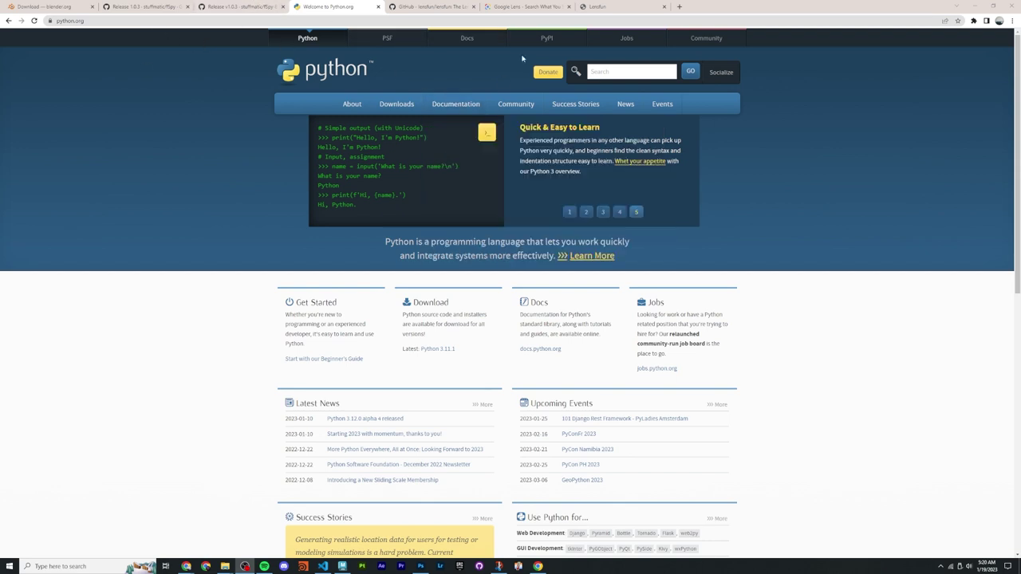
{"action": "left_click", "coordinate": [427, 6]}
{"action": "left_click", "coordinate": [327, 7]}
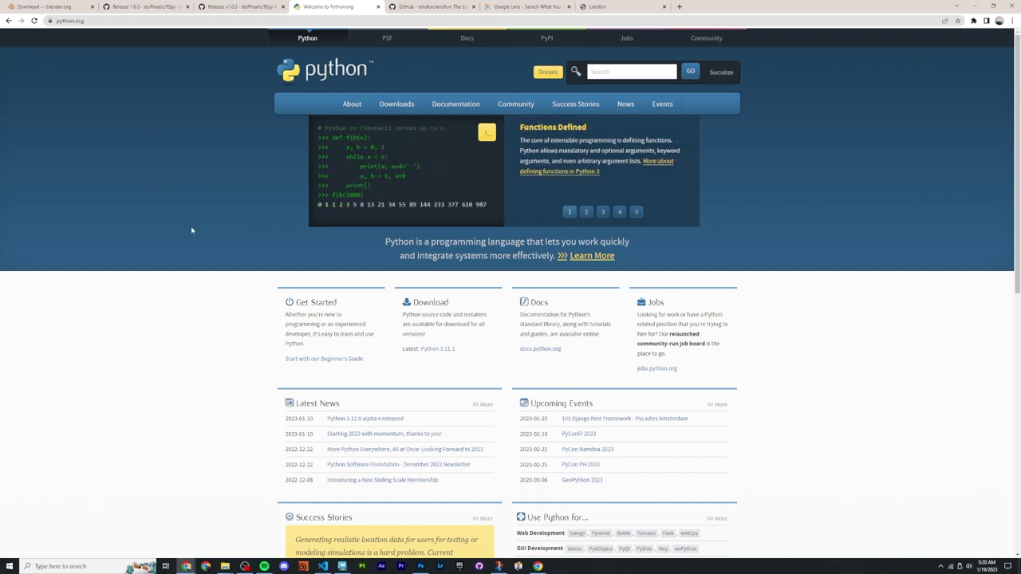
{"action": "scroll", "coordinate": [199, 228], "scroll_direction": "down", "scroll_amount": 4}
{"action": "scroll", "coordinate": [210, 267], "scroll_direction": "up", "scroll_amount": 4}
{"action": "scroll", "coordinate": [210, 266], "scroll_direction": "down", "scroll_amount": 1}
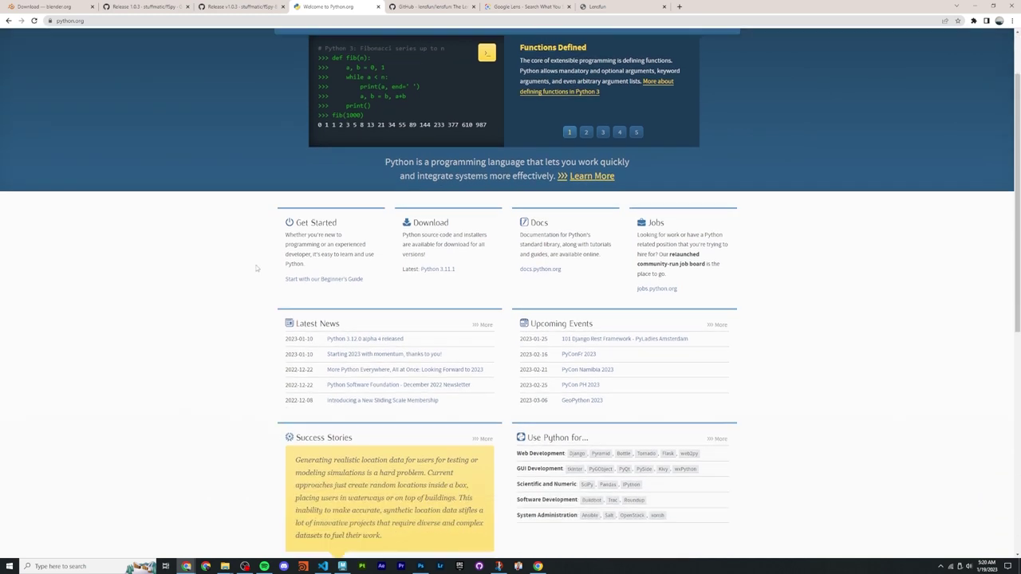
{"action": "left_click", "coordinate": [445, 271]}
Step: Download the Windows embeddable package (64-bit) from the Python 3.11.1 release files
{"action": "scroll", "coordinate": [545, 319], "scroll_direction": "down", "scroll_amount": 1}
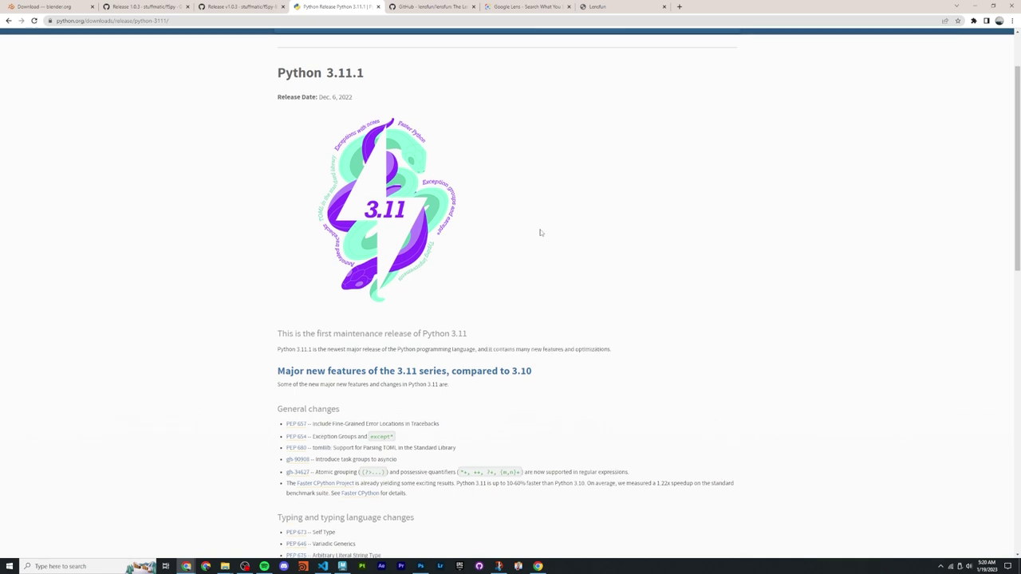
{"action": "scroll", "coordinate": [540, 231], "scroll_direction": "down", "scroll_amount": 7}
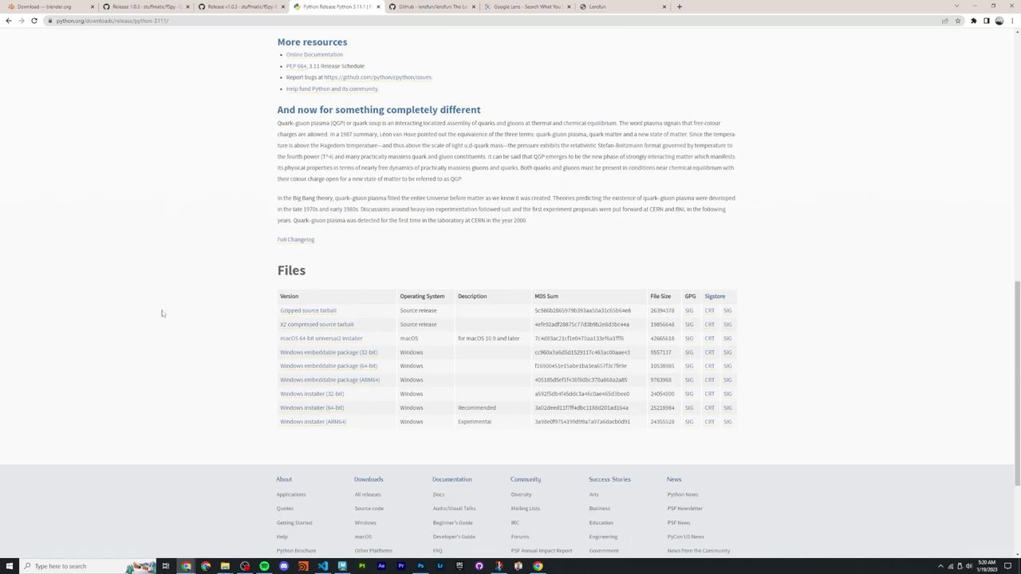
{"action": "left_click", "coordinate": [333, 366]}
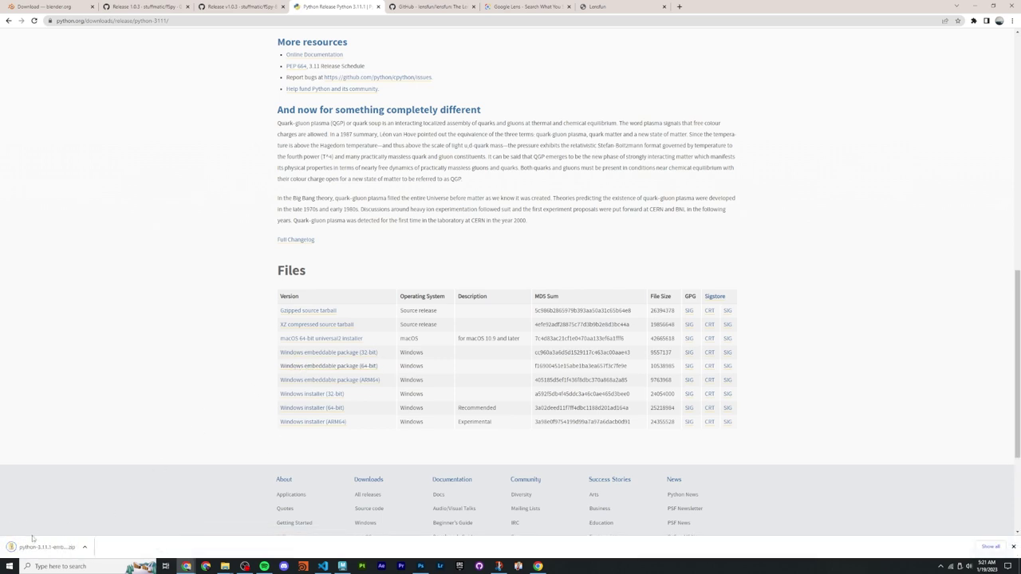
Step: Switch to File Explorer and navigate through Dump and PerspectiveMatch3D to the project's downloads folder
{"action": "mouse_move", "coordinate": [225, 567]}
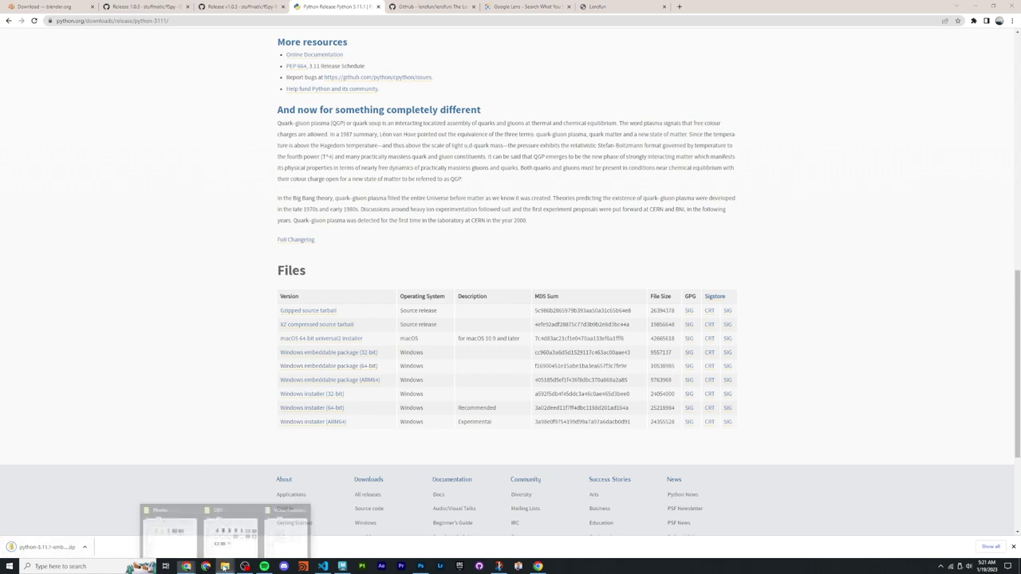
{"action": "mouse_move", "coordinate": [252, 536]}
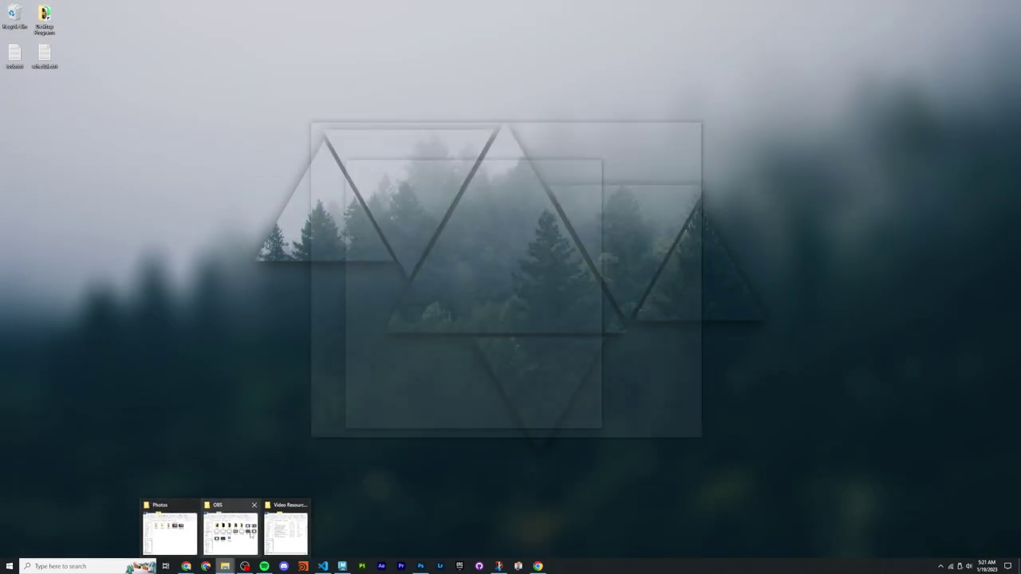
{"action": "left_click", "coordinate": [285, 532]}
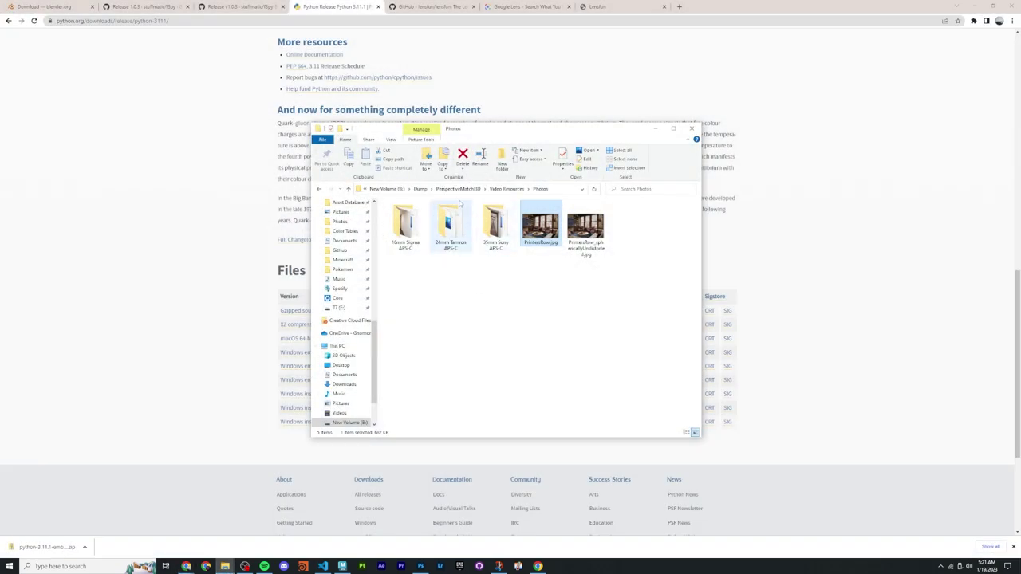
{"action": "left_click", "coordinate": [420, 189]}
{"action": "left_click", "coordinate": [411, 189]}
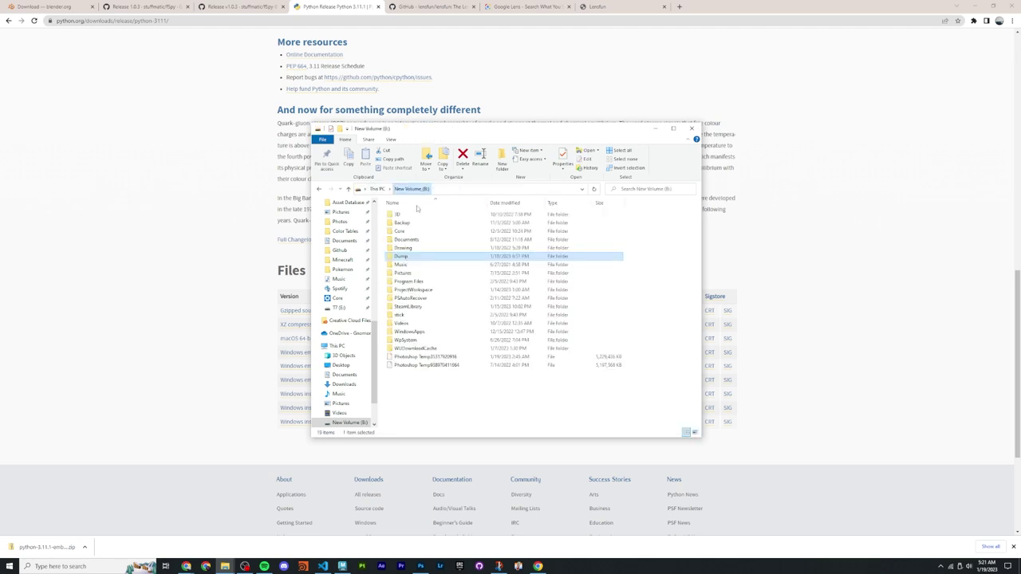
{"action": "double_click", "coordinate": [408, 255]}
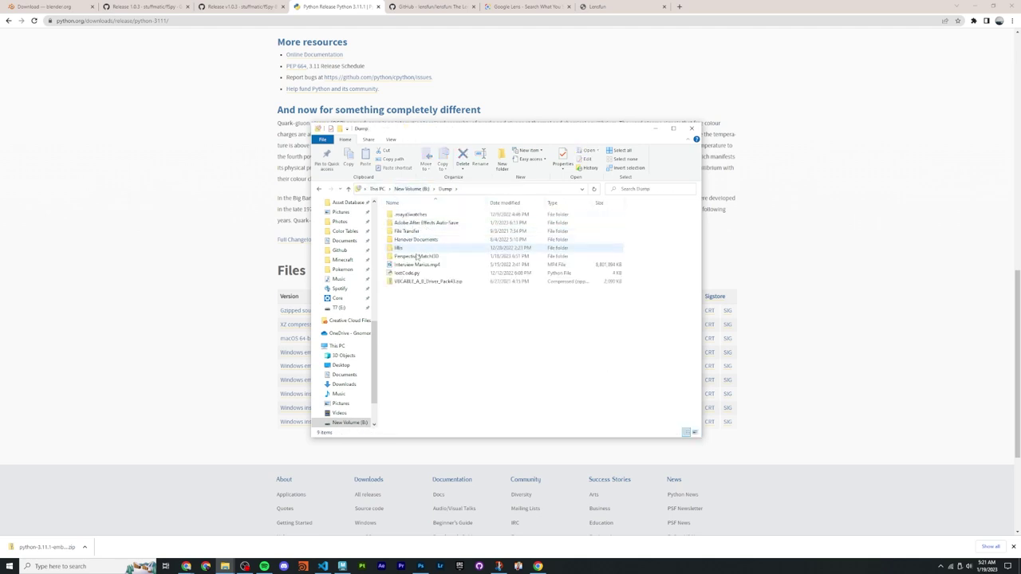
{"action": "double_click", "coordinate": [416, 256]}
{"action": "double_click", "coordinate": [403, 214]}
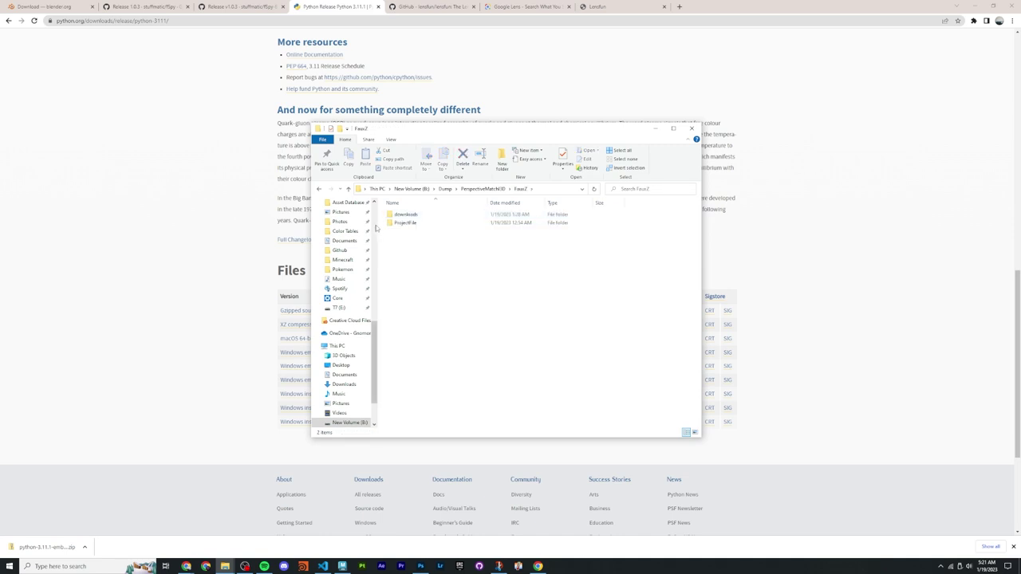
{"action": "double_click", "coordinate": [403, 215]}
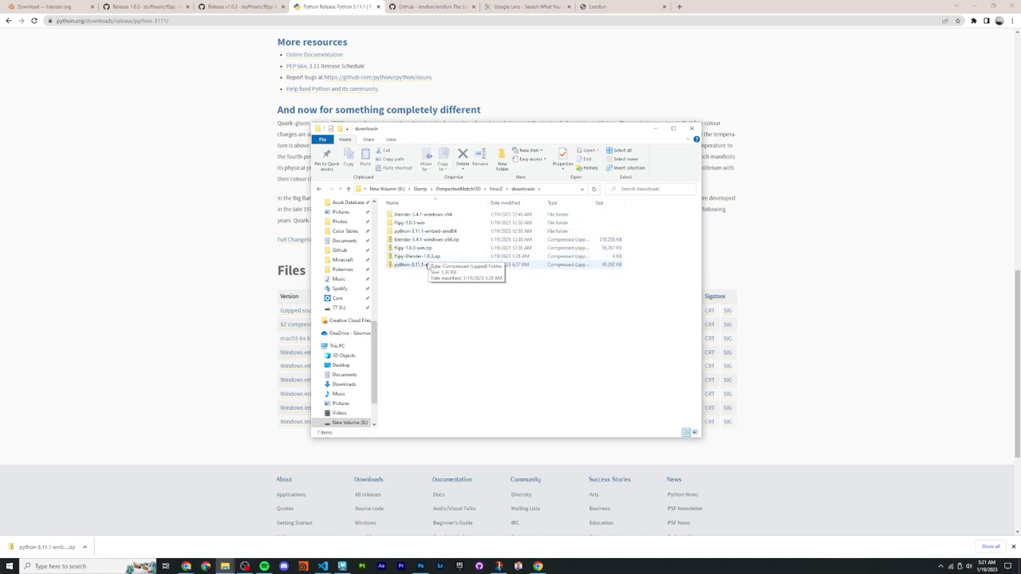
Step: Extract python-3.11.1-embed-amd64.zip within the downloads folder and check the files in the unpacked folder
{"action": "left_click", "coordinate": [431, 265]}
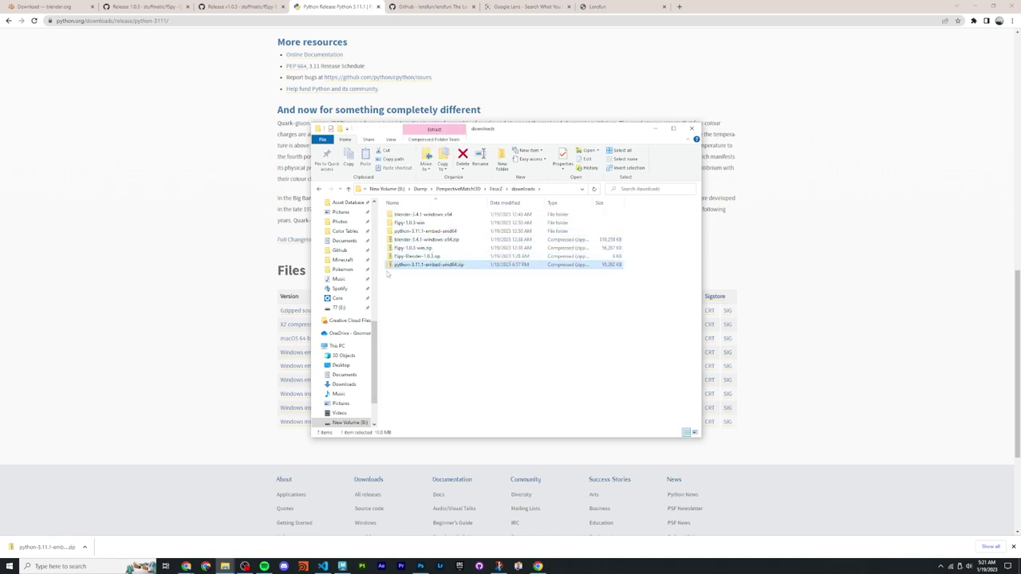
{"action": "right_click", "coordinate": [428, 265]}
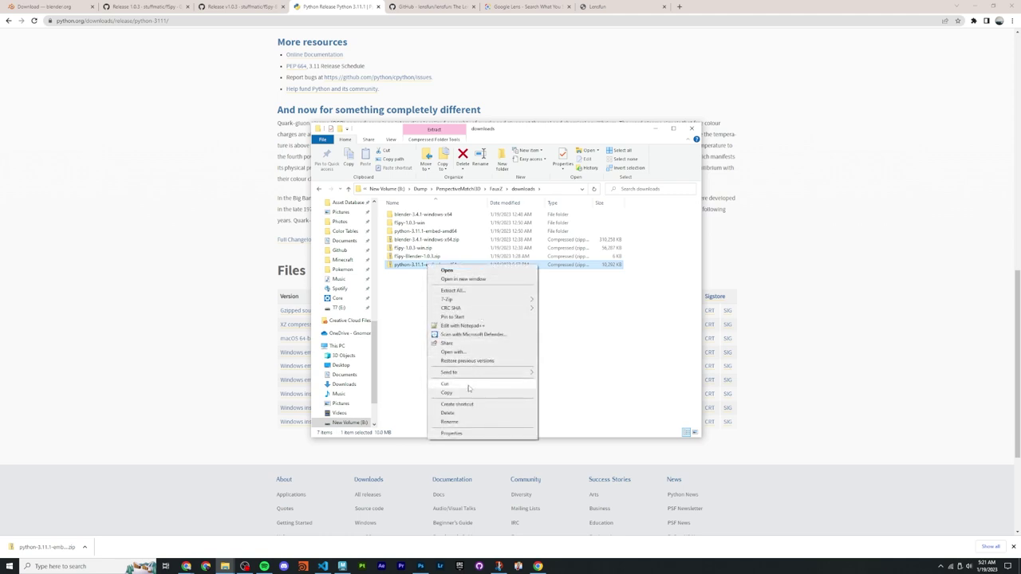
{"action": "left_click", "coordinate": [453, 290]}
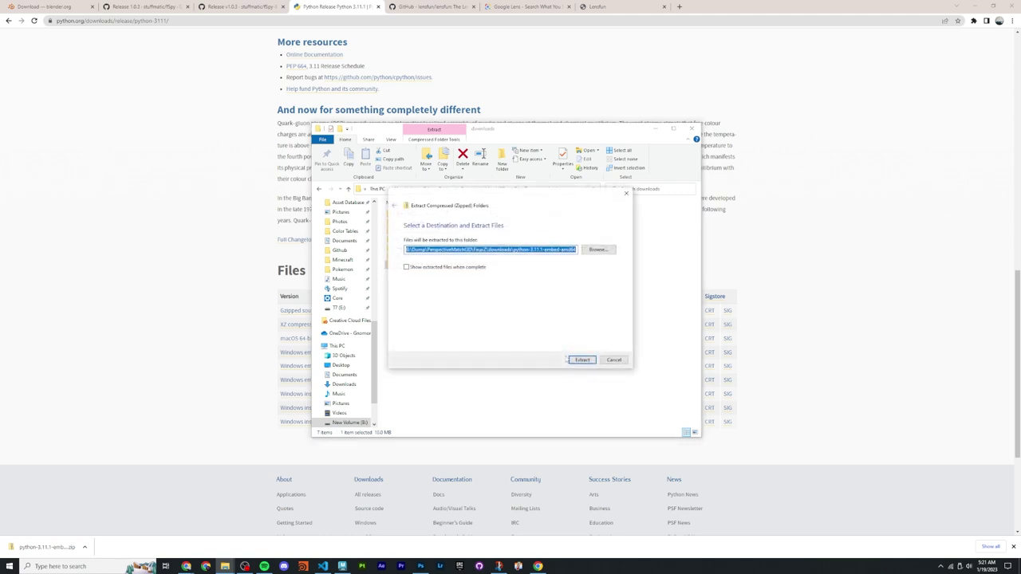
{"action": "left_click", "coordinate": [582, 360]}
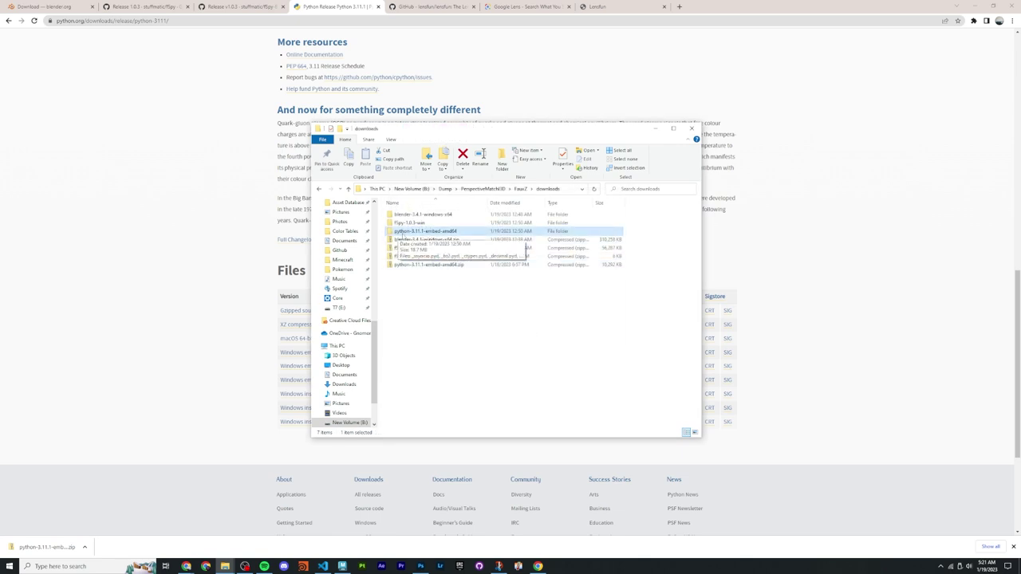
{"action": "double_click", "coordinate": [492, 231]}
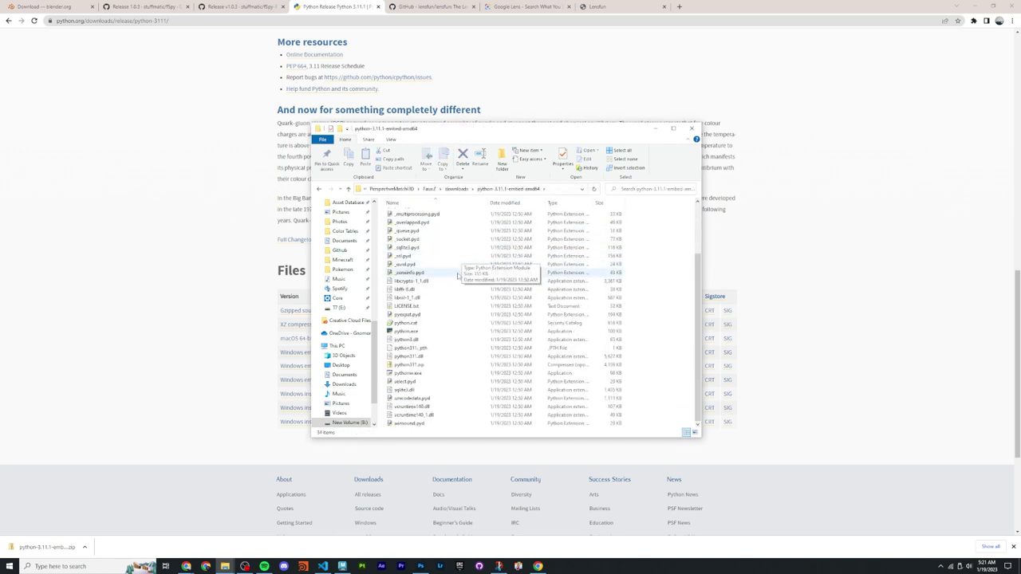
{"action": "key", "text": "alt+Left"}
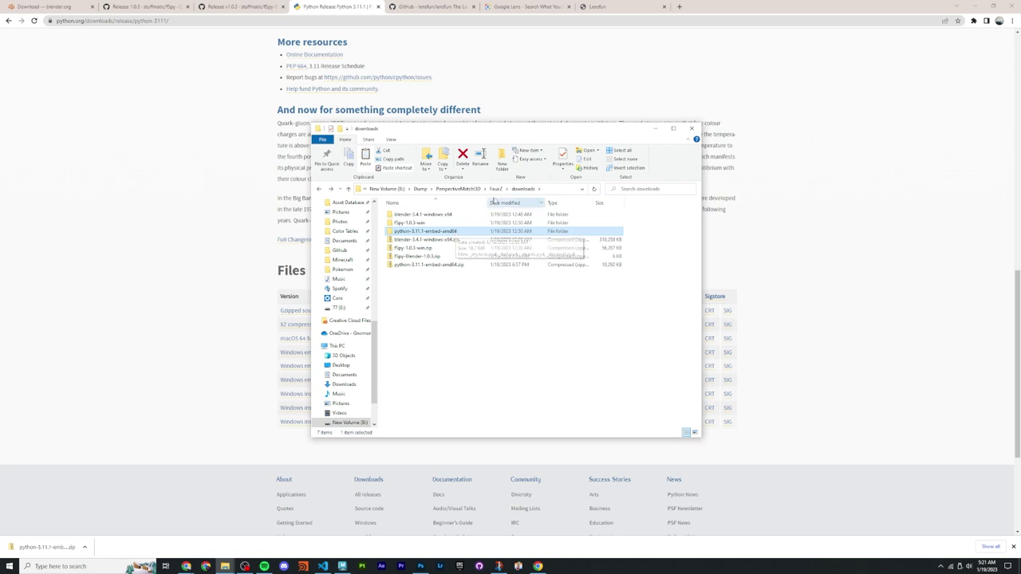
Step: Copy the python-3.11.1-embed-amd64 folder from downloads into the parent FauxZ folder
{"action": "left_click", "coordinate": [495, 188]}
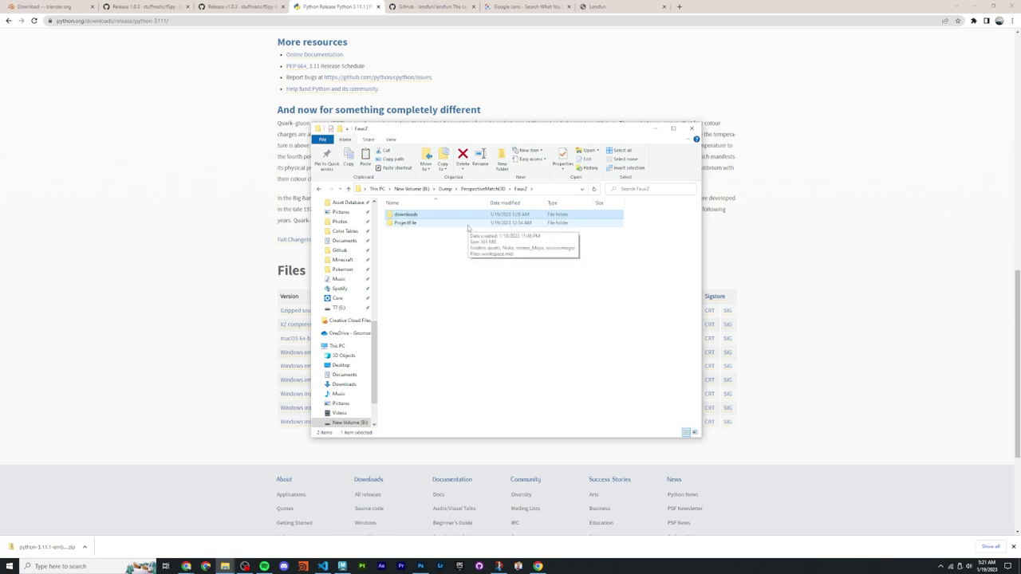
{"action": "left_click", "coordinate": [469, 252]}
{"action": "left_click", "coordinate": [422, 216]}
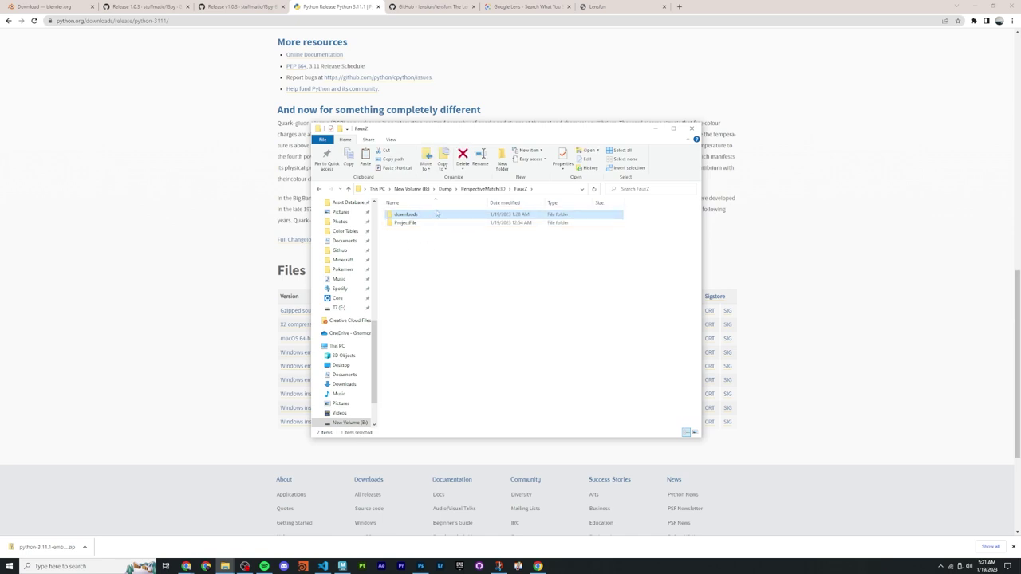
{"action": "left_click", "coordinate": [449, 280]}
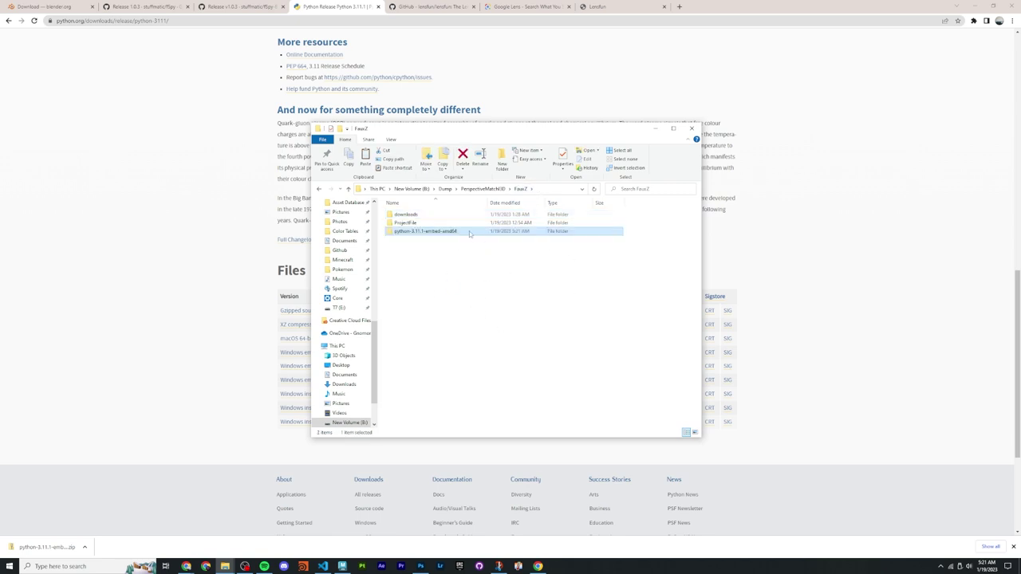
Step: Look through the files in FauxZ's python-3.11.1-embed-amd64 folder and return to FauxZ
{"action": "double_click", "coordinate": [470, 232]}
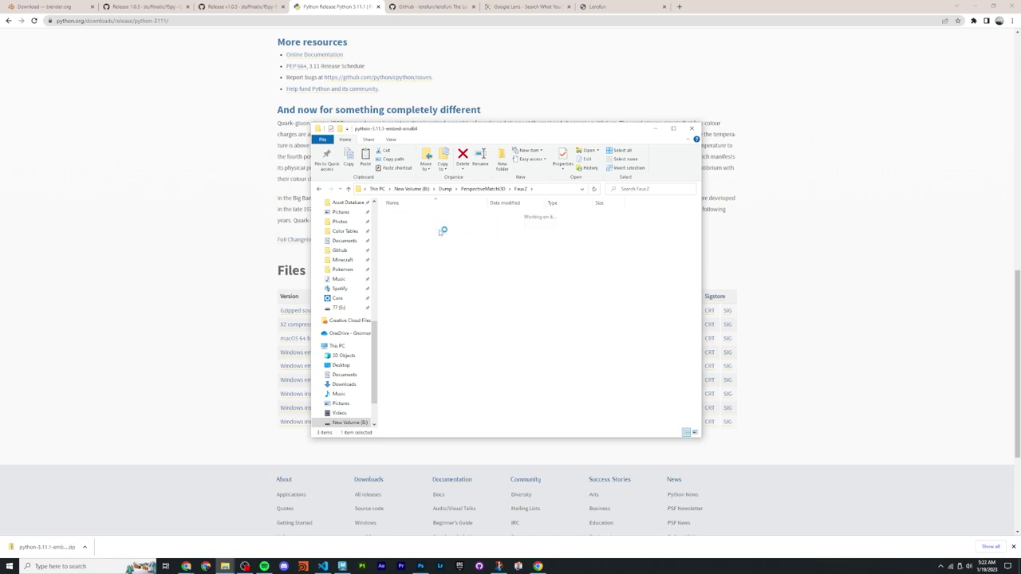
{"action": "scroll", "coordinate": [438, 345], "scroll_direction": "down", "scroll_amount": 3}
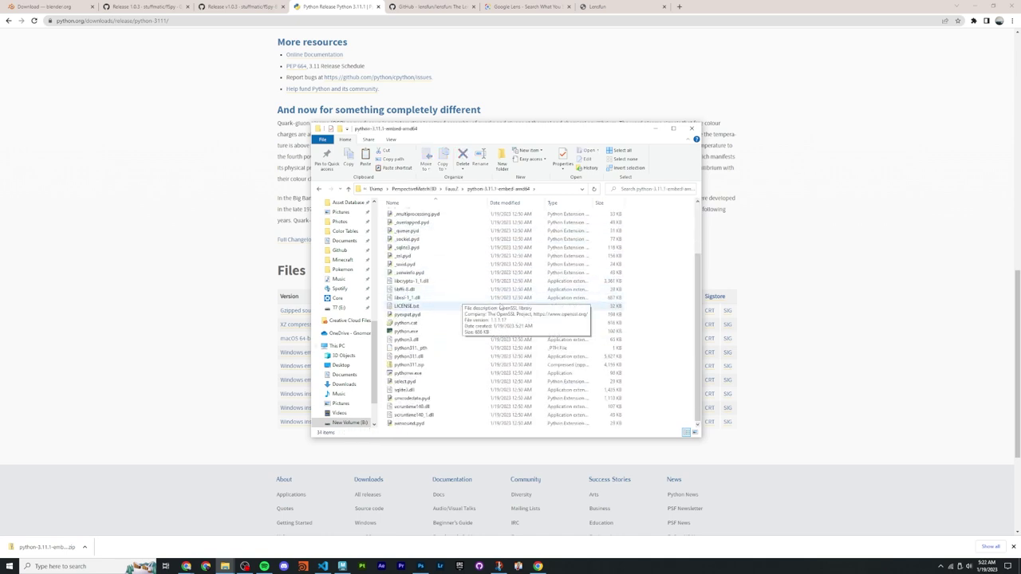
{"action": "key", "text": "alt+Left"}
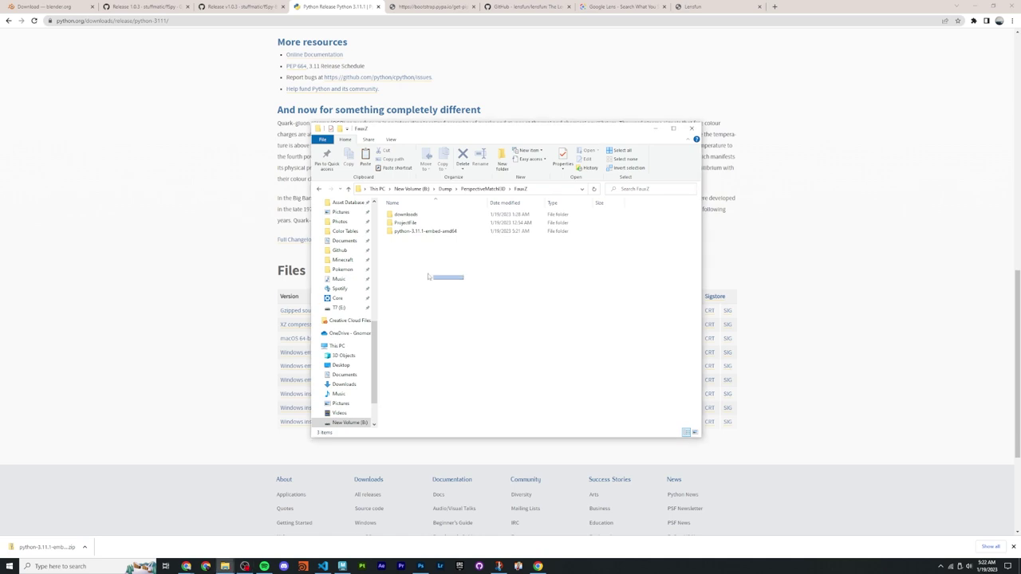
{"action": "left_click_drag", "start_coordinate": [464, 280], "coordinate": [412, 236]}
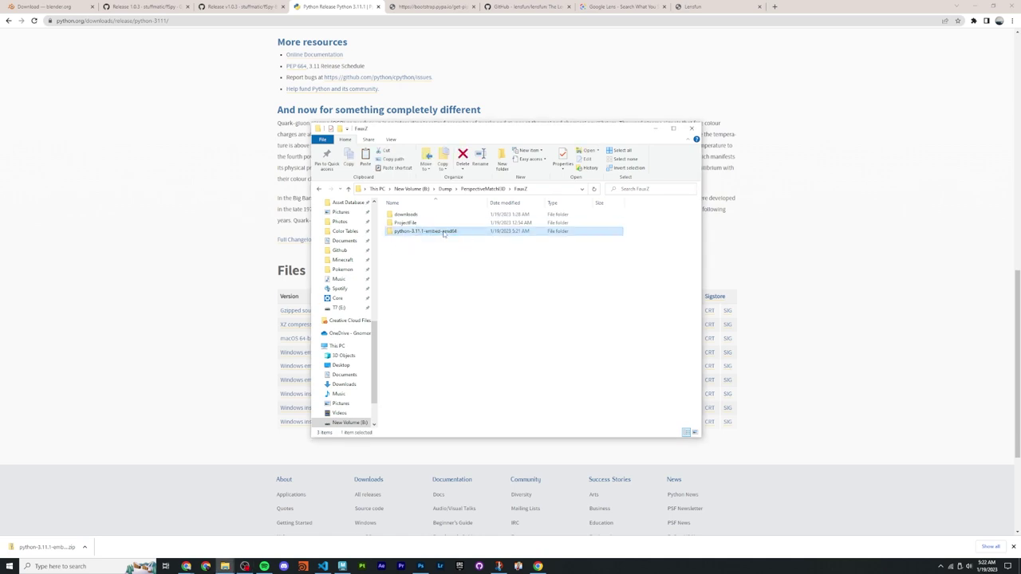
{"action": "double_click", "coordinate": [444, 233]}
{"action": "scroll", "coordinate": [435, 321], "scroll_direction": "down", "scroll_amount": 3}
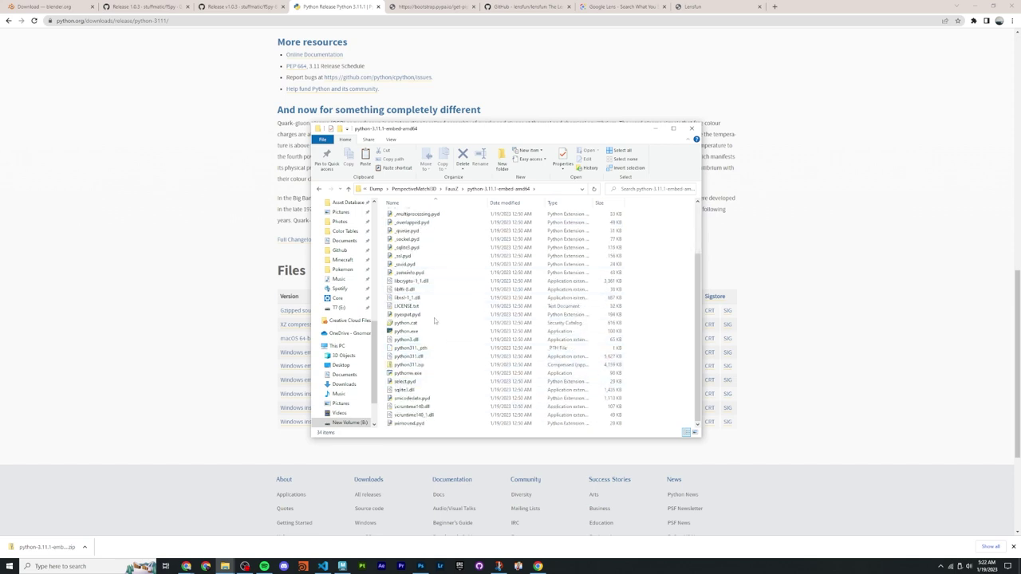
{"action": "key", "text": "alt+Up"}
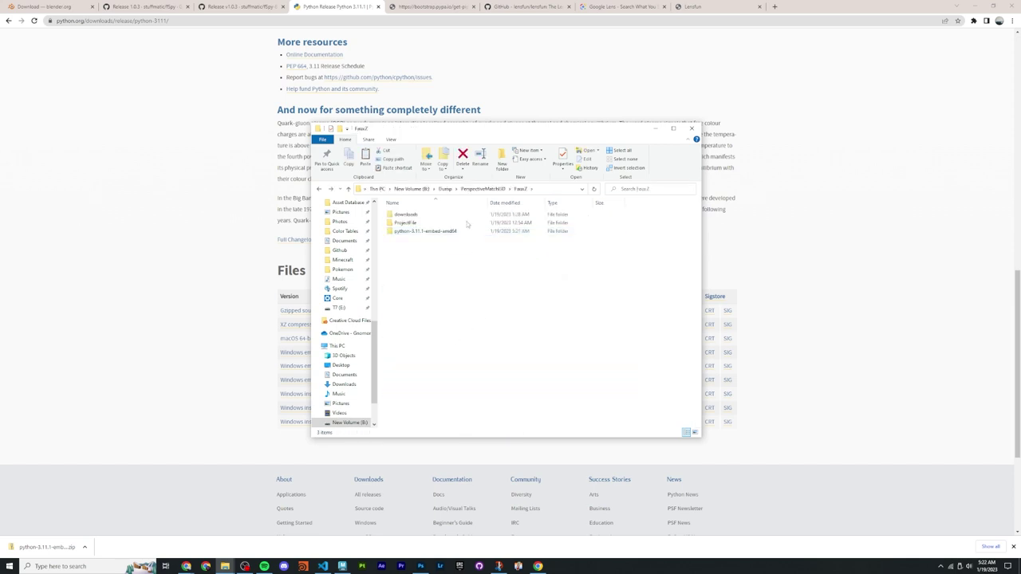
Step: Save the get-pip.py script from bootstrap.pypa.io into FauxZ's python-3.11.1-embed-amd64 folder
{"action": "left_click", "coordinate": [454, 7]}
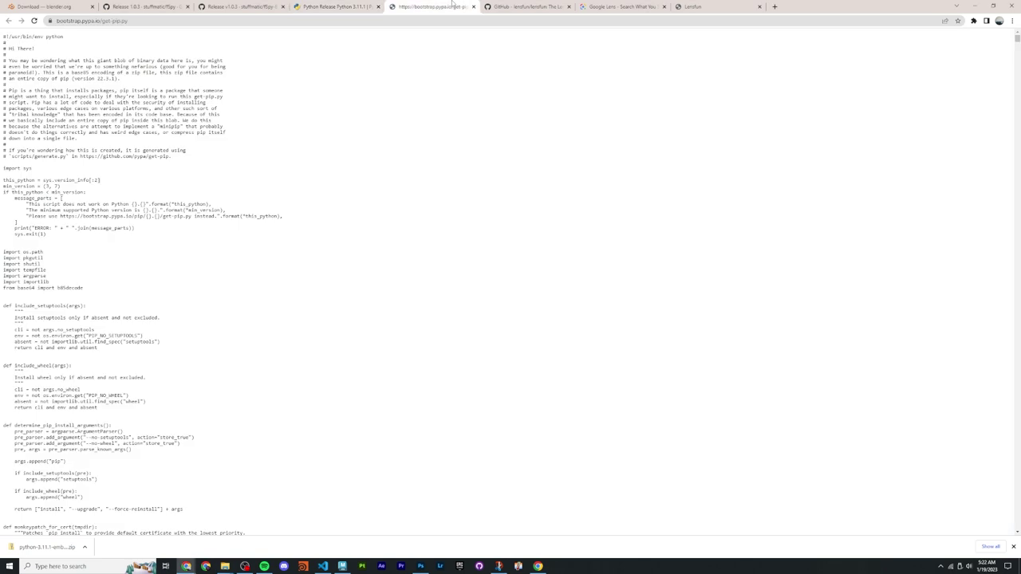
{"action": "right_click", "coordinate": [322, 131]}
{"action": "left_click", "coordinate": [361, 177]}
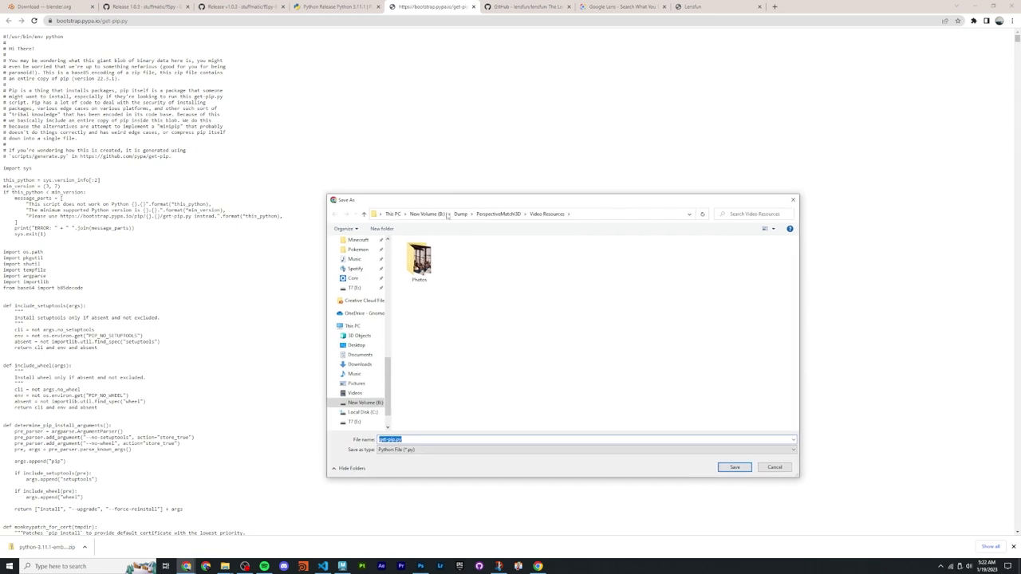
{"action": "scroll", "coordinate": [388, 251], "scroll_direction": "up", "scroll_amount": 5}
{"action": "left_click", "coordinate": [353, 240]}
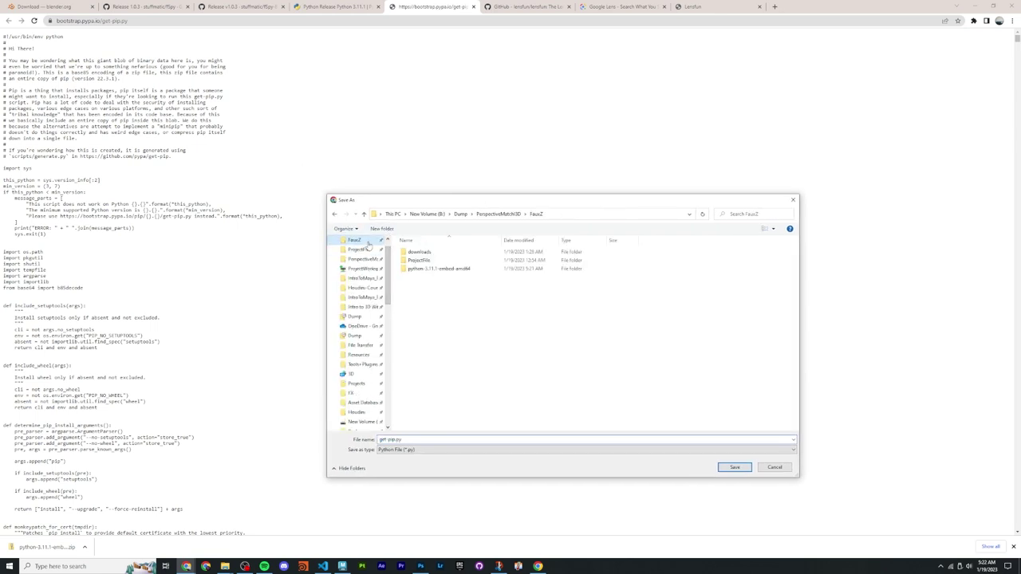
{"action": "left_click", "coordinate": [435, 271]}
{"action": "double_click", "coordinate": [417, 272]}
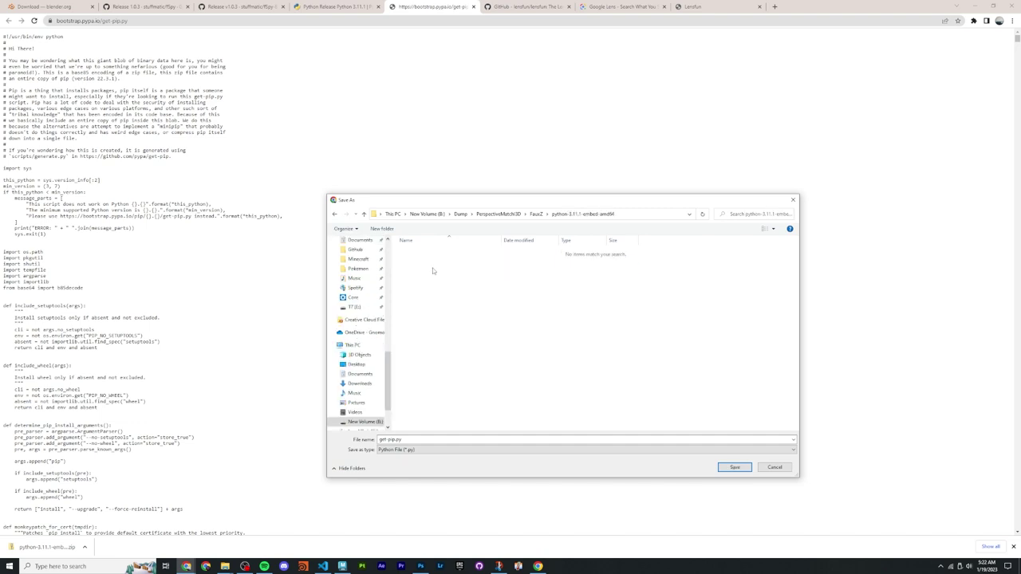
{"action": "left_click_drag", "start_coordinate": [404, 440], "coordinate": [367, 440]}
{"action": "left_click", "coordinate": [734, 467]}
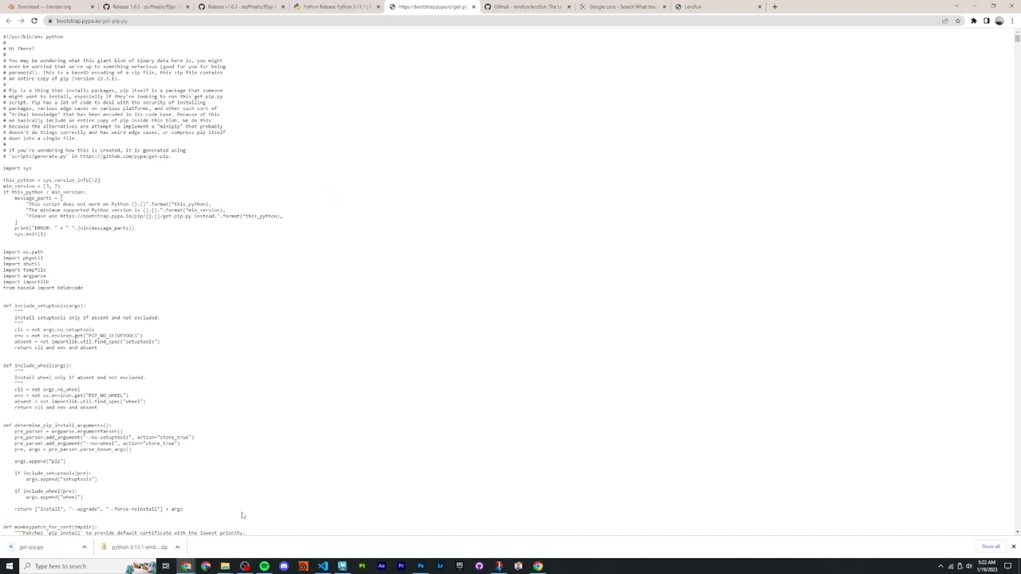
Step: Switch to File Explorer and locate get-pip.py in FauxZ's python-3.11.1-embed-amd64 folder
{"action": "mouse_move", "coordinate": [225, 565]}
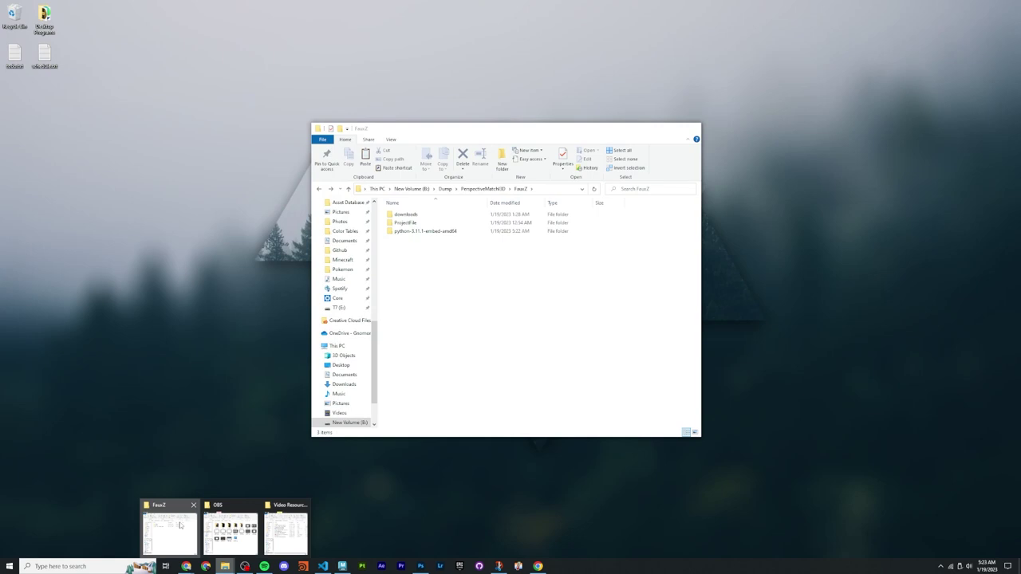
{"action": "left_click", "coordinate": [181, 526]}
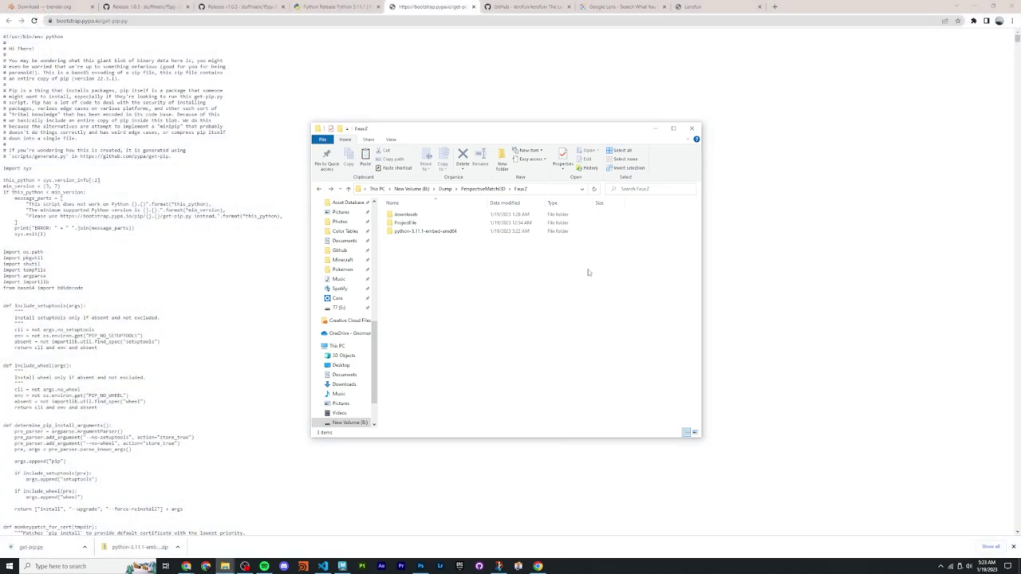
{"action": "double_click", "coordinate": [428, 232]}
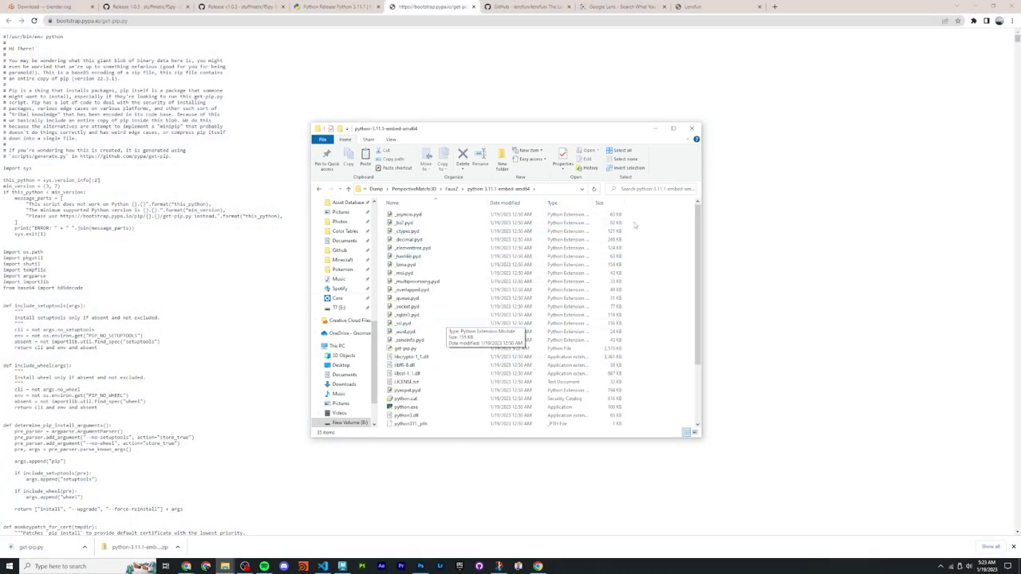
{"action": "scroll", "coordinate": [455, 335], "scroll_direction": "down", "scroll_amount": 3}
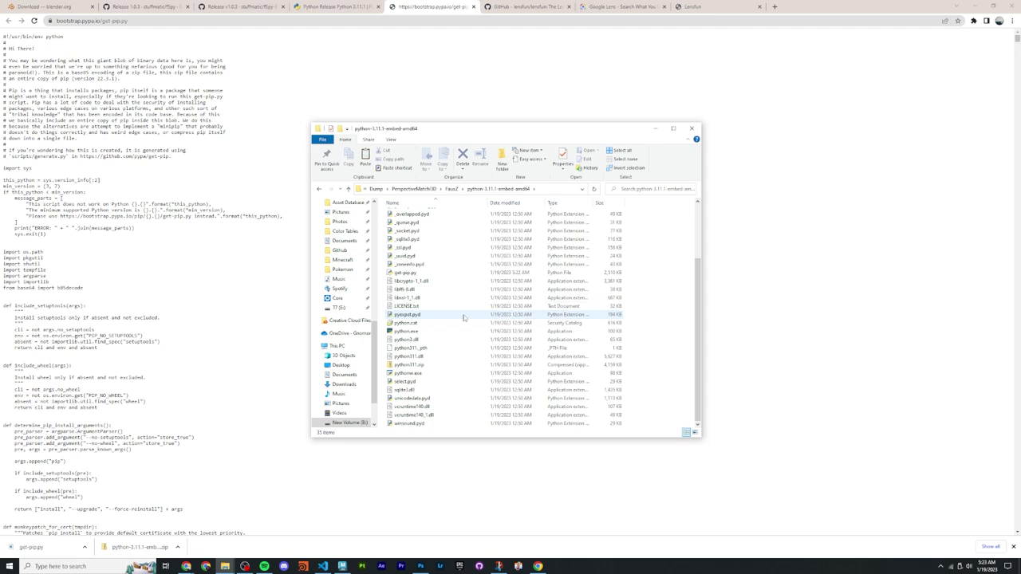
{"action": "left_click", "coordinate": [443, 273]}
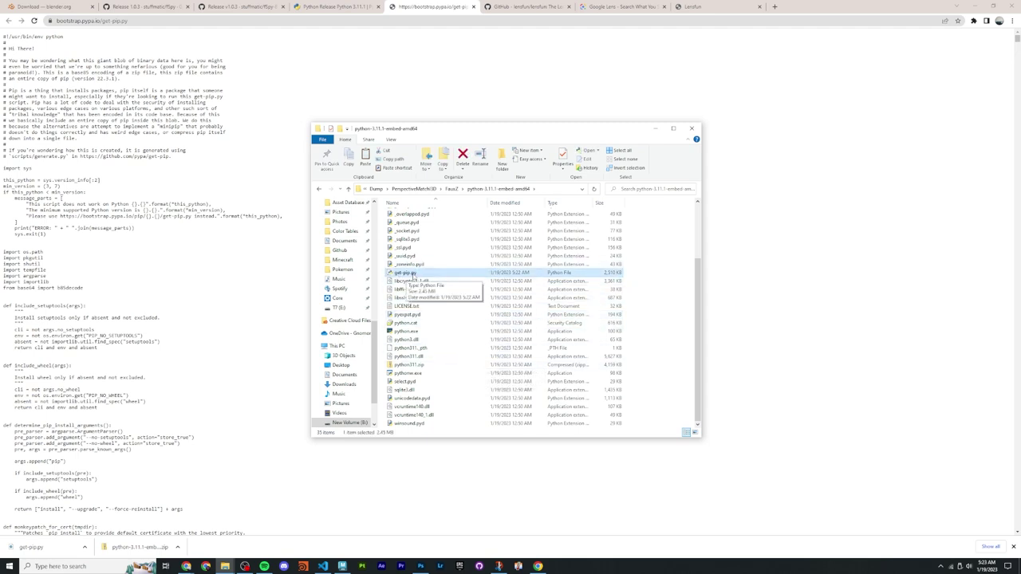
Step: Open a command prompt in the python-3.11.1-embed-amd64 folder and place it beside the File Explorer window
{"action": "left_click", "coordinate": [552, 189]}
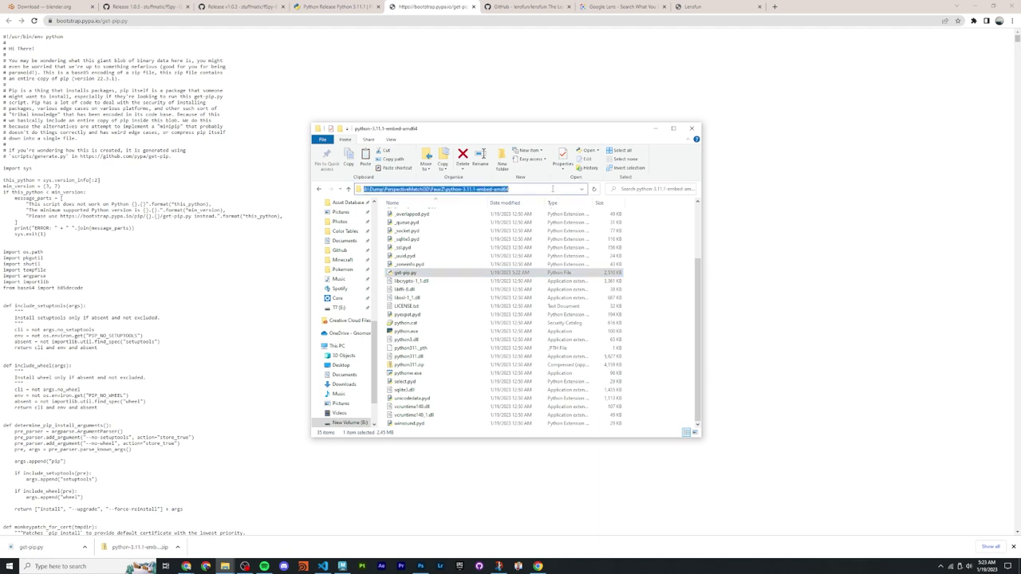
{"action": "type", "text": "cmd"}
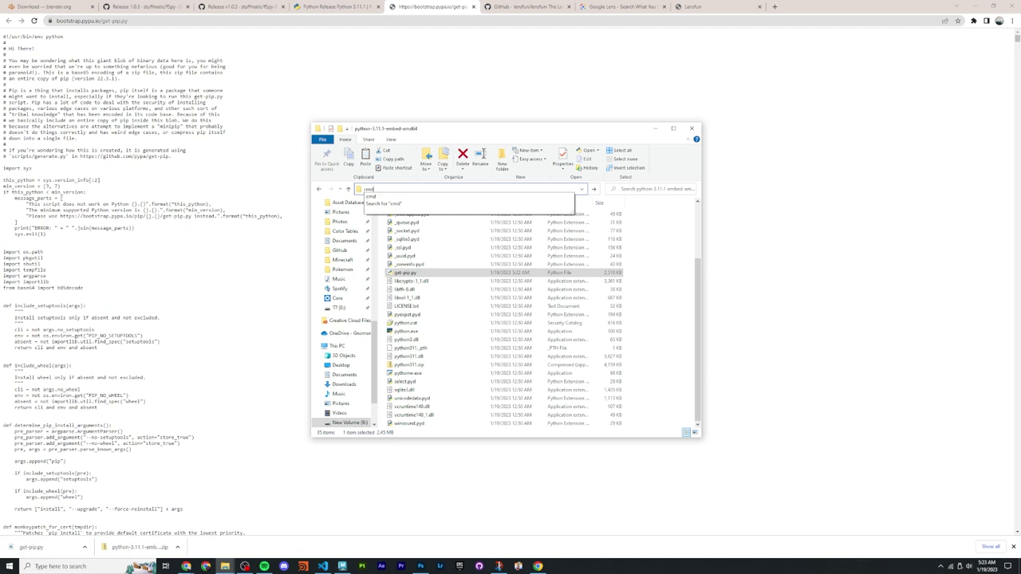
{"action": "key", "text": "Return"}
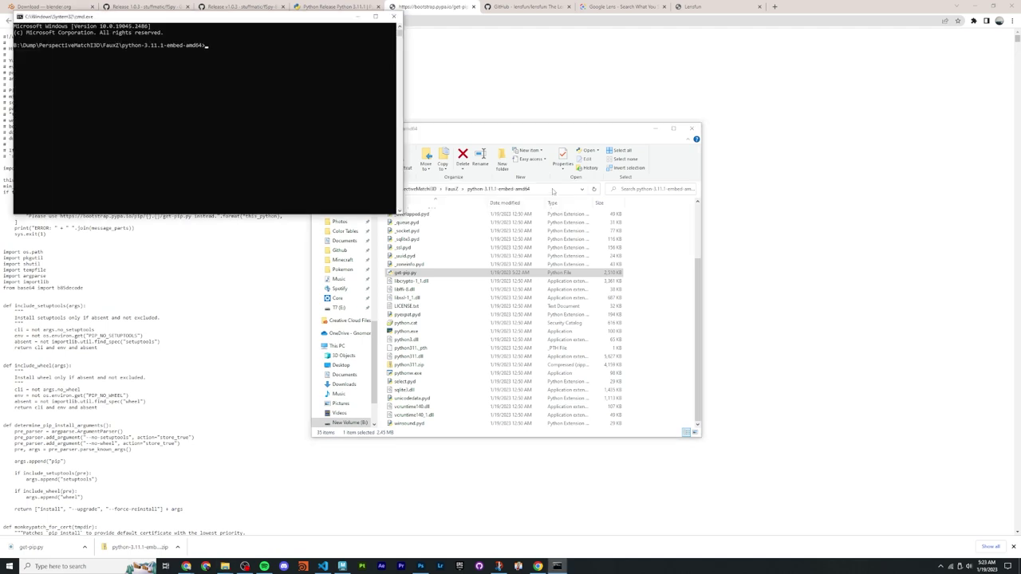
{"action": "left_click_drag", "start_coordinate": [250, 18], "coordinate": [817, 160]}
{"action": "left_click_drag", "start_coordinate": [568, 127], "coordinate": [375, 133]}
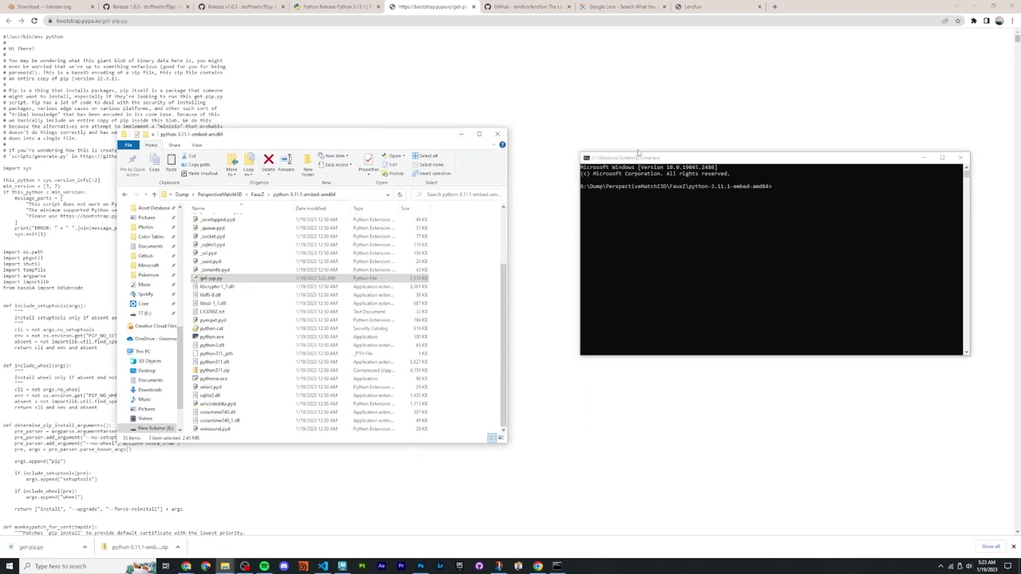
{"action": "left_click", "coordinate": [643, 158]}
{"action": "left_click_drag", "start_coordinate": [648, 158], "coordinate": [625, 155]}
Step: Install pip by running python.exe ./get-pip.py in the command prompt
{"action": "type", "text": "python.exe"}
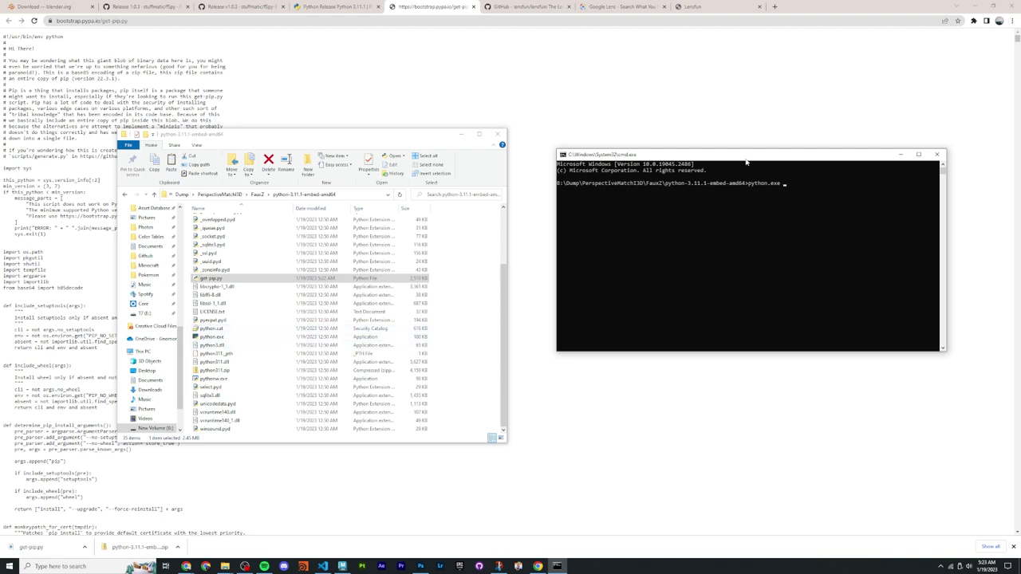
{"action": "left_click_drag", "start_coordinate": [746, 161], "coordinate": [736, 167]}
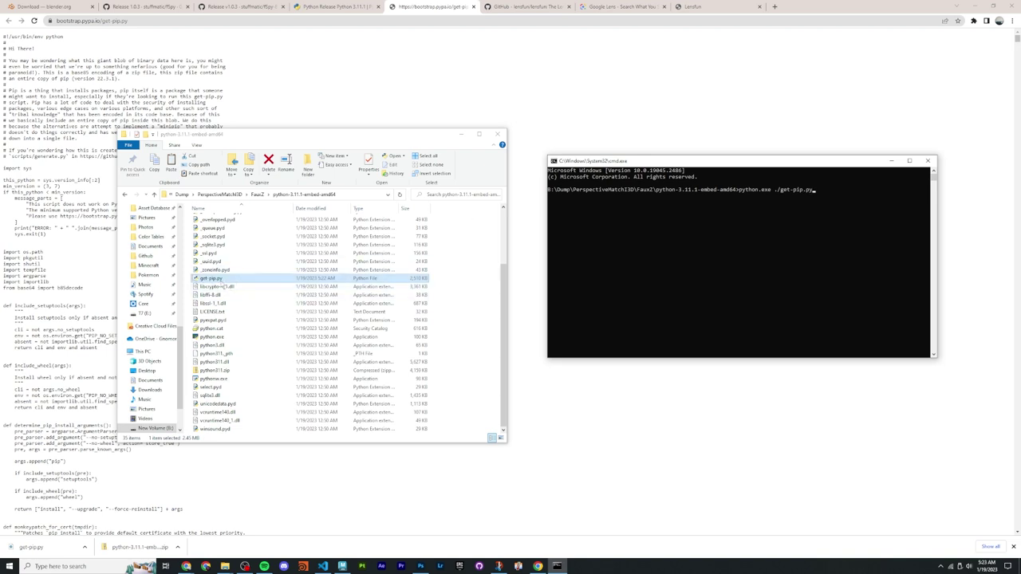
{"action": "left_click", "coordinate": [692, 241]}
{"action": "key", "text": "Return"}
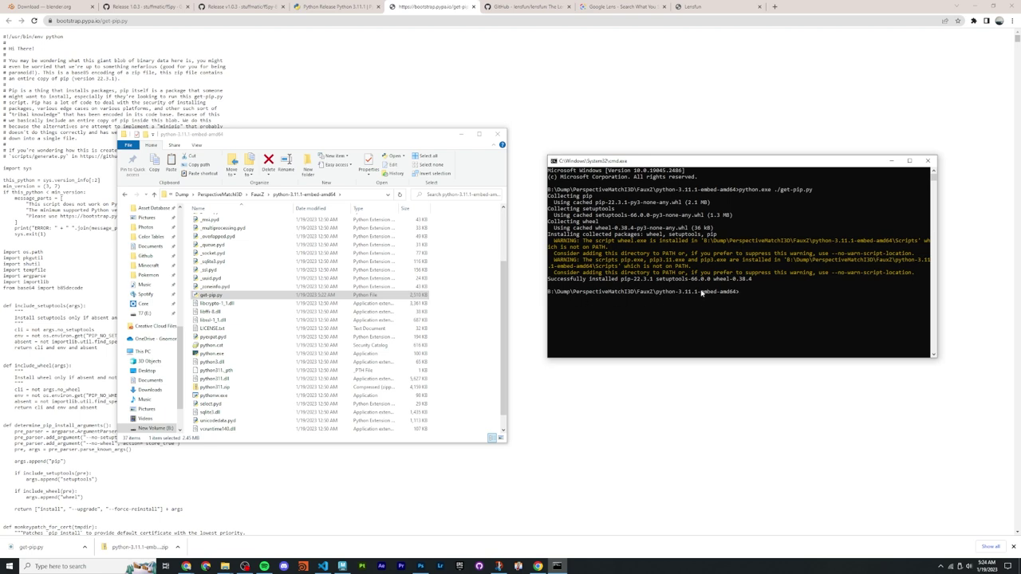
Step: Check the pip executables in the new Scripts folder and return to the Python folder and command prompt
{"action": "scroll", "coordinate": [319, 263], "scroll_direction": "up", "scroll_amount": 3}
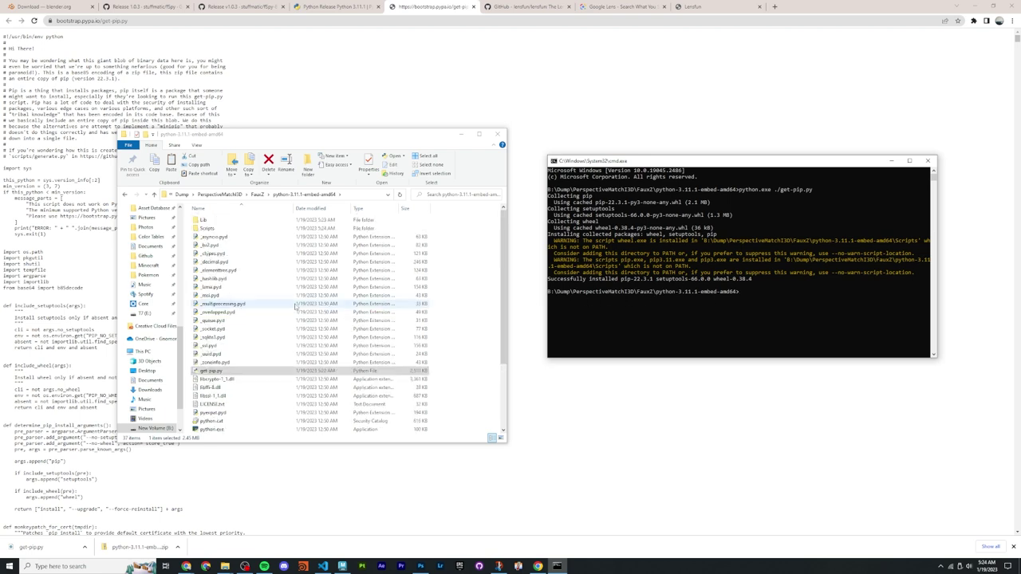
{"action": "double_click", "coordinate": [226, 227]}
{"action": "left_click_drag", "start_coordinate": [227, 271], "coordinate": [225, 247]}
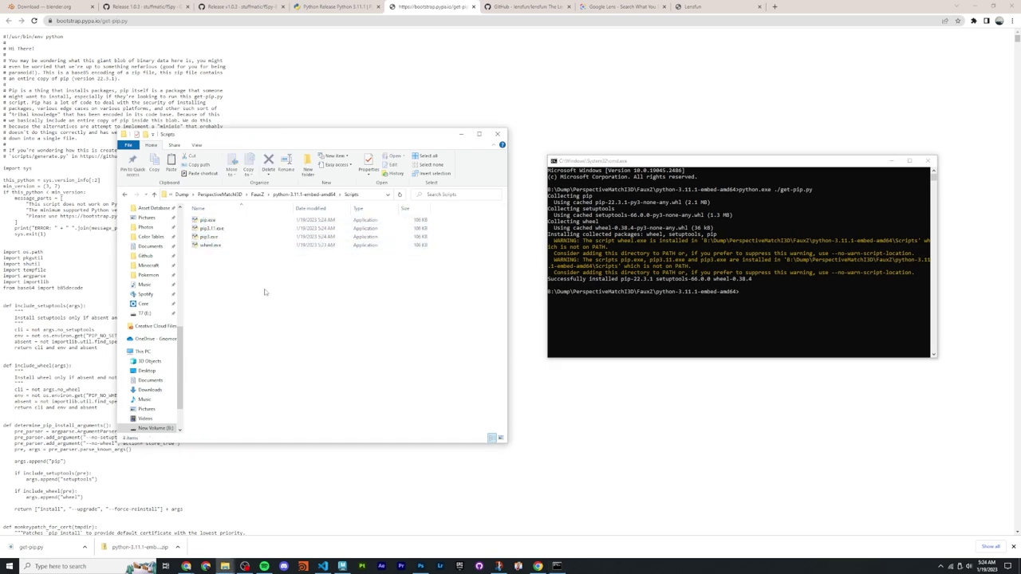
{"action": "key", "text": "alt+Left"}
{"action": "left_click_drag", "start_coordinate": [714, 168], "coordinate": [725, 181]}
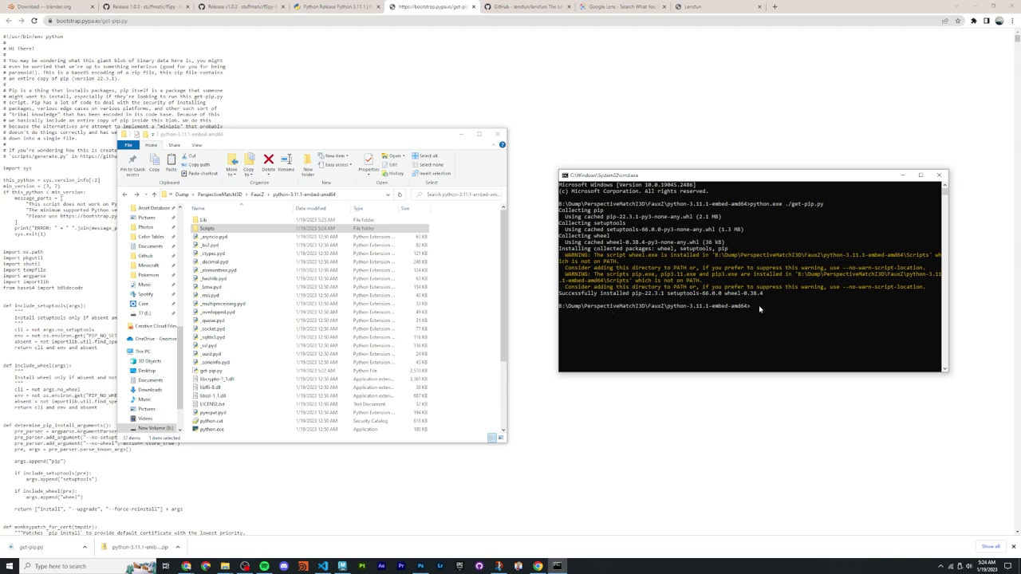
Step: Try to install numpy with python.exe -m install numpy and python.exe -m pip install numpy, and close the command prompt
{"action": "type", "text": "python.ex"}
{"action": "type", "text": "e -m install numpy"}
{"action": "key", "text": "Return"}
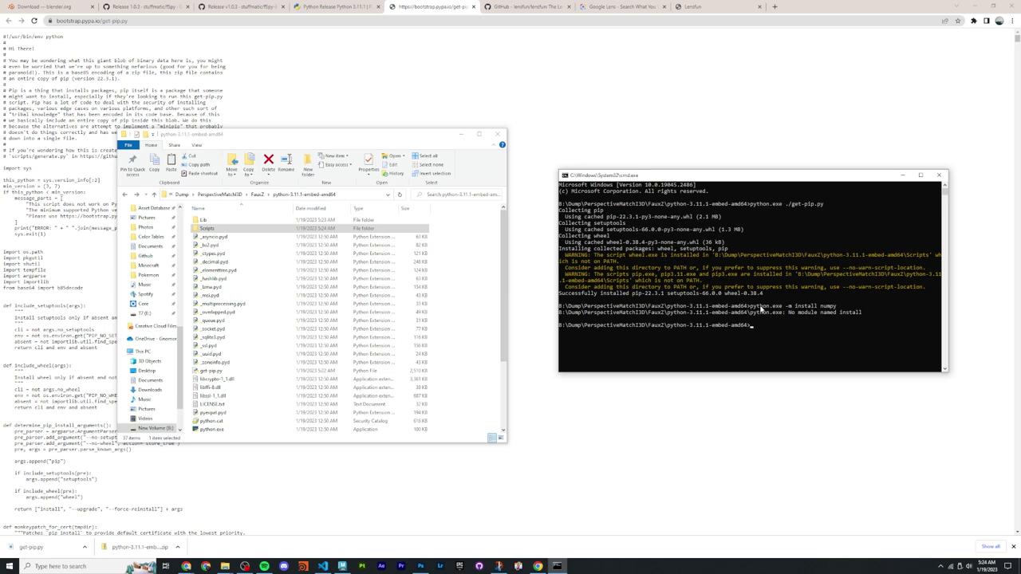
{"action": "type", "text": "python.exe -m pip install numpy"}
{"action": "key", "text": "Return"}
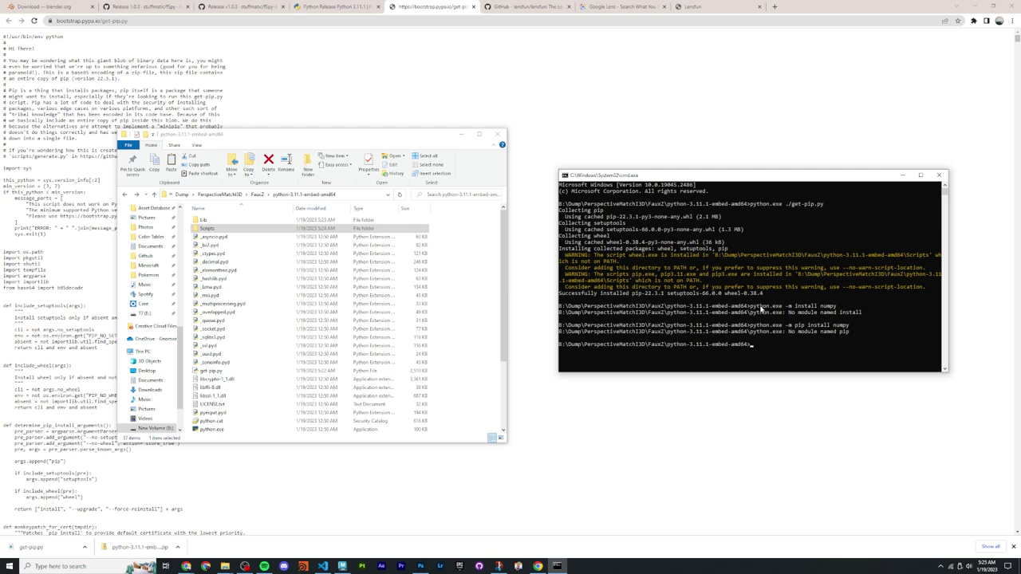
{"action": "key", "text": "alt+F4"}
Step: Go up to the FauxZ folder, look through the contents of python-3.11.1-embed-amd64 and return to FauxZ
{"action": "left_click", "coordinate": [154, 194]}
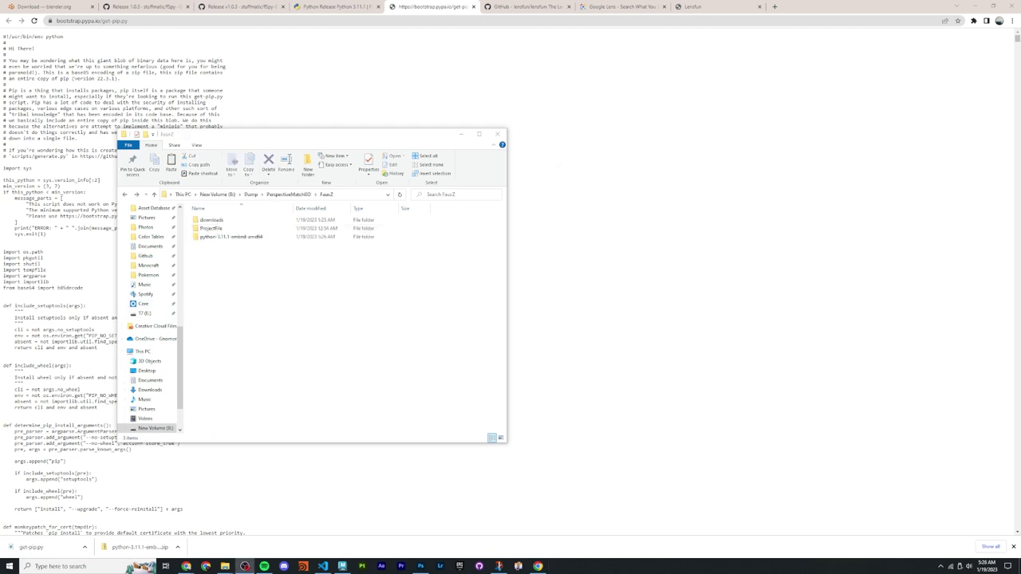
{"action": "left_click", "coordinate": [253, 238]}
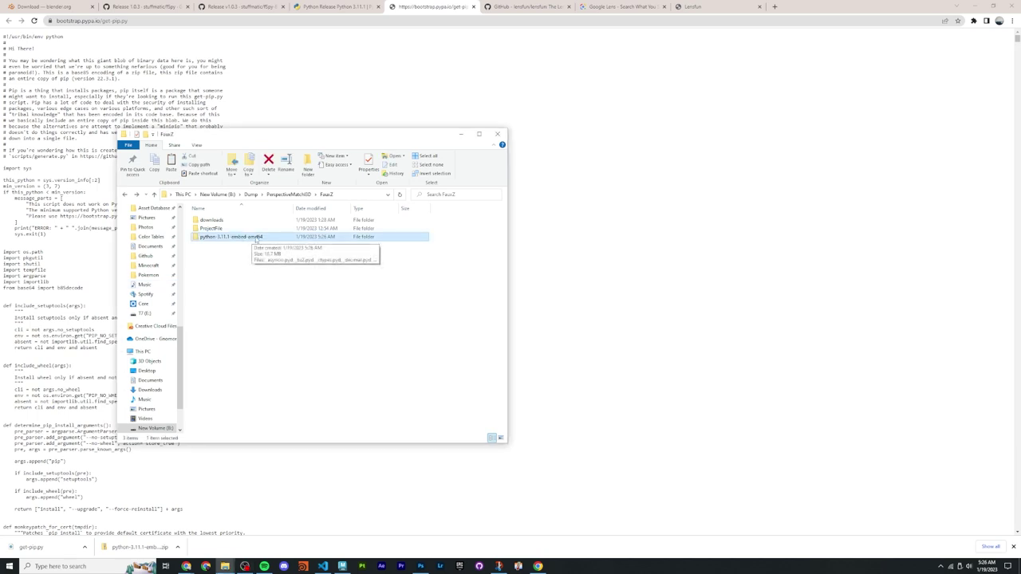
{"action": "double_click", "coordinate": [255, 238]}
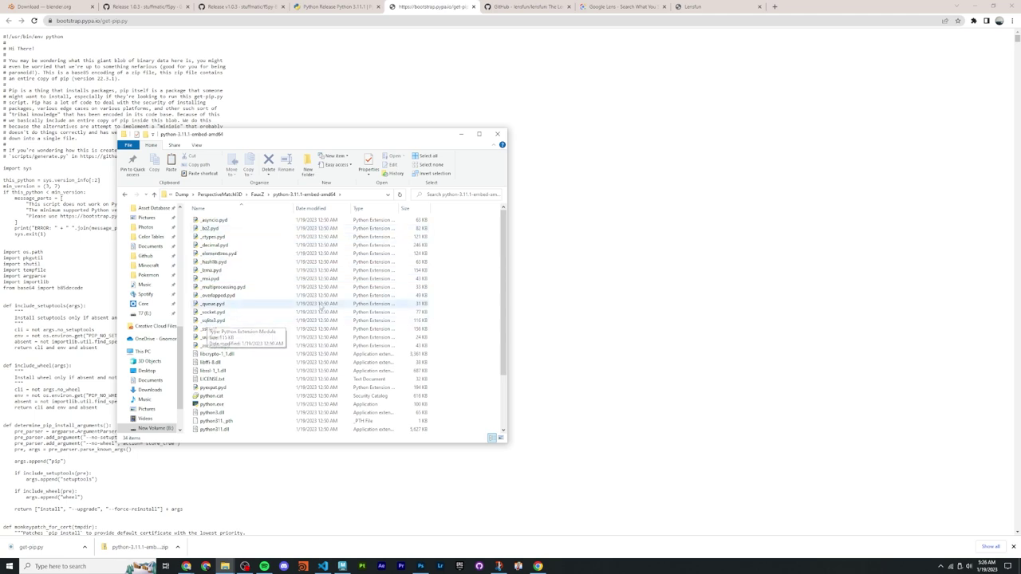
{"action": "key", "text": "alt+Up"}
Step: Save the get-pip.py page from the browser into FauxZ's python-3.11.1-embed-amd64 folder as a Python file
{"action": "left_click", "coordinate": [345, 99]}
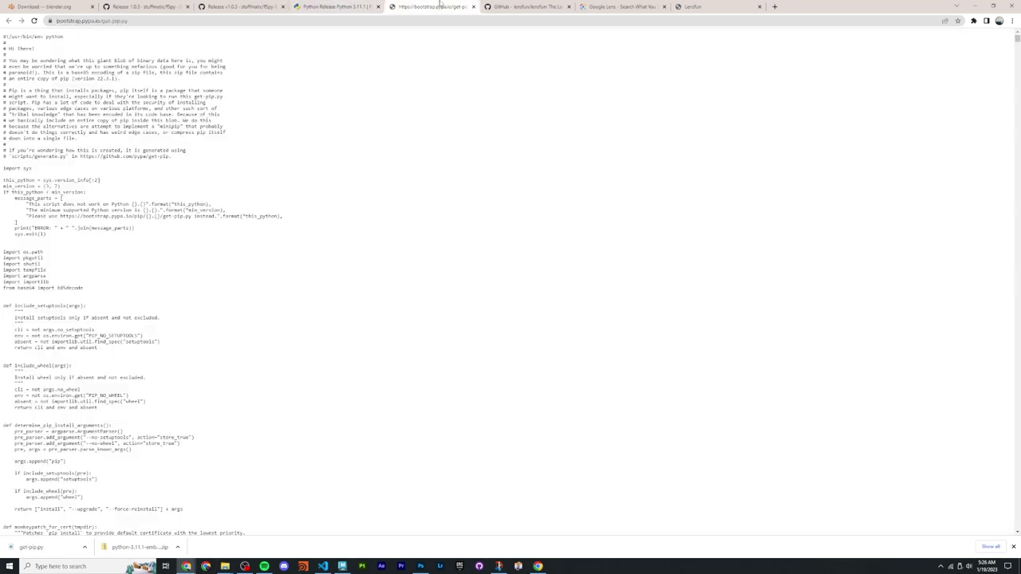
{"action": "right_click", "coordinate": [411, 160]}
{"action": "left_click", "coordinate": [440, 202]}
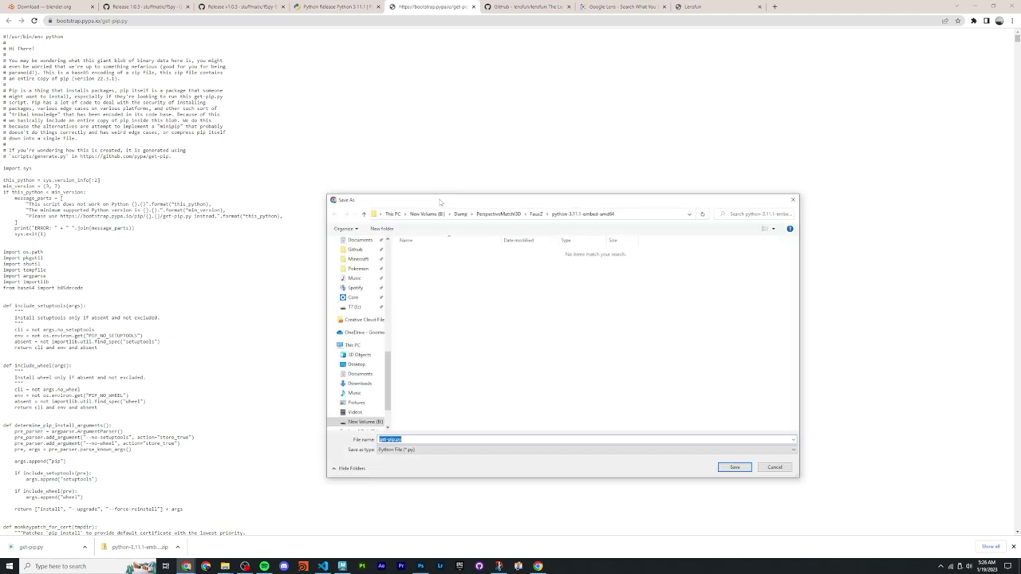
{"action": "left_click", "coordinate": [386, 439]}
{"action": "left_click_drag", "start_coordinate": [394, 363], "coordinate": [397, 257]}
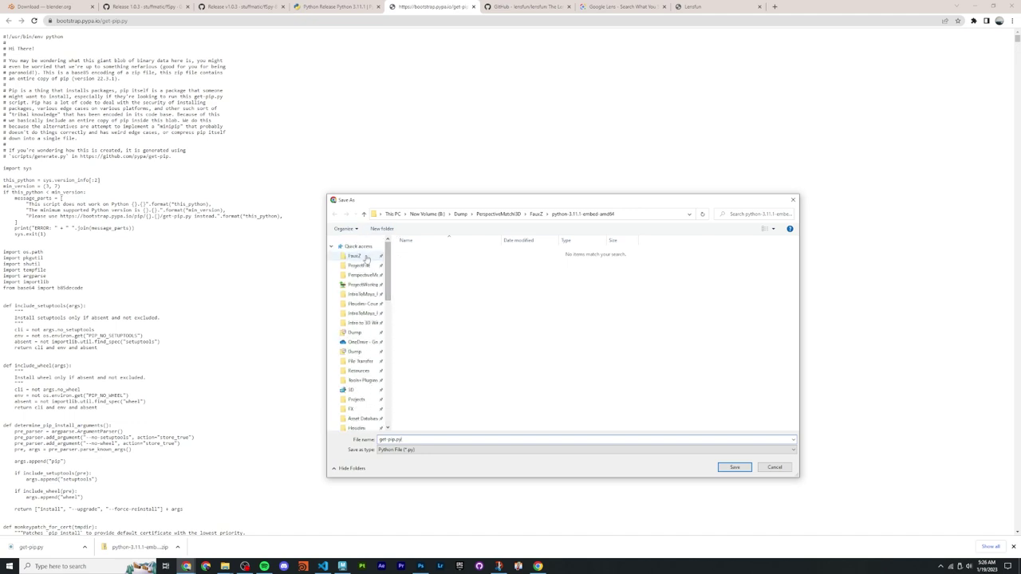
{"action": "left_click", "coordinate": [354, 255]}
{"action": "double_click", "coordinate": [469, 269]}
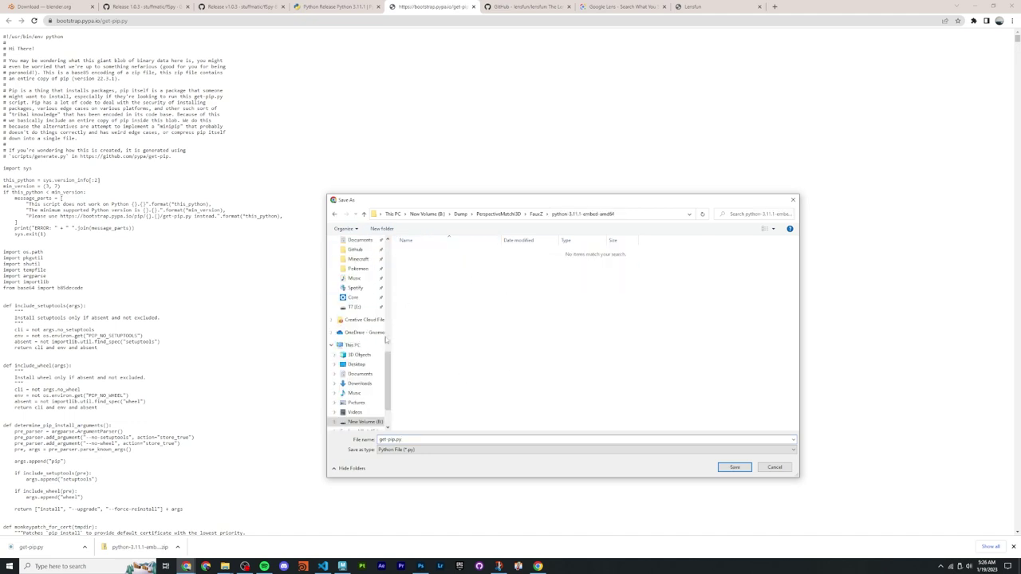
{"action": "left_click", "coordinate": [735, 467]}
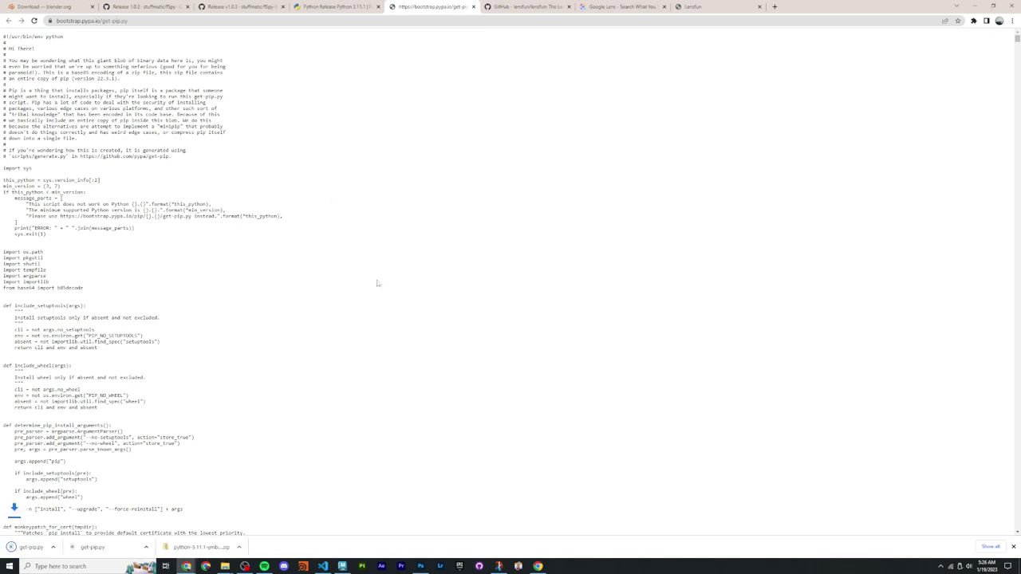
Step: Switch to File Explorer, open the python-3.11.1-embed-amd64 folder and find the saved get-pip.py
{"action": "mouse_move", "coordinate": [225, 567]}
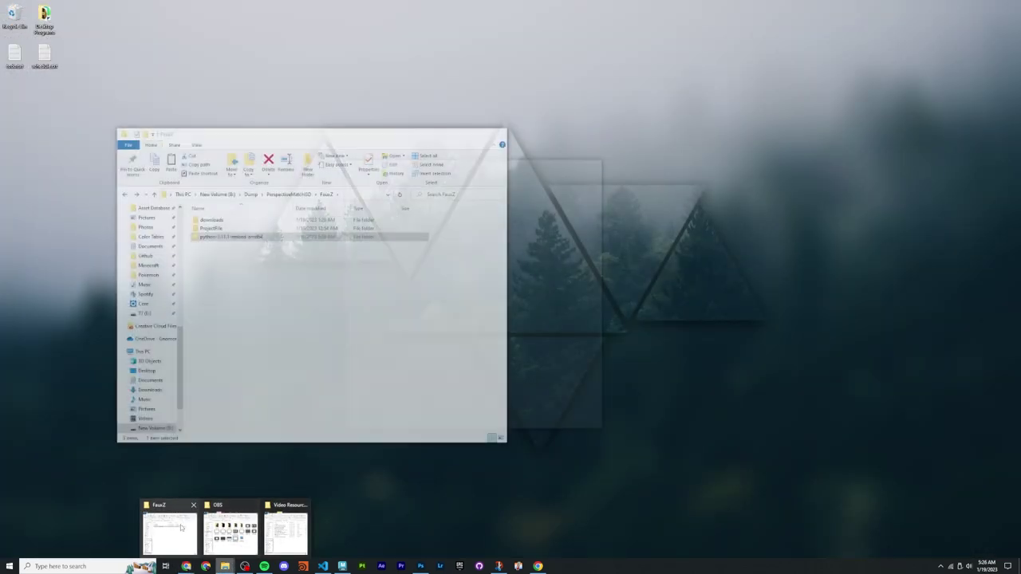
{"action": "left_click", "coordinate": [169, 528]}
{"action": "double_click", "coordinate": [262, 237]}
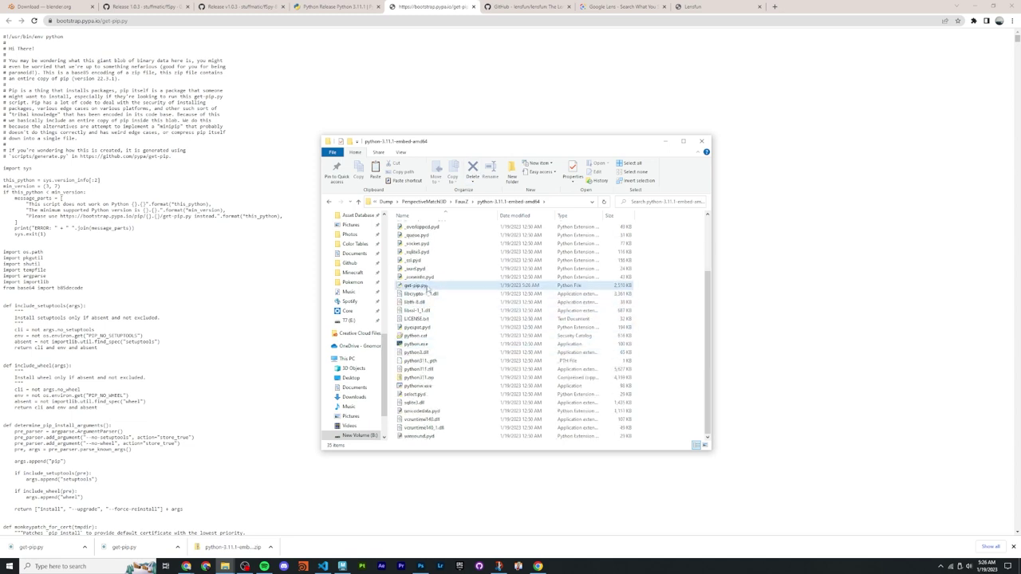
{"action": "scroll", "coordinate": [431, 299], "scroll_direction": "down", "scroll_amount": 1}
{"action": "left_click", "coordinate": [408, 334]}
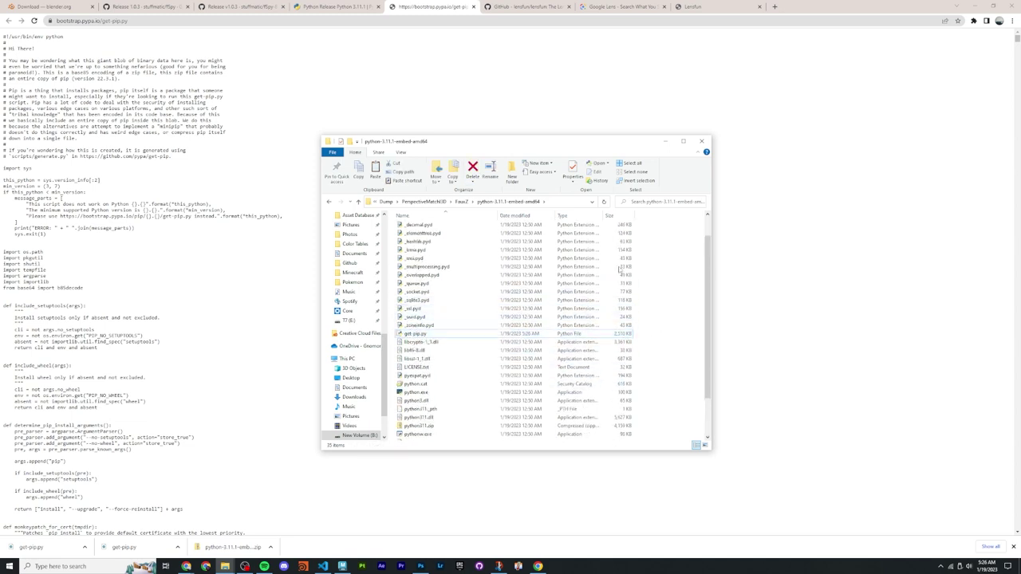
Step: Open a command prompt in the python-3.11.1-embed-amd64 folder and move it away from the file list
{"action": "left_click", "coordinate": [562, 205]}
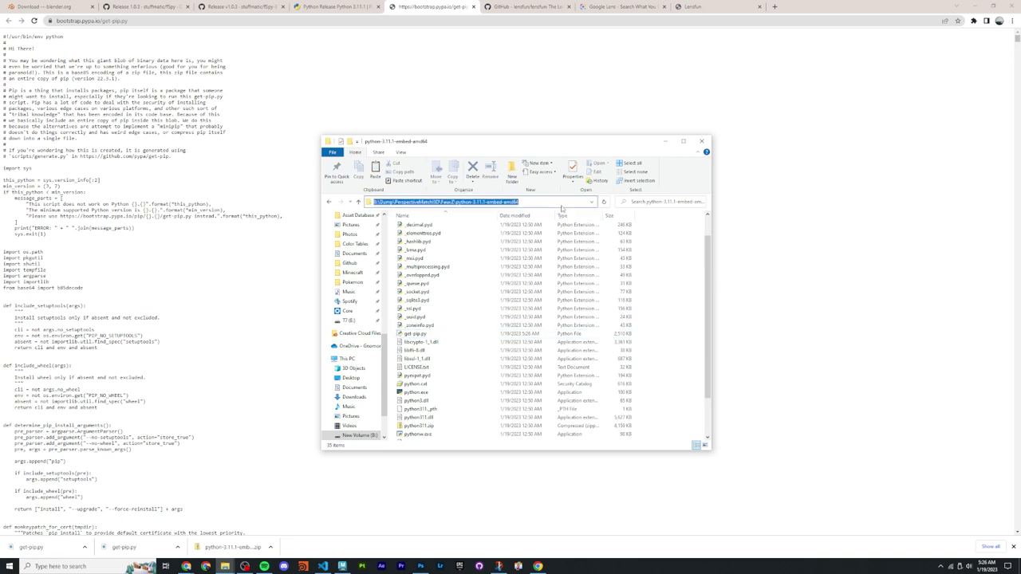
{"action": "type", "text": "cmd"}
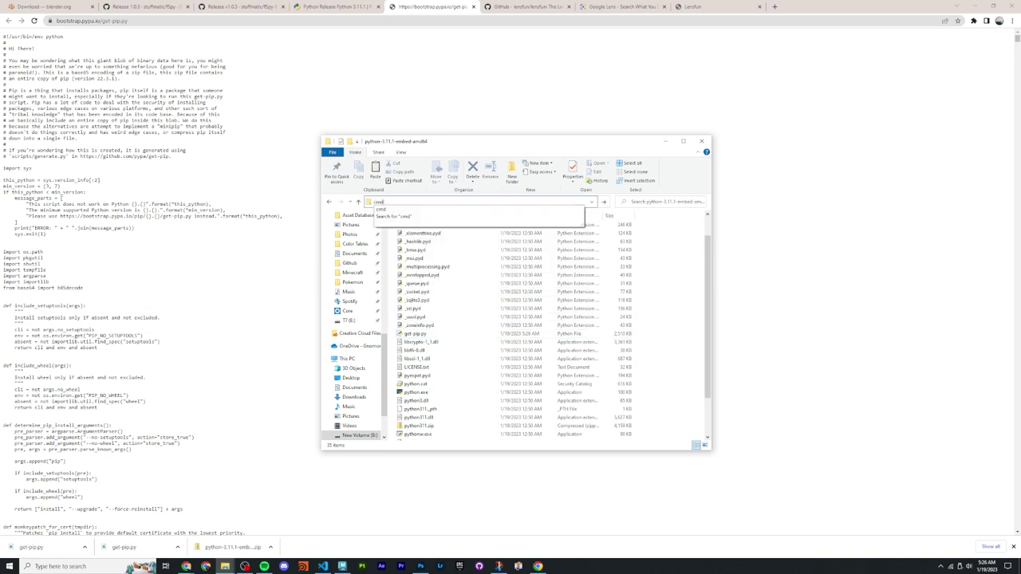
{"action": "key", "text": "Return"}
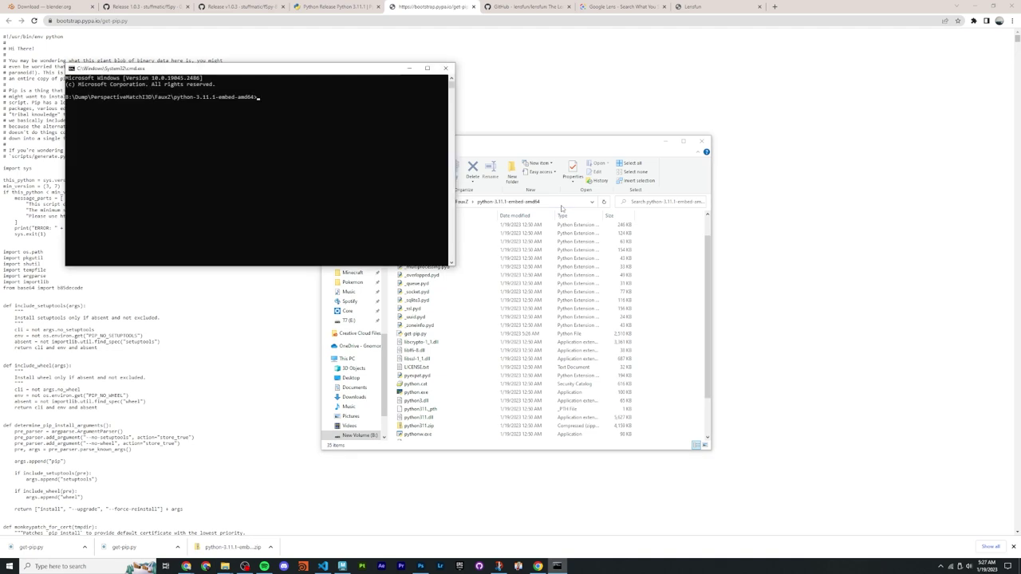
{"action": "left_click_drag", "start_coordinate": [307, 70], "coordinate": [741, 269]}
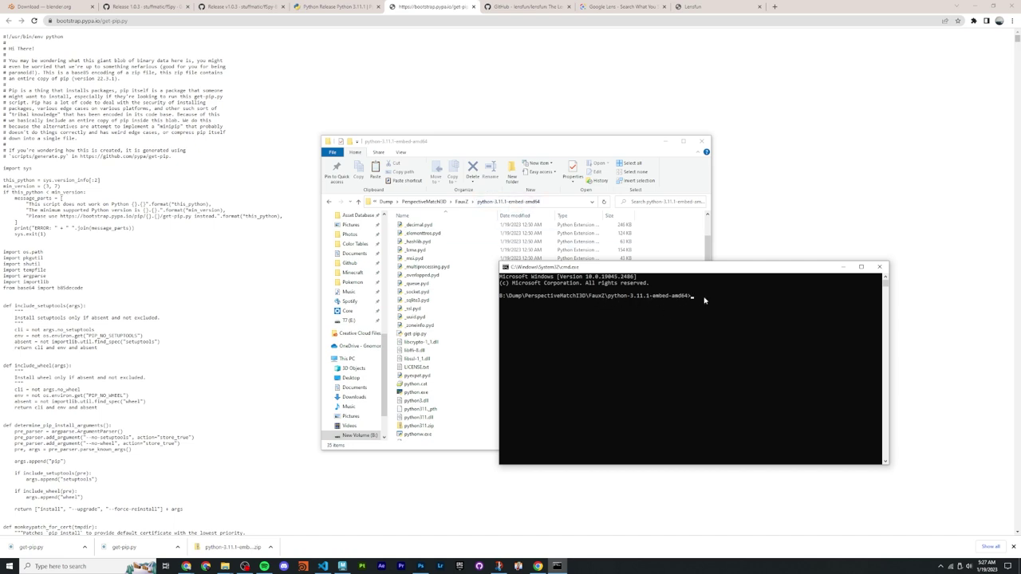
Step: Install pip into the embedded Python by running python.exe ./get-pip.py
{"action": "type", "text": "python.exe"}
{"action": "left_click_drag", "start_coordinate": [702, 271], "coordinate": [813, 276]}
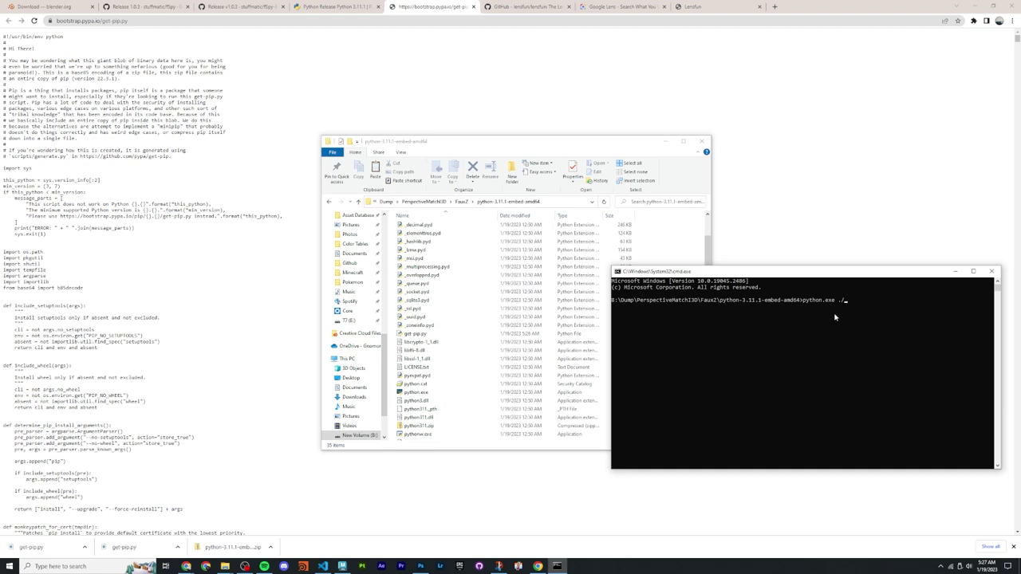
{"action": "type", "text": "get-pip.py"}
{"action": "key", "text": "Return"}
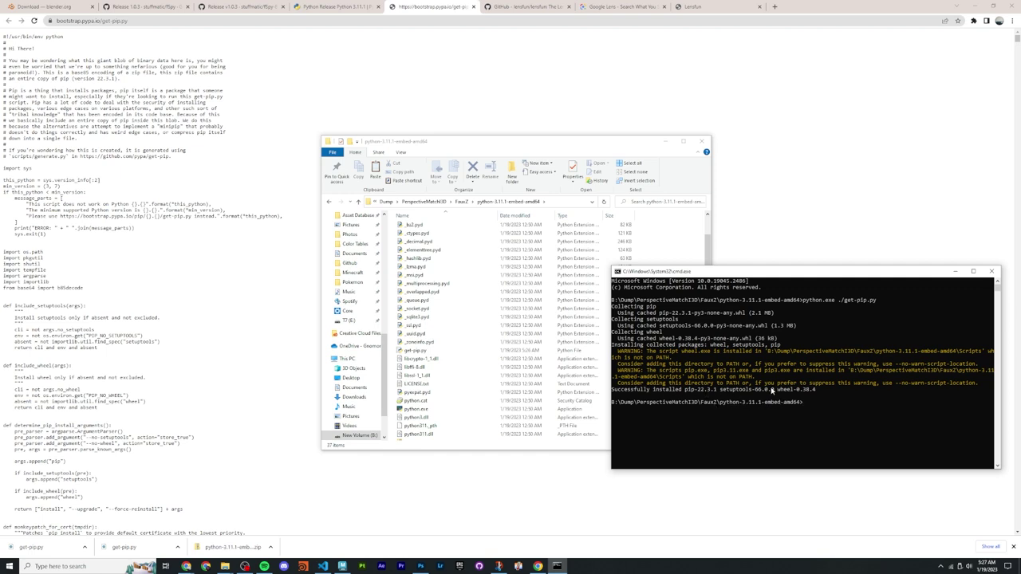
Step: Close the command prompt and select the python311._pth file in the Python folder
{"action": "left_click", "coordinate": [991, 271]}
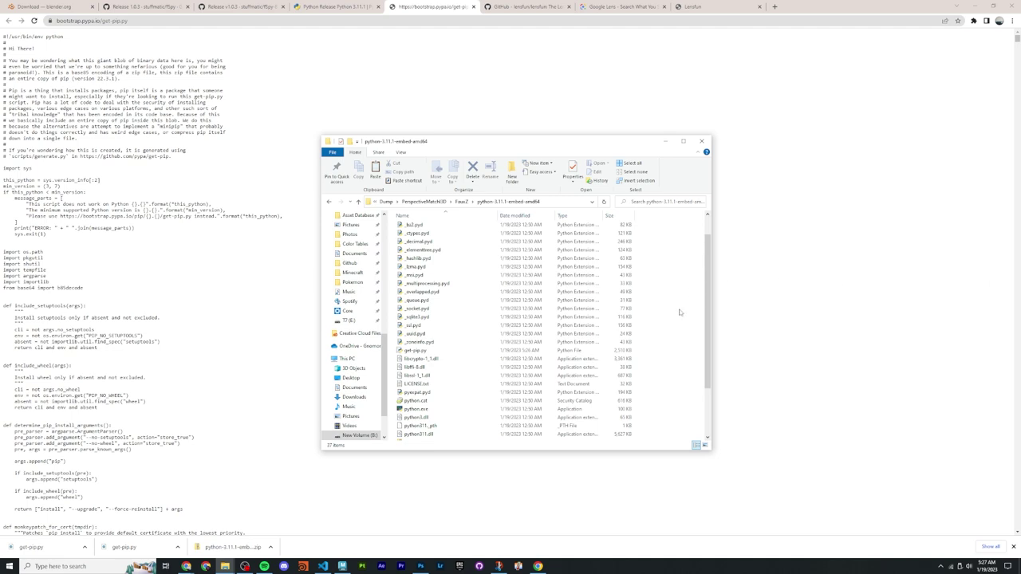
{"action": "scroll", "coordinate": [518, 319], "scroll_direction": "down", "scroll_amount": 3}
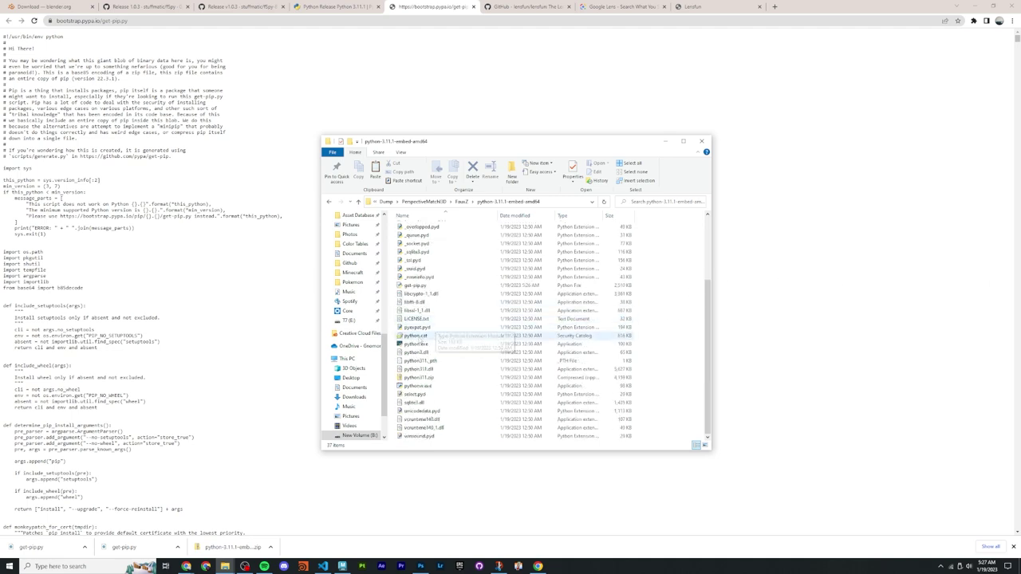
{"action": "left_click", "coordinate": [420, 361]}
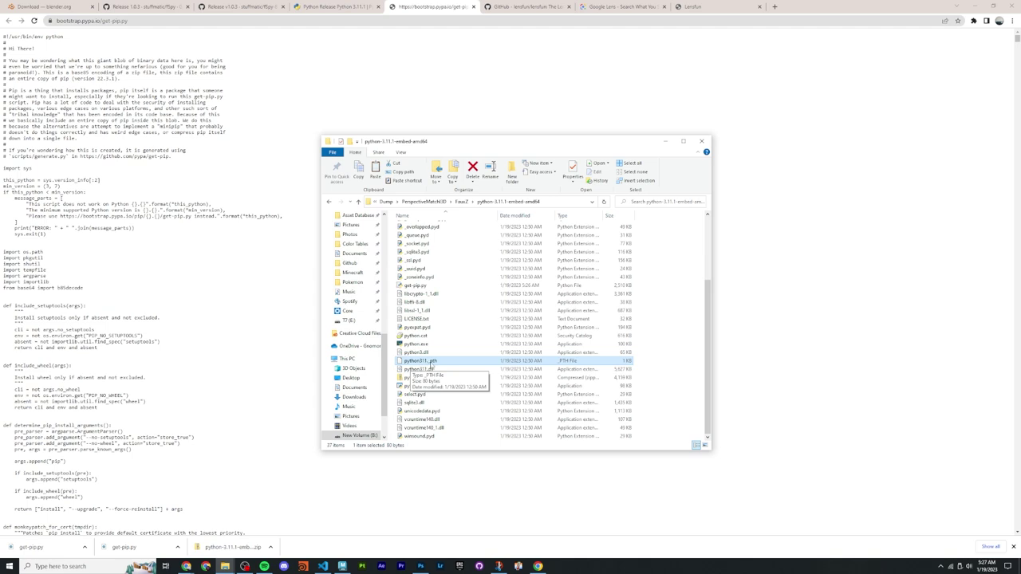
{"action": "right_click", "coordinate": [438, 365]}
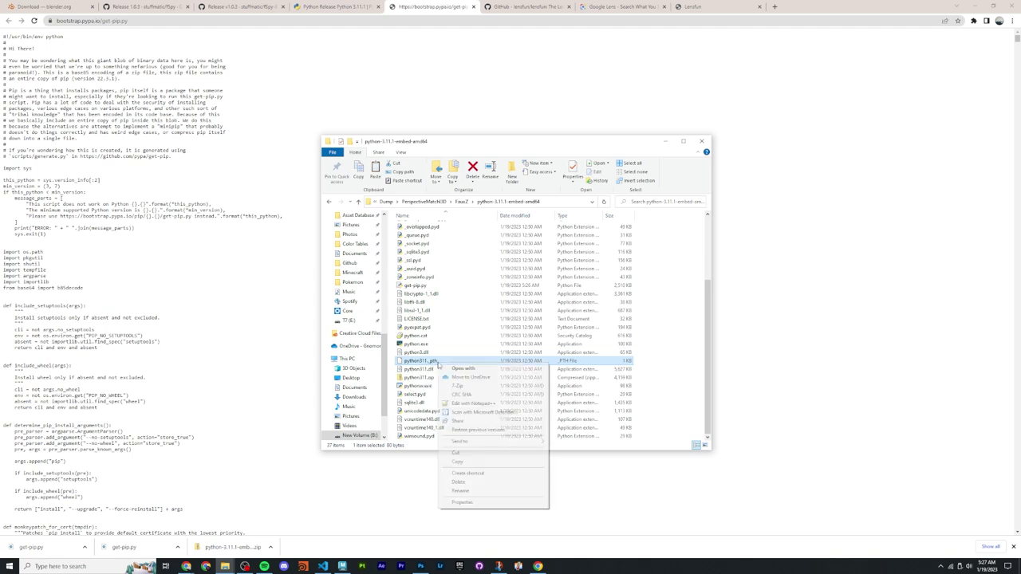
{"action": "key", "text": "m"}
{"action": "key", "text": "super"}
{"action": "key", "text": "super"}
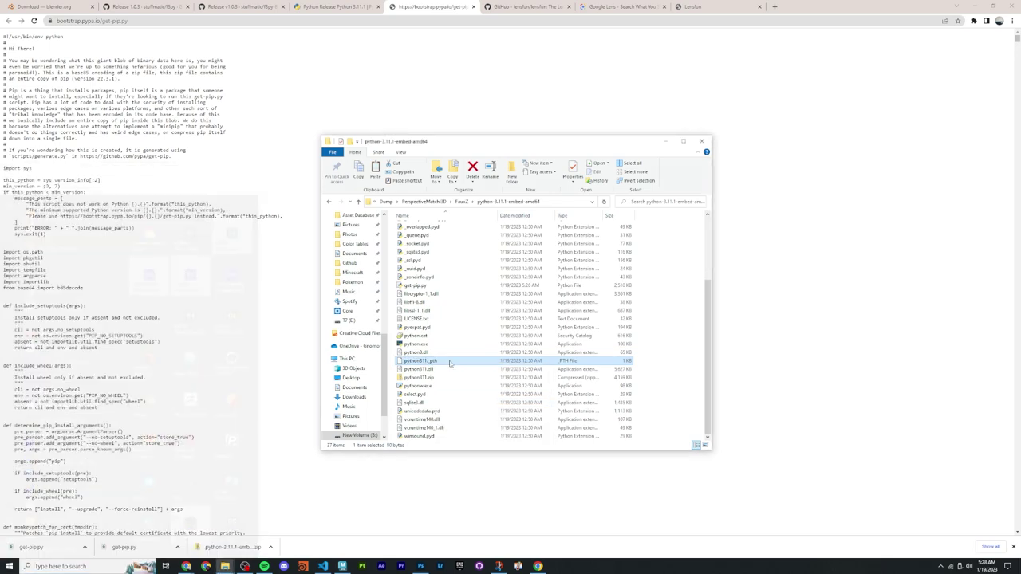
Step: Launch Sublime Text, place it beside the File Explorer window and open python311._pth in it
{"action": "key", "text": "super"}
{"action": "type", "text": "sublime"}
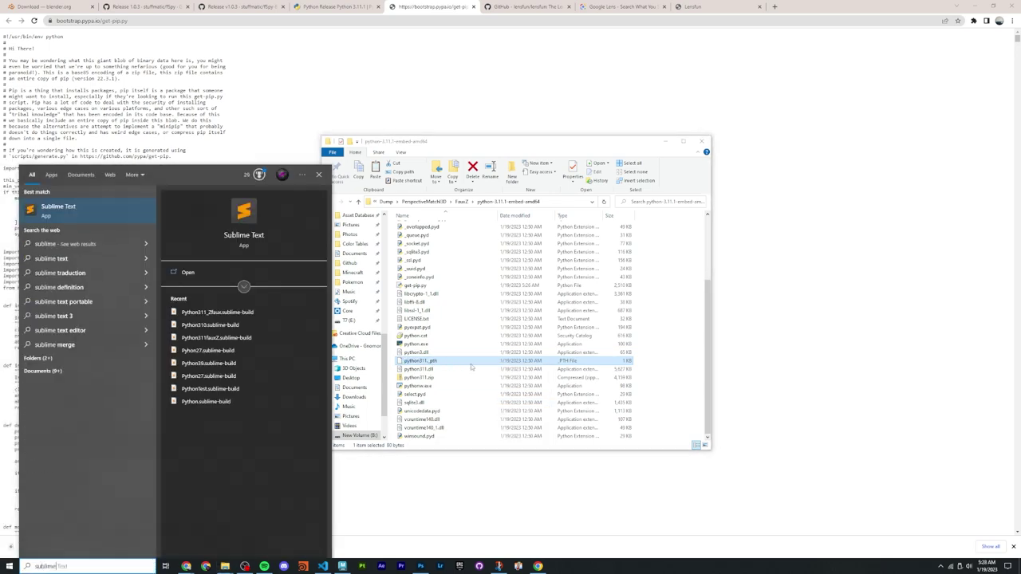
{"action": "key", "text": "Return"}
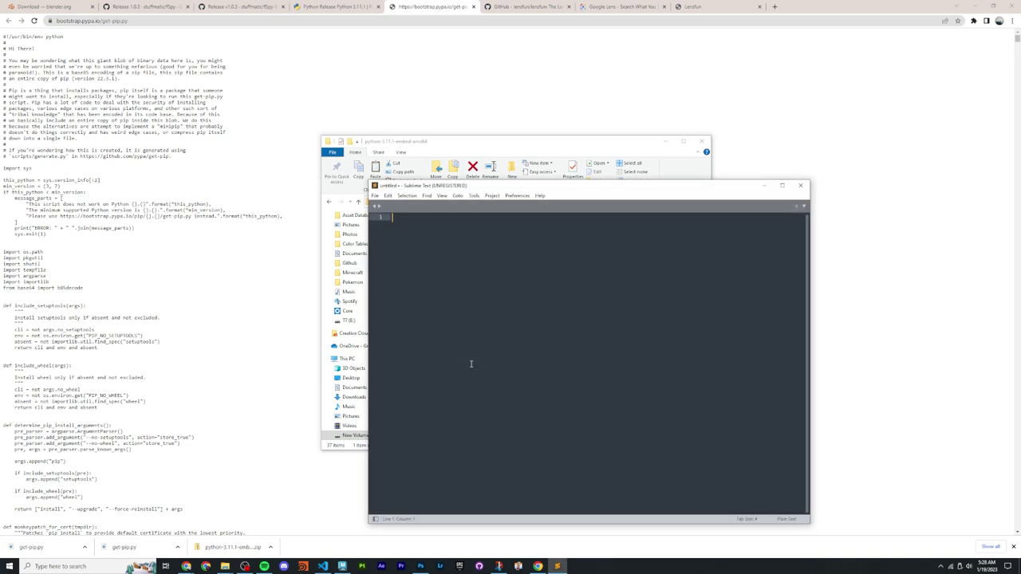
{"action": "left_click_drag", "start_coordinate": [423, 186], "coordinate": [560, 178]}
{"action": "left_click_drag", "start_coordinate": [513, 146], "coordinate": [370, 149]}
{"action": "left_click_drag", "start_coordinate": [599, 181], "coordinate": [621, 155]}
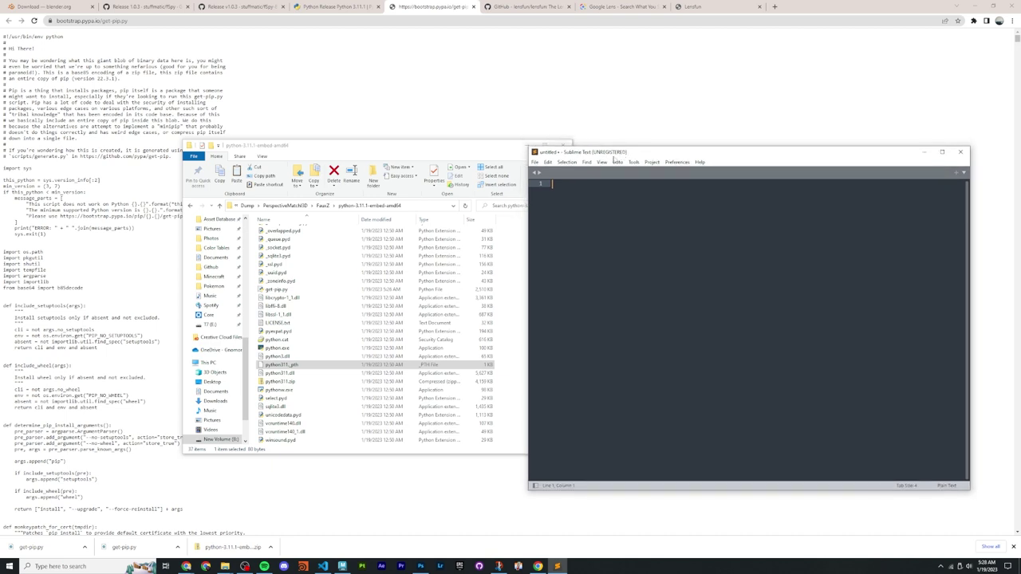
{"action": "left_click_drag", "start_coordinate": [273, 366], "coordinate": [636, 285]}
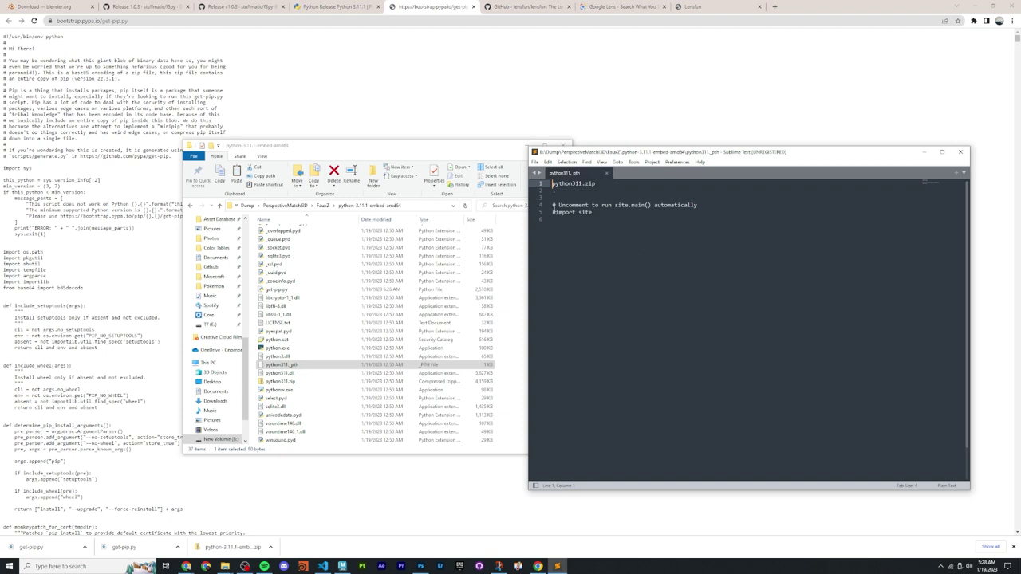
Step: Uncomment the import site line in python311._pth, save the file and close Sublime Text
{"action": "left_click", "coordinate": [553, 213]}
{"action": "key", "text": "Delete"}
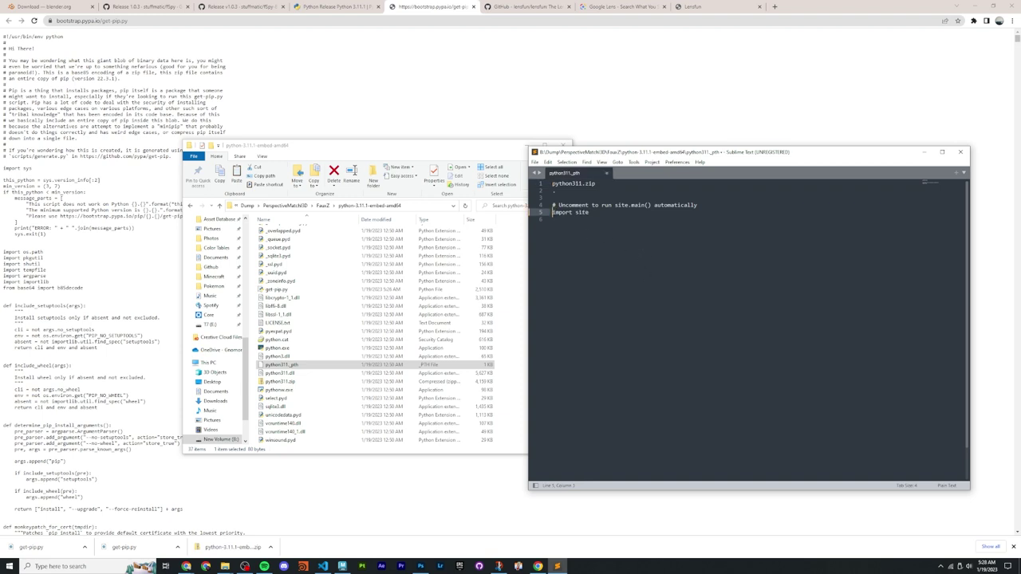
{"action": "key", "text": "ctrl+s"}
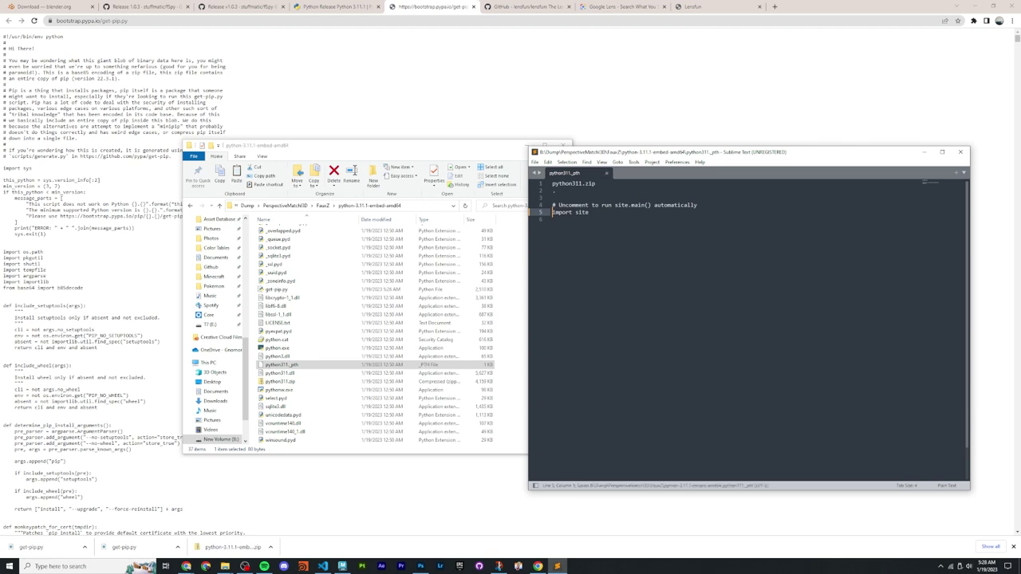
{"action": "left_click", "coordinate": [960, 151]}
Step: Open a new command prompt in the python-3.11.1-embed-amd64 folder and move it over the File Explorer window
{"action": "left_click_drag", "start_coordinate": [414, 208], "coordinate": [606, 221]}
{"action": "left_click", "coordinate": [608, 220]}
{"action": "type", "text": "cmd"}
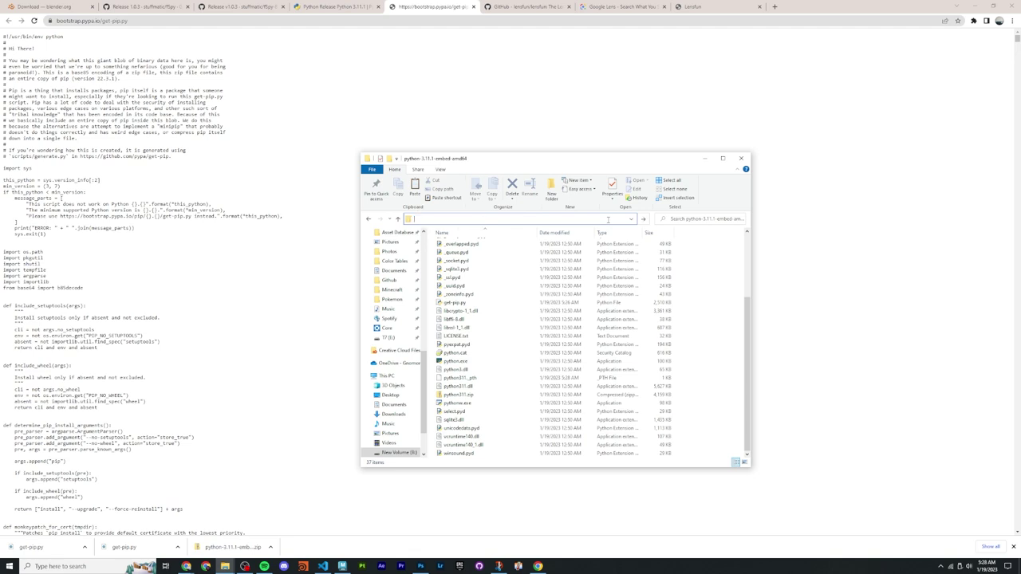
{"action": "key", "text": "Return"}
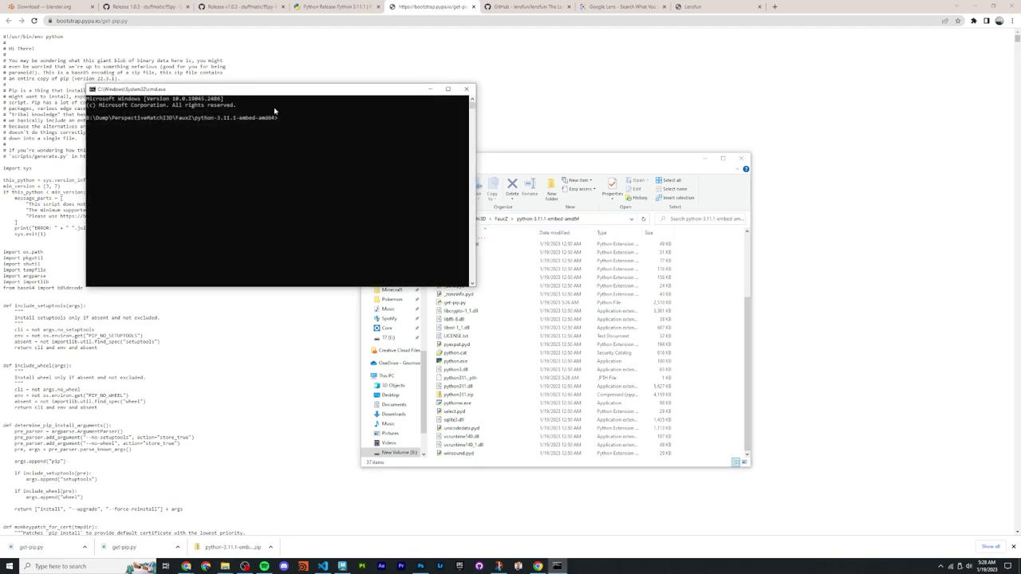
{"action": "left_click_drag", "start_coordinate": [274, 92], "coordinate": [626, 141]}
Step: Check the pip version with python.exe -m pip --version, and start the interactive interpreter with python.exe
{"action": "type", "text": "python.exe -"}
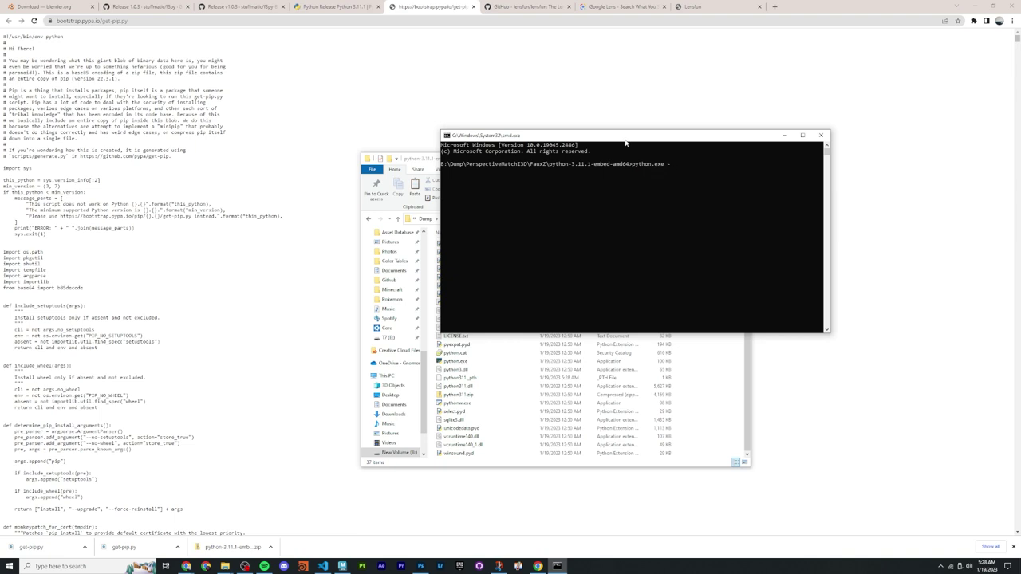
{"action": "type", "text": "m pip --version"}
{"action": "key", "text": "Return"}
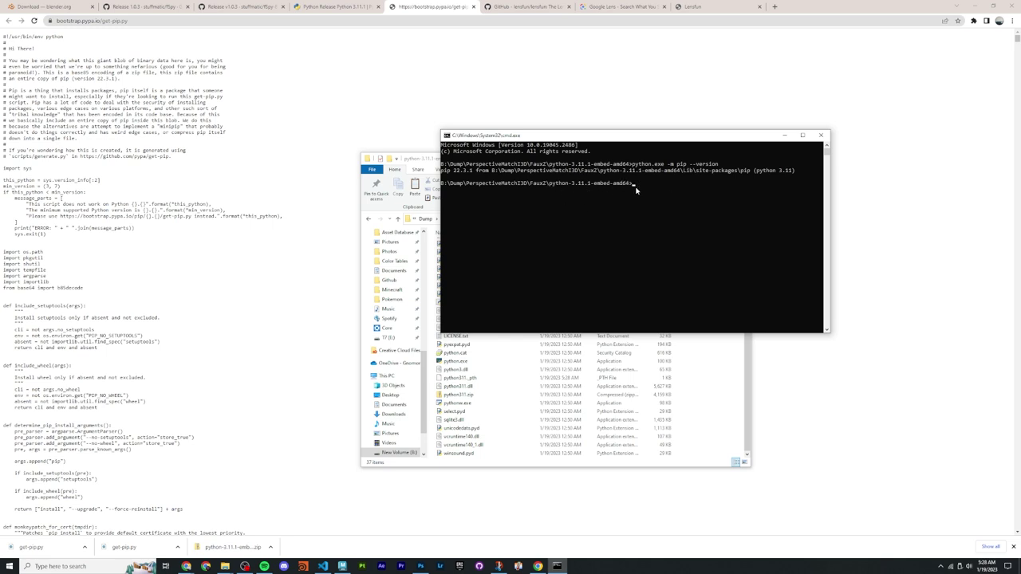
{"action": "type", "text": "python.exe"}
{"action": "key", "text": "Return"}
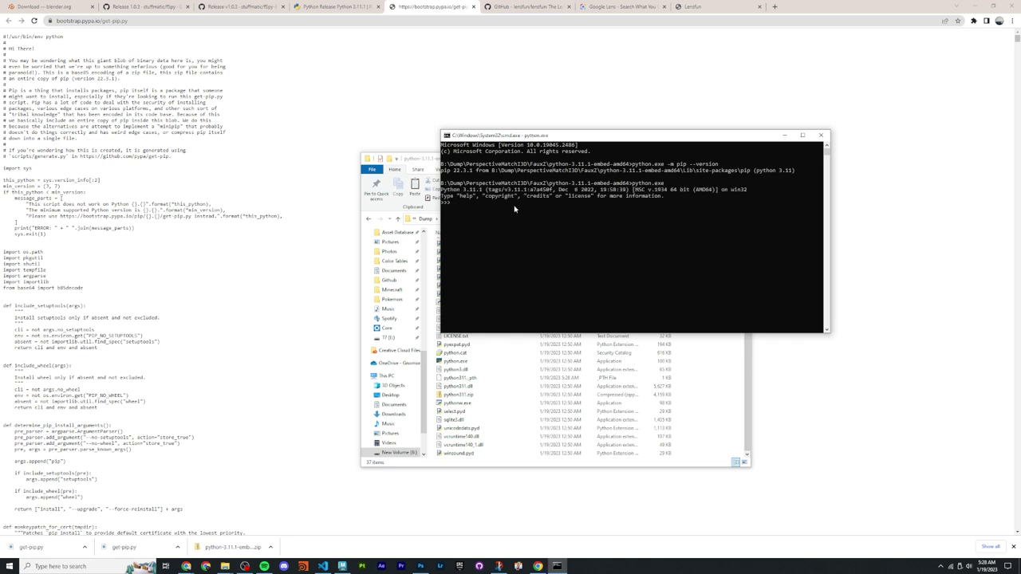
Step: Close the command prompt running the Python interpreter and open a new one in the python-3.11.1-embed-amd64 folder, placed over File Explorer
{"action": "left_click", "coordinate": [449, 205]}
{"action": "left_click_drag", "start_coordinate": [524, 186], "coordinate": [620, 183]}
{"action": "left_click", "coordinate": [821, 136]}
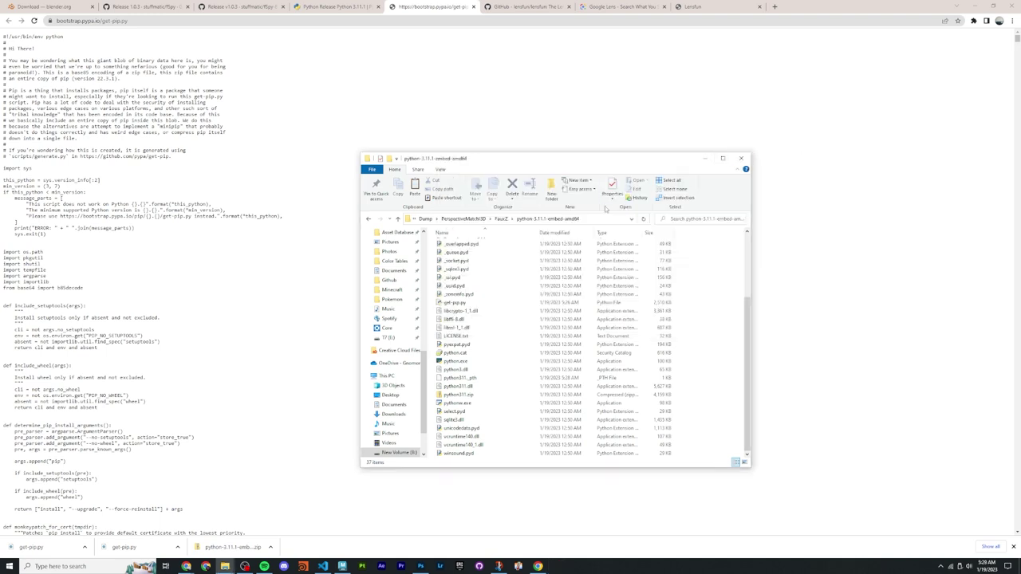
{"action": "left_click", "coordinate": [613, 219]}
{"action": "type", "text": "cmd"}
{"action": "key", "text": "Return"}
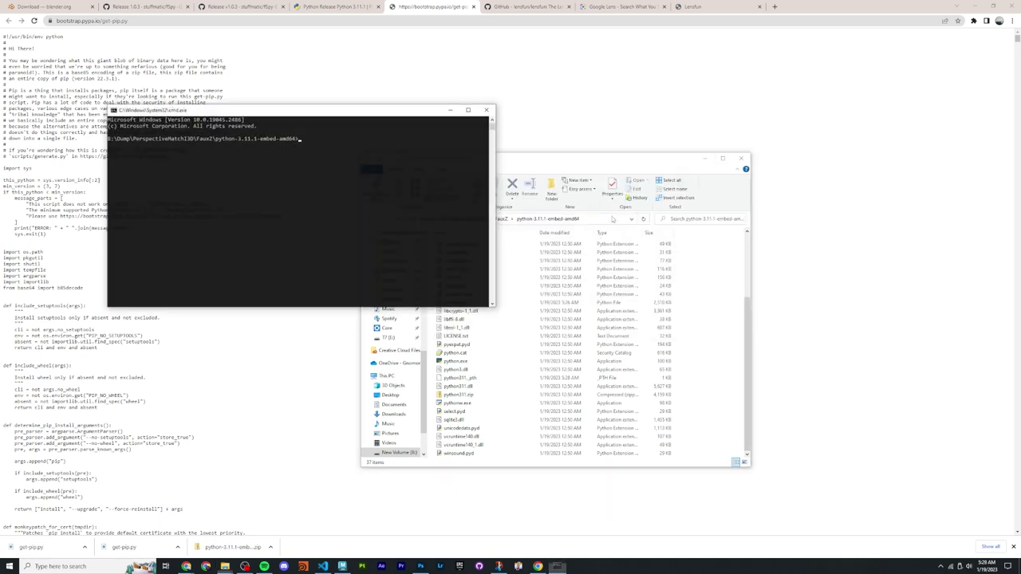
{"action": "left_click_drag", "start_coordinate": [369, 118], "coordinate": [677, 229]}
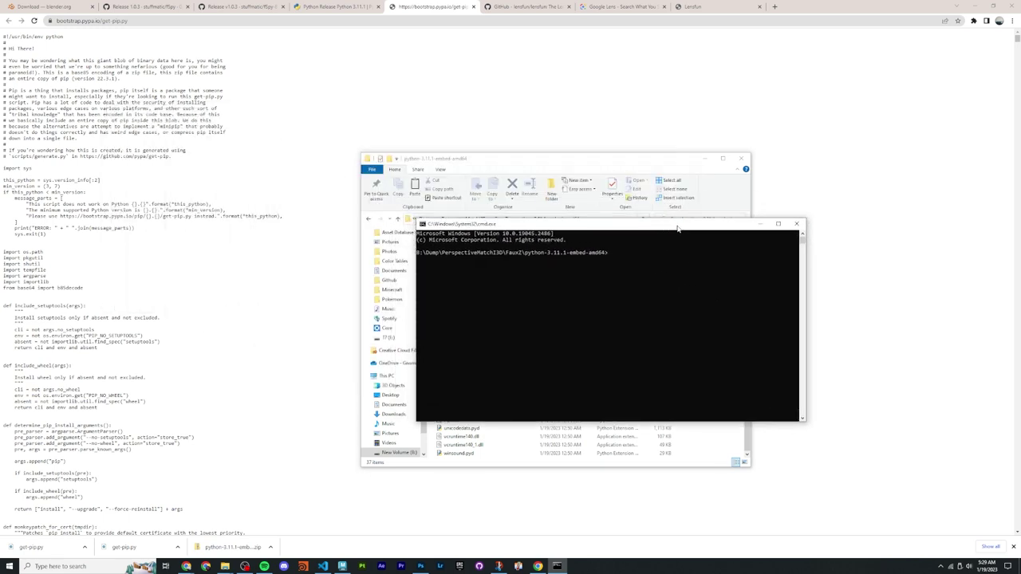
Step: Install the numpy and opencv-python packages with python.exe -m pip install
{"action": "type", "text": "python.exe -m pip install numpy"}
{"action": "key", "text": "Return"}
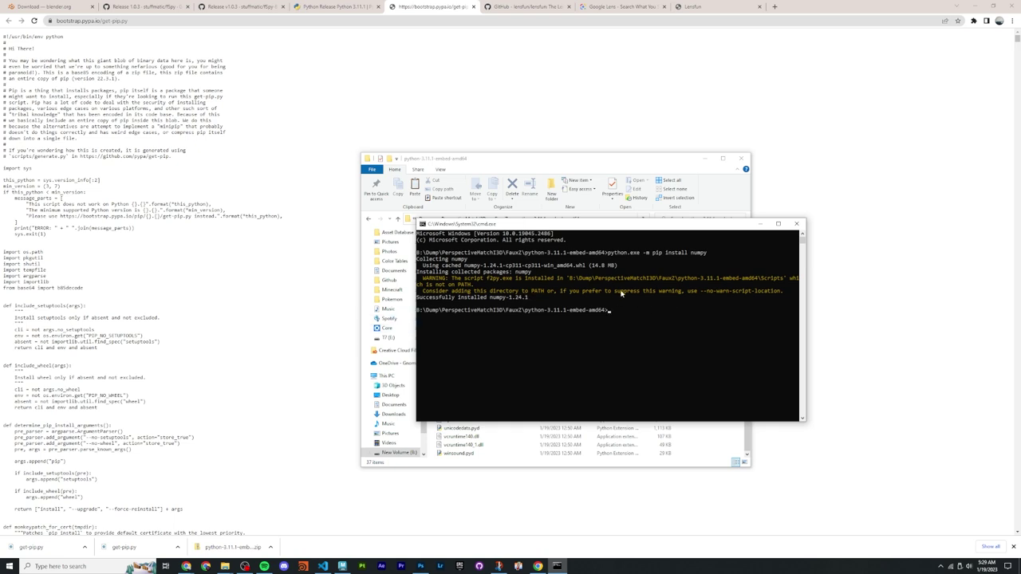
{"action": "type", "text": "python.exe -m pip install opencv"}
{"action": "type", "text": "-python"}
{"action": "key", "text": "Return"}
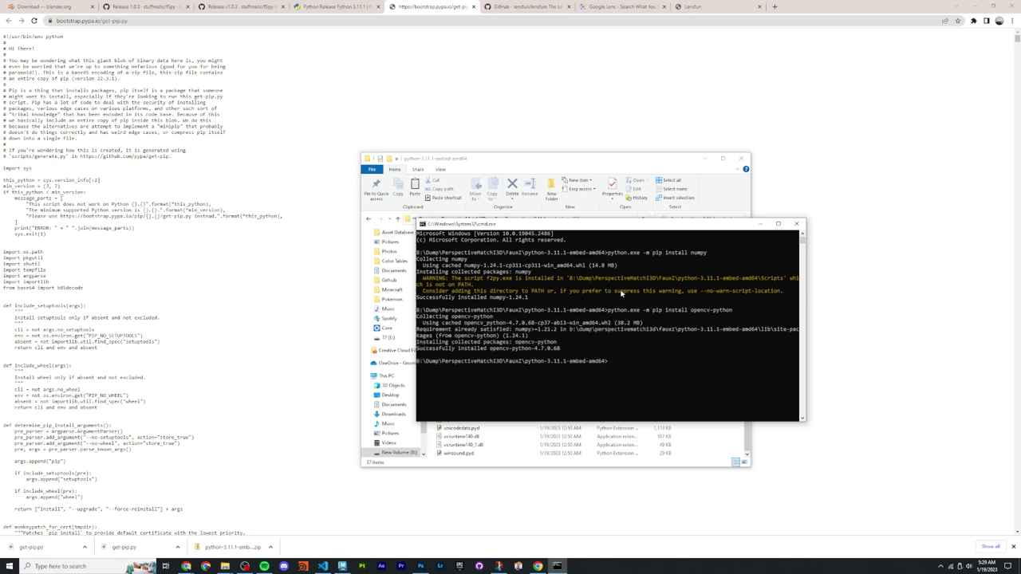
Step: Install the lensfunpy package with python.exe -m pip install lensfunpy
{"action": "type", "text": "python.exe -m pip install"}
{"action": "type", "text": "lensfunpy"}
{"action": "key", "text": "Return"}
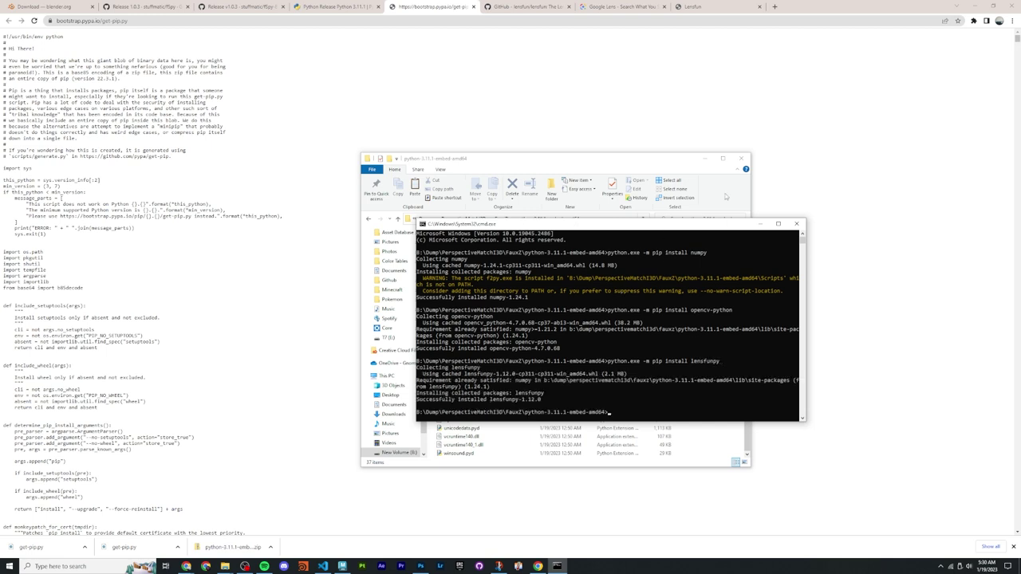
Step: Show the Lensfun lens list in the browser behind the File Explorer window, and close the command prompt
{"action": "left_click", "coordinate": [691, 6]}
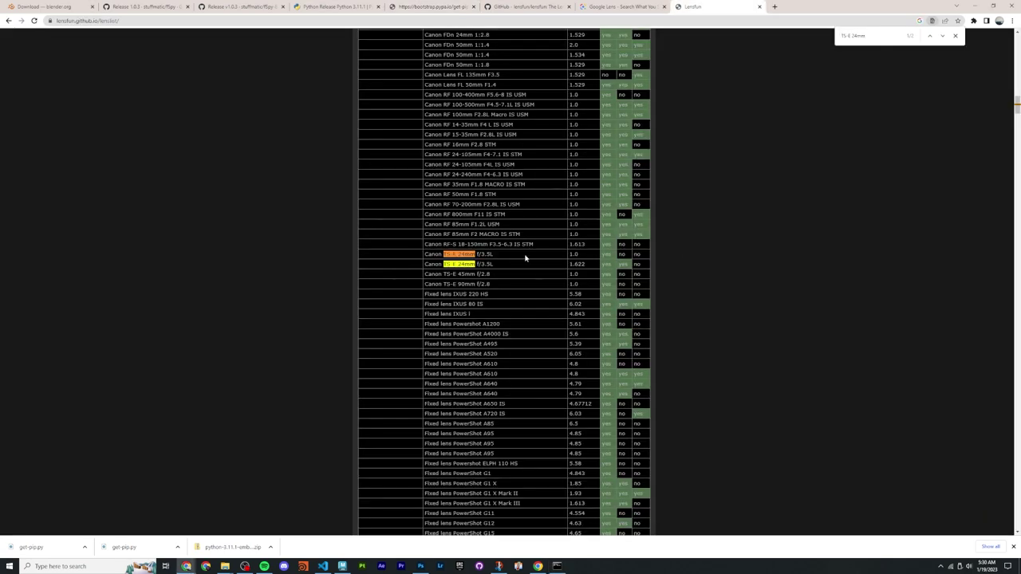
{"action": "key", "text": "alt+Tab"}
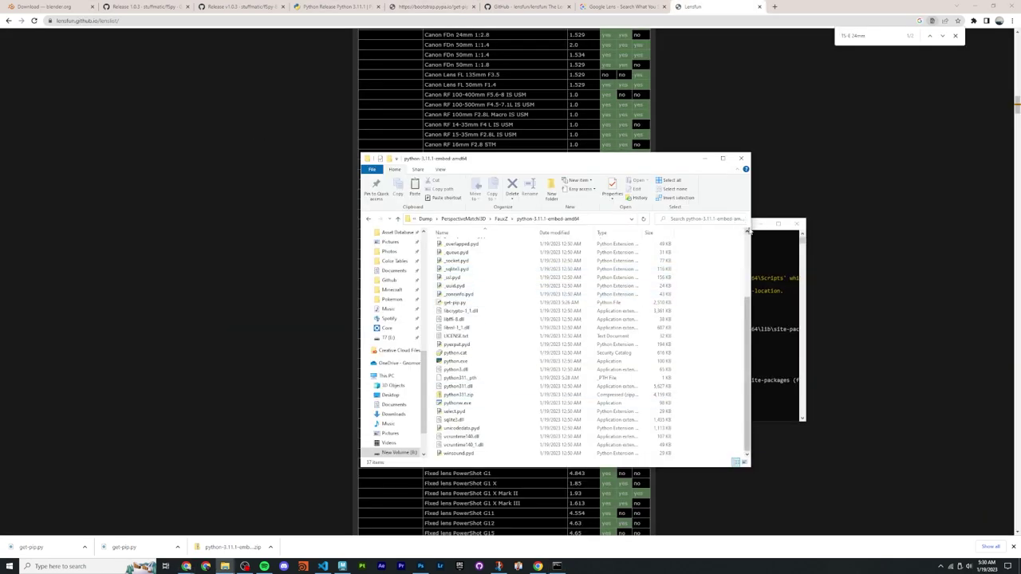
{"action": "left_click_drag", "start_coordinate": [678, 158], "coordinate": [611, 166]}
{"action": "left_click_drag", "start_coordinate": [742, 223], "coordinate": [722, 205]}
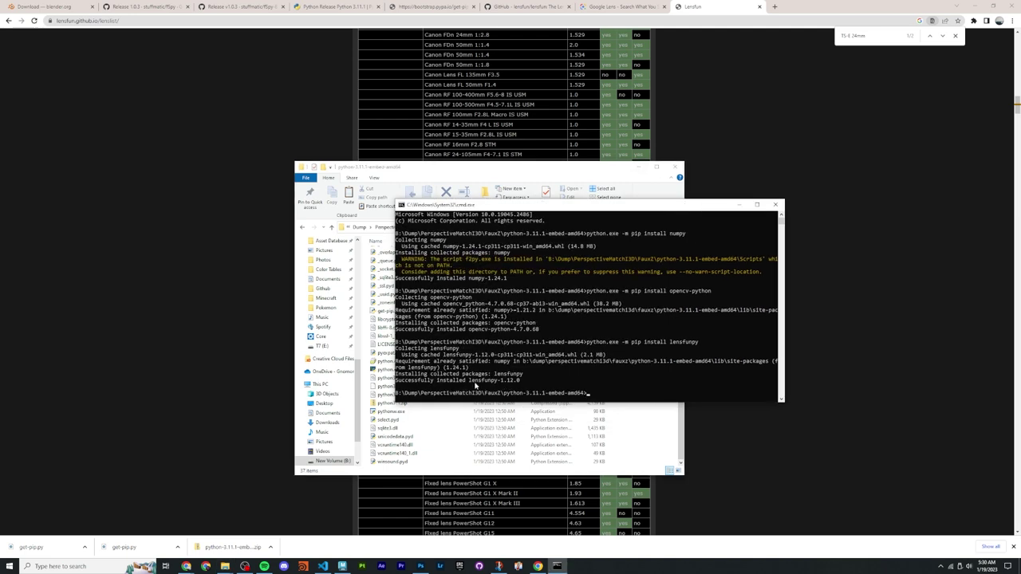
{"action": "left_click", "coordinate": [774, 204]}
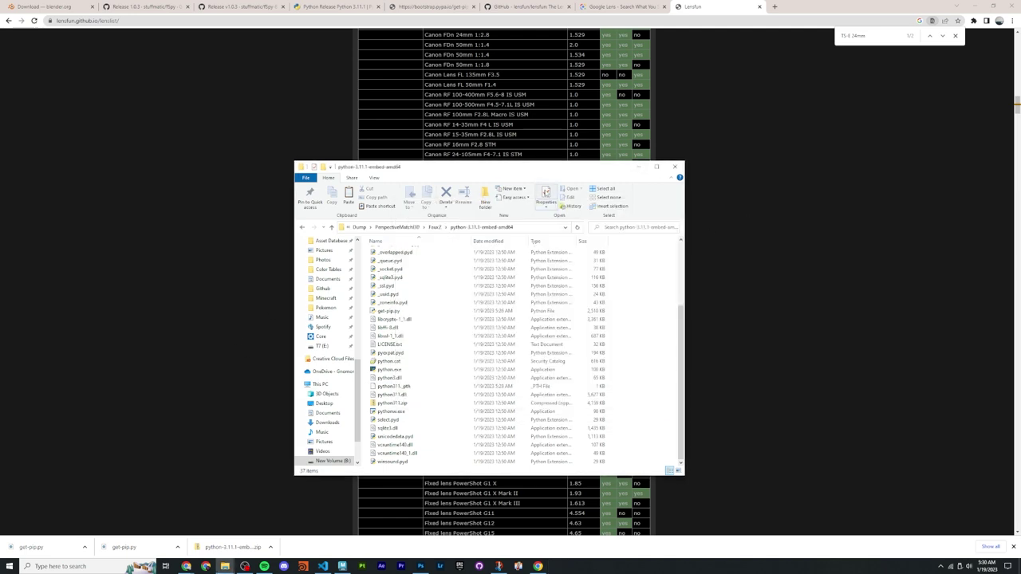
Step: Reposition the File Explorer window, look over the embedded Python folder's contents and go up to the FauxZ folder
{"action": "left_click_drag", "start_coordinate": [586, 168], "coordinate": [646, 146]}
{"action": "scroll", "coordinate": [670, 238], "scroll_direction": "up", "scroll_amount": 4}
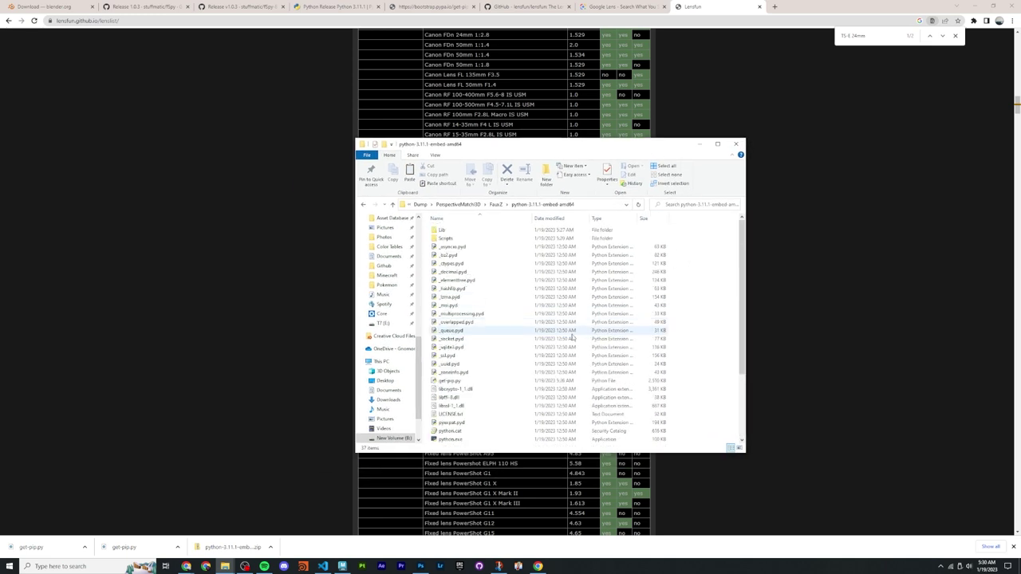
{"action": "scroll", "coordinate": [706, 241], "scroll_direction": "down", "scroll_amount": 3}
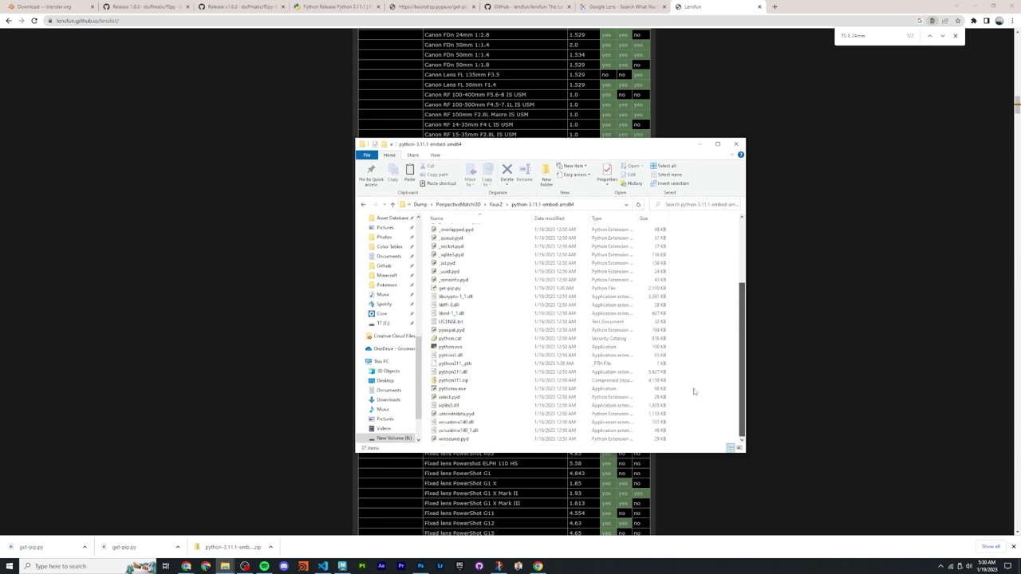
{"action": "scroll", "coordinate": [694, 391], "scroll_direction": "up", "scroll_amount": 3}
{"action": "left_click", "coordinate": [496, 204]}
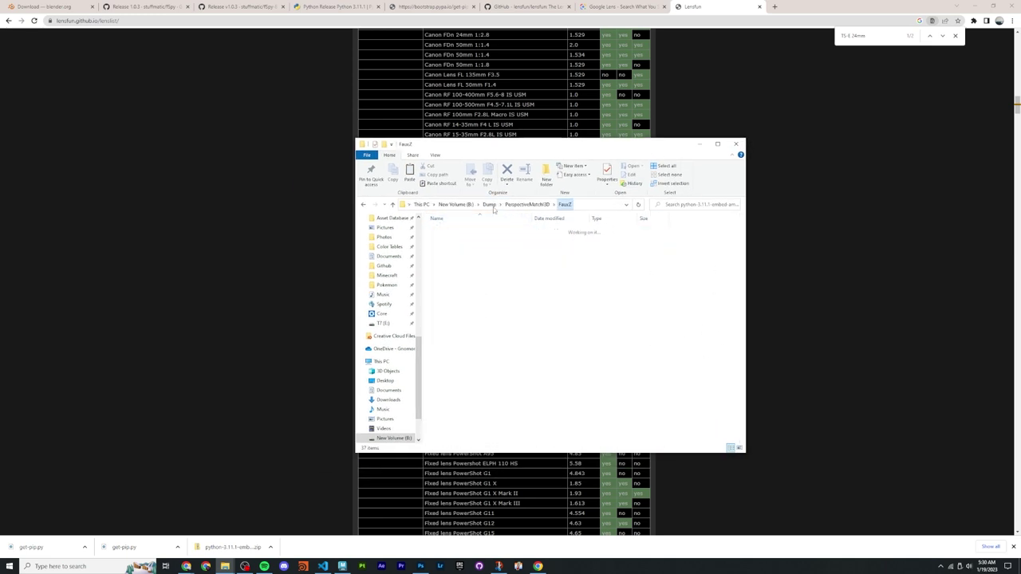
Step: Launch Sublime Text, close the python311._pth file and place the empty editor window beside the File Explorer folder list
{"action": "key", "text": "super"}
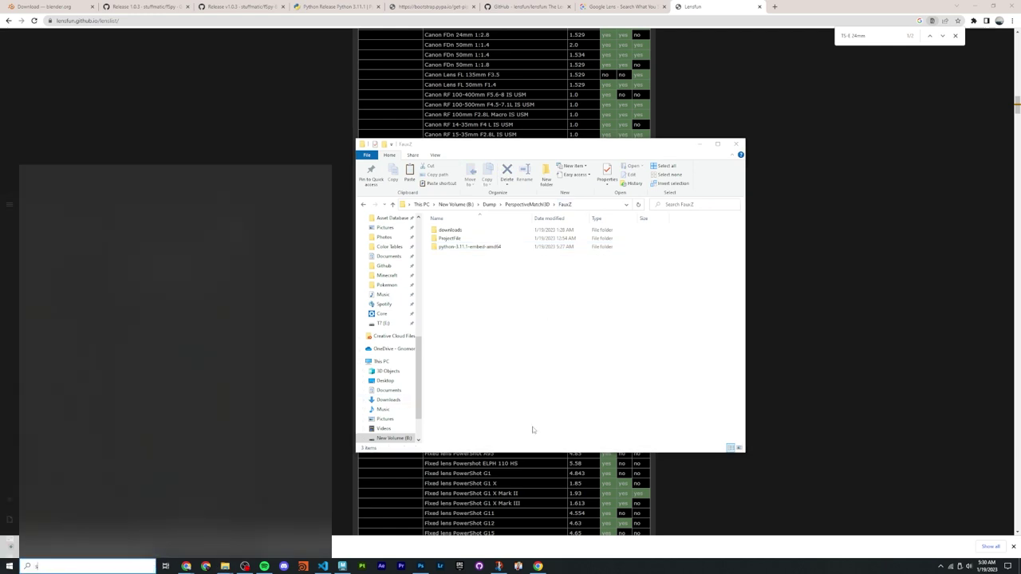
{"action": "type", "text": "subl"}
{"action": "key", "text": "Return"}
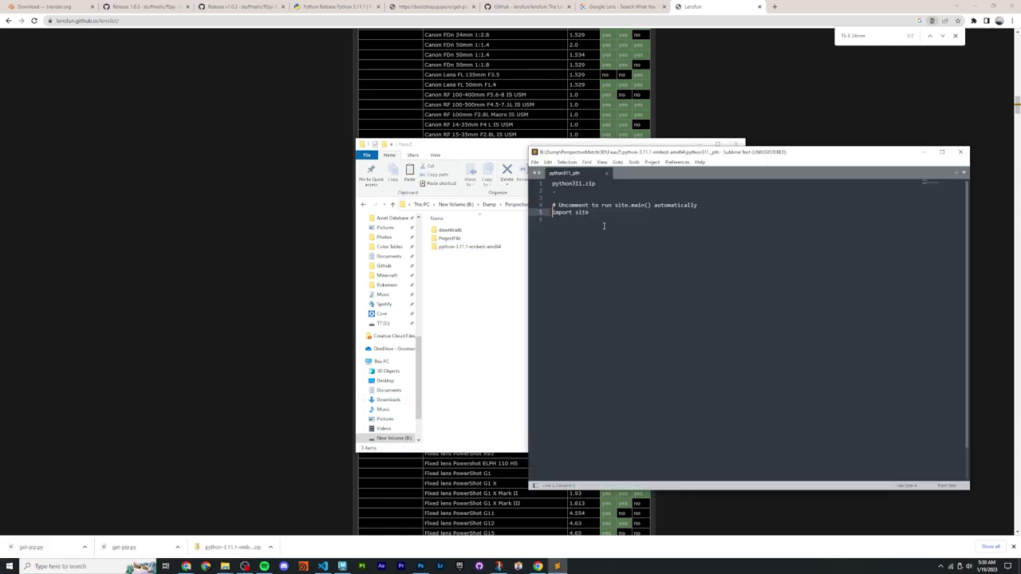
{"action": "left_click_drag", "start_coordinate": [597, 154], "coordinate": [477, 171]}
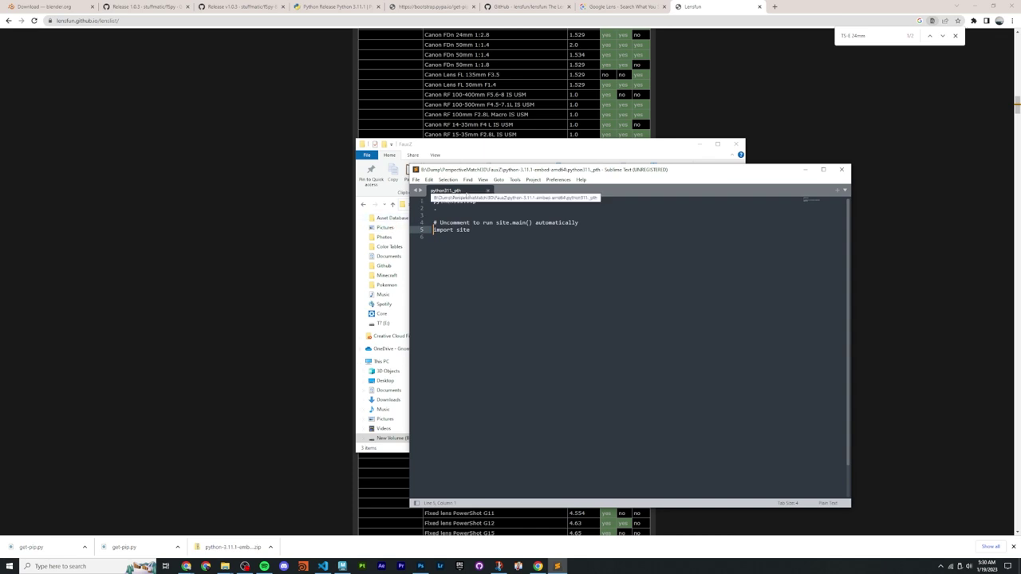
{"action": "left_click", "coordinate": [489, 193]}
{"action": "left_click_drag", "start_coordinate": [488, 170], "coordinate": [626, 189]}
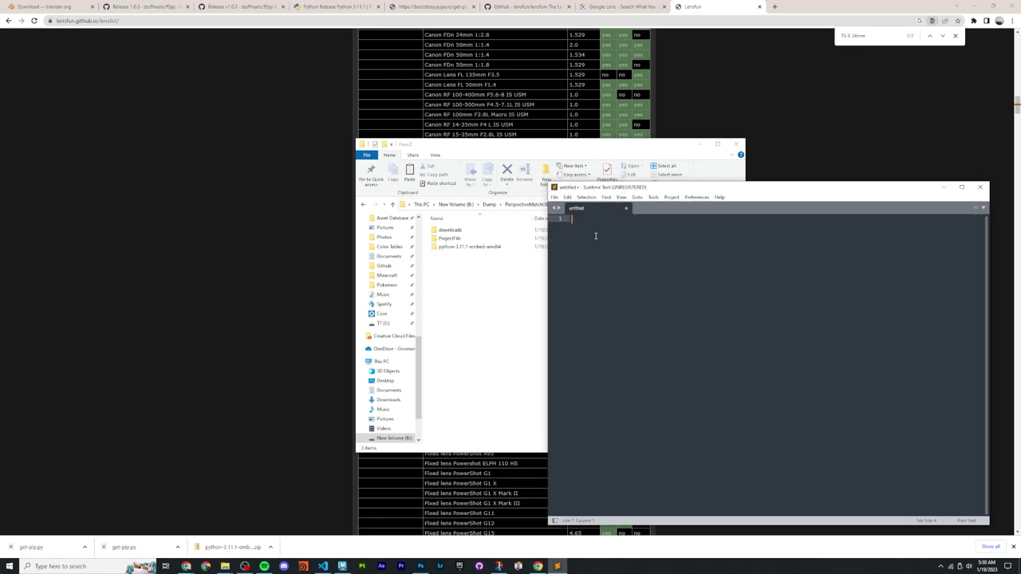
{"action": "mouse_move", "coordinate": [602, 191]}
{"action": "left_mouse_down"}
{"action": "mouse_move", "coordinate": [552, 188]}
{"action": "mouse_move", "coordinate": [611, 183]}
{"action": "left_mouse_up"}
Step: Save the untitled file as undistort.py in the FauxZ project's ProjectFile\sourceimages folder
{"action": "left_click", "coordinate": [564, 188]}
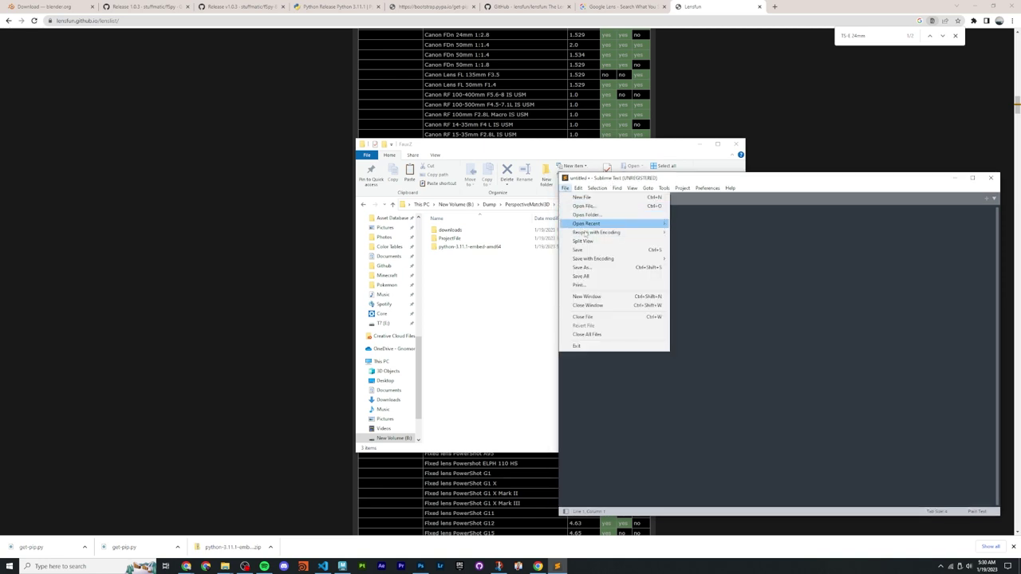
{"action": "left_click", "coordinate": [585, 268]}
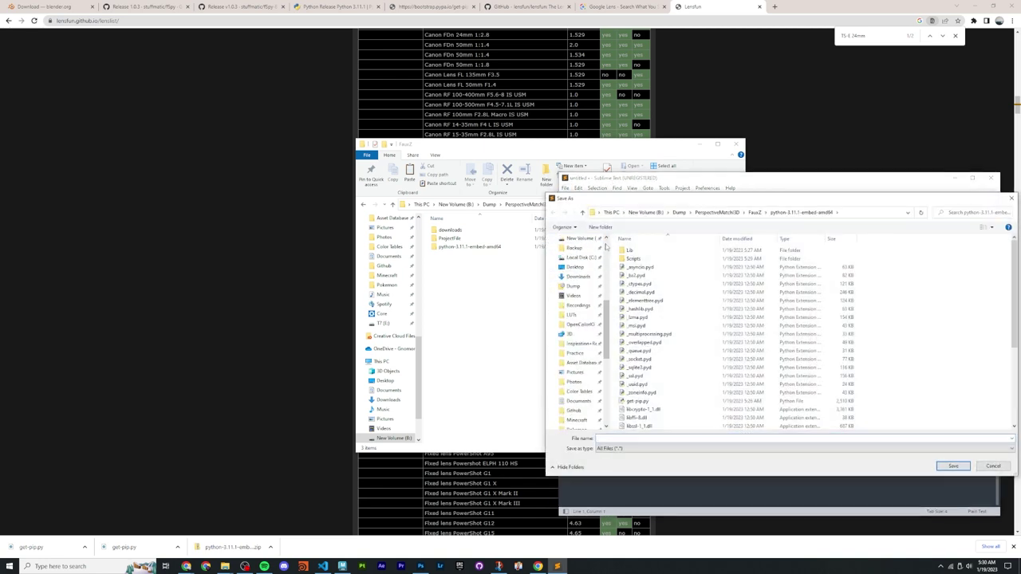
{"action": "left_click", "coordinate": [755, 212]}
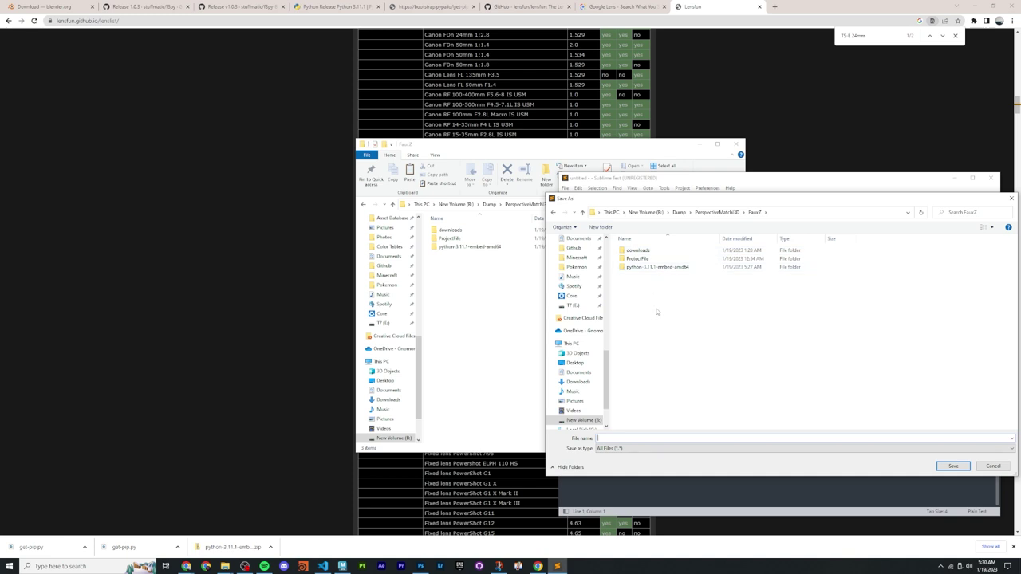
{"action": "double_click", "coordinate": [644, 260]}
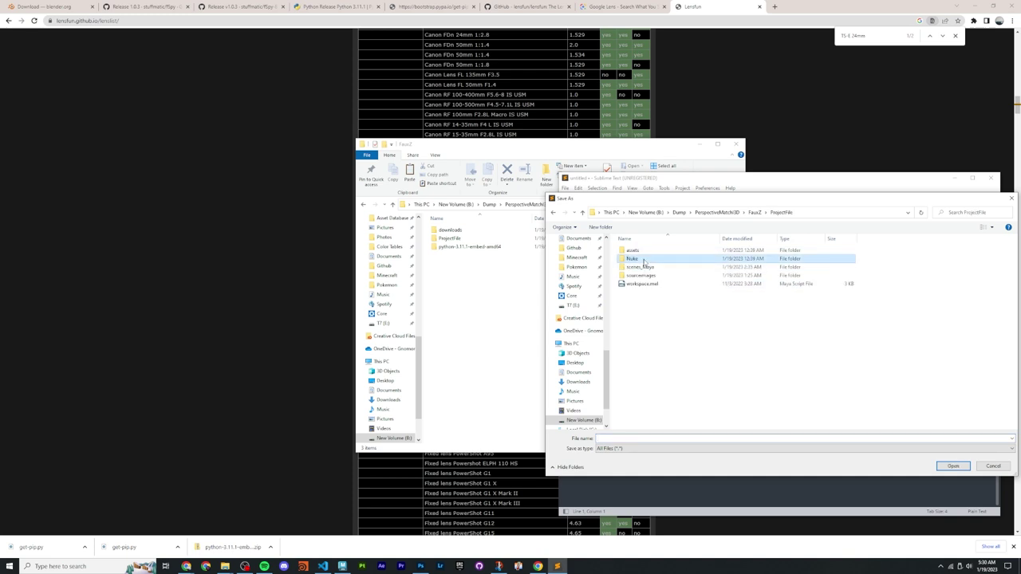
{"action": "double_click", "coordinate": [645, 275]}
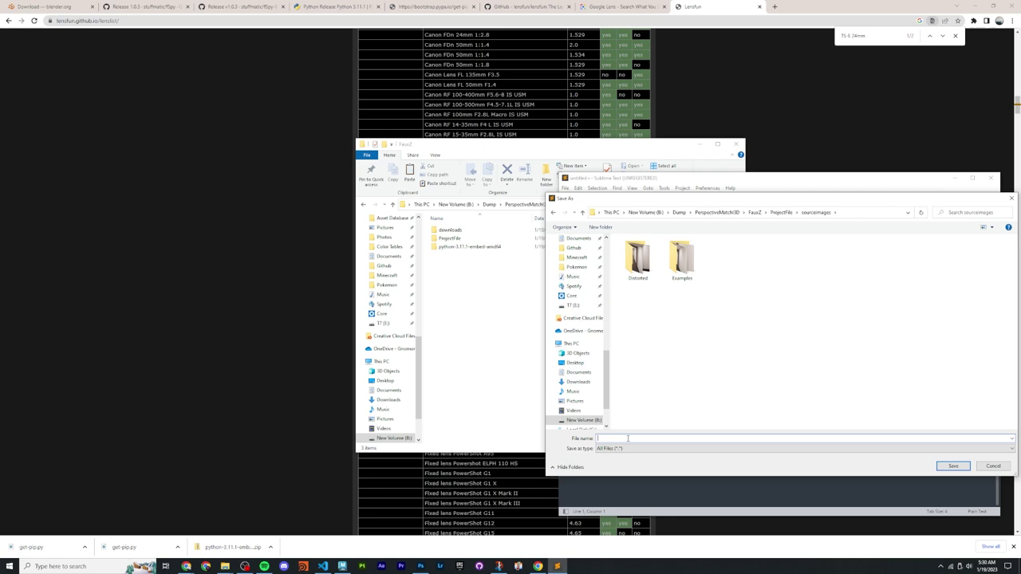
{"action": "type", "text": "undistort.py"}
{"action": "key", "text": "Return"}
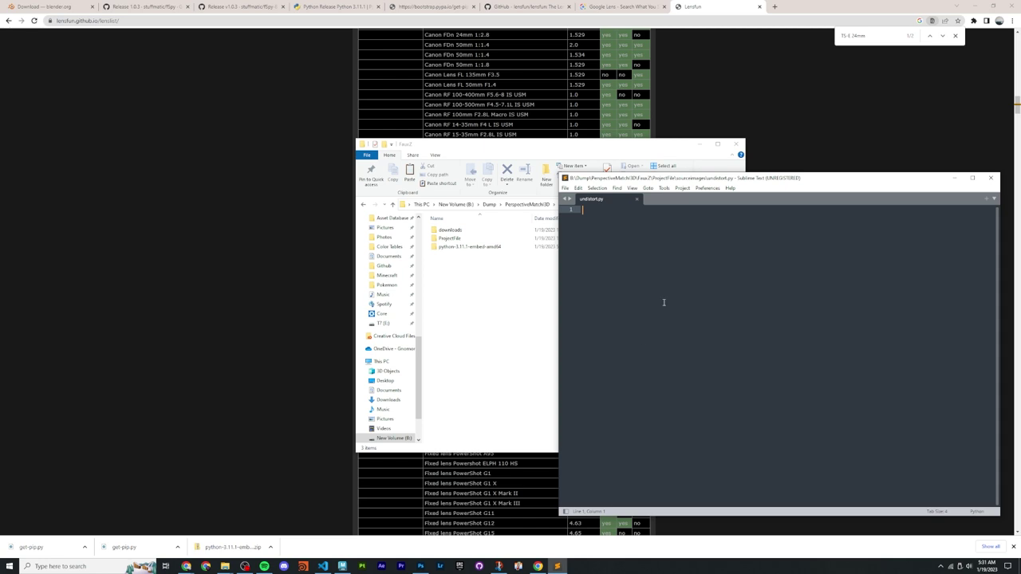
Step: Open the list of available build systems for undistort.py
{"action": "left_click", "coordinate": [664, 188]}
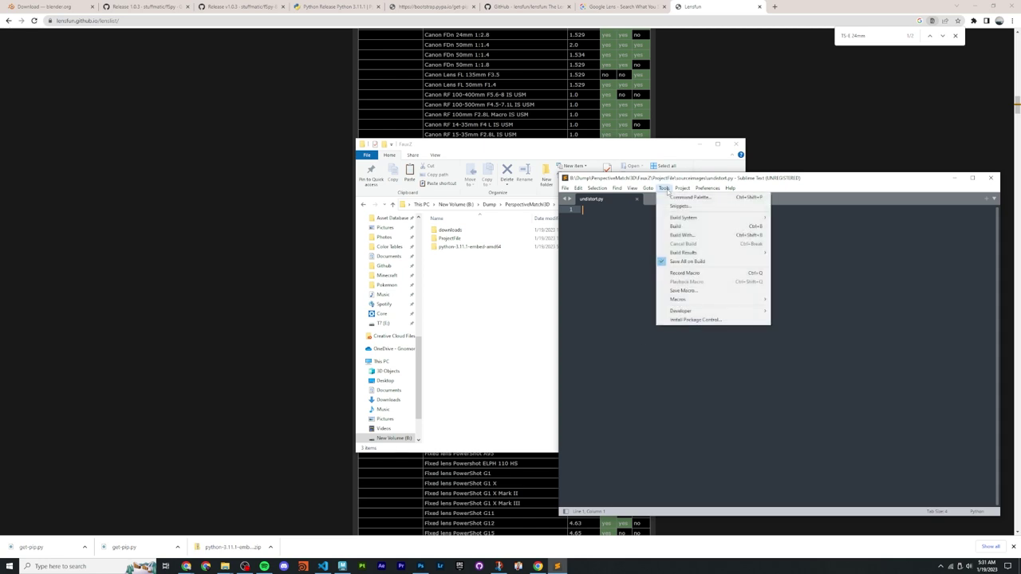
{"action": "mouse_move", "coordinate": [683, 218]}
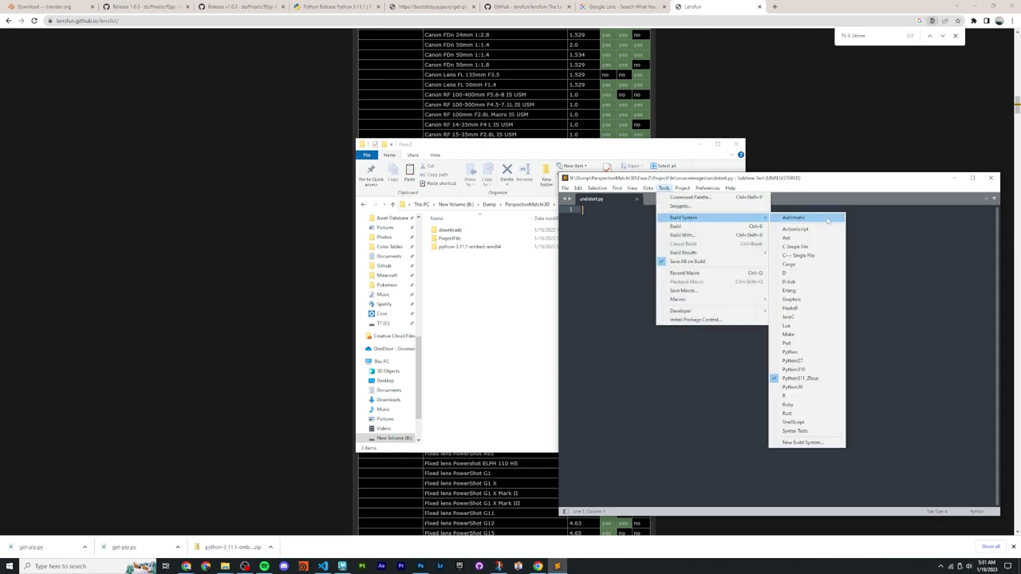
Step: Create a new build system and replace its template with the Python configuration containing cmd, file_regex and the source.python selector
{"action": "left_click", "coordinate": [801, 442]}
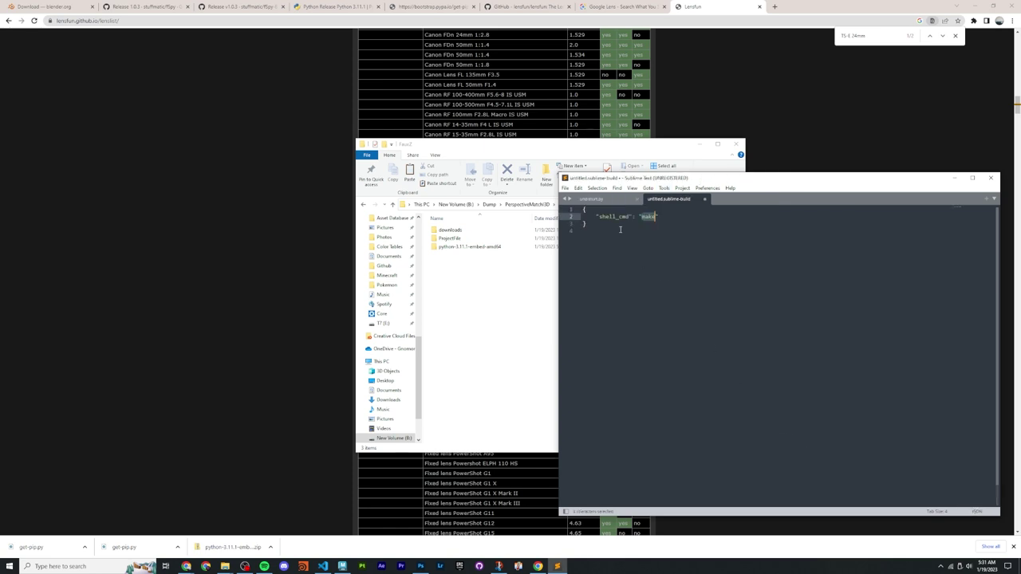
{"action": "left_click", "coordinate": [622, 233]}
{"action": "left_click", "coordinate": [322, 566]}
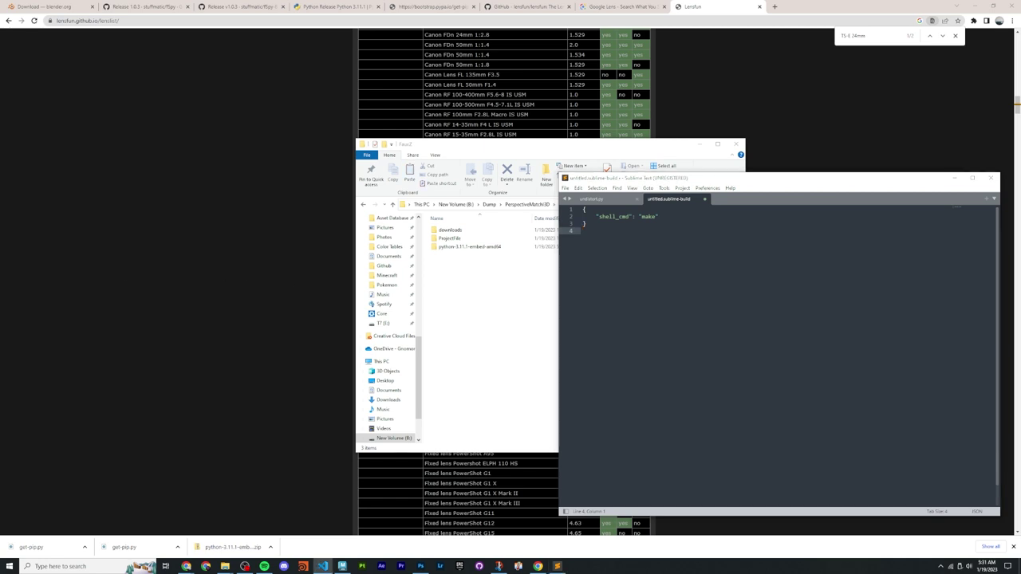
{"action": "key", "text": "ctrl+a"}
{"action": "type", "text": "{ \t\"cmd\": [\"E:/Dump/PerspectiveMatch3D/FauxZ/python-3.11.1-embed-amd64/python\", \"-i\", \"-u\", \"$file\"], \t\"file_regex\": \"^[ ]*File \\\"(...*?)\\\", line ([0-9]*)\", \t\"selector\": \"source.python\" }"}
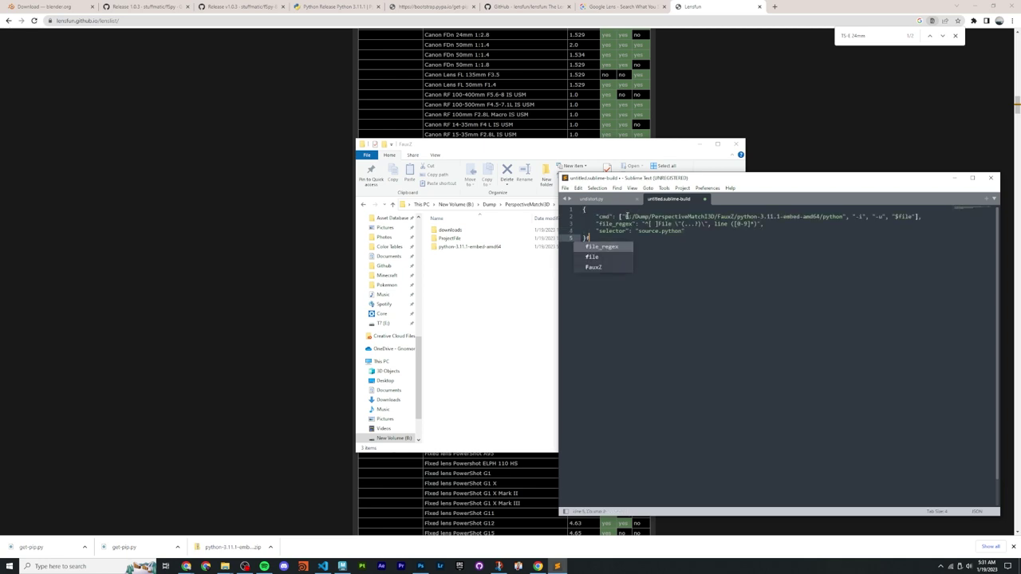
Step: Replace the interpreter path in the cmd entry with the copied path of FauxZ's python-3.11.1-embed-amd64 folder
{"action": "left_click_drag", "start_coordinate": [625, 216], "coordinate": [844, 217]}
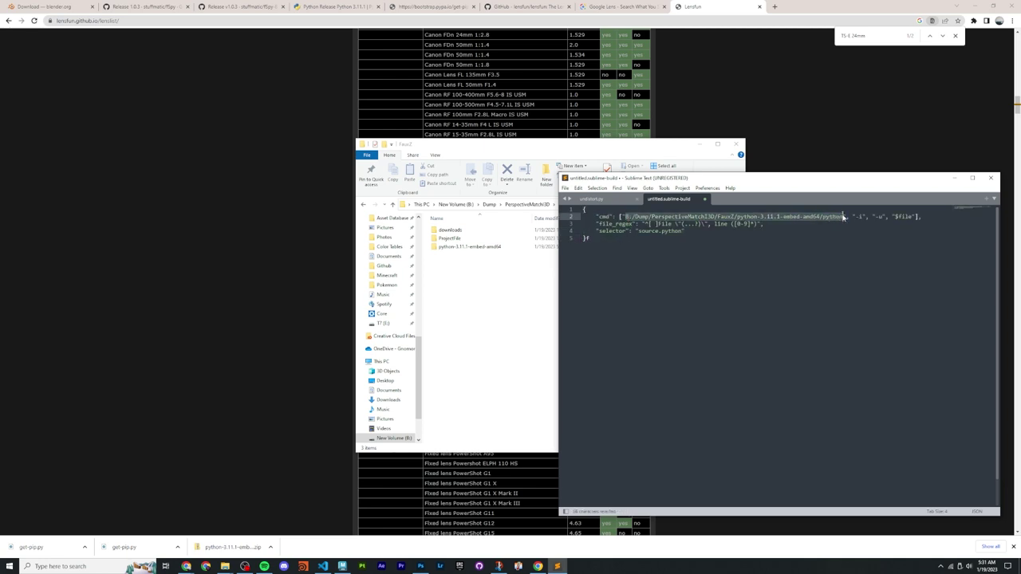
{"action": "key", "text": "BackSpace"}
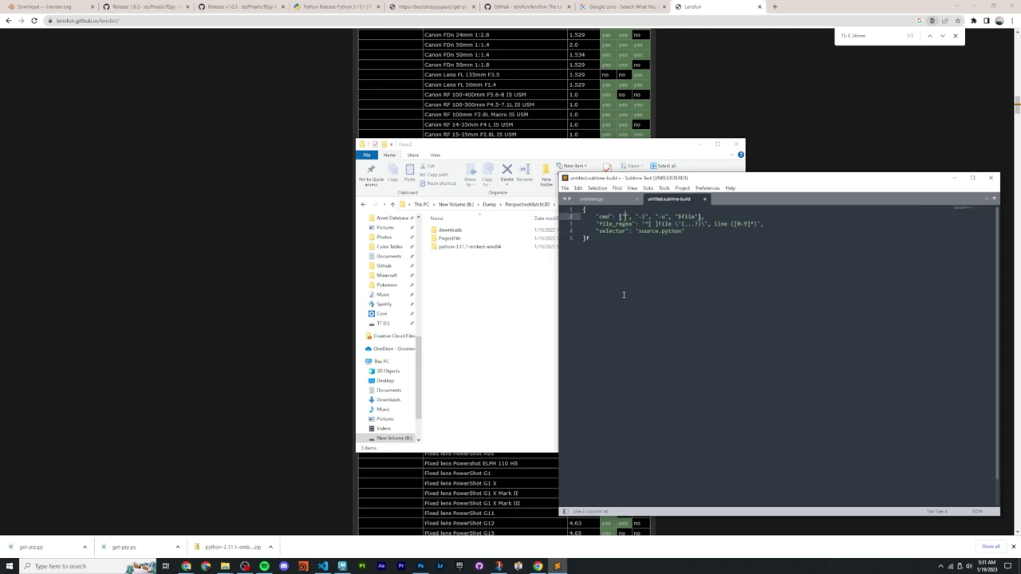
{"action": "left_click_drag", "start_coordinate": [659, 180], "coordinate": [630, 195]}
{"action": "left_click_drag", "start_coordinate": [563, 151], "coordinate": [355, 168]}
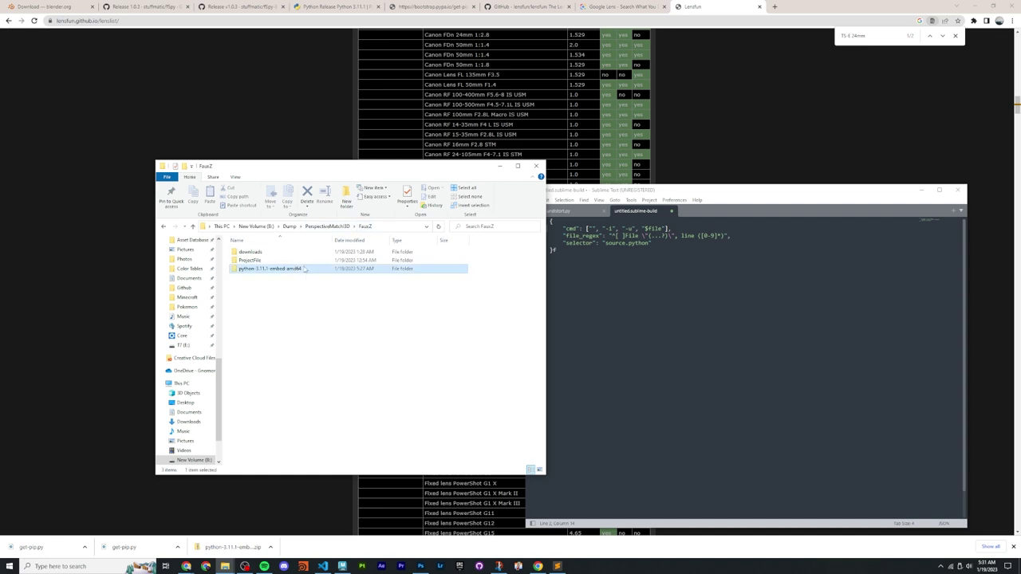
{"action": "double_click", "coordinate": [304, 269]}
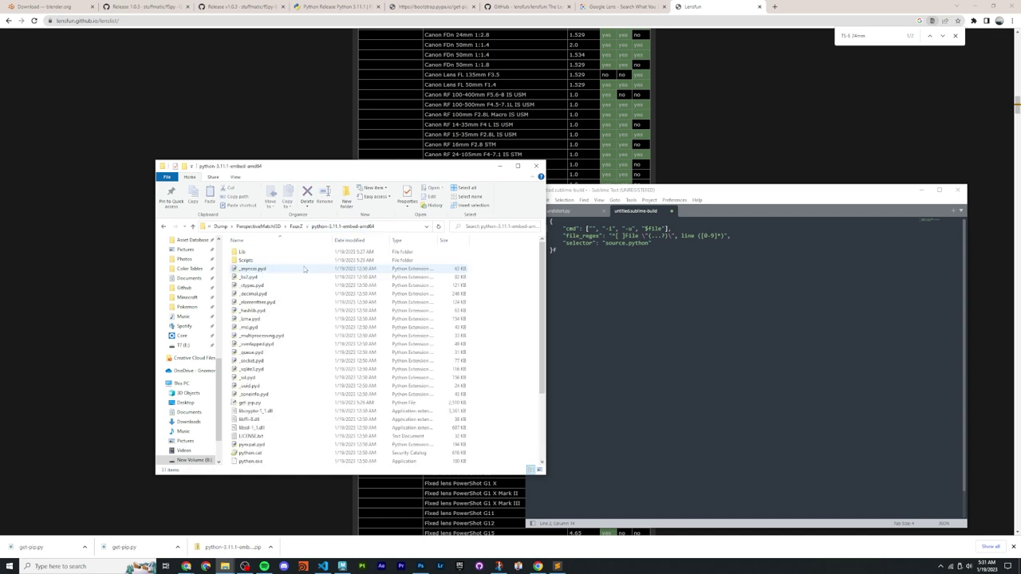
{"action": "left_click", "coordinate": [400, 227]}
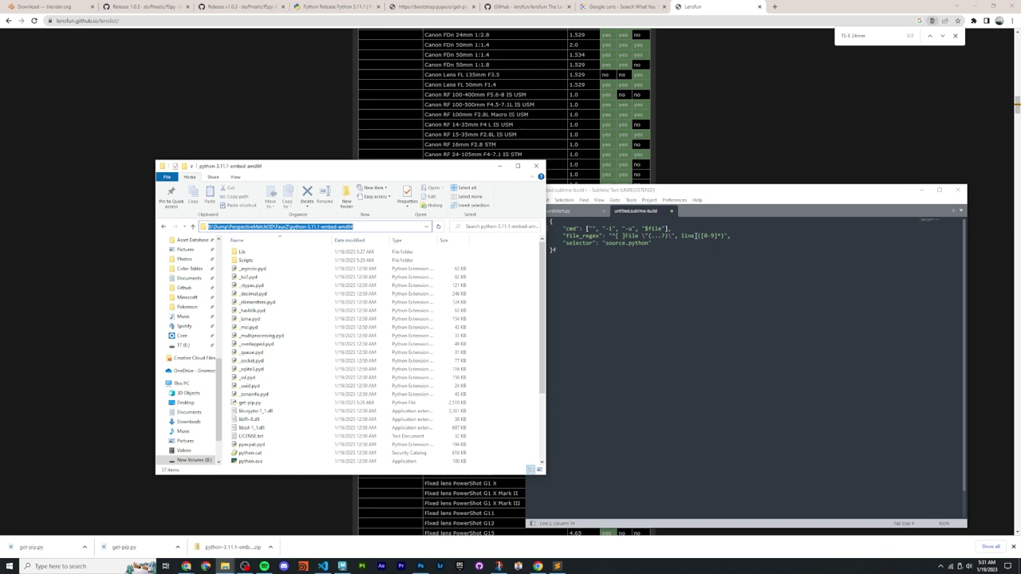
{"action": "key", "text": "ctrl+c"}
{"action": "key", "text": "alt+Tab"}
{"action": "key", "text": "ctrl+v"}
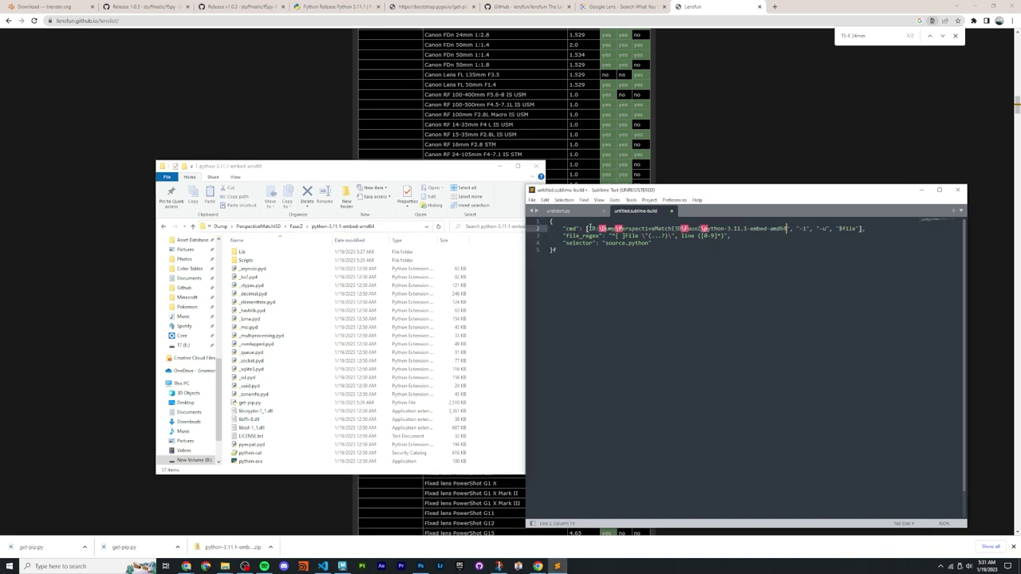
Step: Change every backslash in the pasted interpreter path to a forward slash
{"action": "left_click_drag", "start_coordinate": [588, 228], "coordinate": [790, 229]}
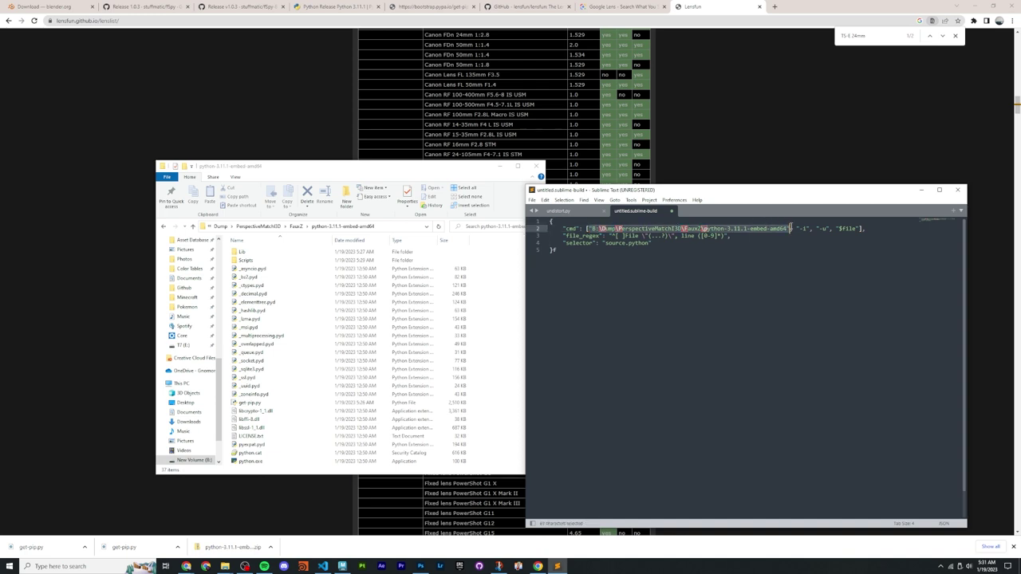
{"action": "left_click", "coordinate": [603, 229]}
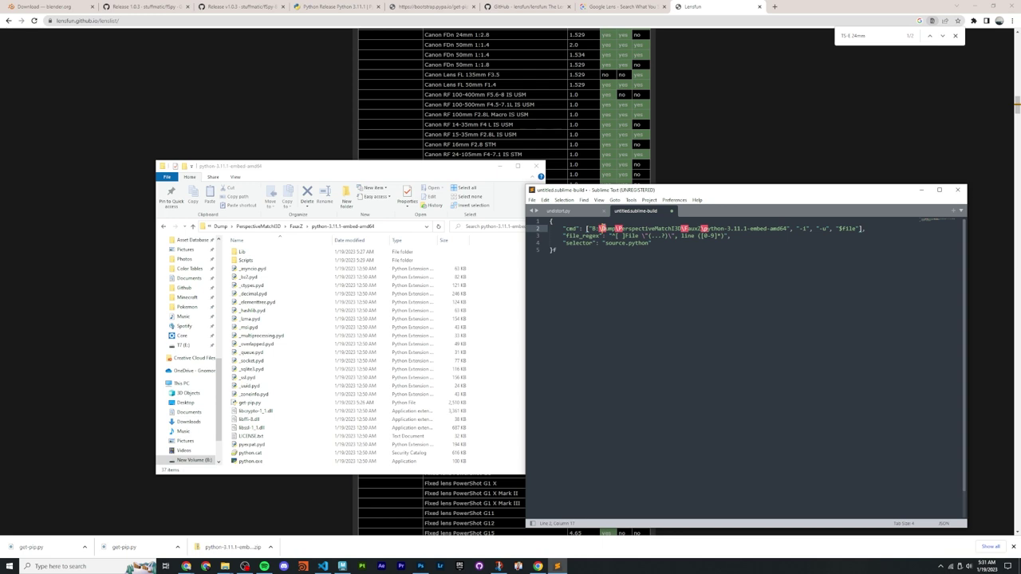
{"action": "key", "text": "BackSpace"}
{"action": "type", "text": "/"}
{"action": "left_click", "coordinate": [619, 229]}
{"action": "key", "text": "BackSpace"}
{"action": "type", "text": "/"}
{"action": "left_click", "coordinate": [685, 229]}
{"action": "key", "text": "BackSpace"}
{"action": "type", "text": "/"}
{"action": "left_click", "coordinate": [704, 229]}
{"action": "key", "text": "BackSpace"}
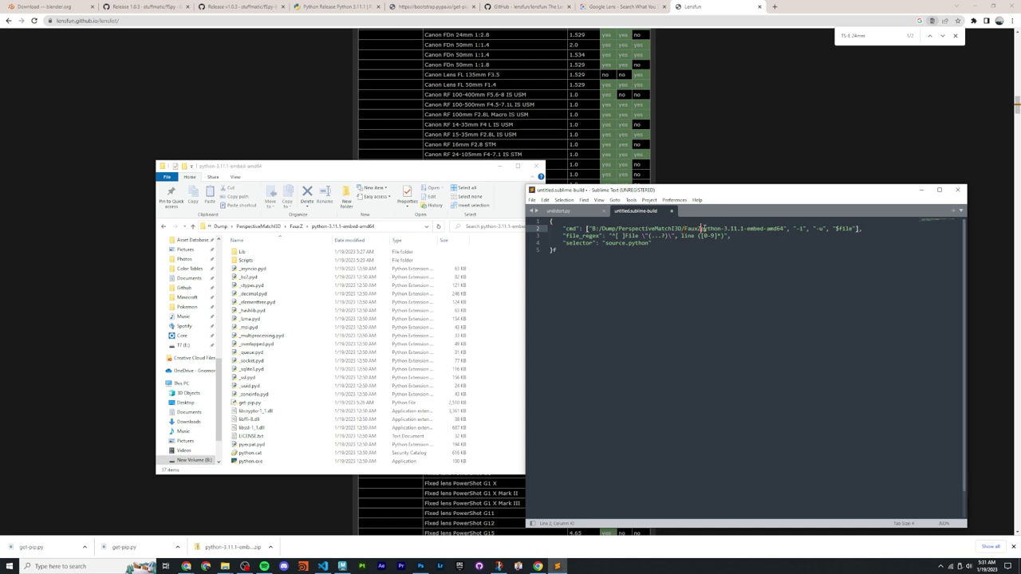
{"action": "type", "text": "/"}
Step: Append /python to the end of the interpreter path in the cmd entry
{"action": "left_click", "coordinate": [787, 229]}
{"action": "type", "text": "/python"}
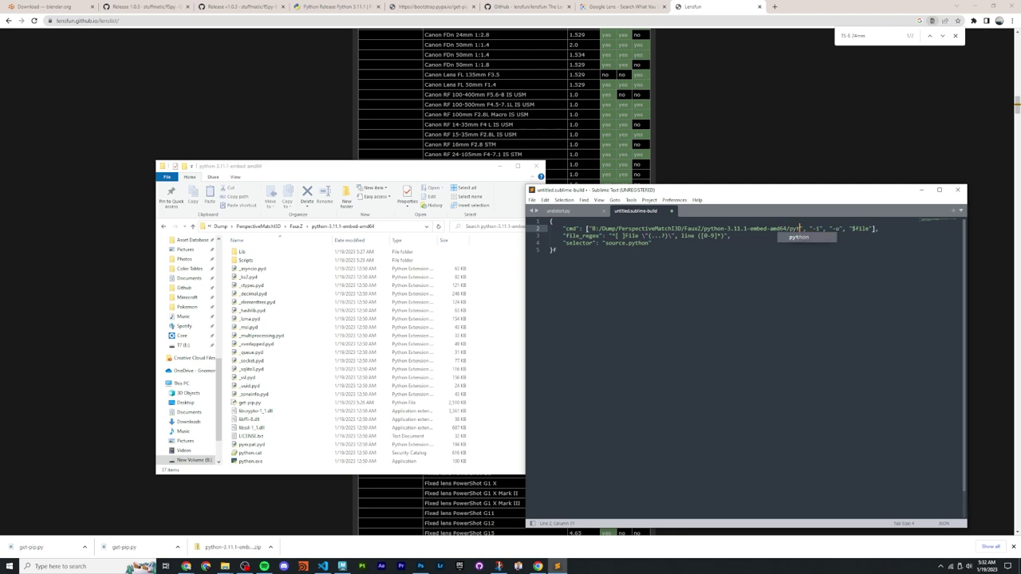
{"action": "left_click", "coordinate": [770, 274]}
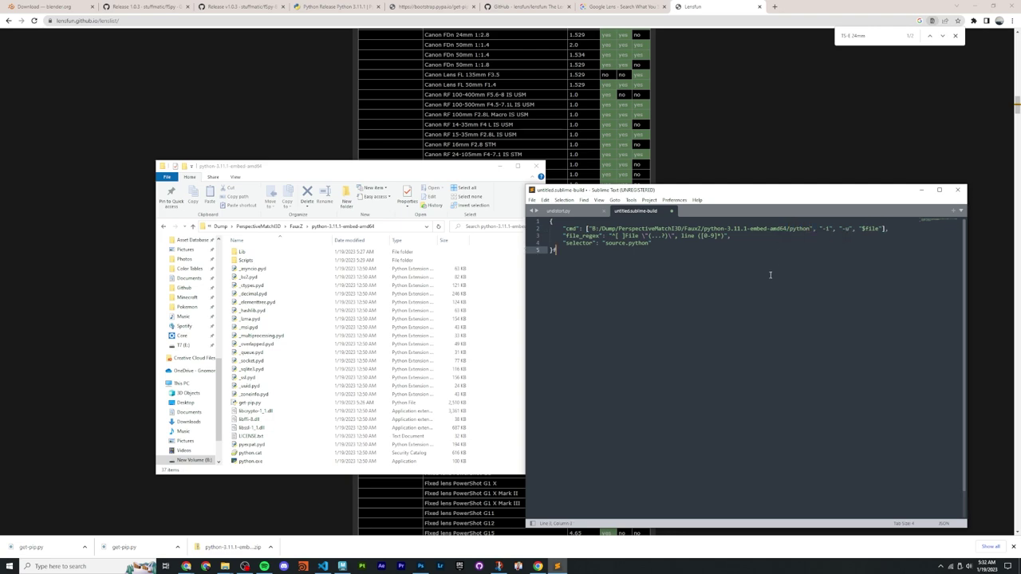
Step: Start saving the build file in Sublime Text's Packages\User folder and delete the existing Python311_Zfaux.sublime-build there
{"action": "key", "text": "ctrl+s"}
{"action": "key", "text": "Escape"}
{"action": "key", "text": "ctrl+s"}
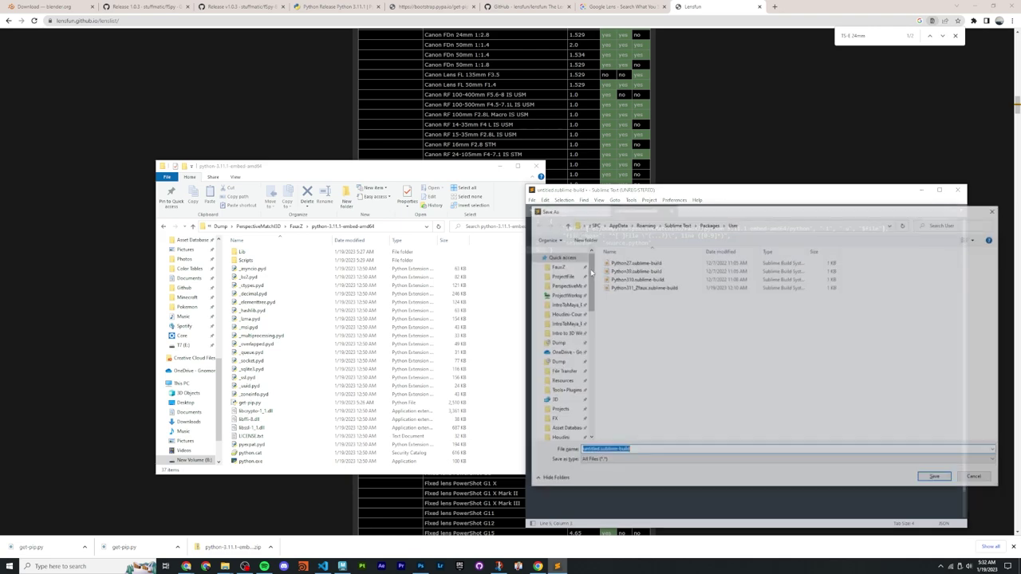
{"action": "left_click_drag", "start_coordinate": [678, 210], "coordinate": [614, 227]}
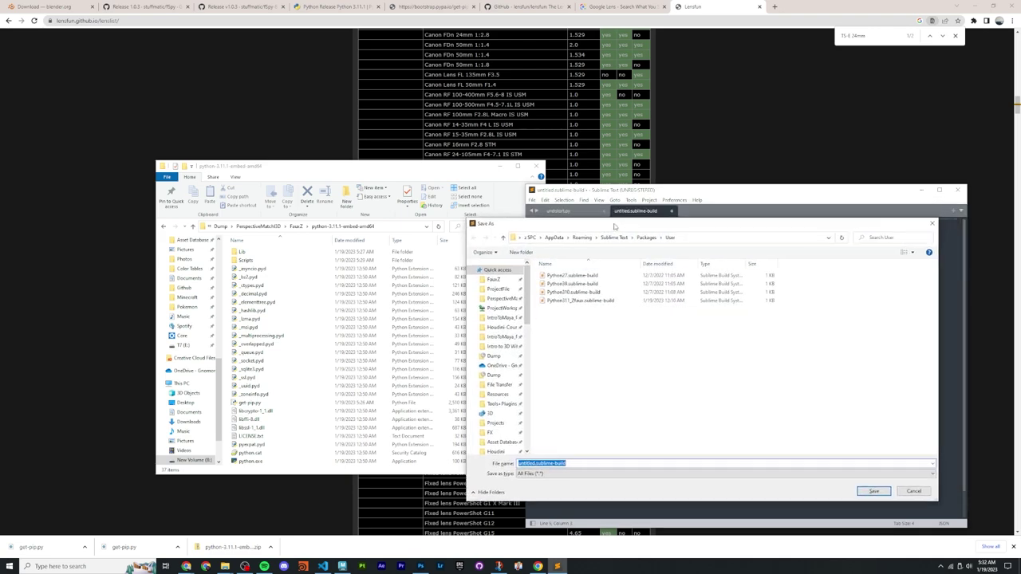
{"action": "left_click", "coordinate": [693, 238]}
{"action": "left_click_drag", "start_coordinate": [517, 238], "coordinate": [642, 239]}
{"action": "left_click", "coordinate": [567, 238]}
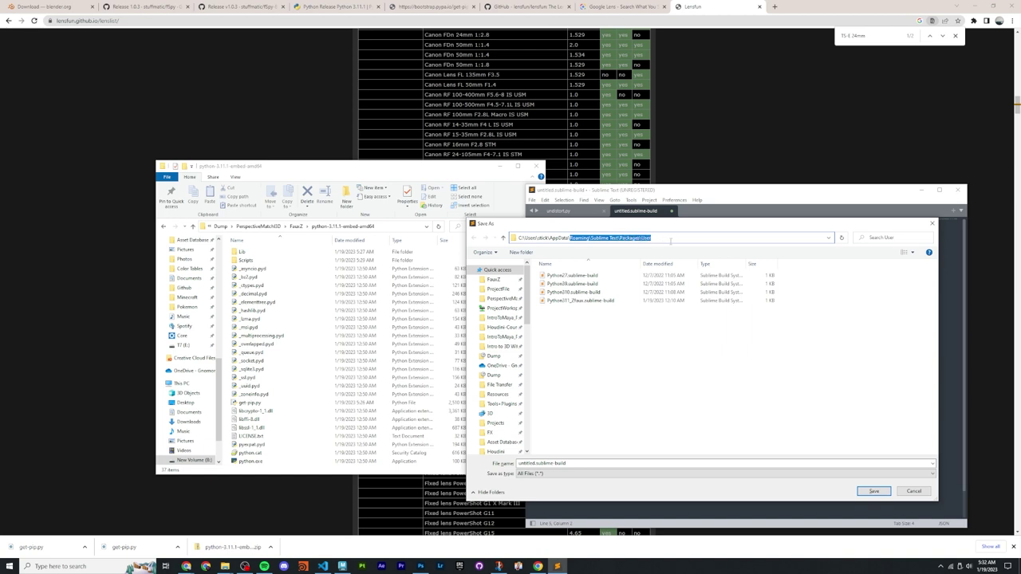
{"action": "left_click", "coordinate": [585, 336]}
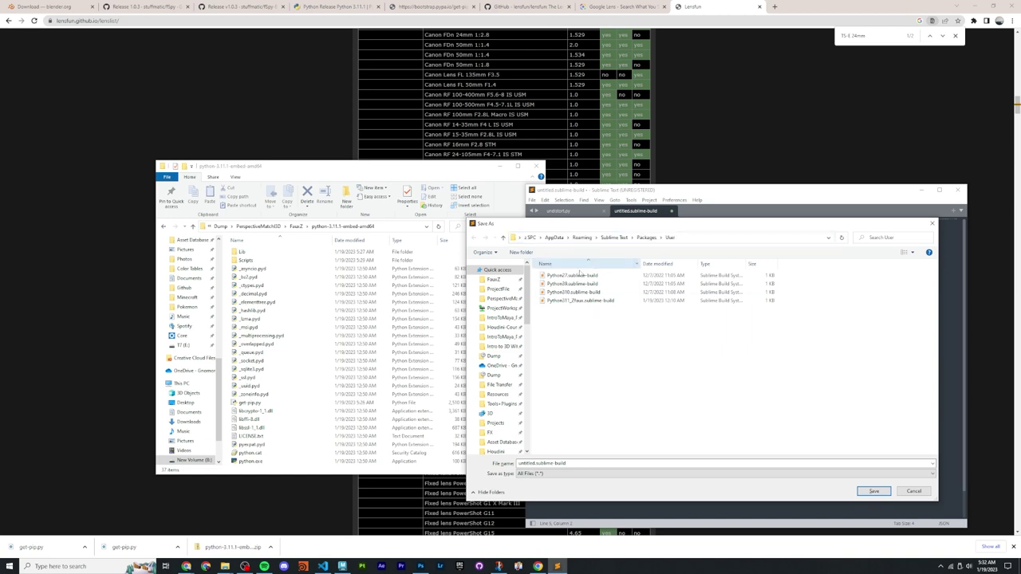
{"action": "left_click", "coordinate": [595, 301]}
{"action": "key", "text": "Delete"}
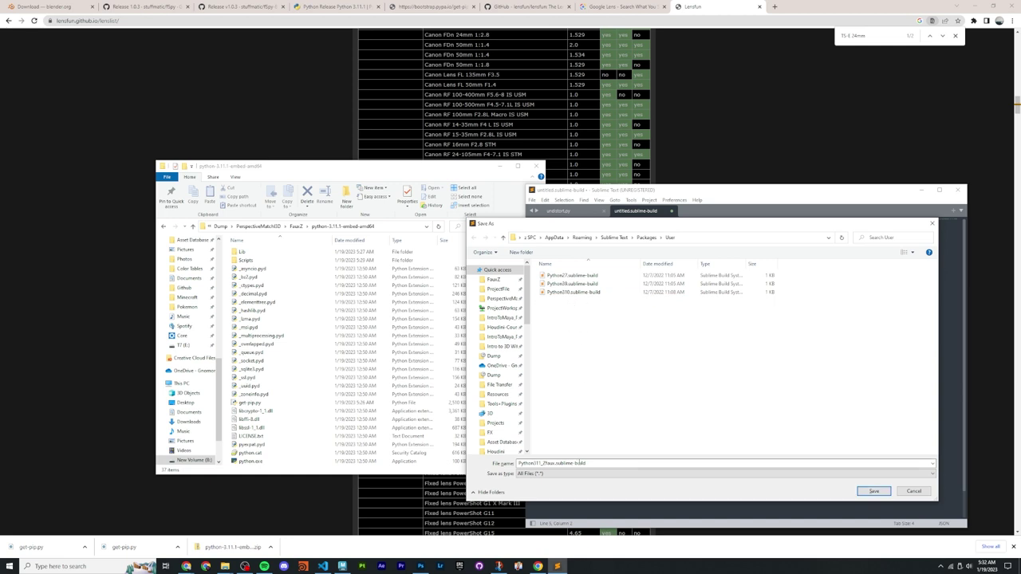
Step: Save the build system as Python311_Zfaux.sublime-build
{"action": "left_click", "coordinate": [592, 463]}
{"action": "type", "text": "Python"}
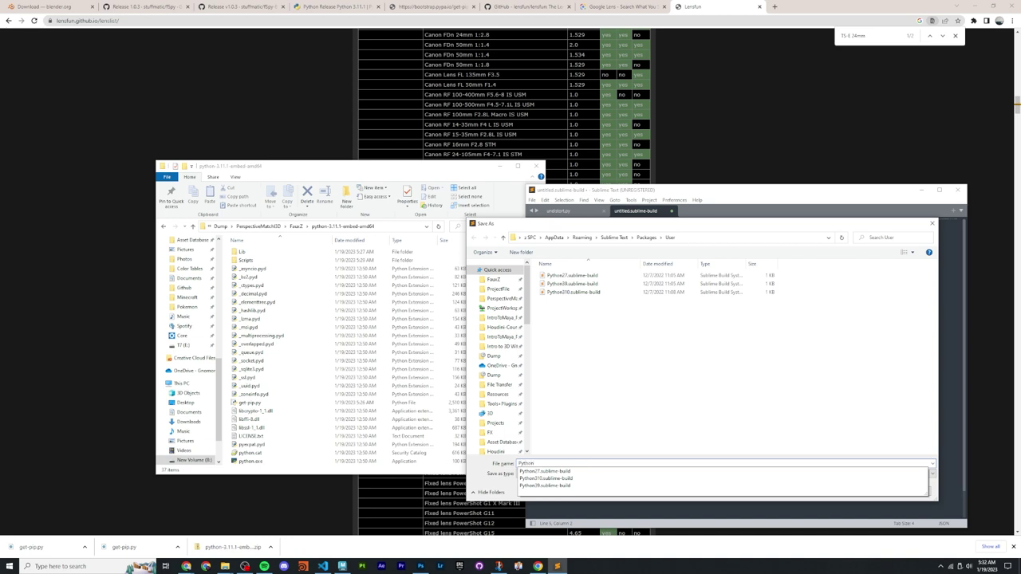
{"action": "type", "text": "311_Zfaux.sublime-build"}
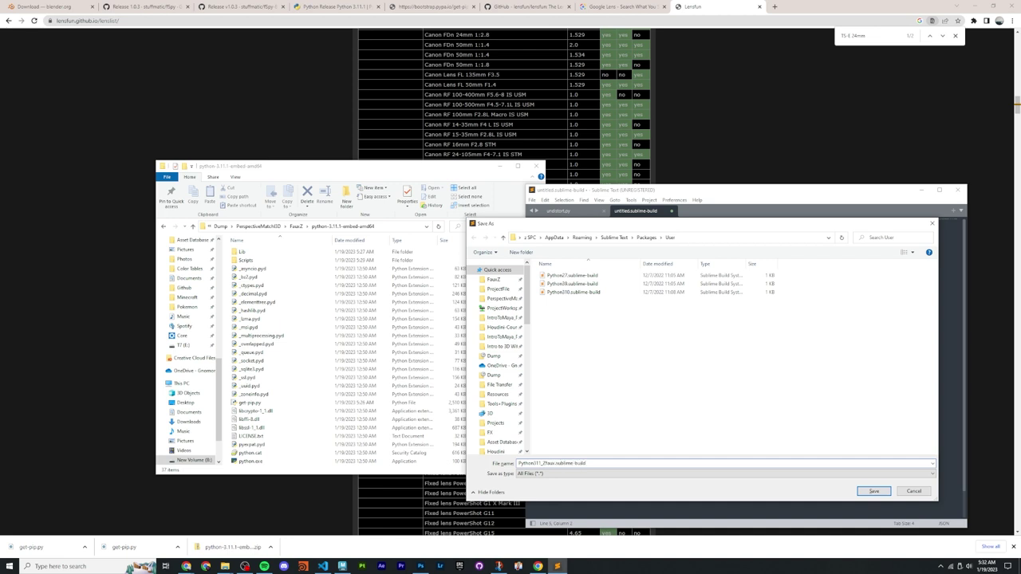
{"action": "left_click", "coordinate": [874, 491]}
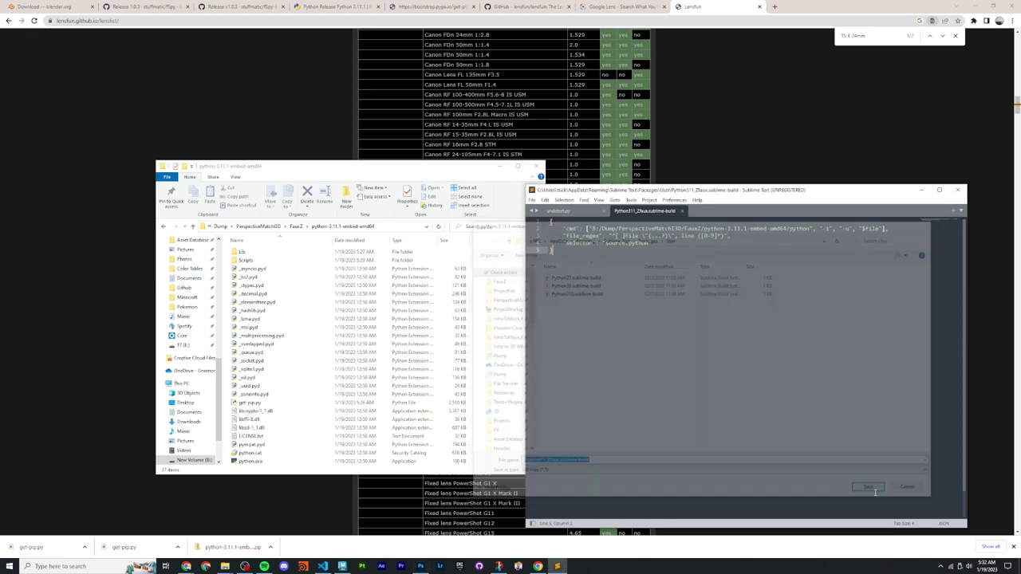
Step: Close the build file and select Python311_Zfaux as the build system for undistort.py
{"action": "left_click", "coordinate": [684, 211]}
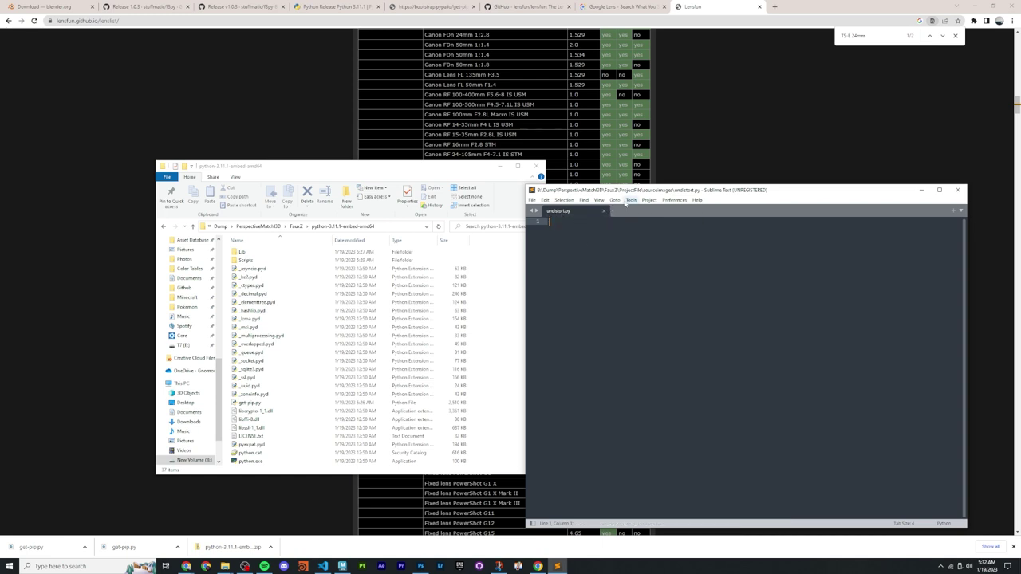
{"action": "left_click", "coordinate": [630, 200]}
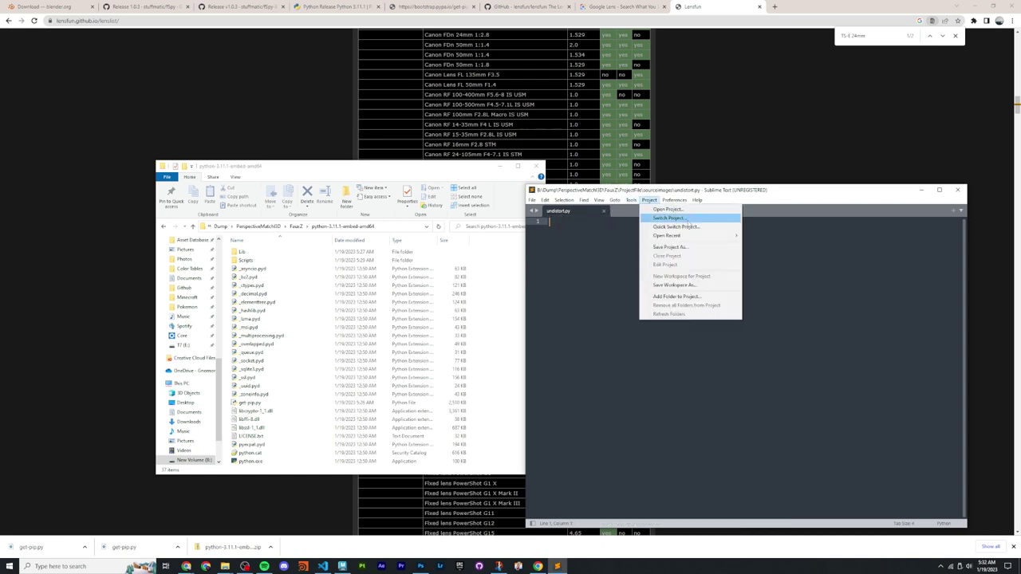
{"action": "mouse_move", "coordinate": [651, 230]}
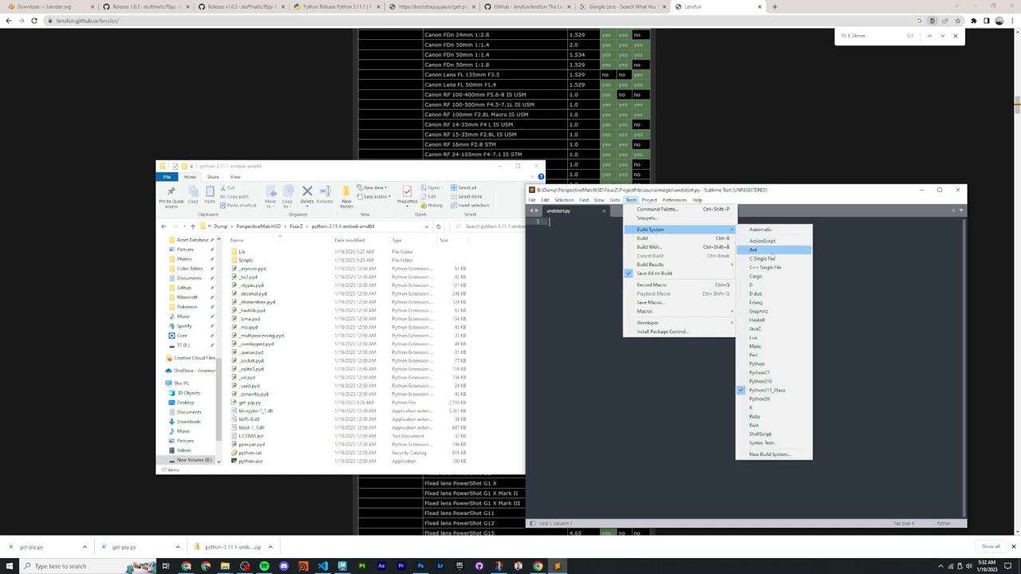
{"action": "left_click", "coordinate": [775, 392]}
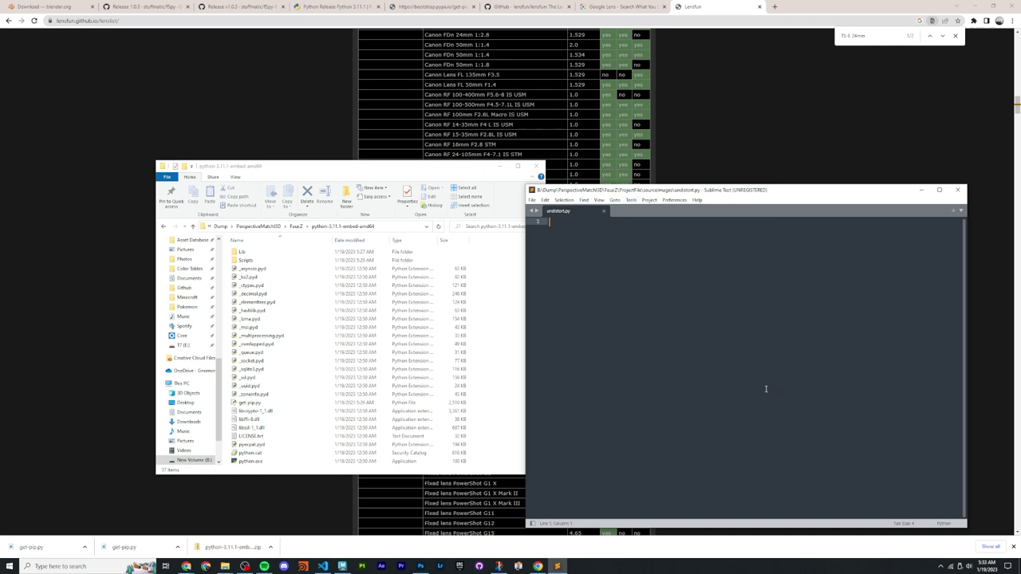
Step: Fill undistort.py with the prepared script containing the testDatabaseLoading and unDistort functions, and save it
{"action": "left_click", "coordinate": [540, 285]}
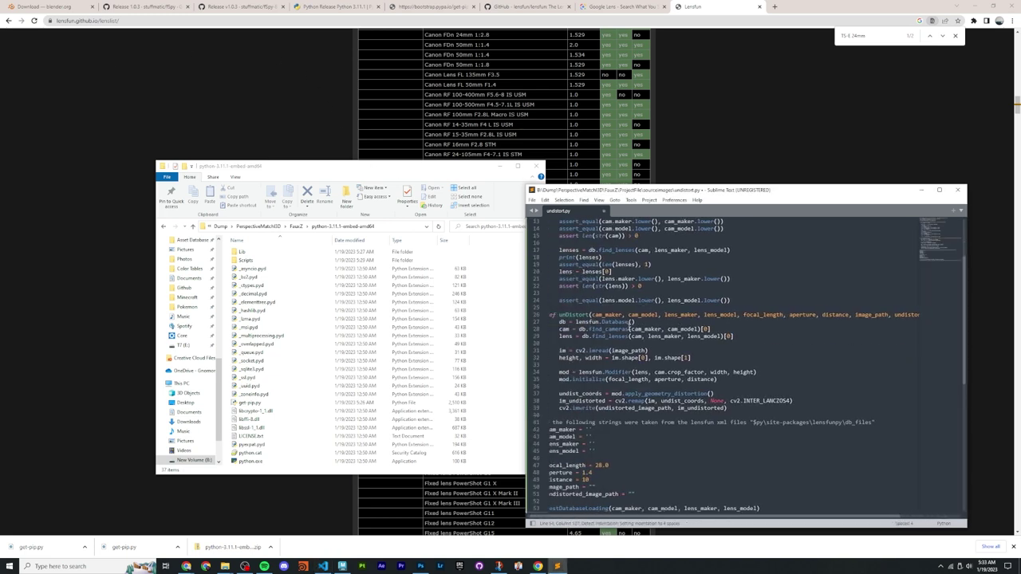
{"action": "scroll", "coordinate": [606, 303], "scroll_direction": "up", "scroll_amount": 4}
{"action": "key", "text": "ctrl+s"}
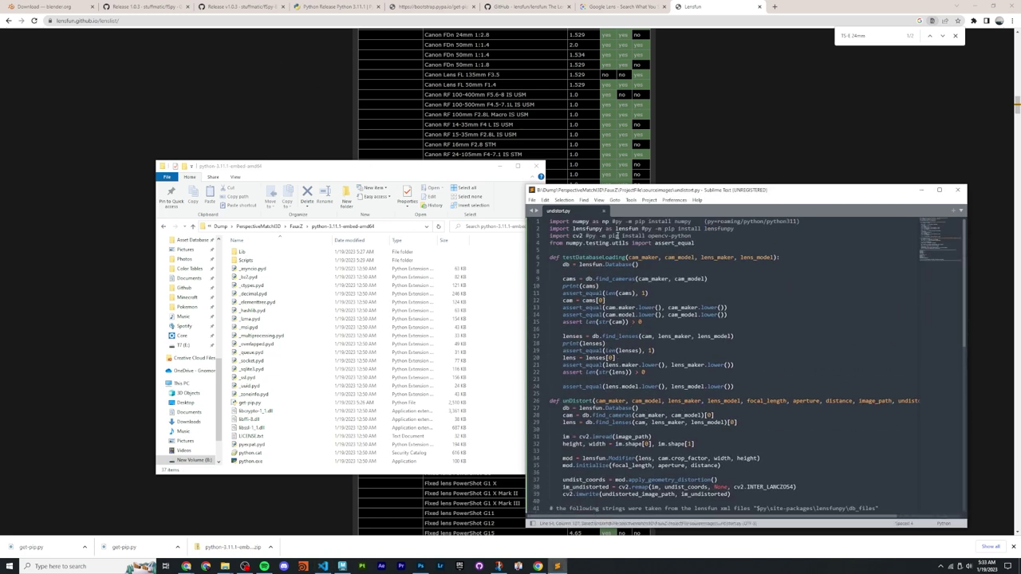
{"action": "left_click_drag", "start_coordinate": [651, 193], "coordinate": [662, 174]}
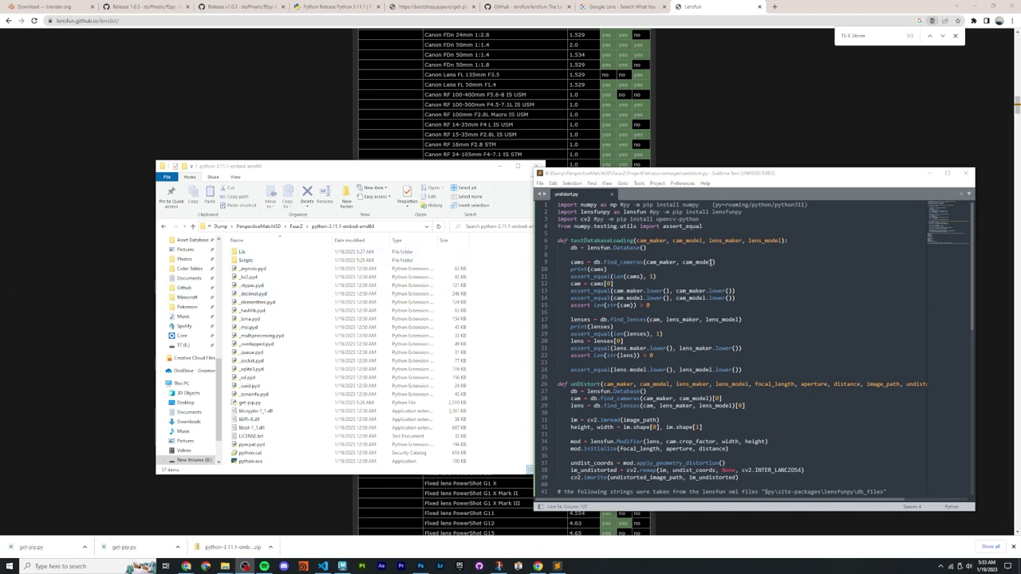
Step: Open the lensfunpy package folder inside python-3.11.1-embed-amd64\Lib\site-packages in File Explorer
{"action": "double_click", "coordinate": [595, 212]}
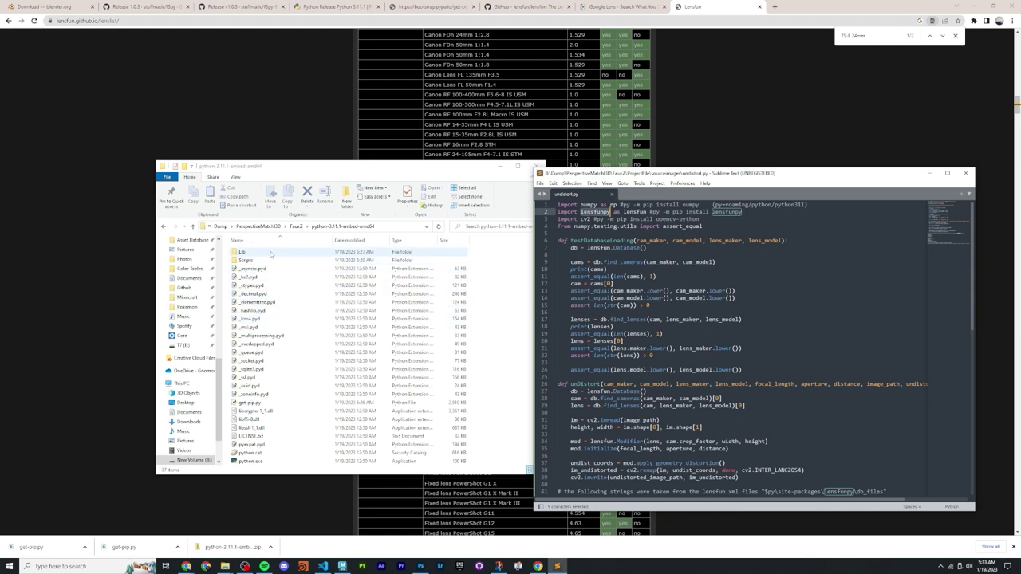
{"action": "left_click", "coordinate": [297, 227]}
{"action": "left_click", "coordinate": [297, 227]}
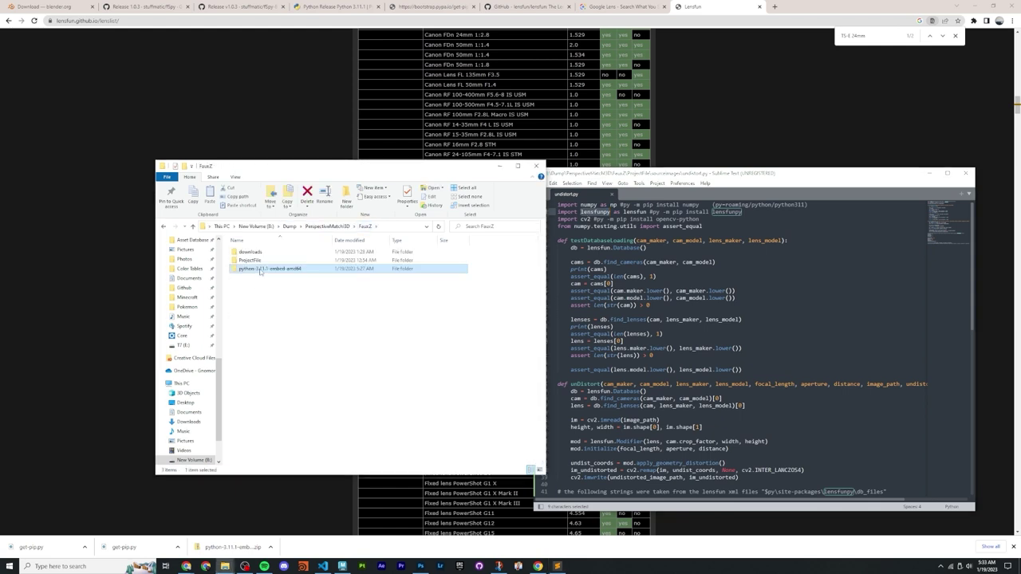
{"action": "double_click", "coordinate": [262, 273]}
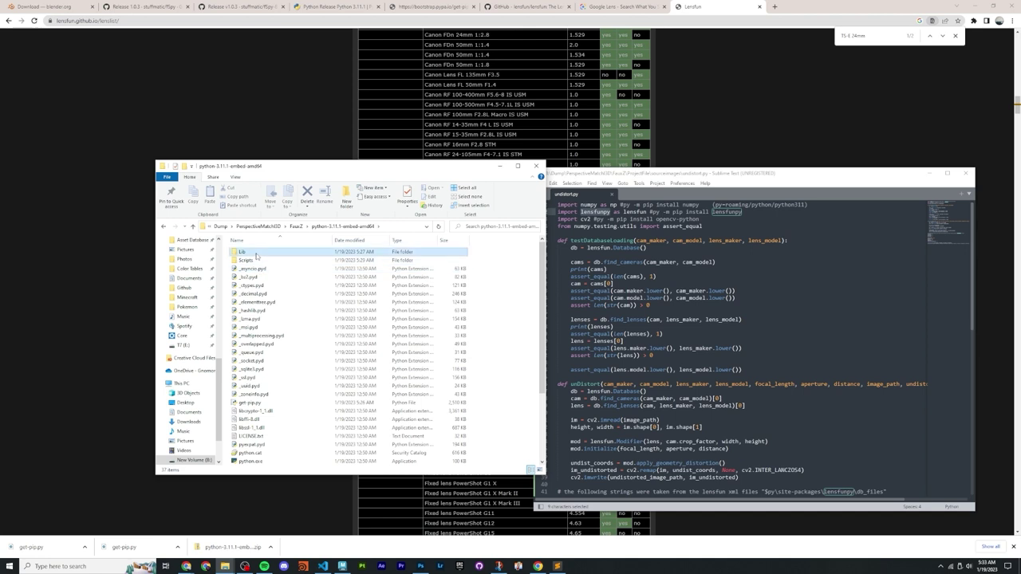
{"action": "double_click", "coordinate": [253, 253]}
{"action": "double_click", "coordinate": [254, 252]}
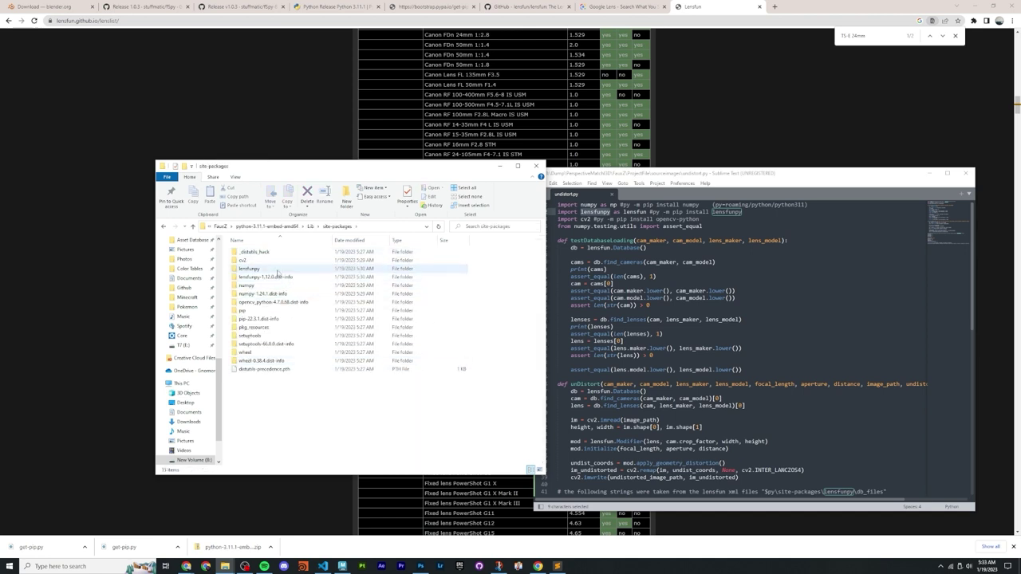
{"action": "left_click", "coordinate": [261, 270]}
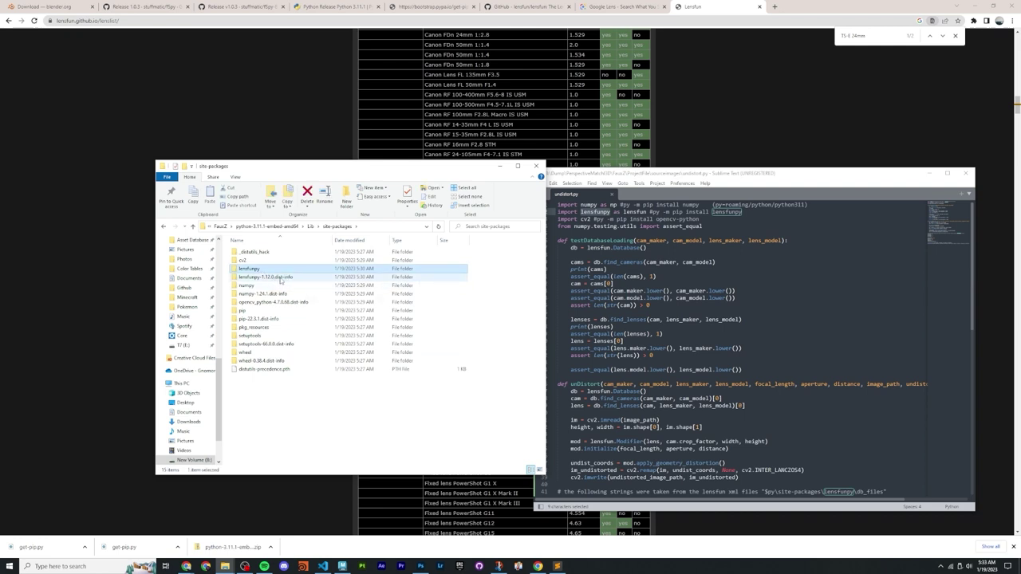
{"action": "double_click", "coordinate": [262, 269]}
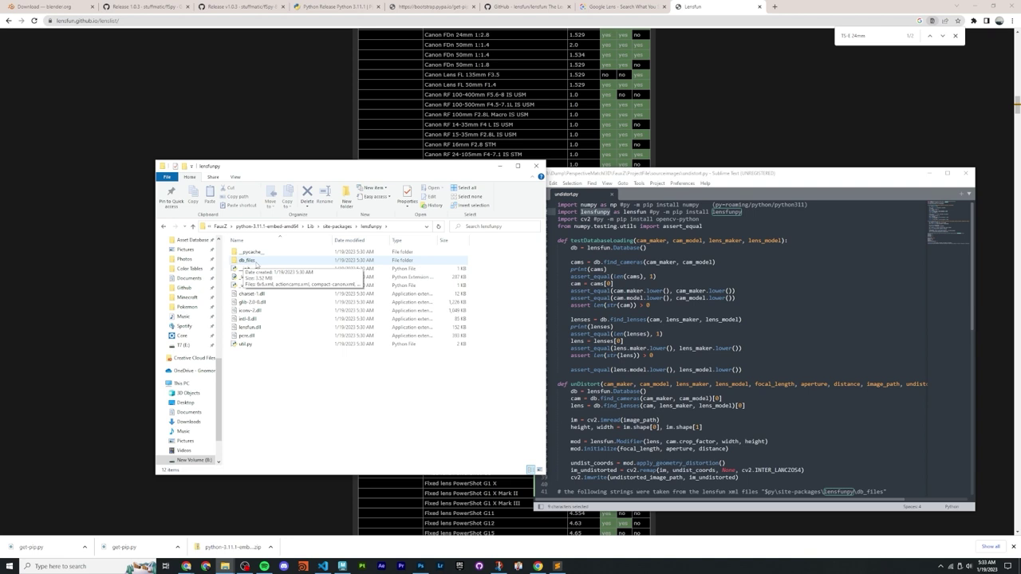
Step: Open the db_files folder of the lensfunpy package and move its window clear of the script editor
{"action": "double_click", "coordinate": [253, 263]}
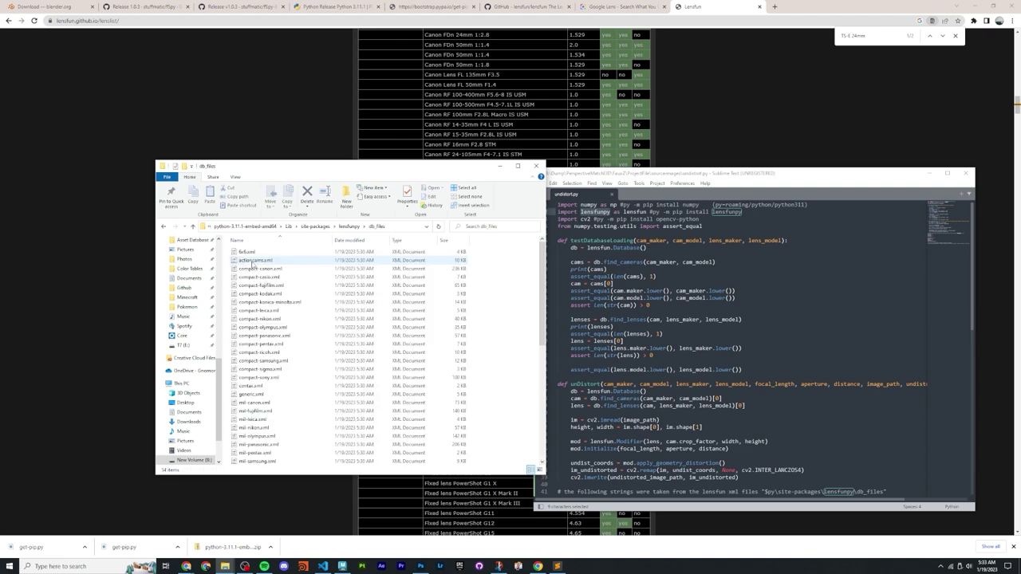
{"action": "scroll", "coordinate": [319, 363], "scroll_direction": "down", "scroll_amount": 9}
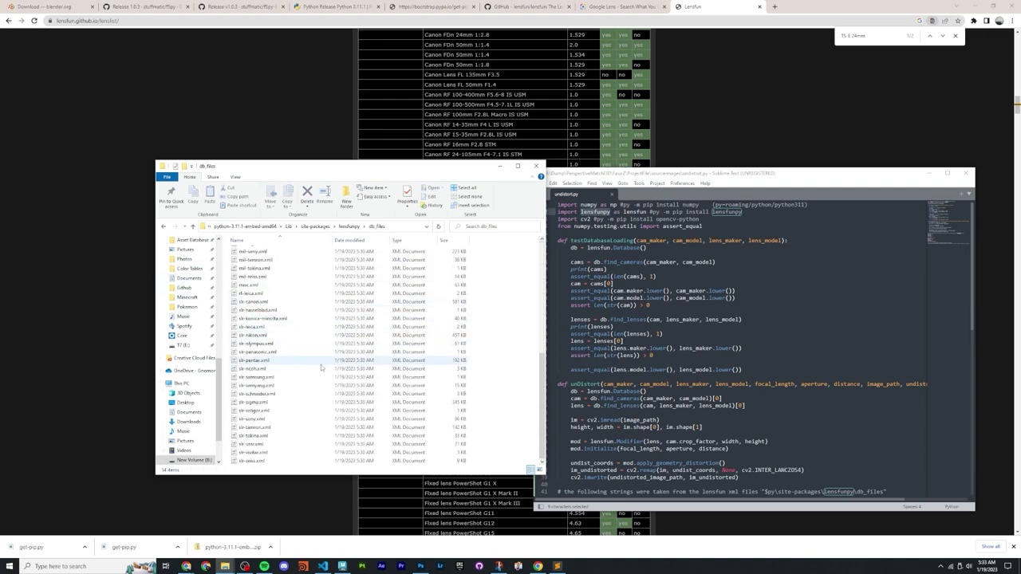
{"action": "scroll", "coordinate": [322, 367], "scroll_direction": "up", "scroll_amount": 9}
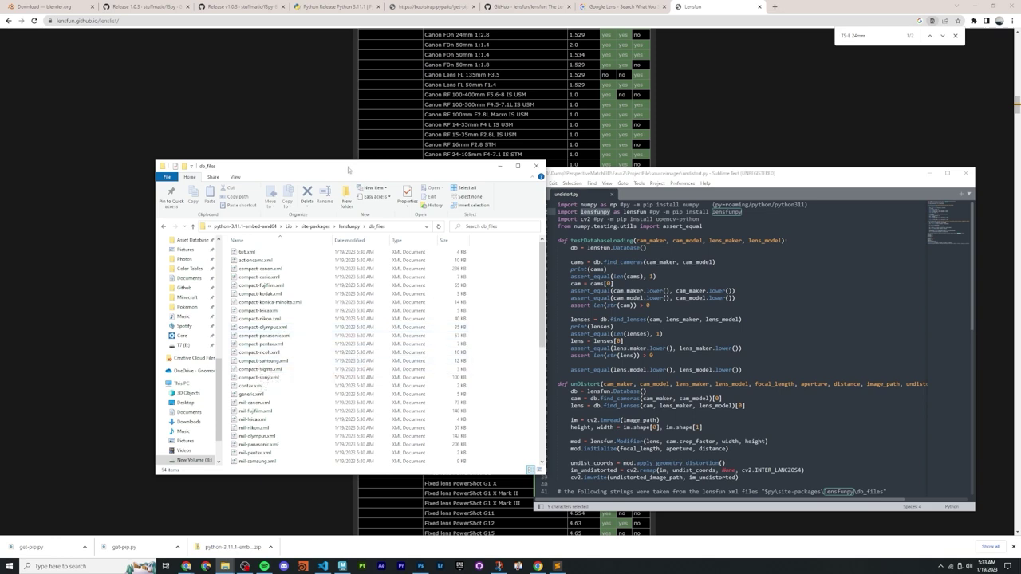
{"action": "left_click_drag", "start_coordinate": [348, 170], "coordinate": [241, 54]}
{"action": "scroll", "coordinate": [226, 289], "scroll_direction": "down", "scroll_amount": 4}
{"action": "scroll", "coordinate": [237, 217], "scroll_direction": "up", "scroll_amount": 4}
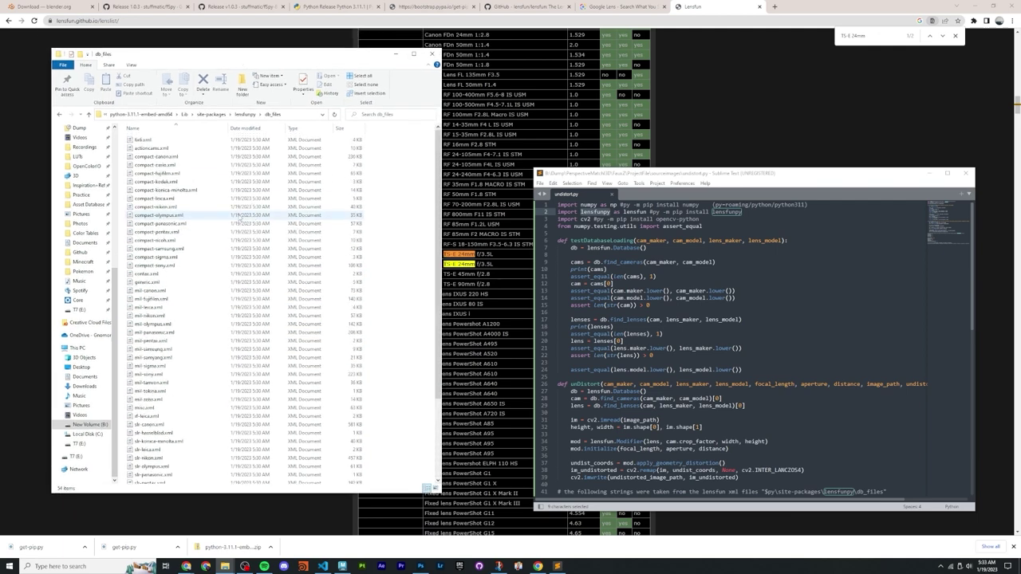
Step: Switch to Photoshop to check the photo's camera make, model and lens in its camera data, then close the file information
{"action": "left_click", "coordinate": [420, 566]}
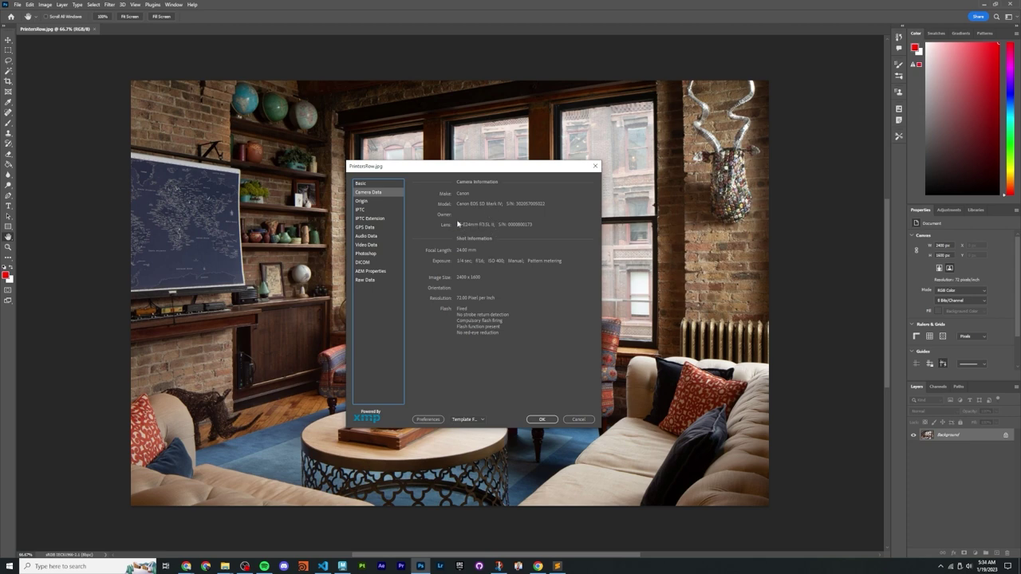
{"action": "left_click", "coordinate": [420, 566]}
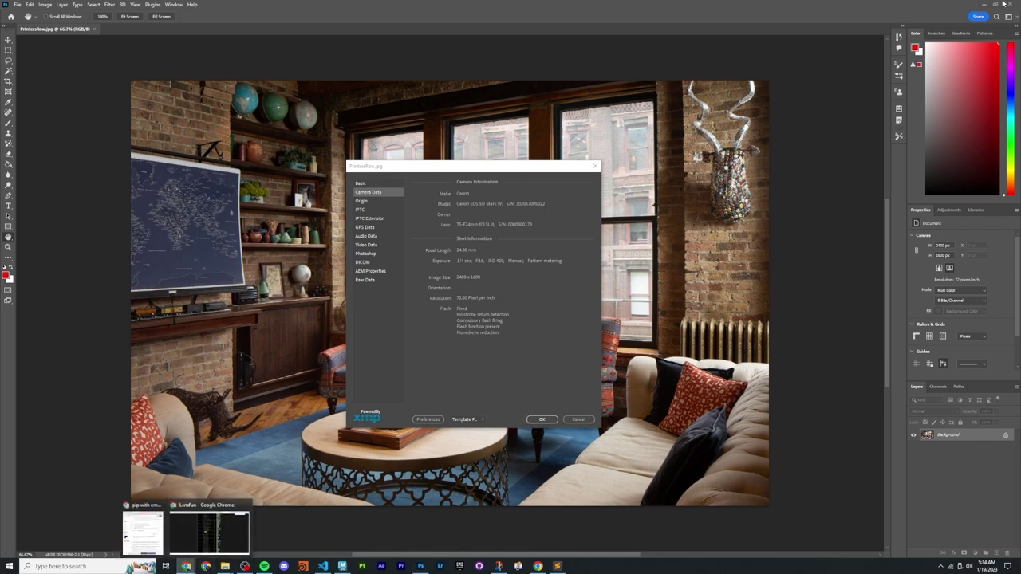
{"action": "left_click", "coordinate": [883, 71]}
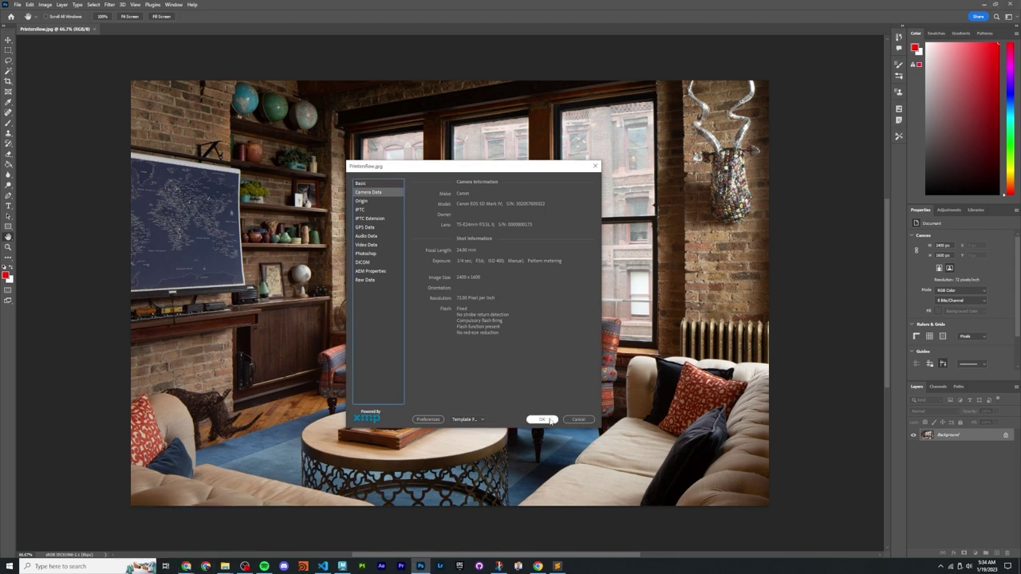
{"action": "left_click", "coordinate": [541, 420]}
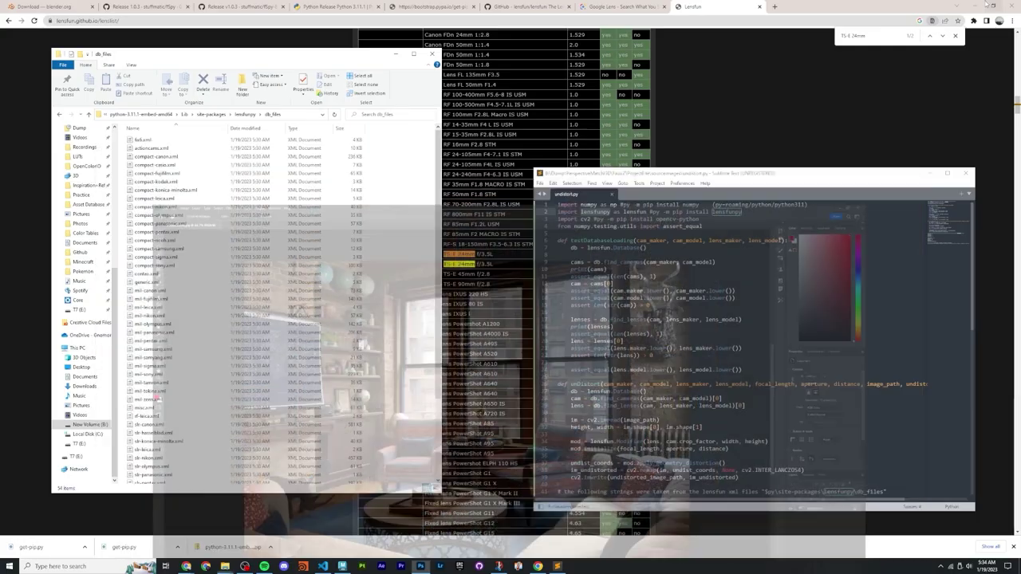
Step: Locate and select slr-canon.xml among the lens database files in File Explorer
{"action": "scroll", "coordinate": [267, 323], "scroll_direction": "down", "scroll_amount": 4}
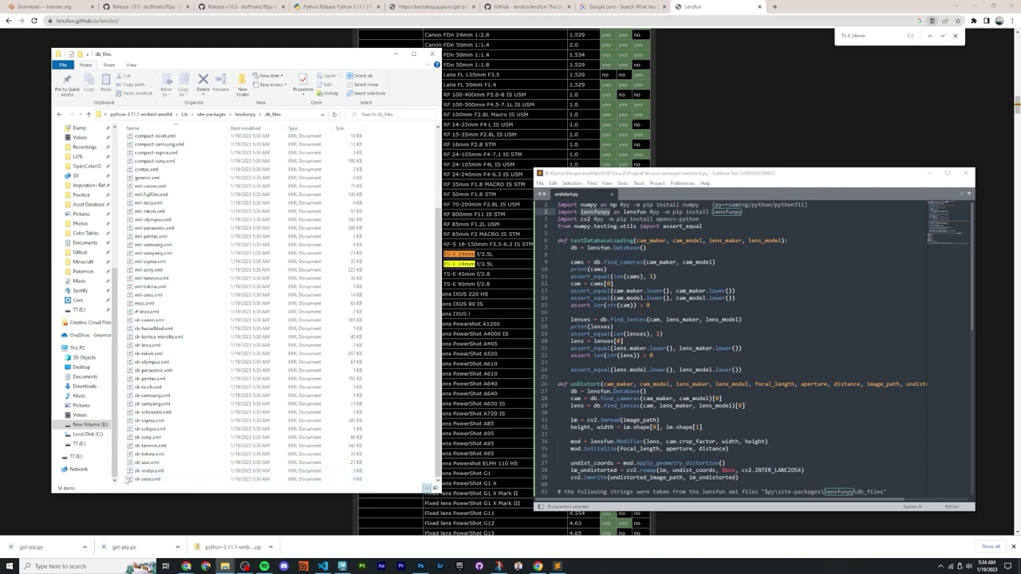
{"action": "left_click_drag", "start_coordinate": [127, 482], "coordinate": [126, 237]}
{"action": "left_click", "coordinate": [135, 237]}
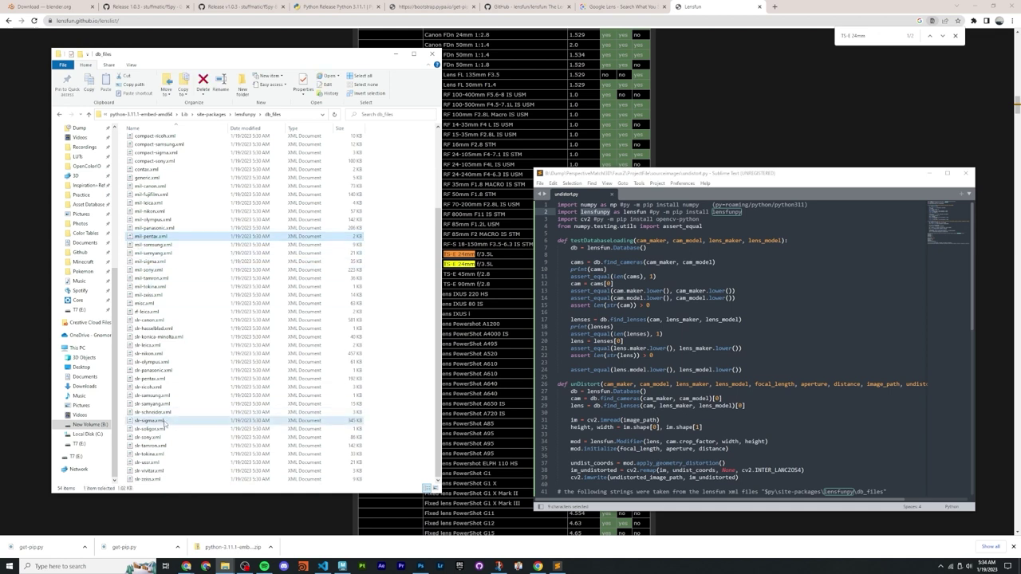
{"action": "left_click", "coordinate": [373, 354]}
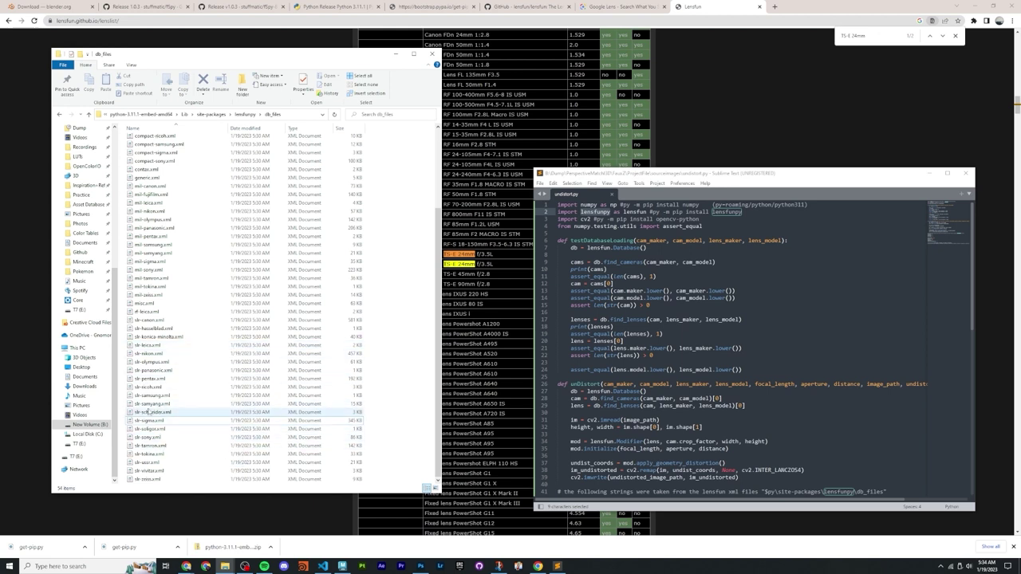
{"action": "left_click", "coordinate": [209, 321]}
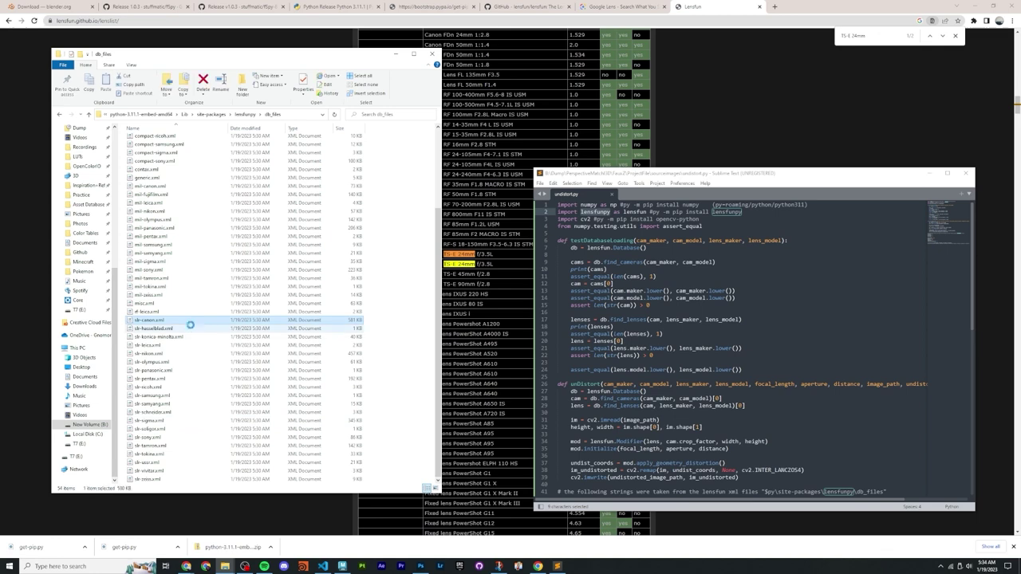
{"action": "mouse_move", "coordinate": [283, 60]}
{"action": "left_mouse_down"}
{"action": "mouse_move", "coordinate": [248, 79]}
{"action": "mouse_move", "coordinate": [178, 79]}
{"action": "mouse_move", "coordinate": [274, 74]}
{"action": "left_mouse_up"}
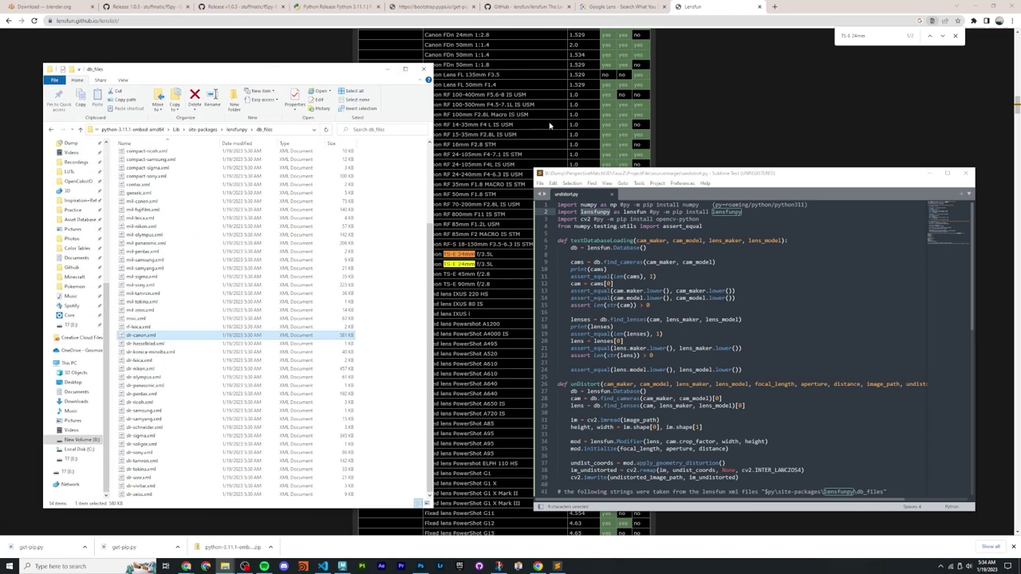
Step: Capture a screen snip of the make, model and lens lines from the photo's camera data in Photoshop, and close the file information
{"action": "left_click", "coordinate": [420, 566]}
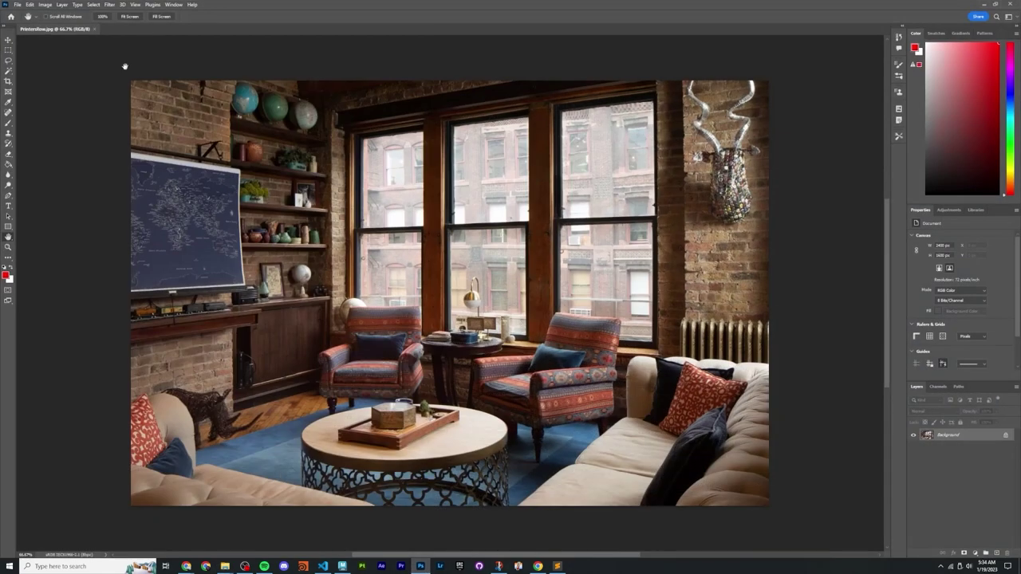
{"action": "left_click", "coordinate": [17, 4]}
{"action": "left_click", "coordinate": [48, 216]}
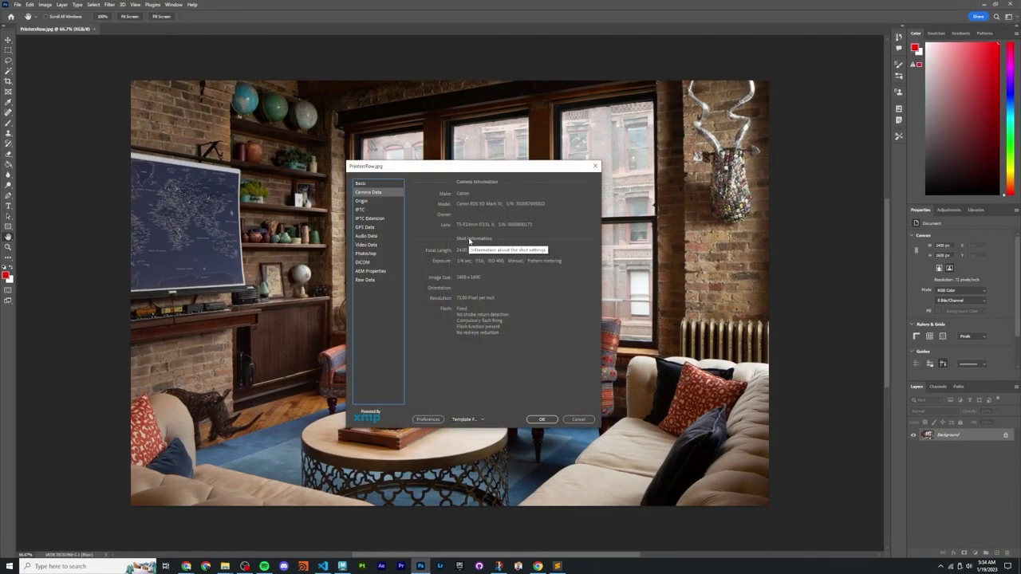
{"action": "key", "text": "super+shift+s"}
{"action": "left_click_drag", "start_coordinate": [433, 188], "coordinate": [555, 236]}
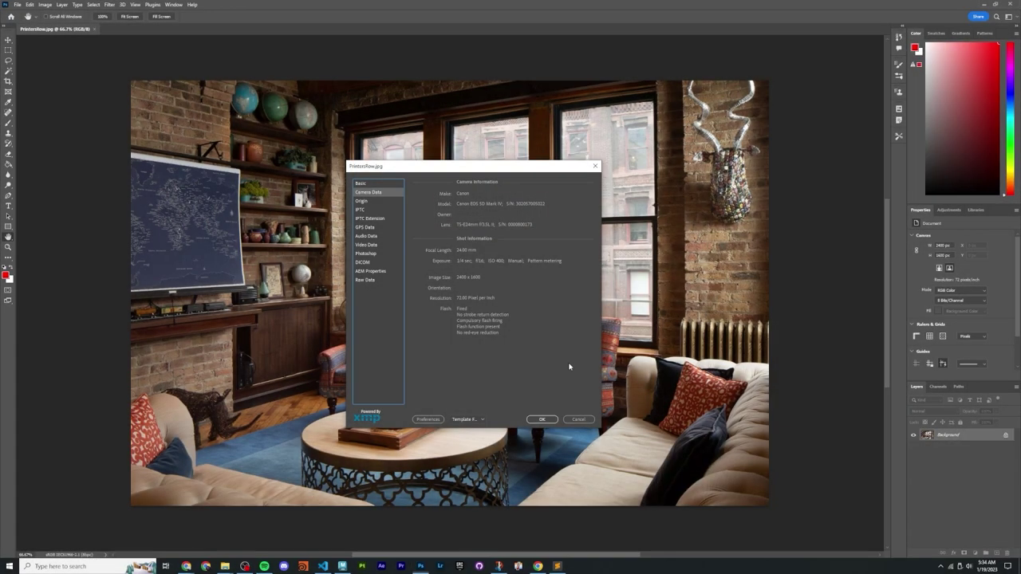
{"action": "left_click", "coordinate": [578, 419]}
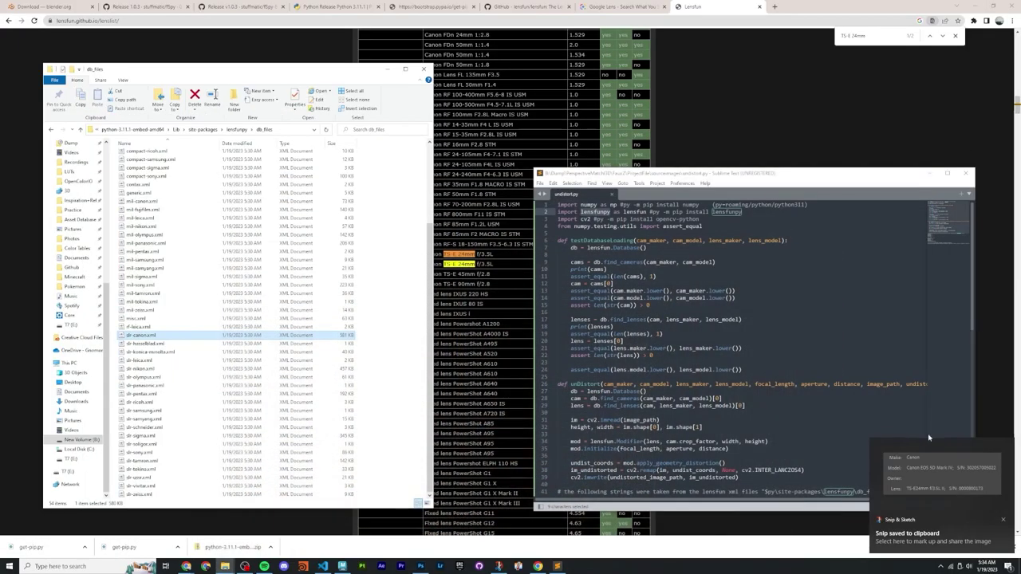
Step: Open the captured snip in Snip & Sketch and arrange it so the camera details stay visible above the Sublime Text window
{"action": "left_click", "coordinate": [928, 443]}
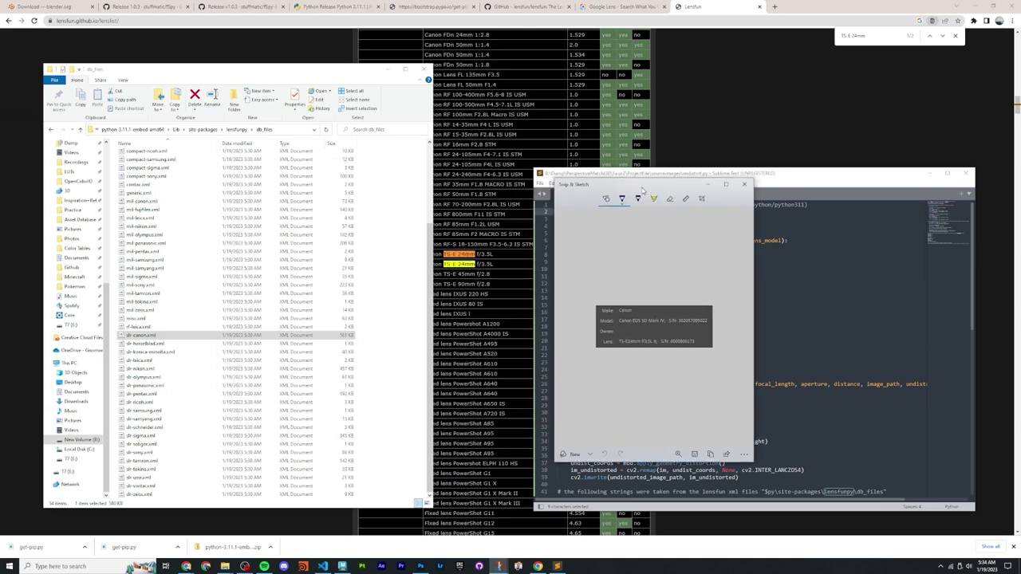
{"action": "mouse_move", "coordinate": [619, 183]}
{"action": "left_mouse_down"}
{"action": "mouse_move", "coordinate": [532, 115]}
{"action": "mouse_move", "coordinate": [535, 133]}
{"action": "mouse_move", "coordinate": [781, 130]}
{"action": "mouse_move", "coordinate": [742, 142]}
{"action": "left_mouse_up"}
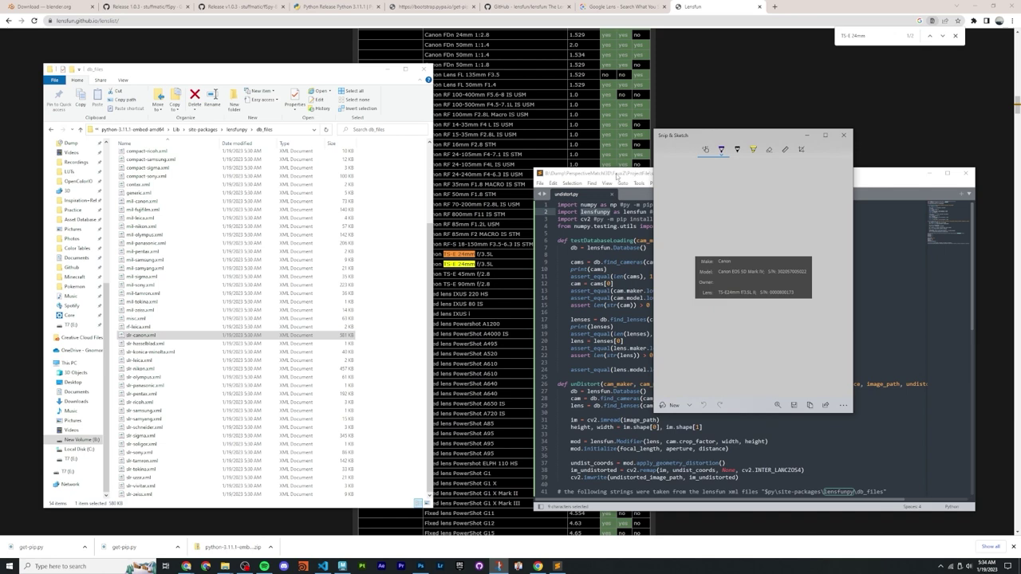
{"action": "left_click", "coordinate": [617, 182]}
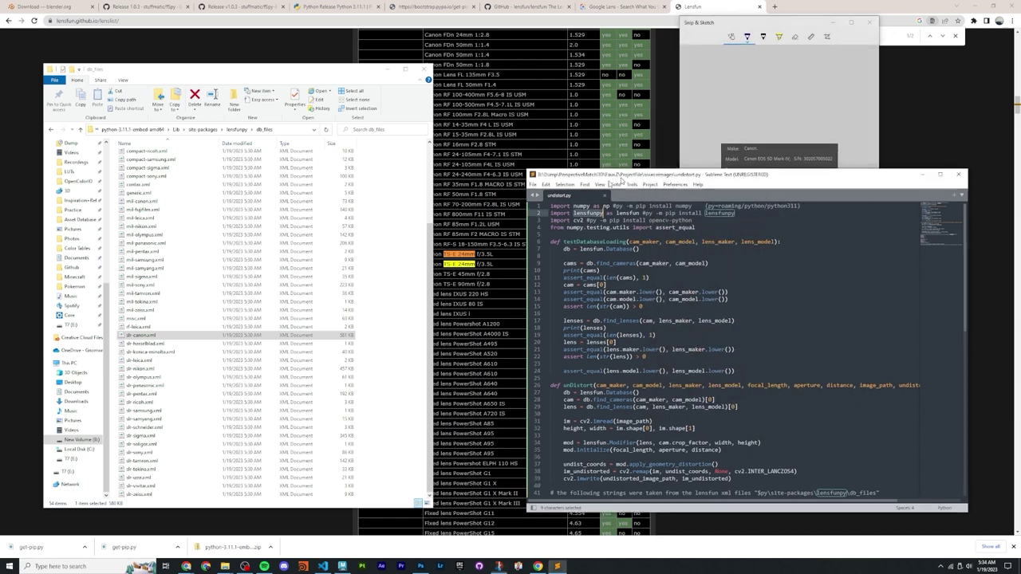
{"action": "left_click_drag", "start_coordinate": [612, 180], "coordinate": [541, 214]}
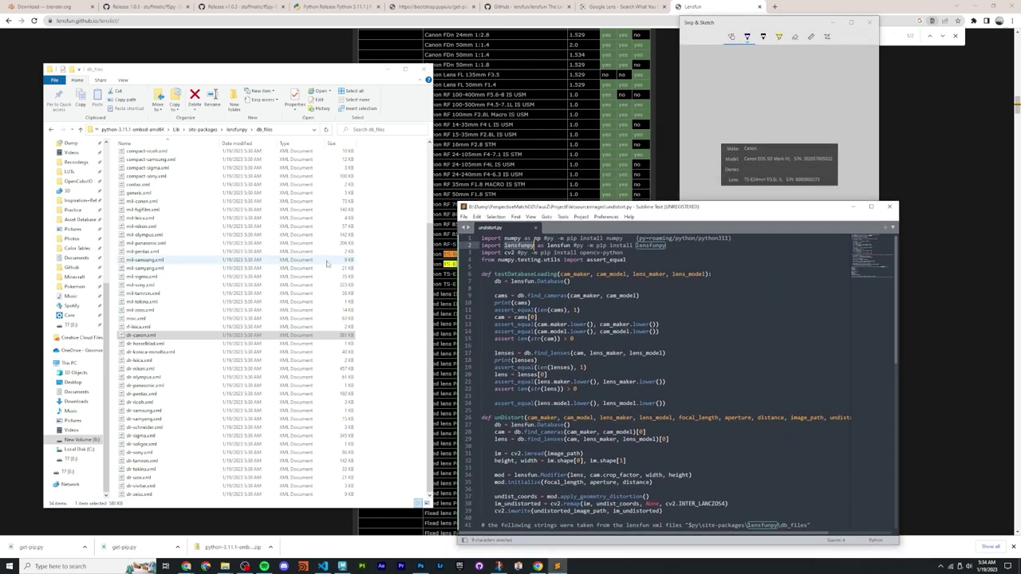
Step: Open slr-canon.xml from the db_files folder in Sublime Text and reposition the editor window
{"action": "left_click", "coordinate": [164, 336]}
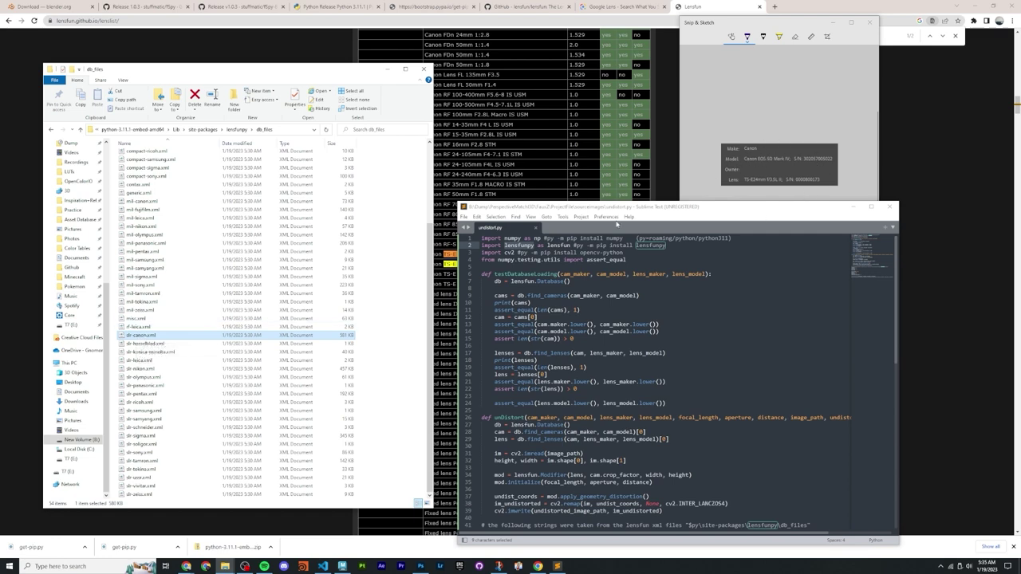
{"action": "left_click_drag", "start_coordinate": [139, 335], "coordinate": [617, 313]}
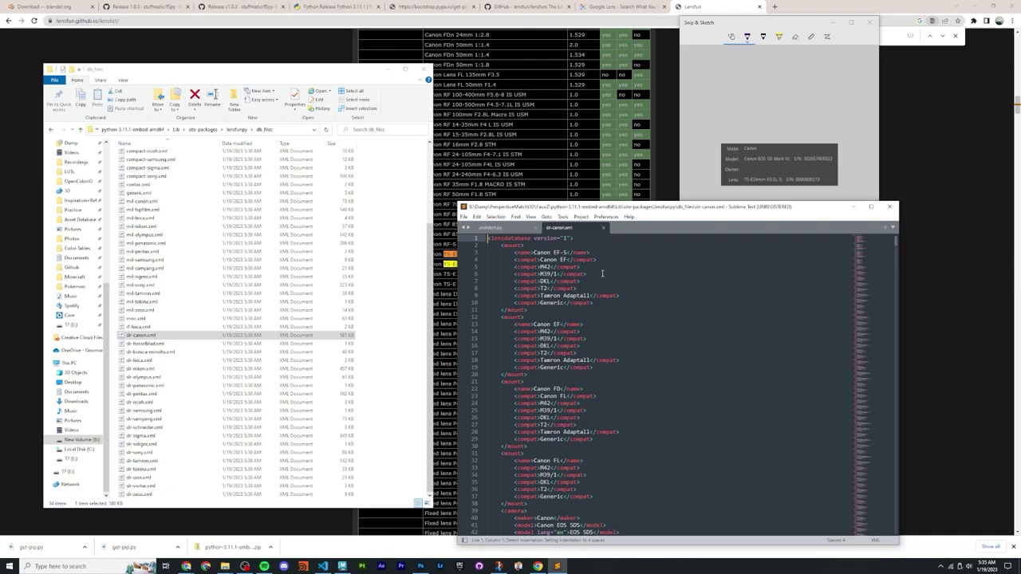
{"action": "mouse_move", "coordinate": [894, 240]}
{"action": "left_mouse_down"}
{"action": "mouse_move", "coordinate": [894, 364]}
{"action": "mouse_move", "coordinate": [896, 241]}
{"action": "left_mouse_up"}
{"action": "left_click", "coordinate": [582, 238]}
{"action": "left_click_drag", "start_coordinate": [578, 211], "coordinate": [655, 214]}
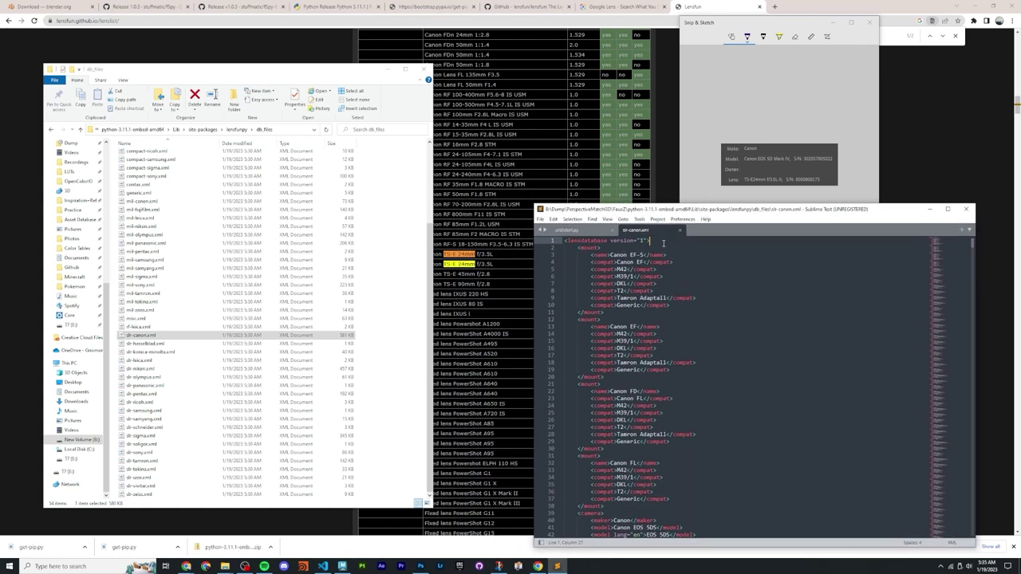
Step: Search slr-canon.xml for the camera model "5D Mark IV"
{"action": "key", "text": "ctrl+f"}
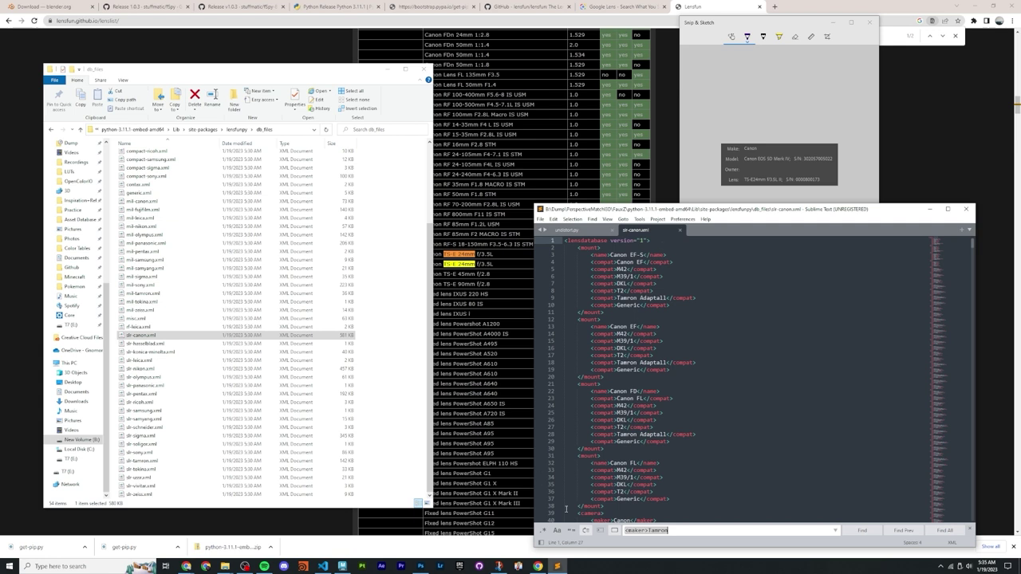
{"action": "key", "text": "BackSpace"}
{"action": "left_click_drag", "start_coordinate": [705, 212], "coordinate": [713, 205]}
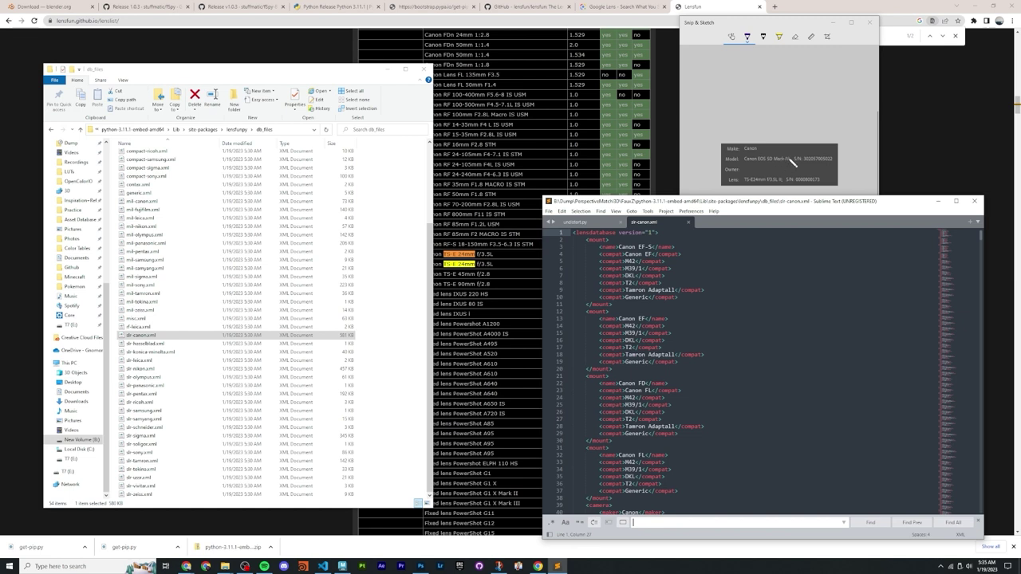
{"action": "type", "text": "5D"}
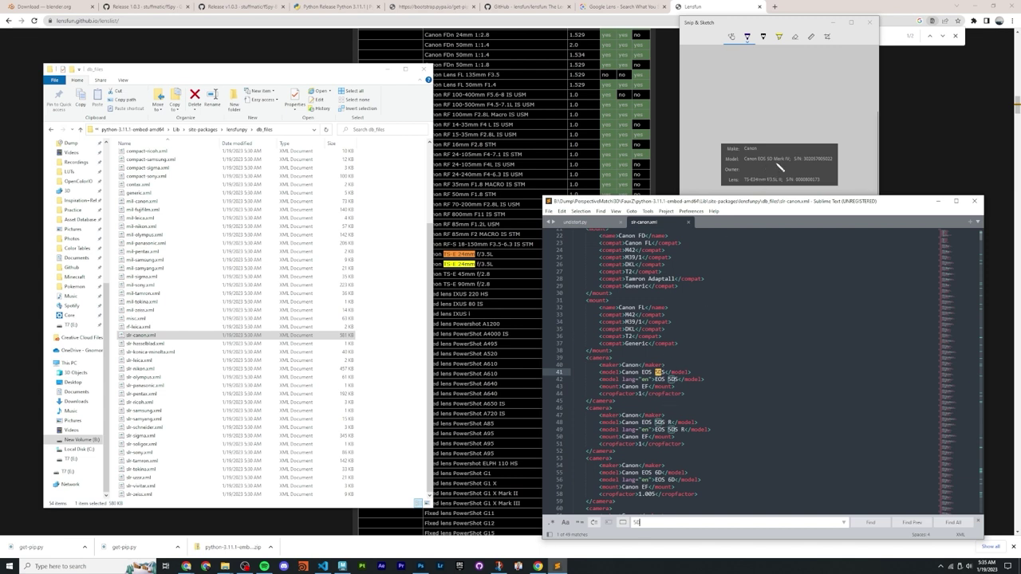
{"action": "type", "text": "Mark"}
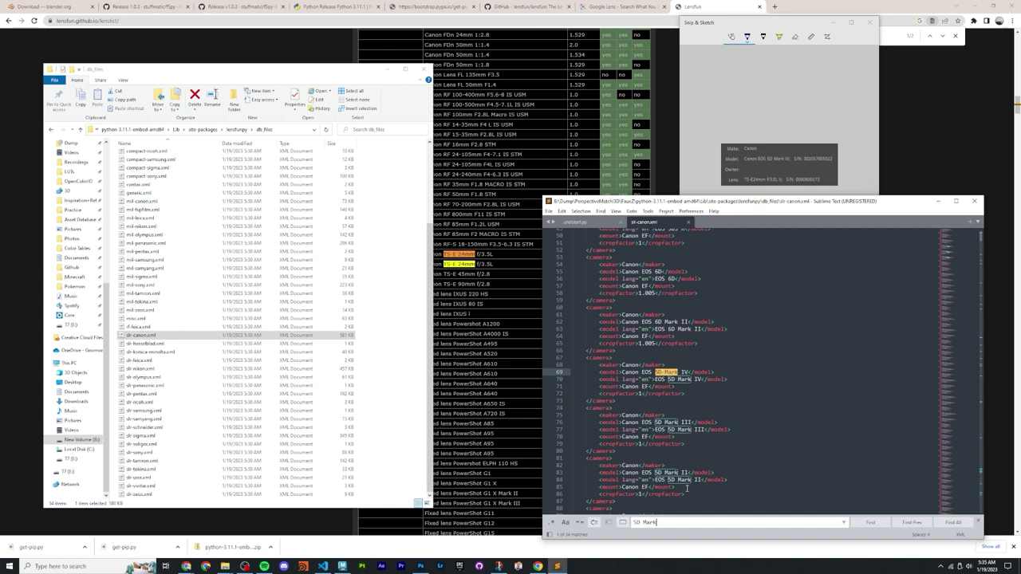
{"action": "scroll", "coordinate": [676, 453], "scroll_direction": "down", "scroll_amount": 5}
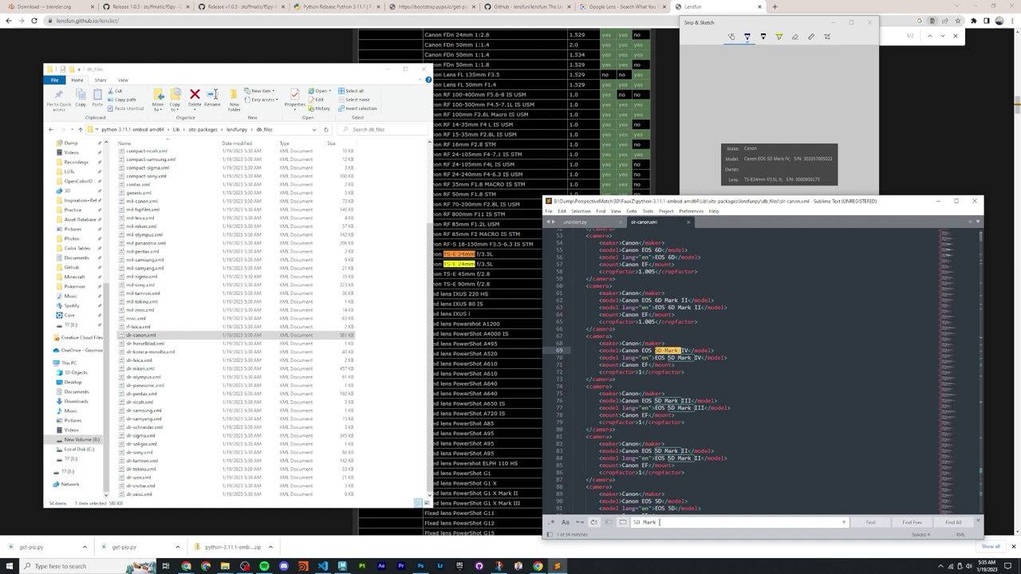
{"action": "type", "text": "IV"}
{"action": "left_click_drag", "start_coordinate": [676, 524], "coordinate": [629, 525]}
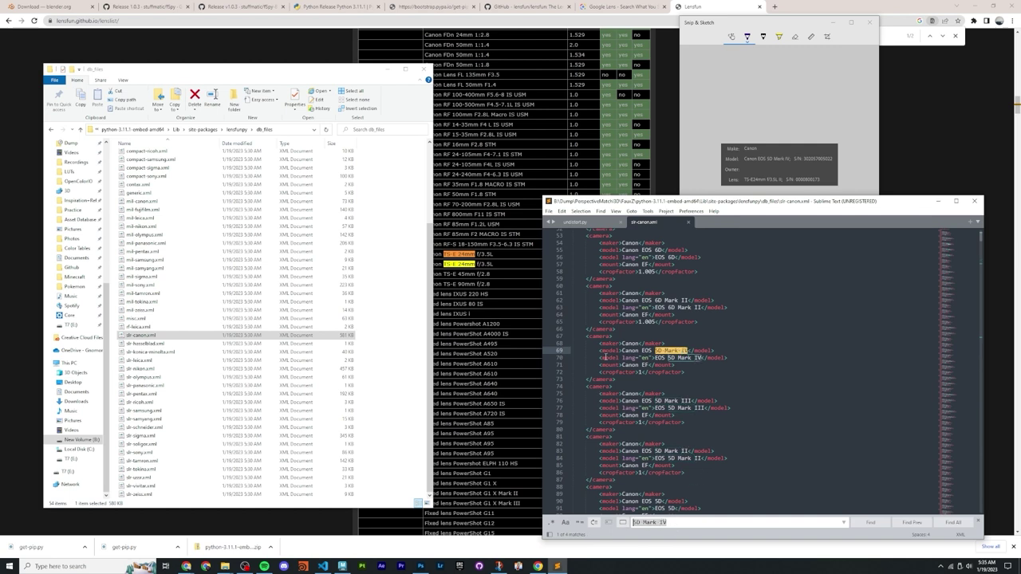
Step: Copy the maker name "Canon" from the Canon EOS 5D Mark IV camera entry in slr-canon.xml
{"action": "left_click_drag", "start_coordinate": [622, 351], "coordinate": [689, 351]}
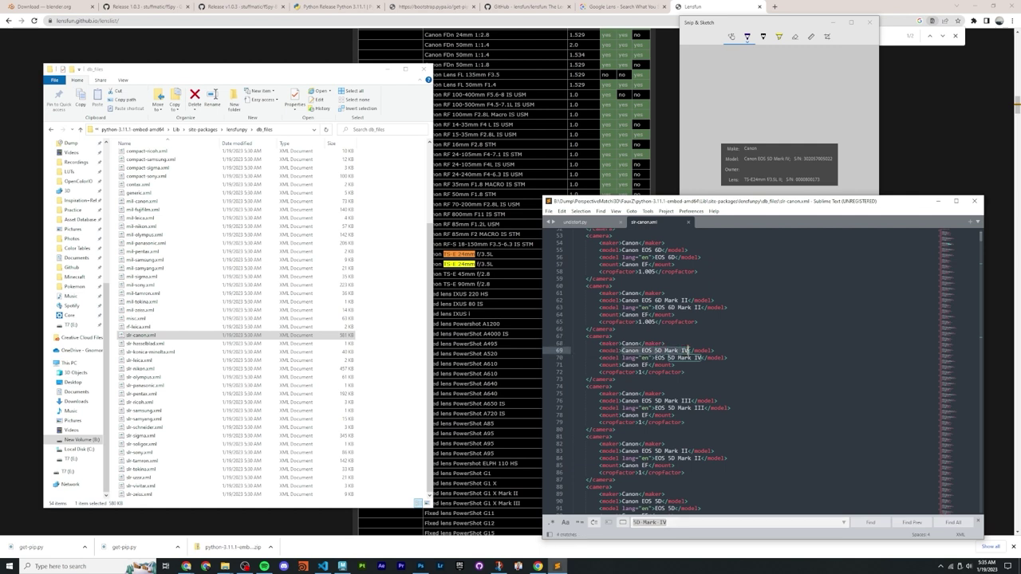
{"action": "left_click", "coordinate": [595, 335]}
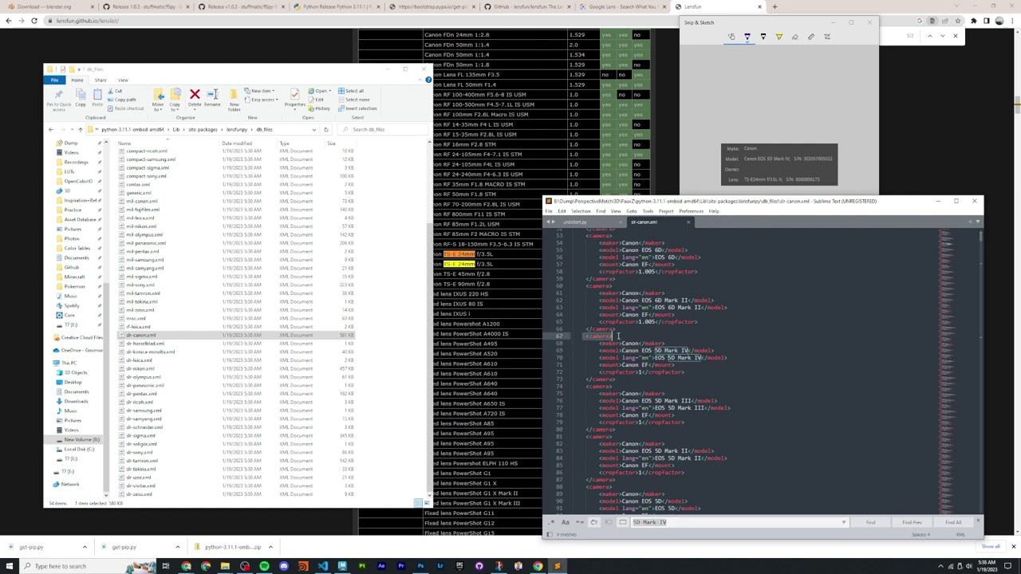
{"action": "left_click_drag", "start_coordinate": [586, 335], "coordinate": [684, 351]}
{"action": "left_click", "coordinate": [641, 365]}
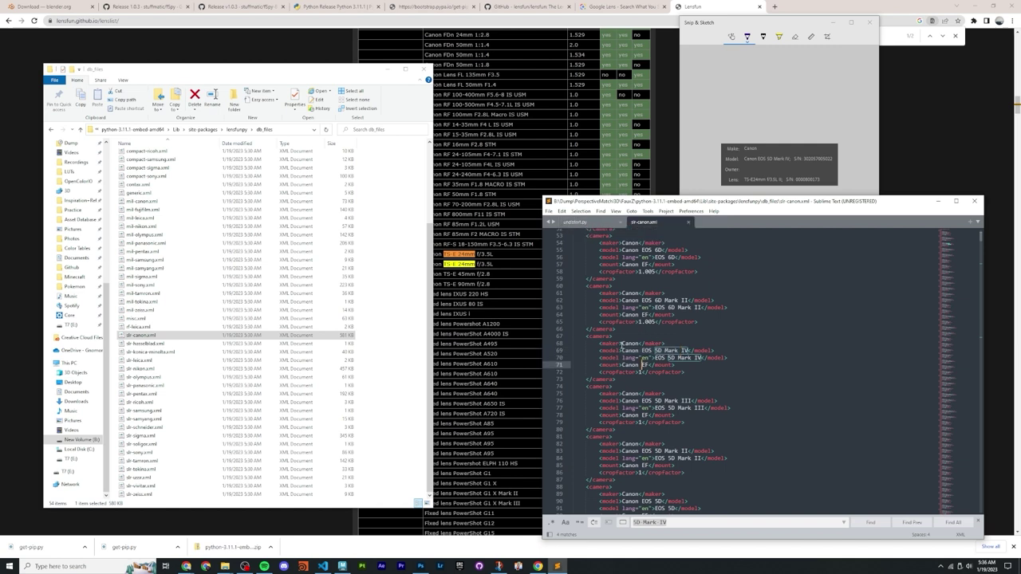
{"action": "left_click", "coordinate": [625, 344]}
{"action": "left_click_drag", "start_coordinate": [634, 344], "coordinate": [622, 349]}
{"action": "key", "text": "ctrl+c"}
Step: In undistort.py, find the empty camera and lens strings and set cam_maker to 'Canon'
{"action": "key", "text": "ctrl+Tab"}
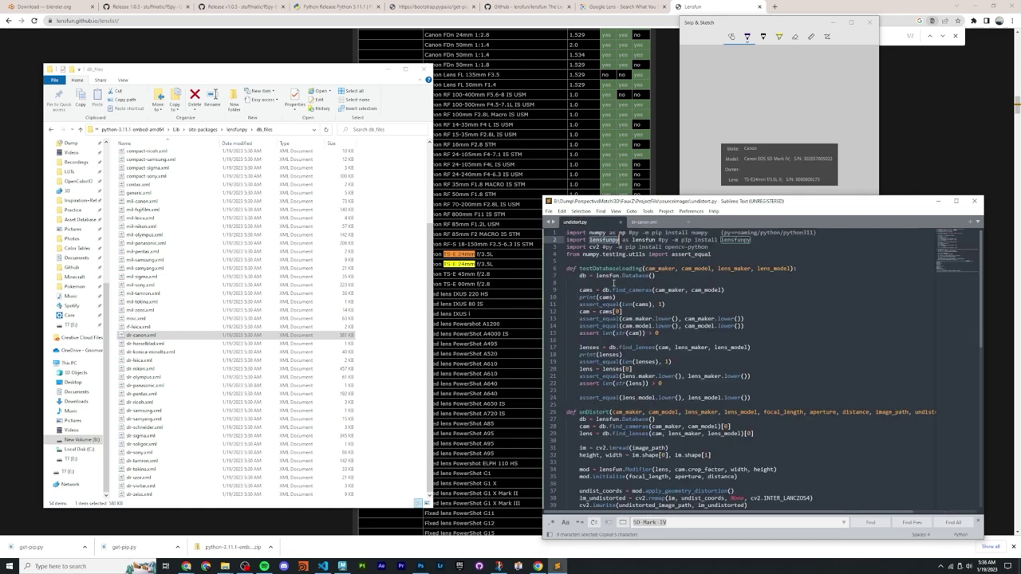
{"action": "left_click", "coordinate": [611, 275]}
{"action": "scroll", "coordinate": [653, 296], "scroll_direction": "down", "scroll_amount": 8}
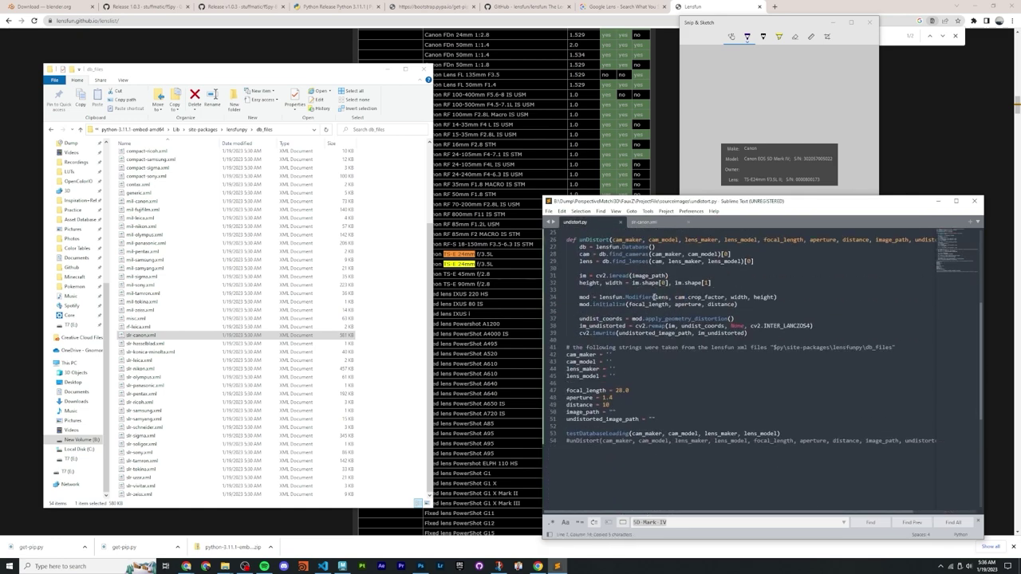
{"action": "left_click", "coordinate": [565, 354]}
{"action": "key", "text": "shift+Down"}
{"action": "key", "text": "shift+Down"}
{"action": "key", "text": "shift+Down"}
{"action": "key", "text": "shift+End"}
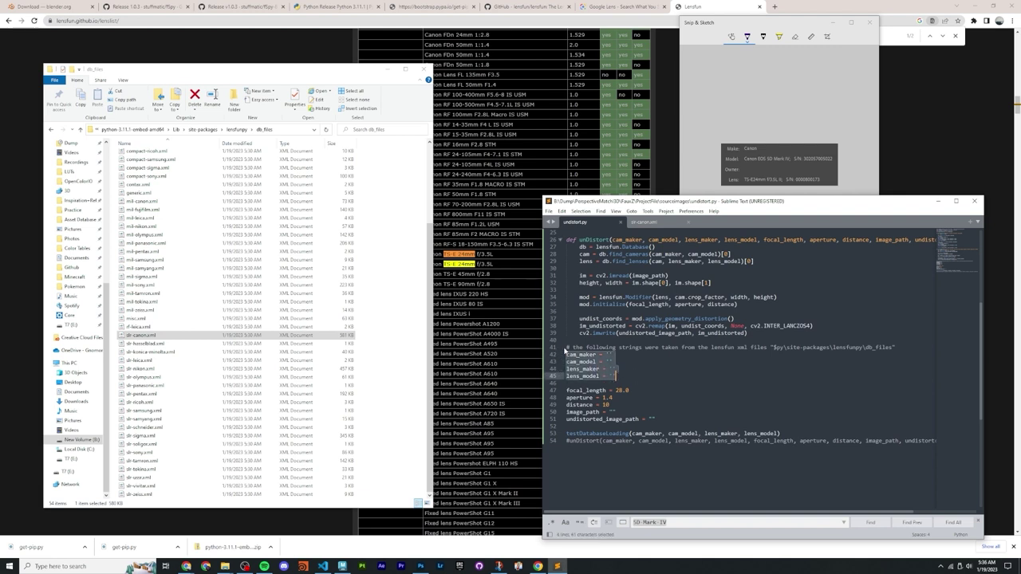
{"action": "left_click", "coordinate": [607, 355]}
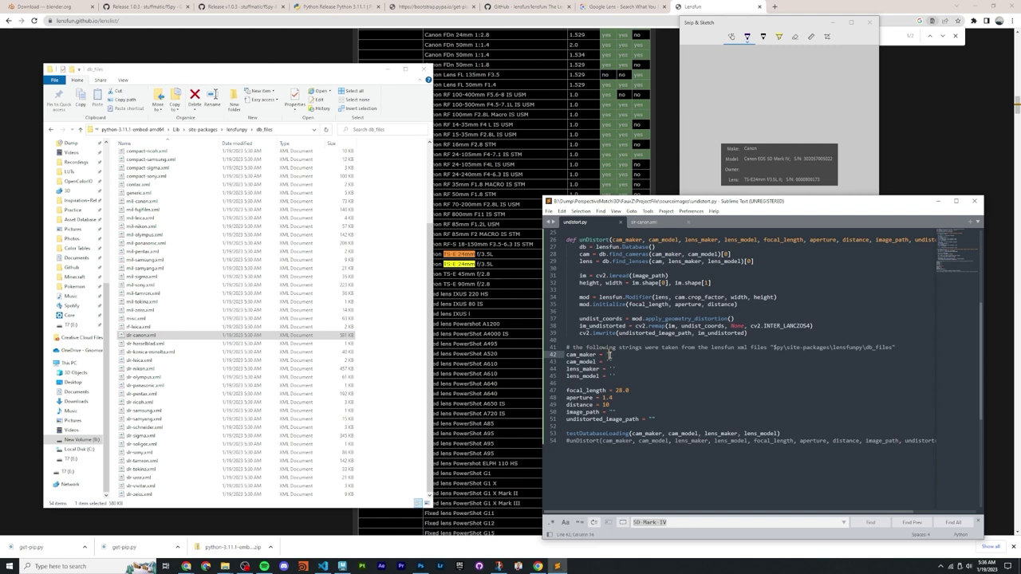
{"action": "type", "text": "Canon"}
{"action": "left_click", "coordinate": [634, 357]}
Step: Copy the model name "Canon EOS 5D Mark IV" from slr-canon.xml into the cam_model string of undistort.py
{"action": "key", "text": "ctrl+Tab"}
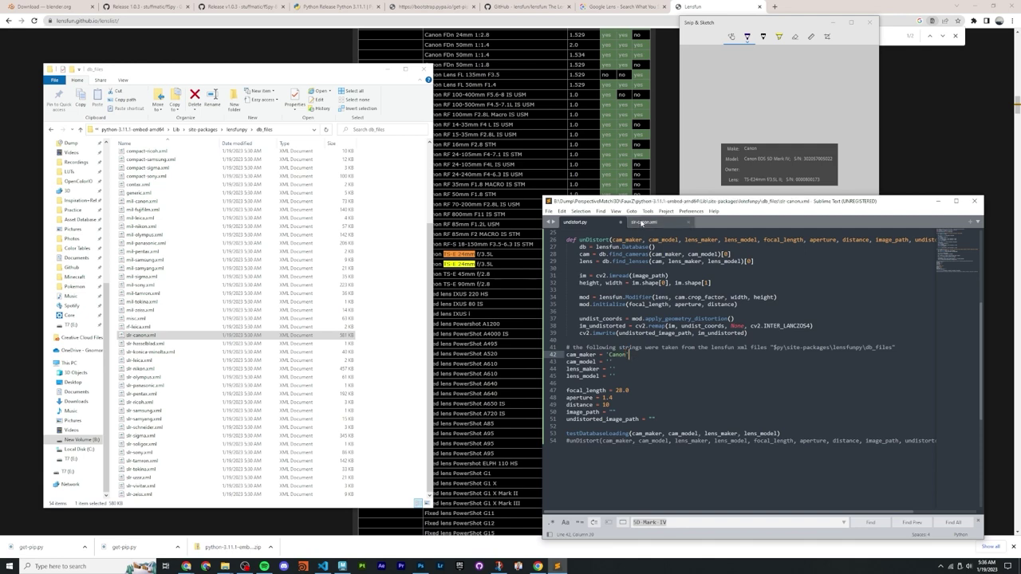
{"action": "left_click_drag", "start_coordinate": [622, 351], "coordinate": [687, 352]}
{"action": "key", "text": "ctrl+c"}
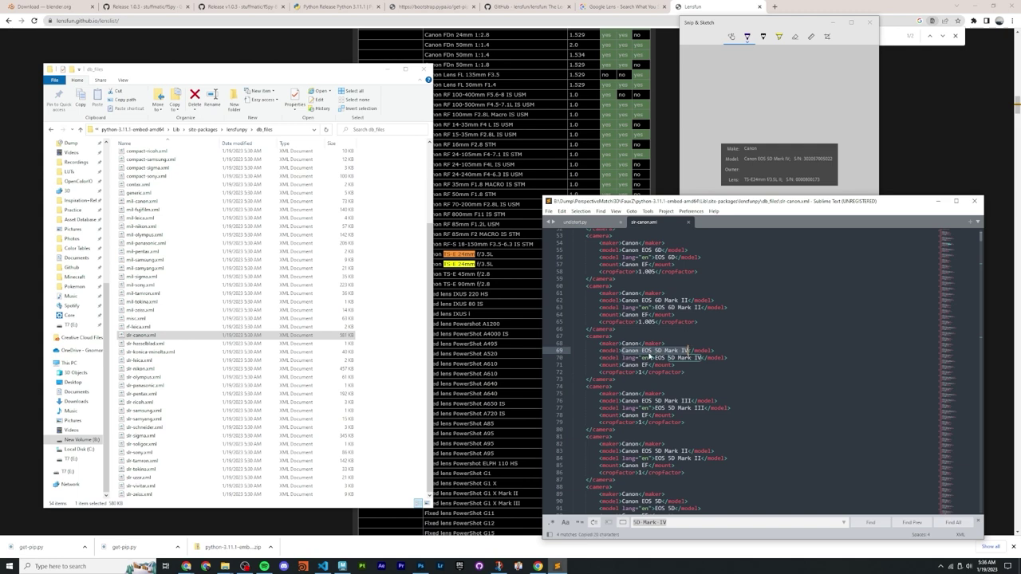
{"action": "key", "text": "ctrl+Tab"}
{"action": "left_click", "coordinate": [614, 361]}
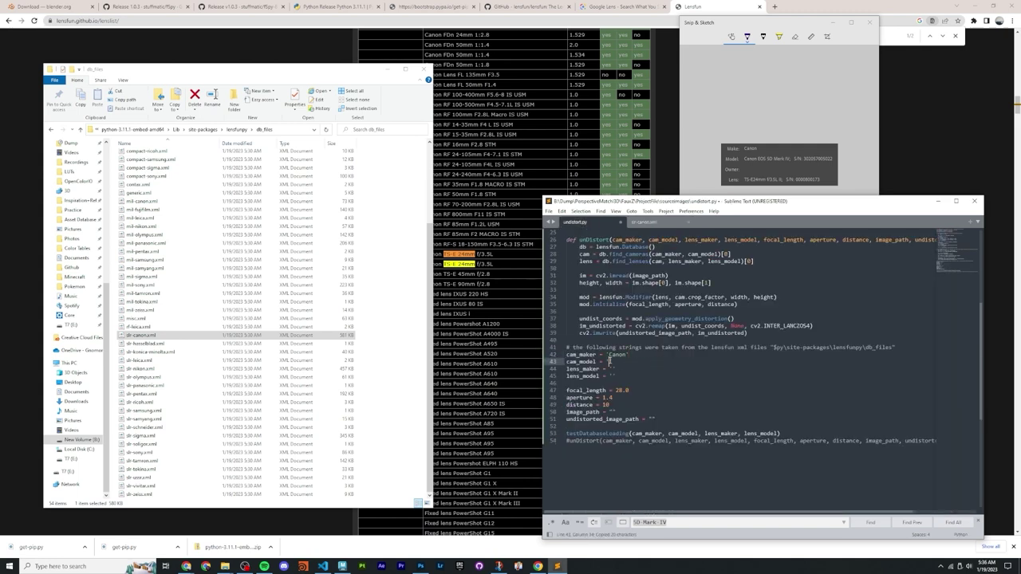
{"action": "key", "text": "ctrl+v"}
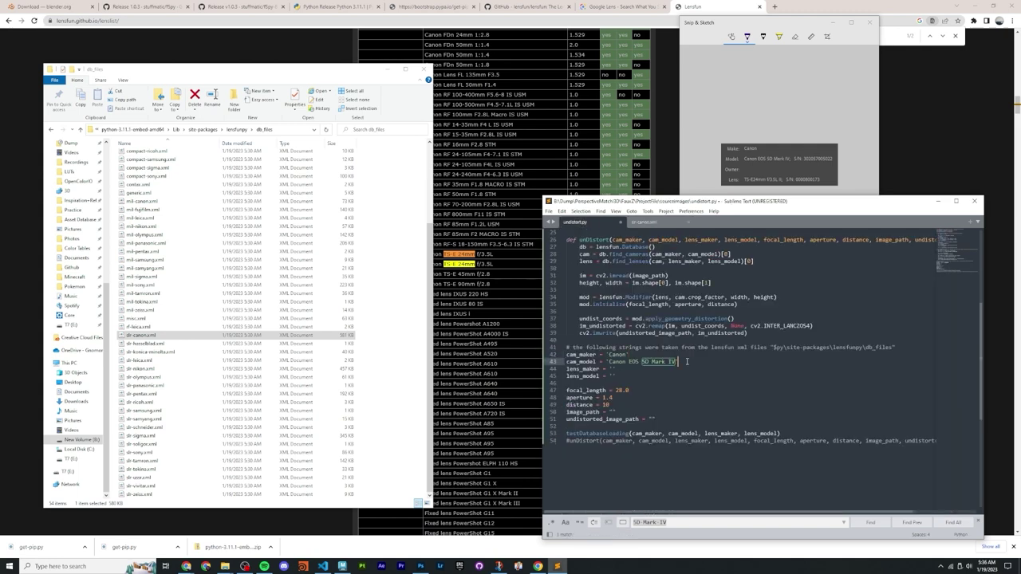
Step: Review the filled-in camera lines and the empty lens_maker and lens_model lines in undistort.py
{"action": "key", "text": "shift+Up"}
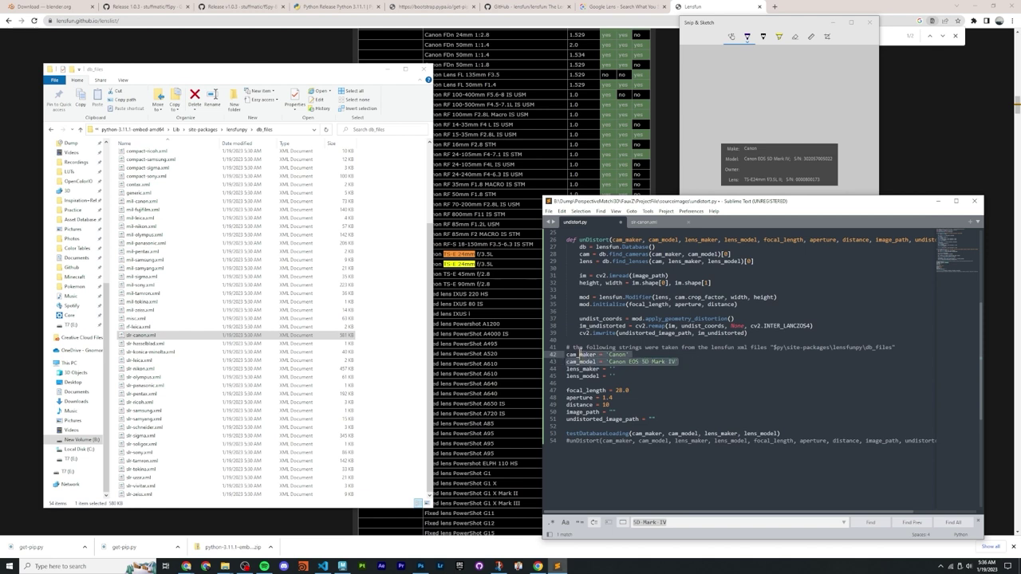
{"action": "left_click", "coordinate": [691, 358]}
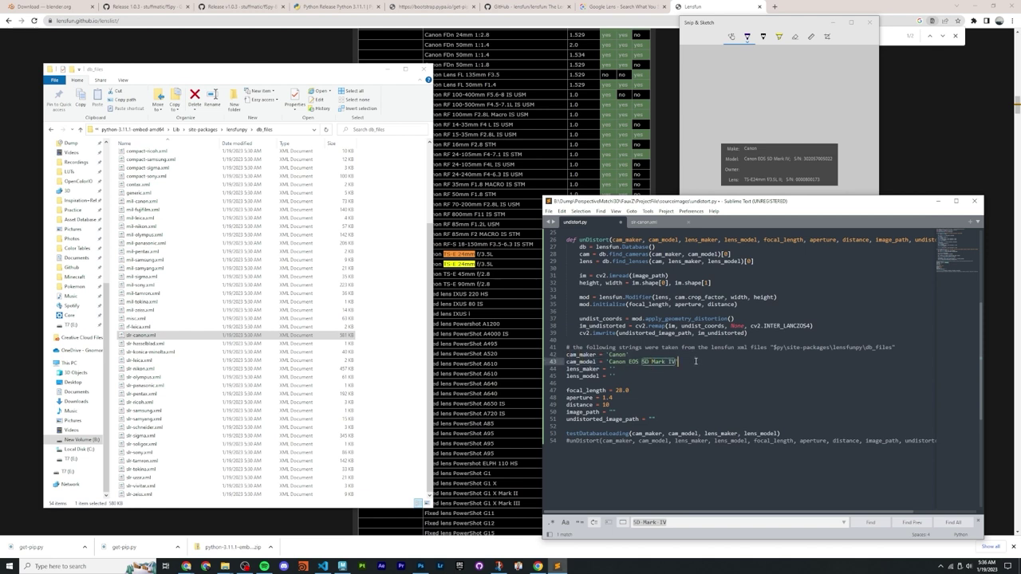
{"action": "key", "text": "shift+Up"}
{"action": "key", "text": "shift+Up"}
{"action": "left_click", "coordinate": [619, 369]}
{"action": "left_click", "coordinate": [630, 376]}
{"action": "left_click_drag", "start_coordinate": [615, 376], "coordinate": [561, 370]}
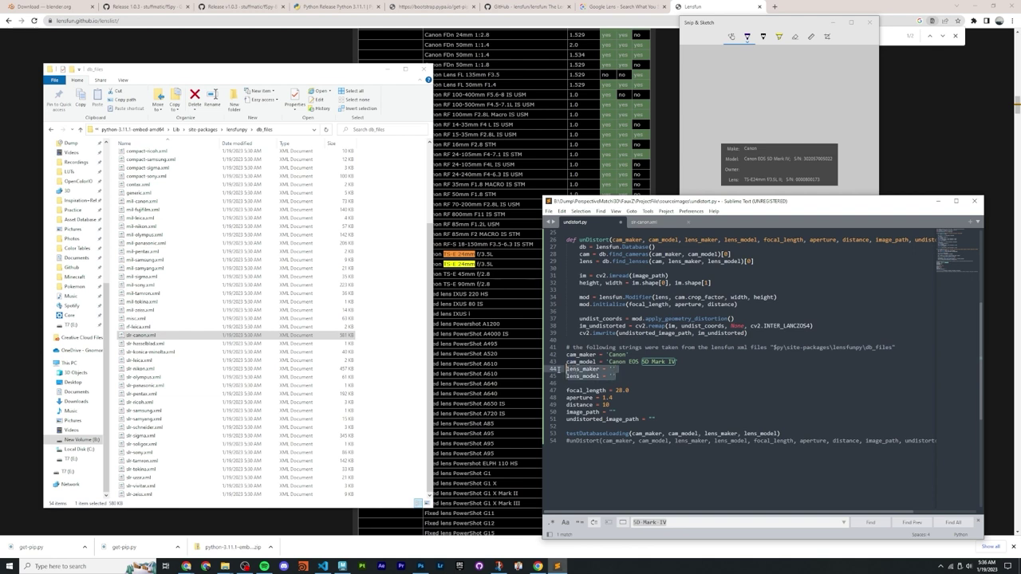
{"action": "left_click", "coordinate": [612, 369]}
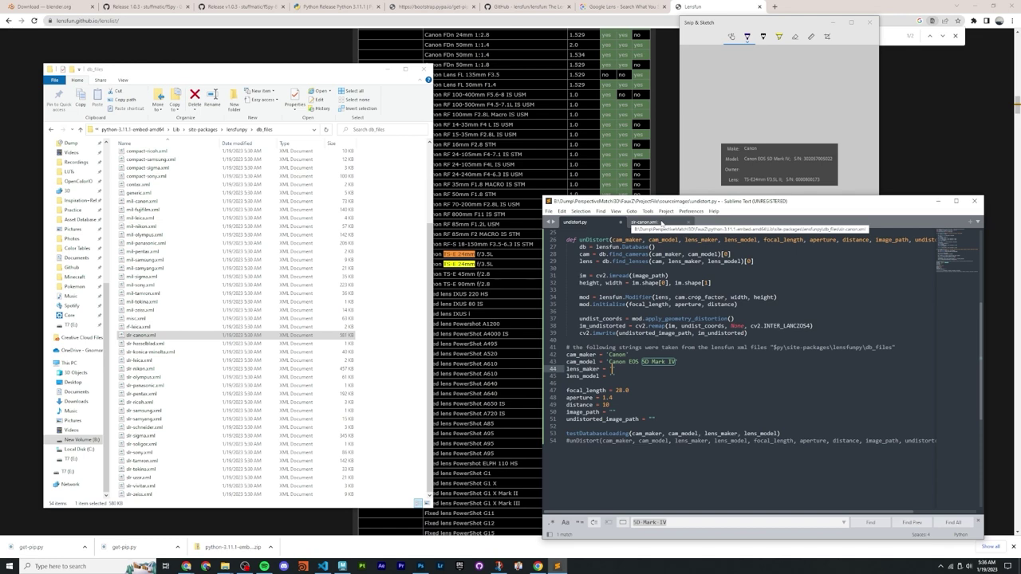
Step: Show slr-canon.xml again and check the lens line in the Snip & Sketch capture, undoing the stray pen mark
{"action": "left_click", "coordinate": [661, 223]}
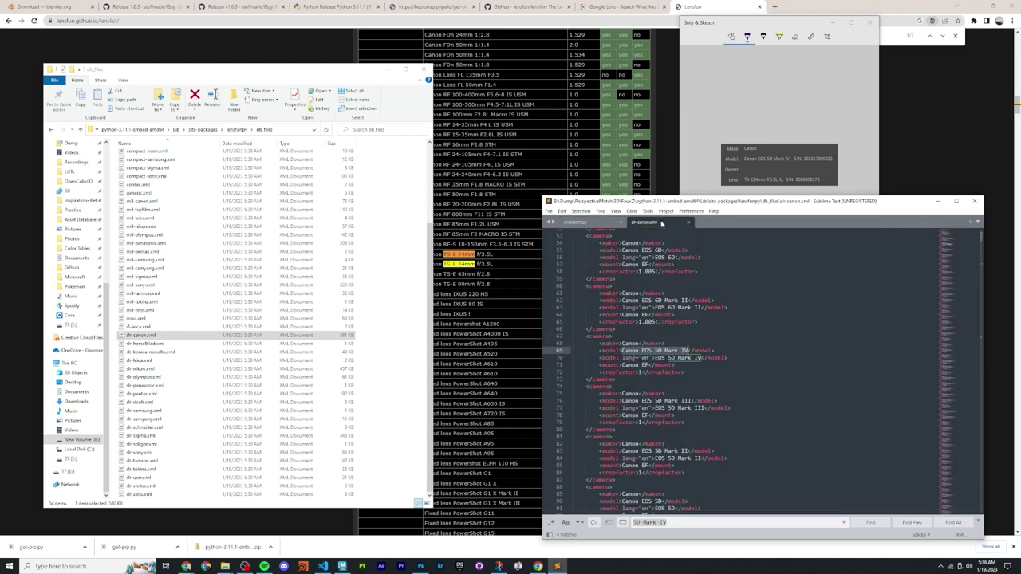
{"action": "left_click", "coordinate": [762, 178]}
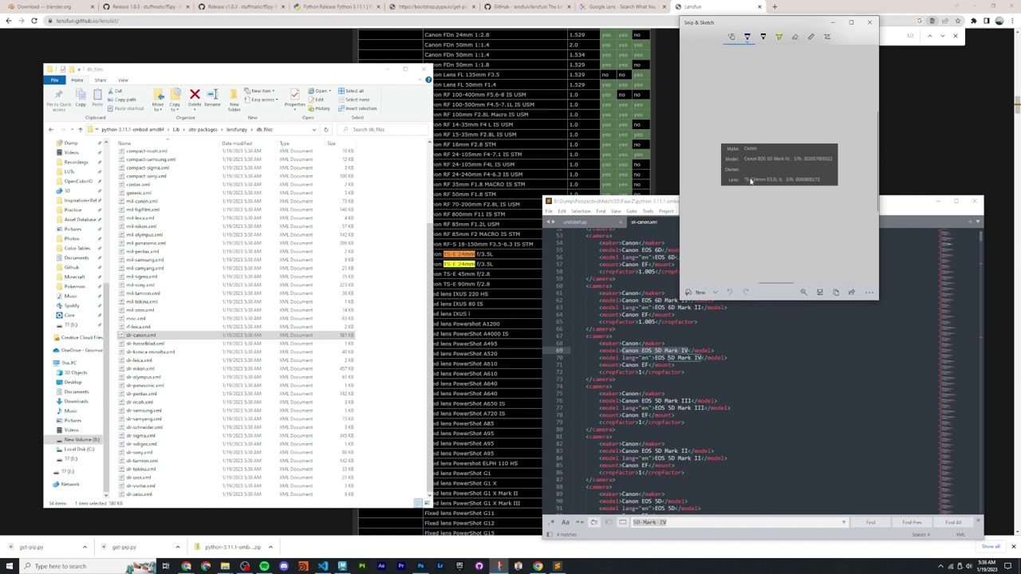
{"action": "mouse_move", "coordinate": [753, 175]}
{"action": "left_mouse_down"}
{"action": "mouse_move", "coordinate": [744, 179]}
{"action": "mouse_move", "coordinate": [783, 182]}
{"action": "mouse_move", "coordinate": [753, 173]}
{"action": "left_mouse_up"}
{"action": "key", "text": "ctrl+z"}
Step: Search Google in a new Chrome tab for the lens "ts-e24mm f/3.5l ii", rechecking its name in the snip
{"action": "left_click", "coordinate": [884, 159]}
{"action": "key", "text": "ctrl+t"}
{"action": "type", "text": "ts e24"}
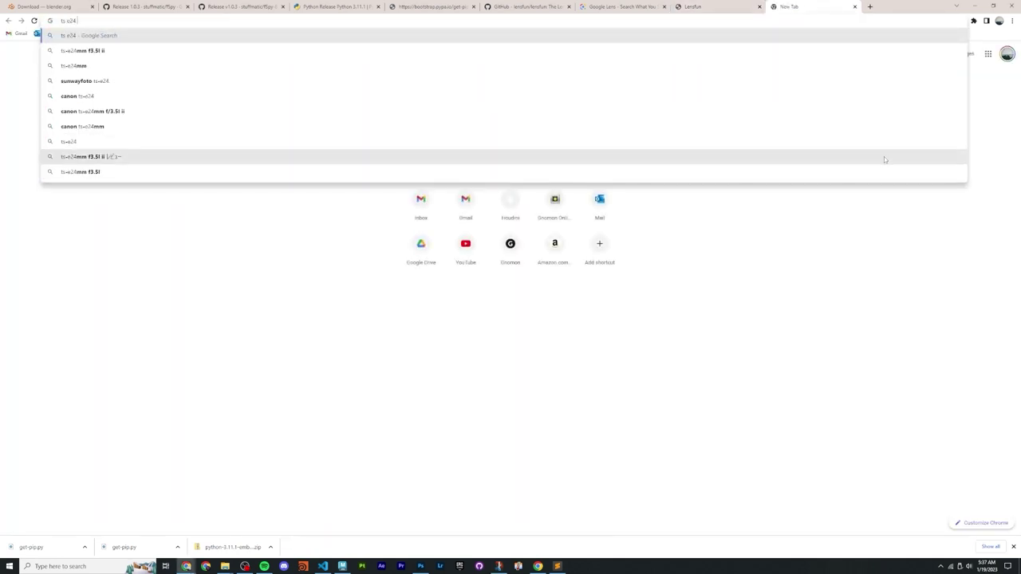
{"action": "key", "text": "alt+Tab"}
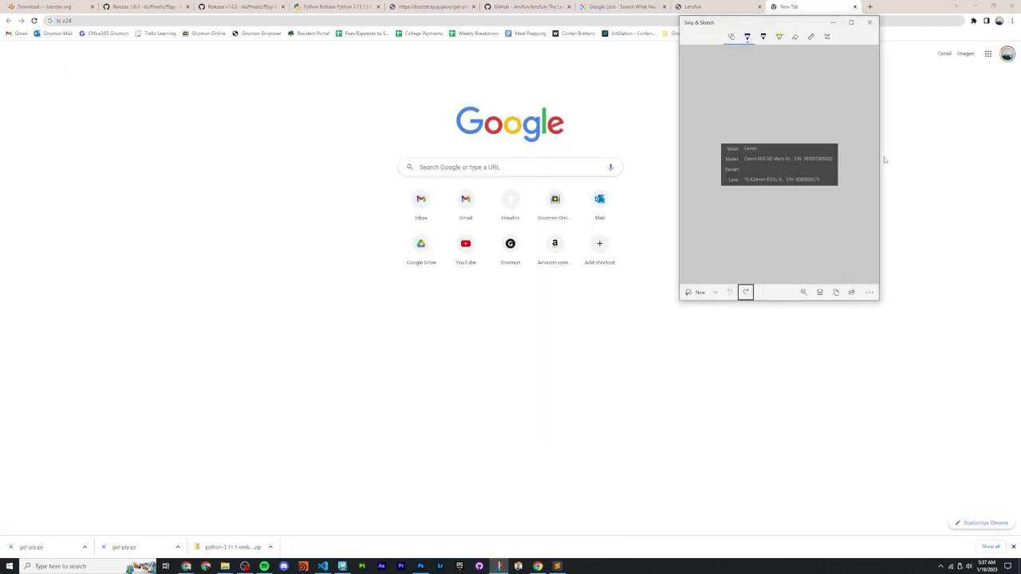
{"action": "key", "text": "alt+Tab"}
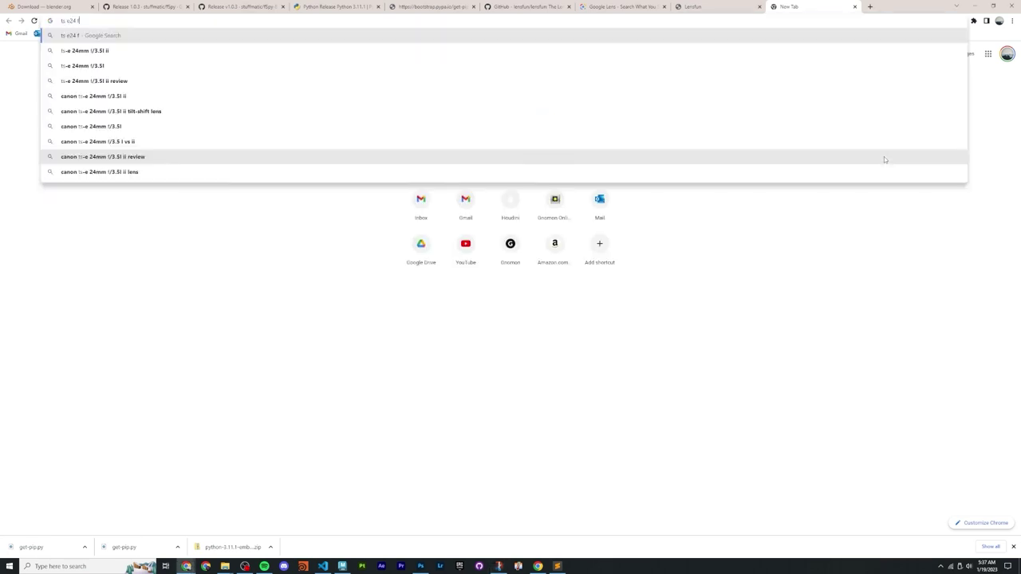
{"action": "type", "text": "f3.5"}
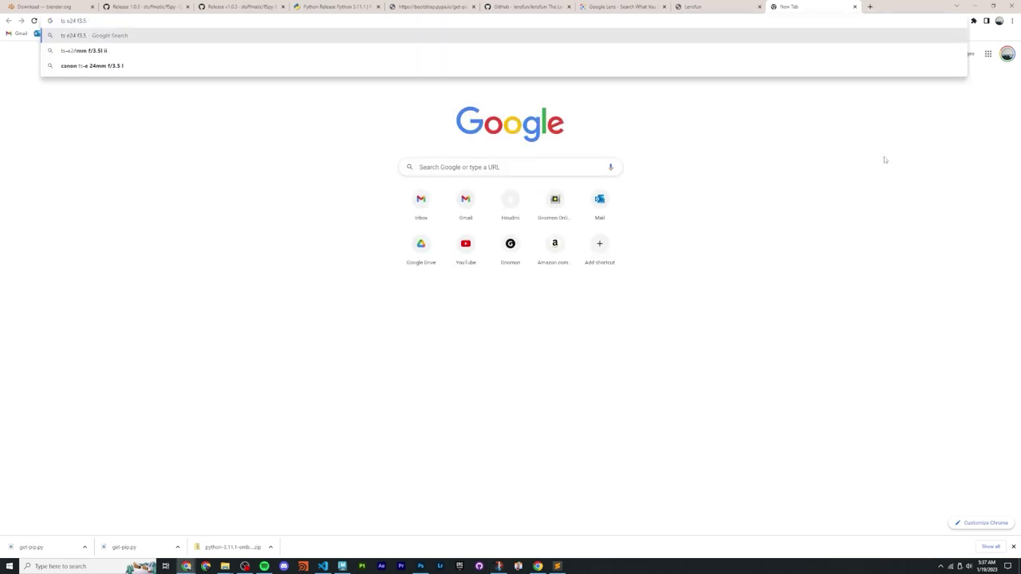
{"action": "key", "text": "Down"}
{"action": "key", "text": "Return"}
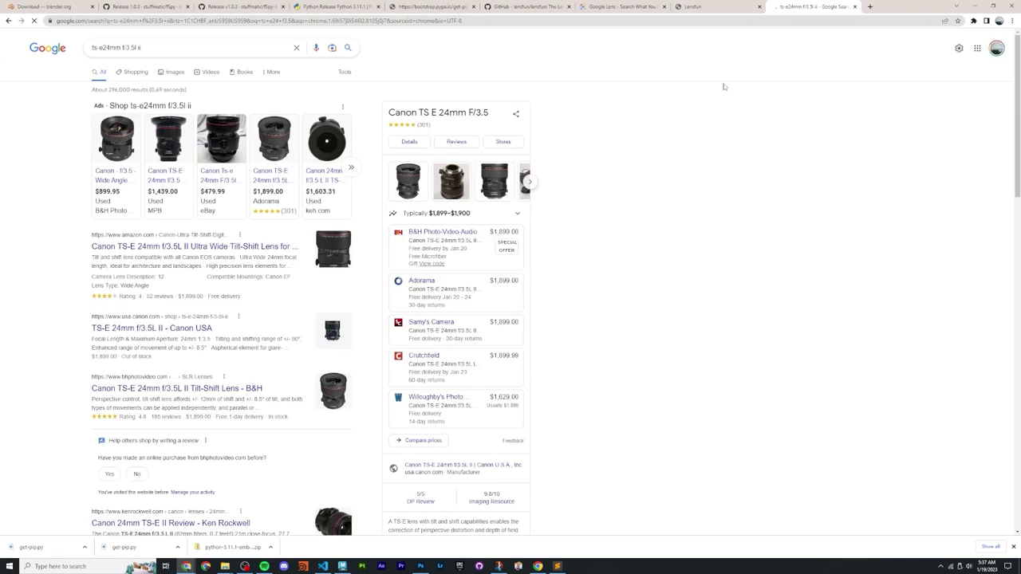
Step: Read the full lens name in the product heading of the Google results
{"action": "left_click_drag", "start_coordinate": [388, 117], "coordinate": [495, 116]}
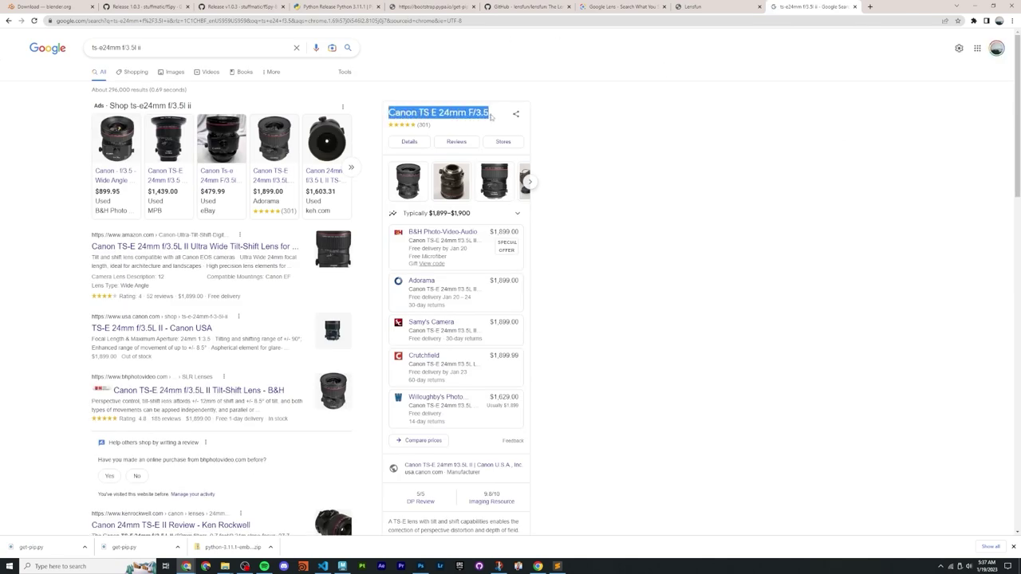
{"action": "left_click", "coordinate": [394, 116]}
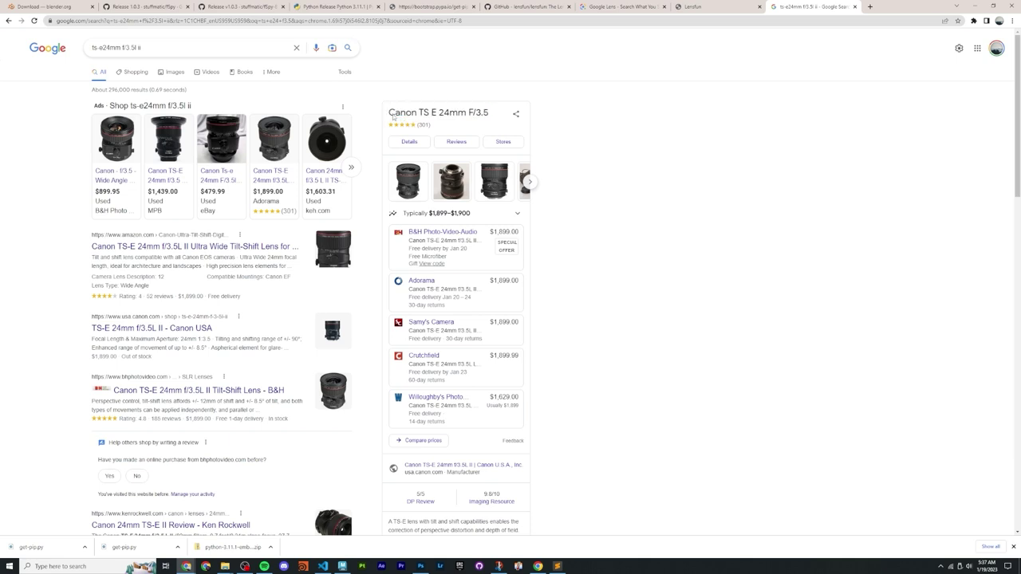
{"action": "left_click_drag", "start_coordinate": [389, 116], "coordinate": [515, 114]}
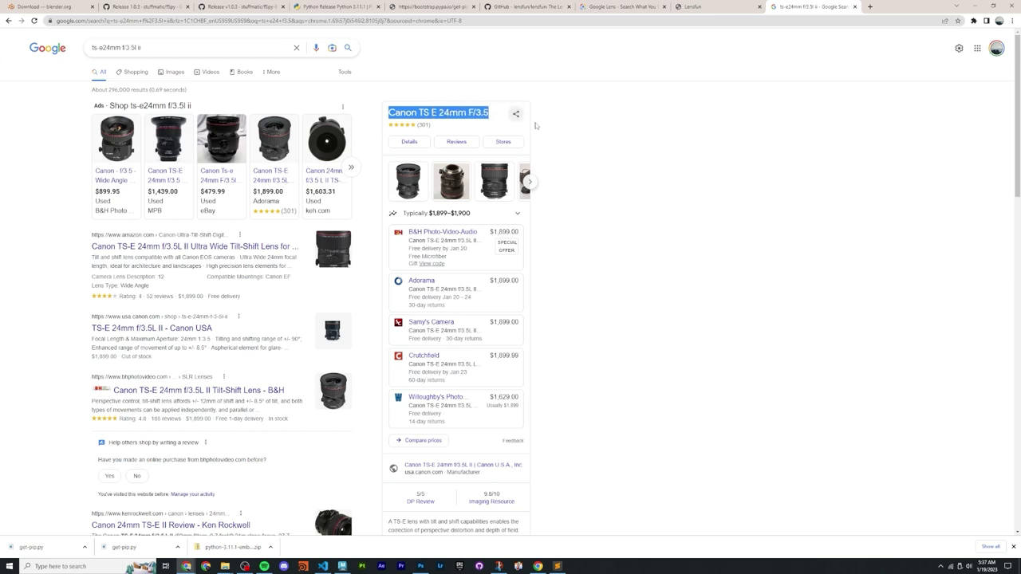
{"action": "left_click", "coordinate": [559, 119]}
Step: Switch back to Sublime Text, place its window beside the product heading, and search slr-canon.xml for "TS E"
{"action": "left_click", "coordinate": [558, 565]}
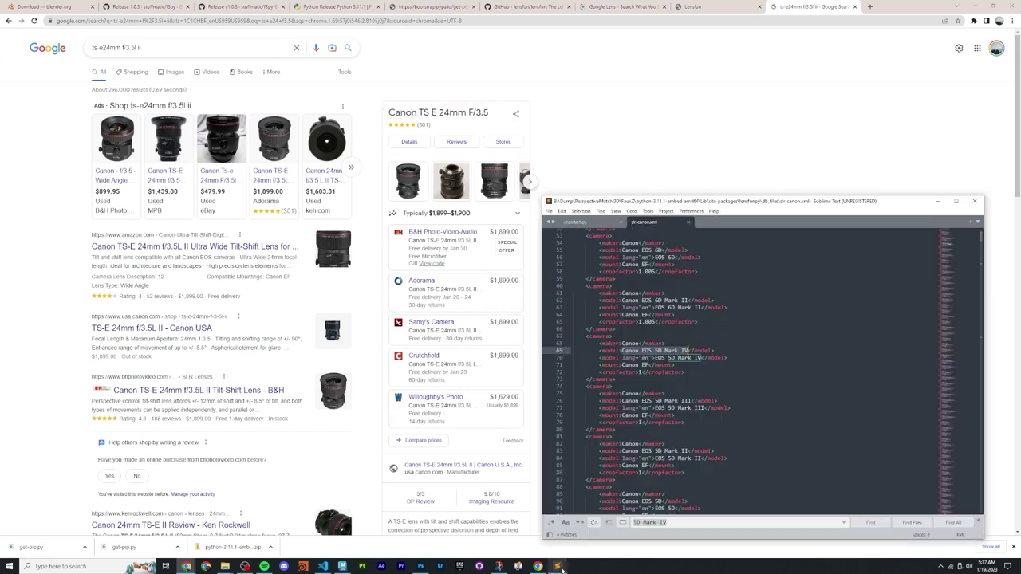
{"action": "left_click_drag", "start_coordinate": [652, 204], "coordinate": [630, 187]}
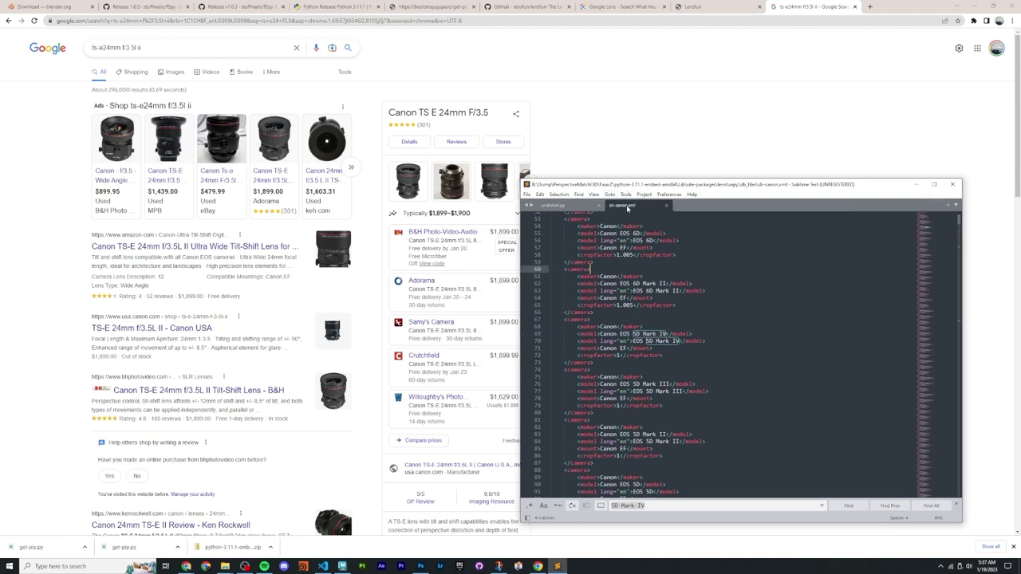
{"action": "double_click", "coordinate": [608, 276]}
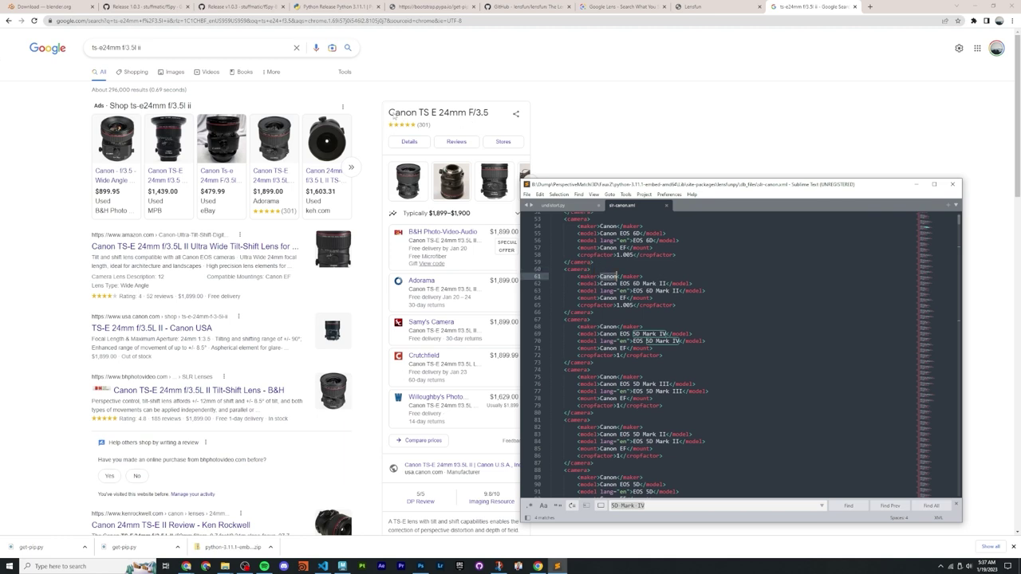
{"action": "left_click", "coordinate": [658, 274]}
{"action": "left_click", "coordinate": [645, 505]}
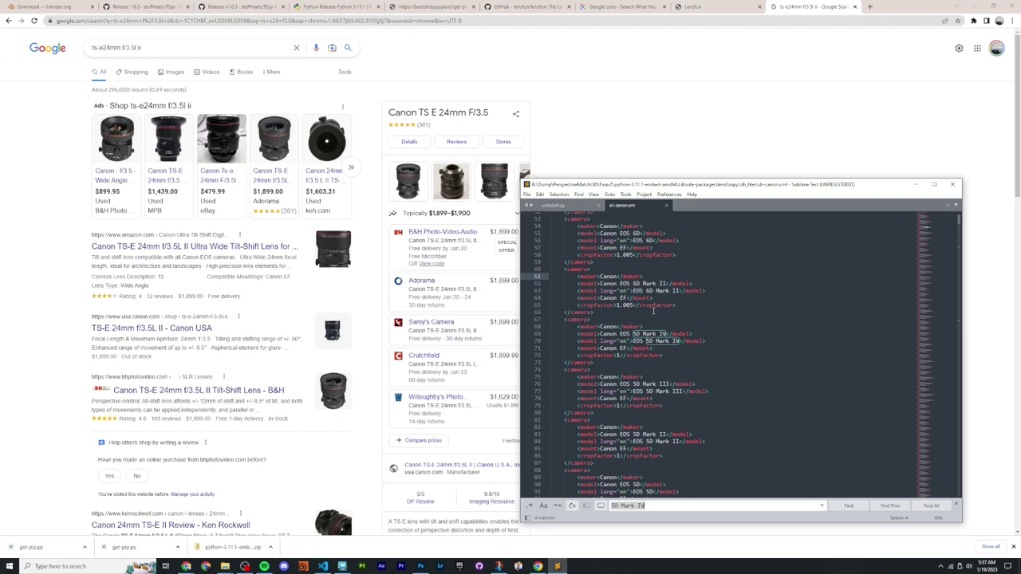
{"action": "key", "text": "ctrl+a"}
{"action": "type", "text": "TS E"}
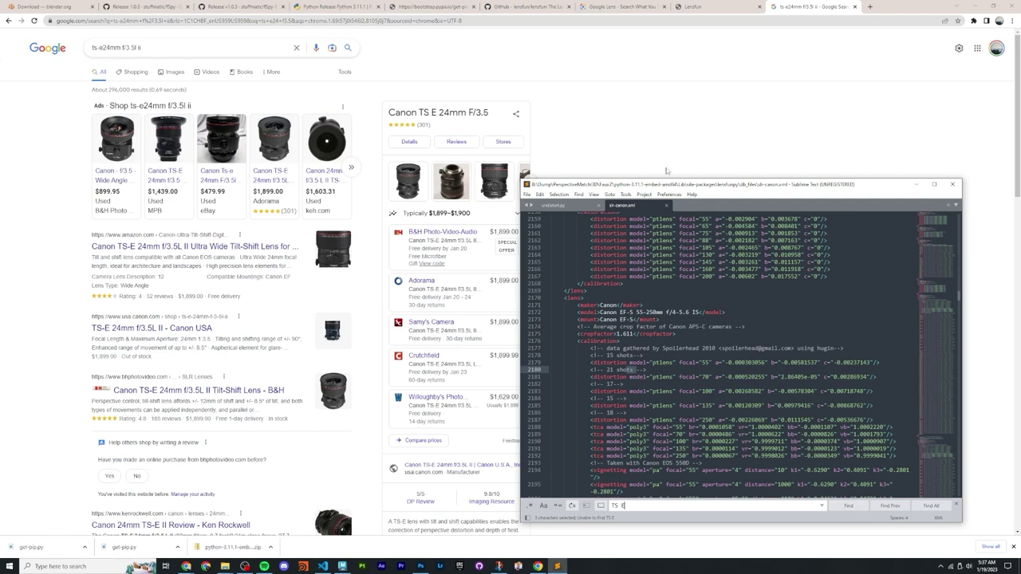
Step: Check the lens name's spelling in the Lensfun lens list and search slr-canon.xml for "TS-E" instead
{"action": "left_click", "coordinate": [702, 7]}
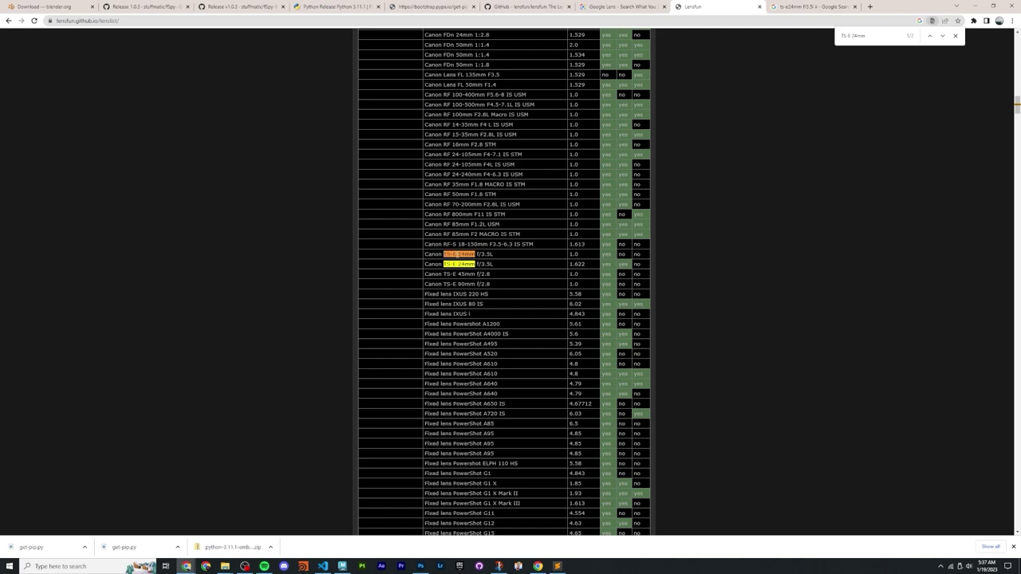
{"action": "key", "text": "alt+Tab"}
{"action": "key", "text": "BackSpace"}
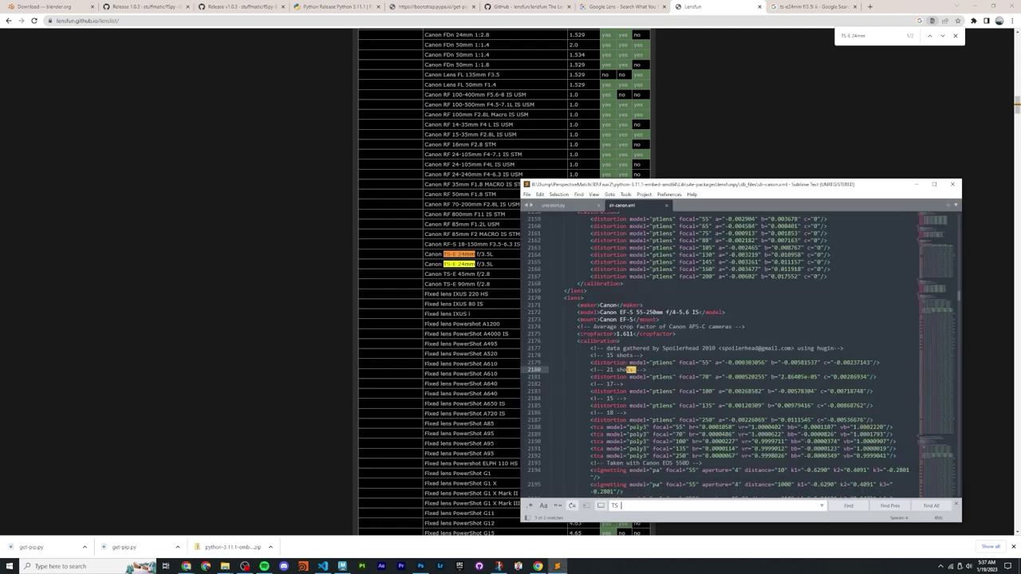
{"action": "type", "text": "-E"}
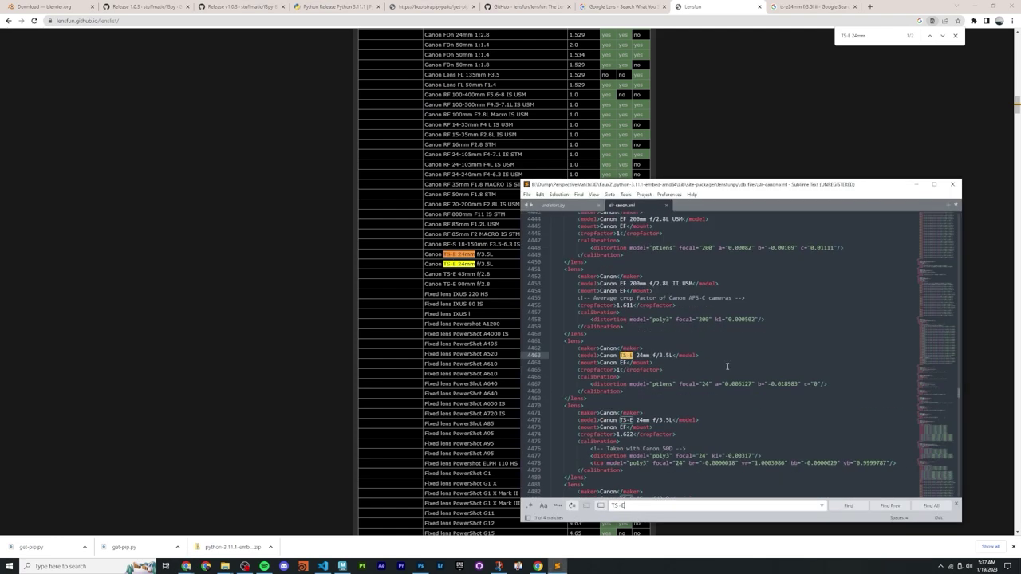
Step: Reposition the Sublime Text window beside the Lensfun lens list and bring the db_files folder window forward
{"action": "left_click_drag", "start_coordinate": [635, 188], "coordinate": [653, 179]}
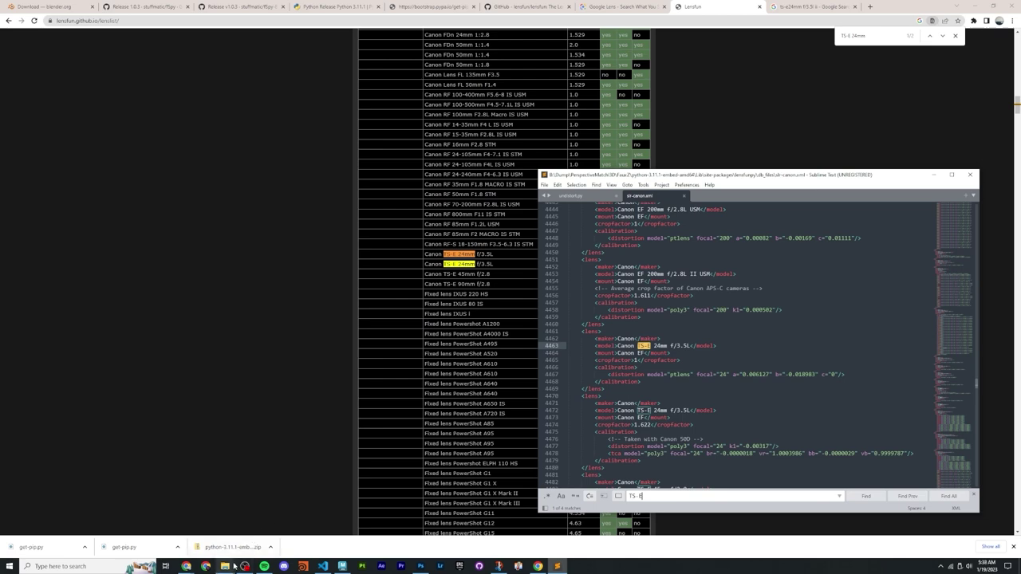
{"action": "mouse_move", "coordinate": [225, 566]}
{"action": "left_click", "coordinate": [159, 524]}
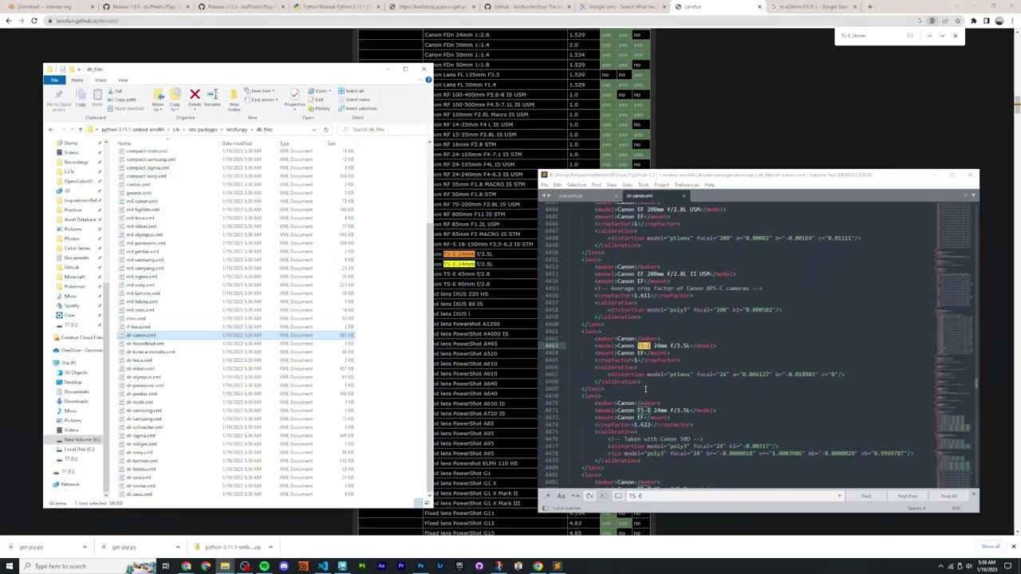
Step: Look through mil-canon.xml from the db_files folder in Sublime Text and close it again
{"action": "scroll", "coordinate": [182, 319], "scroll_direction": "up", "scroll_amount": 4}
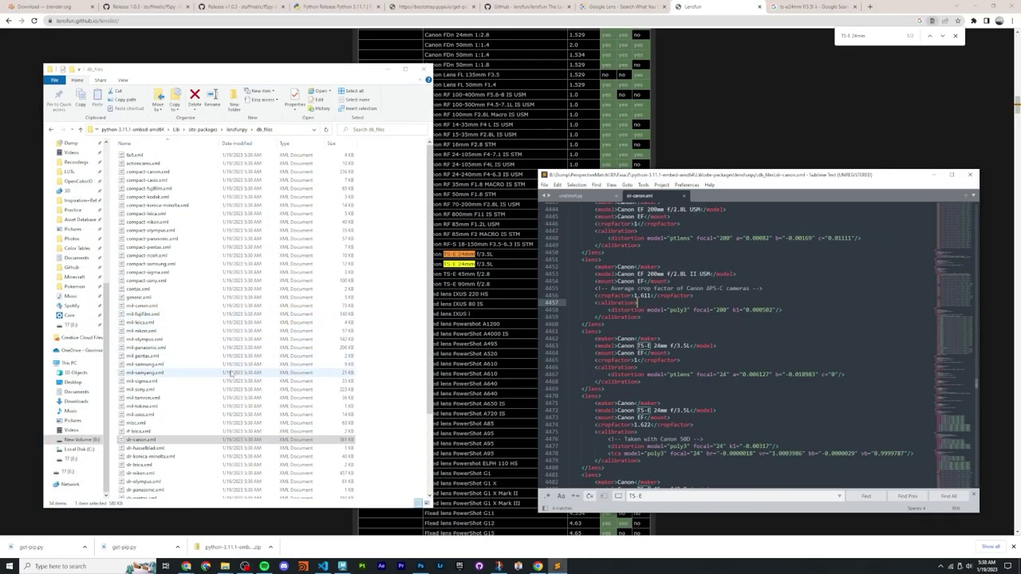
{"action": "scroll", "coordinate": [196, 250], "scroll_direction": "down", "scroll_amount": 3}
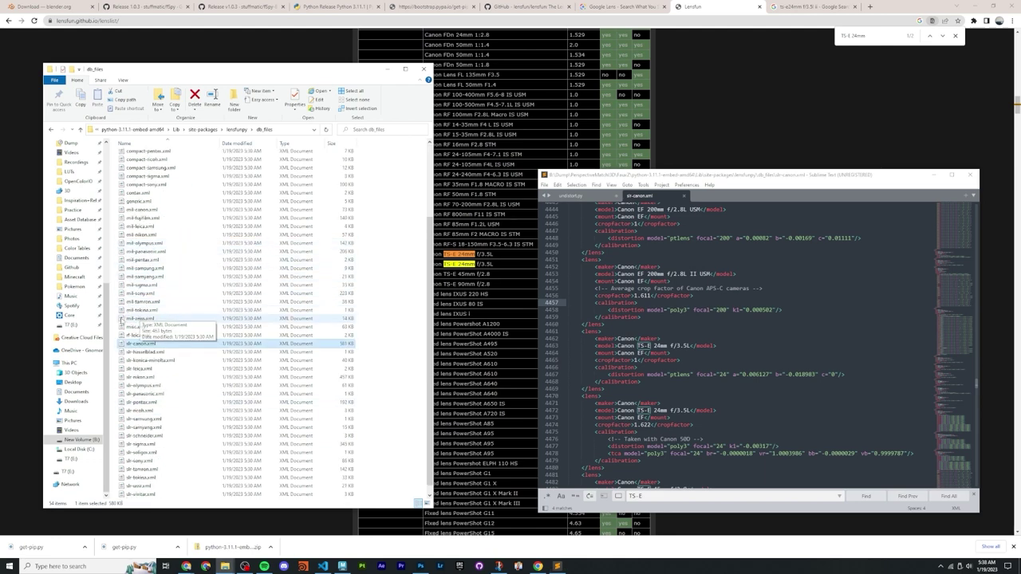
{"action": "scroll", "coordinate": [192, 253], "scroll_direction": "up", "scroll_amount": 2}
{"action": "left_click", "coordinate": [144, 254]}
{"action": "left_click_drag", "start_coordinate": [143, 253], "coordinate": [722, 280]}
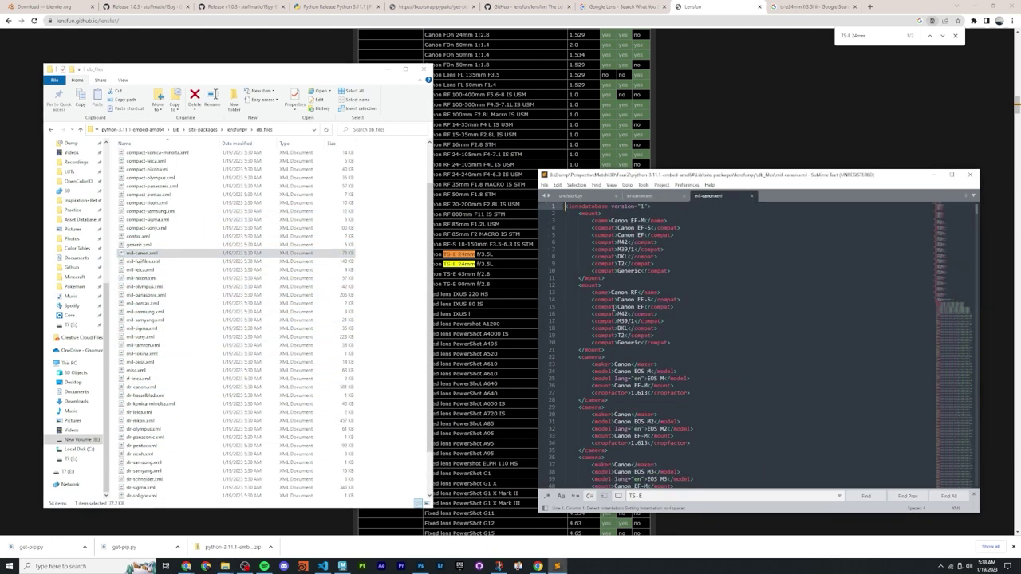
{"action": "scroll", "coordinate": [614, 309], "scroll_direction": "down", "scroll_amount": 5}
{"action": "scroll", "coordinate": [626, 311], "scroll_direction": "up", "scroll_amount": 5}
{"action": "left_click", "coordinate": [752, 198]}
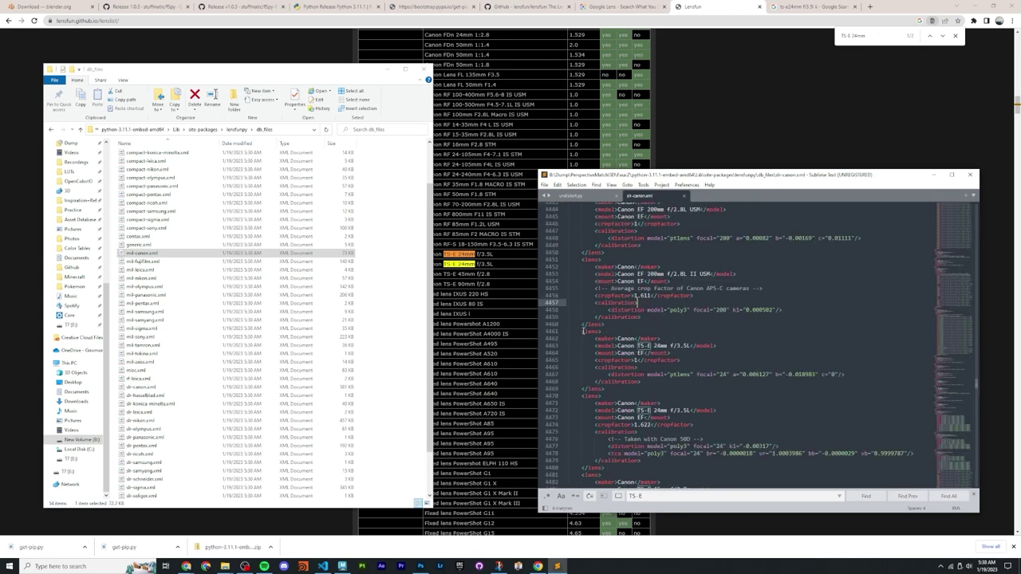
Step: Copy the maker "Canon" from the TS-E 24mm f/3.5L entry in slr-canon.xml into lens_maker in undistort.py
{"action": "left_click", "coordinate": [582, 330]}
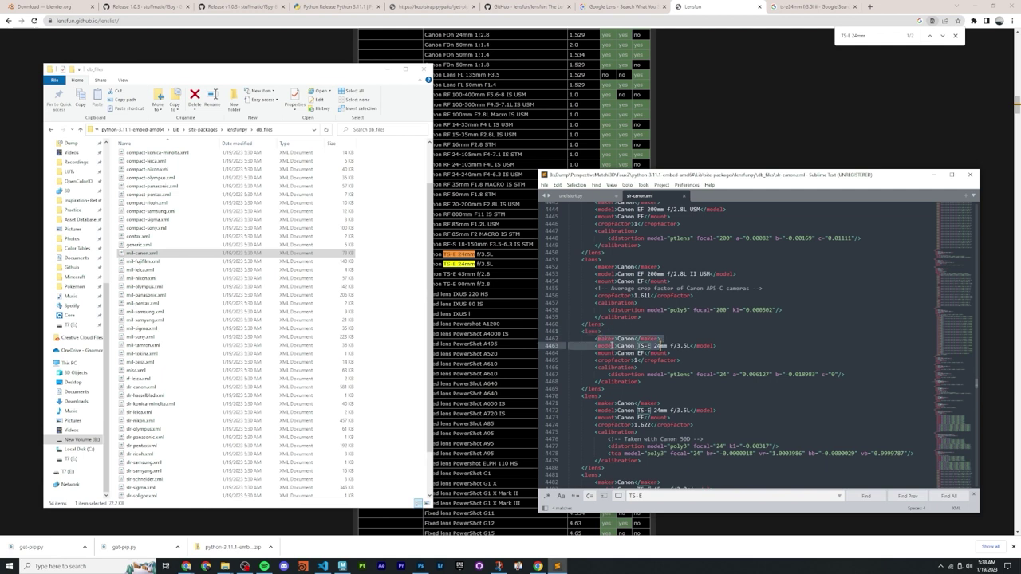
{"action": "left_click", "coordinate": [640, 345]}
{"action": "left_click", "coordinate": [637, 317]}
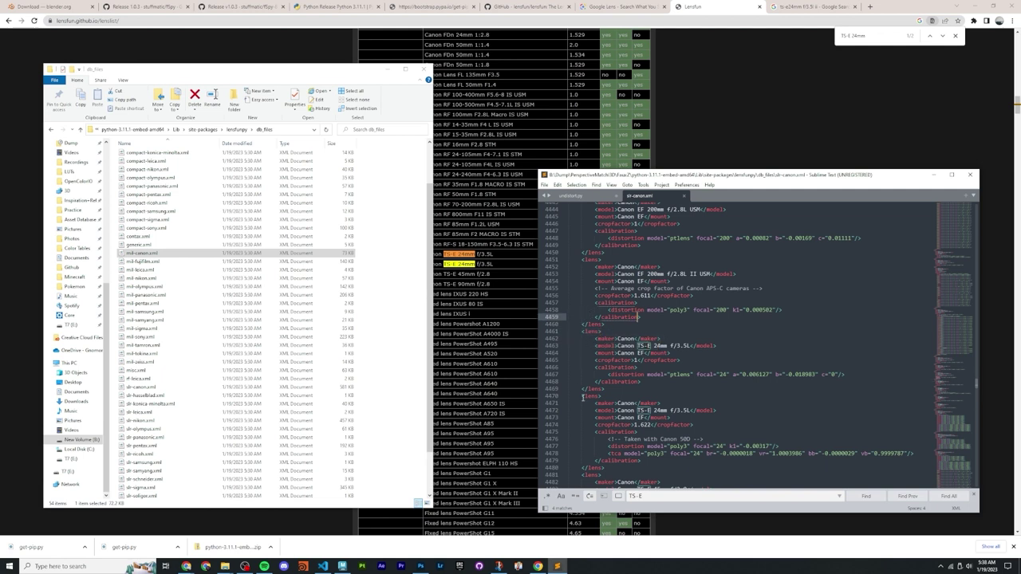
{"action": "double_click", "coordinate": [661, 345]}
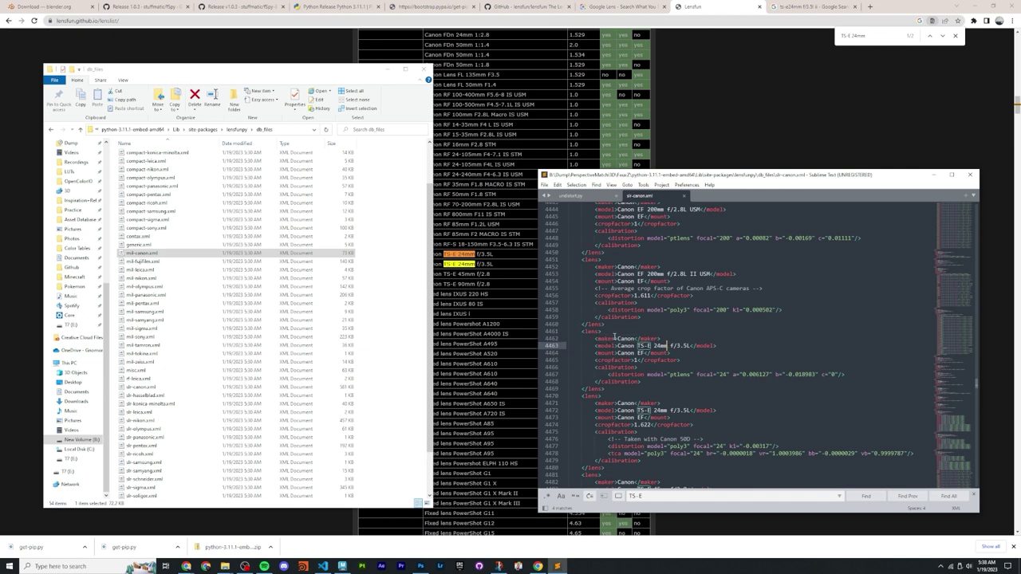
{"action": "double_click", "coordinate": [627, 338]}
{"action": "key", "text": "ctrl+c"}
{"action": "key", "text": "ctrl+Tab"}
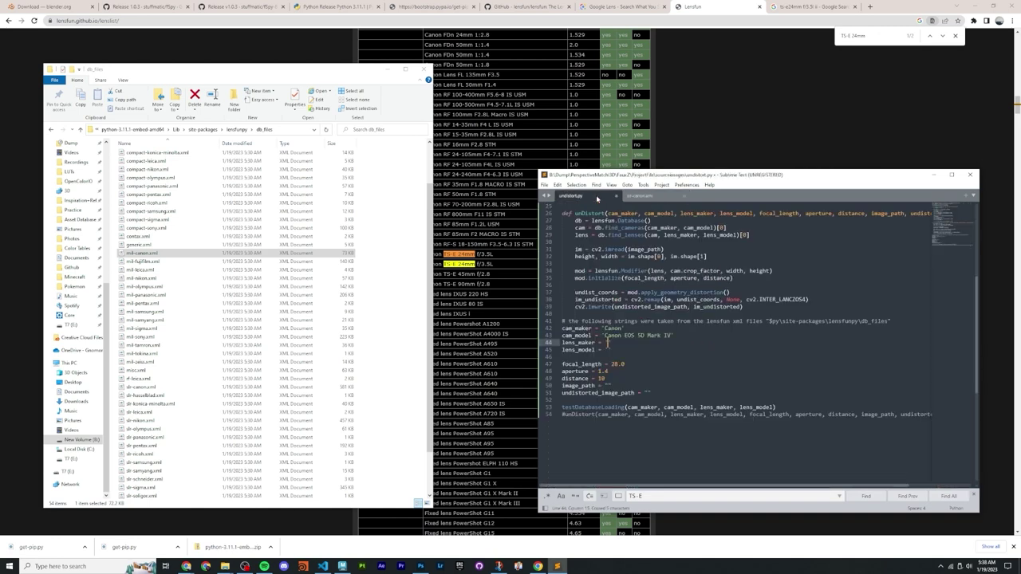
{"action": "key", "text": "ctrl+v"}
Step: Copy the model name "Canon TS-E 24mm f/3.5L" from slr-canon.xml into lens_model in undistort.py
{"action": "left_click", "coordinate": [644, 196]}
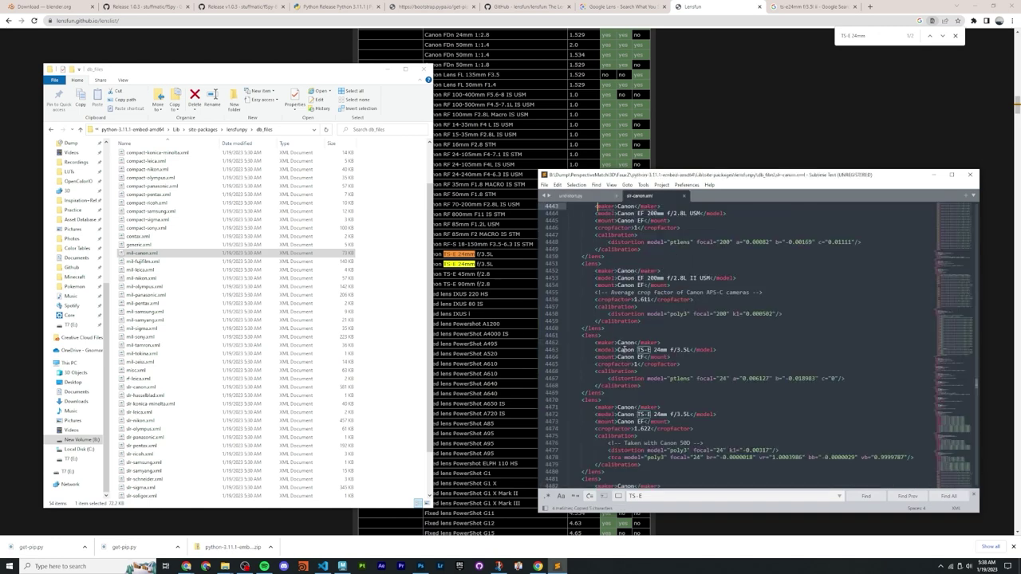
{"action": "left_click_drag", "start_coordinate": [618, 350], "coordinate": [691, 350]}
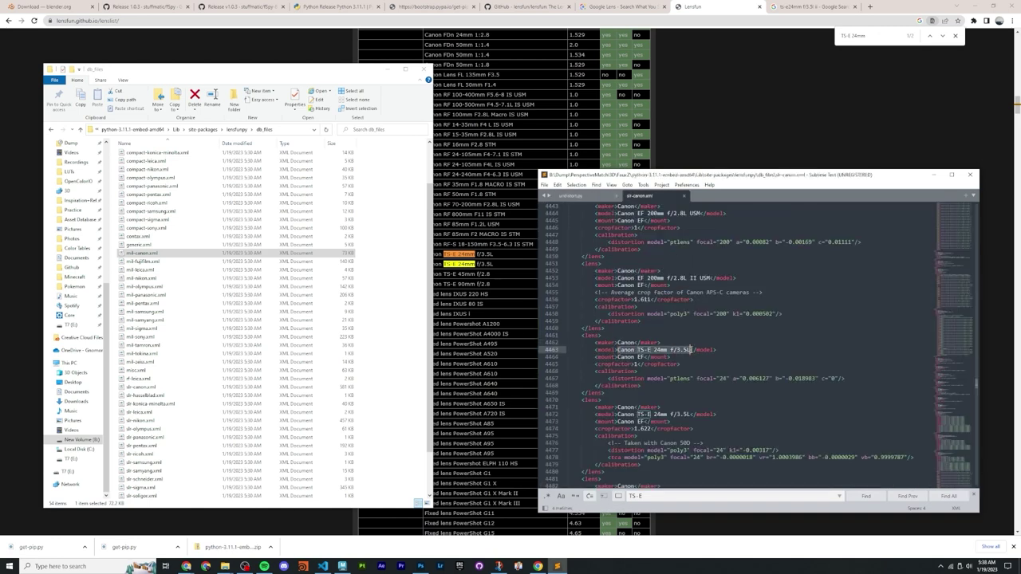
{"action": "key", "text": "ctrl+c"}
{"action": "left_click", "coordinate": [571, 195]}
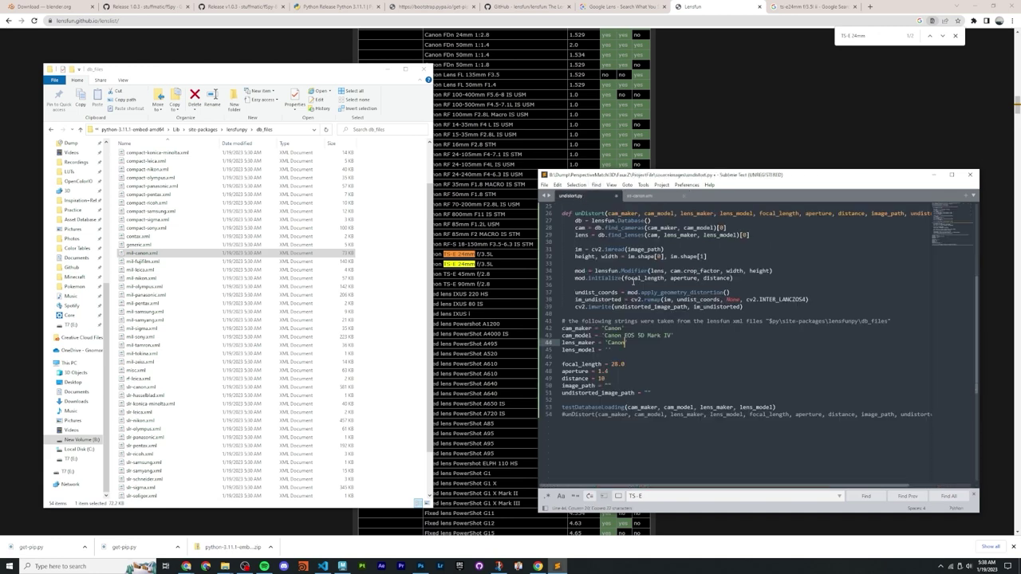
{"action": "left_click", "coordinate": [609, 349]}
{"action": "key", "text": "ctrl+v"}
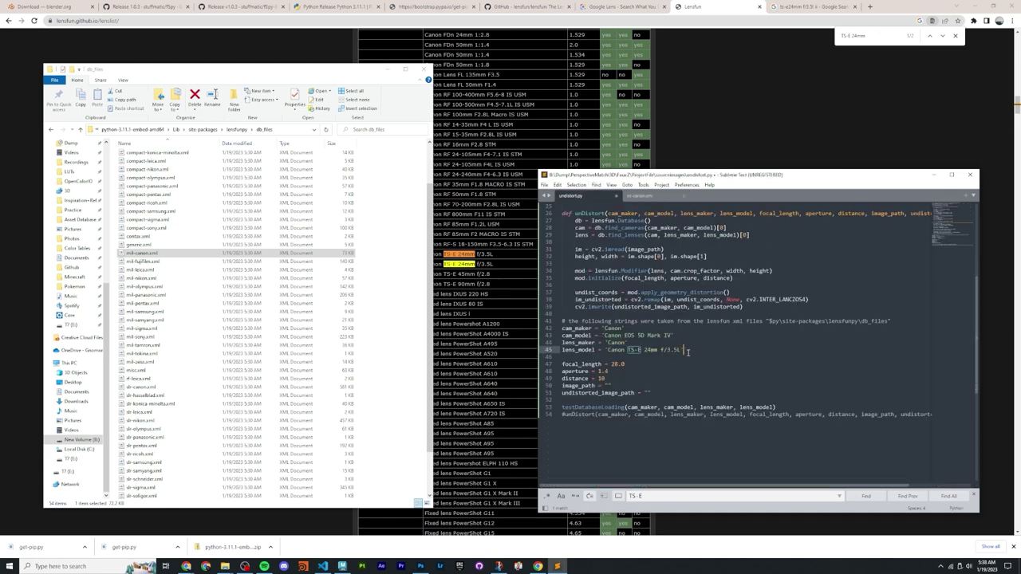
{"action": "left_click_drag", "start_coordinate": [688, 351], "coordinate": [602, 328]}
{"action": "left_click", "coordinate": [644, 327]}
Step: Check the photo's camera data in Photoshop and set focal_length to 24.0 and aperture to 16.0 in undistort.py
{"action": "left_click_drag", "start_coordinate": [627, 364], "coordinate": [612, 364]}
{"action": "left_click", "coordinate": [420, 567]}
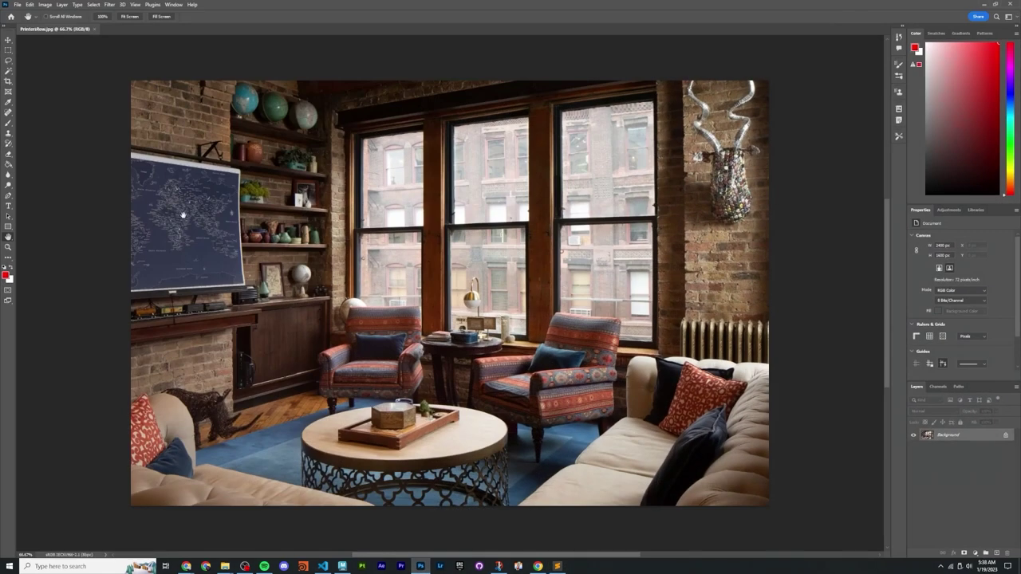
{"action": "left_click", "coordinate": [16, 5]}
{"action": "left_click", "coordinate": [50, 218]}
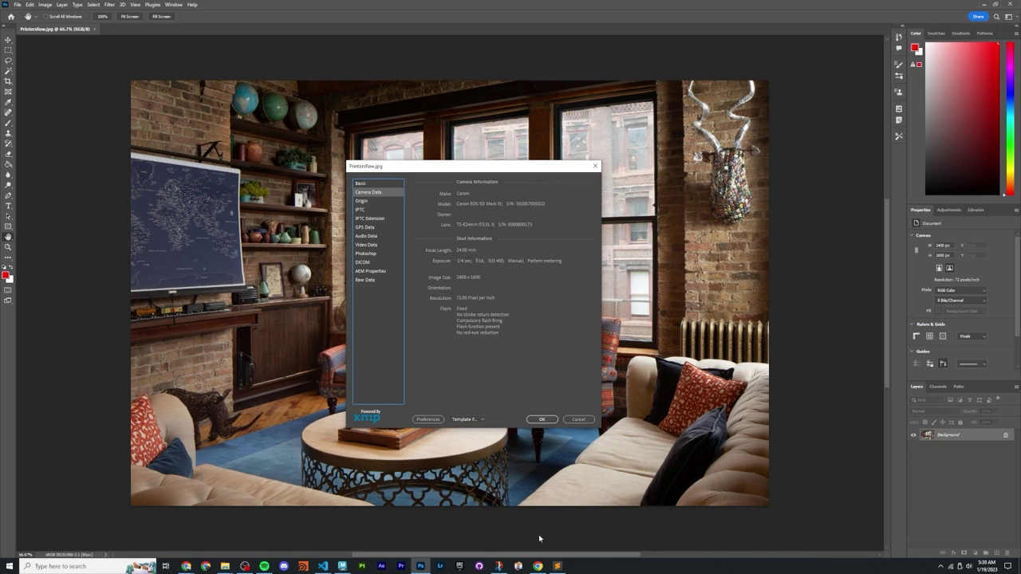
{"action": "left_click", "coordinate": [557, 566]}
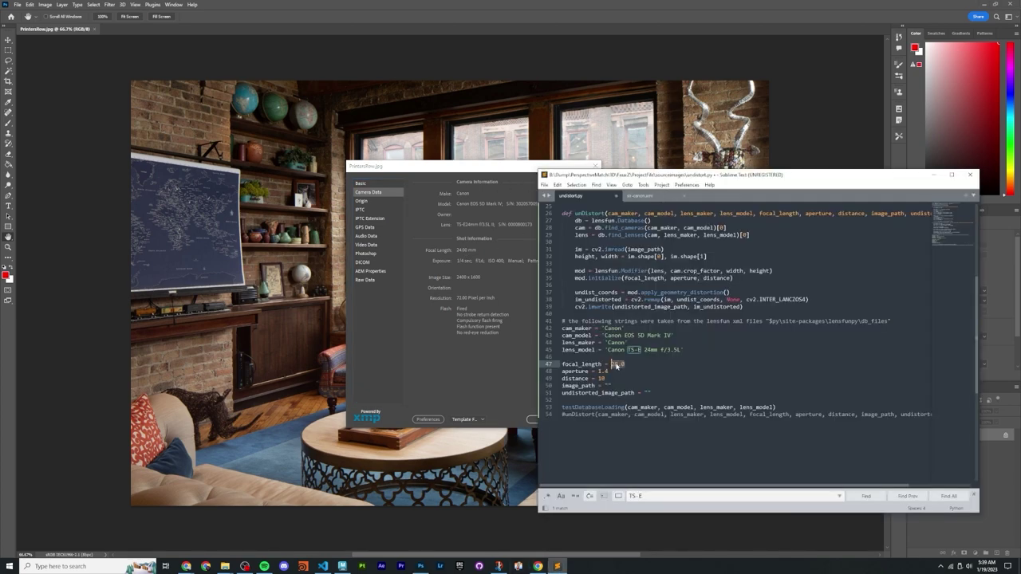
{"action": "type", "text": "24"}
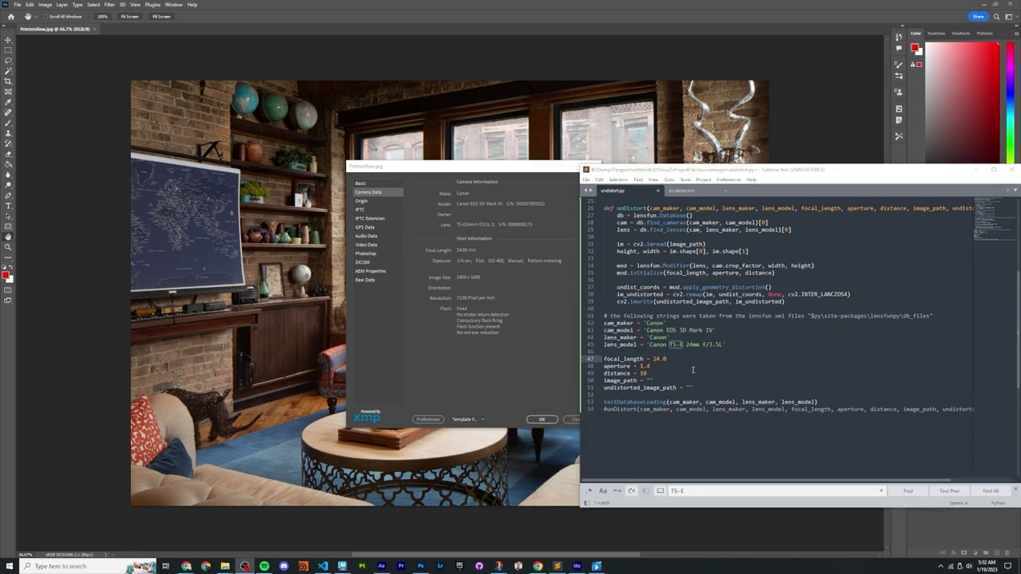
{"action": "left_click", "coordinate": [677, 360]}
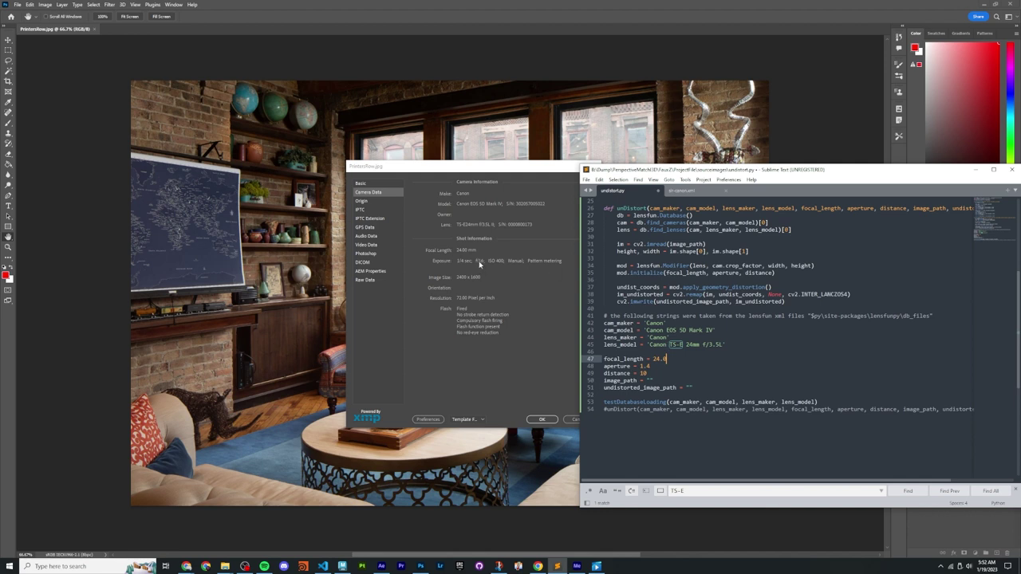
{"action": "left_click_drag", "start_coordinate": [641, 366], "coordinate": [651, 366]}
{"action": "type", "text": "16.0"}
Step: Add the comment "#Distance in meters to focal point" after the distance value and save undistort.py
{"action": "left_click", "coordinate": [651, 373]}
{"action": "type", "text": ".0"}
{"action": "type", "text": "Distance in meters"}
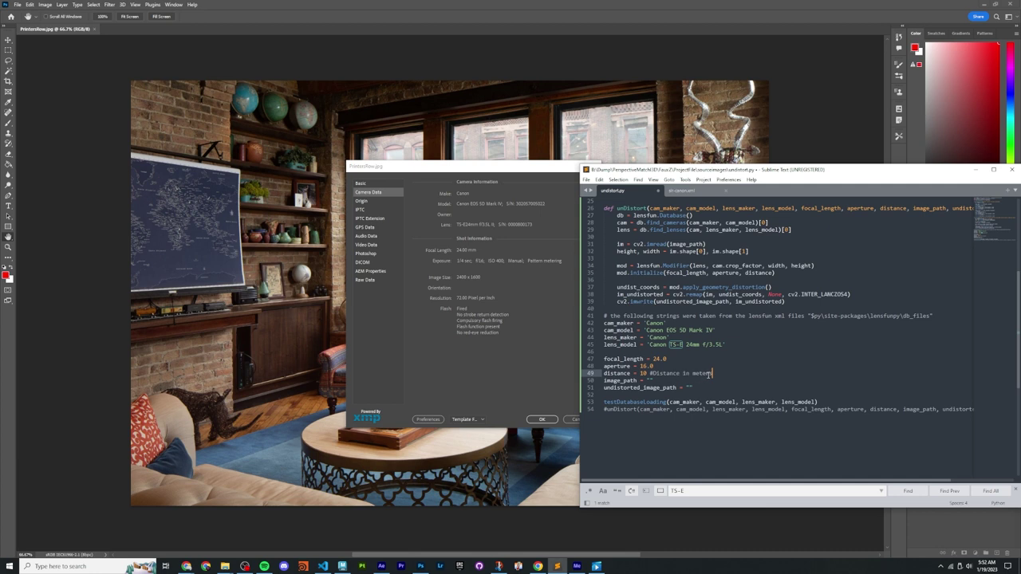
{"action": "type", "text": " to focal point"}
{"action": "key", "text": "ctrl+s"}
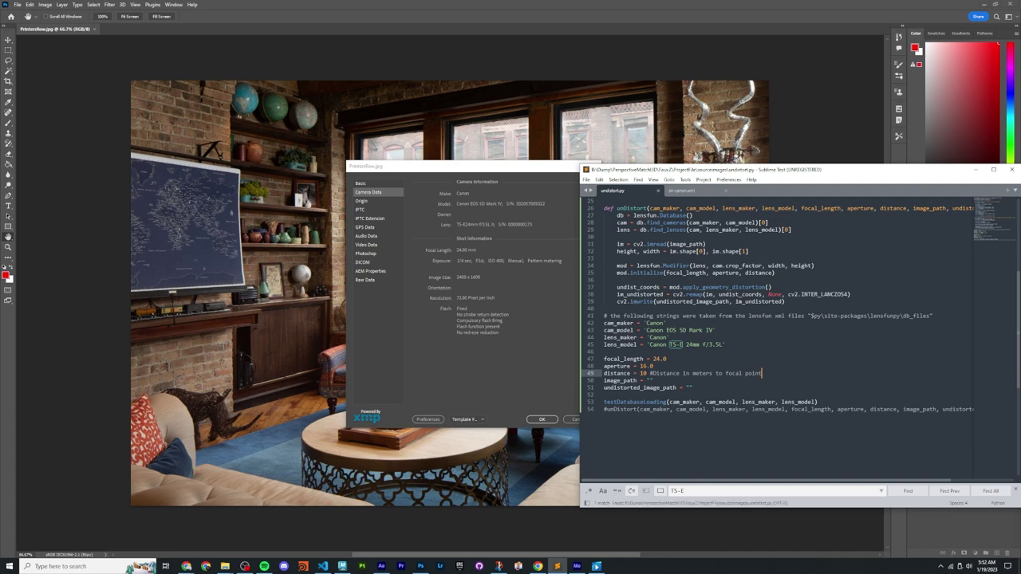
Step: Close the camera data in Photoshop and examine the photo around the armchairs and coffee table to judge the focal point
{"action": "left_click", "coordinate": [506, 183]}
{"action": "left_click", "coordinate": [541, 419]}
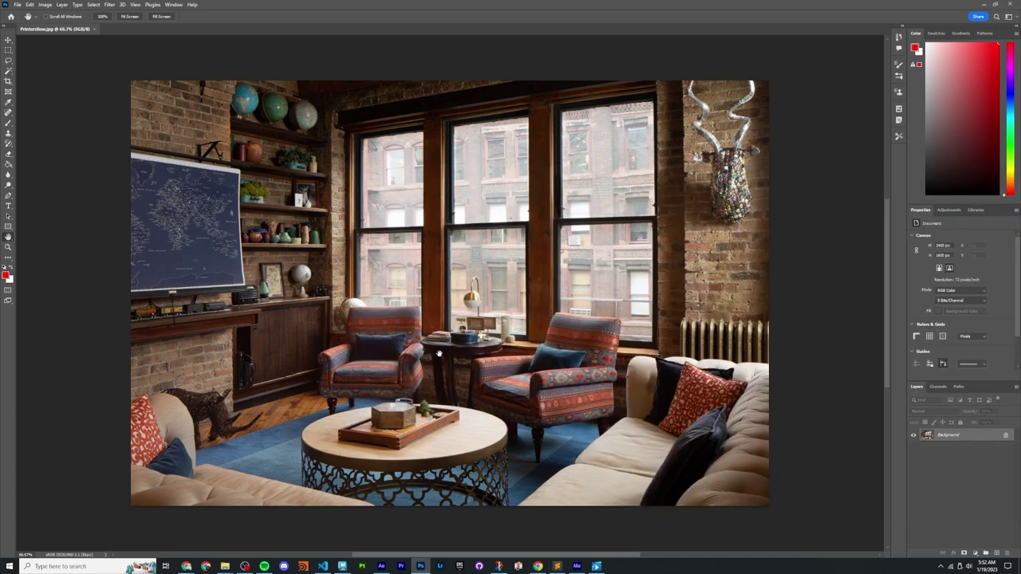
{"action": "left_click_drag", "start_coordinate": [444, 348], "coordinate": [436, 289]}
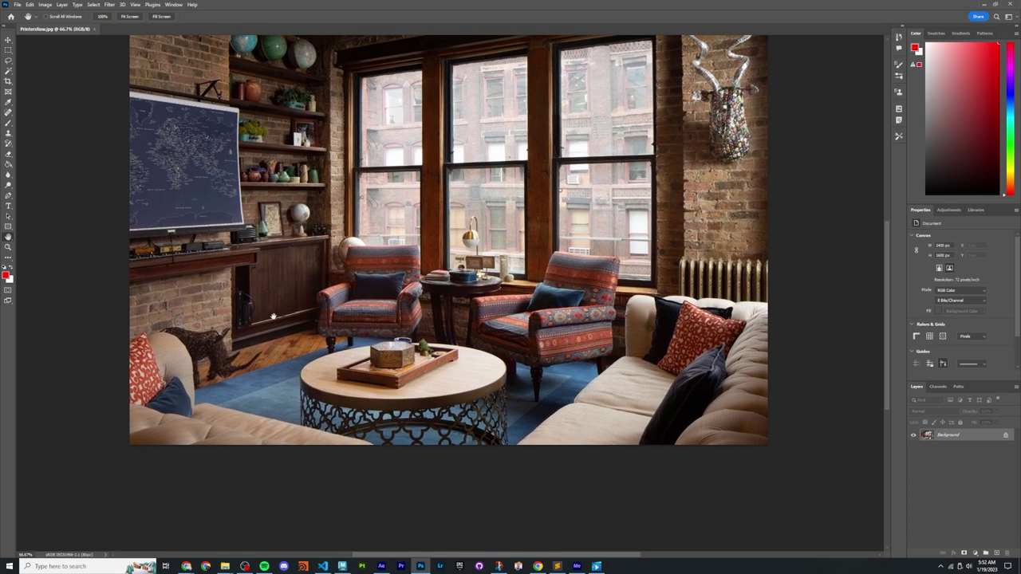
{"action": "left_click_drag", "start_coordinate": [558, 317], "coordinate": [631, 316]}
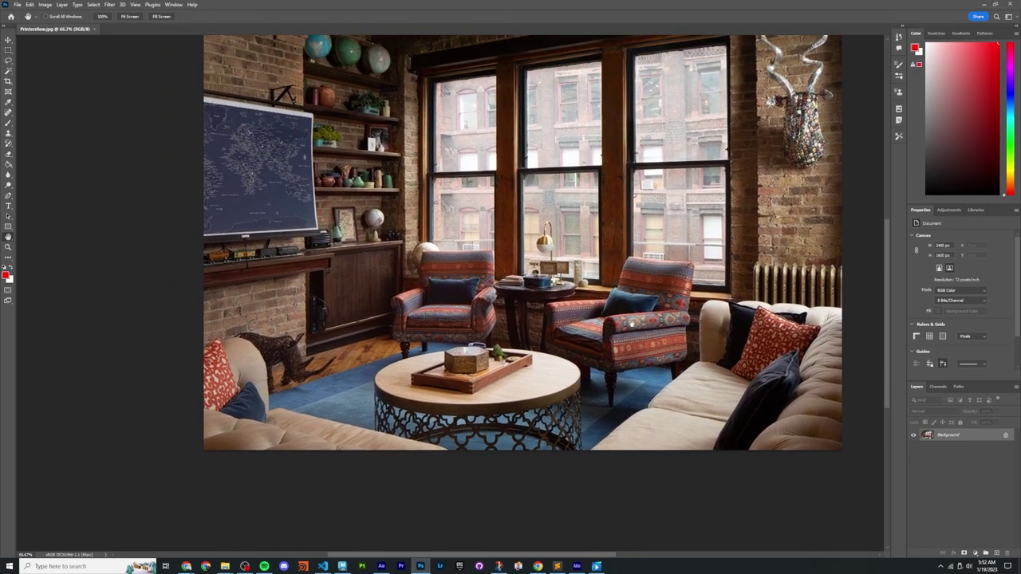
{"action": "key", "text": "z"}
{"action": "left_click", "coordinate": [479, 289]}
{"action": "left_click_drag", "start_coordinate": [473, 365], "coordinate": [446, 403]}
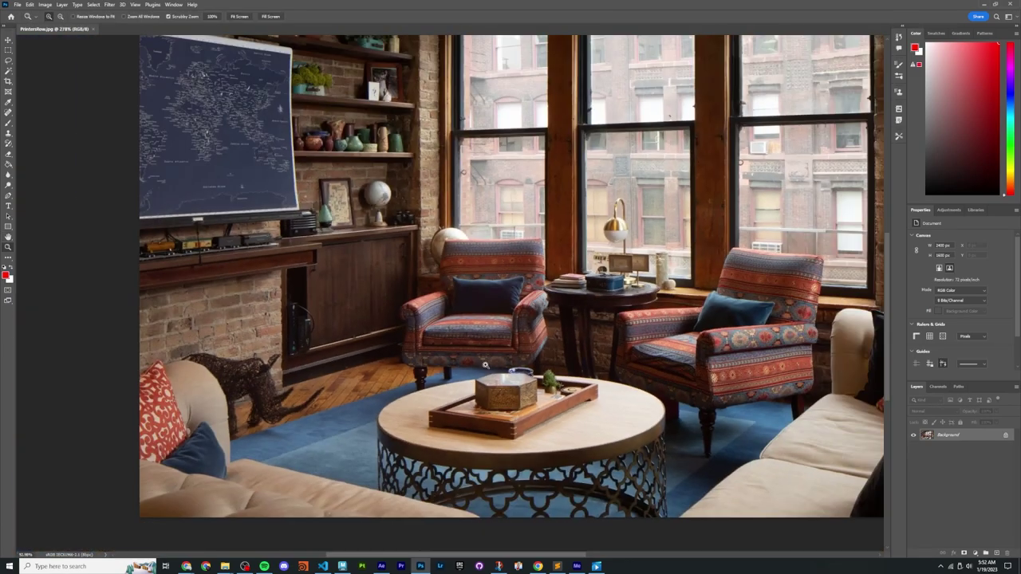
{"action": "key", "text": "h"}
{"action": "scroll", "coordinate": [461, 308], "scroll_direction": "down", "scroll_amount": 5, "text": "alt"}
{"action": "key", "text": "z"}
{"action": "scroll", "coordinate": [461, 308], "scroll_direction": "up", "scroll_amount": 2, "text": "alt"}
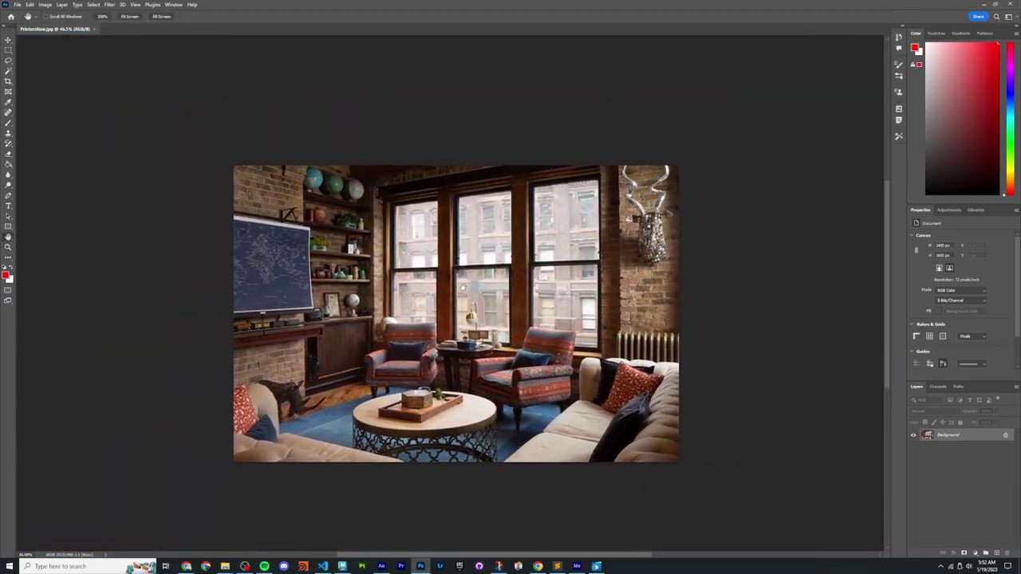
{"action": "scroll", "coordinate": [461, 308], "scroll_direction": "up", "scroll_amount": 3, "text": "alt"}
{"action": "key", "text": "h"}
{"action": "left_click_drag", "start_coordinate": [461, 308], "coordinate": [564, 89]}
{"action": "key", "text": "z"}
{"action": "scroll", "coordinate": [568, 160], "scroll_direction": "down", "scroll_amount": 4, "text": "alt"}
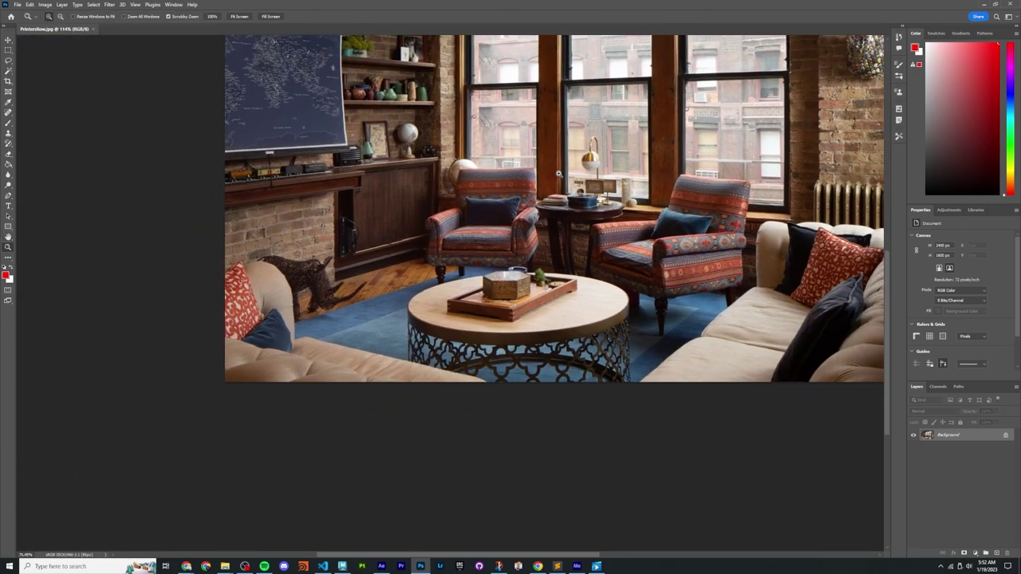
{"action": "key", "text": "h"}
{"action": "left_click_drag", "start_coordinate": [558, 174], "coordinate": [474, 270]}
Step: On a new layer, circle a small spot just behind the coffee table with the red brush and undo the stroke
{"action": "key", "text": "b"}
{"action": "key", "text": "ctrl+shift+alt+n"}
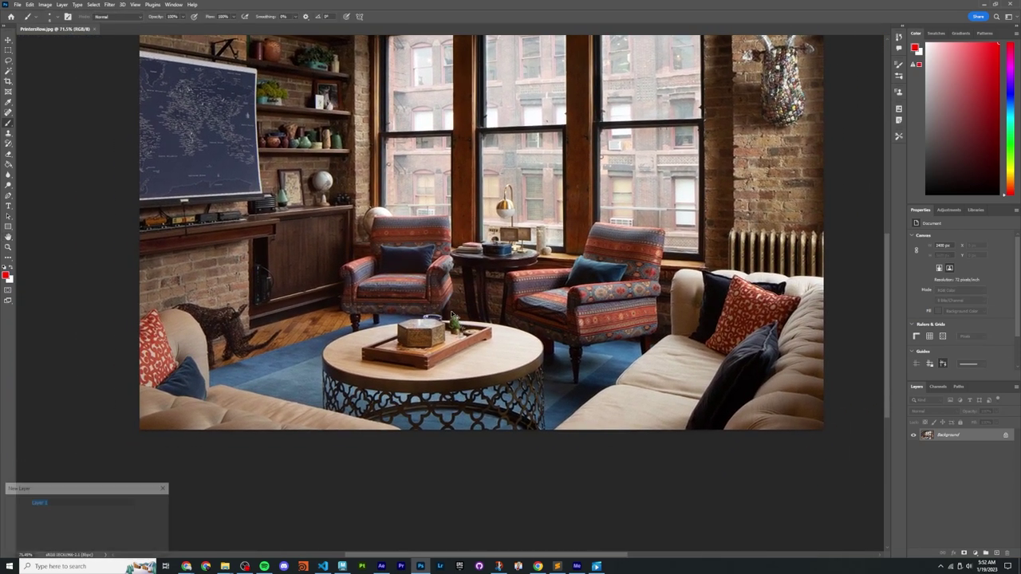
{"action": "left_click_drag", "start_coordinate": [457, 308], "coordinate": [451, 310]}
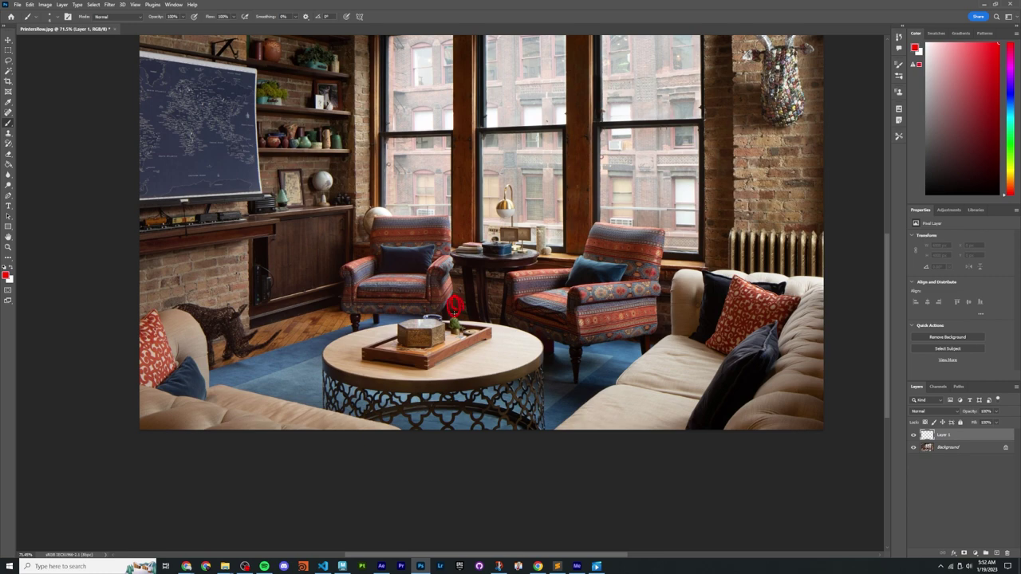
{"action": "key", "text": "ctrl+z"}
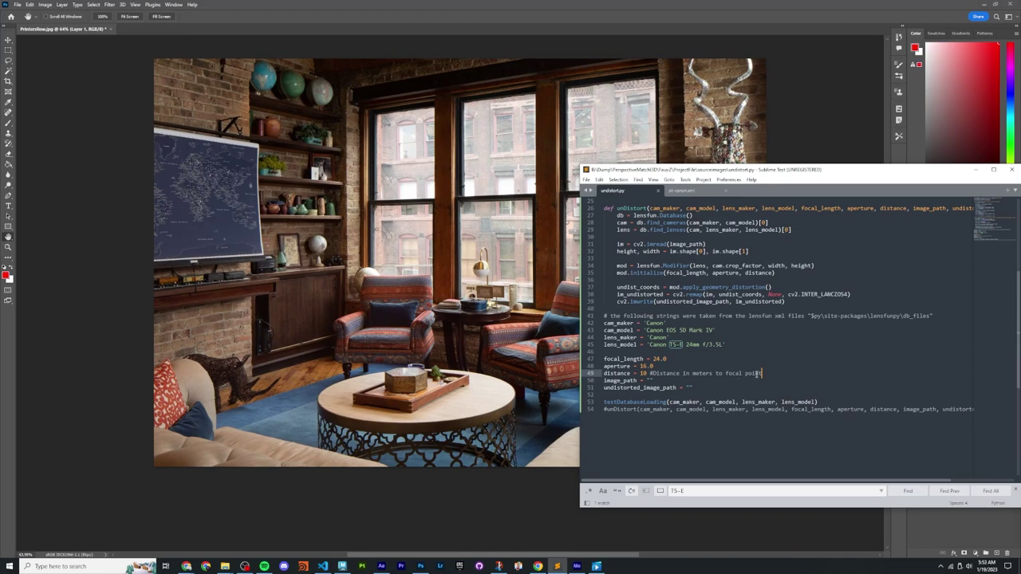
Step: Look over the room photo again, then set distance to 5.0 in undistort.py and save the script
{"action": "left_click", "coordinate": [444, 357]}
{"action": "left_click_drag", "start_coordinate": [437, 354], "coordinate": [429, 408]}
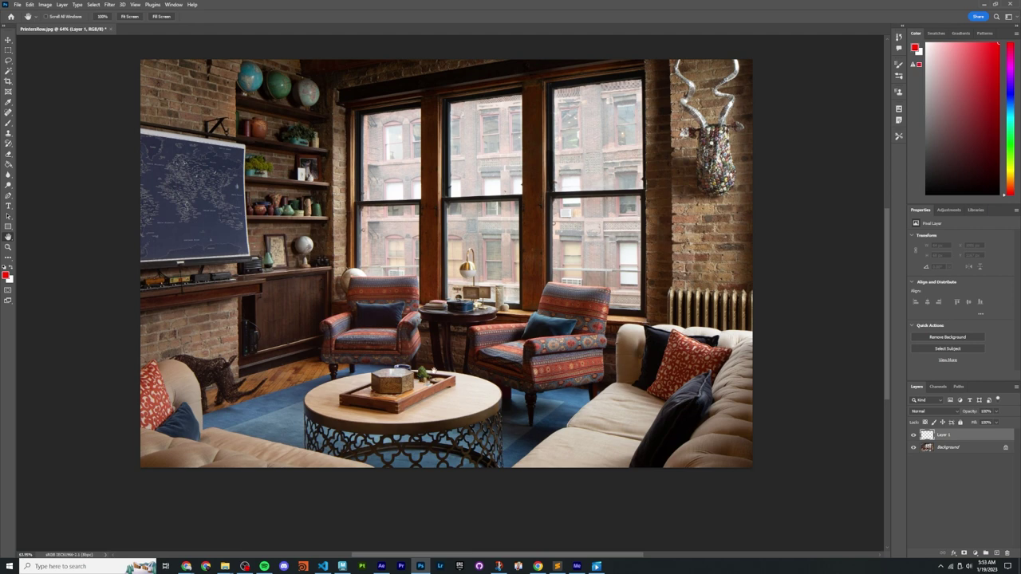
{"action": "key", "text": "alt+Tab"}
{"action": "double_click", "coordinate": [643, 373]}
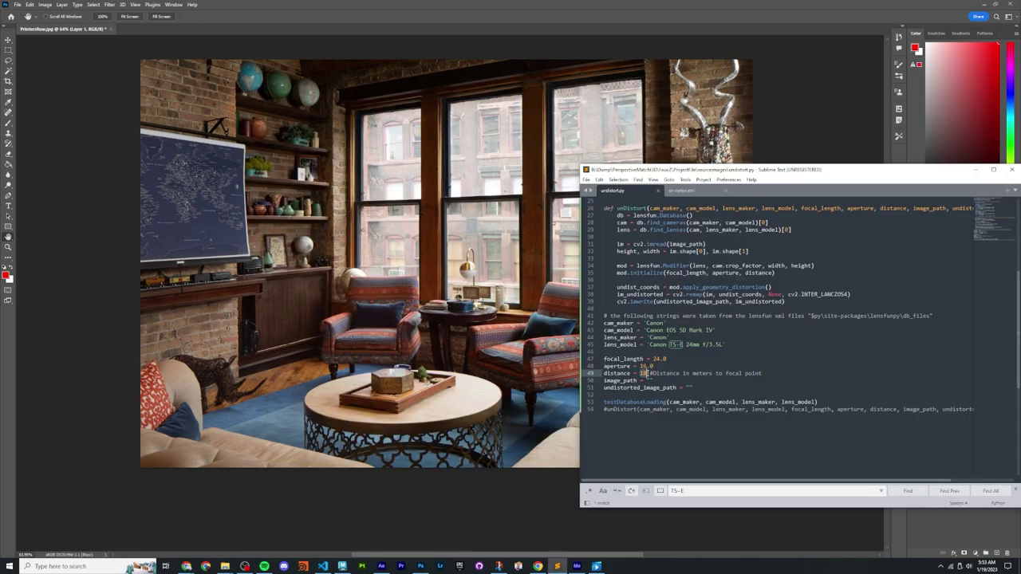
{"action": "type", "text": "5."}
{"action": "key", "text": "ctrl+s"}
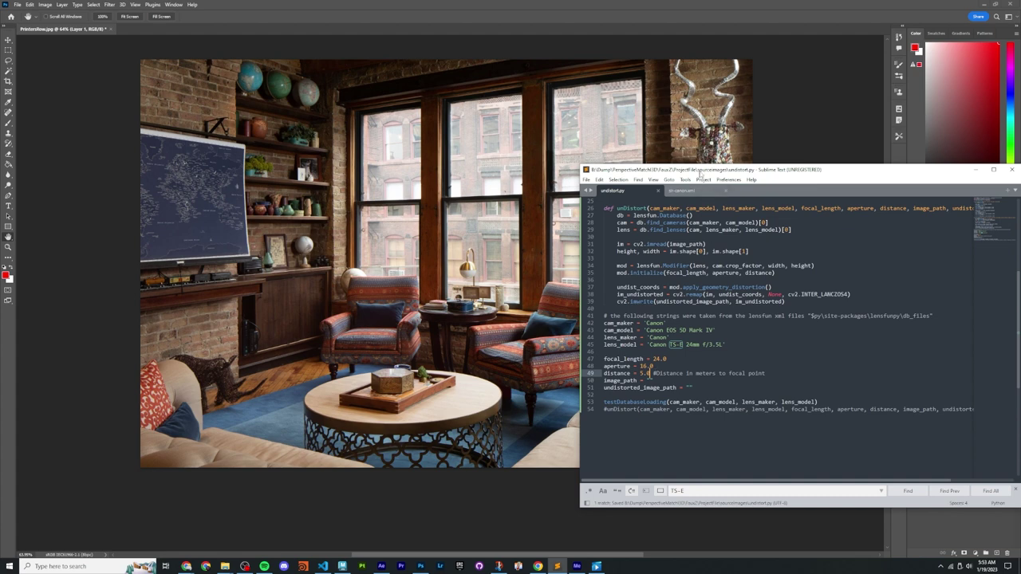
Step: Move the Sublime Text window over the photo and review the testDatabaseLoading call with the camera, lens and shot variables
{"action": "left_click_drag", "start_coordinate": [704, 170], "coordinate": [556, 162]}
{"action": "left_click", "coordinate": [543, 377]}
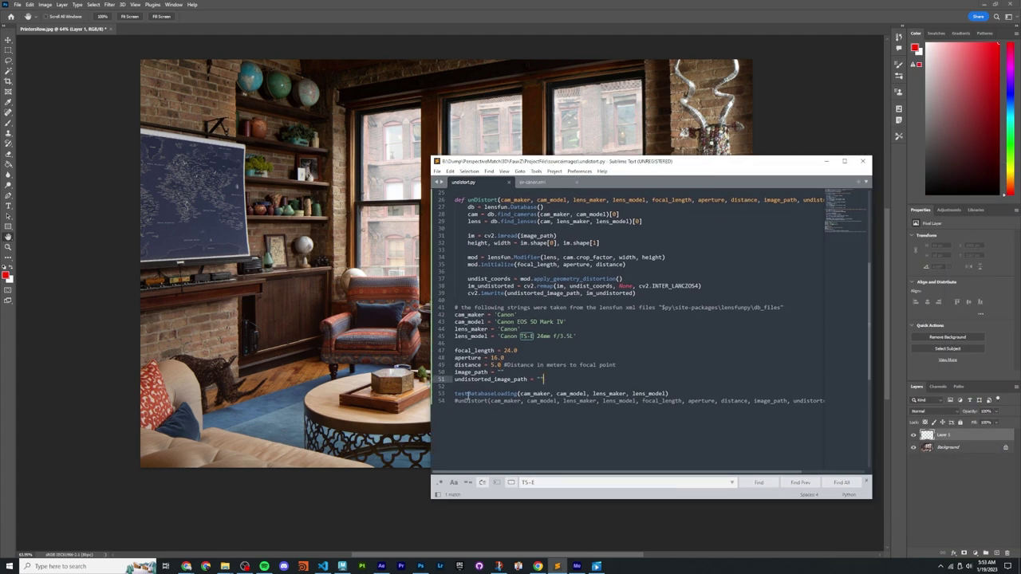
{"action": "left_click_drag", "start_coordinate": [456, 394], "coordinate": [672, 394]}
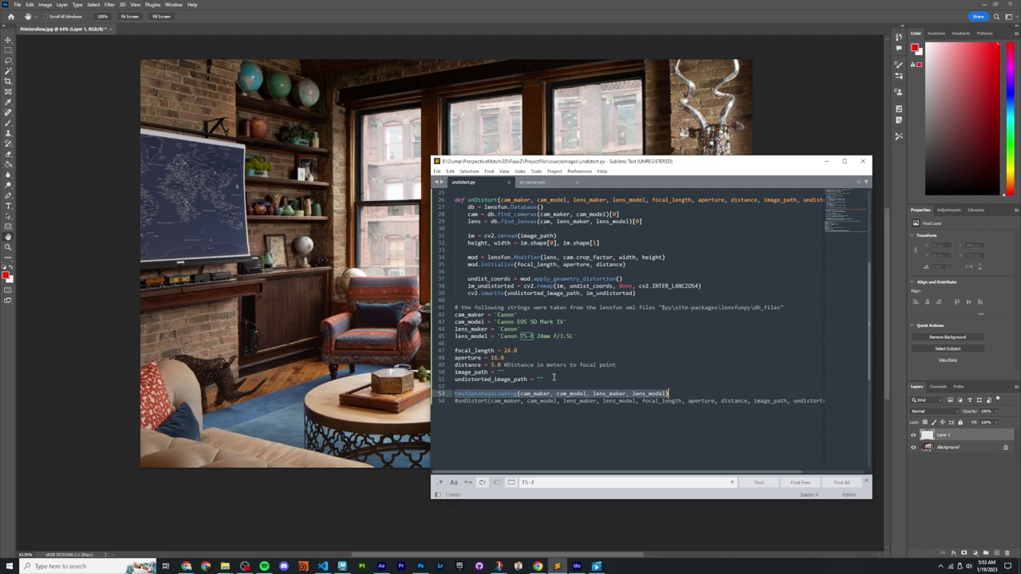
{"action": "left_click_drag", "start_coordinate": [553, 377], "coordinate": [454, 351]}
{"action": "left_click_drag", "start_coordinate": [455, 315], "coordinate": [586, 335]}
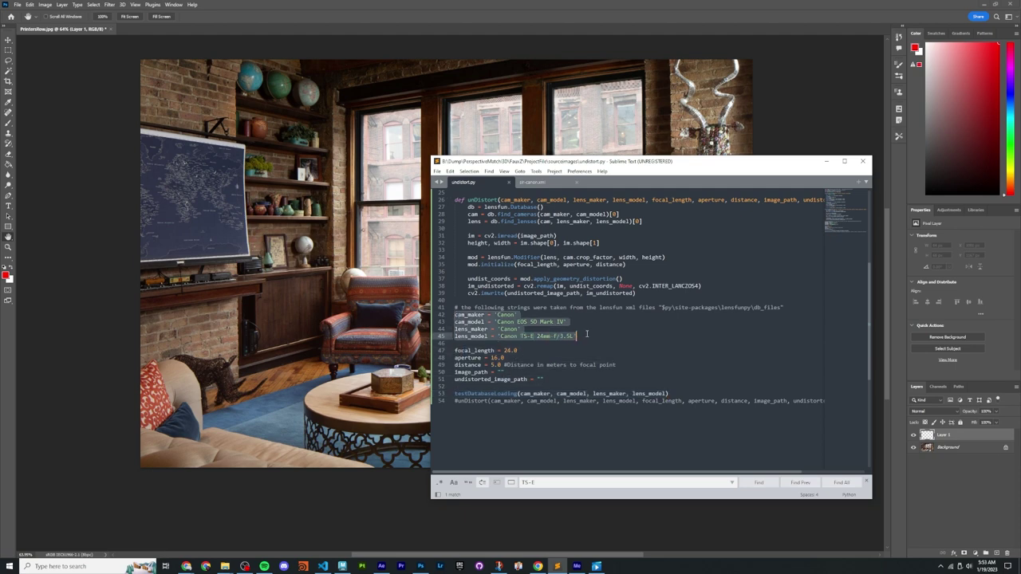
{"action": "left_click", "coordinate": [669, 392]}
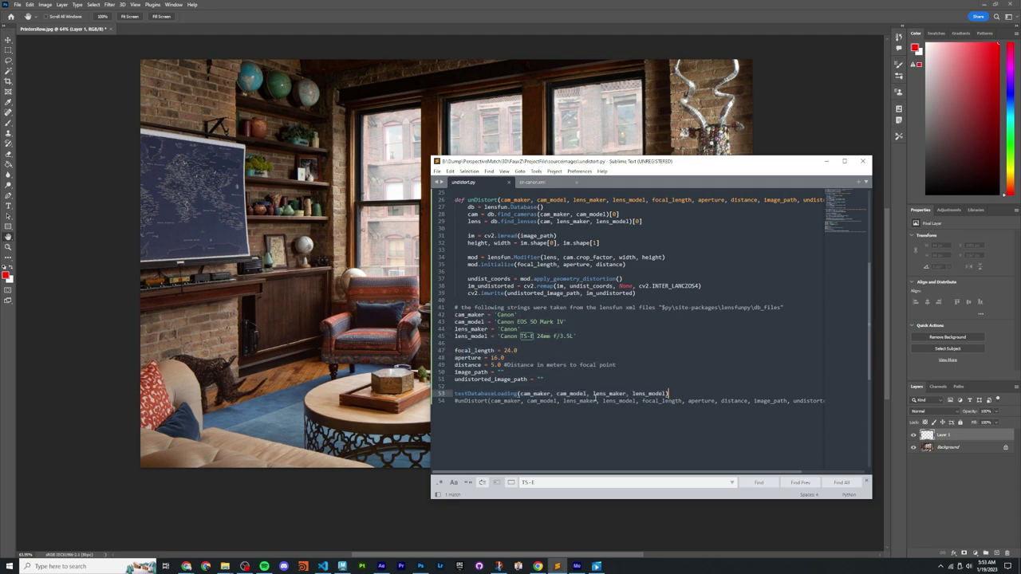
Step: Run undistort.py and highlight the camera and lens entries in the build output
{"action": "key", "text": "ctrl+b"}
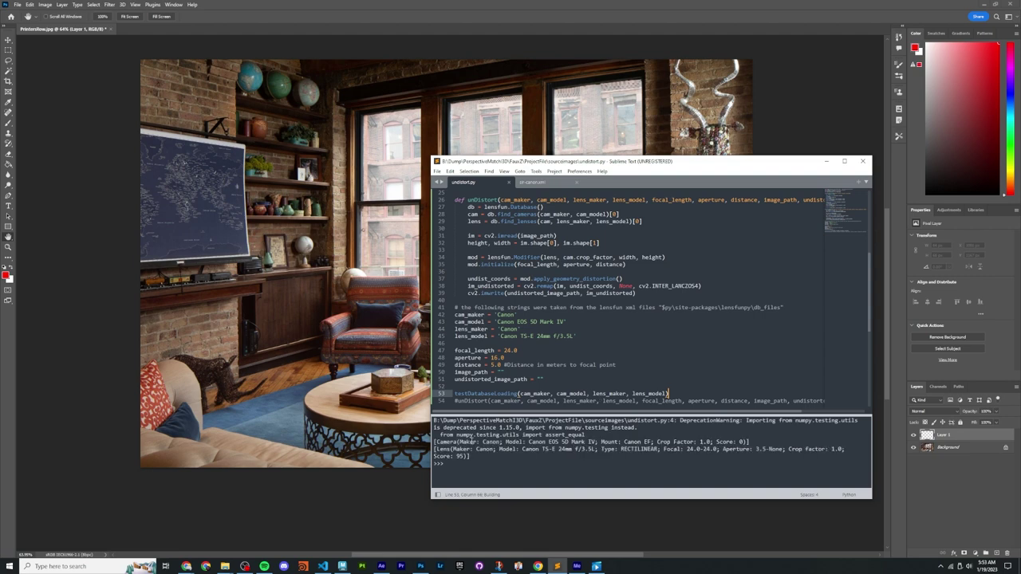
{"action": "left_click_drag", "start_coordinate": [433, 440], "coordinate": [844, 449]}
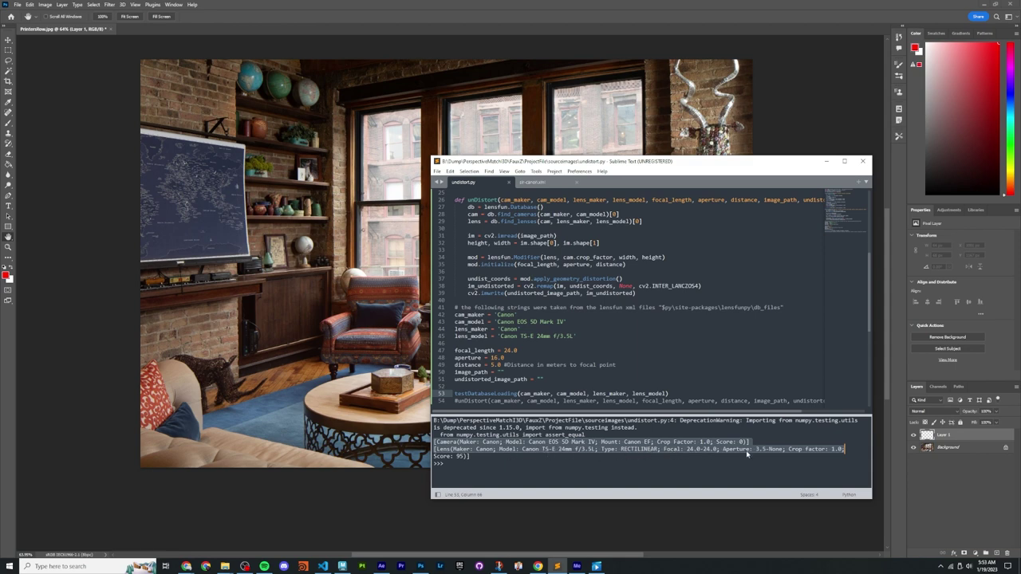
Step: Comment out the testDatabaseLoading call on line 53, uncomment the unDistort call on line 54, and save the script
{"action": "scroll", "coordinate": [529, 375], "scroll_direction": "down", "scroll_amount": 3}
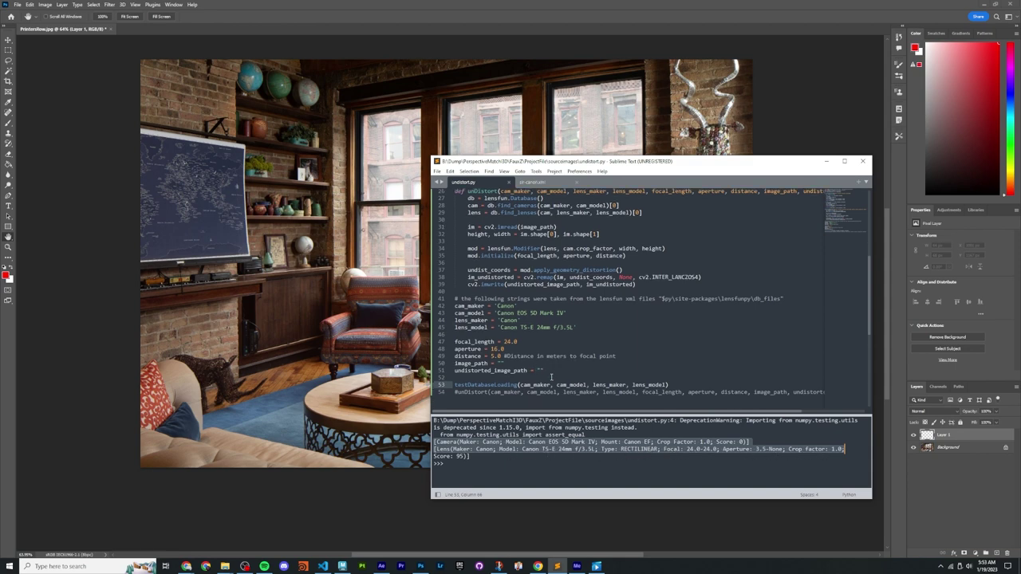
{"action": "left_click", "coordinate": [602, 336]}
{"action": "left_click", "coordinate": [455, 330]}
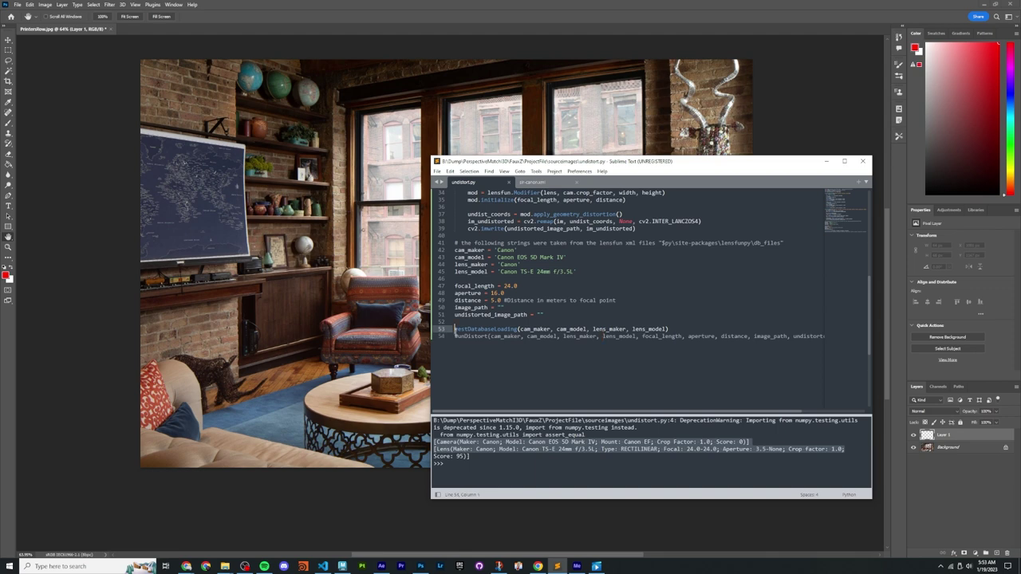
{"action": "type", "text": "#"}
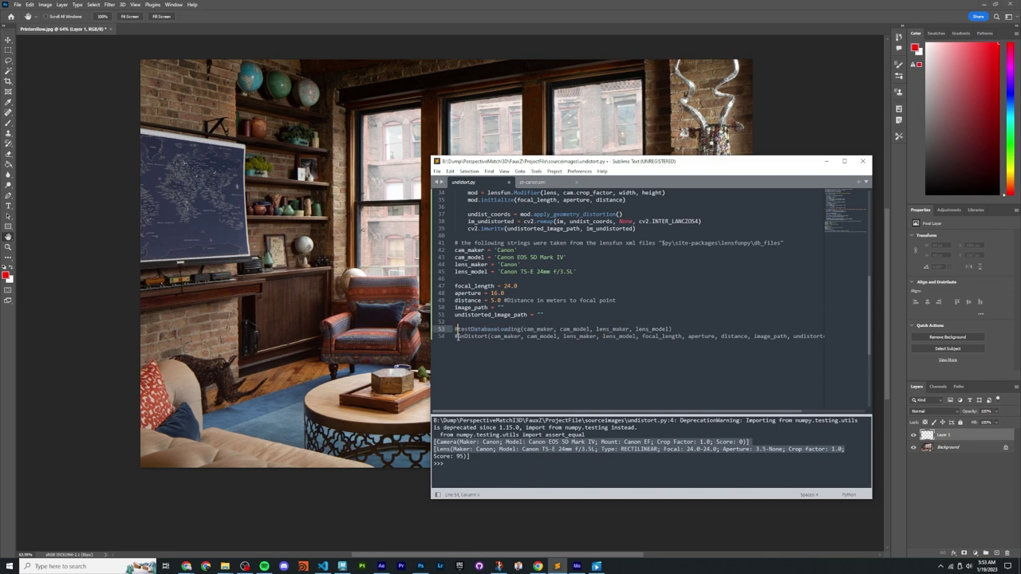
{"action": "left_click", "coordinate": [457, 336]}
{"action": "key", "text": "BackSpace"}
{"action": "type", "text": "un"}
{"action": "key", "text": "ctrl+s"}
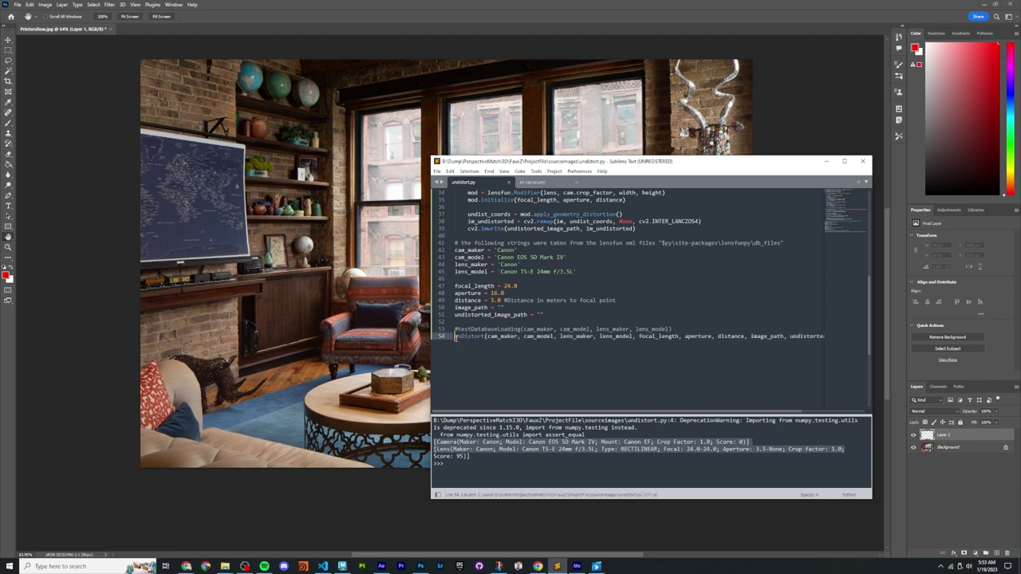
Step: Review the image_path and undistorted_image_path arguments of the unDistort call and place the cursor after the empty image_path string
{"action": "key", "text": "shift+End"}
{"action": "left_click", "coordinate": [750, 336]}
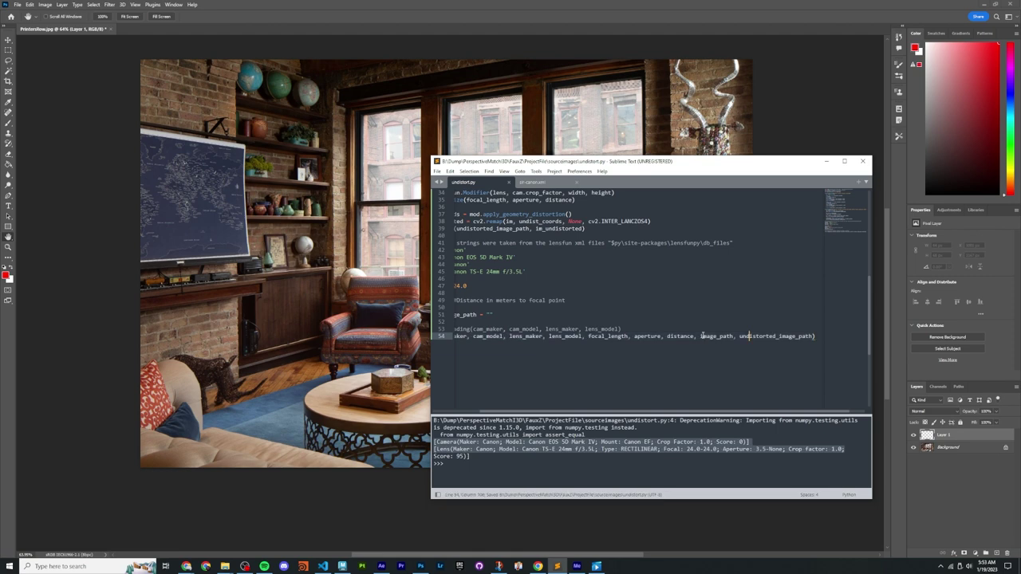
{"action": "left_click_drag", "start_coordinate": [701, 335], "coordinate": [813, 337]}
{"action": "scroll", "coordinate": [814, 337], "scroll_direction": "left", "scroll_amount": 2}
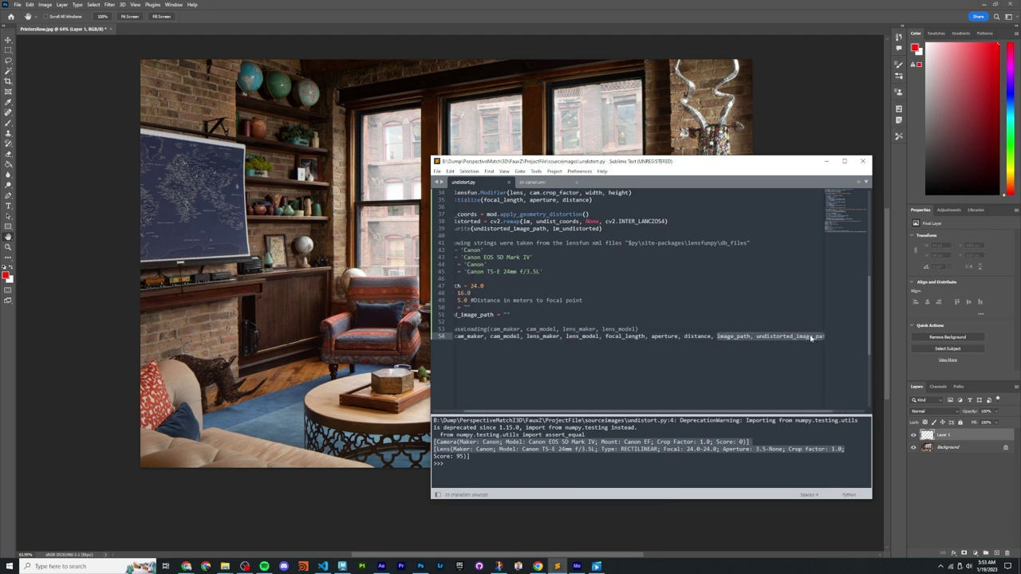
{"action": "left_click", "coordinate": [559, 309]}
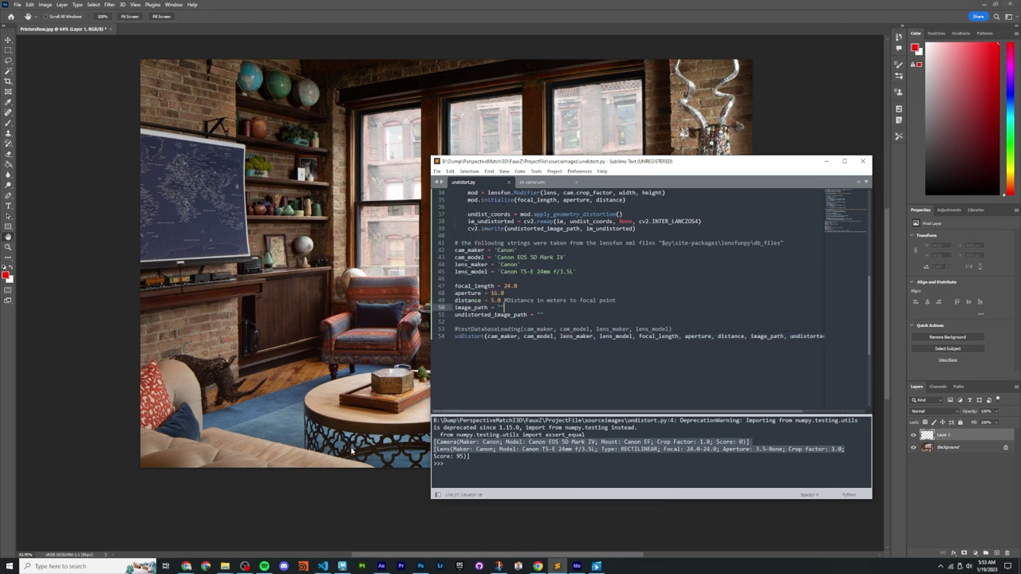
Step: Switch to the db_files window in File Explorer and browse to FauxZ > ProjectFile > sourceimages
{"action": "mouse_move", "coordinate": [226, 563]}
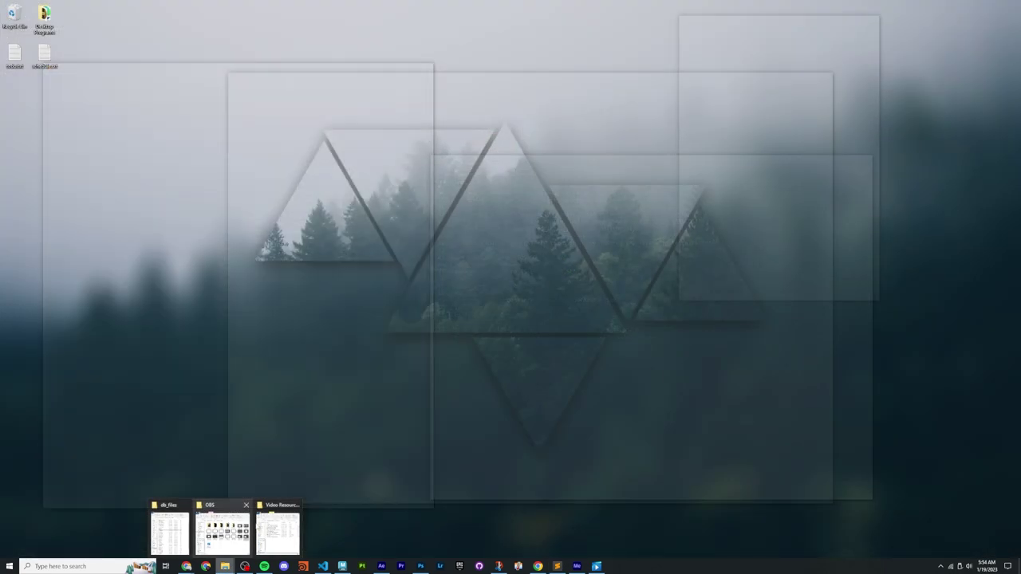
{"action": "left_click", "coordinate": [169, 529]}
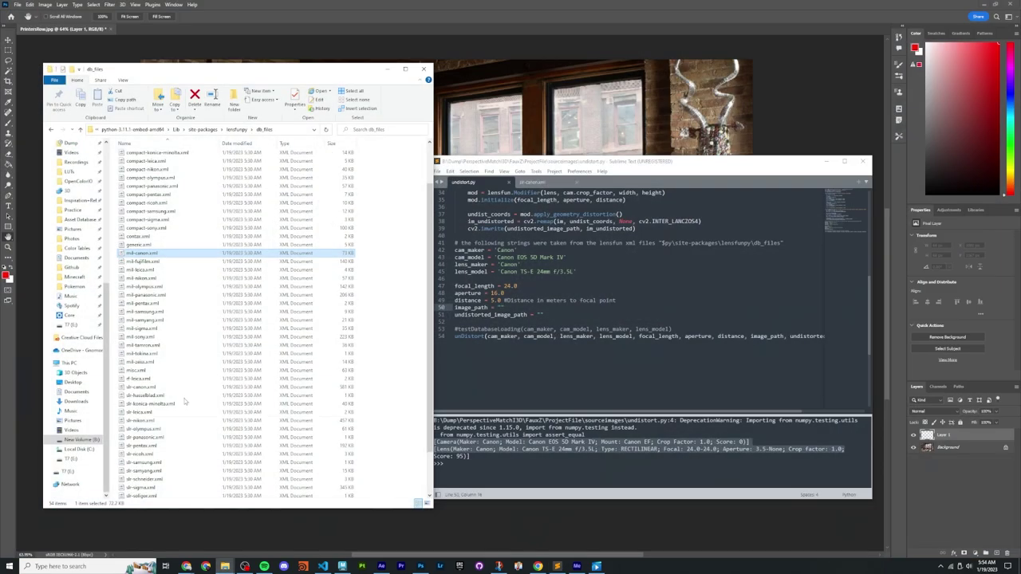
{"action": "left_click_drag", "start_coordinate": [290, 69], "coordinate": [617, 128]}
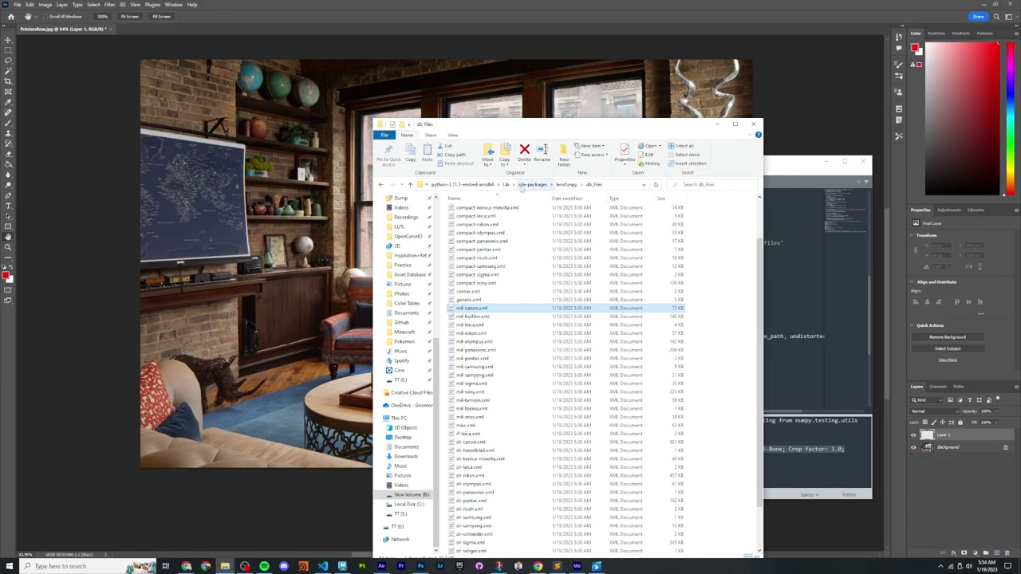
{"action": "scroll", "coordinate": [438, 210], "scroll_direction": "up", "scroll_amount": 5}
{"action": "left_click", "coordinate": [401, 213]}
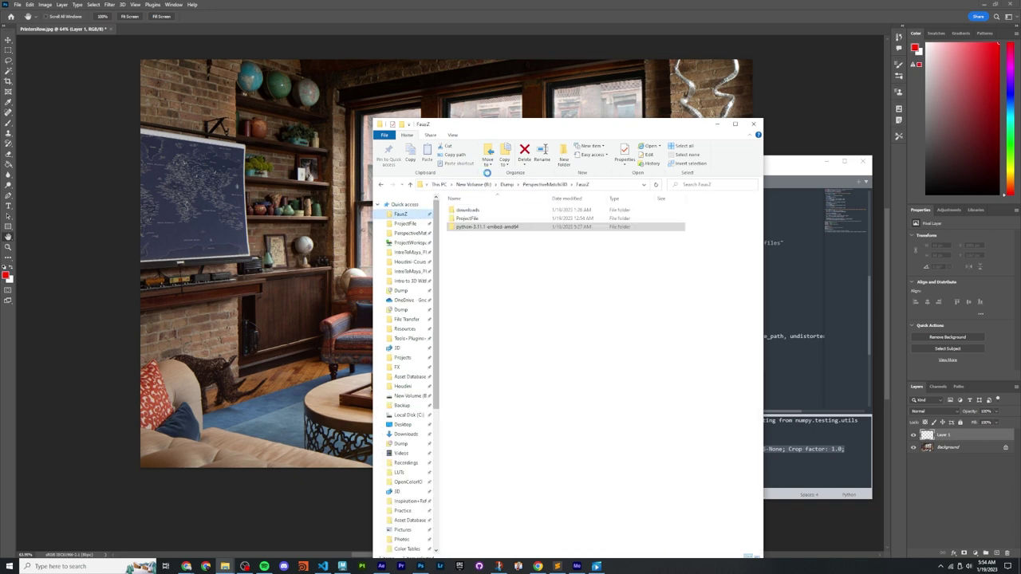
{"action": "left_click_drag", "start_coordinate": [514, 128], "coordinate": [702, 125]}
{"action": "double_click", "coordinate": [655, 215]}
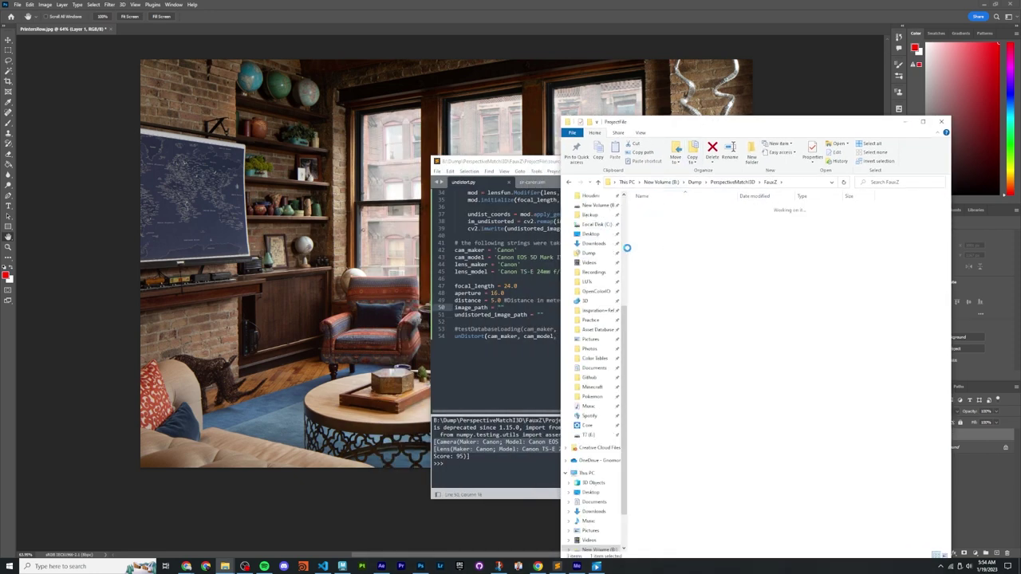
{"action": "left_click_drag", "start_coordinate": [765, 119], "coordinate": [768, 94]}
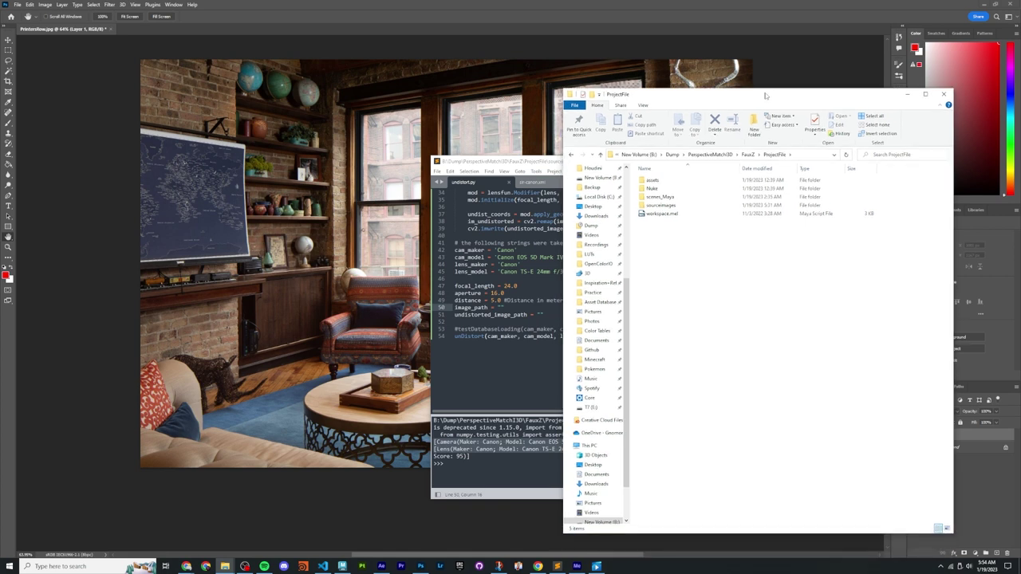
{"action": "left_click", "coordinate": [662, 206]}
{"action": "double_click", "coordinate": [661, 206]}
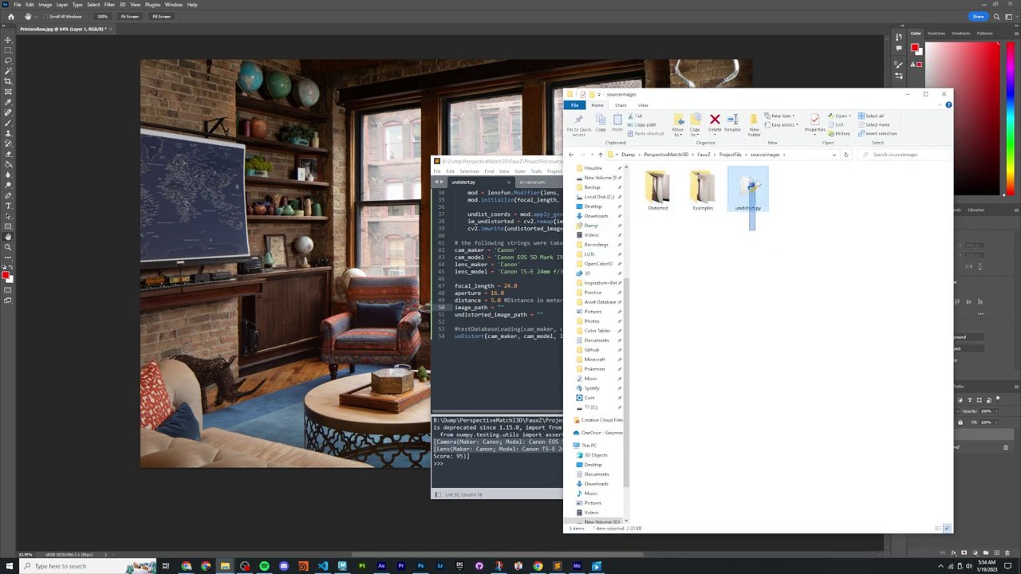
Step: Look through the Examples and Distorted folders and return to sourceimages
{"action": "double_click", "coordinate": [699, 191]}
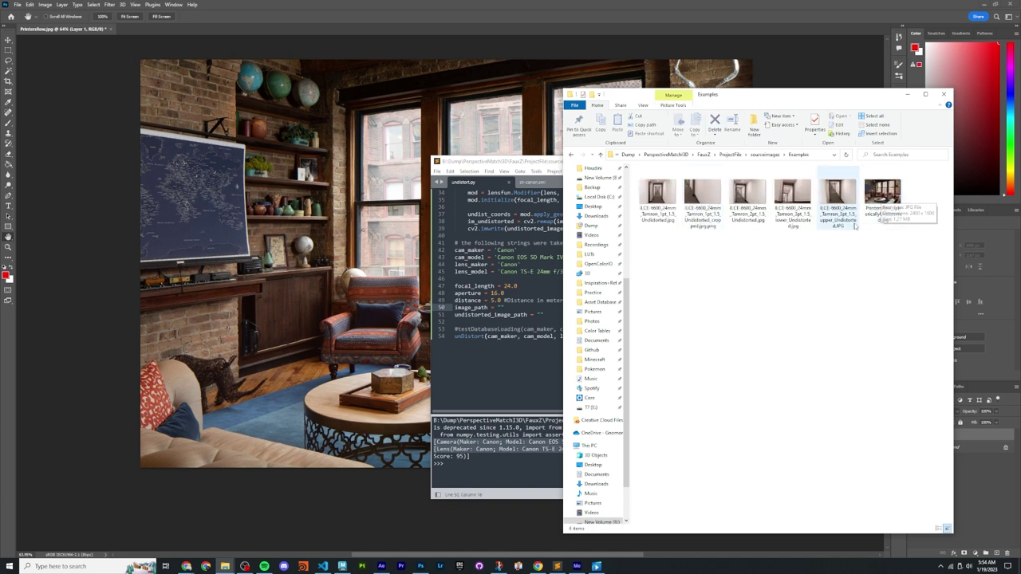
{"action": "key", "text": "alt+Left"}
{"action": "key", "text": "Down"}
{"action": "key", "text": "Return"}
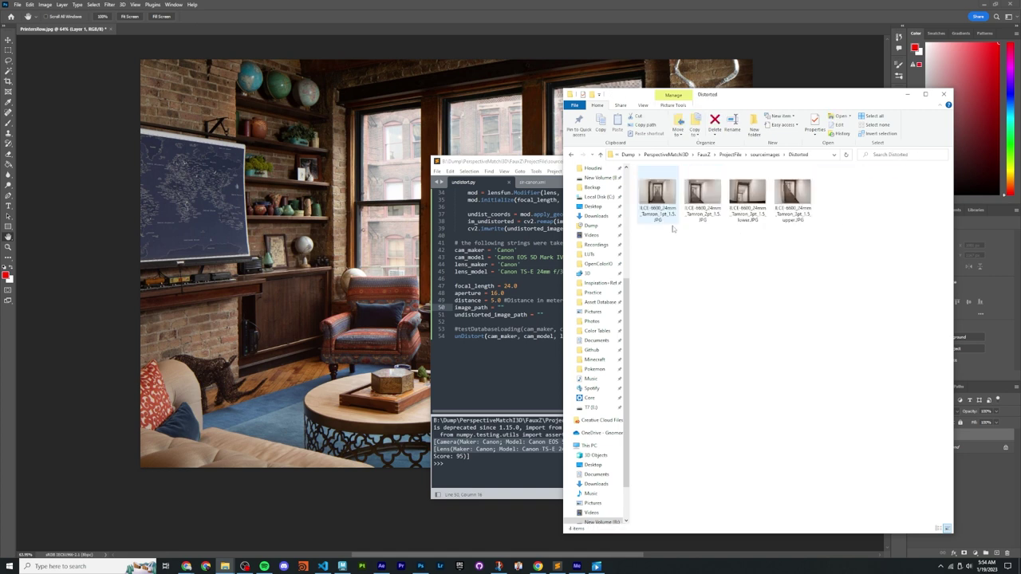
{"action": "key", "text": "alt+Left"}
{"action": "left_click", "coordinate": [754, 242]}
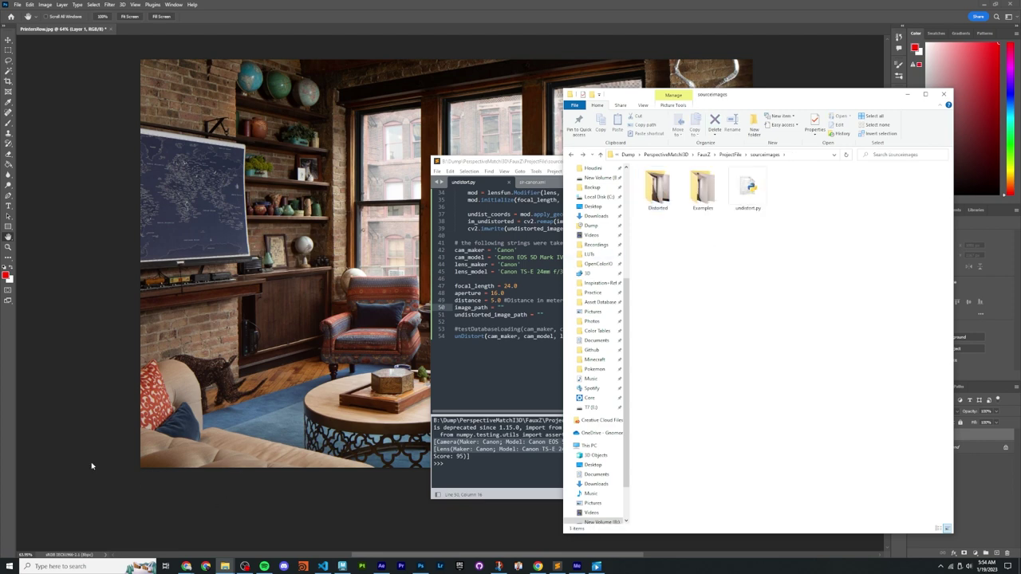
Step: Open a second File Explorer window beside the first and browse to PerspectiveMatch3D > Video Resources > Photos
{"action": "right_click", "coordinate": [225, 567]}
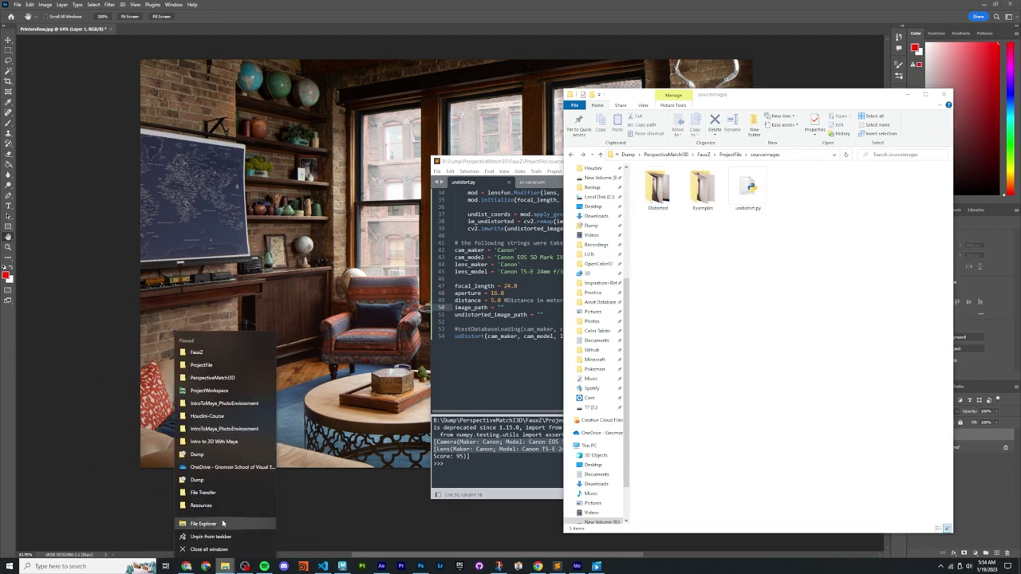
{"action": "left_click", "coordinate": [226, 364]}
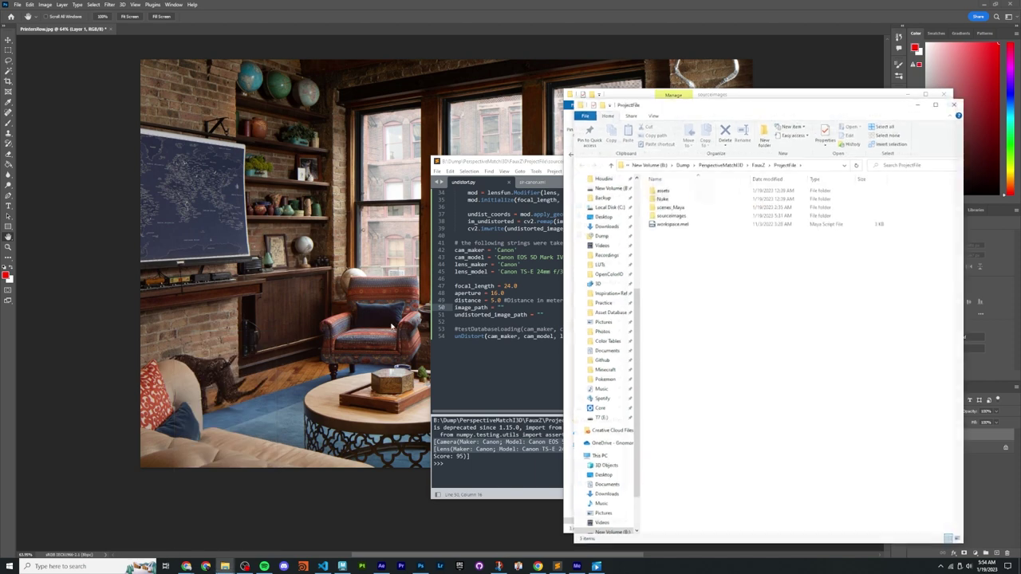
{"action": "left_click_drag", "start_coordinate": [698, 110], "coordinate": [243, 114]}
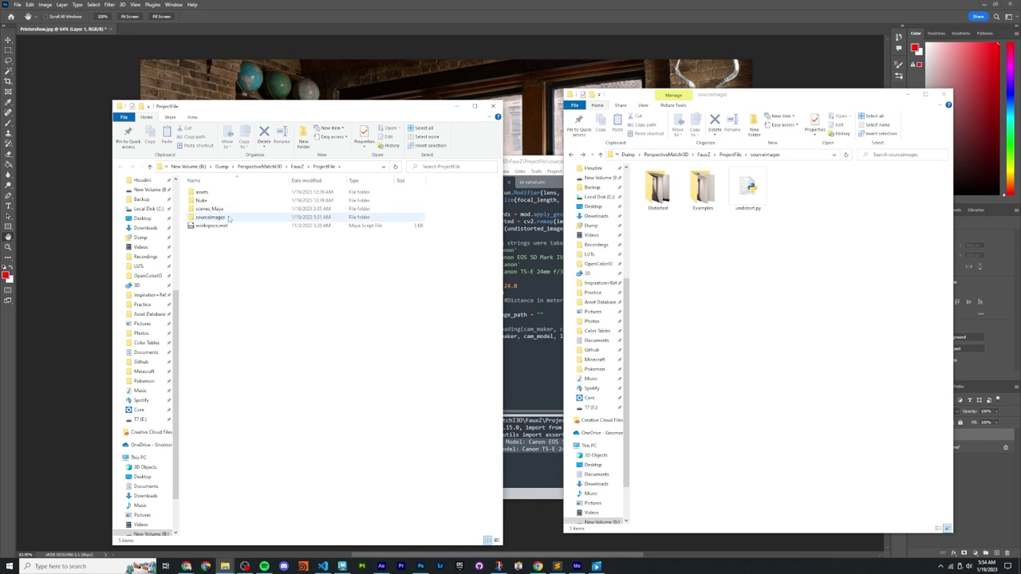
{"action": "left_click", "coordinate": [297, 166]}
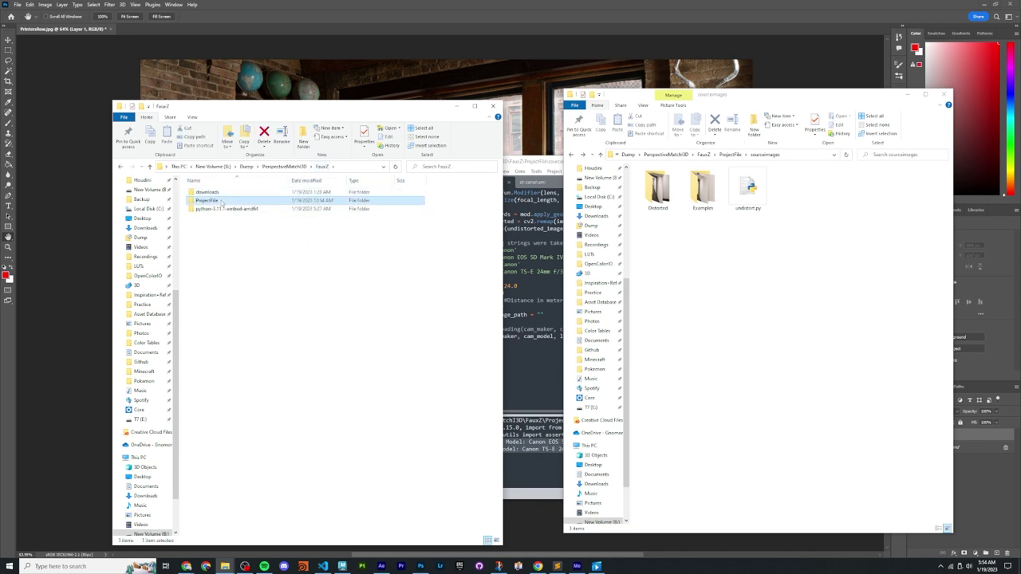
{"action": "left_click", "coordinate": [274, 166]}
{"action": "double_click", "coordinate": [215, 200]}
{"action": "double_click", "coordinate": [212, 193]}
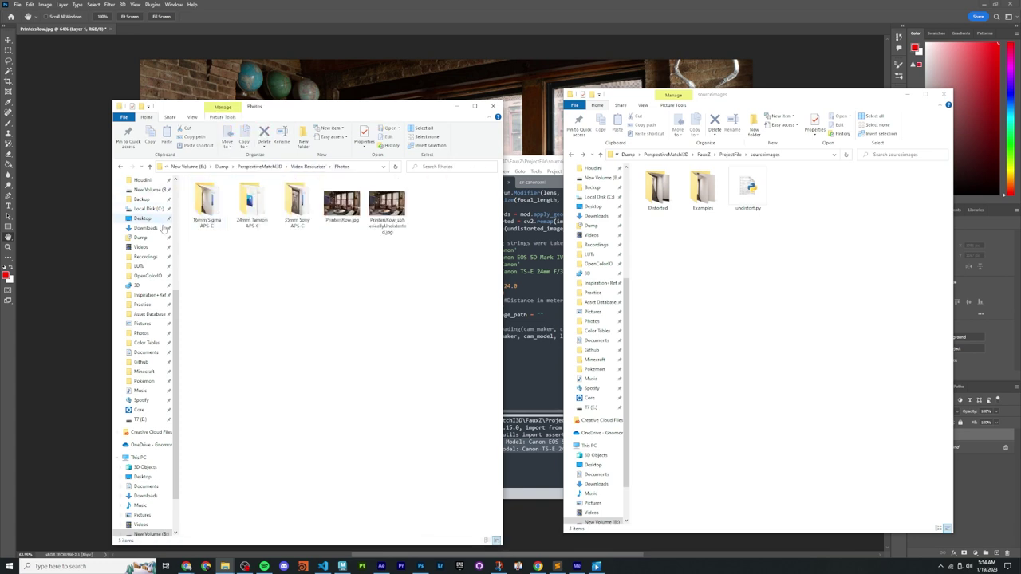
Step: Copy PrintersRow.jpg from the Photos folder into sourceimages and minimize the Photos window
{"action": "left_click", "coordinate": [342, 204]}
{"action": "key", "text": "ctrl+c"}
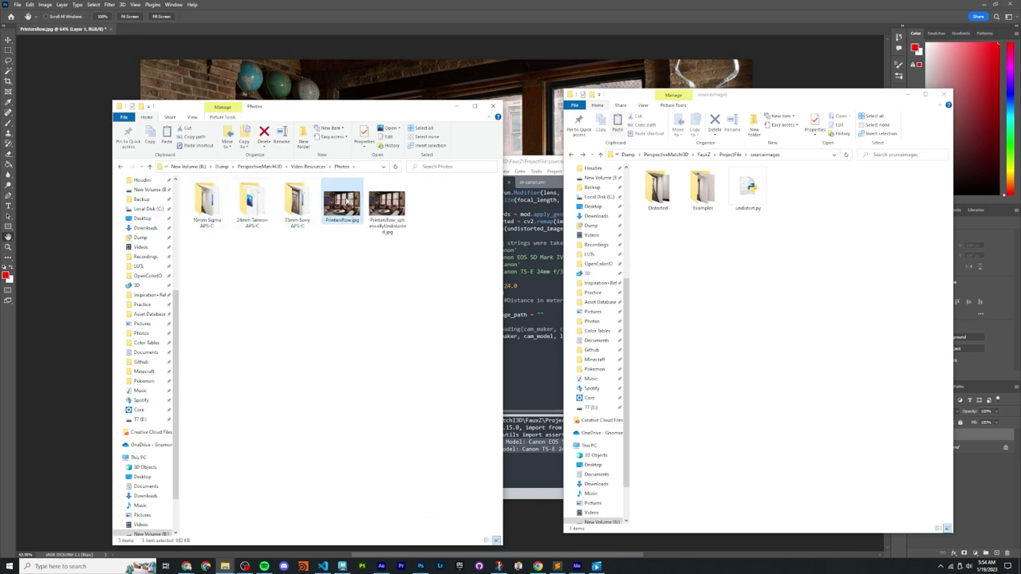
{"action": "left_click", "coordinate": [820, 283]}
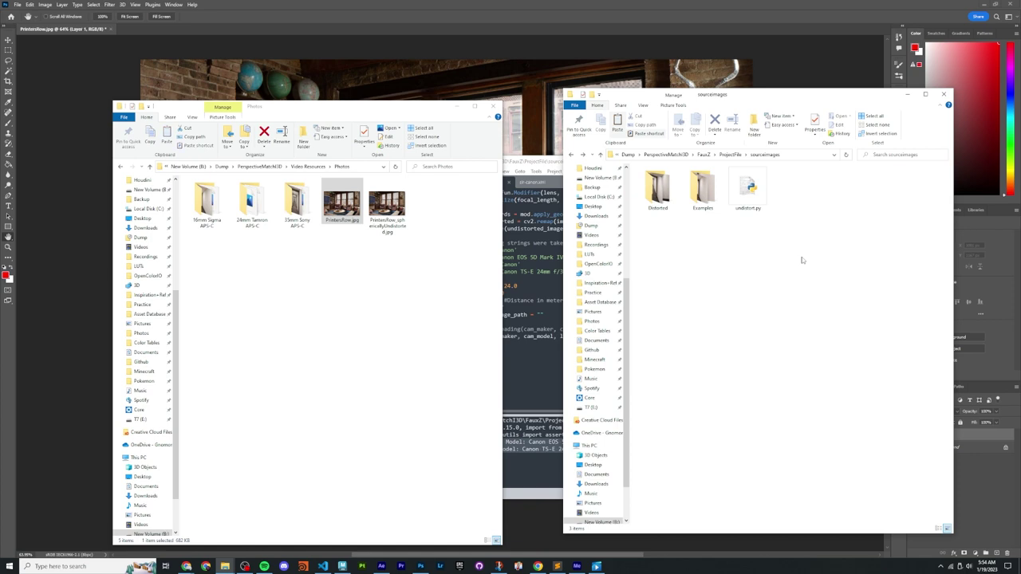
{"action": "key", "text": "ctrl+v"}
{"action": "left_click", "coordinate": [457, 106]}
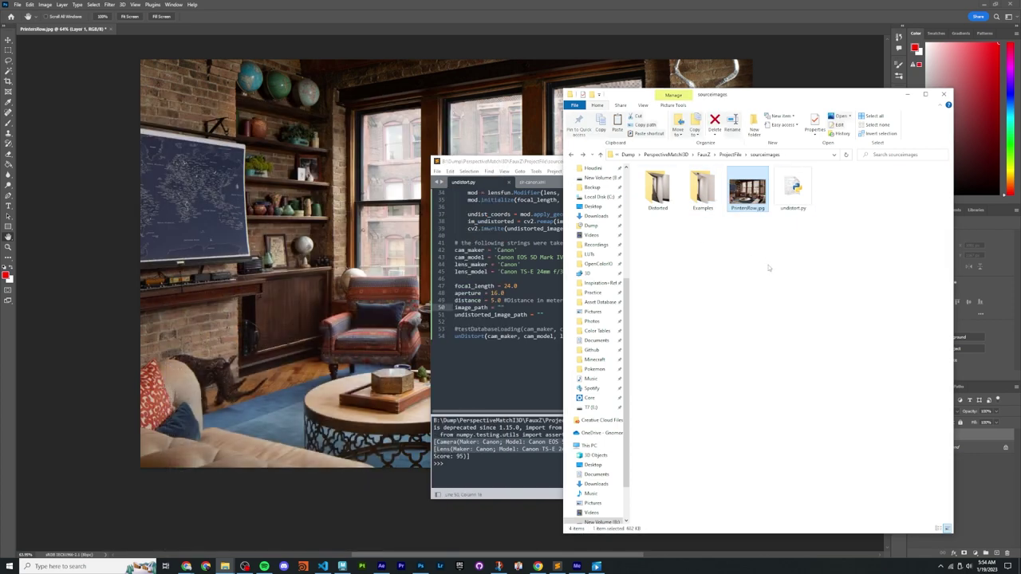
Step: Copy the file path of PrintersRow.jpg in sourceimages and paste it as the image_path value in undistort.py
{"action": "left_click", "coordinate": [754, 214]}
{"action": "right_click", "coordinate": [751, 201]}
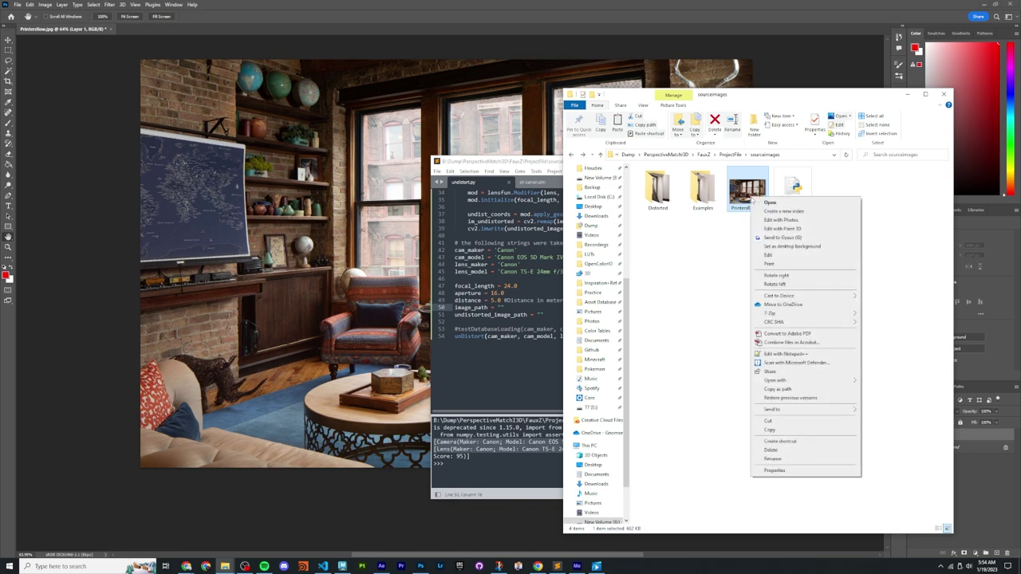
{"action": "left_click", "coordinate": [812, 390]}
{"action": "left_click_drag", "start_coordinate": [510, 162], "coordinate": [362, 177]}
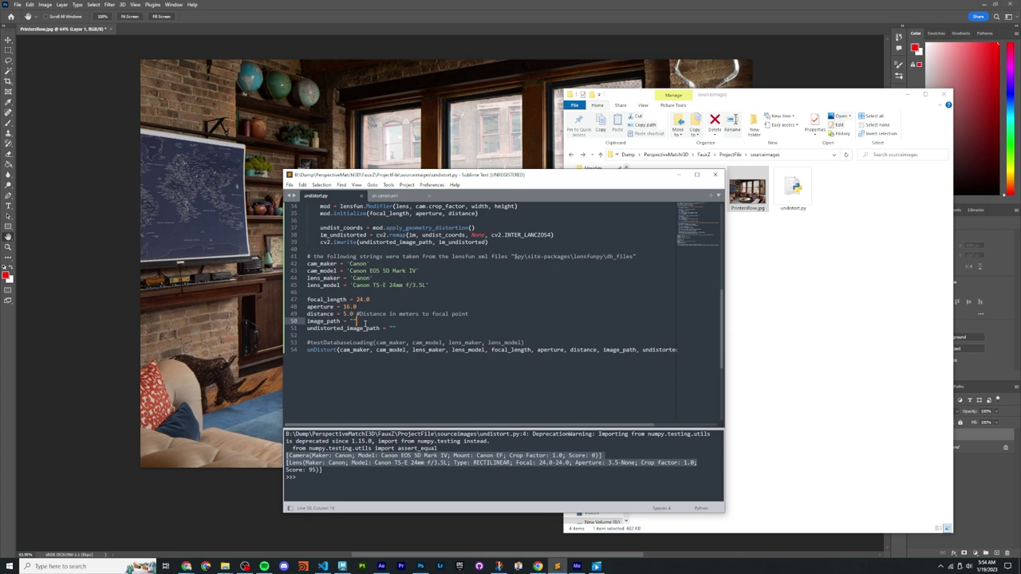
{"action": "key", "text": "BackSpace"}
{"action": "key", "text": "BackSpace"}
{"action": "key", "text": "ctrl+v"}
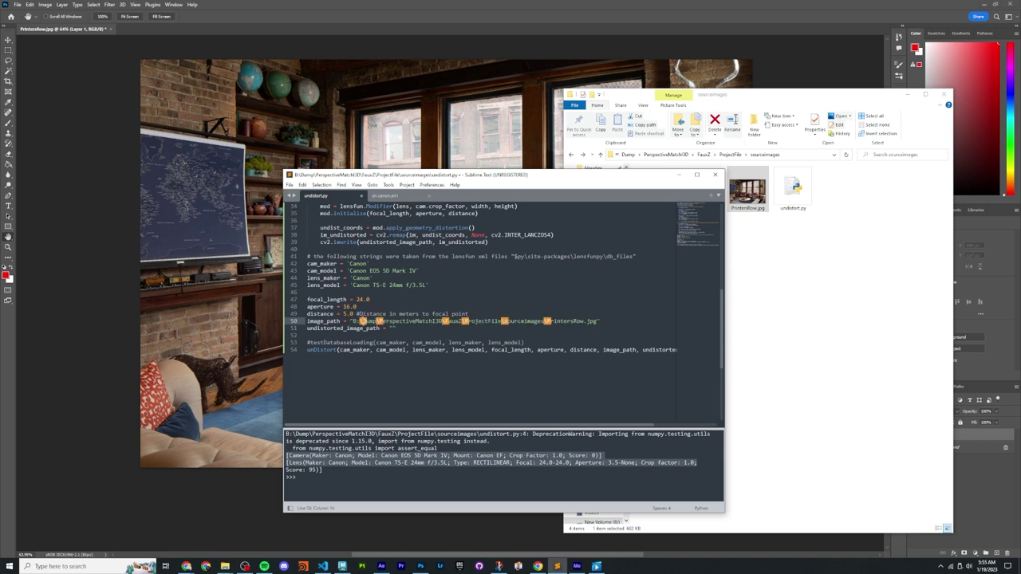
Step: Replace every backslash in the image_path string with a forward slash: B:/Dump/PerspectiveMatch3D/FauxZ/ProjectFile/sourceimages/PrintersRow.jpg
{"action": "key", "text": "BackSpace"}
{"action": "type", "text": "/"}
{"action": "key", "text": "BackSpace"}
{"action": "type", "text": "/"}
{"action": "key", "text": "BackSpace"}
{"action": "type", "text": "/"}
{"action": "key", "text": "BackSpace"}
{"action": "type", "text": "/"}
{"action": "key", "text": "BackSpace"}
{"action": "type", "text": "/"}
{"action": "key", "text": "BackSpace"}
{"action": "type", "text": "/"}
{"action": "left_click_drag", "start_coordinate": [616, 320], "coordinate": [349, 320]}
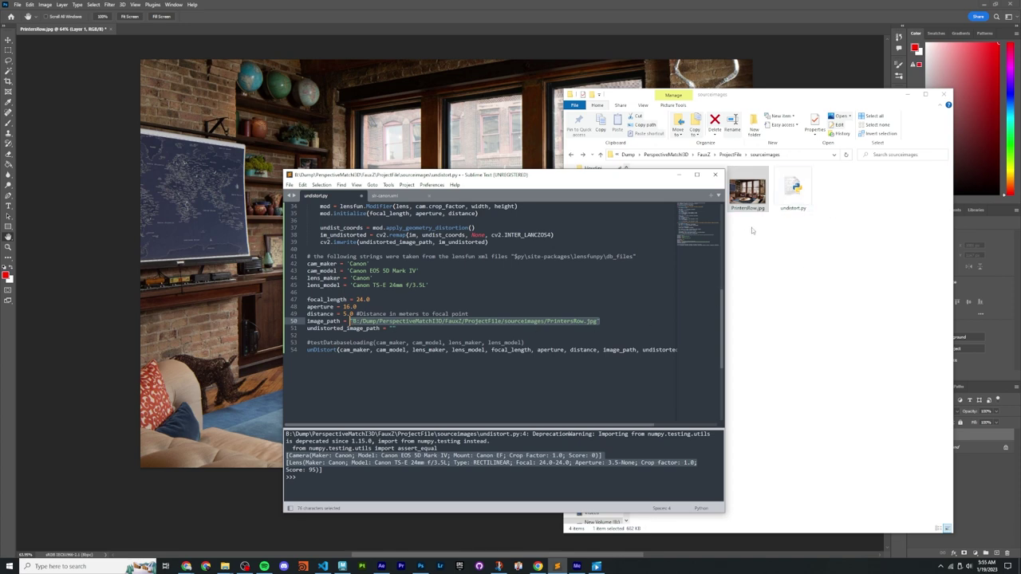
Step: Copy the image_path string and paste it over the empty undistorted_image_path value on line 51
{"action": "left_click", "coordinate": [405, 328]}
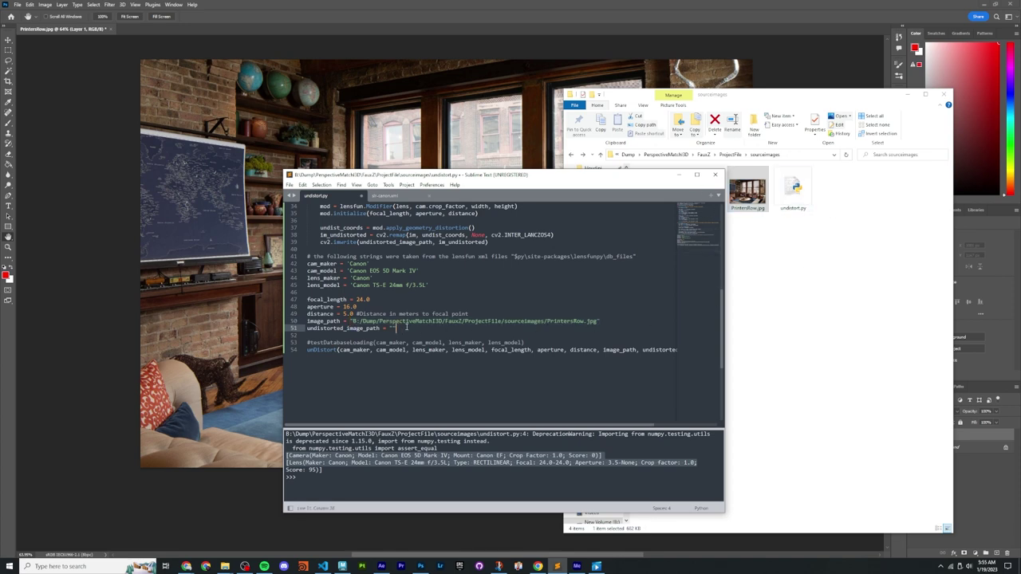
{"action": "left_click_drag", "start_coordinate": [558, 175], "coordinate": [495, 176]}
{"action": "left_click_drag", "start_coordinate": [287, 322], "coordinate": [537, 323]}
{"action": "key", "text": "ctrl+c"}
{"action": "left_click", "coordinate": [347, 330]}
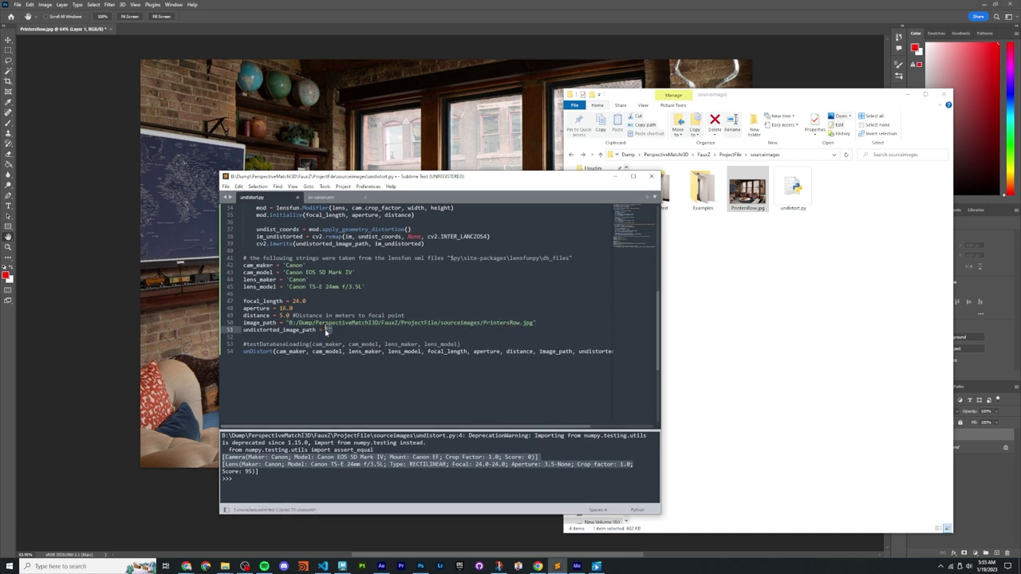
{"action": "key", "text": "ctrl+v"}
Step: Add _undistorted after PrintersRow in the undistorted_image_path file name and save the script
{"action": "left_click", "coordinate": [560, 329]}
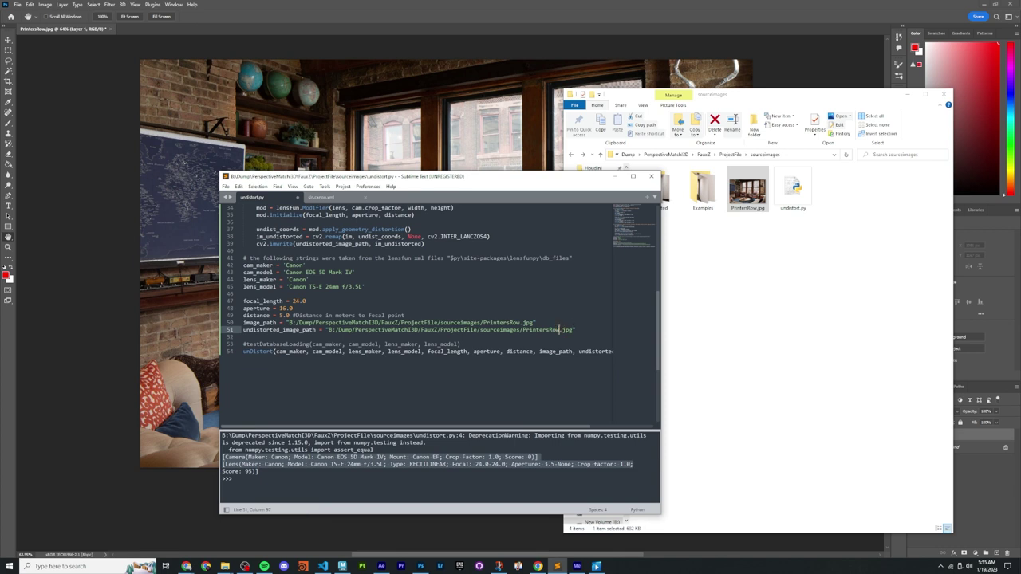
{"action": "type", "text": "_undistorted"}
{"action": "key", "text": "ctrl+s"}
{"action": "left_click", "coordinate": [563, 312]}
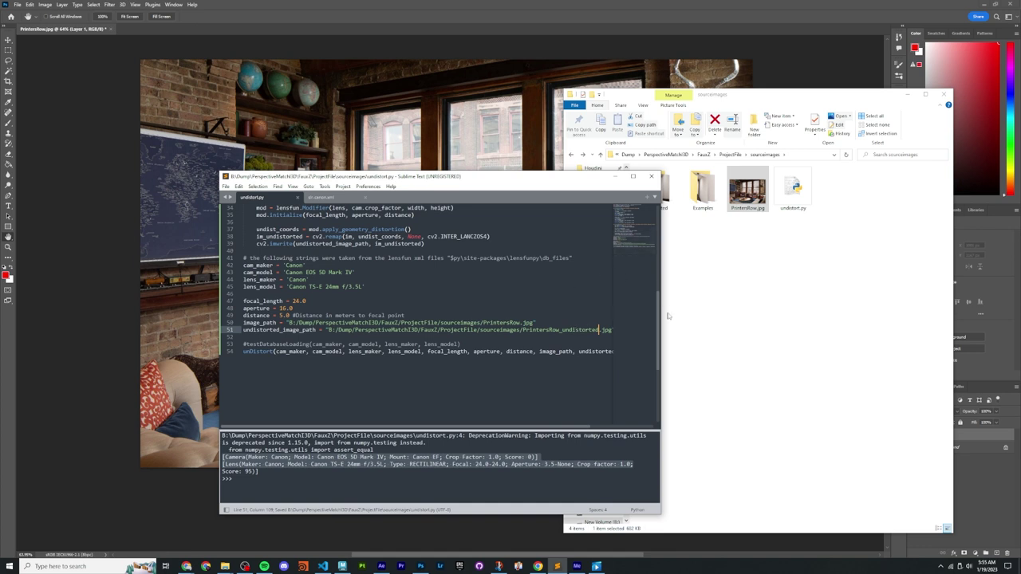
Step: Widen the Sublime Text window and check the full image_path and undistorted_image_path lines in undistort.py
{"action": "left_click_drag", "start_coordinate": [661, 313], "coordinate": [684, 313]}
{"action": "left_click_drag", "start_coordinate": [616, 330], "coordinate": [243, 327]}
{"action": "left_click", "coordinate": [561, 326]}
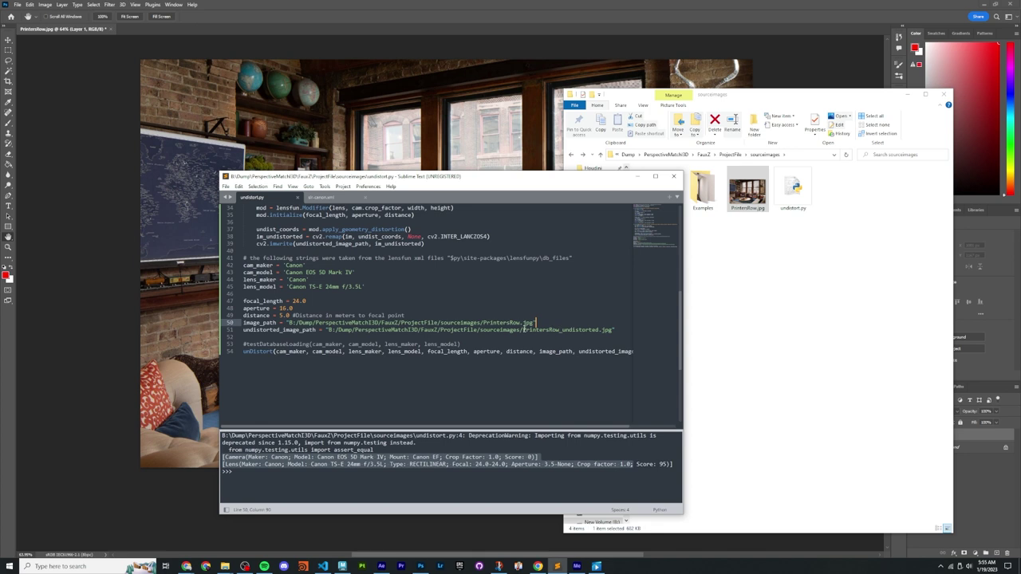
{"action": "left_click_drag", "start_coordinate": [523, 330], "coordinate": [605, 335]}
Step: Save undistort.py with the unDistort call on line 54 uncommented and build it to write PrintersRow_undistorted.jpg
{"action": "left_click_drag", "start_coordinate": [243, 352], "coordinate": [271, 352]}
{"action": "left_click", "coordinate": [244, 352]}
{"action": "type", "text": "#"}
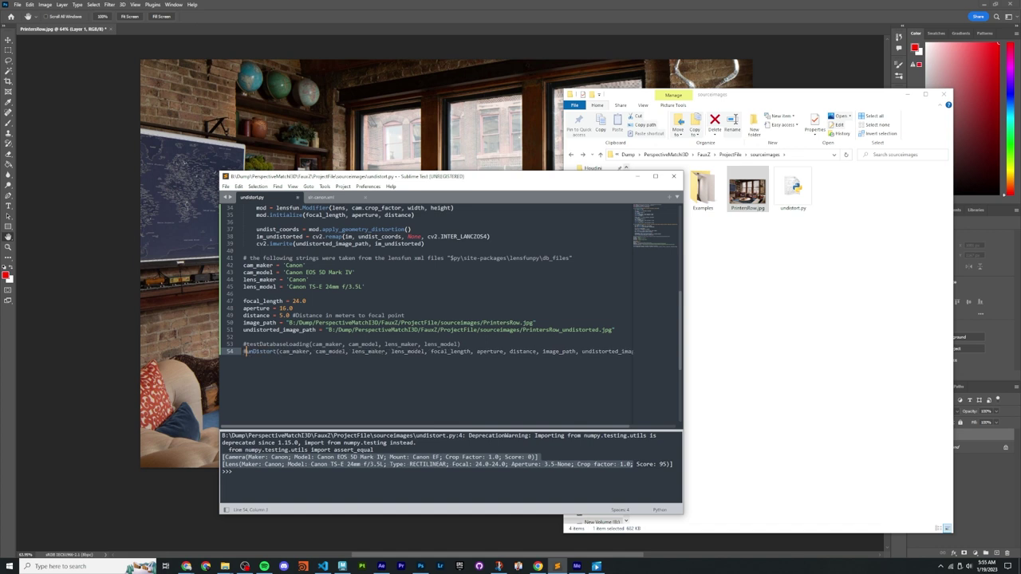
{"action": "key", "text": "BackSpace"}
{"action": "key", "text": "ctrl+s"}
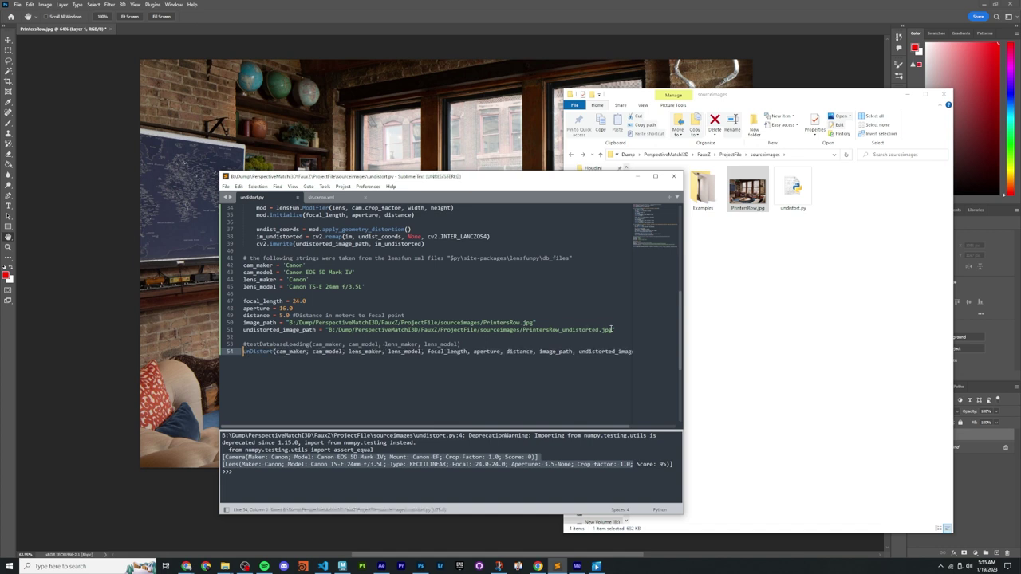
{"action": "left_click_drag", "start_coordinate": [612, 330], "coordinate": [522, 329]}
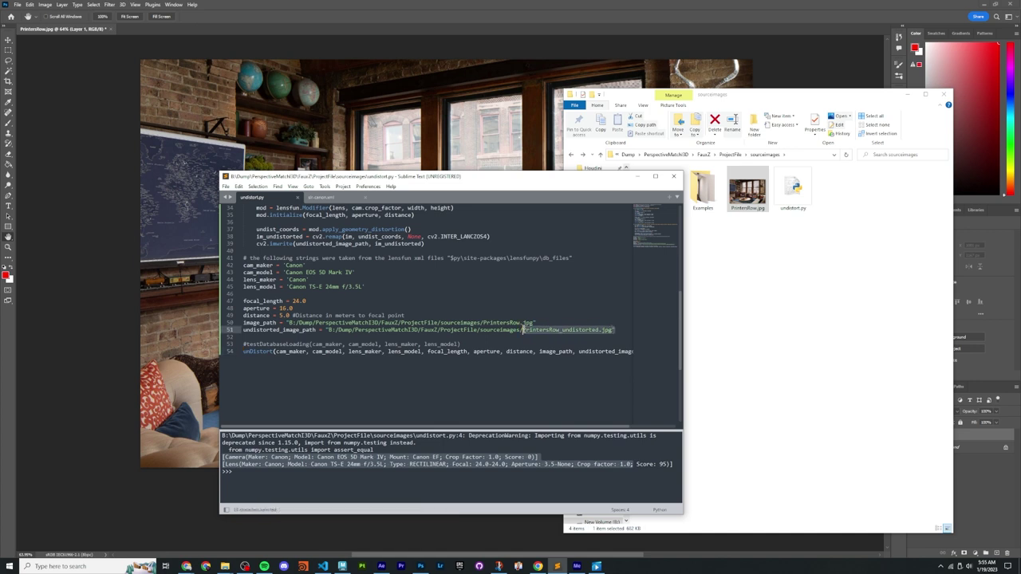
{"action": "left_click", "coordinate": [523, 329]}
{"action": "key", "text": "ctrl+b"}
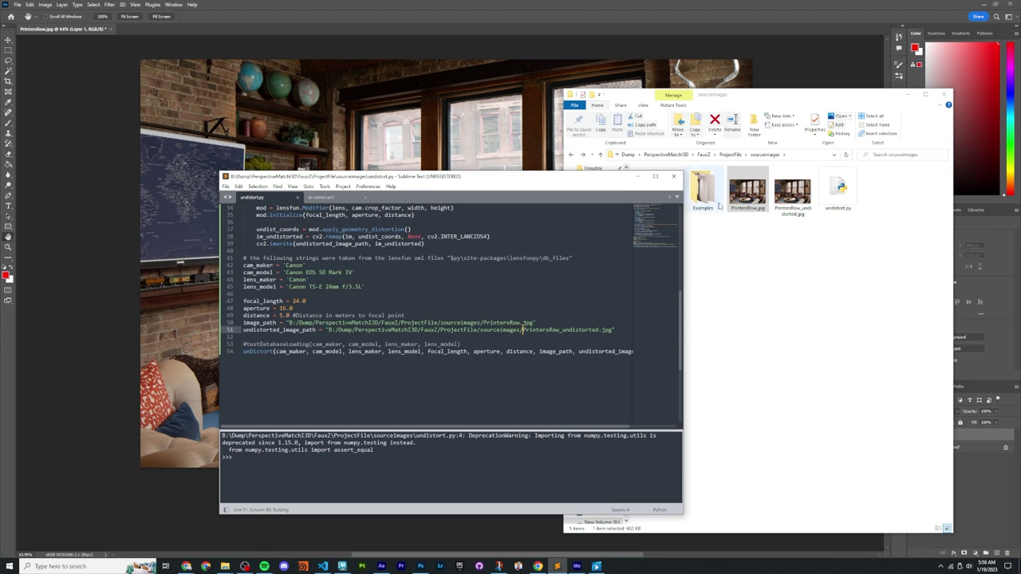
Step: Open PrintersRow.jpg from the sourceimages folder, compare it repeatedly with PrintersRow_undistorted.jpg, and close the image viewer
{"action": "key", "text": "alt+Tab"}
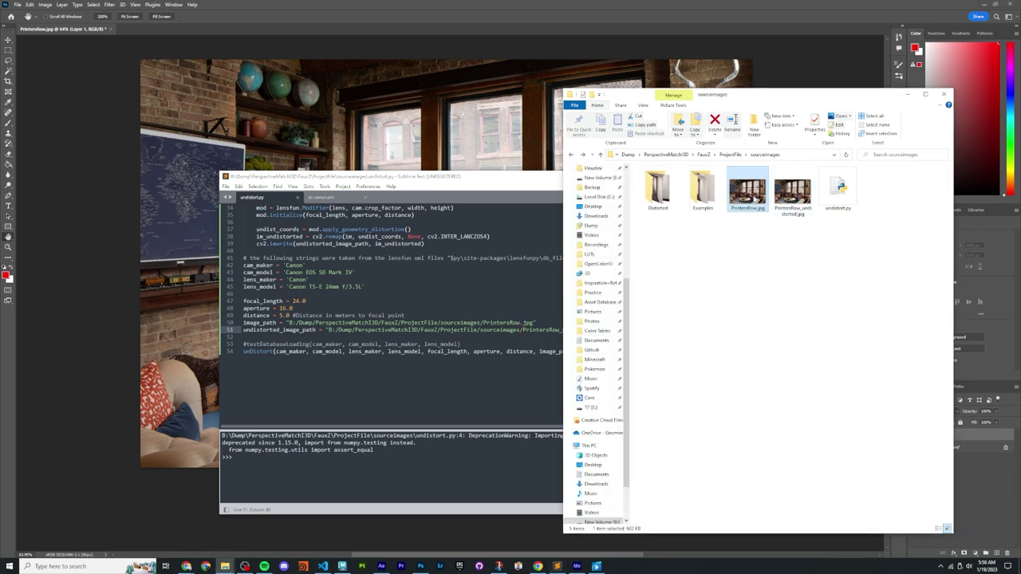
{"action": "double_click", "coordinate": [748, 191]}
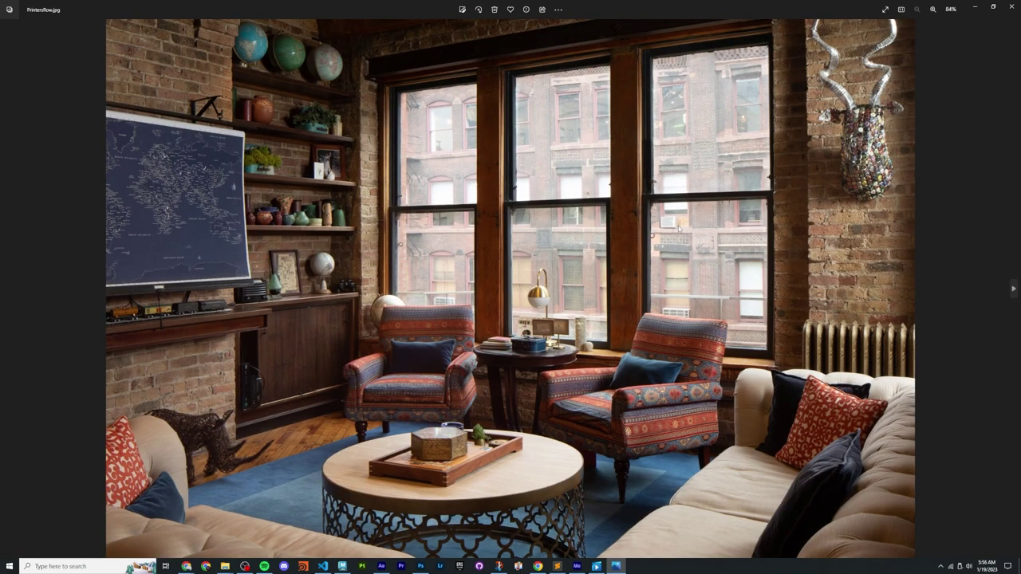
{"action": "key", "text": "Right"}
{"action": "key", "text": "Left"}
{"action": "key", "text": "Right"}
{"action": "key", "text": "Left"}
{"action": "key", "text": "Right"}
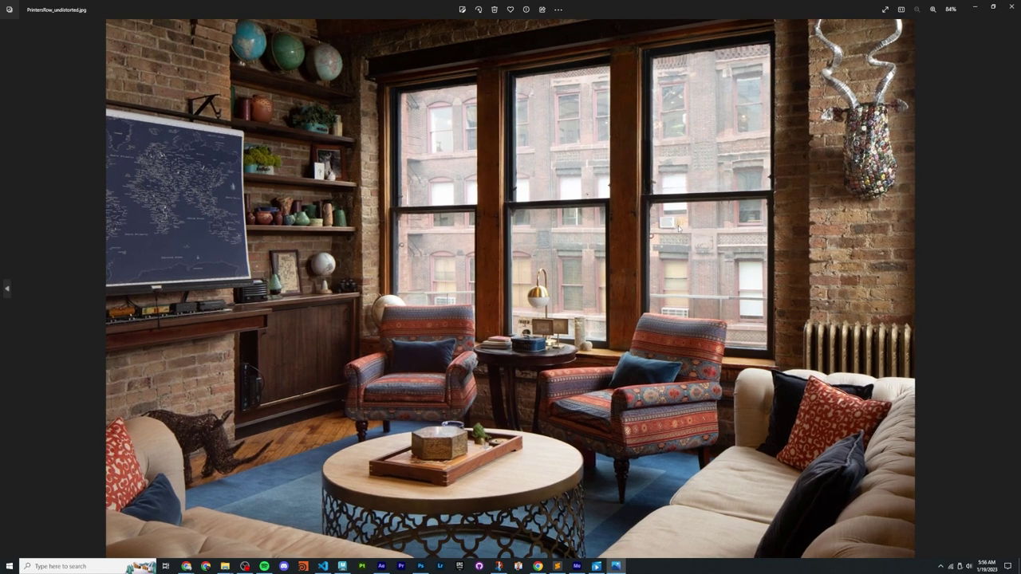
{"action": "key", "text": "Left"}
{"action": "key", "text": "Right"}
{"action": "key", "text": "Left"}
{"action": "key", "text": "Right"}
{"action": "key", "text": "Left"}
{"action": "key", "text": "Right"}
{"action": "key", "text": "Left"}
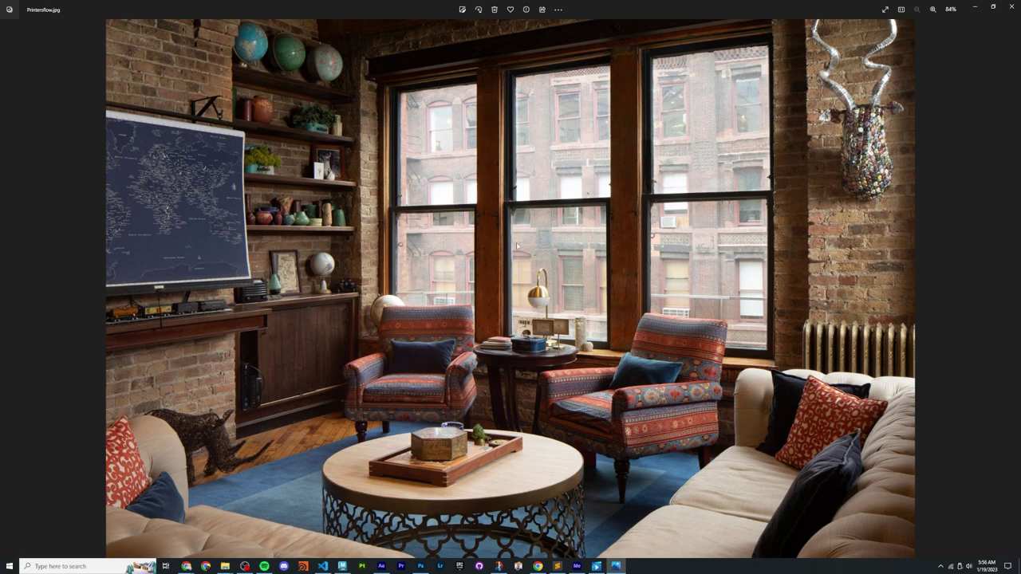
{"action": "key", "text": "Right"}
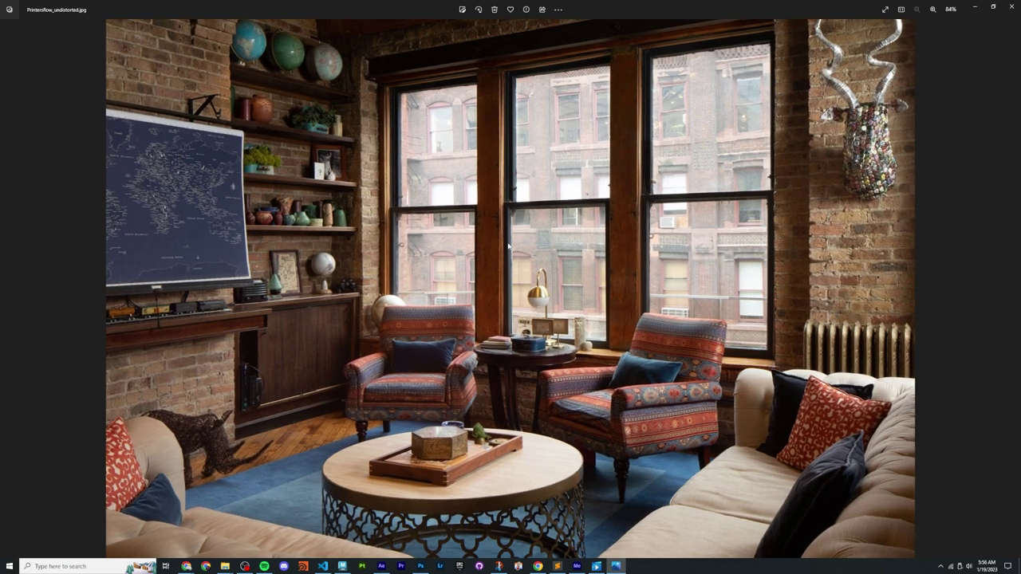
{"action": "key", "text": "Left"}
{"action": "key", "text": "Right"}
{"action": "key", "text": "Left"}
{"action": "key", "text": "Right"}
{"action": "key", "text": "Left"}
{"action": "key", "text": "Right"}
{"action": "key", "text": "Left"}
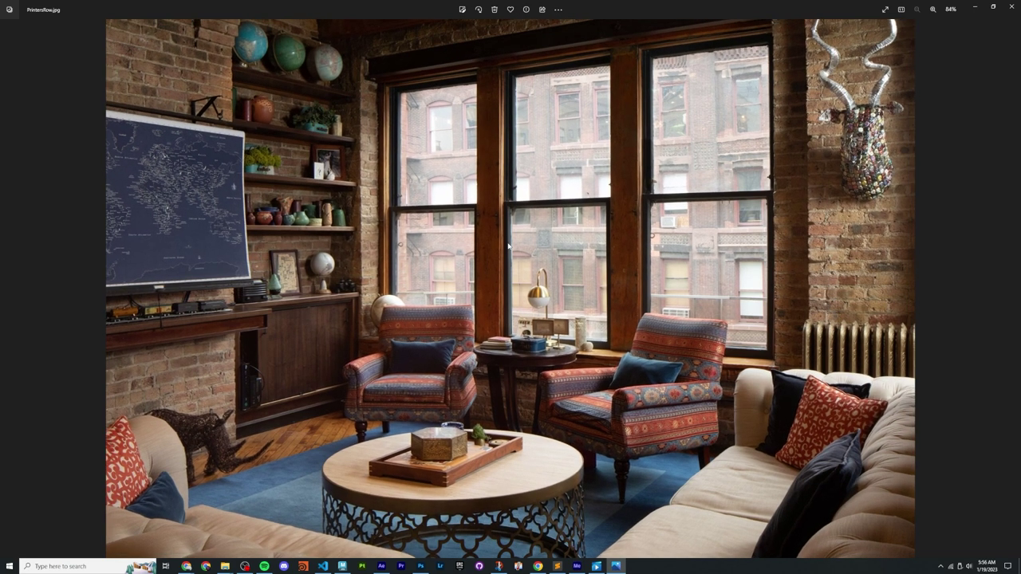
{"action": "key", "text": "Right"}
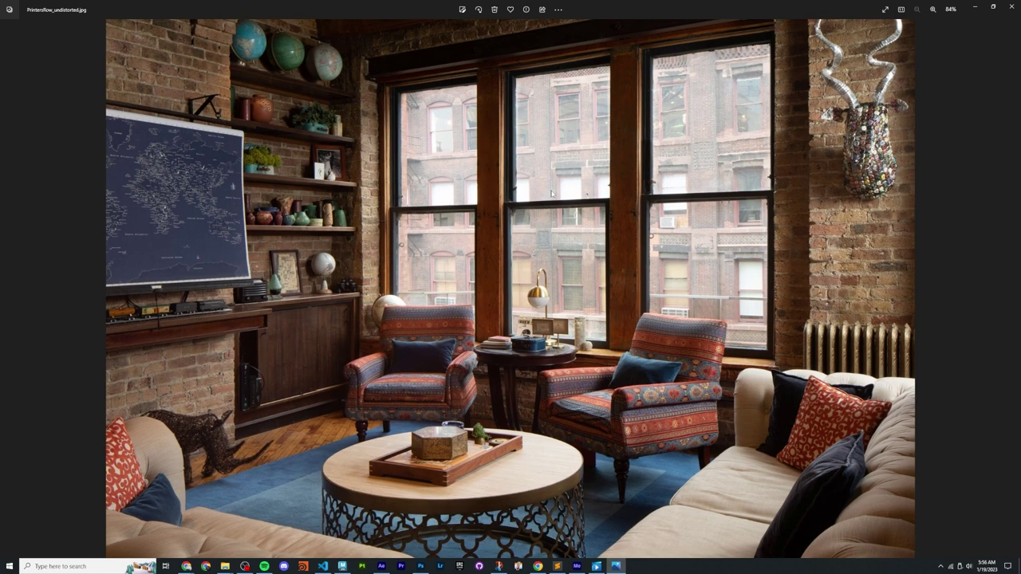
{"action": "left_click", "coordinate": [1012, 6]}
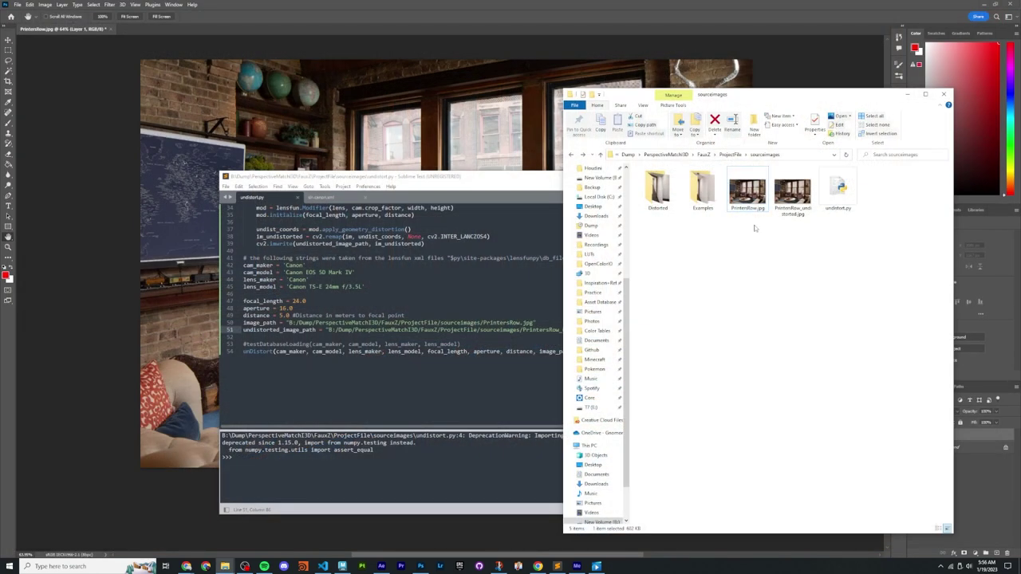
Step: Switch back to Sublime Text and review the import lines and their pip install comments at the start of undistort.py
{"action": "left_click", "coordinate": [682, 234]}
{"action": "left_click_drag", "start_coordinate": [327, 179], "coordinate": [318, 195]}
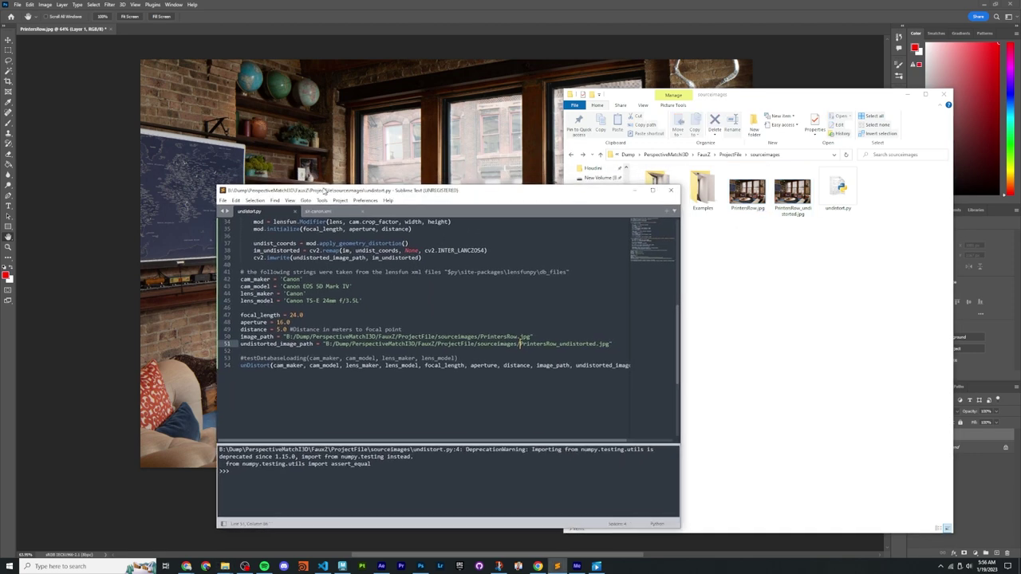
{"action": "scroll", "coordinate": [319, 281], "scroll_direction": "up", "scroll_amount": 7}
{"action": "scroll", "coordinate": [319, 280], "scroll_direction": "up", "scroll_amount": 4}
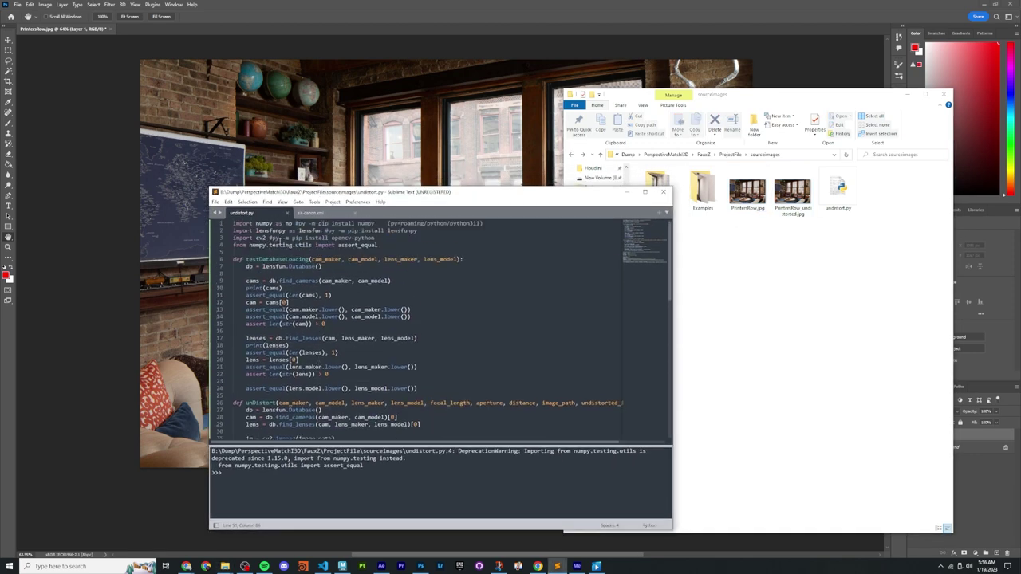
{"action": "left_click_drag", "start_coordinate": [231, 224], "coordinate": [563, 315]}
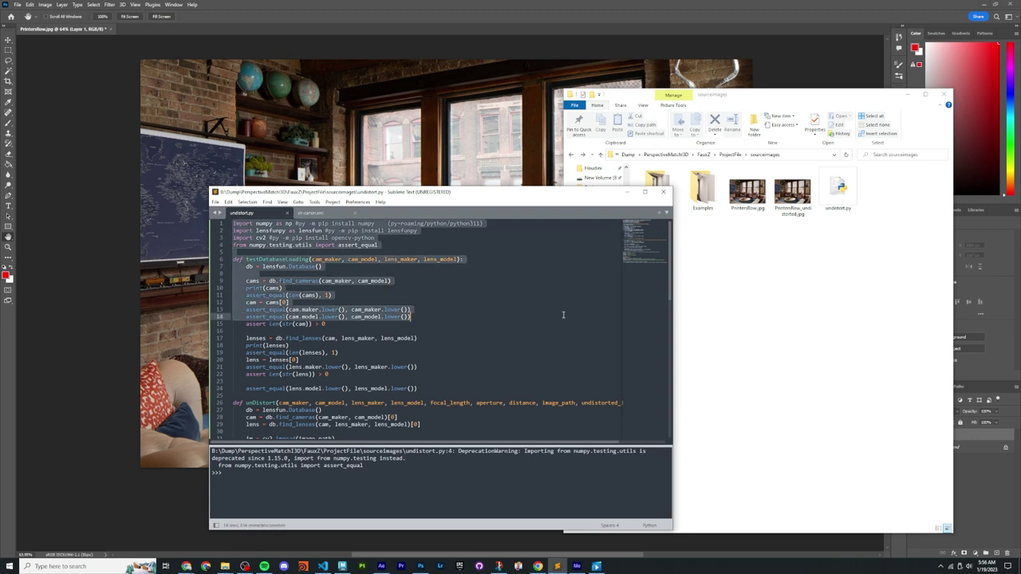
{"action": "left_click", "coordinate": [483, 244]}
{"action": "left_click_drag", "start_coordinate": [398, 248], "coordinate": [233, 223]}
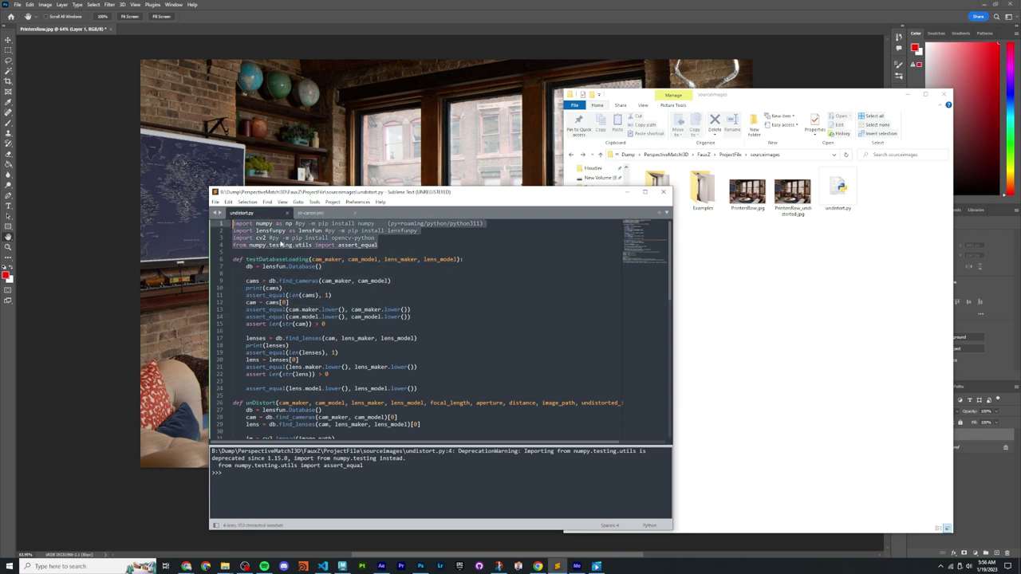
{"action": "scroll", "coordinate": [448, 251], "scroll_direction": "down", "scroll_amount": 8}
{"action": "scroll", "coordinate": [448, 251], "scroll_direction": "down", "scroll_amount": 2}
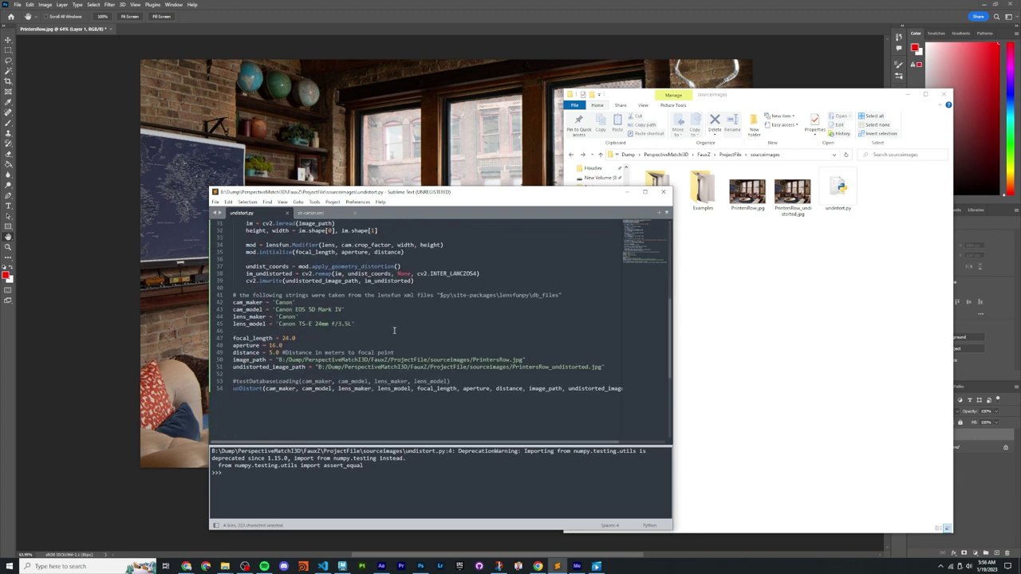
Step: Check the script and image files in sourceimages against the image_path string in undistort.py
{"action": "left_click", "coordinate": [837, 190]}
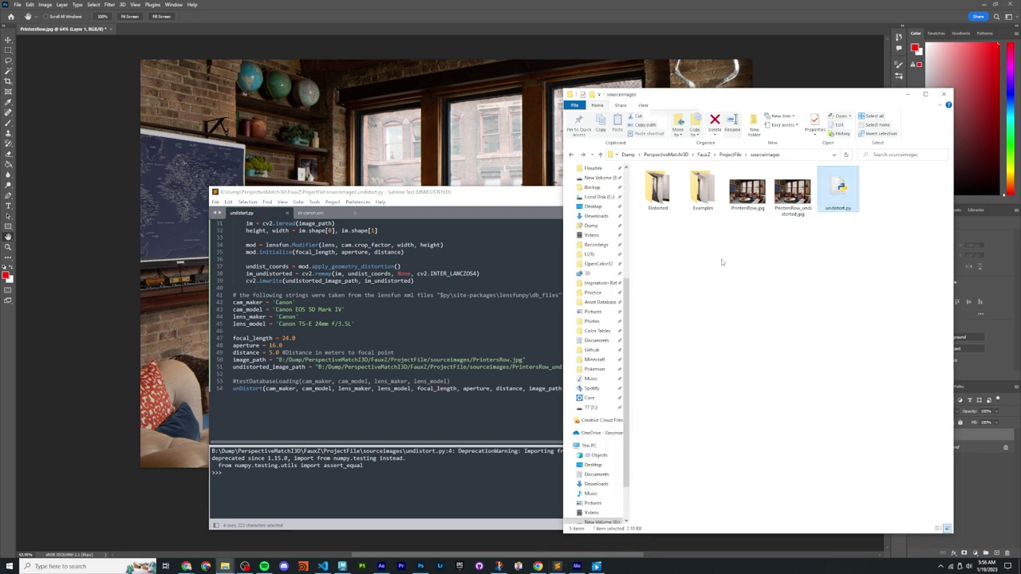
{"action": "left_click_drag", "start_coordinate": [817, 234], "coordinate": [756, 205]}
{"action": "left_click", "coordinate": [811, 251]}
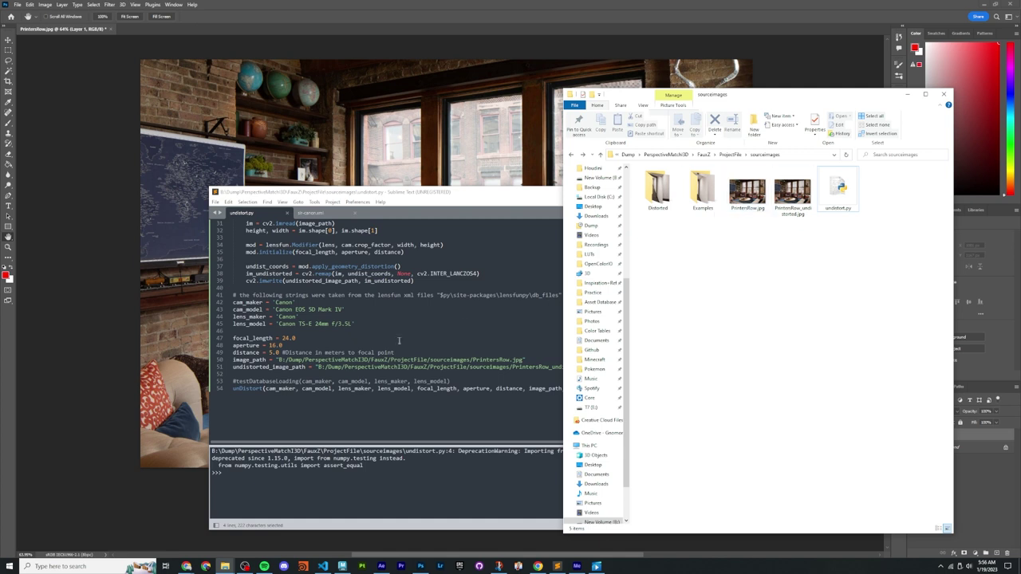
{"action": "left_click_drag", "start_coordinate": [276, 360], "coordinate": [526, 359]}
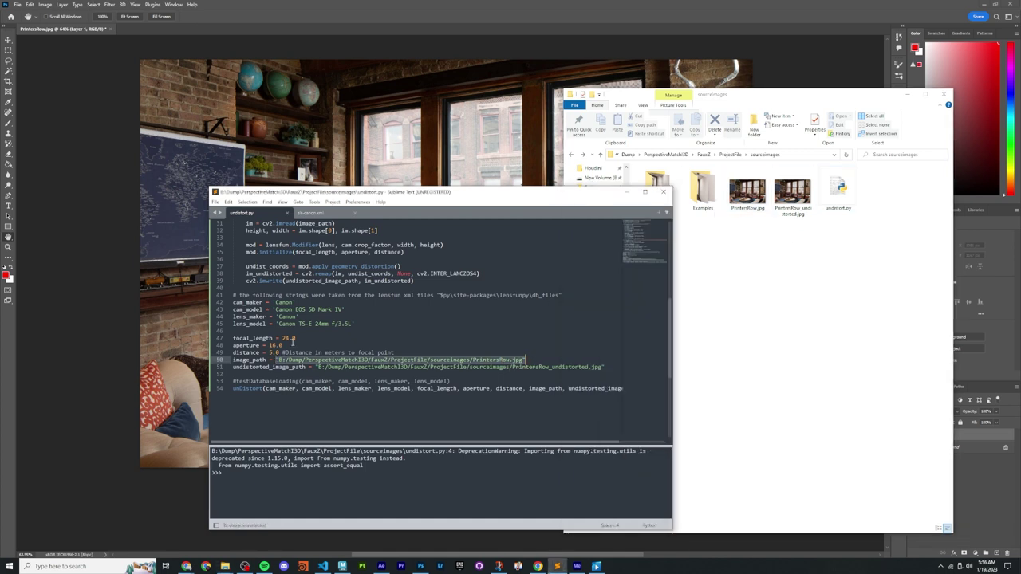
Step: Check which build system is selected for undistort.py and review the script from its imports to the lens_model line
{"action": "left_click", "coordinate": [314, 202]}
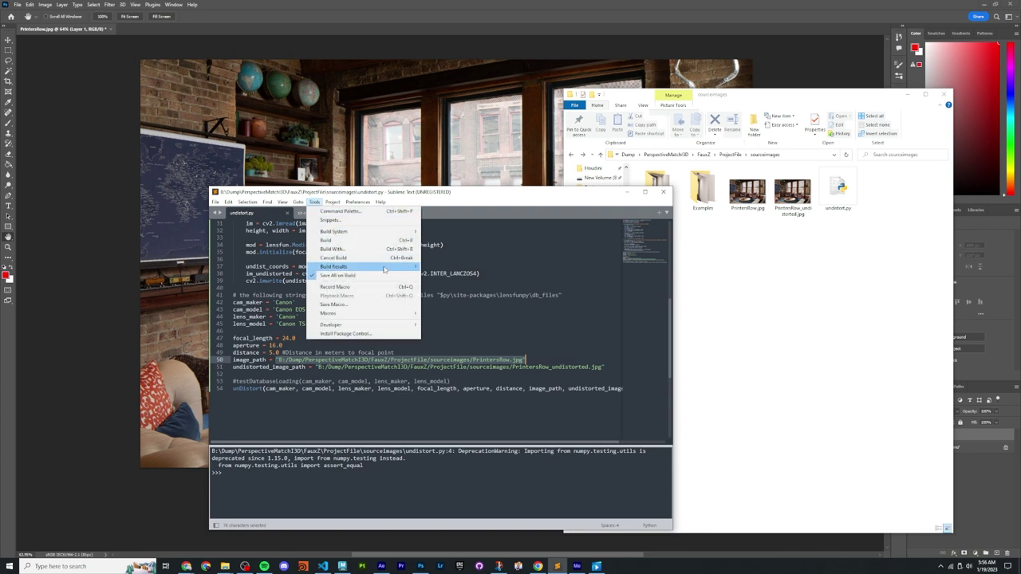
{"action": "mouse_move", "coordinate": [363, 232]}
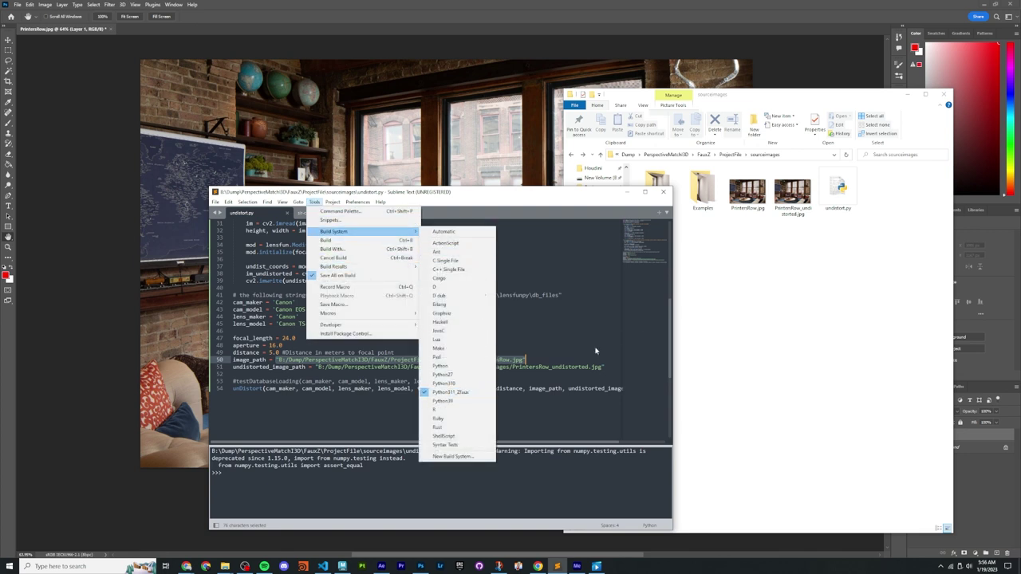
{"action": "left_click", "coordinate": [551, 361]}
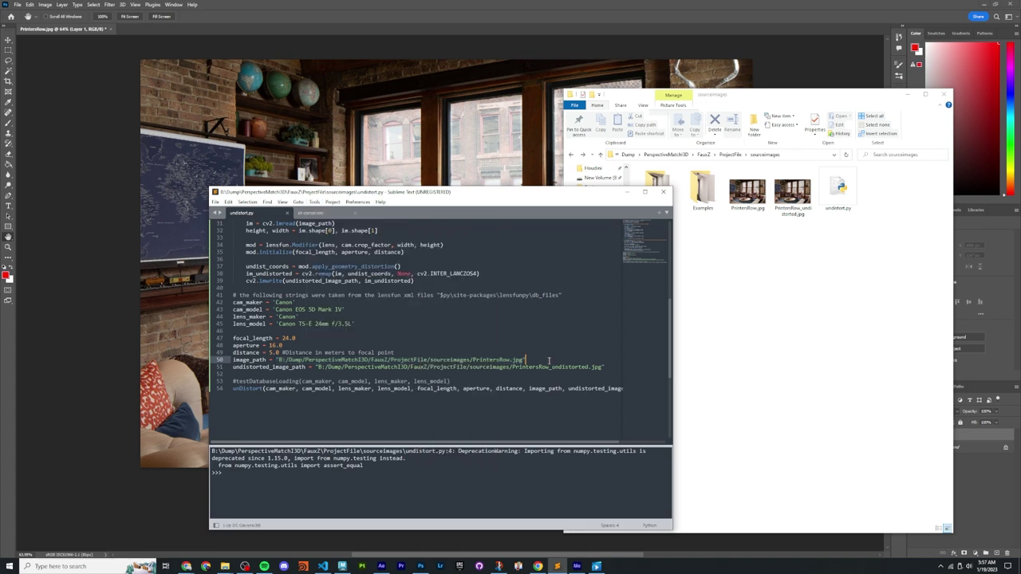
{"action": "scroll", "coordinate": [517, 330], "scroll_direction": "up", "scroll_amount": 10}
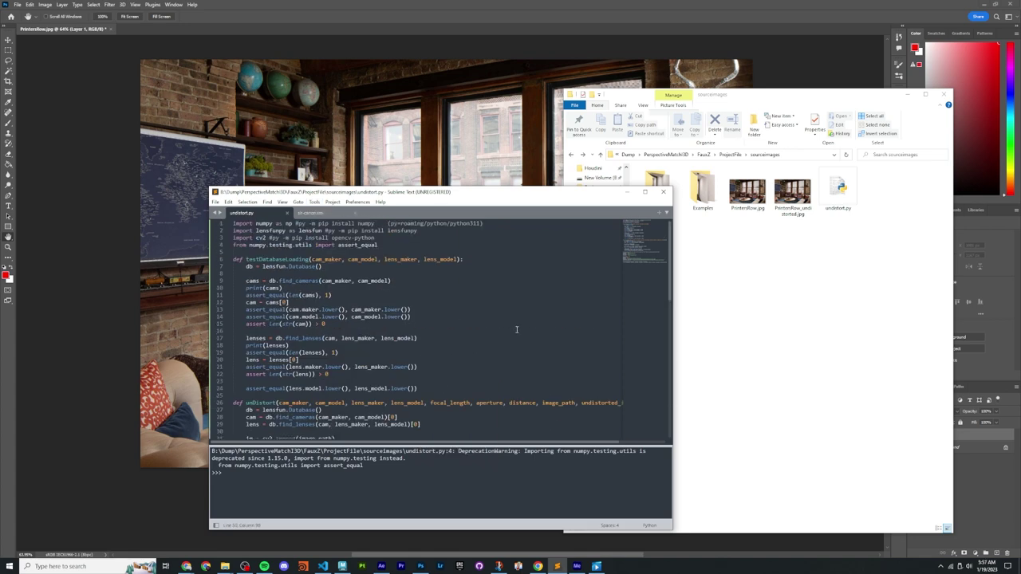
{"action": "scroll", "coordinate": [440, 338], "scroll_direction": "down", "scroll_amount": 10}
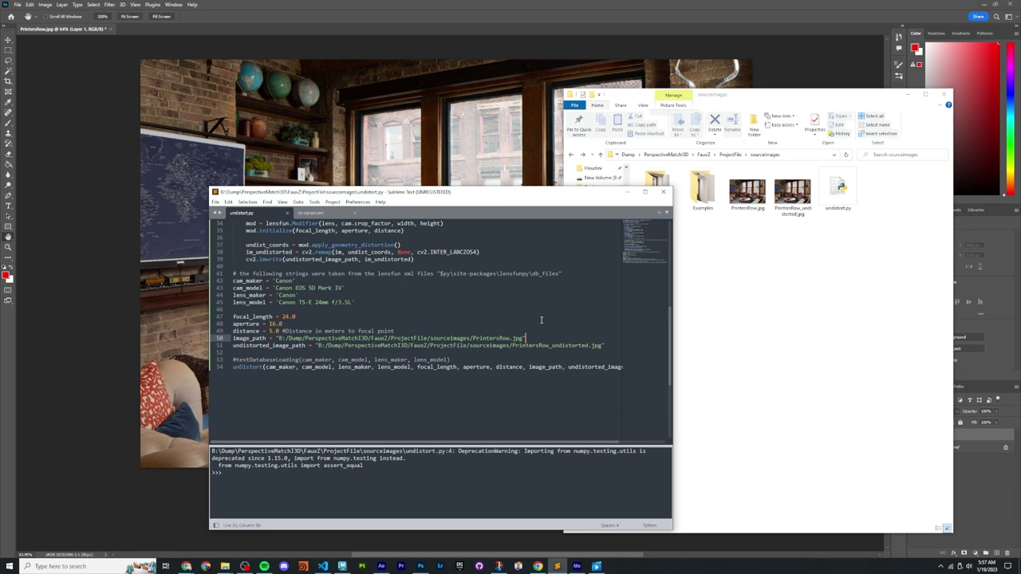
{"action": "left_click", "coordinate": [378, 302]}
Step: Move the editor aside and examine the camera and lens XML files in python-3.11.1-embed-amd64/Lib/site-packages/lensfunpy/db_files
{"action": "left_click_drag", "start_coordinate": [563, 197], "coordinate": [434, 209]}
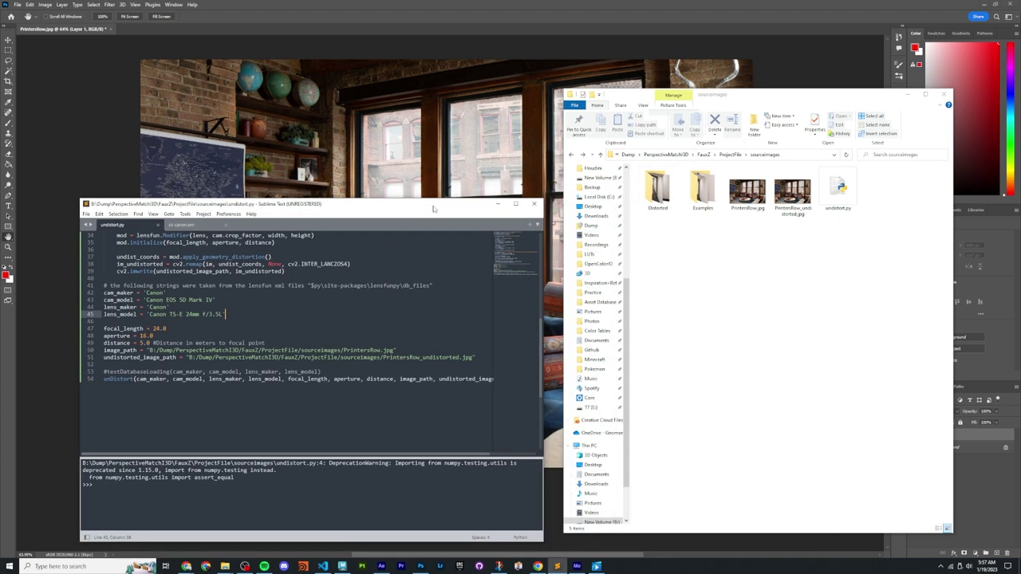
{"action": "left_click", "coordinate": [703, 154]}
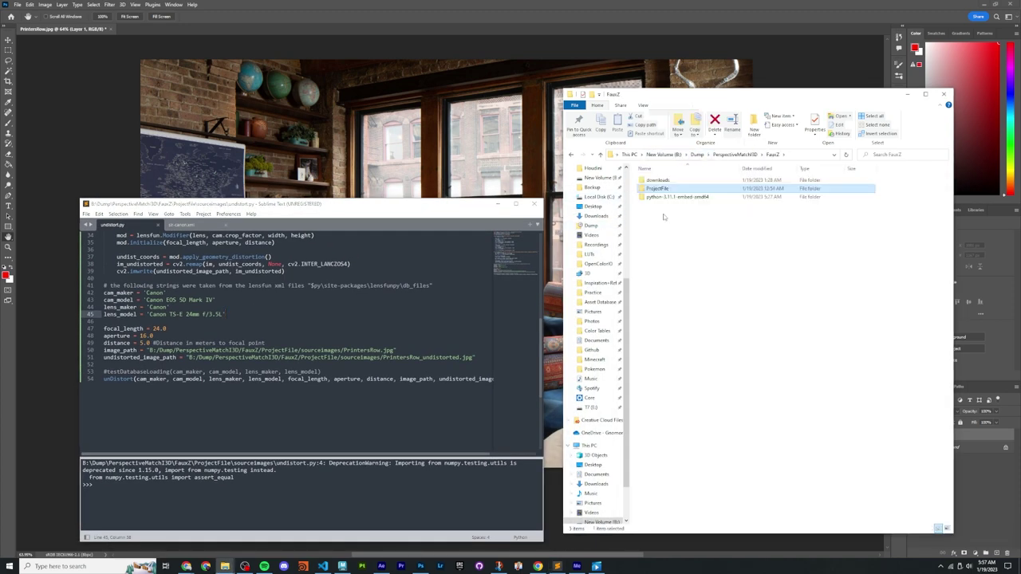
{"action": "double_click", "coordinate": [675, 197]}
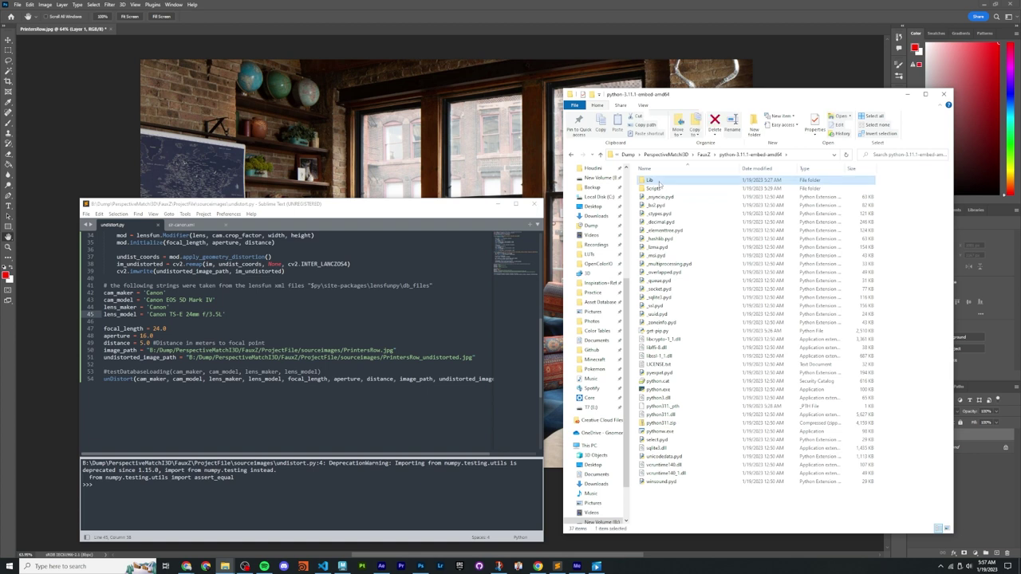
{"action": "double_click", "coordinate": [659, 181]}
{"action": "double_click", "coordinate": [662, 181]}
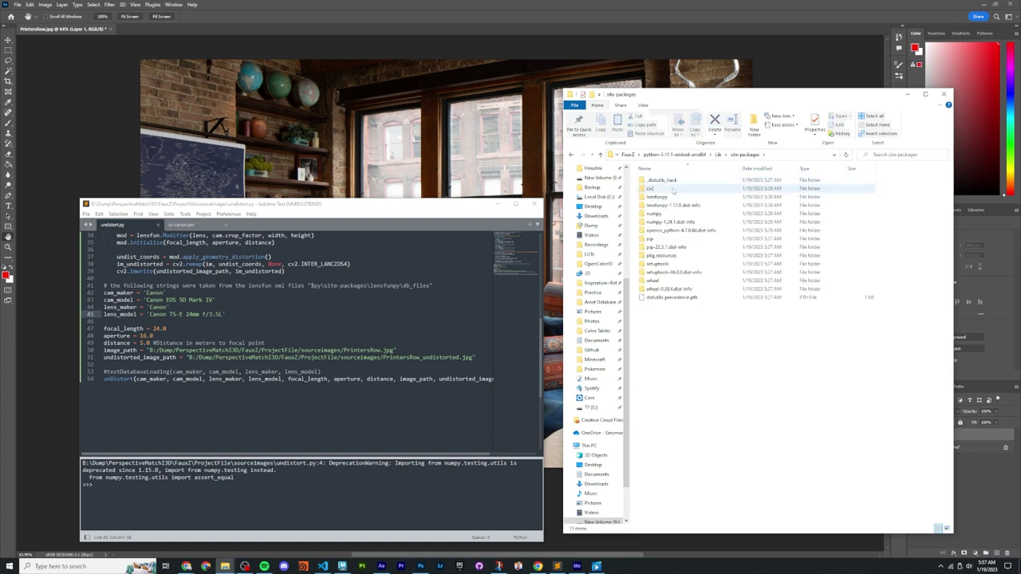
{"action": "double_click", "coordinate": [673, 197]}
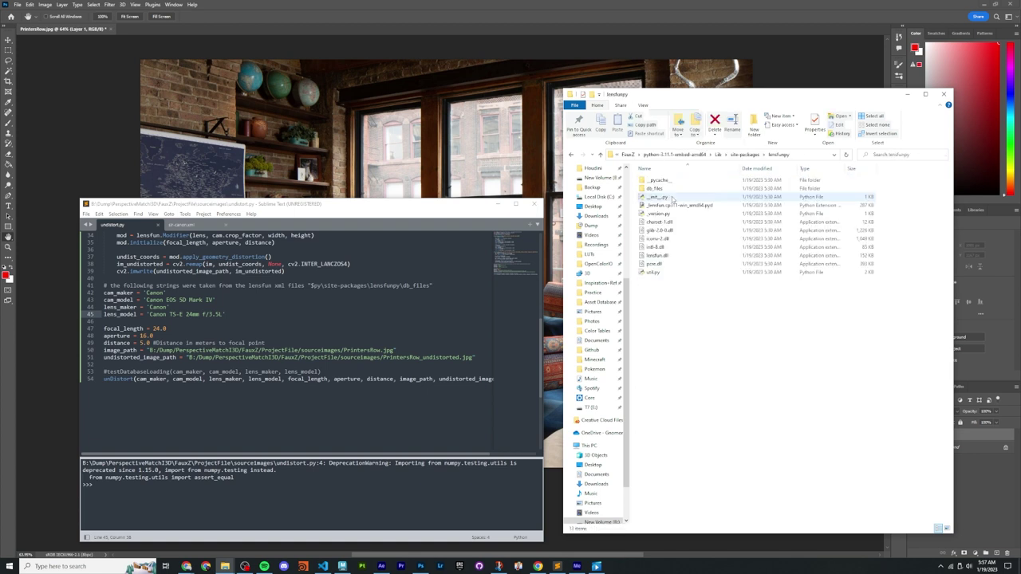
{"action": "double_click", "coordinate": [657, 188]}
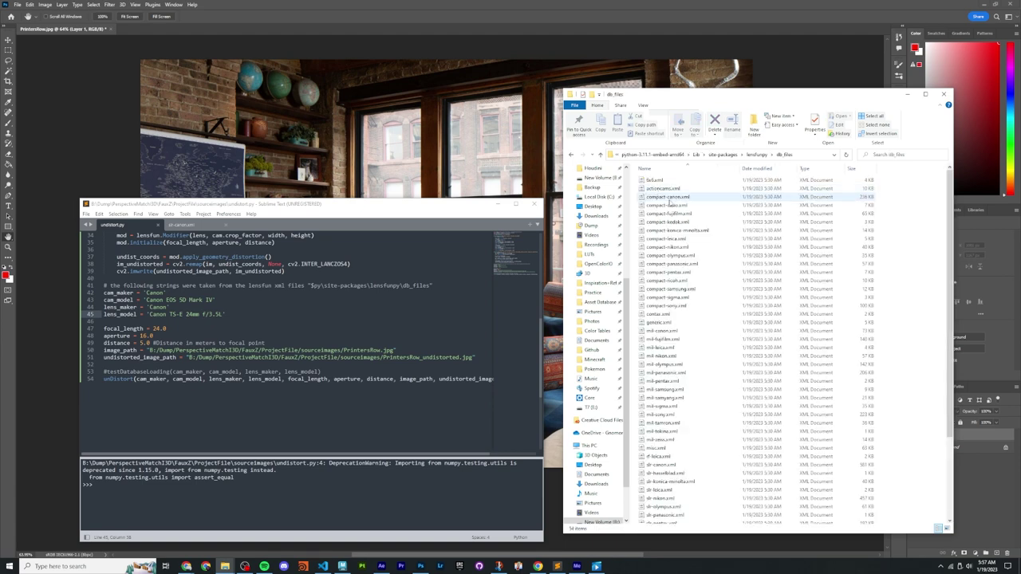
{"action": "scroll", "coordinate": [700, 283], "scroll_direction": "down", "scroll_amount": 4}
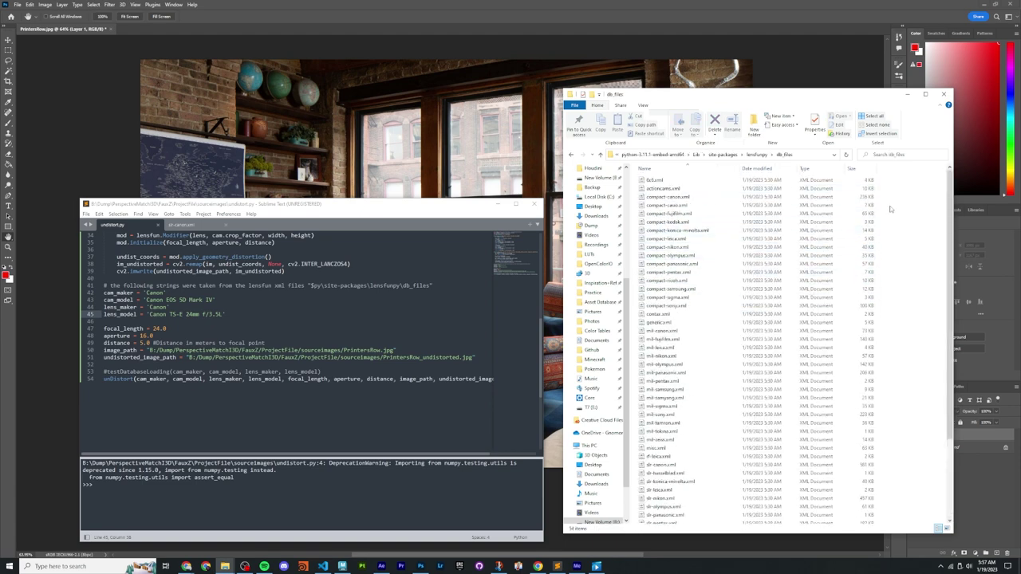
{"action": "left_click_drag", "start_coordinate": [892, 206], "coordinate": [789, 523]}
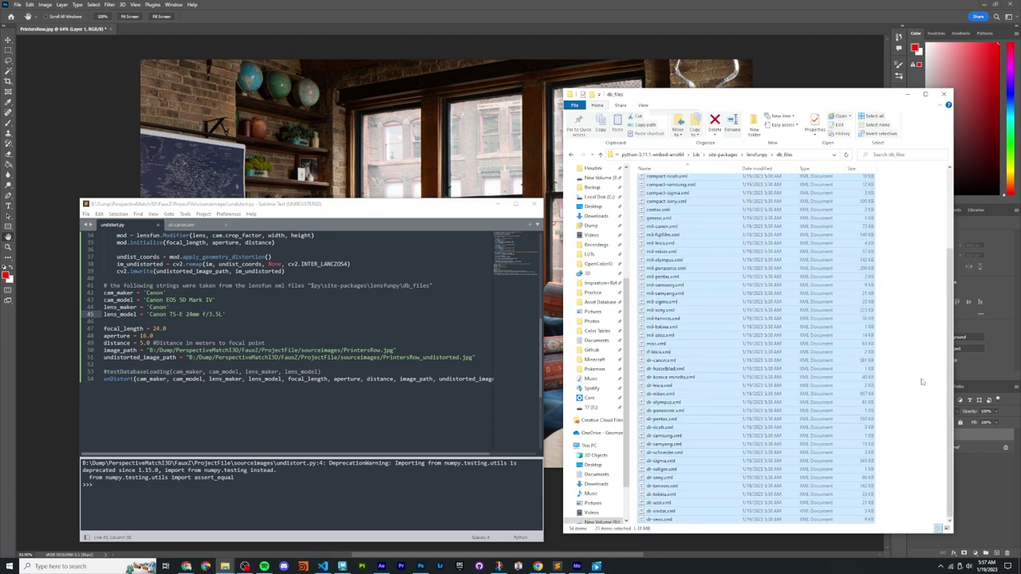
{"action": "left_click", "coordinate": [925, 379]}
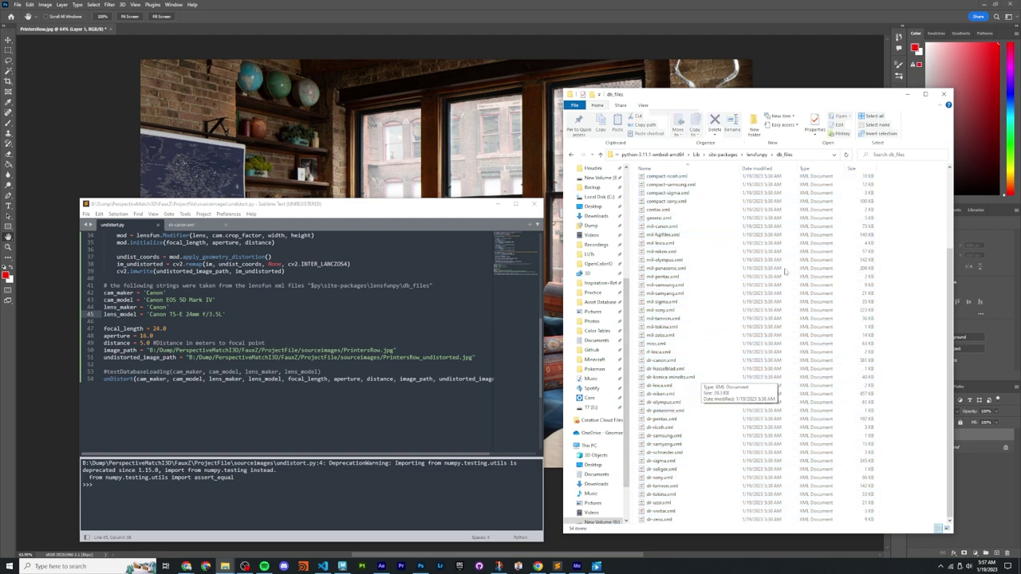
Step: Move the editor closer to the db_files window and review the cam_model, lens_maker and lens_model strings in undistort.py
{"action": "left_click_drag", "start_coordinate": [423, 206], "coordinate": [449, 176]}
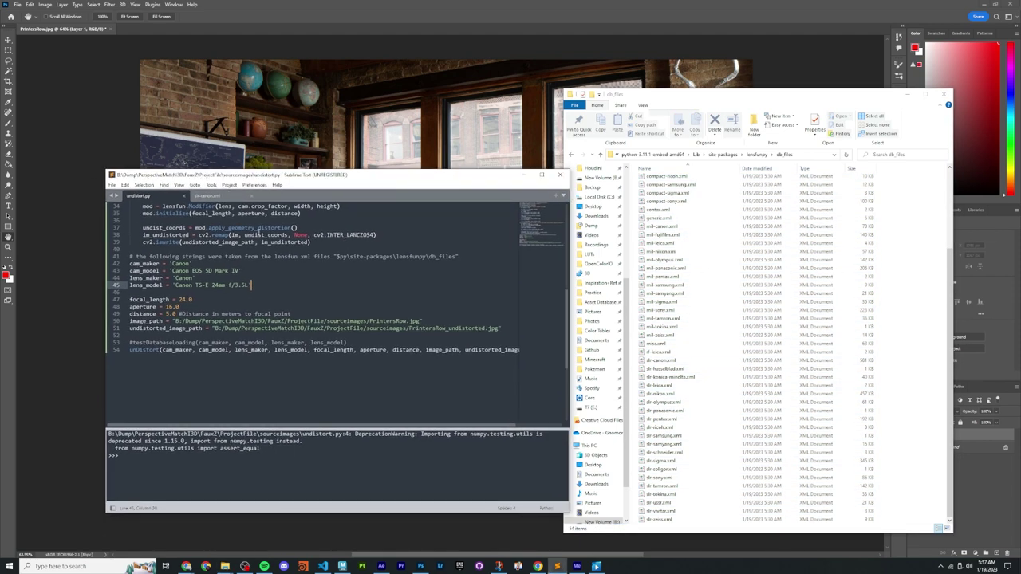
{"action": "left_click_drag", "start_coordinate": [169, 263], "coordinate": [242, 271]}
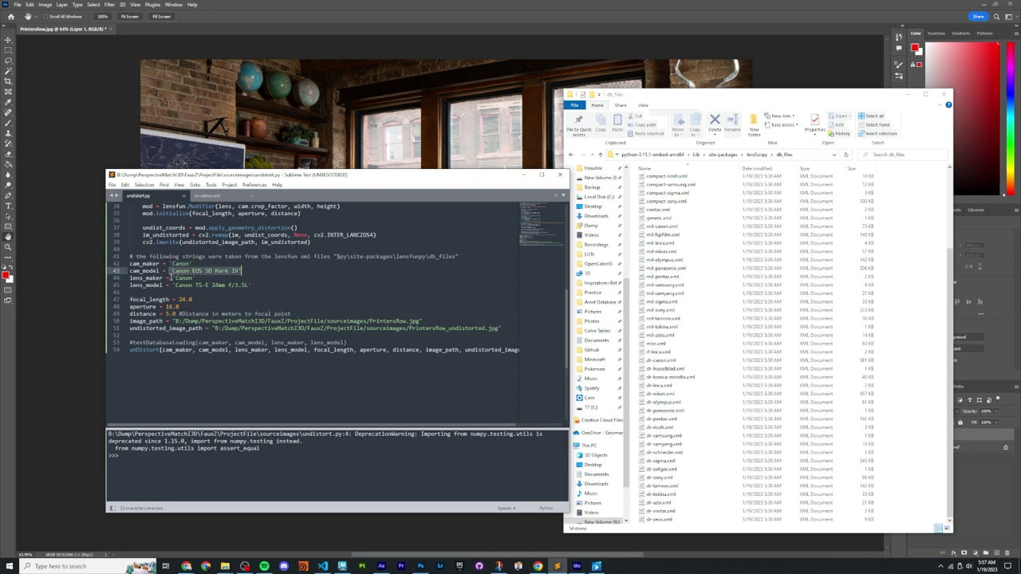
{"action": "left_click_drag", "start_coordinate": [170, 278], "coordinate": [256, 284]}
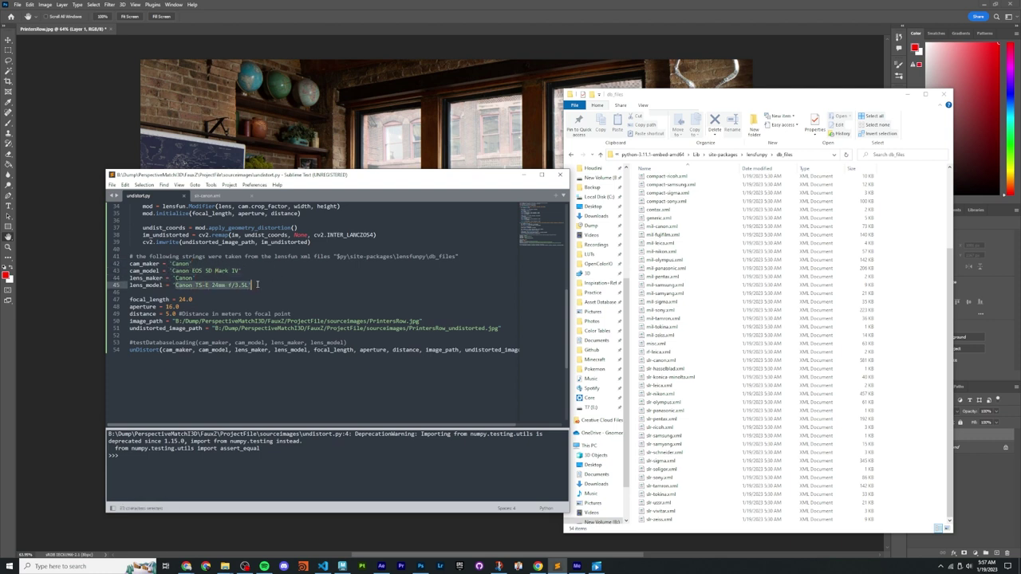
{"action": "left_click", "coordinate": [271, 288]}
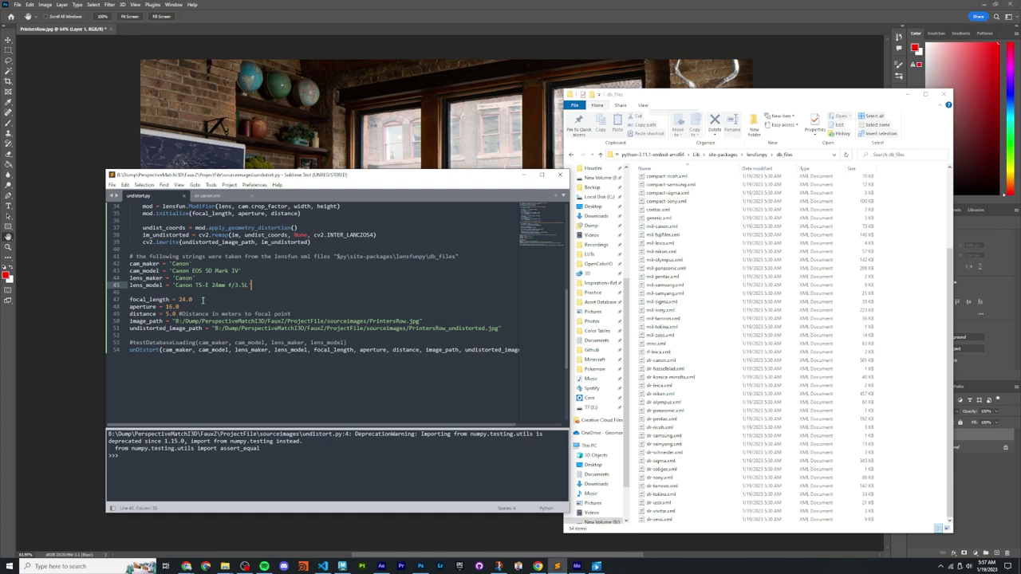
Step: Uncover the db_files-side photo by moving the editor aside, and review the focal_length and aperture lines in undistort.py
{"action": "left_click", "coordinate": [120, 300]}
{"action": "left_click_drag", "start_coordinate": [184, 176], "coordinate": [519, 209]}
{"action": "left_click_drag", "start_coordinate": [469, 339], "coordinate": [468, 322]}
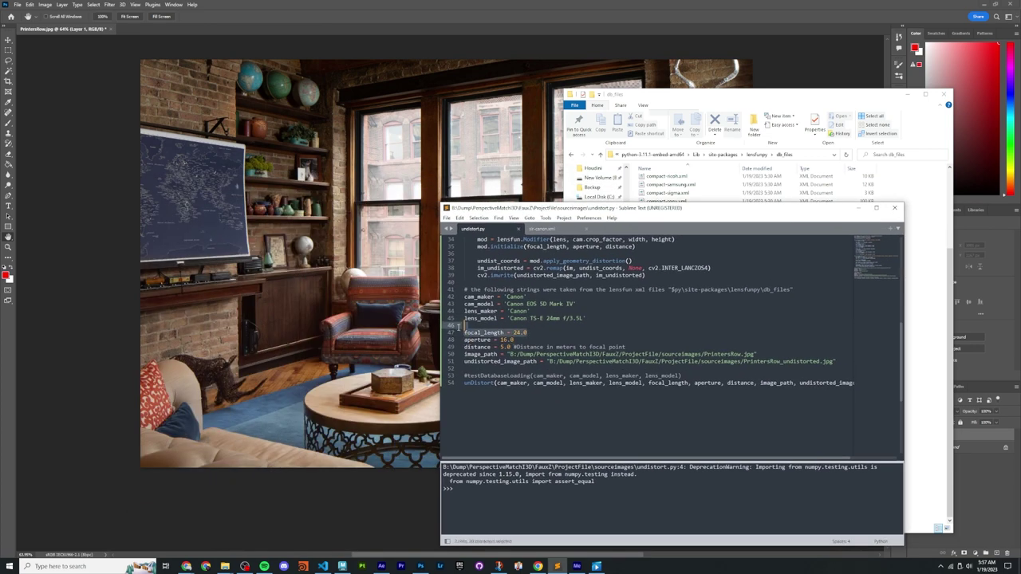
{"action": "left_click", "coordinate": [530, 332]}
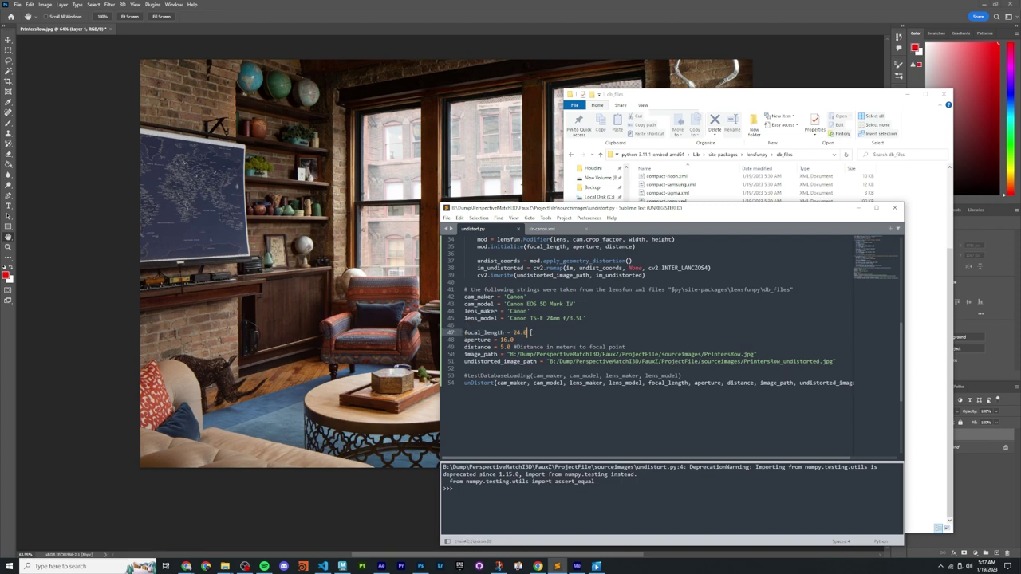
{"action": "left_click_drag", "start_coordinate": [515, 340], "coordinate": [461, 341]}
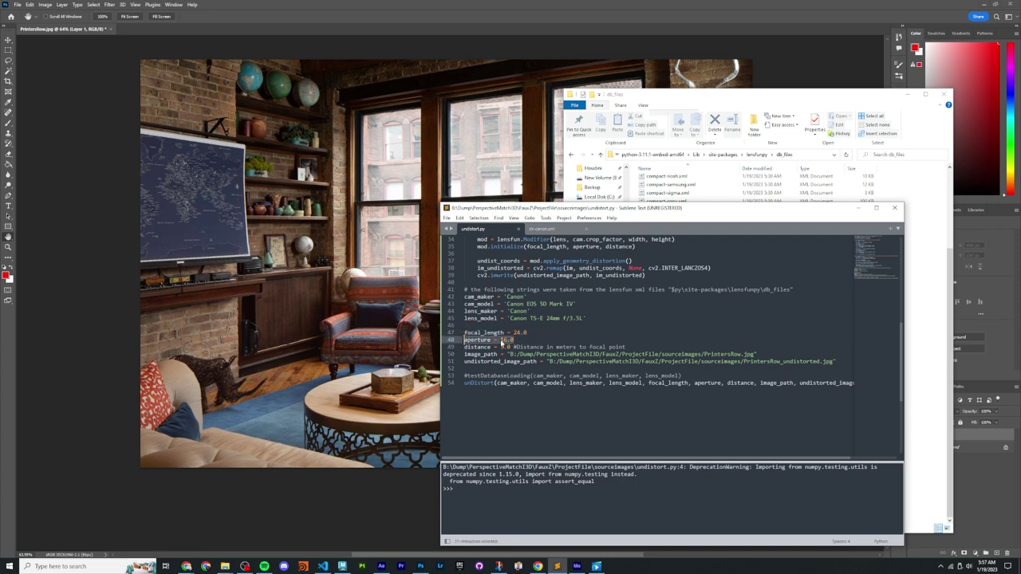
{"action": "left_click_drag", "start_coordinate": [515, 341], "coordinate": [445, 342]}
{"action": "scroll", "coordinate": [517, 343], "scroll_direction": "down", "scroll_amount": 1}
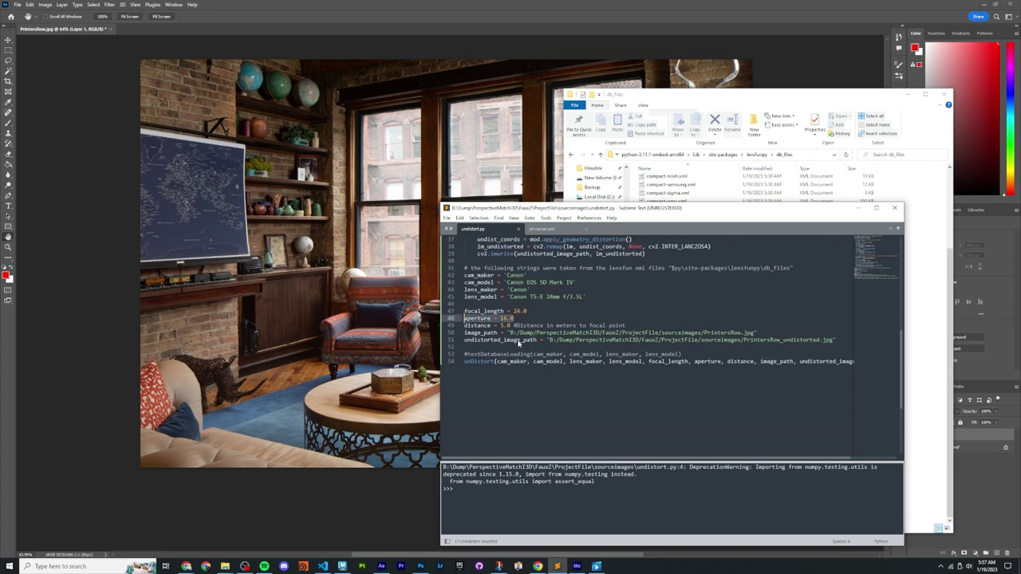
Step: Switch to Photoshop and inspect the focus of PrintersRow.jpg up close, from the shelves to the windows, and return to Sublime Text
{"action": "left_click", "coordinate": [324, 205]}
{"action": "left_click_drag", "start_coordinate": [325, 205], "coordinate": [305, 209]}
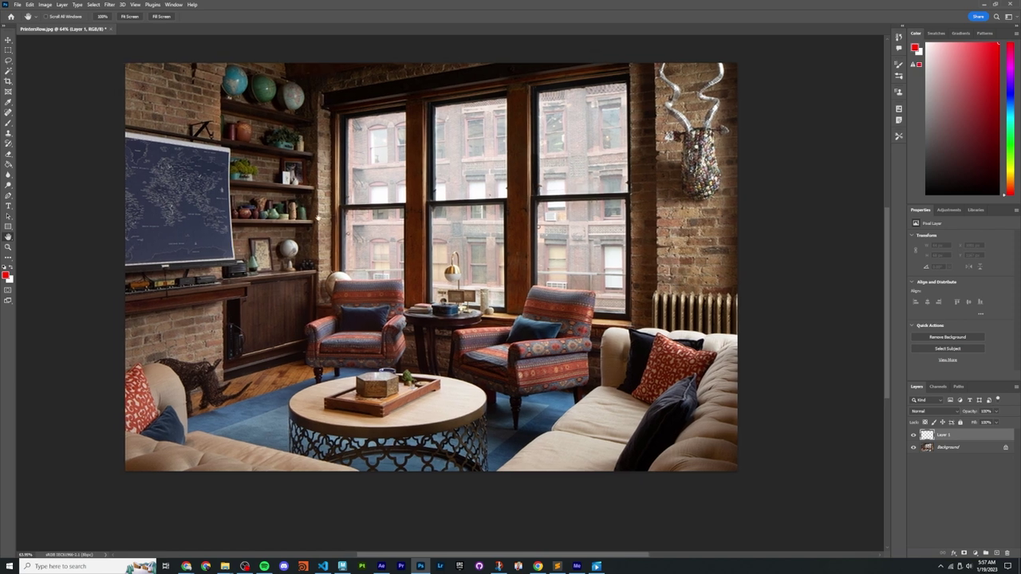
{"action": "key", "text": "z"}
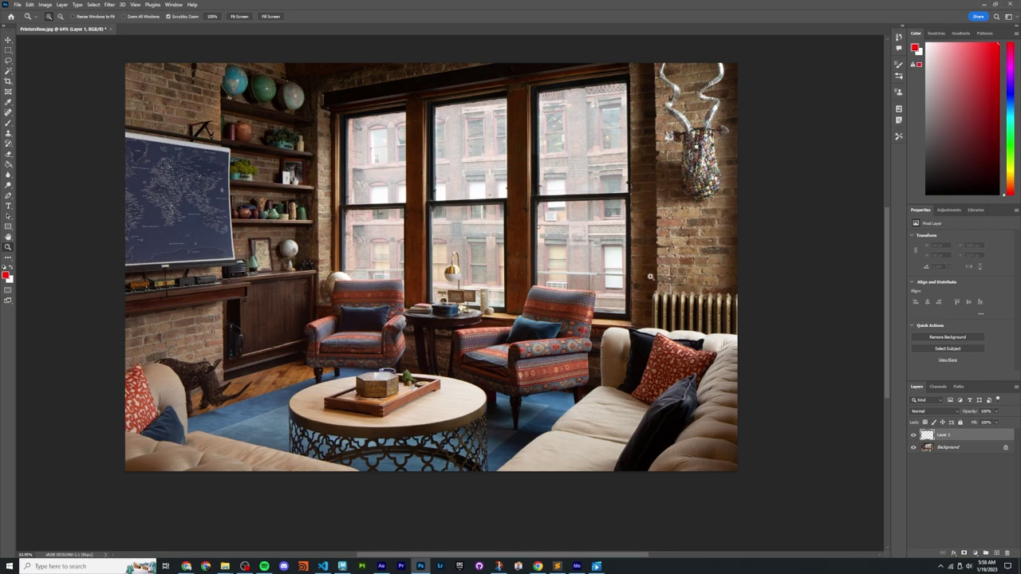
{"action": "left_click_drag", "start_coordinate": [653, 213], "coordinate": [342, 291]}
{"action": "scroll", "coordinate": [342, 292], "scroll_direction": "down", "scroll_amount": 4, "text": "alt"}
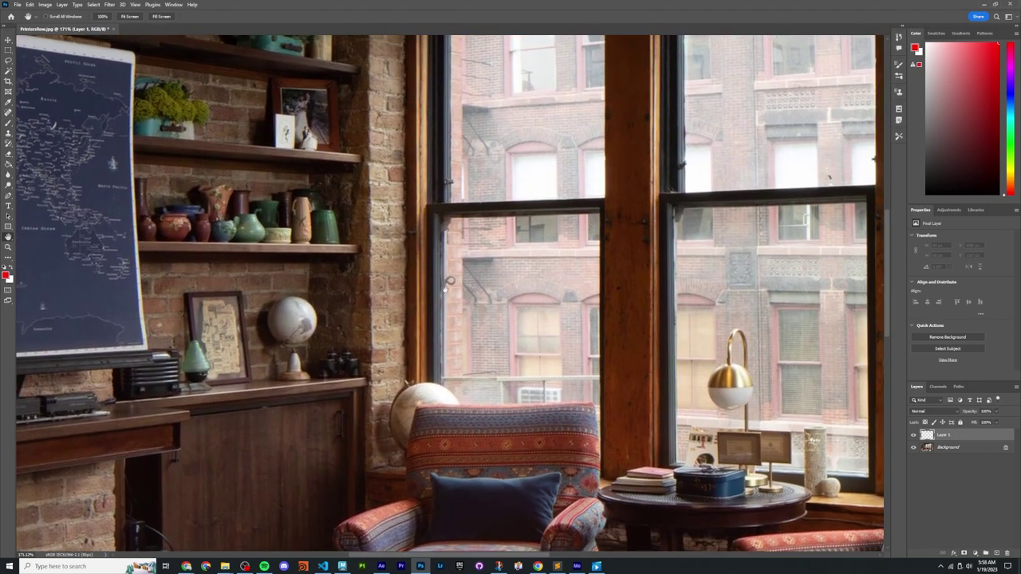
{"action": "key", "text": "alt+Tab"}
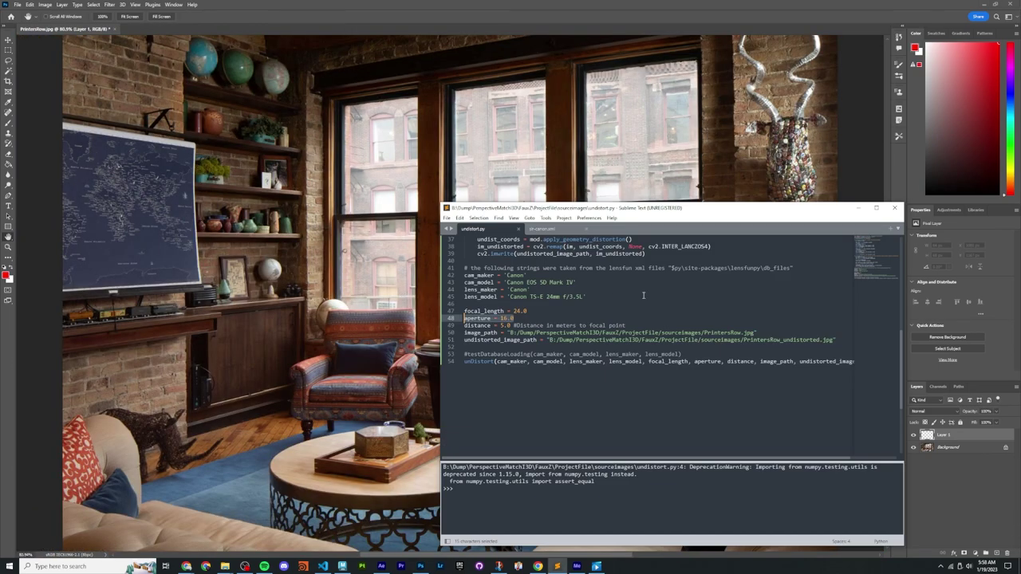
Step: Recheck the photo's overall sharpness and add the comment "#10+ f.stop if all in focus" after aperture = 16.0 in undistort.py
{"action": "left_click", "coordinate": [525, 319]}
{"action": "left_click", "coordinate": [240, 209]}
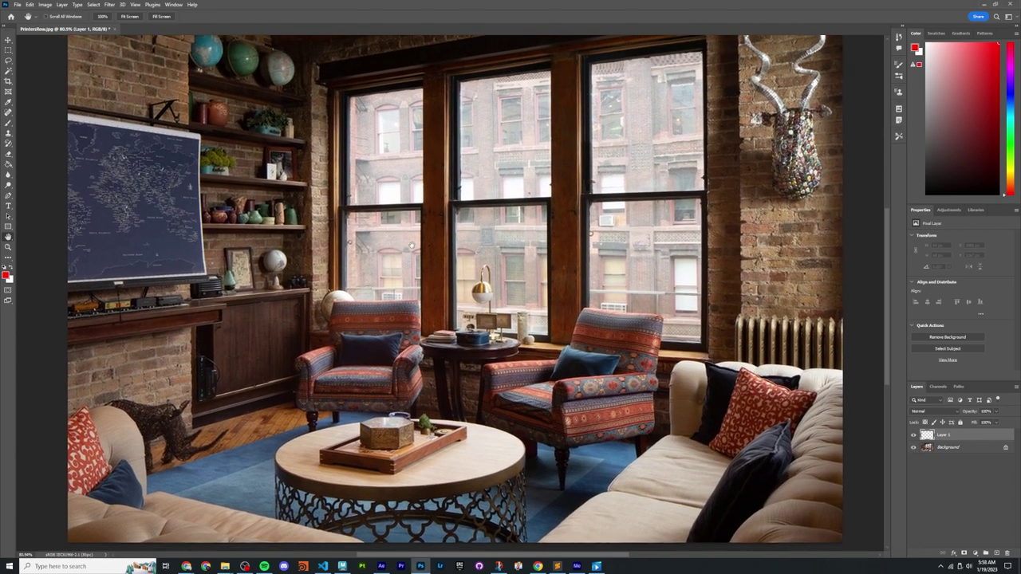
{"action": "left_click_drag", "start_coordinate": [455, 288], "coordinate": [436, 304]}
{"action": "key", "text": "alt+Tab"}
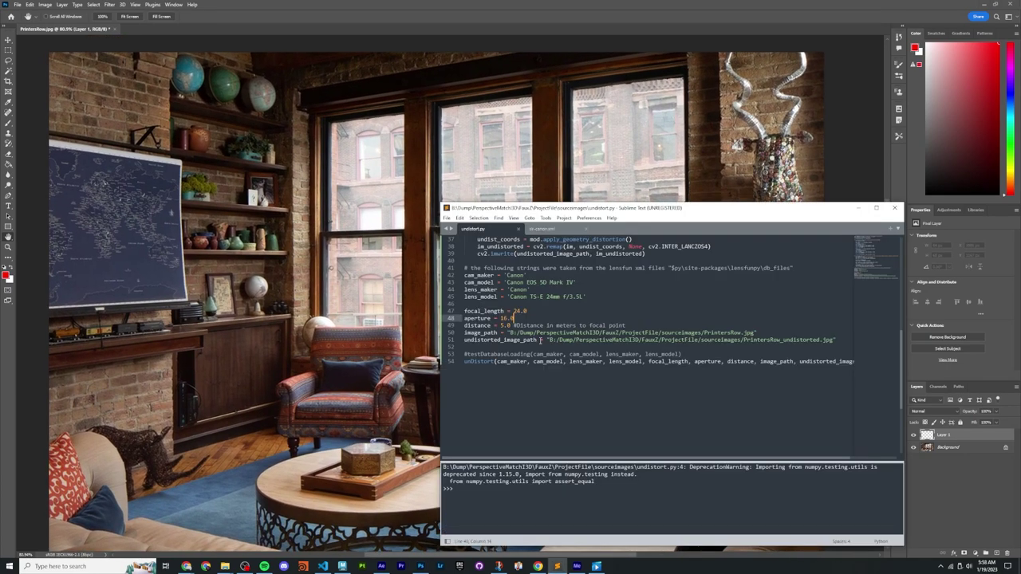
{"action": "type", "text": "0"}
{"action": "type", "text": " #"}
{"action": "type", "text": "10-"}
{"action": "type", "text": " f.stop if all in "}
{"action": "type", "text": "focus"}
{"action": "key", "text": "BackSpace"}
Step: Check the exposure's f-stop in the Camera Data of PrintersRow.jpg's file information against the aperture value in undistort.py
{"action": "left_click", "coordinate": [16, 4]}
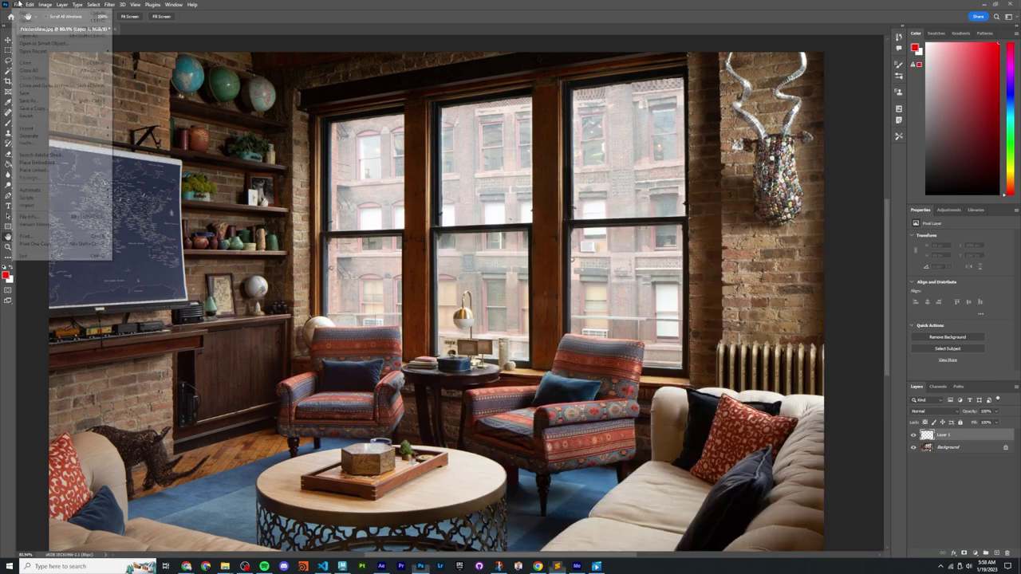
{"action": "left_click", "coordinate": [69, 216]}
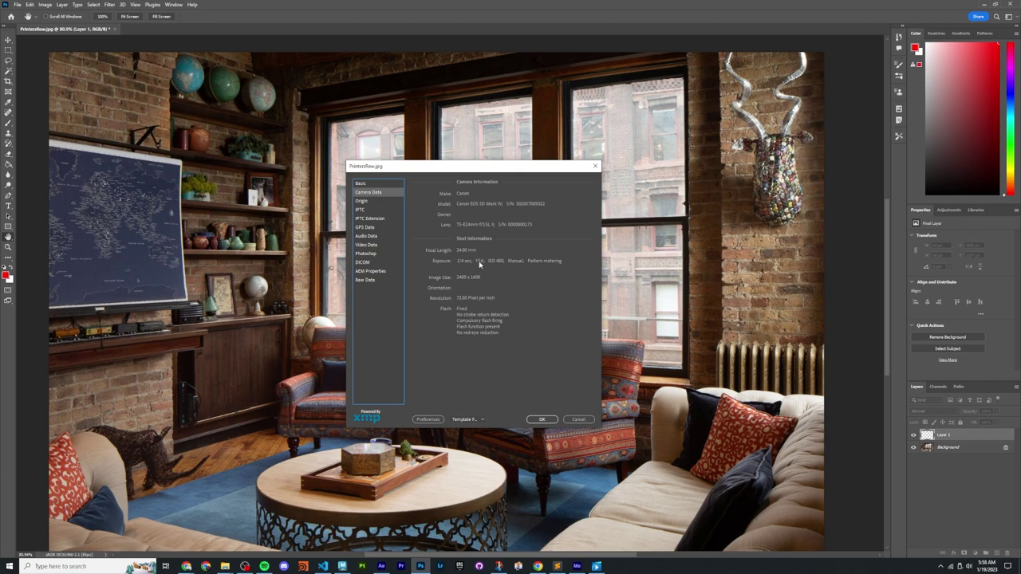
{"action": "key", "text": "alt+Tab"}
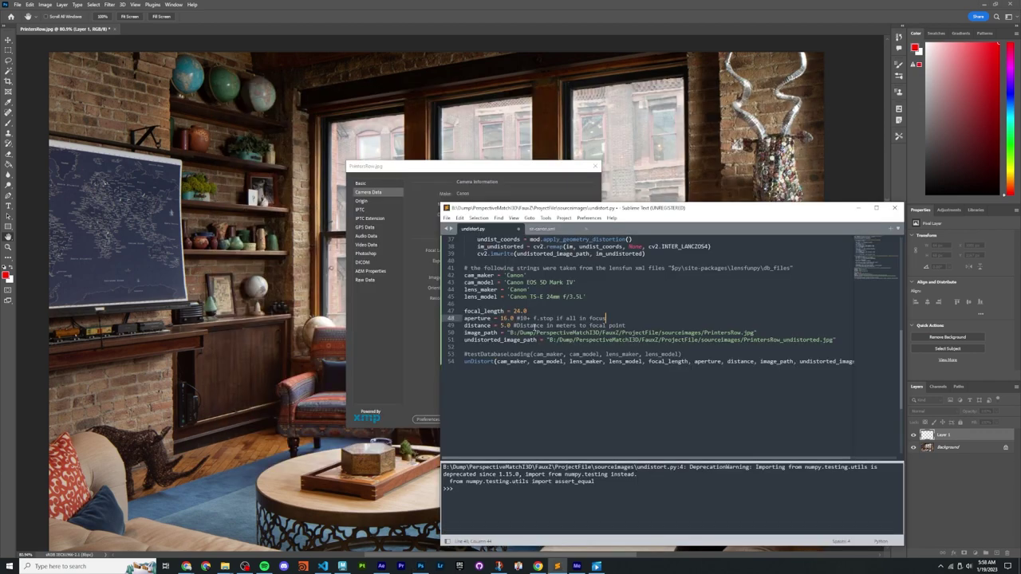
{"action": "left_click_drag", "start_coordinate": [500, 318], "coordinate": [512, 319]}
{"action": "left_click", "coordinate": [506, 318]}
{"action": "left_click_drag", "start_coordinate": [501, 318], "coordinate": [512, 318]}
{"action": "left_click", "coordinate": [505, 318]}
{"action": "type", "text": "0"}
{"action": "key", "text": "ctrl+z"}
{"action": "left_click", "coordinate": [539, 332]}
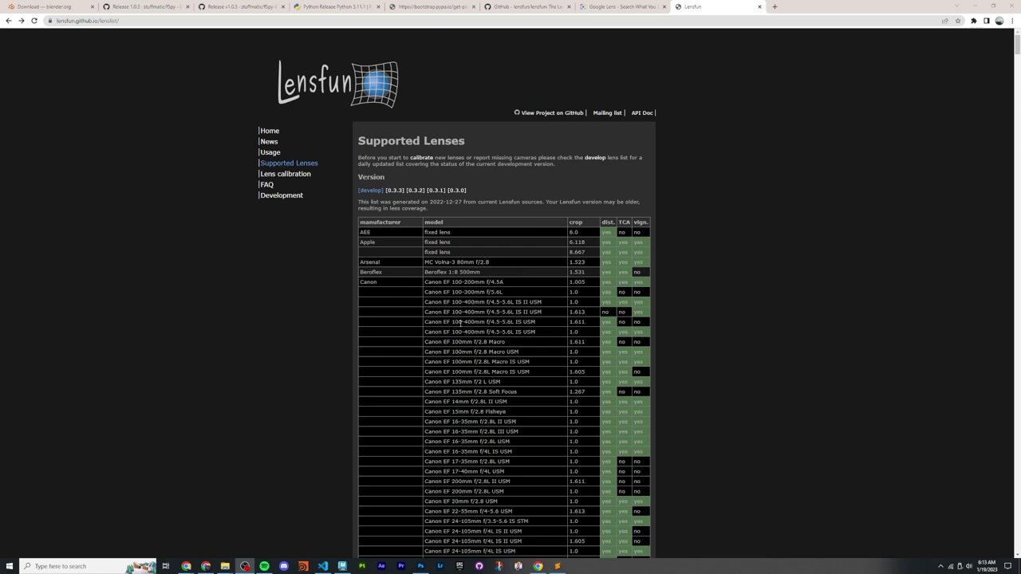
Step: Search Lensfun's supported lenses page for "tamron" and highlight the E 24mm F2.8 entry
{"action": "key", "text": "ctrl+f"}
{"action": "type", "text": "tamron"}
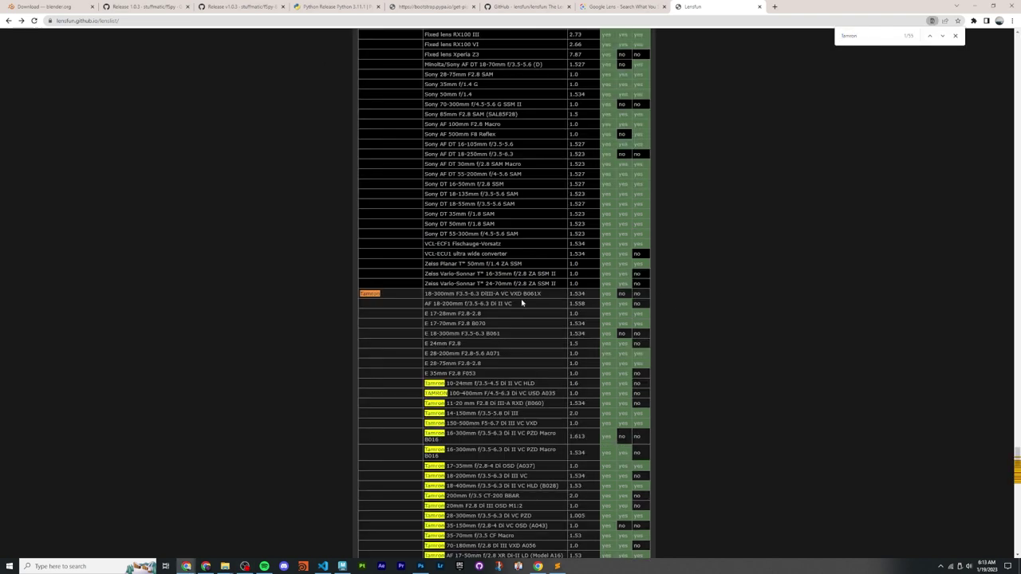
{"action": "scroll", "coordinate": [519, 297], "scroll_direction": "down", "scroll_amount": 1}
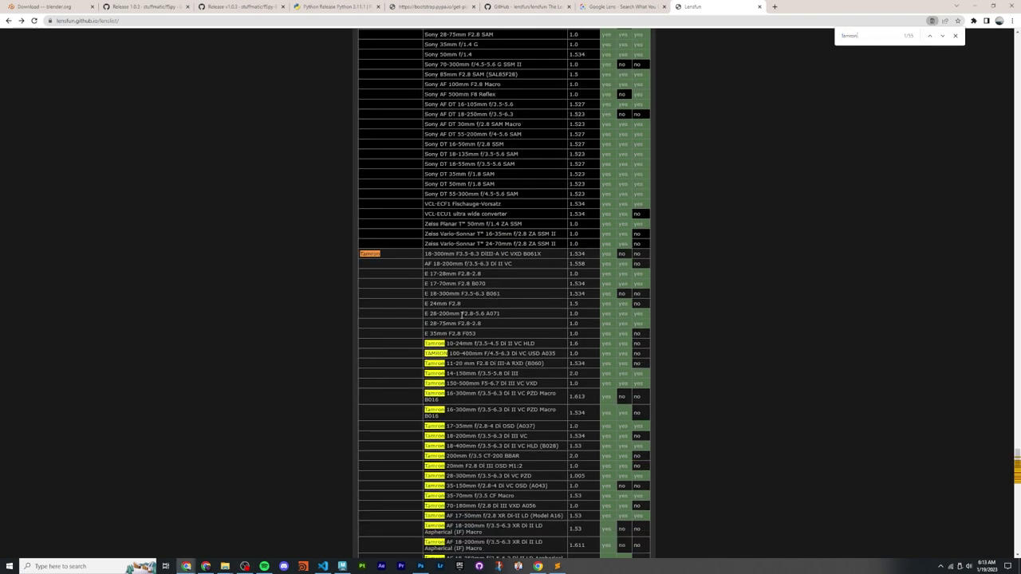
{"action": "key", "text": "Escape"}
{"action": "left_click_drag", "start_coordinate": [425, 304], "coordinate": [465, 308]}
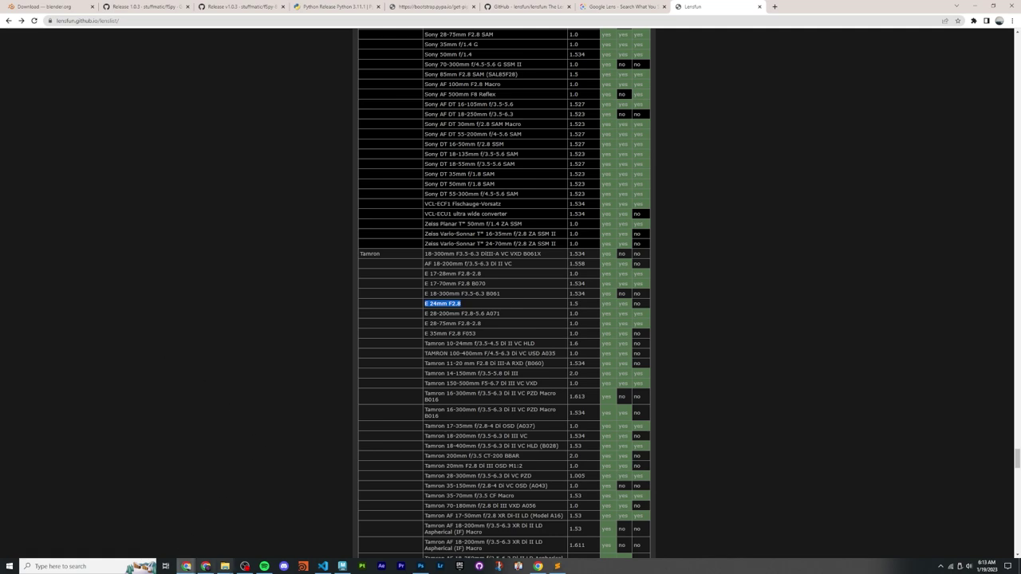
Step: Open mil-tamron.xml and slr-tamron.xml from db_files in Sublime Text and place both windows on either side of the lens list
{"action": "left_click", "coordinate": [225, 567]}
{"action": "left_click", "coordinate": [151, 528]}
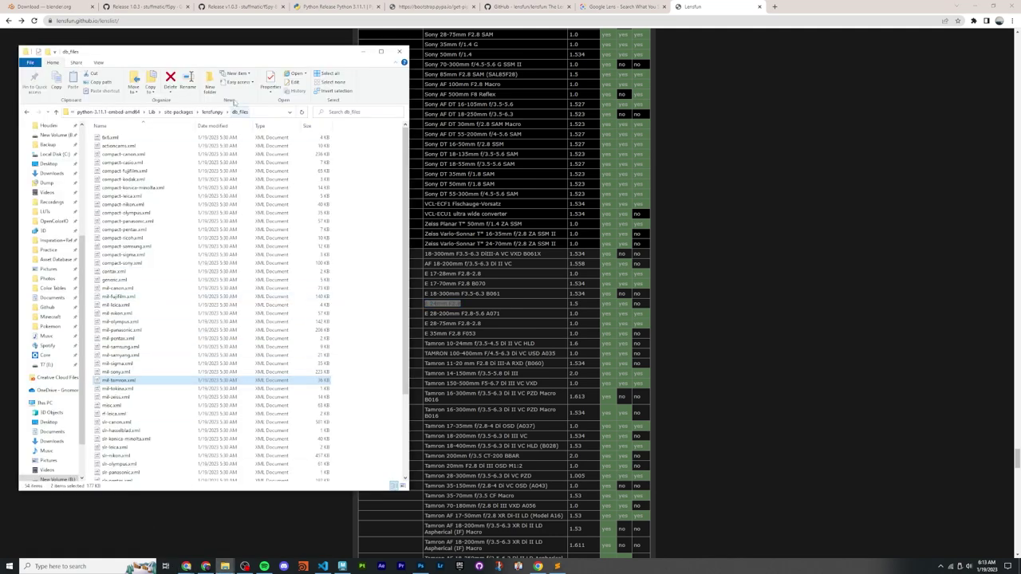
{"action": "left_click_drag", "start_coordinate": [241, 53], "coordinate": [300, 65]}
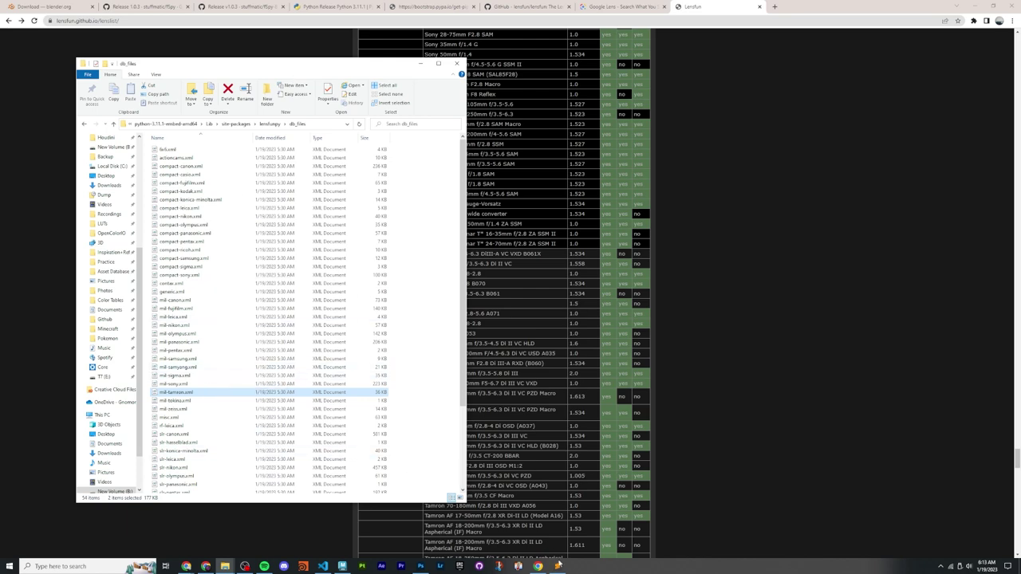
{"action": "left_click", "coordinate": [556, 566]}
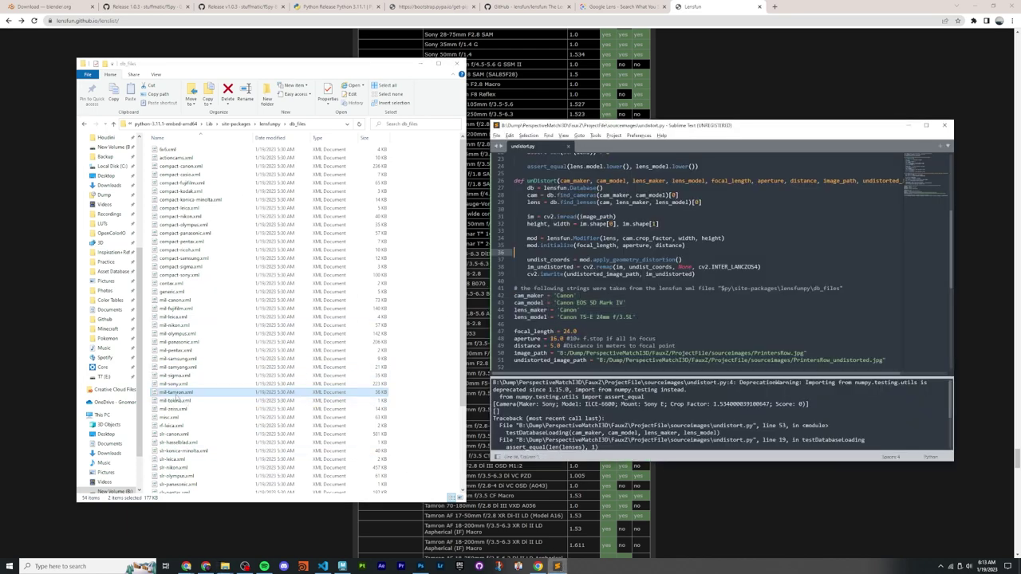
{"action": "left_click_drag", "start_coordinate": [186, 404], "coordinate": [627, 244]}
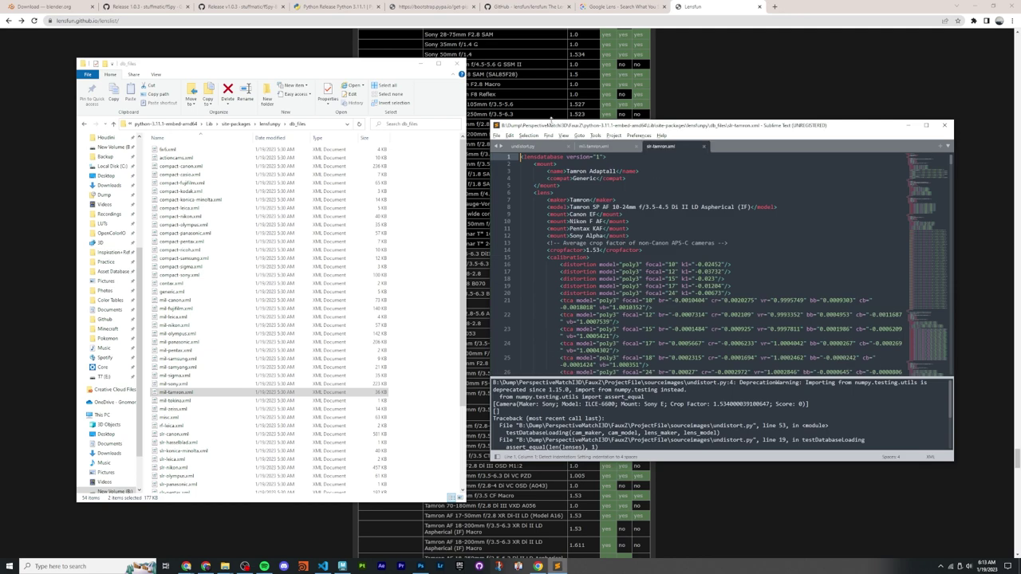
{"action": "left_click_drag", "start_coordinate": [551, 123], "coordinate": [638, 124]}
{"action": "left_click_drag", "start_coordinate": [367, 61], "coordinate": [256, 86]}
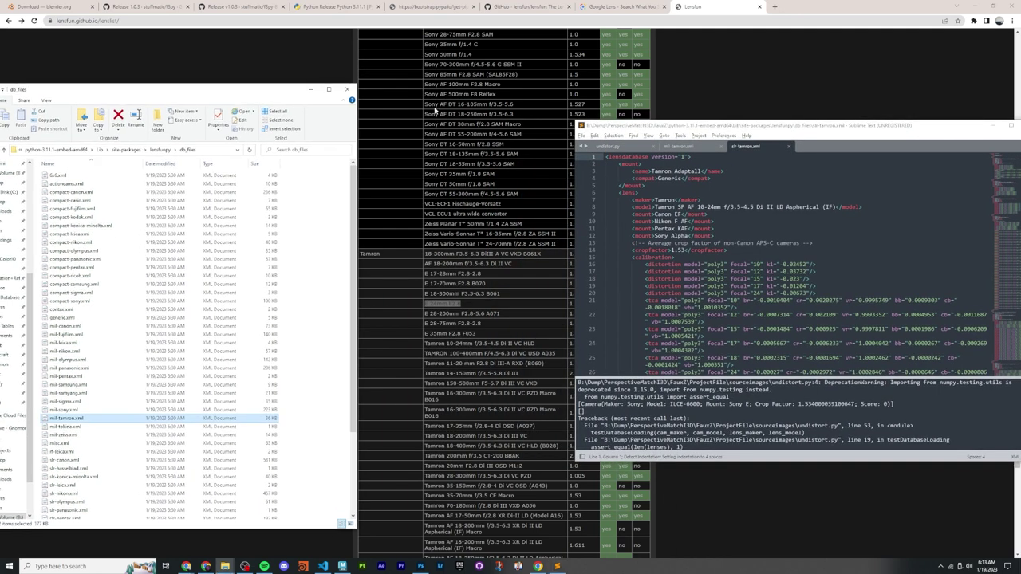
Step: Search slr-tamron.xml for the lens model "E 24mm"
{"action": "left_click", "coordinate": [758, 237]}
{"action": "key", "text": "ctrl+f"}
{"action": "type", "text": "ILCE-6600"}
{"action": "type", "text": "E 24mm"}
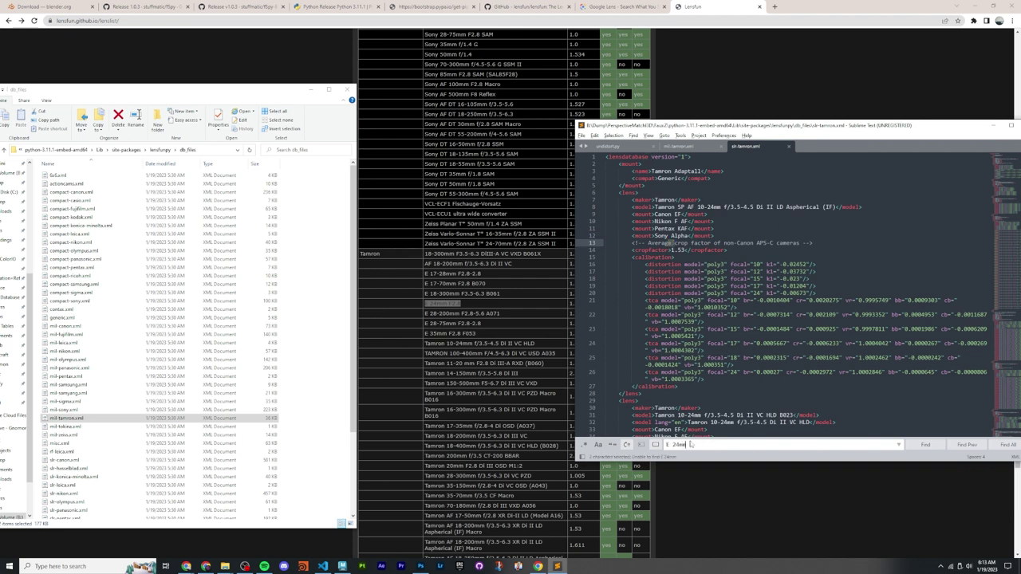
Step: Bring slr-tamron.xml from db_files into the editor again and repeat the search for "E 24mm" in it
{"action": "left_click", "coordinate": [71, 418]}
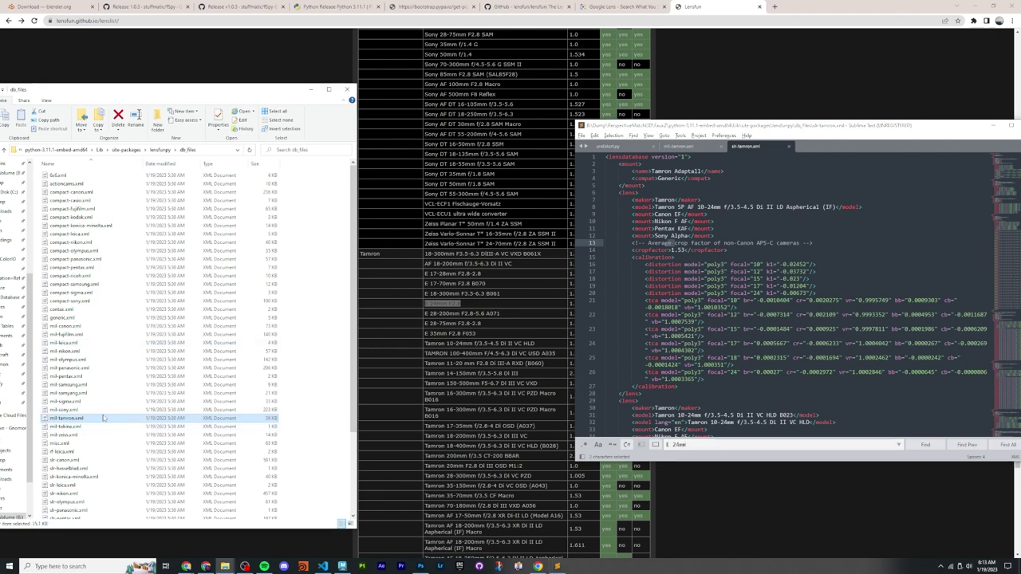
{"action": "scroll", "coordinate": [103, 419], "scroll_direction": "down", "scroll_amount": 4}
{"action": "left_click", "coordinate": [72, 481]}
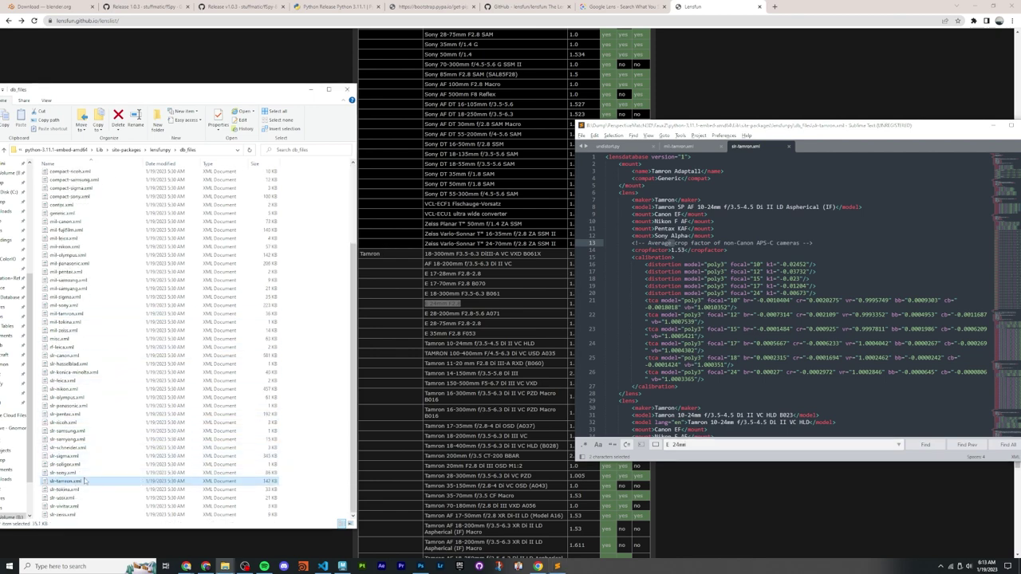
{"action": "left_click_drag", "start_coordinate": [72, 481], "coordinate": [759, 296]}
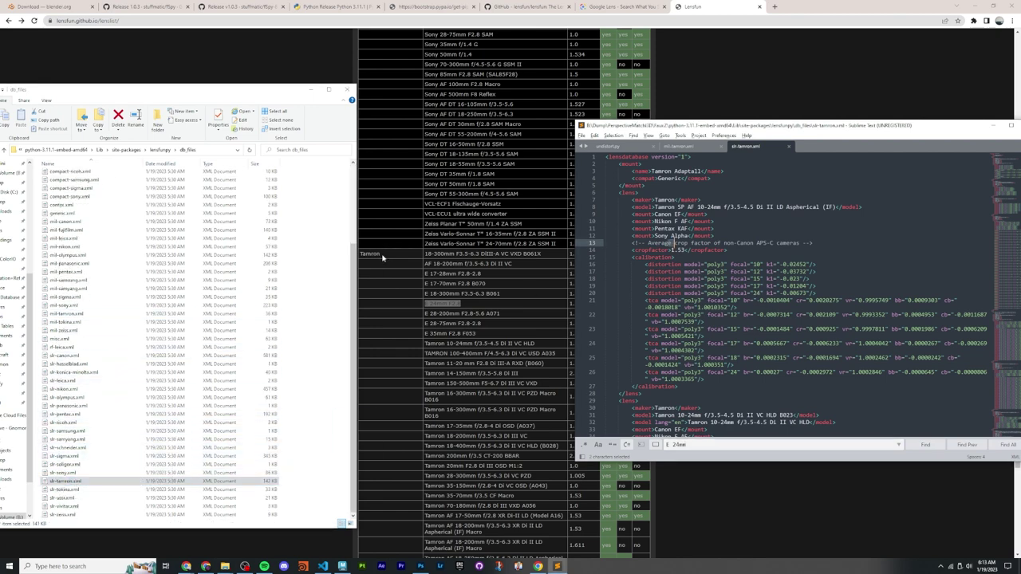
{"action": "left_click", "coordinate": [762, 199]}
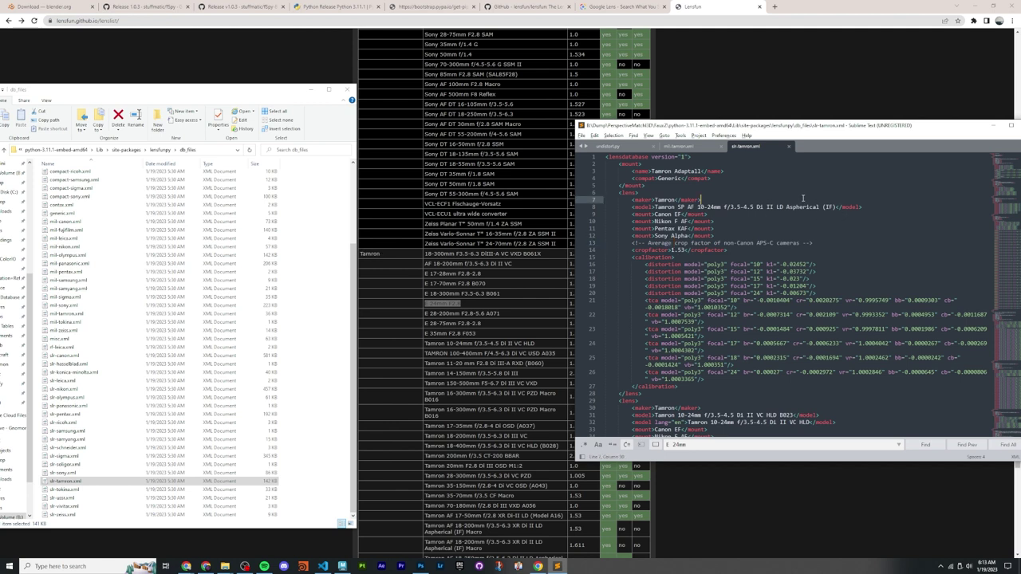
{"action": "key", "text": "ctrl+f"}
{"action": "left_click", "coordinate": [699, 448]}
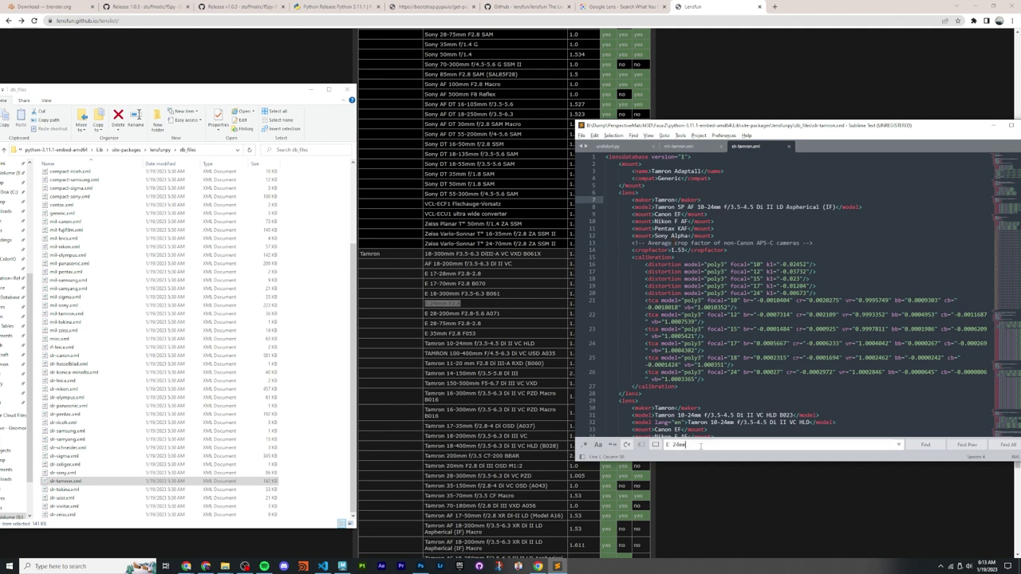
{"action": "key", "text": "Return"}
{"action": "key", "text": "Escape"}
Step: Close both Tamron XML files so that only undistort.py stays open in the editor
{"action": "left_click", "coordinate": [734, 277]}
{"action": "key", "text": "ctrl+w"}
{"action": "key", "text": "ctrl+w"}
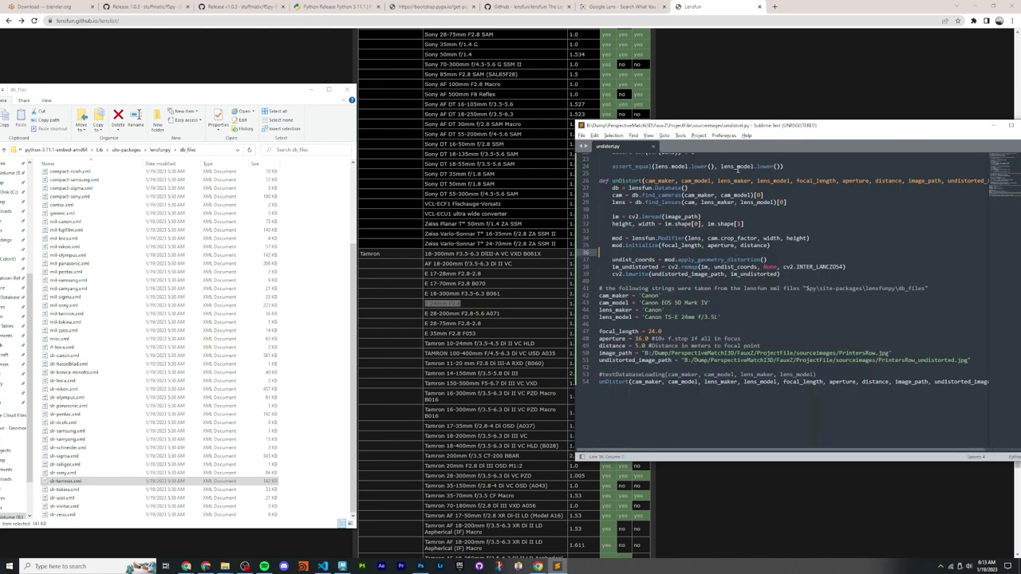
Step: Look over the db_files XML list from its beginning and return to the Tamron entries on the Lensfun page
{"action": "left_click_drag", "start_coordinate": [228, 90], "coordinate": [247, 98]}
{"action": "scroll", "coordinate": [200, 287], "scroll_direction": "up", "scroll_amount": 4}
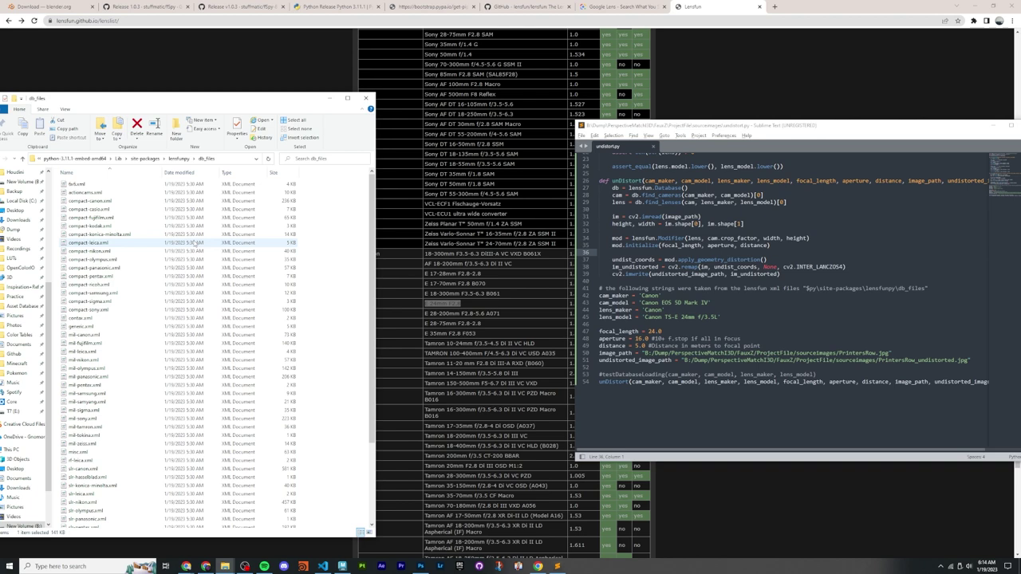
{"action": "left_click", "coordinate": [465, 307]}
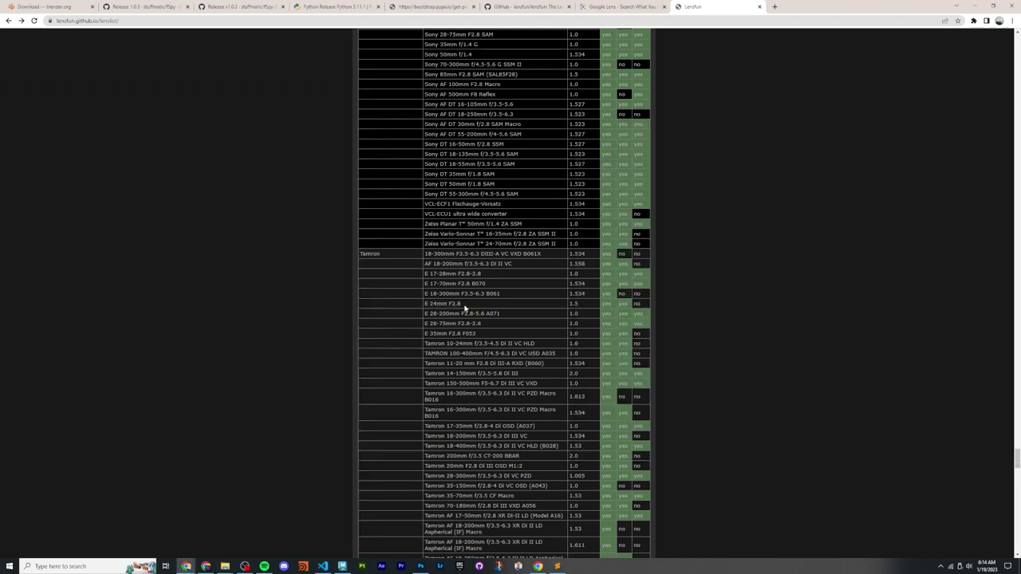
Step: Open the Lensfun project's GitHub repository from its web page and go to the data/db folder
{"action": "scroll", "coordinate": [391, 148], "scroll_direction": "up", "scroll_amount": 20}
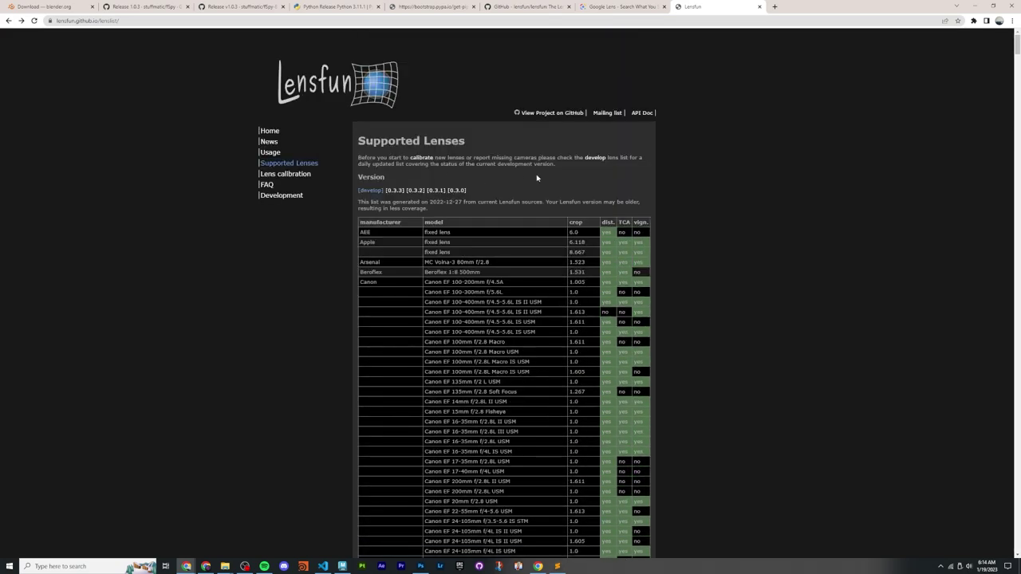
{"action": "key", "text": "alt+Tab"}
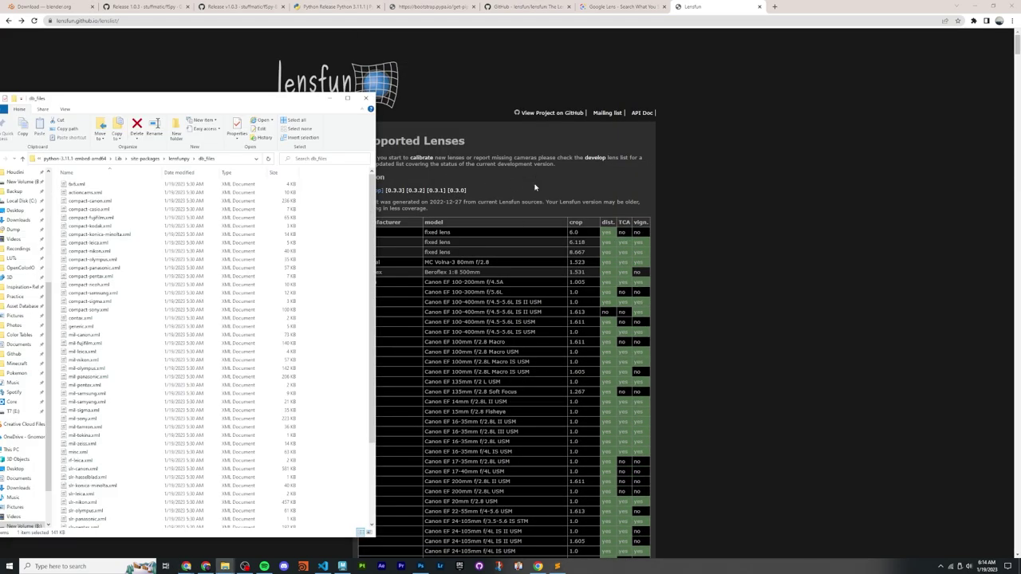
{"action": "left_click", "coordinate": [535, 188]}
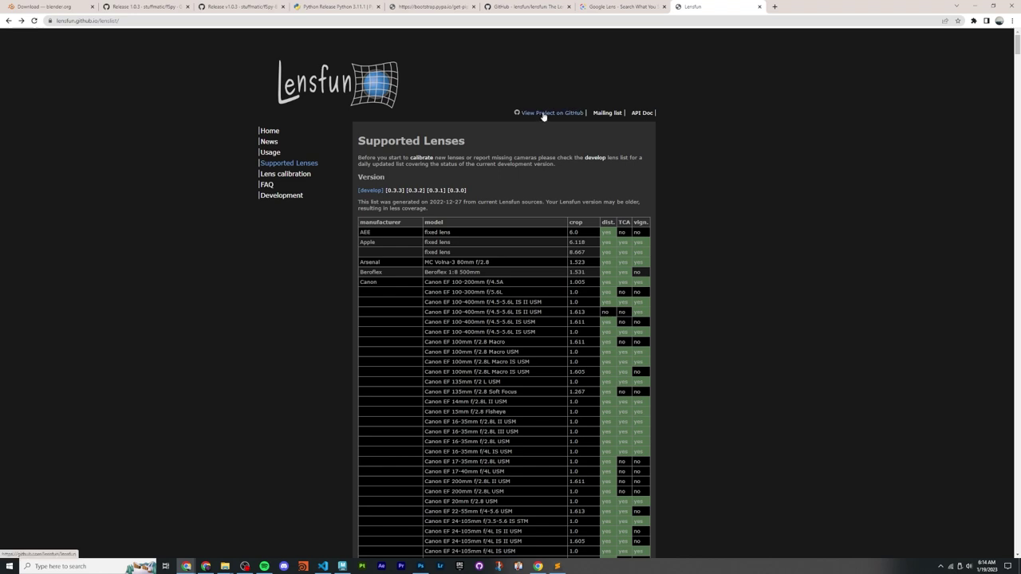
{"action": "left_click", "coordinate": [543, 114]}
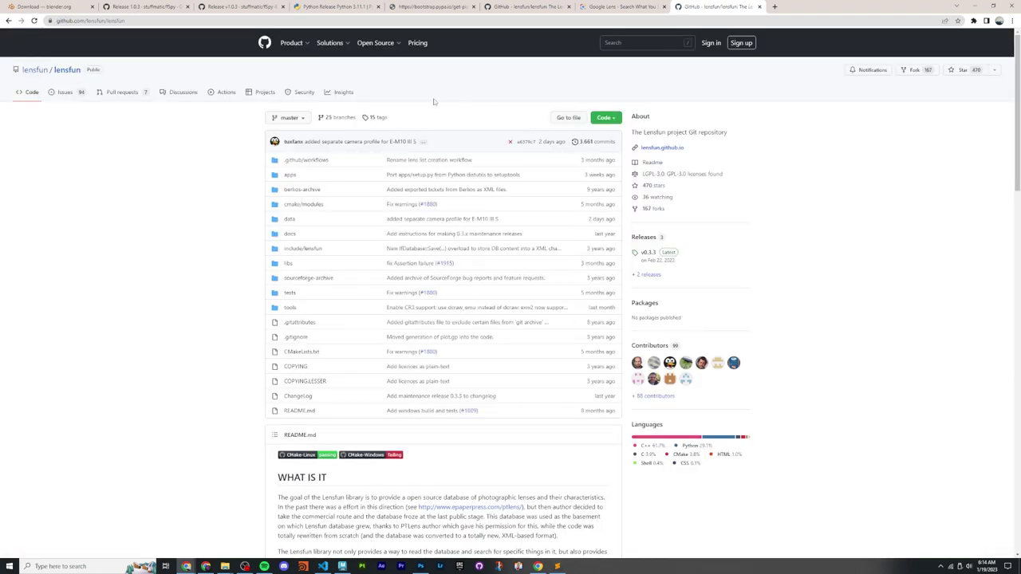
{"action": "left_click", "coordinate": [289, 219]}
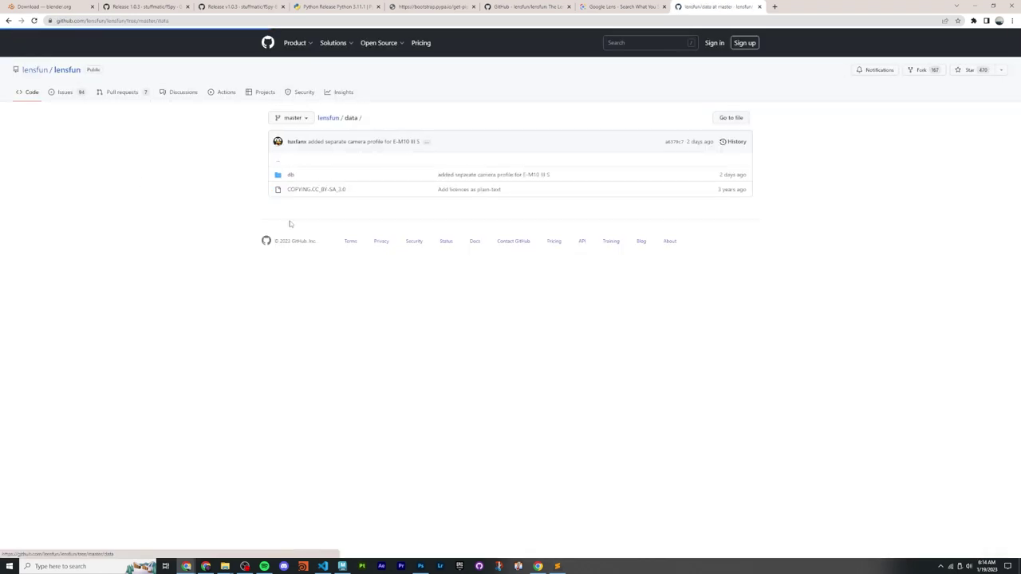
{"action": "left_click", "coordinate": [291, 175]}
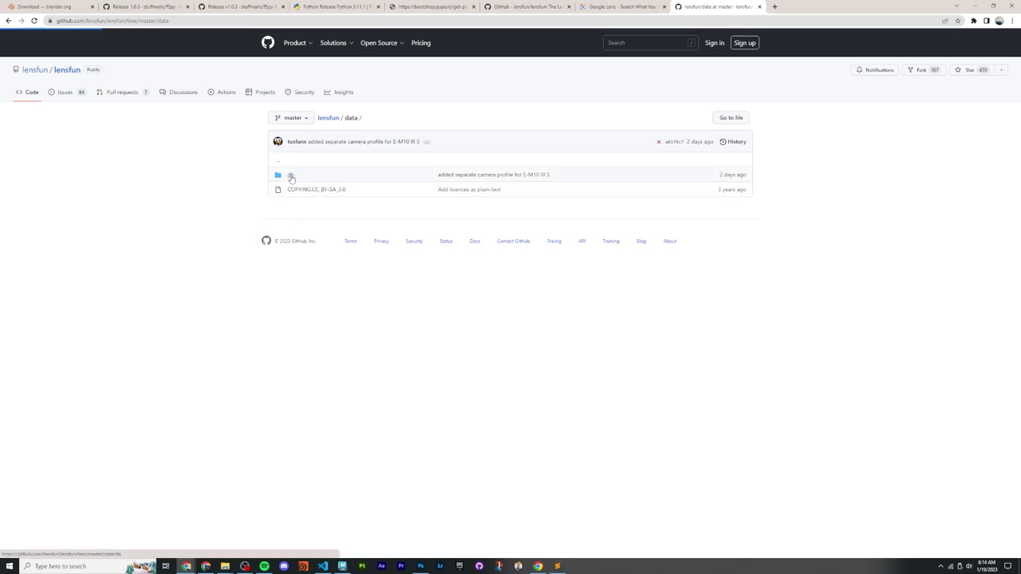
Step: Open mil-tamron.xml from the repository's db folder and start a text search in it
{"action": "scroll", "coordinate": [364, 312], "scroll_direction": "down", "scroll_amount": 3}
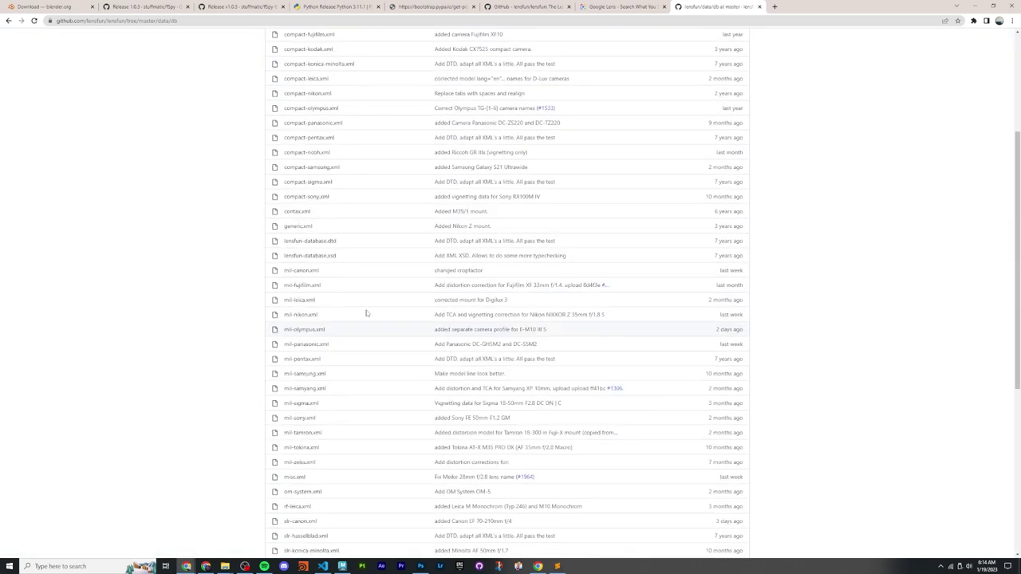
{"action": "scroll", "coordinate": [177, 284], "scroll_direction": "down", "scroll_amount": 3}
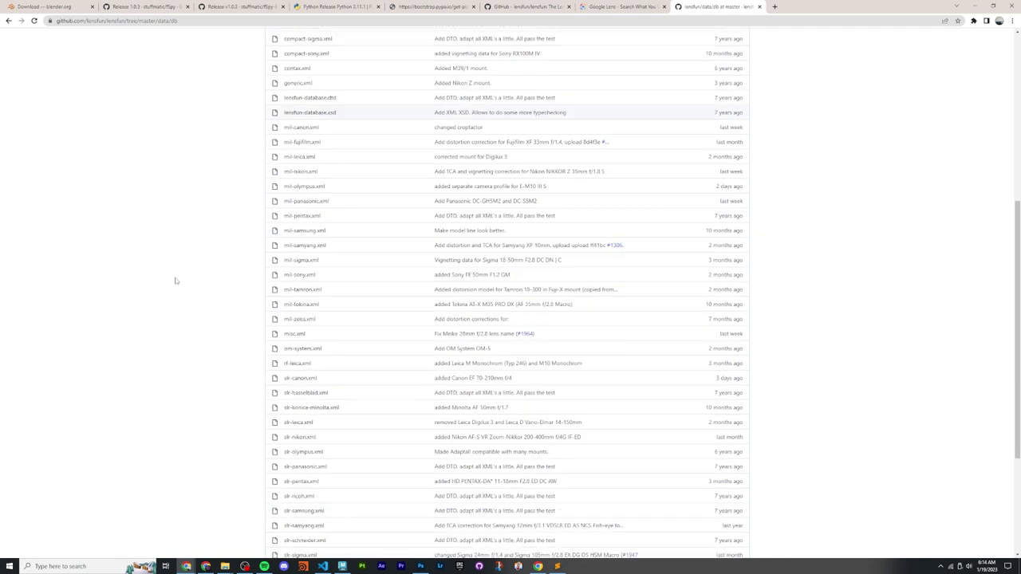
{"action": "scroll", "coordinate": [319, 269], "scroll_direction": "up", "scroll_amount": 1}
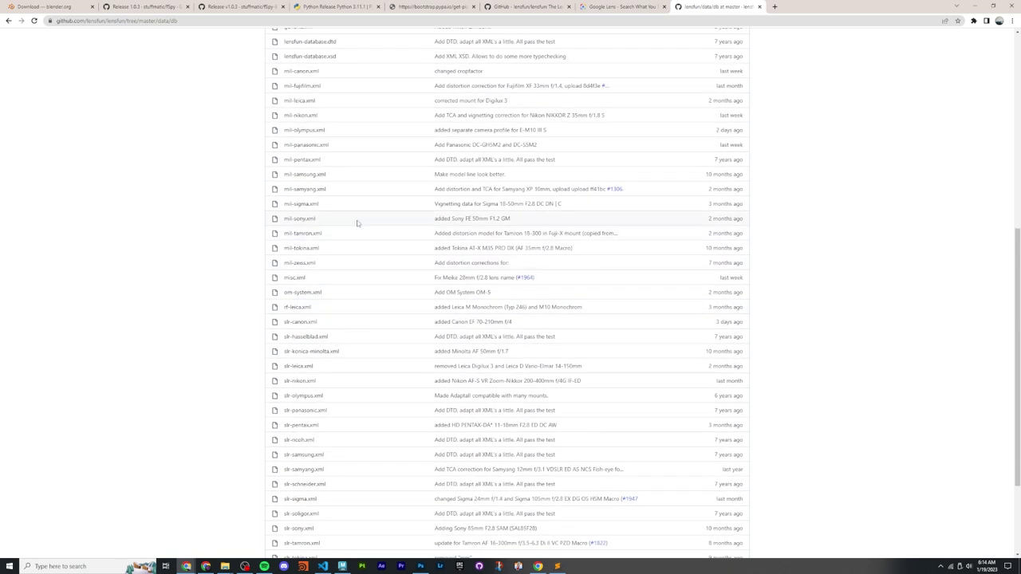
{"action": "left_click", "coordinate": [297, 233]}
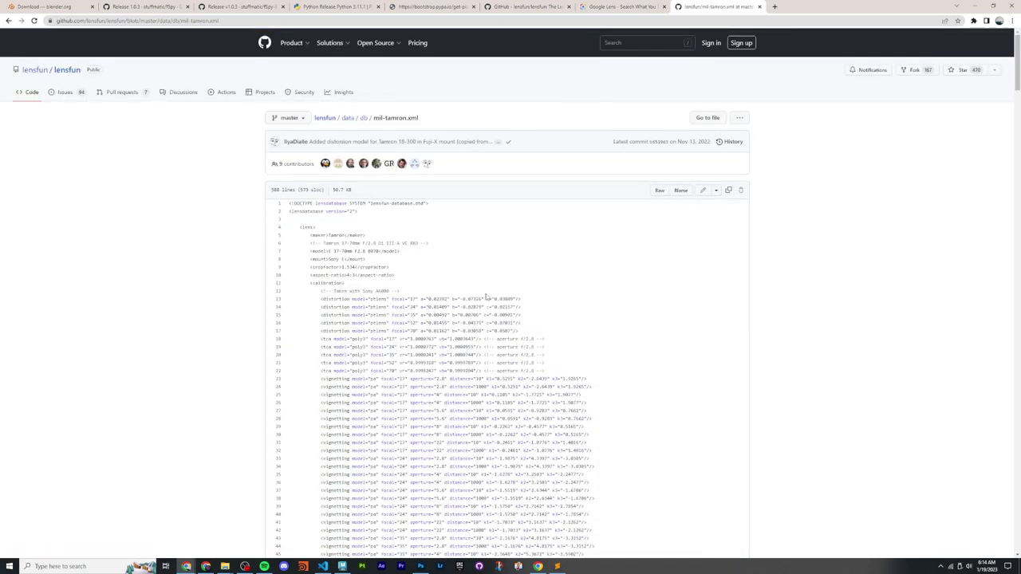
{"action": "scroll", "coordinate": [535, 246], "scroll_direction": "down", "scroll_amount": 1}
{"action": "key", "text": "ctrl+f"}
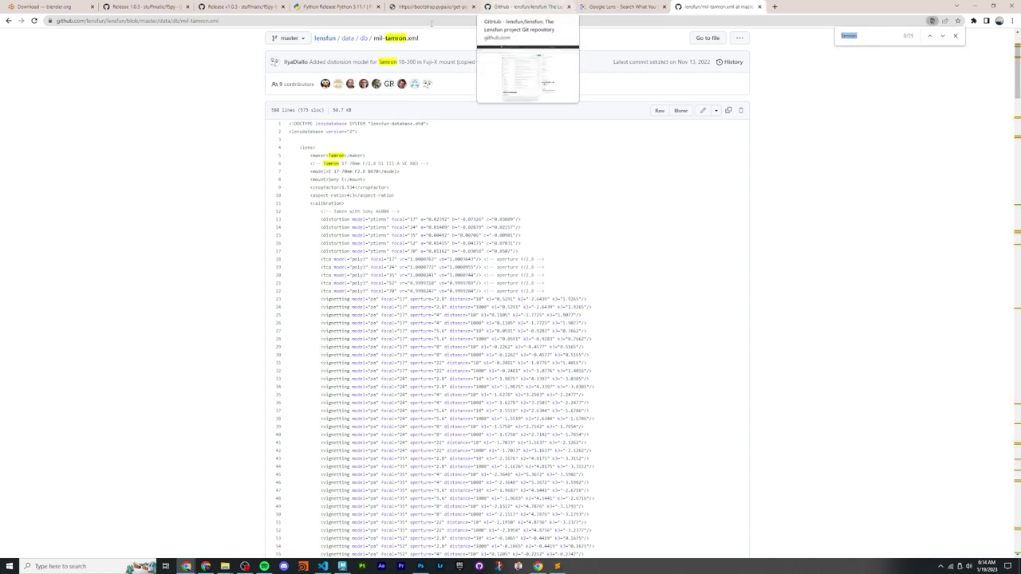
Step: Reopen the Lensfun supported lenses page from the browsing history in a separate tab and switch to it
{"action": "right_click", "coordinate": [10, 29]}
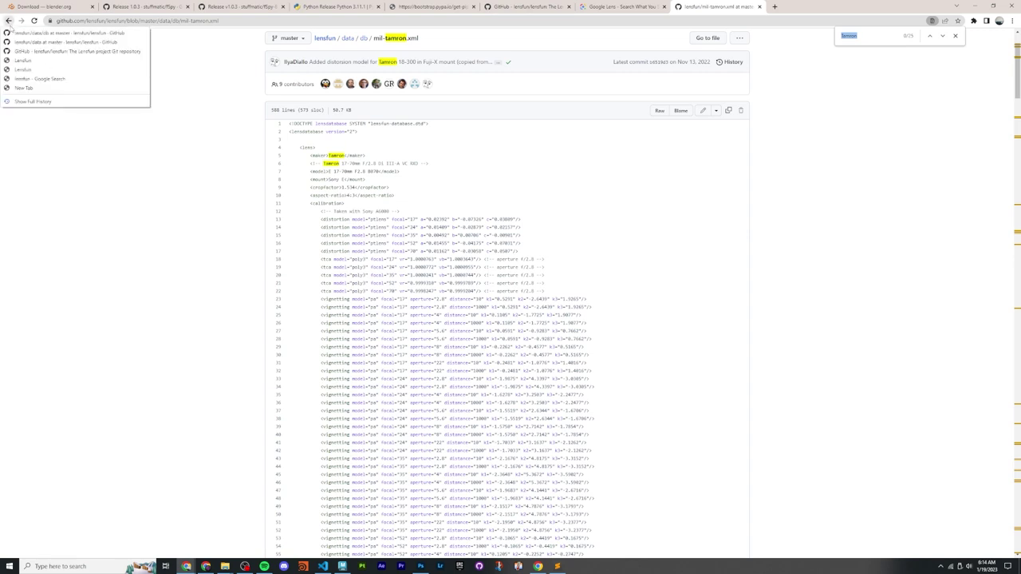
{"action": "middle_click", "coordinate": [38, 63]}
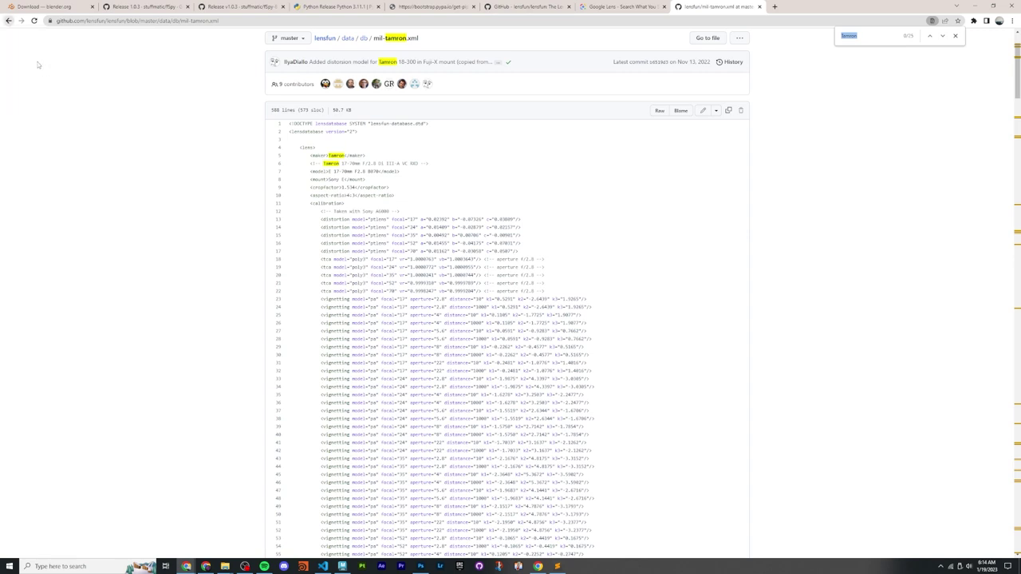
{"action": "left_click", "coordinate": [804, 5]}
{"action": "left_click_drag", "start_coordinate": [804, 5], "coordinate": [702, 4]}
{"action": "left_click", "coordinate": [797, 7]}
{"action": "left_click", "coordinate": [705, 5]}
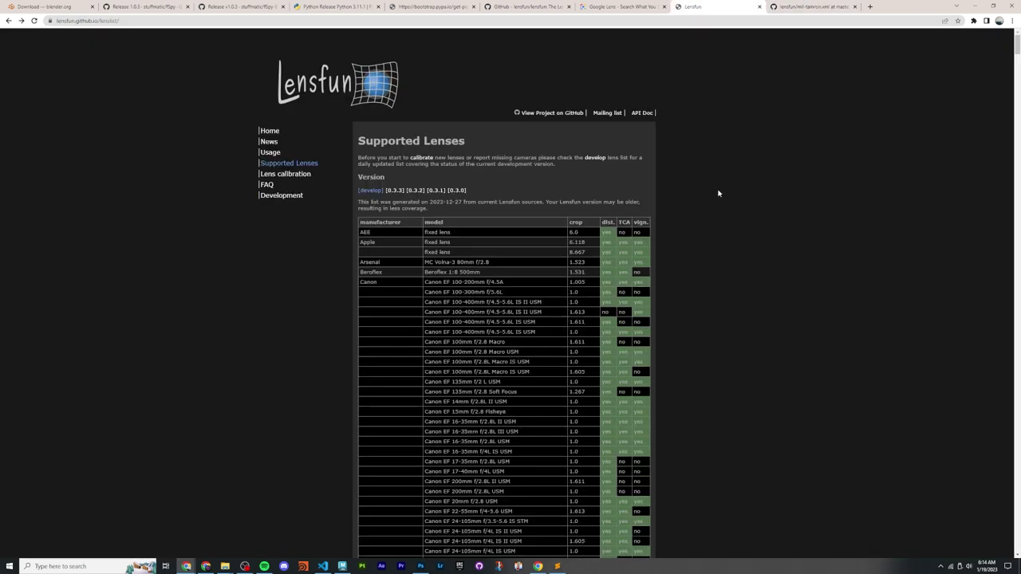
Step: Find the Tamron entries in the supported lenses list and copy the model name "E 24mm F2.8"
{"action": "key", "text": "ctrl+f"}
{"action": "type", "text": "tamron"}
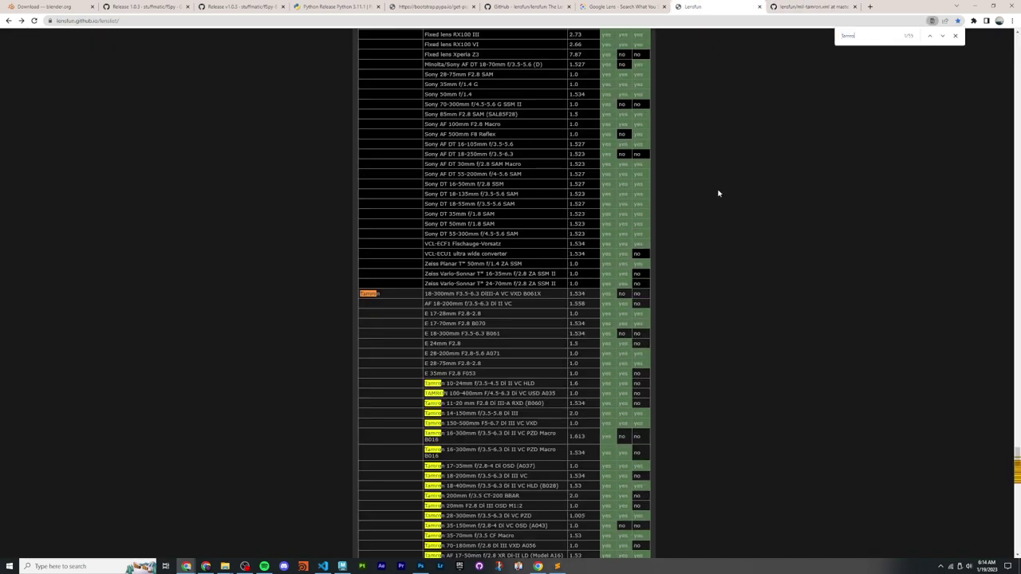
{"action": "scroll", "coordinate": [638, 224], "scroll_direction": "down", "scroll_amount": 1}
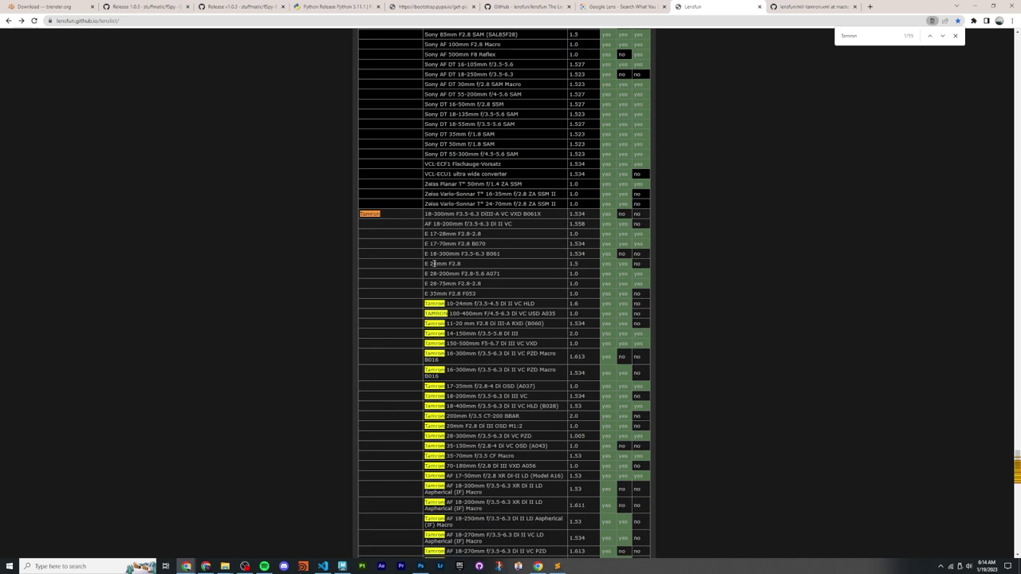
{"action": "key", "text": "Escape"}
{"action": "left_click_drag", "start_coordinate": [423, 263], "coordinate": [485, 264]}
{"action": "key", "text": "ctrl+c"}
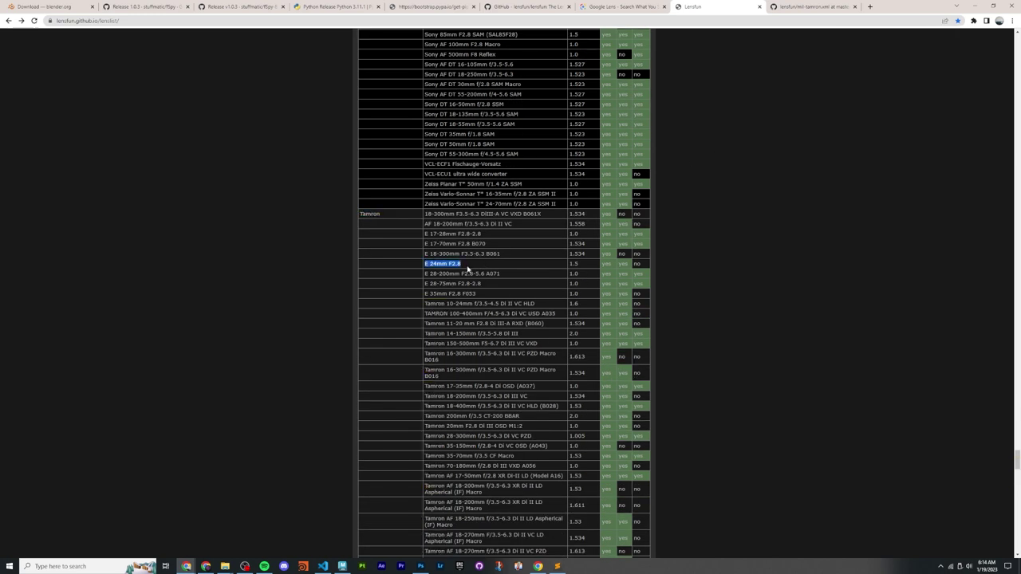
Step: Search GitHub's mil-tamron.xml for the copied lens model "E 24mm F2.8"
{"action": "key", "text": "ctrl+Tab"}
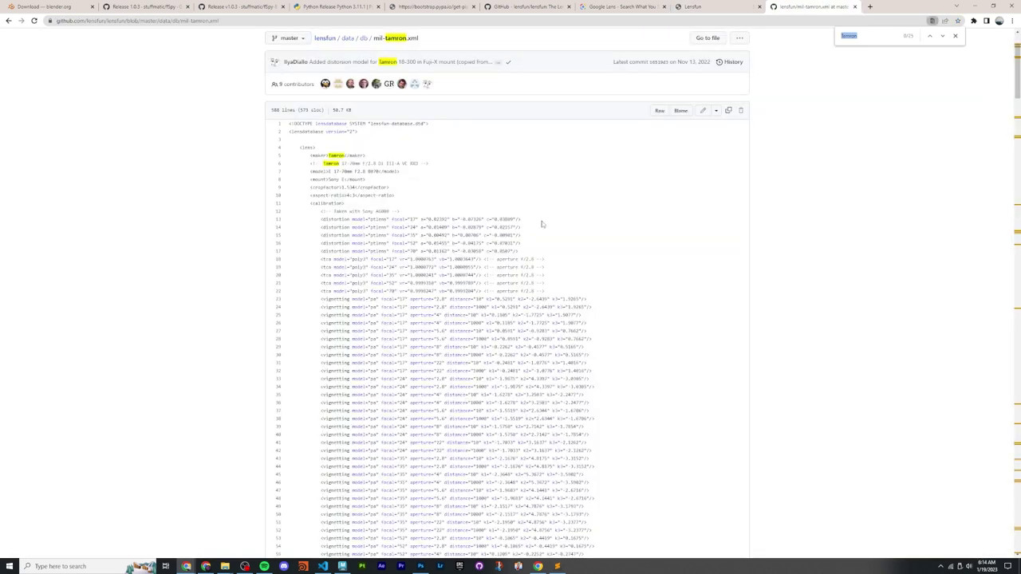
{"action": "key", "text": "ctrl+v"}
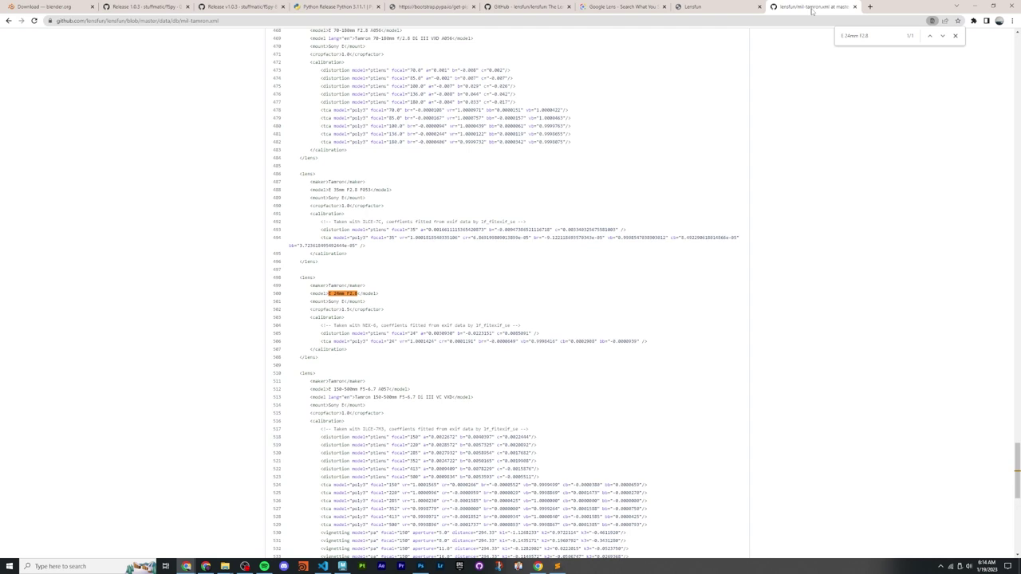
{"action": "scroll", "coordinate": [353, 276], "scroll_direction": "down", "scroll_amount": 1}
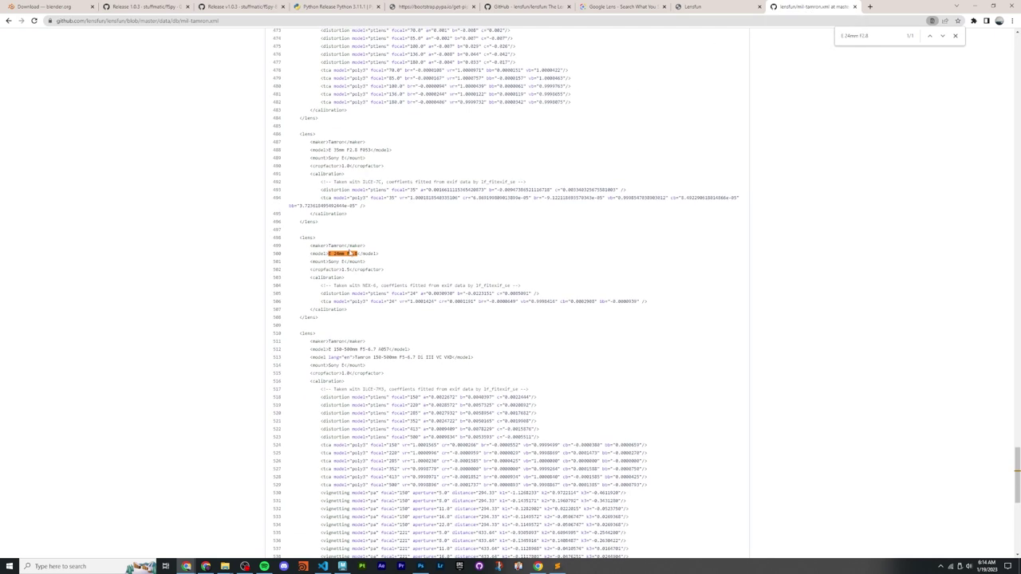
Step: Switch to Sublime Text with undistort.py and place its window over the browser
{"action": "left_click", "coordinate": [557, 567]}
{"action": "left_click_drag", "start_coordinate": [689, 131], "coordinate": [651, 157]}
{"action": "left_click", "coordinate": [643, 229]}
{"action": "key", "text": "ctrl+o"}
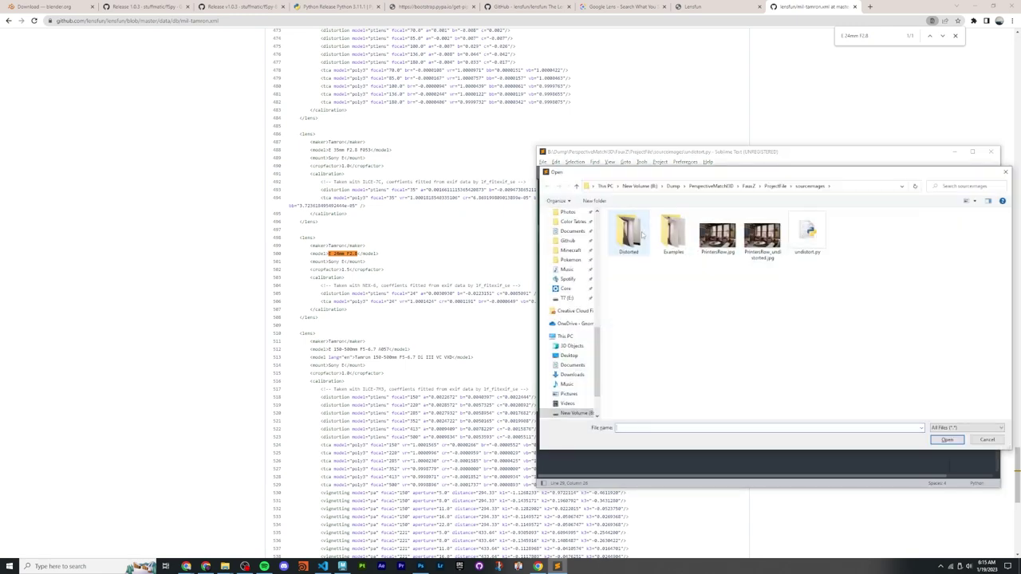
{"action": "left_click_drag", "start_coordinate": [756, 170], "coordinate": [558, 244]}
{"action": "key", "text": "Escape"}
Step: Find mil-tamron.xml in the local lensfunpy db_files folder and open it in Sublime Text
{"action": "mouse_move", "coordinate": [225, 566]}
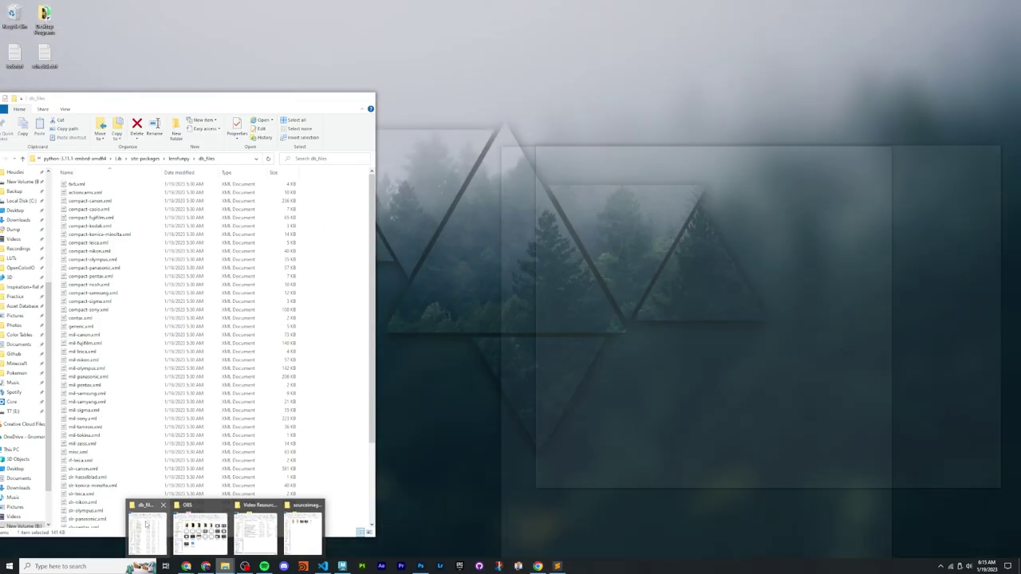
{"action": "left_click", "coordinate": [146, 525]}
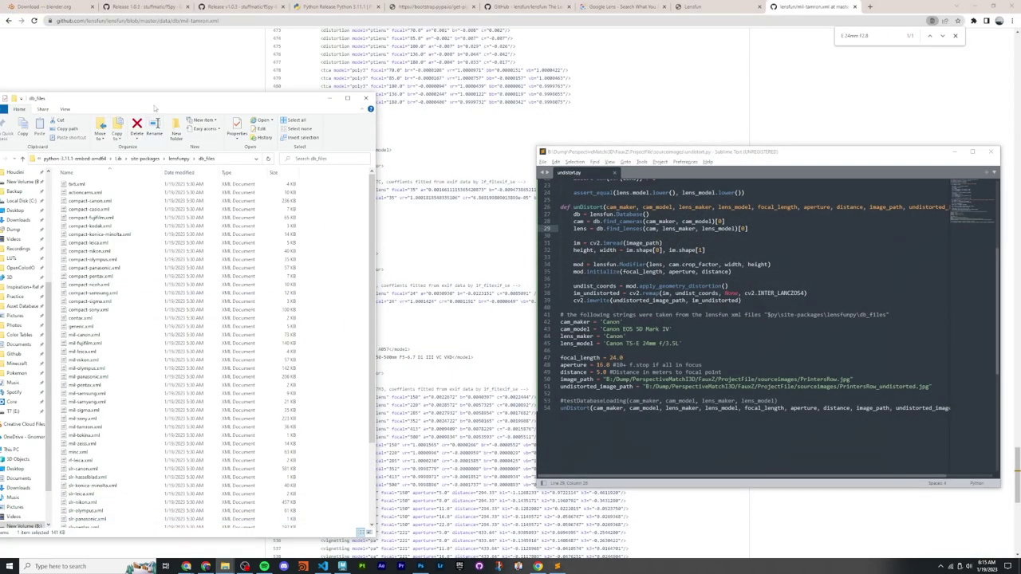
{"action": "left_click_drag", "start_coordinate": [157, 101], "coordinate": [261, 117]}
{"action": "scroll", "coordinate": [241, 263], "scroll_direction": "down", "scroll_amount": 4}
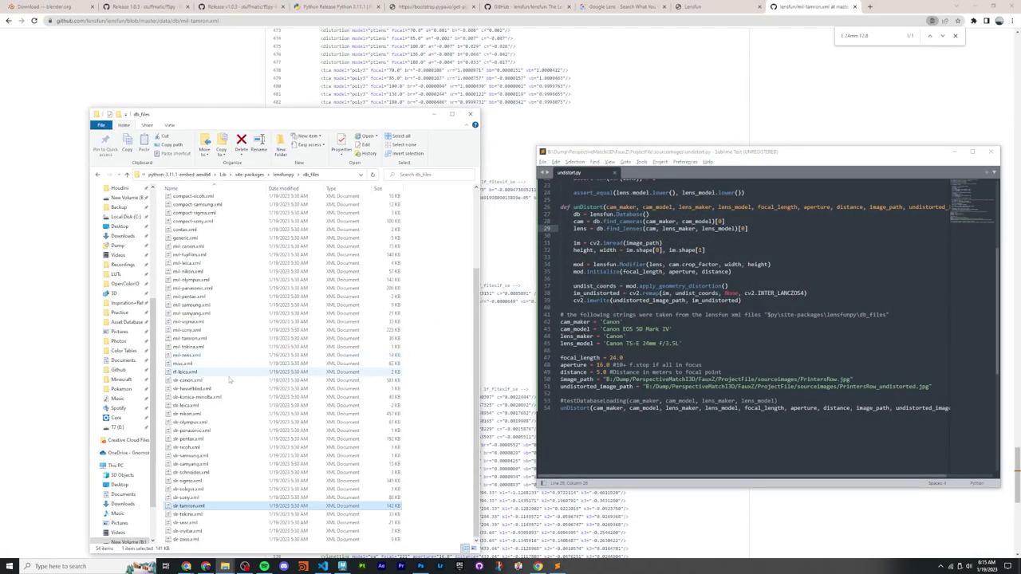
{"action": "left_click", "coordinate": [189, 347]}
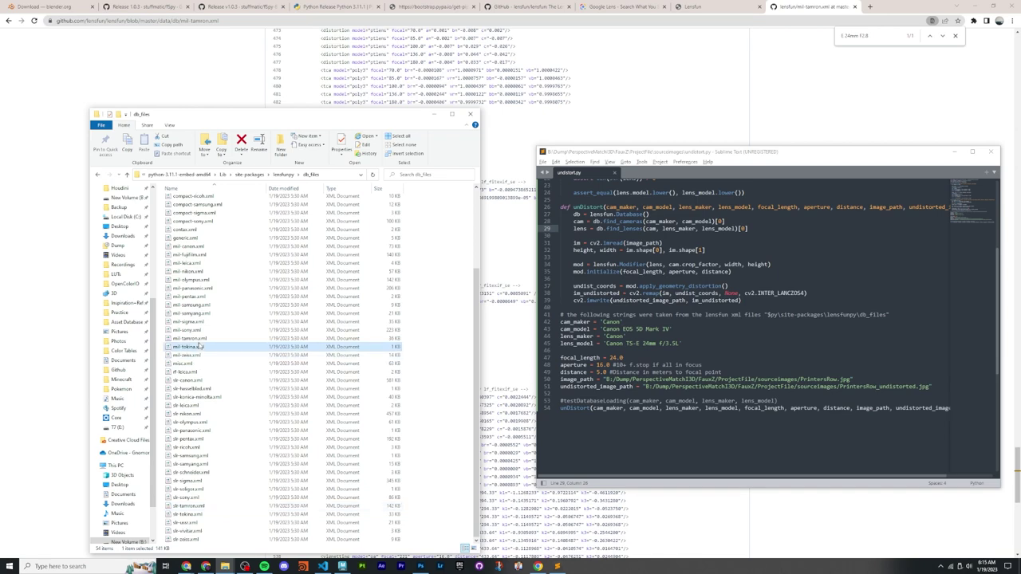
{"action": "left_click", "coordinate": [189, 338]}
{"action": "left_click_drag", "start_coordinate": [650, 279], "coordinate": [718, 263]}
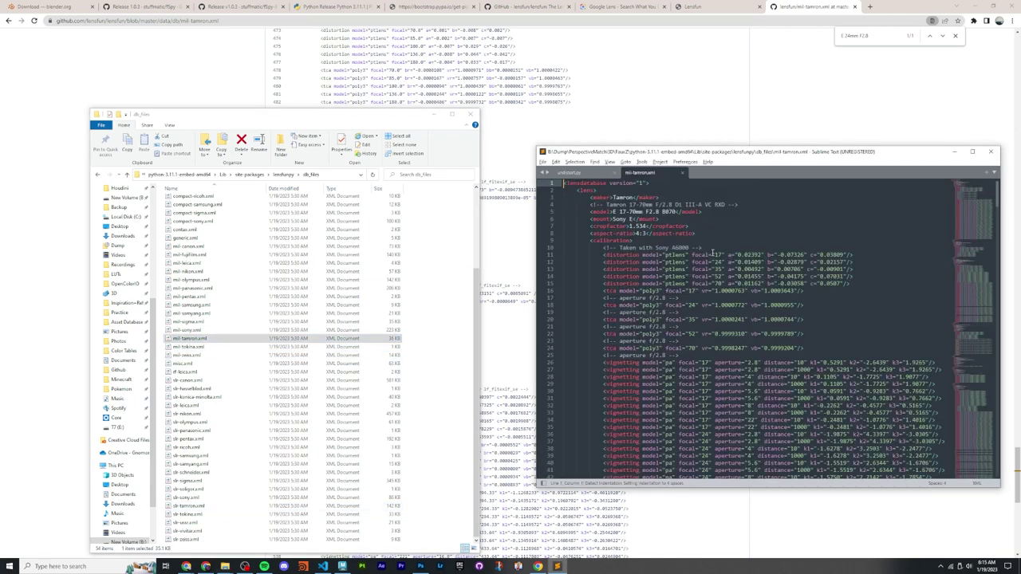
Step: Put the folder window away and copy the complete <lens> block of the Tamron E 24mm F2.8 from GitHub's mil-tamron.xml
{"action": "left_click", "coordinate": [436, 116]}
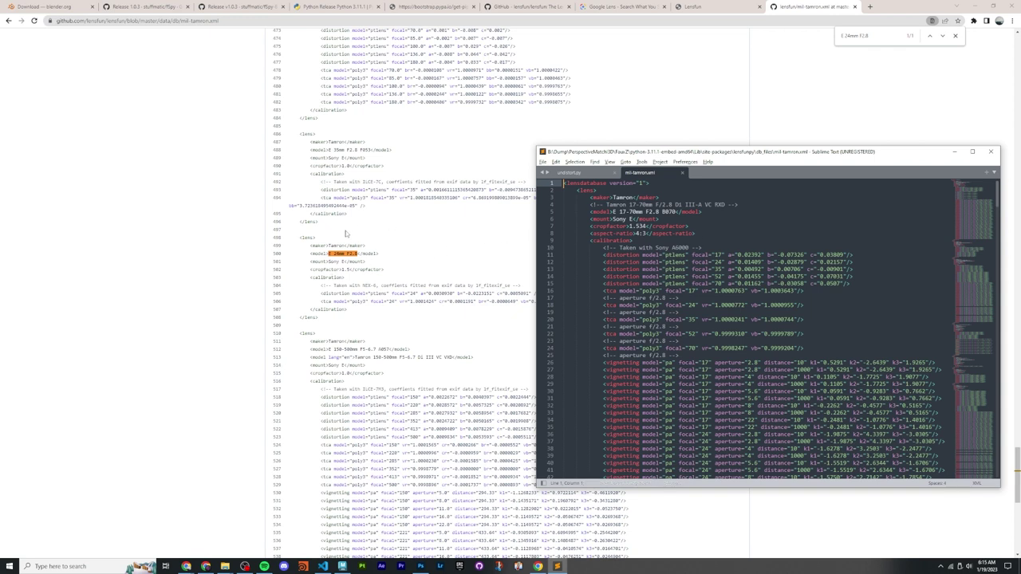
{"action": "left_click_drag", "start_coordinate": [301, 237], "coordinate": [325, 321]}
{"action": "left_click_drag", "start_coordinate": [302, 237], "coordinate": [322, 320]}
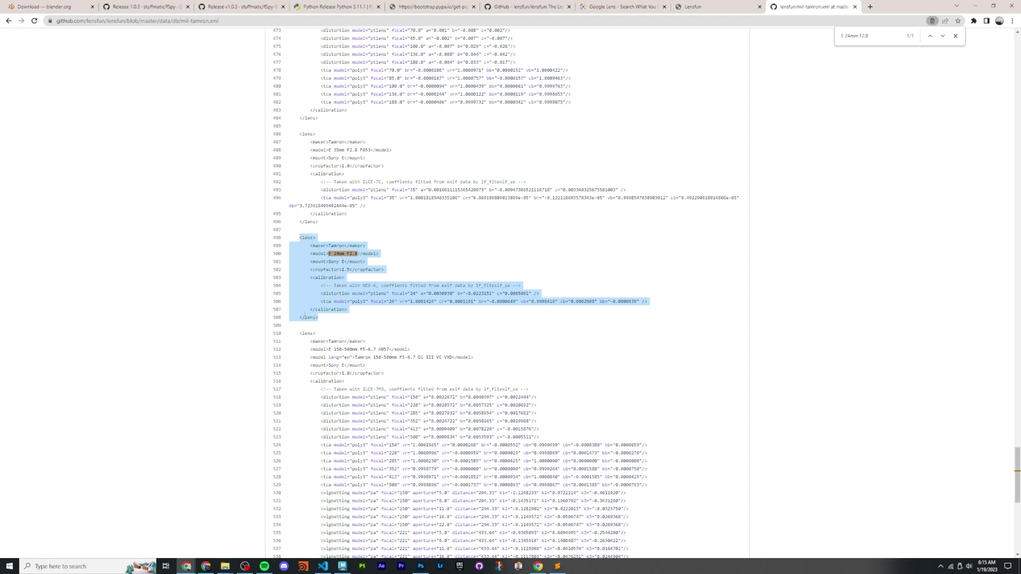
{"action": "left_click_drag", "start_coordinate": [324, 319], "coordinate": [300, 238]}
{"action": "right_click", "coordinate": [309, 241]}
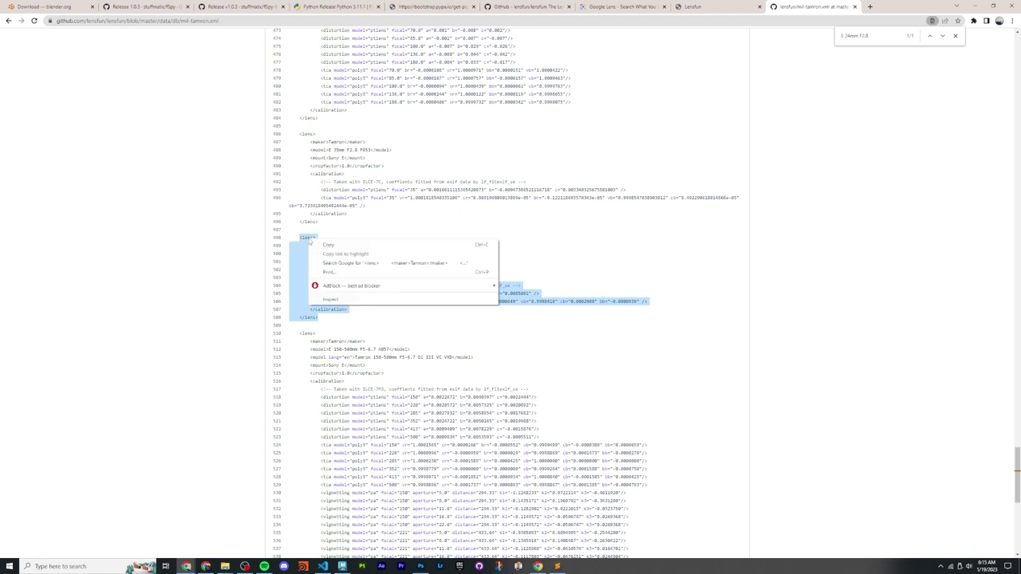
{"action": "left_click", "coordinate": [316, 248]}
Step: Paste the copied E 24mm F2.8 <lens> block directly below the opening lensdatabase tag in the local mil-tamron.xml and save the file
{"action": "key", "text": "alt+Tab"}
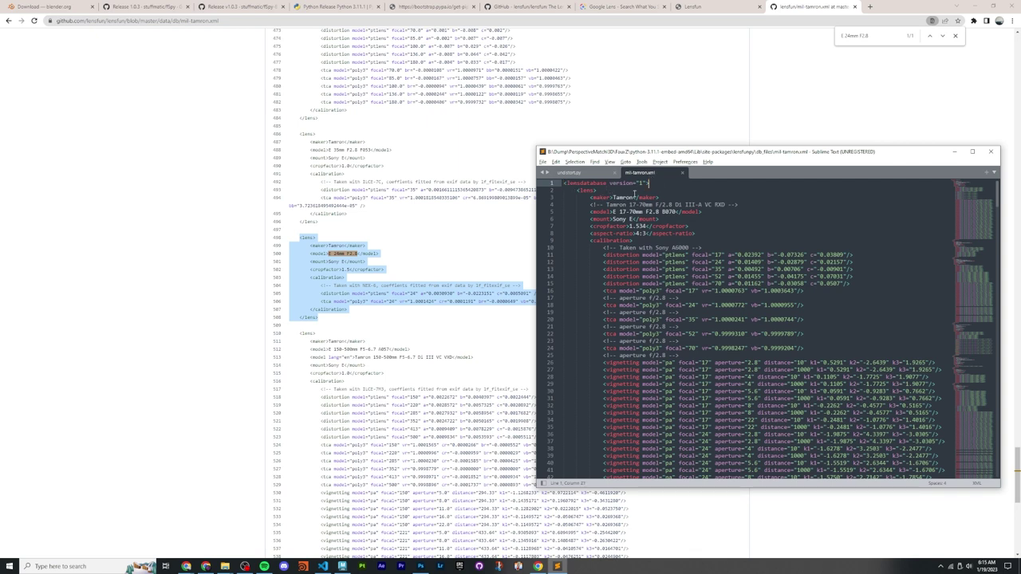
{"action": "key", "text": "Return"}
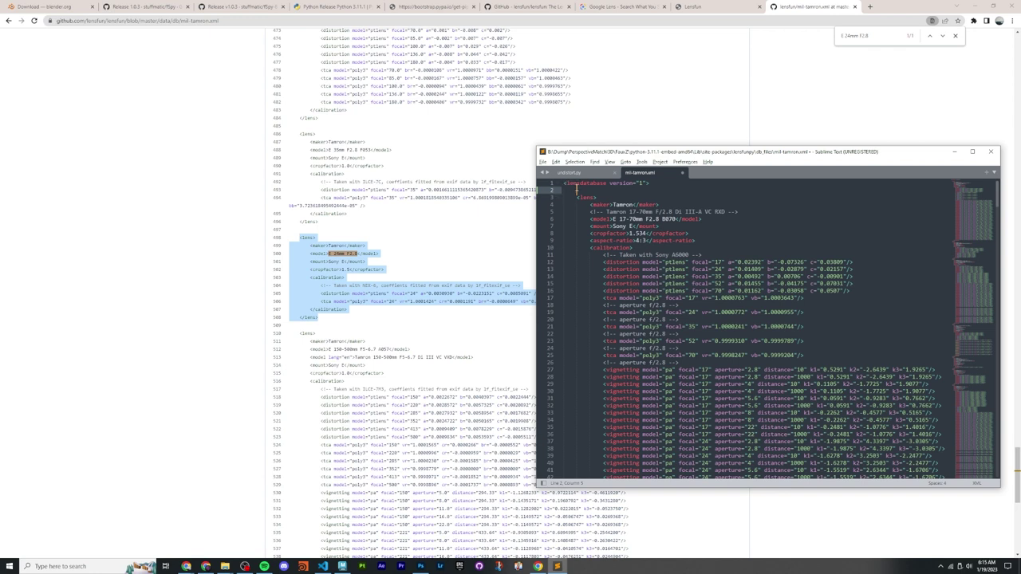
{"action": "type", "text": "<lens> <maker>Tamron</maker> <model>E 24mm F2.8</model> <mount>Sony E</mount> <cropfactor>1.5</cropfactor> <calibration> <!-- Taken with NEX-6, coeffients fitted from exif data by lf_fitexif_se --> <distortion model=\"ptlens\" focal=\"24\" a=\"0.0030930\" b=\"-0.0223151\" c=\"0.0085091\" /> <tca model=\"poly3\" focal=\"24\" vr=\"1.0001424\" cr=\"0.0001191\" br=\"-0.0000649\" vb=\"0.9998416\" cb=\"0.0002908\" bb=\"-0.0000939\" /> </calibration> </lens>"}
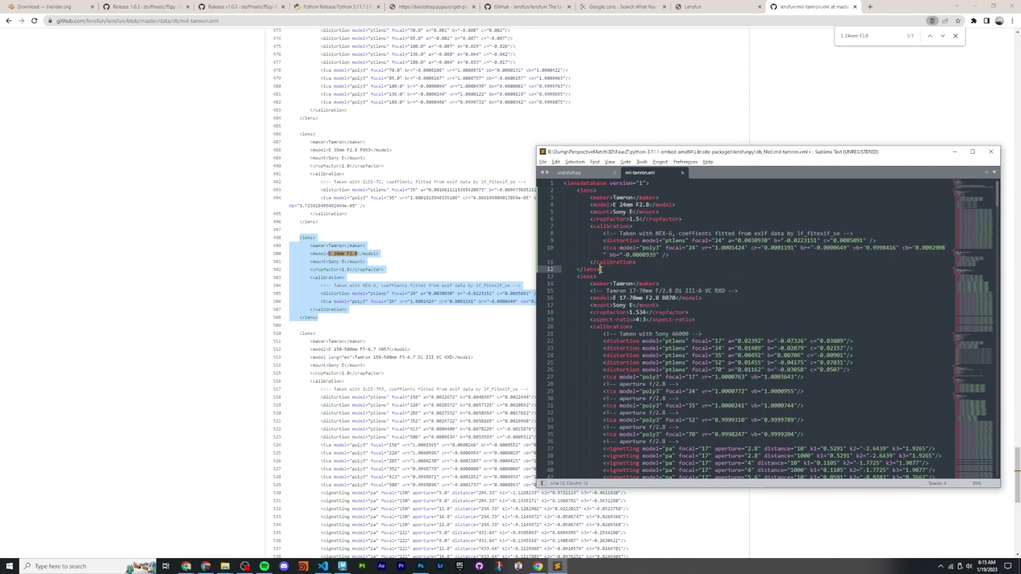
{"action": "left_click_drag", "start_coordinate": [600, 270], "coordinate": [578, 191]}
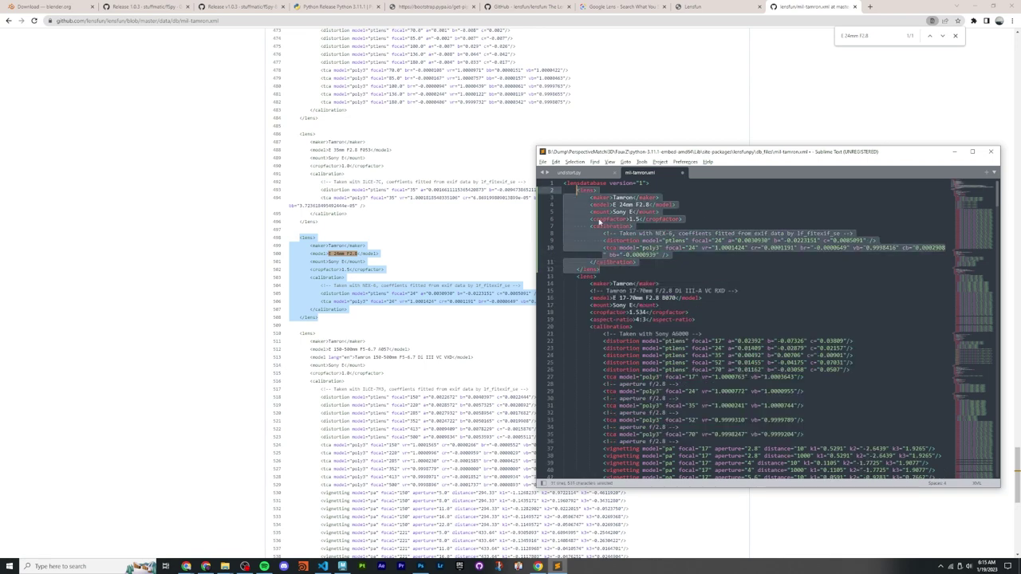
{"action": "left_click", "coordinate": [656, 219]}
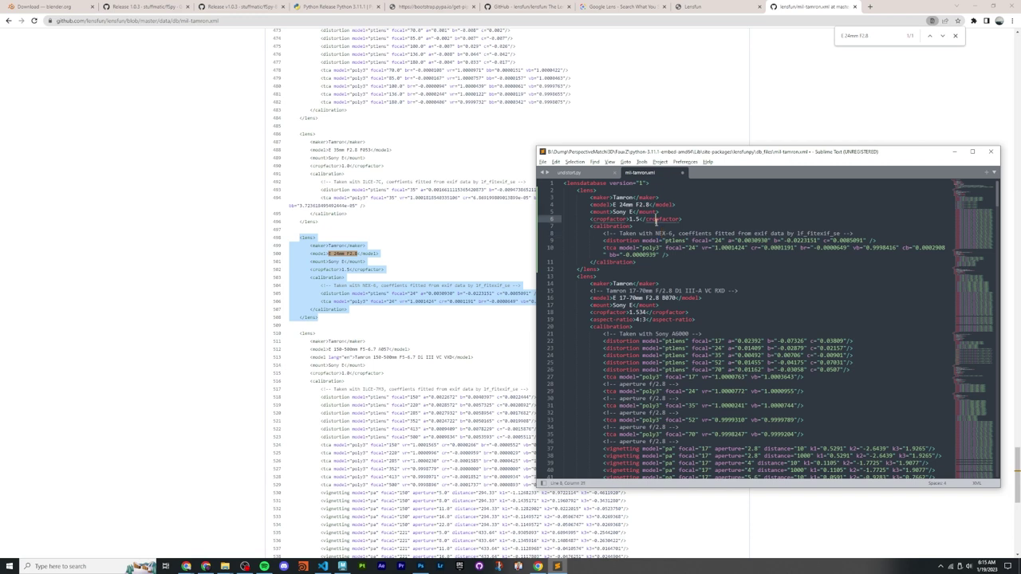
{"action": "key", "text": "ctrl+s"}
{"action": "left_click", "coordinate": [543, 162]}
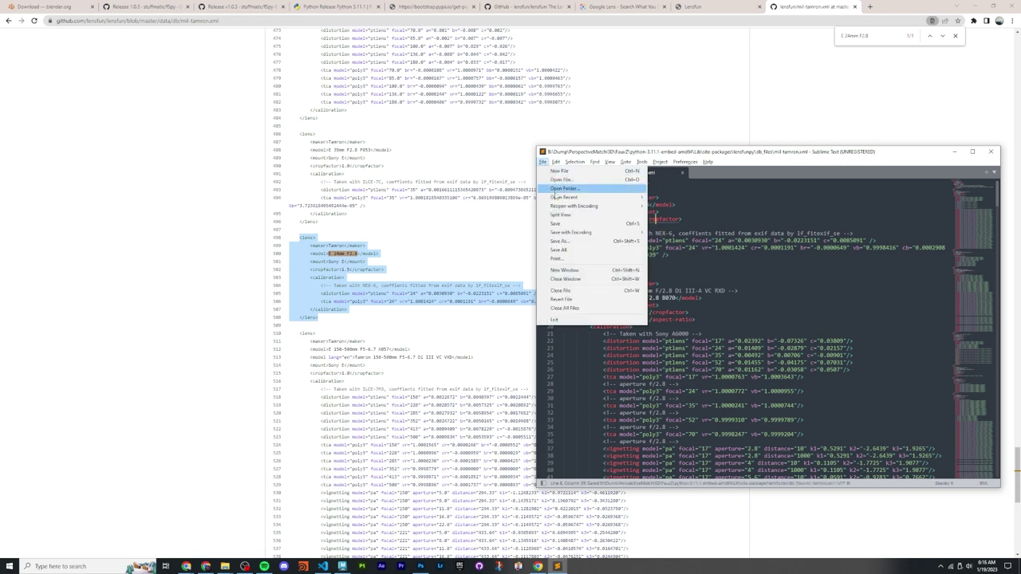
Step: Save mil-tamron.xml, return to undistort.py at its camera settings, and shift the editor window over the GitHub code
{"action": "left_click", "coordinate": [562, 224]}
{"action": "left_click", "coordinate": [644, 228]}
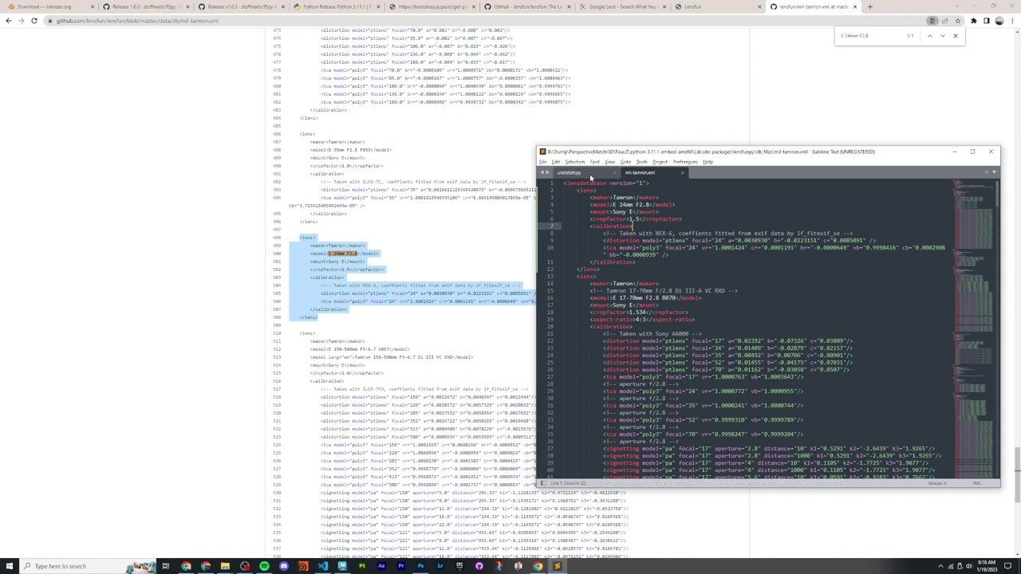
{"action": "left_click", "coordinate": [591, 177]}
{"action": "left_click_drag", "start_coordinate": [606, 152], "coordinate": [510, 162]}
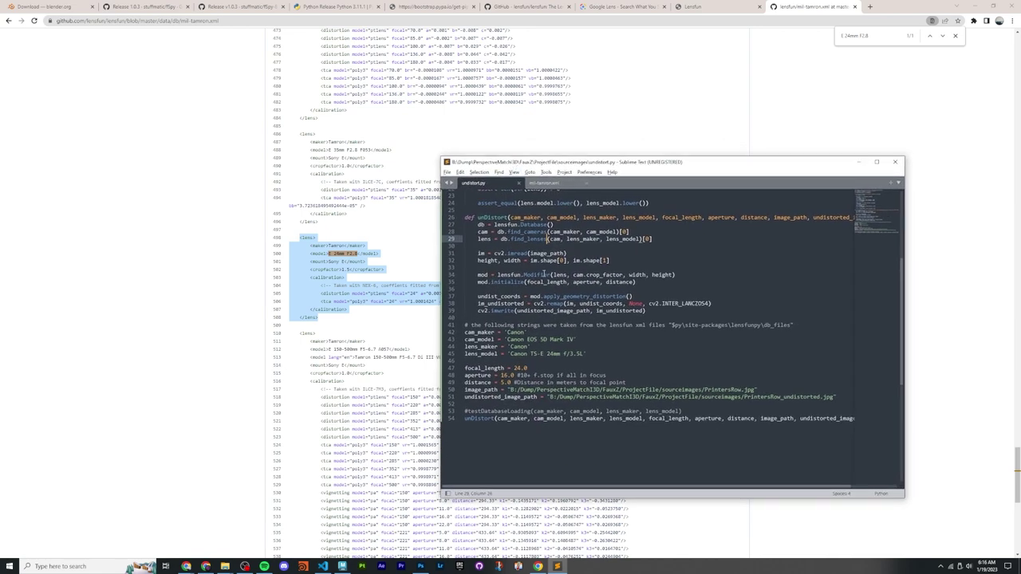
{"action": "left_click", "coordinate": [528, 332]}
Step: Switch to Photoshop, open the recent image ILCE-6600_24mm_Tamron_1pt_1.5.JPG and show the camera data in its file information
{"action": "left_click", "coordinate": [420, 567]}
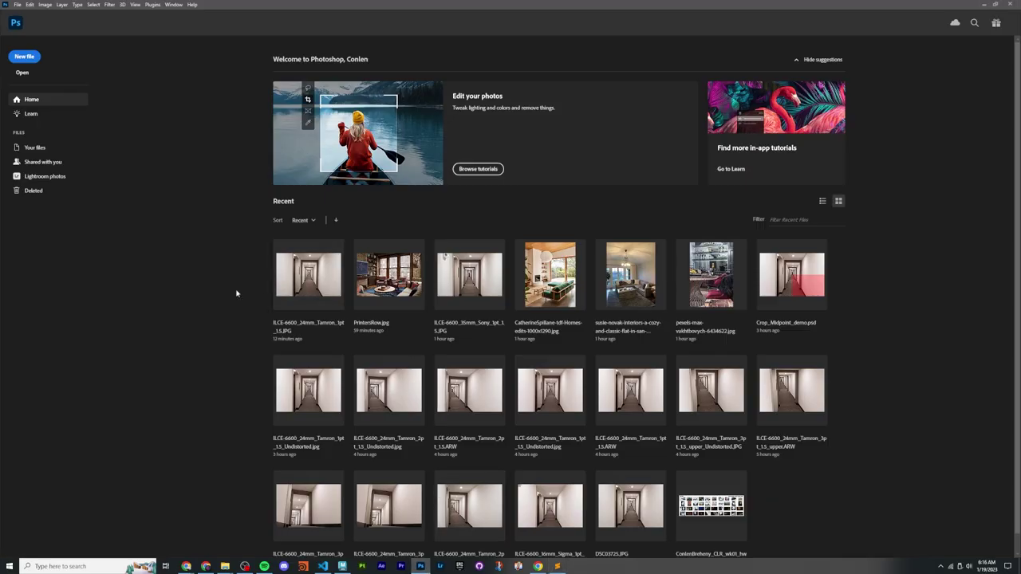
{"action": "left_click", "coordinate": [306, 287]}
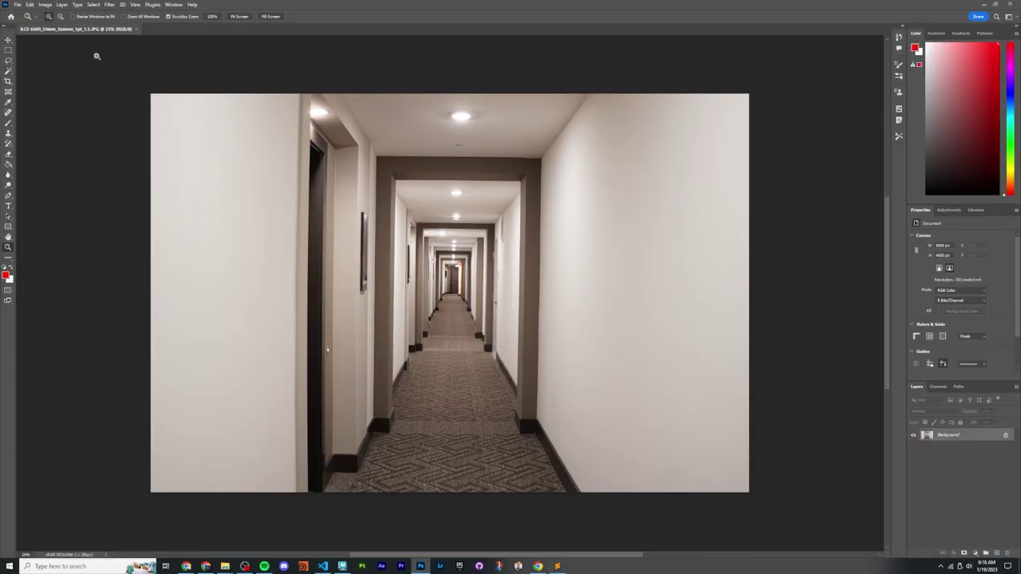
{"action": "left_click", "coordinate": [18, 4]}
{"action": "left_click", "coordinate": [46, 217]}
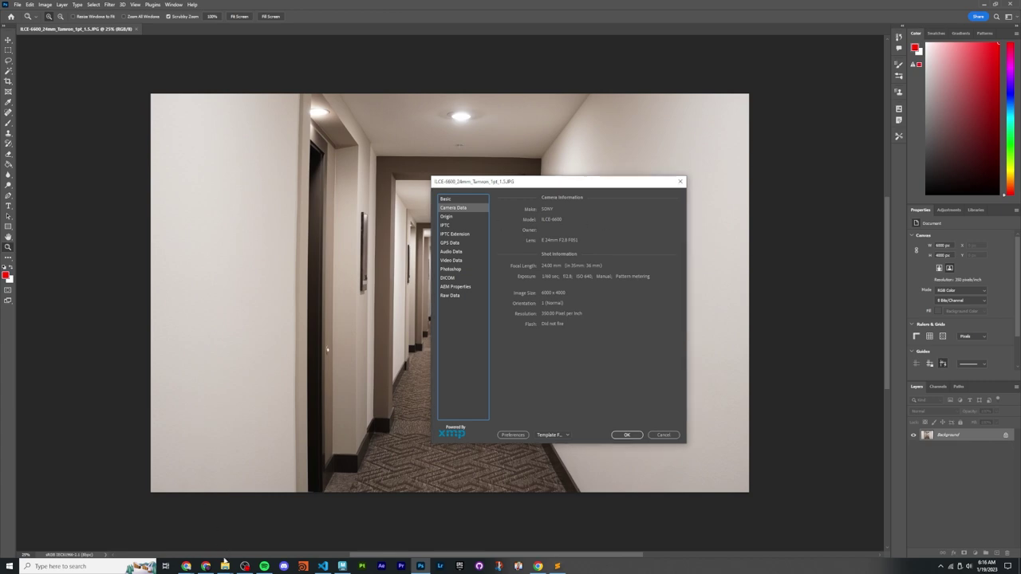
Step: Bring up the db_files folder and open mil-sony.xml from it in Sublime Text
{"action": "mouse_move", "coordinate": [225, 566]}
{"action": "left_click", "coordinate": [156, 525]}
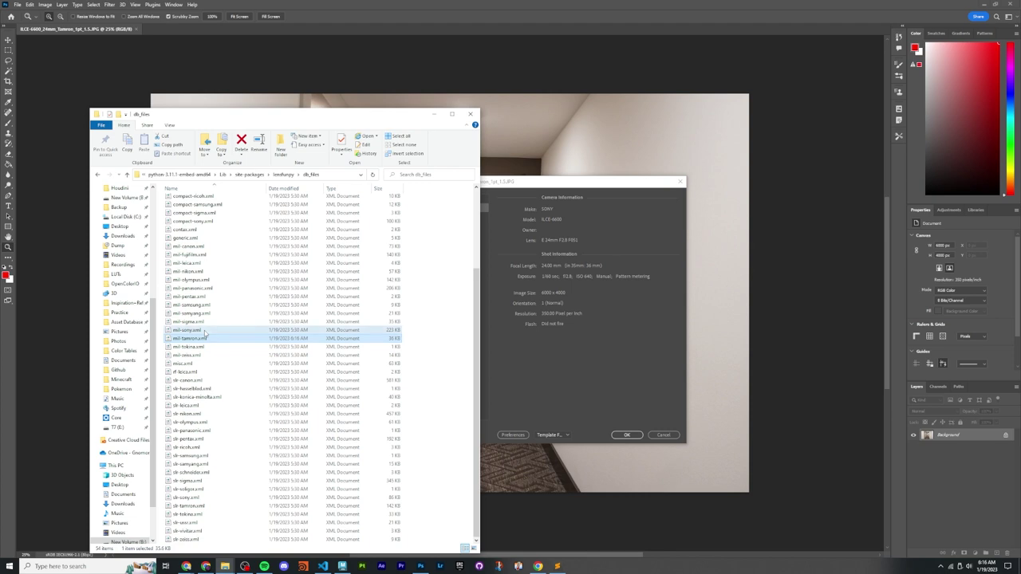
{"action": "left_click", "coordinate": [175, 331]}
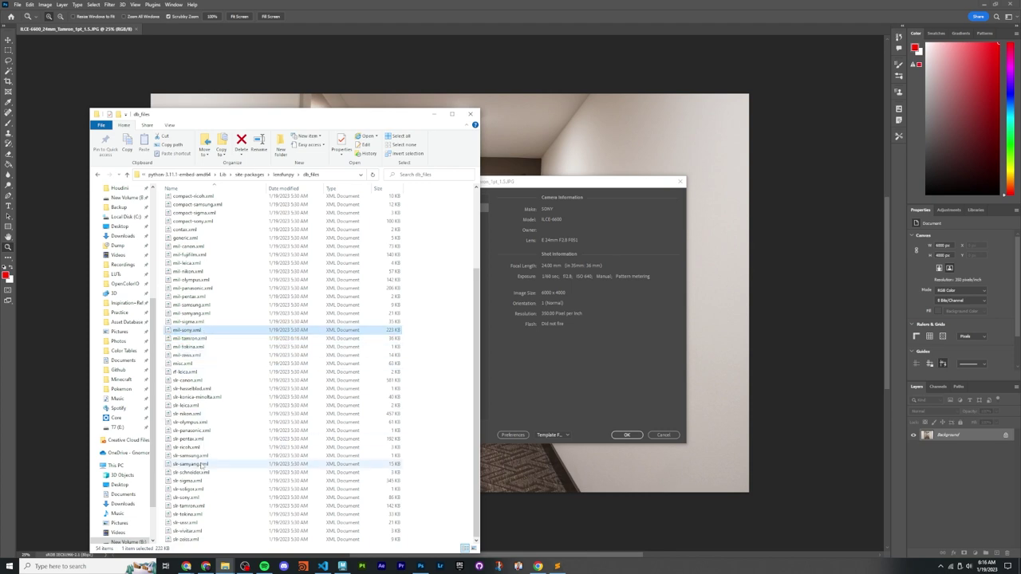
{"action": "left_click", "coordinate": [558, 567]}
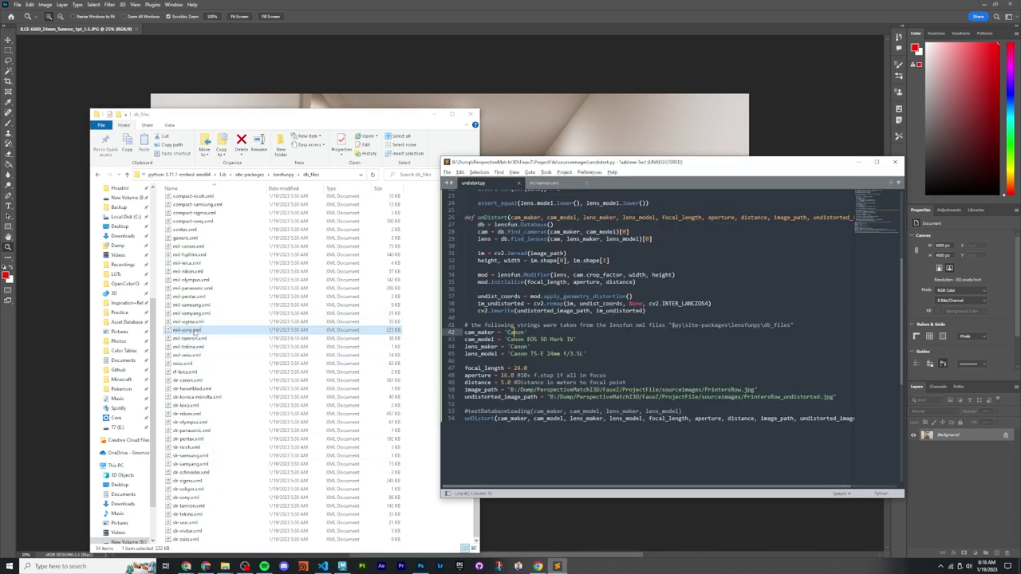
{"action": "left_click_drag", "start_coordinate": [194, 334], "coordinate": [631, 257]}
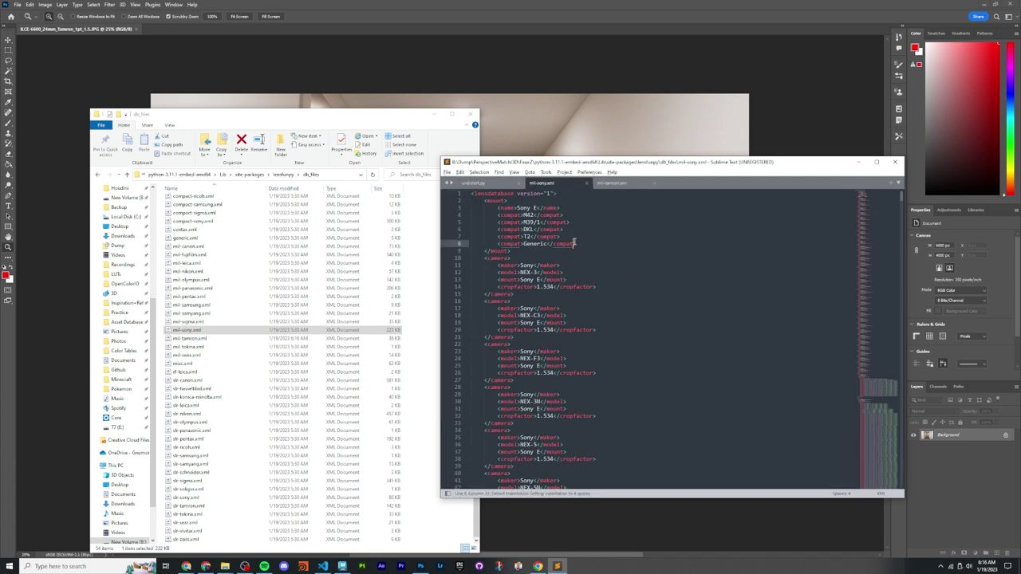
Step: Search mil-sony.xml for ILCE-6600 and copy that camera's model string
{"action": "key", "text": "ctrl+f"}
{"action": "type", "text": "ILCE"}
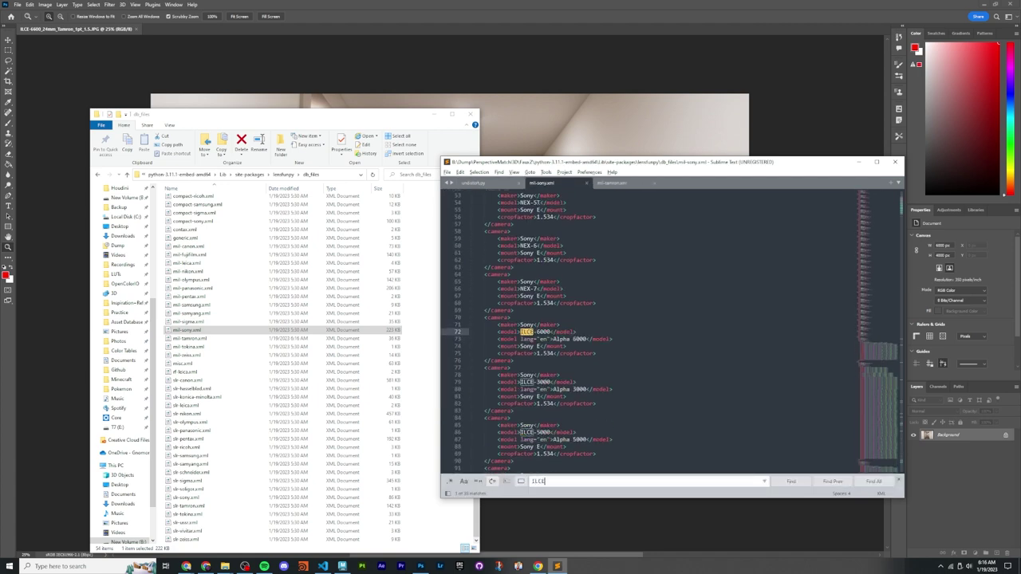
{"action": "scroll", "coordinate": [551, 275], "scroll_direction": "down", "scroll_amount": 2}
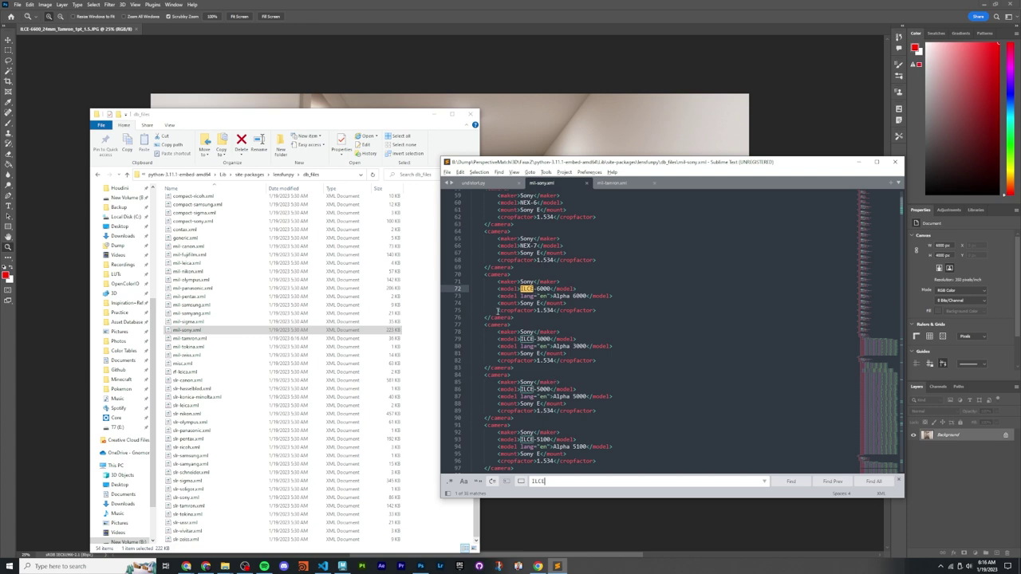
{"action": "mouse_move", "coordinate": [551, 163]}
{"action": "left_mouse_down"}
{"action": "mouse_move", "coordinate": [551, 283]}
{"action": "mouse_move", "coordinate": [542, 150]}
{"action": "left_mouse_up"}
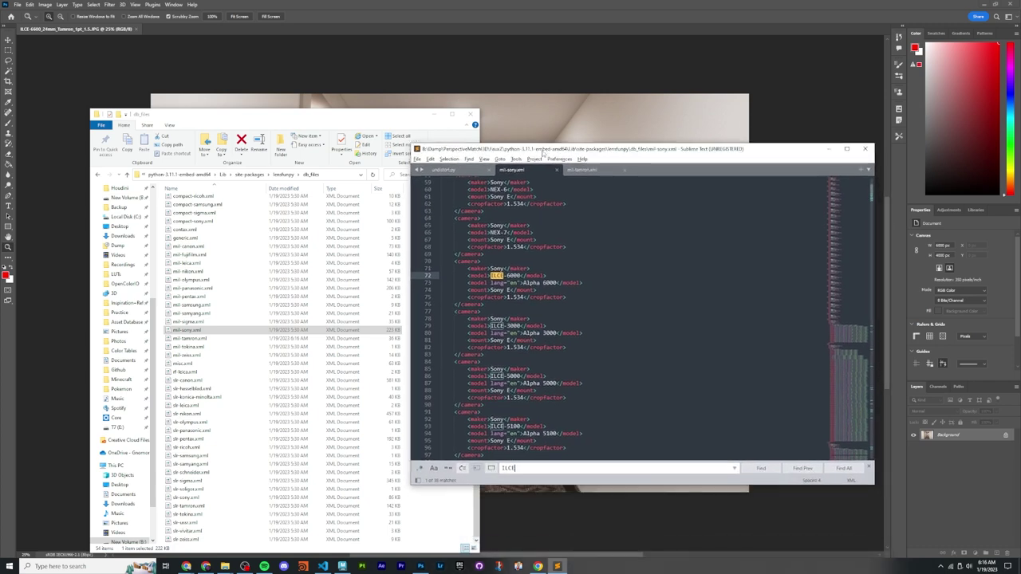
{"action": "type", "text": "-6600"}
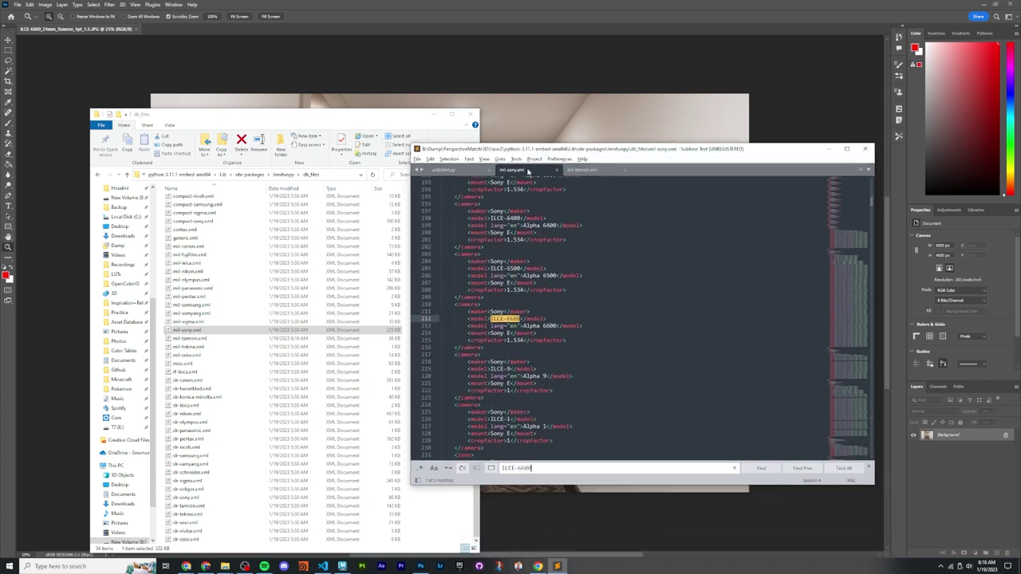
{"action": "left_click", "coordinate": [503, 312]}
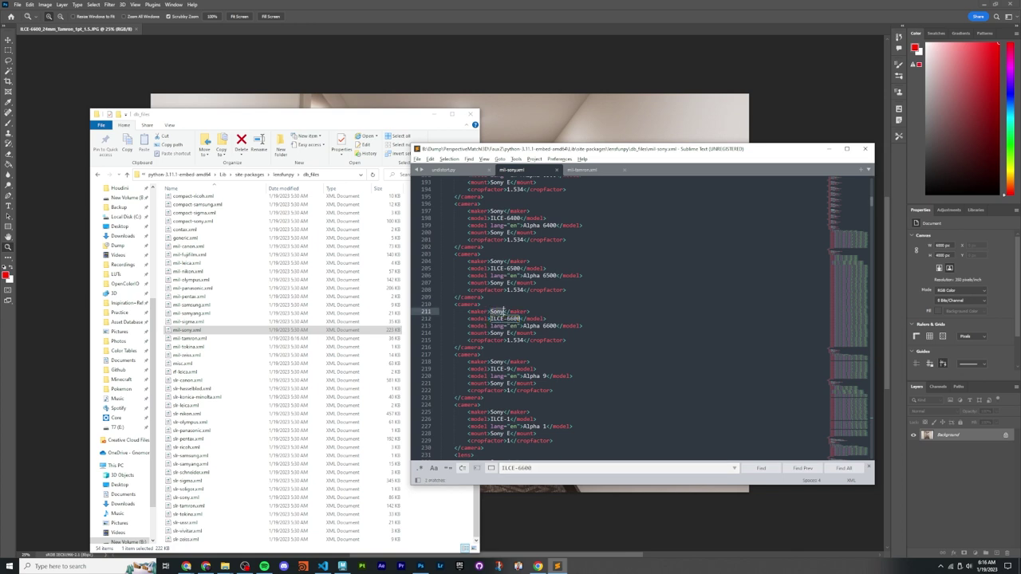
{"action": "left_click_drag", "start_coordinate": [490, 318], "coordinate": [521, 318]}
{"action": "key", "text": "ctrl+c"}
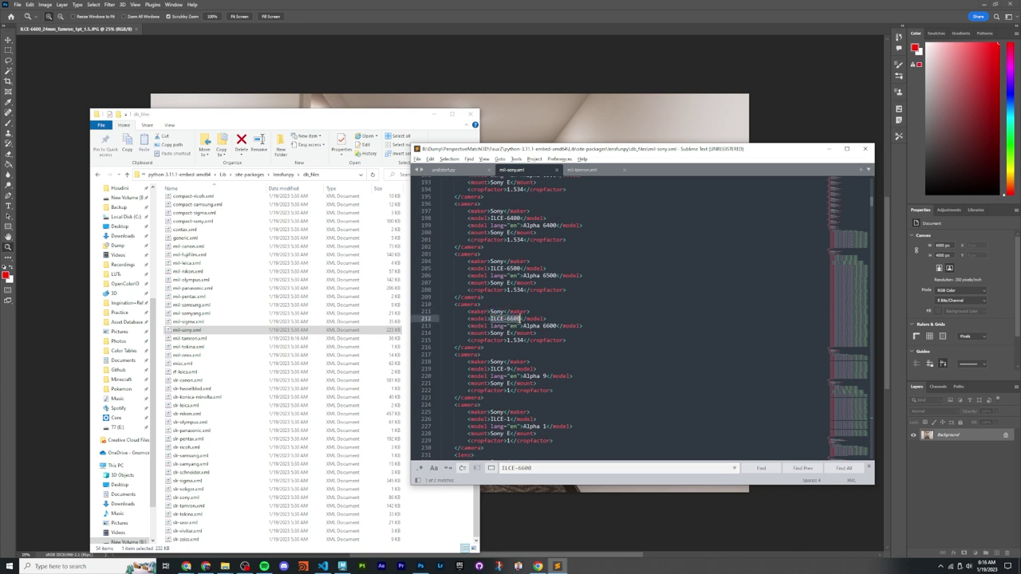
Step: In undistort.py, replace the cam_model value with the copied ILCE-6600 and set cam_maker to Sony
{"action": "key", "text": "ctrl+Page_Up"}
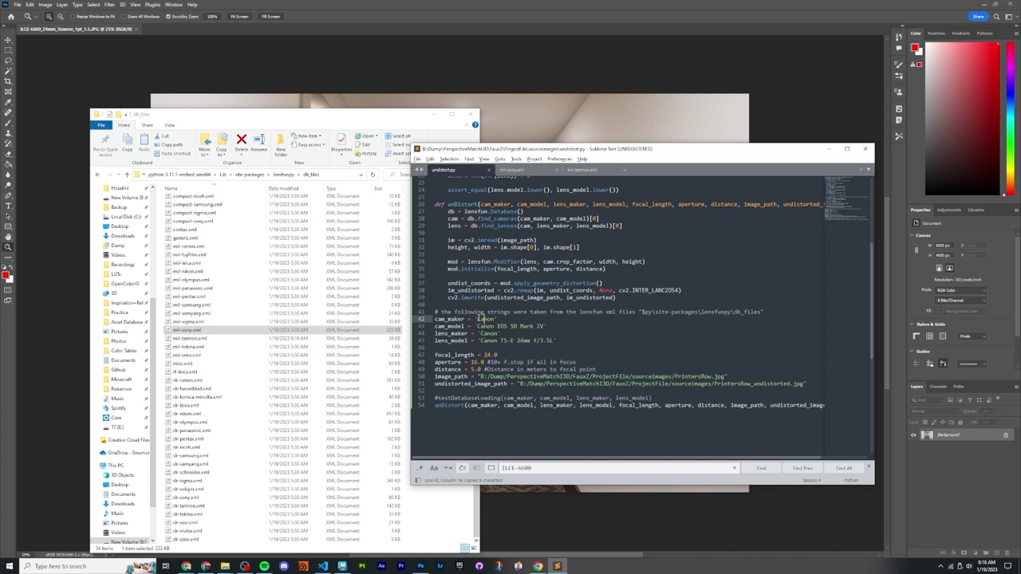
{"action": "left_click_drag", "start_coordinate": [478, 326], "coordinate": [546, 327]}
{"action": "key", "text": "ctrl+v"}
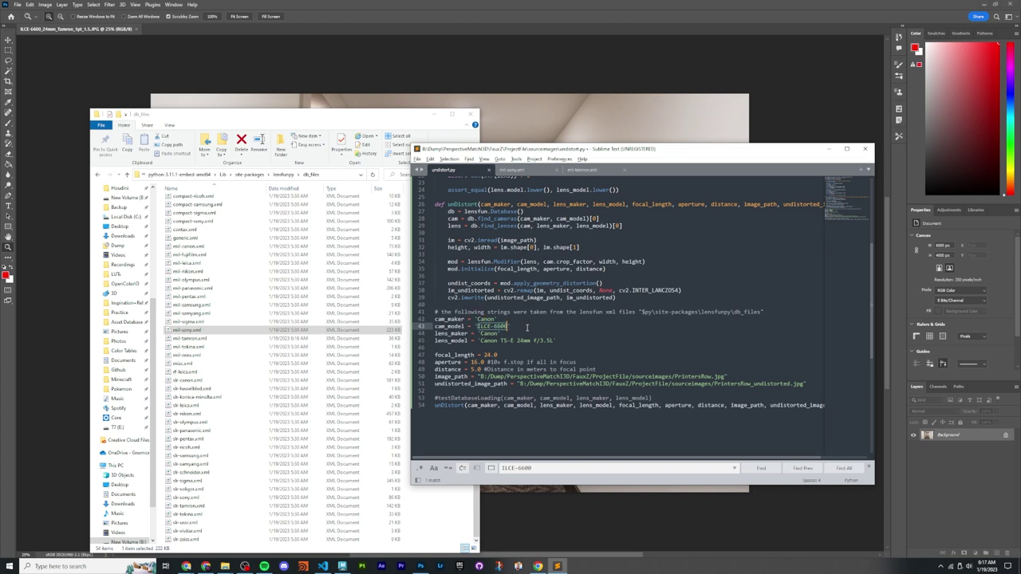
{"action": "left_click_drag", "start_coordinate": [478, 319], "coordinate": [495, 319]}
{"action": "type", "text": "Sony"}
{"action": "left_click", "coordinate": [510, 326]}
Step: Copy the maker name Tamron from mil-tamron.xml and paste it as the lens_maker value in undistort.py
{"action": "left_click", "coordinate": [587, 170]}
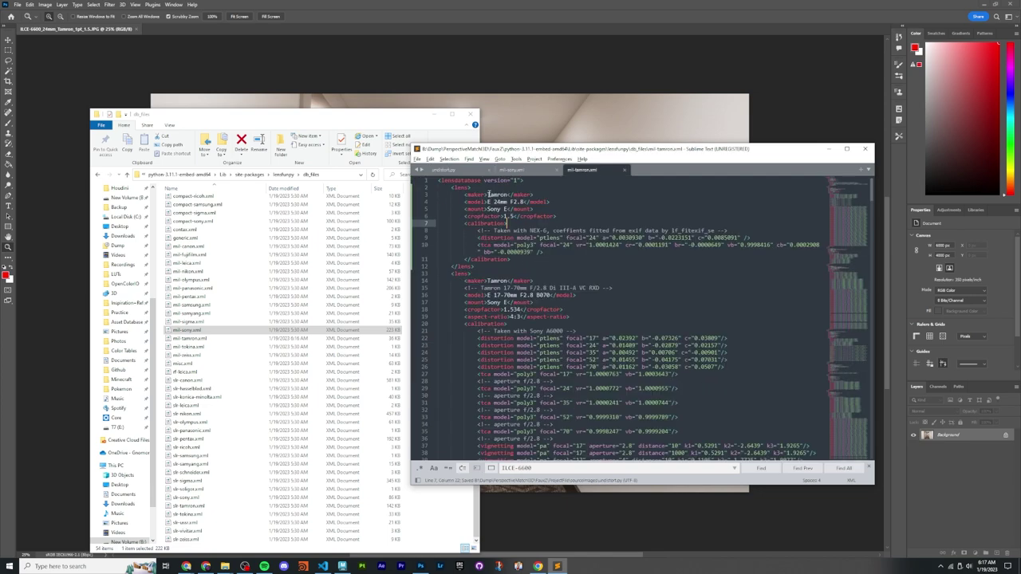
{"action": "double_click", "coordinate": [490, 195]}
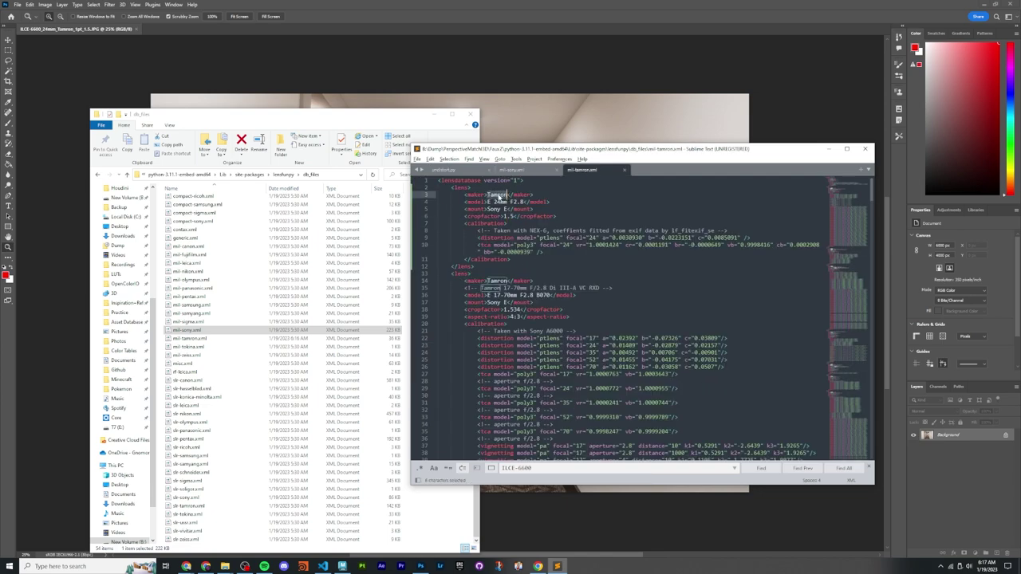
{"action": "key", "text": "ctrl+c"}
{"action": "left_click", "coordinate": [443, 170]}
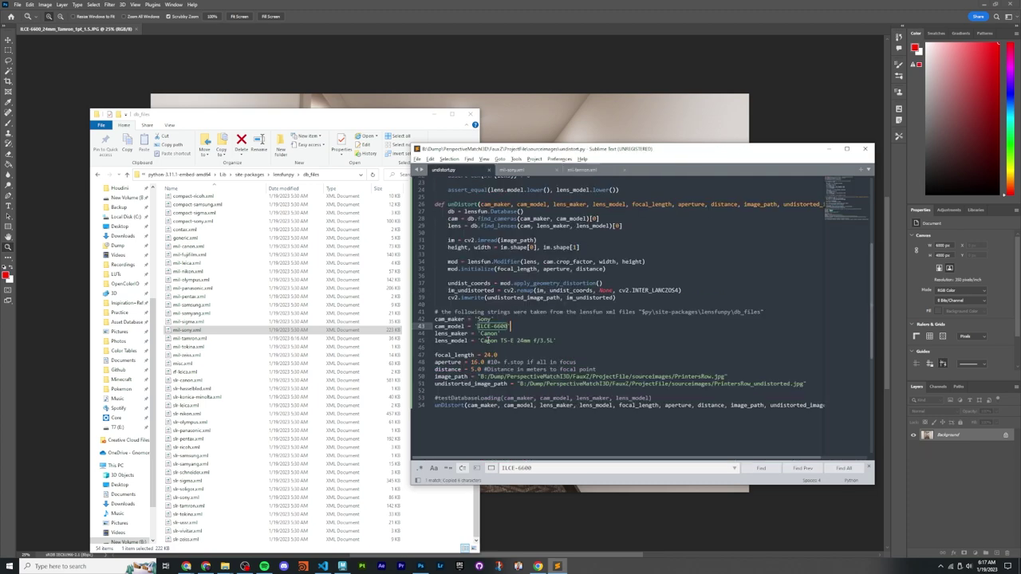
{"action": "double_click", "coordinate": [492, 334]}
{"action": "key", "text": "ctrl+v"}
Step: Close mil-sony.xml, copy the model E 24mm F2.8 from mil-tamron.xml into undistort.py's lens_model value, and save the script
{"action": "left_click", "coordinate": [565, 169]}
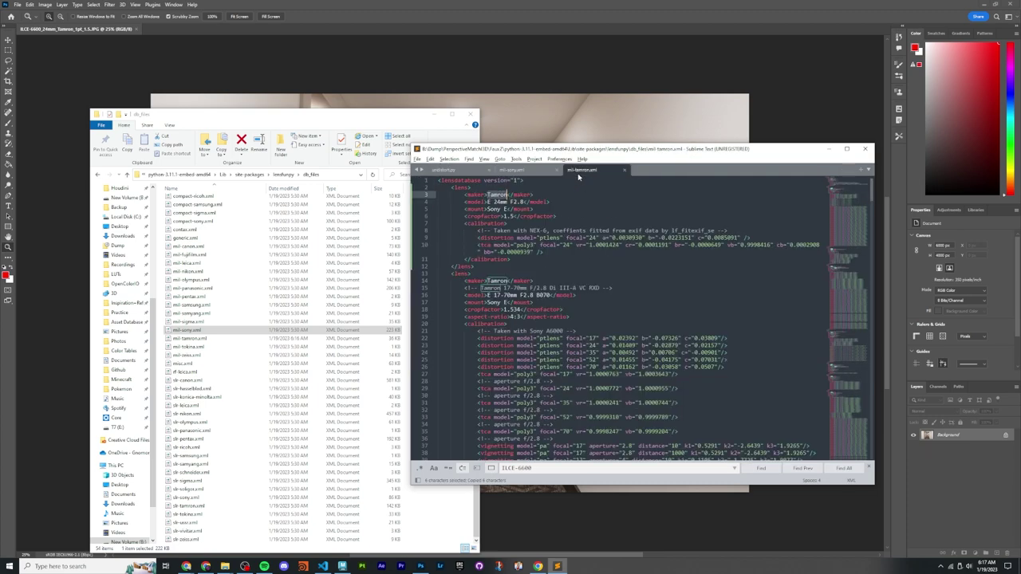
{"action": "left_click", "coordinate": [557, 170]}
{"action": "left_click_drag", "start_coordinate": [487, 202], "coordinate": [525, 202]}
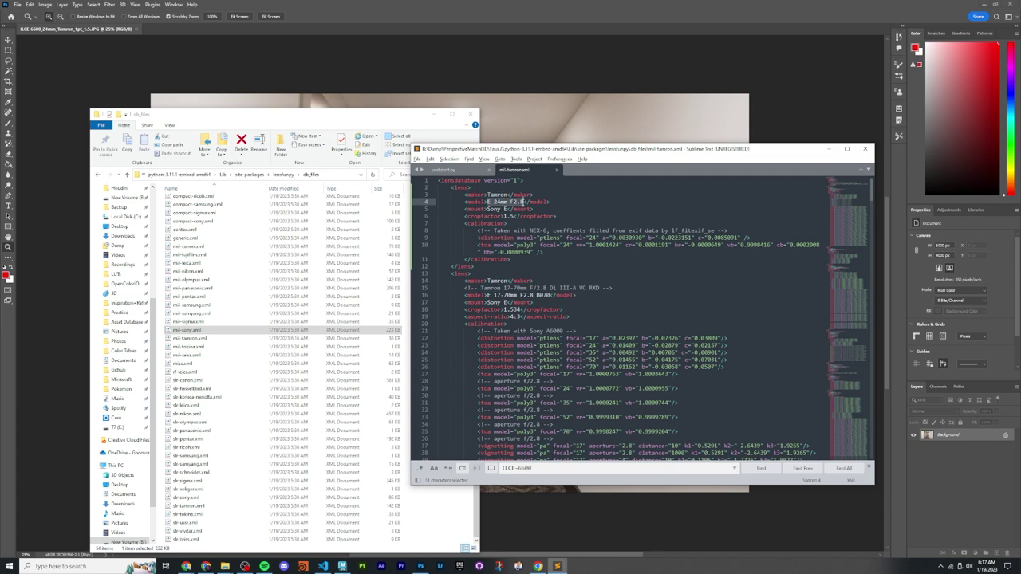
{"action": "key", "text": "ctrl+c"}
{"action": "left_click", "coordinate": [444, 170]}
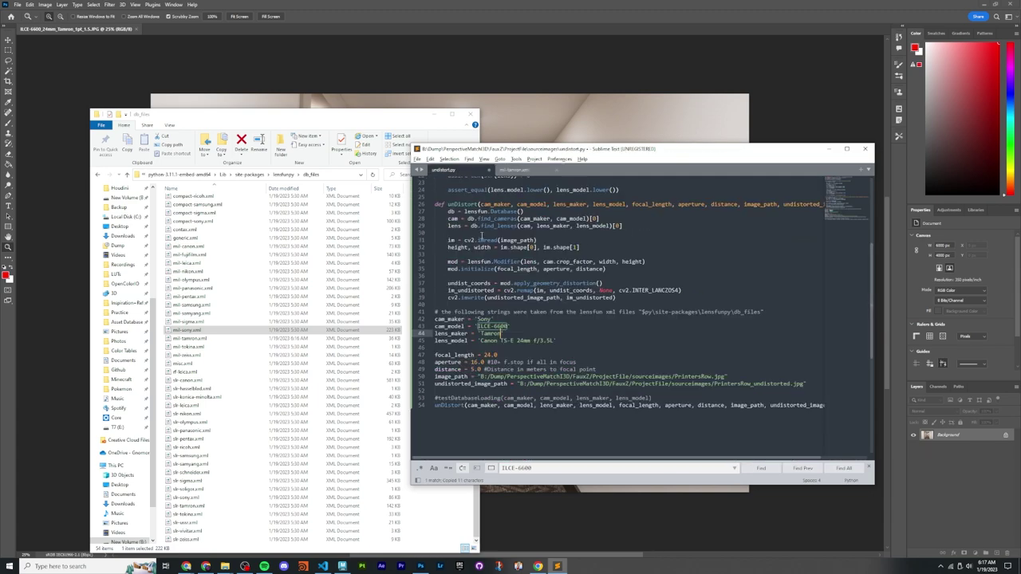
{"action": "left_click_drag", "start_coordinate": [481, 341], "coordinate": [556, 341]}
{"action": "key", "text": "ctrl+v"}
{"action": "key", "text": "ctrl+s"}
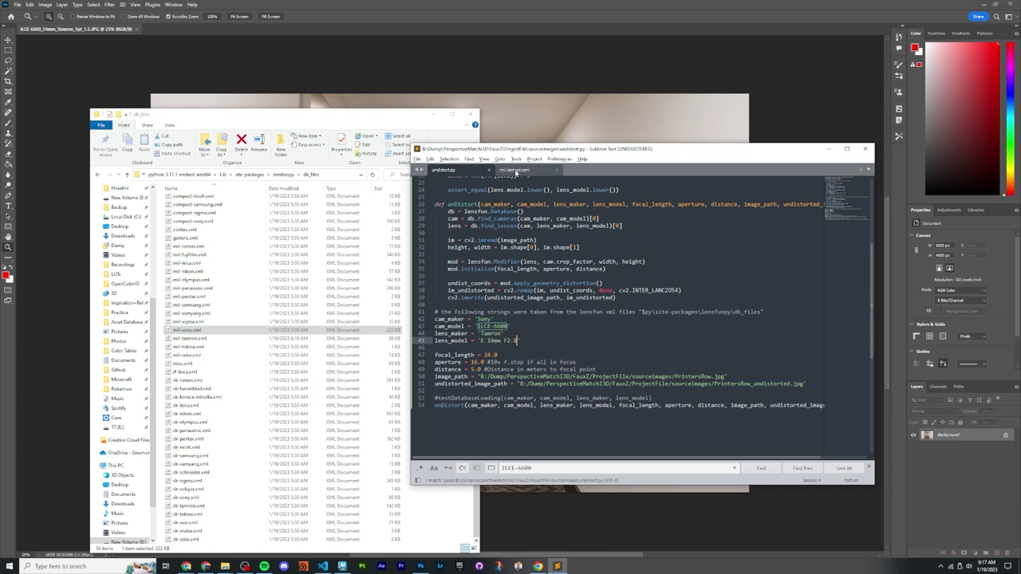
Step: Arrange the script window beside the photo's camera data and set the aperture value in undistort.py to 2.8
{"action": "left_click_drag", "start_coordinate": [525, 152], "coordinate": [638, 211]}
{"action": "left_click_drag", "start_coordinate": [501, 181], "coordinate": [412, 147]}
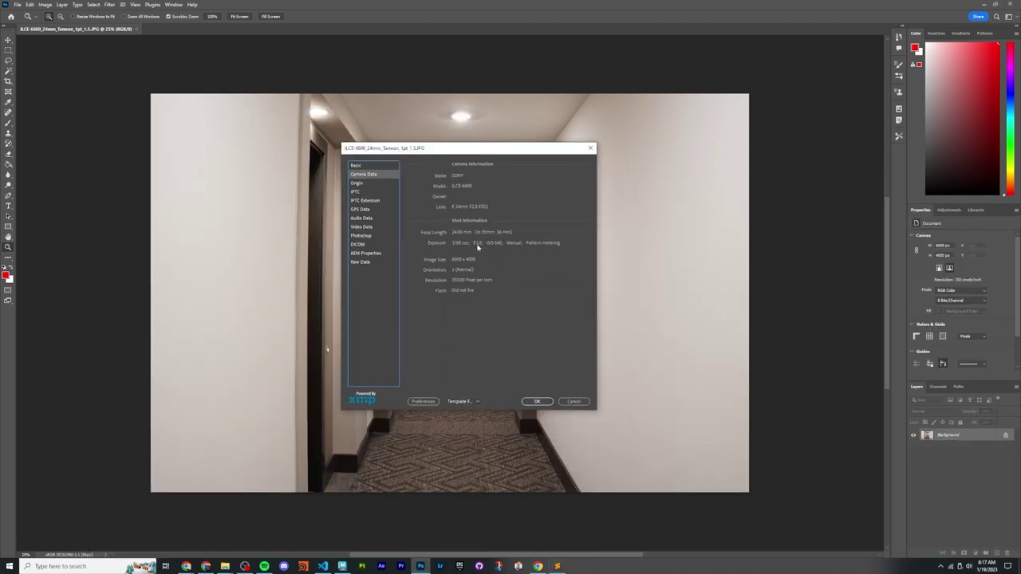
{"action": "key", "text": "alt+Tab"}
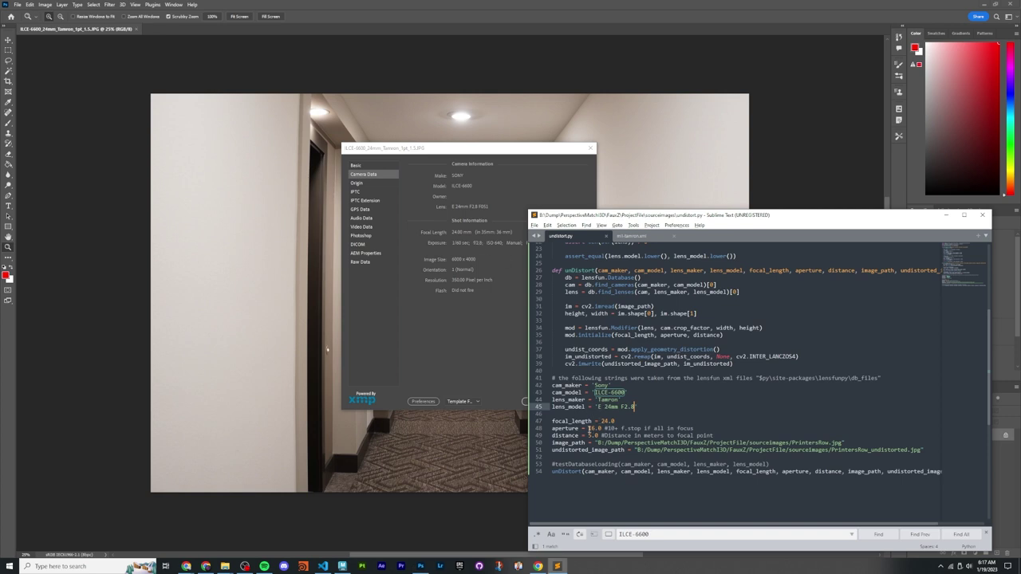
{"action": "left_click_drag", "start_coordinate": [590, 428], "coordinate": [604, 429]}
{"action": "type", "text": "2."}
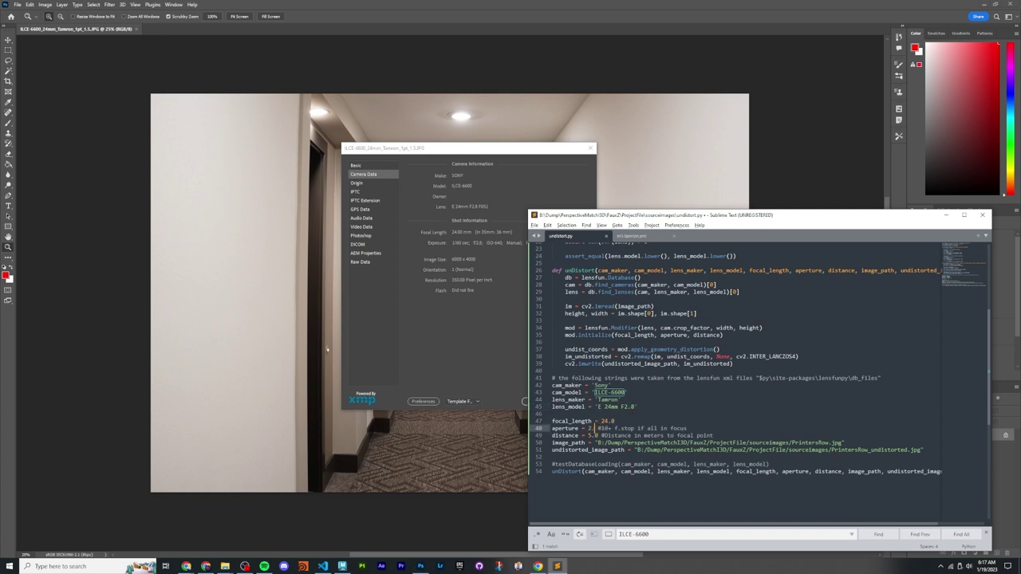
{"action": "type", "text": "8"}
{"action": "left_click", "coordinate": [617, 421]}
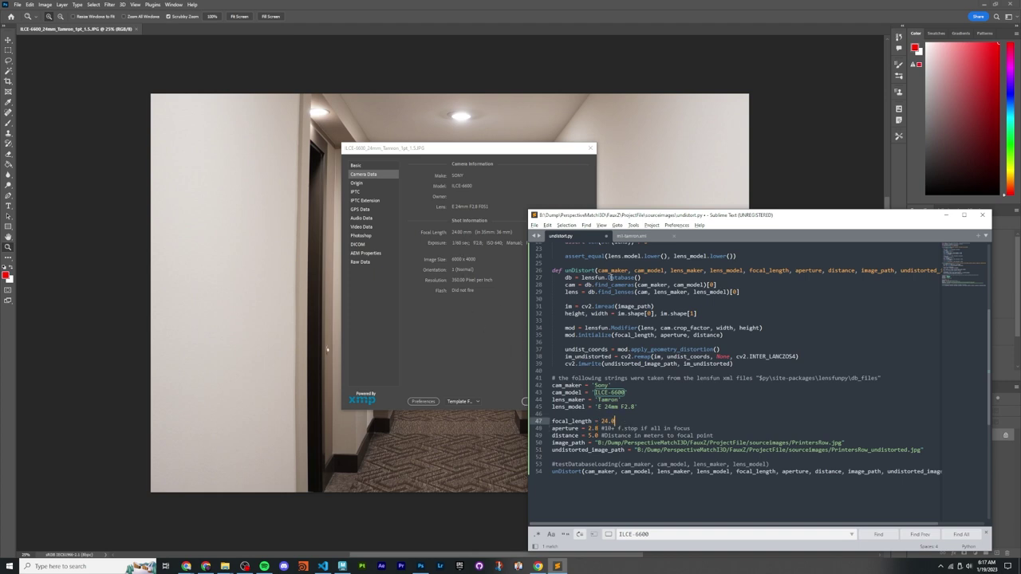
Step: Dismiss the photo's file information and examine the hallway floor and far doorways up close to judge the focal distance
{"action": "left_click", "coordinate": [575, 11]}
{"action": "left_click", "coordinate": [538, 401]}
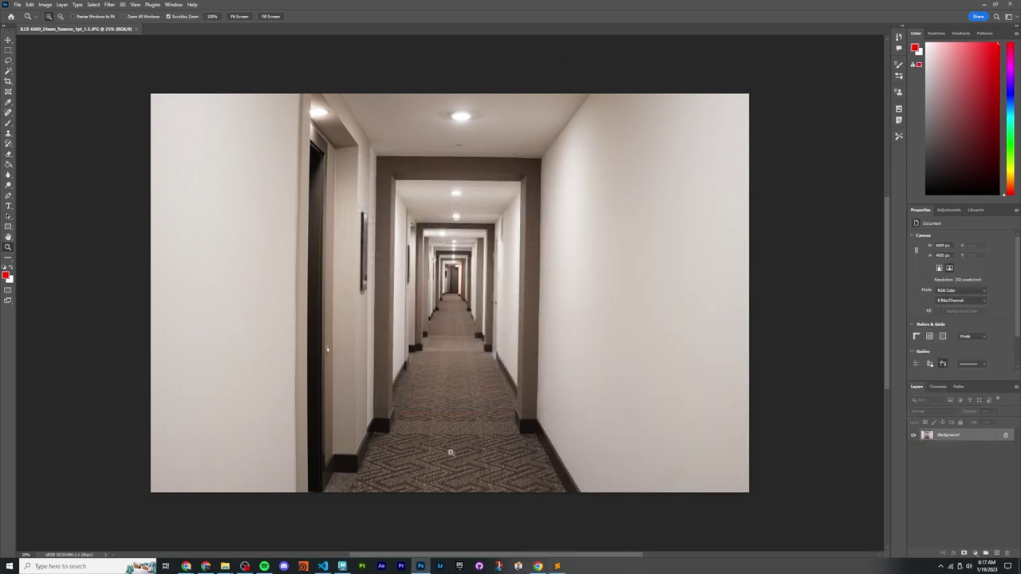
{"action": "left_click_drag", "start_coordinate": [449, 449], "coordinate": [422, 157]}
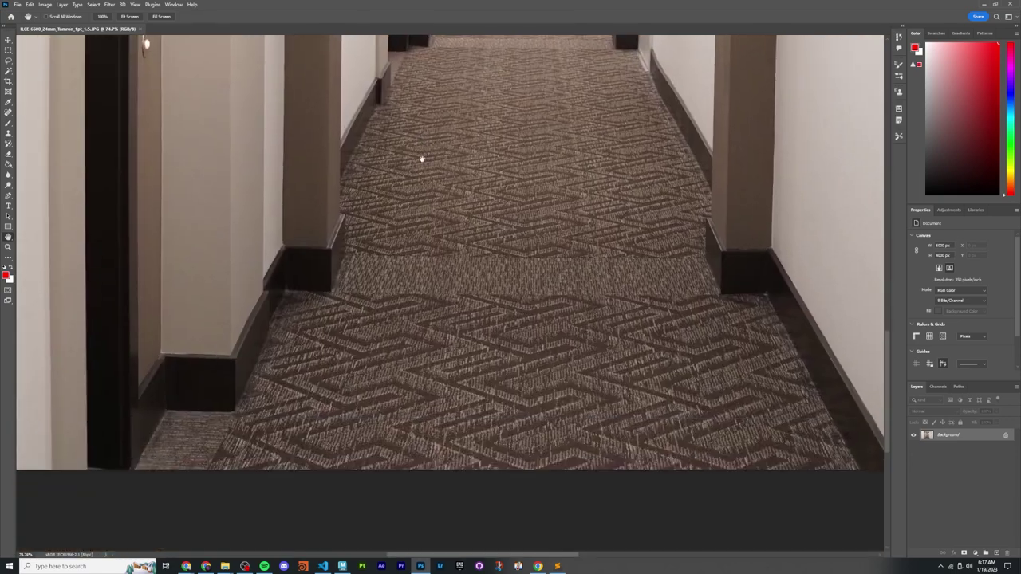
{"action": "left_click_drag", "start_coordinate": [416, 222], "coordinate": [456, 463]}
{"action": "scroll", "coordinate": [467, 335], "scroll_direction": "down", "scroll_amount": 5, "text": "alt"}
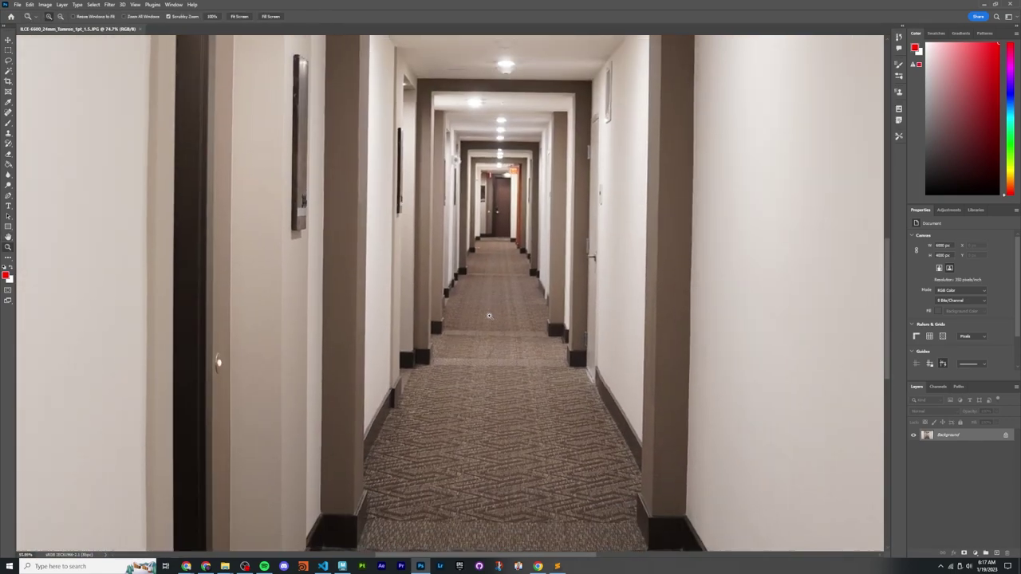
{"action": "scroll", "coordinate": [463, 335], "scroll_direction": "down", "scroll_amount": 2}
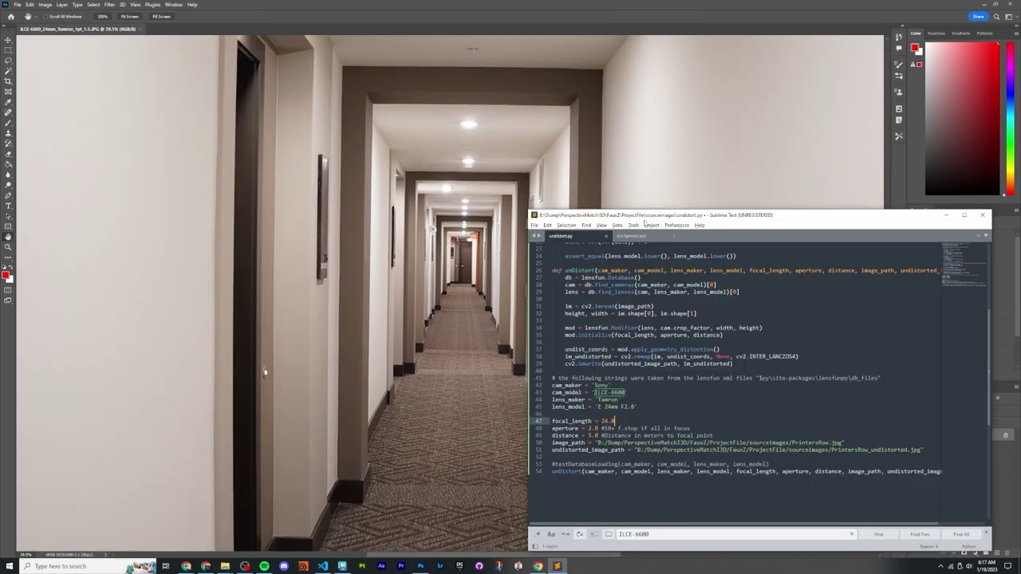
Step: Clear the script window off the photo and draw a red rectangle about 1270 by 2590 px over the nearest hallway opening
{"action": "left_click_drag", "start_coordinate": [644, 217], "coordinate": [1020, 199]}
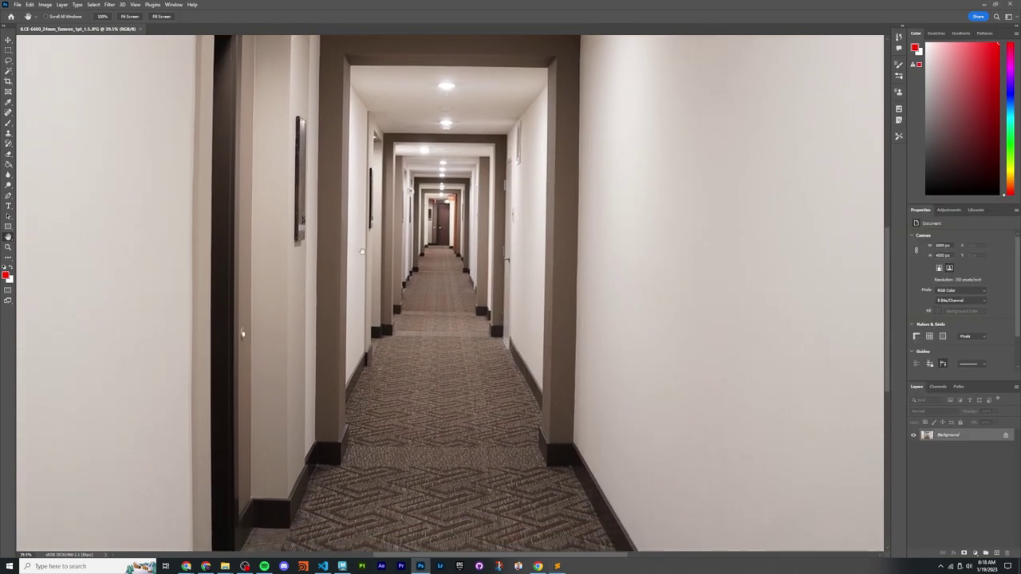
{"action": "key", "text": "u"}
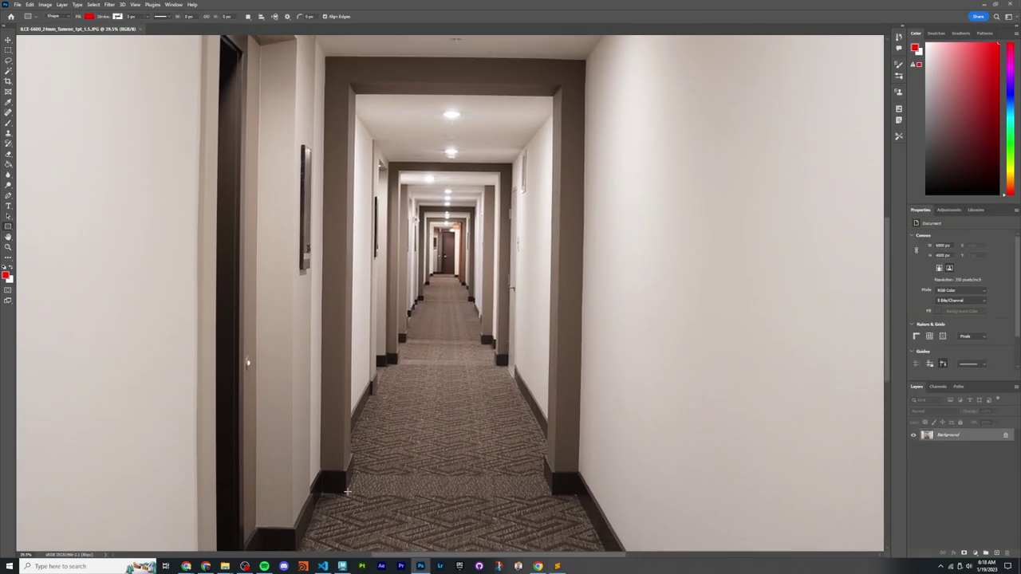
{"action": "left_click_drag", "start_coordinate": [347, 492], "coordinate": [547, 83]}
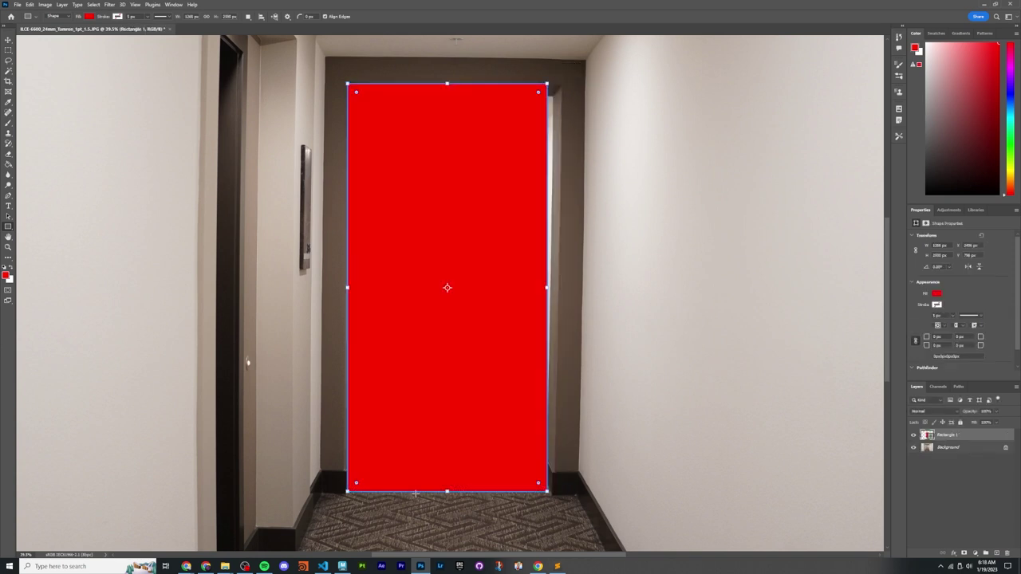
Step: Delete the red rectangle covering the nearest hallway opening
{"action": "scroll", "coordinate": [352, 480], "scroll_direction": "down", "scroll_amount": 2}
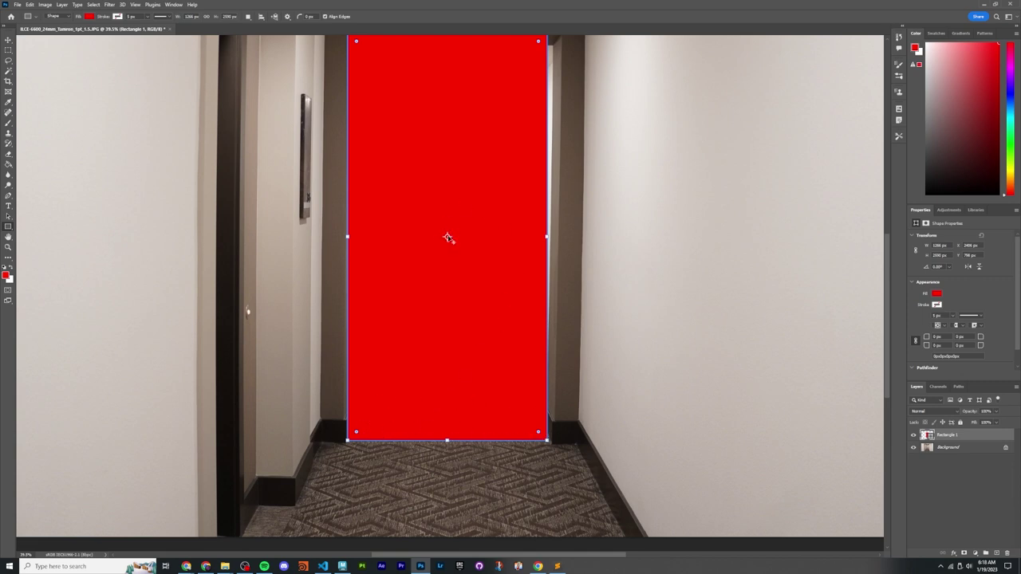
{"action": "scroll", "coordinate": [448, 237], "scroll_direction": "down", "scroll_amount": 3, "text": "alt"}
{"action": "scroll", "coordinate": [448, 237], "scroll_direction": "up", "scroll_amount": 2, "text": "alt"}
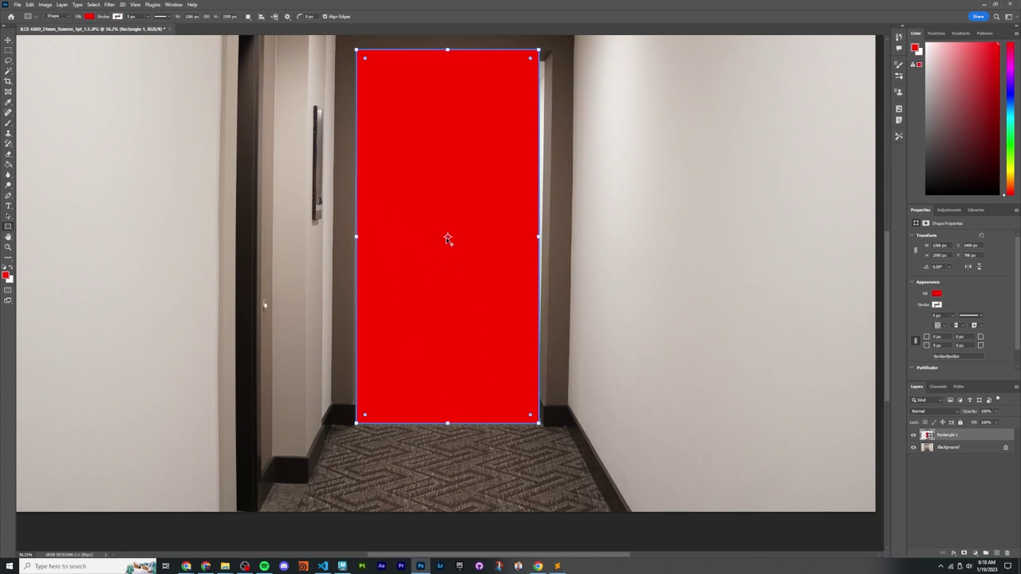
{"action": "key", "text": "Delete"}
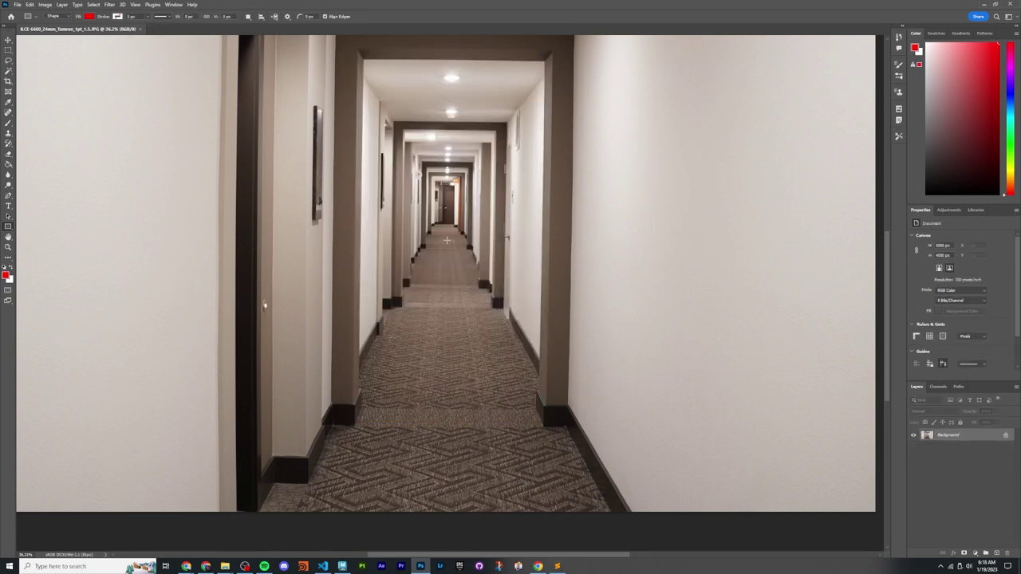
Step: Switch to undistort.py in Sublime Text, set the distance value to 3.0, and save the script
{"action": "key", "text": "alt+Tab"}
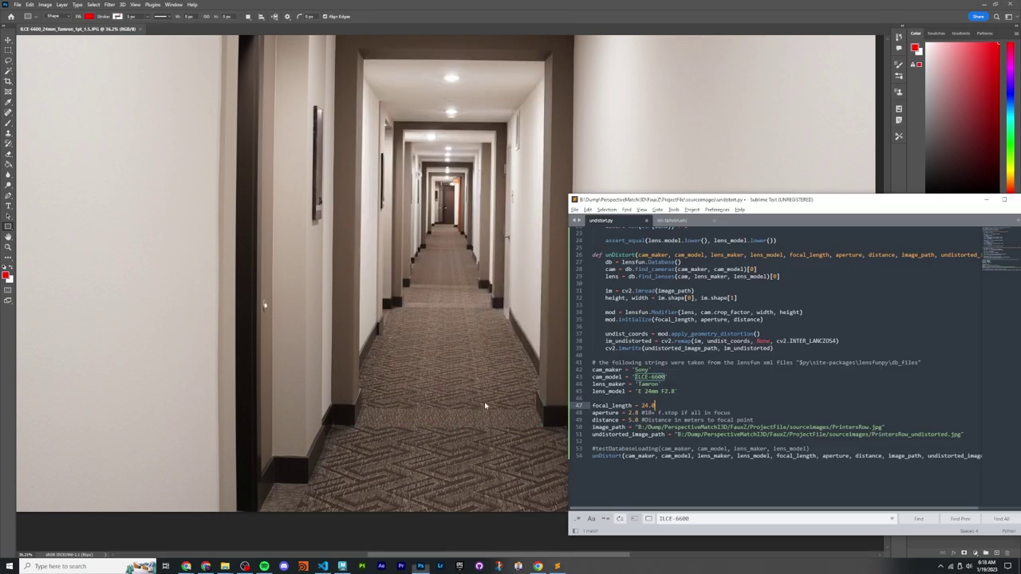
{"action": "left_click", "coordinate": [630, 419]}
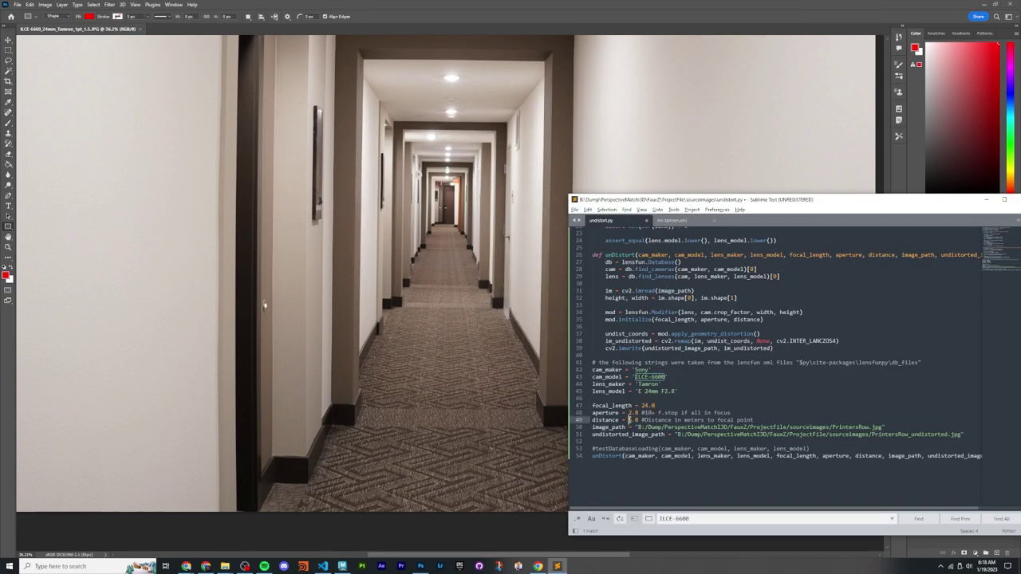
{"action": "key", "text": "BackSpace"}
{"action": "type", "text": "3"}
{"action": "key", "text": "ctrl+s"}
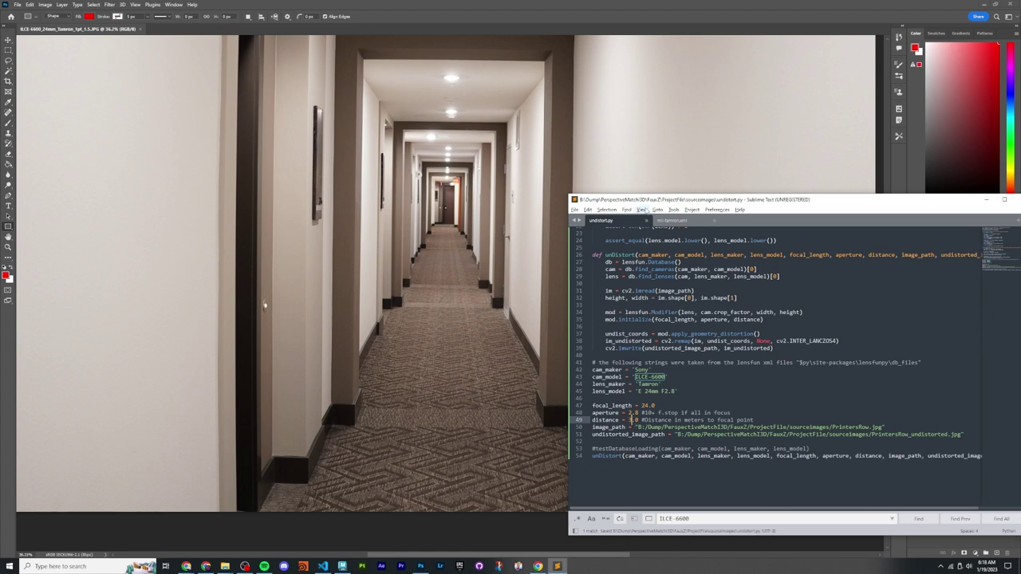
Step: Comment out the unDistort call, uncomment the testDatabaseLoading call at the end of undistort.py, and save
{"action": "left_click_drag", "start_coordinate": [642, 199], "coordinate": [491, 141]}
{"action": "left_click", "coordinate": [506, 348]}
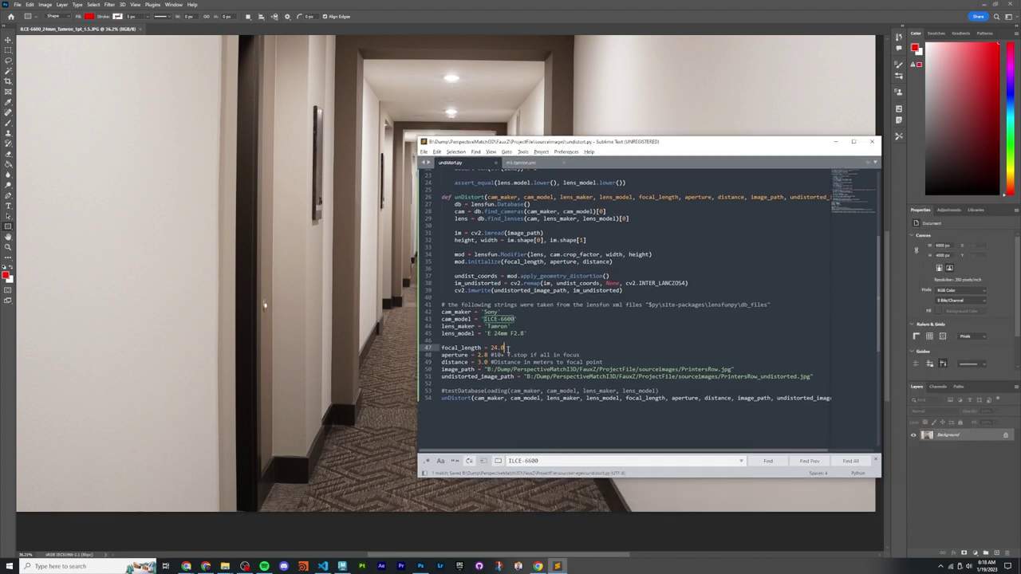
{"action": "left_click", "coordinate": [444, 398]}
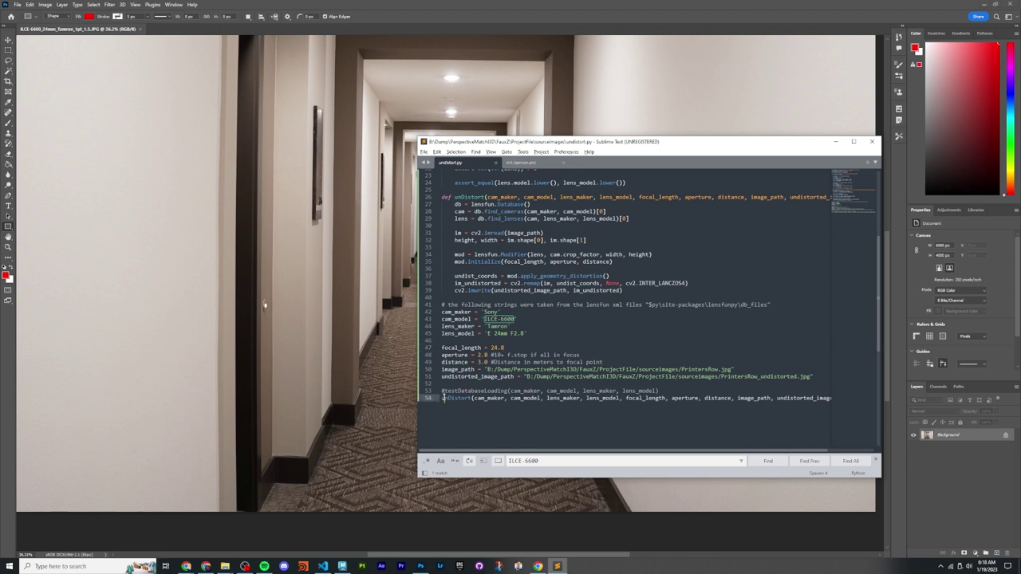
{"action": "key", "text": "ctrl+slash"}
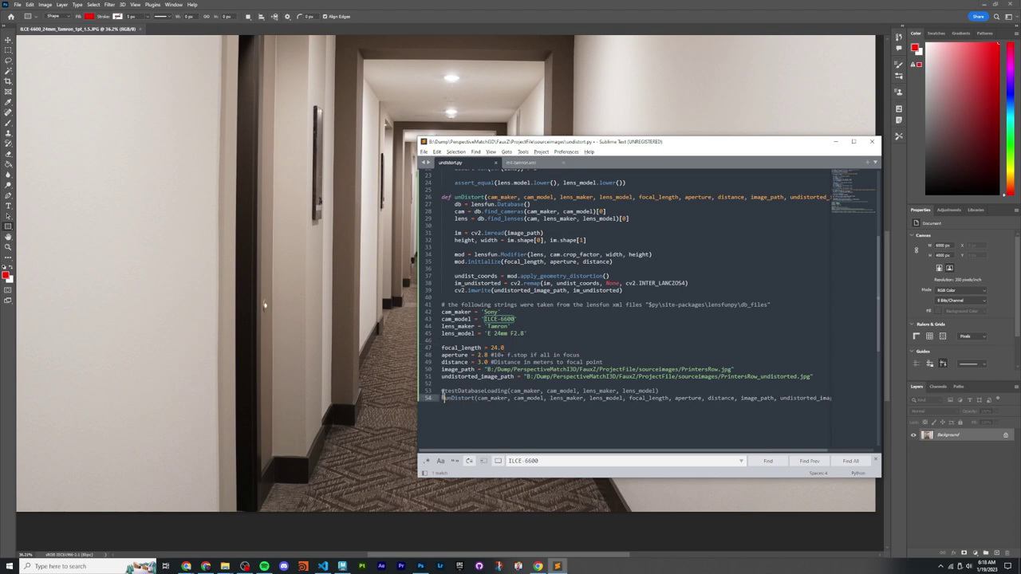
{"action": "left_click", "coordinate": [444, 391]}
{"action": "key", "text": "ctrl+slash"}
{"action": "key", "text": "Delete"}
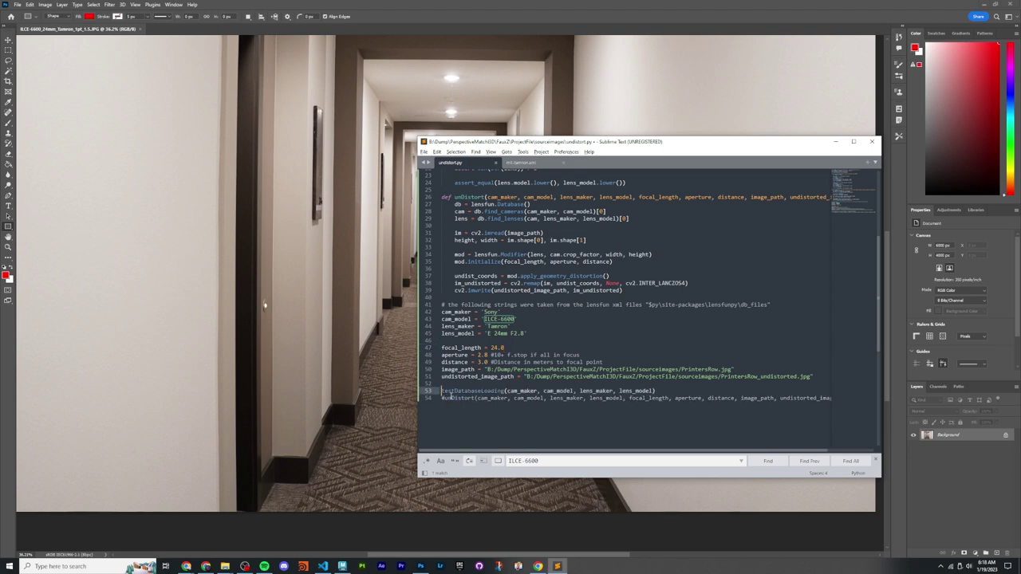
{"action": "key", "text": "ctrl+s"}
Step: Run undistort.py and check the camera and lens entries in its output
{"action": "left_click", "coordinate": [655, 391]}
{"action": "scroll", "coordinate": [662, 392], "scroll_direction": "down", "scroll_amount": 4}
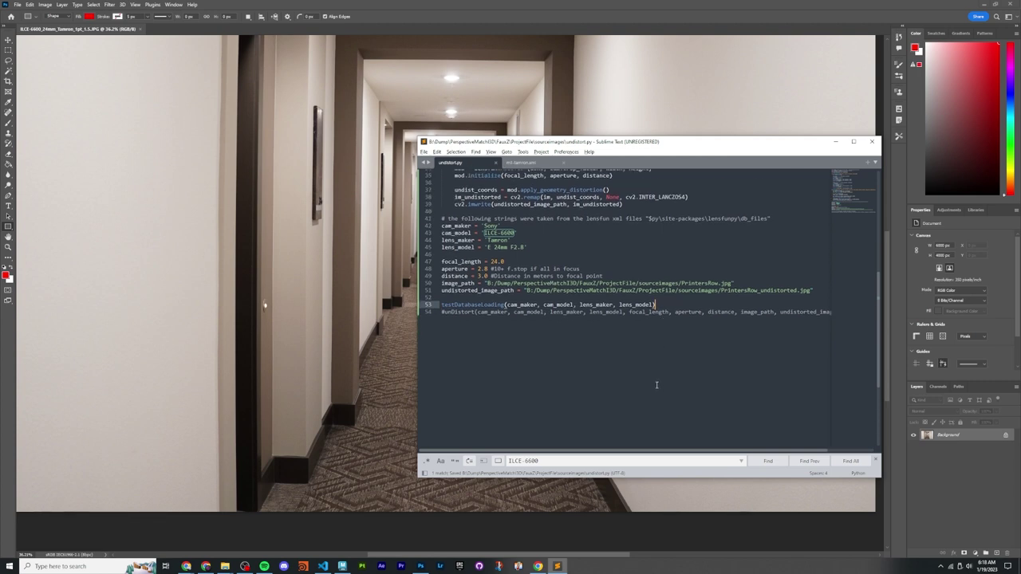
{"action": "key", "text": "ctrl+b"}
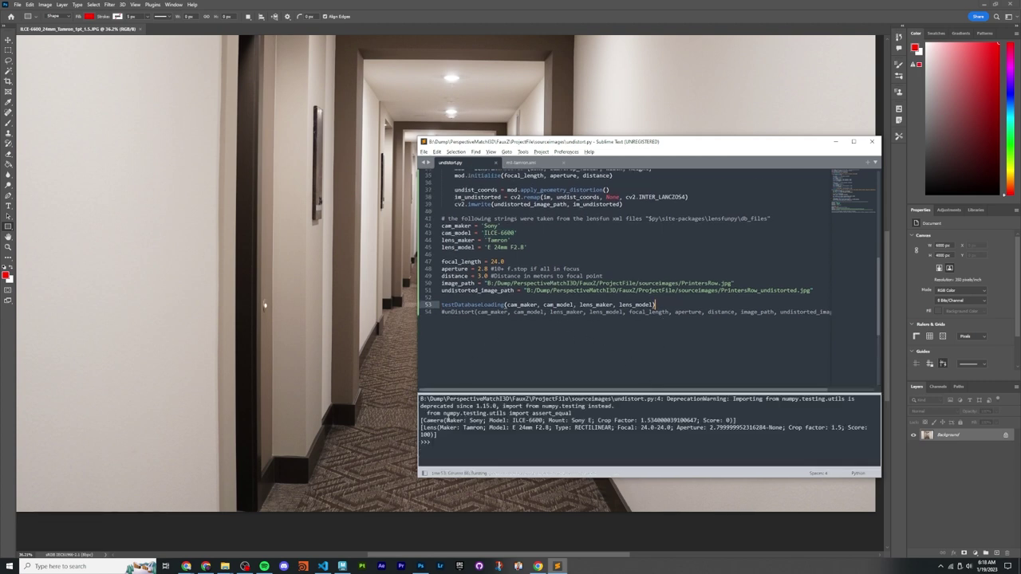
{"action": "left_click_drag", "start_coordinate": [420, 421], "coordinate": [436, 435]}
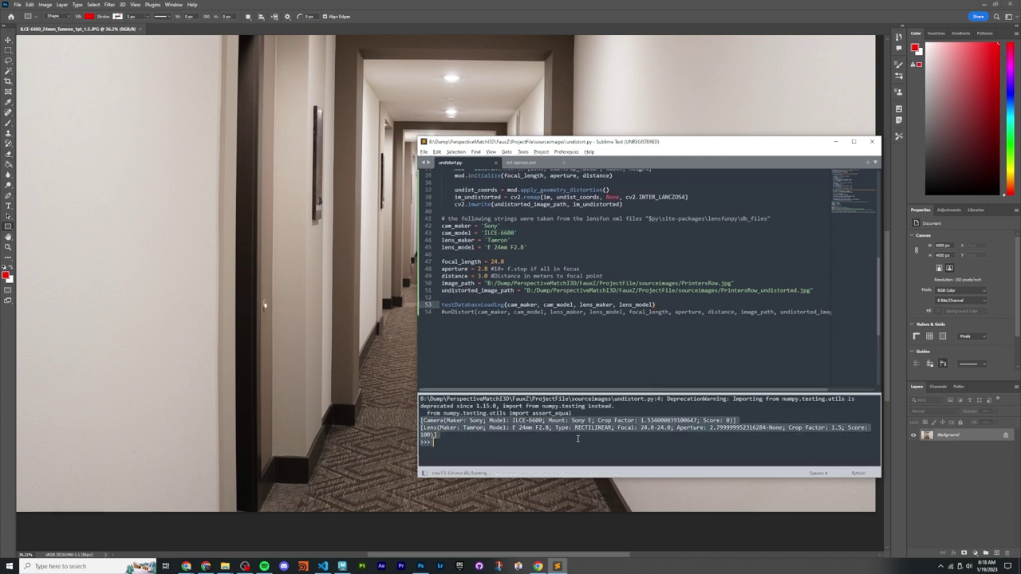
Step: Comment out the testDatabaseLoading call, re-enable the unDistort call, and save undistort.py
{"action": "key", "text": "ctrl+slash"}
{"action": "left_click", "coordinate": [444, 311]}
{"action": "key", "text": "ctrl+slash"}
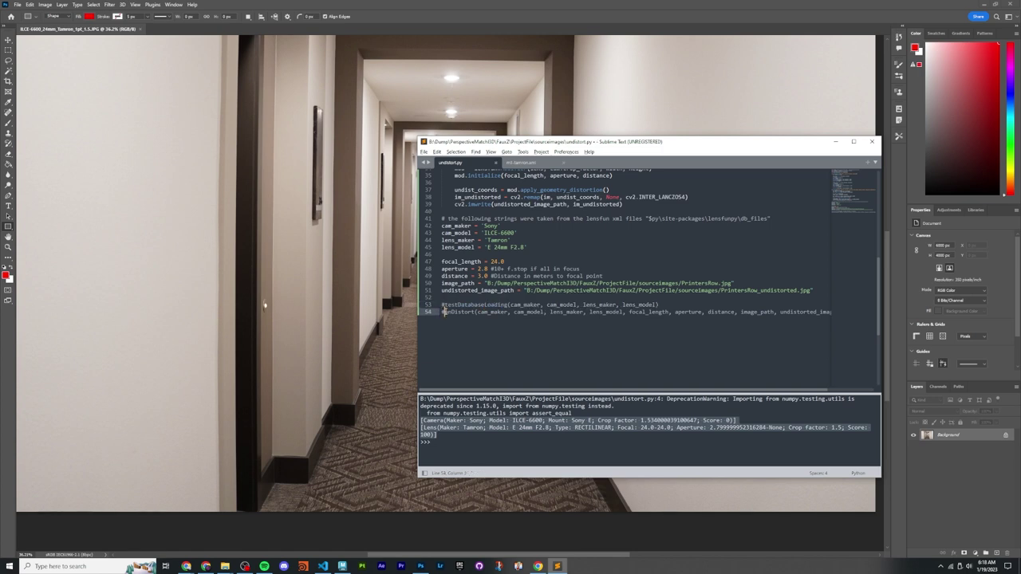
{"action": "key", "text": "ctrl+s"}
Step: Check image_path in undistort.py, then copy ILCE-6600_24mm_Tamron_1pt_1.5.JPG from the Distorted folder into the sourceimages folder in File Explorer
{"action": "scroll", "coordinate": [451, 312], "scroll_direction": "up", "scroll_amount": 2}
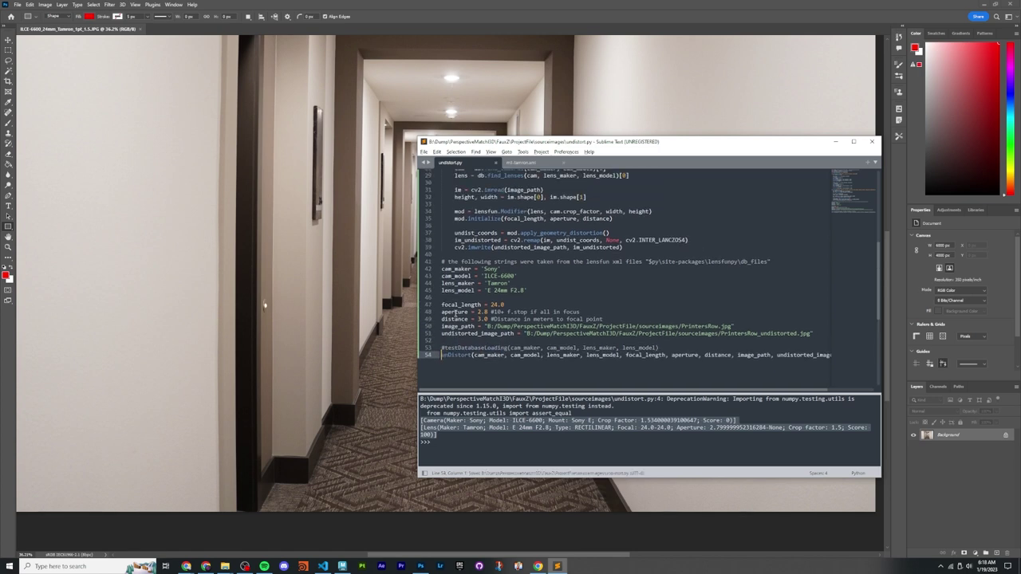
{"action": "left_click_drag", "start_coordinate": [456, 311], "coordinate": [606, 327]}
{"action": "left_click", "coordinate": [802, 327]}
{"action": "left_click", "coordinate": [714, 327]}
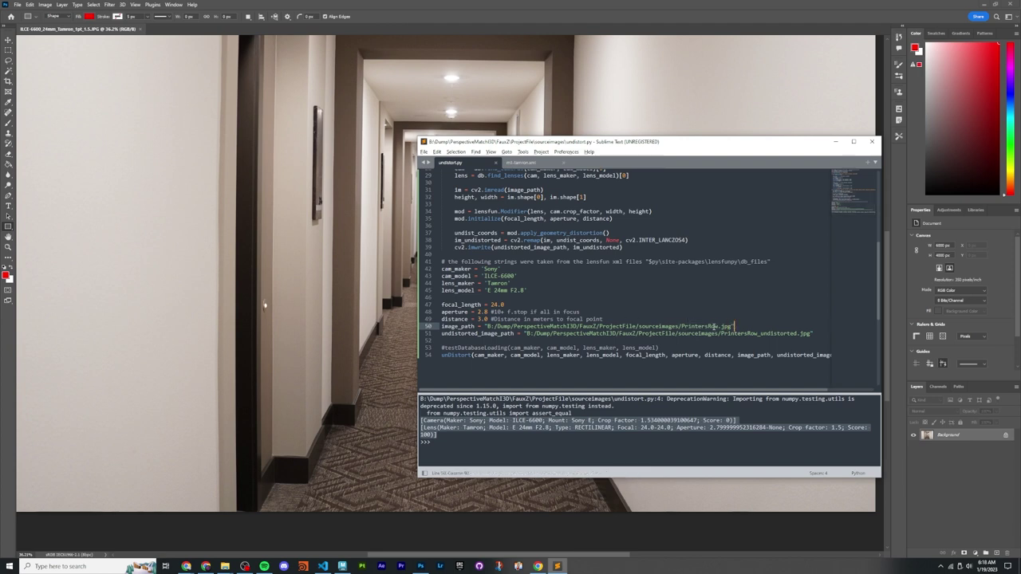
{"action": "mouse_move", "coordinate": [225, 565]}
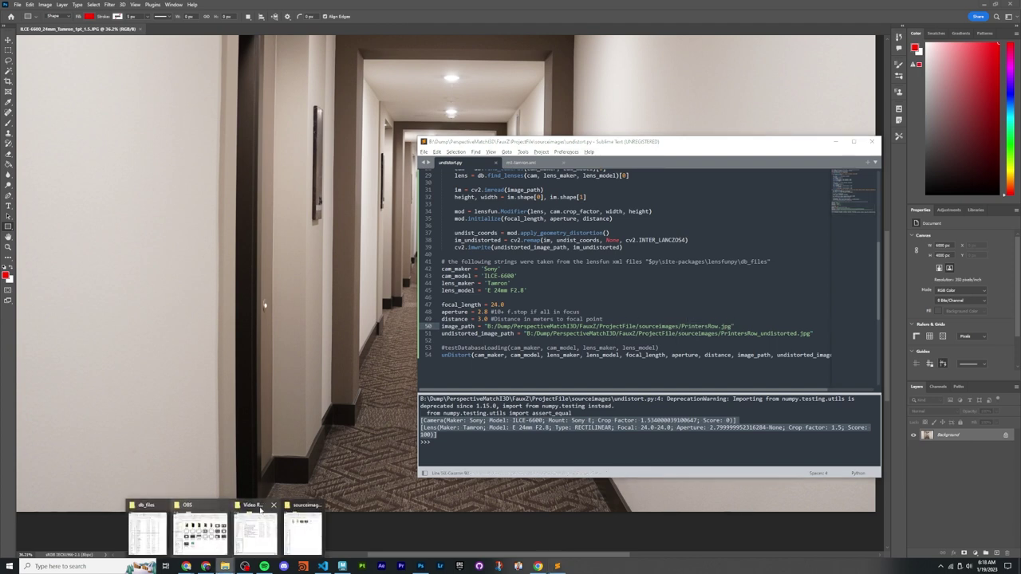
{"action": "left_click", "coordinate": [292, 529]}
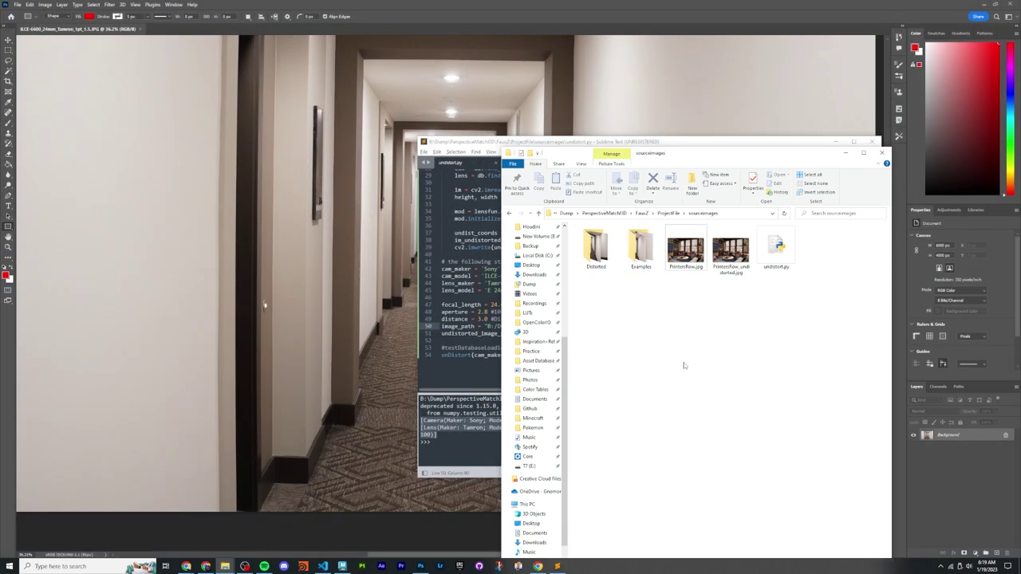
{"action": "double_click", "coordinate": [597, 248]}
{"action": "left_click", "coordinate": [596, 254]}
{"action": "key", "text": "ctrl+c"}
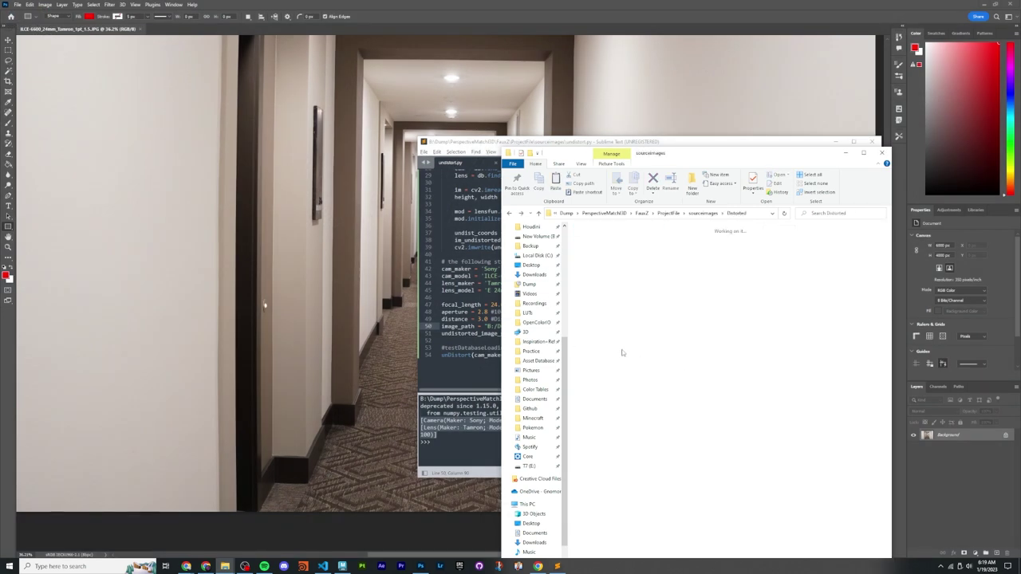
{"action": "key", "text": "alt+Up"}
{"action": "key", "text": "ctrl+v"}
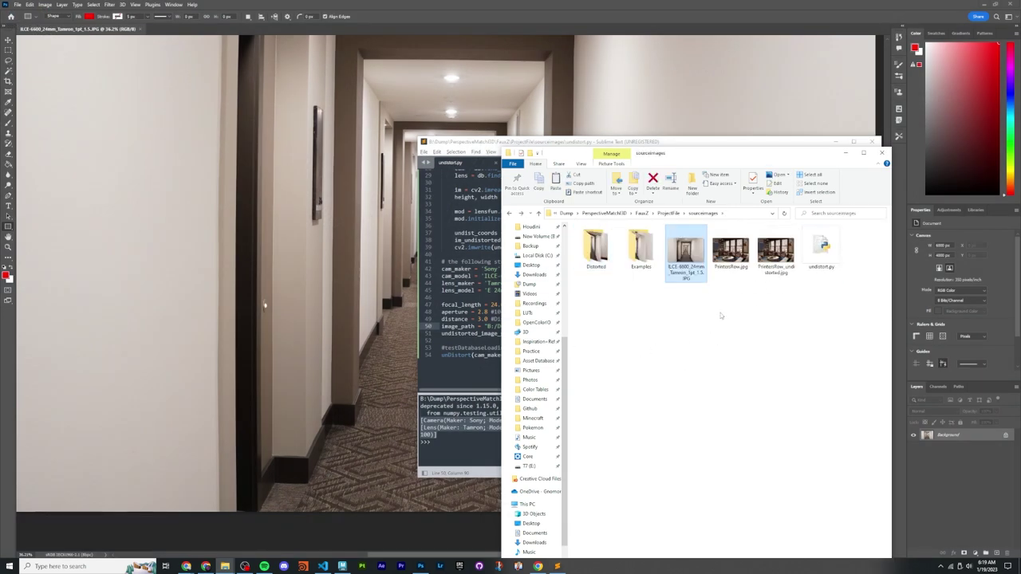
{"action": "right_click", "coordinate": [676, 254]}
{"action": "left_click", "coordinate": [694, 506]}
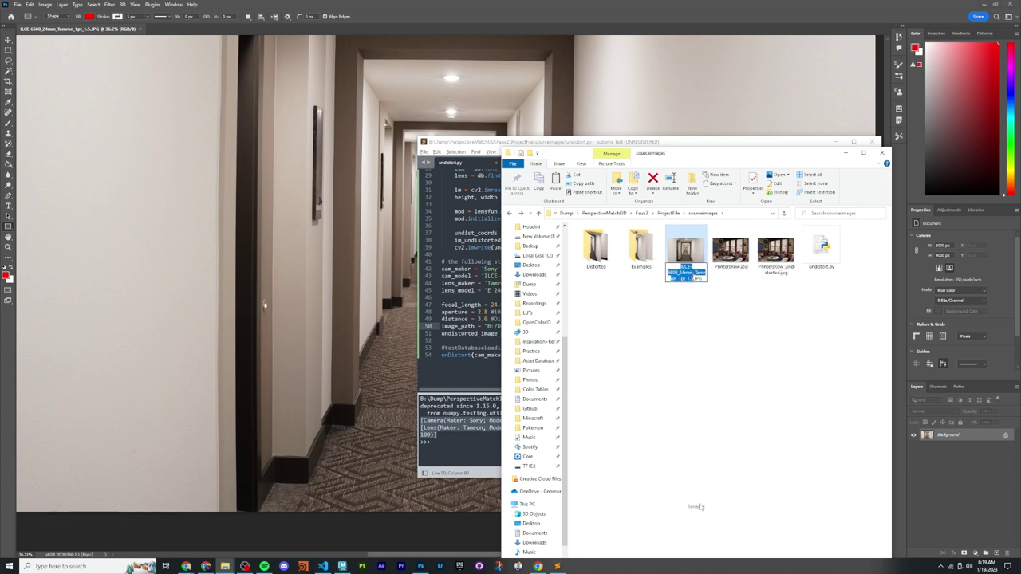
{"action": "left_click", "coordinate": [700, 347]}
{"action": "left_click", "coordinate": [702, 279]}
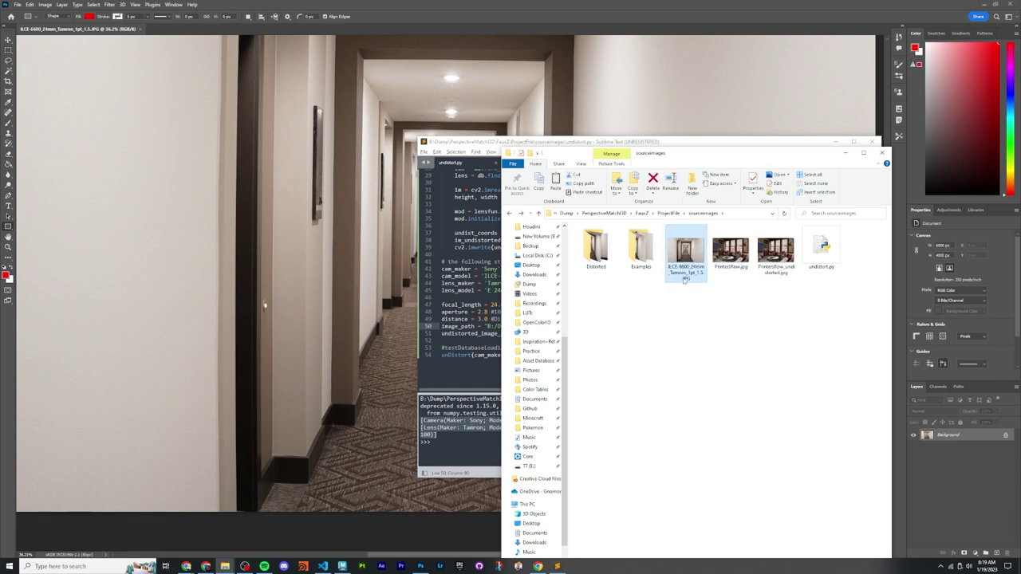
{"action": "right_click", "coordinate": [687, 276]}
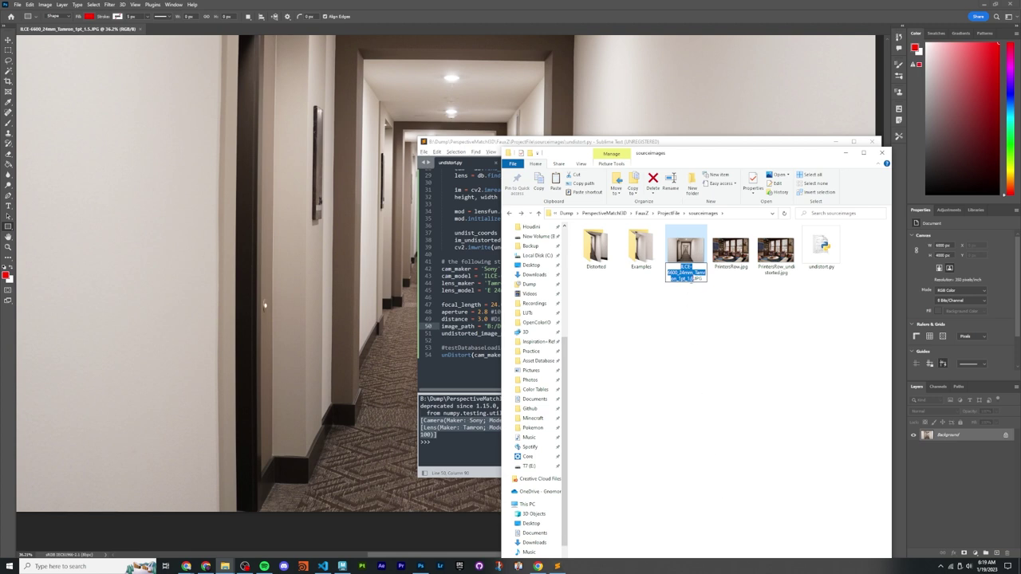
{"action": "left_click", "coordinate": [707, 303]}
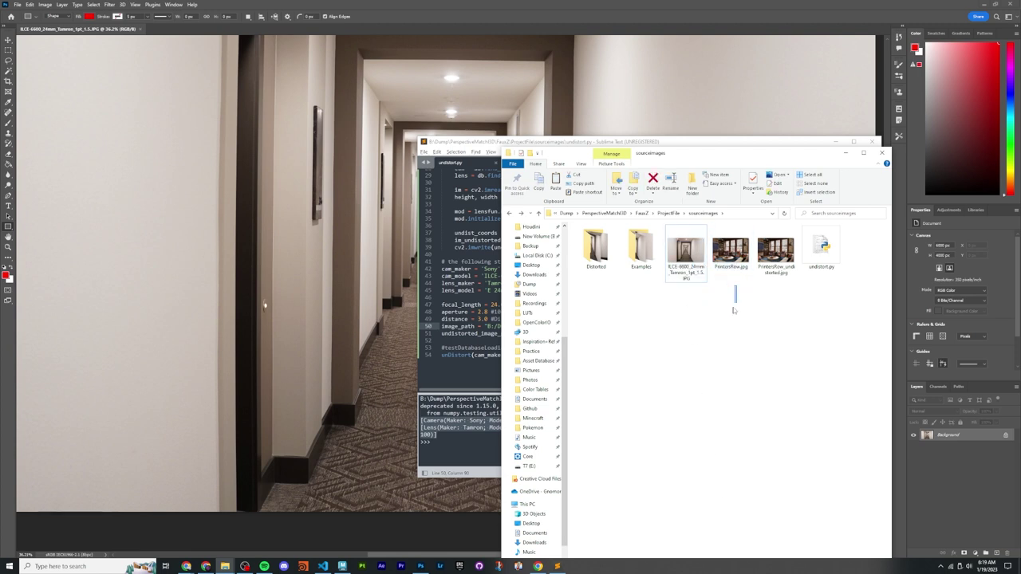
Step: Show File Explorer's view options to check whether file name extensions are displayed
{"action": "left_click", "coordinate": [877, 164]}
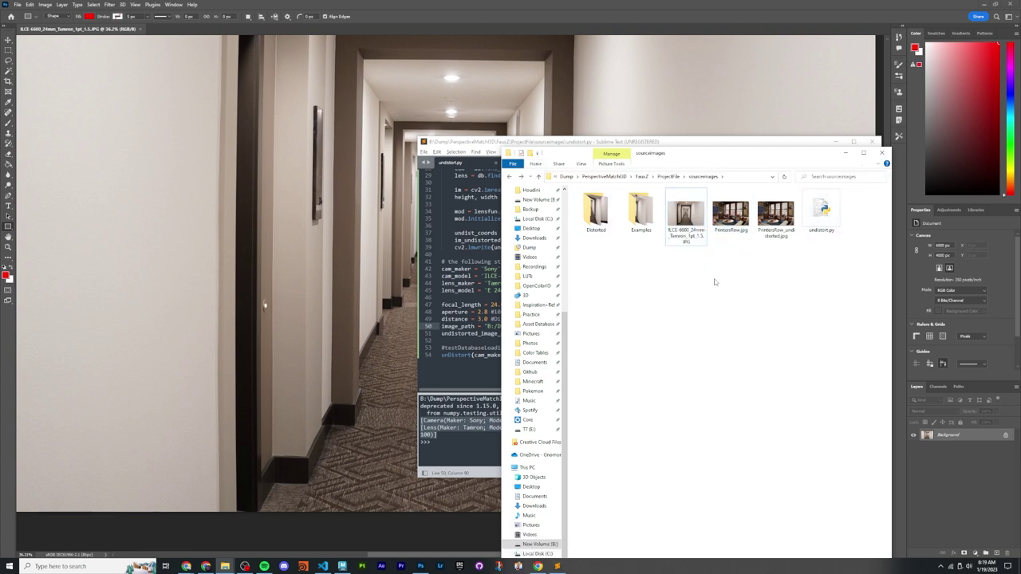
{"action": "left_click", "coordinate": [877, 165]}
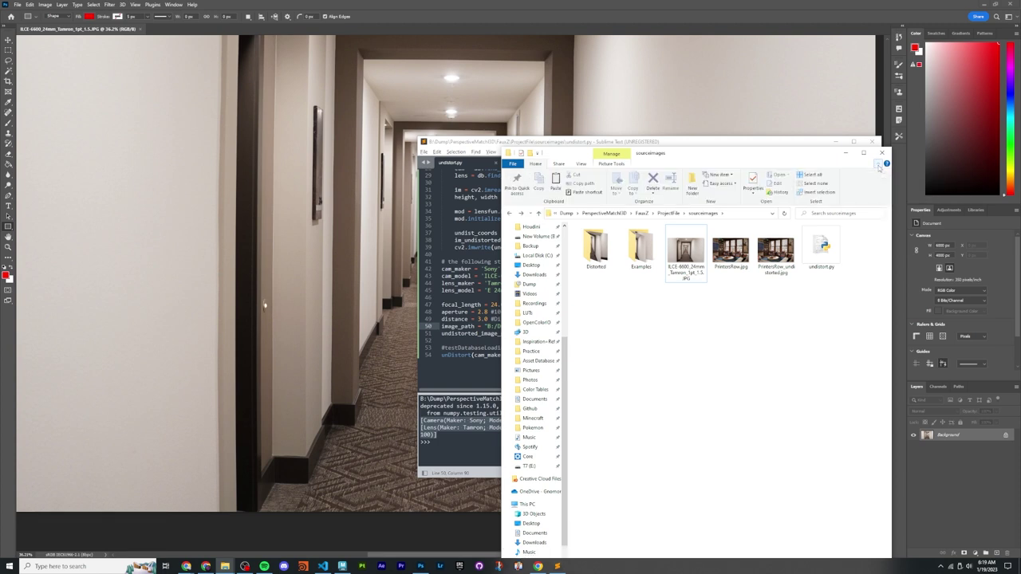
{"action": "left_click", "coordinate": [583, 164]}
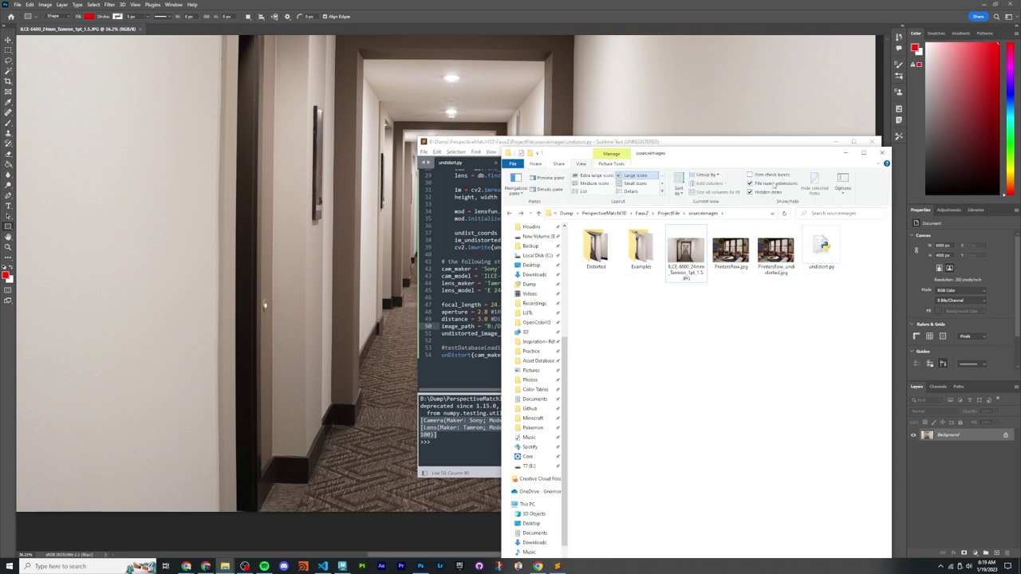
Step: Copy the 1pt corridor photo's file name, set it as the file in image_path in undistort.py as ILCE-6600_24mm_Tamron_1pt_1.5.JPG, and save
{"action": "left_click", "coordinate": [878, 164]}
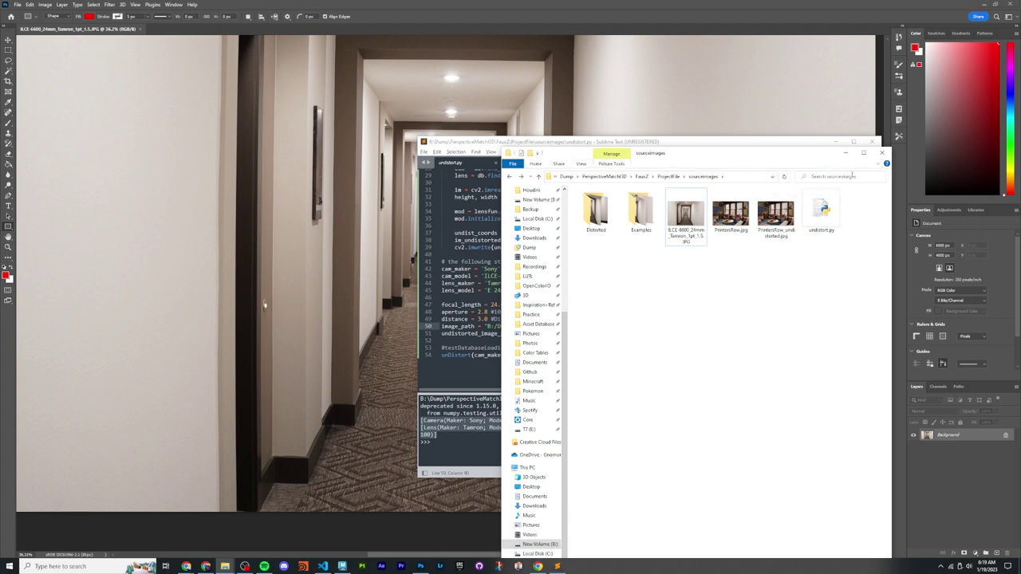
{"action": "left_click", "coordinate": [878, 163]}
{"action": "left_click", "coordinate": [535, 163]}
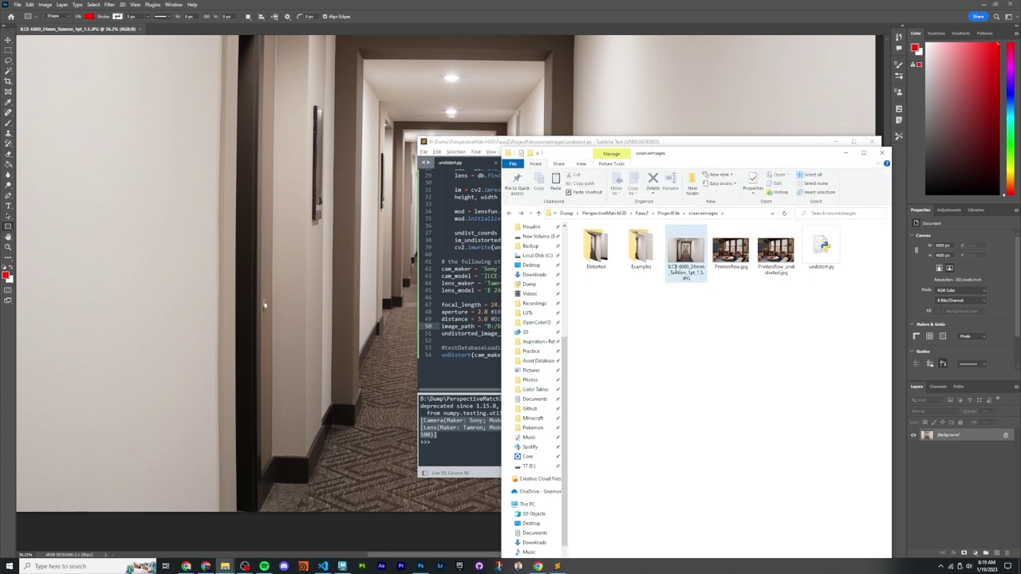
{"action": "right_click", "coordinate": [683, 259]}
{"action": "left_click", "coordinate": [702, 515]}
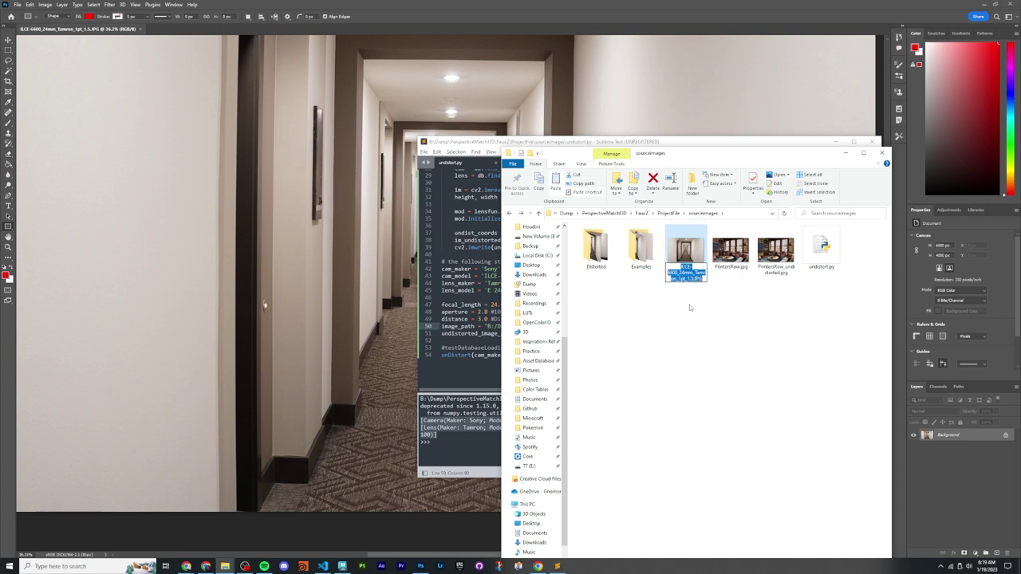
{"action": "left_click", "coordinate": [471, 305]}
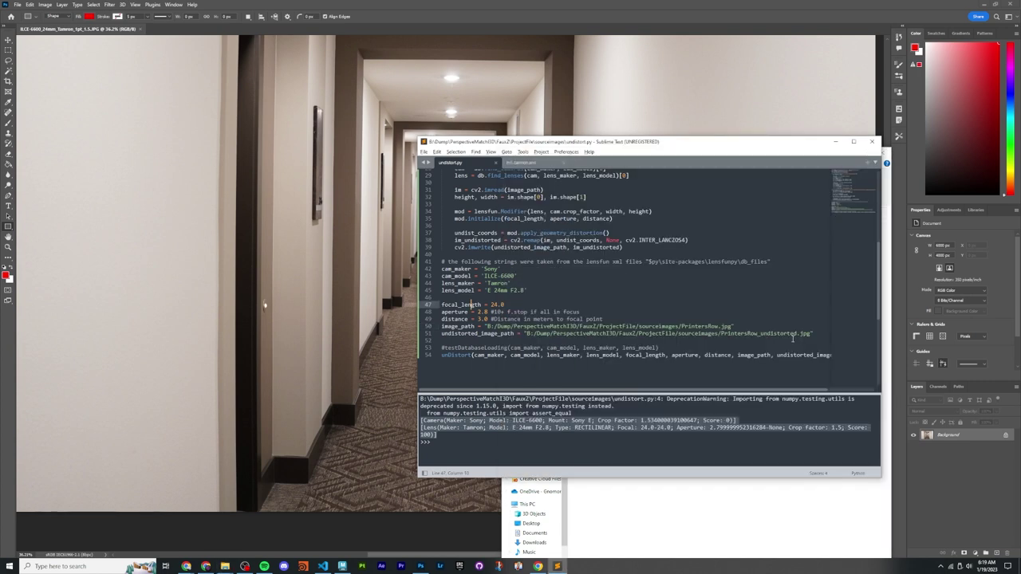
{"action": "left_click_drag", "start_coordinate": [680, 327], "coordinate": [791, 326]}
{"action": "type", "text": "ILCE-6600_24mm_Tamron_1pt_1.5.JPG"}
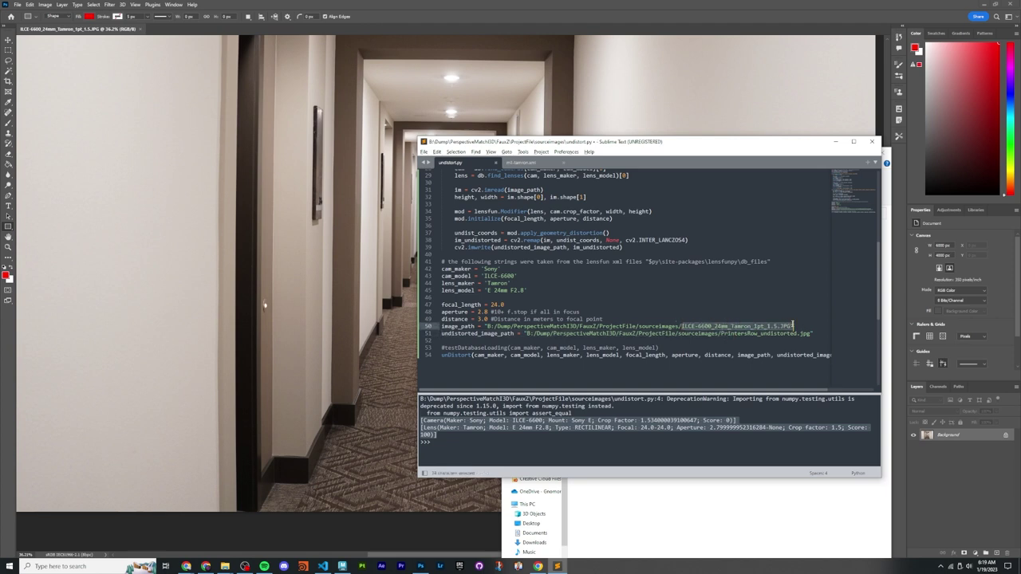
{"action": "key", "text": "ctrl+s"}
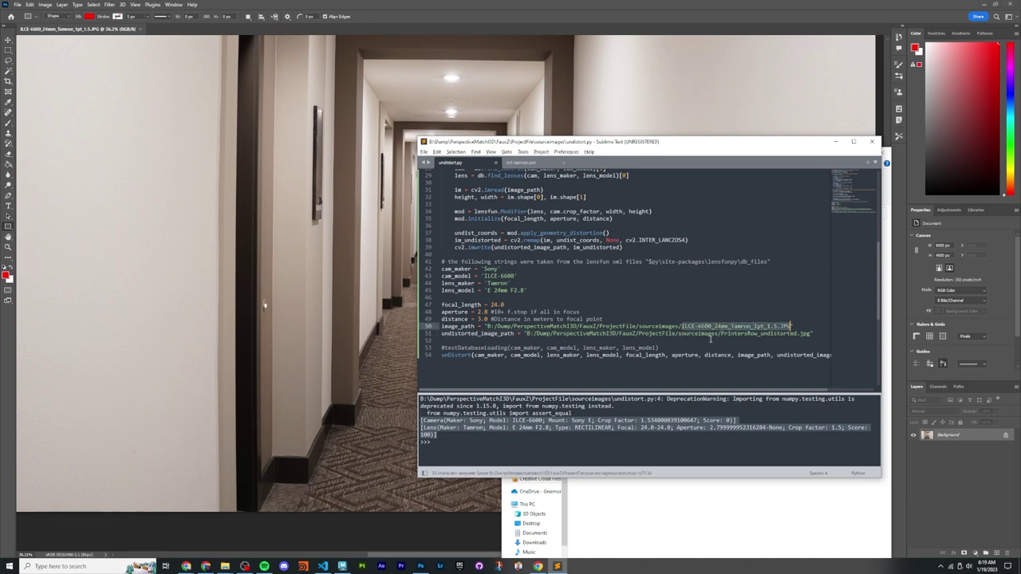
Step: Set the file name in undistorted_image_path to ILCE-6600_24mm_Tamron_1pt_1.5_undistorted.JPG and save the script
{"action": "left_click_drag", "start_coordinate": [721, 333], "coordinate": [810, 334]}
{"action": "type", "text": "ILCE-6600_24mm_Tamron_1pt_1.5.JPG"}
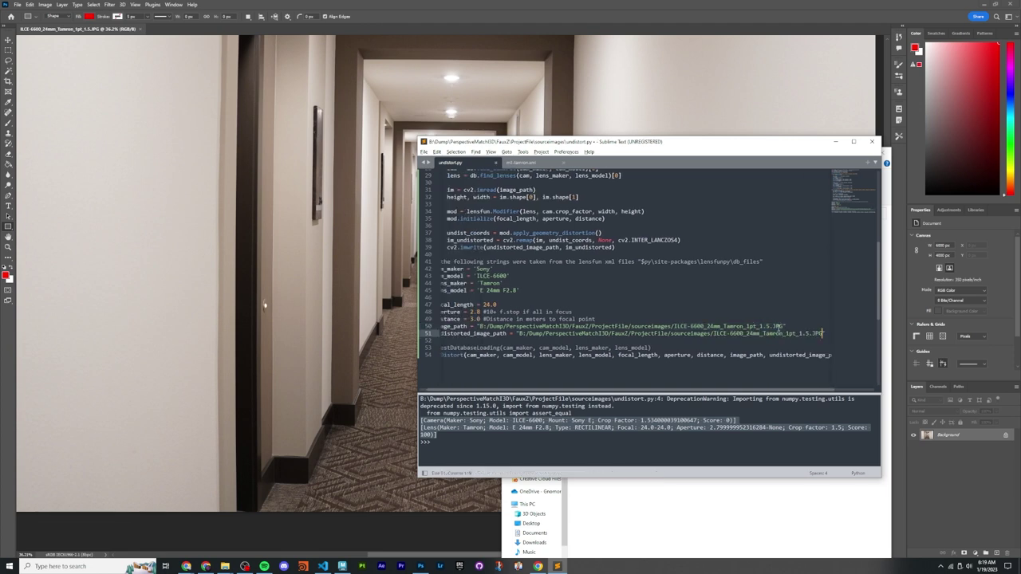
{"action": "key", "text": "Down"}
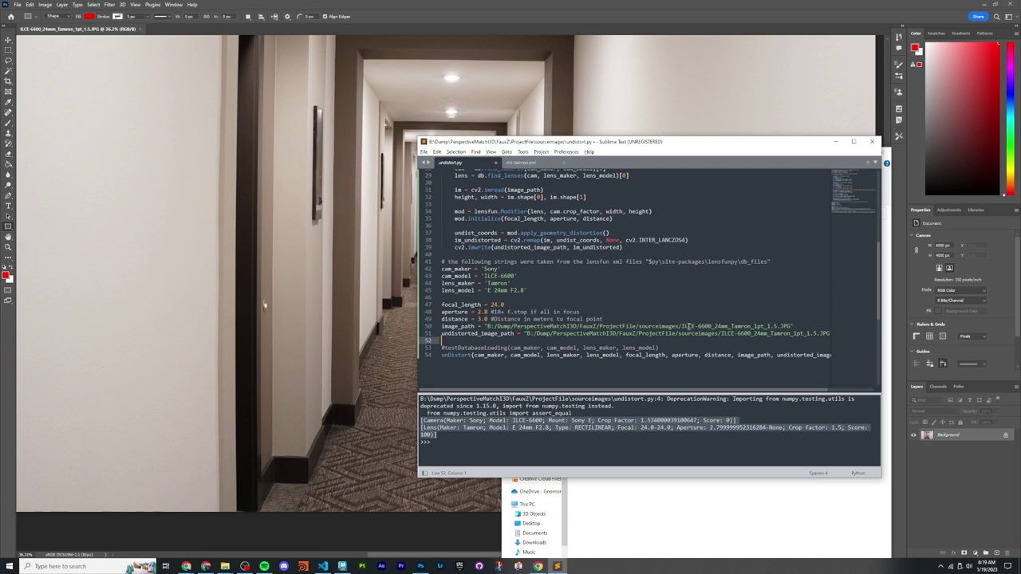
{"action": "left_click_drag", "start_coordinate": [688, 326], "coordinate": [633, 327]}
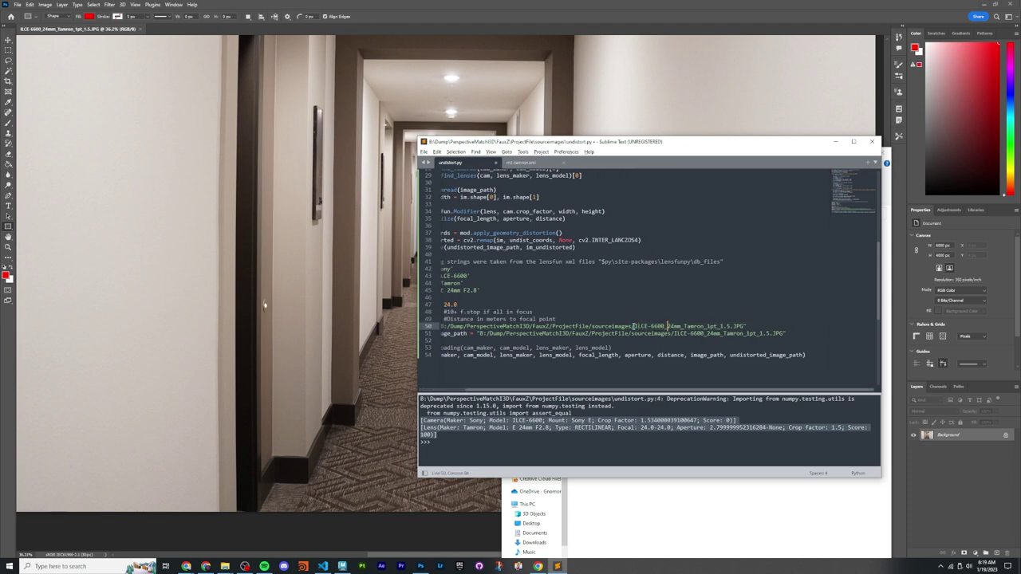
{"action": "left_click", "coordinate": [771, 333]}
{"action": "type", "text": "_undistorted"}
{"action": "key", "text": "ctrl+s"}
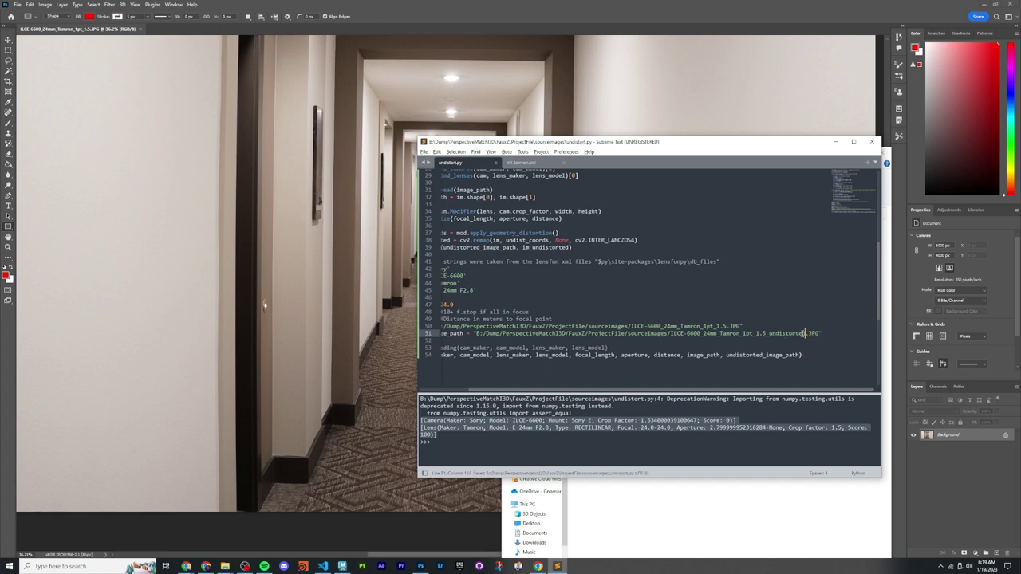
{"action": "left_click_drag", "start_coordinate": [767, 333], "coordinate": [806, 334]}
{"action": "key", "text": "Left"}
{"action": "scroll", "coordinate": [767, 308], "scroll_direction": "left", "scroll_amount": 3}
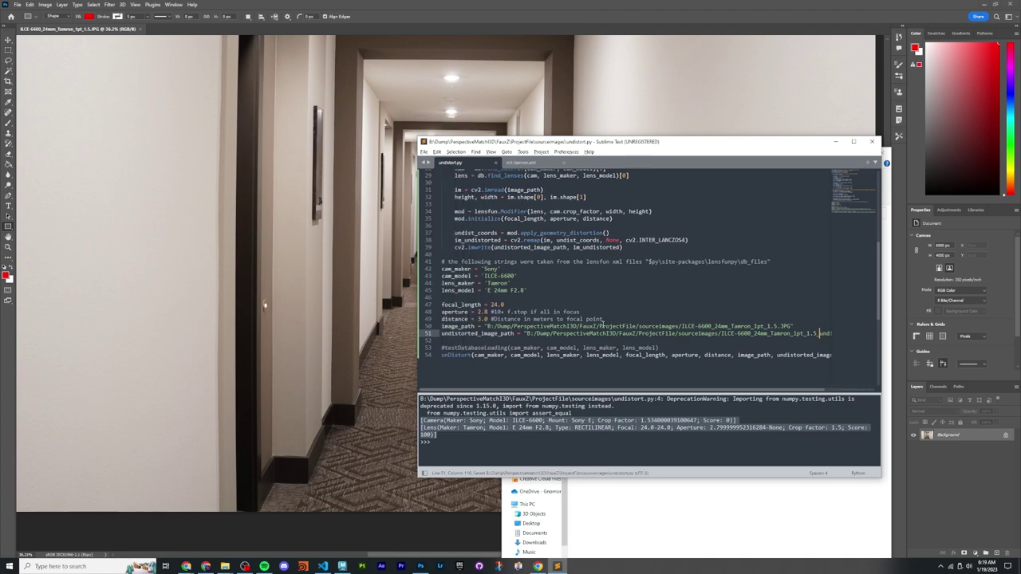
Step: Run the undistort.py script and switch to the sourceimages folder in File Explorer
{"action": "left_click", "coordinate": [580, 311]}
{"action": "key", "text": "ctrl+b"}
{"action": "key", "text": "alt+Tab"}
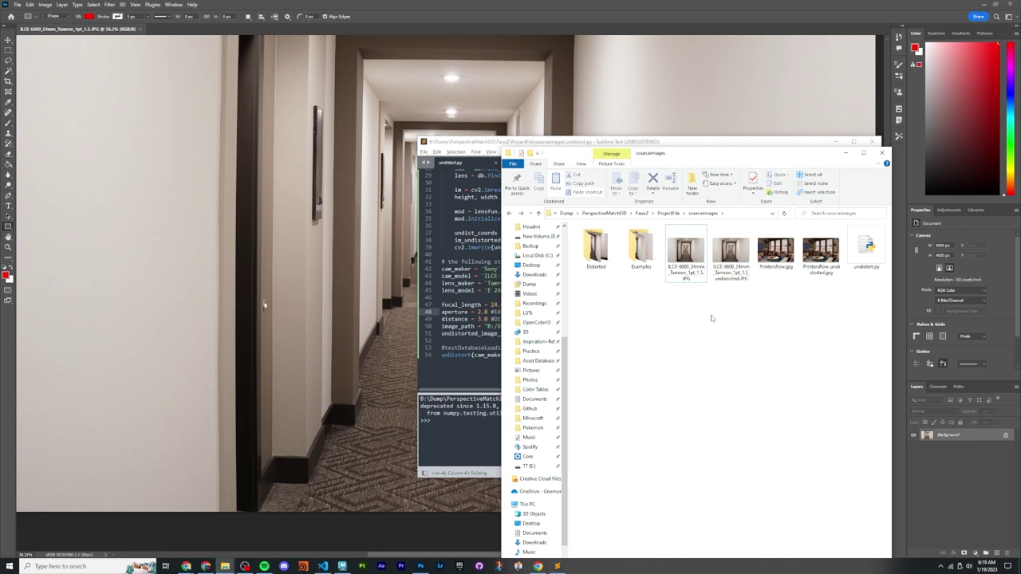
Step: Open the original 1pt corridor photo, compare it with its undistorted version, and close the image viewer
{"action": "double_click", "coordinate": [686, 253]}
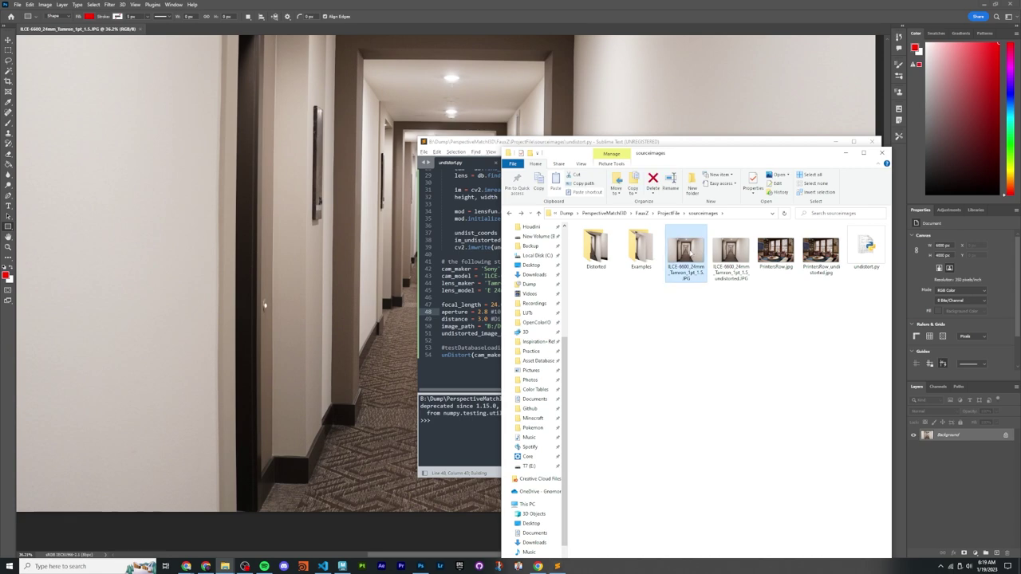
{"action": "left_click_drag", "start_coordinate": [410, 150], "coordinate": [603, 118]}
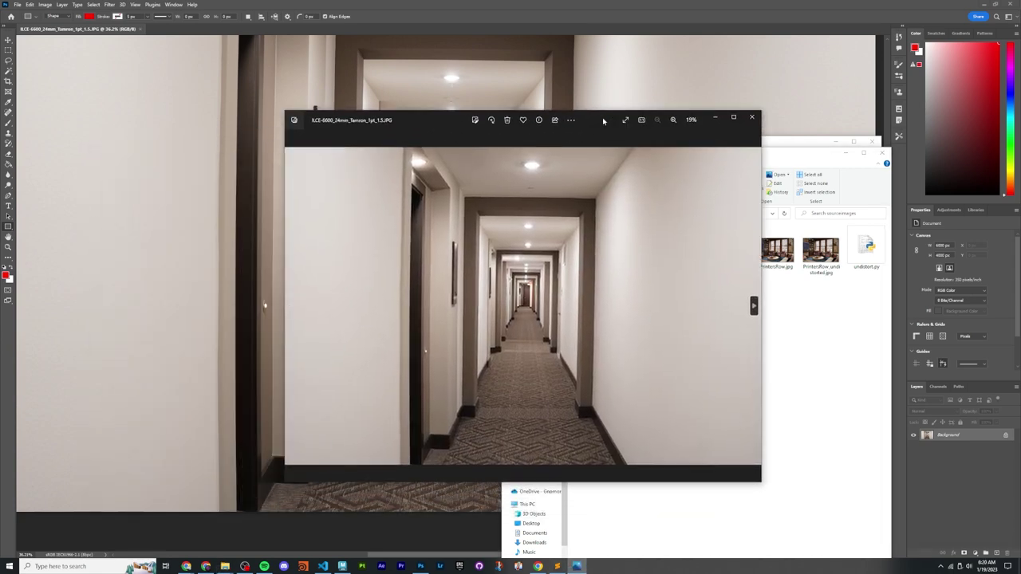
{"action": "key", "text": "Right"}
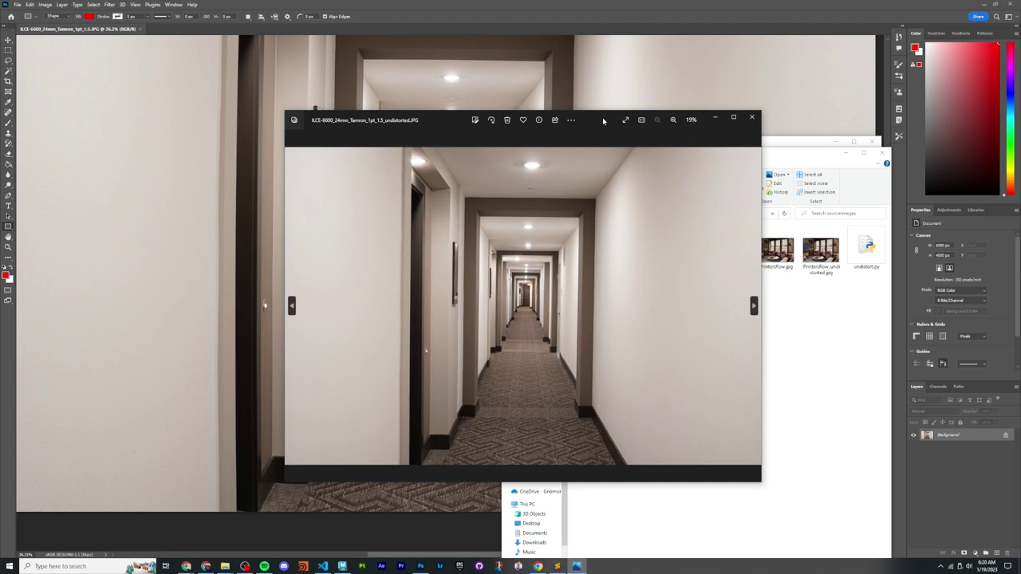
{"action": "left_click", "coordinate": [751, 117]}
{"action": "left_click", "coordinate": [681, 323]}
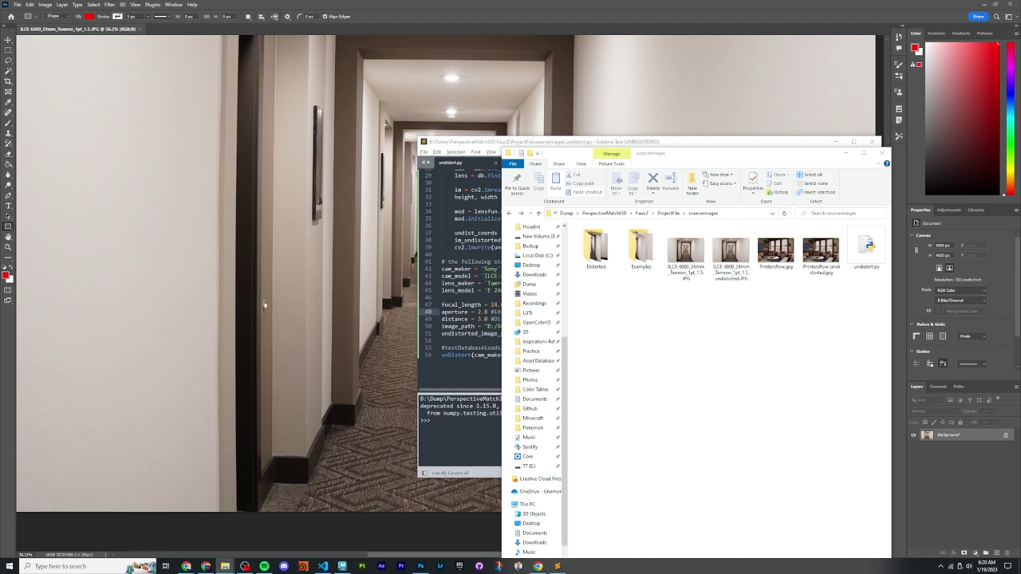
Step: Open ILCE-6600_24mm_Tamron_2pt_1.5.JPG from the Undistort folder full-size and compare it with its AdobeLensProfile and Lensfun versions
{"action": "left_click", "coordinate": [538, 270]}
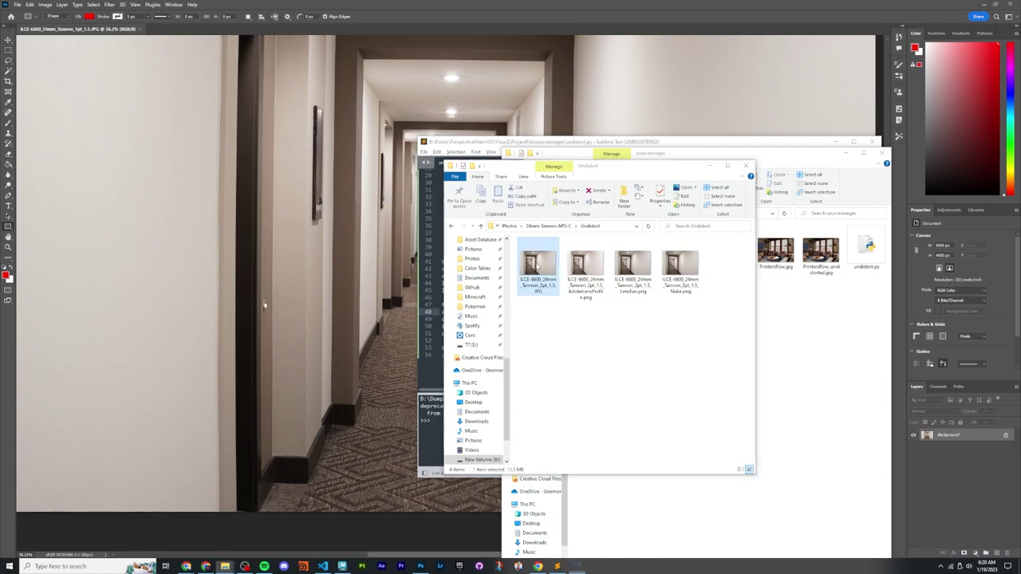
{"action": "double_click", "coordinate": [536, 266]}
{"action": "double_click", "coordinate": [413, 124]}
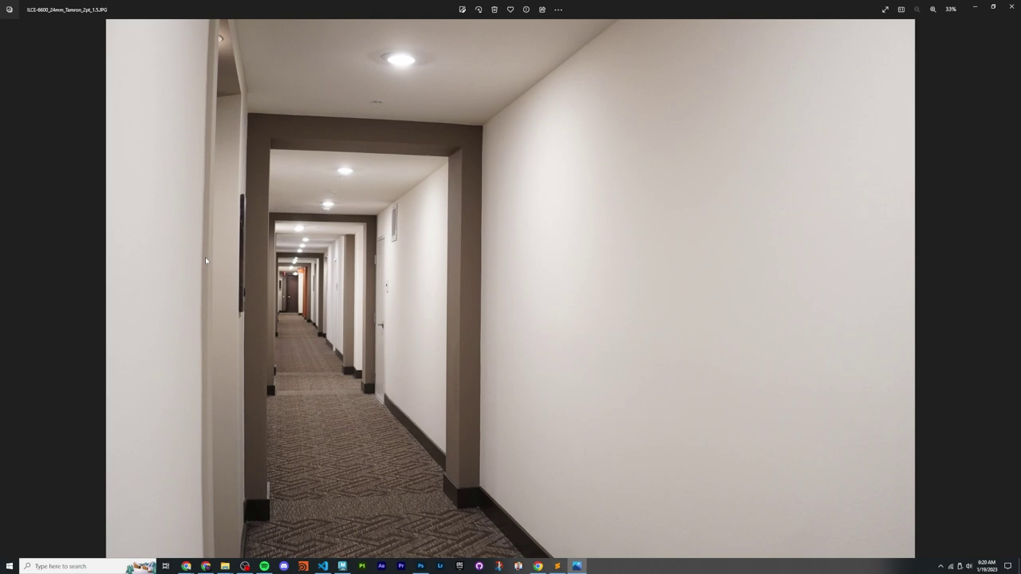
{"action": "key", "text": "Right"}
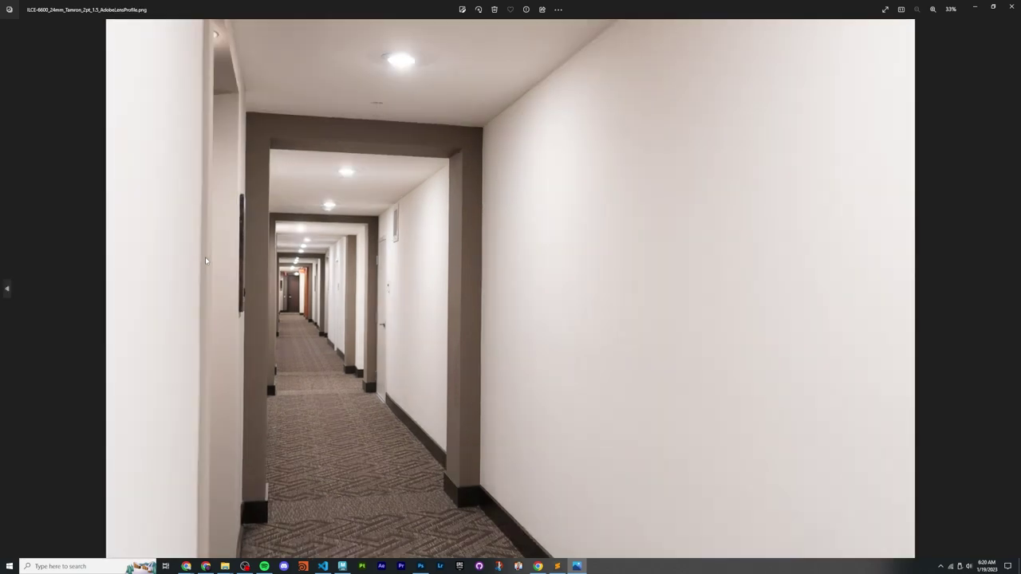
{"action": "key", "text": "Left"}
{"action": "key", "text": "Right"}
{"action": "key", "text": "Left"}
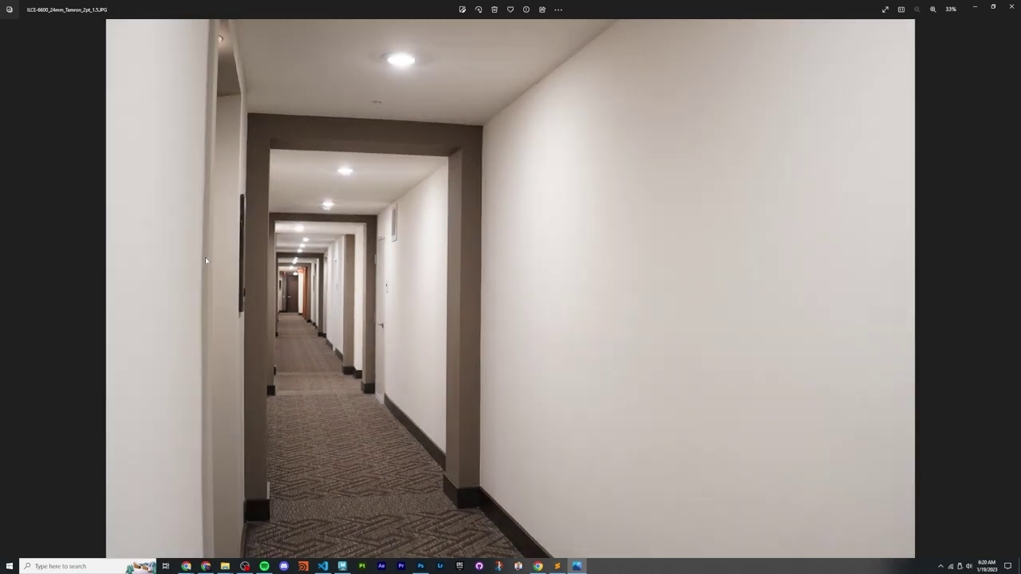
{"action": "key", "text": "Right"}
{"action": "key", "text": "Left"}
{"action": "key", "text": "Right"}
{"action": "key", "text": "Left"}
{"action": "key", "text": "Right"}
{"action": "key", "text": "Left"}
{"action": "key", "text": "Right"}
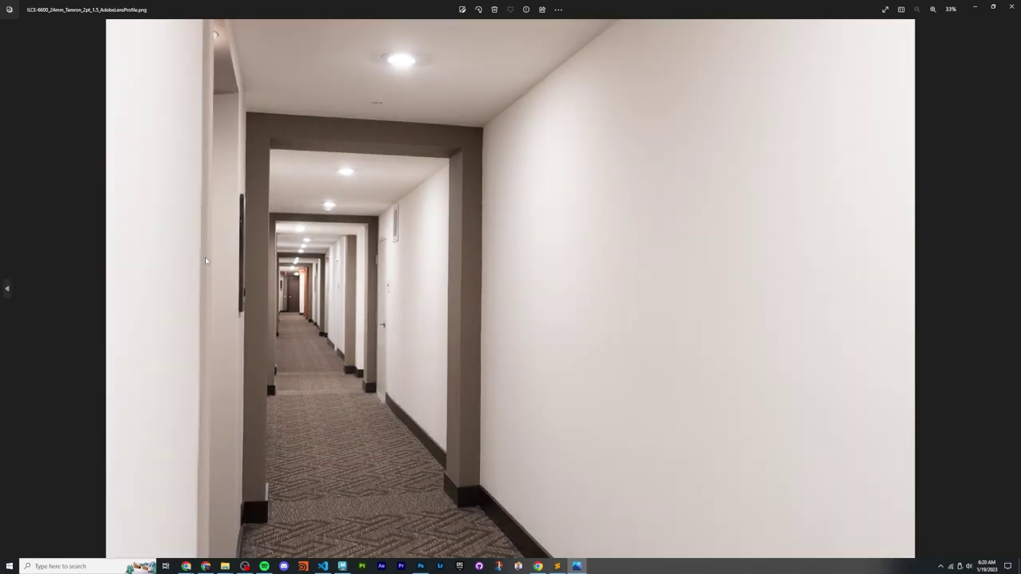
{"action": "key", "text": "Left"}
{"action": "key", "text": "Right"}
{"action": "key", "text": "Left"}
{"action": "key", "text": "Right"}
{"action": "key", "text": "Left"}
{"action": "key", "text": "Right"}
{"action": "key", "text": "Left"}
{"action": "key", "text": "Right"}
{"action": "key", "text": "Left"}
{"action": "key", "text": "Right"}
{"action": "key", "text": "Left"}
{"action": "key", "text": "Right"}
{"action": "key", "text": "Left"}
{"action": "key", "text": "Right"}
{"action": "key", "text": "Left"}
{"action": "key", "text": "Right"}
{"action": "key", "text": "Left"}
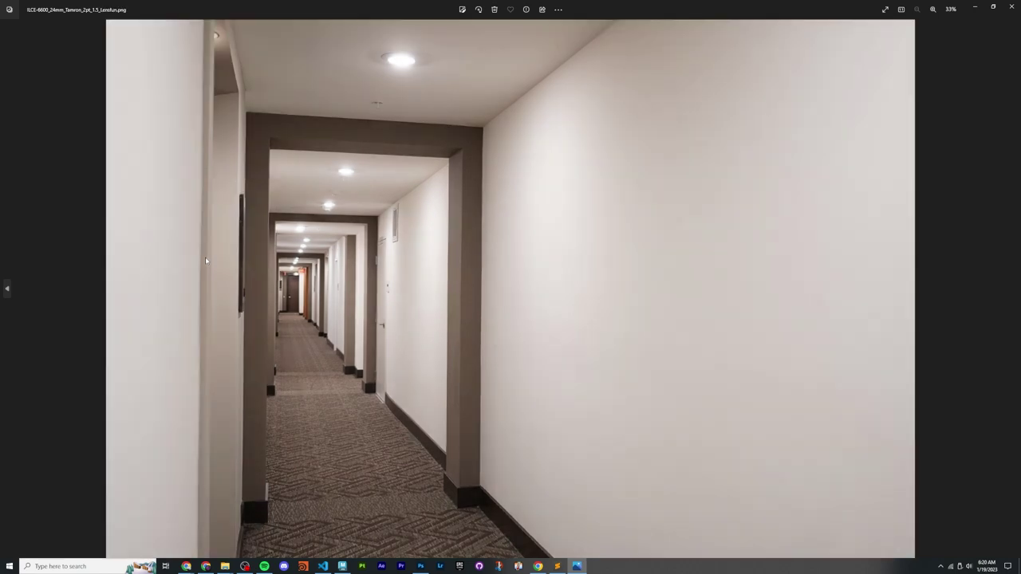
Step: Flip repeatedly between the Lensfun and Nuke versions of the 2pt corridor photo to compare their distortion correction
{"action": "key", "text": "Right"}
{"action": "key", "text": "Left"}
{"action": "key", "text": "Right"}
{"action": "key", "text": "Left"}
{"action": "key", "text": "Right"}
{"action": "key", "text": "Left"}
{"action": "key", "text": "Right"}
{"action": "key", "text": "Left"}
{"action": "key", "text": "Right"}
{"action": "key", "text": "Left"}
{"action": "key", "text": "Right"}
{"action": "key", "text": "Left"}
{"action": "key", "text": "Right"}
{"action": "key", "text": "Left"}
{"action": "key", "text": "Right"}
{"action": "key", "text": "Left"}
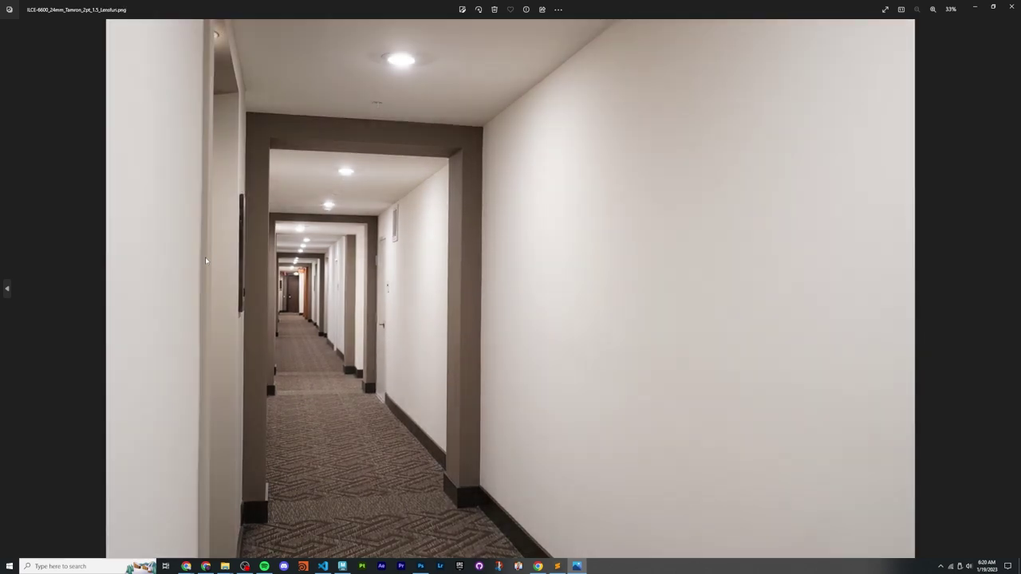
{"action": "key", "text": "Right"}
{"action": "key", "text": "Left"}
{"action": "key", "text": "Right"}
{"action": "key", "text": "Left"}
{"action": "key", "text": "Right"}
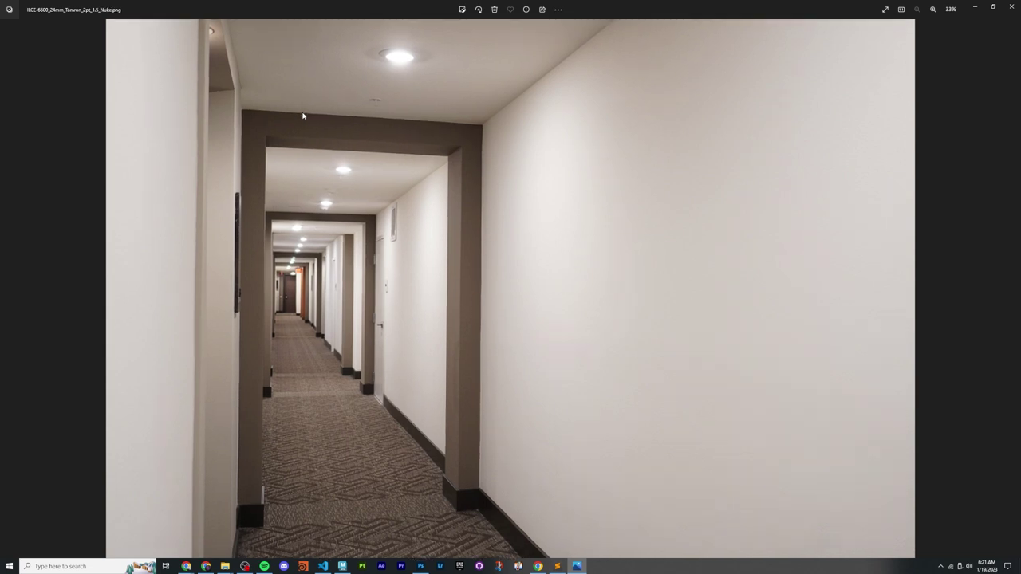
{"action": "key", "text": "Left"}
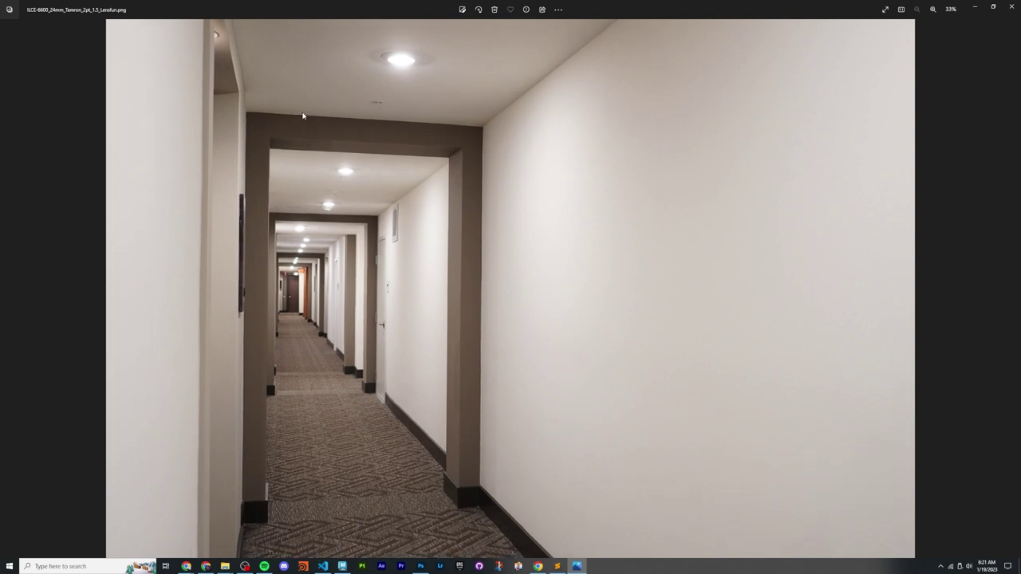
{"action": "key", "text": "Right"}
{"action": "key", "text": "Left"}
{"action": "key", "text": "Right"}
{"action": "key", "text": "Left"}
{"action": "key", "text": "Right"}
{"action": "key", "text": "Left"}
{"action": "key", "text": "Right"}
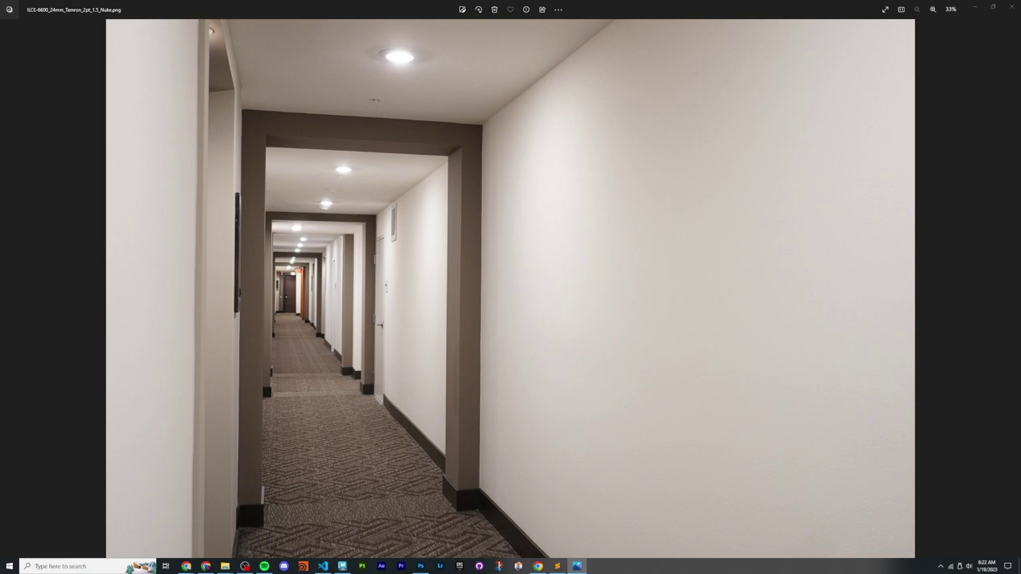
Step: Close the lensfunpy db_files folder window and the code editor holding undistort.py
{"action": "key", "text": "alt+F4"}
{"action": "key", "text": "alt+F4"}
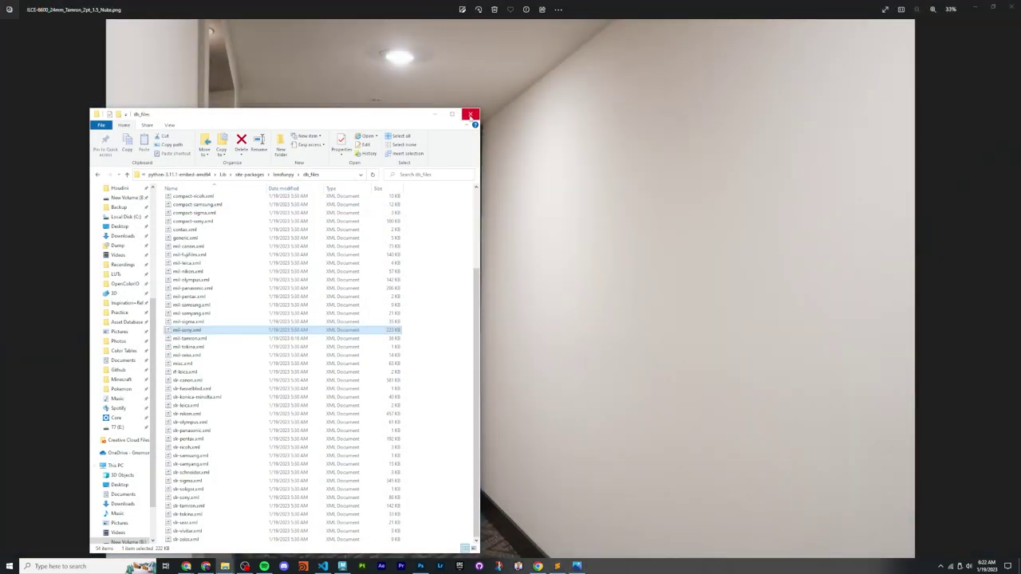
{"action": "left_click", "coordinate": [470, 115]}
{"action": "left_click", "coordinate": [557, 566]}
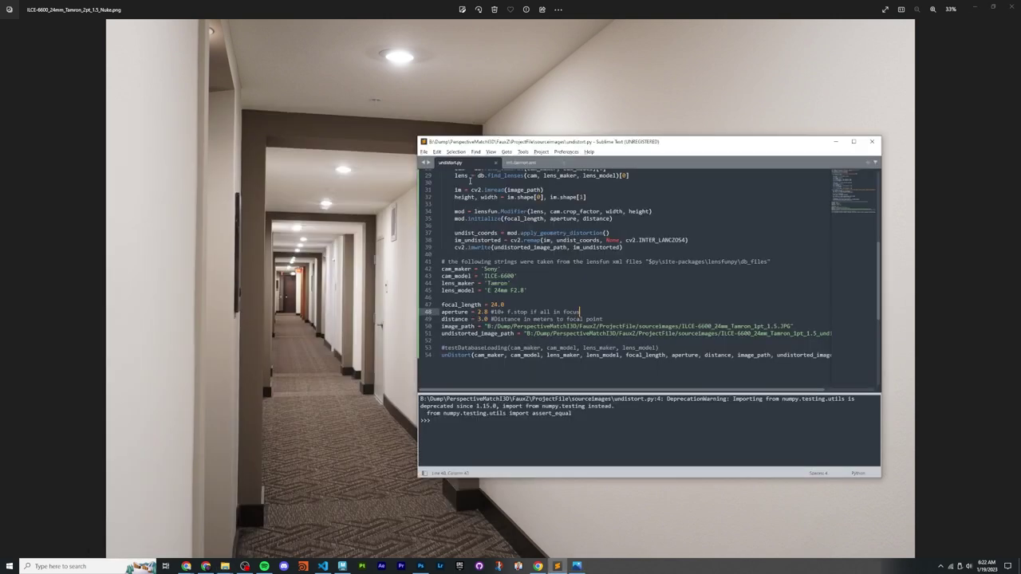
{"action": "left_click", "coordinate": [872, 141]}
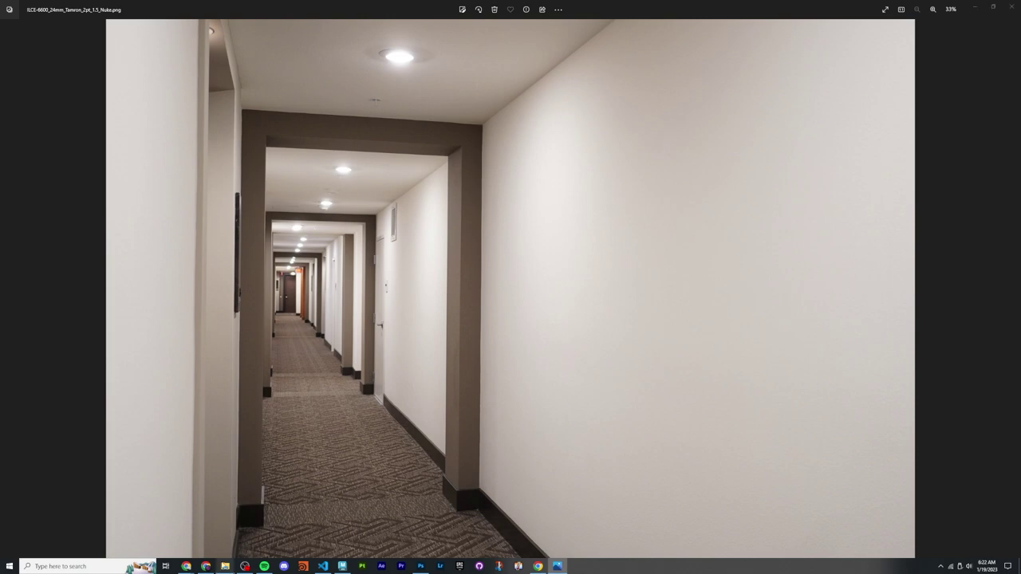
Step: Switch to the Undistort folder window, go to the perspective-matching project's Video Resources folder, and open the lens distortion grid PDF for viewing
{"action": "mouse_move", "coordinate": [224, 565]}
{"action": "mouse_move", "coordinate": [271, 531]}
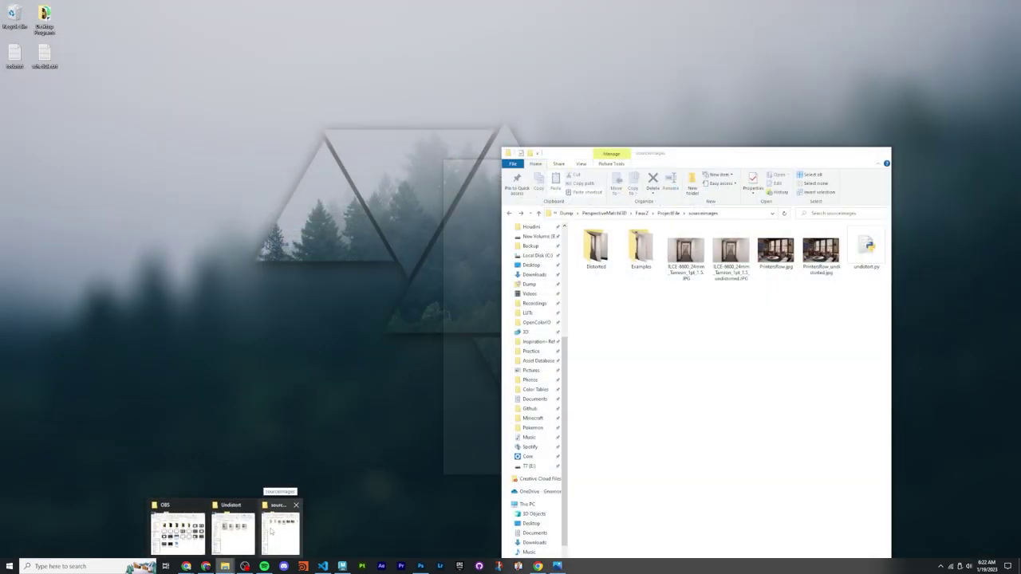
{"action": "mouse_move", "coordinate": [230, 525]}
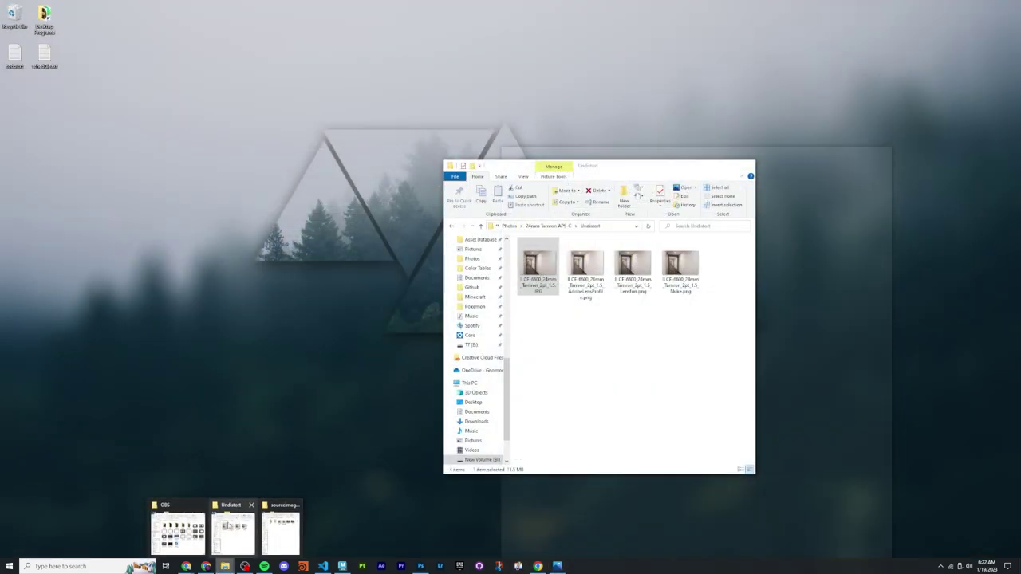
{"action": "left_click", "coordinate": [230, 524]}
{"action": "scroll", "coordinate": [502, 255], "scroll_direction": "up", "scroll_amount": 6}
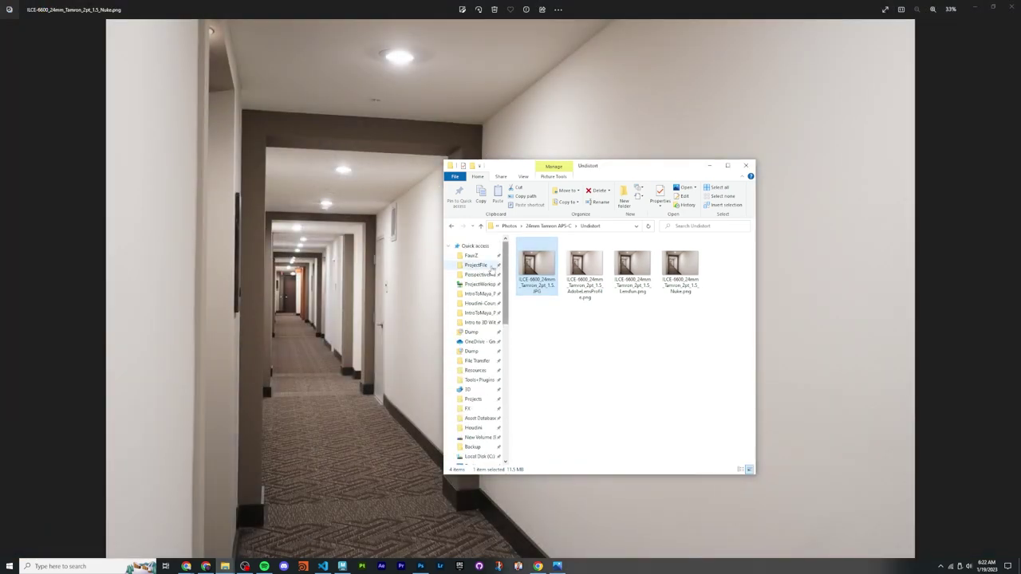
{"action": "left_click", "coordinate": [487, 275]}
{"action": "double_click", "coordinate": [536, 261]}
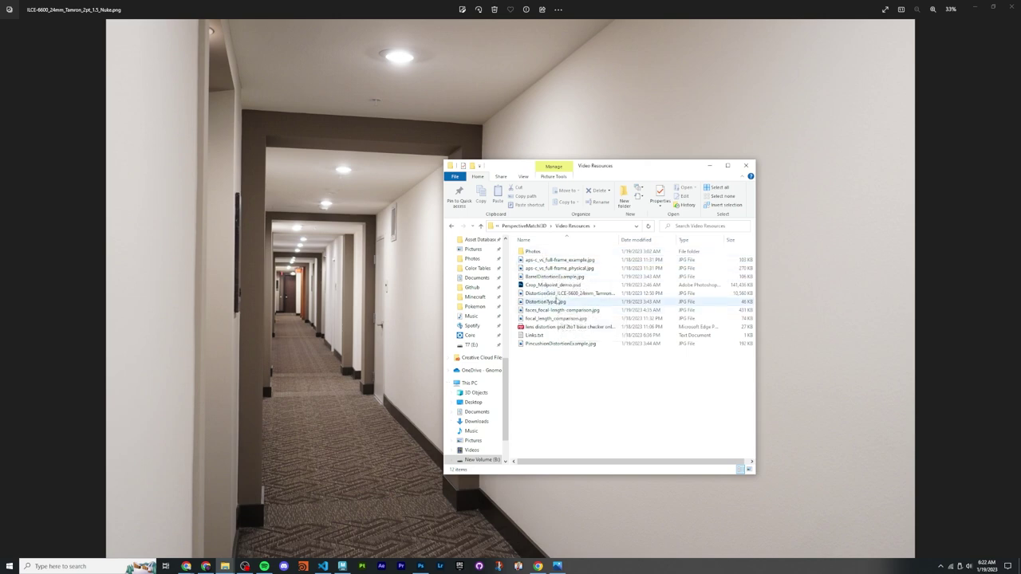
{"action": "double_click", "coordinate": [565, 327]}
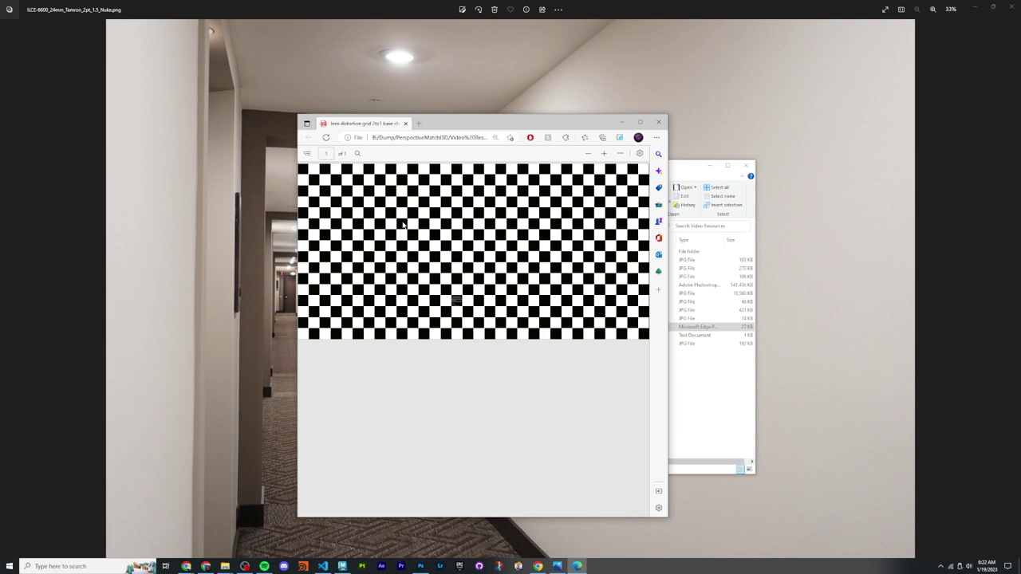
{"action": "left_click_drag", "start_coordinate": [456, 127], "coordinate": [477, 153]}
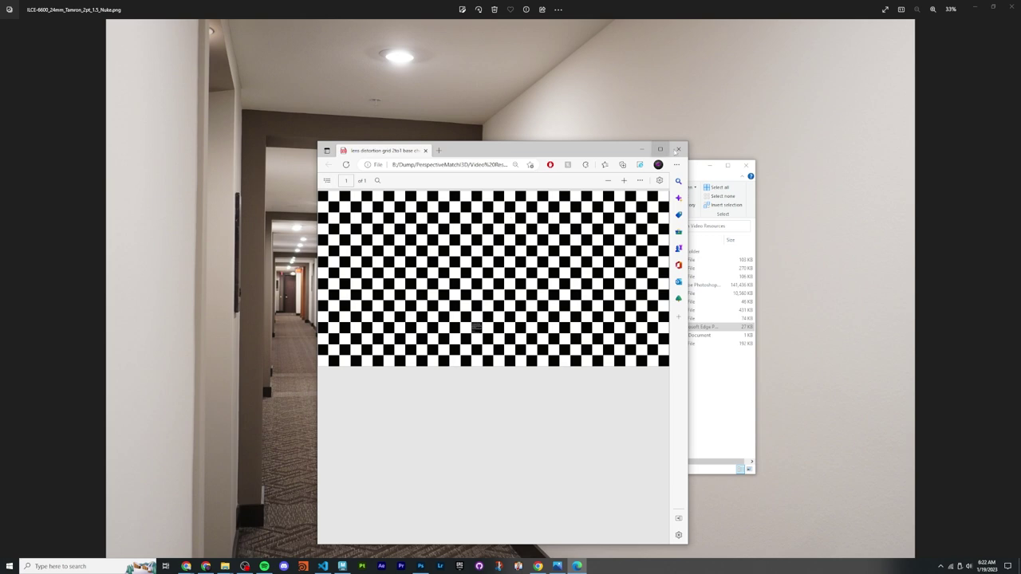
Step: Look over the lens distortion grid PDF once more, close it, and open the photographed grid DistortionGrid_ILCE-6600_24mm_Tamron.JPG from Video Resources
{"action": "left_click", "coordinate": [678, 149]}
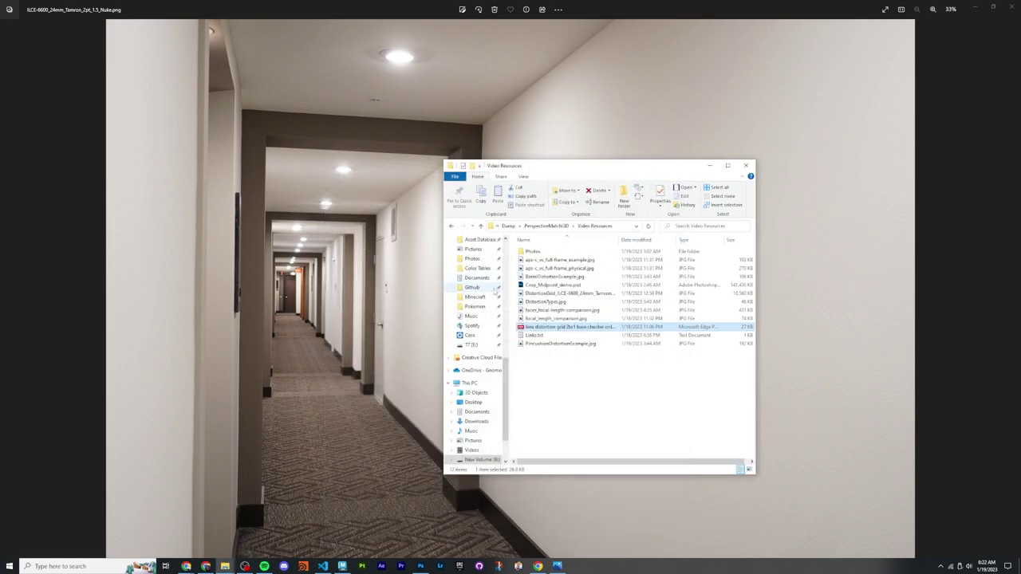
{"action": "left_click", "coordinate": [586, 318]}
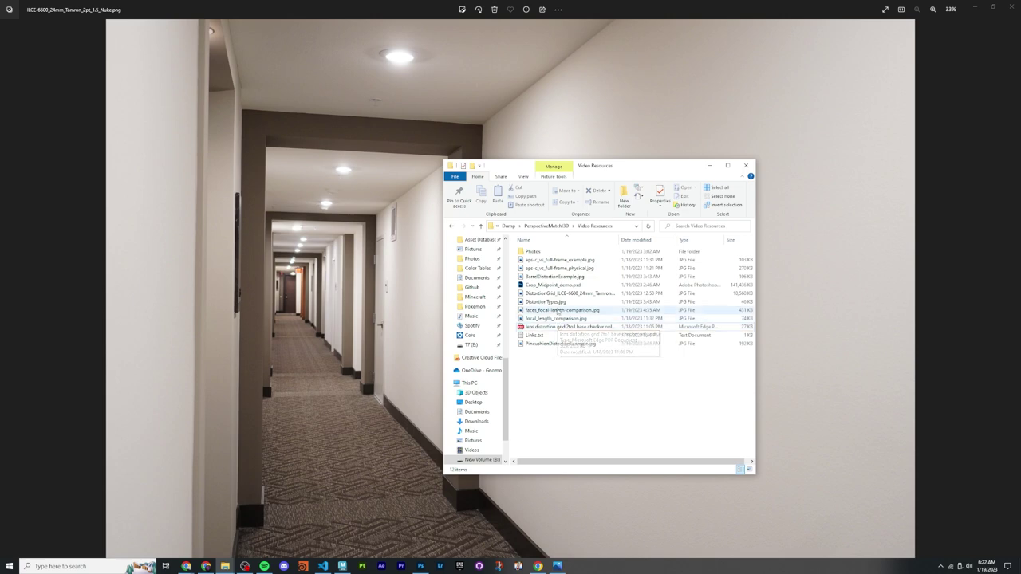
{"action": "double_click", "coordinate": [558, 327]}
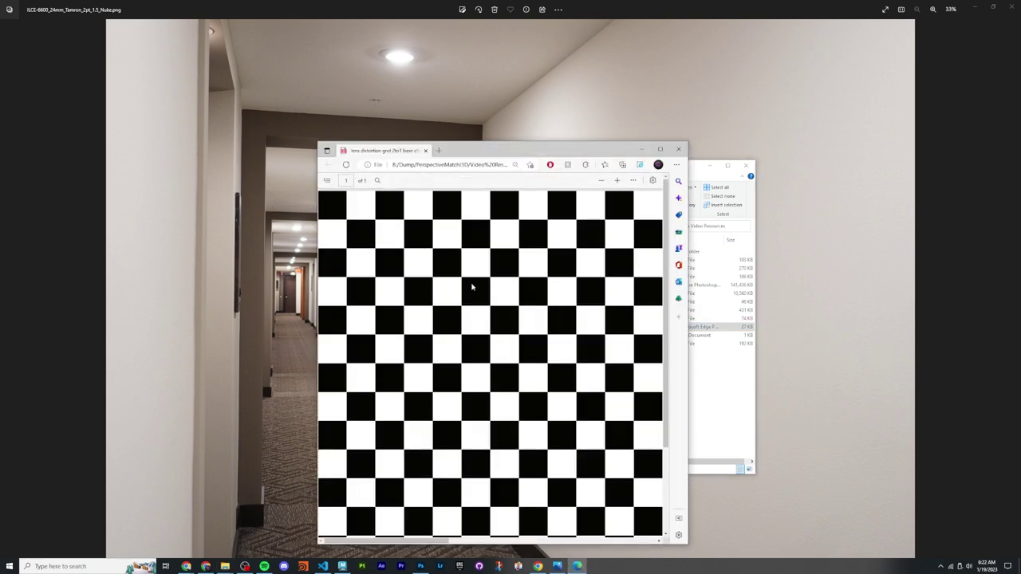
{"action": "scroll", "coordinate": [470, 287], "scroll_direction": "down", "scroll_amount": 1}
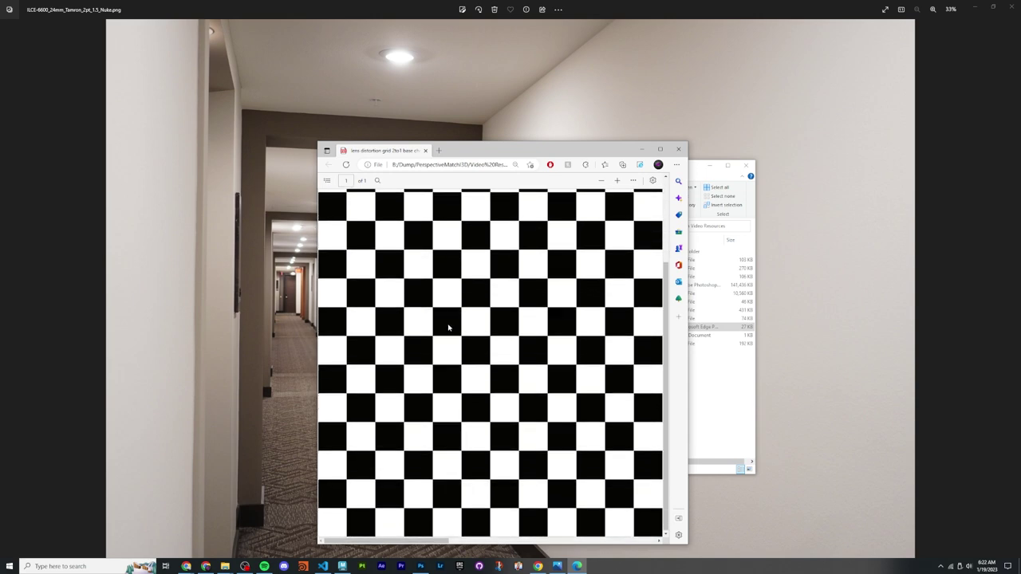
{"action": "left_click", "coordinate": [675, 155]}
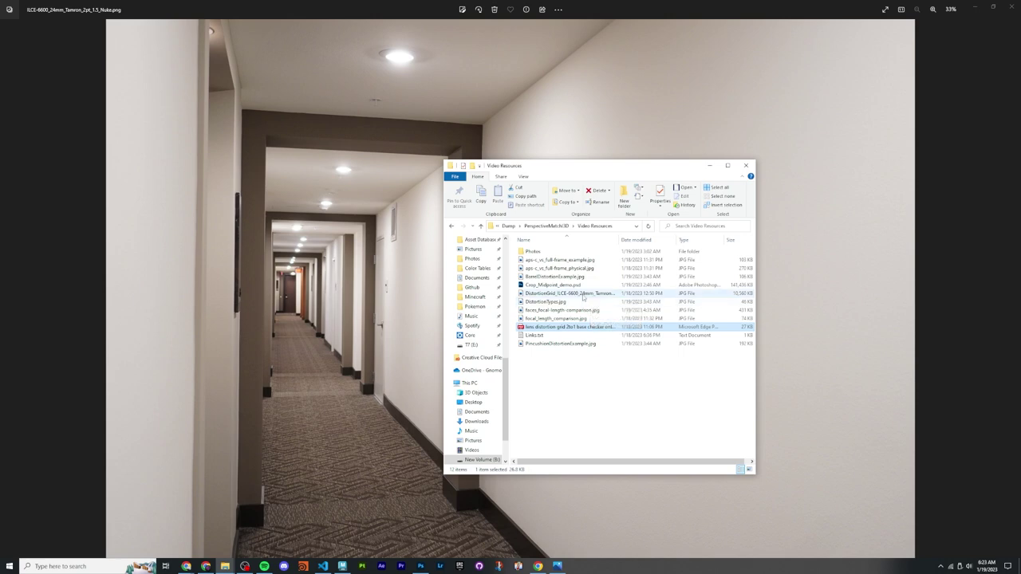
{"action": "double_click", "coordinate": [582, 297]}
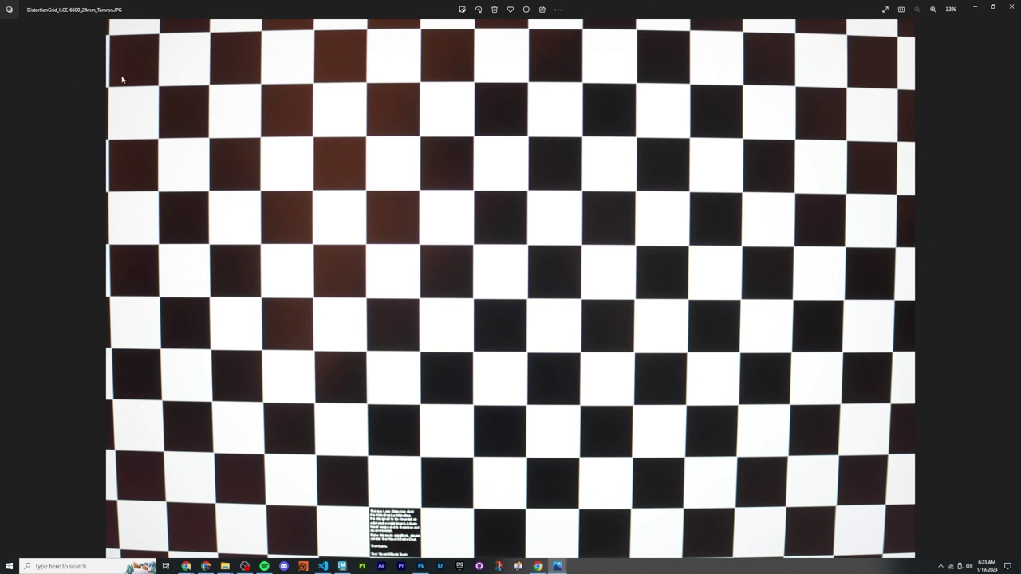
{"action": "left_click", "coordinate": [8, 566]}
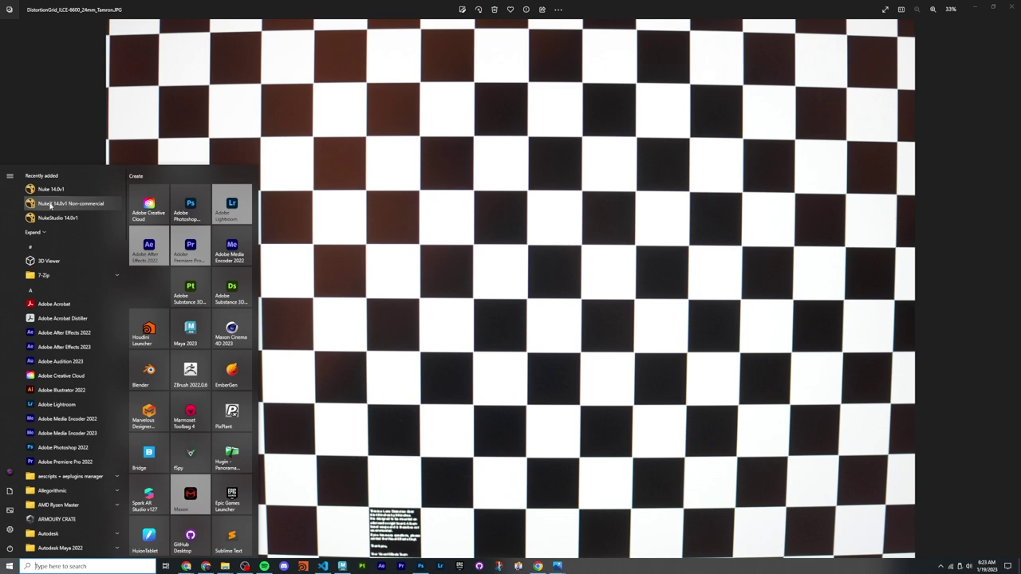
{"action": "left_click", "coordinate": [50, 205]}
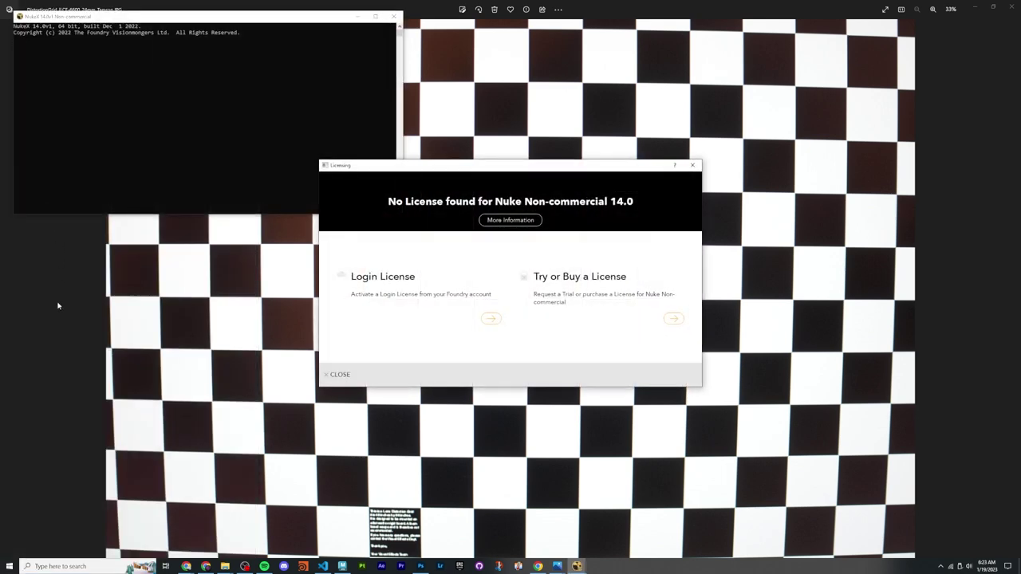
{"action": "left_click", "coordinate": [693, 166]}
Step: Launch the regular NukeX program instead of the Non-commercial edition
{"action": "key", "text": "super"}
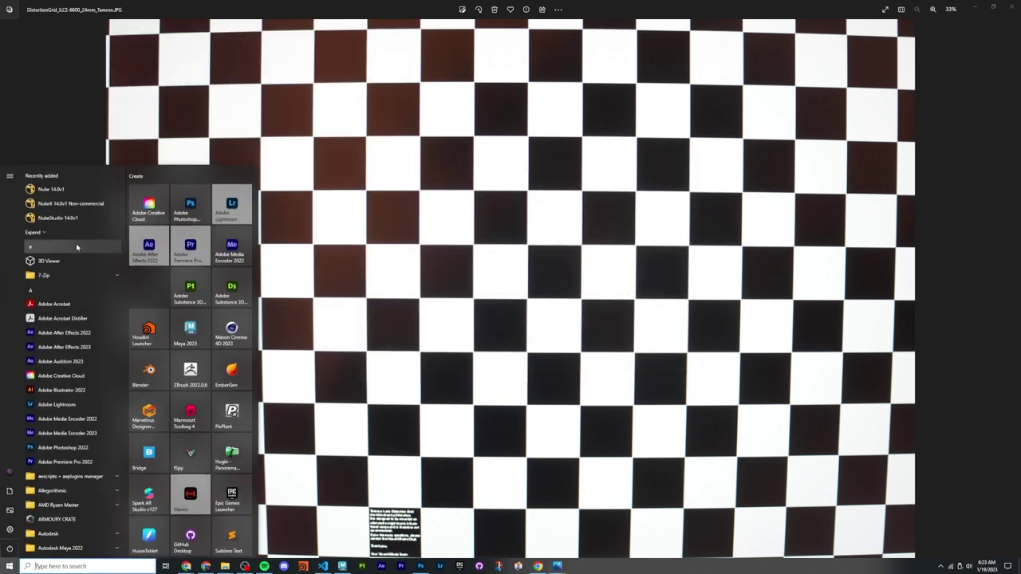
{"action": "left_click", "coordinate": [75, 232]}
{"action": "left_click", "coordinate": [82, 231]}
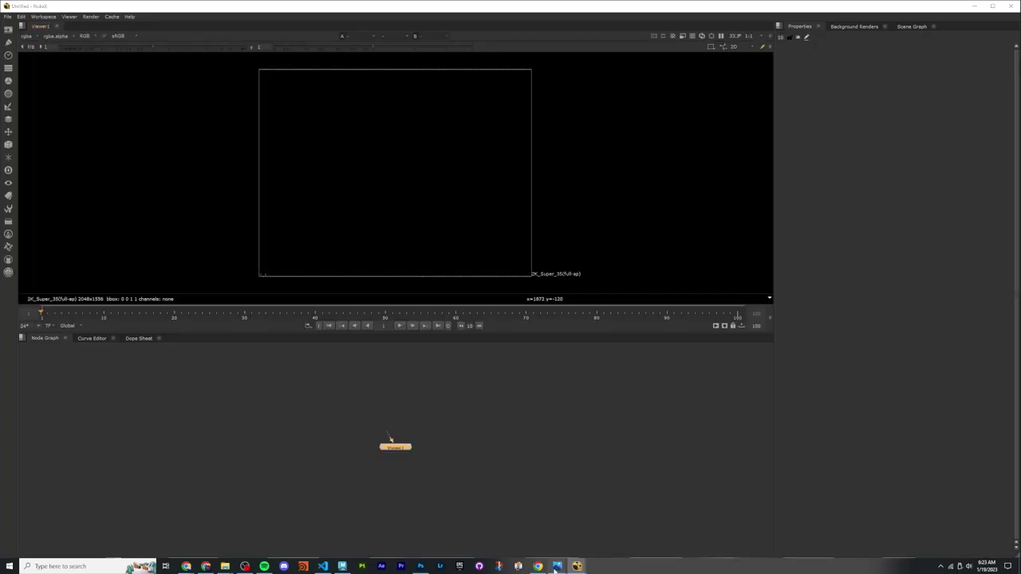
Step: Compare the open Nuke-corrected 2pt corridor photo with the photographed distortion grid by alternating between the two images
{"action": "mouse_move", "coordinate": [557, 566]}
{"action": "mouse_move", "coordinate": [600, 519]}
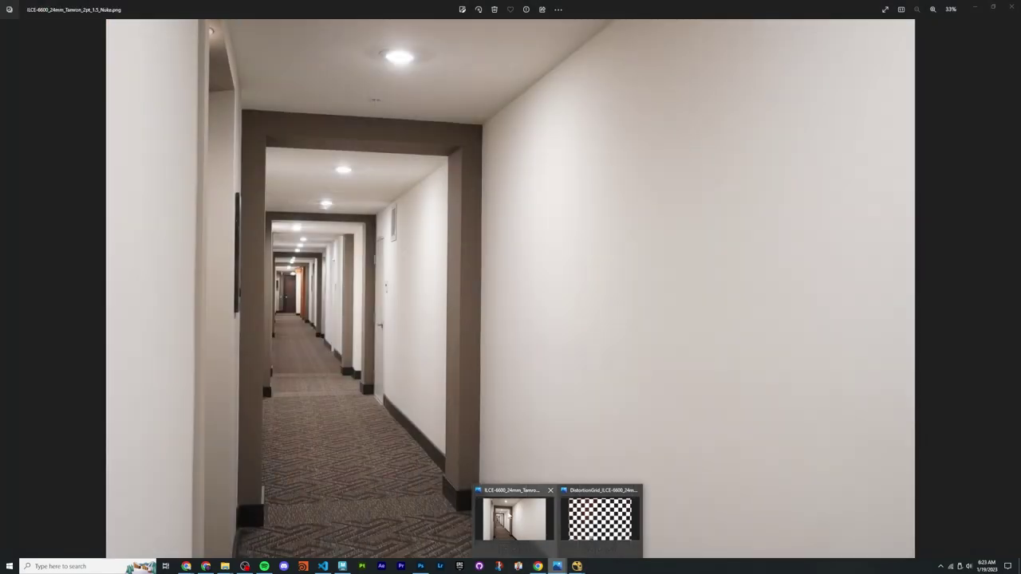
{"action": "left_click", "coordinate": [515, 518]}
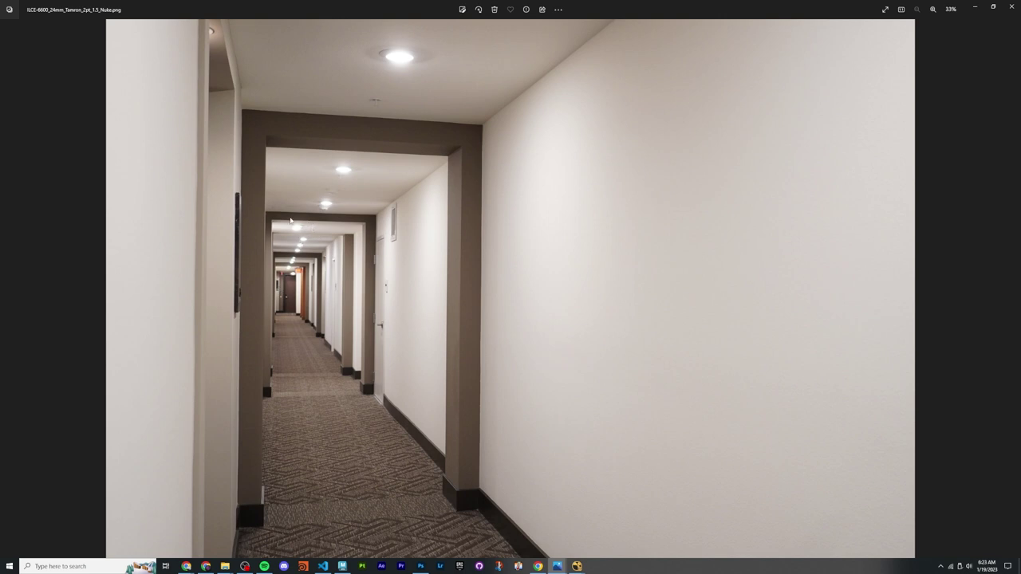
{"action": "mouse_move", "coordinate": [556, 565]}
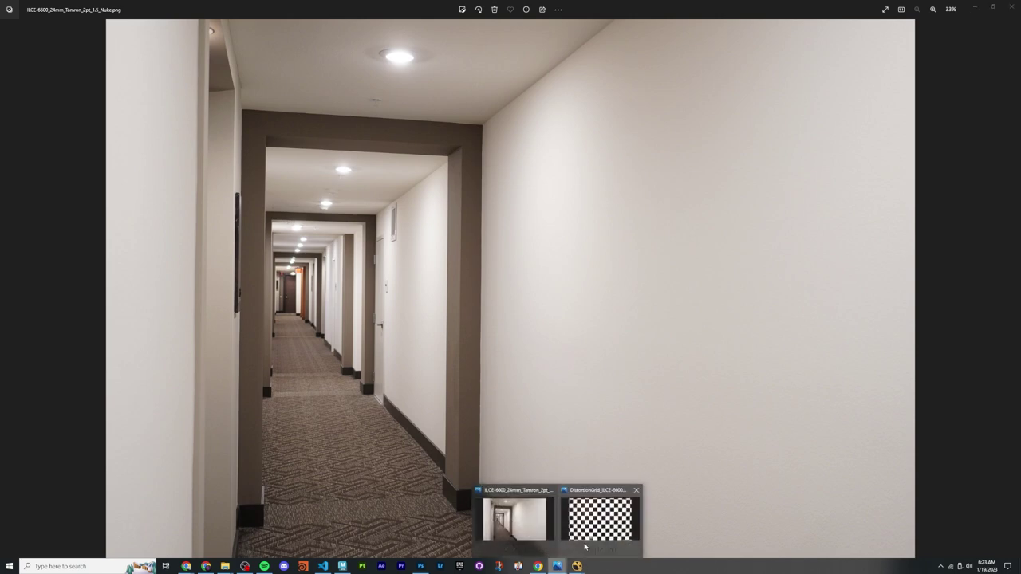
{"action": "left_click", "coordinate": [594, 527]}
{"action": "left_click", "coordinate": [531, 545]}
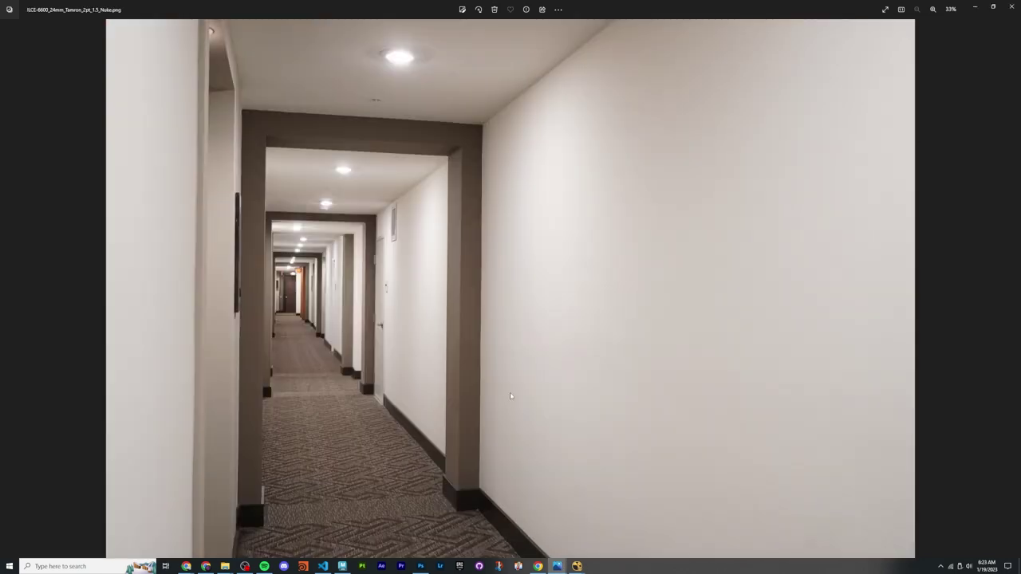
{"action": "left_click", "coordinate": [595, 526]}
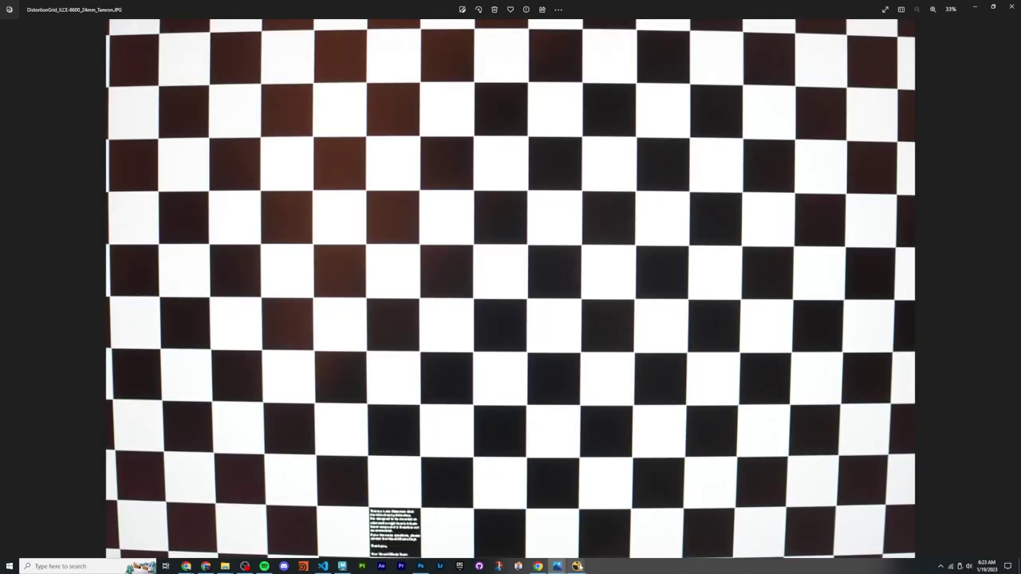
Step: Switch to NukeX and add a Read node that loads ILCE-6600_24mm_Tamron_1pt_1.5.JPG from the FauxZ project's sourceimages folder
{"action": "left_click", "coordinate": [611, 528]}
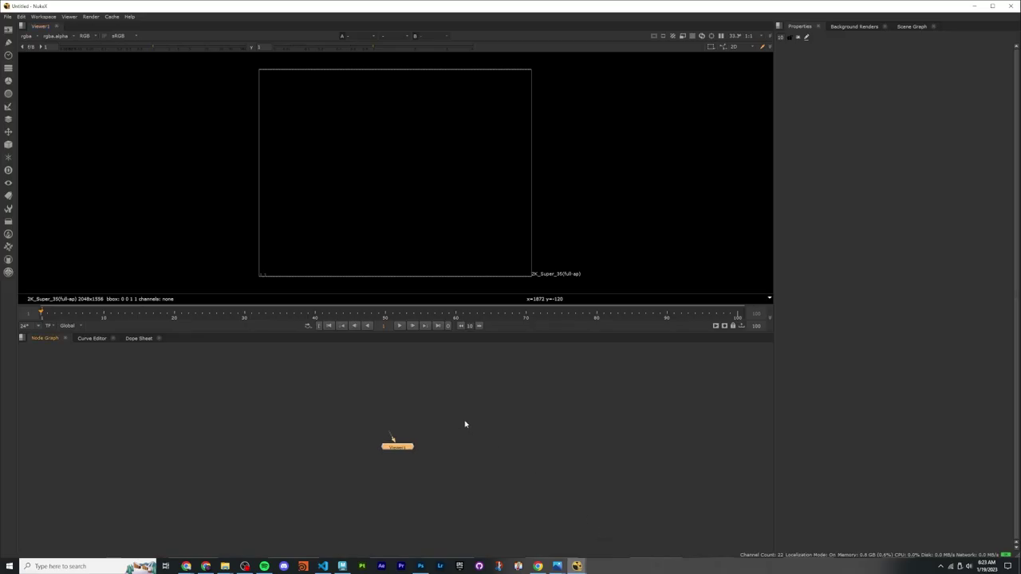
{"action": "key", "text": "Tab"}
{"action": "type", "text": "read"}
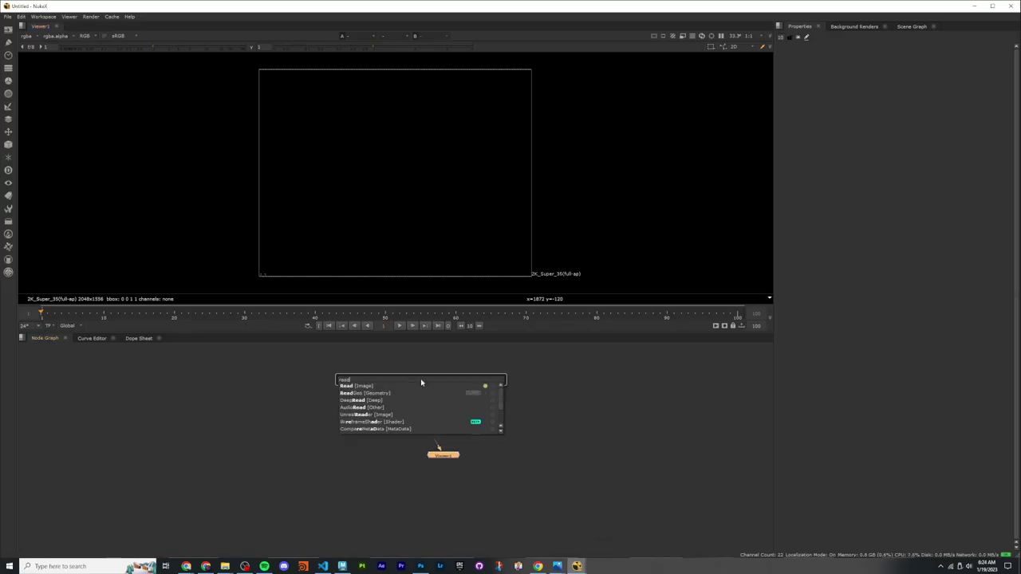
{"action": "left_click", "coordinate": [391, 385]}
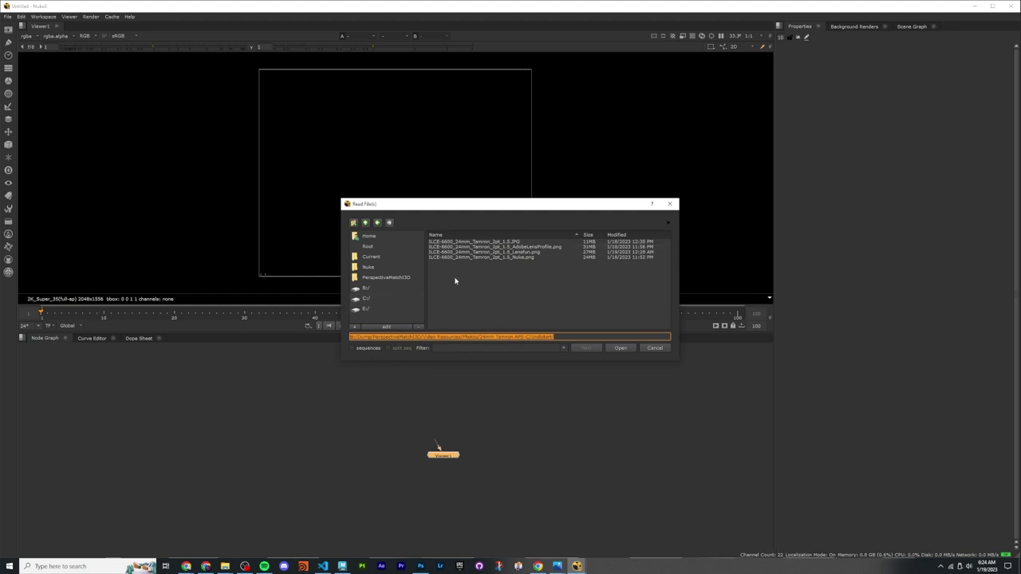
{"action": "left_click", "coordinate": [387, 277]}
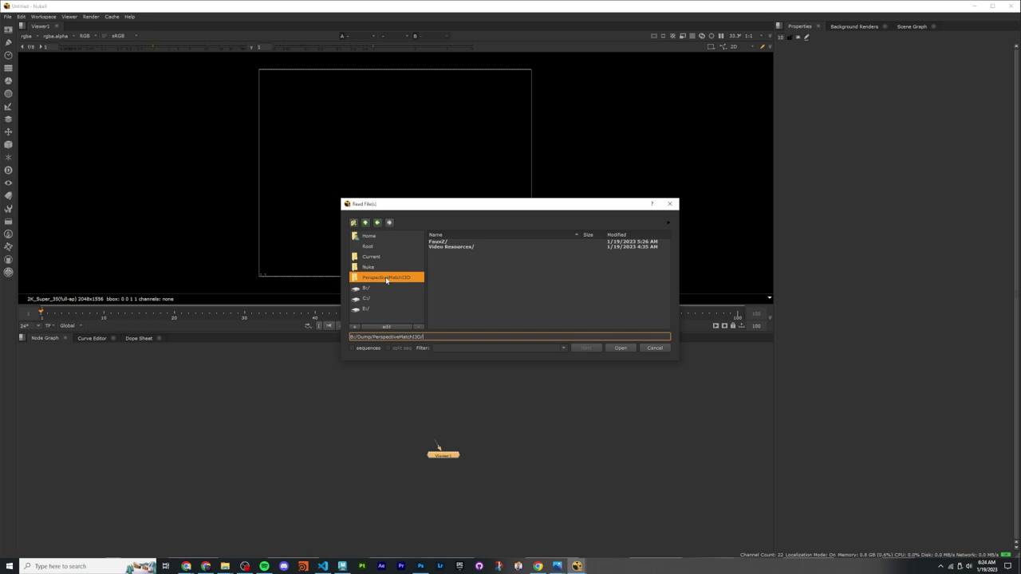
{"action": "double_click", "coordinate": [444, 242]}
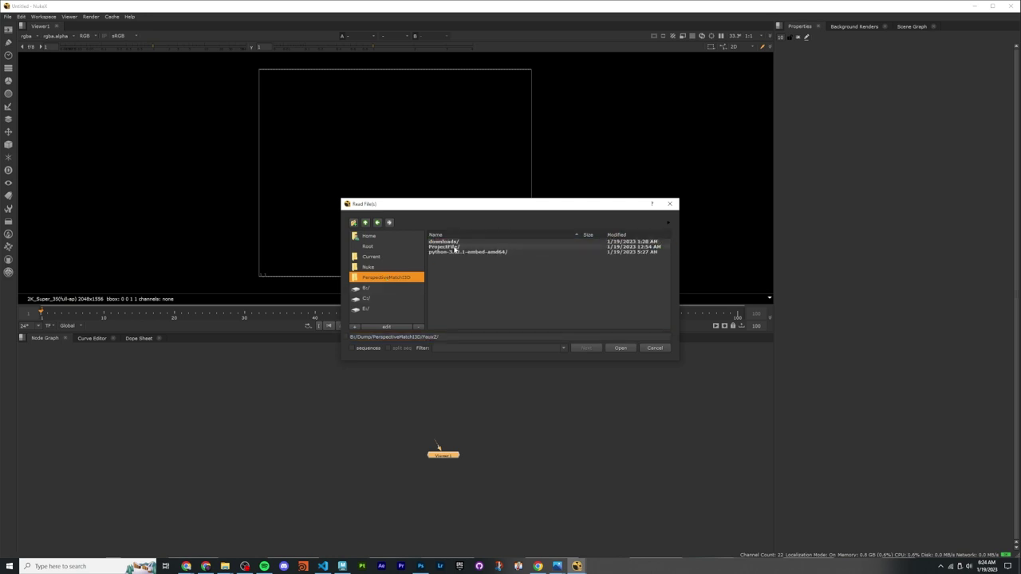
{"action": "double_click", "coordinate": [455, 252]}
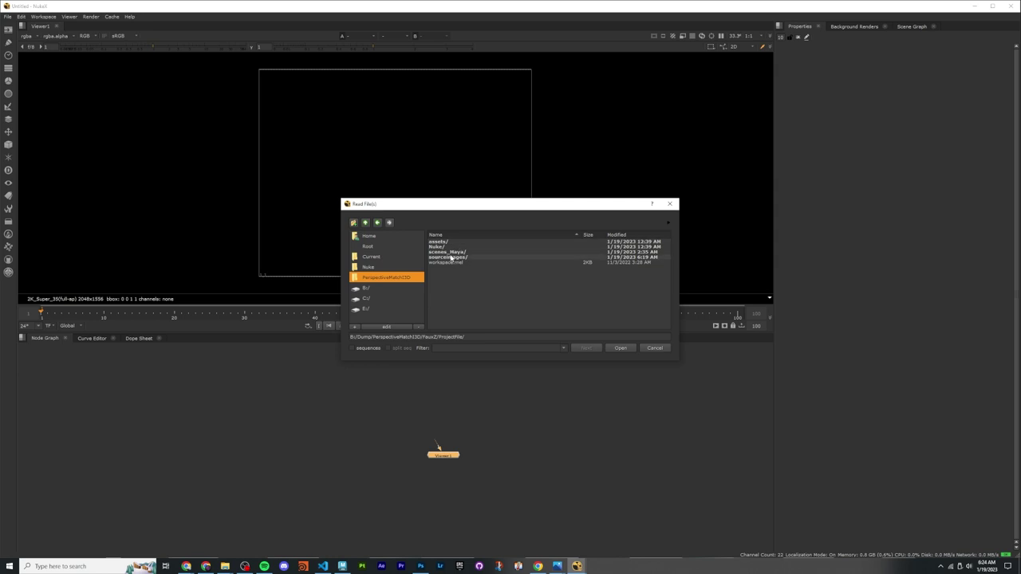
{"action": "double_click", "coordinate": [450, 258]}
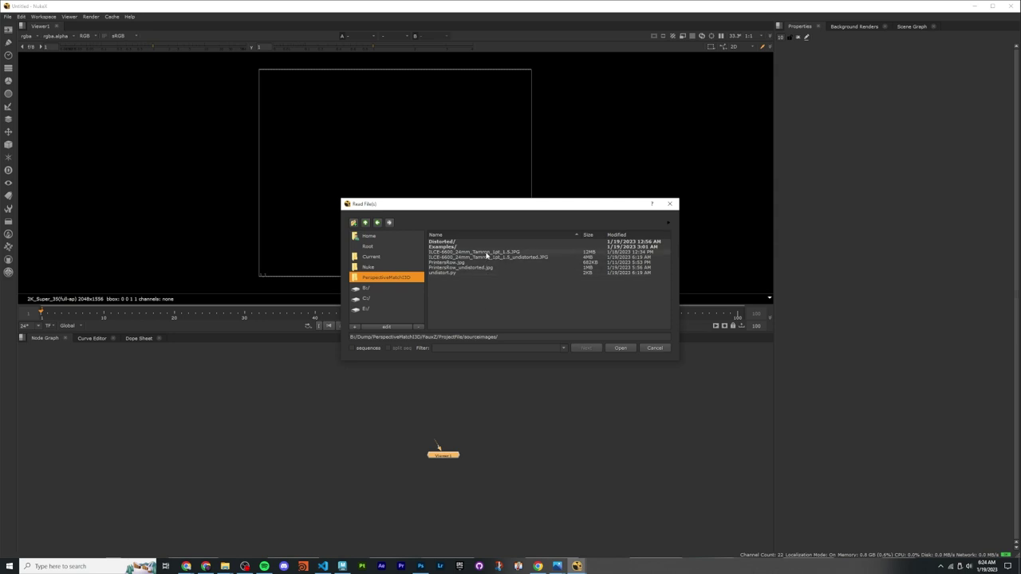
{"action": "left_click", "coordinate": [487, 253]}
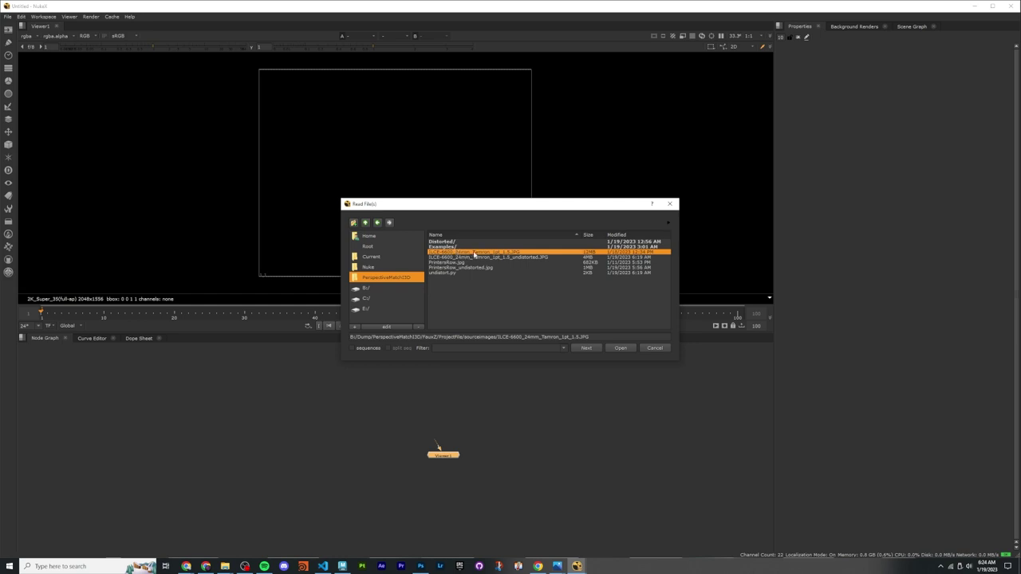
{"action": "left_click", "coordinate": [614, 352]}
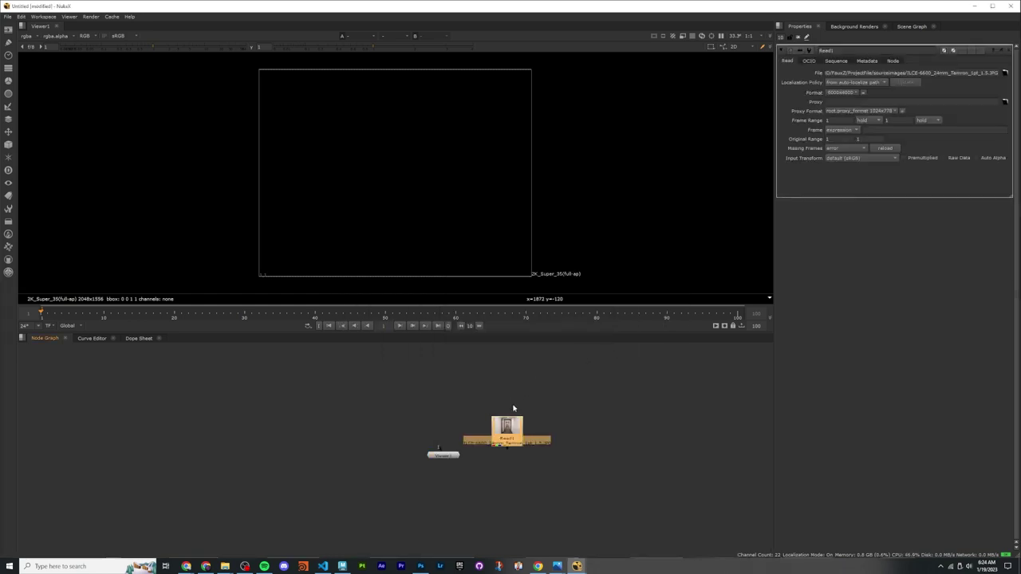
Step: Connect the corridor photo's Read node to the viewer and inspect the image up close
{"action": "left_click_drag", "start_coordinate": [506, 426], "coordinate": [440, 460]}
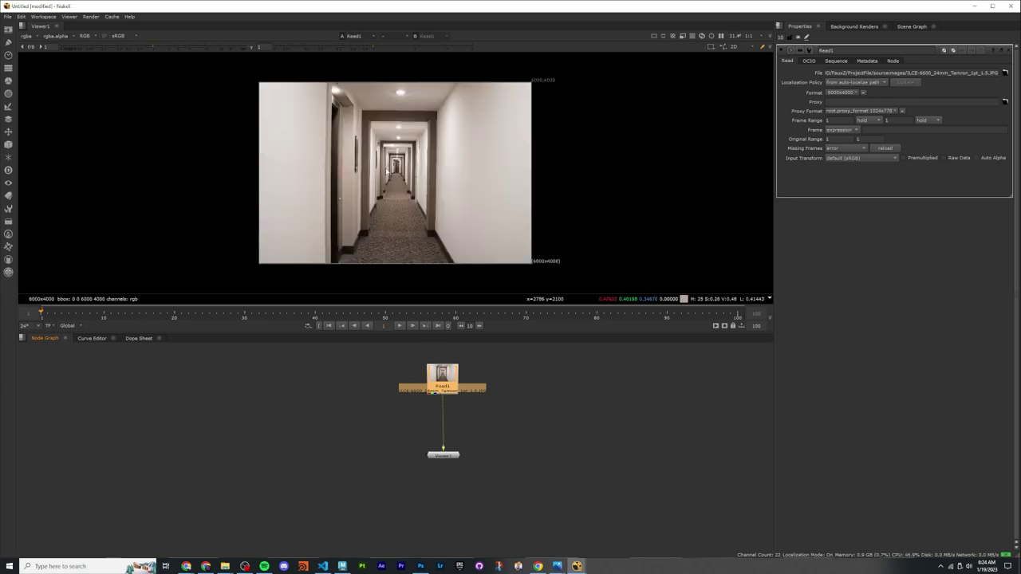
{"action": "scroll", "coordinate": [403, 142], "scroll_direction": "up", "scroll_amount": 3}
{"action": "middle_click_drag", "start_coordinate": [403, 142], "coordinate": [386, 168]}
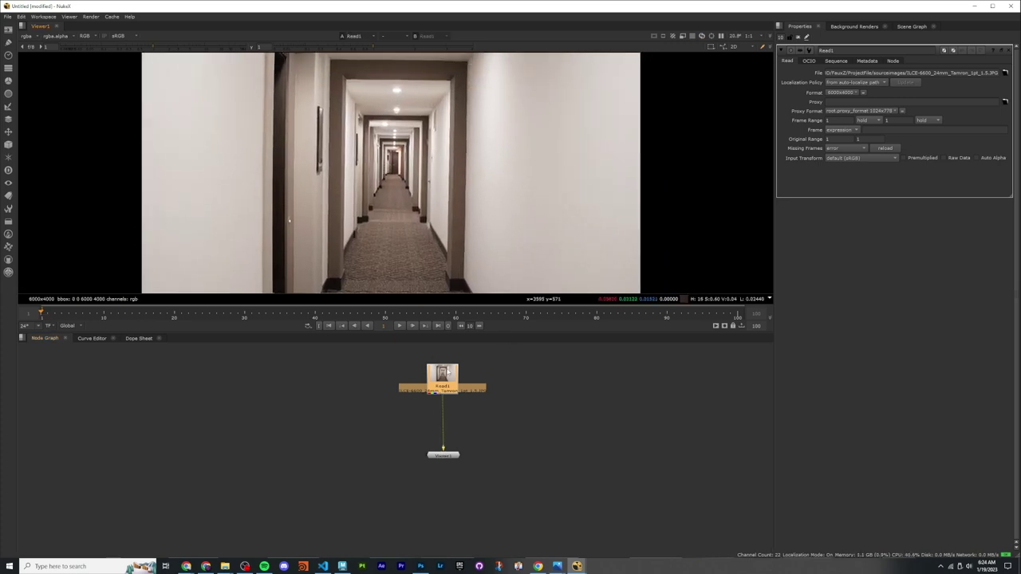
Step: Shift the corridor Read node aside and add a second Read node loading DistortionGrid_ILCE-6600_24mm_Tamron.JPG from the Video Resources folder
{"action": "left_click_drag", "start_coordinate": [449, 373], "coordinate": [410, 376]}
{"action": "left_click", "coordinate": [479, 376]}
{"action": "key", "text": "Tab"}
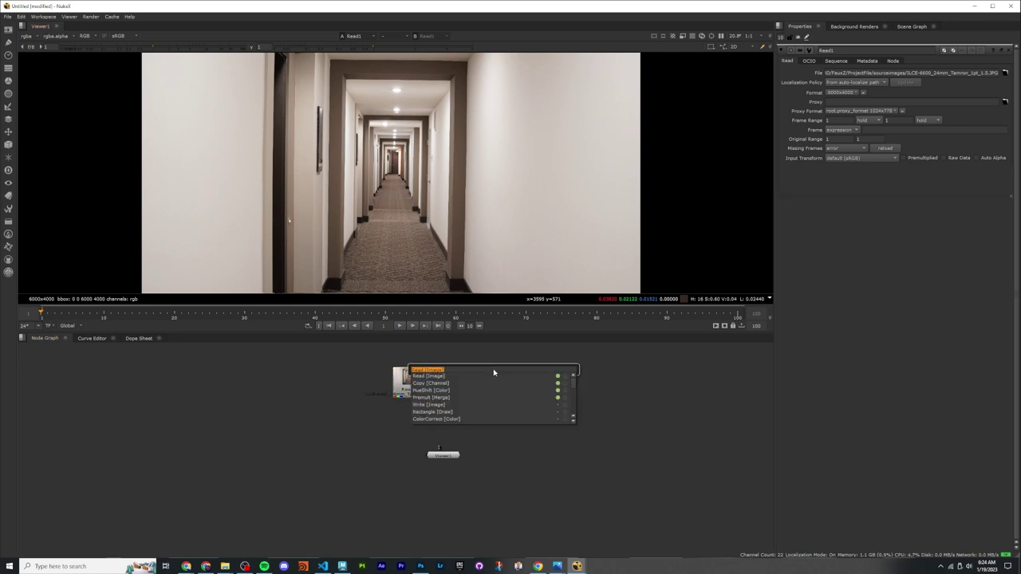
{"action": "type", "text": "read"}
{"action": "key", "text": "Return"}
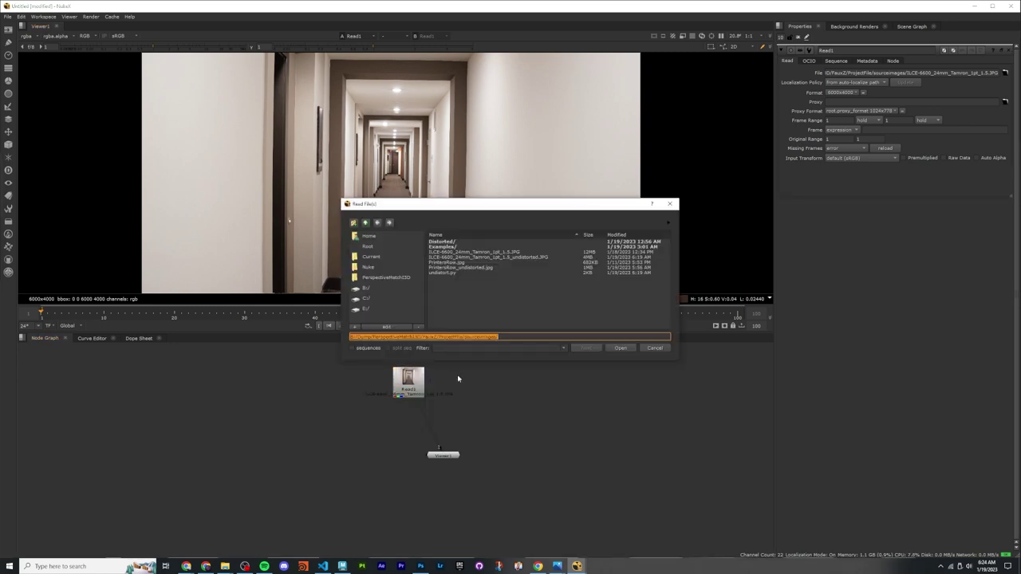
{"action": "left_click", "coordinate": [396, 276]}
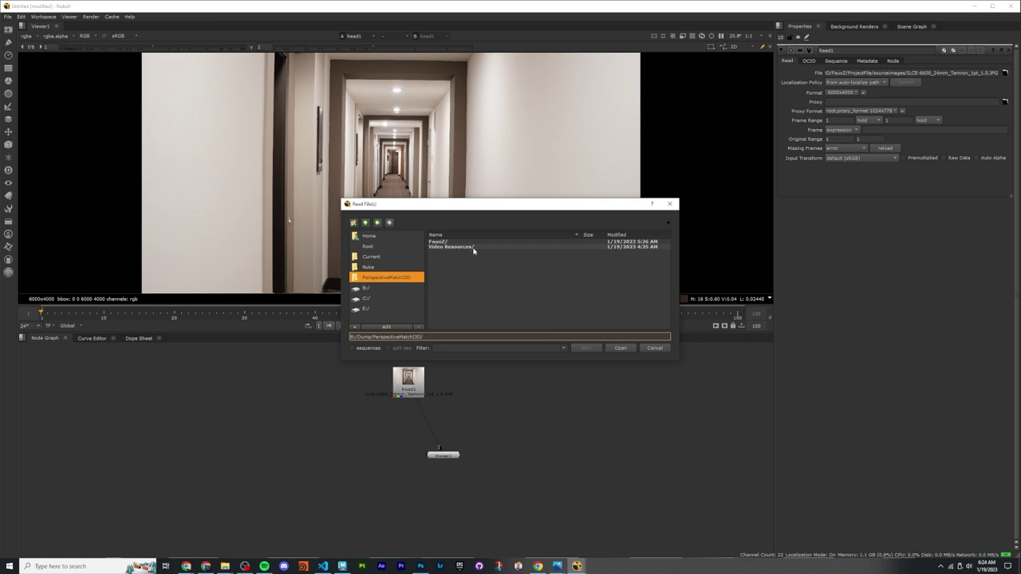
{"action": "double_click", "coordinate": [473, 247]}
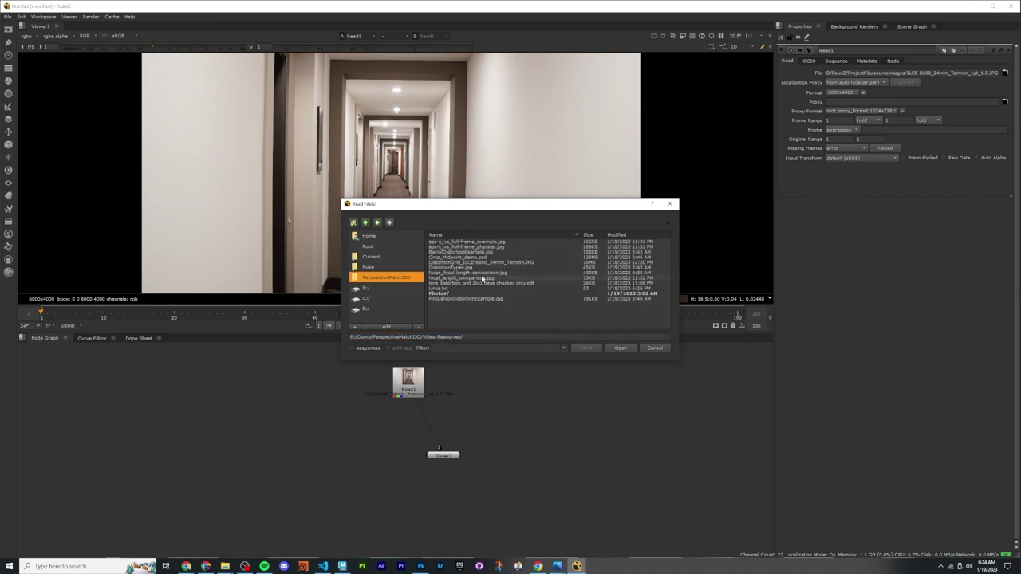
{"action": "left_click", "coordinate": [480, 263]}
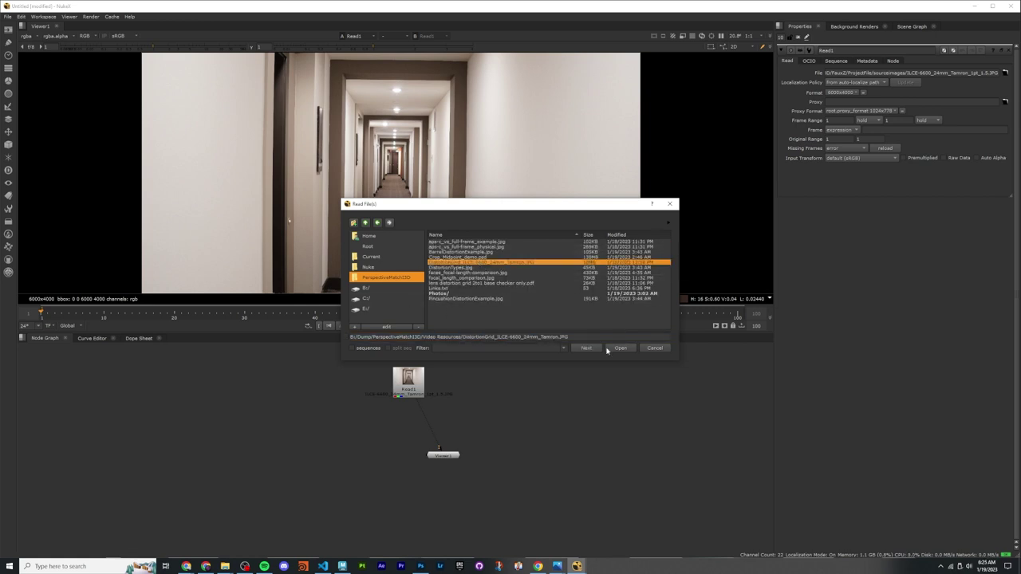
{"action": "left_click", "coordinate": [619, 349]}
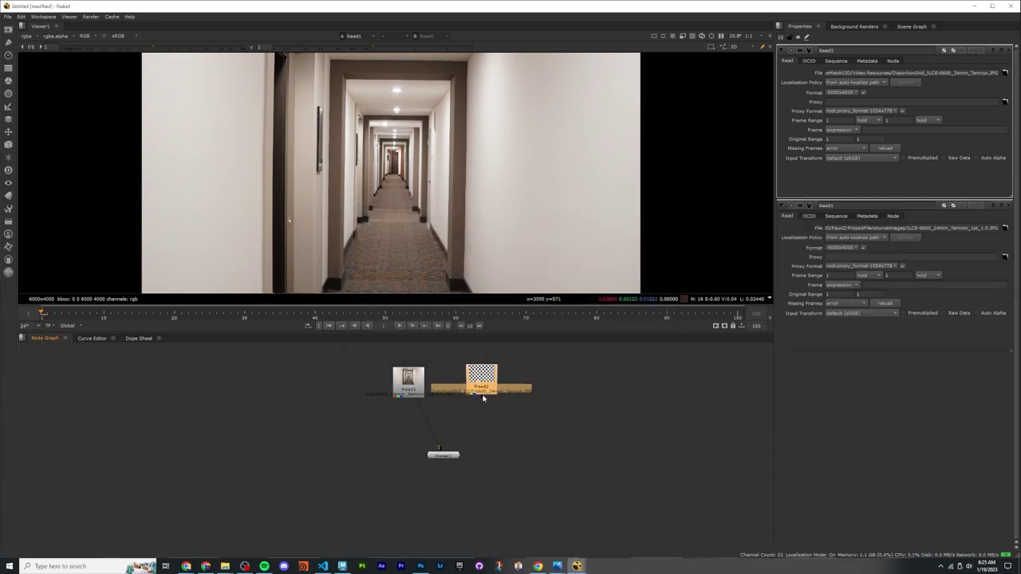
Step: Connect the distortion grid's Read node to the viewer as a second input and display the grid image
{"action": "left_click_drag", "start_coordinate": [487, 395], "coordinate": [444, 453]}
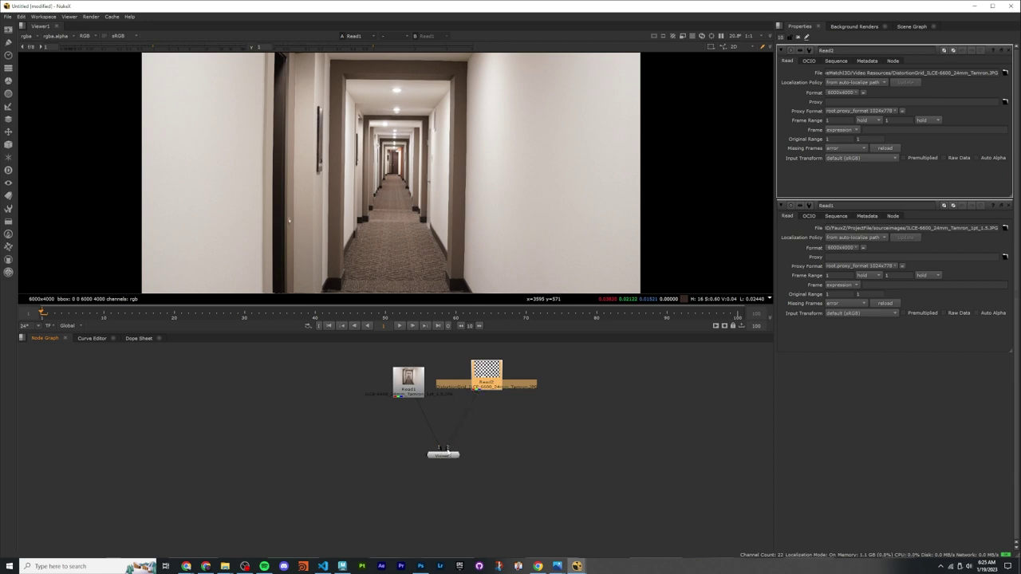
{"action": "left_click", "coordinate": [440, 454]}
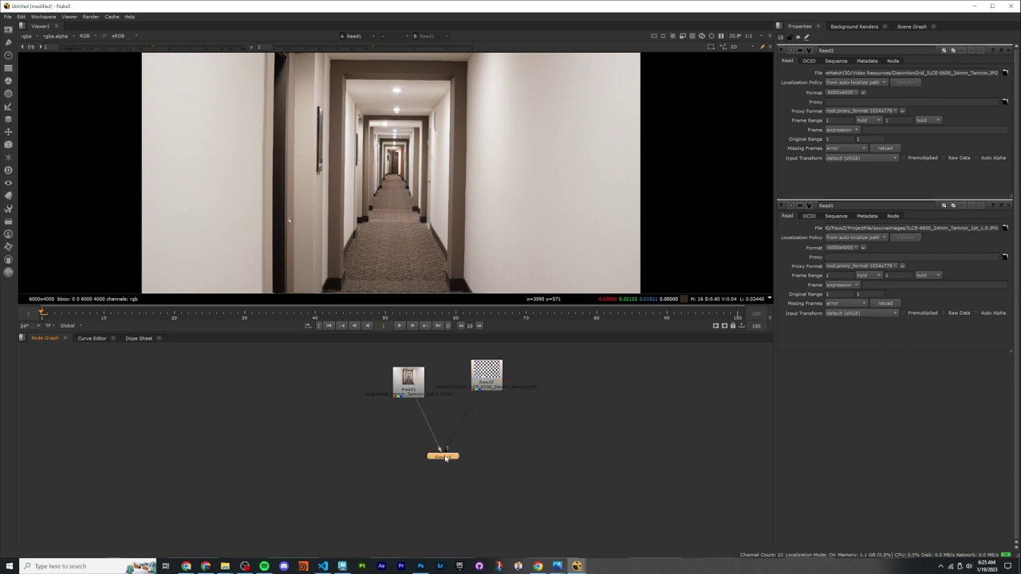
{"action": "left_click", "coordinate": [356, 37]}
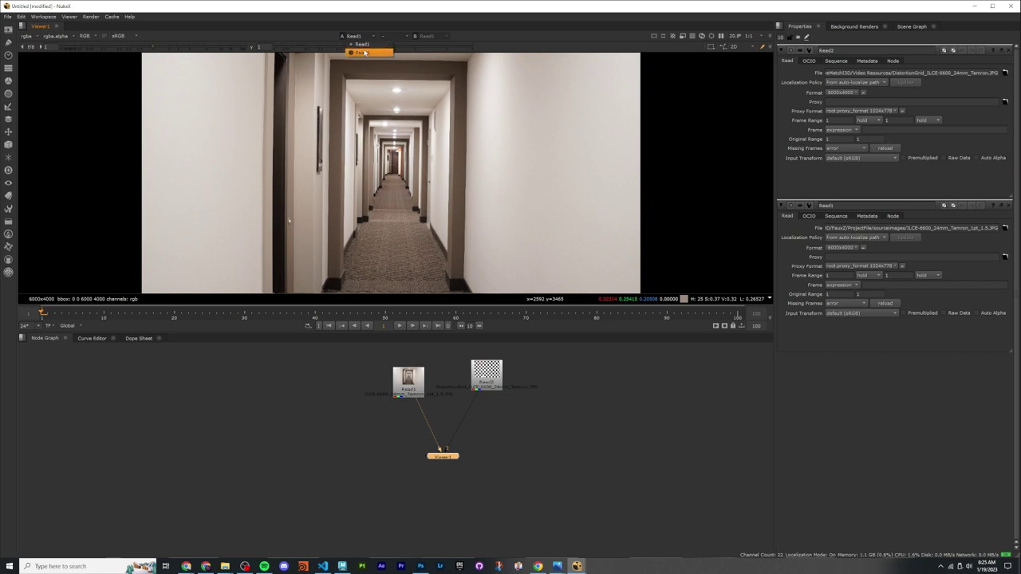
{"action": "left_click", "coordinate": [364, 52]}
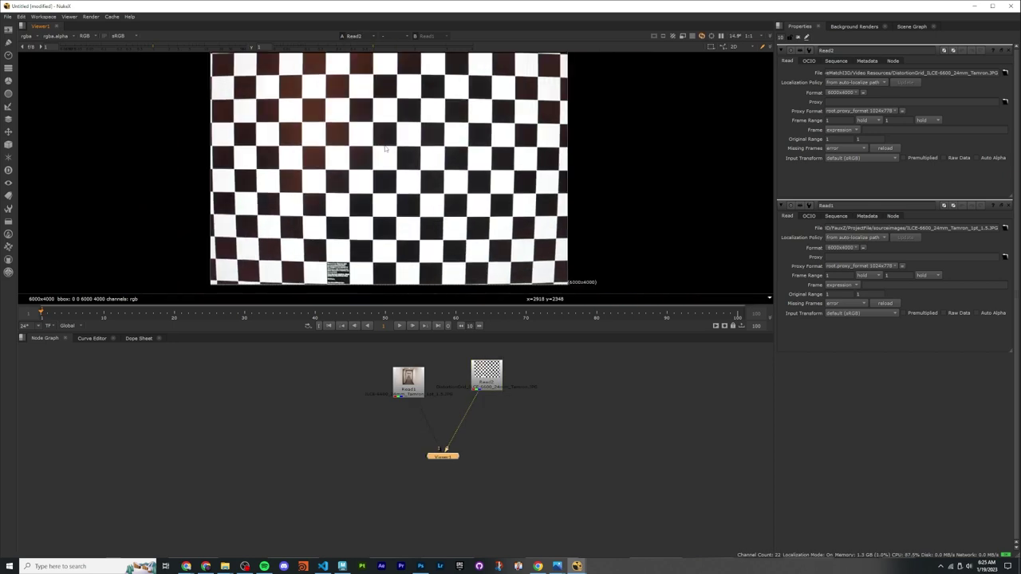
{"action": "scroll", "coordinate": [385, 148], "scroll_direction": "up", "scroll_amount": 1}
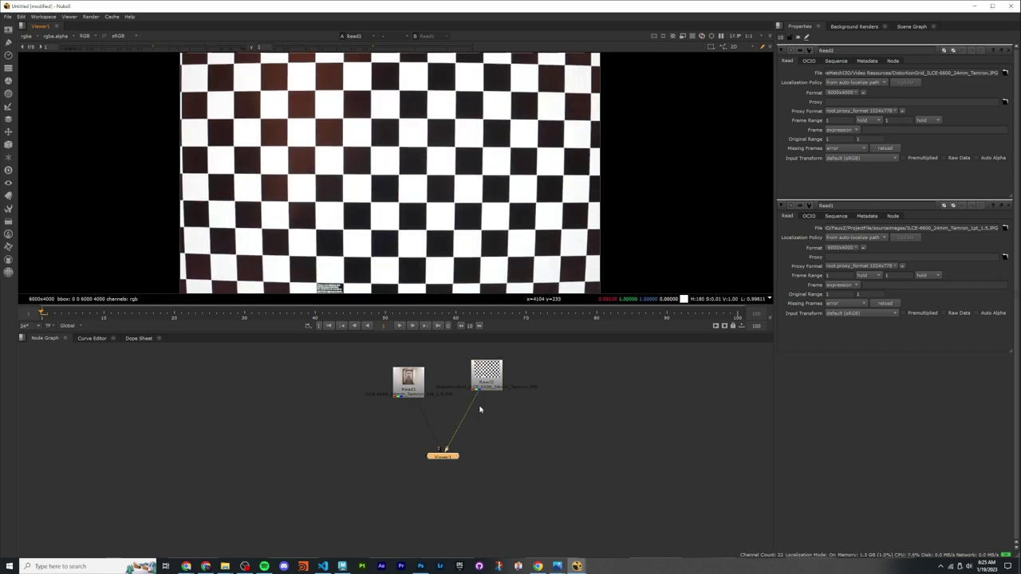
Step: Add a LensDistortion node fed by the distortion grid's Read node and place it slightly below that node
{"action": "left_click_drag", "start_coordinate": [484, 375], "coordinate": [501, 377]}
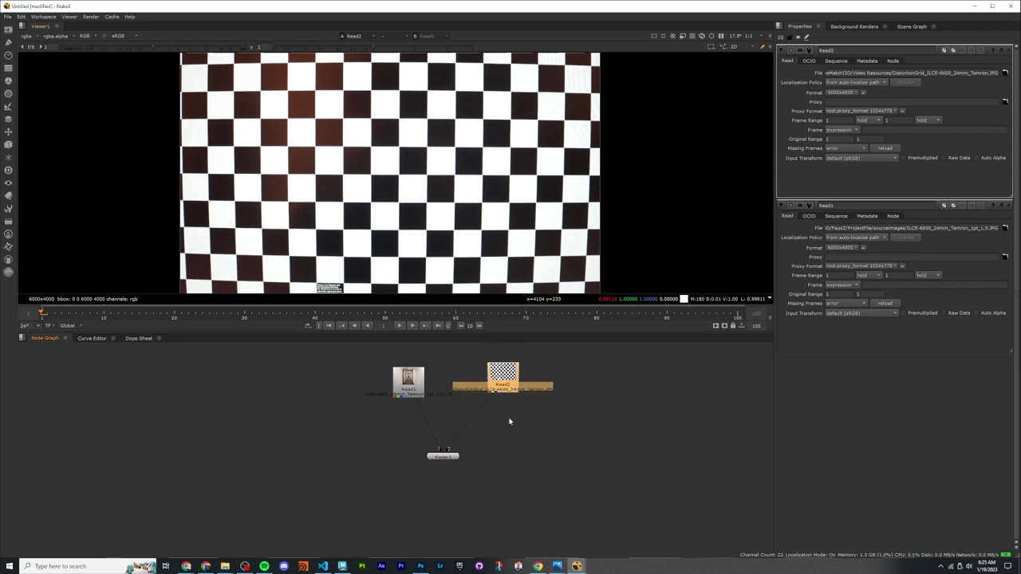
{"action": "key", "text": "Tab"}
{"action": "type", "text": "lensdi"}
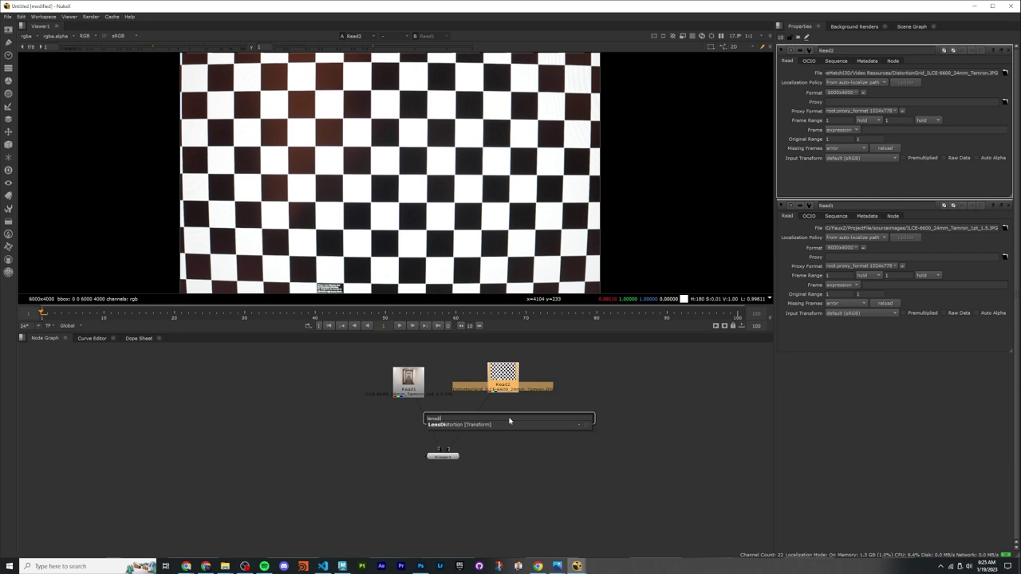
{"action": "key", "text": "Return"}
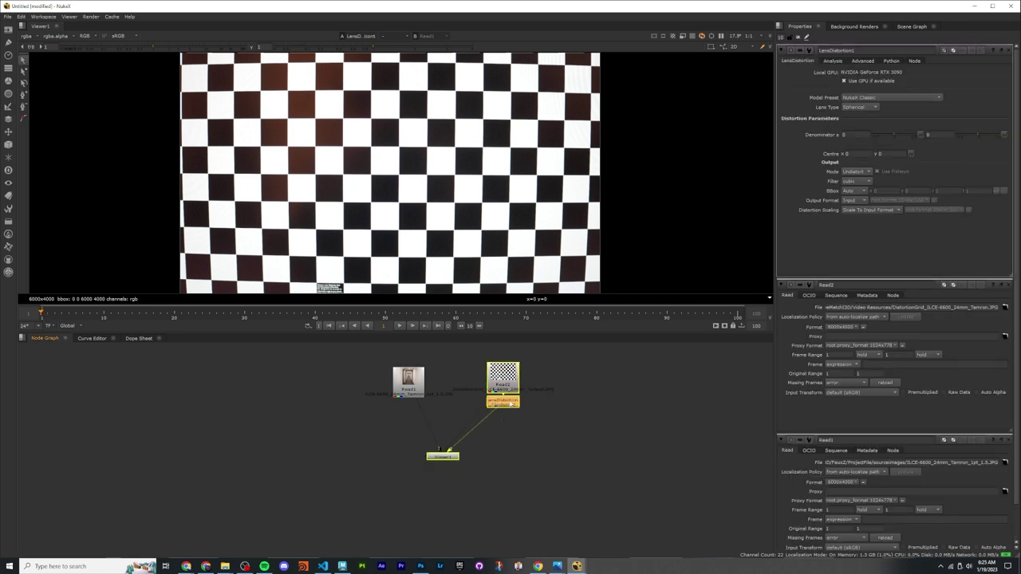
{"action": "left_click_drag", "start_coordinate": [508, 416], "coordinate": [506, 413]}
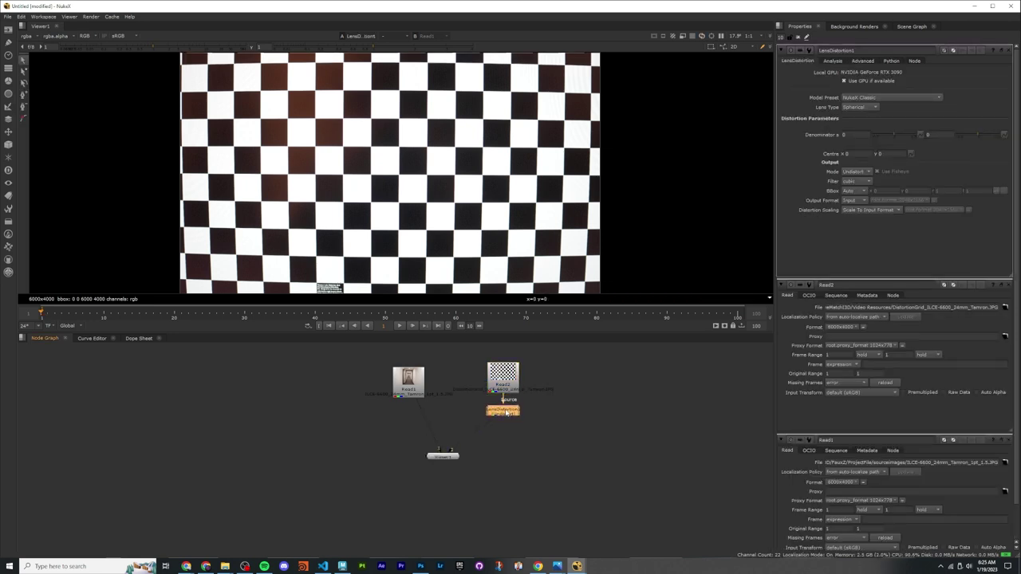
{"action": "scroll", "coordinate": [464, 175], "scroll_direction": "down", "scroll_amount": 3}
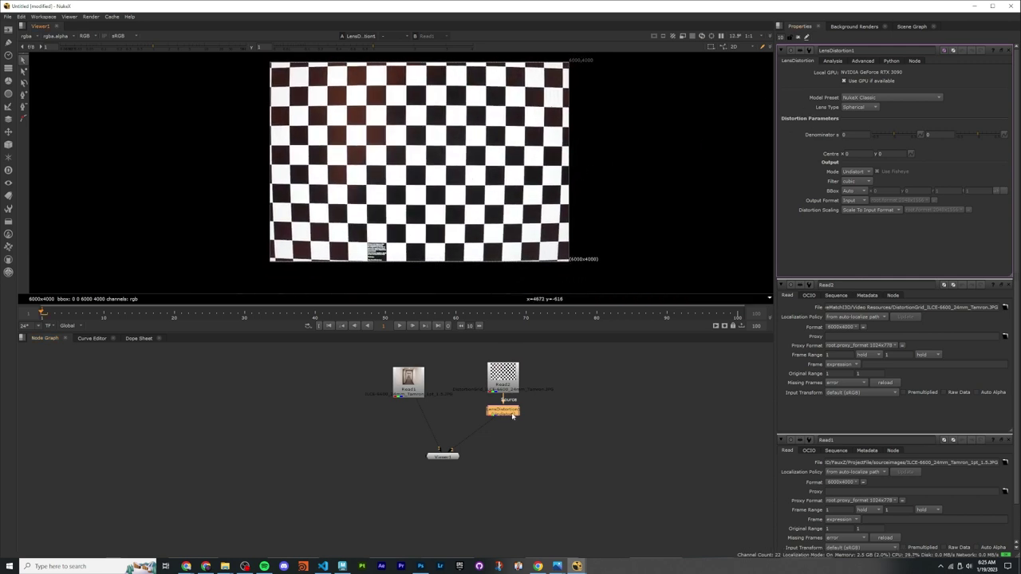
Step: Detect the checkerboard grid on the current frame in LensDistortion1 and inspect the detected lines up close
{"action": "left_click", "coordinate": [833, 61]}
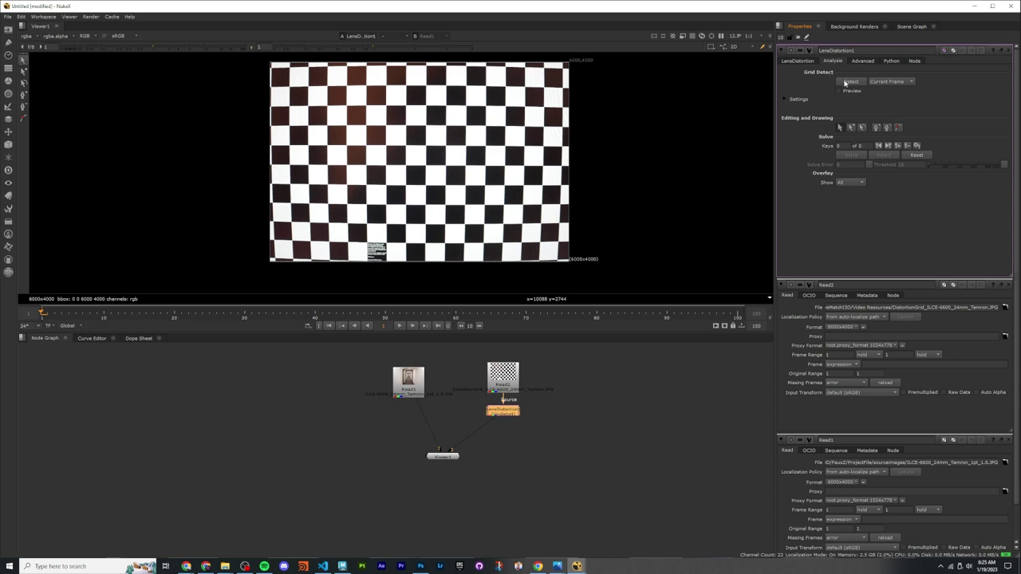
{"action": "left_click", "coordinate": [850, 82]}
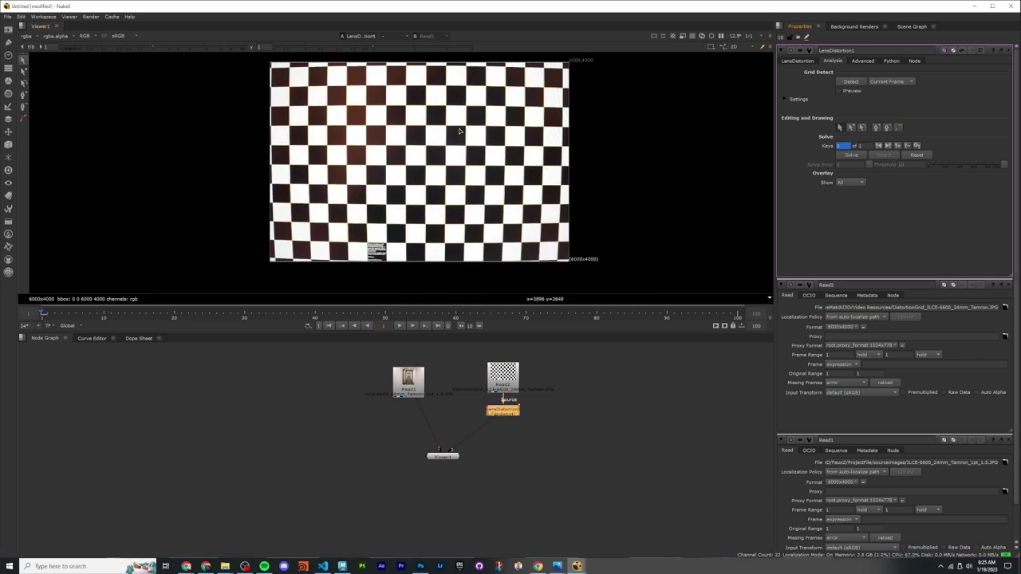
{"action": "scroll", "coordinate": [428, 131], "scroll_direction": "up", "scroll_amount": 7}
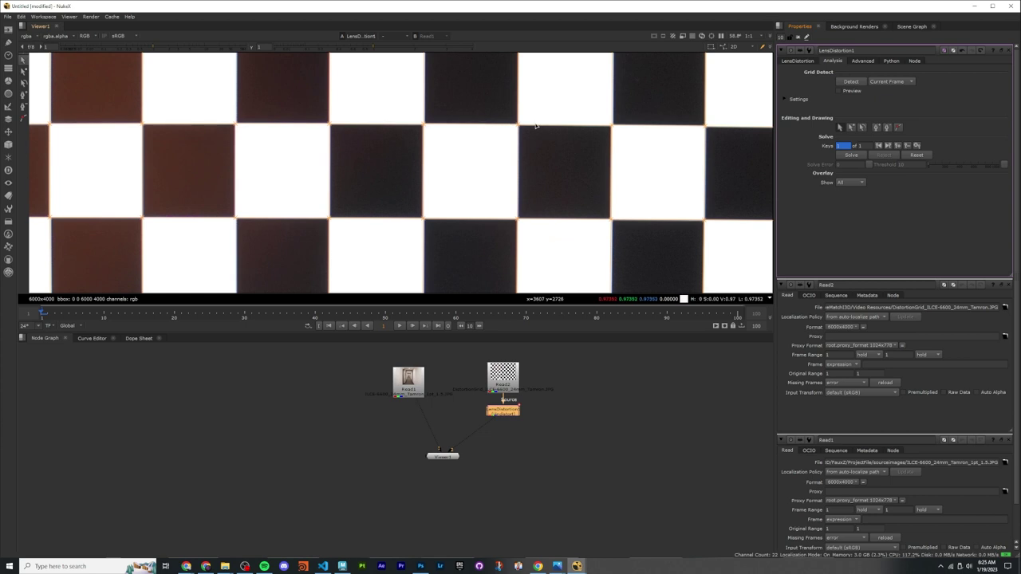
{"action": "scroll", "coordinate": [585, 154], "scroll_direction": "down", "scroll_amount": 5}
{"action": "middle_click_drag", "start_coordinate": [585, 154], "coordinate": [534, 169]}
{"action": "scroll", "coordinate": [550, 176], "scroll_direction": "up", "scroll_amount": 4}
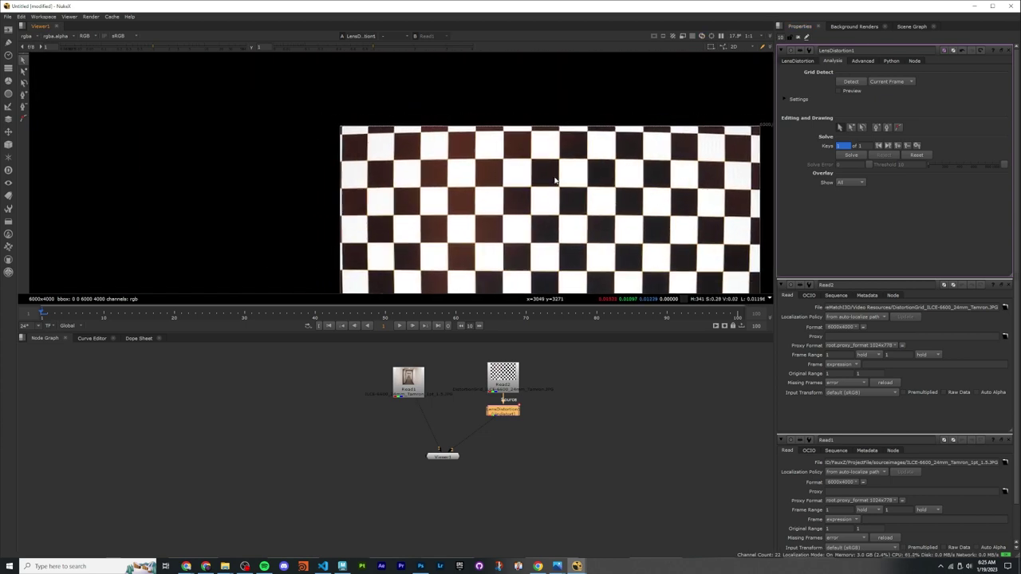
Step: Remove the stray diagonal line detected over the text square near the bottom of the grid
{"action": "middle_click_drag", "start_coordinate": [387, 189], "coordinate": [427, 174]}
{"action": "scroll", "coordinate": [499, 192], "scroll_direction": "up", "scroll_amount": 5}
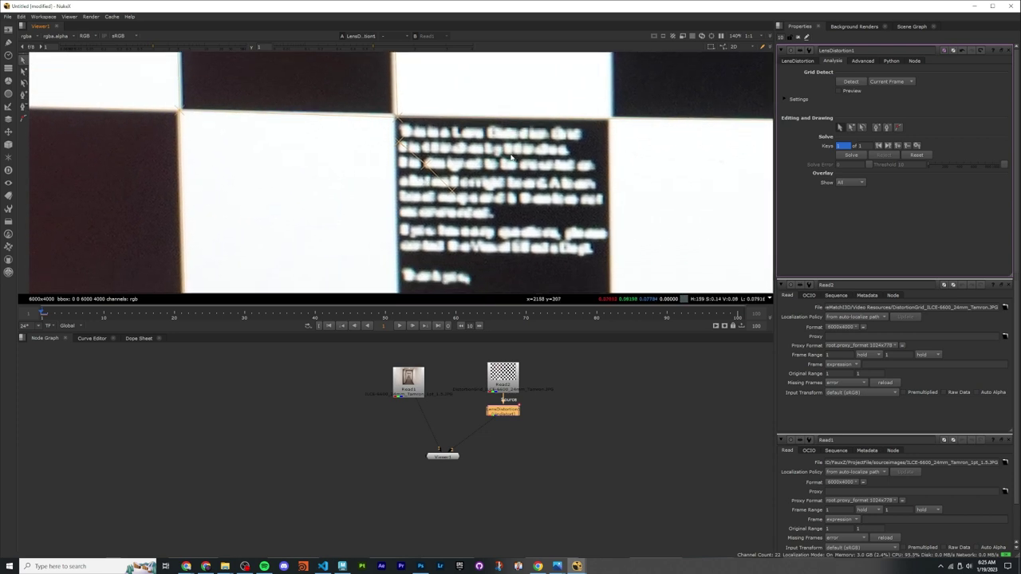
{"action": "middle_click_drag", "start_coordinate": [514, 152], "coordinate": [504, 158]}
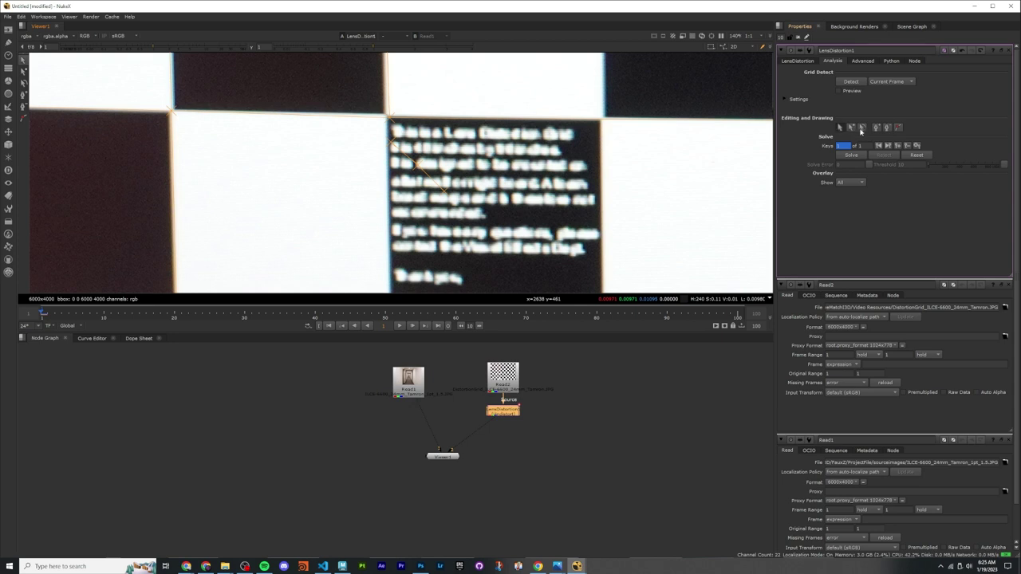
{"action": "left_click", "coordinate": [862, 131]}
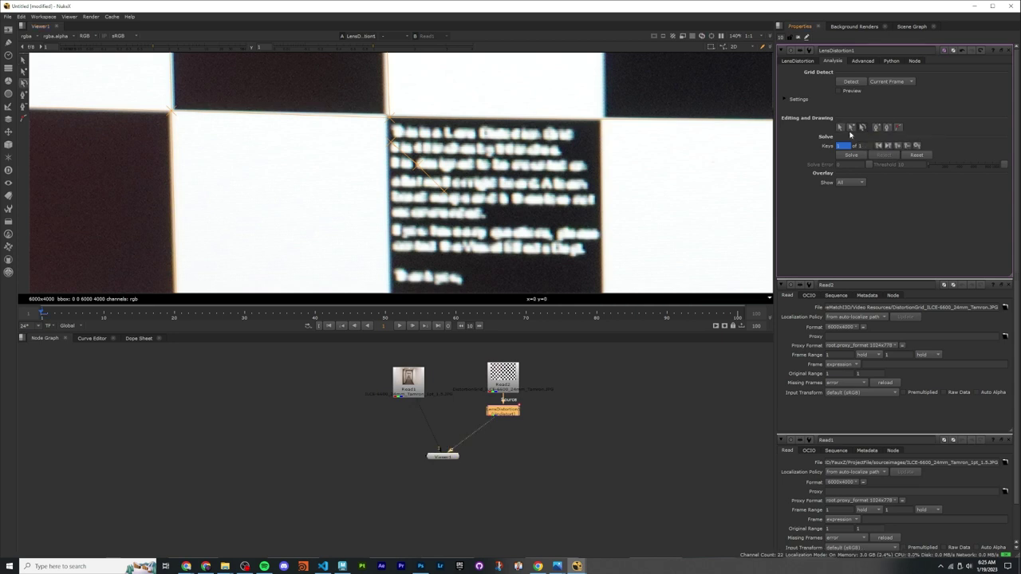
{"action": "mouse_move", "coordinate": [335, 229]}
{"action": "left_mouse_down"}
{"action": "mouse_move", "coordinate": [388, 183]}
{"action": "mouse_move", "coordinate": [486, 138]}
{"action": "left_mouse_up"}
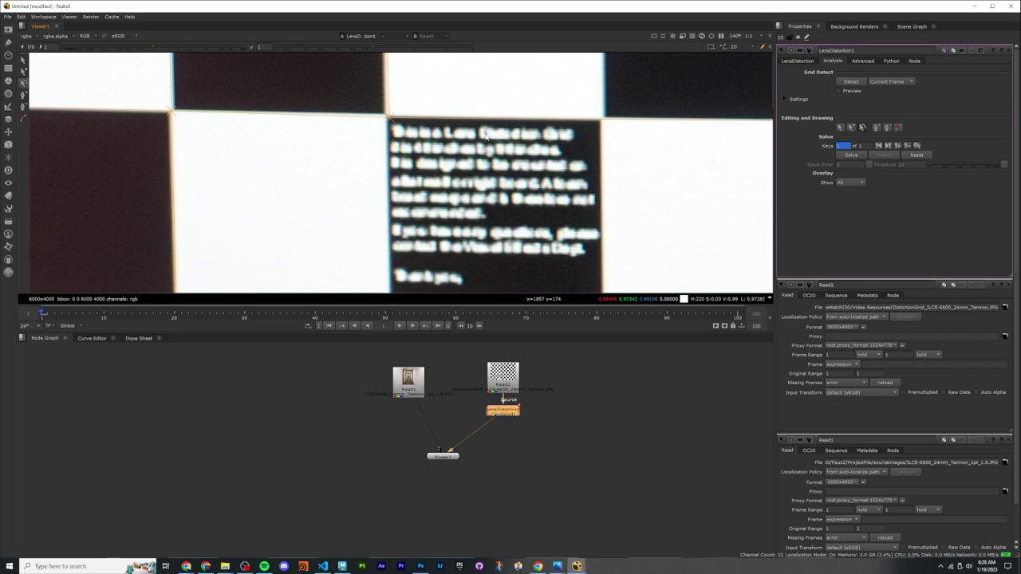
Step: Add a grid line down the vertical edge between the white and dark squares, ending at the image's bottom border
{"action": "scroll", "coordinate": [487, 138], "scroll_direction": "down", "scroll_amount": 6}
{"action": "middle_click_drag", "start_coordinate": [487, 137], "coordinate": [443, 206]}
{"action": "scroll", "coordinate": [443, 206], "scroll_direction": "down", "scroll_amount": 4}
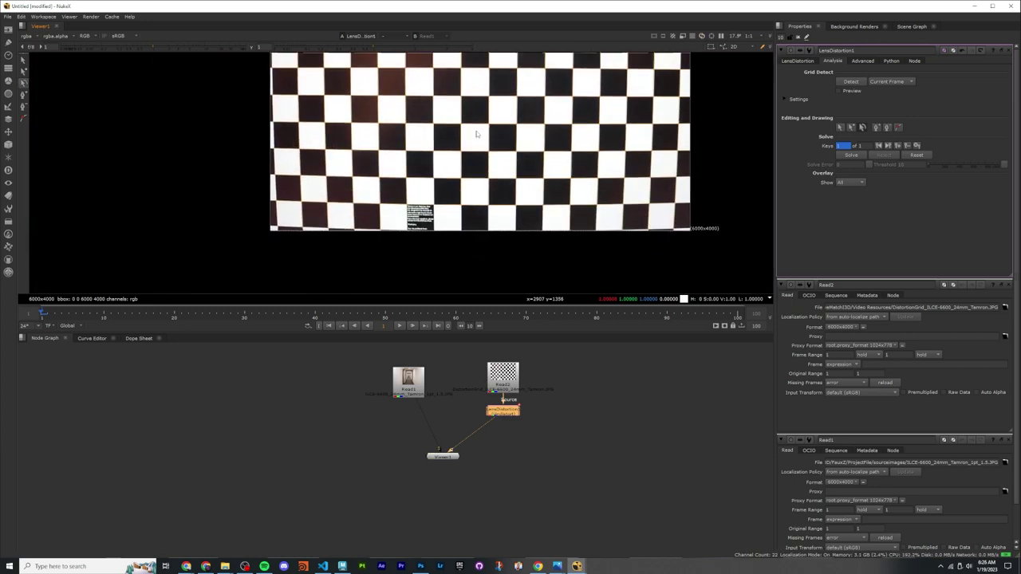
{"action": "scroll", "coordinate": [529, 205], "scroll_direction": "up", "scroll_amount": 5}
{"action": "middle_click_drag", "start_coordinate": [530, 205], "coordinate": [513, 176]}
{"action": "scroll", "coordinate": [513, 164], "scroll_direction": "up", "scroll_amount": 2}
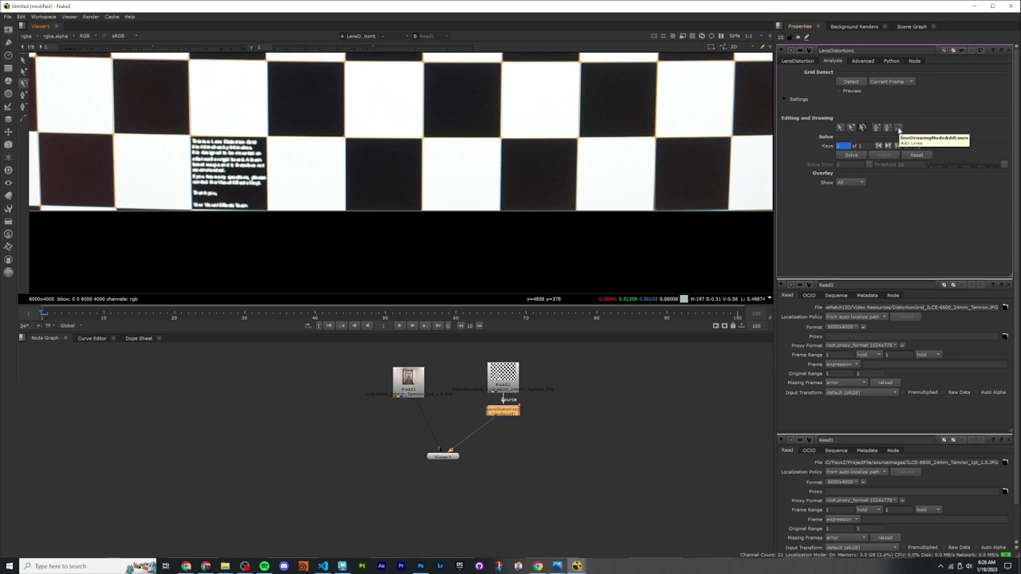
{"action": "left_click", "coordinate": [899, 129]}
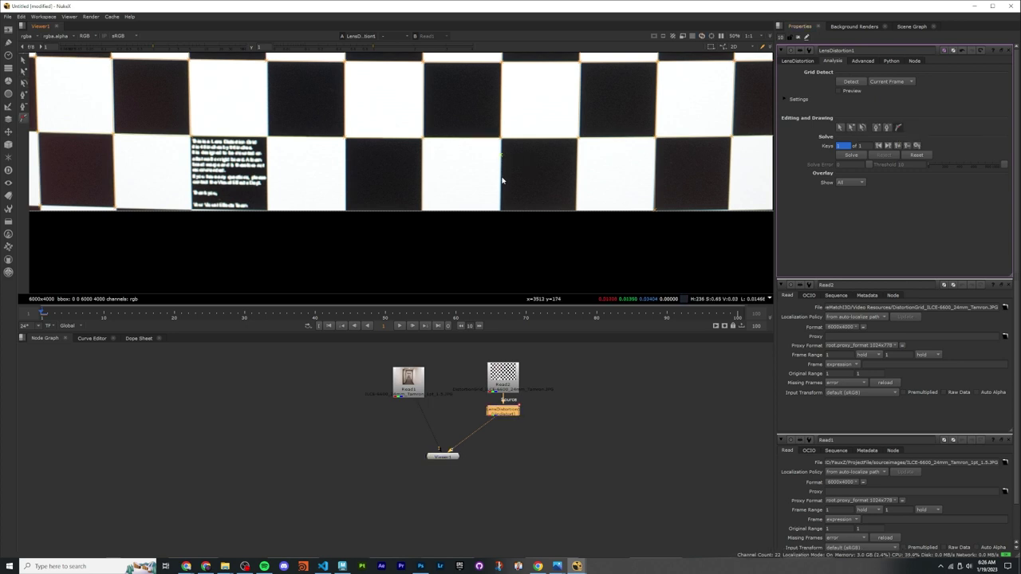
{"action": "scroll", "coordinate": [502, 204], "scroll_direction": "up", "scroll_amount": 3}
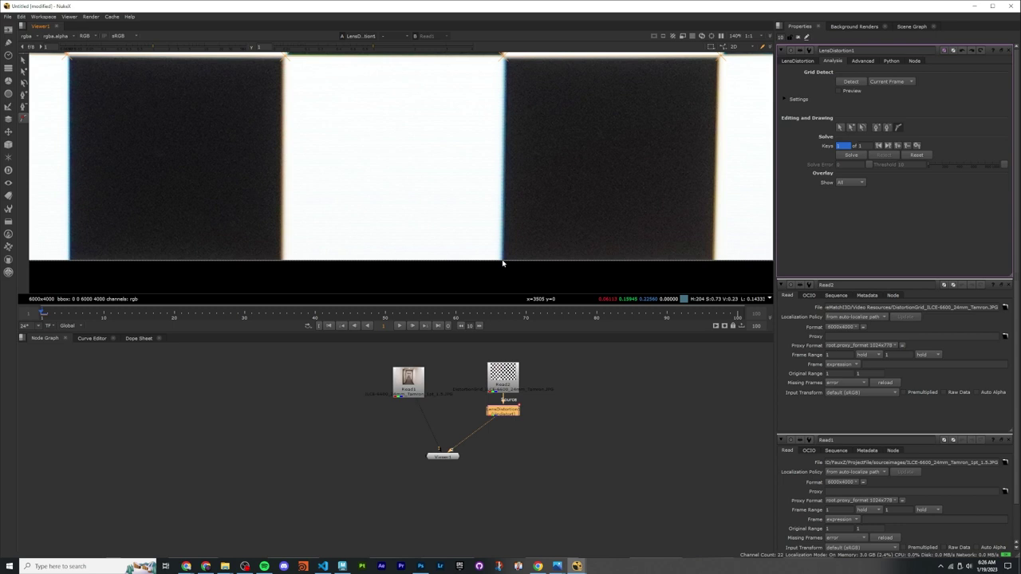
{"action": "left_click", "coordinate": [502, 262]}
{"action": "left_click", "coordinate": [506, 174]}
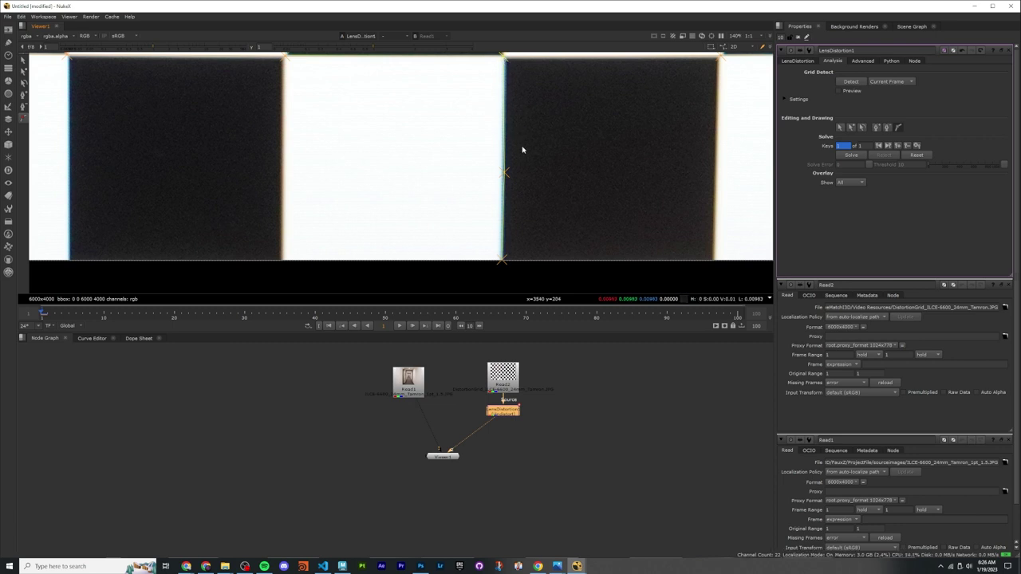
Step: Draw a three-point trial line across the dark square and delete it
{"action": "left_click", "coordinate": [548, 165]}
{"action": "left_click", "coordinate": [595, 124]}
{"action": "left_click", "coordinate": [673, 143]}
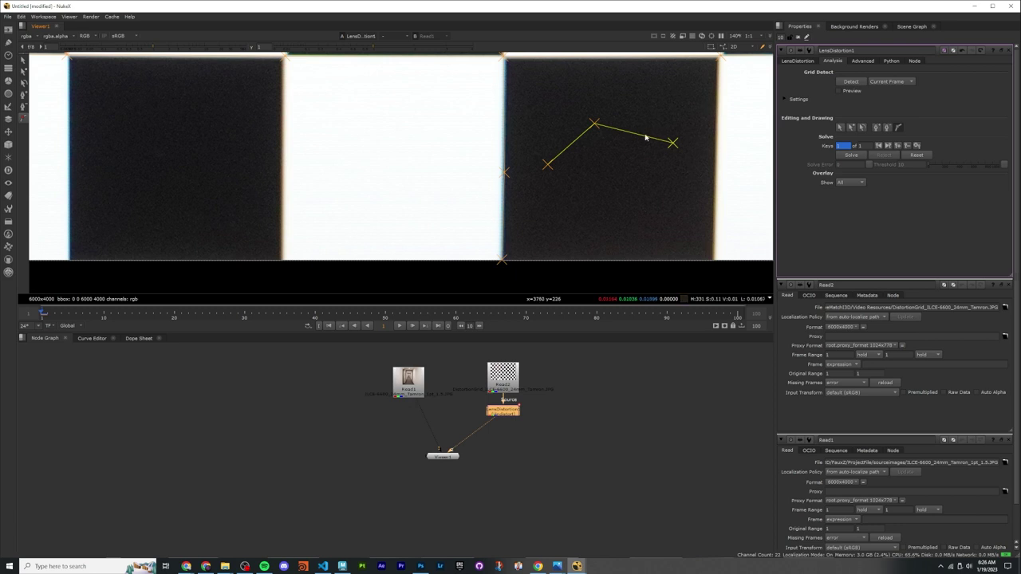
{"action": "key", "text": "Delete"}
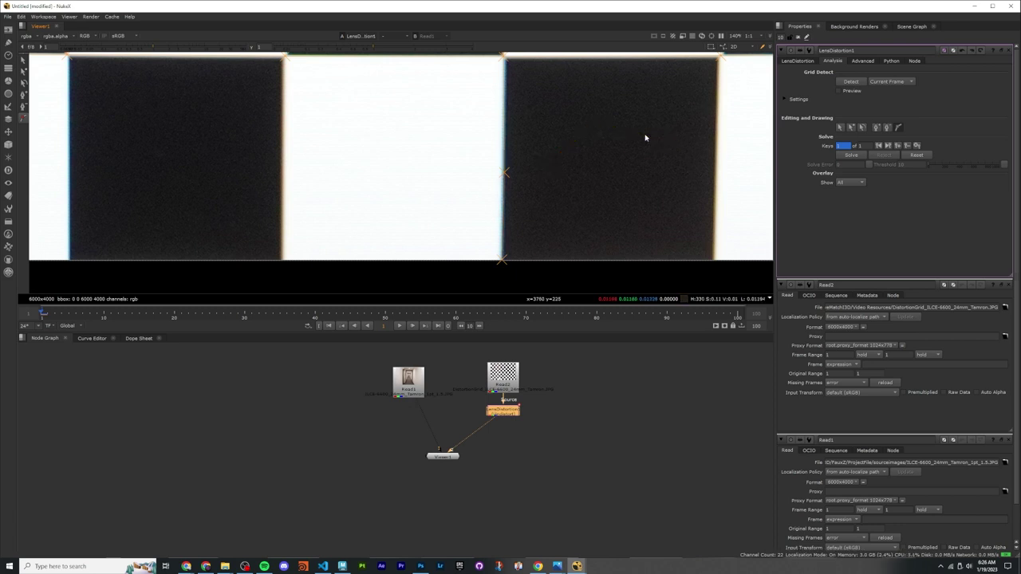
Step: Solve the lens distortion from the detected grid lines and check the undistorted grid in the viewer
{"action": "scroll", "coordinate": [595, 160], "scroll_direction": "down", "scroll_amount": 7}
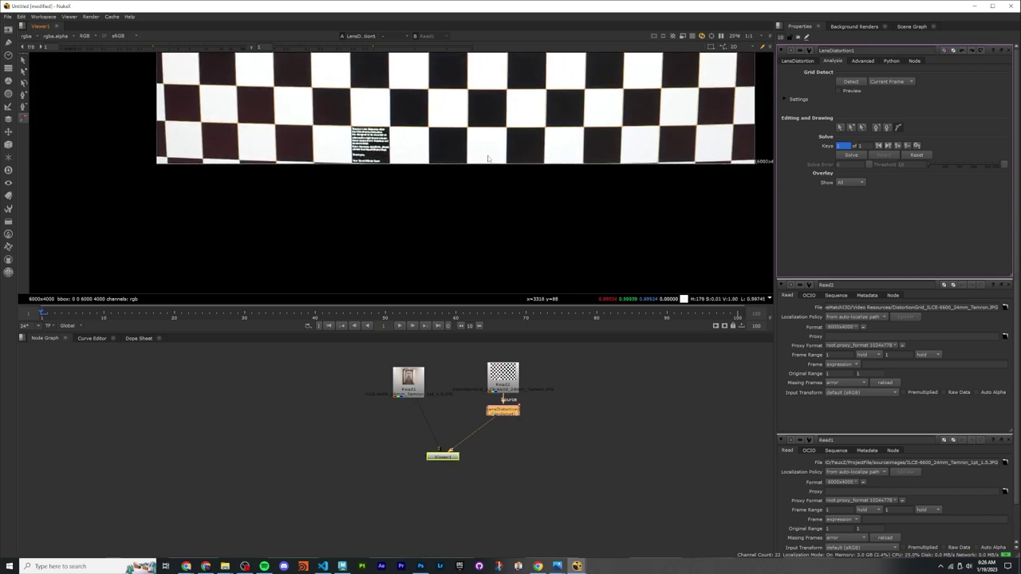
{"action": "key", "text": "f"}
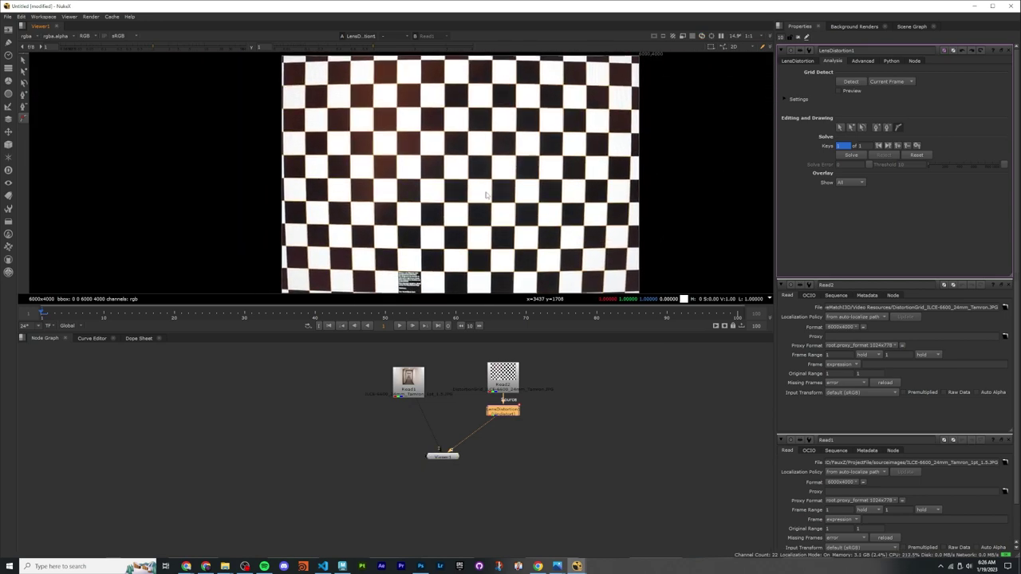
{"action": "scroll", "coordinate": [485, 194], "scroll_direction": "down", "scroll_amount": 3}
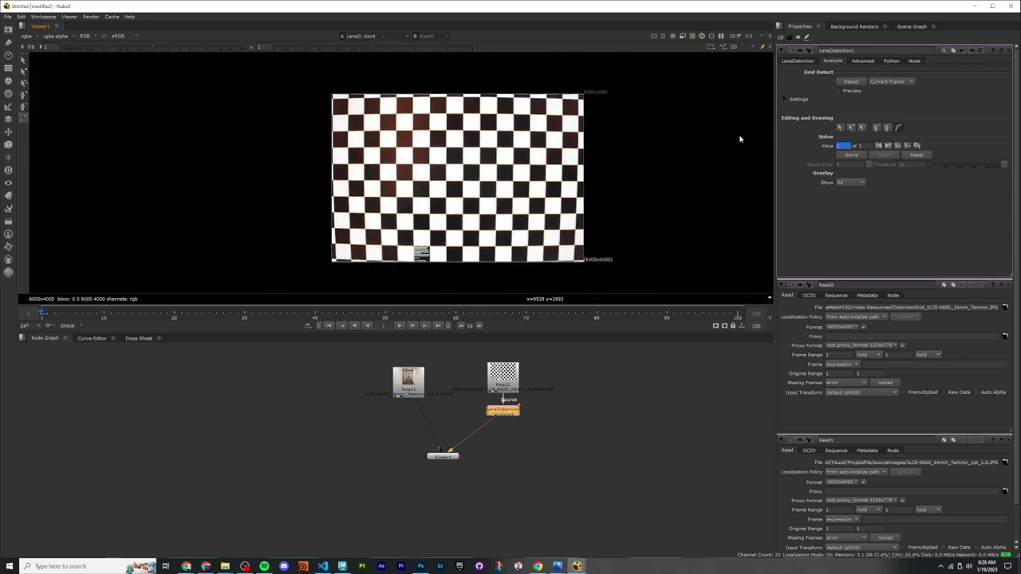
{"action": "left_click", "coordinate": [849, 155]}
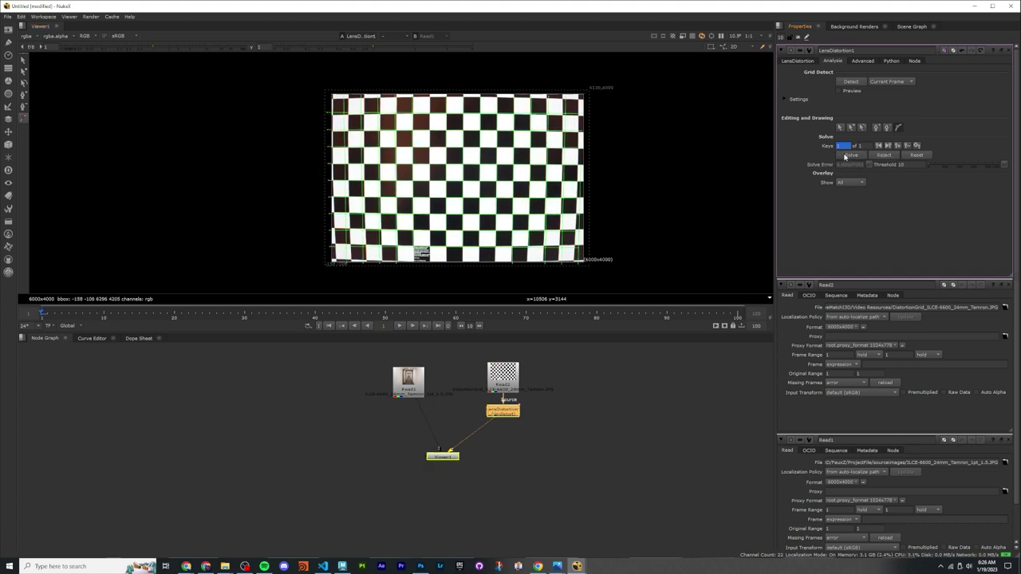
{"action": "scroll", "coordinate": [511, 168], "scroll_direction": "up", "scroll_amount": 1}
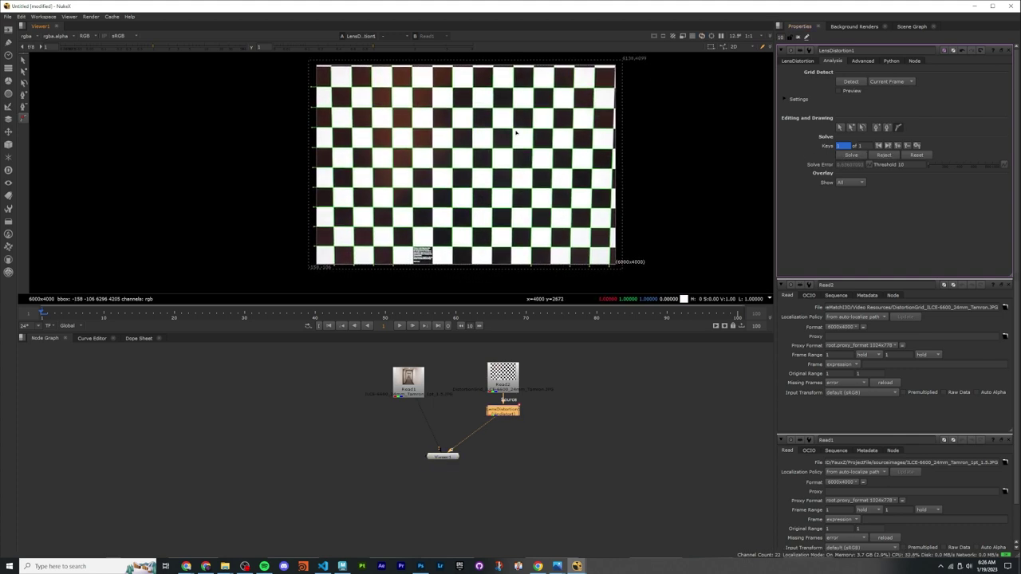
{"action": "middle_click_drag", "start_coordinate": [513, 142], "coordinate": [520, 137]}
Step: Duplicate the solved LensDistortion node, place the copy below the corridor photo's Read node, and switch the viewer to the corridor photo
{"action": "scroll", "coordinate": [470, 405], "scroll_direction": "up", "scroll_amount": 1}
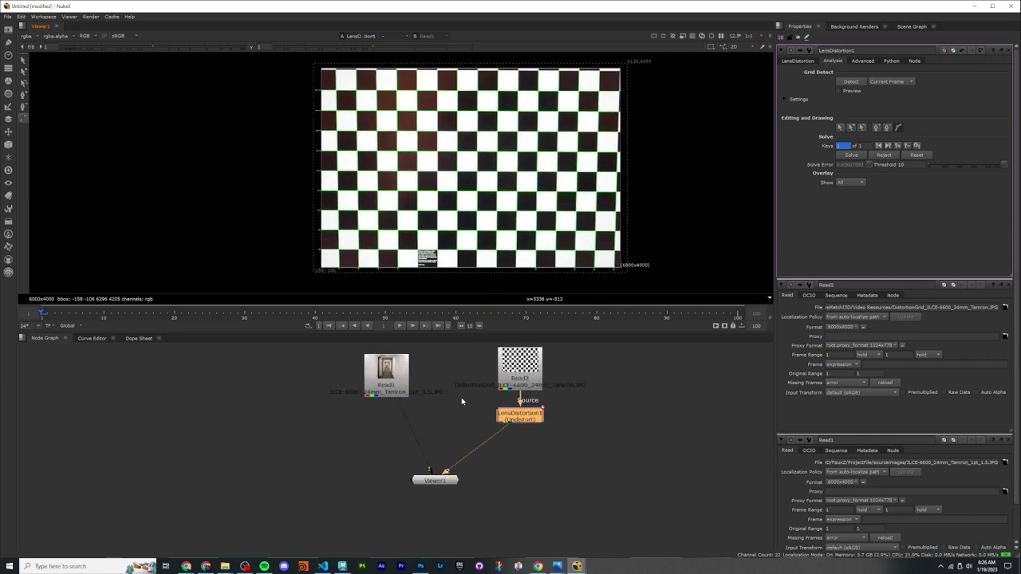
{"action": "scroll", "coordinate": [513, 394], "scroll_direction": "up", "scroll_amount": 1}
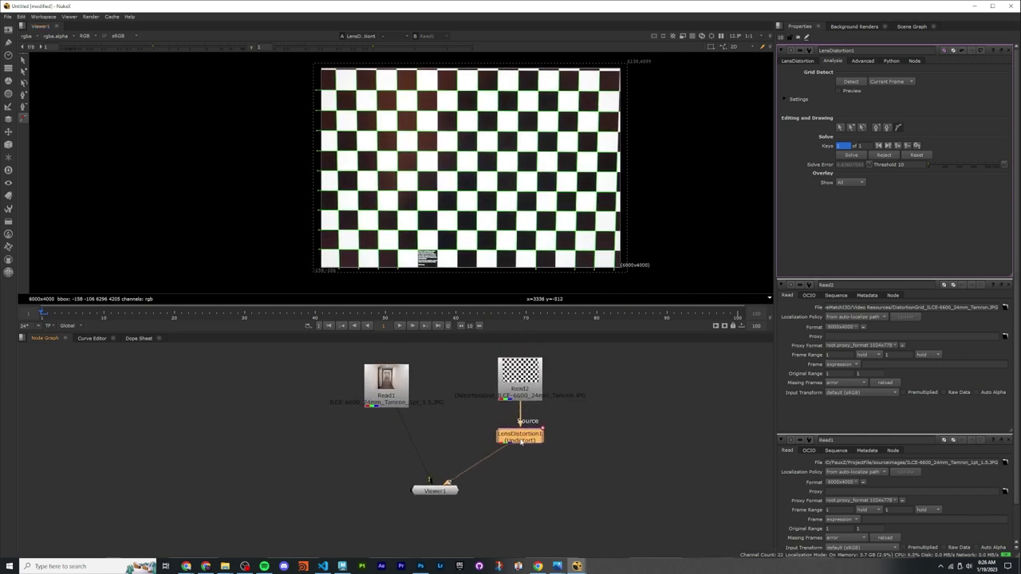
{"action": "left_click_drag", "start_coordinate": [520, 431], "coordinate": [516, 431]}
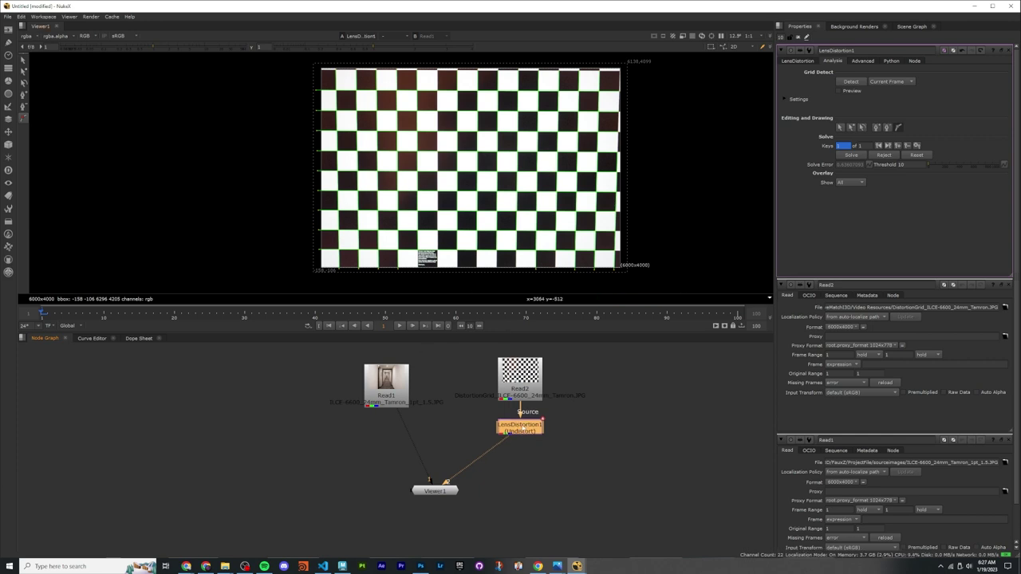
{"action": "key", "text": "ctrl+c"}
{"action": "left_click", "coordinate": [449, 423]}
{"action": "key", "text": "ctrl+v"}
{"action": "left_click_drag", "start_coordinate": [447, 429], "coordinate": [438, 432]}
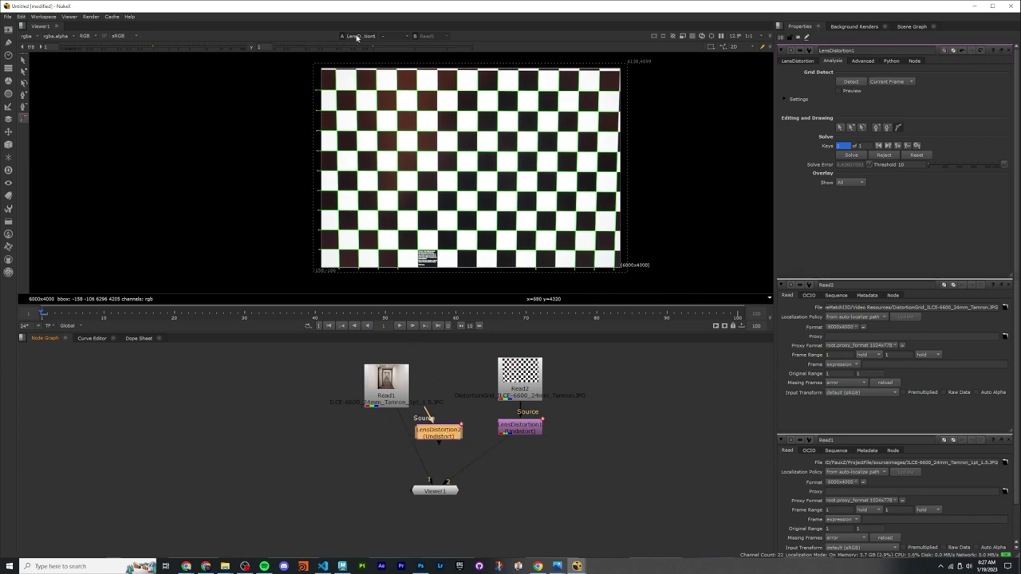
{"action": "left_click", "coordinate": [357, 37]}
{"action": "left_click", "coordinate": [361, 44]}
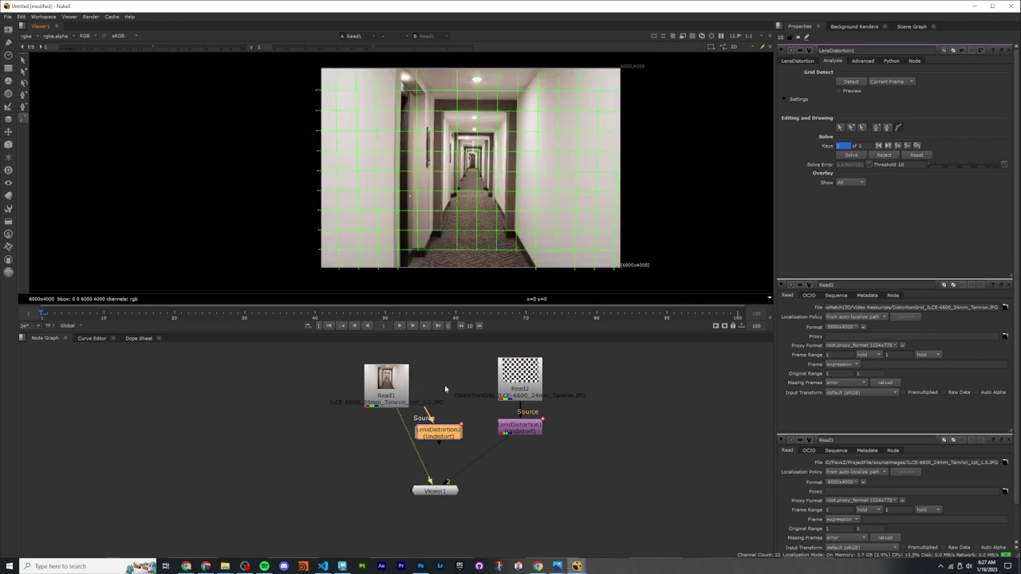
Step: Insert the copied LensDistortion node between the corridor photo's Read node and the viewer, and inspect the undistorted photo
{"action": "left_click_drag", "start_coordinate": [436, 431], "coordinate": [386, 440]}
{"action": "scroll", "coordinate": [409, 195], "scroll_direction": "up", "scroll_amount": 3}
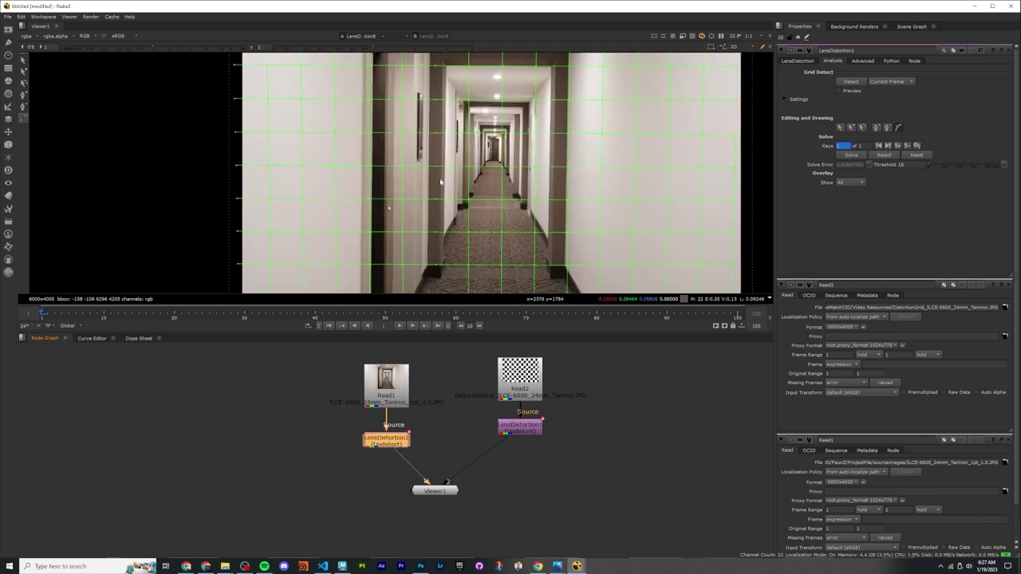
{"action": "left_click_drag", "start_coordinate": [332, 391], "coordinate": [367, 403]}
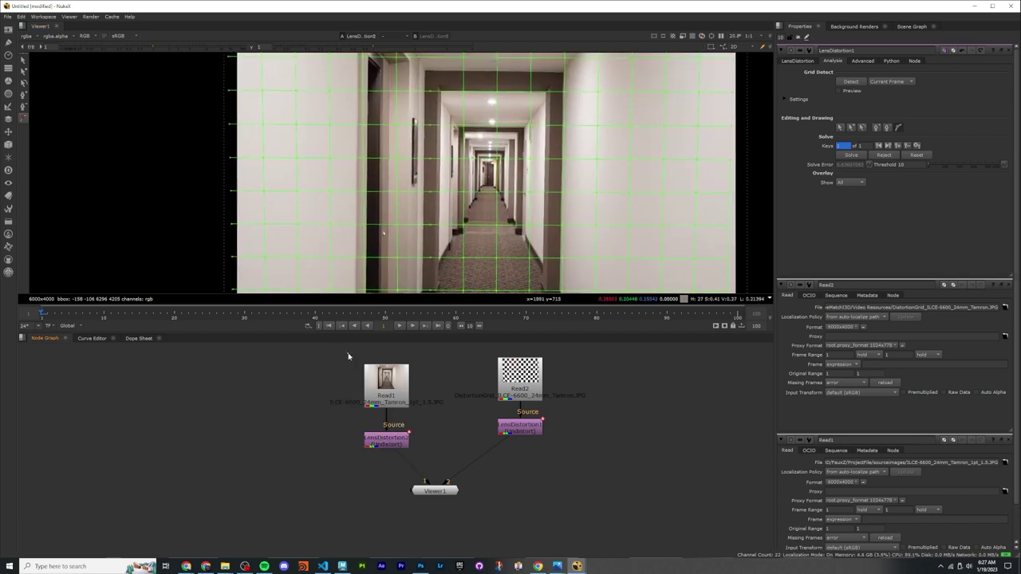
Step: Compare the corridor photo with and without undistortion by pulling the LensDistortion copy out of the chain and undoing that
{"action": "left_click", "coordinate": [386, 379]}
{"action": "left_click_drag", "start_coordinate": [388, 443], "coordinate": [230, 429]}
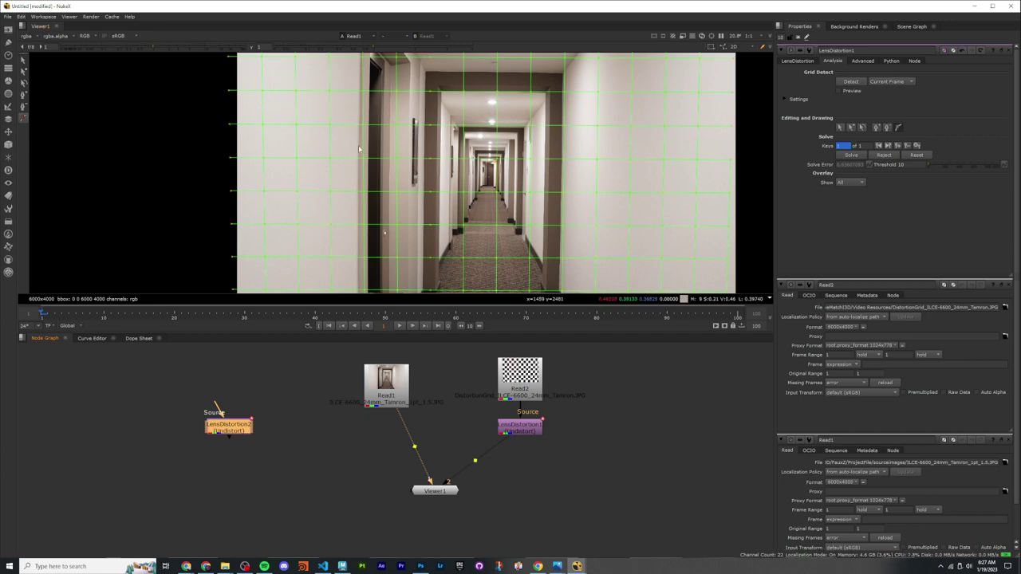
{"action": "key", "text": "ctrl+z"}
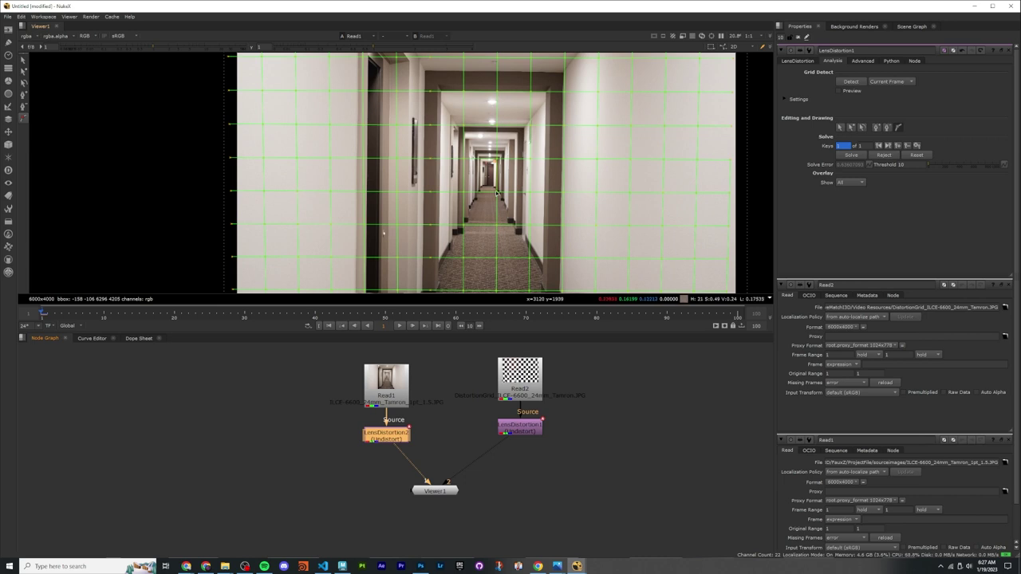
{"action": "middle_click_drag", "start_coordinate": [583, 421], "coordinate": [611, 412]}
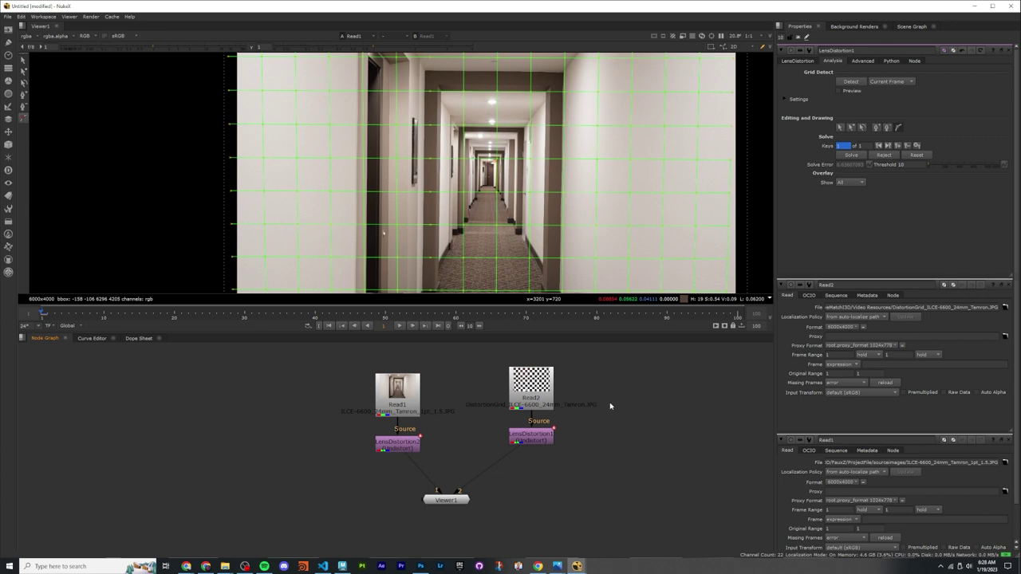
{"action": "left_click_drag", "start_coordinate": [397, 447], "coordinate": [396, 443]}
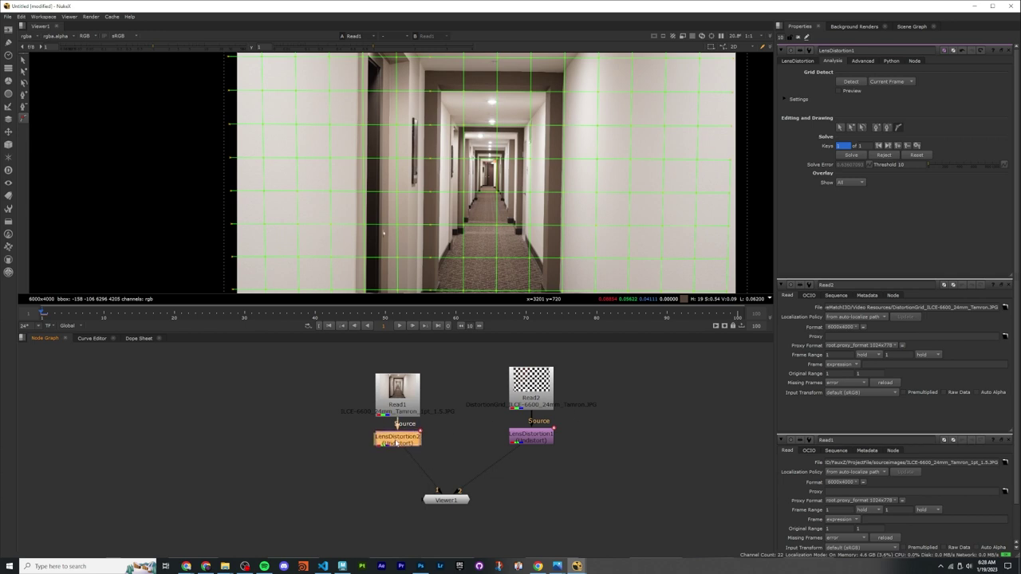
{"action": "left_click_drag", "start_coordinate": [333, 385], "coordinate": [376, 417]}
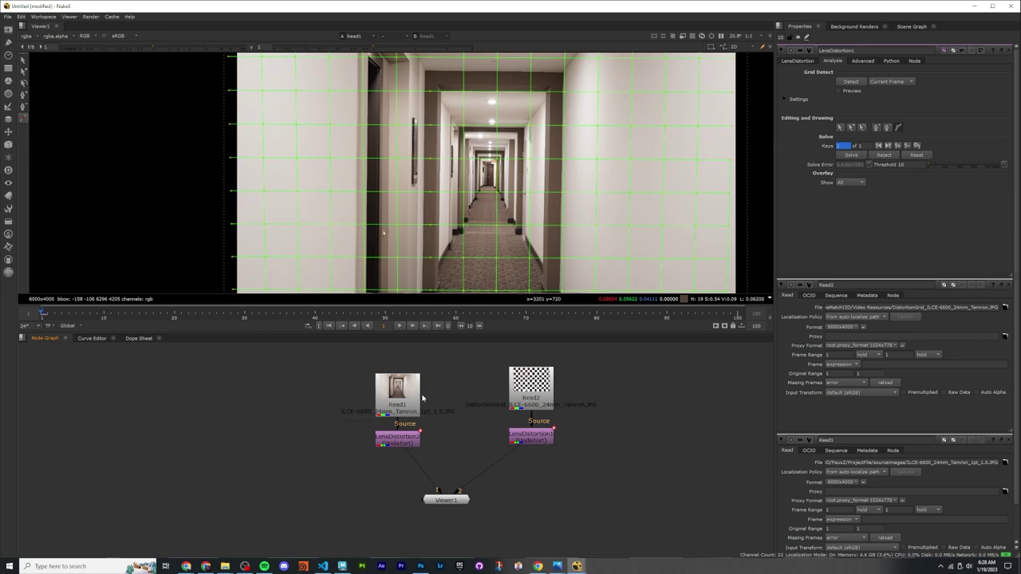
Step: Add a Write node and connect its input to the LensDistortion node below the corridor photo
{"action": "scroll", "coordinate": [442, 413], "scroll_direction": "down", "scroll_amount": 2}
{"action": "middle_click_drag", "start_coordinate": [422, 463], "coordinate": [537, 468]}
{"action": "scroll", "coordinate": [452, 468], "scroll_direction": "up", "scroll_amount": 4}
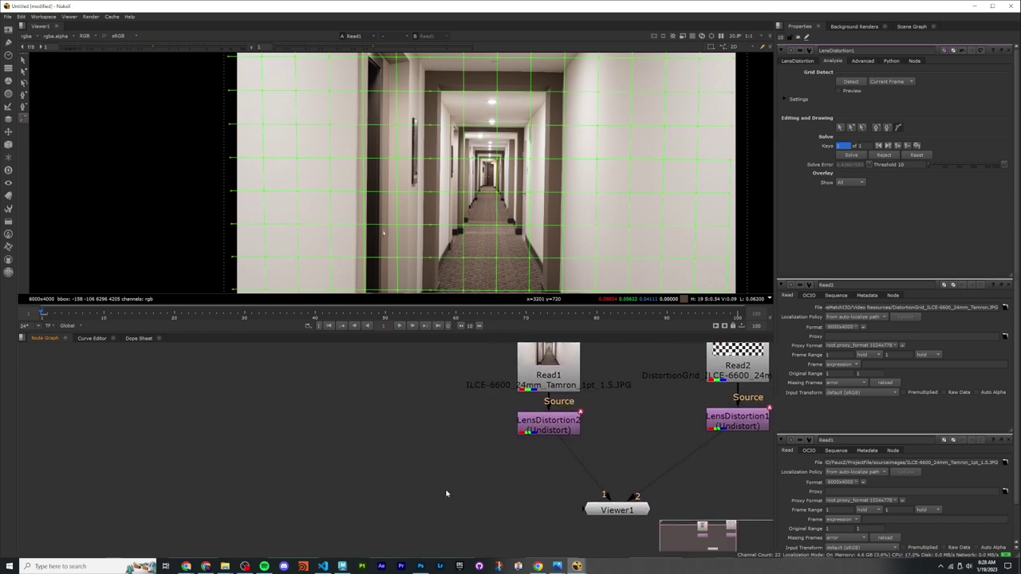
{"action": "key", "text": "Tab"}
{"action": "type", "text": "write"}
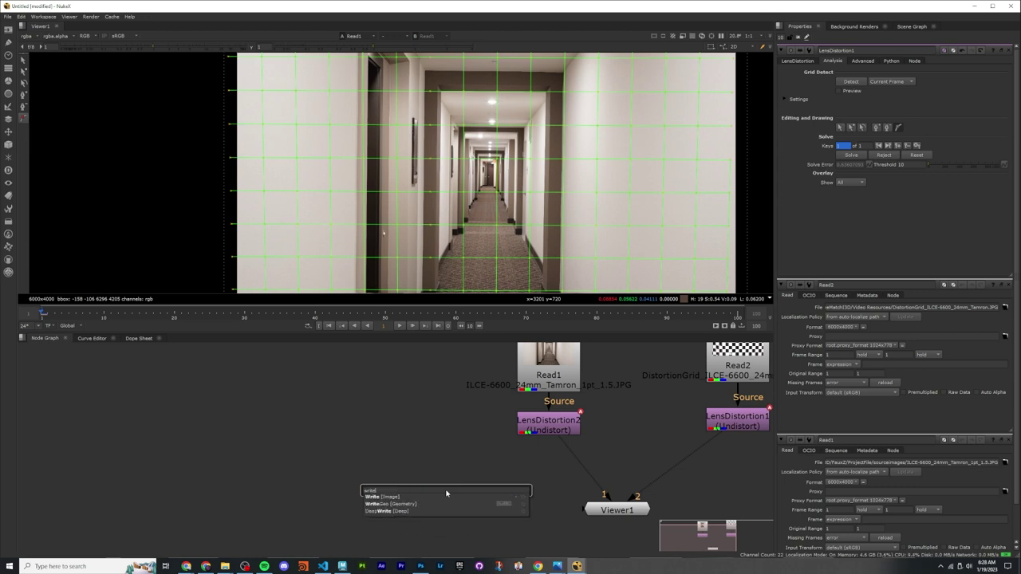
{"action": "left_click", "coordinate": [426, 496]}
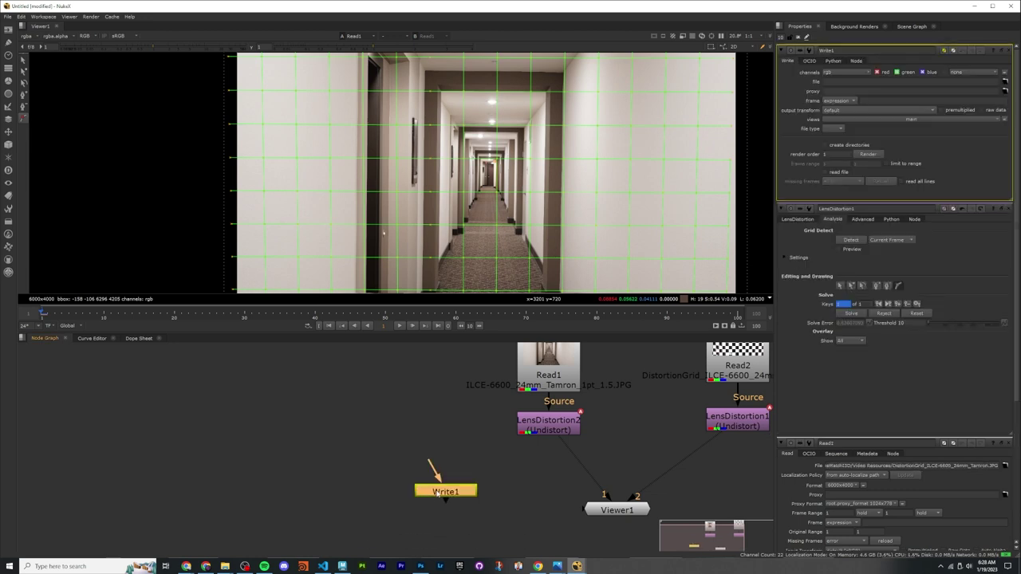
{"action": "left_click_drag", "start_coordinate": [414, 469], "coordinate": [544, 429]}
{"action": "left_click_drag", "start_coordinate": [449, 501], "coordinate": [464, 503]}
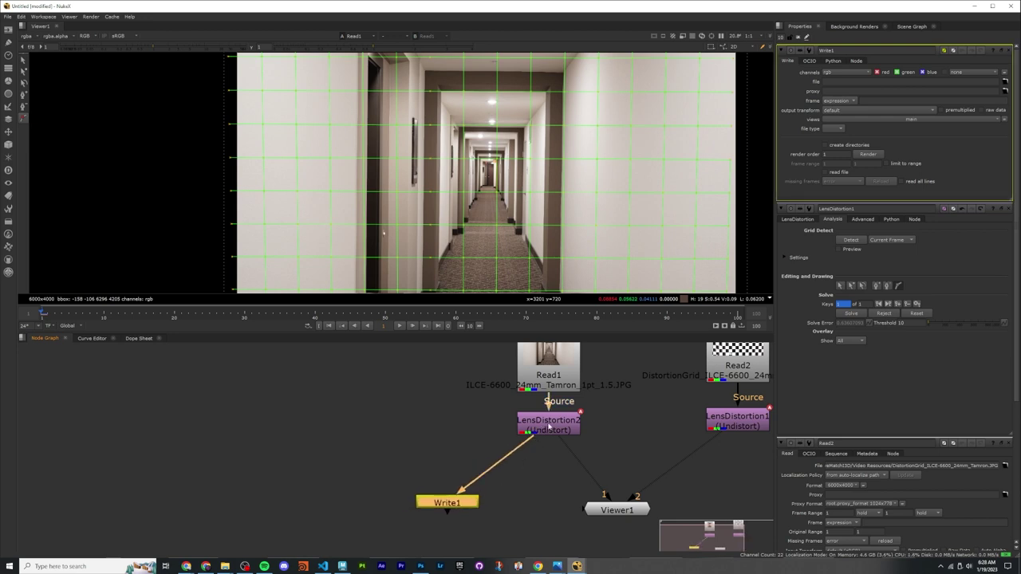
{"action": "left_click_drag", "start_coordinate": [549, 428], "coordinate": [539, 436]}
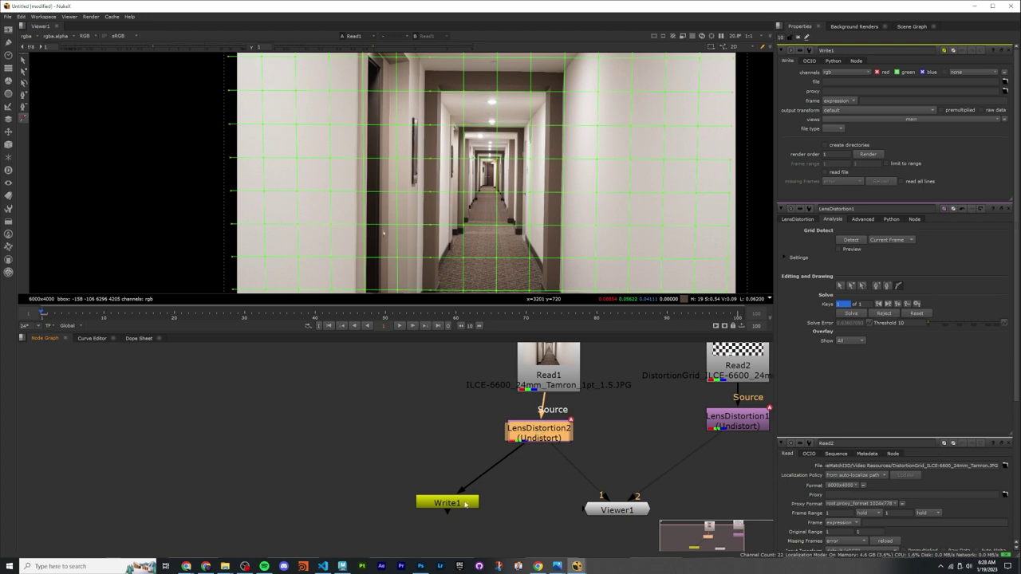
{"action": "left_click_drag", "start_coordinate": [465, 504], "coordinate": [469, 508]}
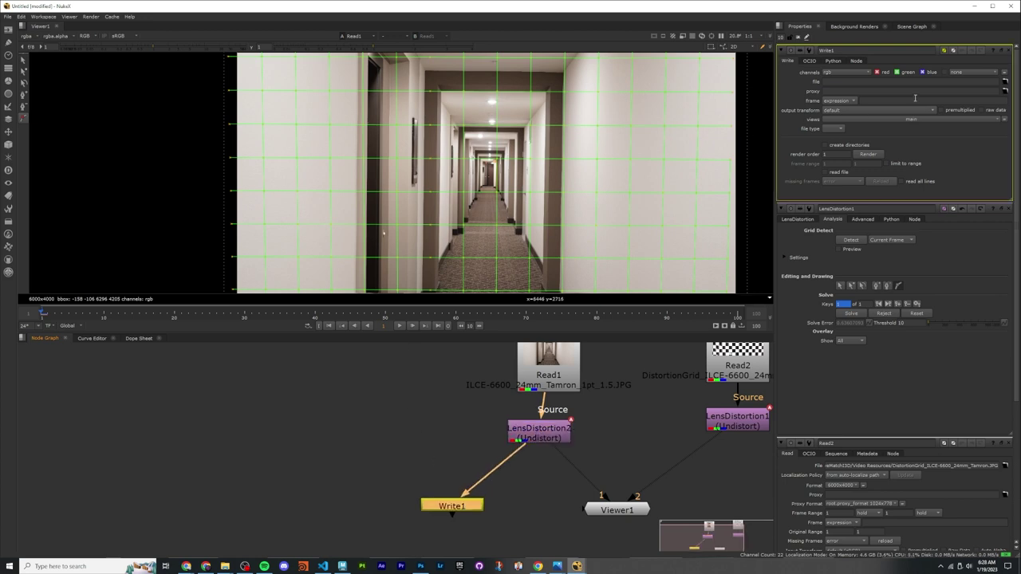
Step: Browse for the Write node's output location to PerspectiveMatch3D/FauxZ/ProjectFile/assets/from_Nuke
{"action": "left_click", "coordinate": [1005, 82]}
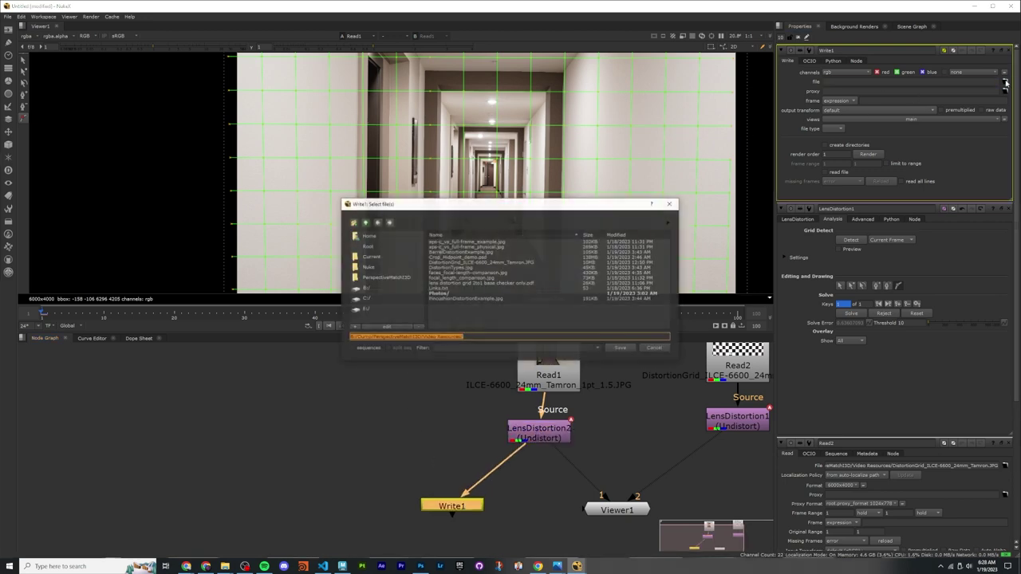
{"action": "left_click", "coordinate": [395, 276]}
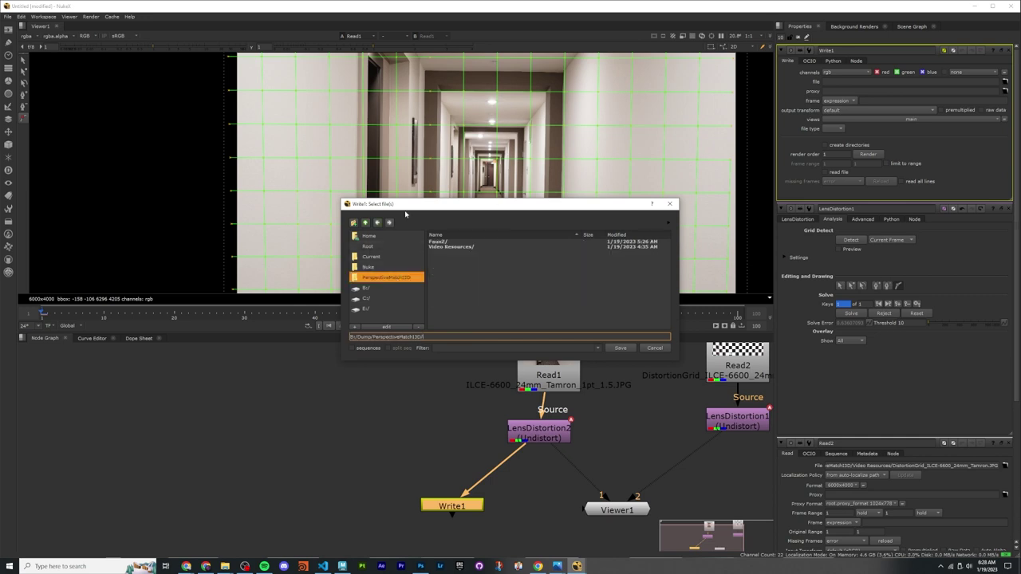
{"action": "double_click", "coordinate": [443, 242]}
{"action": "double_click", "coordinate": [456, 242]}
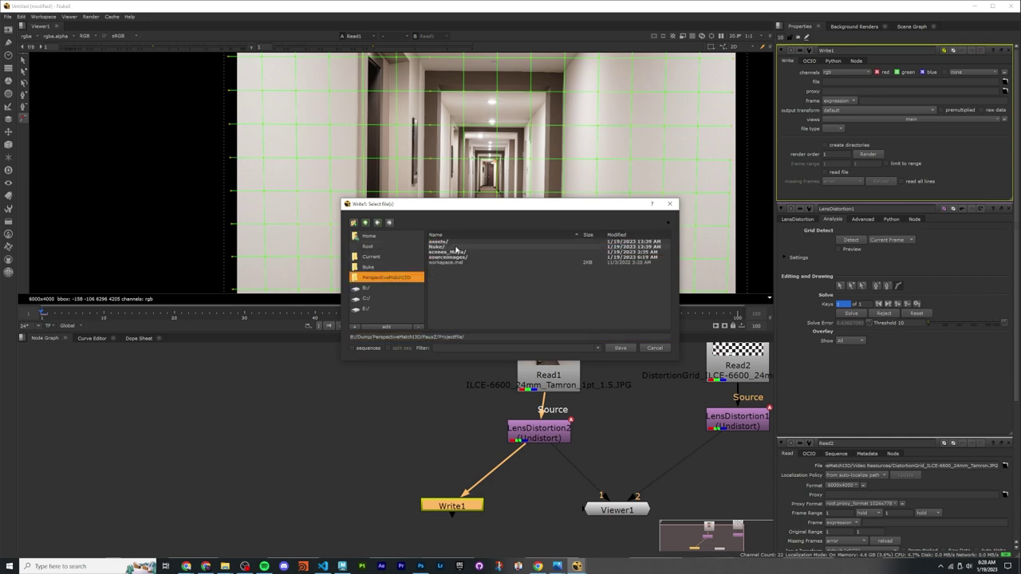
{"action": "double_click", "coordinate": [445, 242]}
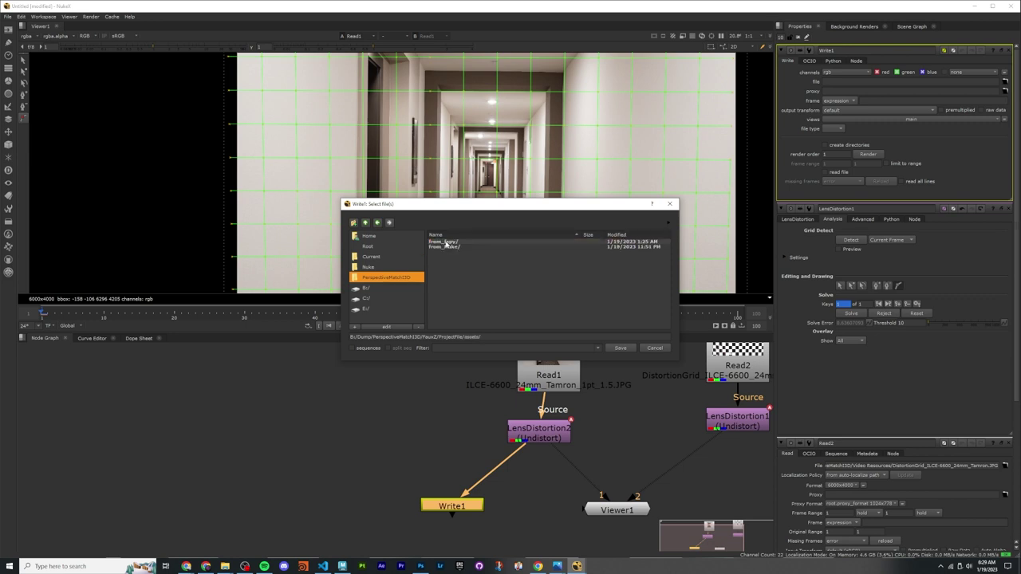
{"action": "double_click", "coordinate": [447, 242]}
Step: Set the Write node's output file to UndistortedNuke.png in the from_Nuke folder and render frame range 1-1
{"action": "left_click", "coordinate": [483, 347]}
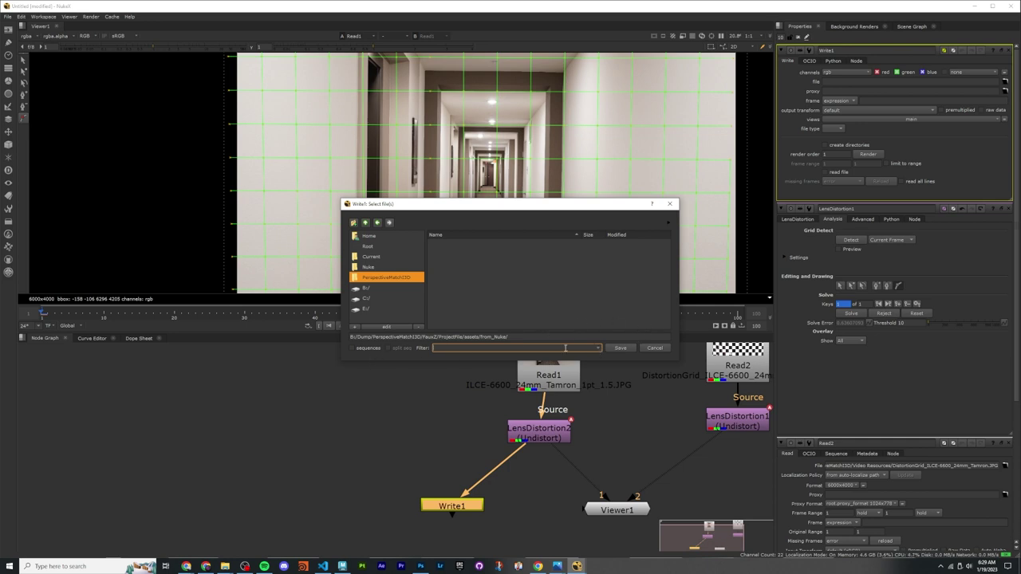
{"action": "left_click", "coordinate": [489, 338]}
{"action": "double_click", "coordinate": [489, 339]}
{"action": "left_click", "coordinate": [485, 349]}
{"action": "left_click", "coordinate": [515, 337]}
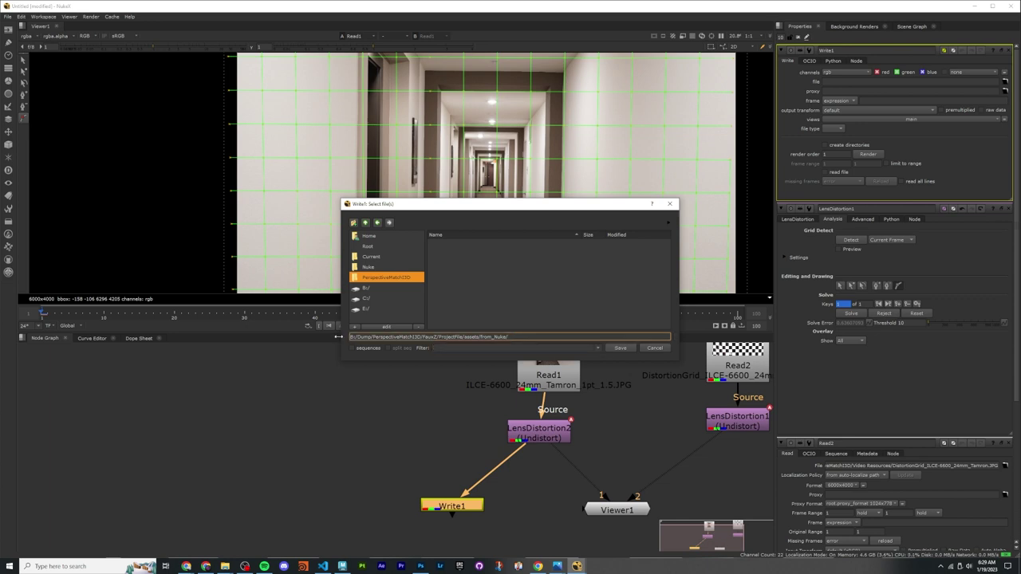
{"action": "left_click_drag", "start_coordinate": [351, 337], "coordinate": [534, 334]}
{"action": "left_click", "coordinate": [621, 347]}
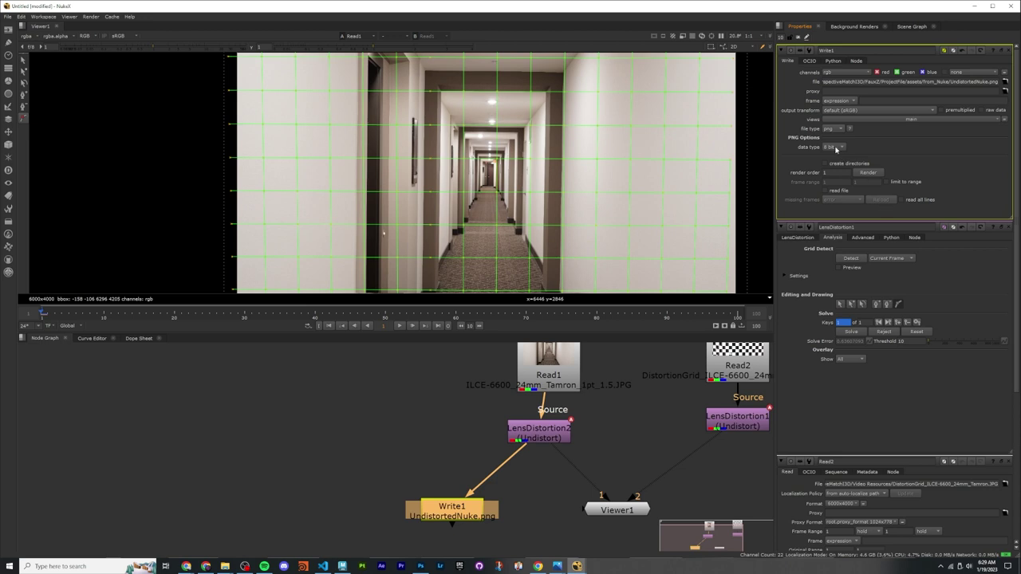
{"action": "left_click", "coordinate": [877, 172]}
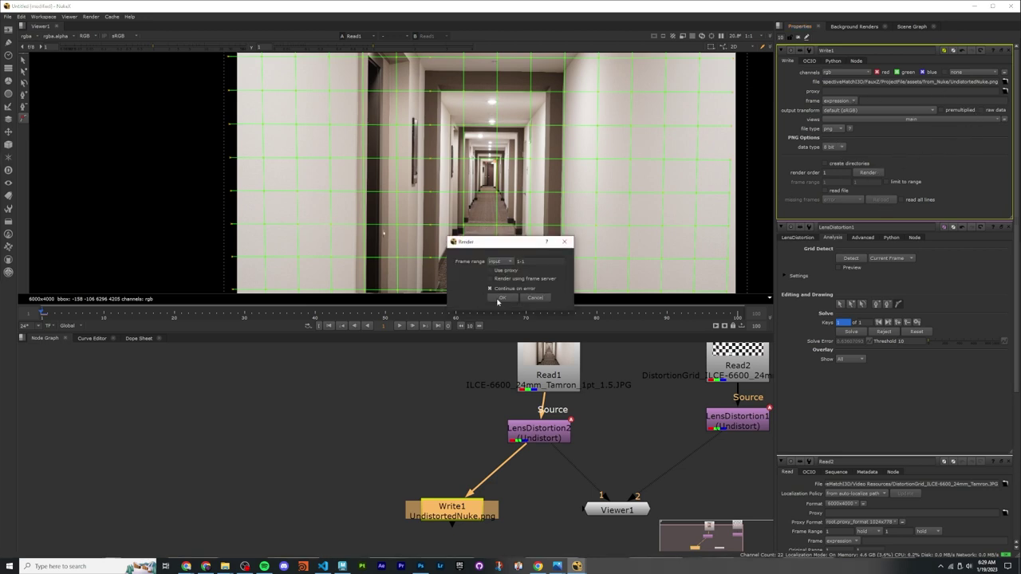
{"action": "left_click", "coordinate": [500, 298]}
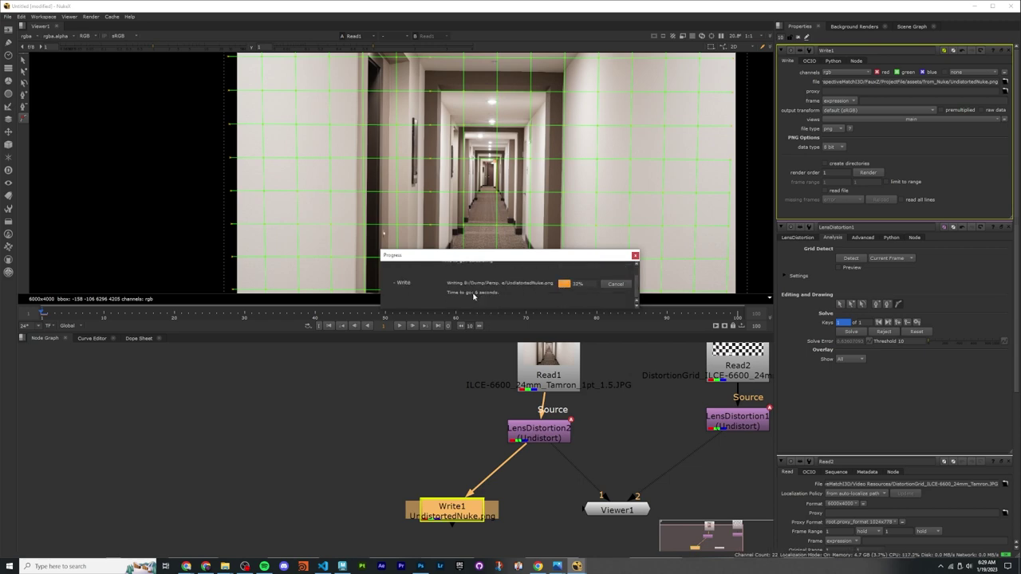
Step: Switch to File Explorer, open UndistortedNuke.png from ProjectFile/assets/from_Nuke to check the render, and close the image
{"action": "mouse_move", "coordinate": [225, 565]}
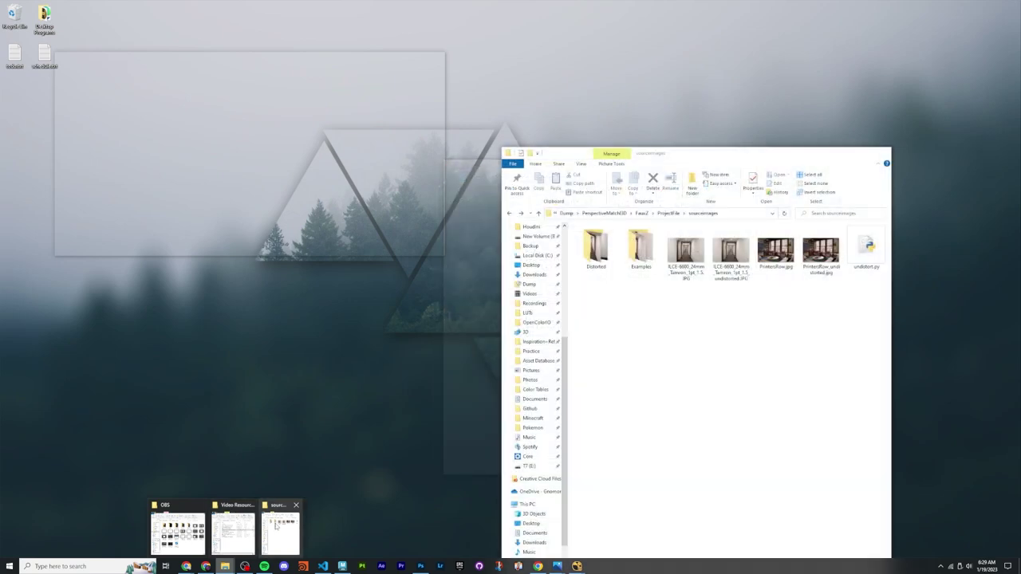
{"action": "left_click", "coordinate": [279, 527]}
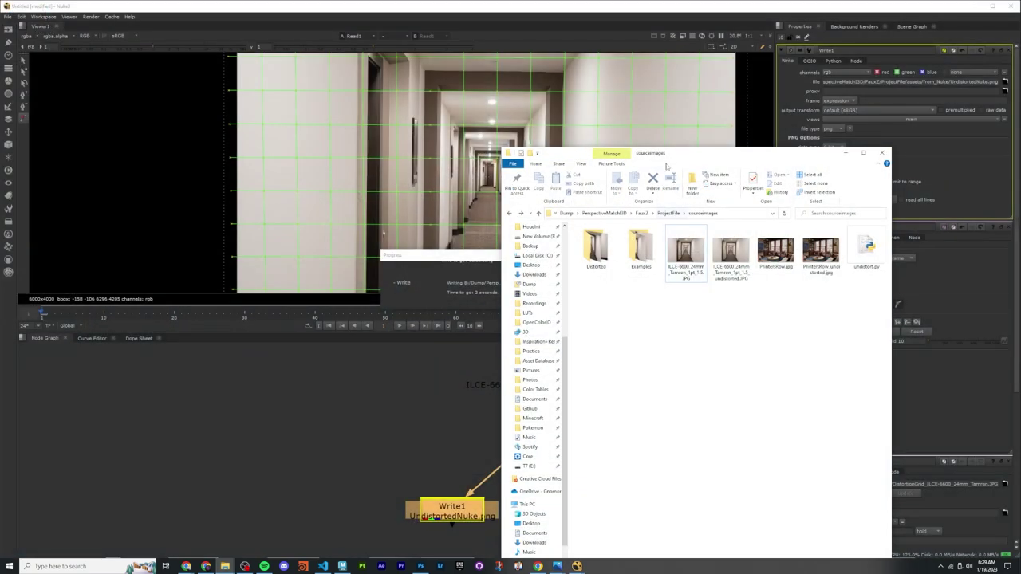
{"action": "left_click_drag", "start_coordinate": [667, 165], "coordinate": [747, 174]}
{"action": "left_click", "coordinate": [750, 221]}
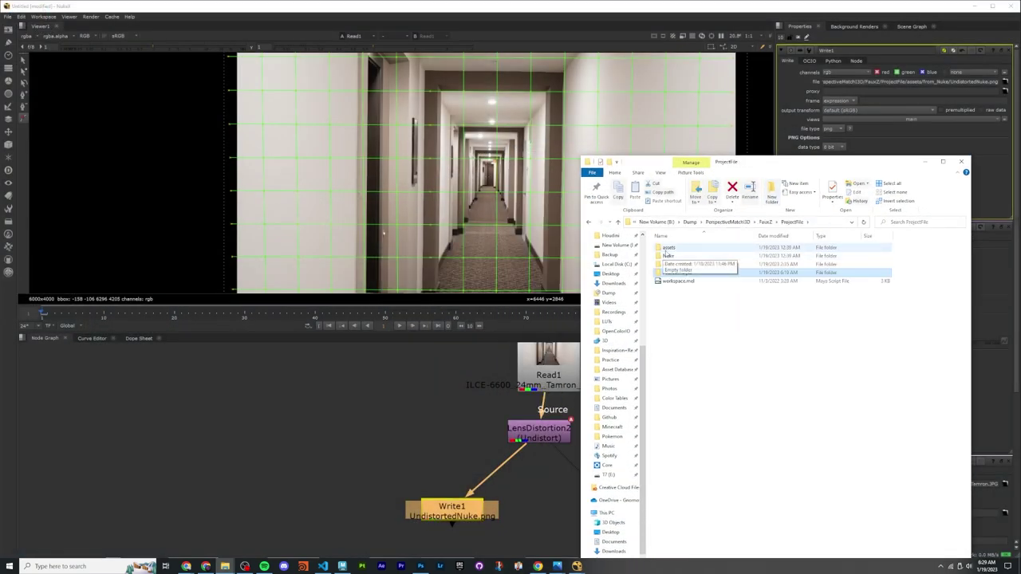
{"action": "double_click", "coordinate": [665, 248]}
{"action": "double_click", "coordinate": [668, 256]}
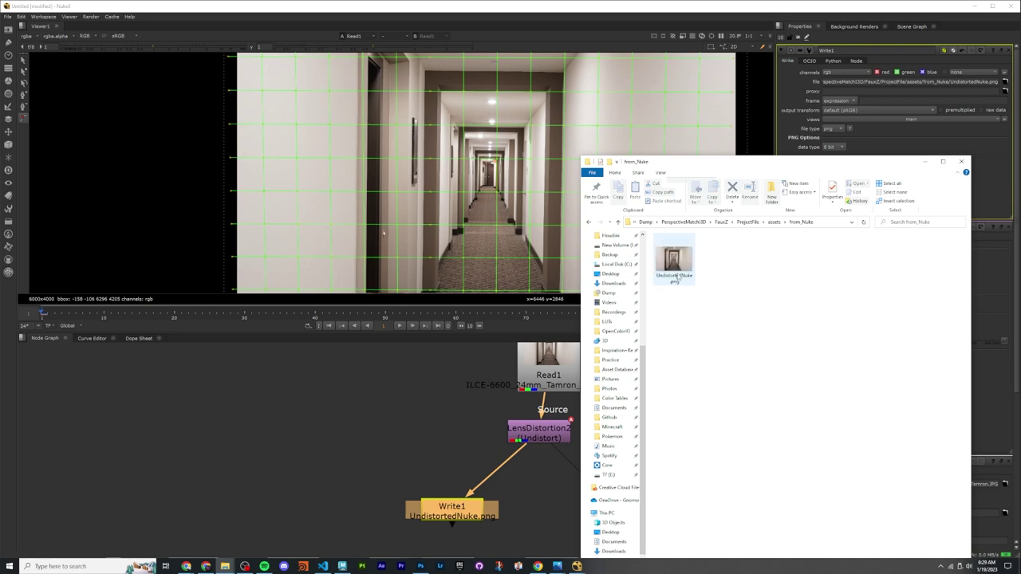
{"action": "double_click", "coordinate": [674, 263]}
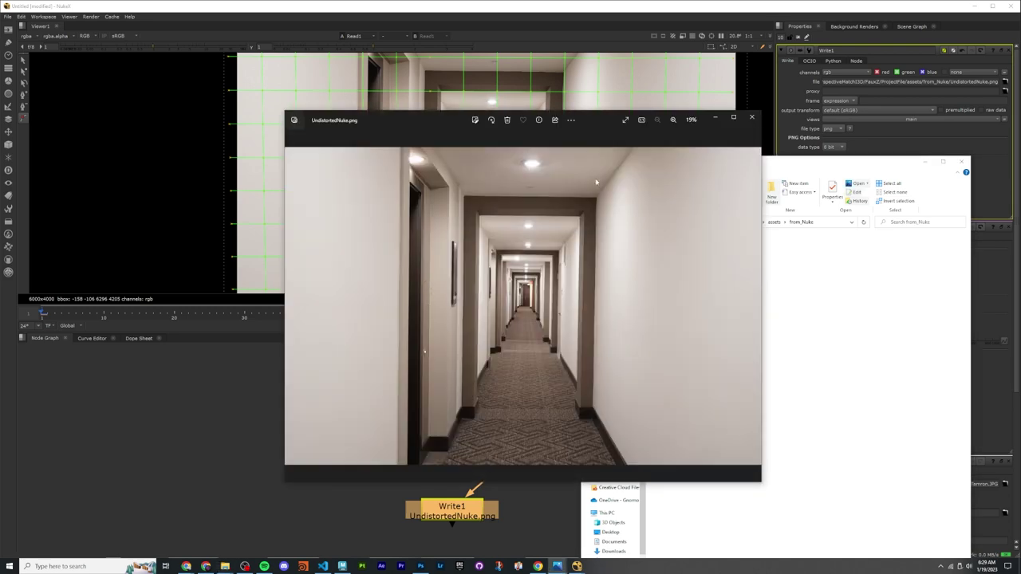
{"action": "left_click", "coordinate": [752, 117]}
Step: Go to the Undistort folder within PerspectiveMatch3D's Video Resources and open ILCE-6600_24mm_Tamron_2pt_1.5.JPG
{"action": "left_click_drag", "start_coordinate": [770, 160], "coordinate": [617, 112]}
{"action": "left_click", "coordinate": [545, 167]}
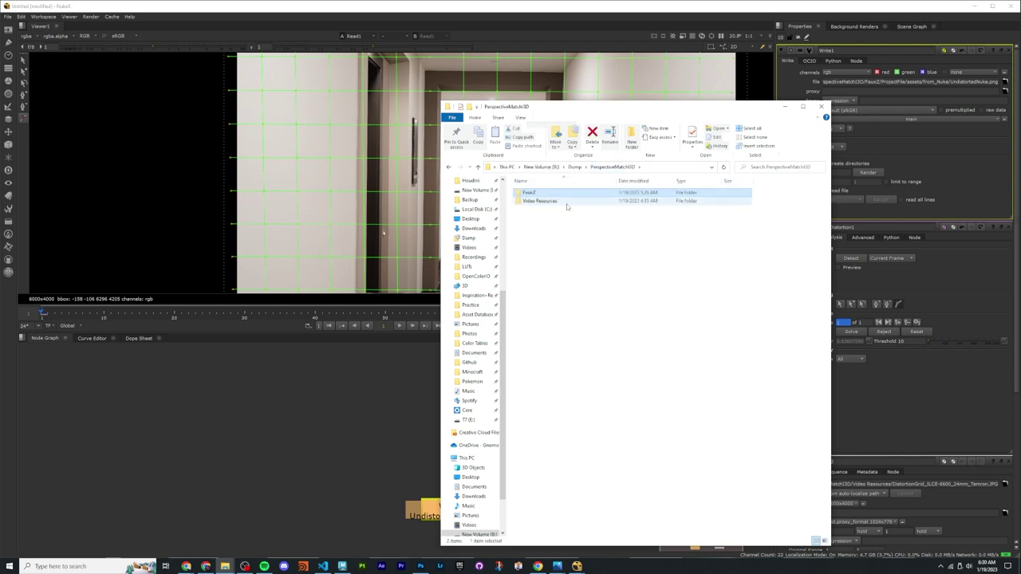
{"action": "double_click", "coordinate": [539, 200]}
{"action": "double_click", "coordinate": [532, 209]}
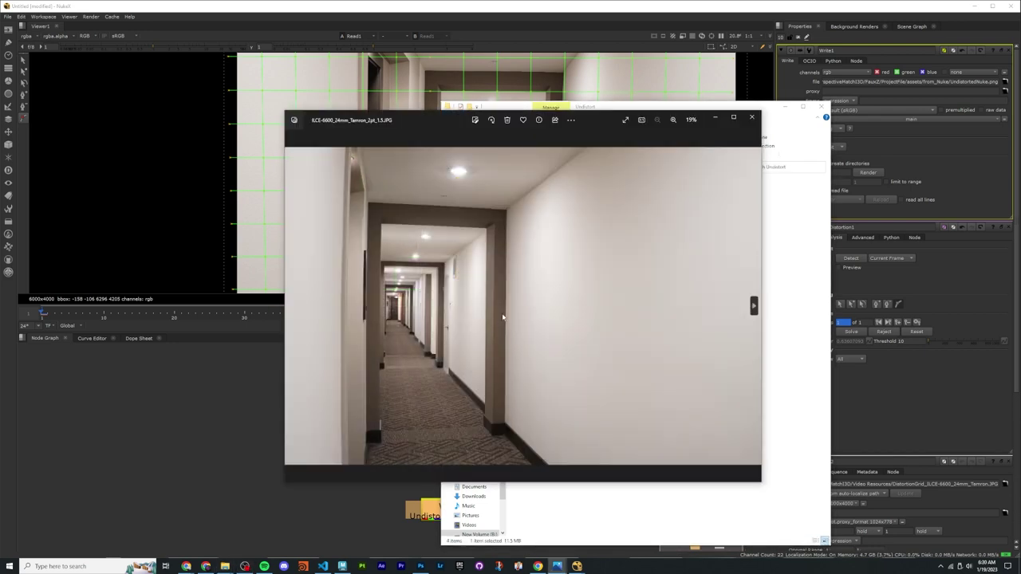
Step: Compare the AdobeLensProfile, Lensfun and Nuke undistorted versions of the 2pt corridor photo by flipping between them
{"action": "left_click", "coordinate": [755, 306]}
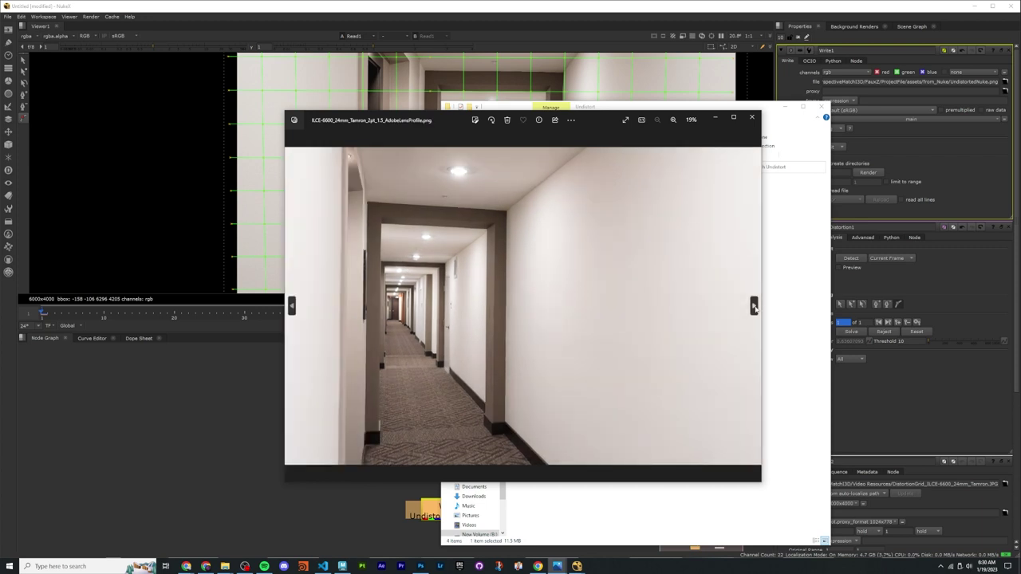
{"action": "left_click", "coordinate": [755, 306]}
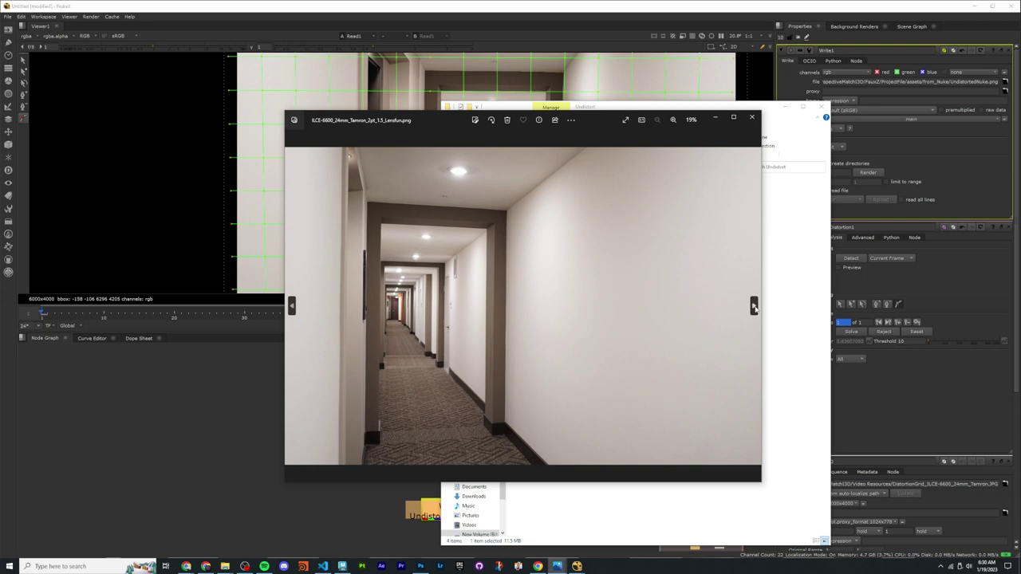
{"action": "left_click", "coordinate": [755, 307]}
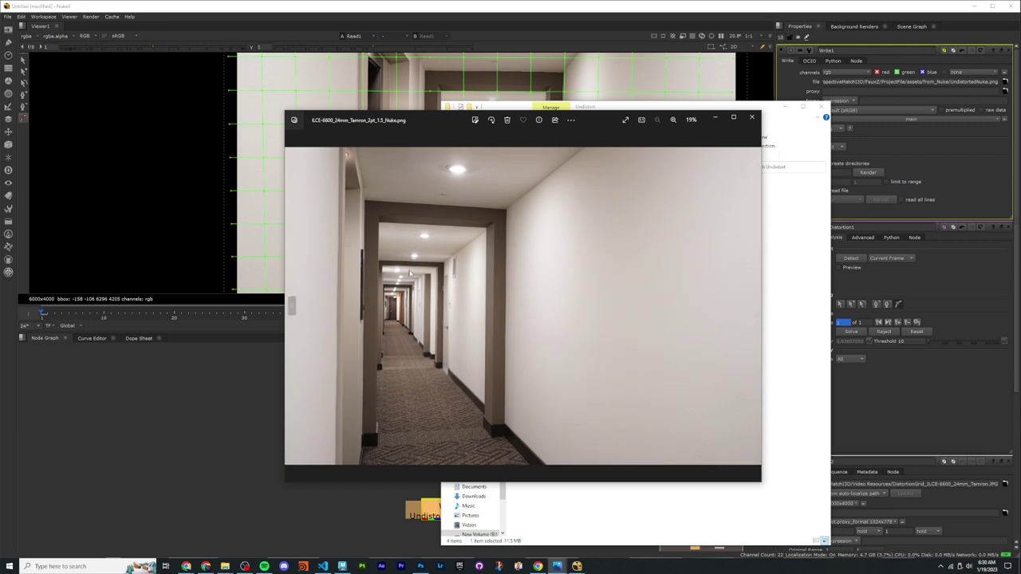
{"action": "key", "text": "Left"}
{"action": "key", "text": "Left"}
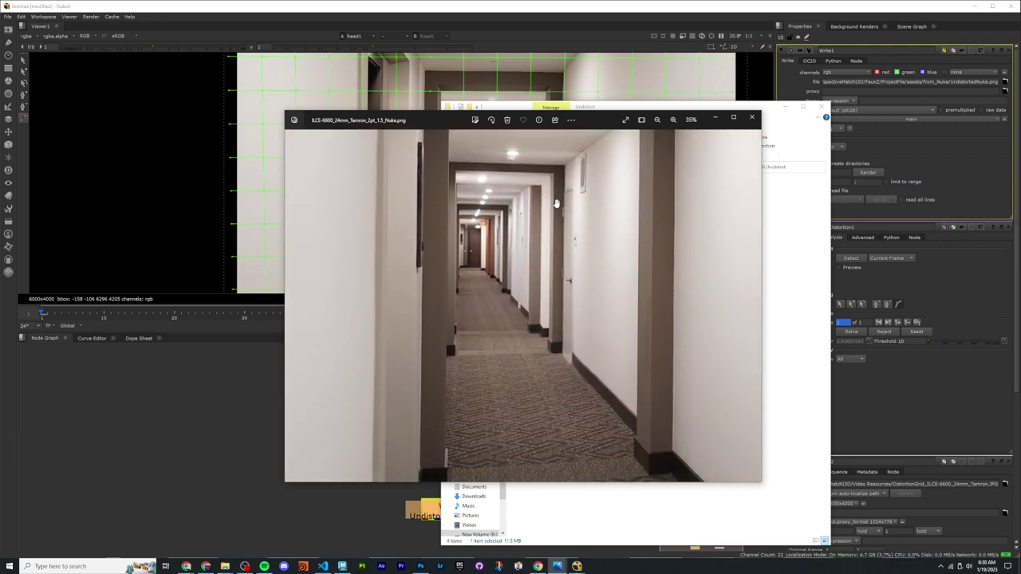
{"action": "key", "text": "Right"}
{"action": "key", "text": "Right"}
{"action": "left_click", "coordinate": [293, 305]}
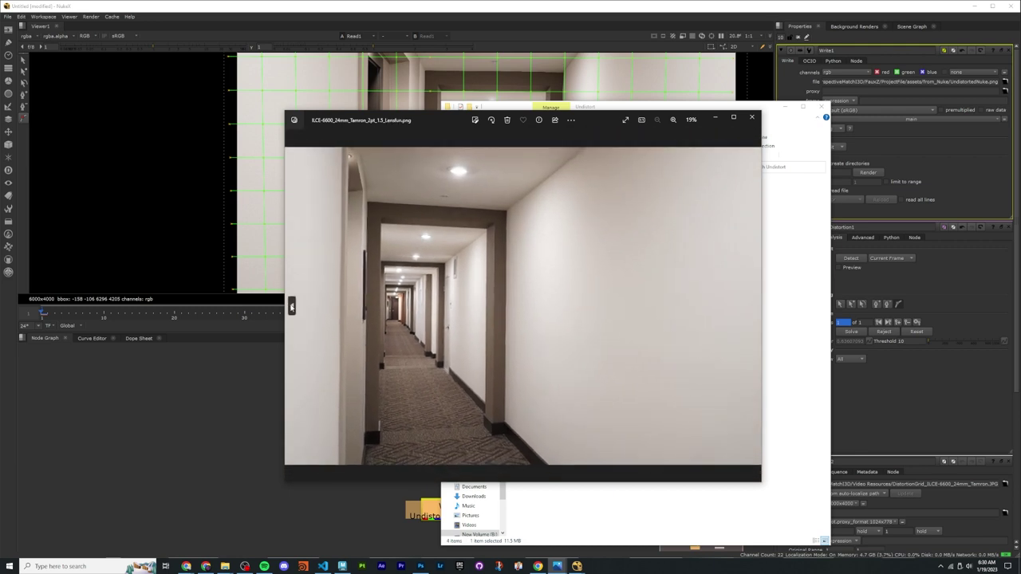
{"action": "left_click", "coordinate": [754, 305]}
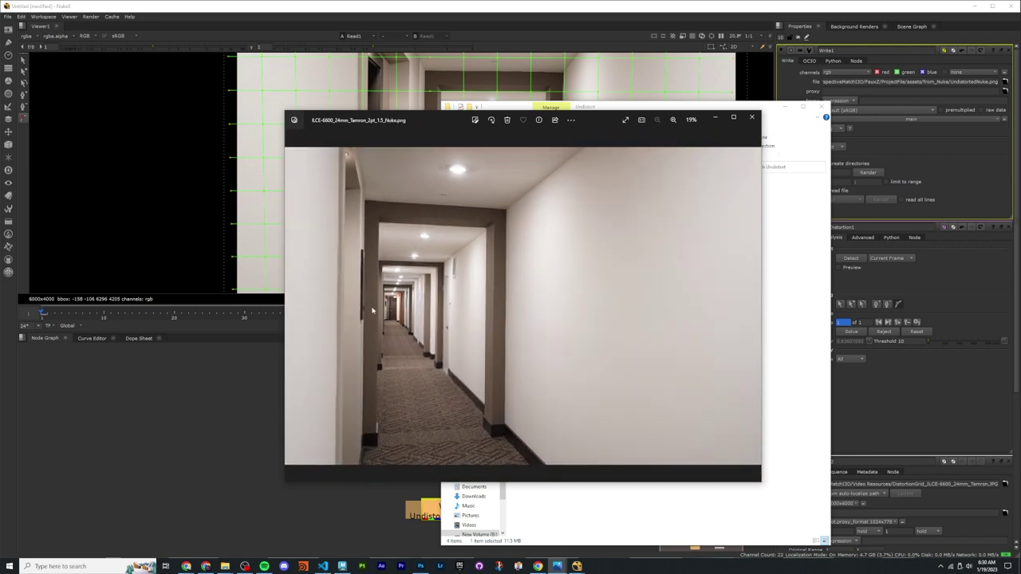
Step: Flip once more between the Nuke and AdobeLensProfile versions of the 2pt corridor photo and minimize the image viewer
{"action": "left_click", "coordinate": [292, 304]}
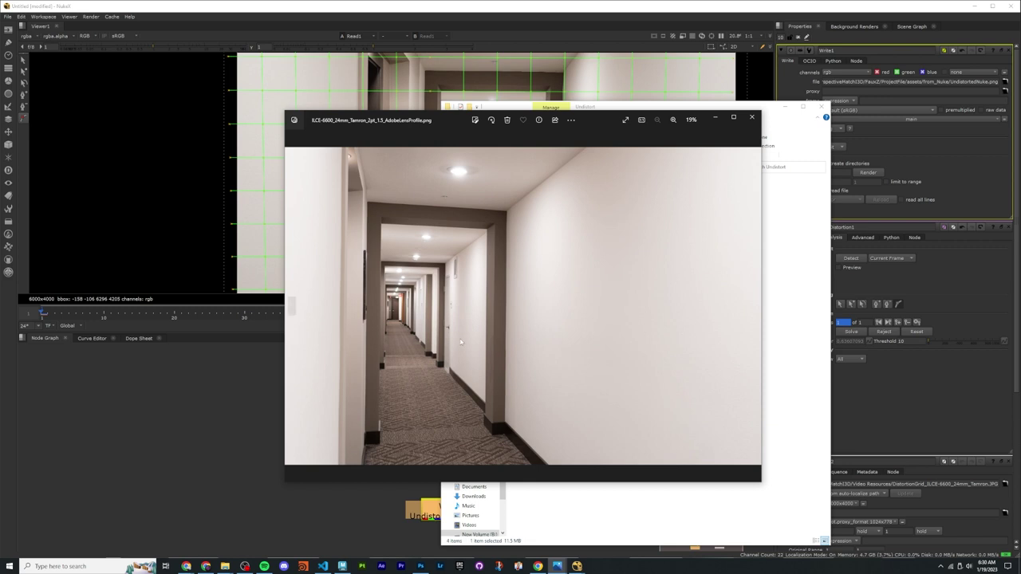
{"action": "left_click", "coordinate": [753, 306]}
{"action": "left_click", "coordinate": [753, 306]}
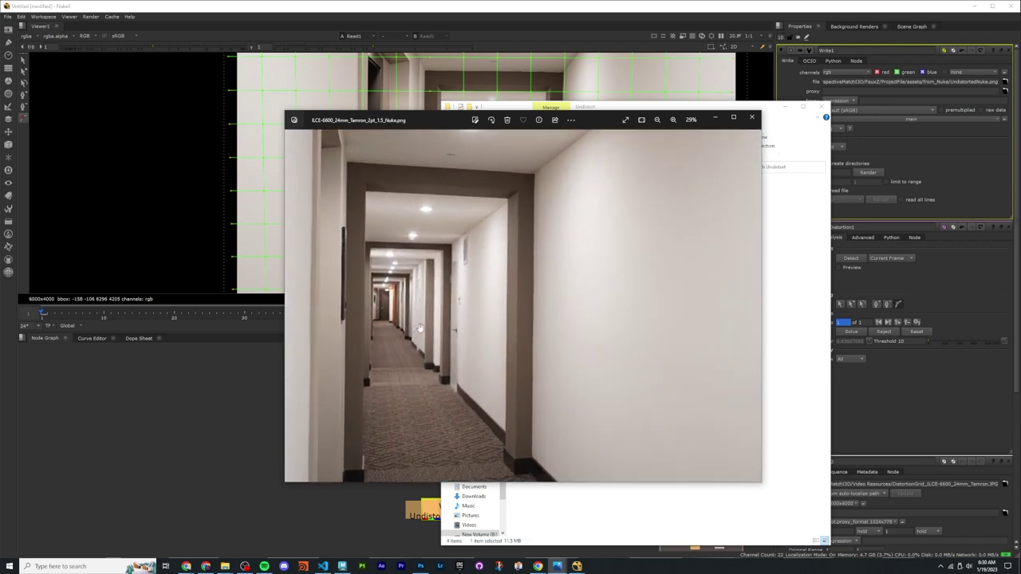
{"action": "left_click", "coordinate": [801, 159]}
{"action": "left_click_drag", "start_coordinate": [767, 110], "coordinate": [675, 99]}
{"action": "left_click", "coordinate": [713, 4]}
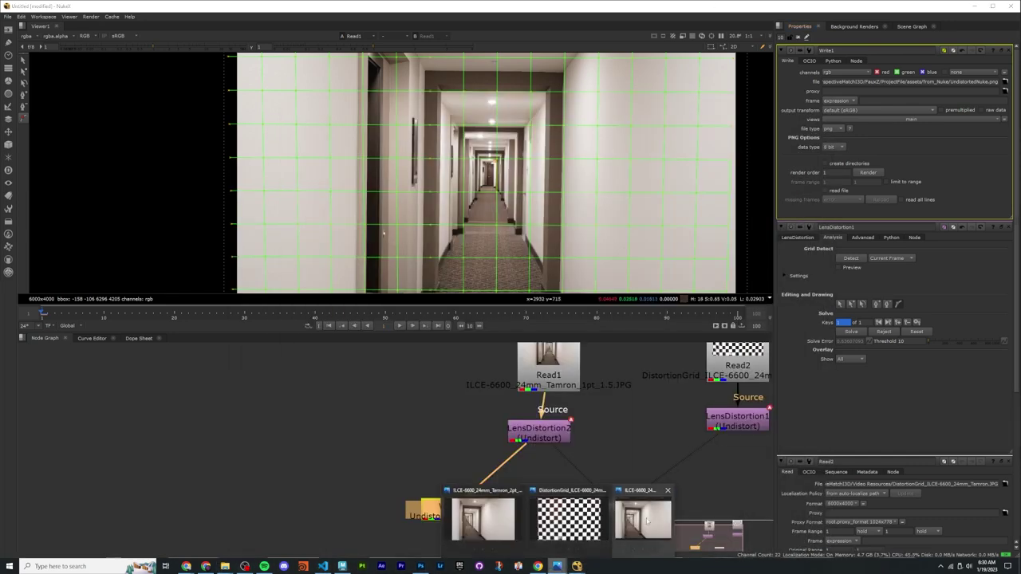
Step: Bring up the Undistort folder in File Explorer and select all four versions of the 2pt corridor photo
{"action": "mouse_move", "coordinate": [225, 567]}
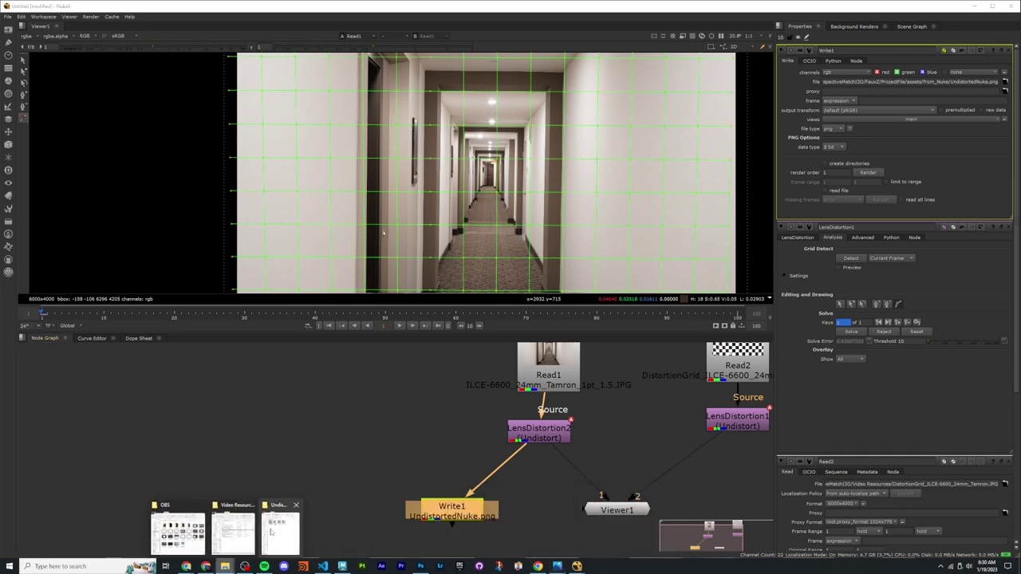
{"action": "left_click", "coordinate": [281, 526]}
{"action": "left_click_drag", "start_coordinate": [606, 249], "coordinate": [422, 169]}
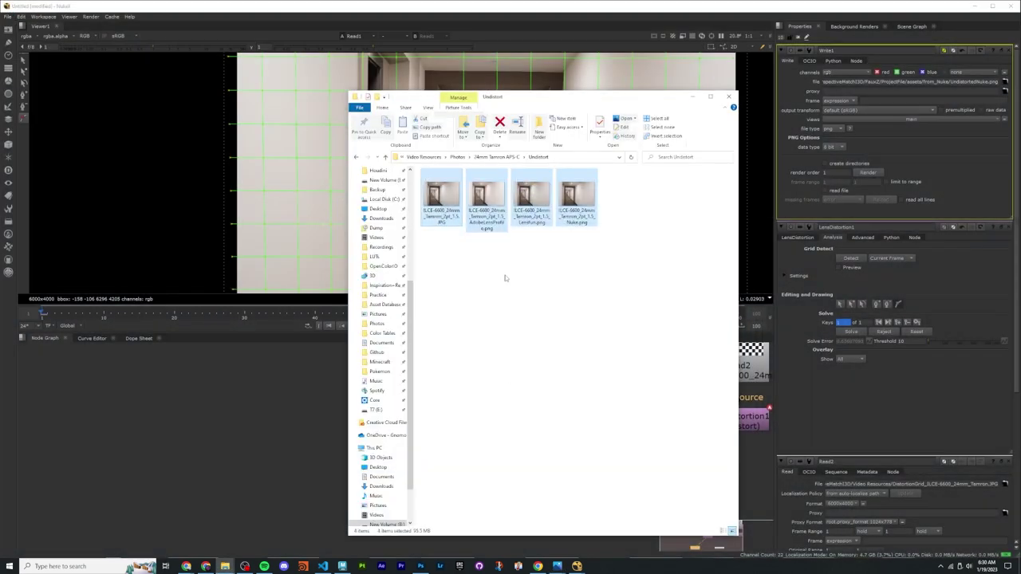
{"action": "mouse_move", "coordinate": [598, 266]}
{"action": "left_mouse_down"}
{"action": "mouse_move", "coordinate": [462, 172]}
{"action": "mouse_move", "coordinate": [450, 217]}
{"action": "mouse_move", "coordinate": [601, 278]}
{"action": "mouse_move", "coordinate": [429, 153]}
{"action": "mouse_move", "coordinate": [429, 229]}
{"action": "mouse_move", "coordinate": [490, 254]}
{"action": "mouse_move", "coordinate": [643, 194]}
{"action": "mouse_move", "coordinate": [587, 239]}
{"action": "mouse_move", "coordinate": [580, 209]}
{"action": "mouse_move", "coordinate": [596, 269]}
{"action": "left_mouse_up"}
{"action": "left_click", "coordinate": [596, 268]}
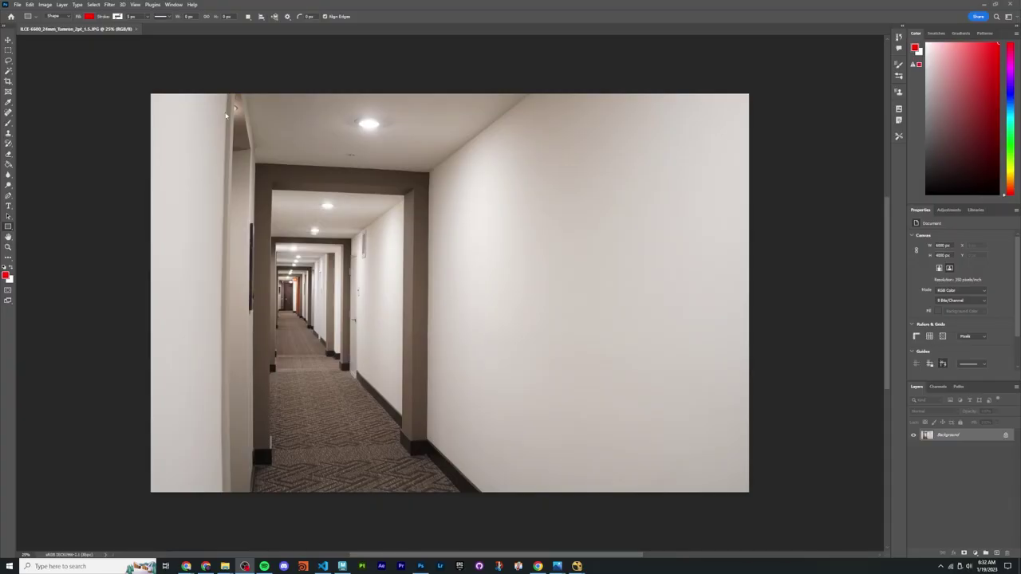
Step: Open the Lens Correction filter on the 2pt corridor photo
{"action": "left_click", "coordinate": [372, 4]}
{"action": "key", "text": "h"}
{"action": "left_click_drag", "start_coordinate": [378, 222], "coordinate": [360, 272]}
{"action": "key", "text": "z"}
{"action": "left_click", "coordinate": [351, 232]}
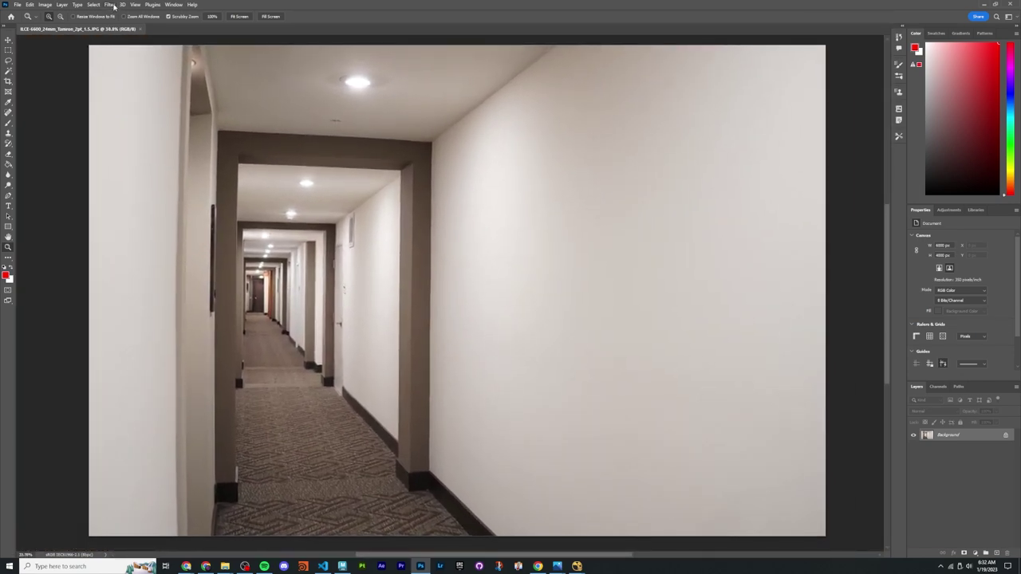
{"action": "left_click", "coordinate": [109, 4]}
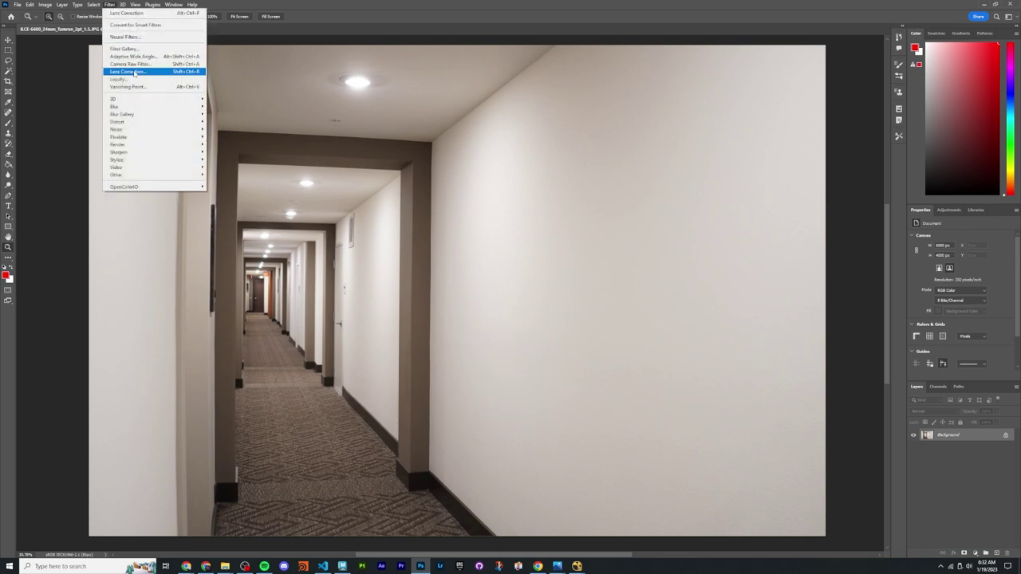
{"action": "left_click", "coordinate": [136, 72]}
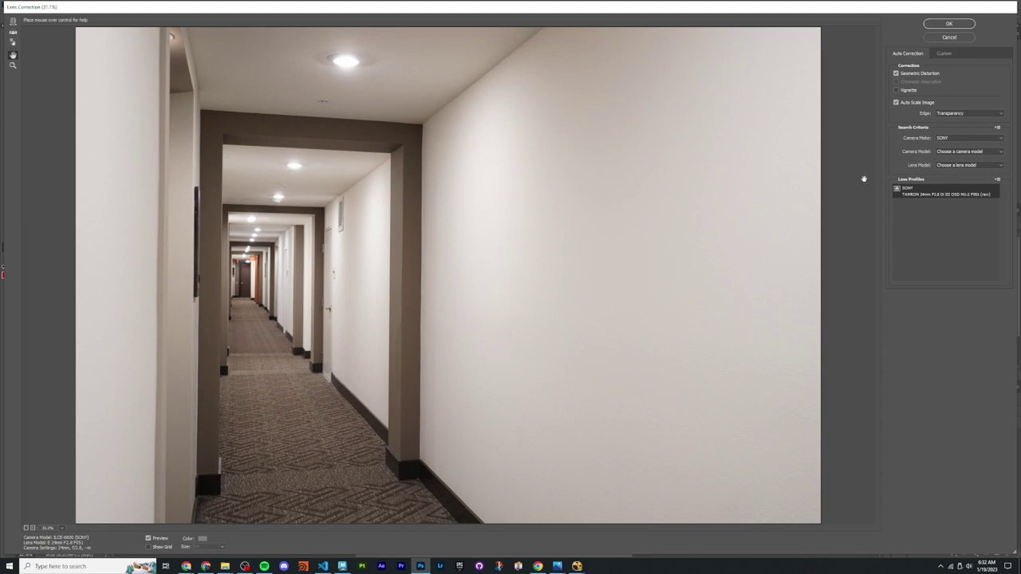
Step: Reset the camera make to "Choose a camera make" to drop the lens profile and show the custom correction settings
{"action": "left_click", "coordinate": [951, 138]}
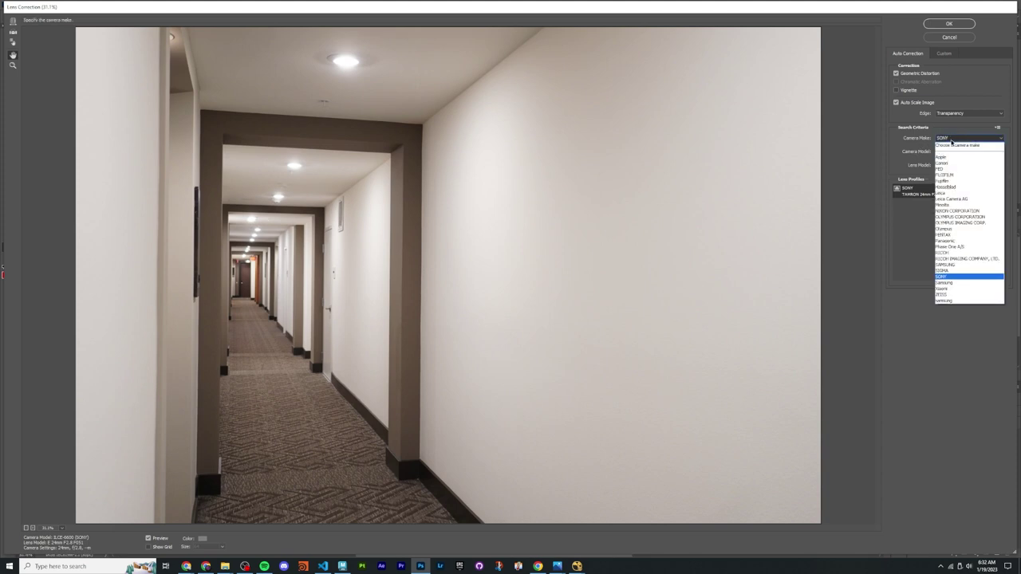
{"action": "left_click", "coordinate": [953, 144]}
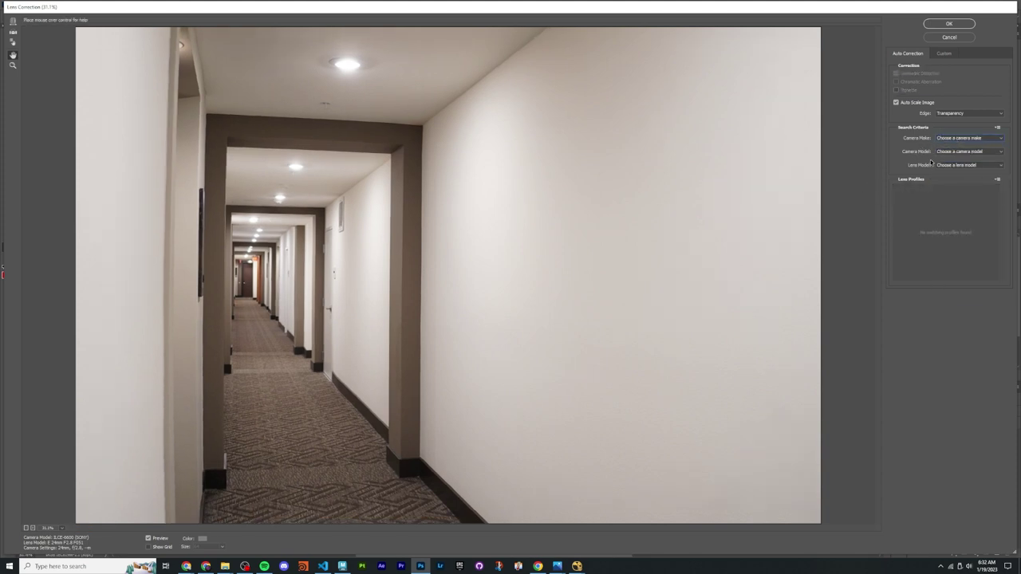
{"action": "left_click", "coordinate": [945, 55]}
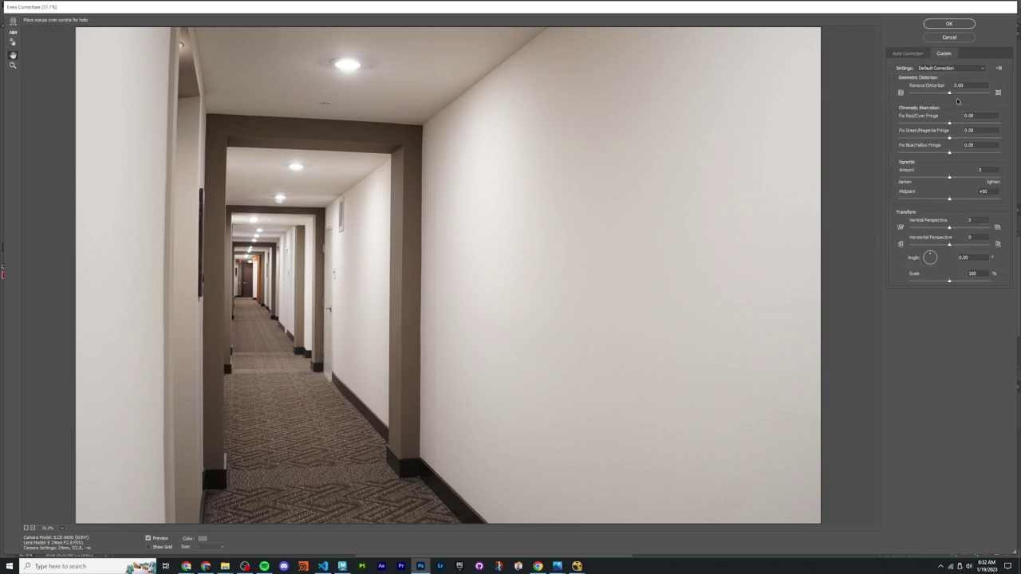
Step: Try Remove Distortion at +20 and -1, and return it to 0
{"action": "left_click_drag", "start_coordinate": [950, 94], "coordinate": [959, 94]}
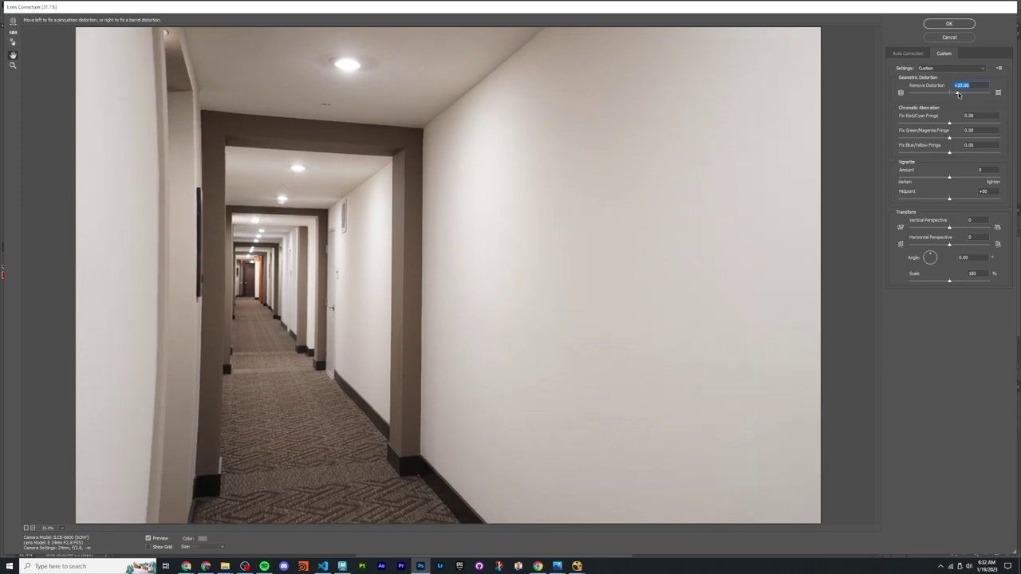
{"action": "left_click_drag", "start_coordinate": [959, 94], "coordinate": [950, 95]}
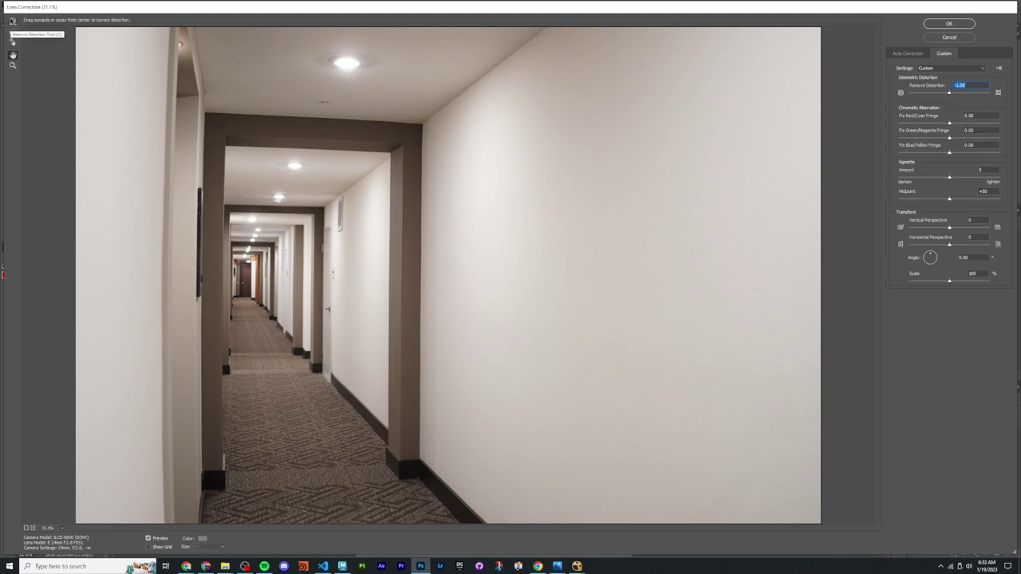
{"action": "left_click", "coordinate": [949, 94]}
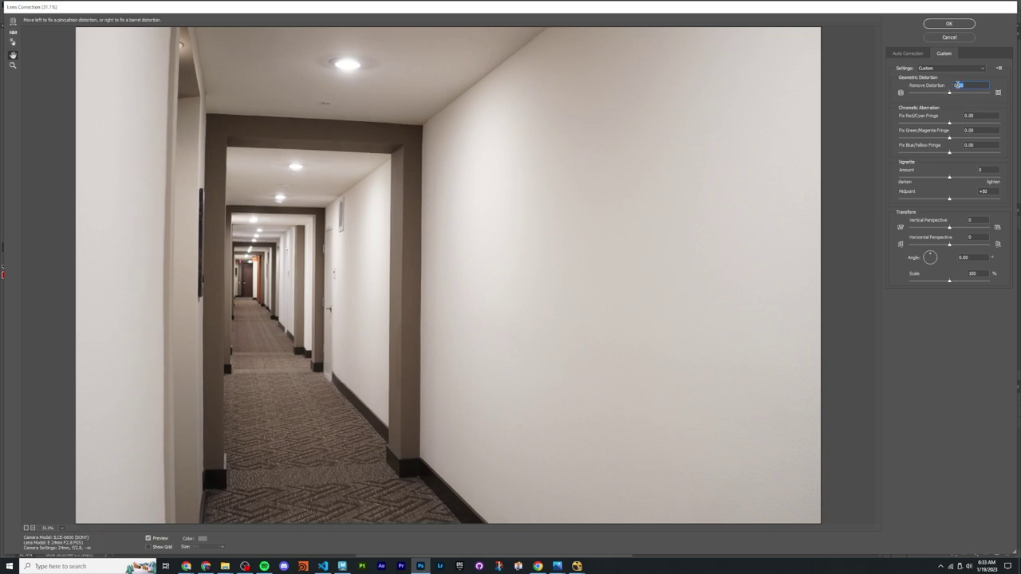
Step: Raise Remove Distortion from 2 to 5 in single steps and check the left wall edge against a straight screen-snip outline
{"action": "type", "text": "2"}
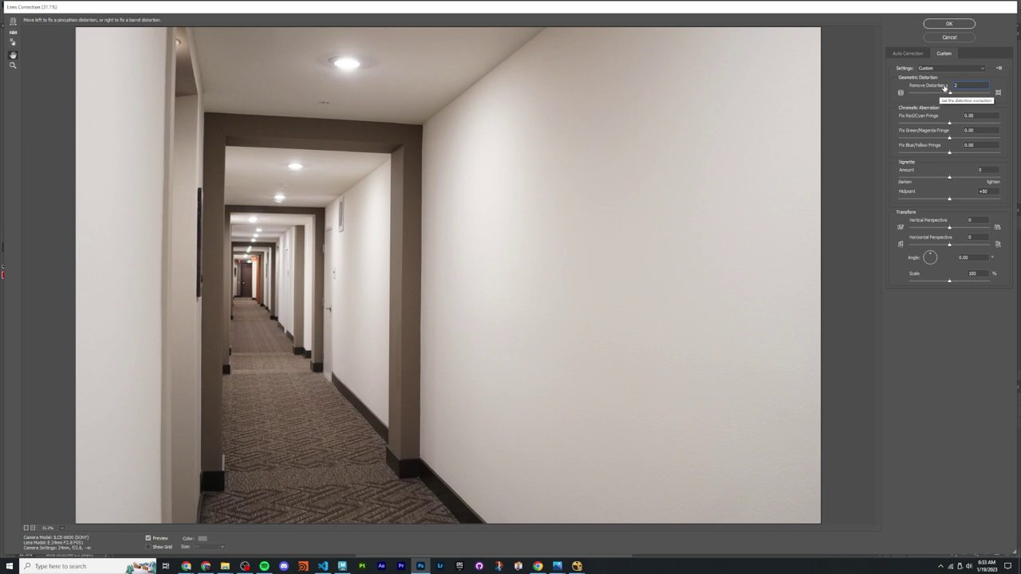
{"action": "key", "text": "Up"}
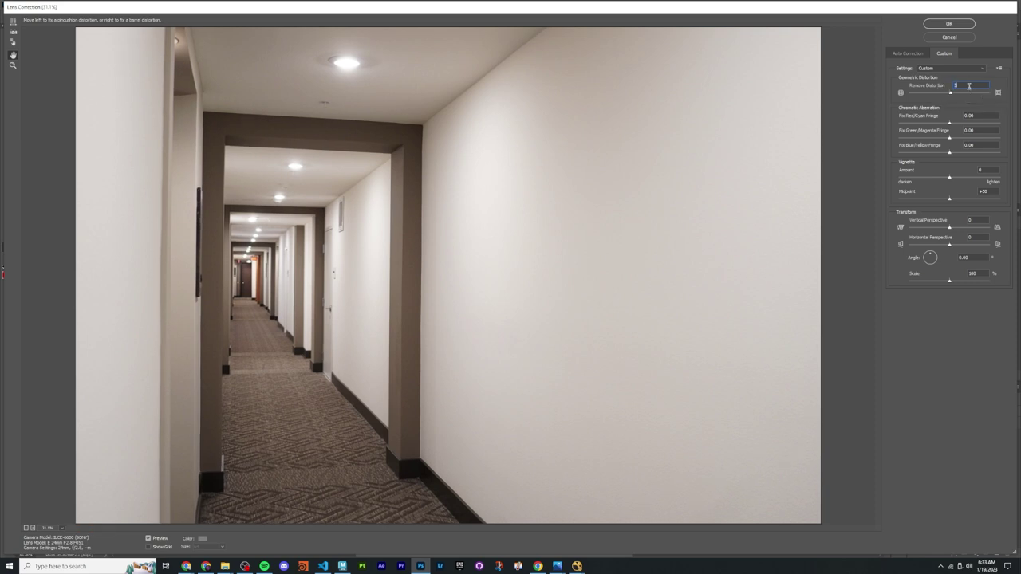
{"action": "key", "text": "Up"}
{"action": "key", "text": "Up"}
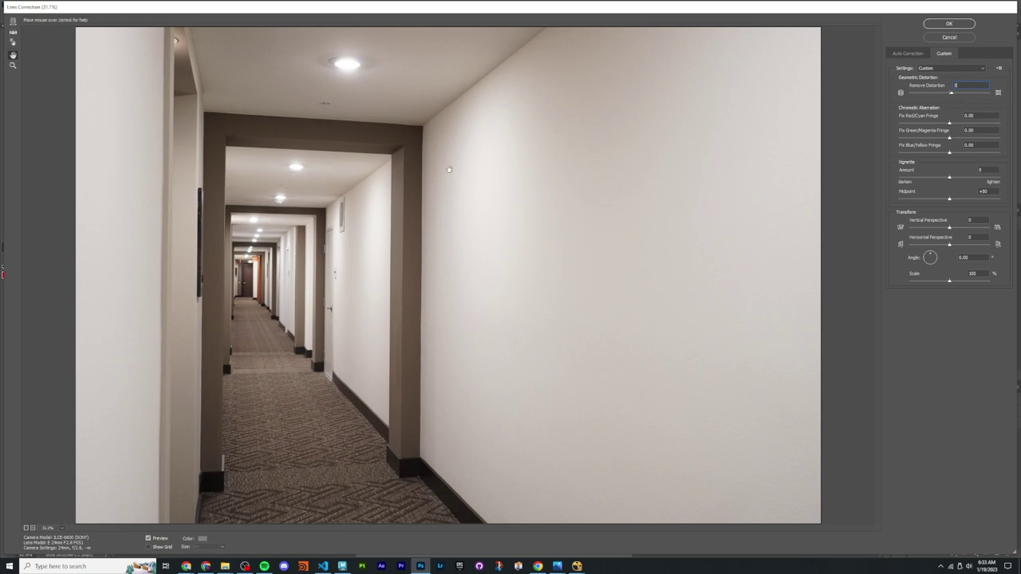
{"action": "key", "text": "super+shift+s"}
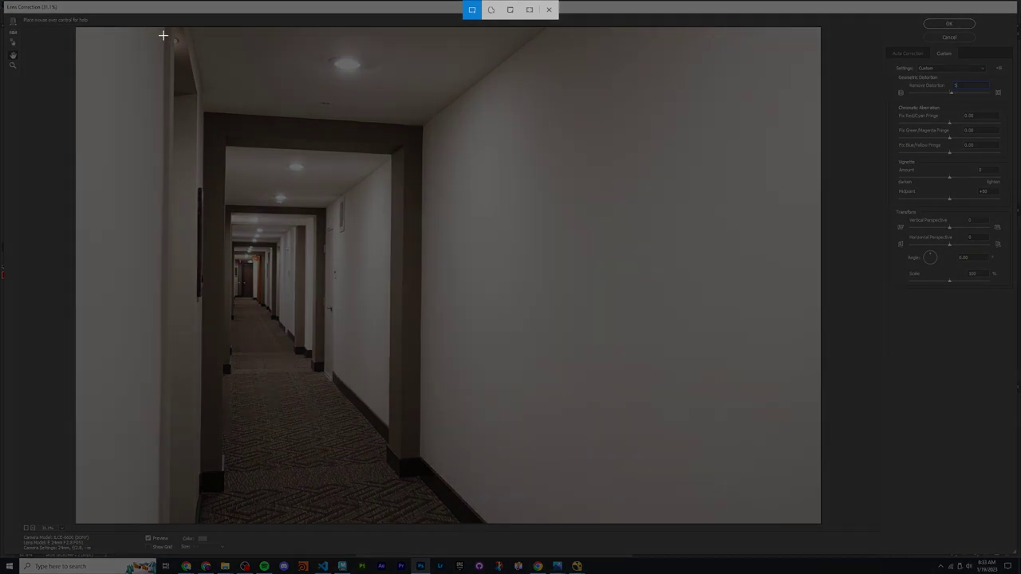
{"action": "mouse_move", "coordinate": [163, 35]}
{"action": "left_mouse_down"}
{"action": "mouse_move", "coordinate": [137, 109]}
{"action": "mouse_move", "coordinate": [68, 439]}
{"action": "mouse_move", "coordinate": [31, 424]}
{"action": "mouse_move", "coordinate": [26, 408]}
{"action": "mouse_move", "coordinate": [11, 255]}
{"action": "mouse_move", "coordinate": [3, 528]}
{"action": "mouse_move", "coordinate": [5, 418]}
{"action": "mouse_move", "coordinate": [69, 416]}
{"action": "mouse_move", "coordinate": [71, 538]}
{"action": "left_mouse_up"}
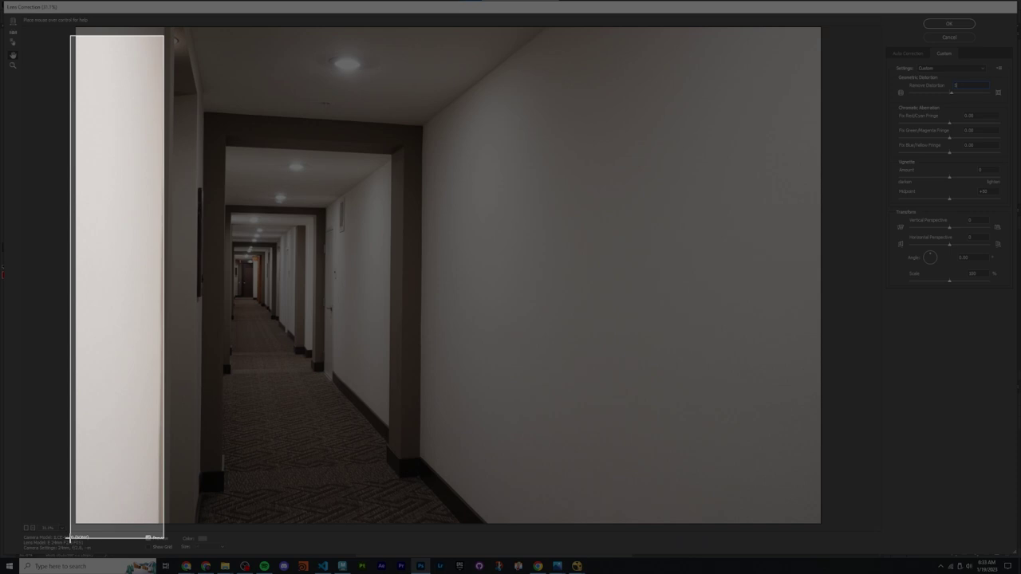
{"action": "left_click_drag", "start_coordinate": [71, 538], "coordinate": [71, 538]}
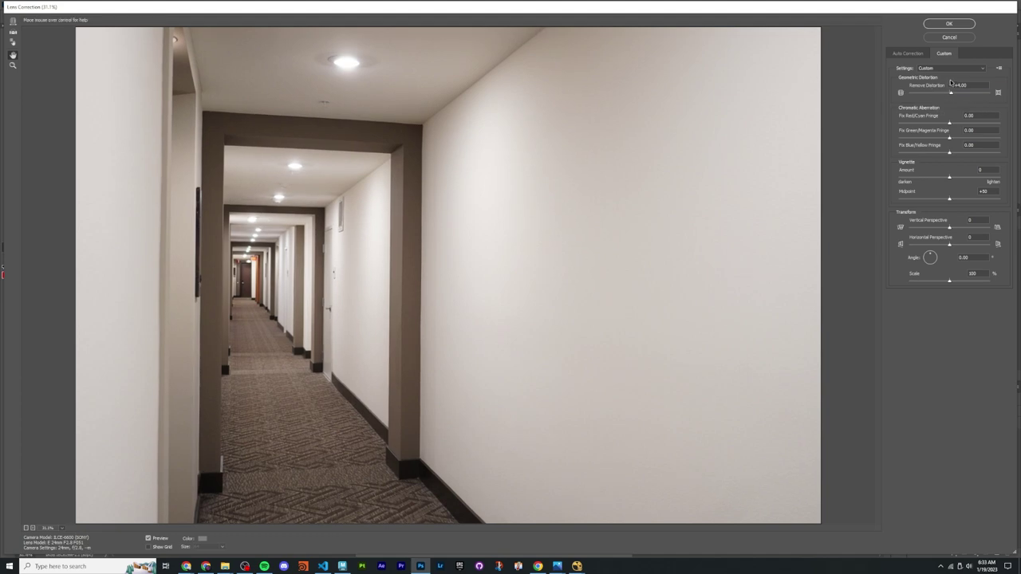
Step: Try Remove Distortion at 4 and 3, checking the left wall edge with a snip outline and inspecting the corridor wall up close
{"action": "key", "text": "super+shift+s"}
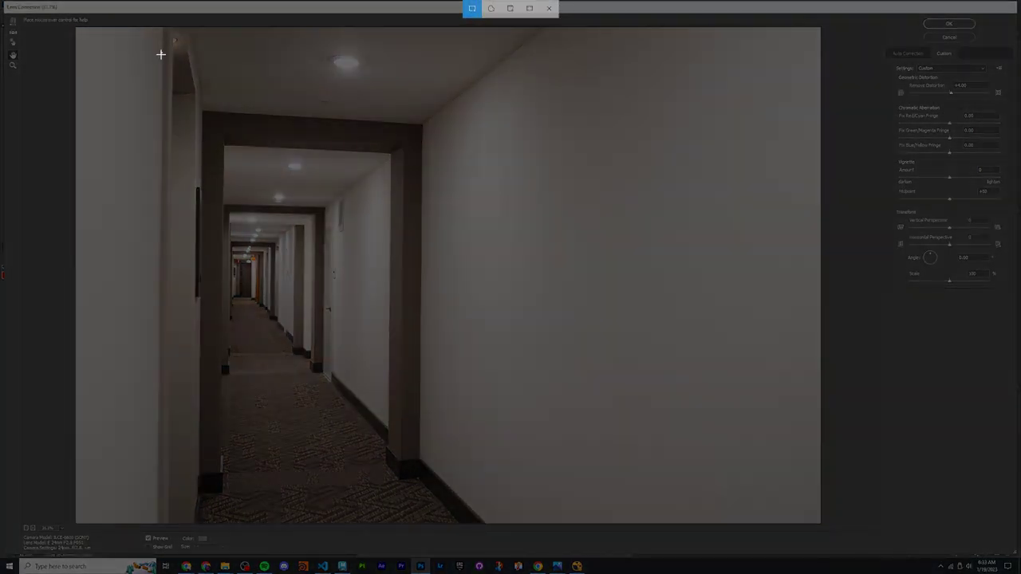
{"action": "left_click_drag", "start_coordinate": [163, 52], "coordinate": [13, 515]}
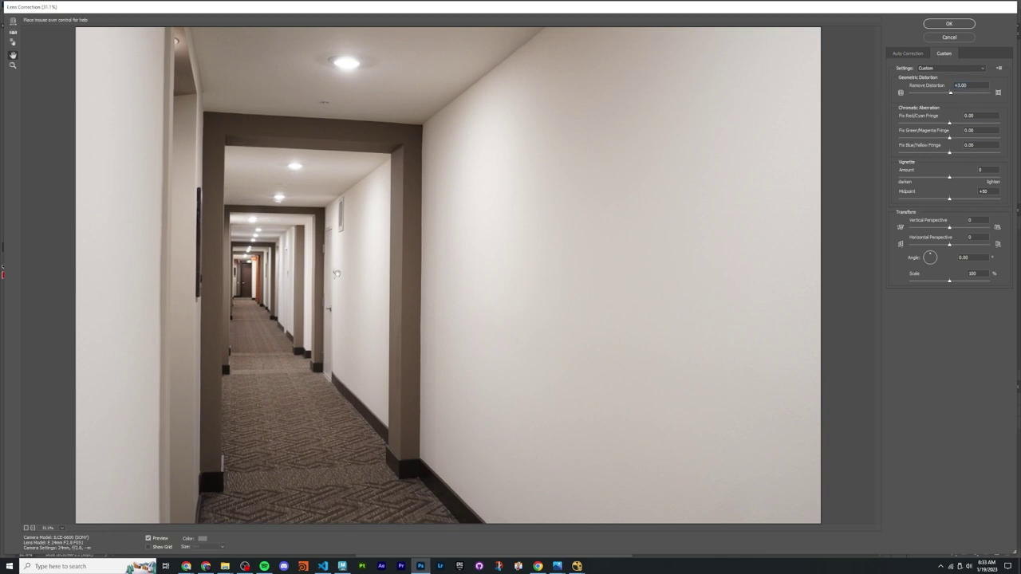
{"action": "key", "text": "z"}
{"action": "left_click_drag", "start_coordinate": [341, 271], "coordinate": [356, 284]}
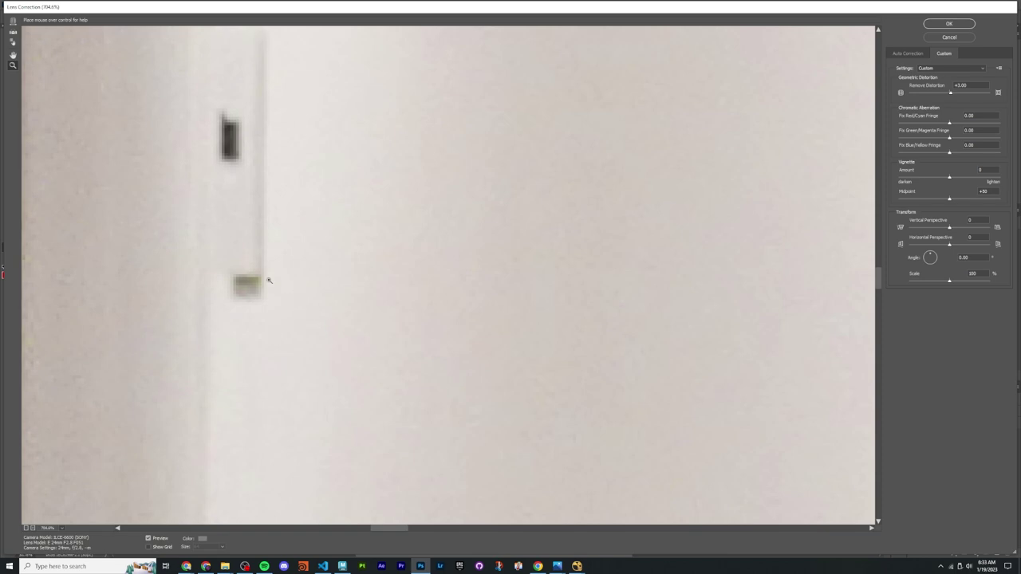
{"action": "left_click", "coordinate": [264, 208], "text": "alt"}
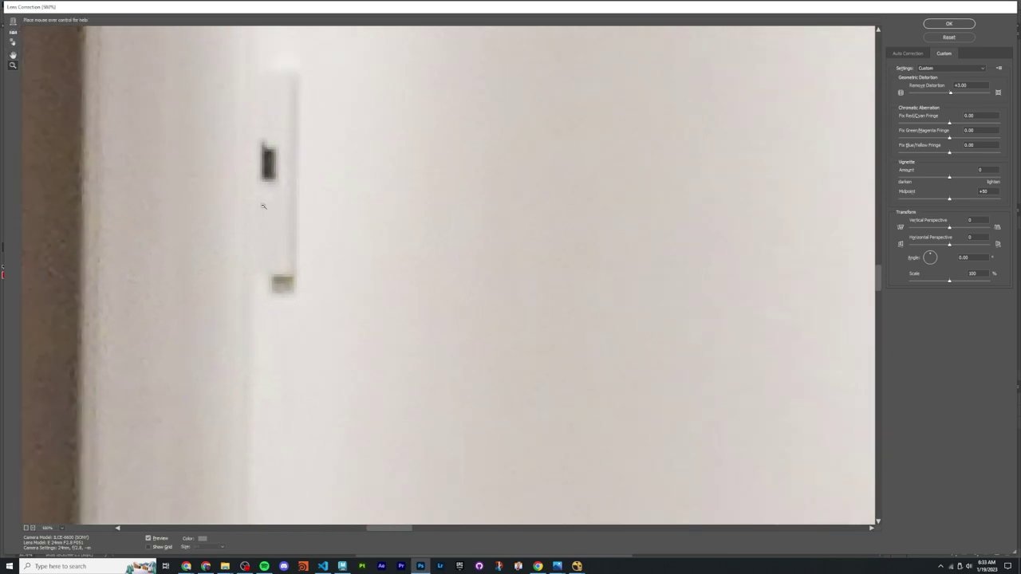
{"action": "key", "text": "ctrl+0"}
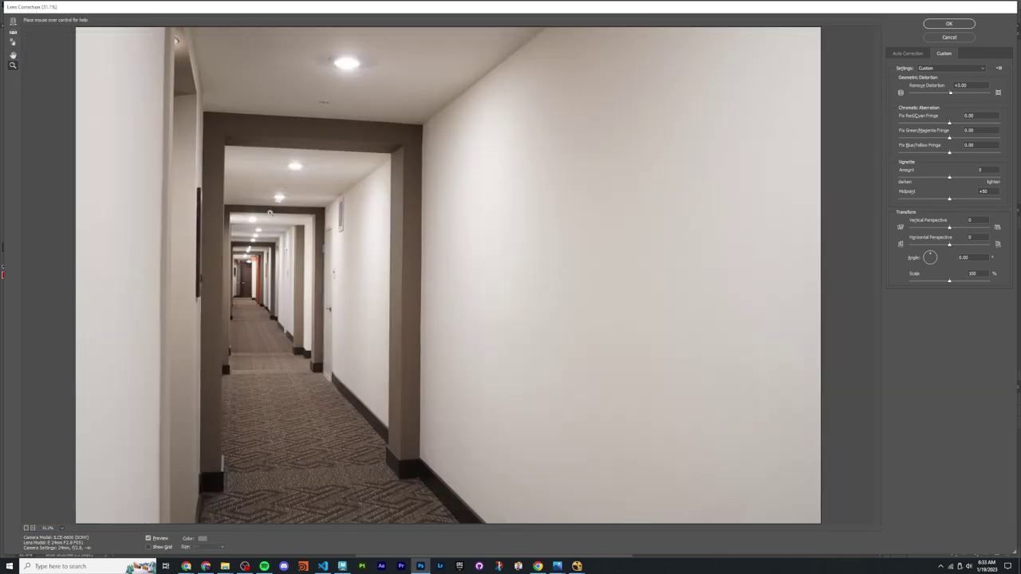
{"action": "left_click", "coordinate": [267, 212]}
{"action": "left_click", "coordinate": [266, 211], "text": "alt"}
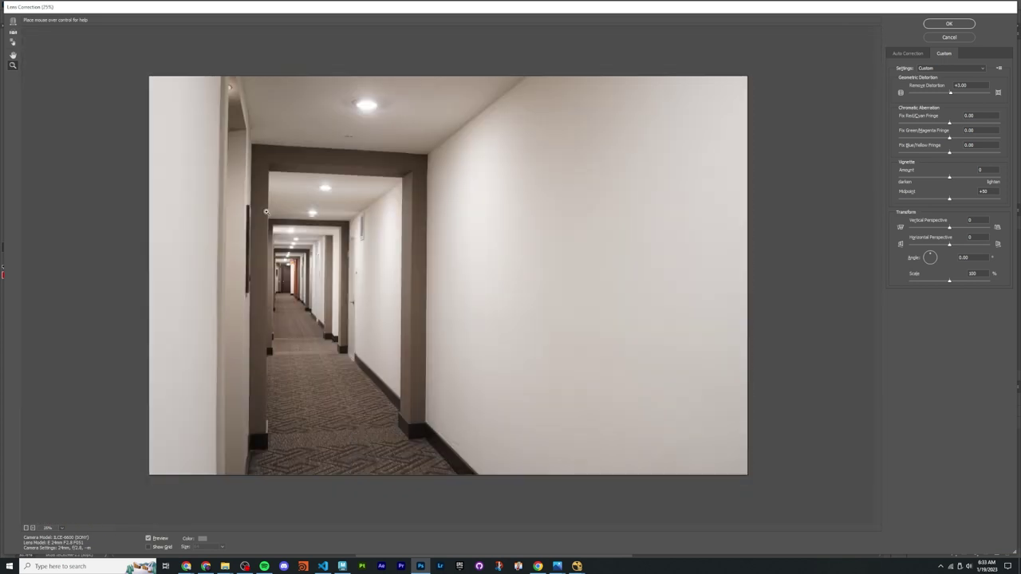
Step: Recheck the straightness of the left wall edge with snip outlines at Remove Distortion values around 3
{"action": "left_click", "coordinate": [13, 54]}
{"action": "key", "text": "Down"}
{"action": "key", "text": "super+shift+s"}
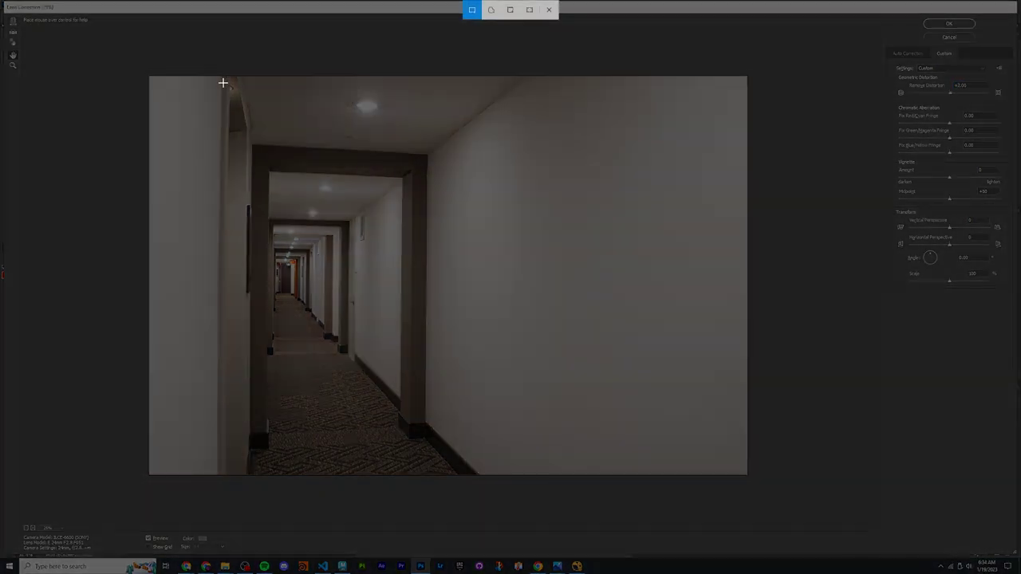
{"action": "left_click_drag", "start_coordinate": [221, 76], "coordinate": [123, 483]}
{"action": "left_click", "coordinate": [961, 85]}
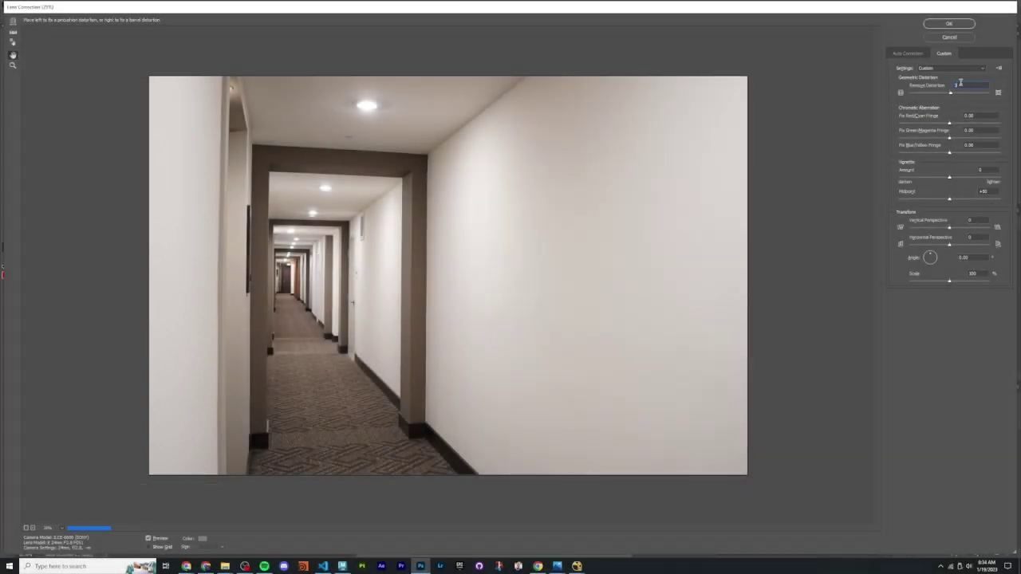
{"action": "key", "text": "super+shift+s"}
{"action": "left_click_drag", "start_coordinate": [222, 76], "coordinate": [96, 516]}
Step: Set Remove Distortion to 5, check the left wall and door frame edges with snip outlines, and apply the lens correction
{"action": "left_click", "coordinate": [960, 84]}
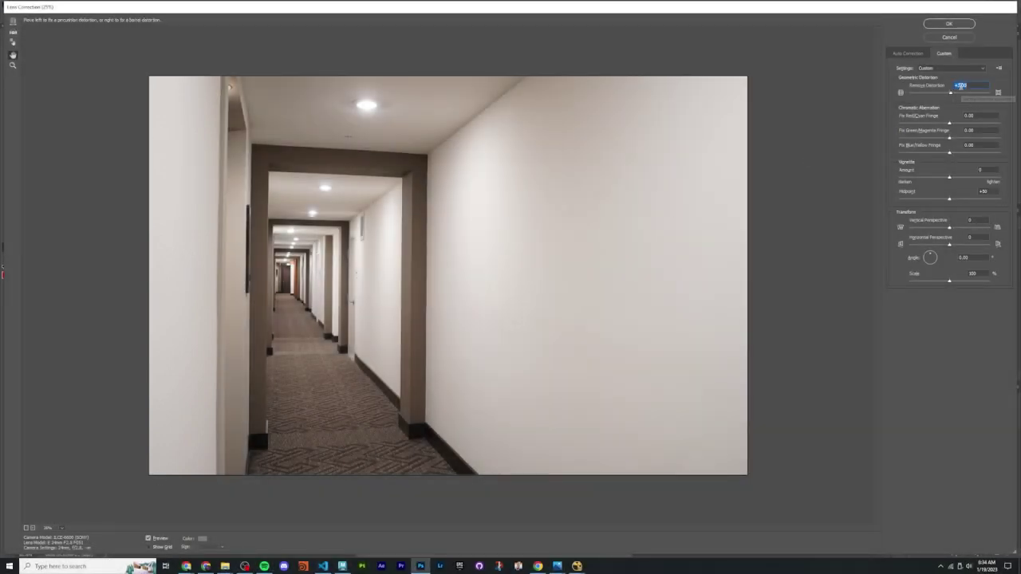
{"action": "key", "text": "super+shift+s"}
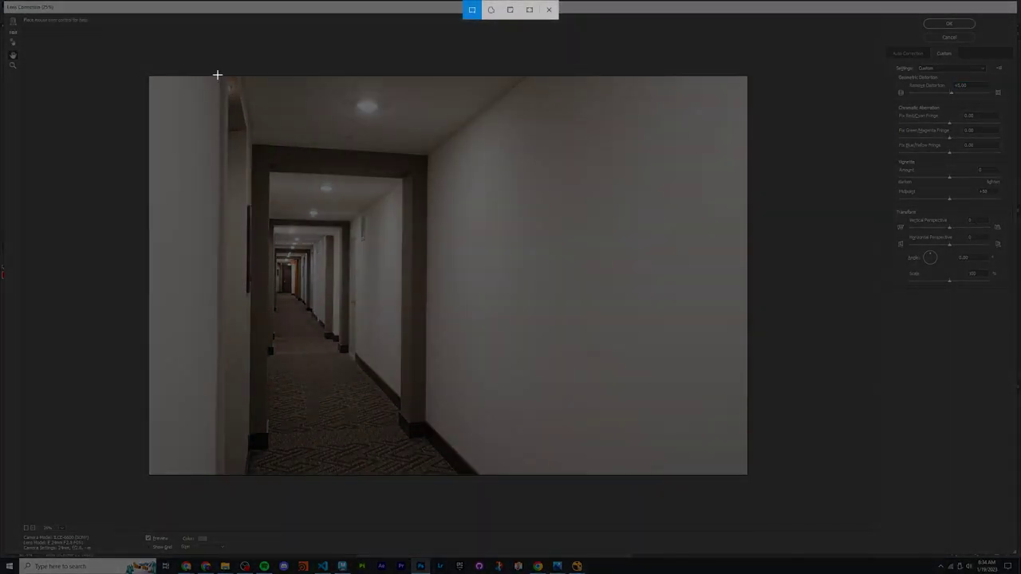
{"action": "left_click_drag", "start_coordinate": [217, 74], "coordinate": [24, 506]}
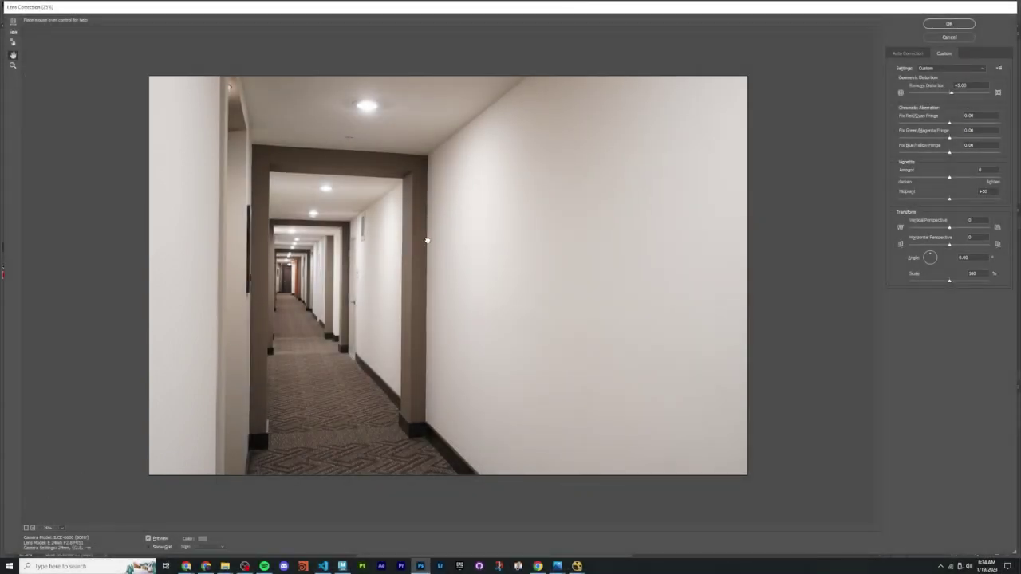
{"action": "key", "text": "super+shift+s"}
{"action": "left_click_drag", "start_coordinate": [426, 422], "coordinate": [565, 129]}
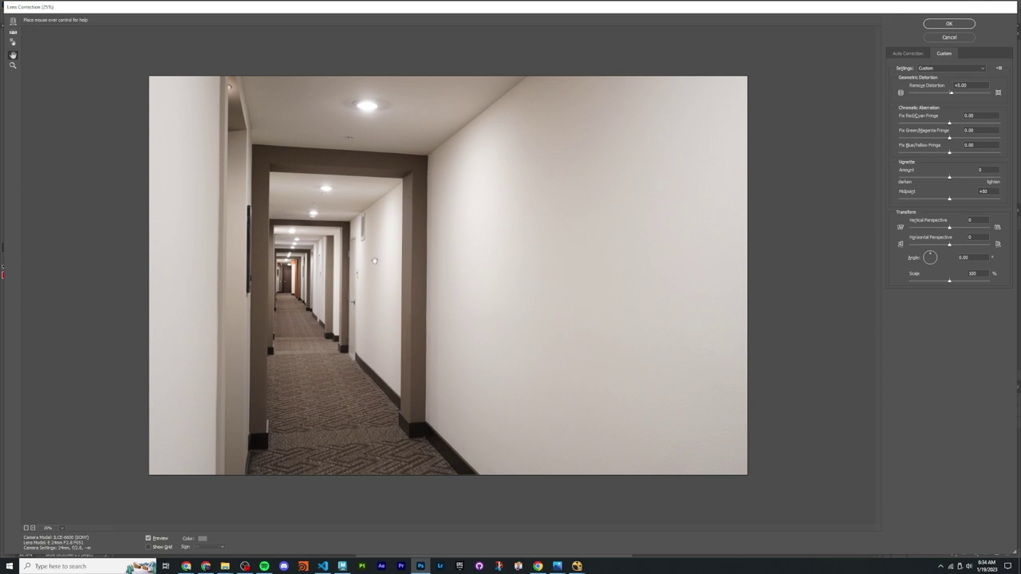
{"action": "left_click", "coordinate": [949, 23]}
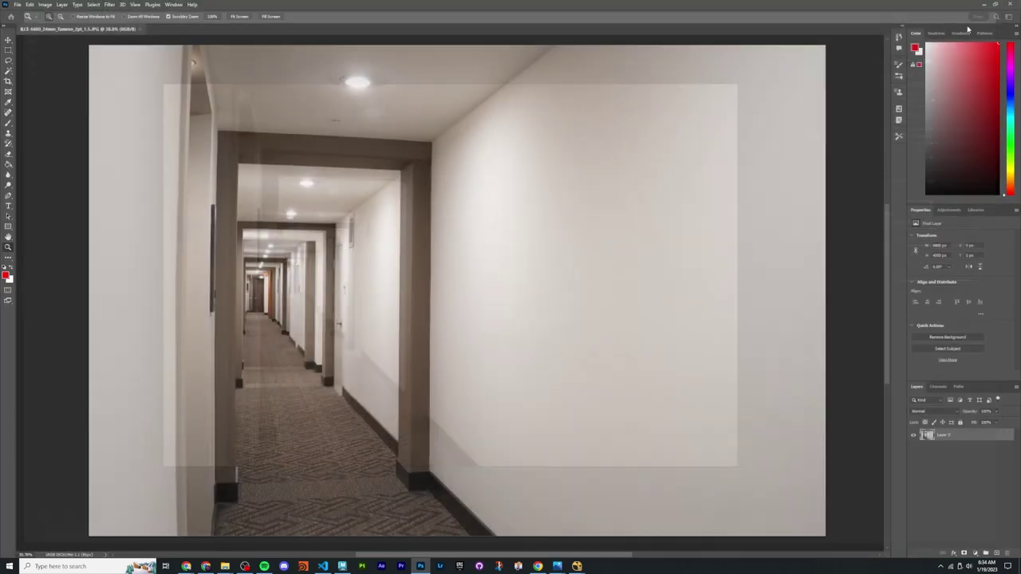
Step: Draw straight red lines with the Line tool along the near door frame's right edge and along the left wall edge
{"action": "scroll", "coordinate": [444, 274], "scroll_direction": "down", "scroll_amount": 2}
{"action": "scroll", "coordinate": [445, 273], "scroll_direction": "down", "scroll_amount": 1}
{"action": "key", "text": "u"}
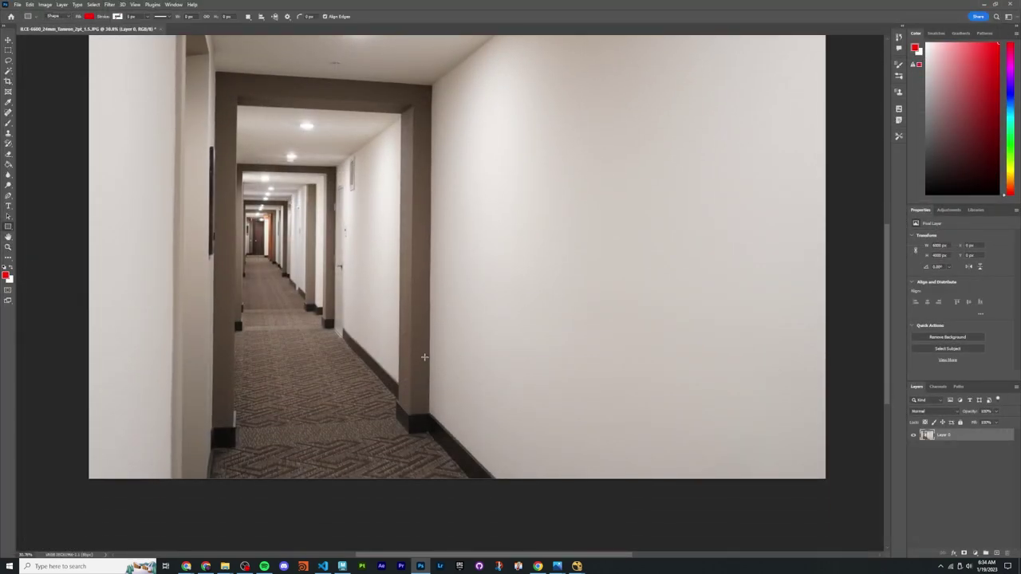
{"action": "left_click", "coordinate": [10, 229]}
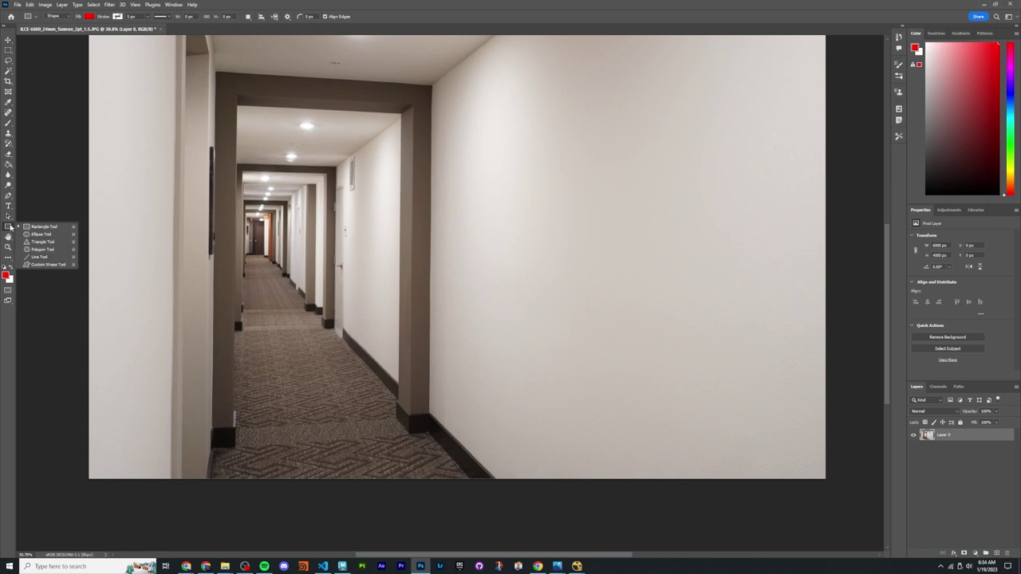
{"action": "left_click", "coordinate": [48, 258]}
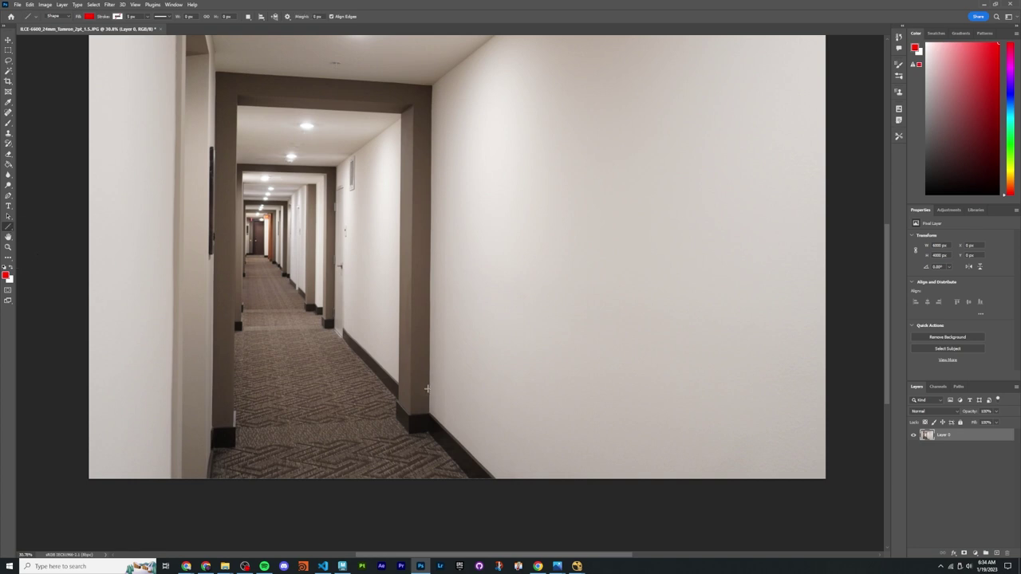
{"action": "left_click_drag", "start_coordinate": [430, 389], "coordinate": [431, 101]}
{"action": "left_click_drag", "start_coordinate": [170, 414], "coordinate": [176, 83]}
Step: Move the line from the left wall edge beside the door frame line and compare their slopes up close
{"action": "key", "text": "ctrl+alt+t"}
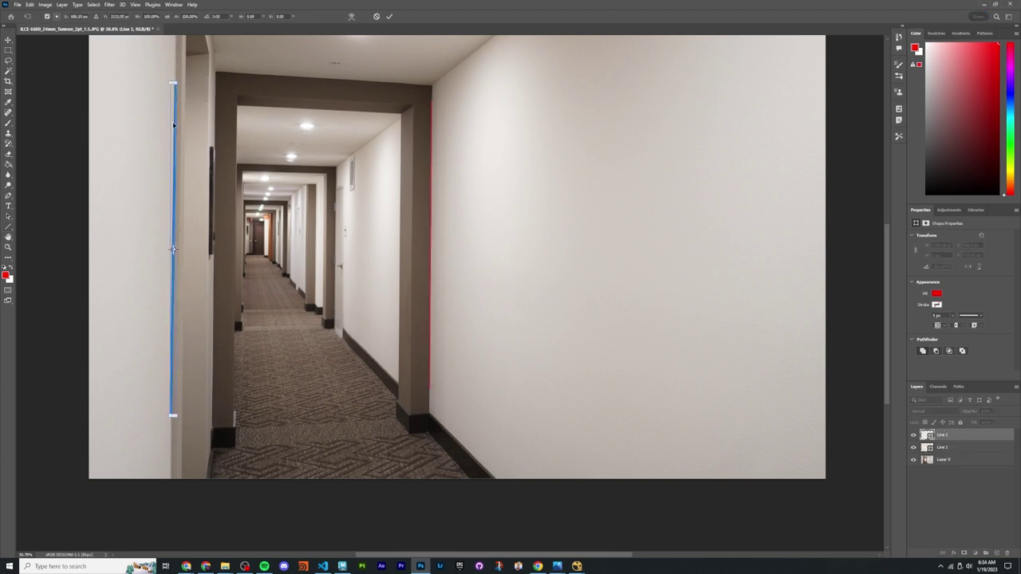
{"action": "left_click_drag", "start_coordinate": [180, 126], "coordinate": [436, 127]}
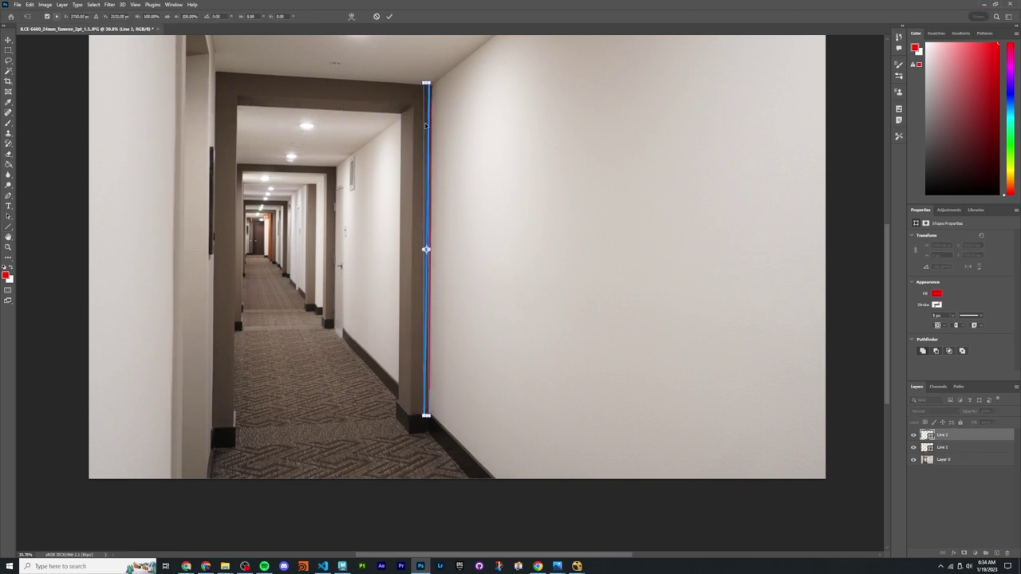
{"action": "scroll", "coordinate": [427, 120], "scroll_direction": "up", "scroll_amount": 5, "text": "alt"}
{"action": "left_click", "coordinate": [389, 16]}
{"action": "scroll", "coordinate": [456, 359], "scroll_direction": "down", "scroll_amount": 3, "text": "alt"}
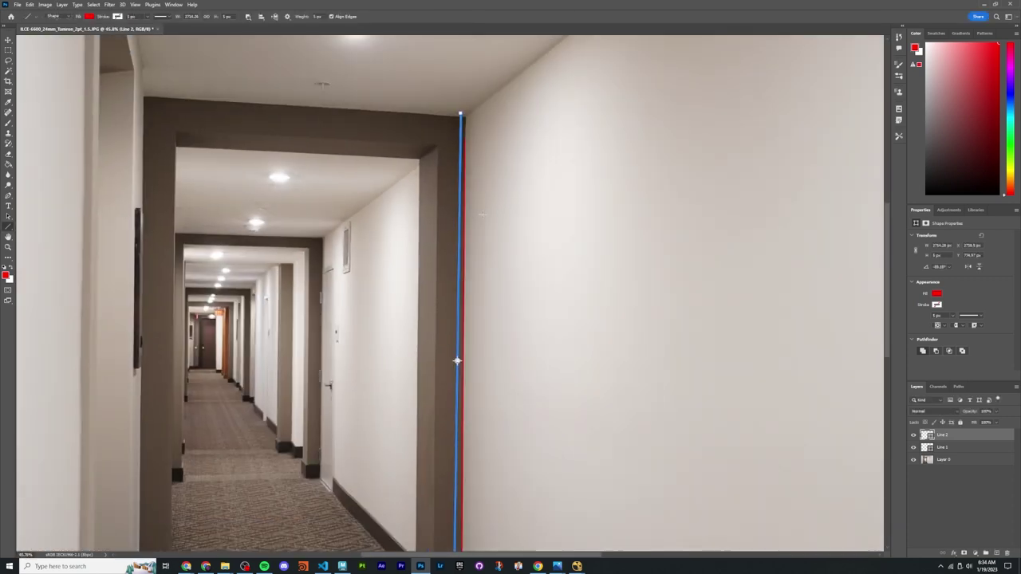
{"action": "key", "text": "Escape"}
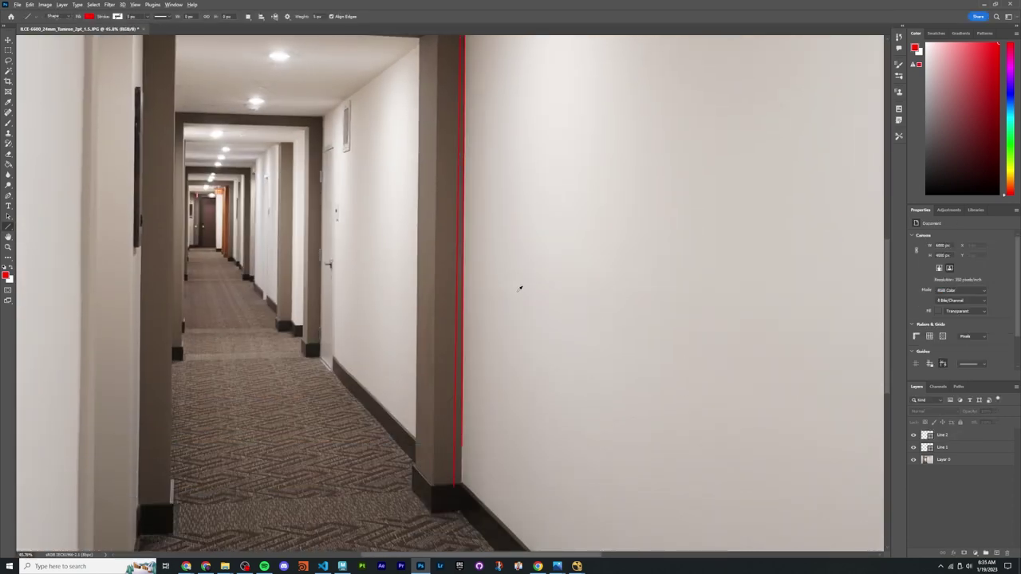
{"action": "scroll", "coordinate": [510, 291], "scroll_direction": "down", "scroll_amount": 3, "text": "alt"}
{"action": "scroll", "coordinate": [504, 292], "scroll_direction": "up", "scroll_amount": 1, "text": "alt"}
{"action": "scroll", "coordinate": [505, 292], "scroll_direction": "down", "scroll_amount": 2}
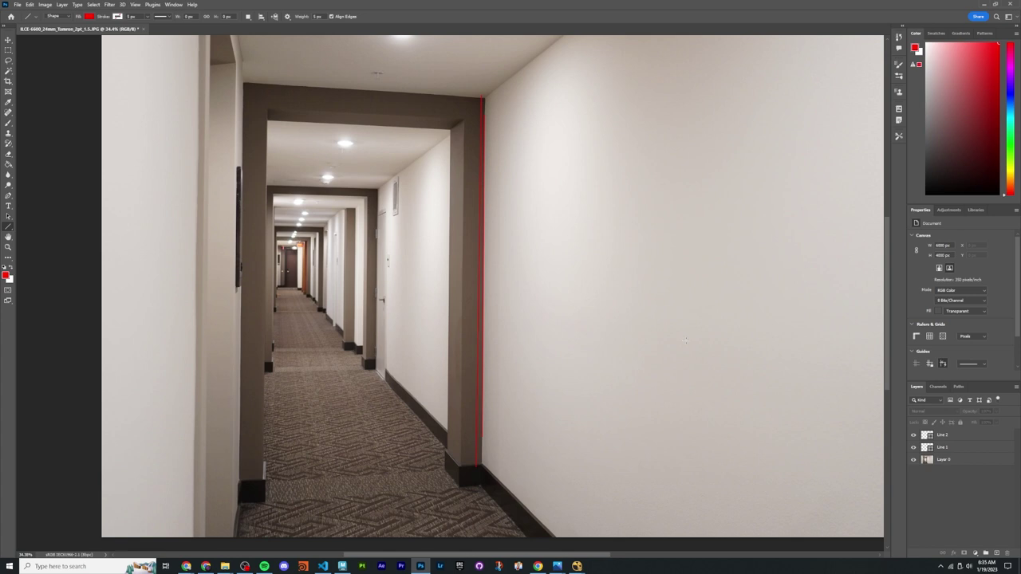
Step: Delete both red line layers, leaving only the corridor photo layer
{"action": "left_click", "coordinate": [956, 446]}
{"action": "key", "text": "Delete"}
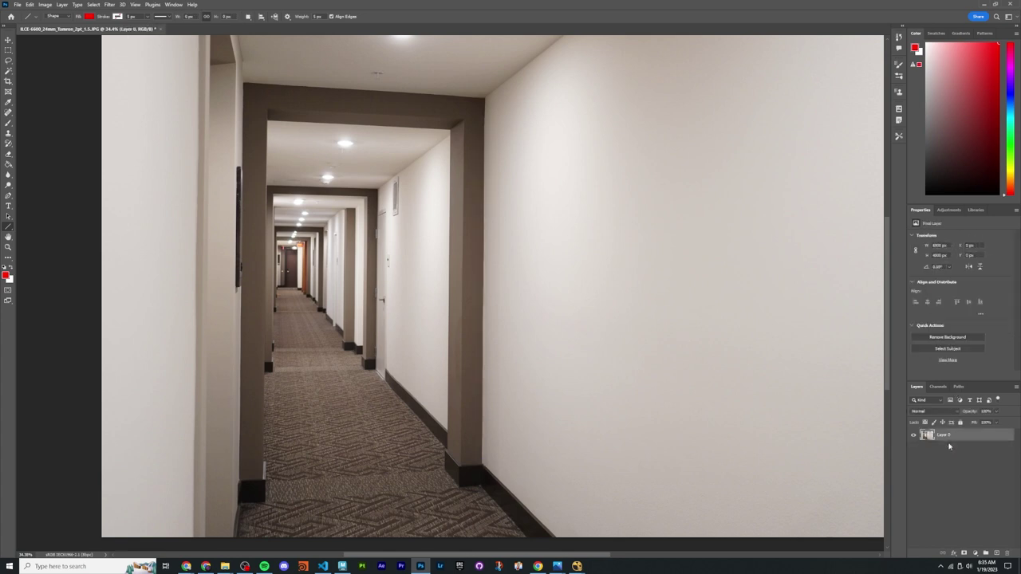
{"action": "left_click", "coordinate": [949, 446]}
{"action": "scroll", "coordinate": [371, 361], "scroll_direction": "up", "scroll_amount": 1}
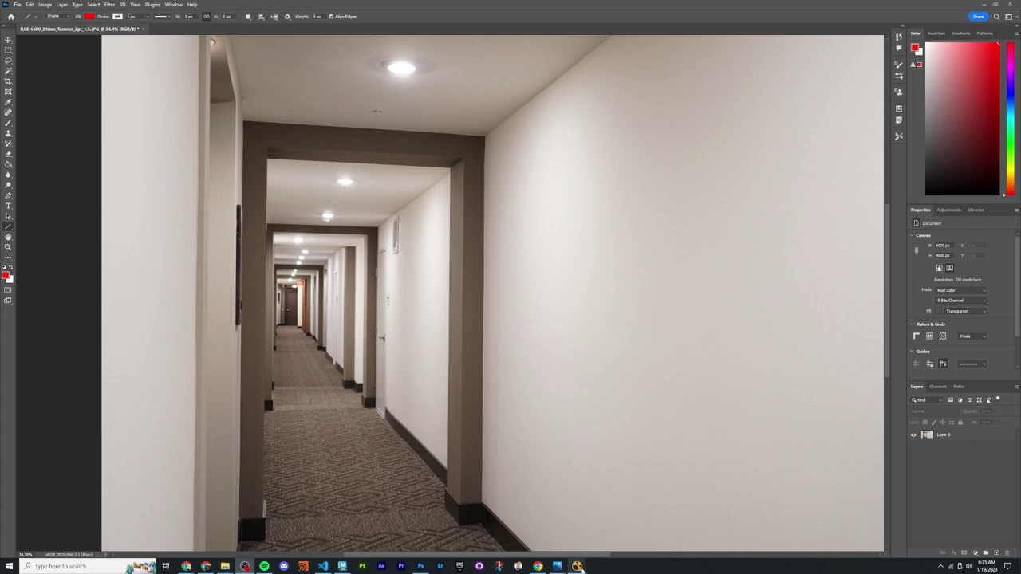
Step: Switch to the NukeX window with the 1pt corridor comp and create a new comp
{"action": "mouse_move", "coordinate": [580, 568]}
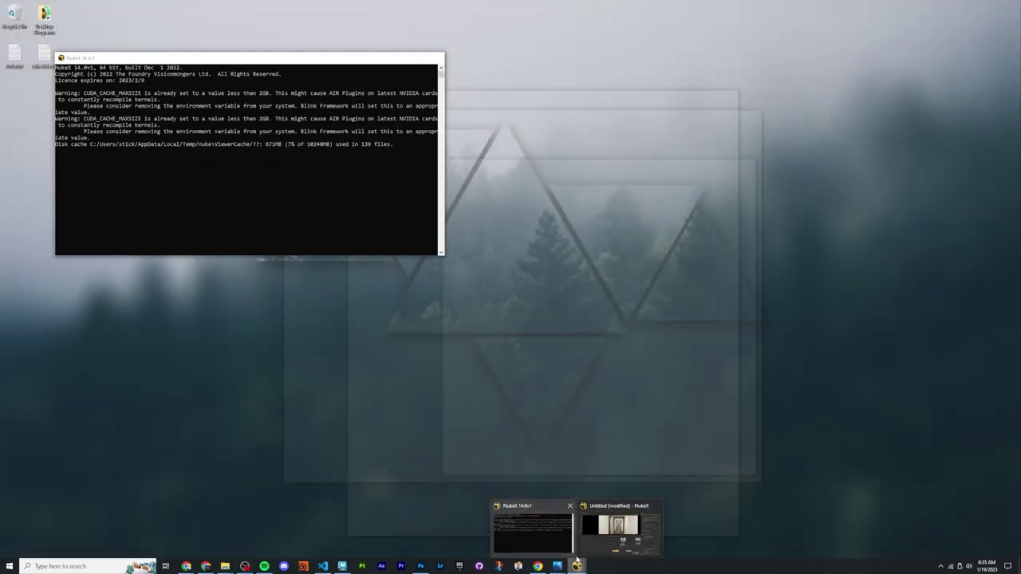
{"action": "left_click", "coordinate": [619, 526]}
{"action": "left_click", "coordinate": [8, 16]}
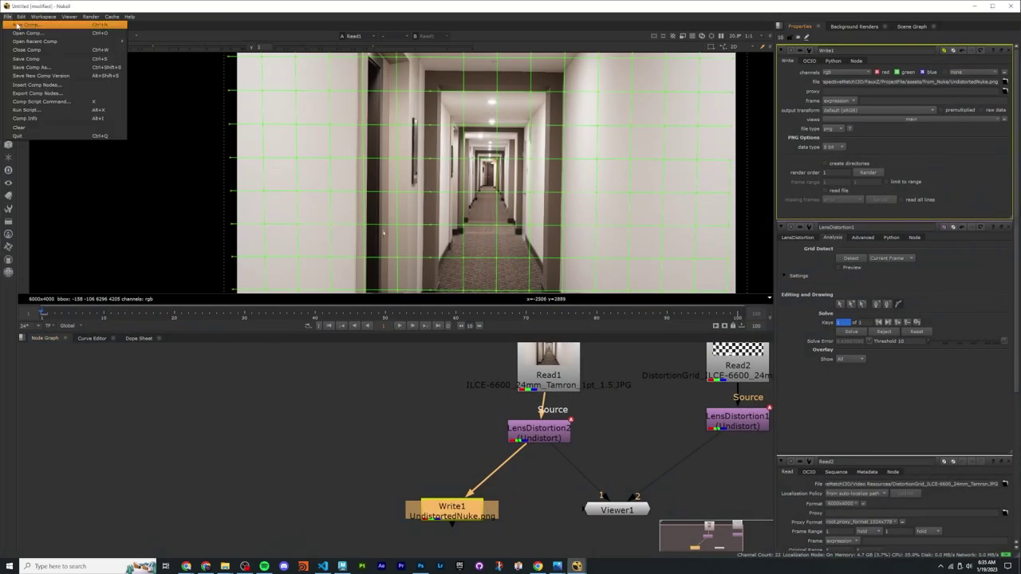
{"action": "left_click", "coordinate": [8, 17]}
{"action": "left_click", "coordinate": [8, 17]}
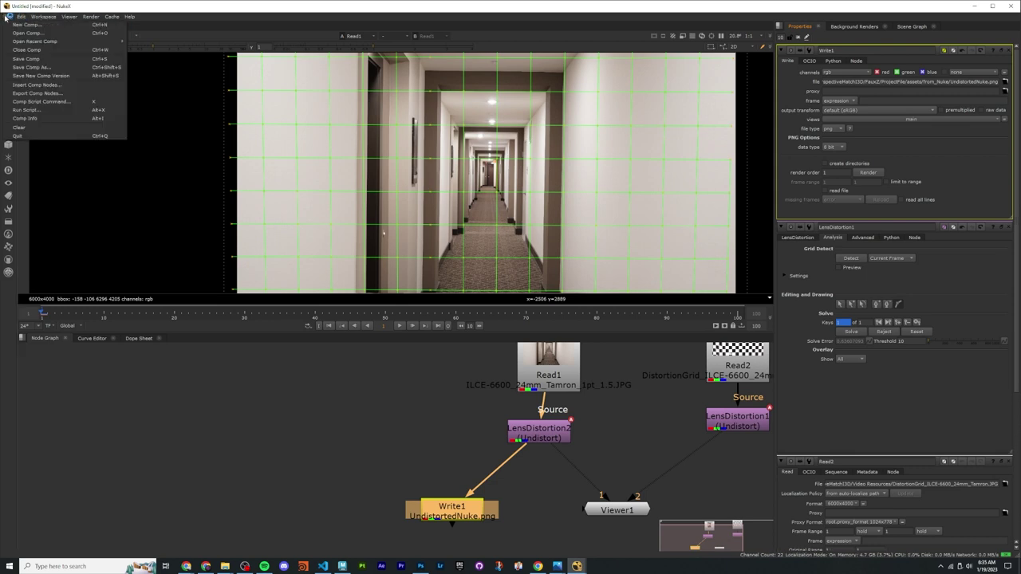
{"action": "left_click", "coordinate": [6, 16]}
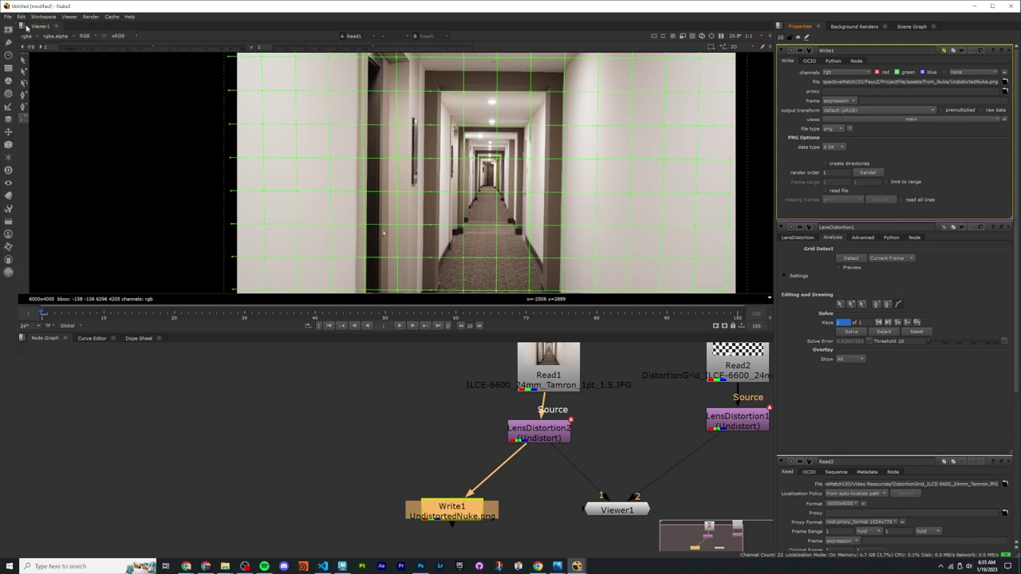
Step: Close the previous untitled 1pt corridor comp without saving its changes
{"action": "left_click", "coordinate": [304, 411]}
{"action": "scroll", "coordinate": [304, 411], "scroll_direction": "down", "scroll_amount": 4}
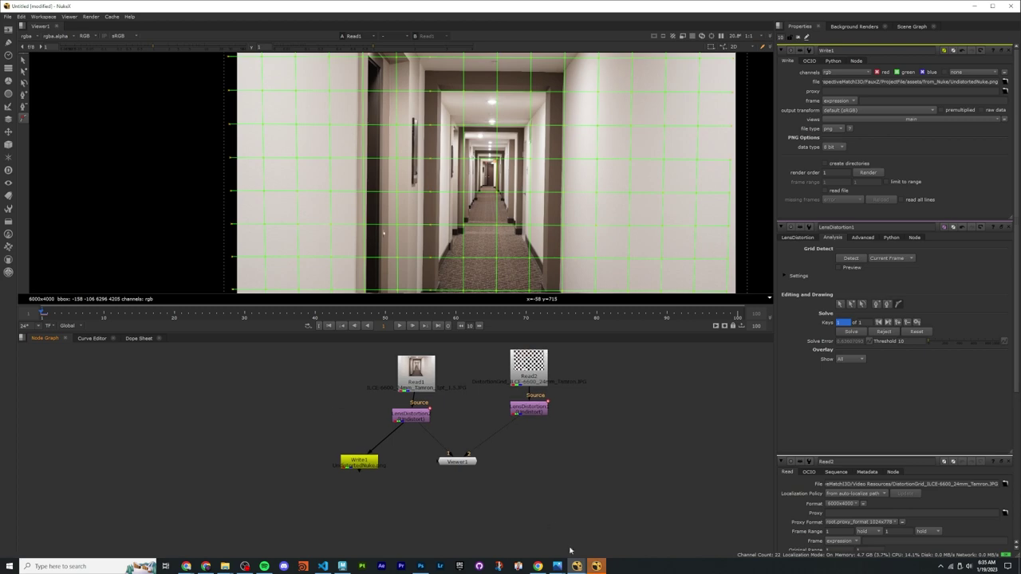
{"action": "mouse_move", "coordinate": [578, 563]}
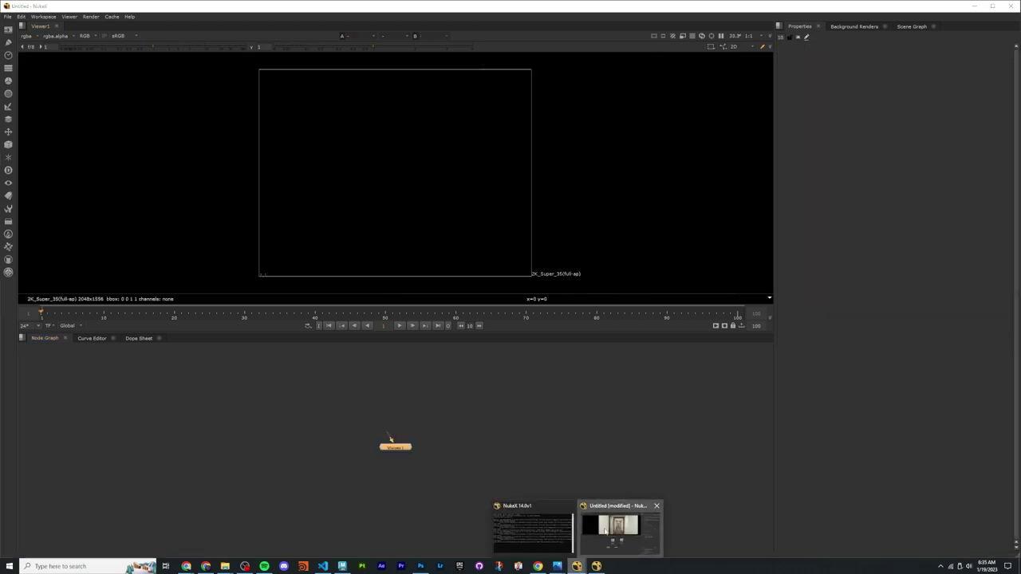
{"action": "left_click", "coordinate": [604, 530]}
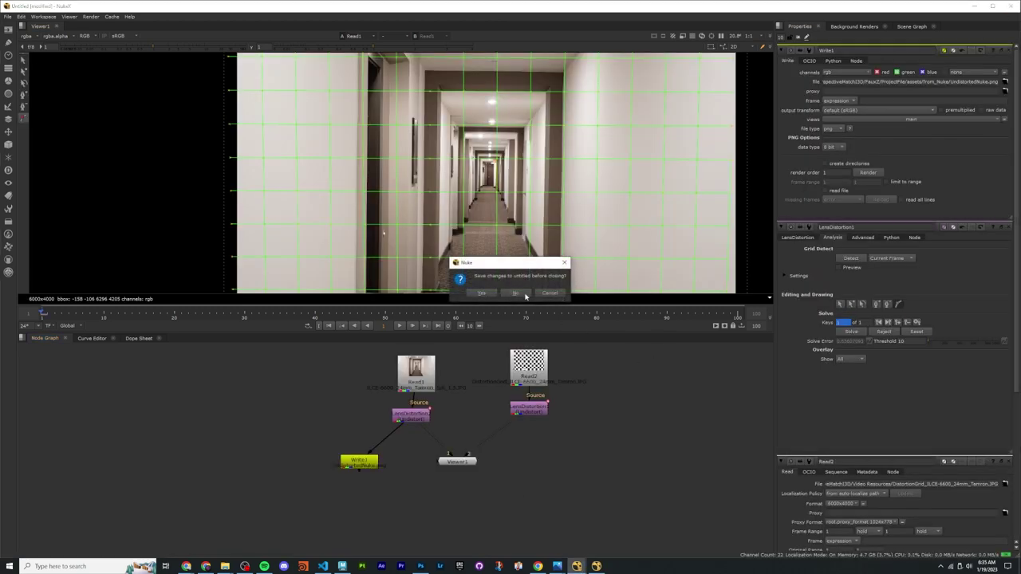
{"action": "left_click", "coordinate": [525, 296]}
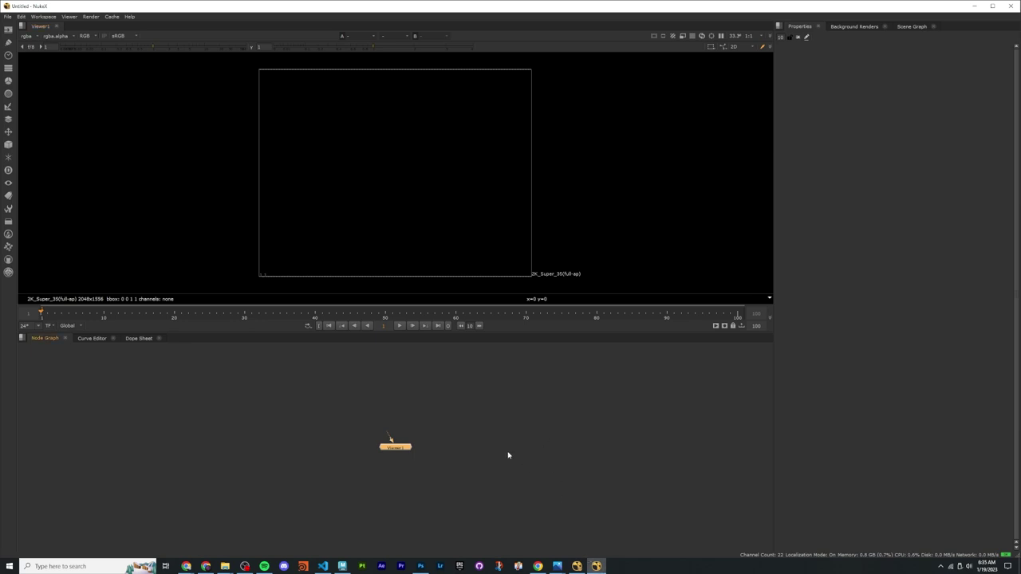
Step: Add a Read node that loads ILCE-6600_24mm_Tamron_2pt_1.5.JPG from ProjectFile/sourceimages/Distorted in the PerspectiveMatch3D project
{"action": "middle_click_drag", "start_coordinate": [508, 456], "coordinate": [527, 479]}
{"action": "scroll", "coordinate": [421, 419], "scroll_direction": "up", "scroll_amount": 3}
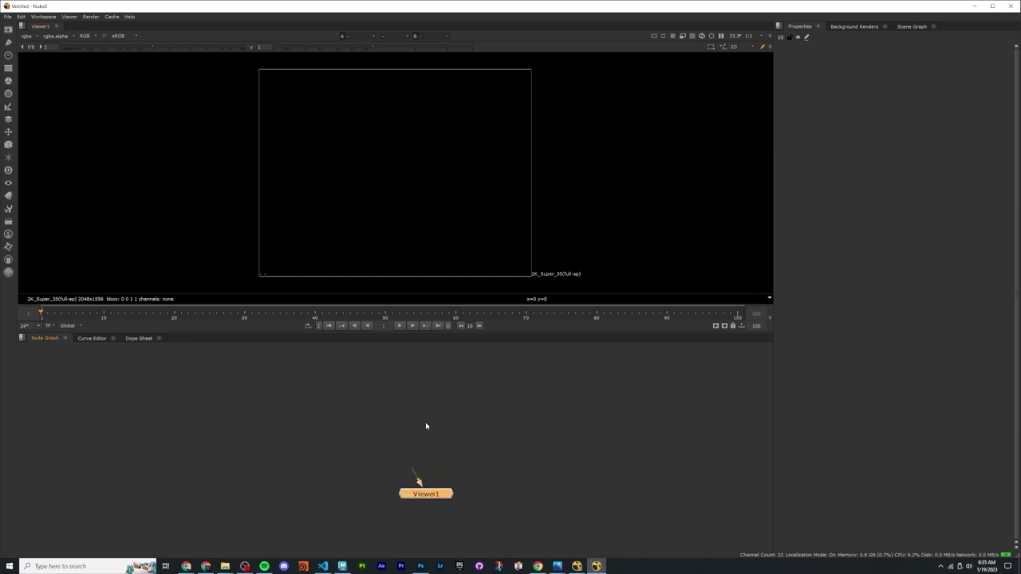
{"action": "key", "text": "Tab"}
{"action": "type", "text": "read"}
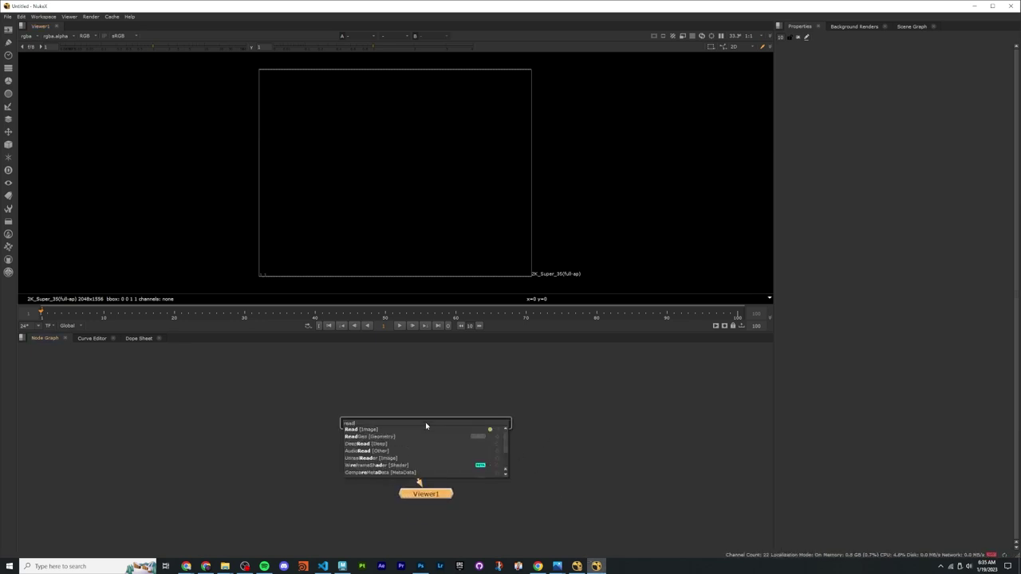
{"action": "key", "text": "Return"}
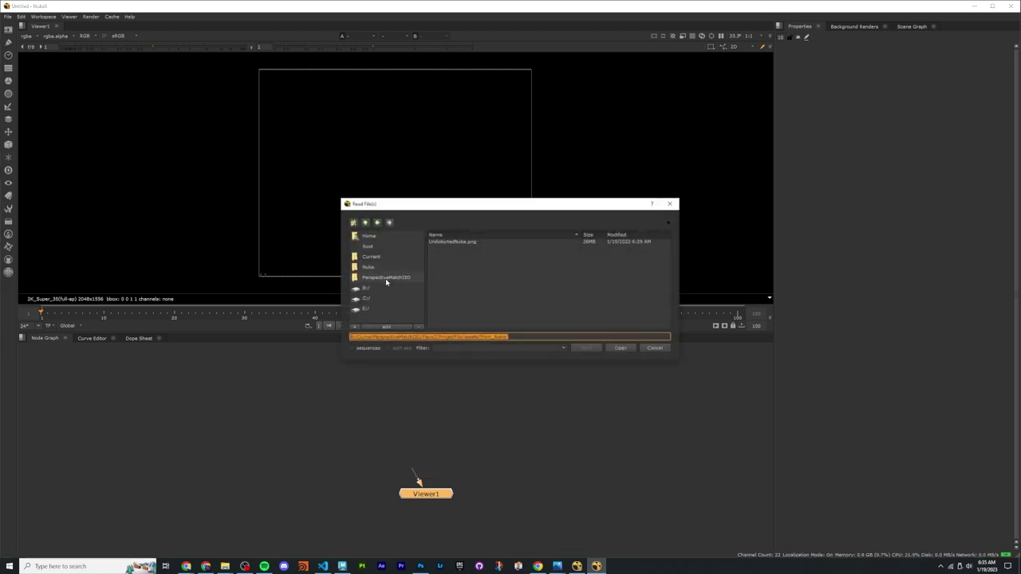
{"action": "left_click", "coordinate": [385, 277]}
{"action": "double_click", "coordinate": [449, 242]}
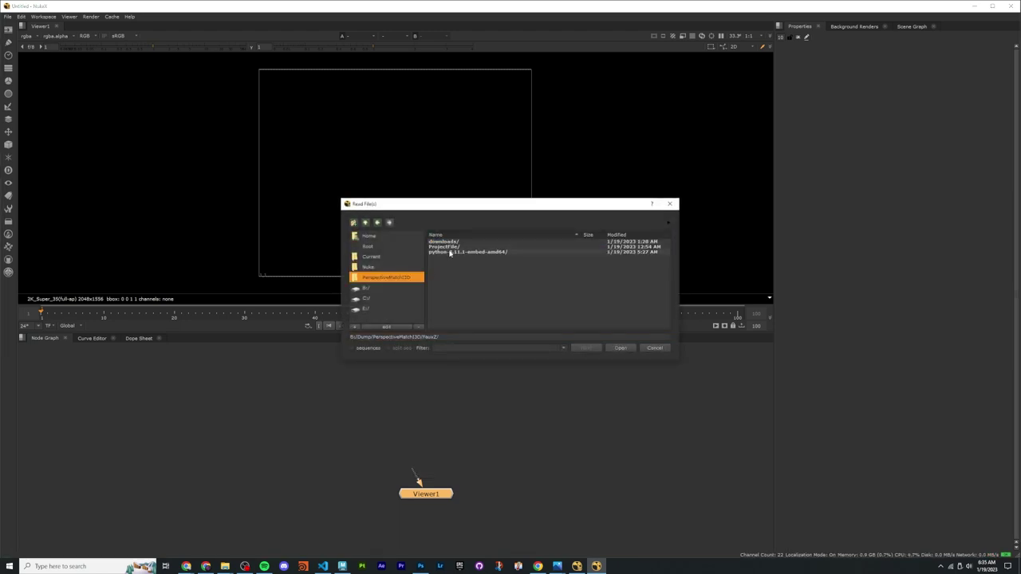
{"action": "double_click", "coordinate": [449, 246]}
{"action": "double_click", "coordinate": [451, 258]}
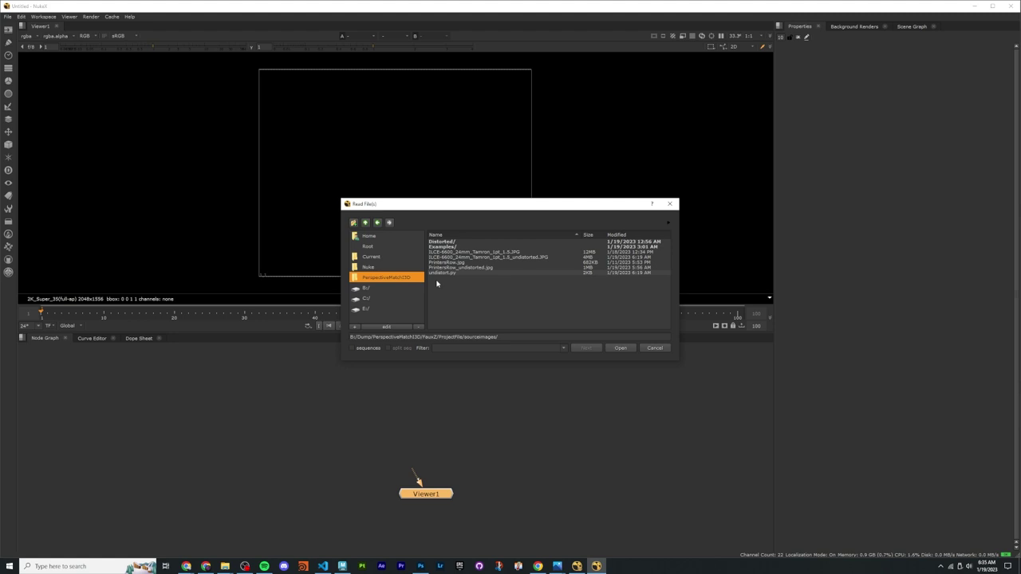
{"action": "double_click", "coordinate": [457, 241]}
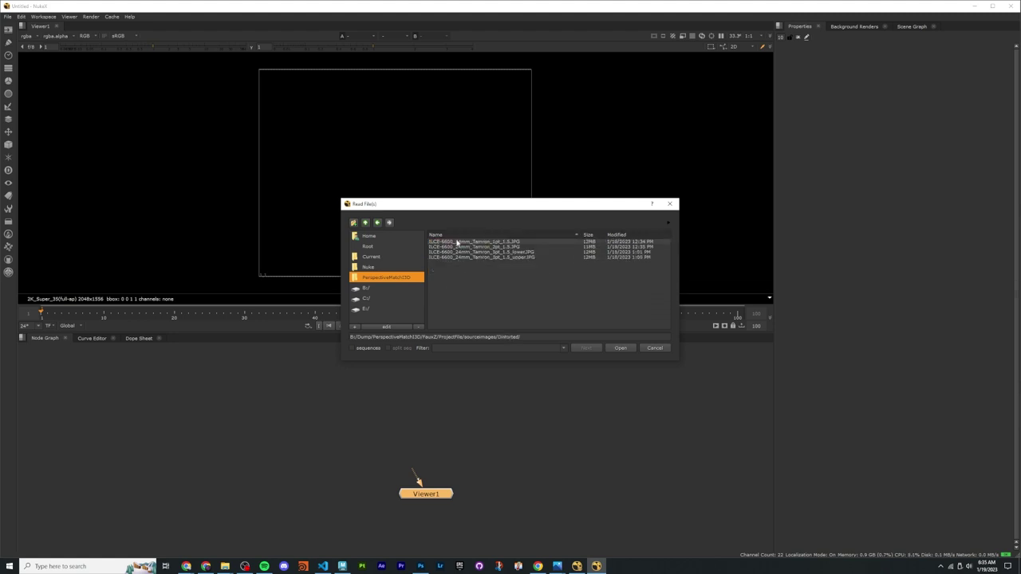
{"action": "left_click", "coordinate": [504, 248]}
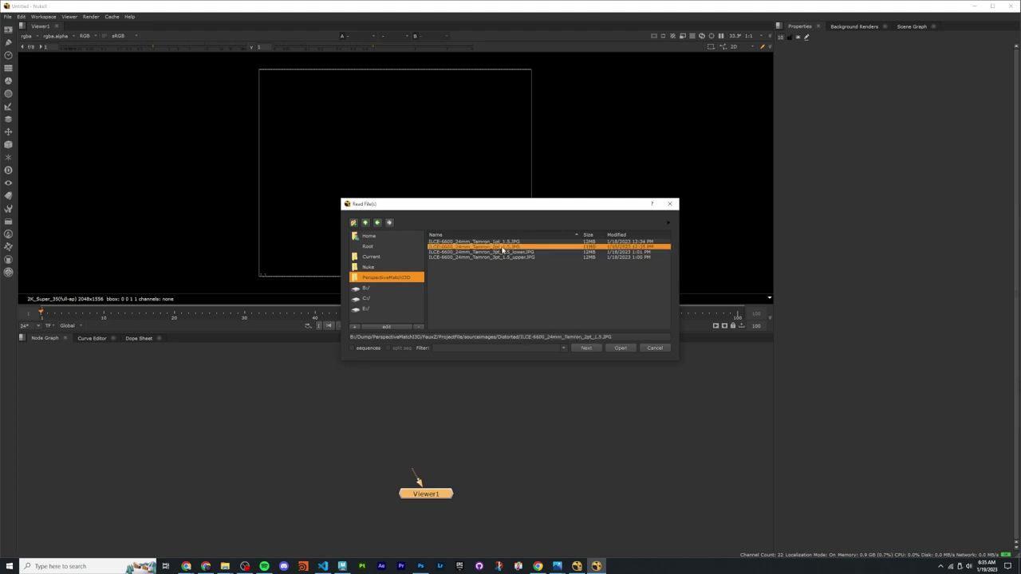
{"action": "left_click", "coordinate": [621, 349]}
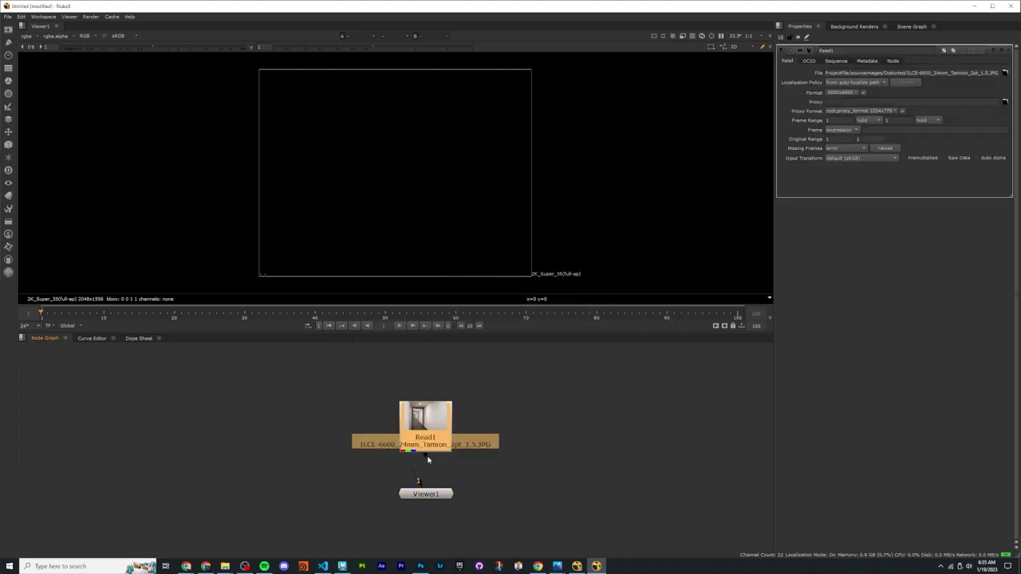
Step: Connect the Read node to the Viewer and move it up to leave space between them
{"action": "left_click_drag", "start_coordinate": [428, 460], "coordinate": [425, 494]}
{"action": "left_click_drag", "start_coordinate": [425, 419], "coordinate": [426, 394]}
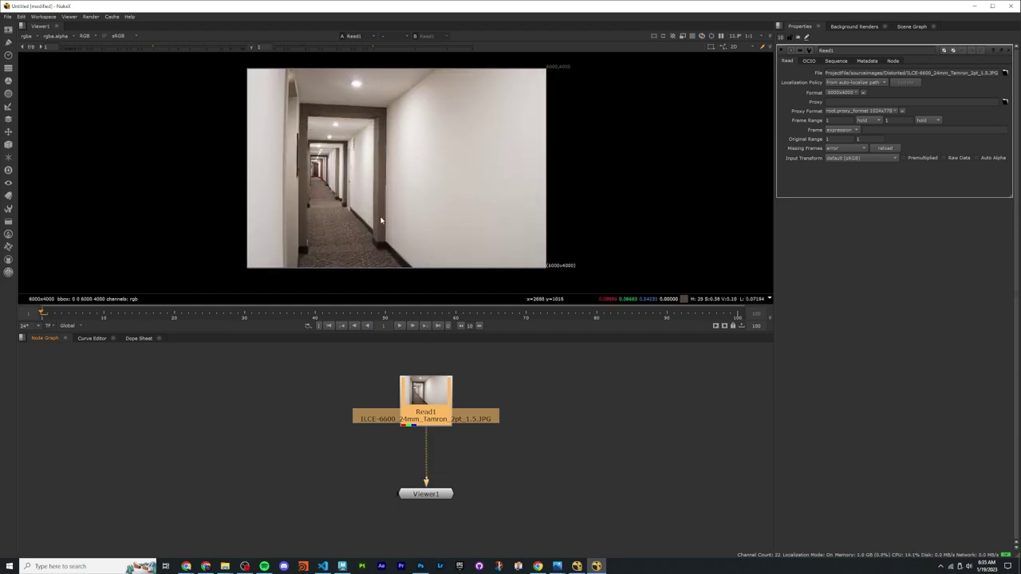
{"action": "scroll", "coordinate": [292, 151], "scroll_direction": "up", "scroll_amount": 3}
{"action": "scroll", "coordinate": [291, 152], "scroll_direction": "down", "scroll_amount": 1}
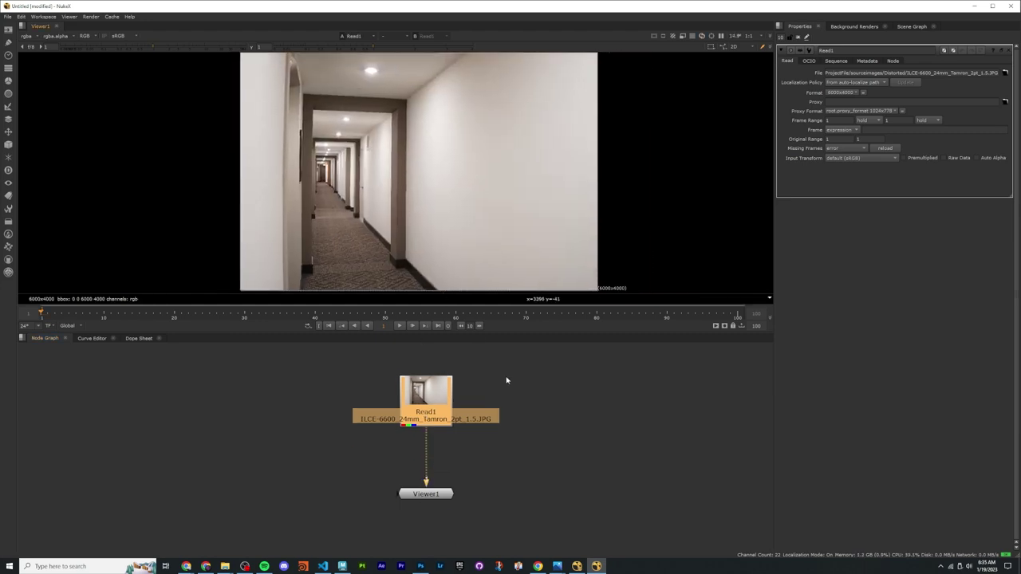
Step: Insert a LensDistortion node between the Read and Viewer nodes and position it midway
{"action": "key", "text": "Tab"}
{"action": "type", "text": "lens"}
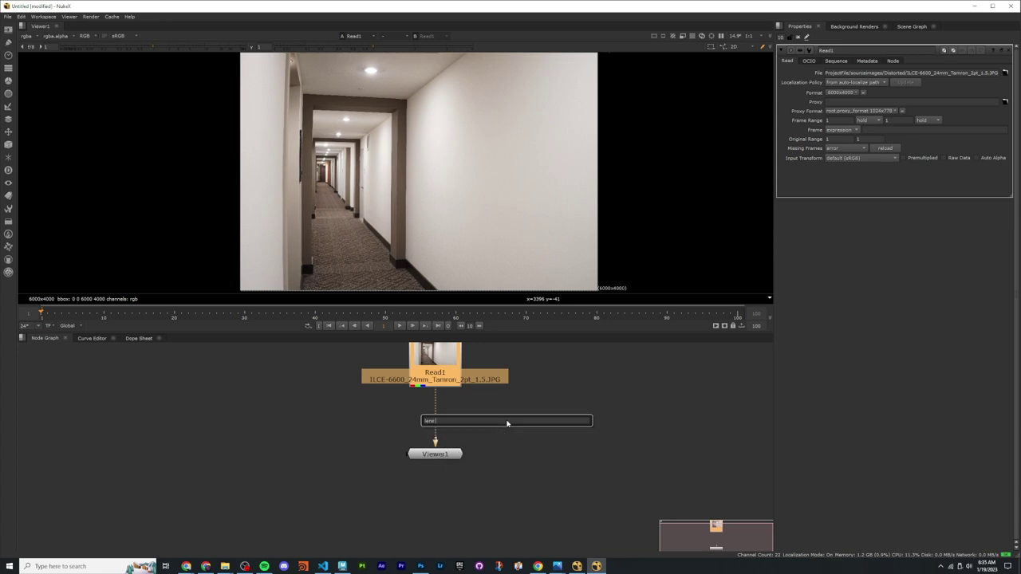
{"action": "type", "text": "di"}
{"action": "key", "text": "Return"}
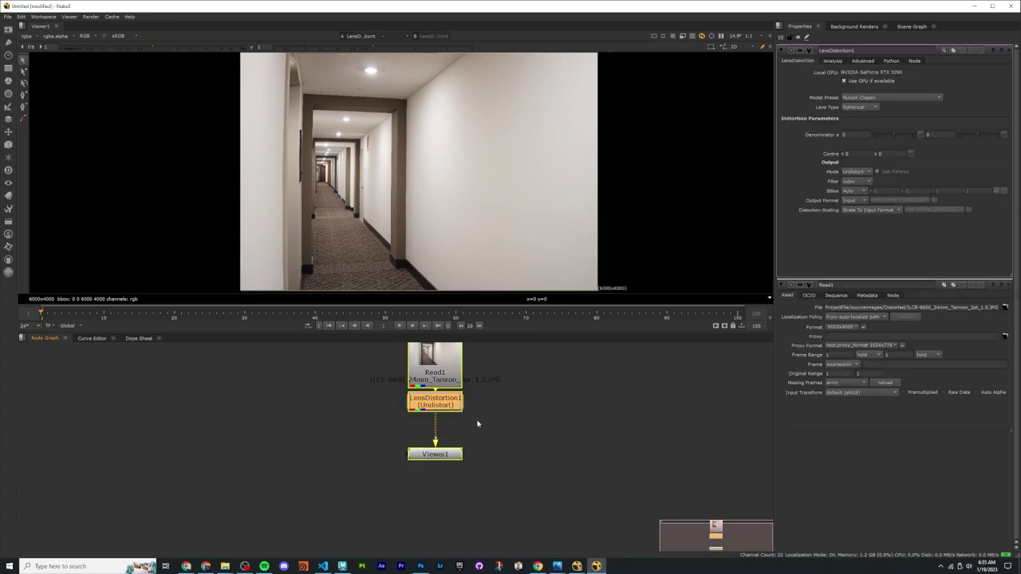
{"action": "left_click", "coordinate": [514, 396]}
{"action": "key", "text": "Tab"}
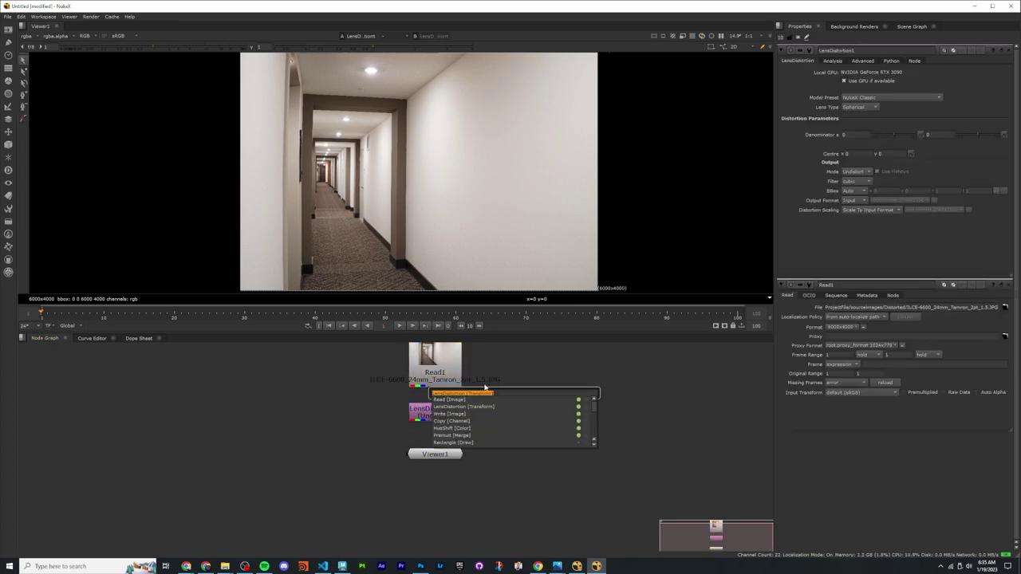
{"action": "key", "text": "Escape"}
{"action": "middle_click_drag", "start_coordinate": [506, 369], "coordinate": [519, 404]}
{"action": "left_click", "coordinate": [452, 451]}
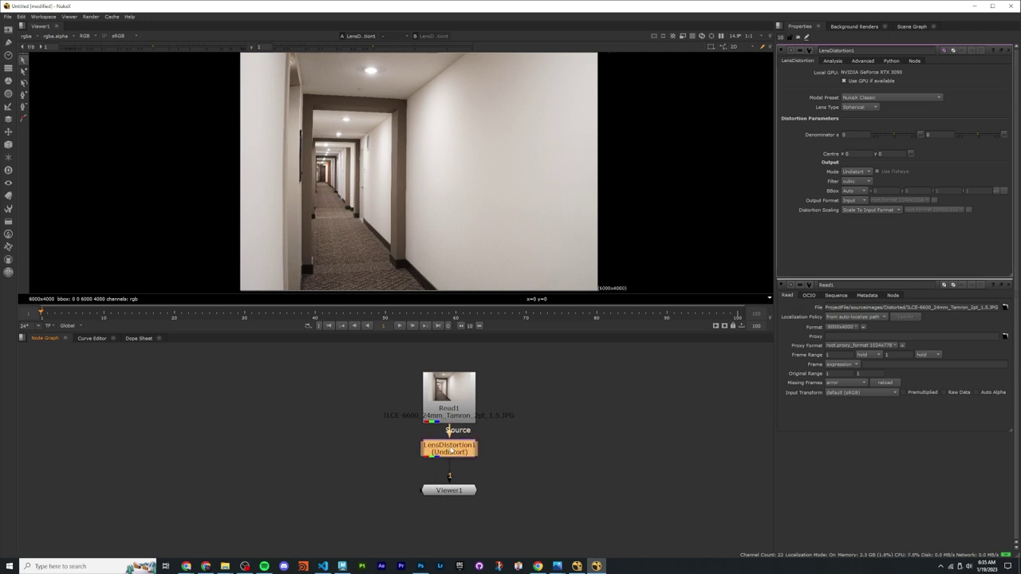
{"action": "left_click_drag", "start_coordinate": [452, 452], "coordinate": [452, 453]}
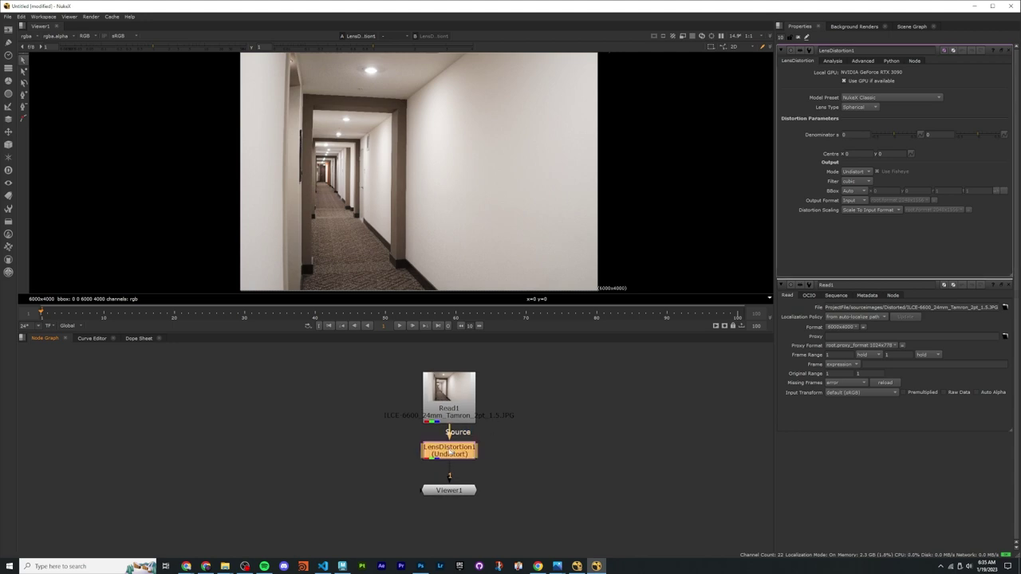
Step: Activate line drawing in the LensDistortion node's analysis settings and enlarge the viewer area over the node graph
{"action": "left_click", "coordinate": [832, 62]}
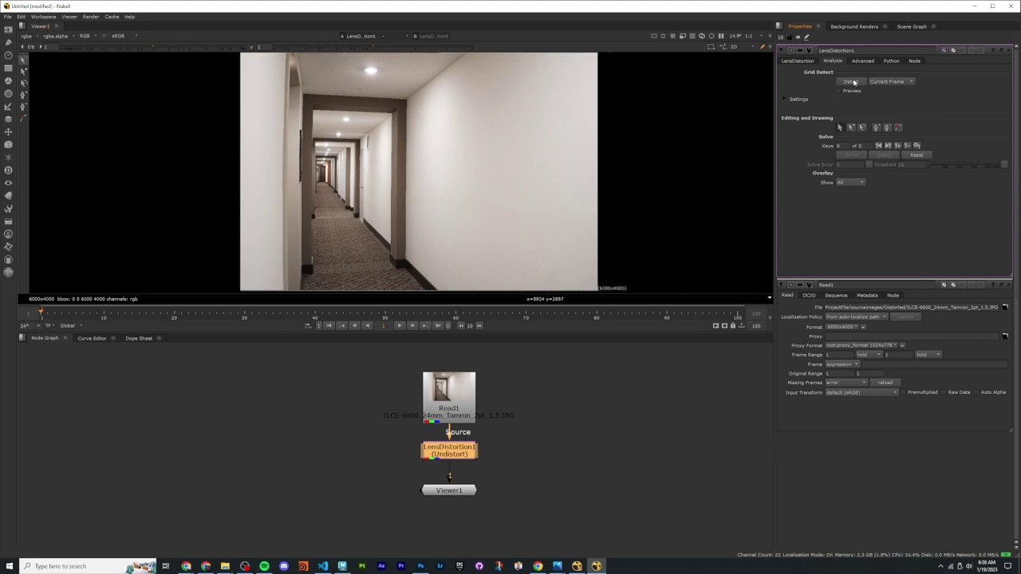
{"action": "left_click", "coordinate": [899, 128]}
{"action": "scroll", "coordinate": [288, 104], "scroll_direction": "up", "scroll_amount": 3}
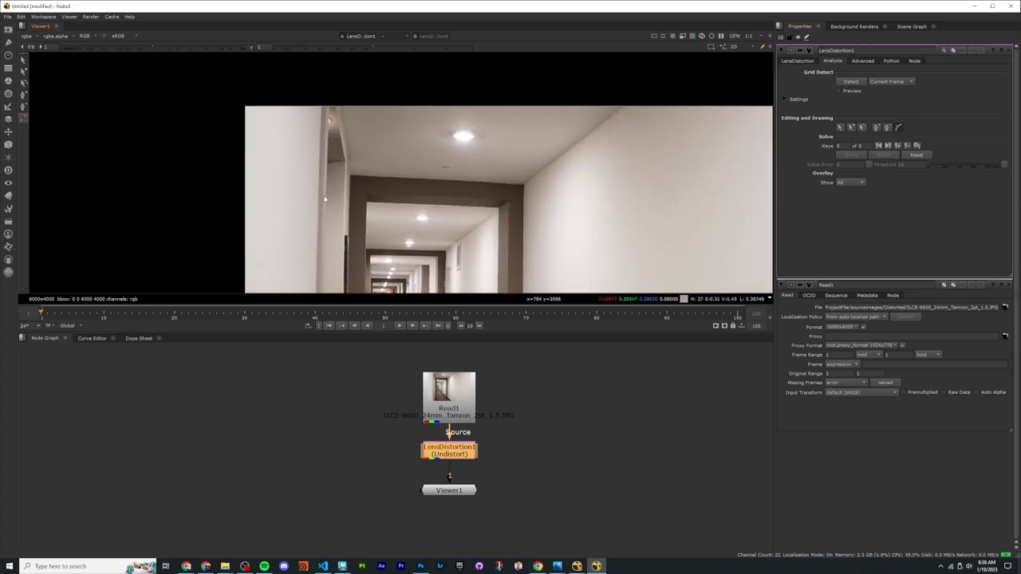
{"action": "scroll", "coordinate": [325, 200], "scroll_direction": "up", "scroll_amount": 3}
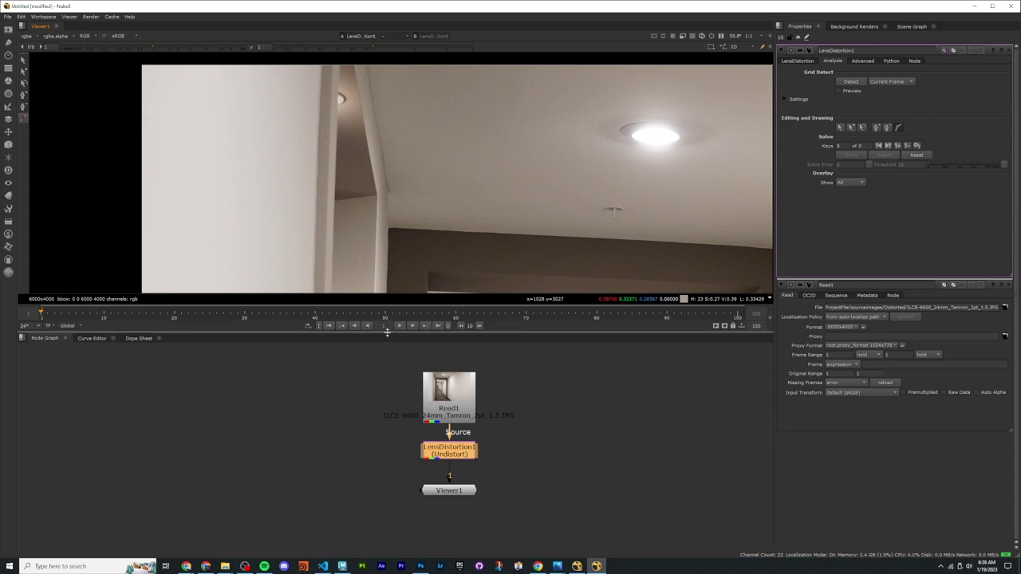
{"action": "left_click_drag", "start_coordinate": [387, 333], "coordinate": [387, 438]}
{"action": "middle_click_drag", "start_coordinate": [343, 228], "coordinate": [365, 143]}
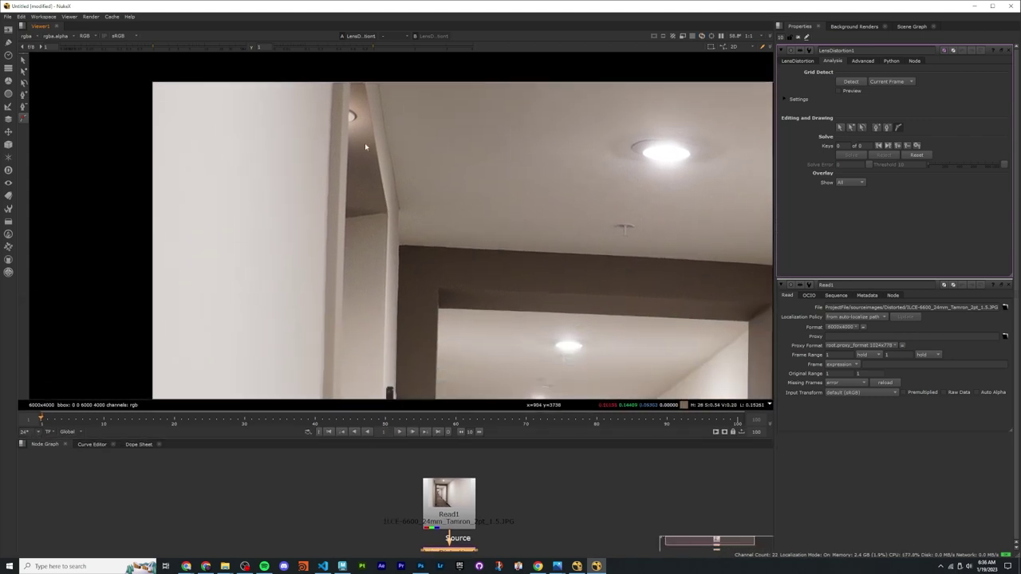
Step: Draw a multi-point line down the full-height vertical wall edge beside the near doorway, from the photo's top edge to its bottom
{"action": "left_click", "coordinate": [344, 85]}
{"action": "middle_click_drag", "start_coordinate": [356, 207], "coordinate": [363, 150]}
{"action": "left_click", "coordinate": [345, 198]}
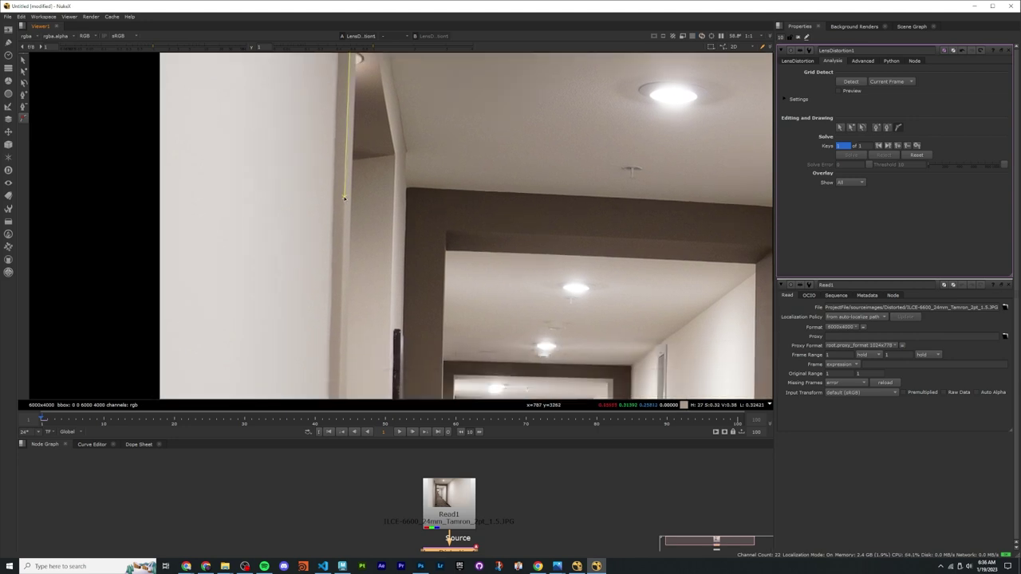
{"action": "middle_click_drag", "start_coordinate": [344, 199], "coordinate": [357, 149]}
{"action": "left_click", "coordinate": [349, 240]}
{"action": "middle_click_drag", "start_coordinate": [349, 239], "coordinate": [355, 100]}
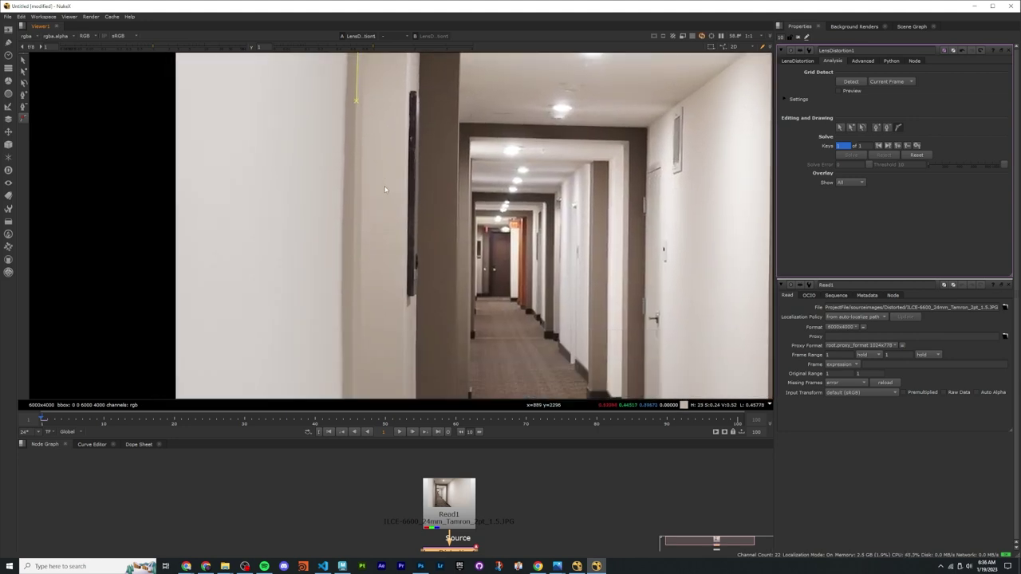
{"action": "left_click", "coordinate": [353, 239]}
{"action": "middle_click_drag", "start_coordinate": [362, 300], "coordinate": [358, 223]}
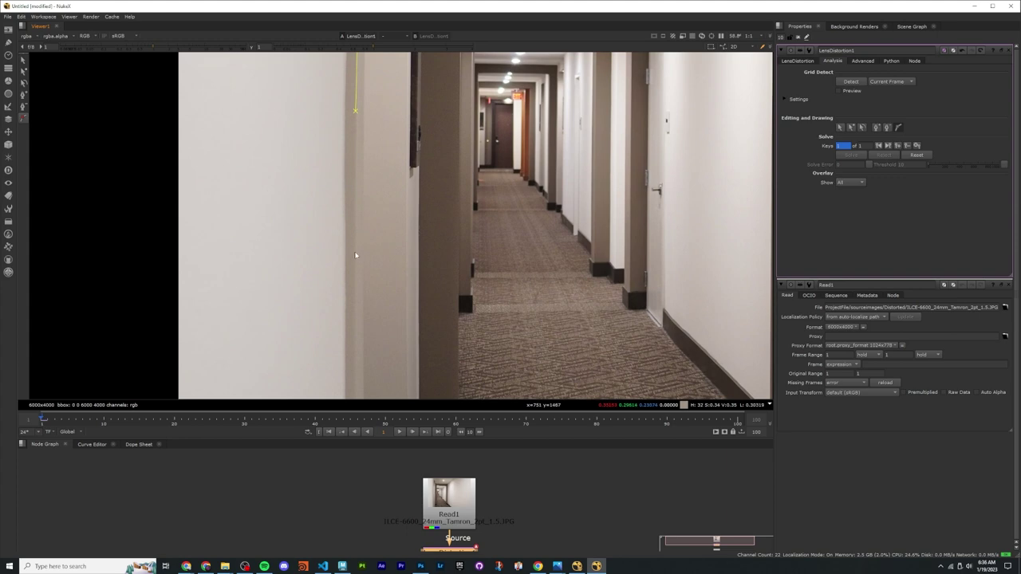
{"action": "left_click", "coordinate": [356, 219]}
{"action": "middle_click_drag", "start_coordinate": [359, 324], "coordinate": [361, 215]}
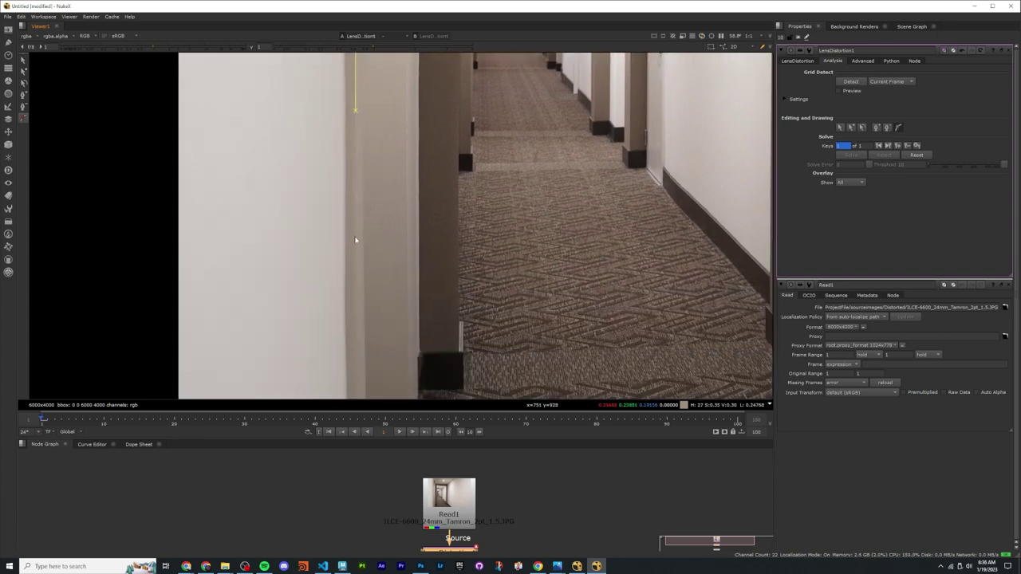
{"action": "left_click", "coordinate": [356, 240]}
{"action": "middle_click_drag", "start_coordinate": [372, 321], "coordinate": [376, 201]}
{"action": "left_click", "coordinate": [359, 237]}
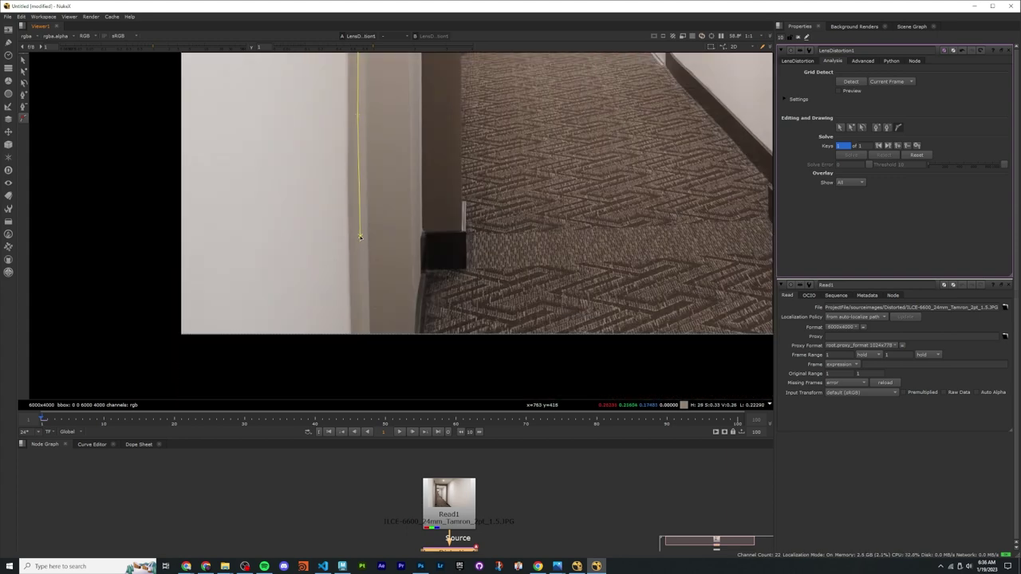
{"action": "left_click", "coordinate": [363, 340]}
{"action": "scroll", "coordinate": [403, 298], "scroll_direction": "down", "scroll_amount": 3}
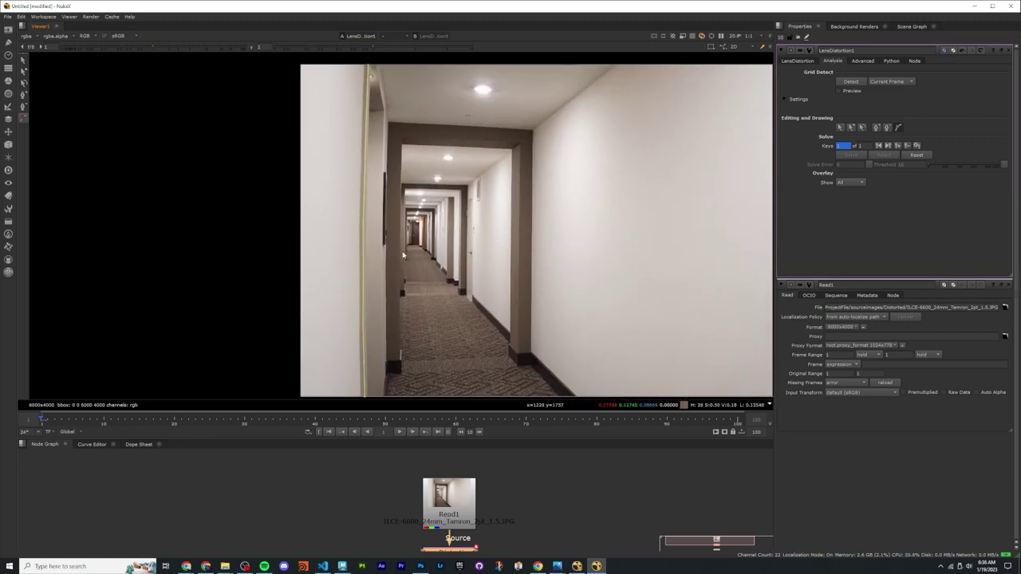
Step: Draw a multi-point line along the ceiling-to-wall edge above the vent, inside the nearest corridor frame
{"action": "middle_click_drag", "start_coordinate": [403, 255], "coordinate": [381, 261]}
{"action": "middle_click_drag", "start_coordinate": [552, 242], "coordinate": [540, 262]}
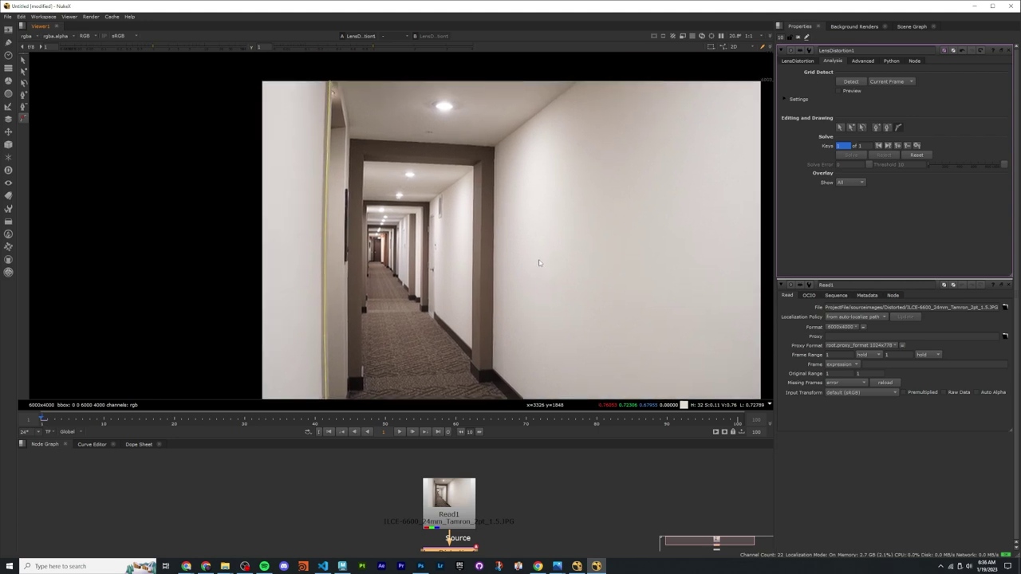
{"action": "scroll", "coordinate": [538, 259], "scroll_direction": "up", "scroll_amount": 8}
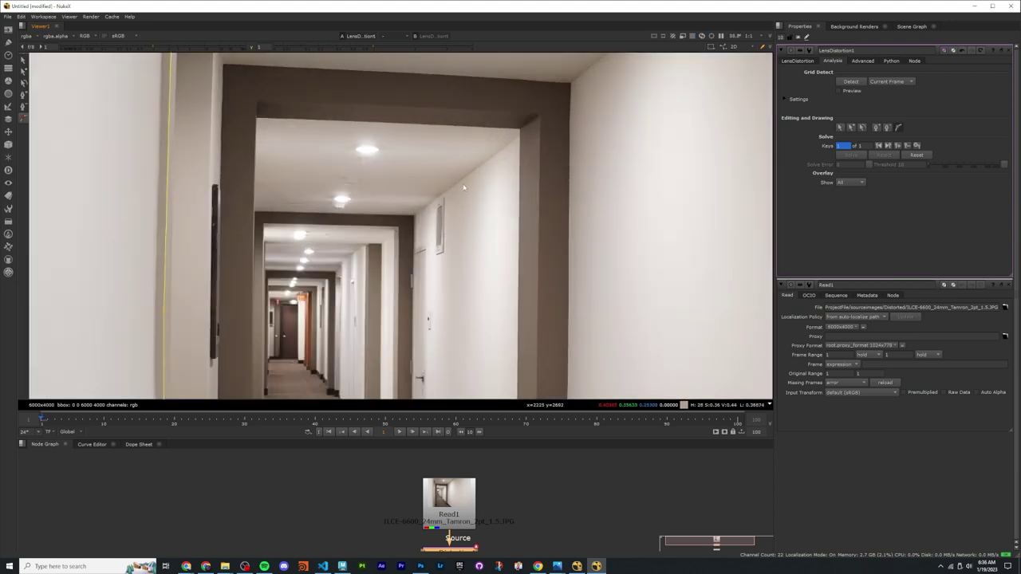
{"action": "middle_click_drag", "start_coordinate": [433, 233], "coordinate": [318, 298]}
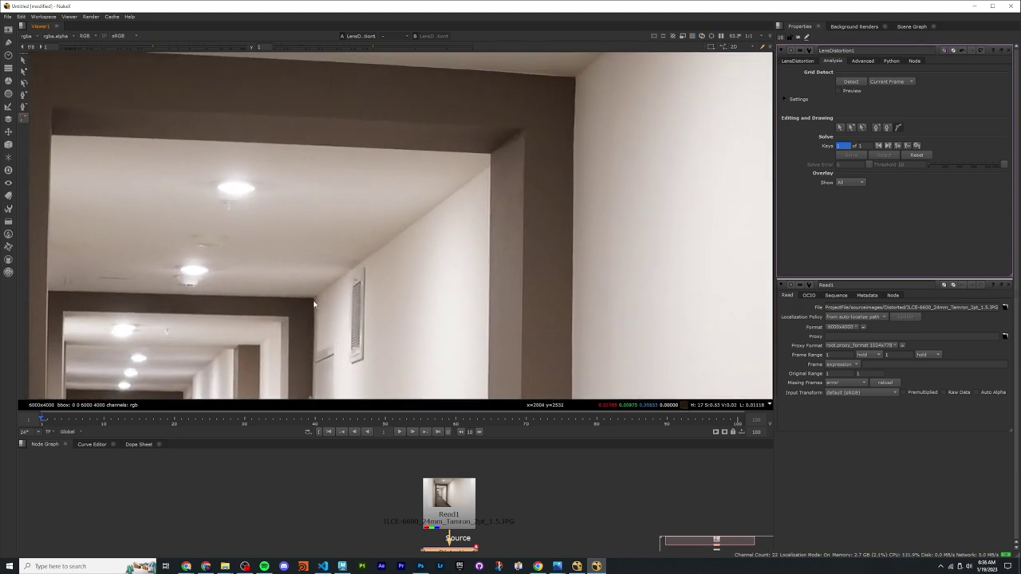
{"action": "left_click", "coordinate": [362, 261]}
{"action": "left_click", "coordinate": [416, 221]}
{"action": "left_click", "coordinate": [472, 180]}
Step: Draw a five-point line across the lower front edge of the nearest frame's header beam
{"action": "middle_click_drag", "start_coordinate": [500, 207], "coordinate": [338, 204]}
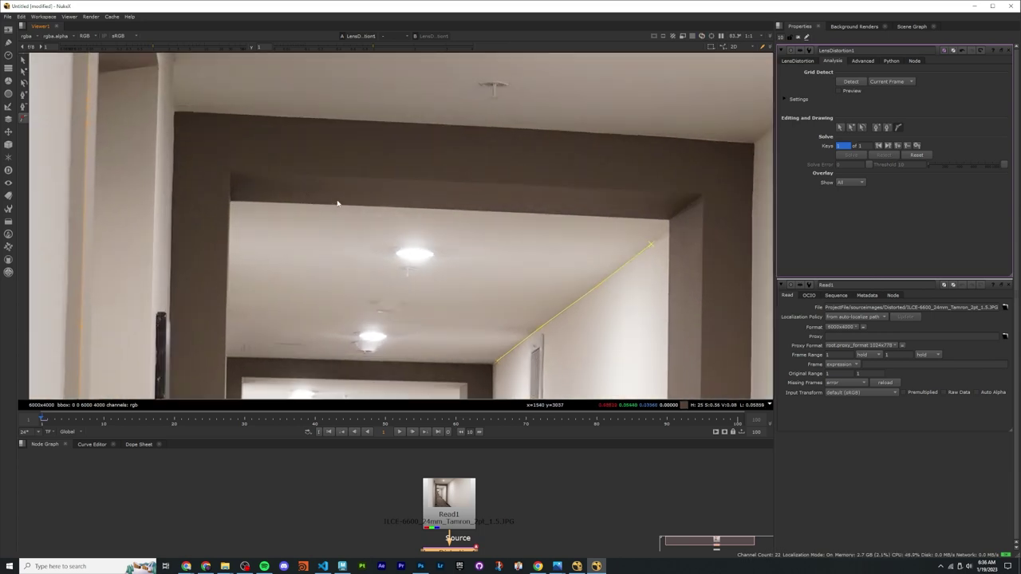
{"action": "left_click", "coordinate": [234, 173]}
{"action": "left_click", "coordinate": [349, 177]}
{"action": "left_click", "coordinate": [512, 185]}
{"action": "left_click", "coordinate": [601, 190]}
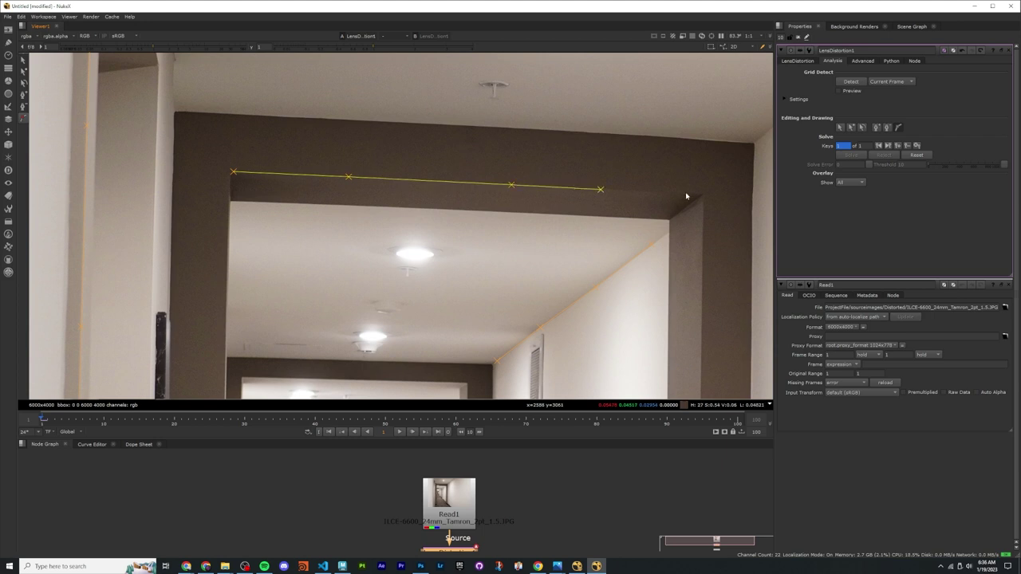
{"action": "scroll", "coordinate": [599, 121], "scroll_direction": "down", "scroll_amount": 3}
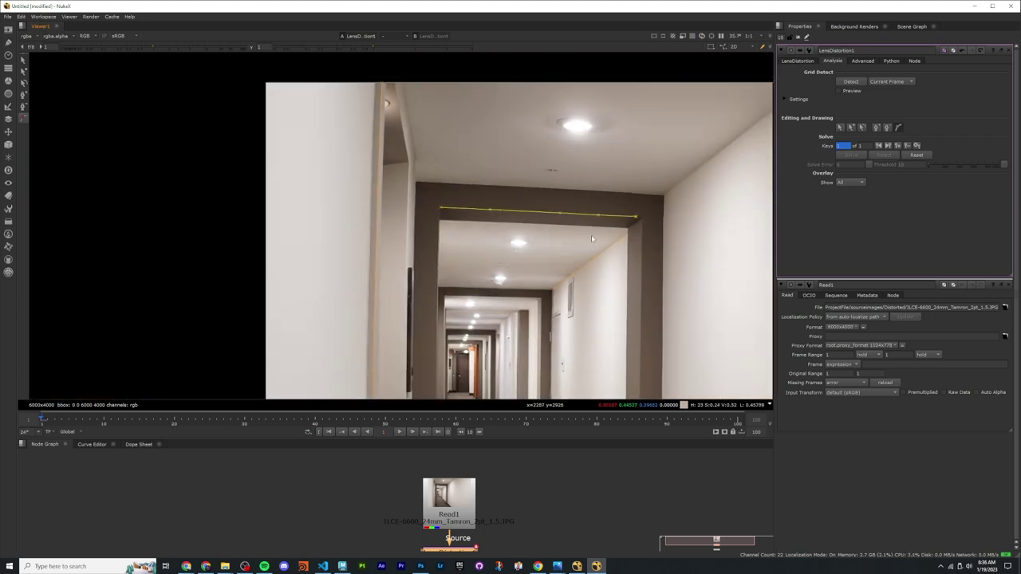
Step: Draw a vertical line up the inner edge of the nearest frame's right-hand post, from near the baseboard towards the header
{"action": "scroll", "coordinate": [534, 212], "scroll_direction": "down", "scroll_amount": 4}
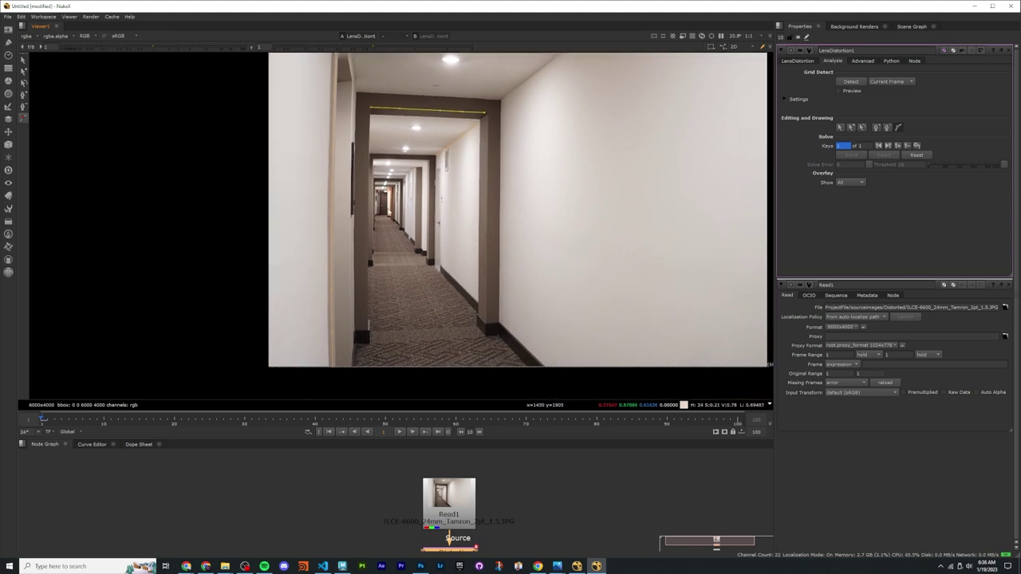
{"action": "scroll", "coordinate": [480, 290], "scroll_direction": "up", "scroll_amount": 5}
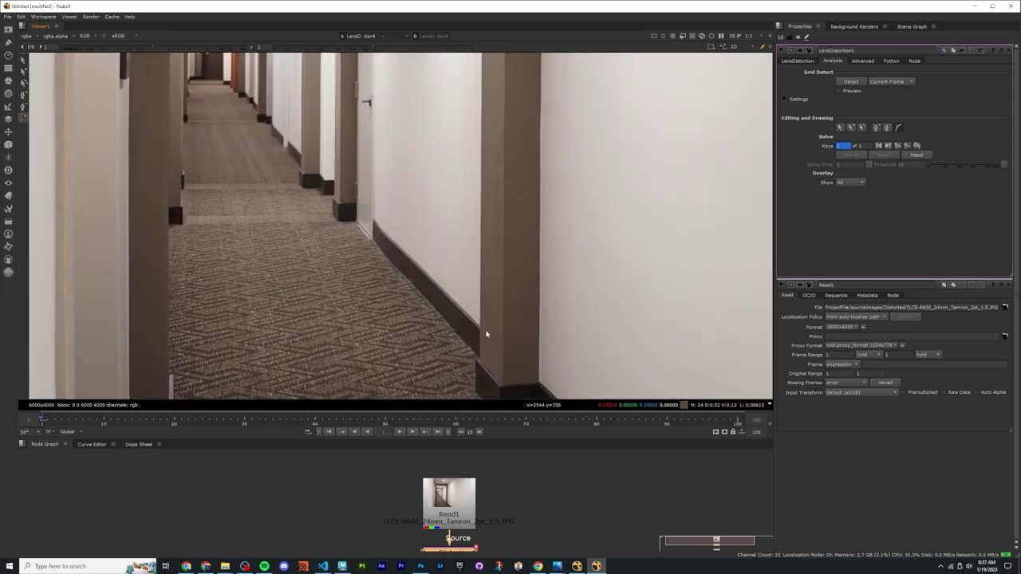
{"action": "scroll", "coordinate": [481, 319], "scroll_direction": "up", "scroll_amount": 3}
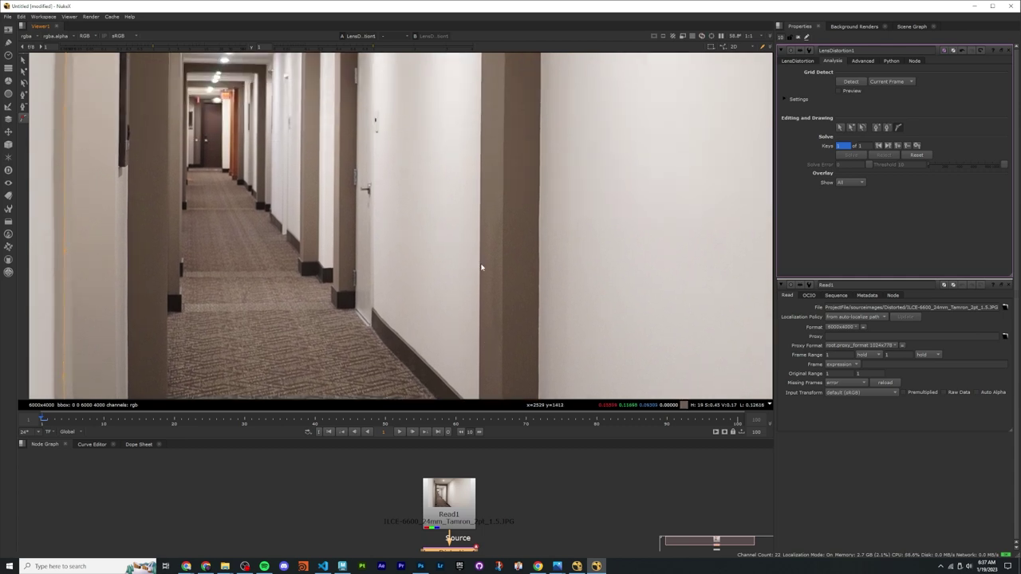
{"action": "scroll", "coordinate": [483, 278], "scroll_direction": "up", "scroll_amount": 3}
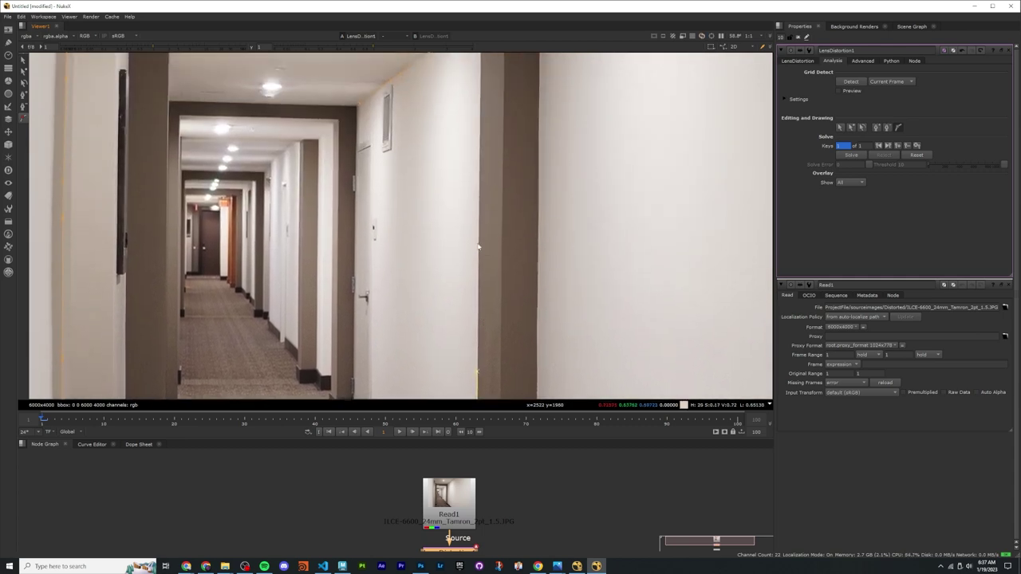
{"action": "scroll", "coordinate": [483, 205], "scroll_direction": "up", "scroll_amount": 3}
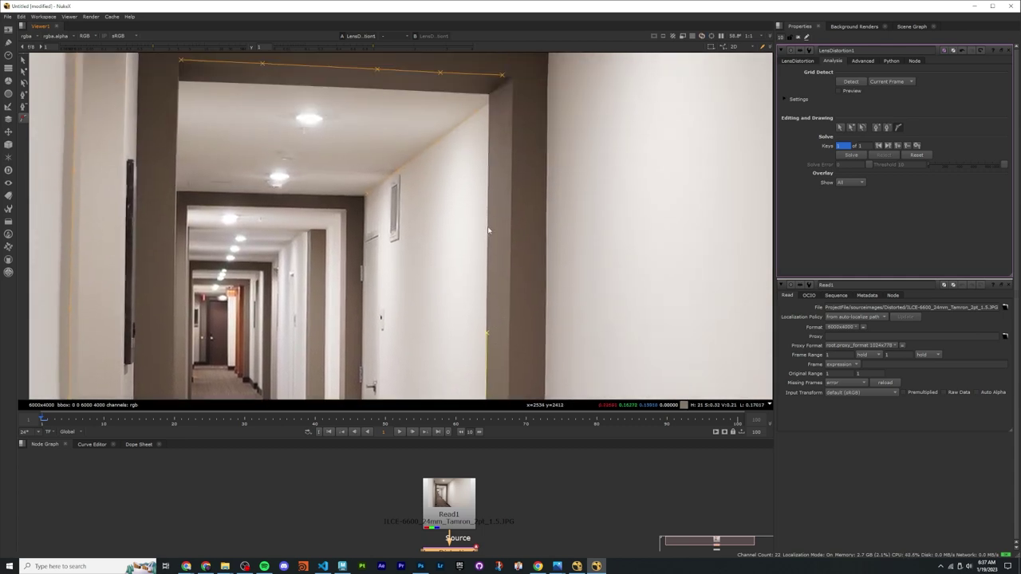
{"action": "left_click", "coordinate": [487, 229]}
{"action": "scroll", "coordinate": [491, 253], "scroll_direction": "down", "scroll_amount": 5}
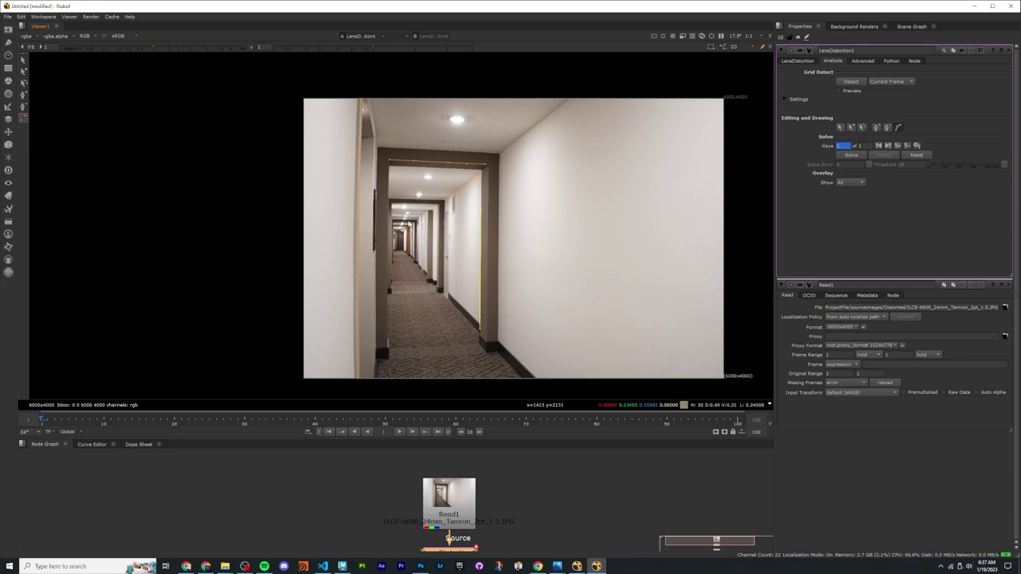
Step: Draw a four-point line along the ceiling edge of the large foreground wall, from the nearest frame to the photo's top edge
{"action": "middle_click_drag", "start_coordinate": [643, 305], "coordinate": [565, 298]}
{"action": "middle_click_drag", "start_coordinate": [553, 262], "coordinate": [591, 270]}
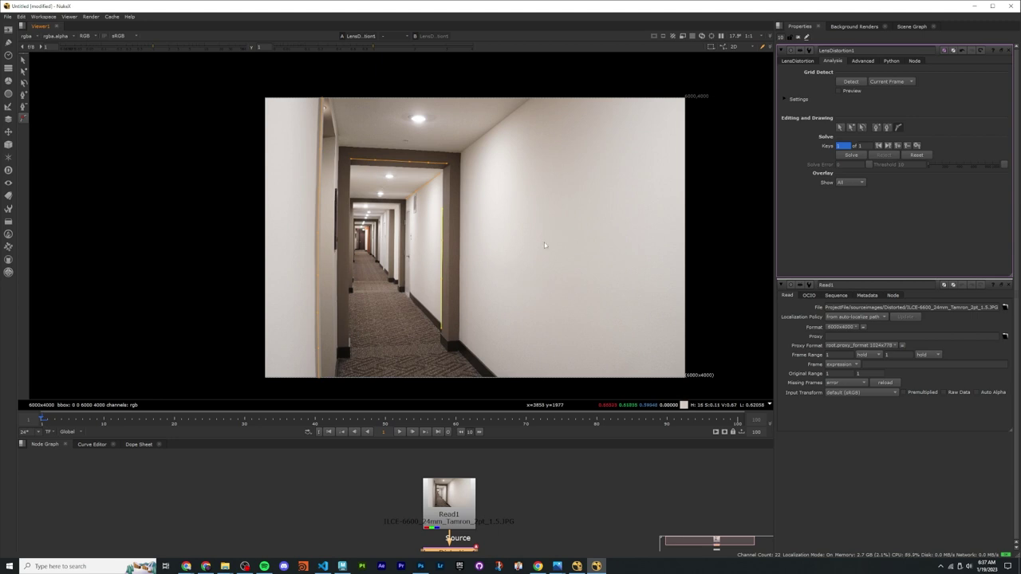
{"action": "scroll", "coordinate": [448, 254], "scroll_direction": "up", "scroll_amount": 6}
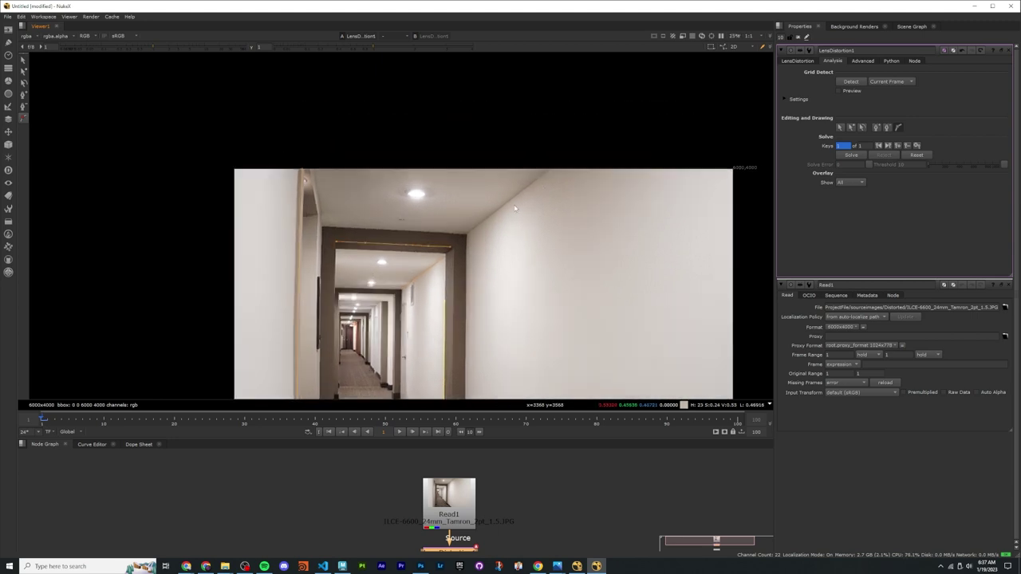
{"action": "scroll", "coordinate": [447, 258], "scroll_direction": "up", "scroll_amount": 3}
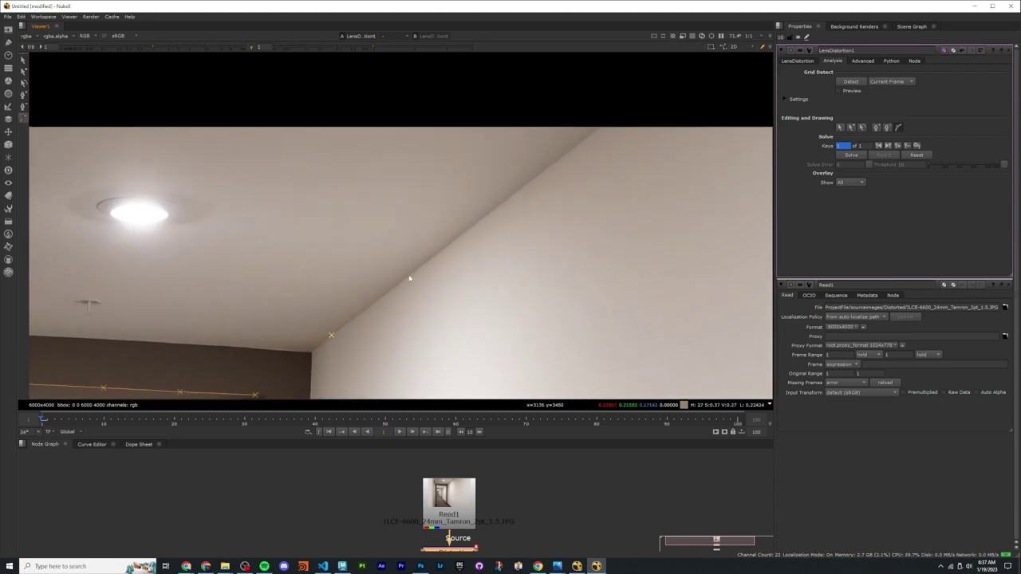
{"action": "left_click", "coordinate": [409, 279]}
{"action": "left_click", "coordinate": [491, 211]}
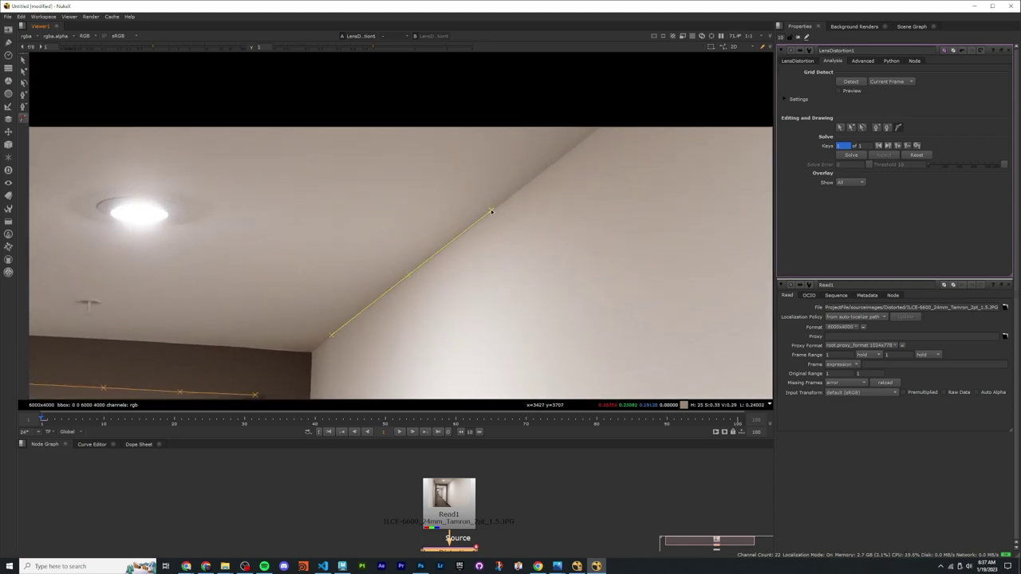
{"action": "left_click", "coordinate": [575, 147]}
{"action": "scroll", "coordinate": [438, 257], "scroll_direction": "down", "scroll_amount": 8}
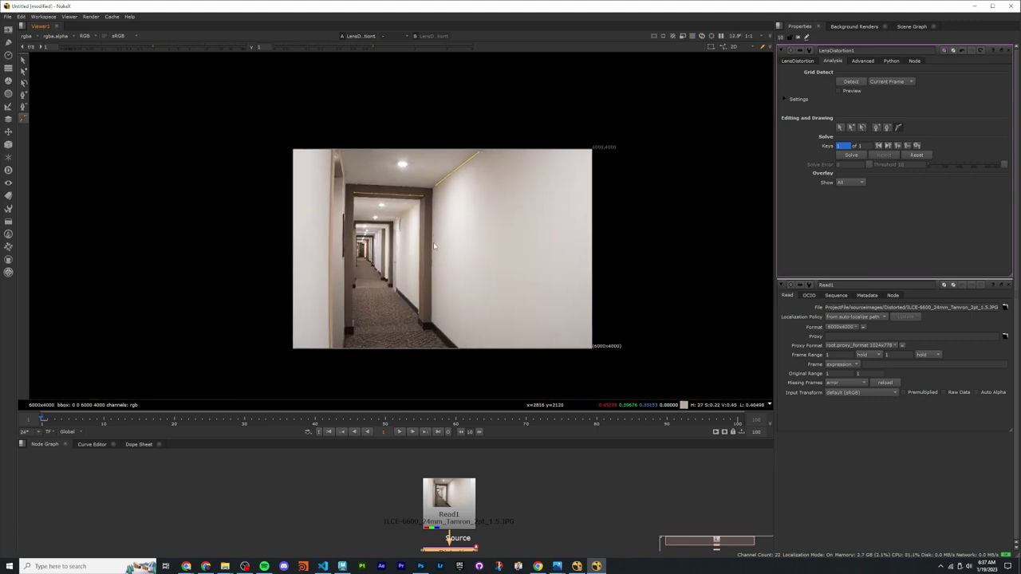
Step: Solve the lens distortion from all five drawn lines
{"action": "scroll", "coordinate": [438, 257], "scroll_direction": "up", "scroll_amount": 3}
{"action": "scroll", "coordinate": [452, 246], "scroll_direction": "up", "scroll_amount": 3}
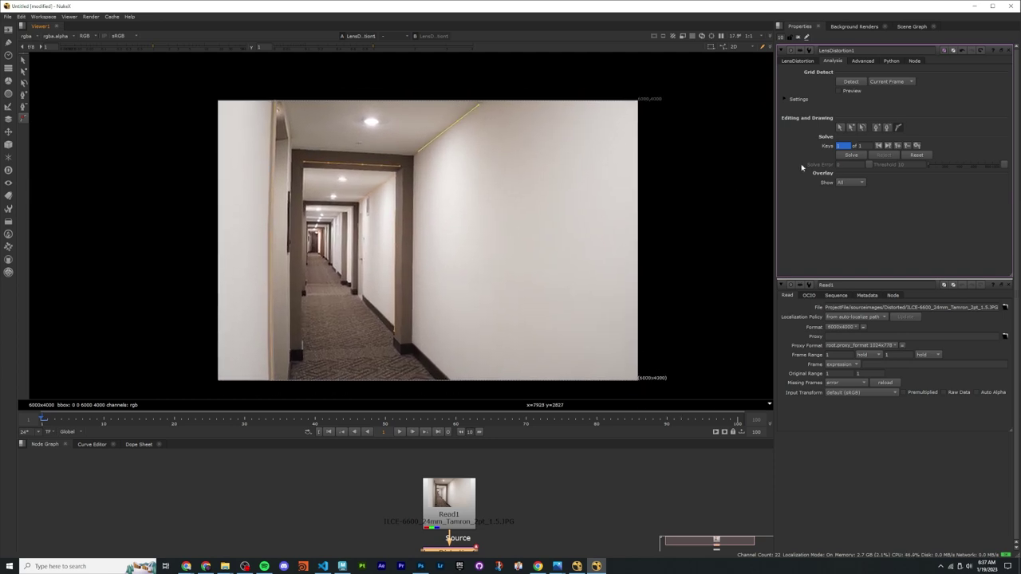
{"action": "left_click", "coordinate": [848, 155]}
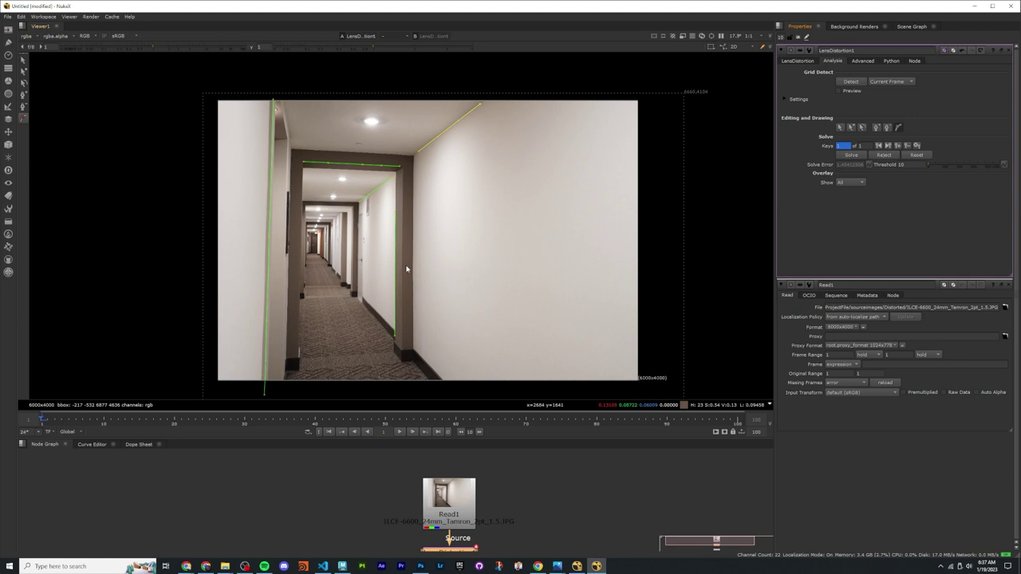
{"action": "middle_click_drag", "start_coordinate": [515, 479], "coordinate": [508, 427]}
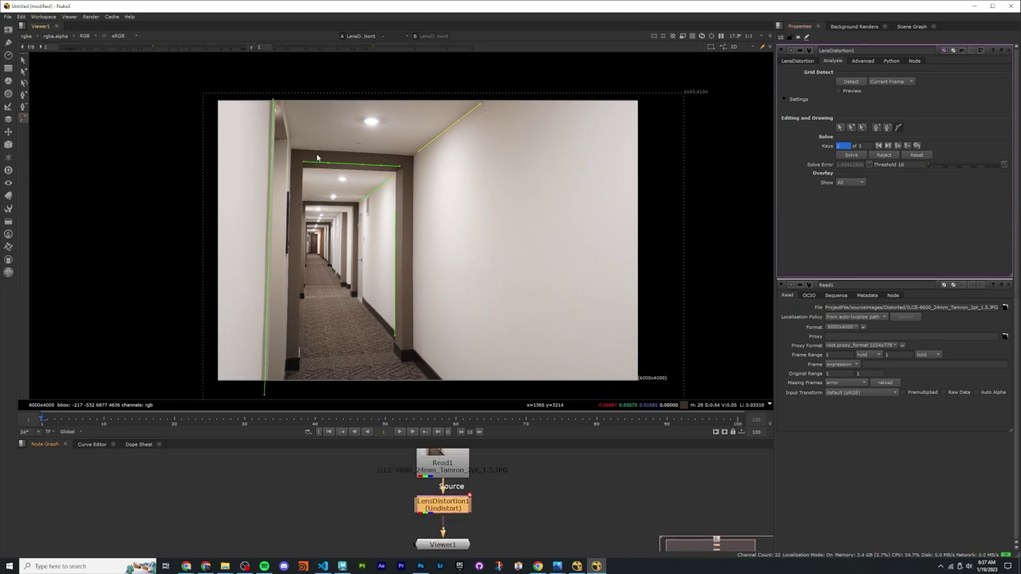
Step: Select the line along the foreground wall's ceiling edge and delete it
{"action": "scroll", "coordinate": [430, 206], "scroll_direction": "up", "scroll_amount": 5}
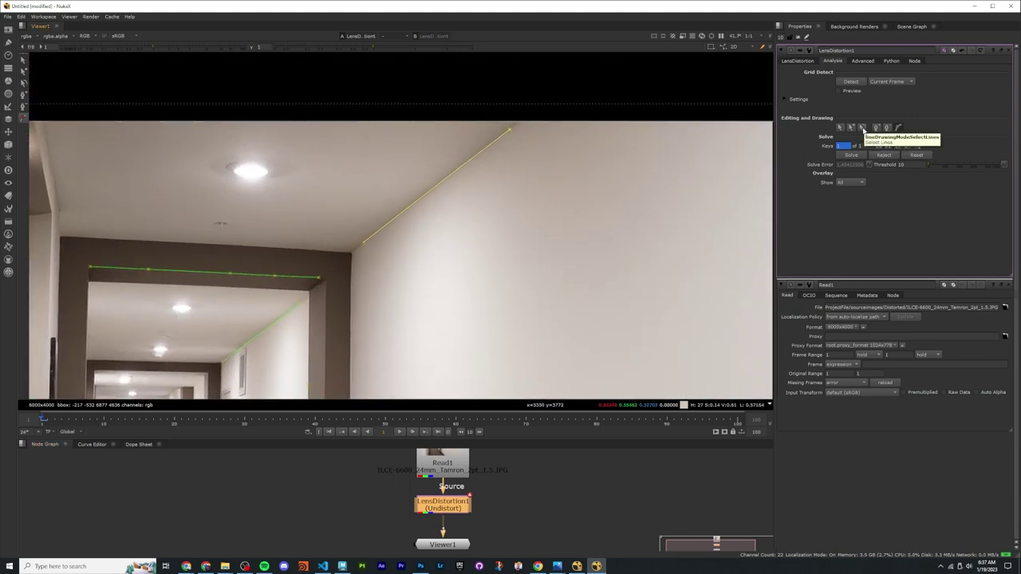
{"action": "left_click", "coordinate": [863, 128]}
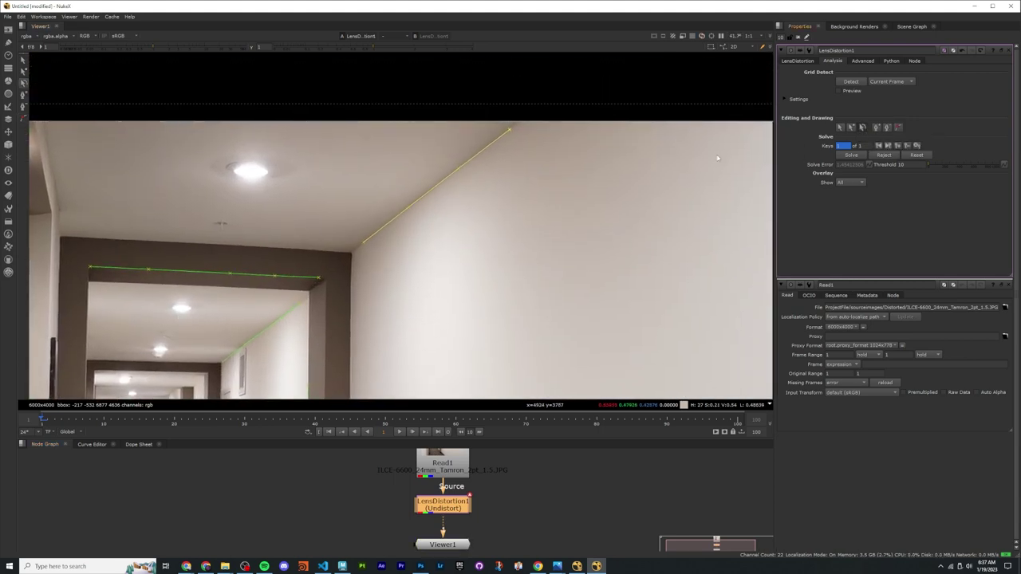
{"action": "left_click_drag", "start_coordinate": [391, 232], "coordinate": [422, 185]}
{"action": "key", "text": "Delete"}
Step: Solve the lens distortion again using only the four remaining lines
{"action": "scroll", "coordinate": [423, 185], "scroll_direction": "down", "scroll_amount": 5}
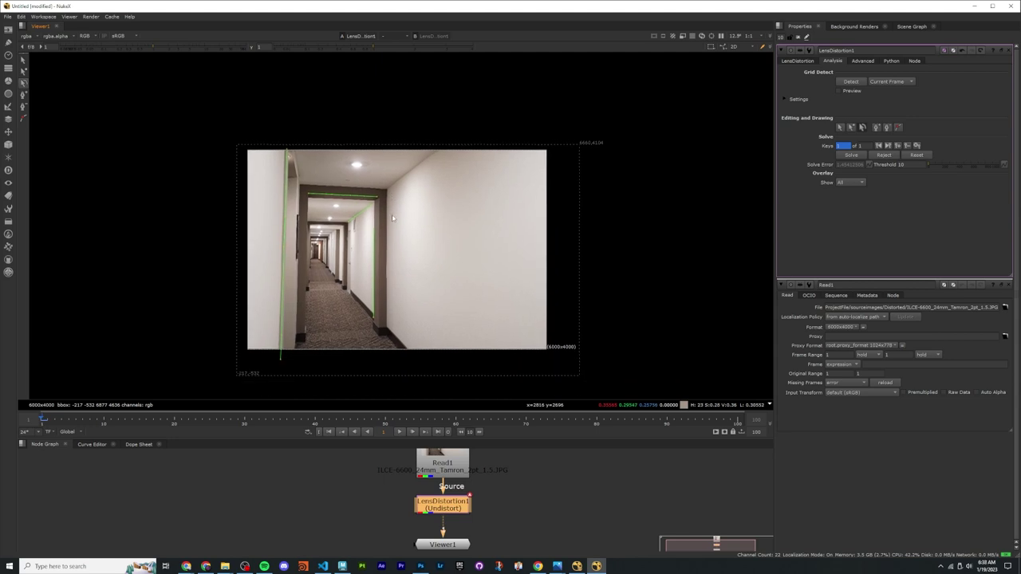
{"action": "scroll", "coordinate": [394, 217], "scroll_direction": "up", "scroll_amount": 1}
{"action": "left_click", "coordinate": [847, 156]}
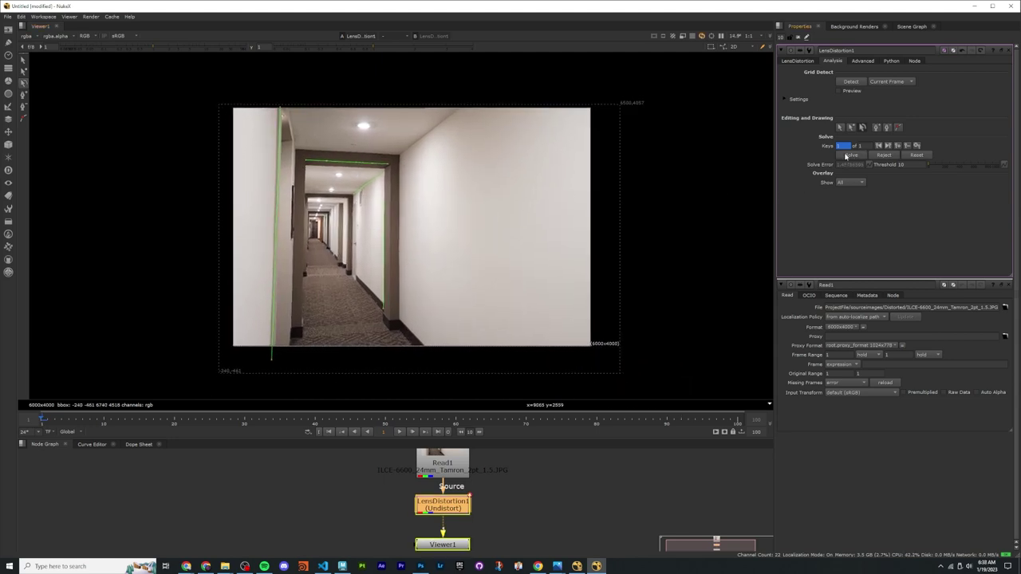
{"action": "scroll", "coordinate": [419, 233], "scroll_direction": "up", "scroll_amount": 2}
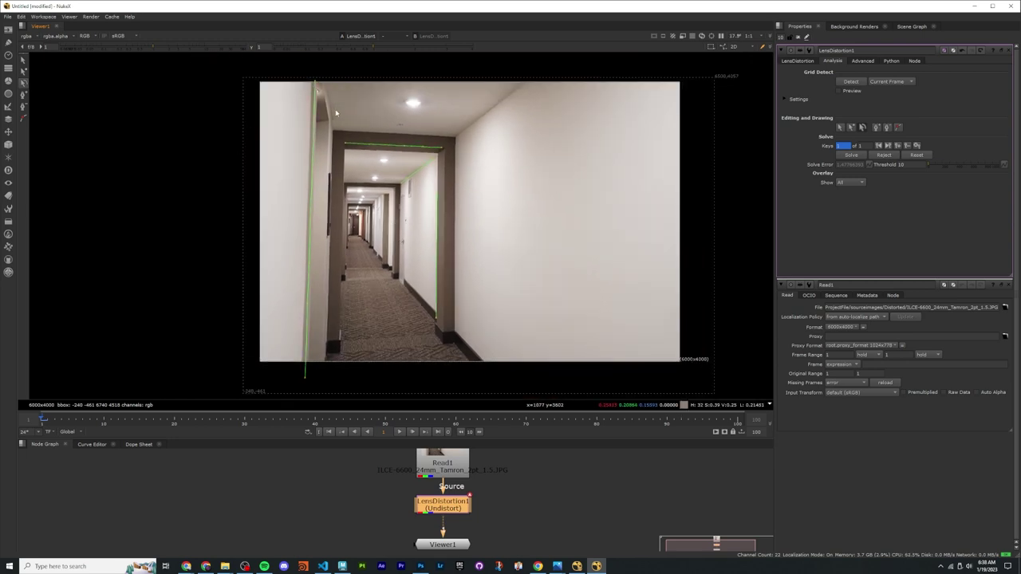
Step: Add a Write node to the node graph beside the viewer node
{"action": "middle_click_drag", "start_coordinate": [411, 192], "coordinate": [393, 191]}
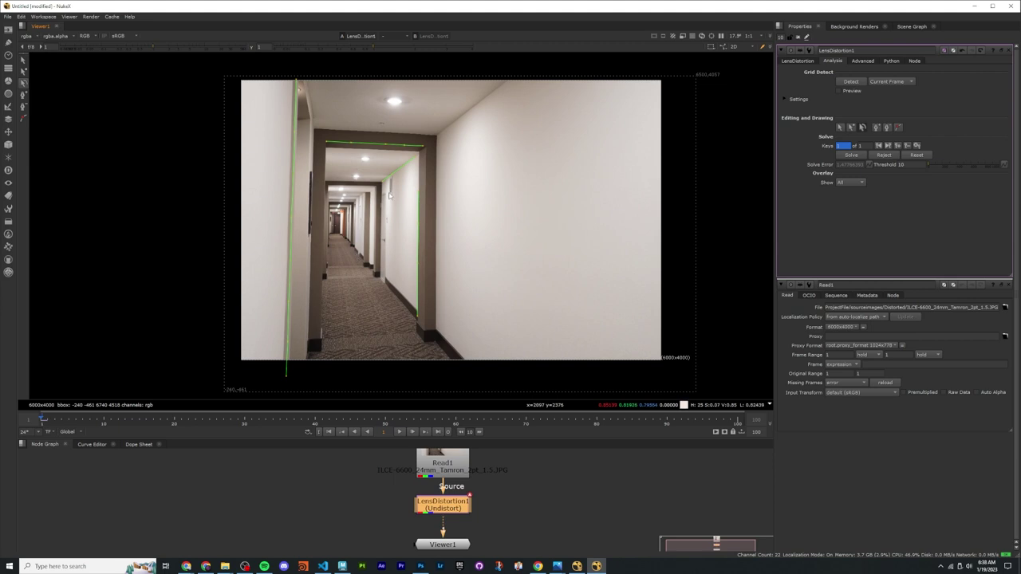
{"action": "scroll", "coordinate": [393, 176], "scroll_direction": "up", "scroll_amount": 5}
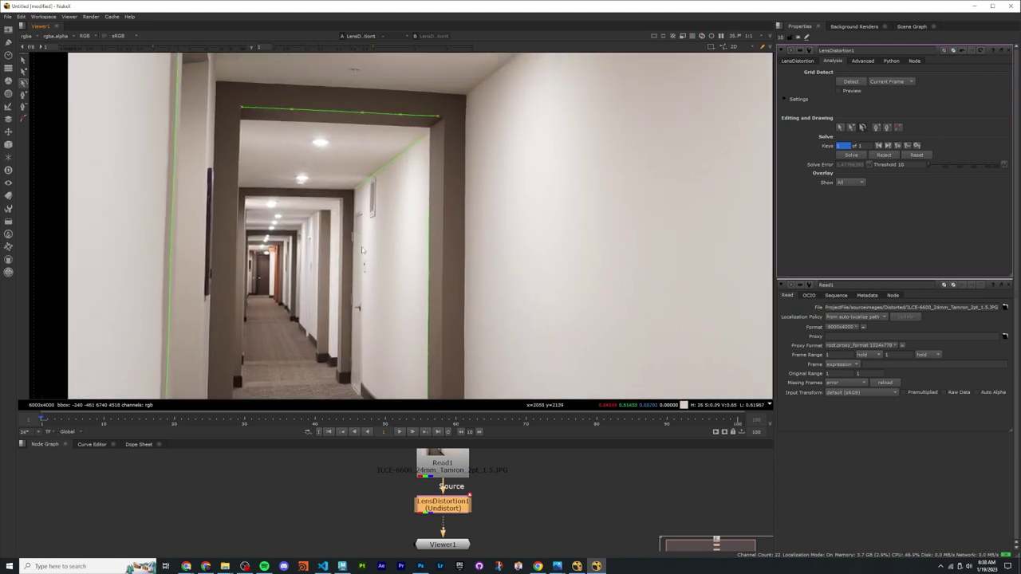
{"action": "middle_click_drag", "start_coordinate": [363, 250], "coordinate": [377, 199]}
{"action": "middle_click_drag", "start_coordinate": [449, 546], "coordinate": [512, 509]}
{"action": "left_click", "coordinate": [403, 503]}
{"action": "key", "text": "Tab"}
{"action": "type", "text": "wer"}
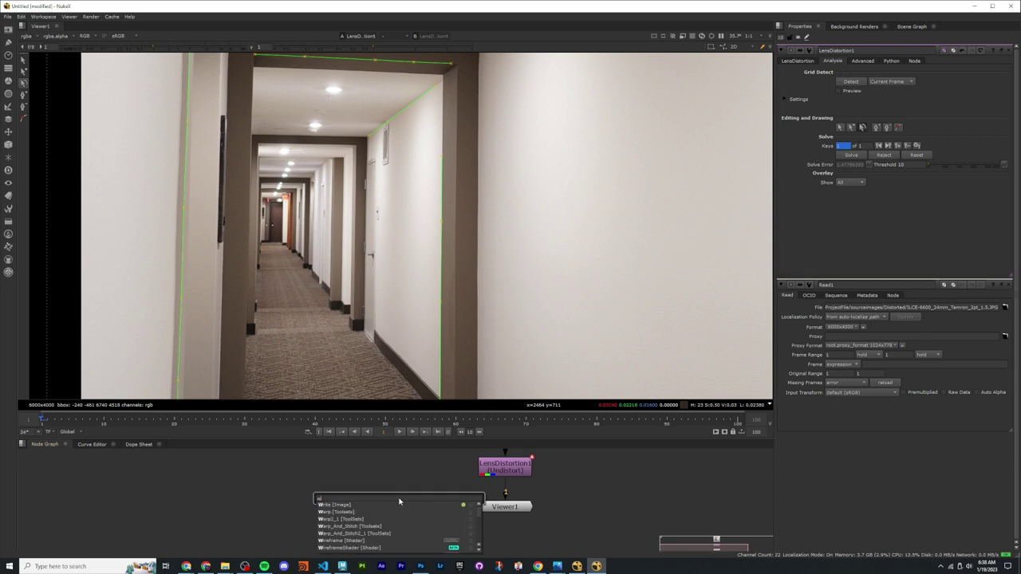
{"action": "key", "text": "BackSpace"}
{"action": "key", "text": "BackSpace"}
{"action": "type", "text": "rite"}
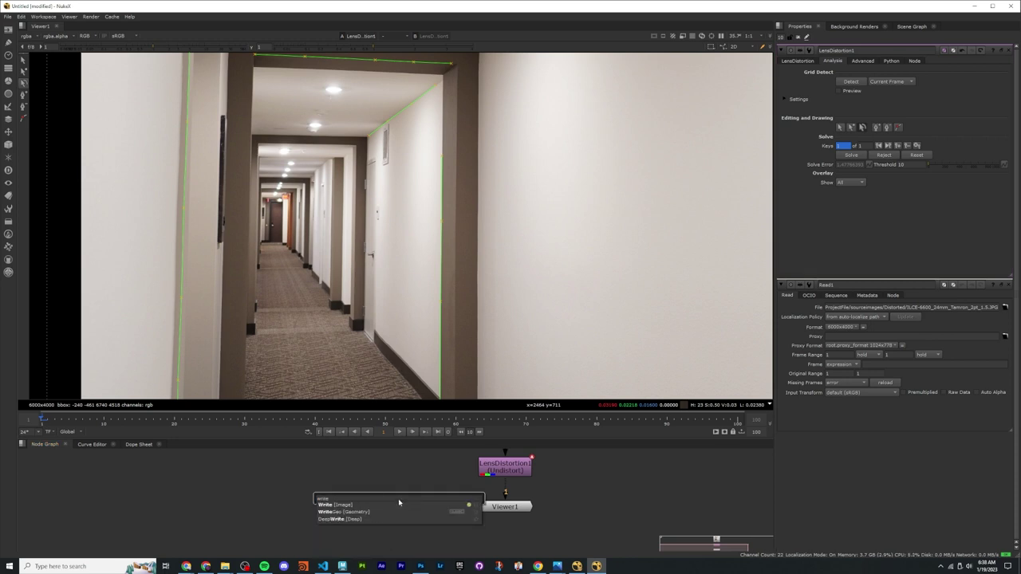
{"action": "key", "text": "Return"}
Step: Connect the Write node's input to the LensDistortion1 node and select the Write node
{"action": "left_click_drag", "start_coordinate": [391, 501], "coordinate": [440, 454]}
{"action": "left_click_drag", "start_coordinate": [391, 489], "coordinate": [482, 472]}
{"action": "left_click", "coordinate": [398, 516]}
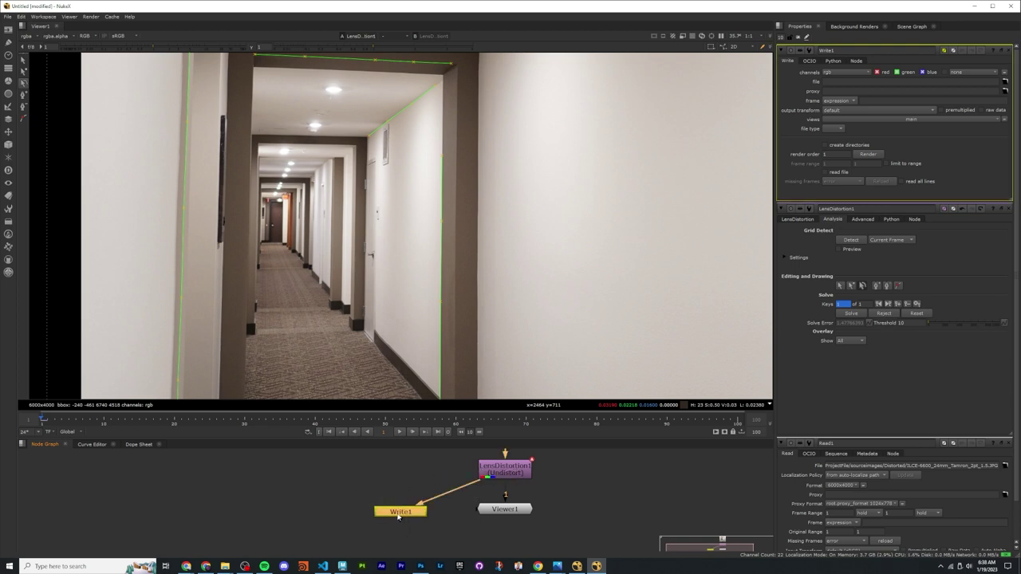
Step: Browse for the Write node's output file, going to the FauxZ/ProjectFile/assets/from_Nuke folder inside PerspectiveMatch3D
{"action": "left_click", "coordinate": [950, 83]}
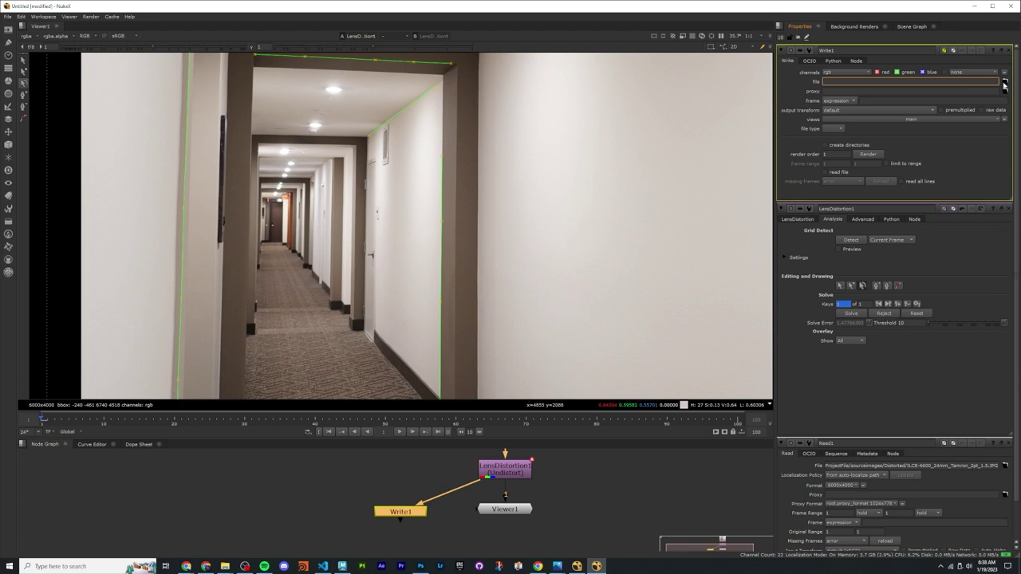
{"action": "left_click", "coordinate": [1004, 82]}
{"action": "left_click", "coordinate": [393, 277]}
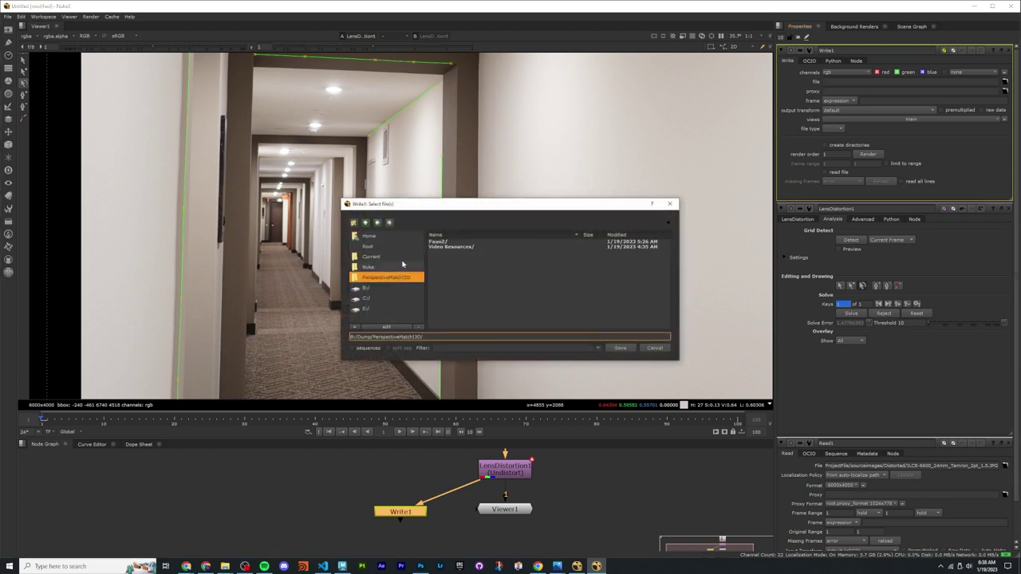
{"action": "double_click", "coordinate": [457, 242]}
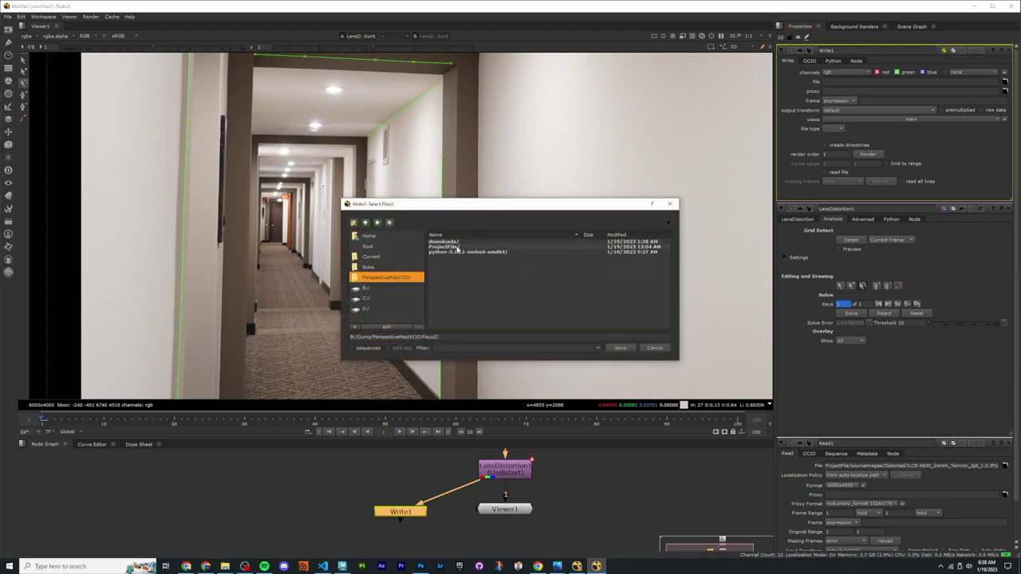
{"action": "double_click", "coordinate": [469, 249]}
{"action": "double_click", "coordinate": [447, 243]}
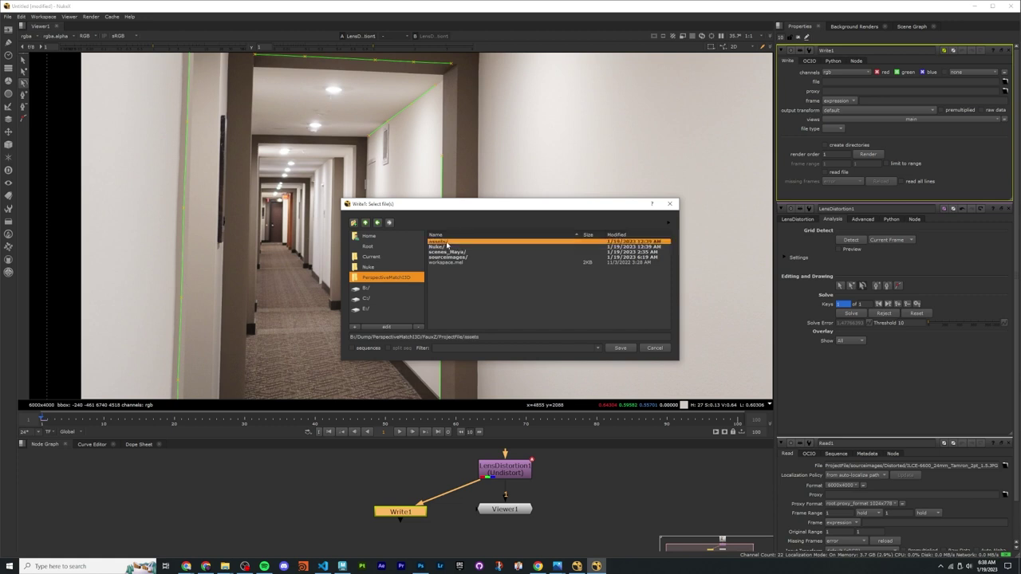
{"action": "double_click", "coordinate": [449, 247]}
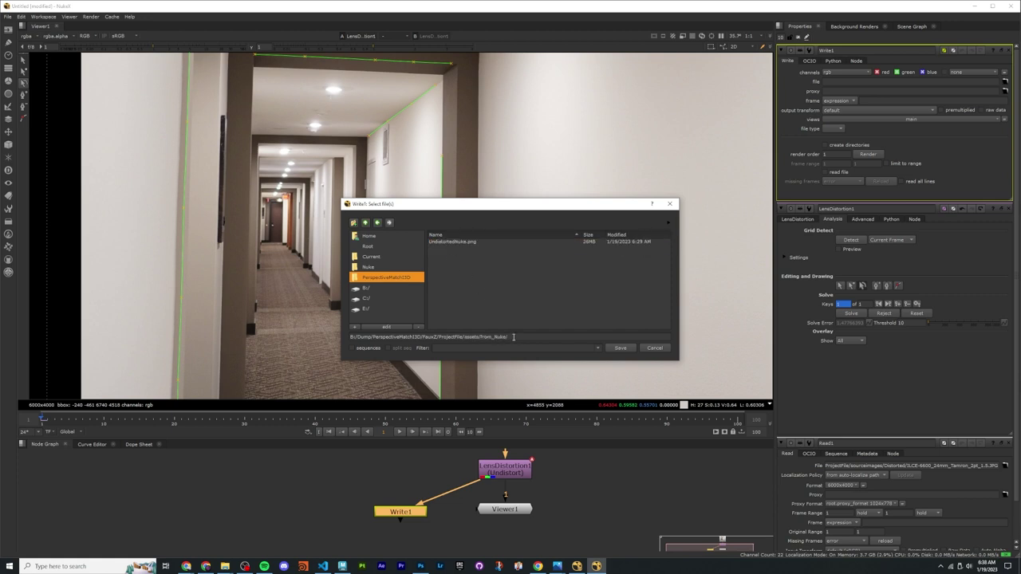
Step: Set the Write node's output file to UndistortedNuke_v2.png, based on the existing PNG's name, and render the frame
{"action": "left_click", "coordinate": [461, 242]}
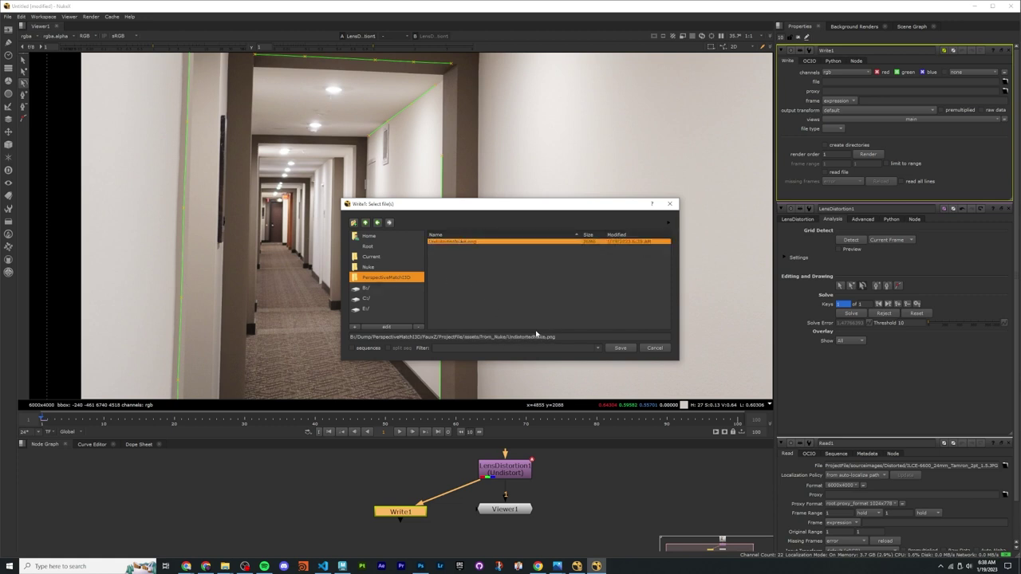
{"action": "left_click", "coordinate": [543, 337]}
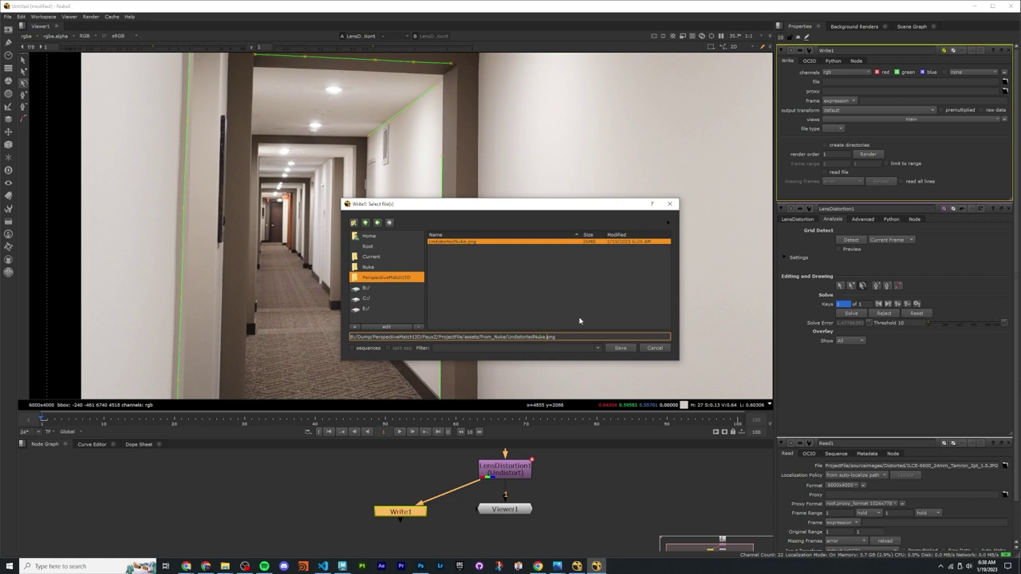
{"action": "type", "text": "_v1"}
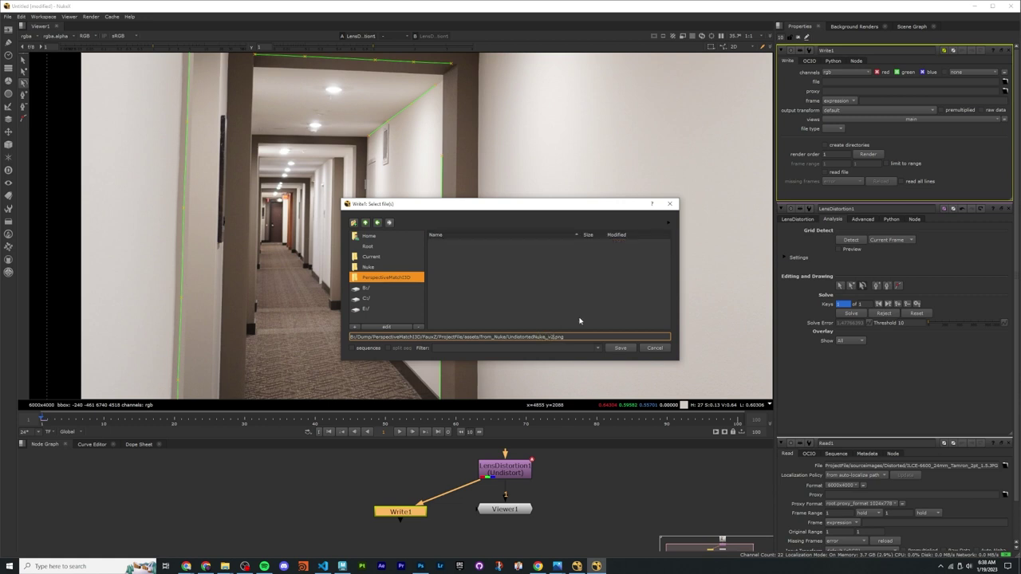
{"action": "mouse_move", "coordinate": [573, 335]}
{"action": "left_mouse_down"}
{"action": "mouse_move", "coordinate": [507, 341]}
{"action": "mouse_move", "coordinate": [581, 339]}
{"action": "left_mouse_up"}
{"action": "left_click", "coordinate": [507, 341]}
{"action": "left_click", "coordinate": [564, 336]}
{"action": "left_click", "coordinate": [544, 339]}
{"action": "type", "text": "_v3"}
{"action": "left_click", "coordinate": [621, 348]}
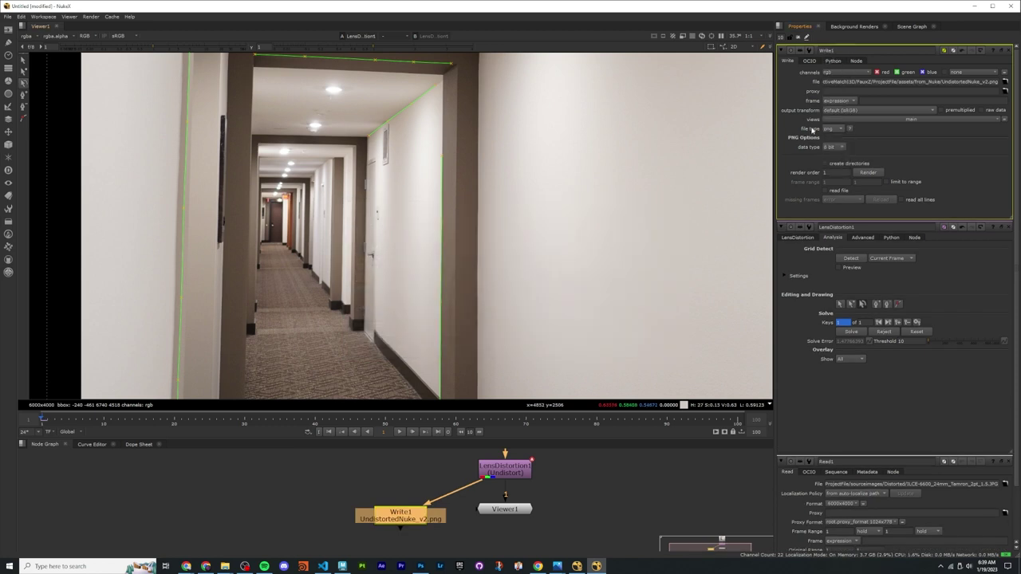
{"action": "left_click", "coordinate": [868, 173]}
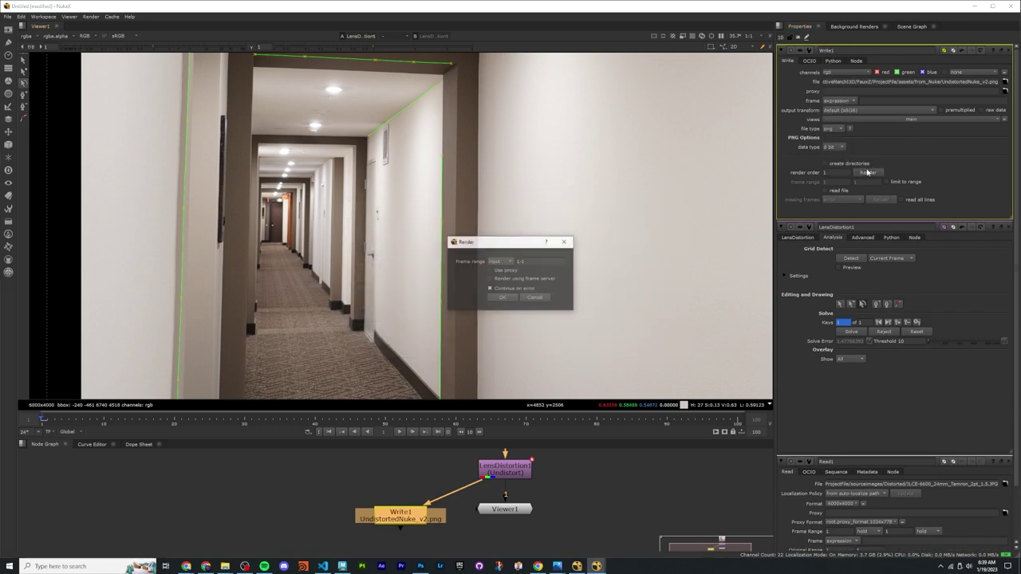
{"action": "left_click", "coordinate": [501, 298]}
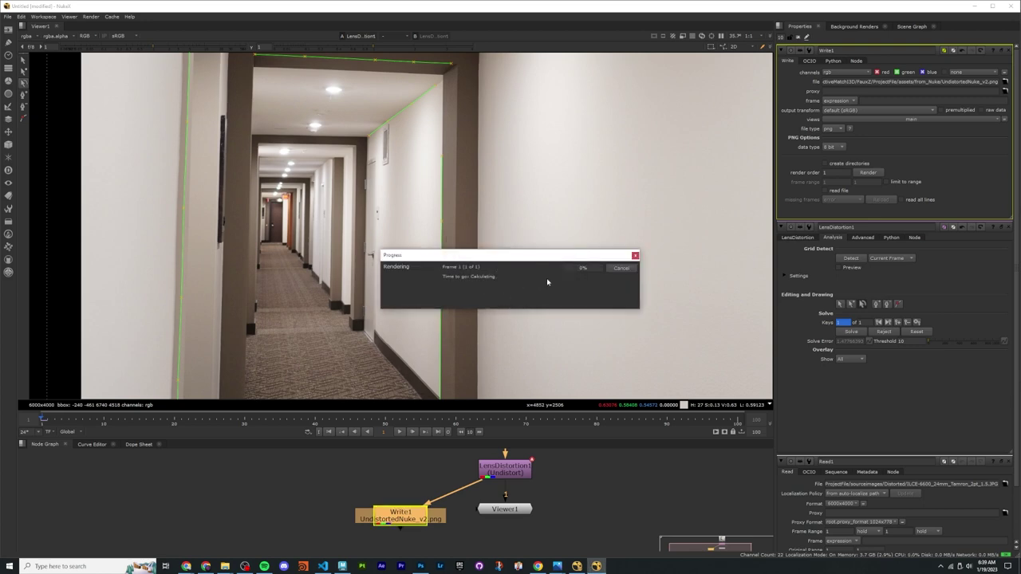
Step: Switch to File Explorer and open the project's FauxZ/ProjectFile/assets/from_Nuke folder
{"action": "mouse_move", "coordinate": [223, 566]}
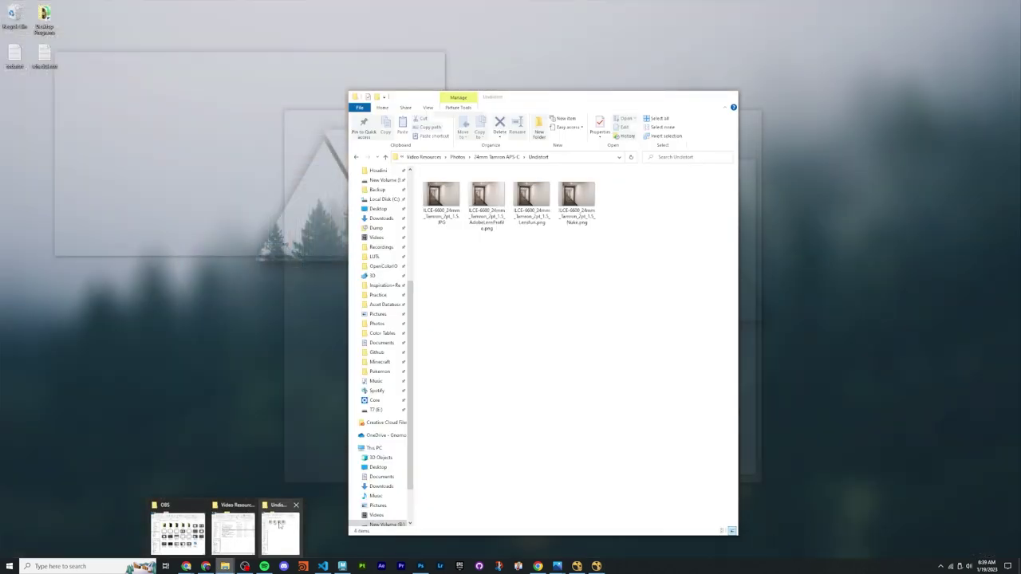
{"action": "left_click", "coordinate": [281, 529]}
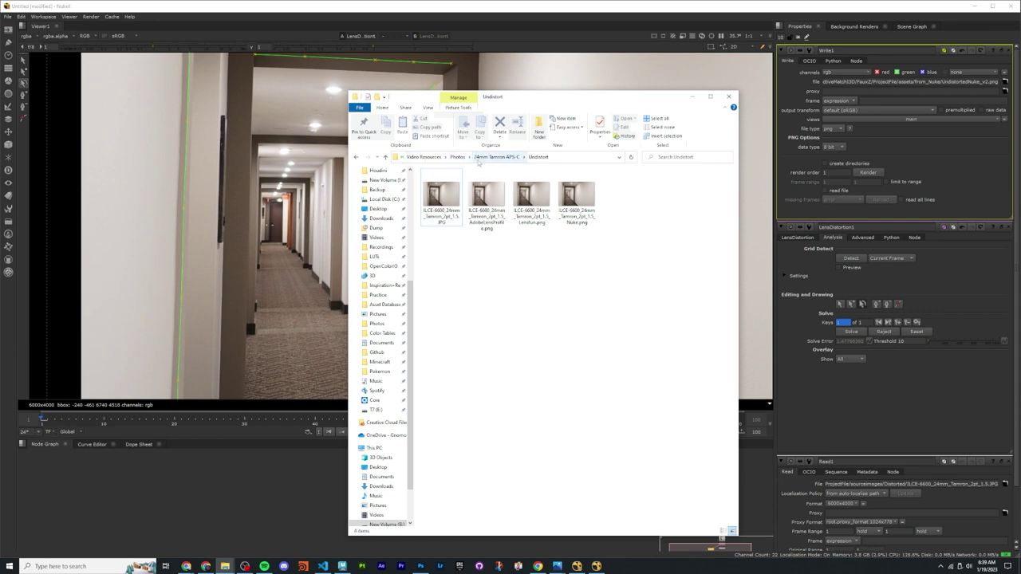
{"action": "left_click", "coordinate": [427, 157]}
{"action": "left_click", "coordinate": [504, 158]}
{"action": "double_click", "coordinate": [443, 183]}
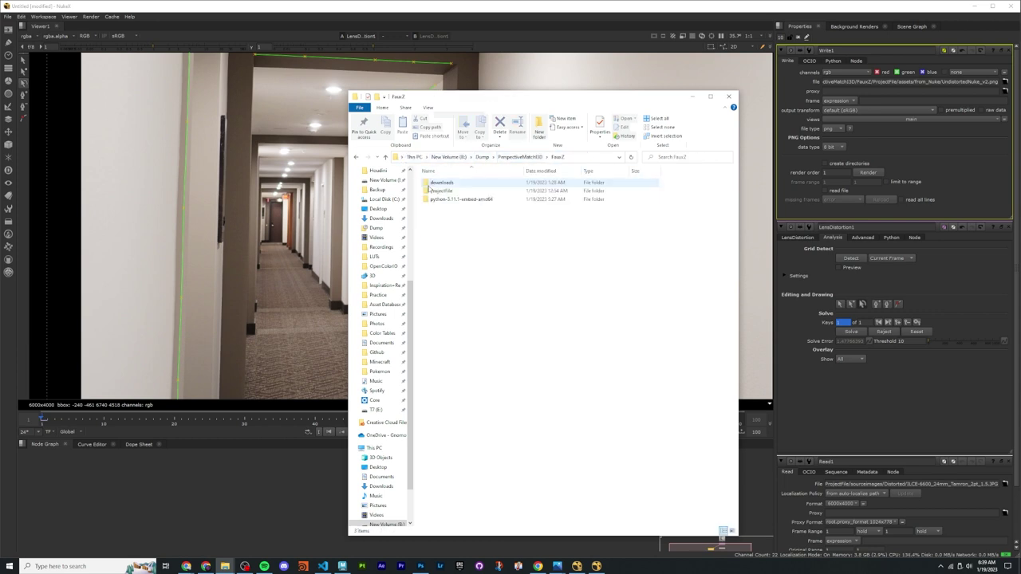
{"action": "left_click_drag", "start_coordinate": [477, 97], "coordinate": [724, 139]}
{"action": "double_click", "coordinate": [699, 233]}
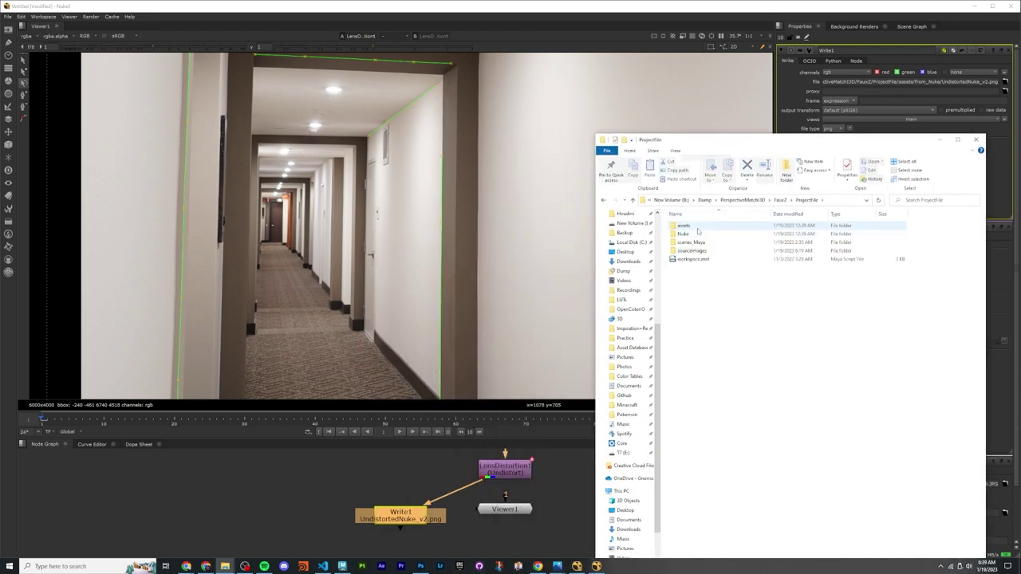
{"action": "double_click", "coordinate": [693, 227]}
{"action": "double_click", "coordinate": [693, 234]}
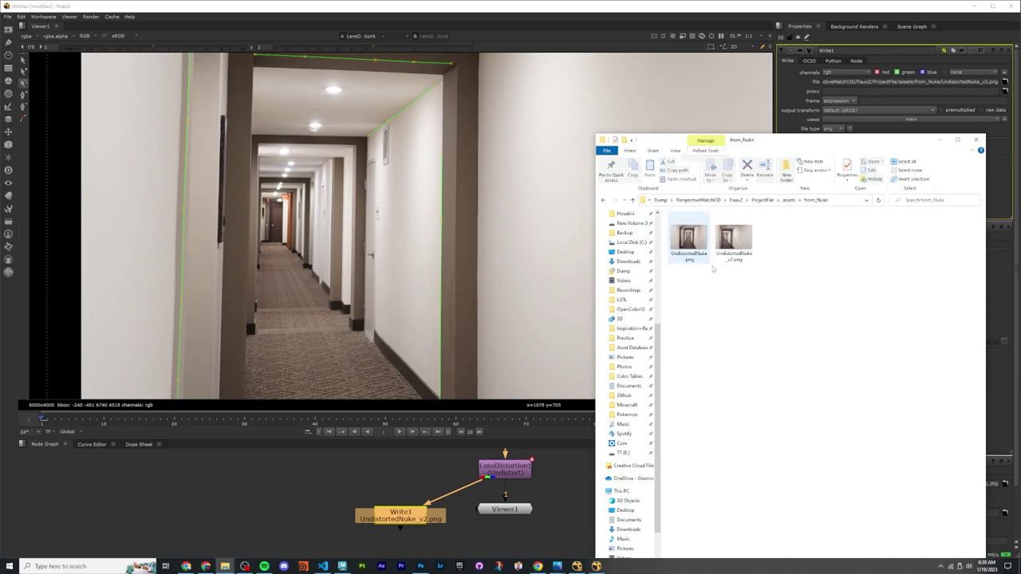
Step: Open UndistortedNuke_v2.png, inspect the rendered corridor up close and as a whole, and close the image viewer
{"action": "double_click", "coordinate": [734, 239]}
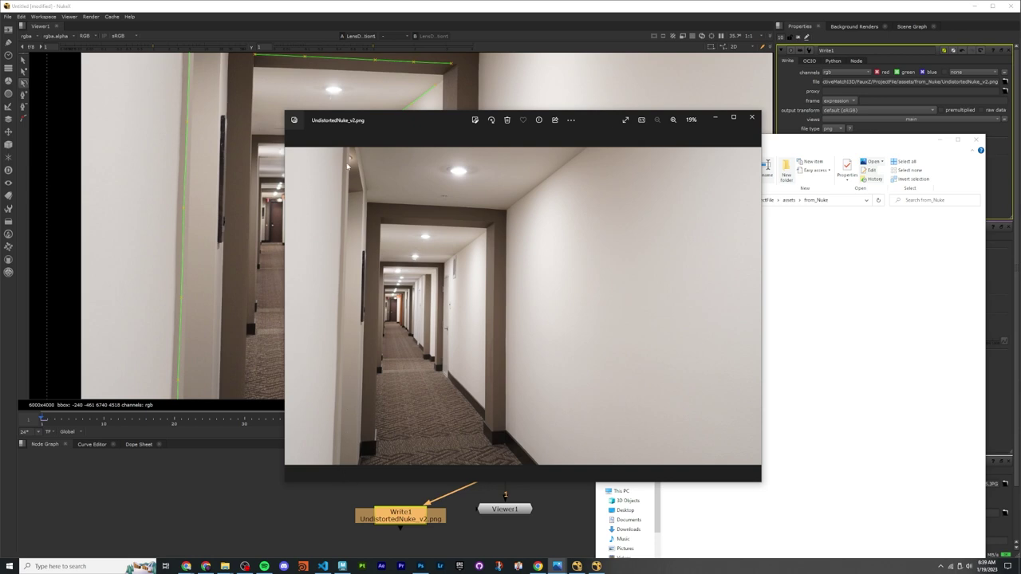
{"action": "scroll", "coordinate": [502, 319], "scroll_direction": "down", "scroll_amount": 4}
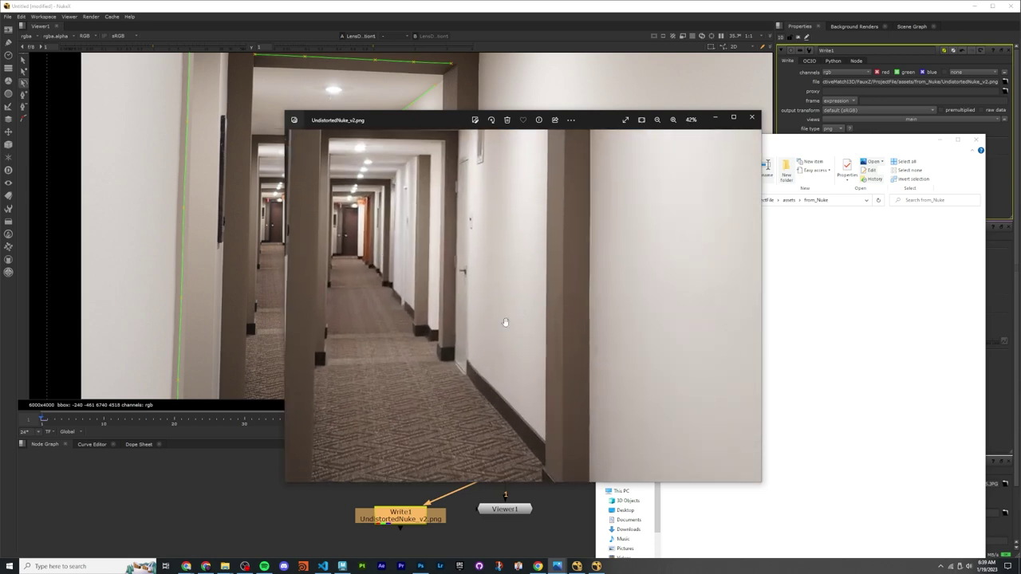
{"action": "scroll", "coordinate": [512, 328], "scroll_direction": "up", "scroll_amount": 4, "text": "ctrl"}
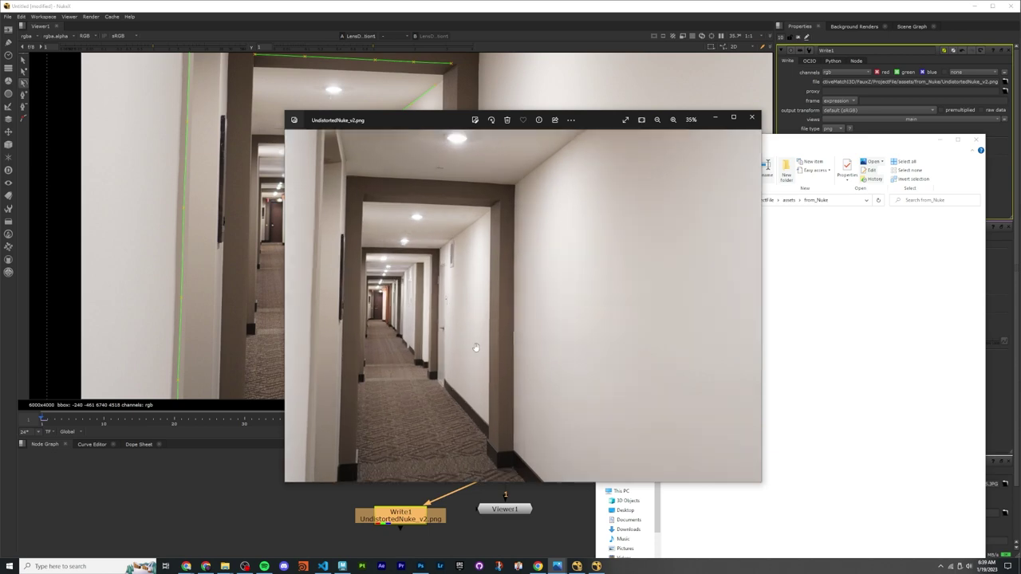
{"action": "scroll", "coordinate": [450, 314], "scroll_direction": "down", "scroll_amount": 4, "text": "ctrl"}
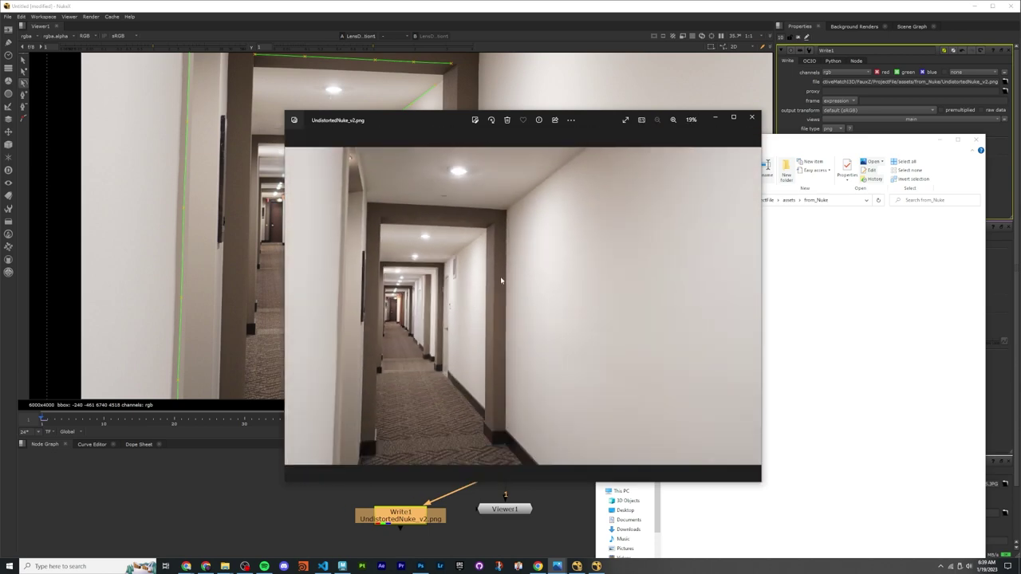
{"action": "left_click", "coordinate": [752, 118]}
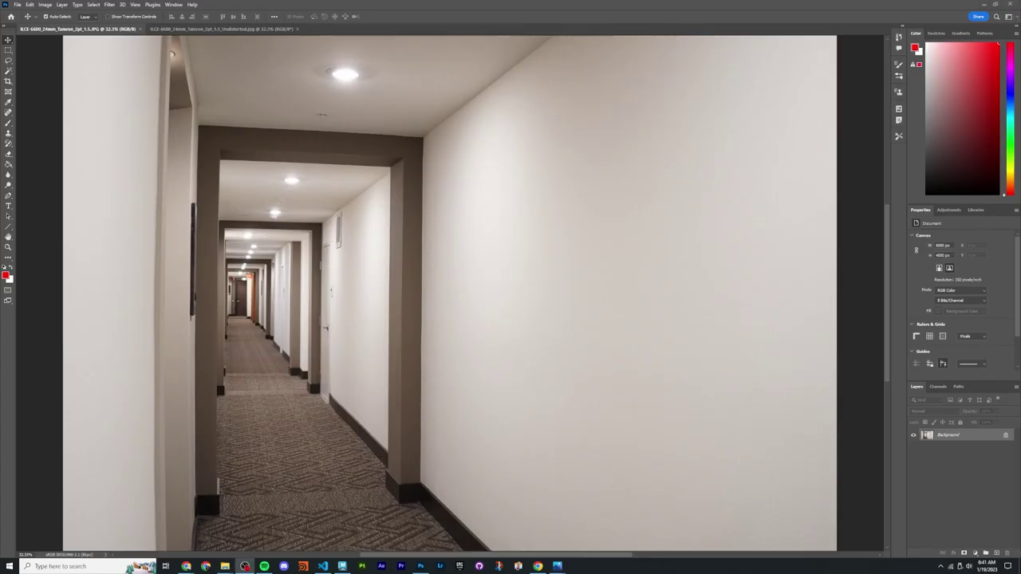
Step: In Photoshop, switch from the original 2pt photo to its undistorted version and examine the whole image
{"action": "left_click", "coordinate": [147, 168]}
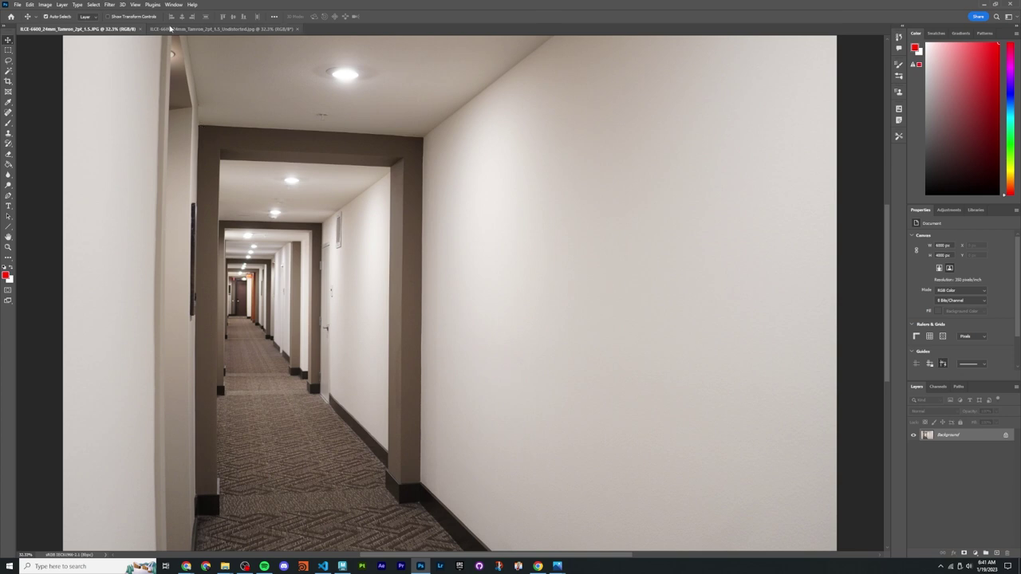
{"action": "left_click", "coordinate": [177, 29]}
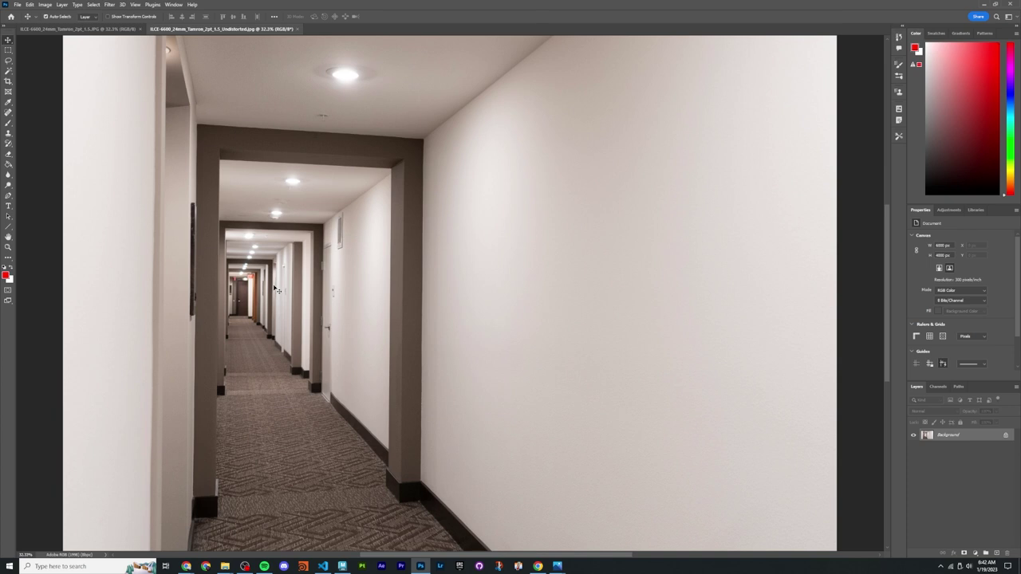
{"action": "scroll", "coordinate": [277, 288], "scroll_direction": "down", "scroll_amount": 1, "text": "alt"}
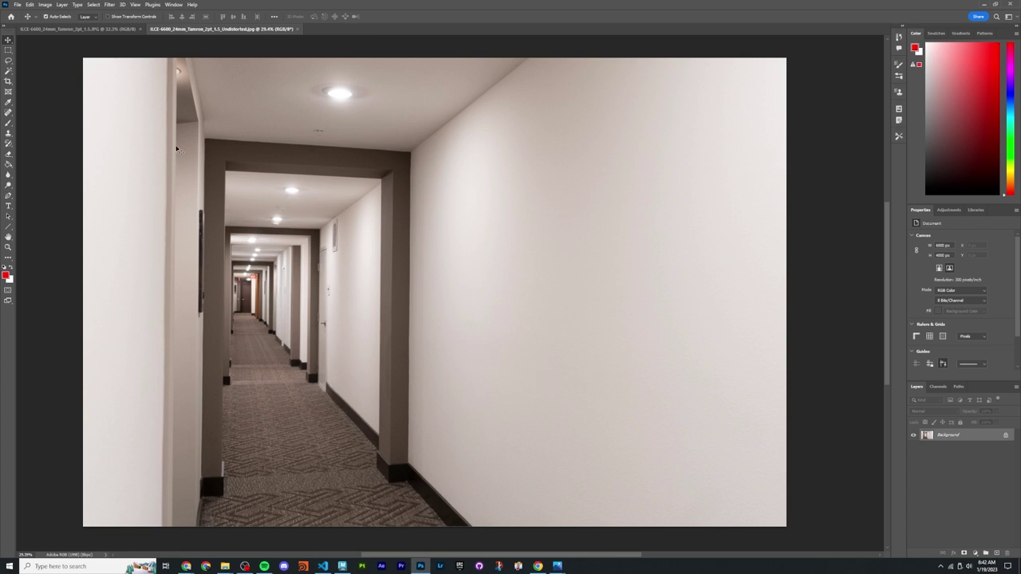
Step: Open the undistorted photo in the Camera Raw Filter and expand the Geometry settings
{"action": "left_click", "coordinate": [110, 5]}
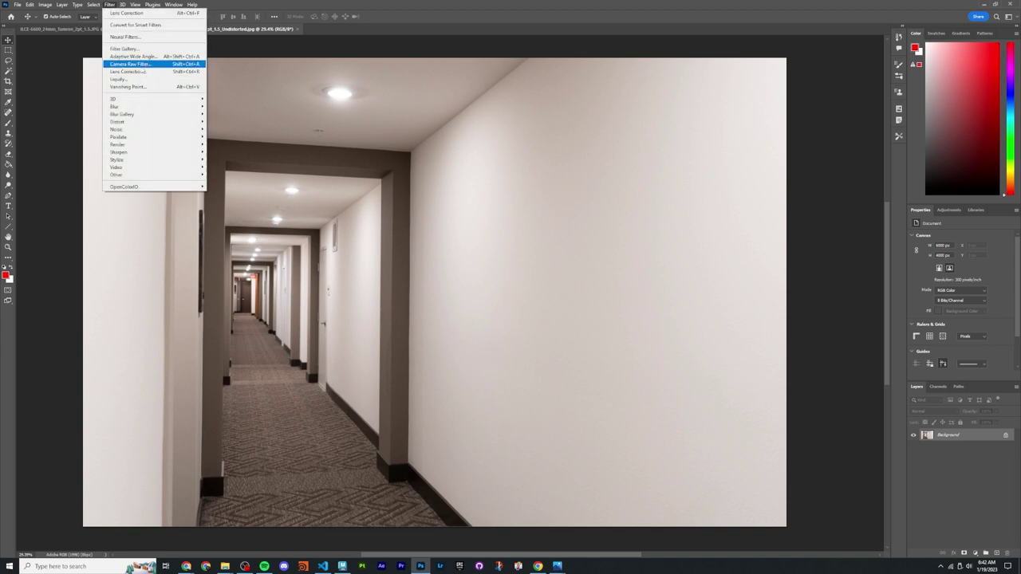
{"action": "left_click", "coordinate": [130, 64]}
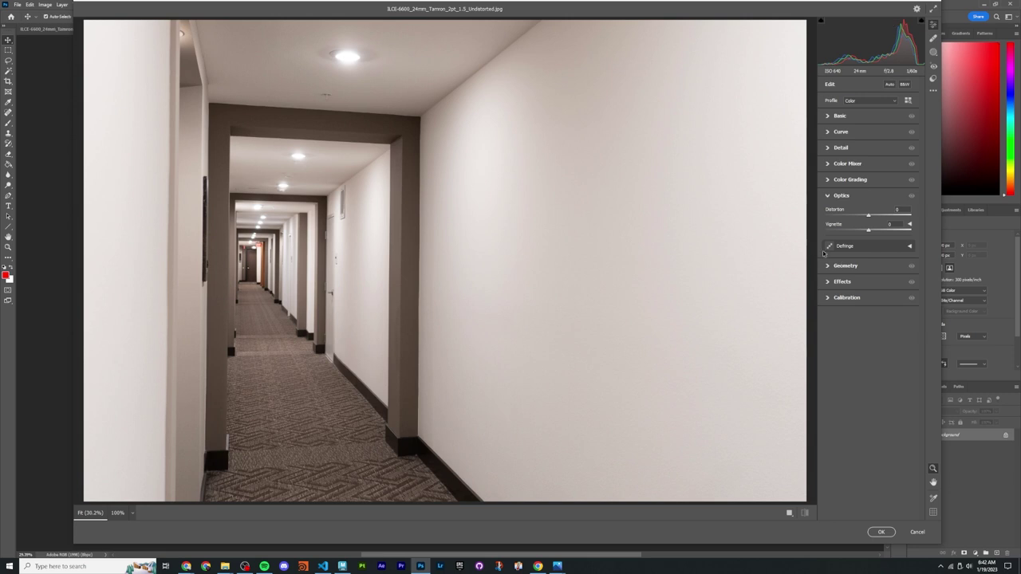
{"action": "left_click", "coordinate": [839, 197]}
{"action": "left_click", "coordinate": [840, 212]}
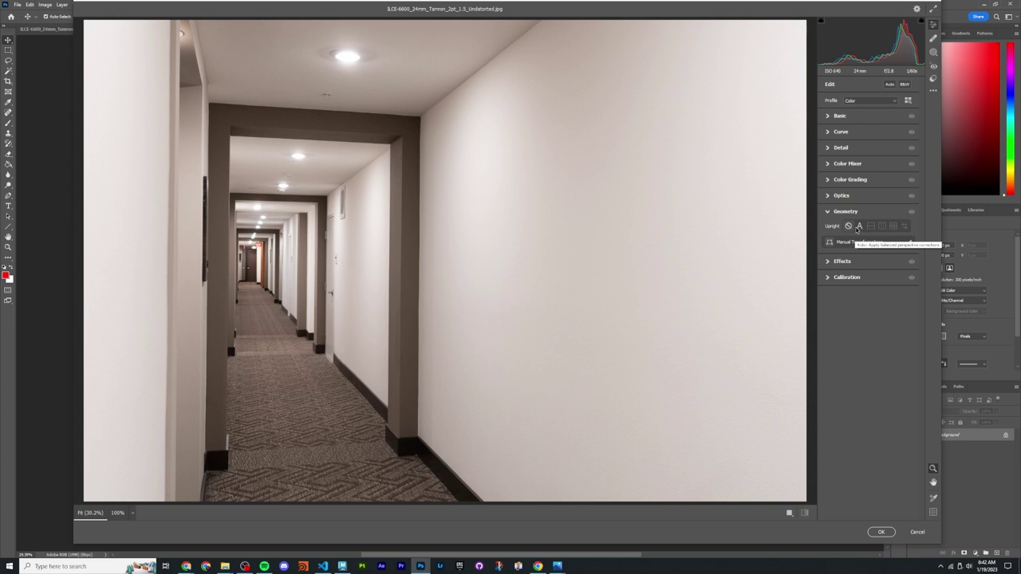
Step: Try the Auto Upright correction, reveal the manual transformation settings, and turn Upright off again
{"action": "left_click", "coordinate": [859, 227]}
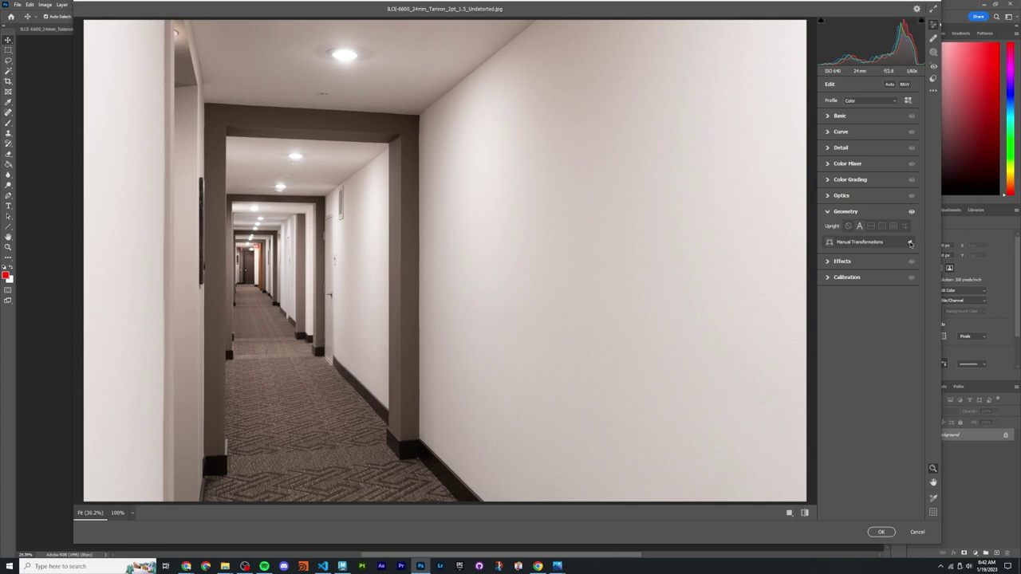
{"action": "left_click", "coordinate": [910, 243]}
{"action": "left_click", "coordinate": [848, 226]}
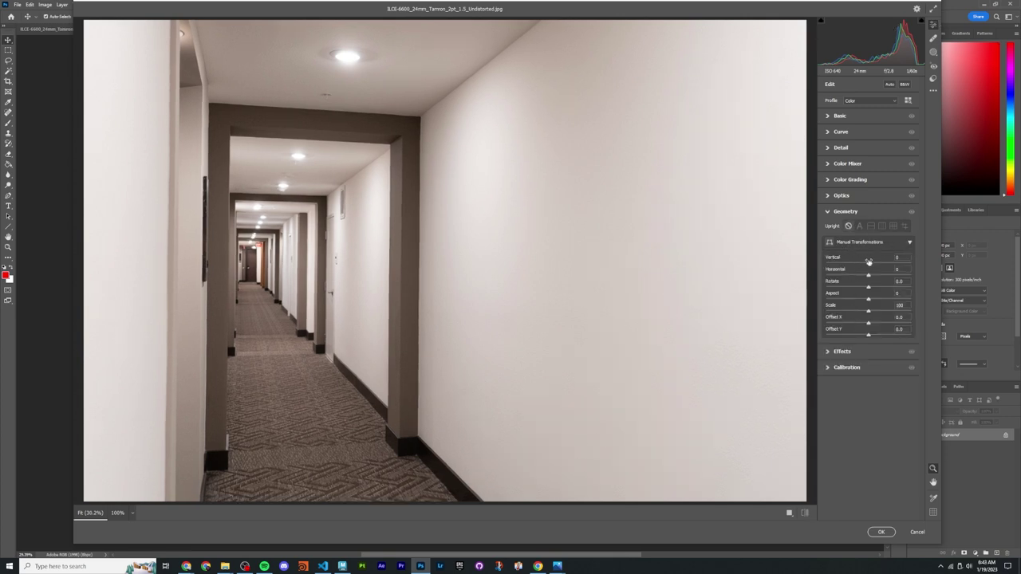
Step: Try the Vertical and Horizontal manual transformations on the corridor photo and reset both to 0
{"action": "left_click_drag", "start_coordinate": [869, 261], "coordinate": [869, 335]}
{"action": "left_click_drag", "start_coordinate": [870, 278], "coordinate": [903, 278]}
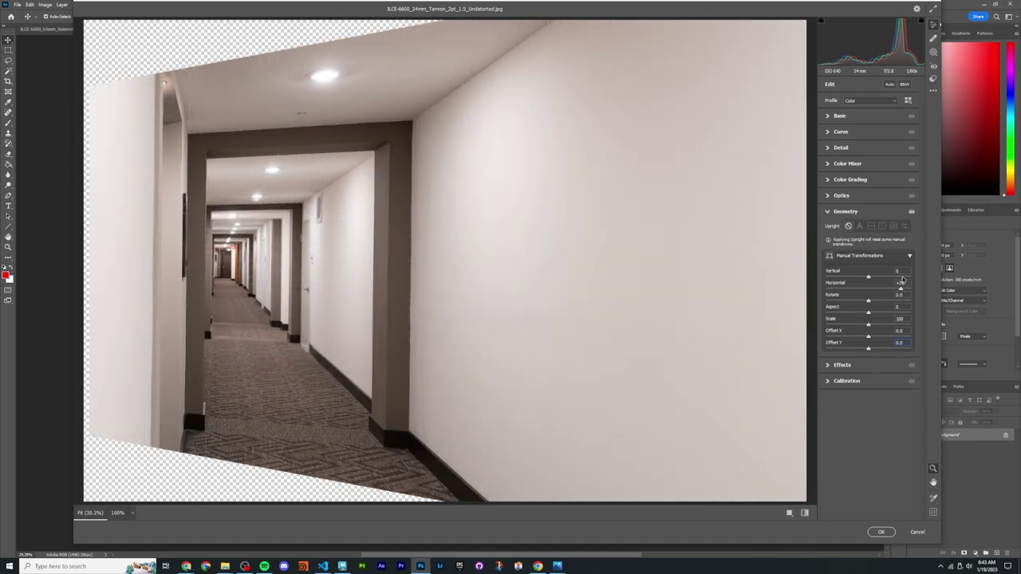
{"action": "double_click", "coordinate": [903, 279]}
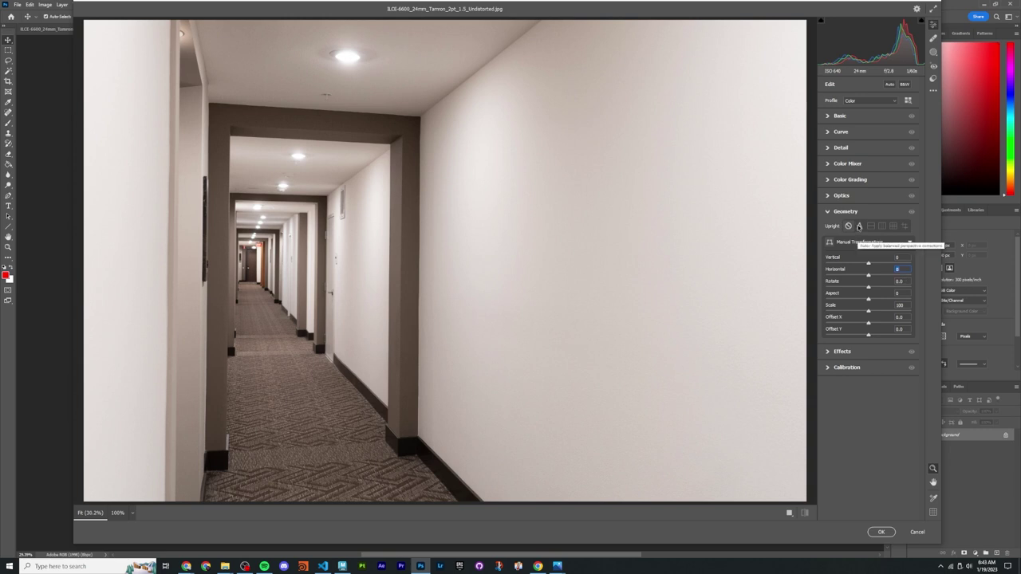
Step: Try the Auto, Level, Vertical and Full Upright corrections, turn Upright off and close the Camera Raw Filter
{"action": "left_click", "coordinate": [859, 227]}
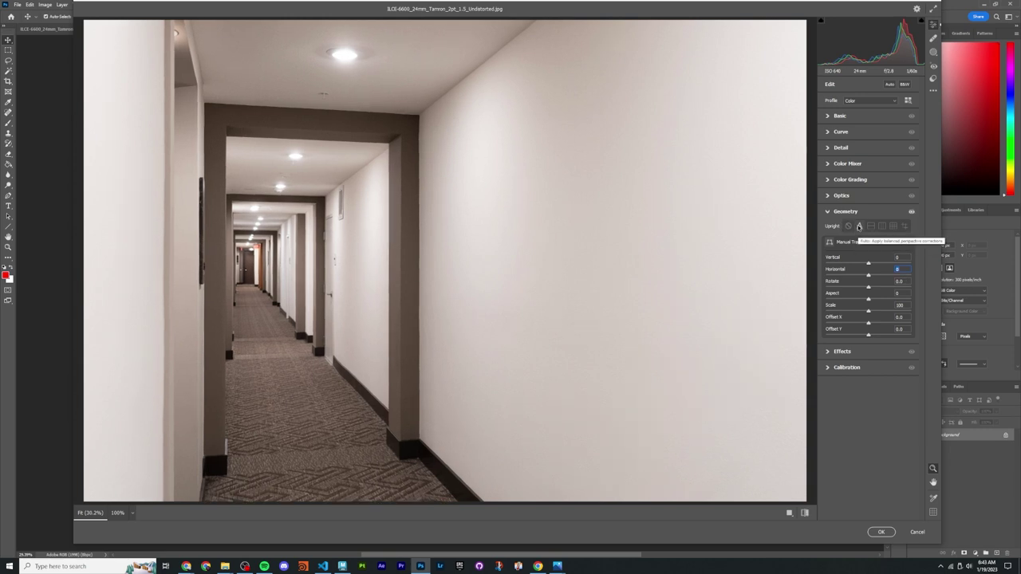
{"action": "left_click", "coordinate": [873, 226]}
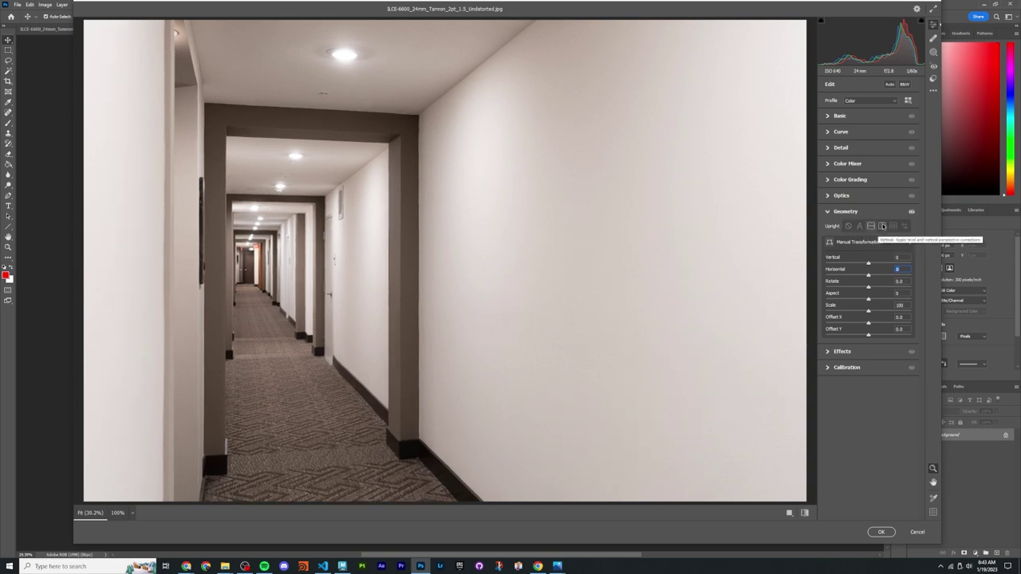
{"action": "left_click", "coordinate": [883, 226]}
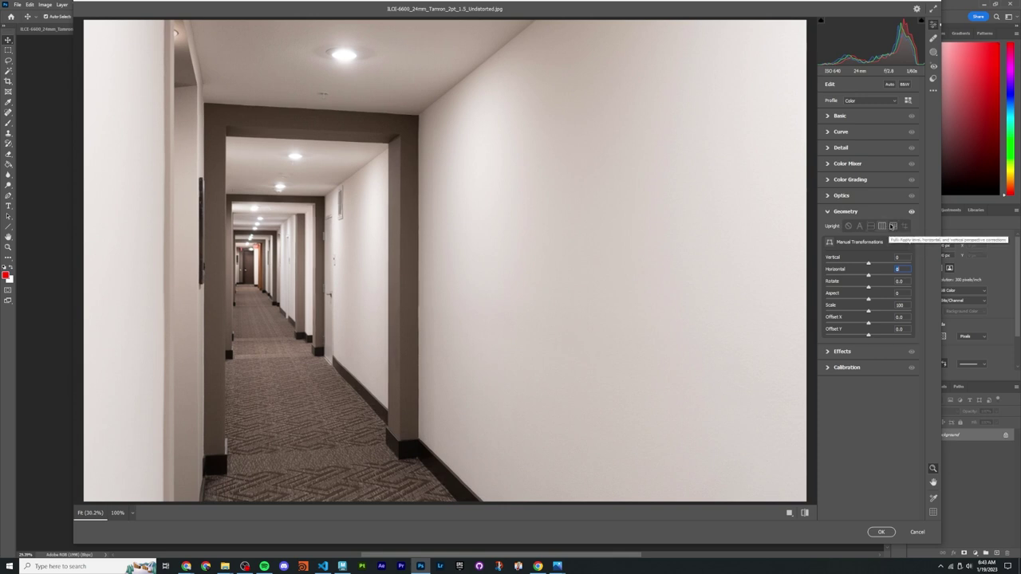
{"action": "left_click", "coordinate": [893, 226]}
{"action": "left_click", "coordinate": [848, 226]}
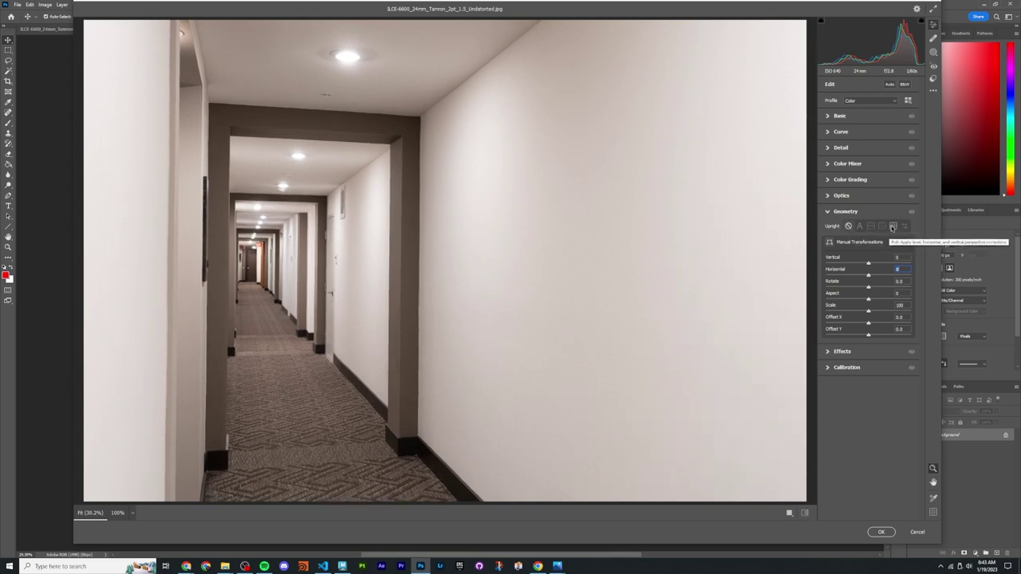
{"action": "left_click", "coordinate": [894, 226]}
{"action": "left_click", "coordinate": [848, 226]}
{"action": "left_click", "coordinate": [894, 227]}
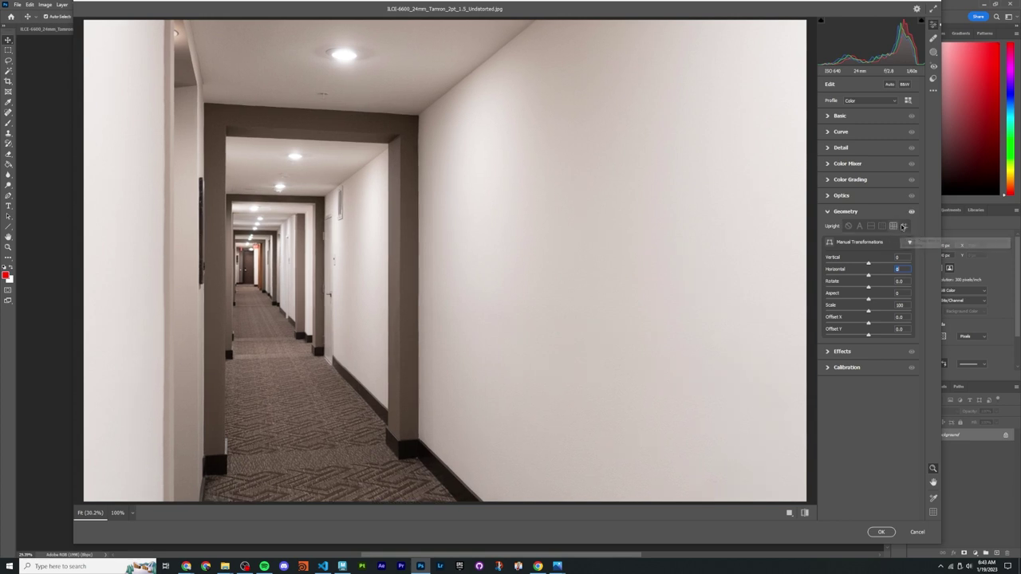
{"action": "left_click", "coordinate": [848, 227]}
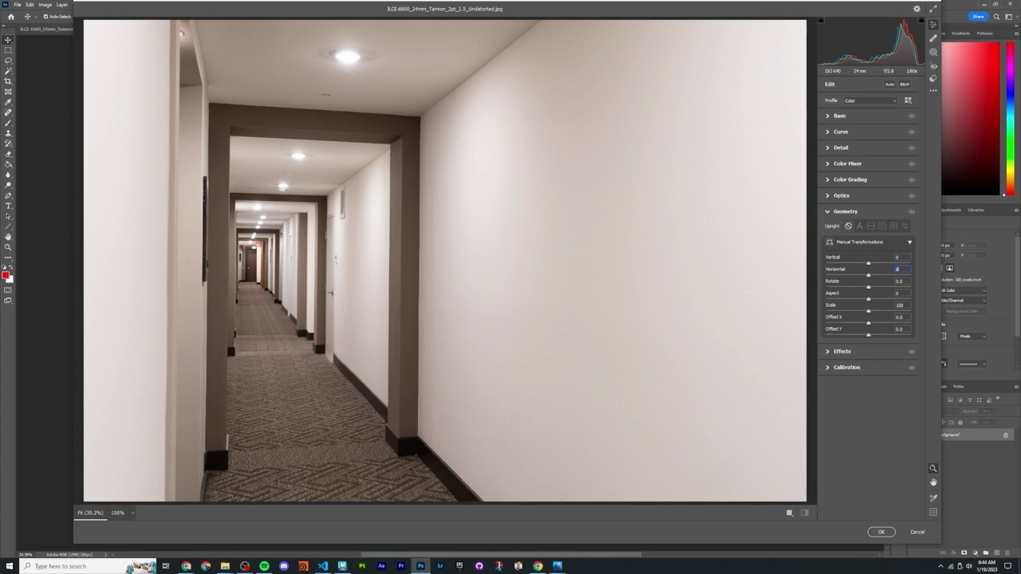
{"action": "key", "text": "Return"}
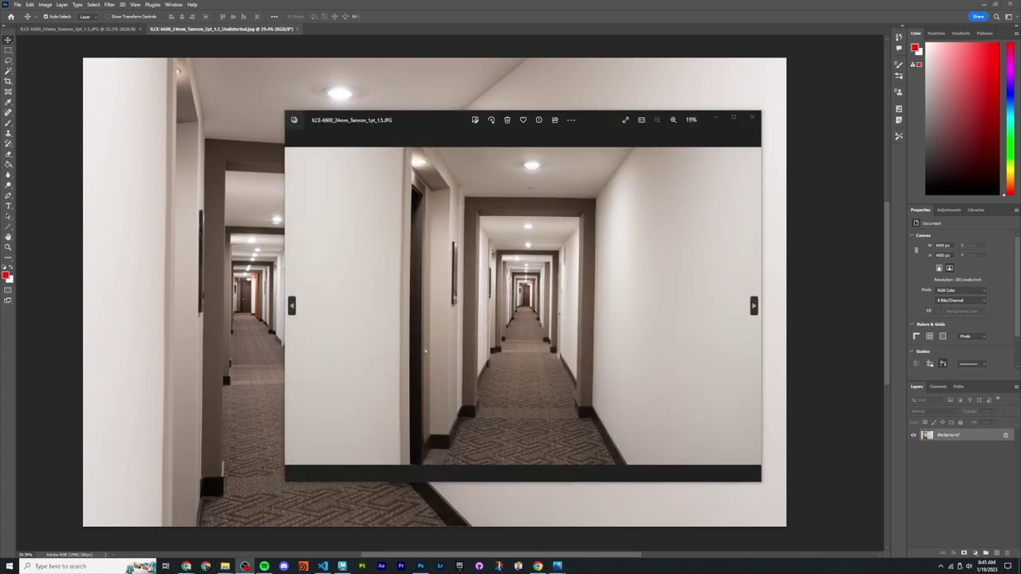
Step: Examine the 1pt corridor photo enlarged in the image viewer, close it and return to the undistorted photo in Photoshop
{"action": "double_click", "coordinate": [365, 135]}
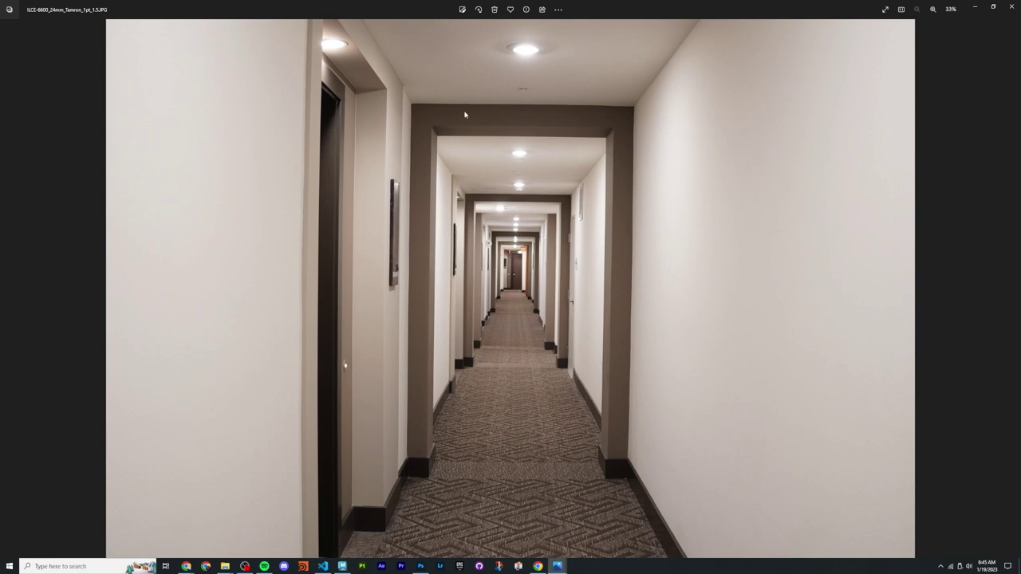
{"action": "scroll", "coordinate": [435, 112], "scroll_direction": "up", "scroll_amount": 2}
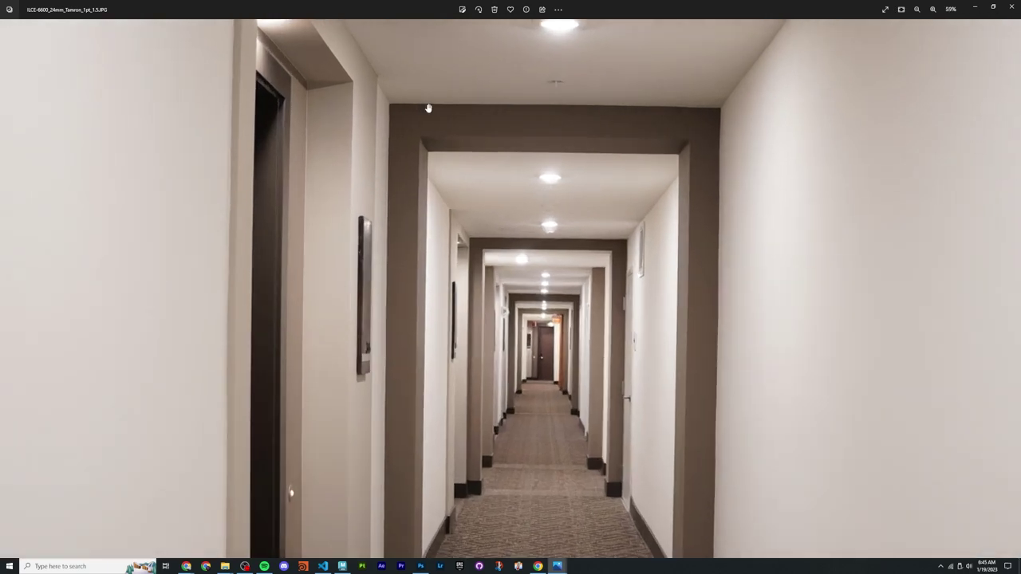
{"action": "scroll", "coordinate": [505, 144], "scroll_direction": "down", "scroll_amount": 3}
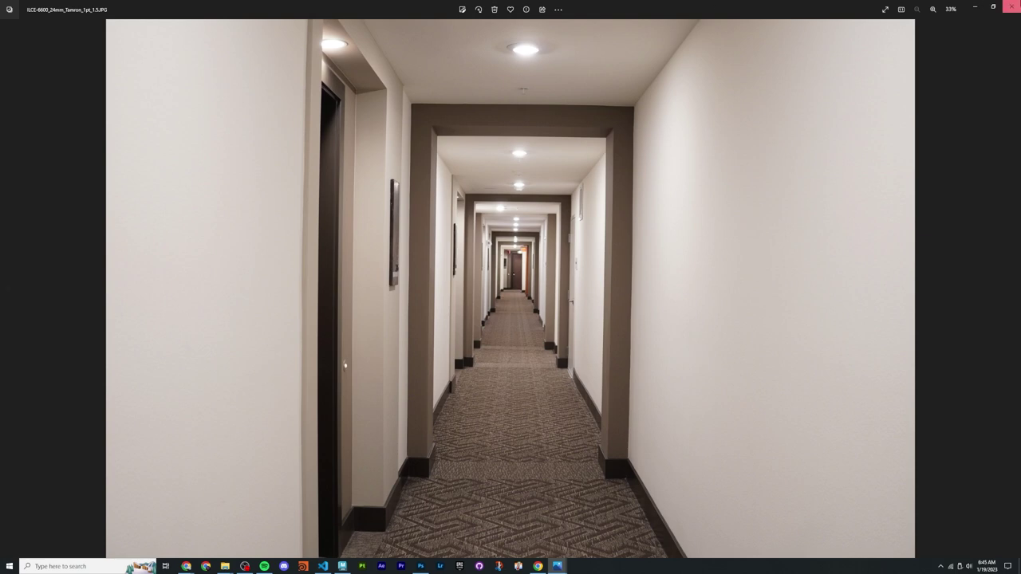
{"action": "left_click", "coordinate": [1011, 7]}
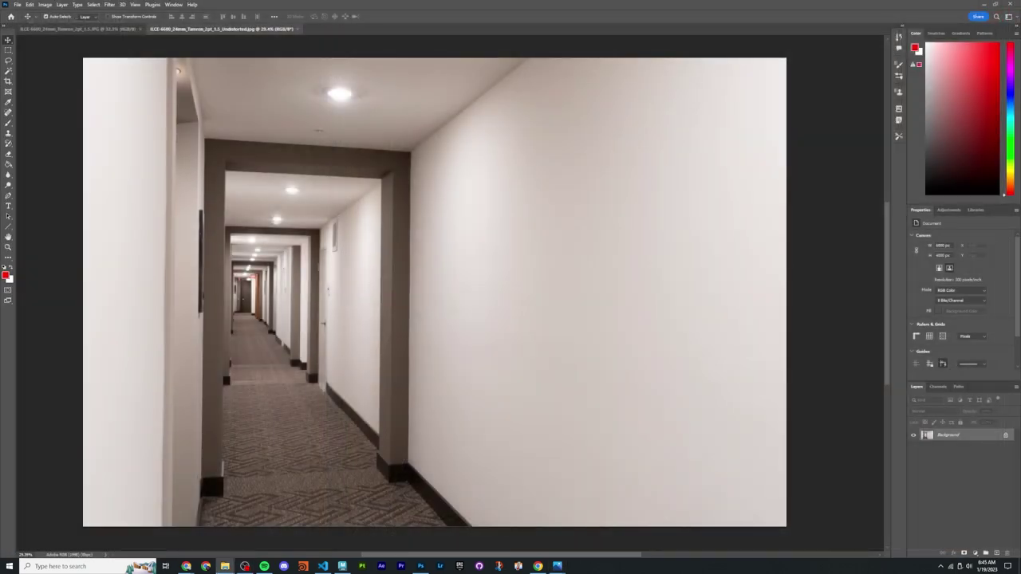
{"action": "key", "text": "alt+Tab"}
Step: Draw two straight red lines along the header beams of the first two door frames, extending across the right wall
{"action": "key", "text": "ctrl+j"}
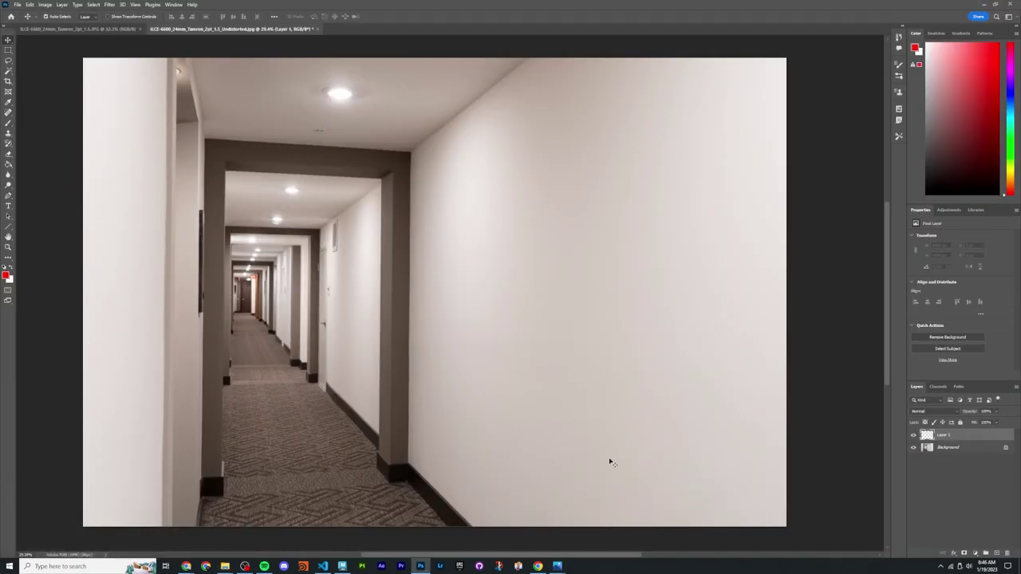
{"action": "key", "text": "u"}
{"action": "scroll", "coordinate": [293, 441], "scroll_direction": "up", "scroll_amount": 2, "text": "alt"}
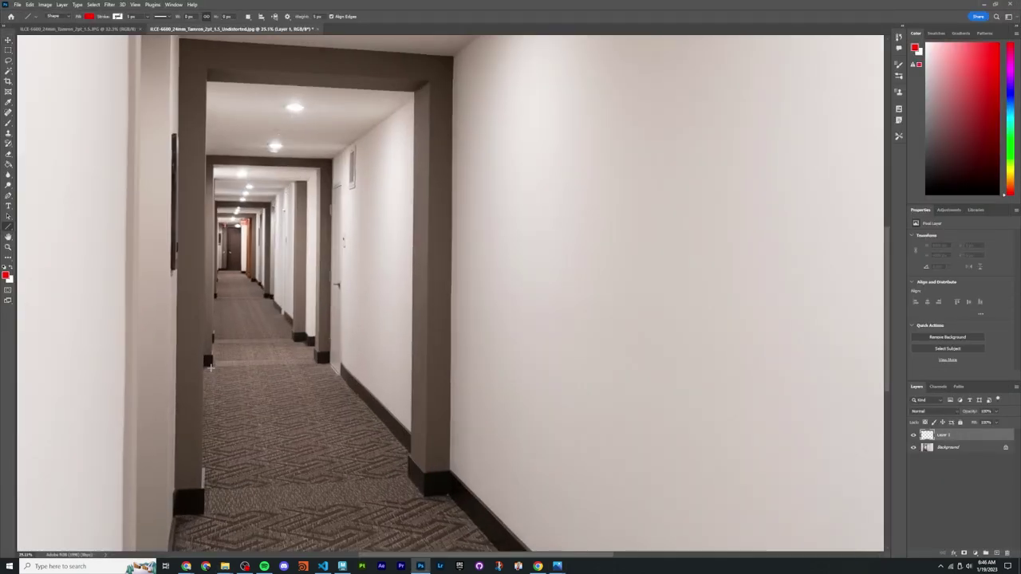
{"action": "left_click_drag", "start_coordinate": [208, 366], "coordinate": [750, 349]}
{"action": "scroll", "coordinate": [479, 394], "scroll_direction": "up", "scroll_amount": 1}
{"action": "key", "text": "ctrl+z"}
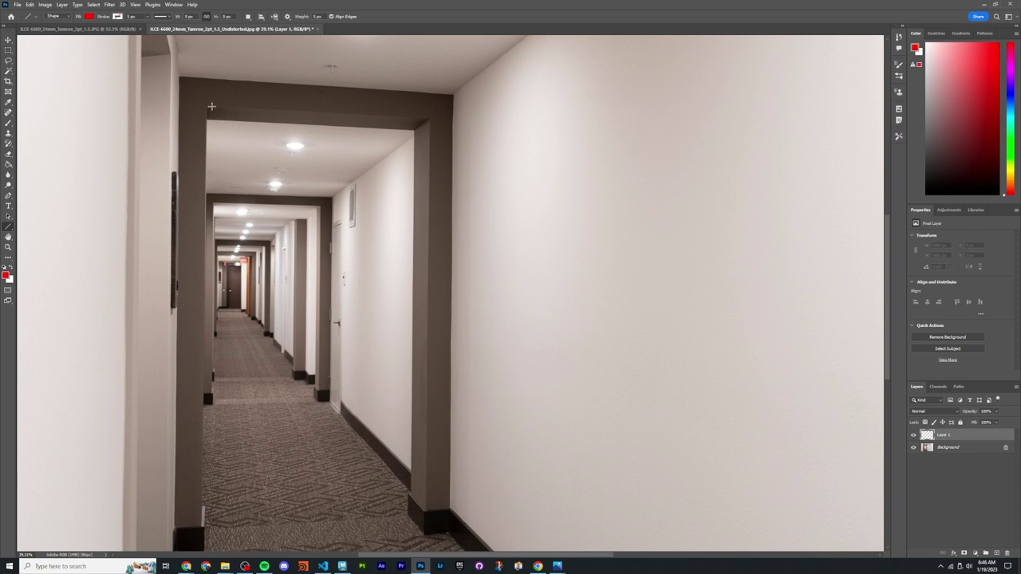
{"action": "left_click_drag", "start_coordinate": [211, 105], "coordinate": [762, 135]}
{"action": "left_click_drag", "start_coordinate": [213, 202], "coordinate": [809, 217]}
{"action": "scroll", "coordinate": [789, 224], "scroll_direction": "down", "scroll_amount": 3, "text": "alt"}
{"action": "scroll", "coordinate": [765, 225], "scroll_direction": "right", "scroll_amount": 1, "text": "ctrl"}
{"action": "left_click", "coordinate": [966, 525]}
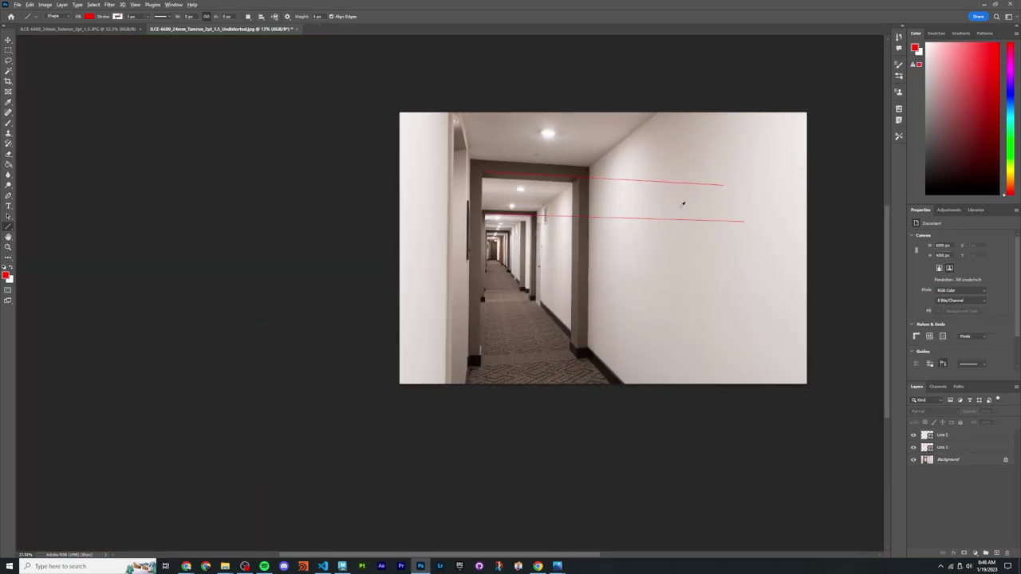
Step: Examine how the two red lines run relative to the door frames, up close and across the whole image
{"action": "scroll", "coordinate": [680, 204], "scroll_direction": "up", "scroll_amount": 2, "text": "alt"}
{"action": "key", "text": "v"}
{"action": "scroll", "coordinate": [737, 212], "scroll_direction": "right", "scroll_amount": 2, "text": "ctrl"}
{"action": "scroll", "coordinate": [534, 206], "scroll_direction": "up", "scroll_amount": 2, "text": "alt"}
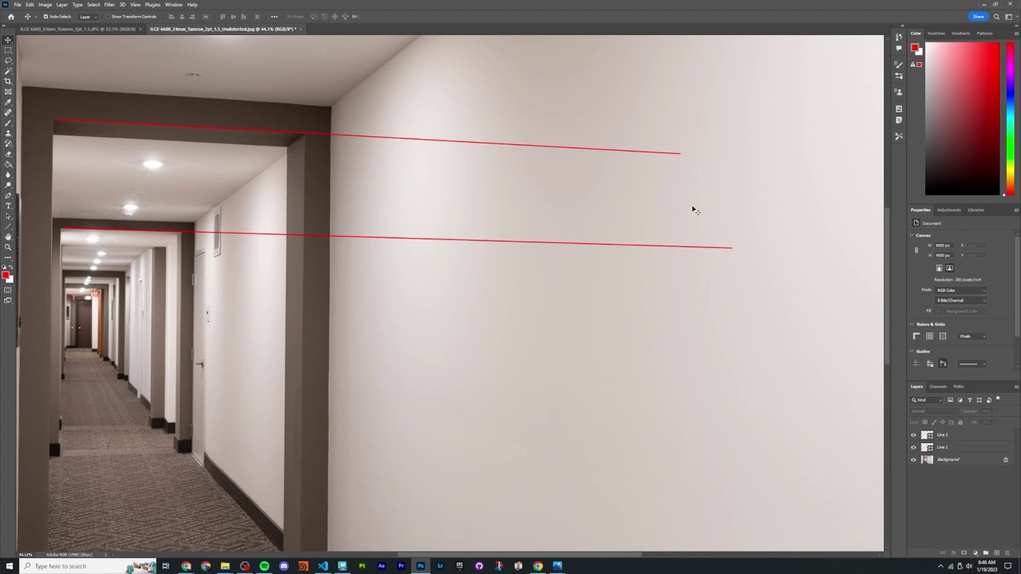
{"action": "scroll", "coordinate": [442, 242], "scroll_direction": "down", "scroll_amount": 3, "text": "alt"}
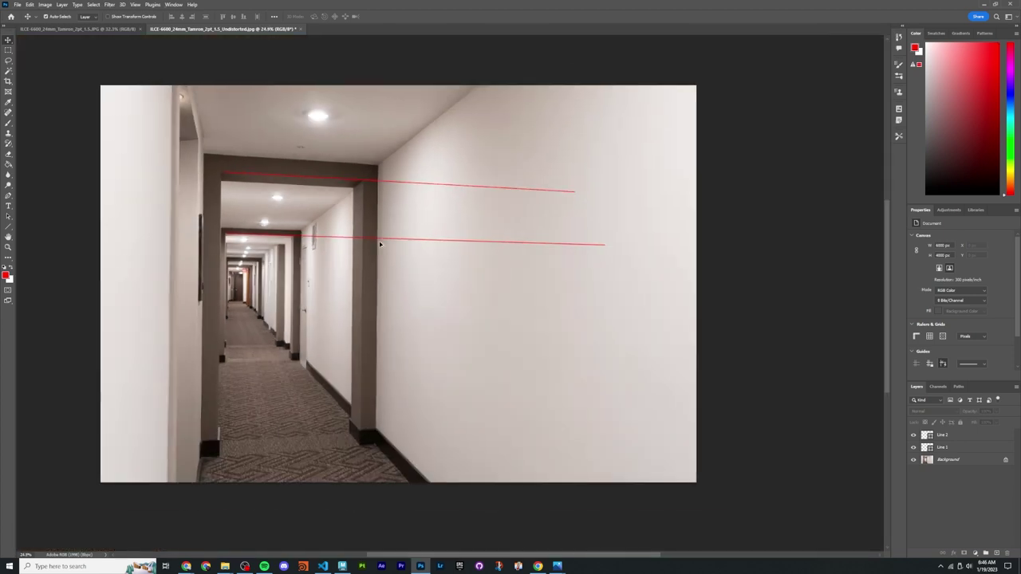
{"action": "scroll", "coordinate": [379, 244], "scroll_direction": "up", "scroll_amount": 1, "text": "alt"}
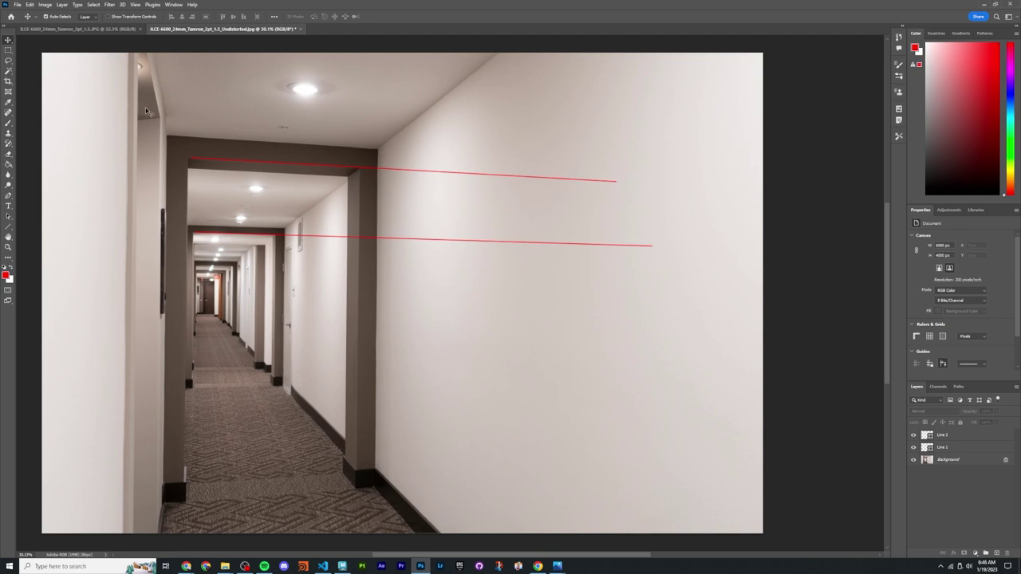
{"action": "scroll", "coordinate": [264, 267], "scroll_direction": "up", "scroll_amount": 1, "text": "alt"}
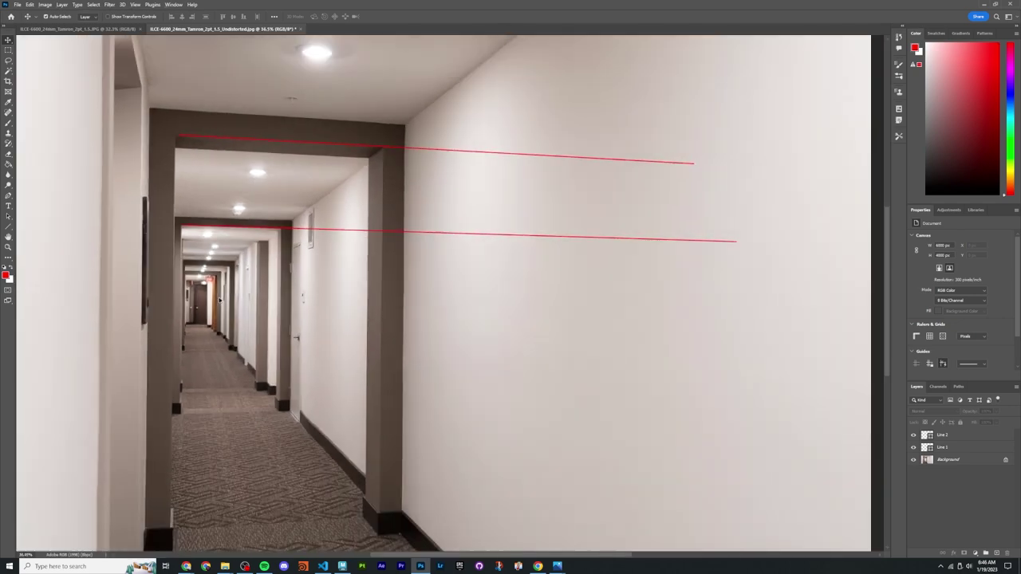
{"action": "scroll", "coordinate": [250, 285], "scroll_direction": "down", "scroll_amount": 2, "text": "alt"}
Step: Add a new layer and brush a red arrow on the carpet pointing down the corridor
{"action": "key", "text": "b"}
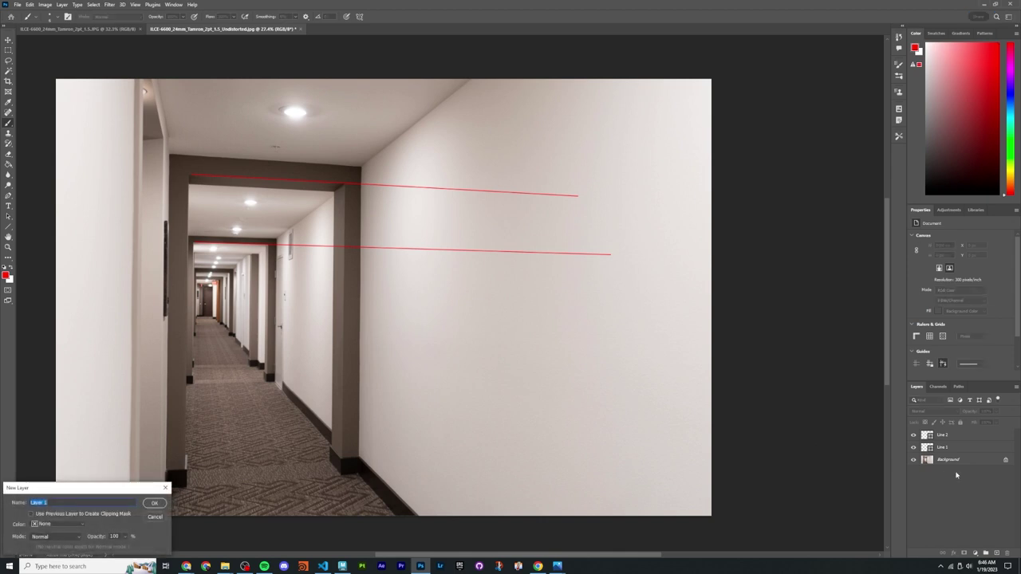
{"action": "key", "text": "ctrl+shift+alt+n"}
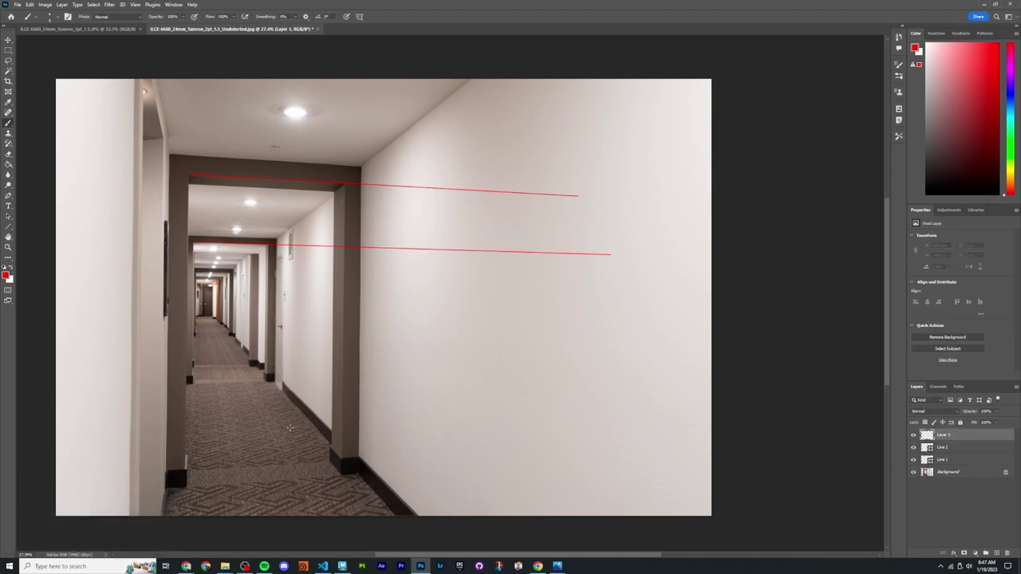
{"action": "left_click_drag", "start_coordinate": [264, 398], "coordinate": [230, 354]}
{"action": "key", "text": "ctrl+z"}
{"action": "mouse_move", "coordinate": [246, 397]}
{"action": "left_mouse_down"}
{"action": "mouse_move", "coordinate": [228, 346]}
{"action": "mouse_move", "coordinate": [235, 392]}
{"action": "left_mouse_up"}
{"action": "key", "text": "ctrl+z"}
{"action": "left_click_drag", "start_coordinate": [220, 358], "coordinate": [215, 351]}
{"action": "key", "text": "ctrl+z"}
{"action": "mouse_move", "coordinate": [239, 408]}
{"action": "left_mouse_down"}
{"action": "mouse_move", "coordinate": [214, 344]}
{"action": "mouse_move", "coordinate": [226, 355]}
{"action": "left_mouse_up"}
Step: Sketch a one-point perspective diagram on the right wall: a square with lines converging inward from its corners, labelled "1pt"
{"action": "mouse_move", "coordinate": [370, 325]}
{"action": "left_mouse_down"}
{"action": "mouse_move", "coordinate": [471, 323]}
{"action": "mouse_move", "coordinate": [471, 412]}
{"action": "mouse_move", "coordinate": [372, 414]}
{"action": "mouse_move", "coordinate": [372, 326]}
{"action": "mouse_move", "coordinate": [370, 420]}
{"action": "mouse_move", "coordinate": [408, 382]}
{"action": "left_mouse_up"}
{"action": "key", "text": "ctrl+z"}
{"action": "left_click_drag", "start_coordinate": [371, 329], "coordinate": [404, 364]}
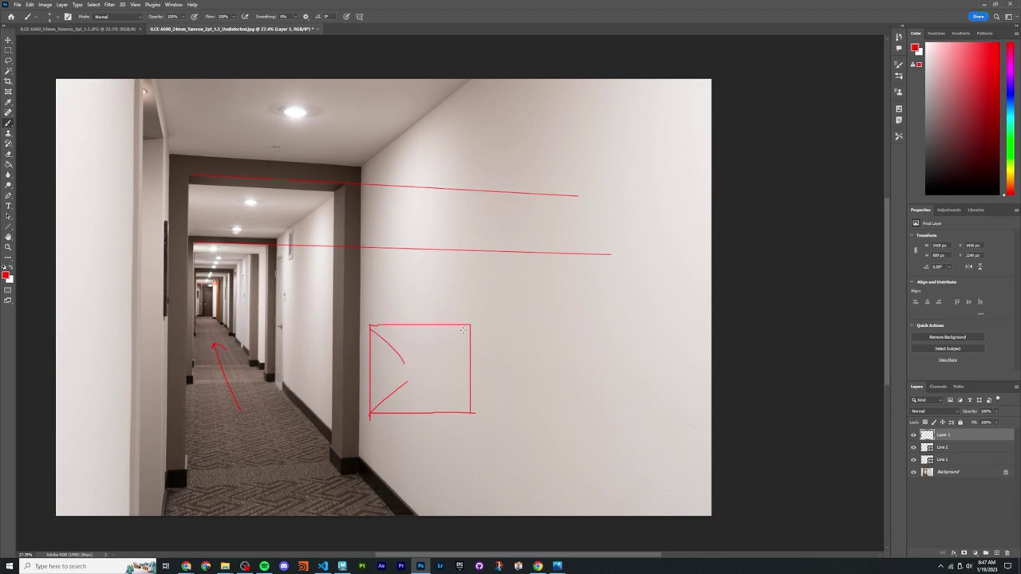
{"action": "left_click_drag", "start_coordinate": [469, 327], "coordinate": [441, 349]}
{"action": "left_click_drag", "start_coordinate": [466, 411], "coordinate": [437, 371]}
{"action": "left_click_drag", "start_coordinate": [407, 286], "coordinate": [415, 327]}
{"action": "left_click_drag", "start_coordinate": [416, 303], "coordinate": [437, 317]}
{"action": "left_click_drag", "start_coordinate": [431, 301], "coordinate": [448, 298]}
Step: Beside the square, sketch a vertical corner edge with lines receding to both sides from its upper and lower ends
{"action": "mouse_move", "coordinate": [506, 406]}
{"action": "left_mouse_down"}
{"action": "mouse_move", "coordinate": [555, 403]}
{"action": "mouse_move", "coordinate": [552, 321]}
{"action": "left_mouse_up"}
{"action": "key", "text": "ctrl+z"}
{"action": "mouse_move", "coordinate": [505, 415]}
{"action": "left_mouse_down"}
{"action": "mouse_move", "coordinate": [551, 394]}
{"action": "mouse_move", "coordinate": [549, 314]}
{"action": "left_mouse_up"}
{"action": "left_click_drag", "start_coordinate": [551, 395], "coordinate": [600, 424]}
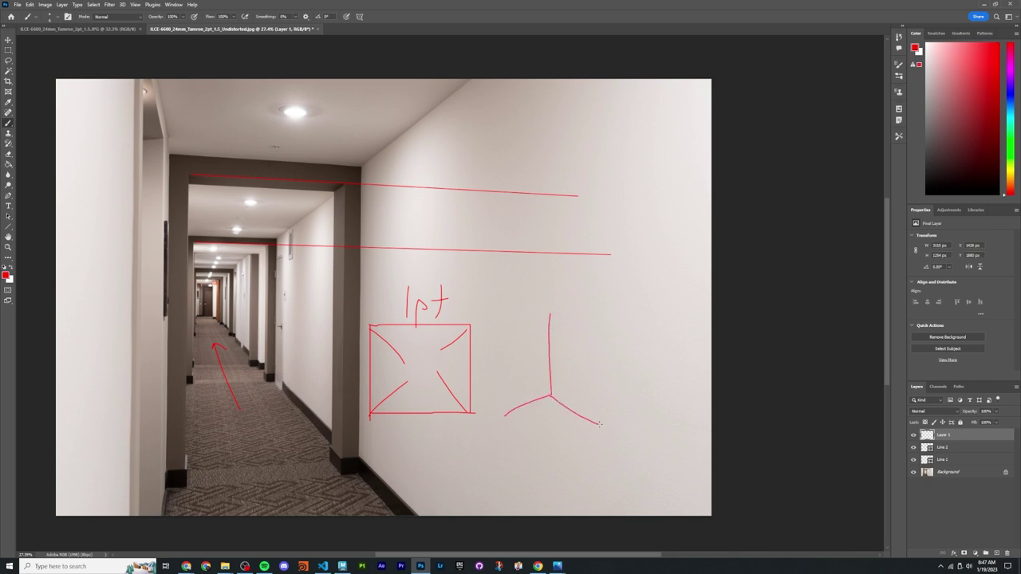
{"action": "left_click_drag", "start_coordinate": [549, 315], "coordinate": [619, 344]}
{"action": "left_click_drag", "start_coordinate": [551, 316], "coordinate": [487, 334]}
{"action": "mouse_move", "coordinate": [488, 324]}
{"action": "left_mouse_down"}
{"action": "mouse_move", "coordinate": [539, 306]}
{"action": "mouse_move", "coordinate": [528, 319]}
{"action": "left_mouse_up"}
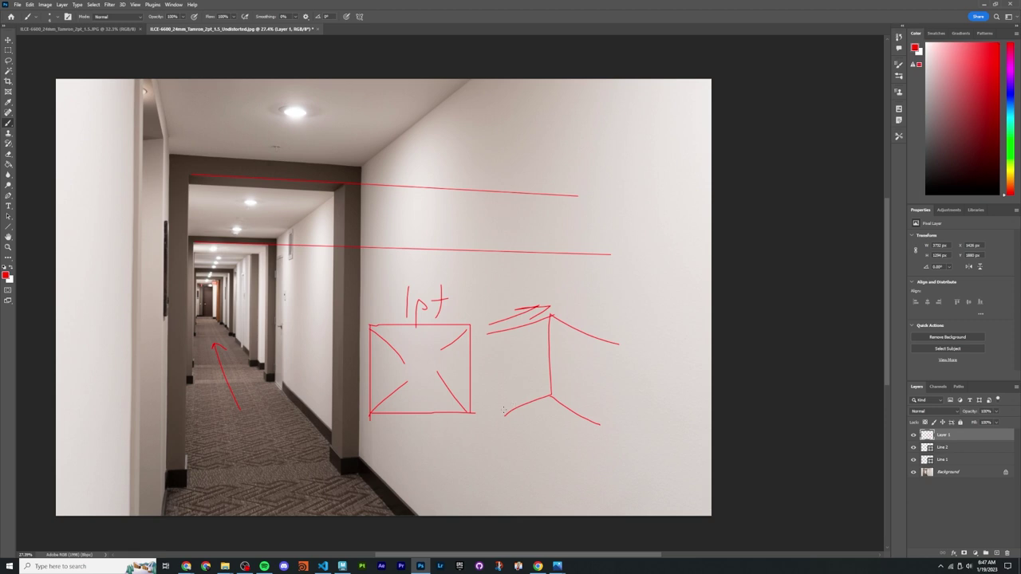
{"action": "key", "text": "ctrl+z"}
Step: Erase the corner sketch's lower receding lines and redraw them sloping more steeply downward
{"action": "key", "text": "e"}
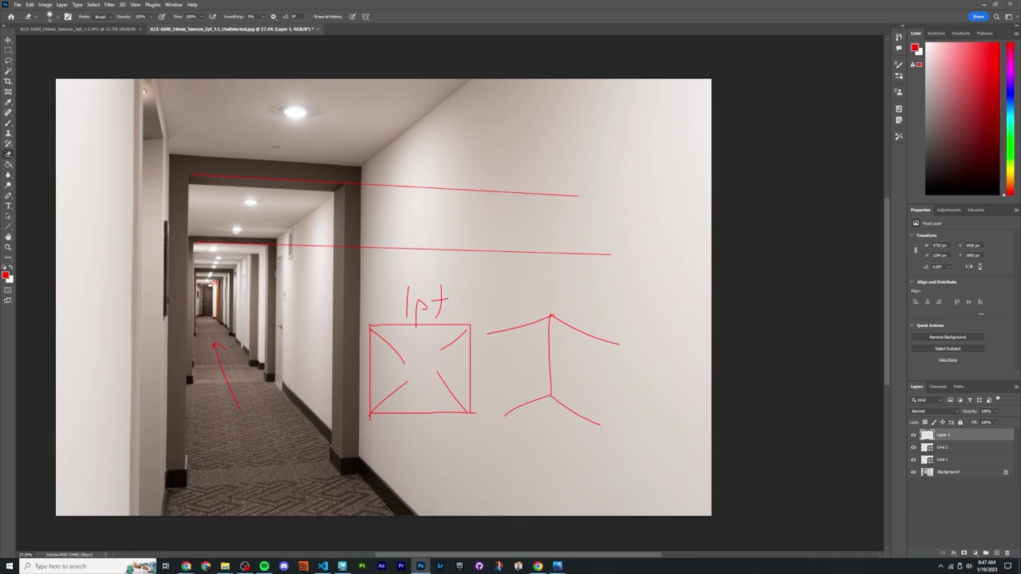
{"action": "mouse_move", "coordinate": [533, 402]}
{"action": "left_mouse_down"}
{"action": "mouse_move", "coordinate": [508, 413]}
{"action": "mouse_move", "coordinate": [533, 399]}
{"action": "mouse_move", "coordinate": [600, 425]}
{"action": "left_mouse_up"}
{"action": "key", "text": "b"}
{"action": "left_click_drag", "start_coordinate": [550, 393], "coordinate": [505, 440]}
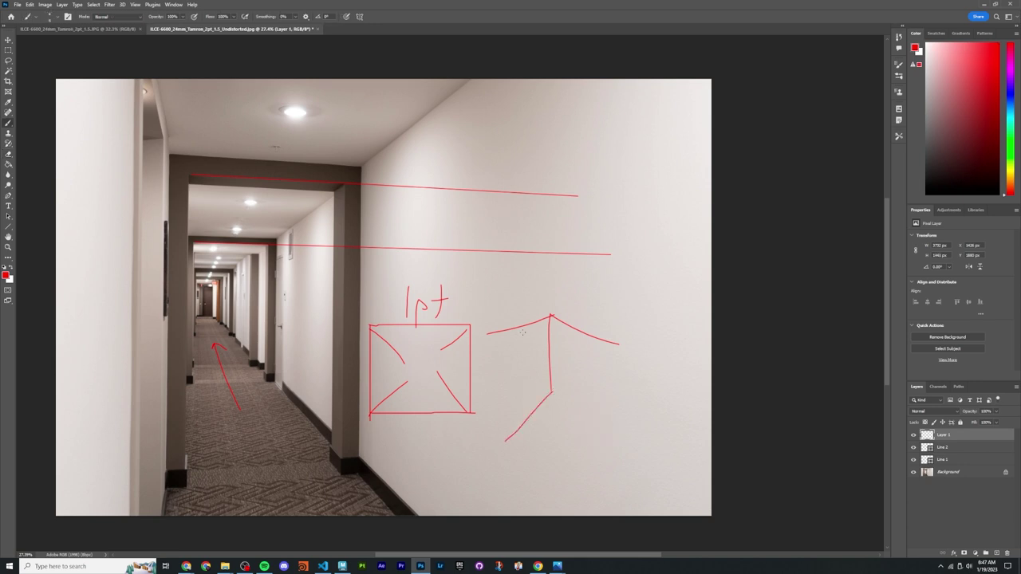
{"action": "left_click_drag", "start_coordinate": [552, 393], "coordinate": [593, 437]}
Step: Add two arrows pointing toward the corner edge and close the sketch with a vertical line on each side
{"action": "mouse_move", "coordinate": [609, 392]}
{"action": "left_mouse_down"}
{"action": "mouse_move", "coordinate": [570, 364]}
{"action": "mouse_move", "coordinate": [599, 361]}
{"action": "left_mouse_up"}
{"action": "left_click_drag", "start_coordinate": [501, 384], "coordinate": [552, 372]}
{"action": "left_click_drag", "start_coordinate": [527, 367], "coordinate": [535, 385]}
{"action": "left_click_drag", "start_coordinate": [489, 327], "coordinate": [489, 437]}
{"action": "left_click_drag", "start_coordinate": [616, 343], "coordinate": [615, 447]}
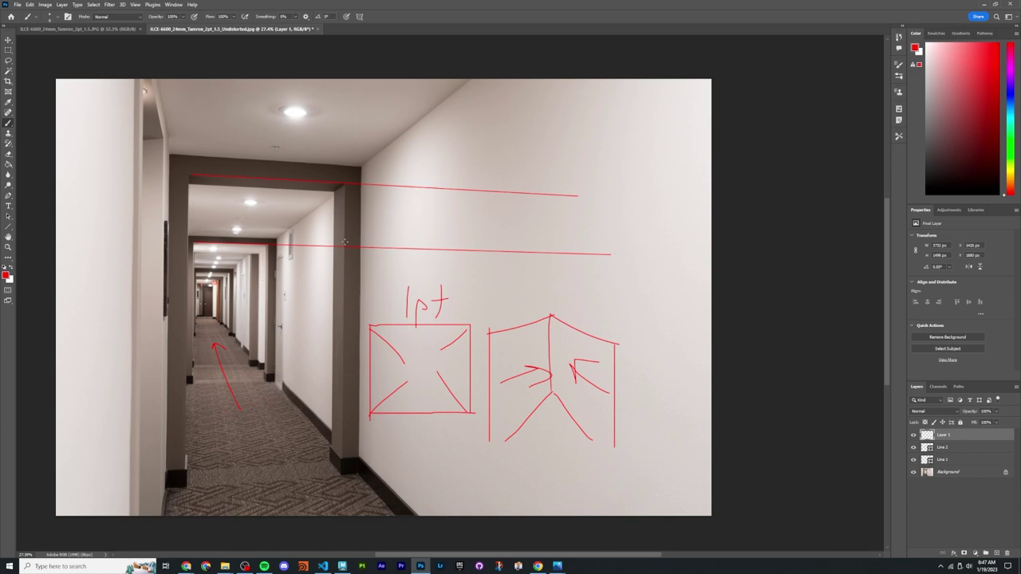
Step: Place the photo ILCE-6600_24mm_Tamron_3pt_1.5_lower.JPG as a layer over the undistorted corridor image
{"action": "mouse_move", "coordinate": [225, 565]}
{"action": "left_click_drag", "start_coordinate": [421, 565], "coordinate": [391, 189]}
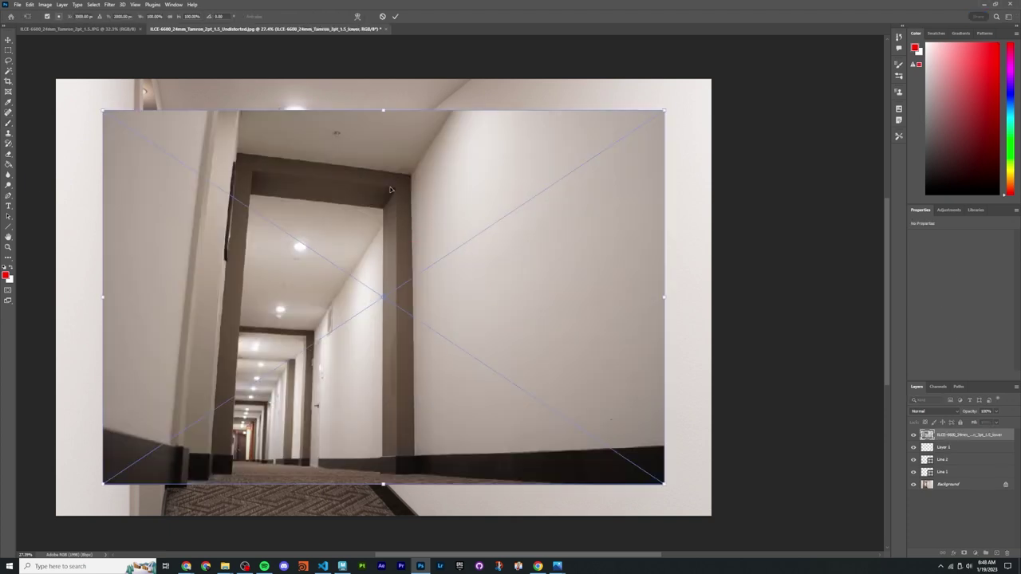
{"action": "key", "text": "Return"}
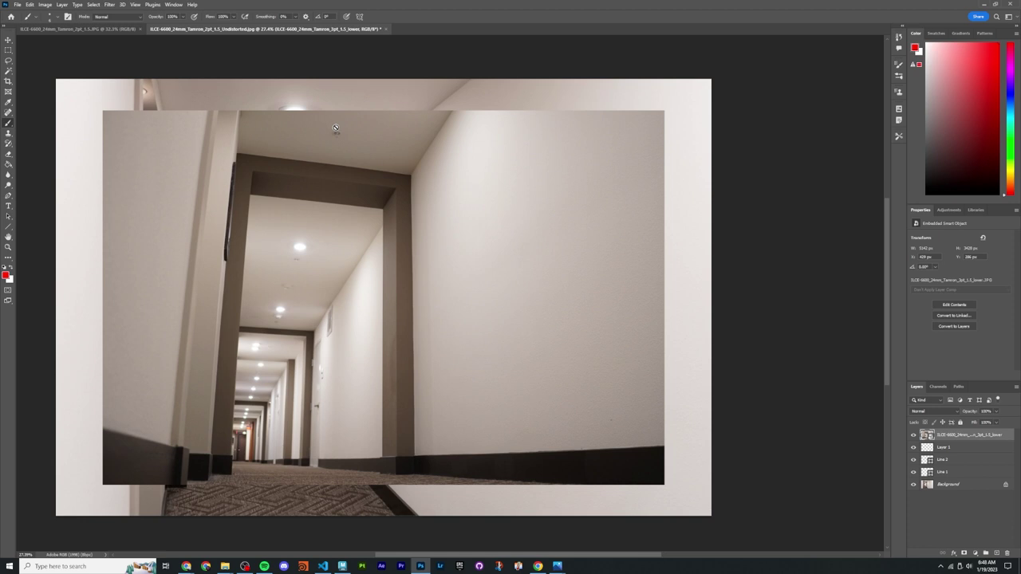
{"action": "left_click", "coordinate": [244, 565]}
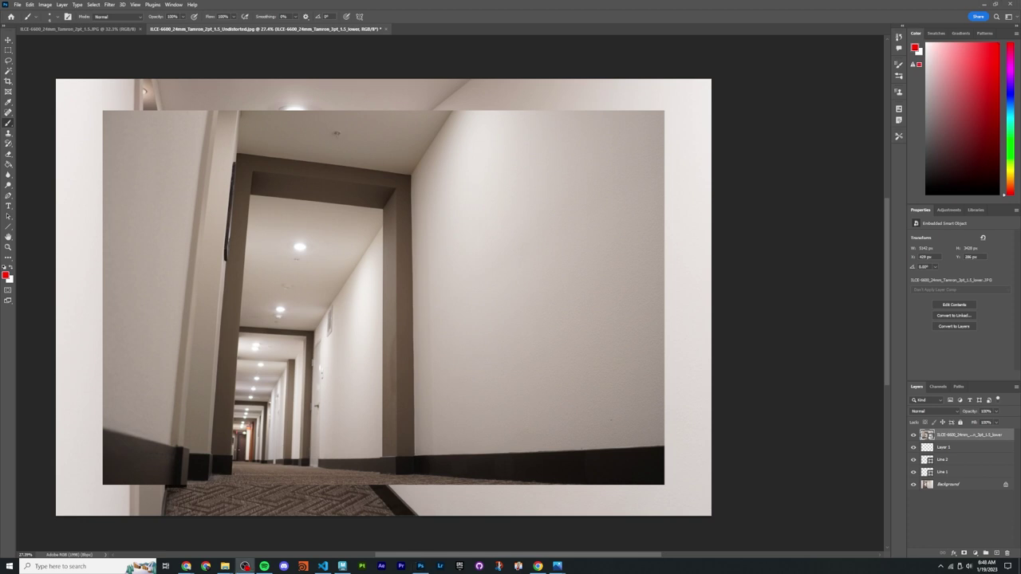
{"action": "left_click", "coordinate": [46, 80]}
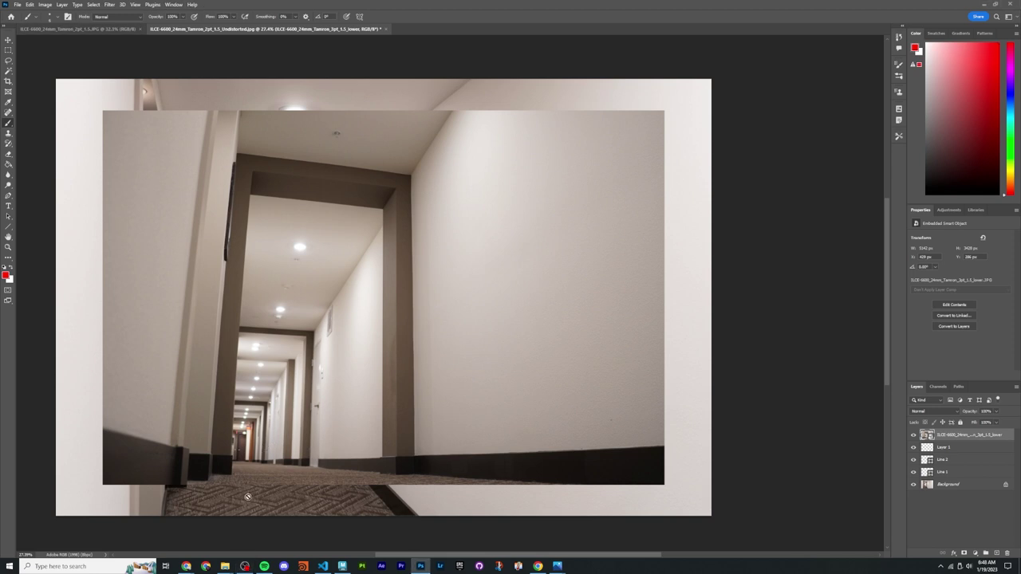
Step: Open PrintersRow.jpg from the project's sourceimages folder as a new Photoshop document
{"action": "mouse_move", "coordinate": [225, 566]}
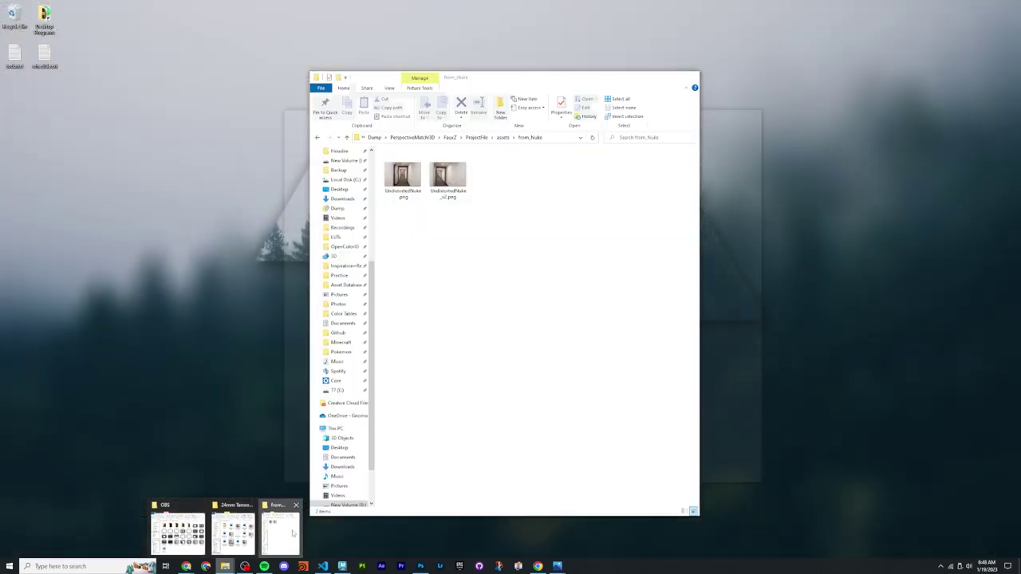
{"action": "left_click", "coordinate": [280, 531]}
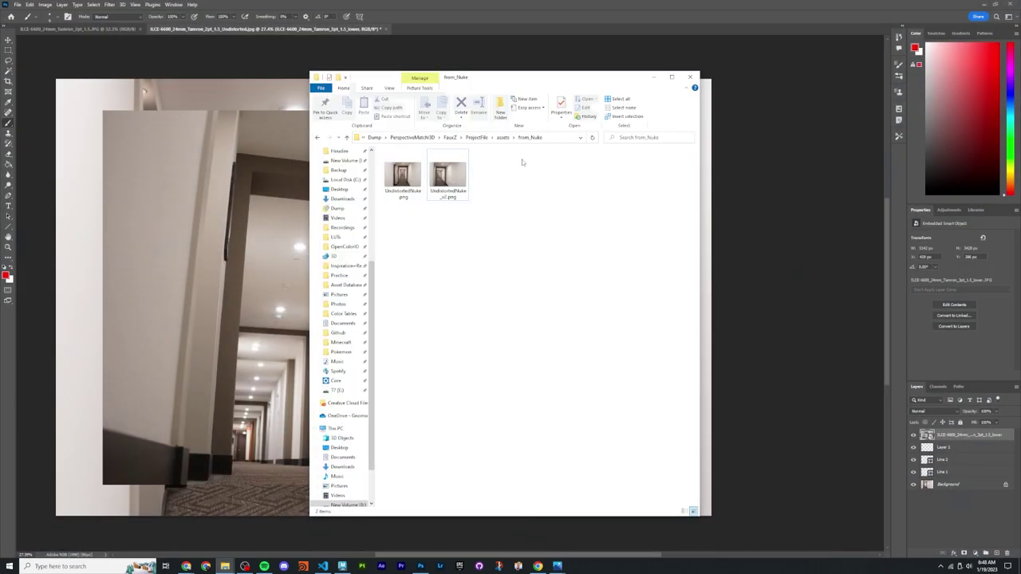
{"action": "left_click", "coordinate": [476, 137]}
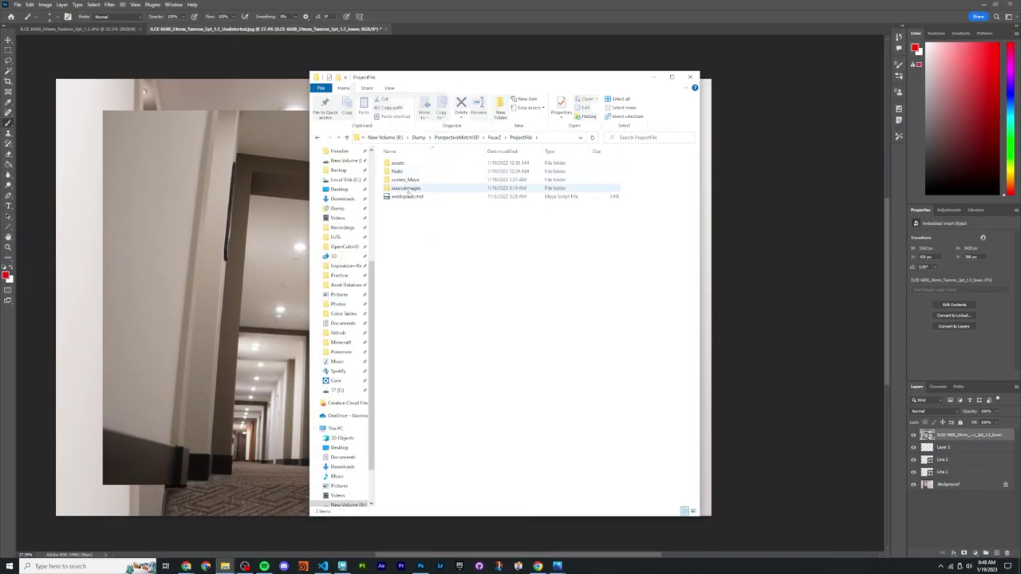
{"action": "double_click", "coordinate": [407, 190]}
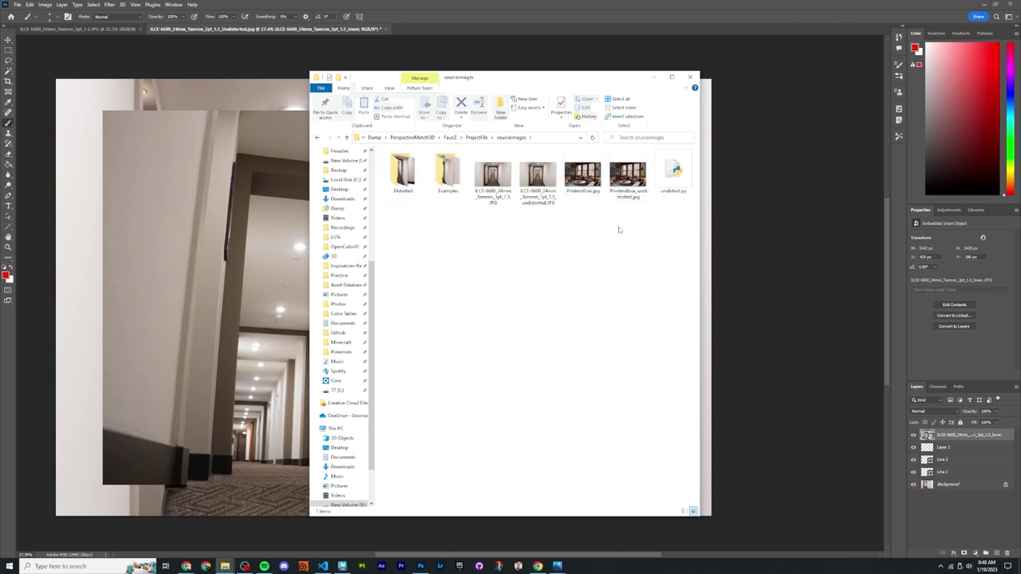
{"action": "left_click", "coordinate": [595, 186]}
{"action": "left_click_drag", "start_coordinate": [587, 184], "coordinate": [493, 16]}
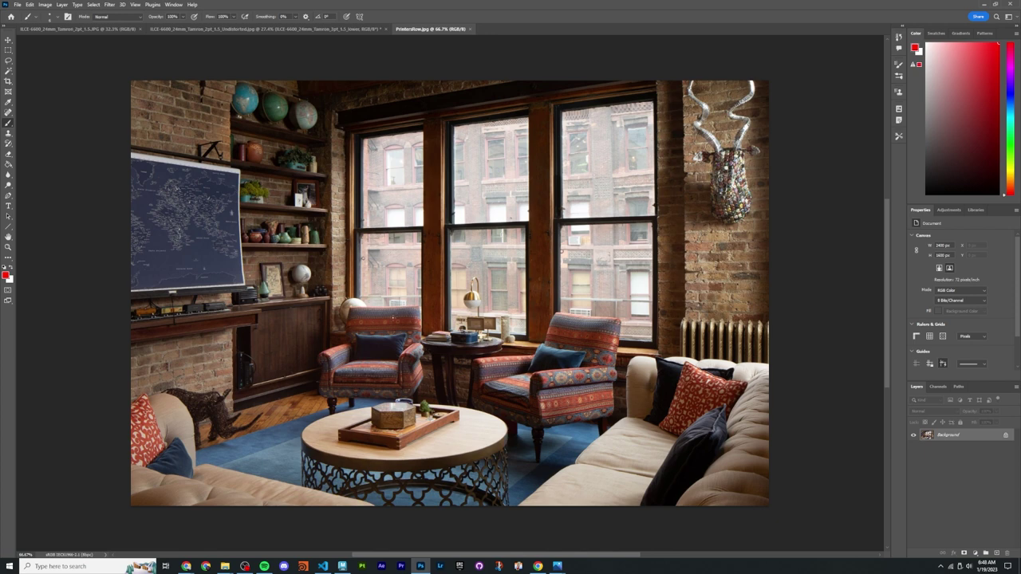
Step: On a new layer, draw a vertical red line about 890 px long up the brick pillar's corner beside the horned sculpture
{"action": "key", "text": "u"}
{"action": "scroll", "coordinate": [540, 356], "scroll_direction": "down", "scroll_amount": 1, "text": "alt"}
{"action": "scroll", "coordinate": [539, 356], "scroll_direction": "up", "scroll_amount": 2, "text": "alt"}
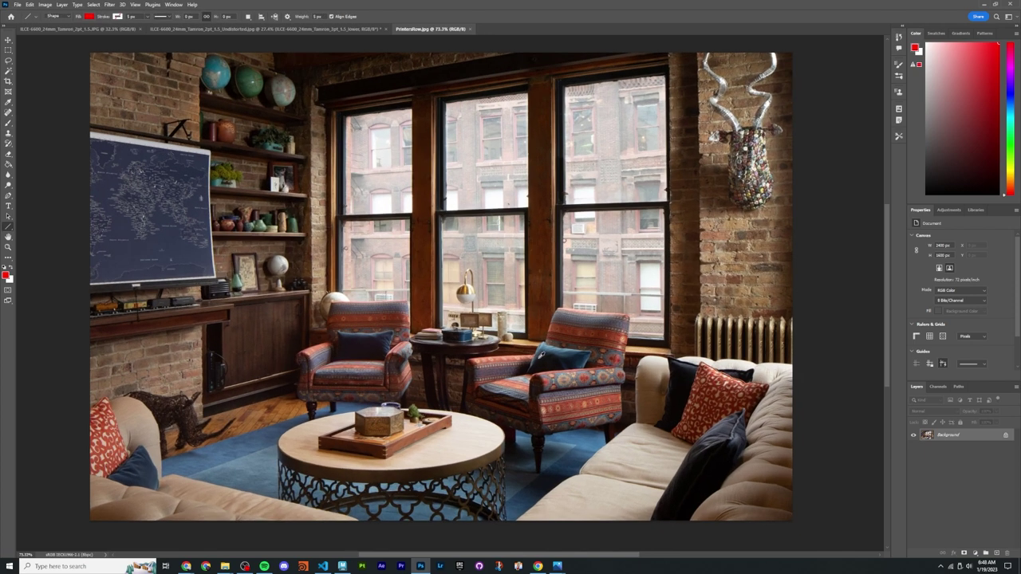
{"action": "scroll", "coordinate": [541, 356], "scroll_direction": "up", "scroll_amount": 2}
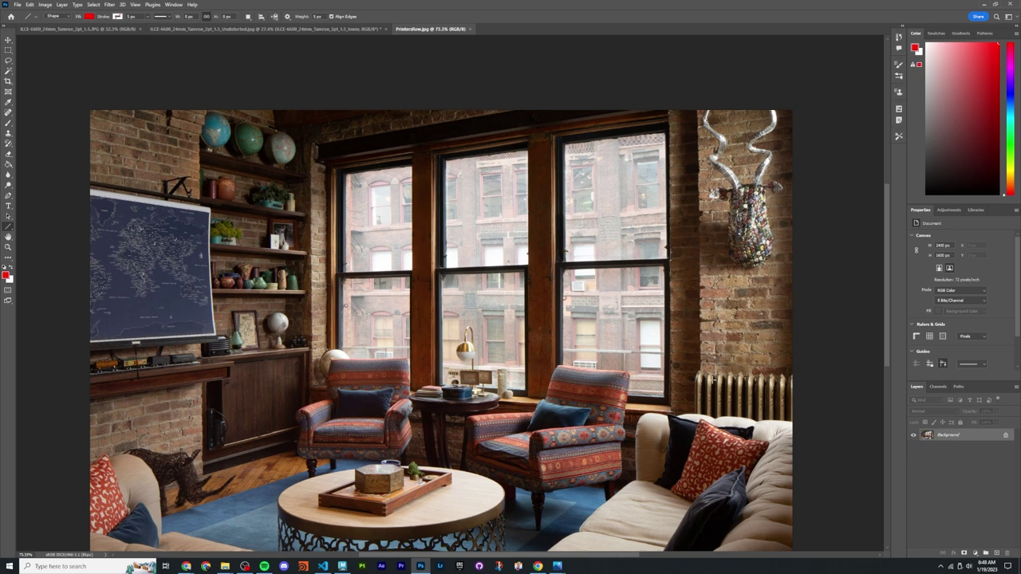
{"action": "key", "text": "ctrl+shift+alt+n"}
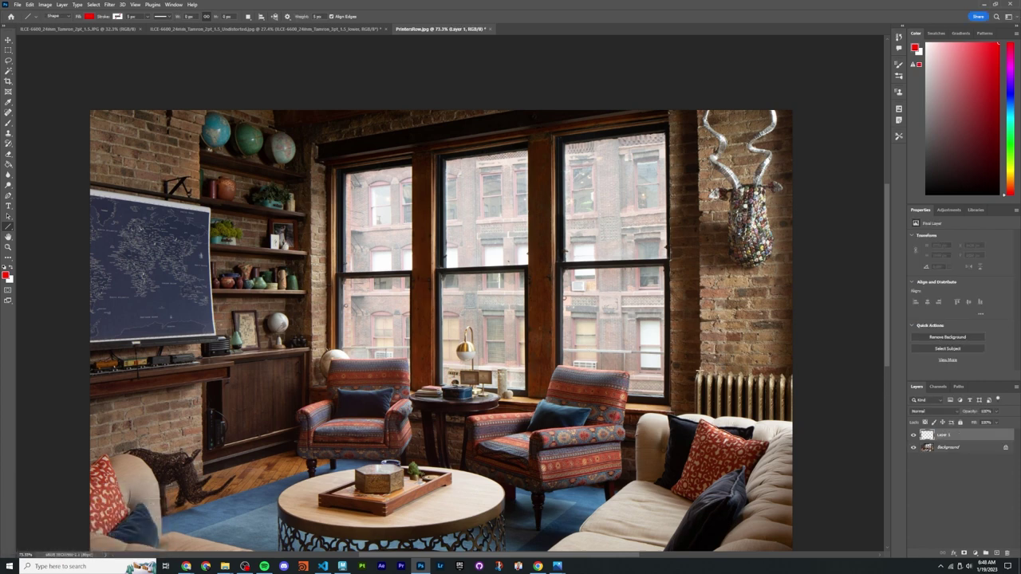
{"action": "left_click_drag", "start_coordinate": [699, 373], "coordinate": [793, 97], "text": "shift"}
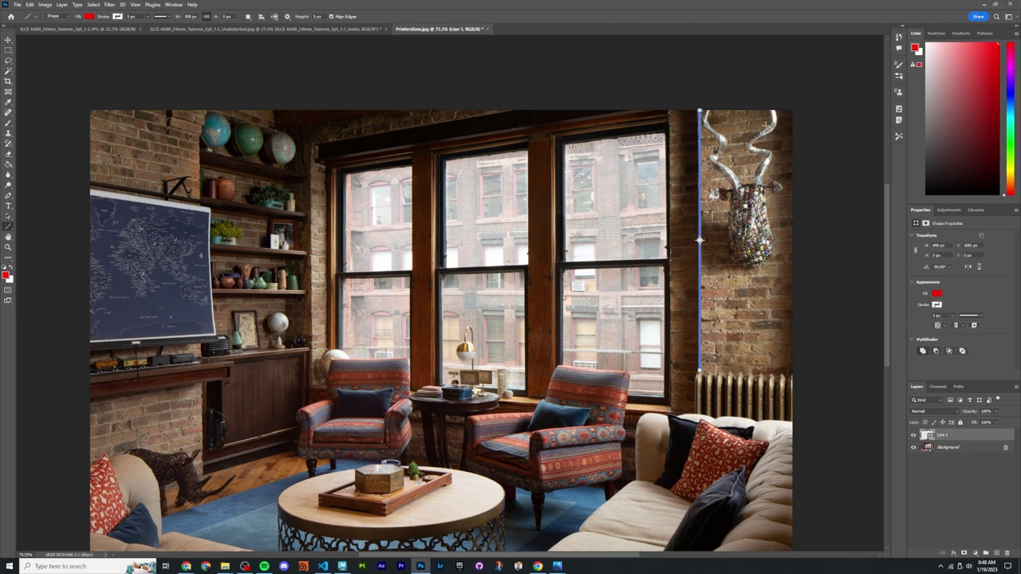
Step: Try to fit the vertical line to the brick pillar's corner with a free transform
{"action": "key", "text": "v"}
{"action": "scroll", "coordinate": [691, 203], "scroll_direction": "up", "scroll_amount": 1, "text": "alt"}
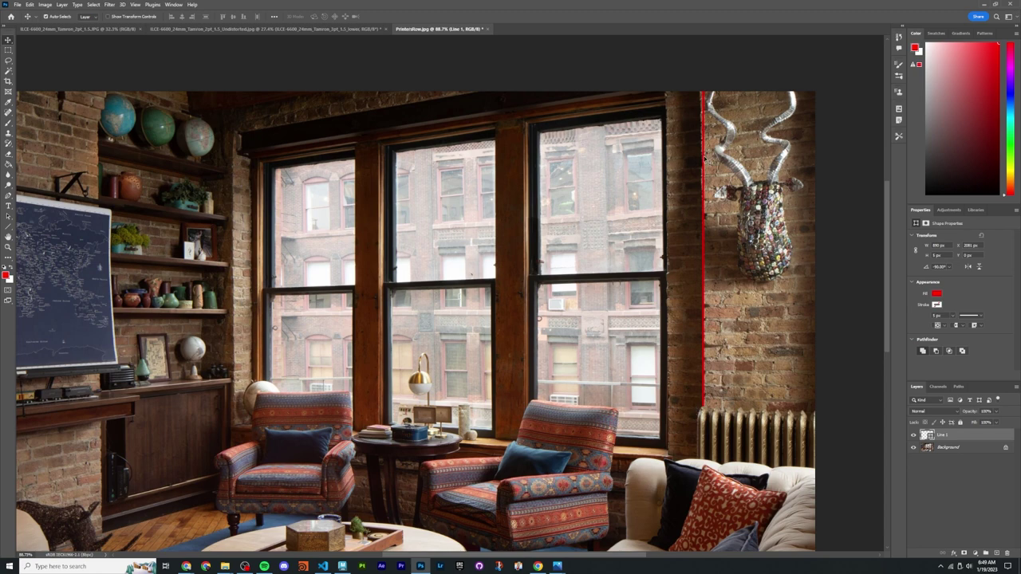
{"action": "scroll", "coordinate": [706, 160], "scroll_direction": "down", "scroll_amount": 1, "text": "alt"}
{"action": "scroll", "coordinate": [726, 104], "scroll_direction": "up", "scroll_amount": 3, "text": "alt"}
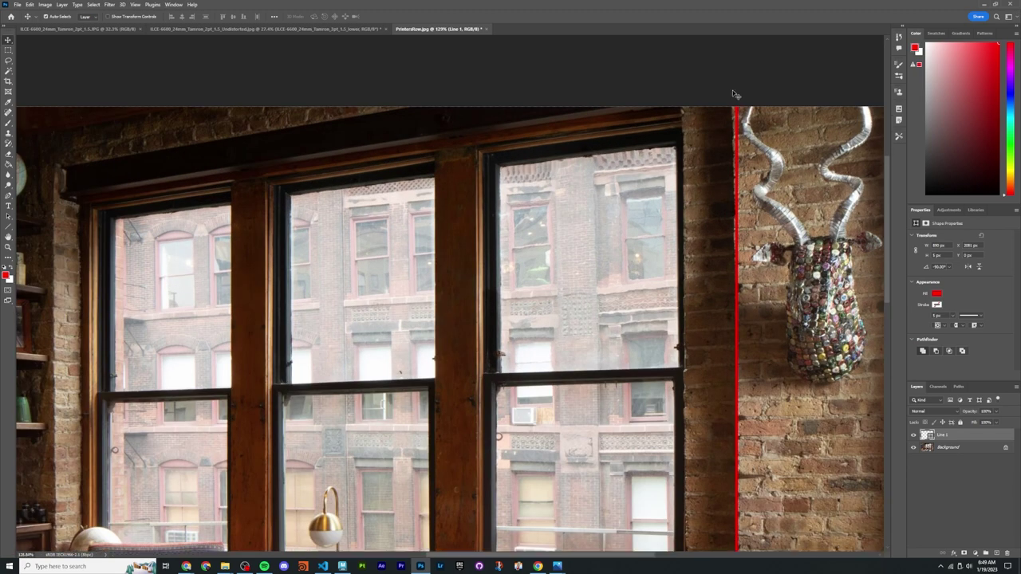
{"action": "scroll", "coordinate": [732, 90], "scroll_direction": "up", "scroll_amount": 3, "text": "alt"}
{"action": "key", "text": "ctrl+t"}
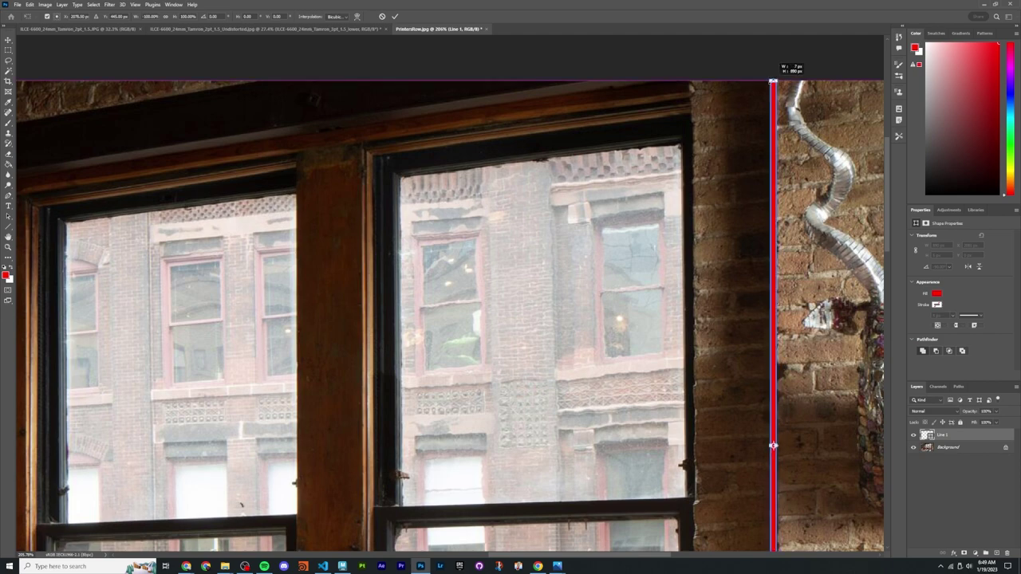
{"action": "scroll", "coordinate": [790, 259], "scroll_direction": "down", "scroll_amount": 3, "text": "alt"}
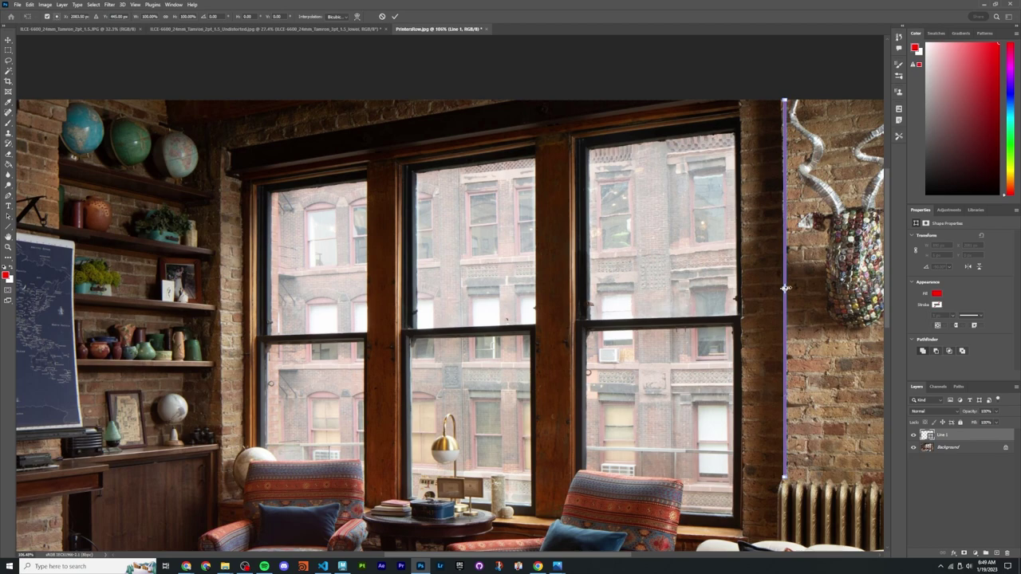
{"action": "scroll", "coordinate": [785, 287], "scroll_direction": "up", "scroll_amount": 4, "text": "alt"}
{"action": "scroll", "coordinate": [783, 288], "scroll_direction": "down", "scroll_amount": 2, "text": "alt"}
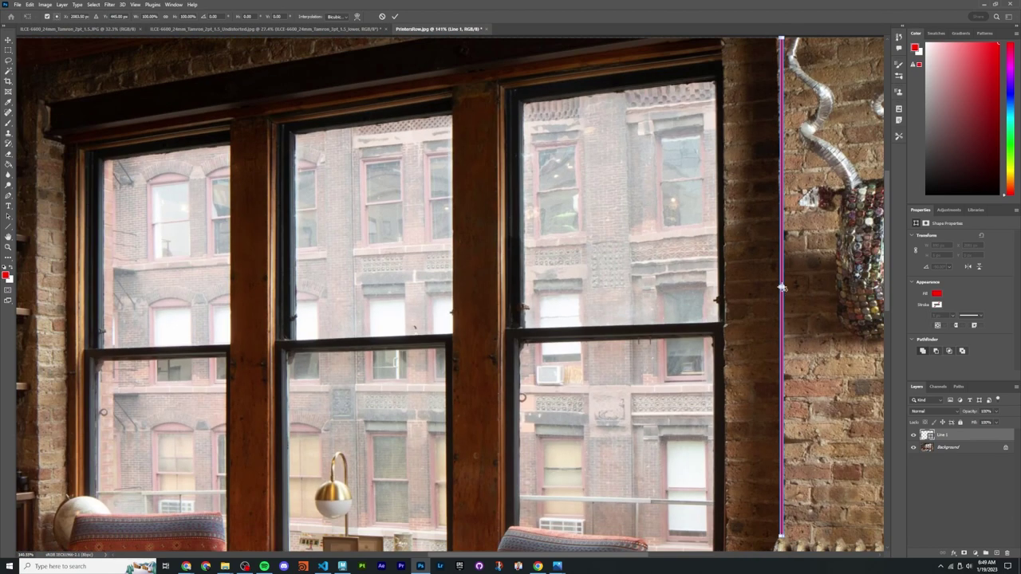
{"action": "scroll", "coordinate": [782, 287], "scroll_direction": "down", "scroll_amount": 3, "text": "alt"}
{"action": "key", "text": "Return"}
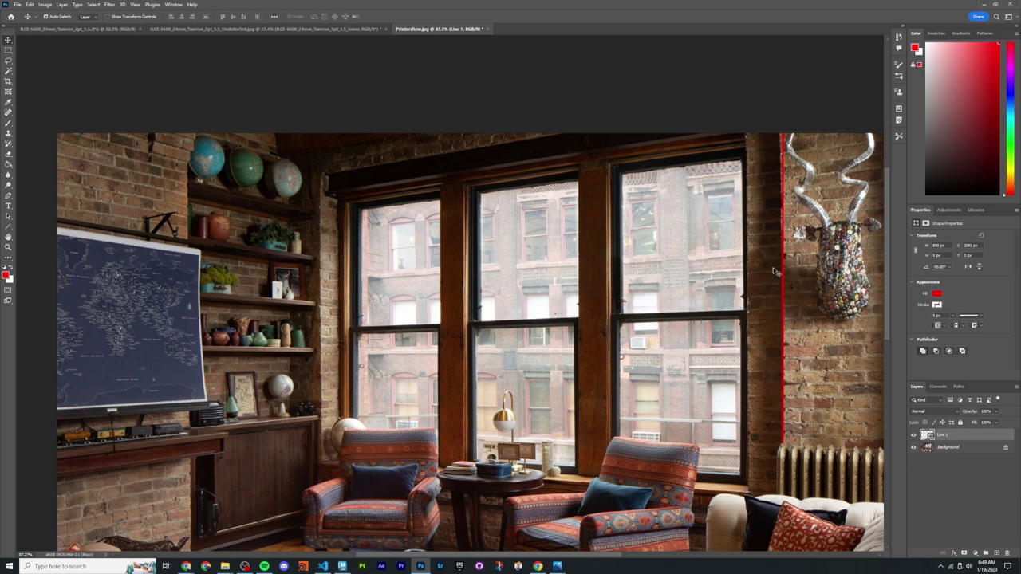
Step: Move the vertical line onto the brick wall's corner beside the shelves and compare it with the photo's other upright edges
{"action": "scroll", "coordinate": [771, 407], "scroll_direction": "down", "scroll_amount": 1, "text": "alt"}
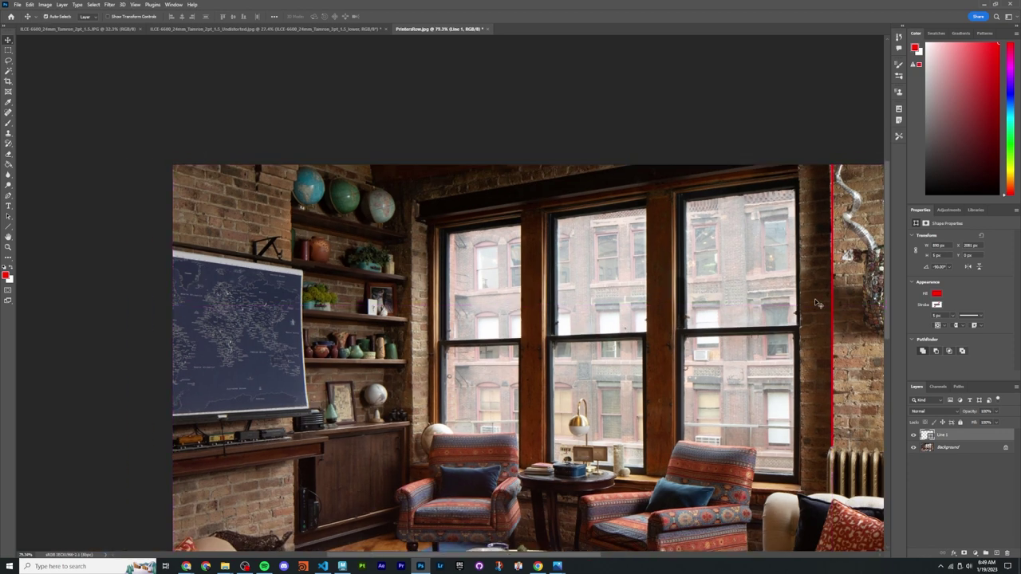
{"action": "left_click_drag", "start_coordinate": [830, 297], "coordinate": [295, 341]}
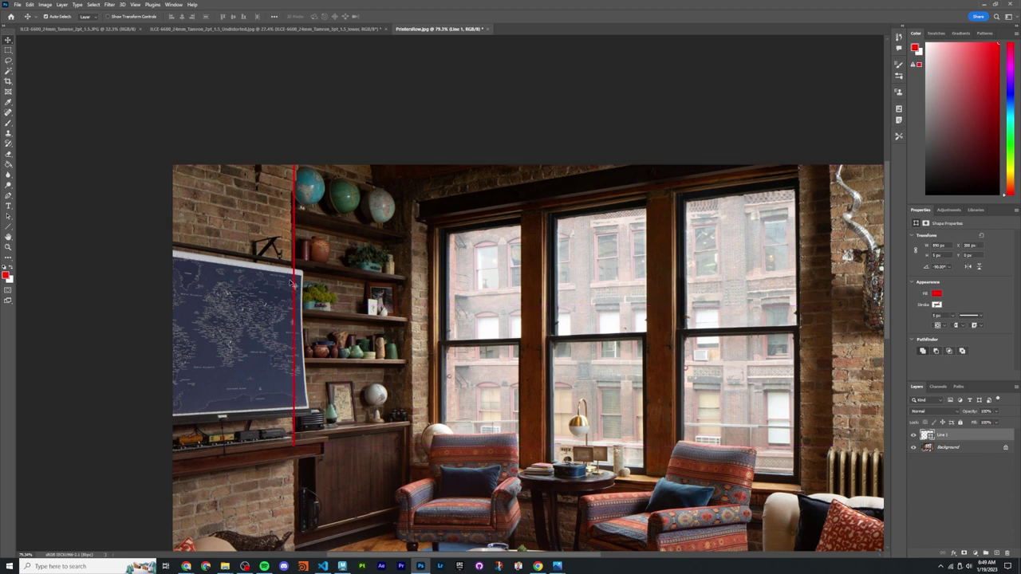
{"action": "scroll", "coordinate": [292, 283], "scroll_direction": "down", "scroll_amount": 1}
{"action": "scroll", "coordinate": [445, 281], "scroll_direction": "down", "scroll_amount": 3, "text": "alt"}
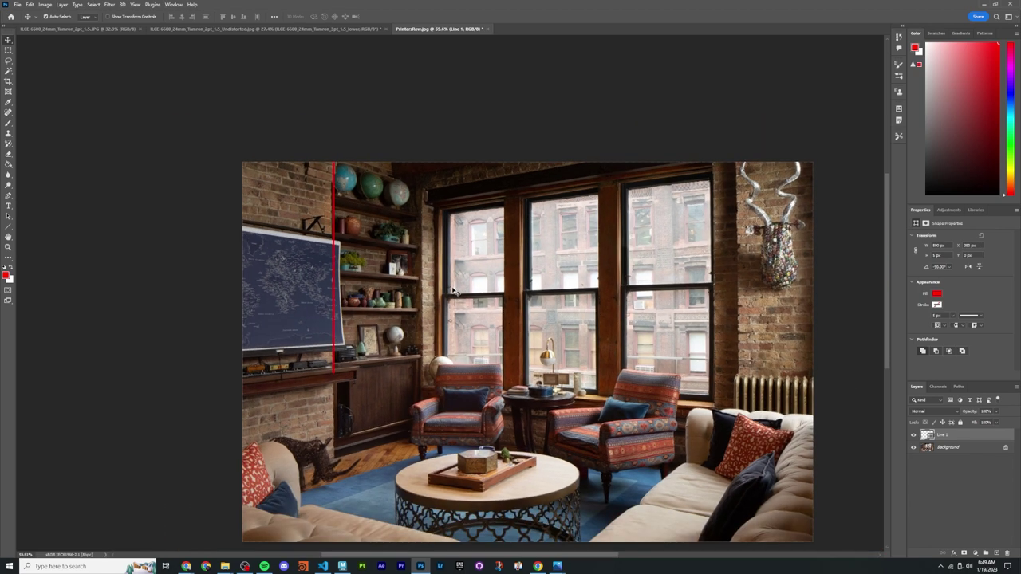
{"action": "scroll", "coordinate": [452, 291], "scroll_direction": "down", "scroll_amount": 1}
{"action": "scroll", "coordinate": [479, 271], "scroll_direction": "right", "scroll_amount": 2, "text": "ctrl"}
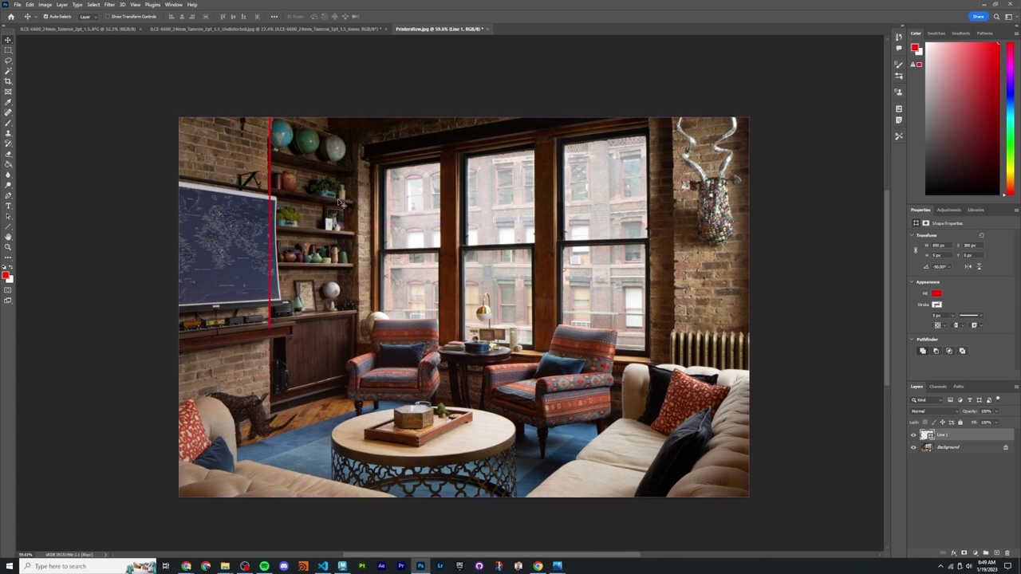
{"action": "scroll", "coordinate": [343, 204], "scroll_direction": "up", "scroll_amount": 1, "text": "alt"}
{"action": "scroll", "coordinate": [485, 247], "scroll_direction": "up", "scroll_amount": 1}
{"action": "scroll", "coordinate": [583, 304], "scroll_direction": "left", "scroll_amount": 2, "text": "ctrl"}
{"action": "scroll", "coordinate": [583, 303], "scroll_direction": "down", "scroll_amount": 2}
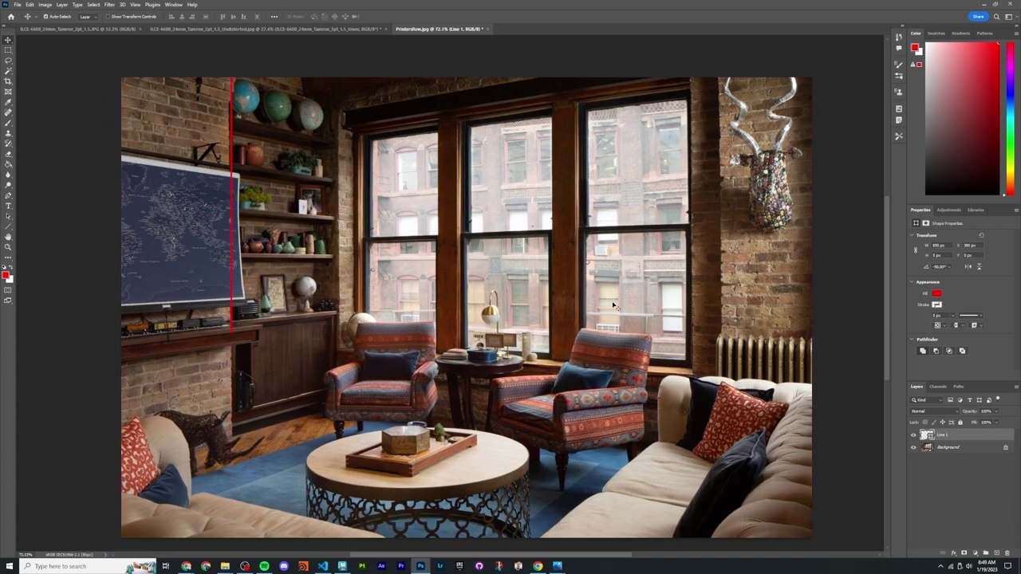
{"action": "scroll", "coordinate": [550, 261], "scroll_direction": "up", "scroll_amount": 1}
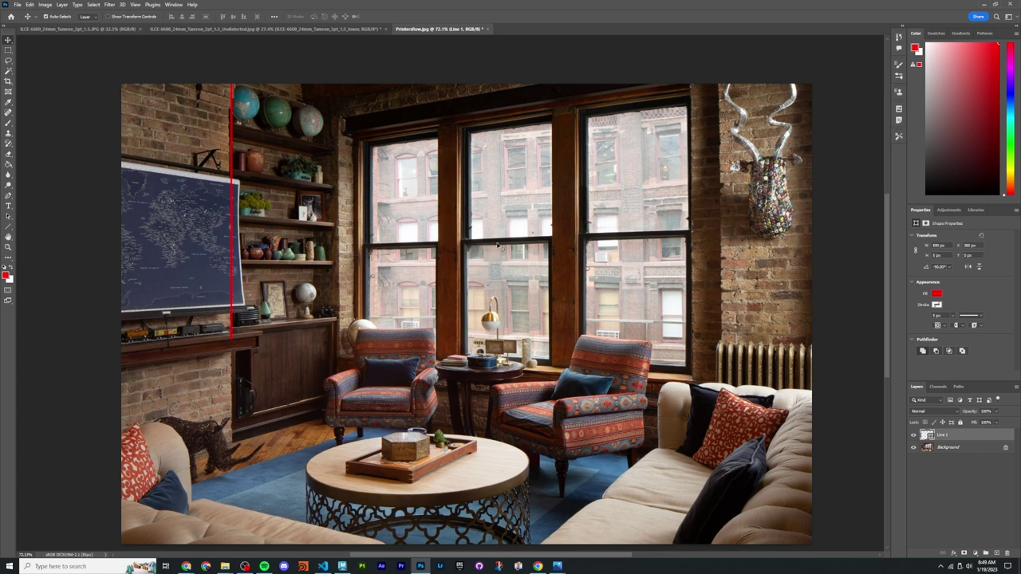
Step: Undo the vertical line's move and its drawing, and place PrintersRow_undistorted.jpg as a layer over the room photo
{"action": "key", "text": "ctrl+z"}
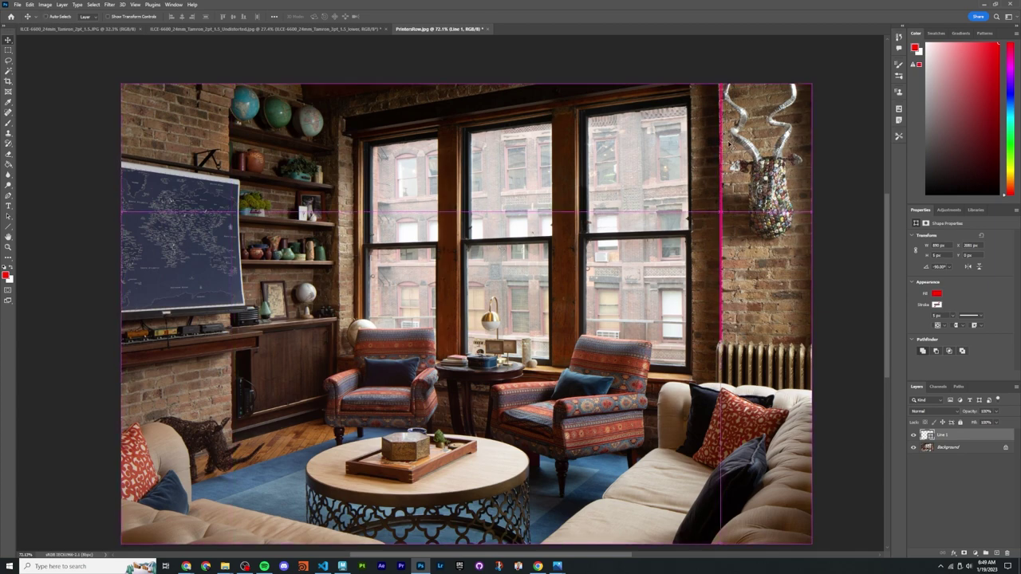
{"action": "key", "text": "ctrl+z"}
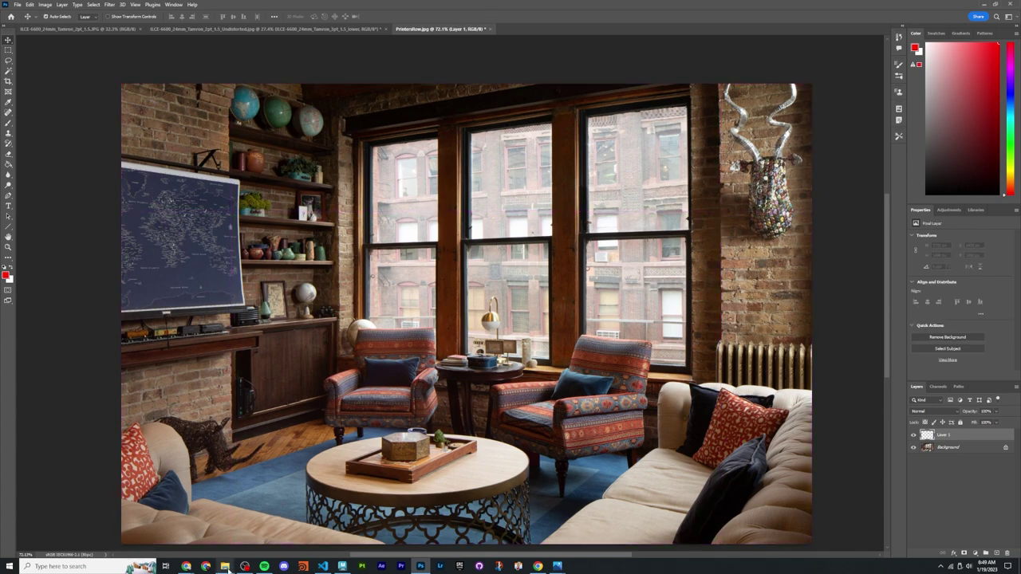
{"action": "mouse_move", "coordinate": [226, 568]}
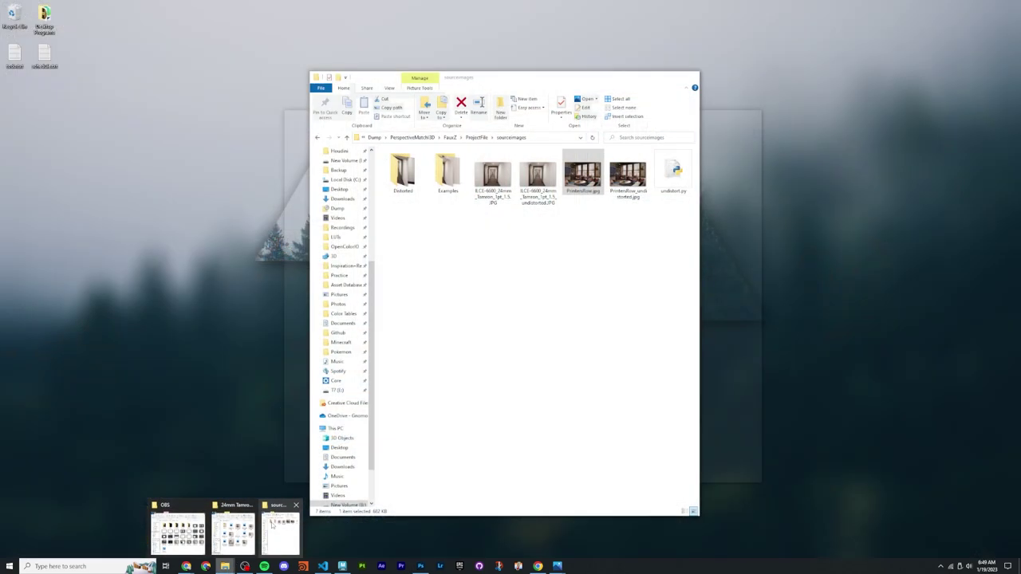
{"action": "left_click", "coordinate": [280, 530]}
{"action": "left_click_drag", "start_coordinate": [628, 177], "coordinate": [800, 235]}
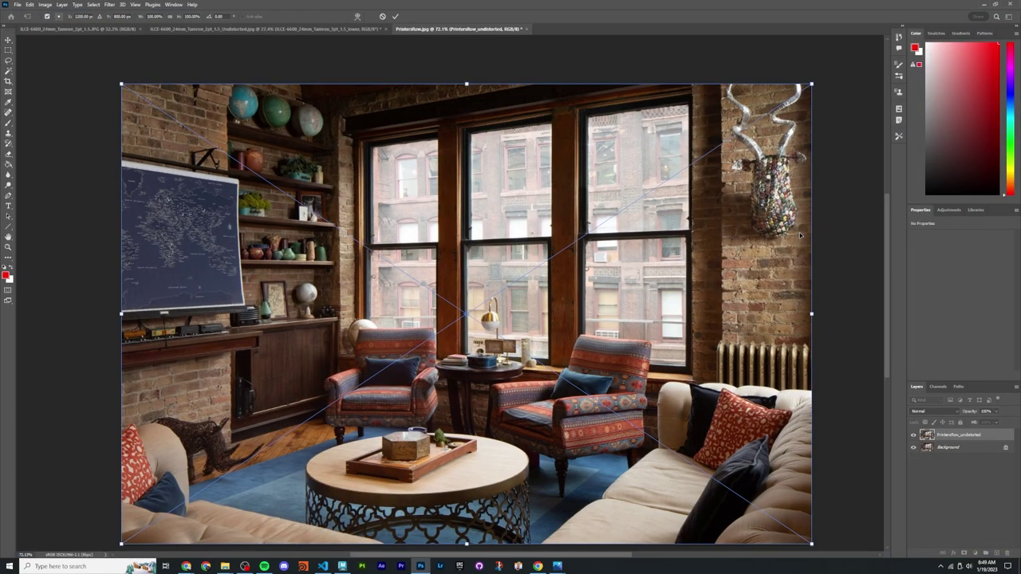
{"action": "key", "text": "Return"}
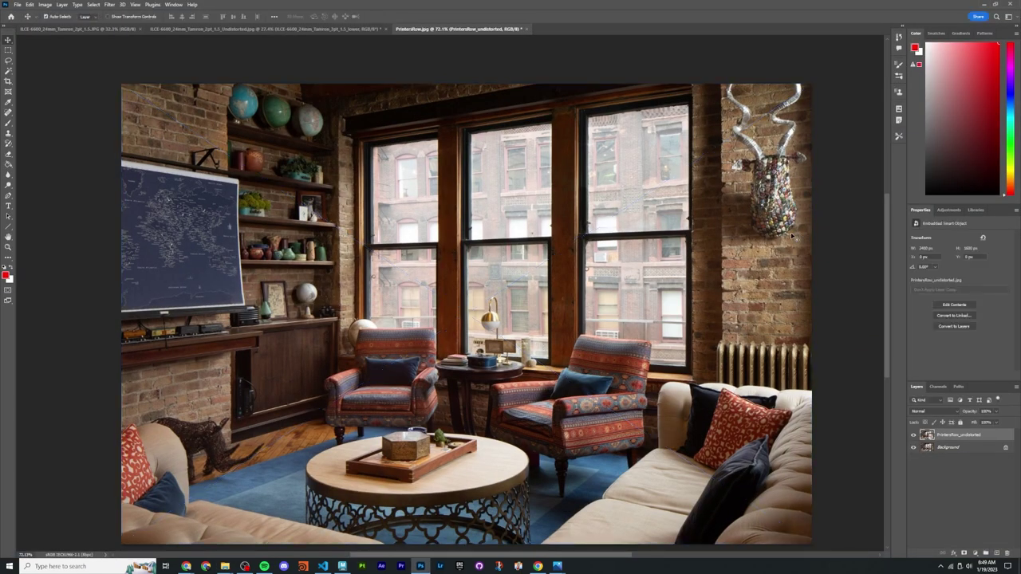
Step: Try a vertical line up the brick pillar's corner on the undistorted room photo, and undo it
{"action": "key", "text": "u"}
{"action": "mouse_move", "coordinate": [723, 340]}
{"action": "left_mouse_down", "text": "shift"}
{"action": "mouse_move", "coordinate": [741, 326]}
{"action": "mouse_move", "coordinate": [800, 114]}
{"action": "mouse_move", "coordinate": [787, 83]}
{"action": "left_mouse_up", "text": "shift"}
{"action": "key", "text": "ctrl+z"}
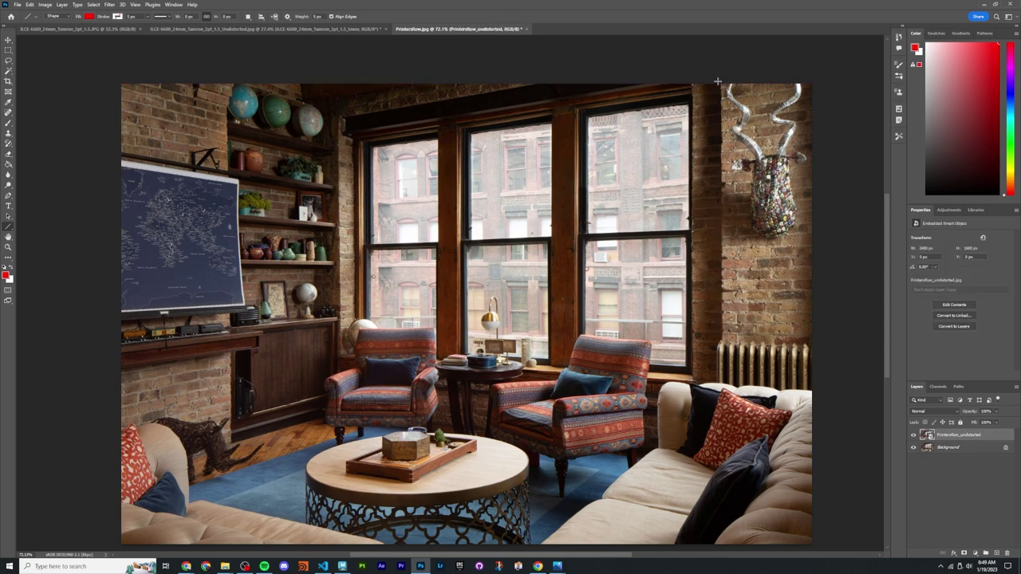
Step: Try a vertical line down the brick wall's corner beside the shelves on the undistorted room photo
{"action": "scroll", "coordinate": [749, 130], "scroll_direction": "up", "scroll_amount": 3, "text": "alt"}
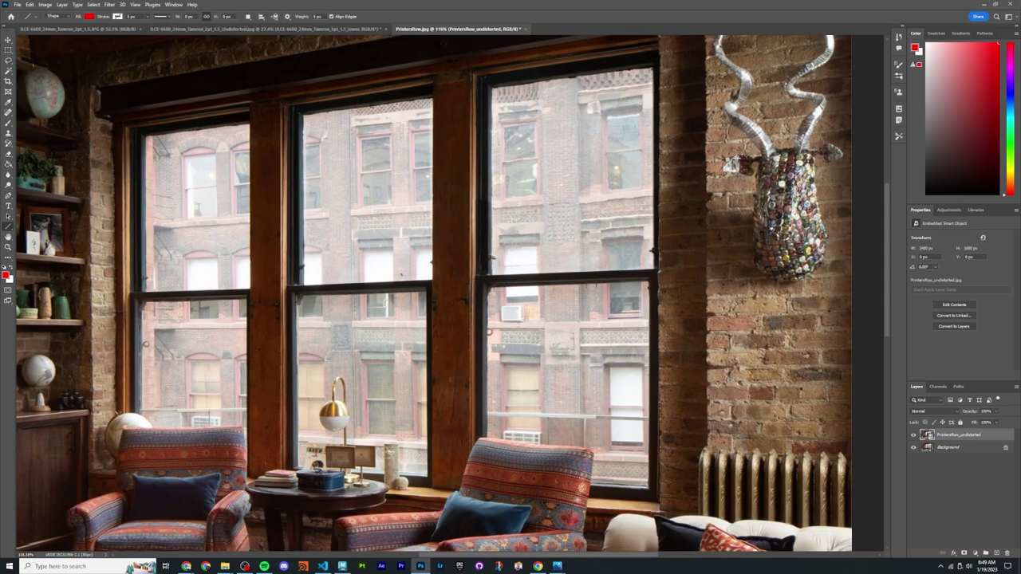
{"action": "scroll", "coordinate": [737, 159], "scroll_direction": "down", "scroll_amount": 3, "text": "alt"}
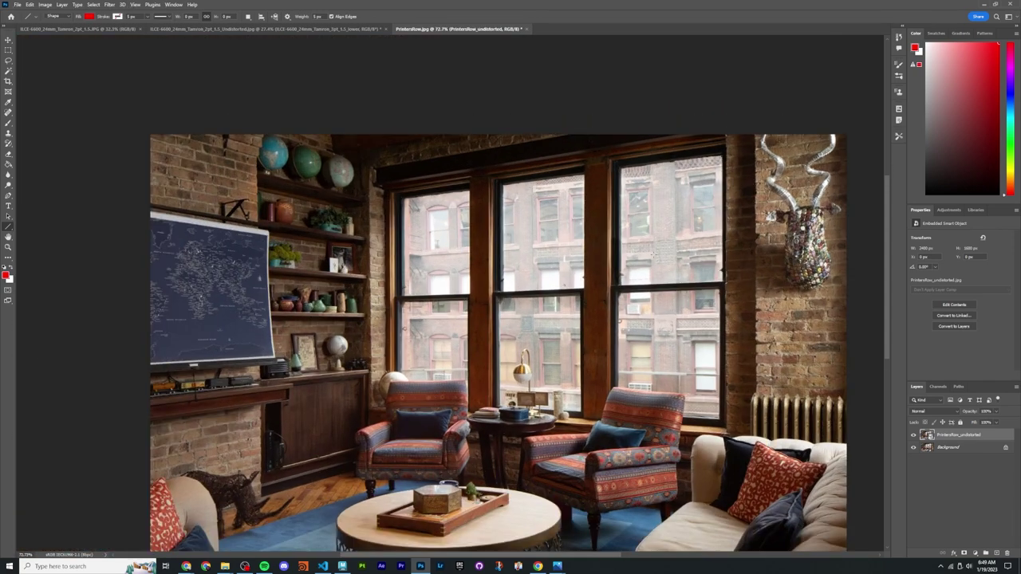
{"action": "left_click_drag", "start_coordinate": [256, 169], "coordinate": [287, 485], "text": "shift"}
{"action": "scroll", "coordinate": [841, 269], "scroll_direction": "up", "scroll_amount": 2, "text": "alt"}
{"action": "key", "text": "v"}
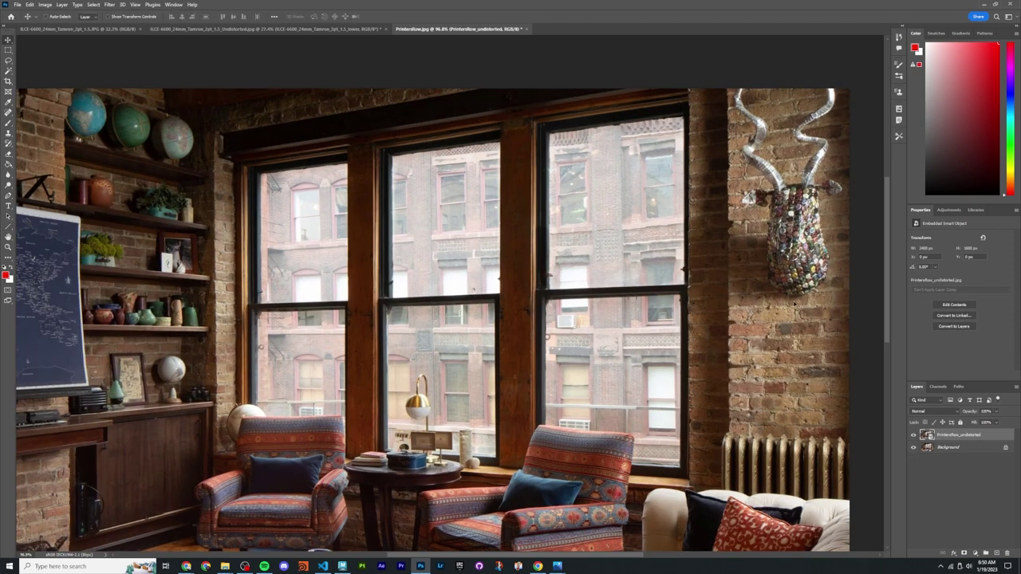
{"action": "scroll", "coordinate": [643, 253], "scroll_direction": "right", "scroll_amount": 2, "text": "ctrl"}
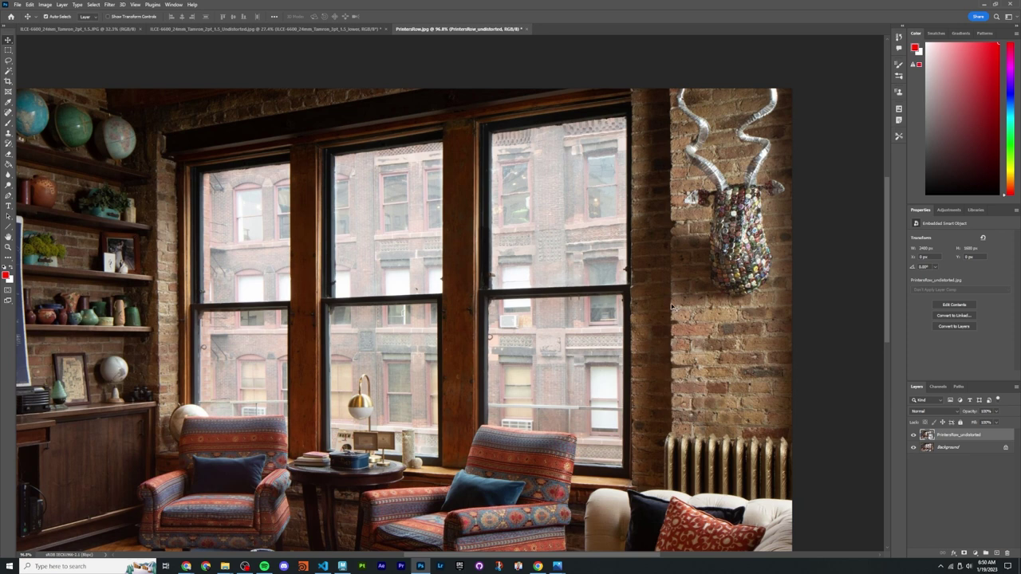
{"action": "key", "text": "u"}
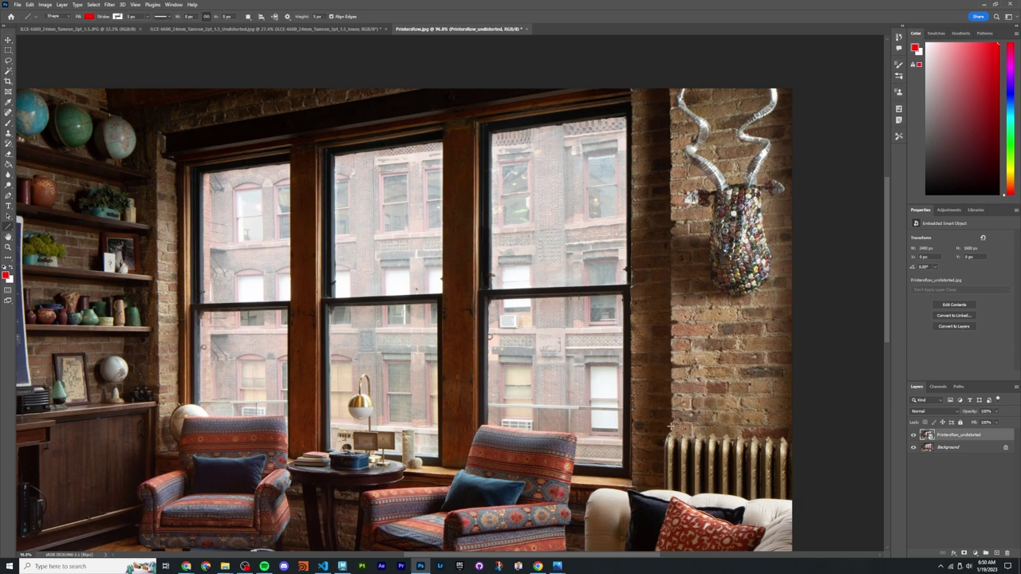
{"action": "left_click_drag", "start_coordinate": [670, 427], "coordinate": [765, 85], "text": "shift"}
{"action": "key", "text": "Escape"}
Step: Create a new layer and brush a red rectangle on the bricks below the wall sculpture and a vertical line beside it
{"action": "key", "text": "b"}
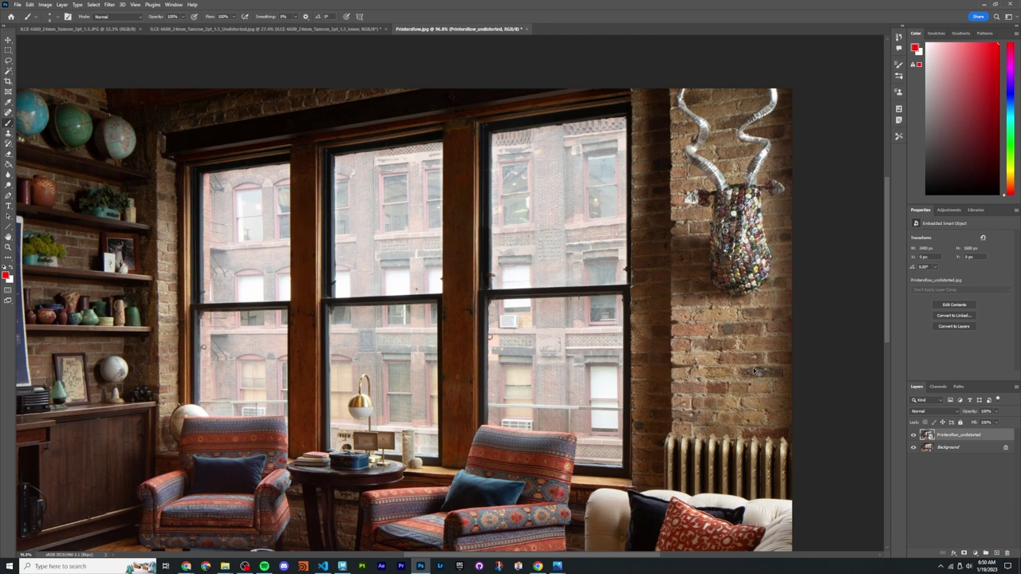
{"action": "key", "text": "ctrl+shift+alt+n"}
{"action": "mouse_move", "coordinate": [680, 329]}
{"action": "left_mouse_down"}
{"action": "mouse_move", "coordinate": [675, 382]}
{"action": "mouse_move", "coordinate": [740, 374]}
{"action": "mouse_move", "coordinate": [683, 322]}
{"action": "left_mouse_up"}
{"action": "left_click_drag", "start_coordinate": [657, 236], "coordinate": [659, 373]}
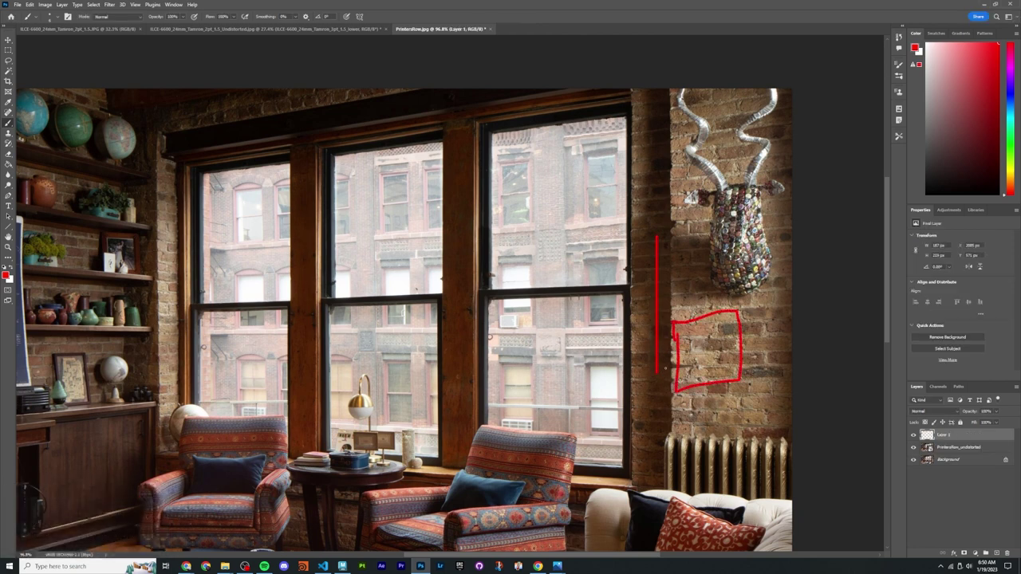
Step: Try further red vertical brush strokes on the brick wall beside the window, and undo all the red marks
{"action": "key", "text": "ctrl+z"}
{"action": "mouse_move", "coordinate": [649, 198]}
{"action": "left_mouse_down"}
{"action": "mouse_move", "coordinate": [648, 280]}
{"action": "mouse_move", "coordinate": [628, 308]}
{"action": "mouse_move", "coordinate": [758, 309]}
{"action": "left_mouse_up"}
{"action": "key", "text": "ctrl+z"}
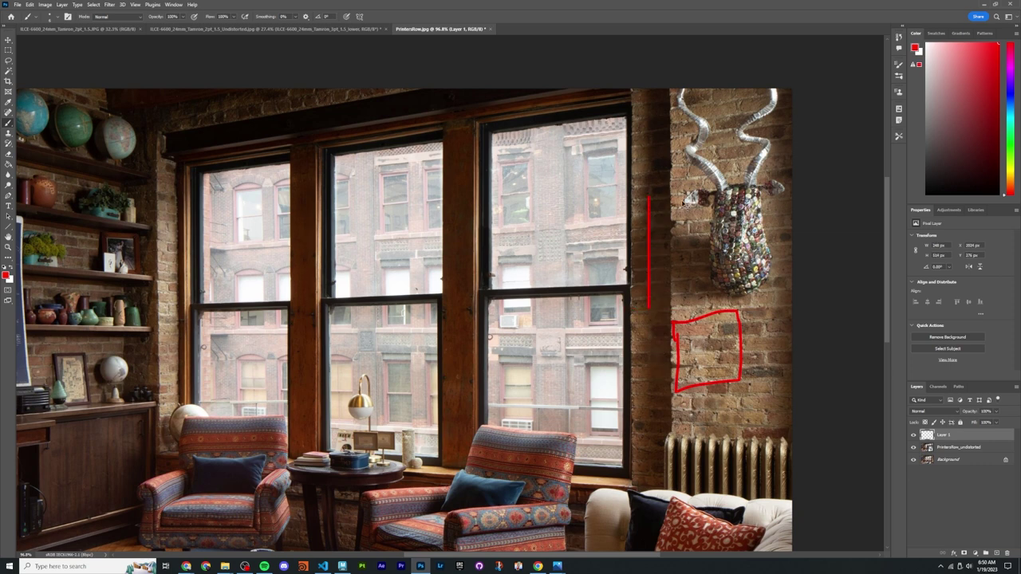
{"action": "key", "text": "ctrl+z"}
{"action": "left_click_drag", "start_coordinate": [645, 199], "coordinate": [656, 309]}
{"action": "key", "text": "ctrl+z"}
{"action": "key", "text": "ctrl+z"}
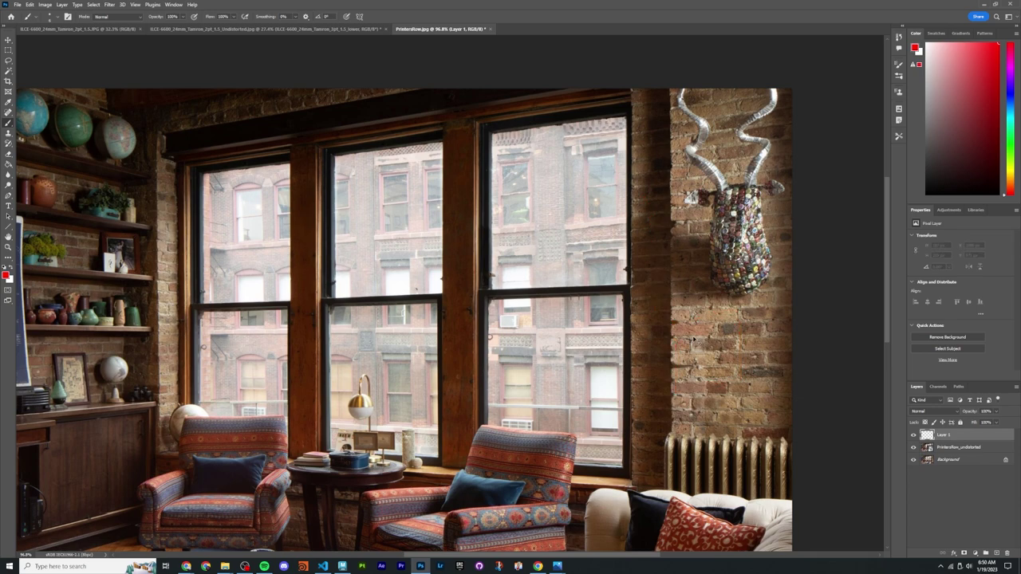
{"action": "scroll", "coordinate": [669, 246], "scroll_direction": "down", "scroll_amount": 5, "text": "alt"}
{"action": "scroll", "coordinate": [630, 363], "scroll_direction": "up", "scroll_amount": 4, "text": "alt"}
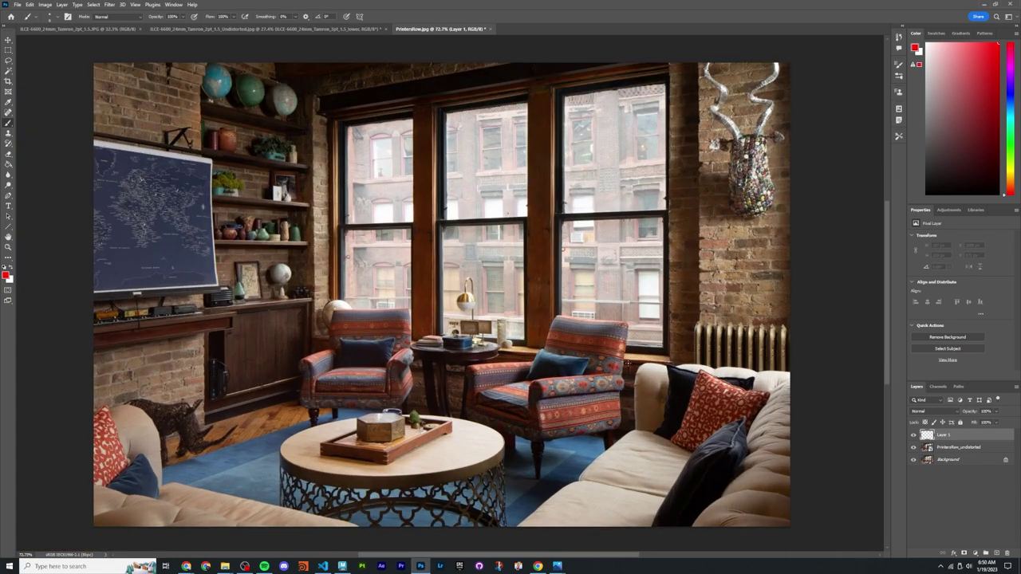
{"action": "scroll", "coordinate": [629, 365], "scroll_direction": "down", "scroll_amount": 1, "text": "alt"}
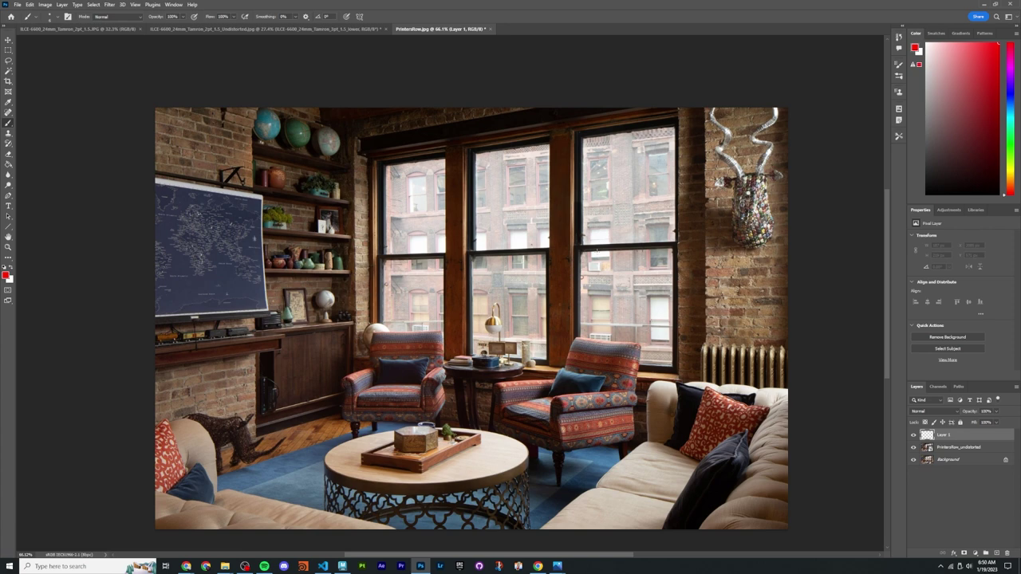
{"action": "left_click", "coordinate": [110, 4]}
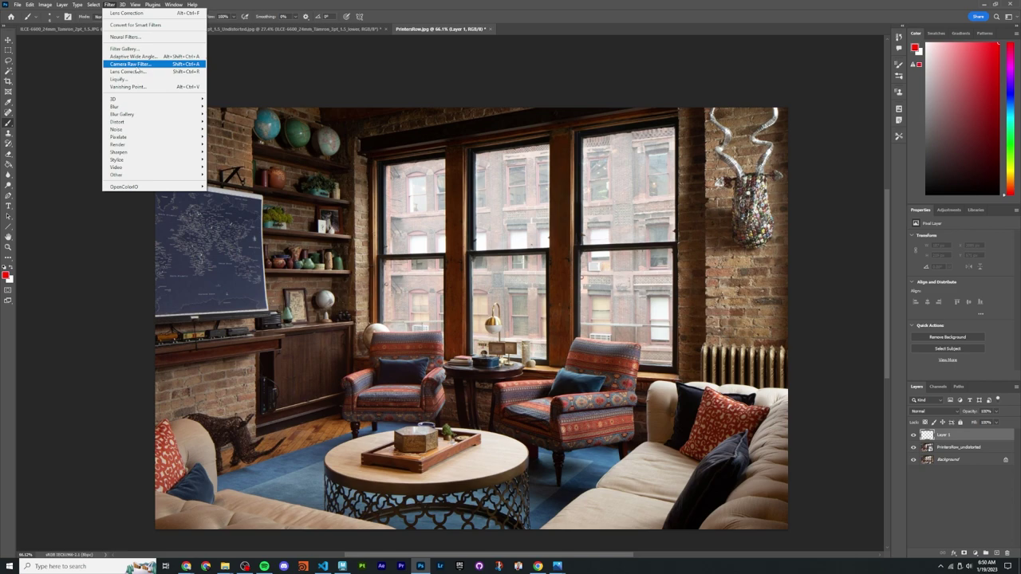
{"action": "left_click", "coordinate": [137, 65]}
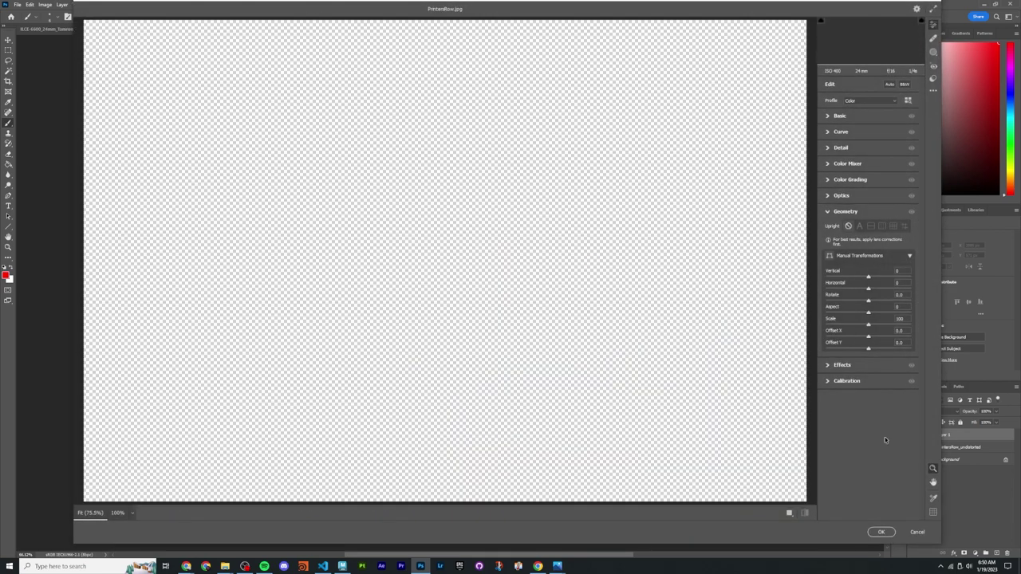
{"action": "left_click", "coordinate": [917, 532]}
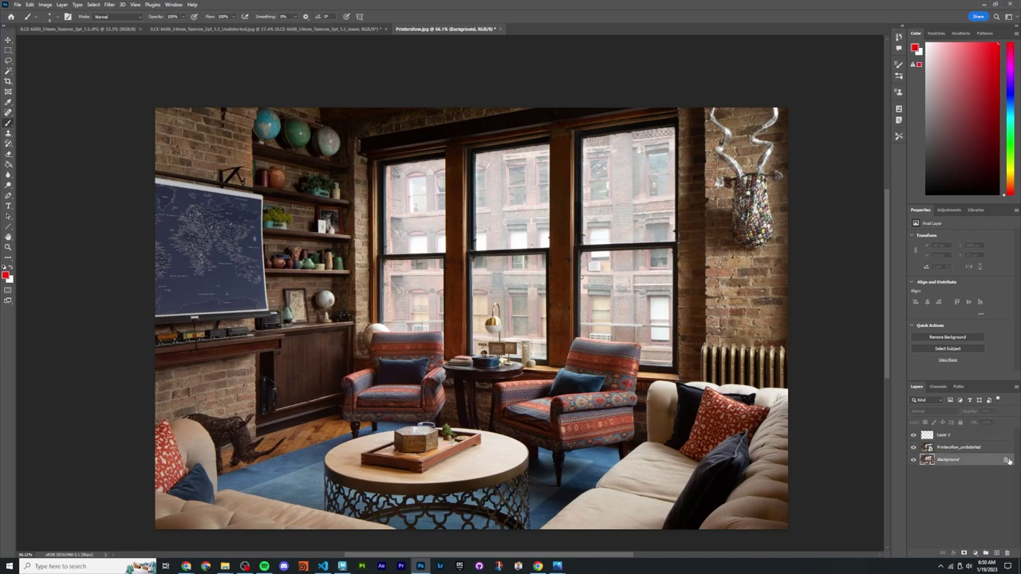
Step: Open the PrintersRow_undistorted layer in the Camera Raw Filter and adjust the manual perspective transformation under Geometry
{"action": "left_click", "coordinate": [970, 447]}
{"action": "left_click", "coordinate": [105, 5]}
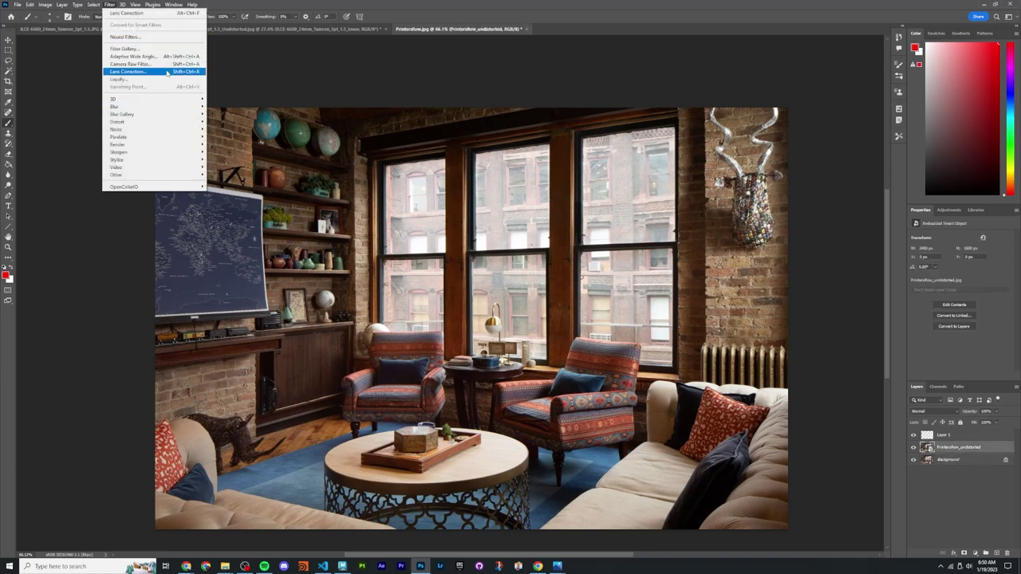
{"action": "left_click", "coordinate": [162, 67]}
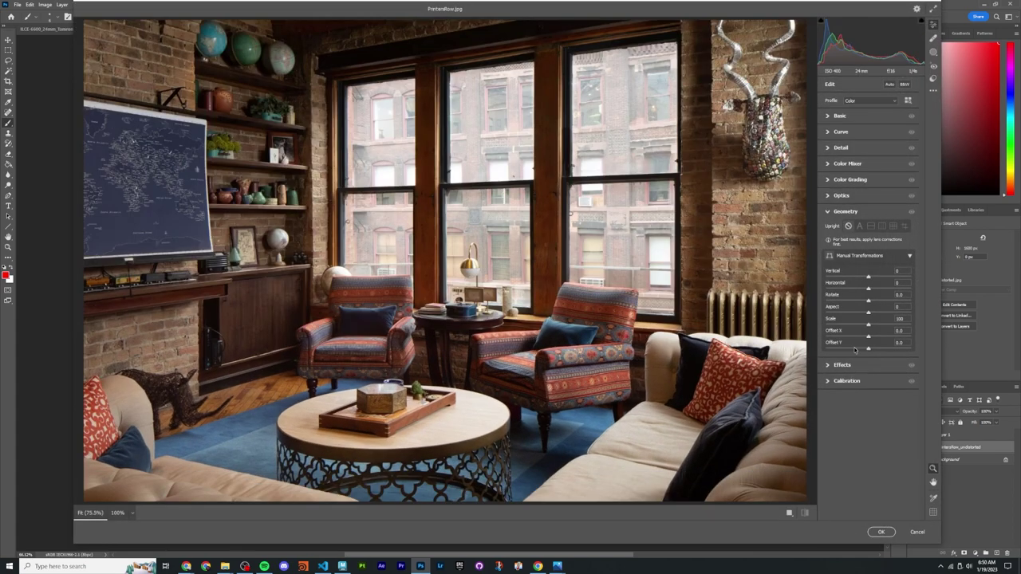
{"action": "mouse_move", "coordinate": [868, 276]}
{"action": "left_mouse_down"}
{"action": "mouse_move", "coordinate": [881, 277]}
{"action": "mouse_move", "coordinate": [872, 277]}
{"action": "mouse_move", "coordinate": [880, 292]}
{"action": "left_mouse_up"}
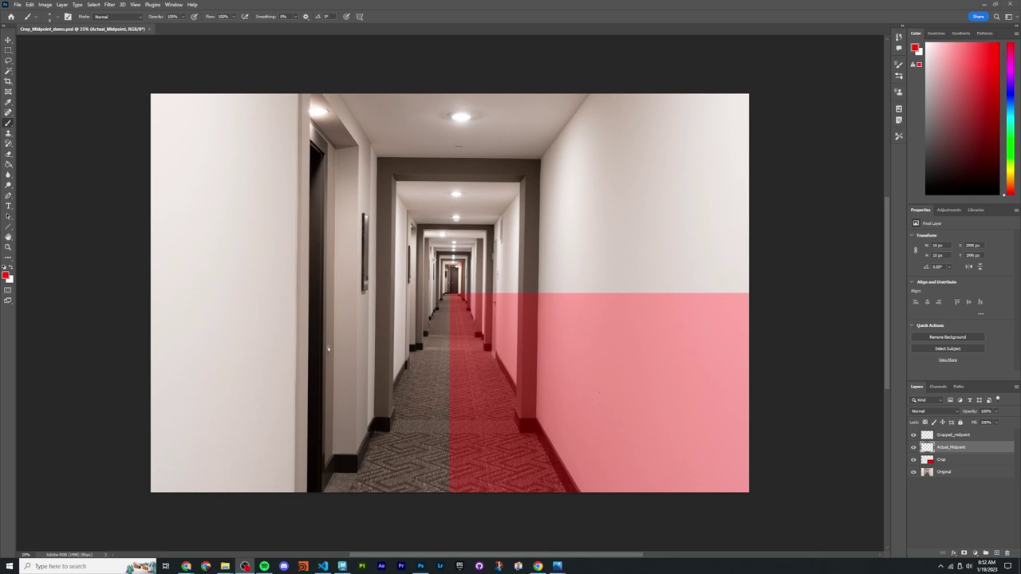
Step: Hide the red Crop overlay layer and examine the middle of the full hallway image
{"action": "left_click", "coordinate": [942, 485]}
{"action": "left_click", "coordinate": [914, 460]}
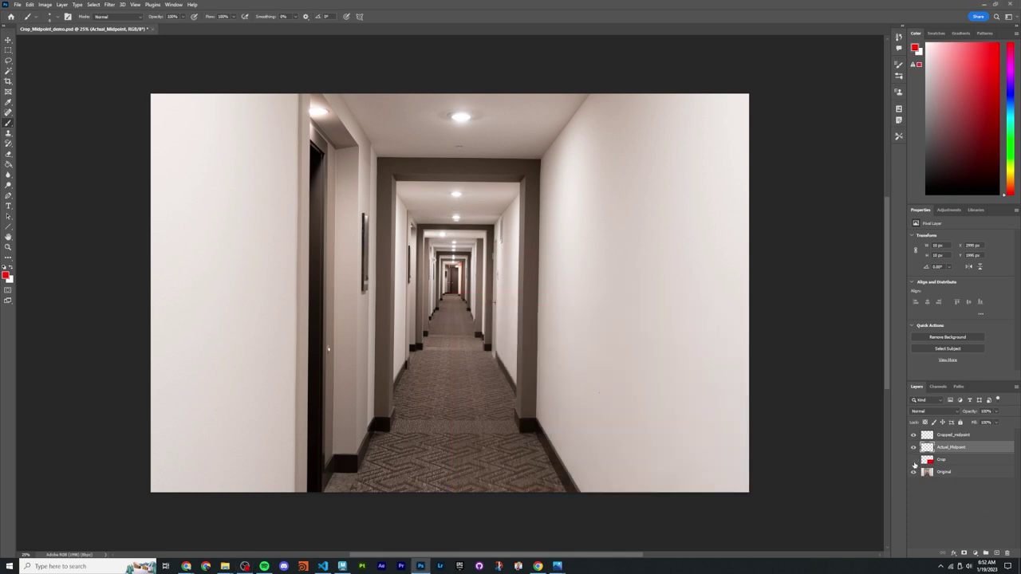
{"action": "key", "text": "z"}
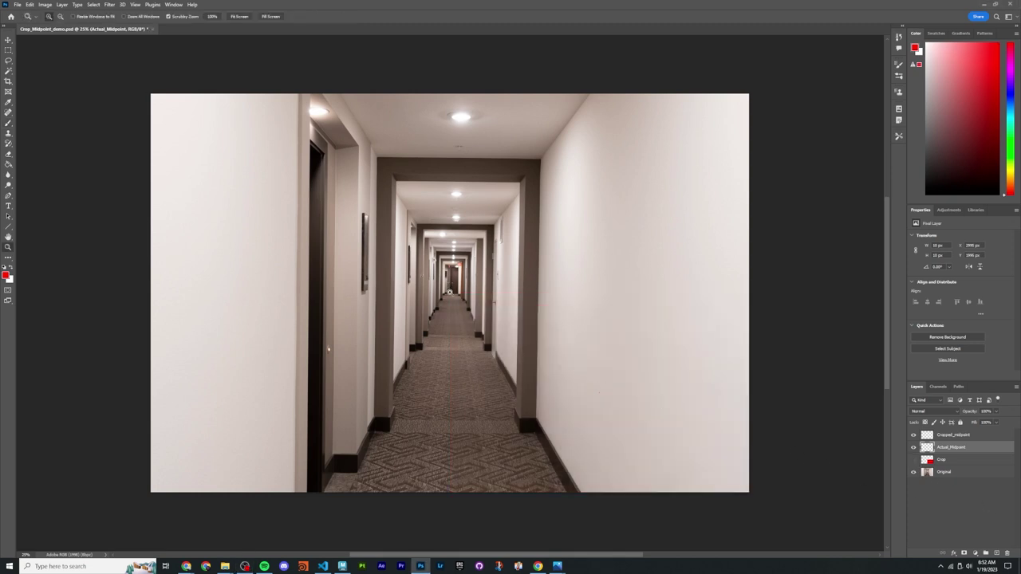
{"action": "mouse_move", "coordinate": [451, 292]}
{"action": "left_mouse_down"}
{"action": "mouse_move", "coordinate": [383, 294]}
{"action": "mouse_move", "coordinate": [500, 298]}
{"action": "mouse_move", "coordinate": [450, 298]}
{"action": "mouse_move", "coordinate": [462, 297]}
{"action": "left_mouse_up"}
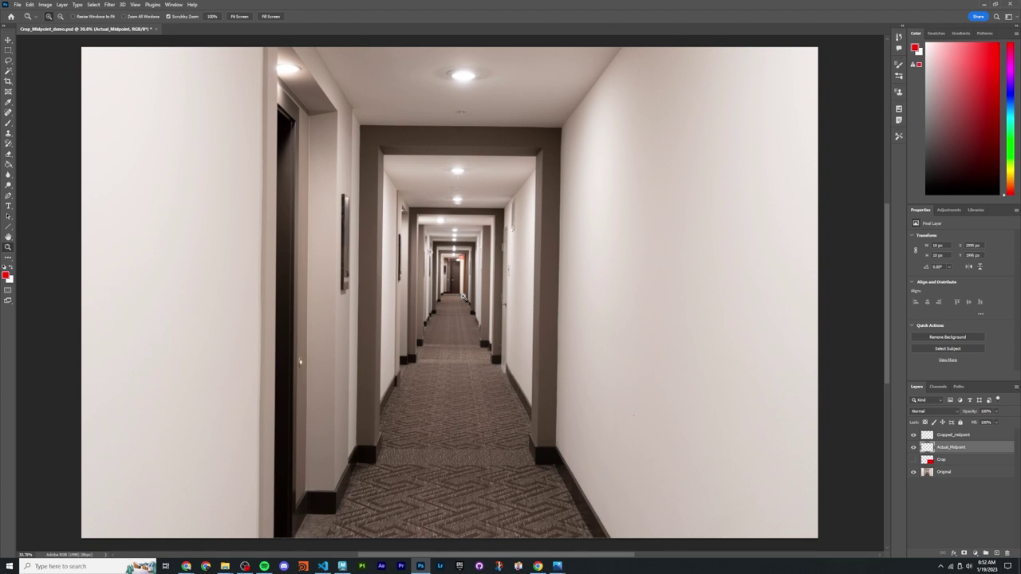
Step: Open the lower undistorted 24 mm Tamron hallway example for viewing, and close it again
{"action": "key", "text": "ctrl+o"}
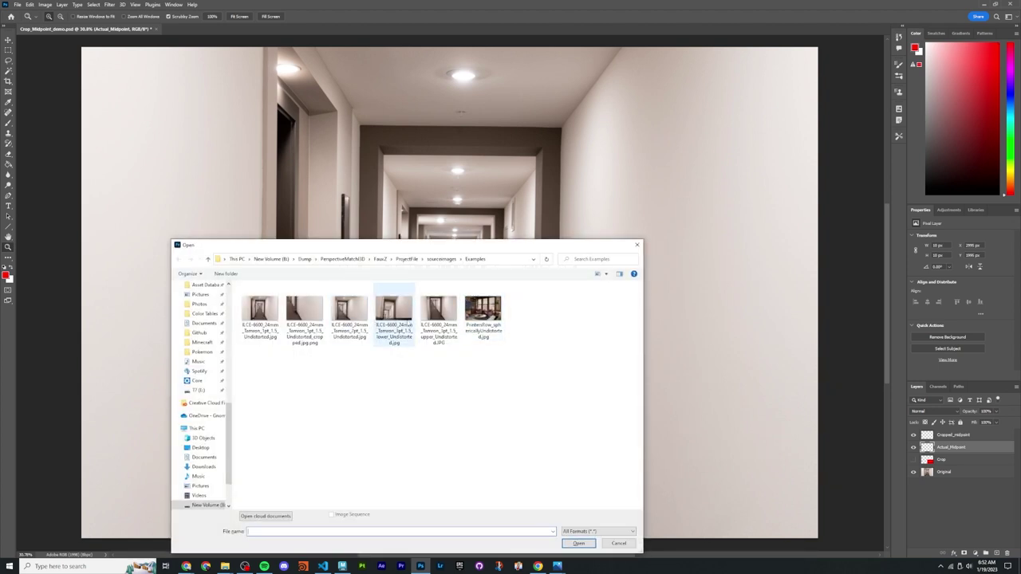
{"action": "double_click", "coordinate": [394, 312]}
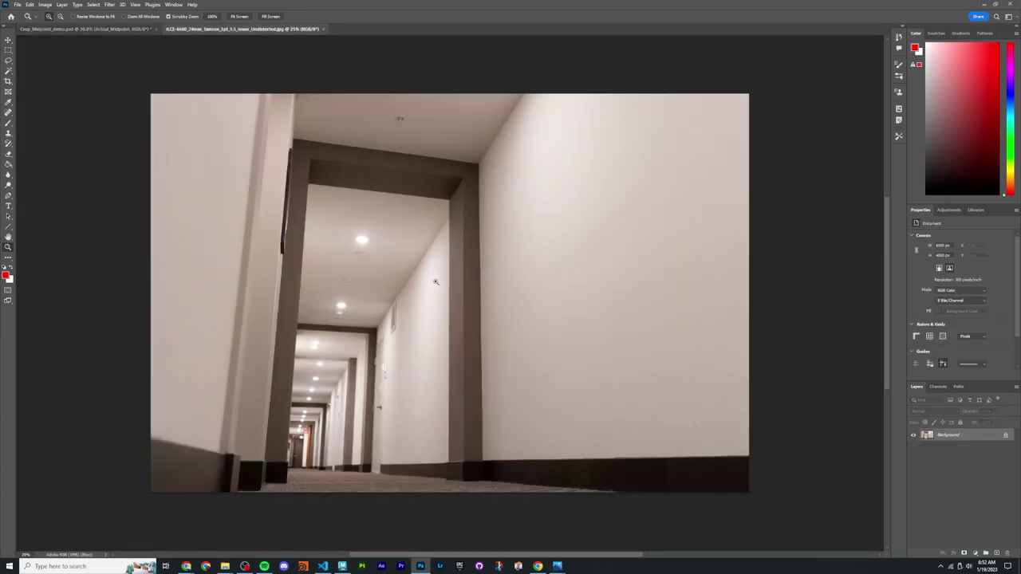
{"action": "key", "text": "ctrl+w"}
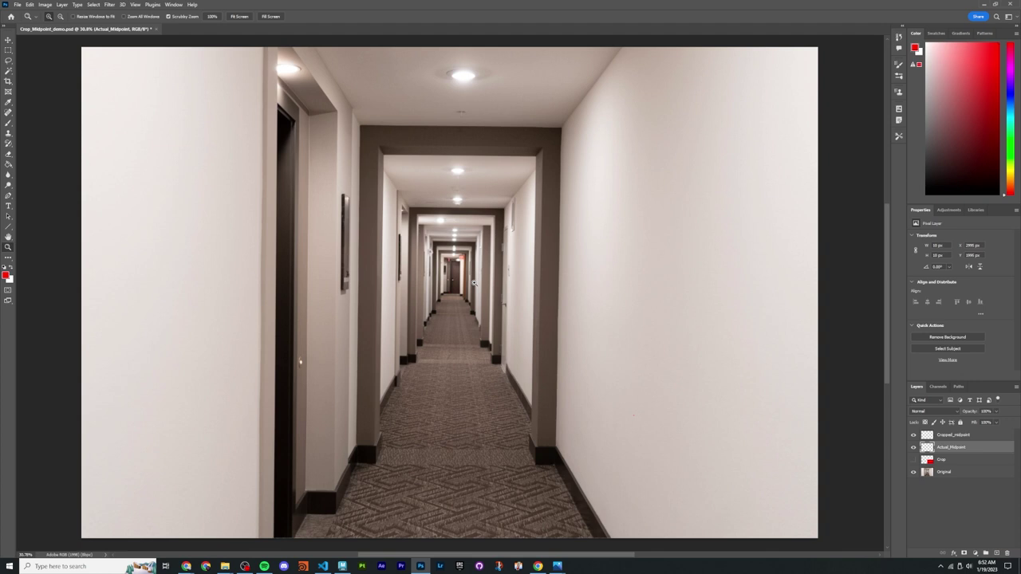
Step: Try cropping the hallway image evenly around its centre at the original ratio, and undo the crops to restore the full image
{"action": "left_click", "coordinate": [474, 279], "text": "alt"}
{"action": "key", "text": "c"}
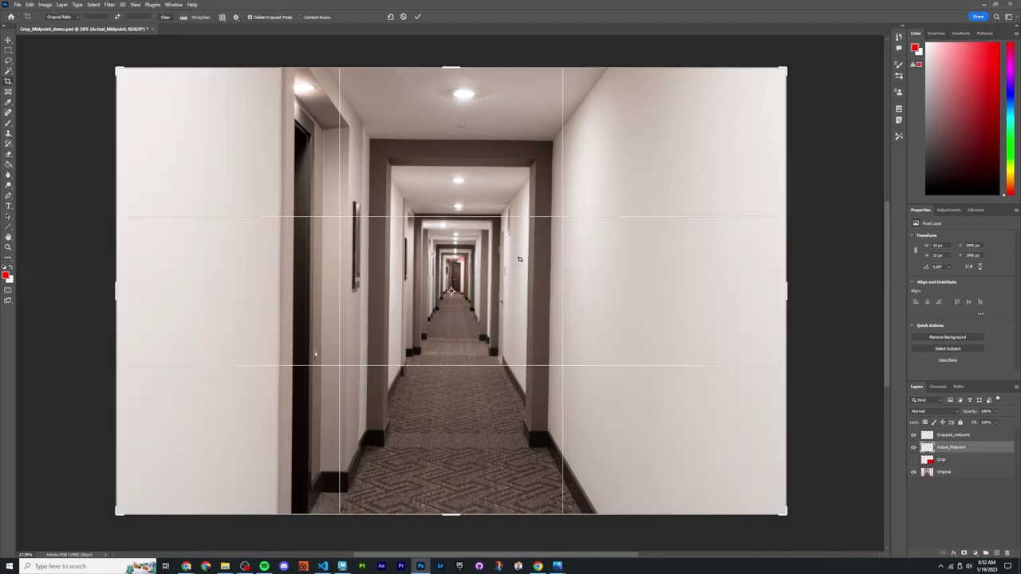
{"action": "left_click_drag", "start_coordinate": [782, 511], "coordinate": [666, 410], "text": "alt"}
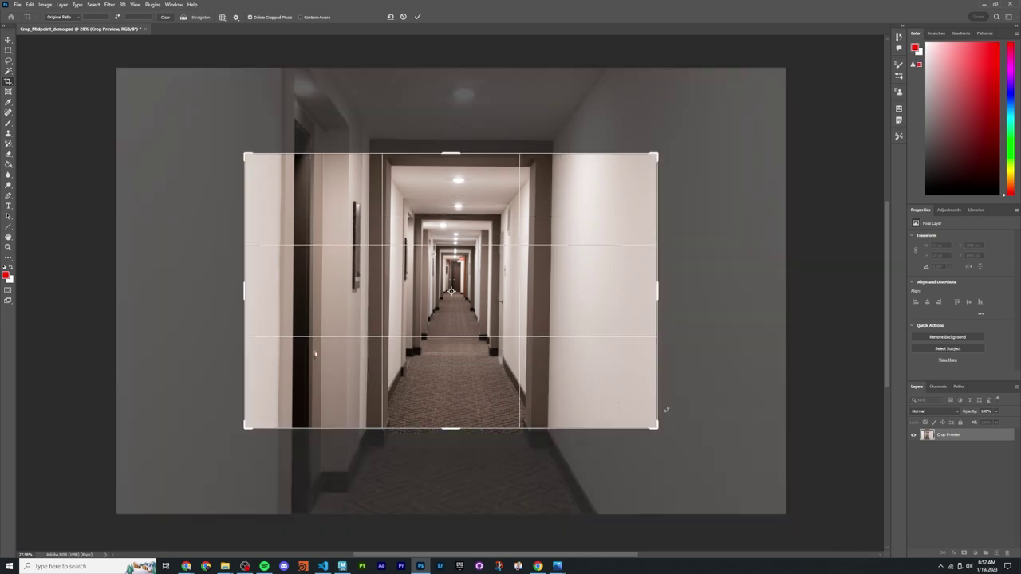
{"action": "key", "text": "Return"}
{"action": "scroll", "coordinate": [494, 304], "scroll_direction": "up", "scroll_amount": 3, "text": "alt"}
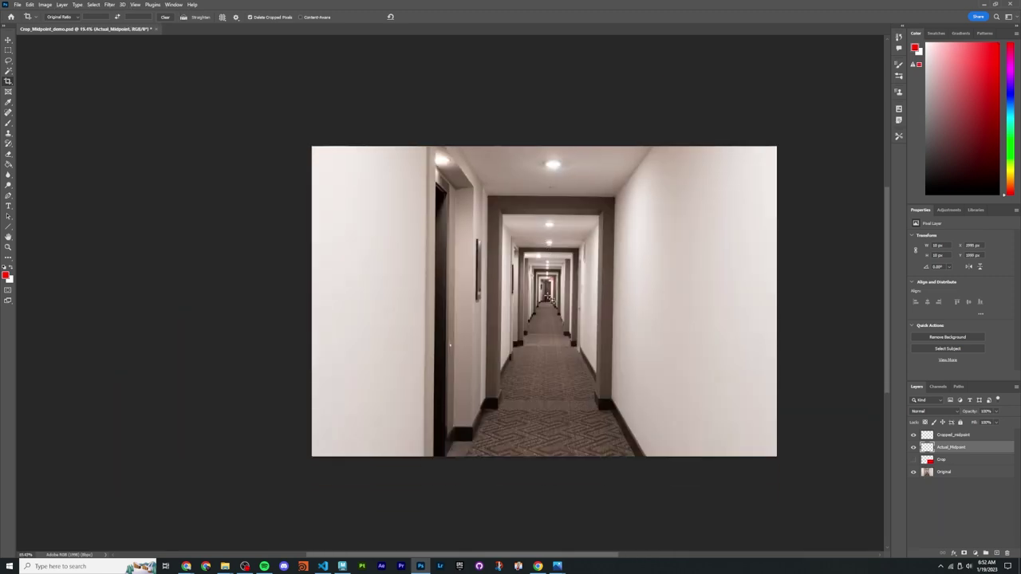
{"action": "left_click_drag", "start_coordinate": [778, 456], "coordinate": [634, 359], "text": "alt"}
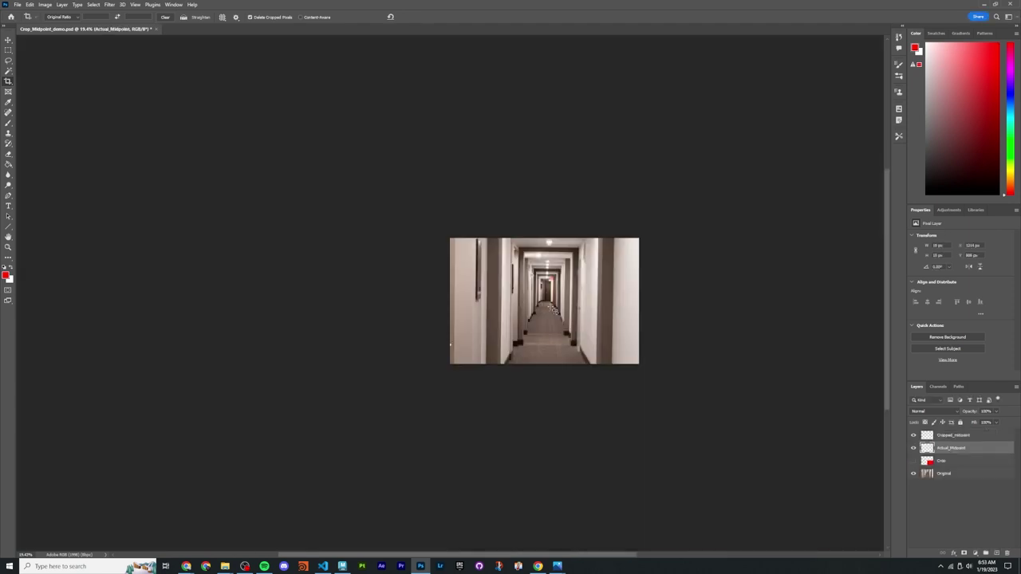
{"action": "scroll", "coordinate": [544, 303], "scroll_direction": "up", "scroll_amount": 8, "text": "alt"}
{"action": "scroll", "coordinate": [545, 303], "scroll_direction": "down", "scroll_amount": 8, "text": "alt"}
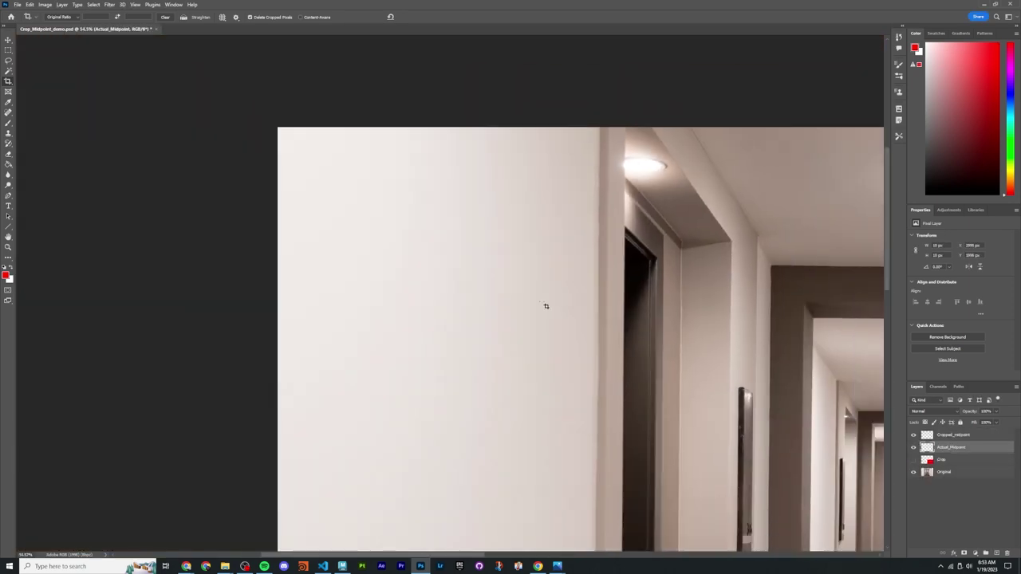
{"action": "key", "text": "ctrl+0"}
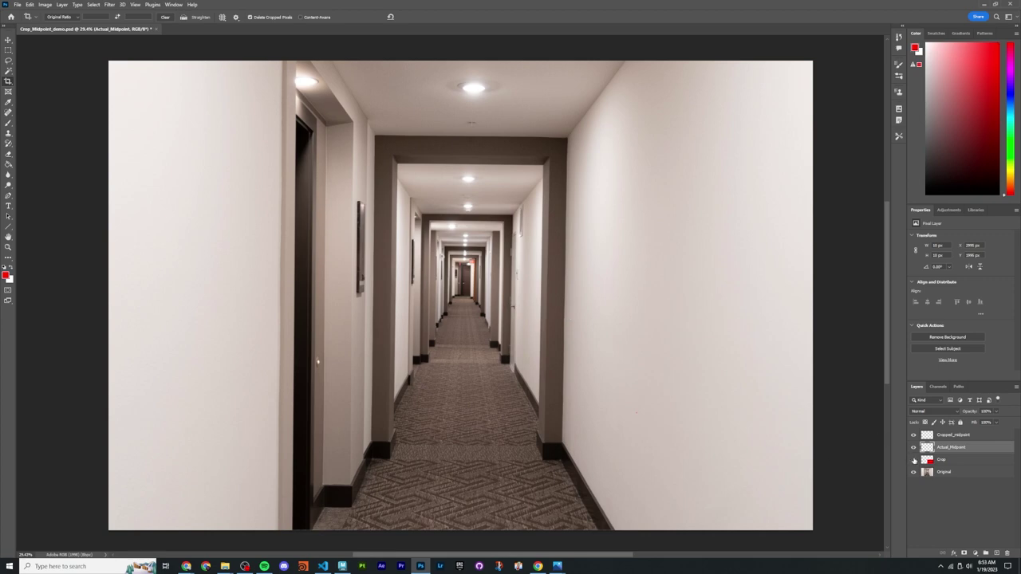
Step: Show the Crop layer and inspect the lower-right quadrant of the hallway that its red overlay covers
{"action": "left_click", "coordinate": [913, 459]}
{"action": "key", "text": "h"}
{"action": "left_click_drag", "start_coordinate": [597, 391], "coordinate": [491, 288]}
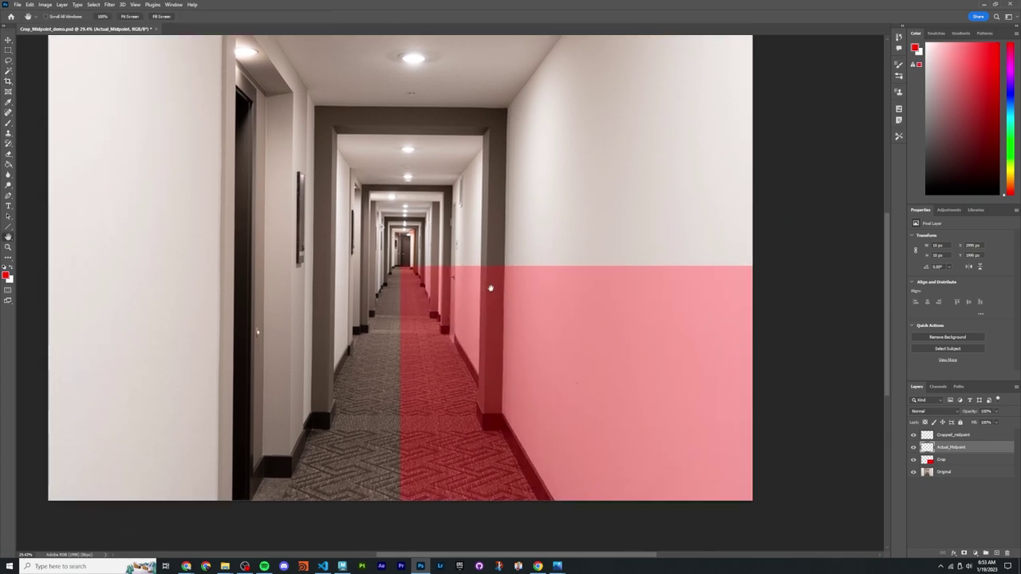
{"action": "scroll", "coordinate": [490, 288], "scroll_direction": "up", "scroll_amount": 5, "text": "alt"}
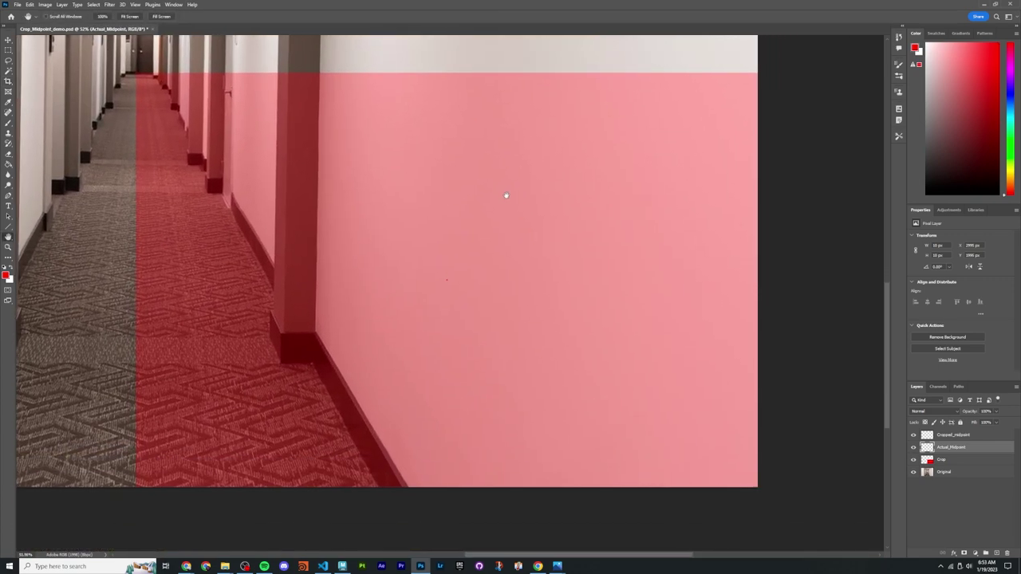
{"action": "scroll", "coordinate": [478, 232], "scroll_direction": "down", "scroll_amount": 5, "text": "alt"}
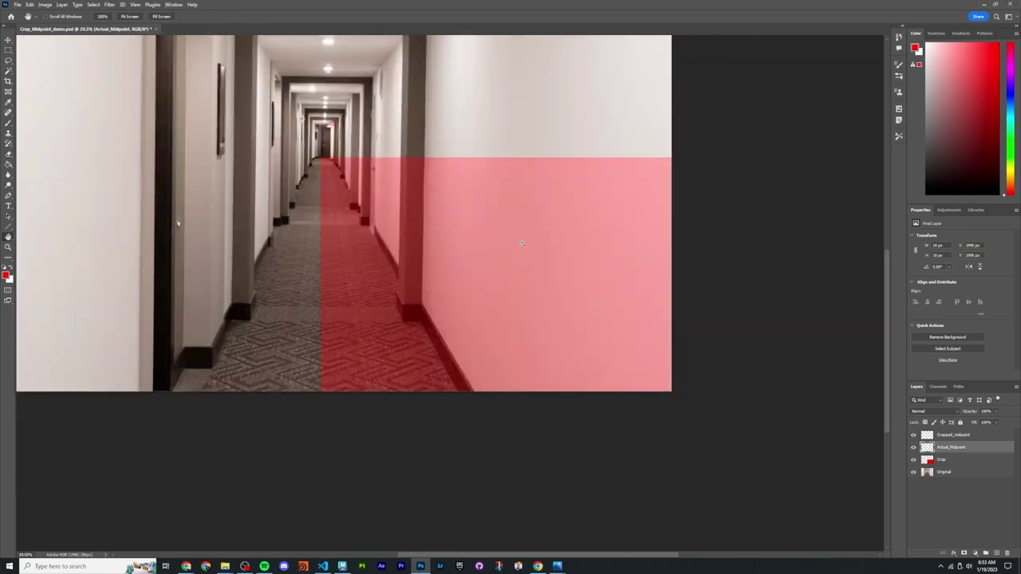
Step: Load the Crop layer's contents as a selection and crop the hallway image to that lower-right quadrant
{"action": "left_click", "coordinate": [930, 462], "text": "ctrl"}
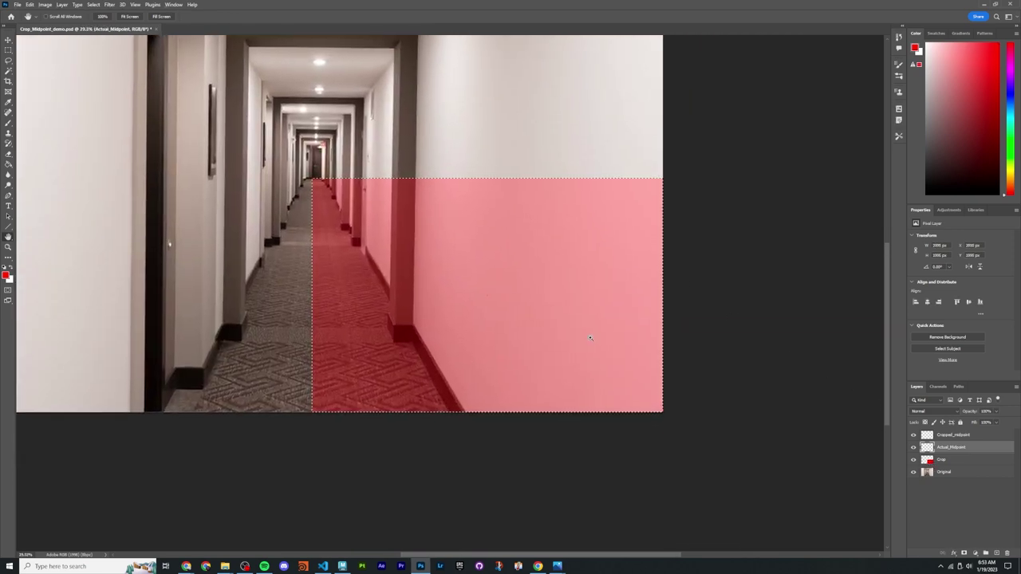
{"action": "key", "text": "End"}
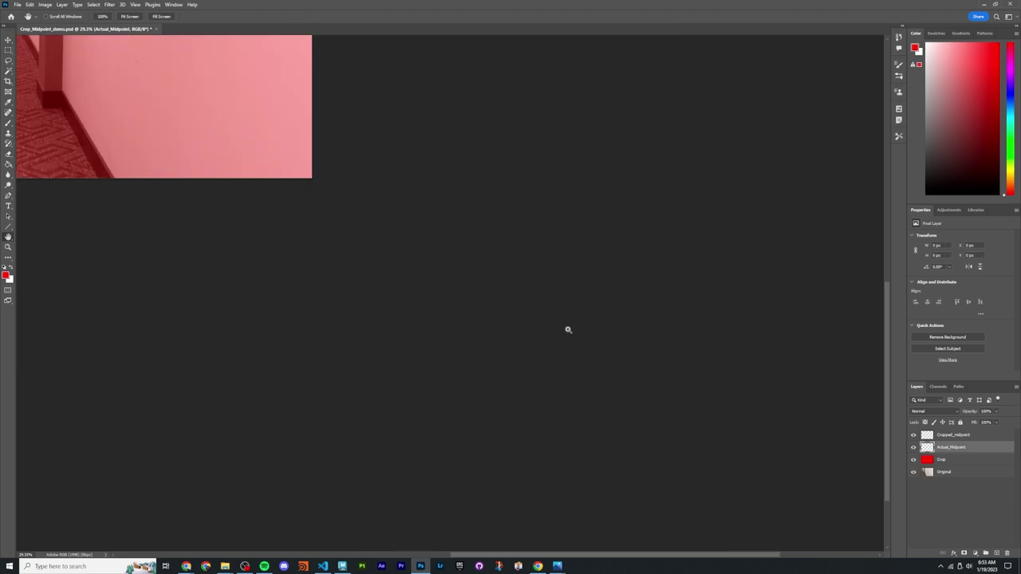
{"action": "scroll", "coordinate": [568, 329], "scroll_direction": "up", "scroll_amount": 5, "text": "alt"}
{"action": "key", "text": "z"}
{"action": "scroll", "coordinate": [568, 329], "scroll_direction": "down", "scroll_amount": 5, "text": "alt"}
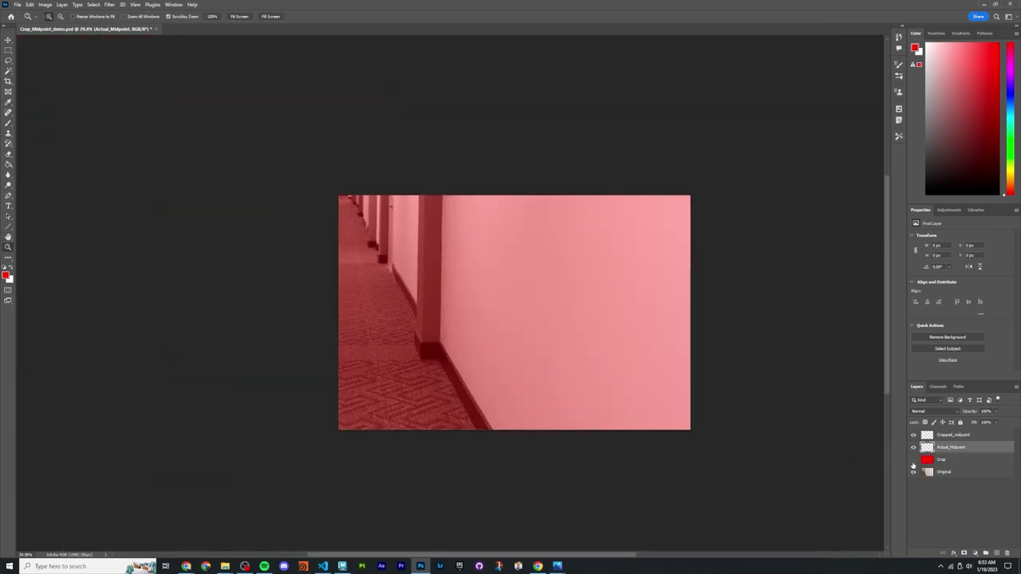
Step: Hide the Crop layer and inspect the red midpoint markers at the cropped image's centre and its upper-left corner
{"action": "left_click", "coordinate": [913, 460]}
{"action": "scroll", "coordinate": [505, 289], "scroll_direction": "up", "scroll_amount": 3, "text": "alt"}
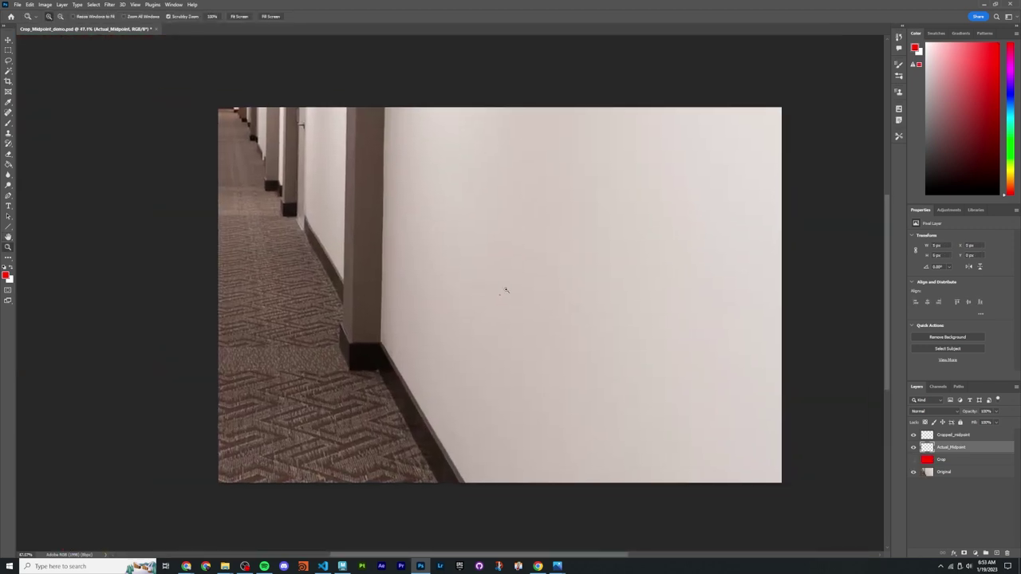
{"action": "scroll", "coordinate": [505, 290], "scroll_direction": "up", "scroll_amount": 8, "text": "alt"}
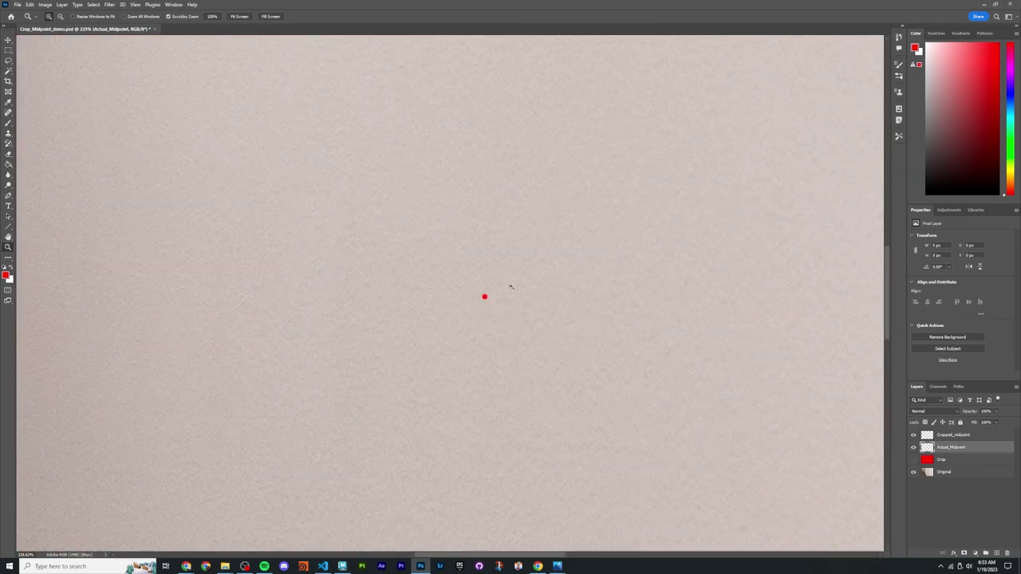
{"action": "scroll", "coordinate": [512, 287], "scroll_direction": "down", "scroll_amount": 10, "text": "alt"}
{"action": "scroll", "coordinate": [312, 144], "scroll_direction": "up", "scroll_amount": 3, "text": "alt"}
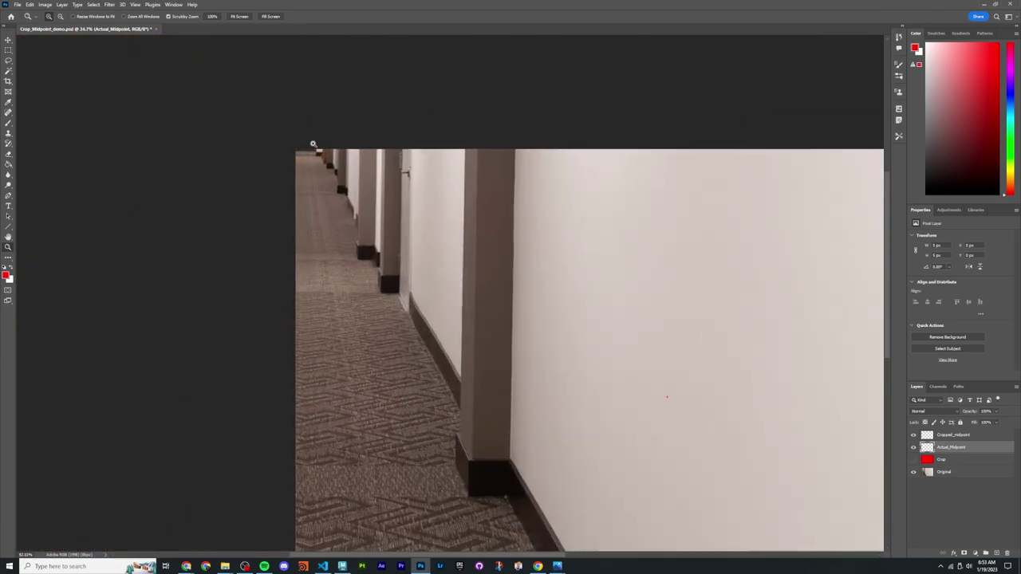
{"action": "scroll", "coordinate": [313, 143], "scroll_direction": "up", "scroll_amount": 12, "text": "alt"}
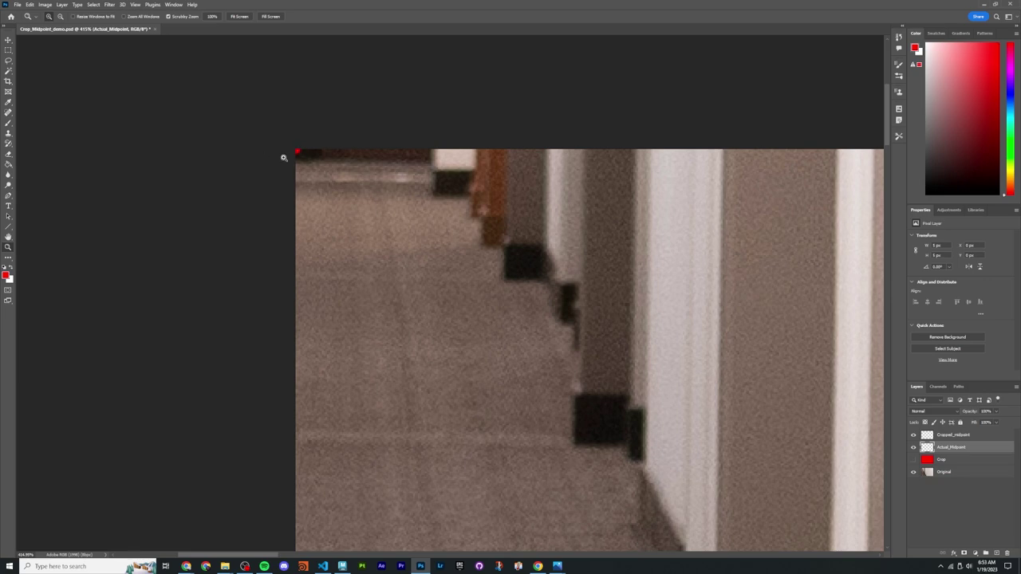
Step: Undo the lower-right quadrant crop and inspect the original midpoint where the red overlay's corner meets the full hallway image
{"action": "scroll", "coordinate": [173, 171], "scroll_direction": "down", "scroll_amount": 12, "text": "alt"}
{"action": "scroll", "coordinate": [210, 175], "scroll_direction": "up", "scroll_amount": 5, "text": "alt"}
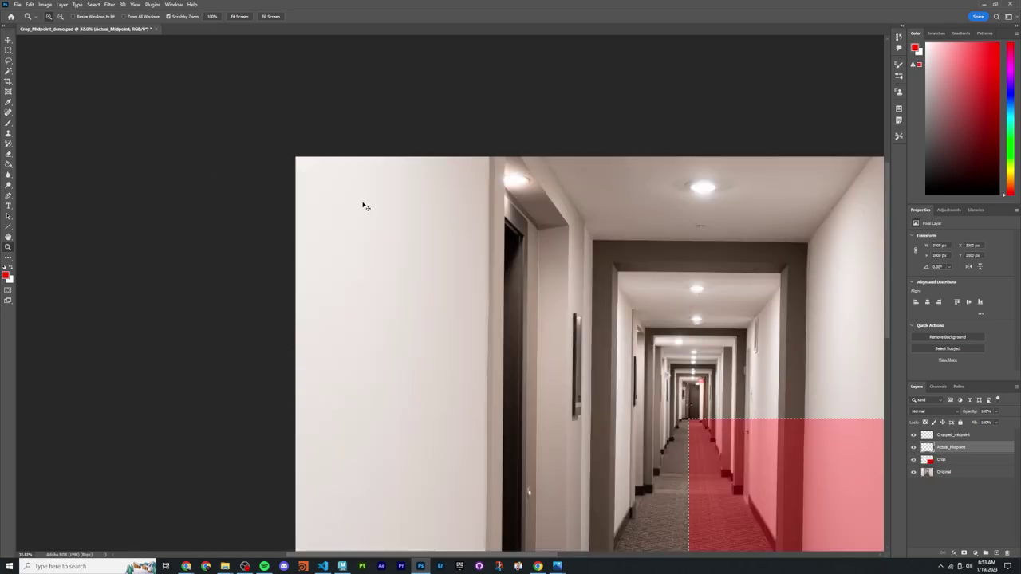
{"action": "left_click_drag", "start_coordinate": [363, 206], "coordinate": [173, 66]}
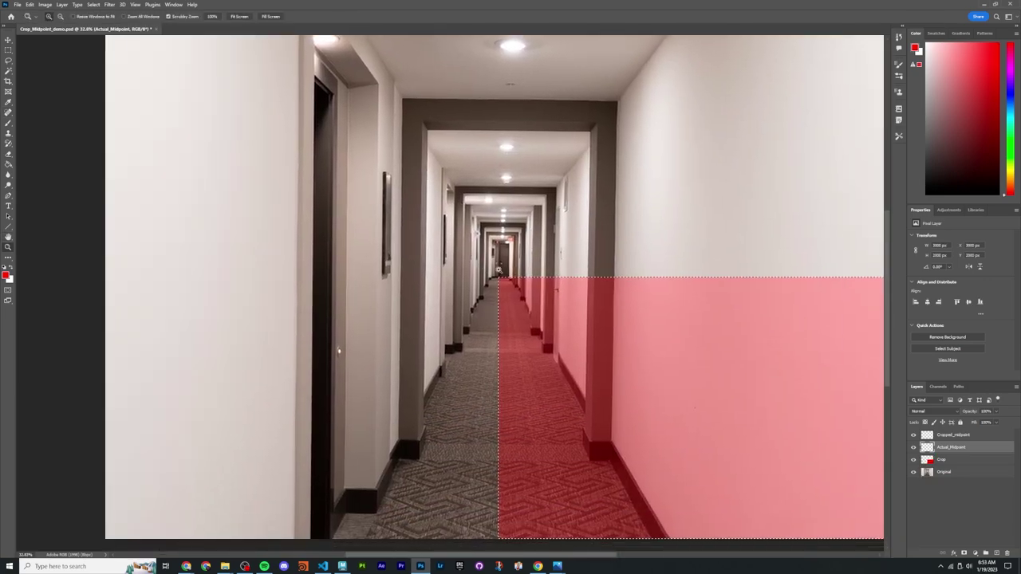
{"action": "scroll", "coordinate": [499, 272], "scroll_direction": "up", "scroll_amount": 9, "text": "alt"}
{"action": "scroll", "coordinate": [456, 309], "scroll_direction": "down", "scroll_amount": 2, "text": "alt"}
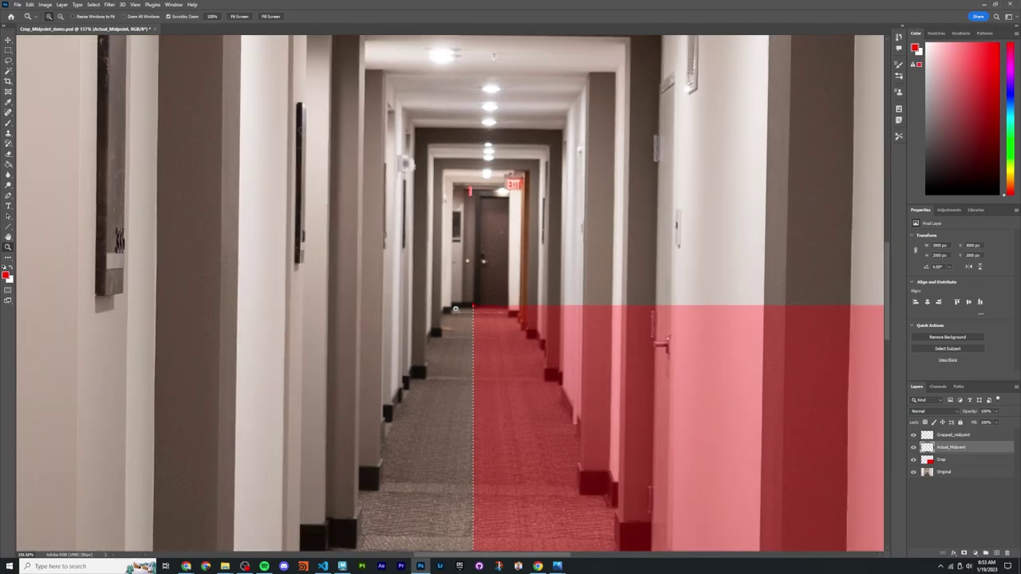
{"action": "scroll", "coordinate": [455, 308], "scroll_direction": "down", "scroll_amount": 10, "text": "alt"}
{"action": "key", "text": "h"}
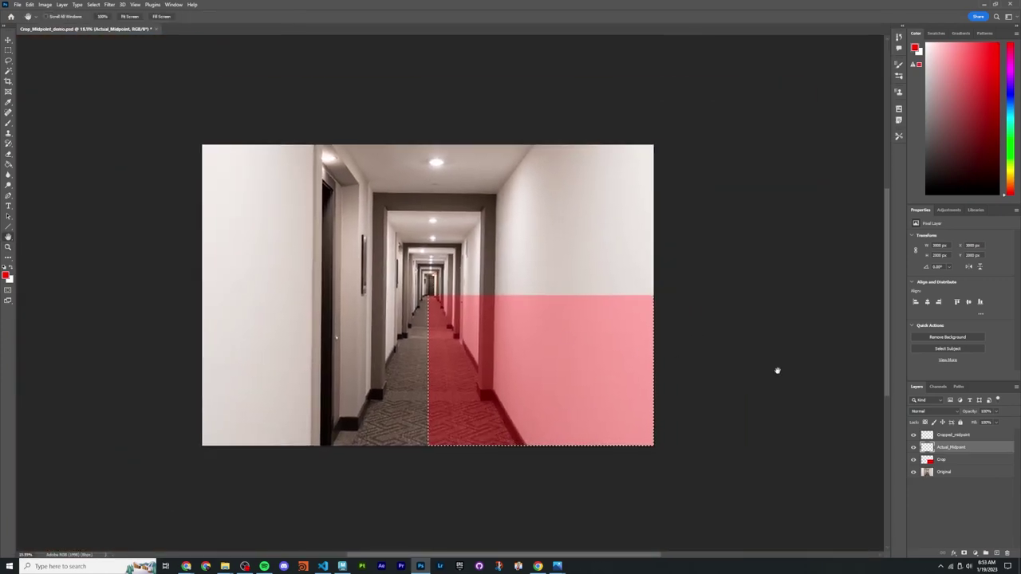
Step: Crop the hallway to the Crop layer's lower-right quadrant again, inspect its upper-left corner, and undo the crop
{"action": "left_click", "coordinate": [942, 461]}
{"action": "key", "text": "z"}
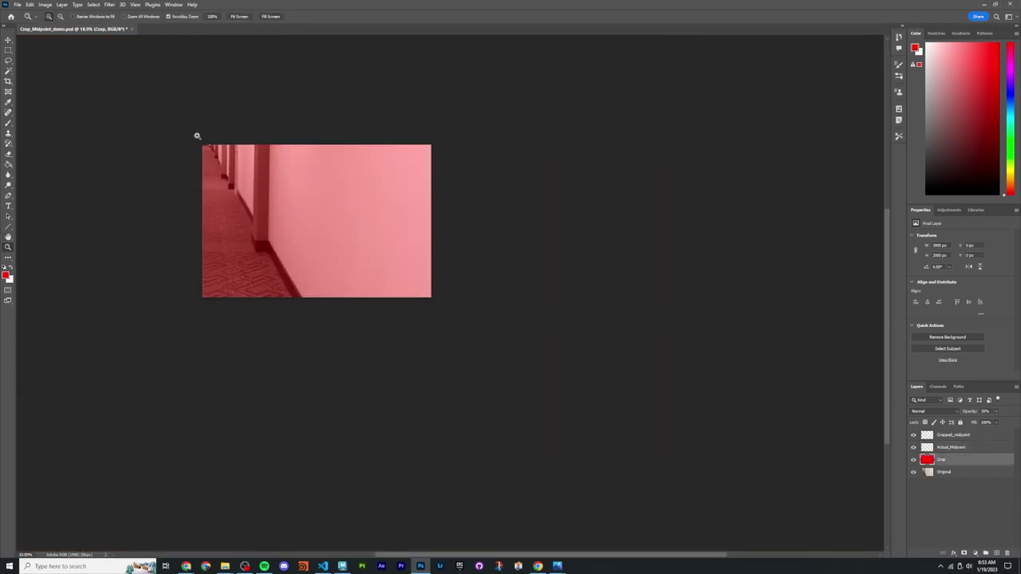
{"action": "left_click_drag", "start_coordinate": [197, 135], "coordinate": [210, 142]}
{"action": "key", "text": "h"}
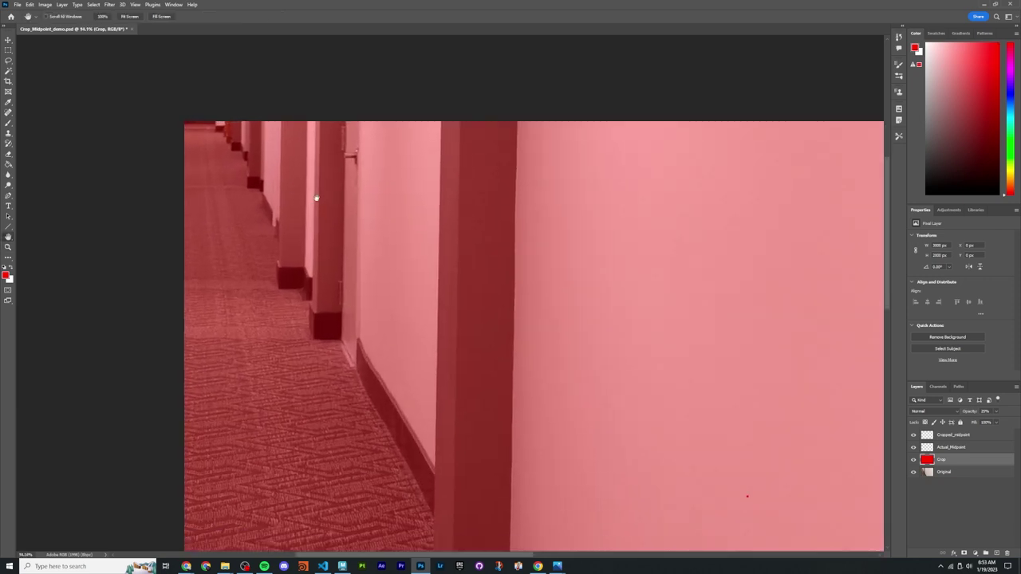
{"action": "key", "text": "ctrl+z"}
{"action": "scroll", "coordinate": [433, 258], "scroll_direction": "down", "scroll_amount": 5, "text": "alt"}
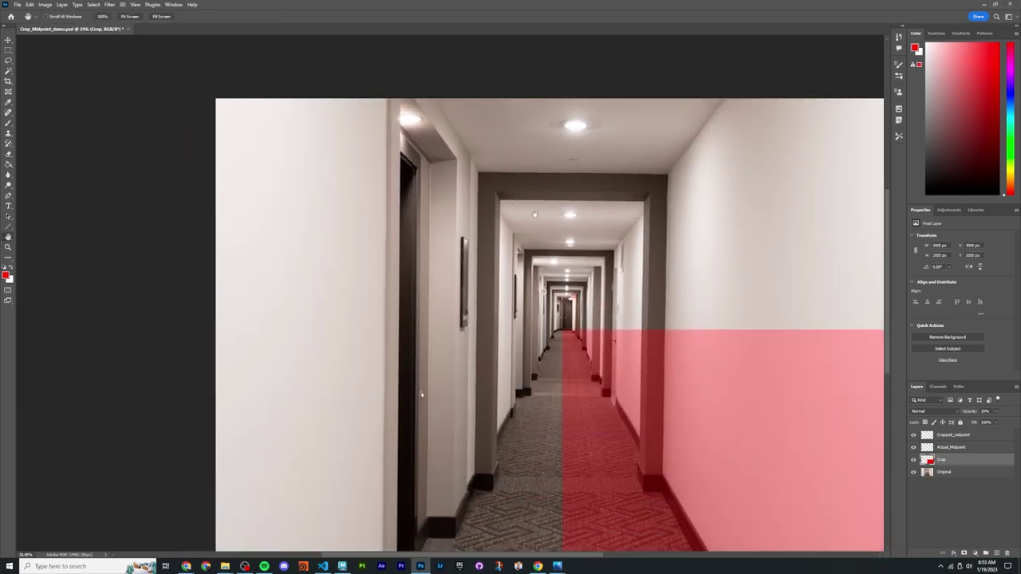
Step: Try off-centre crops at the original ratio around the hallway's far door and over the upper-left area, and undo them
{"action": "left_click_drag", "start_coordinate": [422, 394], "coordinate": [343, 347]}
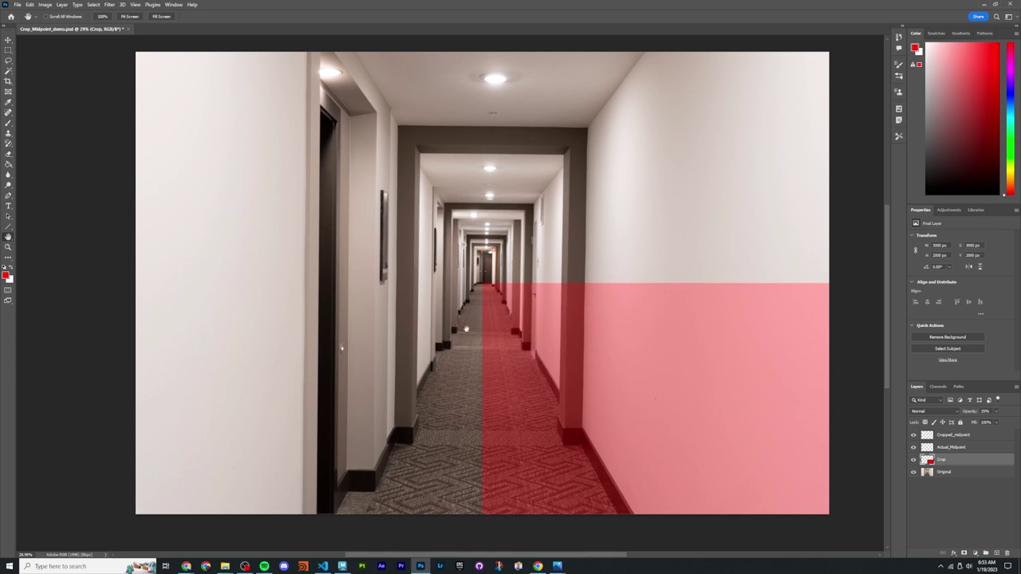
{"action": "left_click_drag", "start_coordinate": [523, 302], "coordinate": [511, 285]}
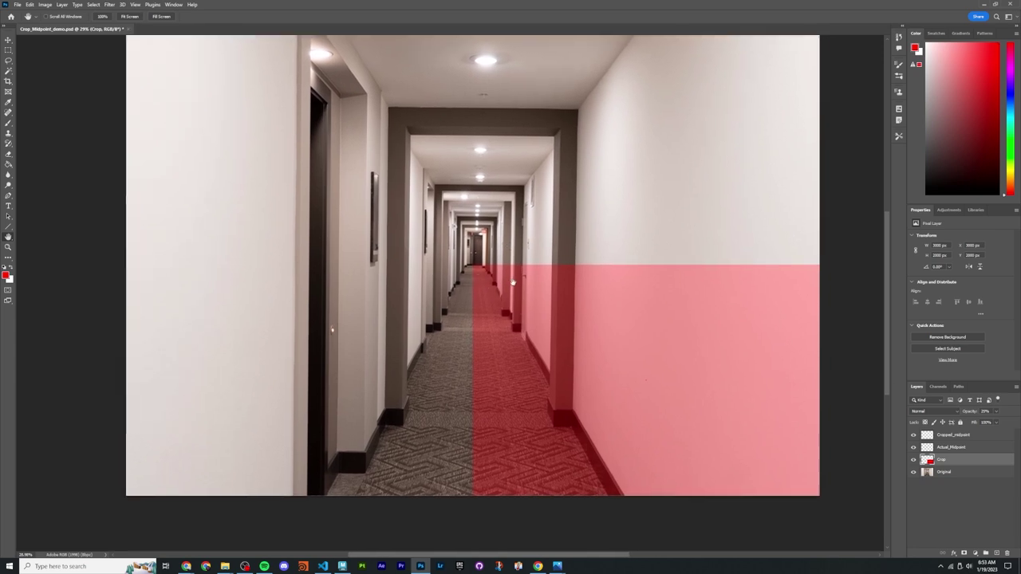
{"action": "key", "text": "c"}
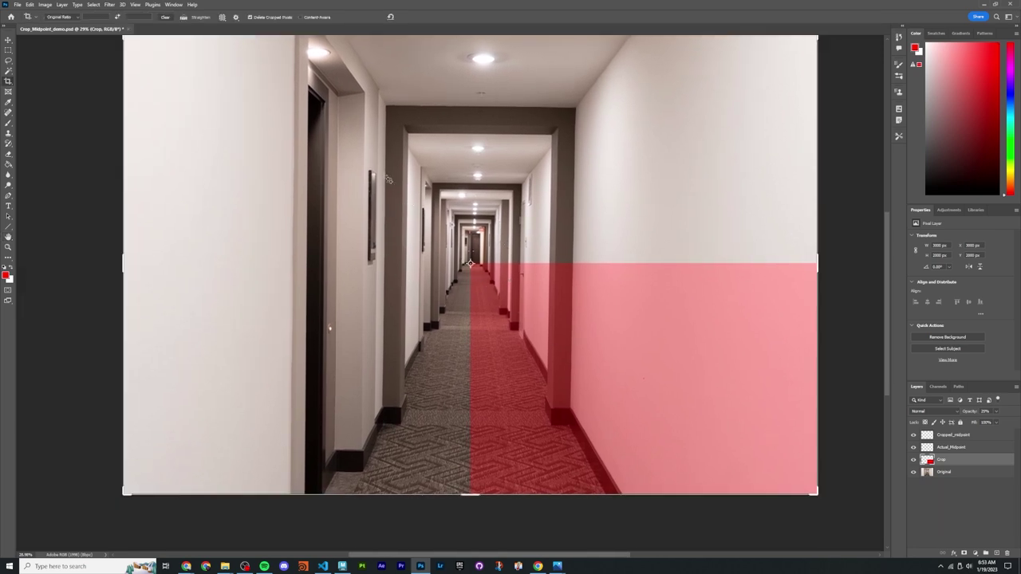
{"action": "mouse_move", "coordinate": [385, 176]}
{"action": "left_mouse_down"}
{"action": "mouse_move", "coordinate": [615, 331]}
{"action": "mouse_move", "coordinate": [629, 327]}
{"action": "left_mouse_up"}
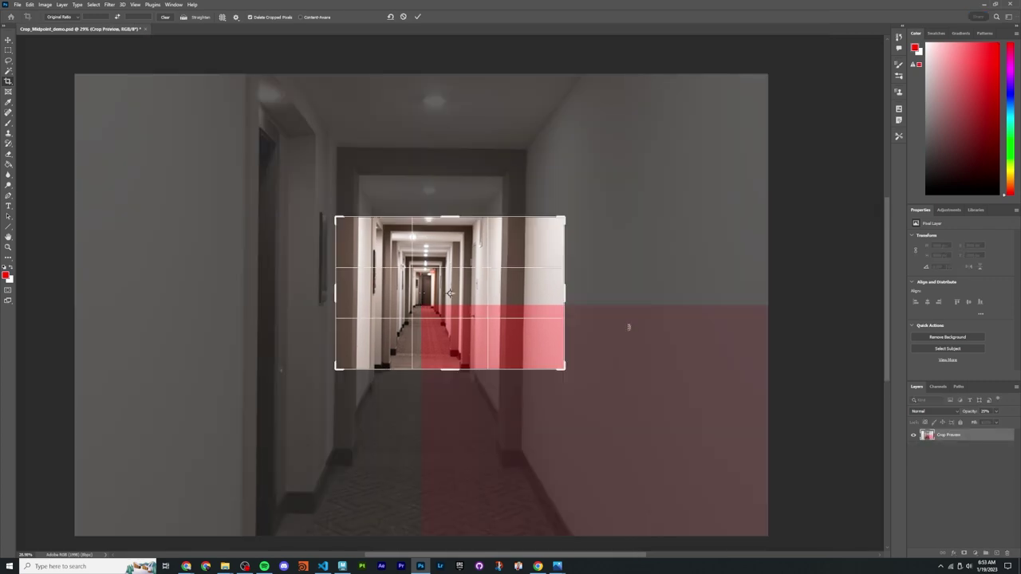
{"action": "key", "text": "Return"}
{"action": "key", "text": "ctrl+plus"}
{"action": "mouse_move", "coordinate": [367, 243]}
{"action": "left_mouse_down"}
{"action": "mouse_move", "coordinate": [666, 441]}
{"action": "mouse_move", "coordinate": [701, 479]}
{"action": "left_mouse_up"}
{"action": "key", "text": "Return"}
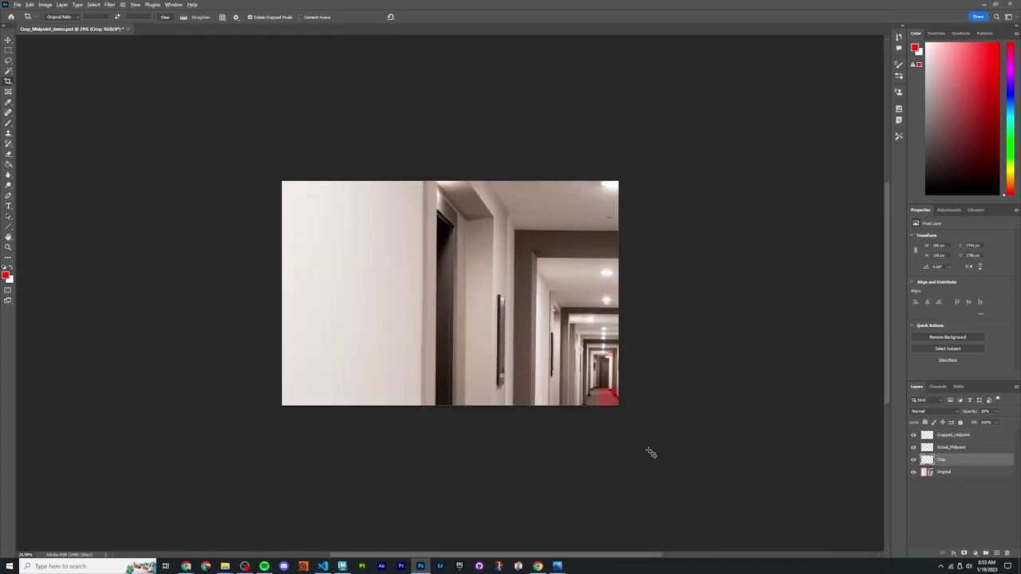
{"action": "key", "text": "ctrl+plus"}
{"action": "key", "text": "ctrl+z"}
{"action": "key", "text": "h"}
{"action": "key", "text": "ctrl+0"}
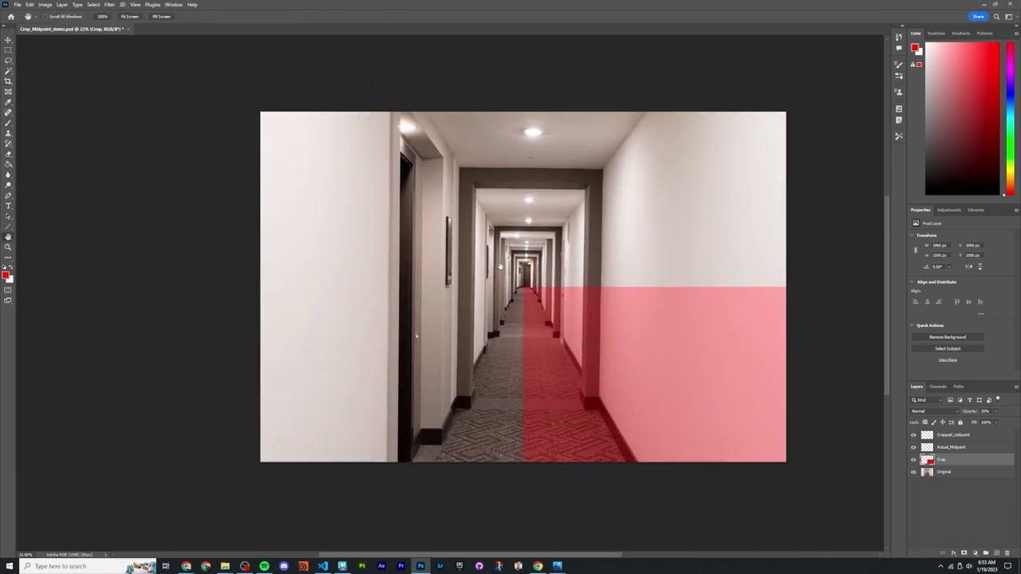
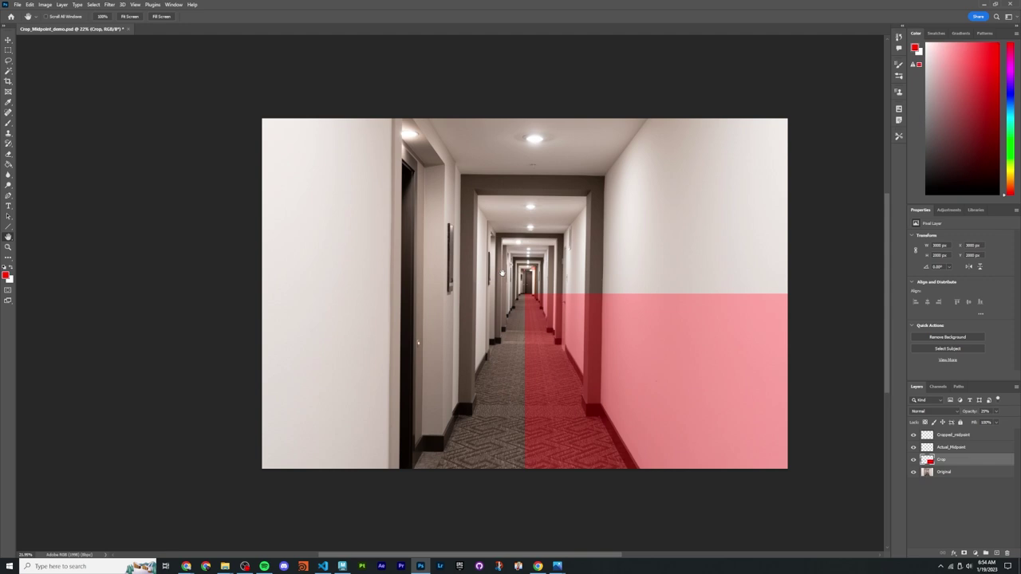
Step: Crop the full-width hallway image evenly around its centre to a 16 : 9 ratio
{"action": "key", "text": "c"}
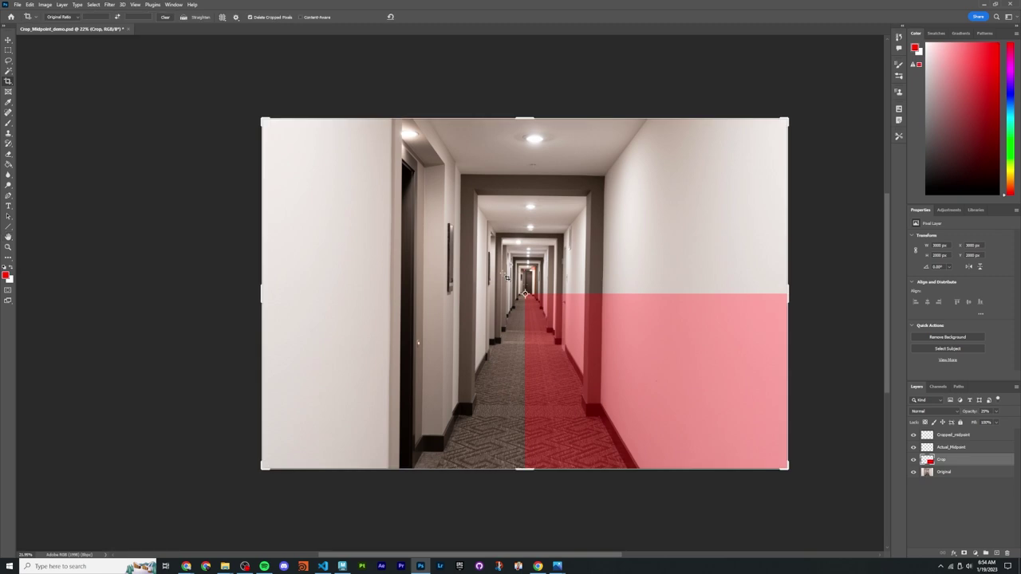
{"action": "key", "text": "ctrl+plus"}
{"action": "key", "text": "ctrl+plus"}
{"action": "key", "text": "ctrl+minus"}
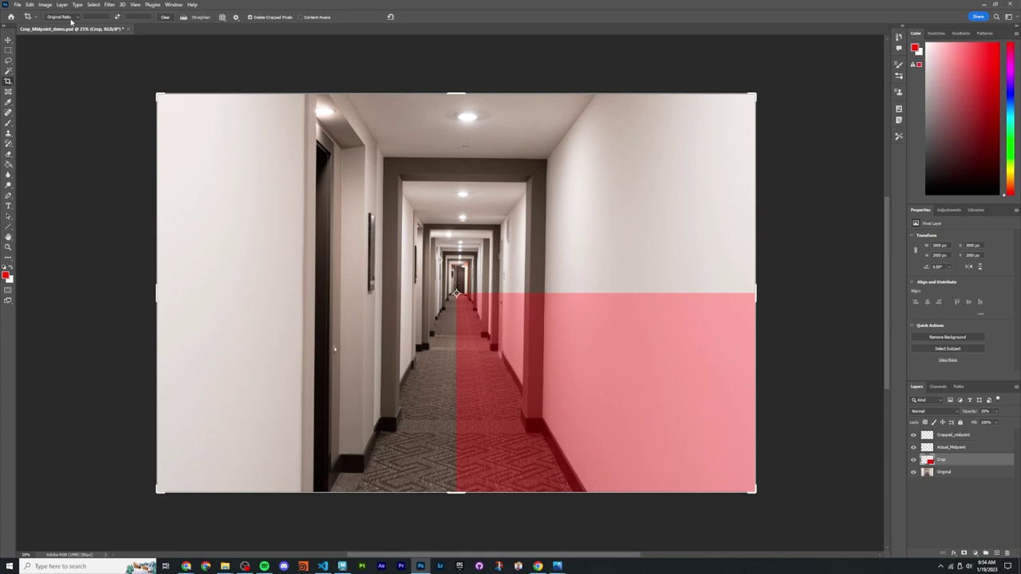
{"action": "key", "text": "Return"}
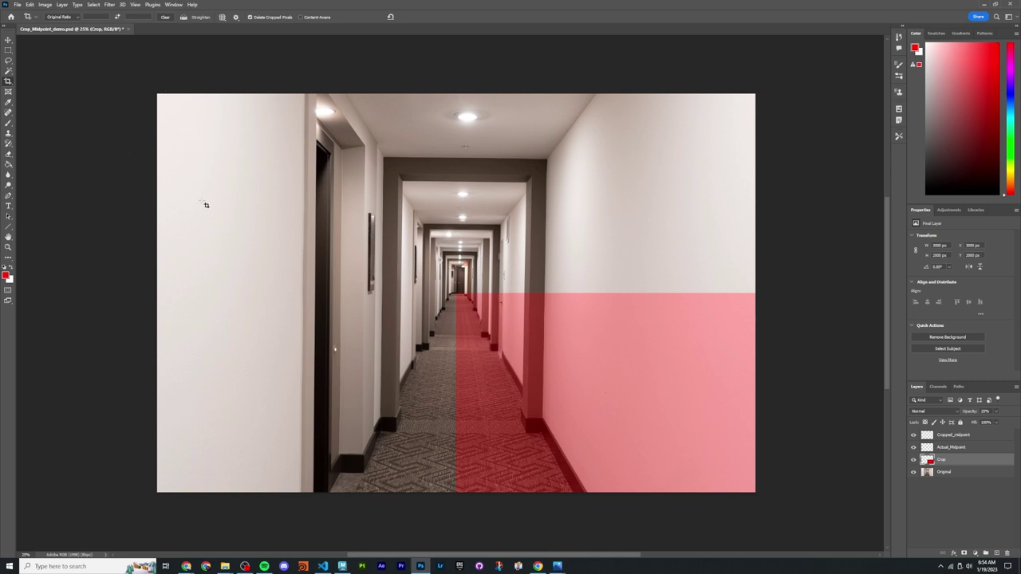
{"action": "left_click", "coordinate": [219, 182]}
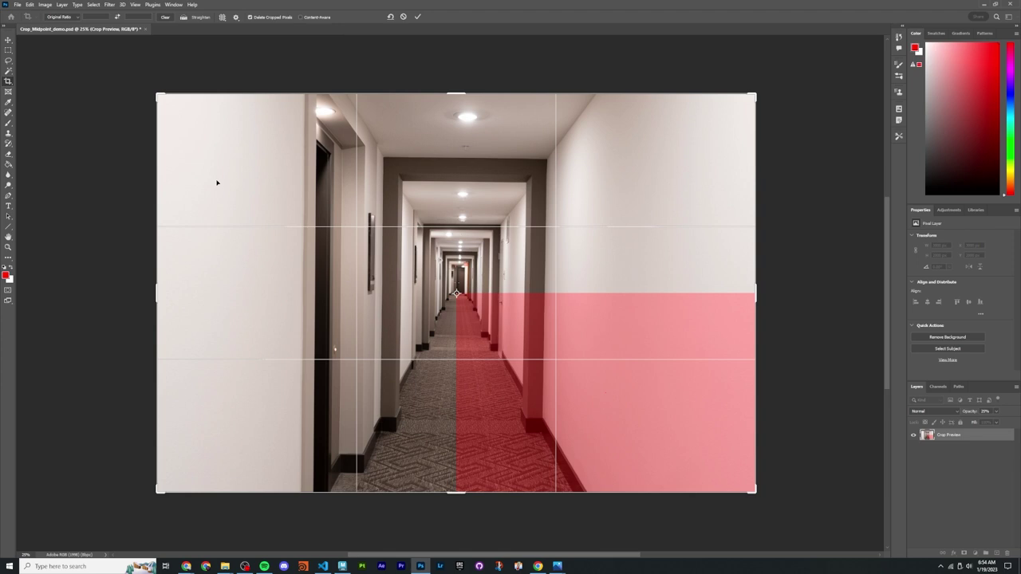
{"action": "left_click", "coordinate": [78, 17]}
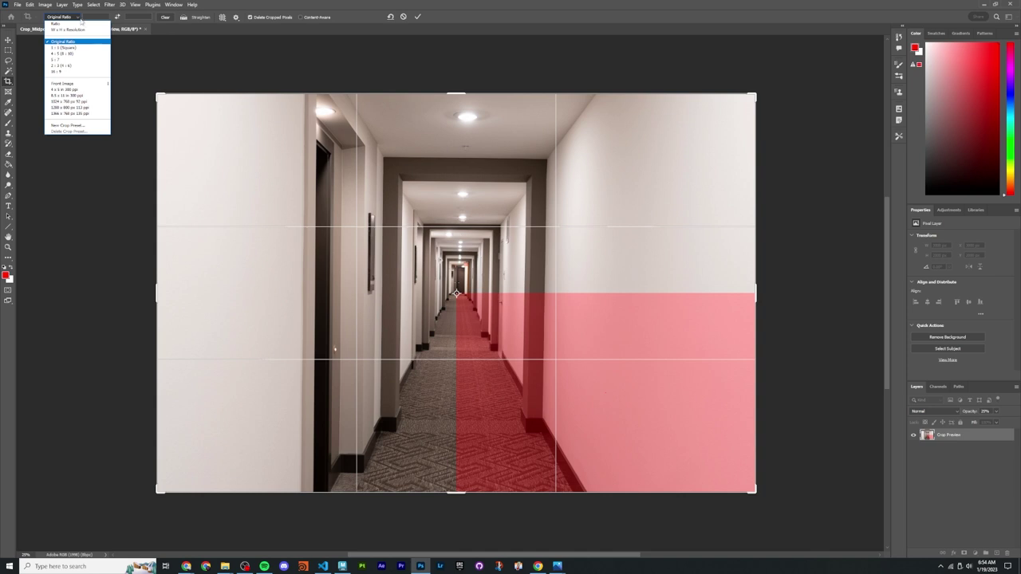
{"action": "left_click", "coordinate": [80, 71]}
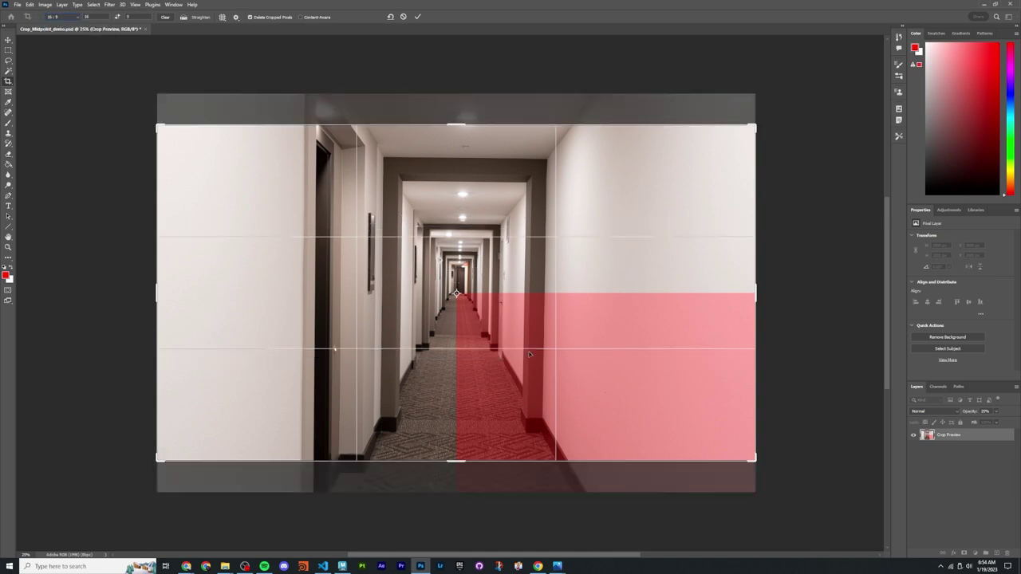
{"action": "left_click", "coordinate": [417, 16]}
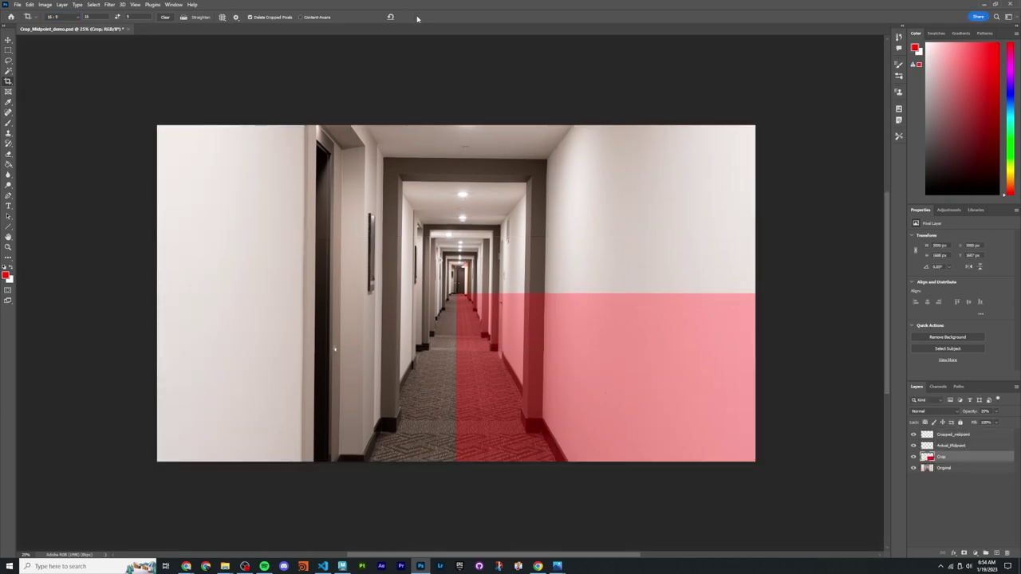
Step: Compare the hallway's midpoint before and after the 16 : 9 crop by undoing and redoing the crop
{"action": "scroll", "coordinate": [461, 296], "scroll_direction": "up", "scroll_amount": 3, "text": "alt"}
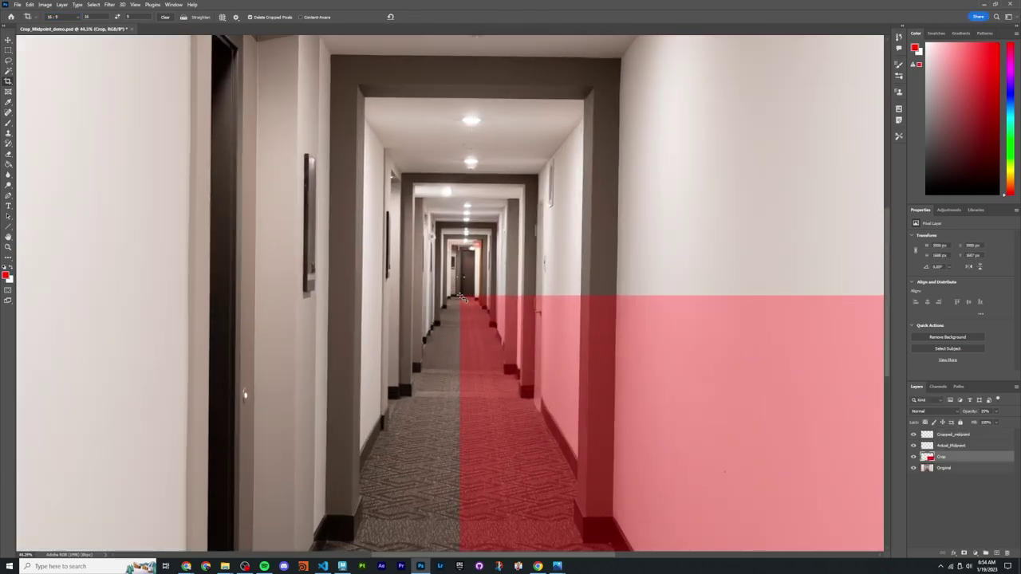
{"action": "scroll", "coordinate": [465, 302], "scroll_direction": "down", "scroll_amount": 4, "text": "alt"}
{"action": "scroll", "coordinate": [464, 301], "scroll_direction": "up", "scroll_amount": 3, "text": "alt"}
{"action": "scroll", "coordinate": [469, 299], "scroll_direction": "down", "scroll_amount": 4, "text": "alt"}
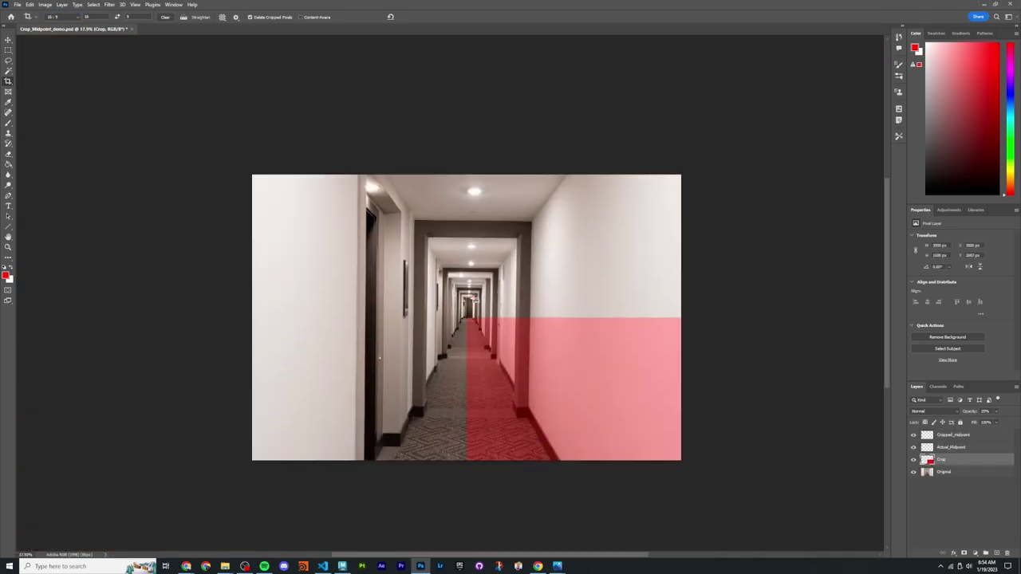
{"action": "key", "text": "ctrl+z"}
{"action": "key", "text": "ctrl+shift+z"}
{"action": "scroll", "coordinate": [468, 297], "scroll_direction": "up", "scroll_amount": 5, "text": "alt"}
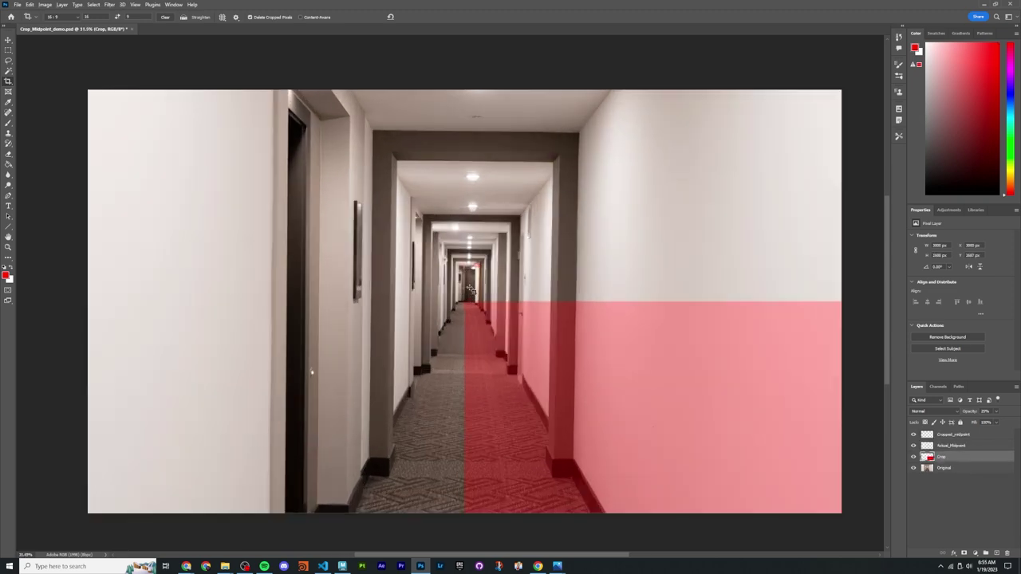
{"action": "scroll", "coordinate": [438, 332], "scroll_direction": "down", "scroll_amount": 3, "text": "alt"}
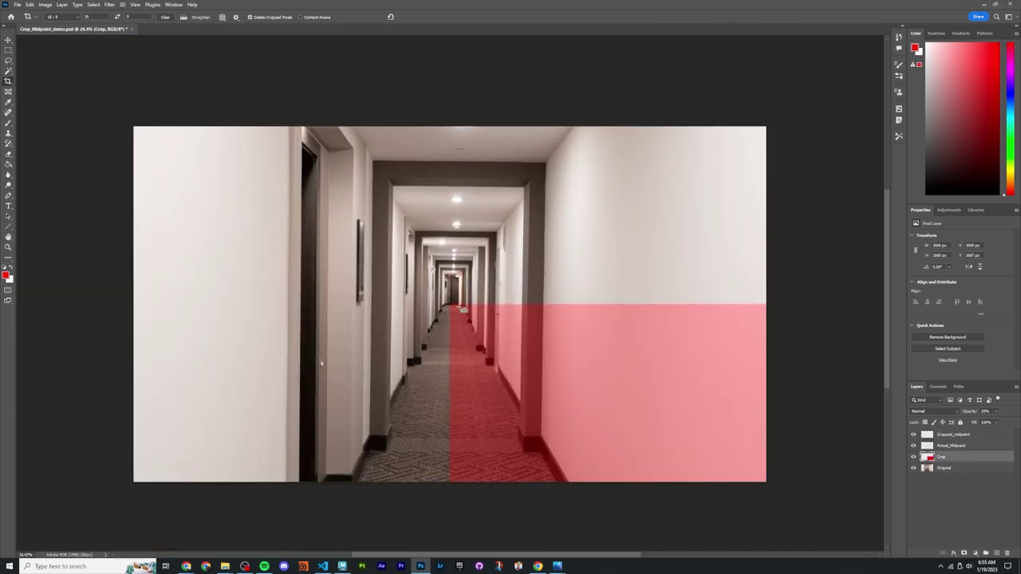
Step: Inspect the red midpoint marker at the overlay's corner, below the far door in the 16 : 9 hallway image
{"action": "scroll", "coordinate": [461, 309], "scroll_direction": "down", "scroll_amount": 1}
{"action": "scroll", "coordinate": [461, 310], "scroll_direction": "up", "scroll_amount": 2, "text": "alt"}
{"action": "scroll", "coordinate": [451, 260], "scroll_direction": "up", "scroll_amount": 7, "text": "alt"}
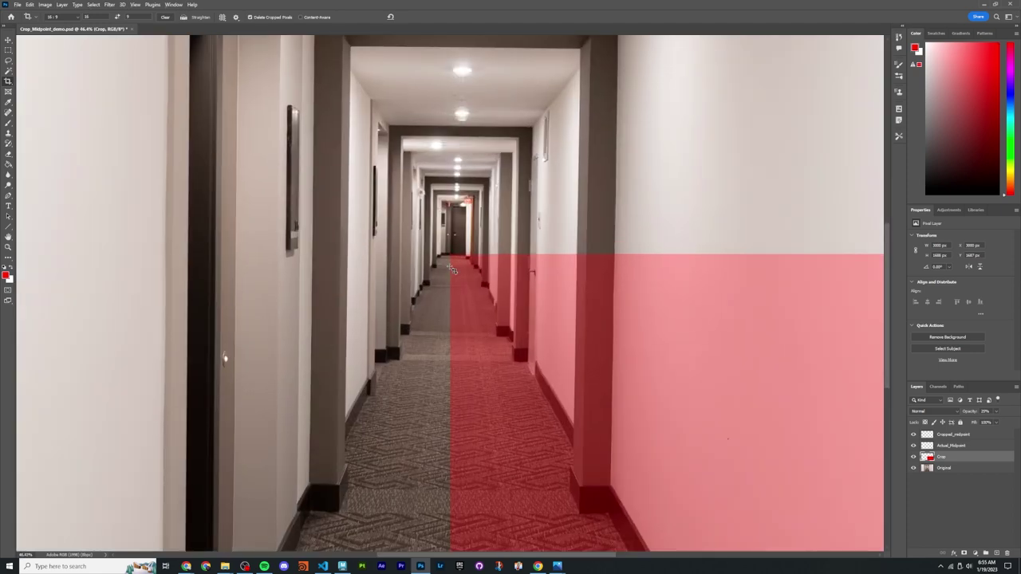
{"action": "key", "text": "m"}
{"action": "left_click_drag", "start_coordinate": [486, 219], "coordinate": [529, 264]}
{"action": "left_click", "coordinate": [522, 284]}
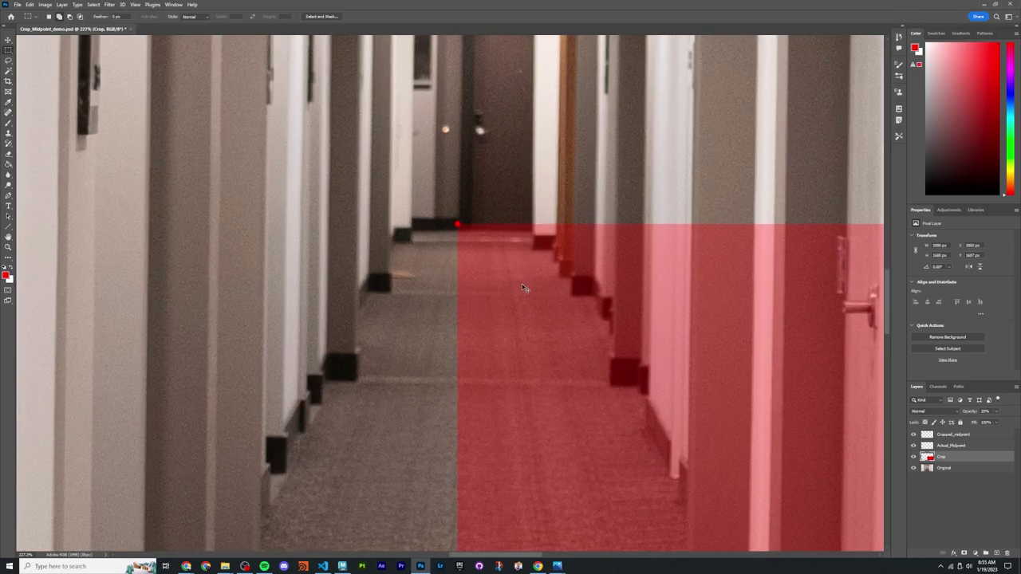
{"action": "scroll", "coordinate": [522, 284], "scroll_direction": "down", "scroll_amount": 4, "text": "alt"}
{"action": "scroll", "coordinate": [521, 284], "scroll_direction": "down", "scroll_amount": 4, "text": "alt"}
Step: Crop the hallway at 16 : 9 to a smaller off-centre area around the far door, extending further towards the left wall
{"action": "key", "text": "c"}
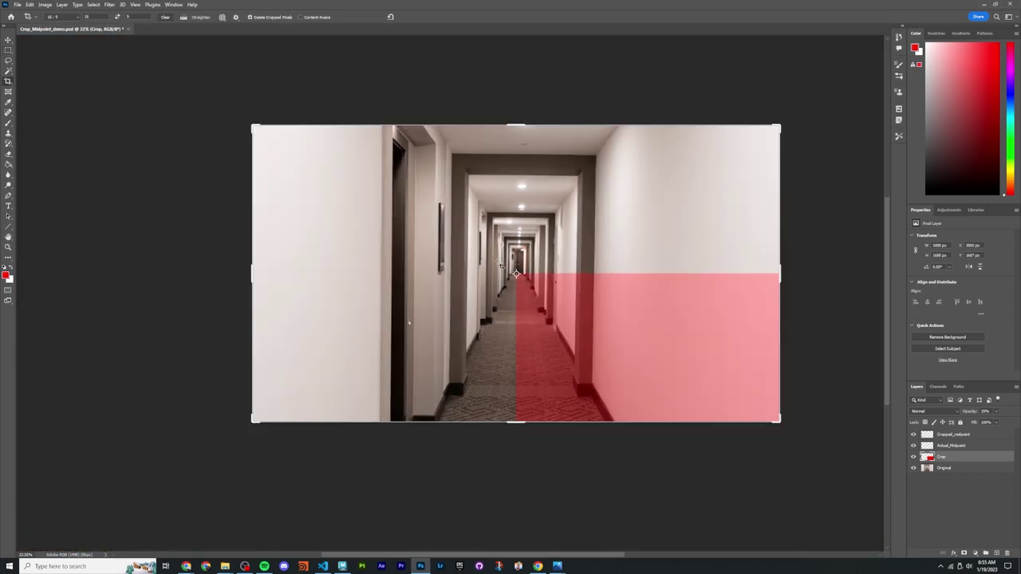
{"action": "left_click_drag", "start_coordinate": [384, 185], "coordinate": [610, 344]}
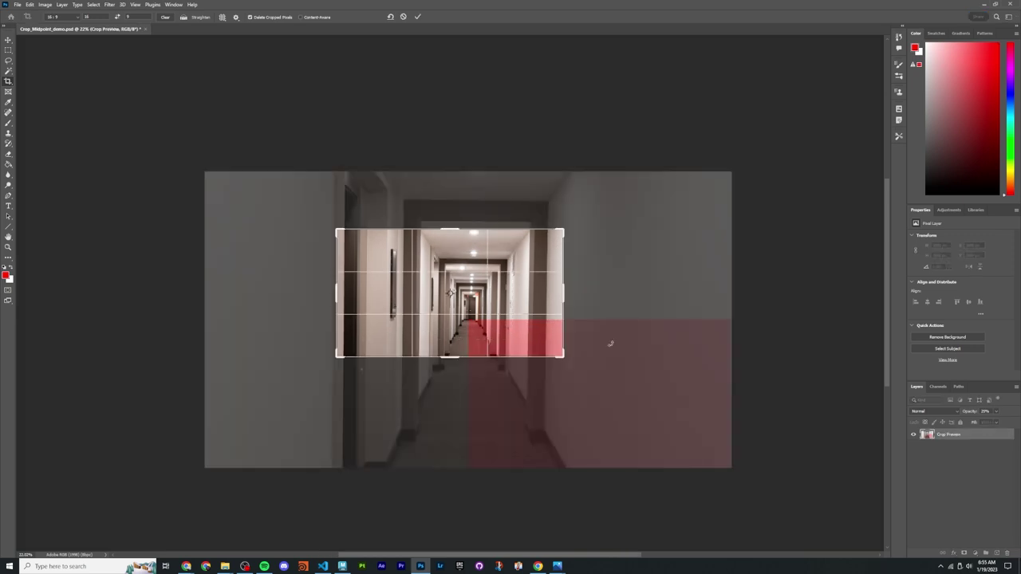
{"action": "key", "text": "Return"}
{"action": "key", "text": "ctrl+plus"}
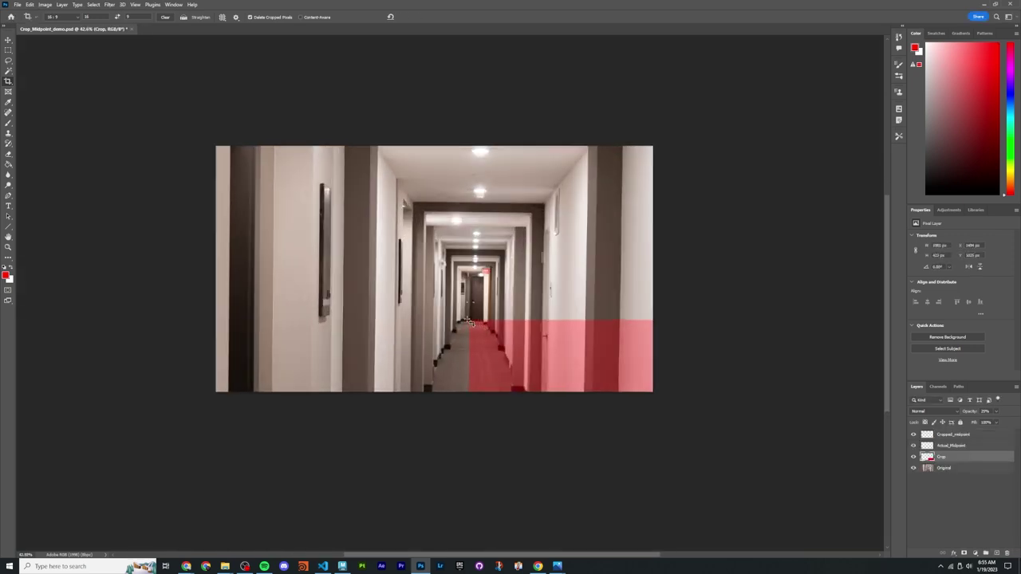
Step: Hide the Crop and Actual_Midpoint layers and examine where the hallway's perspective converges in the off-centre crop
{"action": "left_click", "coordinate": [913, 445]}
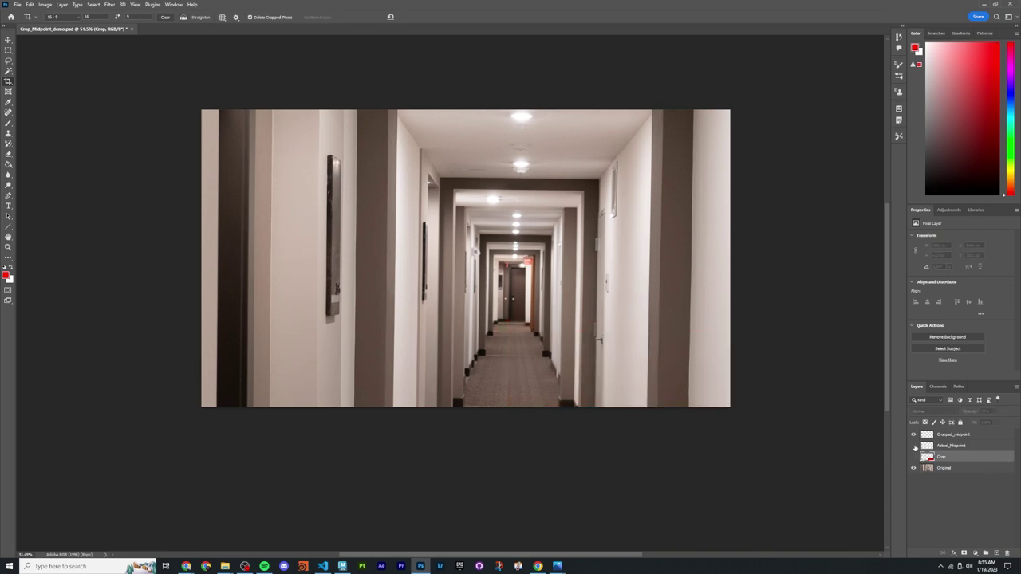
{"action": "scroll", "coordinate": [484, 293], "scroll_direction": "down", "scroll_amount": 3, "text": "alt"}
{"action": "scroll", "coordinate": [483, 293], "scroll_direction": "up", "scroll_amount": 2, "text": "alt"}
{"action": "key", "text": "b"}
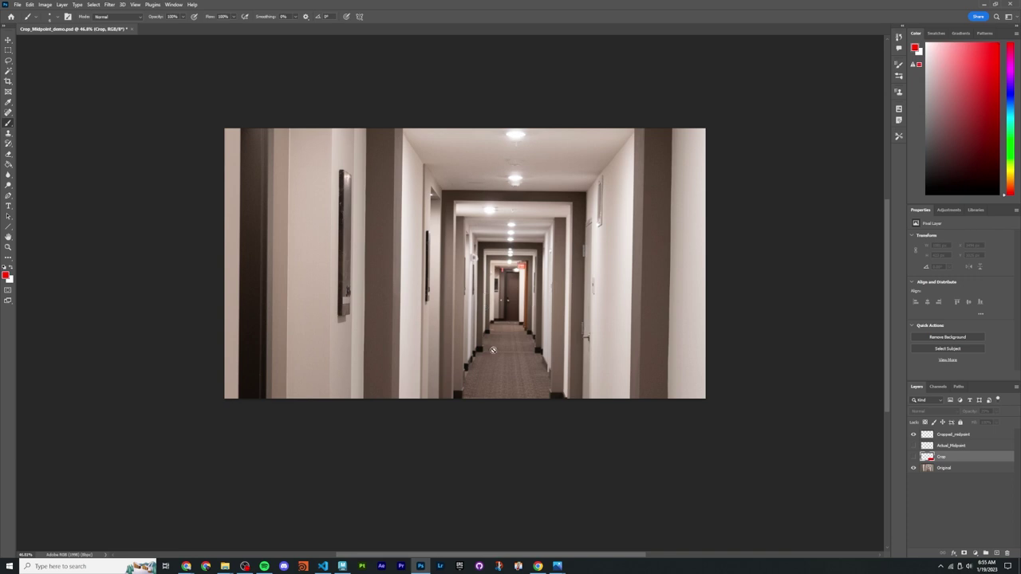
{"action": "scroll", "coordinate": [510, 294], "scroll_direction": "up", "scroll_amount": 1, "text": "alt"}
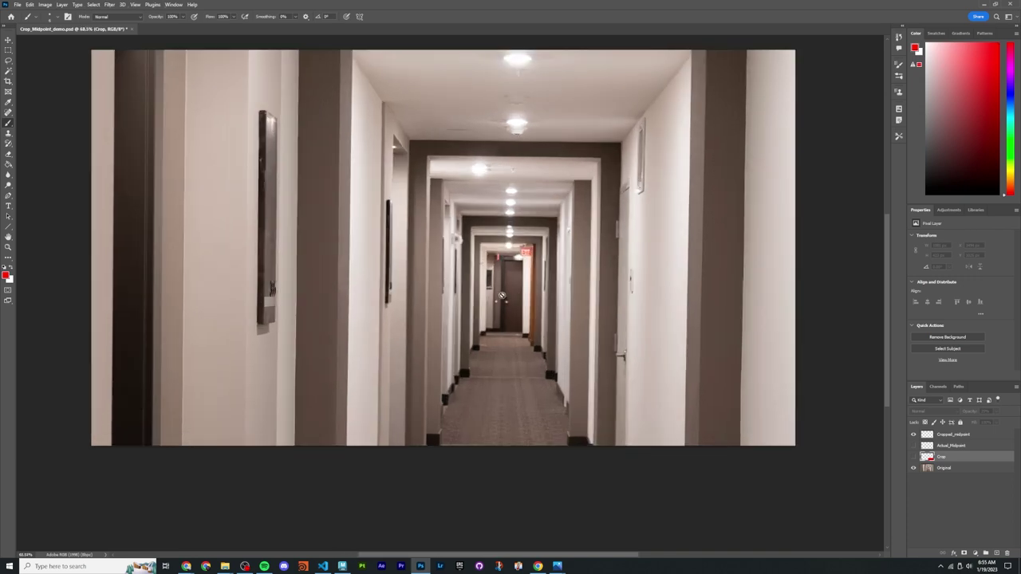
{"action": "scroll", "coordinate": [504, 297], "scroll_direction": "down", "scroll_amount": 1, "text": "alt"}
{"action": "scroll", "coordinate": [504, 297], "scroll_direction": "up", "scroll_amount": 1, "text": "alt"}
{"action": "scroll", "coordinate": [504, 297], "scroll_direction": "up", "scroll_amount": 1}
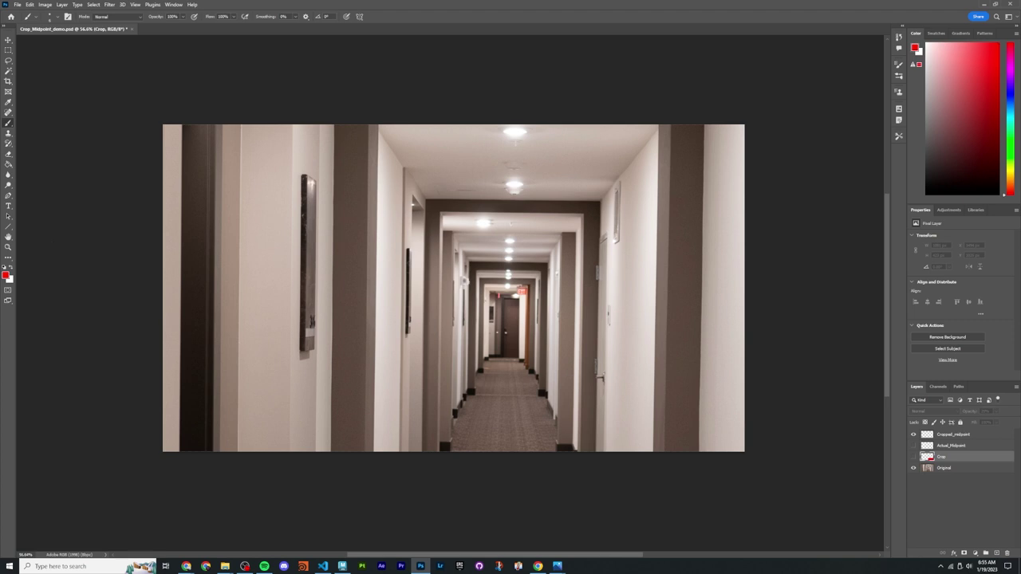
Step: Switch to the Cropped Sensor Example scene in Maya
{"action": "key", "text": "alt+Tab"}
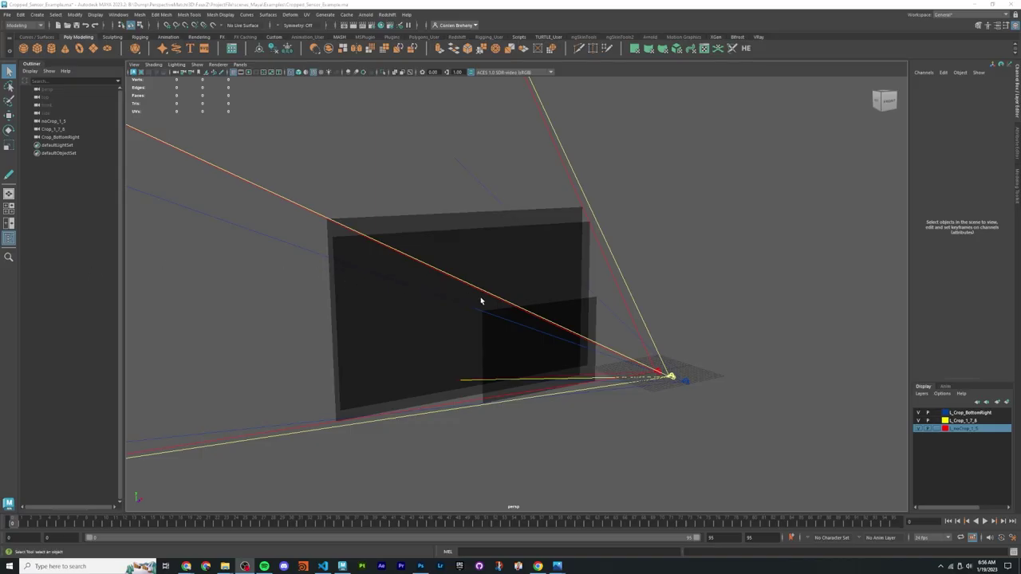
Step: Hide the L_Crop_1_7_8 and L_Crop_BottomRight layers, select the noCrop_1_5 camera, and examine its frustum against its image plane
{"action": "left_click_drag", "start_coordinate": [481, 301], "coordinate": [528, 300], "text": "alt"}
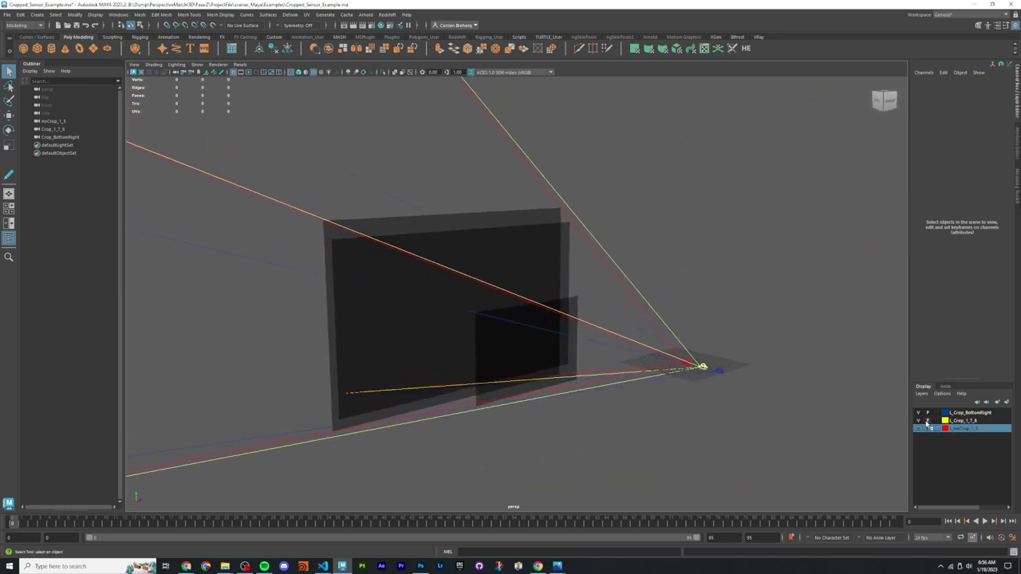
{"action": "left_click", "coordinate": [918, 420]}
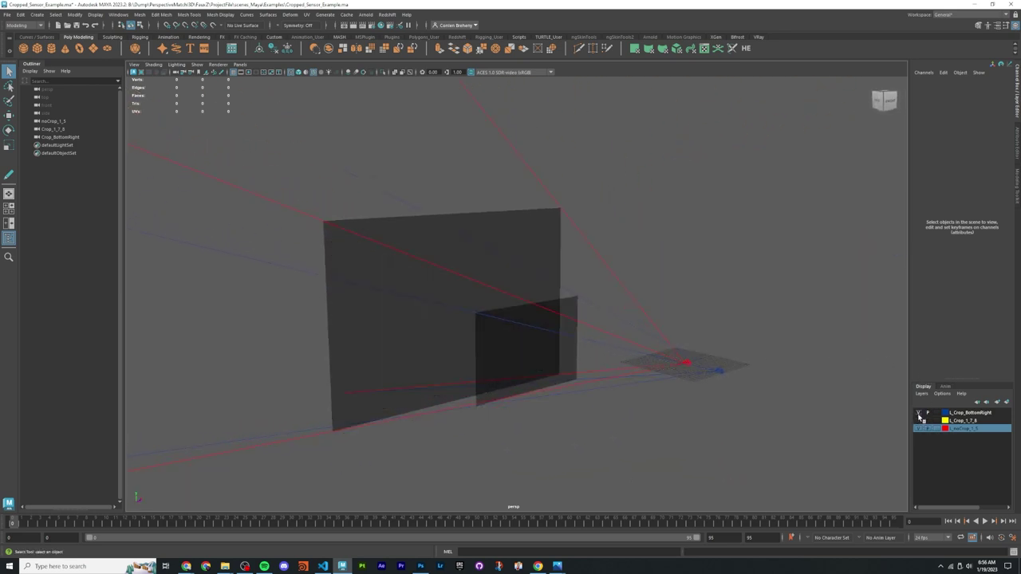
{"action": "left_click", "coordinate": [919, 412]}
{"action": "left_click_drag", "start_coordinate": [713, 355], "coordinate": [614, 228], "text": "alt"}
{"action": "left_click", "coordinate": [558, 322]}
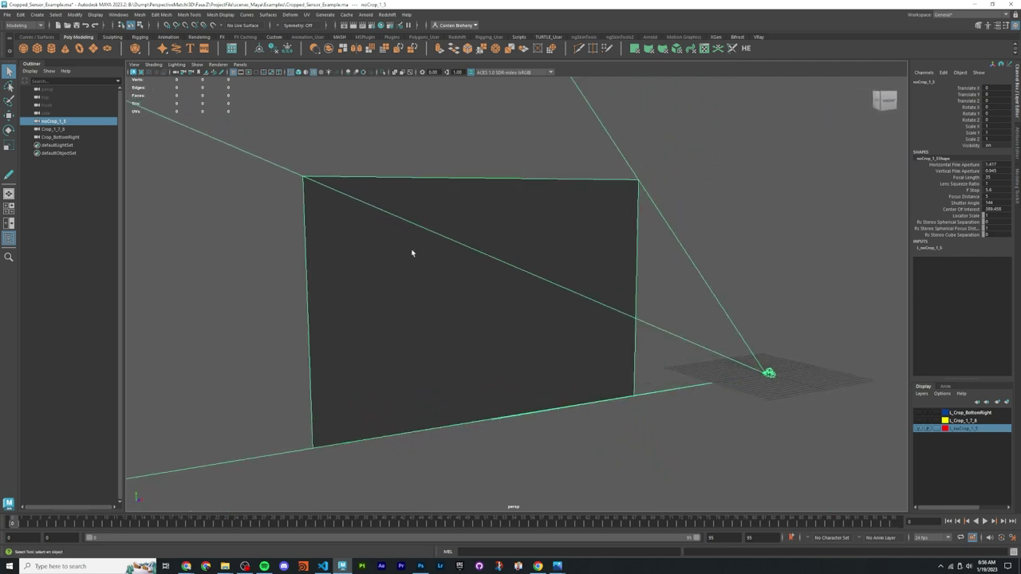
{"action": "left_click_drag", "start_coordinate": [412, 253], "coordinate": [550, 224], "text": "alt"}
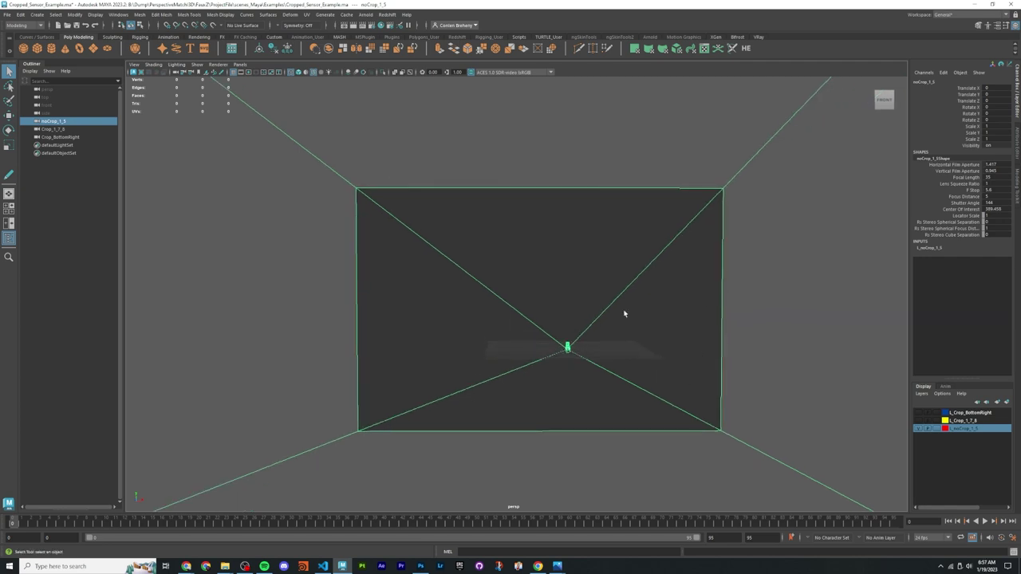
{"action": "left_click_drag", "start_coordinate": [624, 313], "coordinate": [554, 327], "text": "alt"}
Step: Show the L_Crop_1_7_8 layer, hide L_noCrop_1_5, and examine the cropped camera's centre point relative to its image plane
{"action": "left_click", "coordinate": [919, 420]}
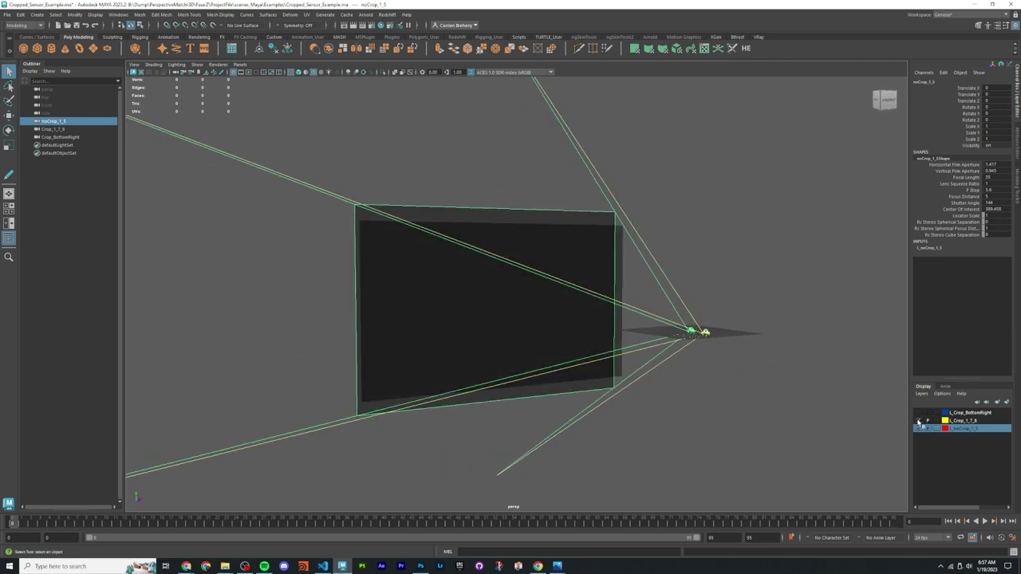
{"action": "left_click_drag", "start_coordinate": [614, 291], "coordinate": [477, 312], "text": "alt"}
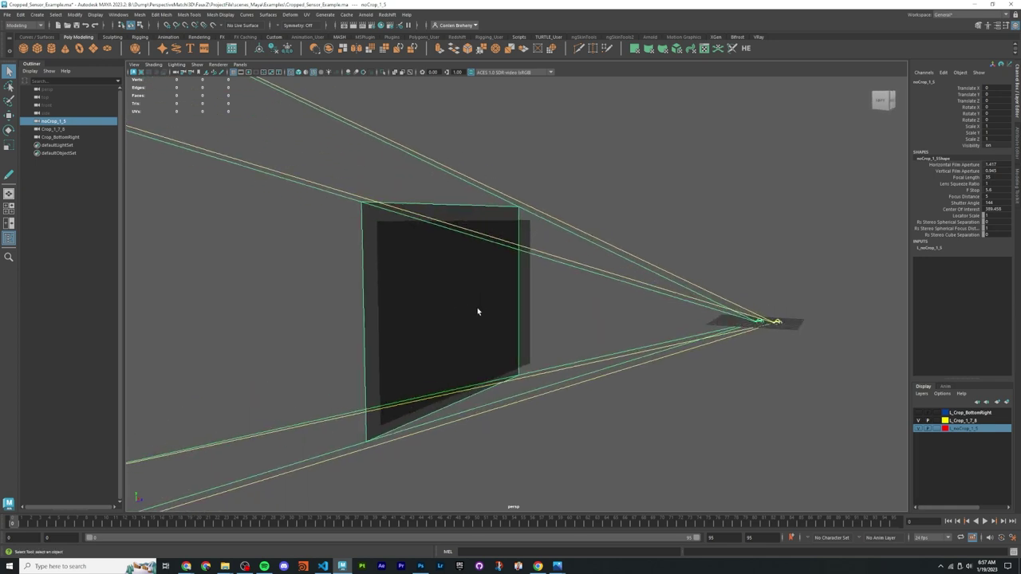
{"action": "left_click", "coordinate": [922, 430]}
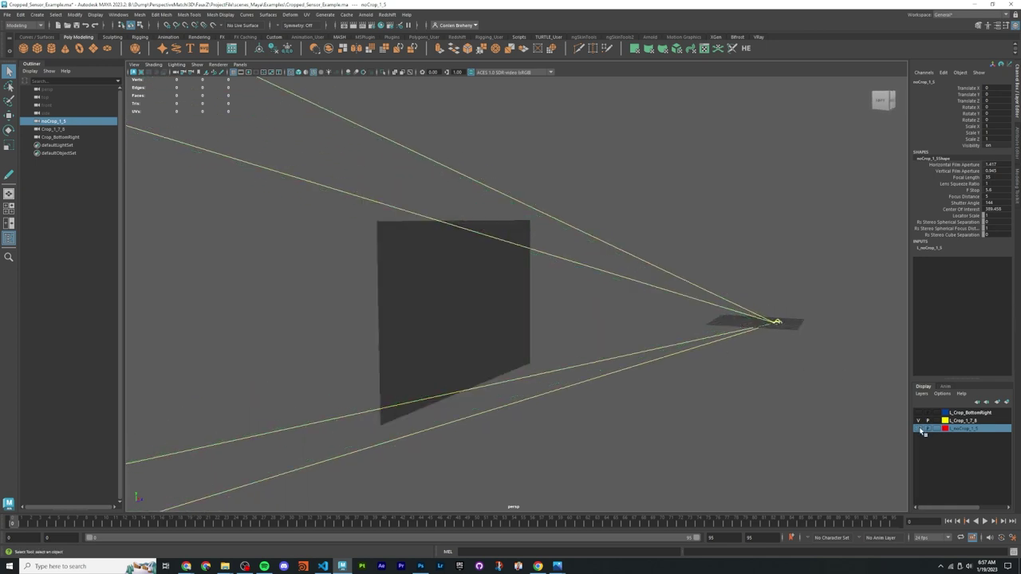
{"action": "left_click", "coordinate": [716, 396]}
{"action": "left_click_drag", "start_coordinate": [716, 397], "coordinate": [516, 280], "text": "alt"}
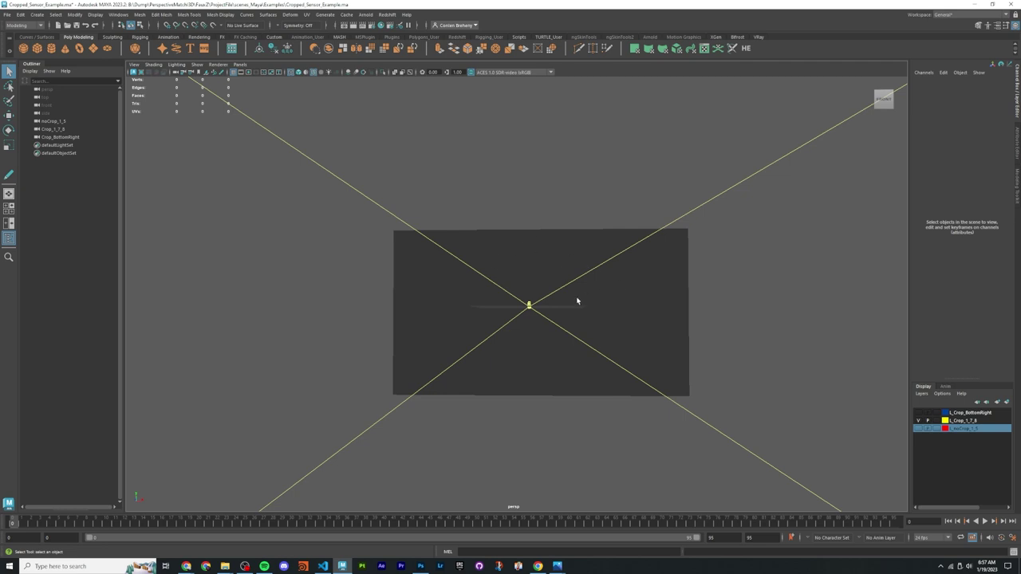
{"action": "left_click_drag", "start_coordinate": [556, 307], "coordinate": [739, 358], "text": "alt"}
Step: Show the L_noCrop_1_5 layer again and compare its frame and camera centre with those of the 1_7_8 crop
{"action": "left_click", "coordinate": [918, 429]}
{"action": "mouse_move", "coordinate": [581, 328]}
{"action": "left_mouse_down", "text": "alt"}
{"action": "mouse_move", "coordinate": [570, 322]}
{"action": "mouse_move", "coordinate": [641, 324]}
{"action": "mouse_move", "coordinate": [588, 333]}
{"action": "left_mouse_up", "text": "alt"}
{"action": "right_click_drag", "start_coordinate": [588, 332], "coordinate": [671, 313], "text": "alt"}
{"action": "left_click_drag", "start_coordinate": [671, 312], "coordinate": [581, 330], "text": "alt"}
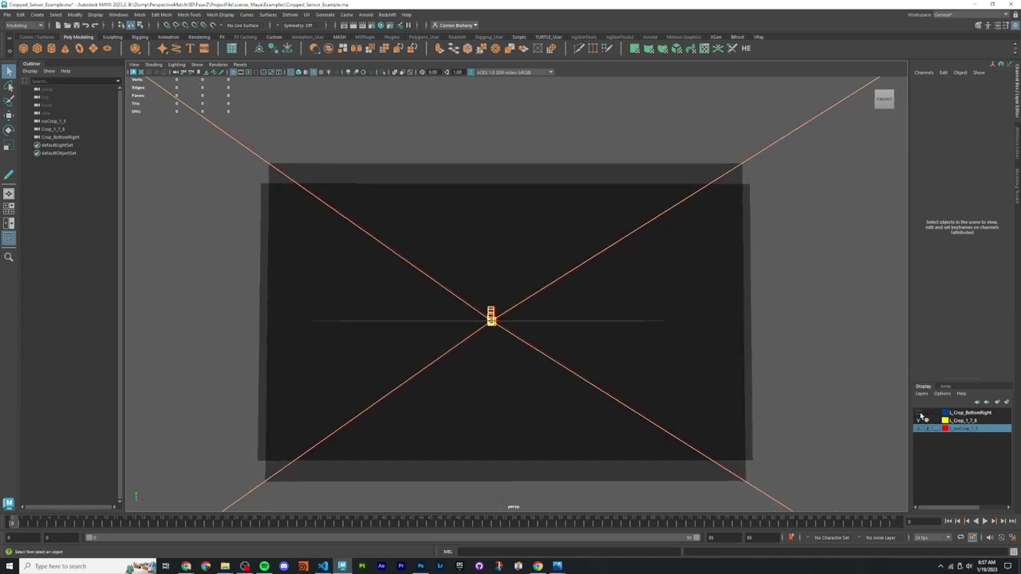
{"action": "left_click_drag", "start_coordinate": [513, 338], "coordinate": [450, 323], "text": "alt"}
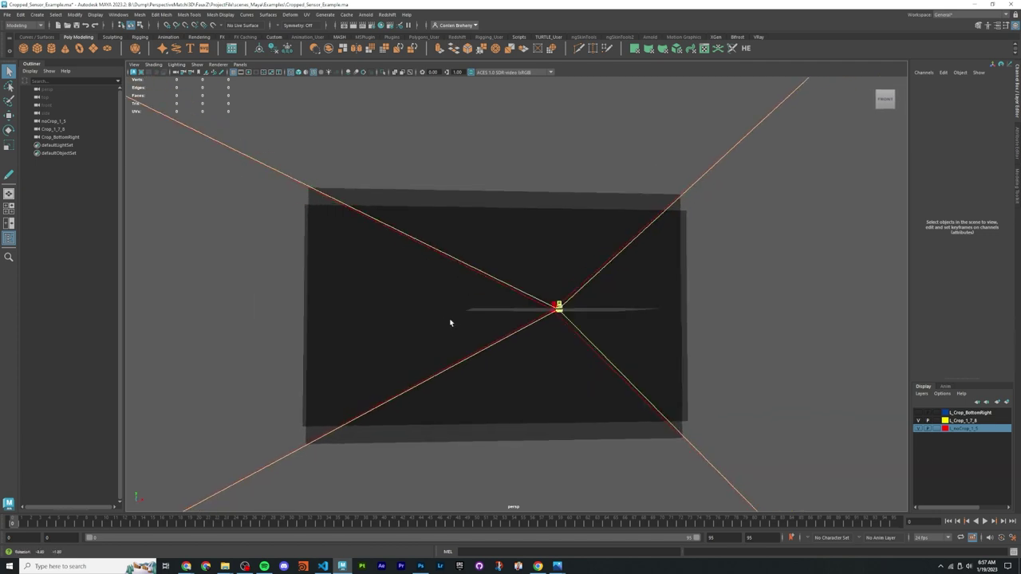
{"action": "left_click_drag", "start_coordinate": [511, 433], "coordinate": [500, 338], "text": "alt"}
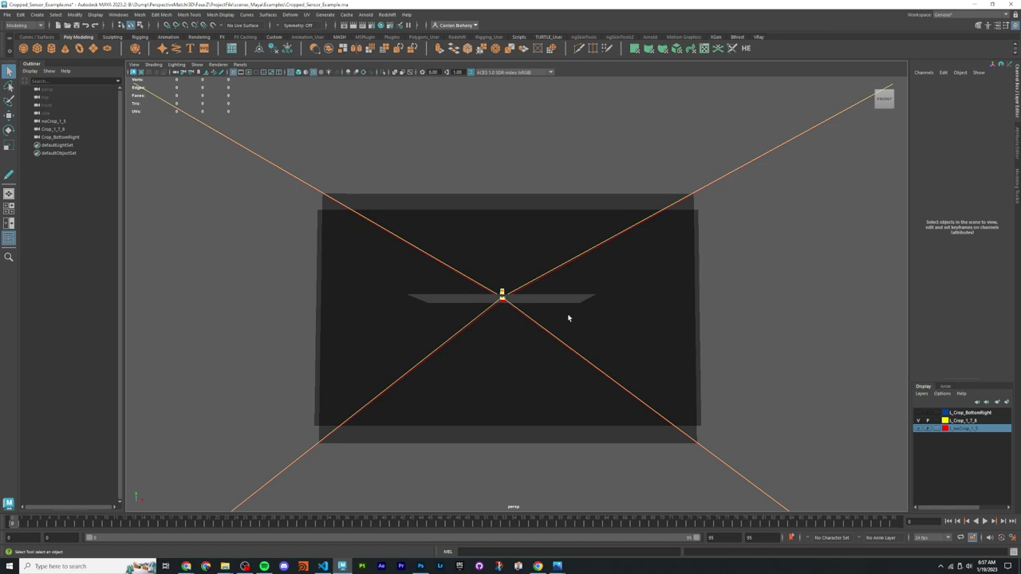
{"action": "left_click_drag", "start_coordinate": [568, 318], "coordinate": [550, 319], "text": "alt"}
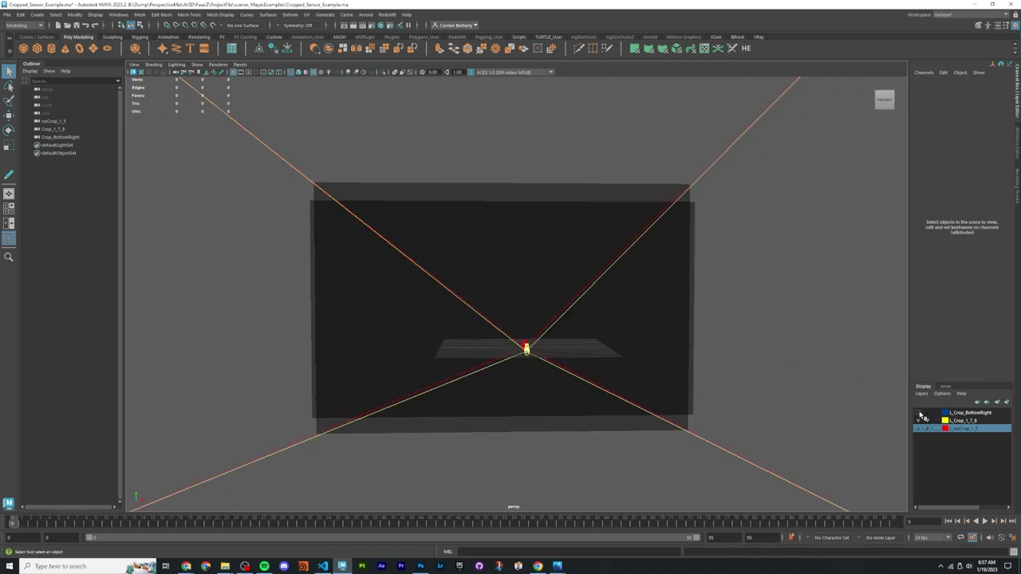
Step: Show the L_Crop_BottomRight layer, select its image plane, and capture a screen snip of that plane's rectangle
{"action": "left_click", "coordinate": [918, 412]}
{"action": "left_click_drag", "start_coordinate": [583, 331], "coordinate": [415, 221], "text": "alt"}
{"action": "left_click", "coordinate": [600, 301]}
{"action": "key", "text": "super+shift+s"}
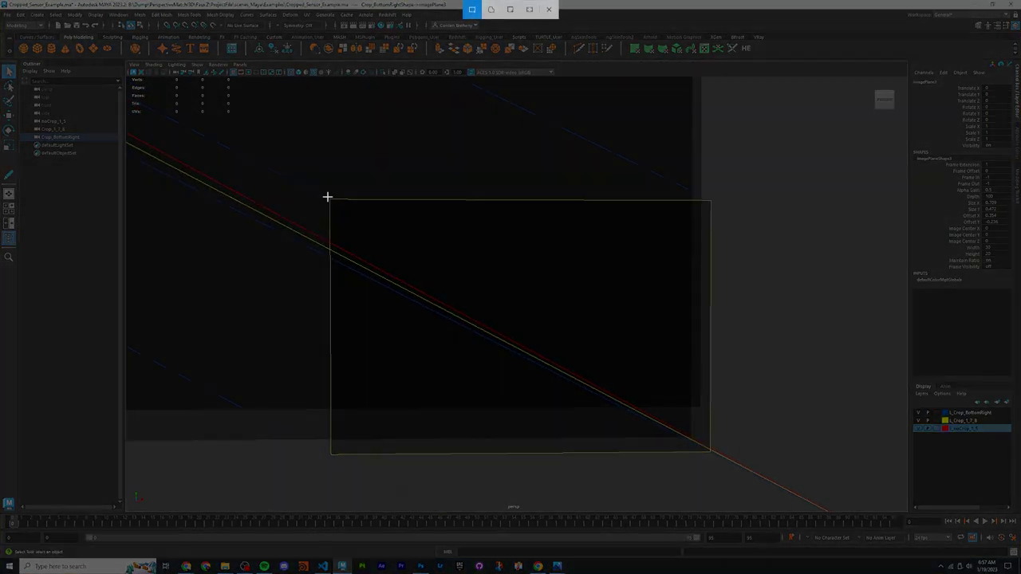
{"action": "left_click_drag", "start_coordinate": [328, 198], "coordinate": [710, 452]}
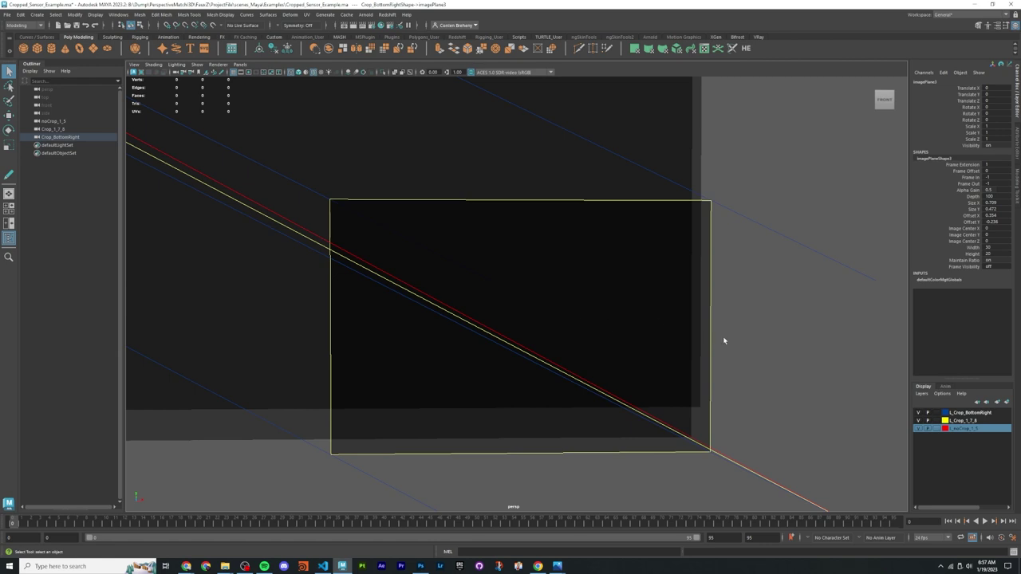
Step: Isolate the L_Crop_BottomRight layer by hiding the other two, and examine its camera at the image plane's upper-left corner
{"action": "right_click_drag", "start_coordinate": [652, 344], "coordinate": [508, 348], "text": "alt"}
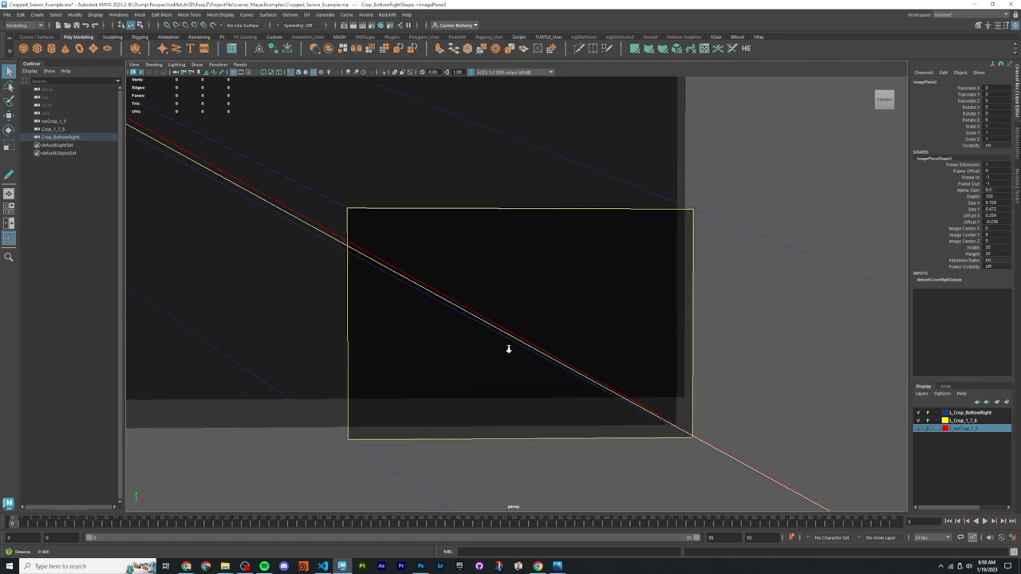
{"action": "left_click_drag", "start_coordinate": [508, 348], "coordinate": [537, 298], "text": "alt"}
{"action": "left_click", "coordinate": [456, 254]}
{"action": "left_click_drag", "start_coordinate": [457, 254], "coordinate": [571, 305], "text": "alt"}
{"action": "left_click", "coordinate": [918, 420]}
{"action": "left_click", "coordinate": [918, 428]}
{"action": "left_click", "coordinate": [675, 338]}
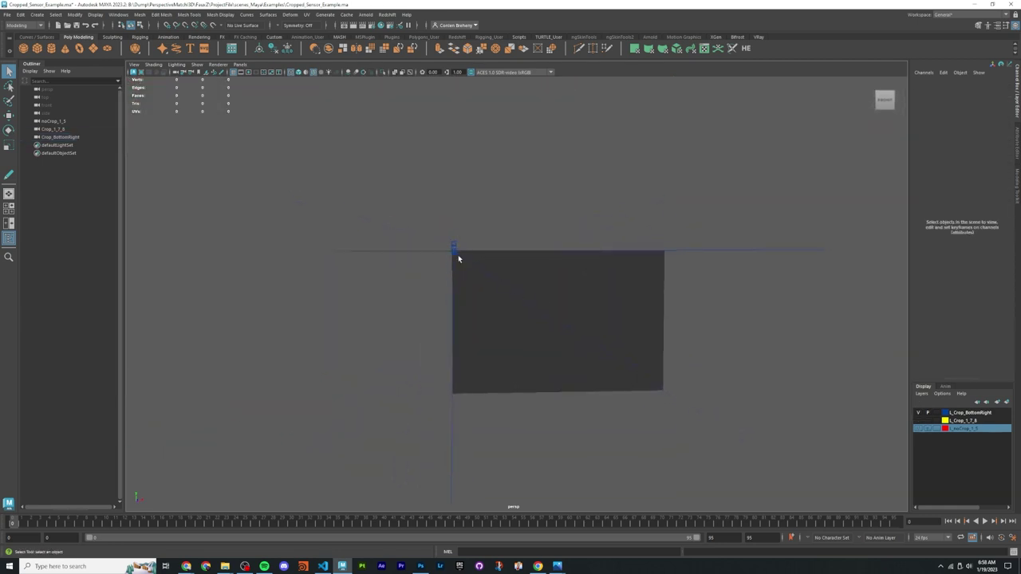
{"action": "left_click_drag", "start_coordinate": [458, 254], "coordinate": [454, 252], "text": "alt"}
Step: Switch to Photoshop, restore the uncropped hallway with its overlay layers, and examine the red crop area starting at the image's midpoint
{"action": "left_click", "coordinate": [421, 566]}
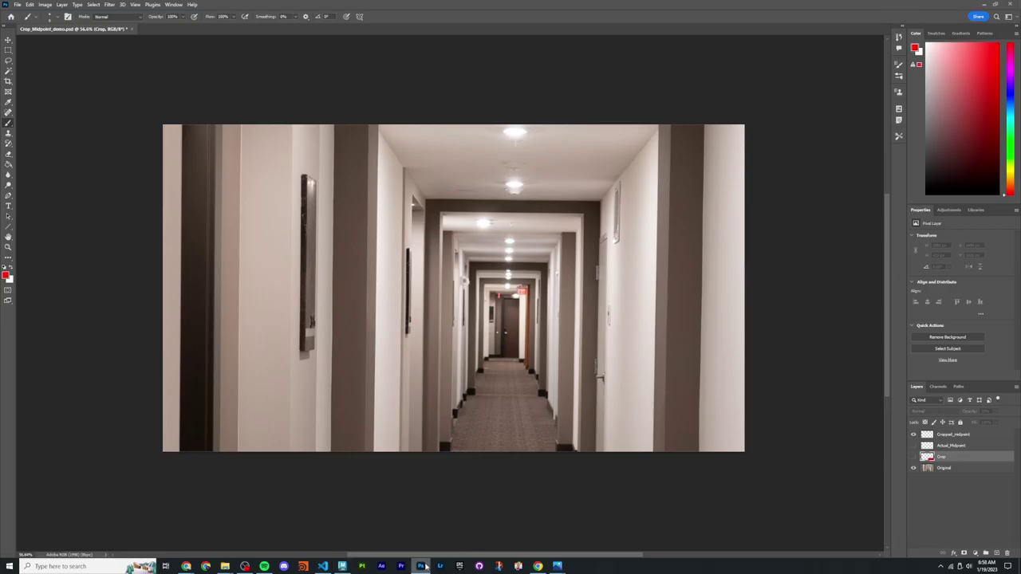
{"action": "scroll", "coordinate": [770, 401], "scroll_direction": "up", "scroll_amount": 3, "text": "alt"}
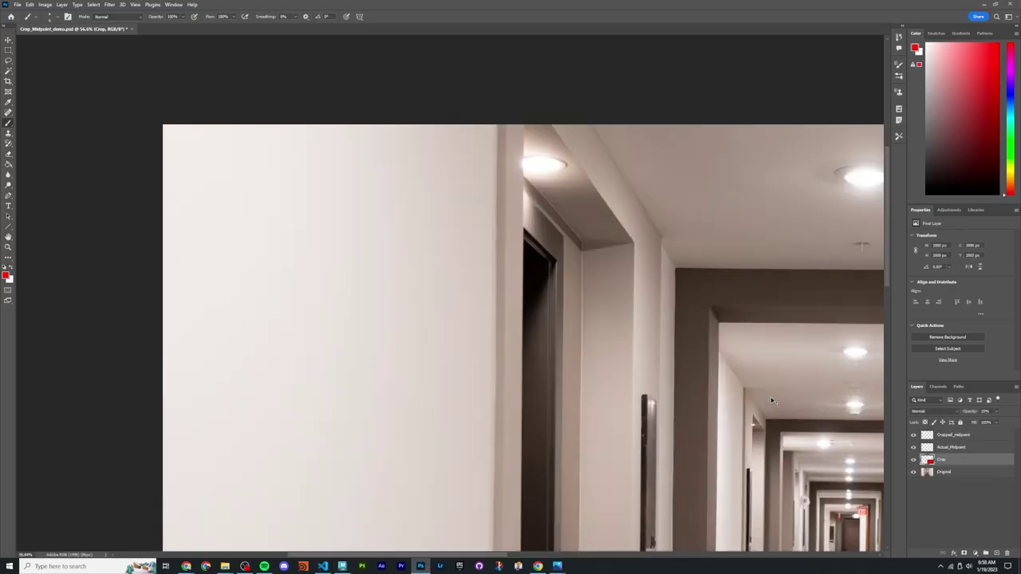
{"action": "scroll", "coordinate": [787, 457], "scroll_direction": "down", "scroll_amount": 6, "text": "alt"}
{"action": "scroll", "coordinate": [738, 458], "scroll_direction": "up", "scroll_amount": 5, "text": "alt"}
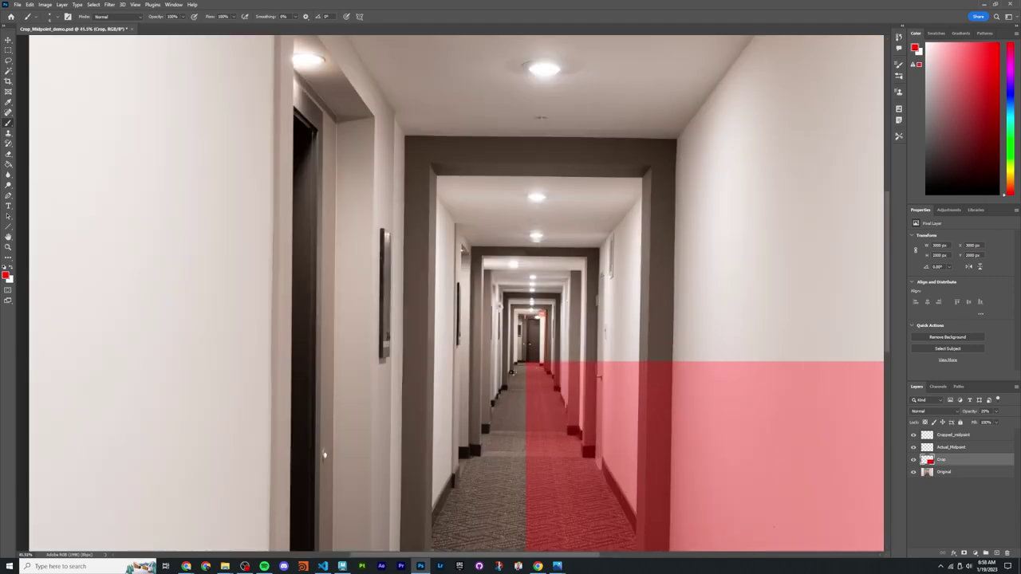
{"action": "scroll", "coordinate": [655, 505], "scroll_direction": "down", "scroll_amount": 2}
{"action": "scroll", "coordinate": [655, 504], "scroll_direction": "down", "scroll_amount": 5, "text": "alt"}
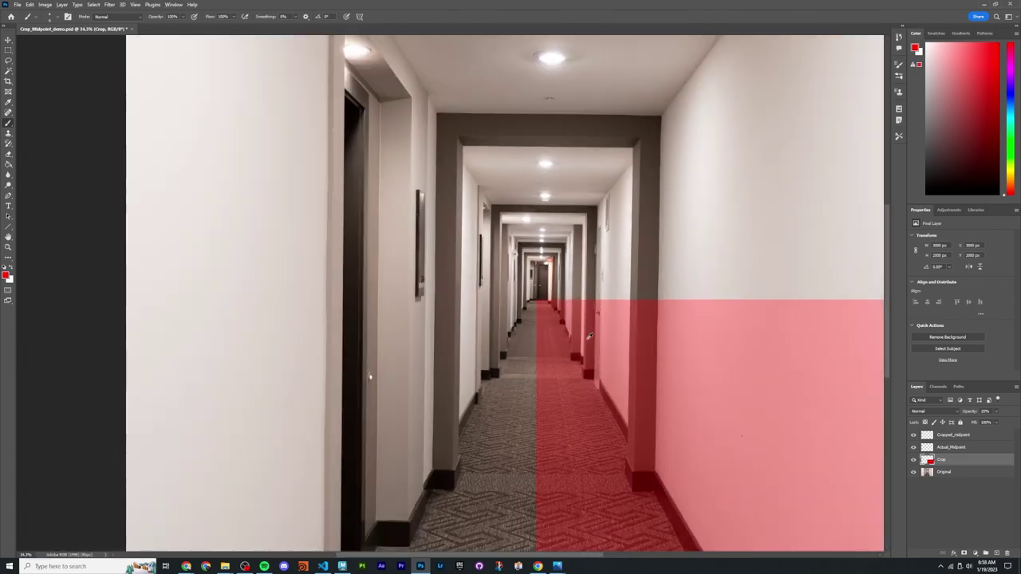
{"action": "scroll", "coordinate": [591, 349], "scroll_direction": "up", "scroll_amount": 5, "text": "alt"}
Step: Switch back to Maya and select the Crop_BottomRight camera to examine its off-centre frustum
{"action": "key", "text": "alt+Tab"}
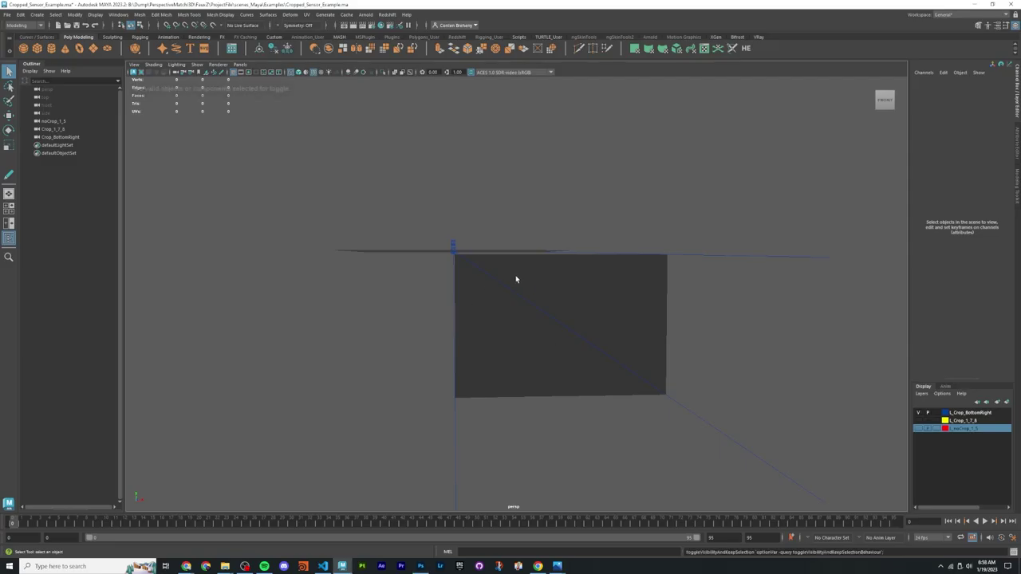
{"action": "left_click_drag", "start_coordinate": [494, 276], "coordinate": [473, 284], "text": "alt"}
{"action": "left_click", "coordinate": [481, 262]}
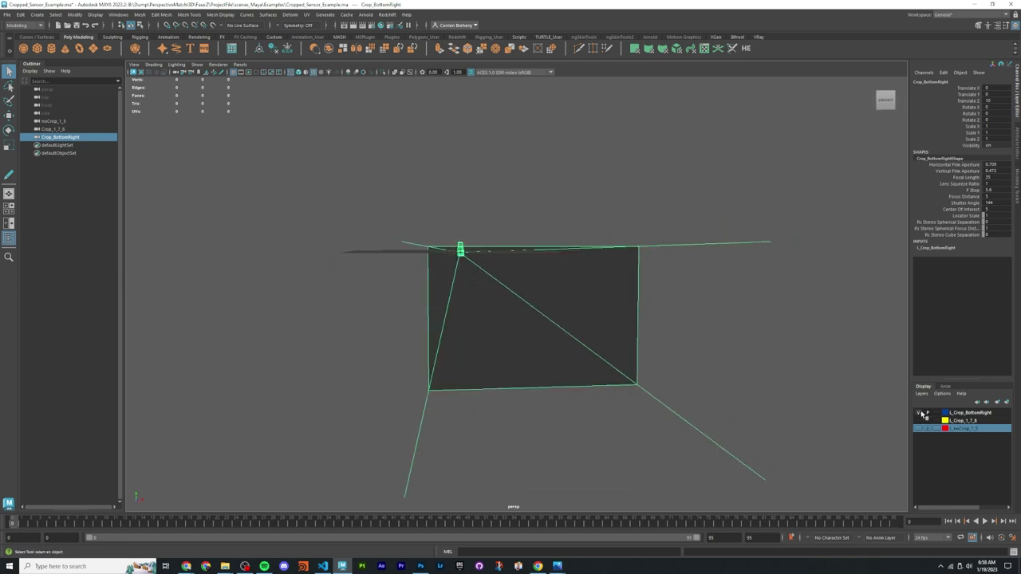
Step: Hide the L_Crop_BottomRight layer, show L_noCrop_1_5, and examine the uncropped image plane and camera frustum from the side
{"action": "left_click", "coordinate": [918, 413]}
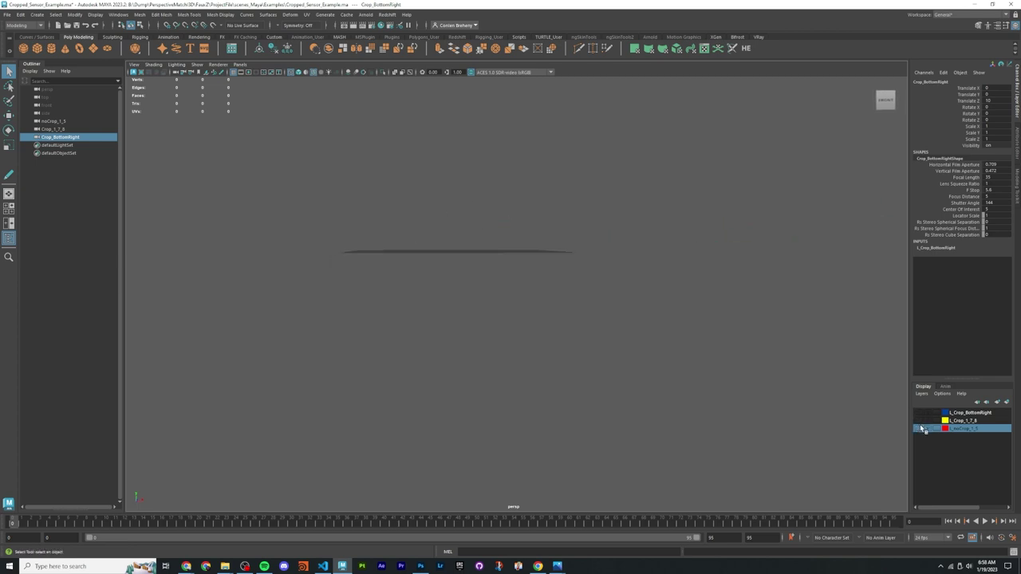
{"action": "left_click", "coordinate": [921, 429]}
{"action": "left_click_drag", "start_coordinate": [462, 317], "coordinate": [510, 243], "text": "alt"}
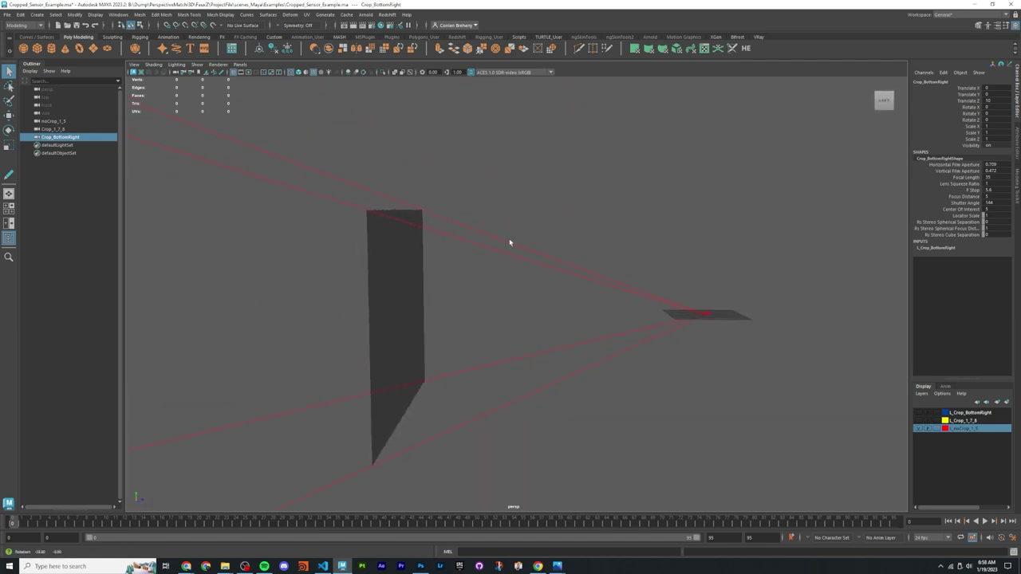
{"action": "left_click", "coordinate": [404, 221]}
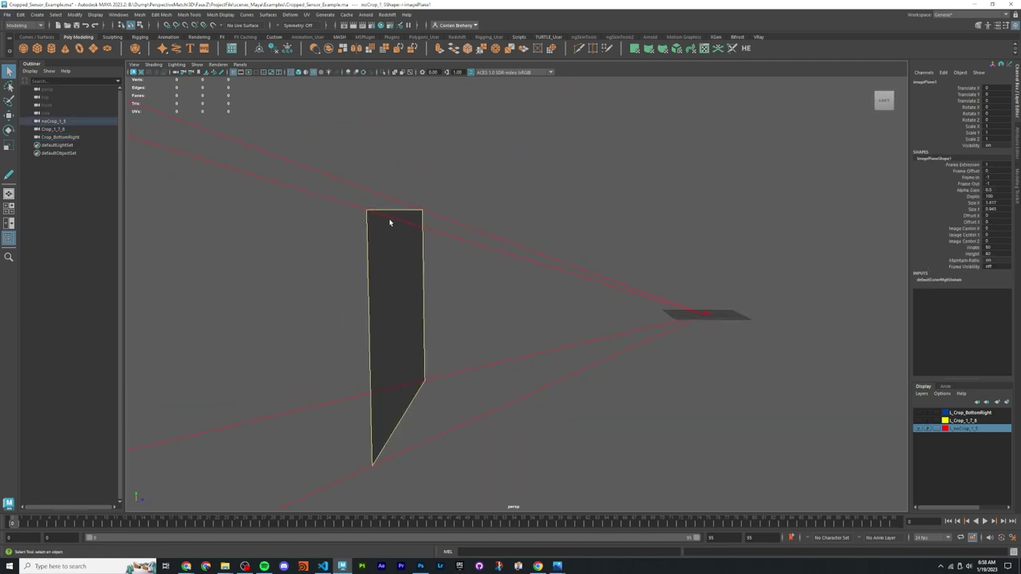
{"action": "left_click_drag", "start_coordinate": [390, 223], "coordinate": [479, 269], "text": "alt"}
{"action": "left_click", "coordinate": [738, 321]}
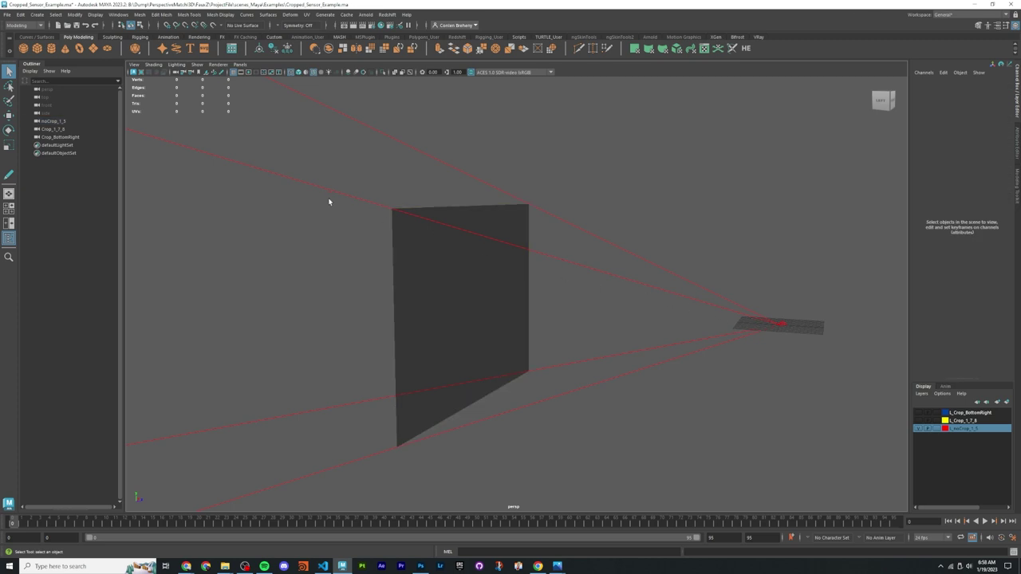
Step: Select the noCrop_1_5 image plane, inspect its depth and size attributes, and view the frame from the front
{"action": "left_click", "coordinate": [469, 283]}
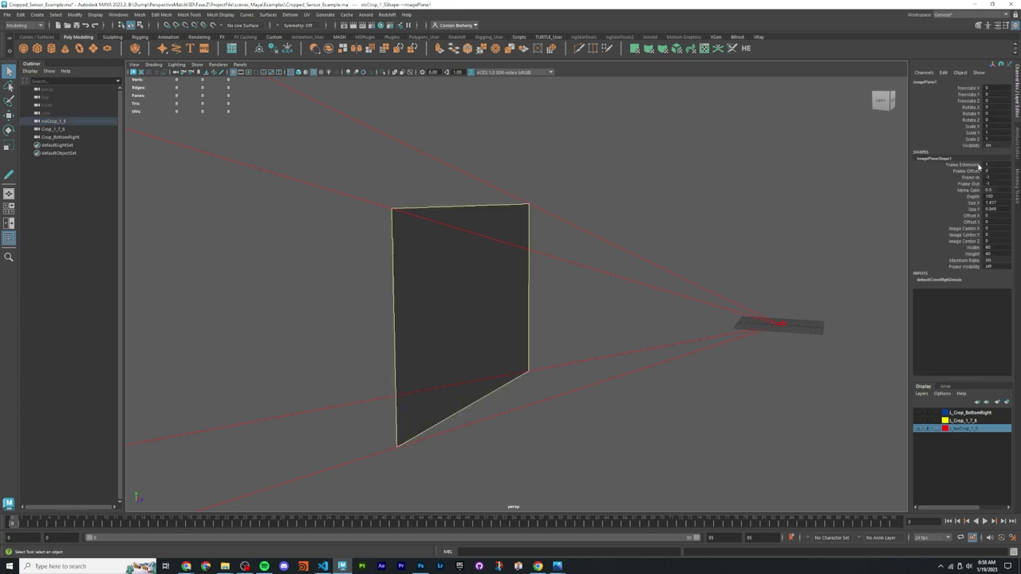
{"action": "left_click", "coordinate": [973, 196]}
{"action": "mouse_move", "coordinate": [977, 201]}
{"action": "middle_mouse_down"}
{"action": "mouse_move", "coordinate": [1009, 201]}
{"action": "mouse_move", "coordinate": [909, 201]}
{"action": "mouse_move", "coordinate": [962, 201]}
{"action": "middle_mouse_up"}
{"action": "left_click_drag", "start_coordinate": [655, 243], "coordinate": [577, 308], "text": "alt"}
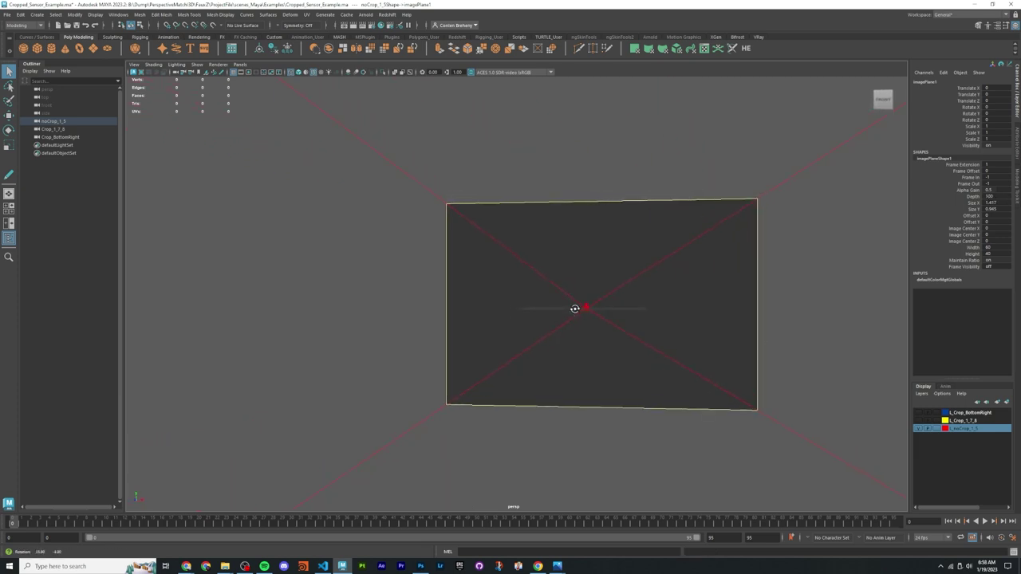
{"action": "right_click_drag", "start_coordinate": [588, 311], "coordinate": [723, 298], "text": "alt"}
{"action": "left_click_drag", "start_coordinate": [723, 298], "coordinate": [597, 211], "text": "alt"}
Step: Hide L_noCrop_1_5, show L_Crop_1_7_8 and L_Crop_BottomRight one at a time, and compare where each camera sits behind its frame
{"action": "left_click", "coordinate": [921, 429]}
{"action": "left_click", "coordinate": [918, 421]}
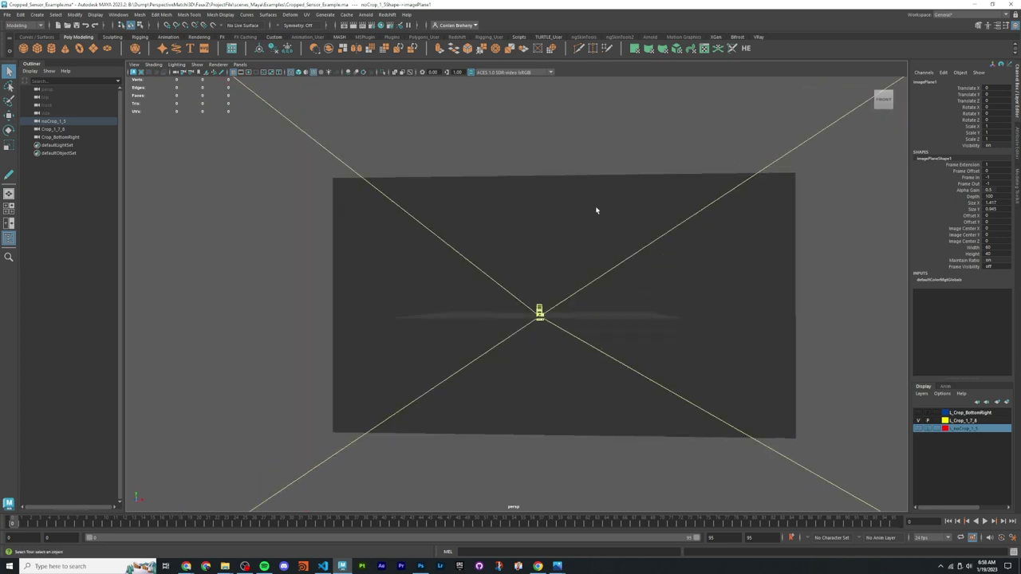
{"action": "left_click", "coordinate": [918, 420]}
{"action": "left_click", "coordinate": [919, 412]}
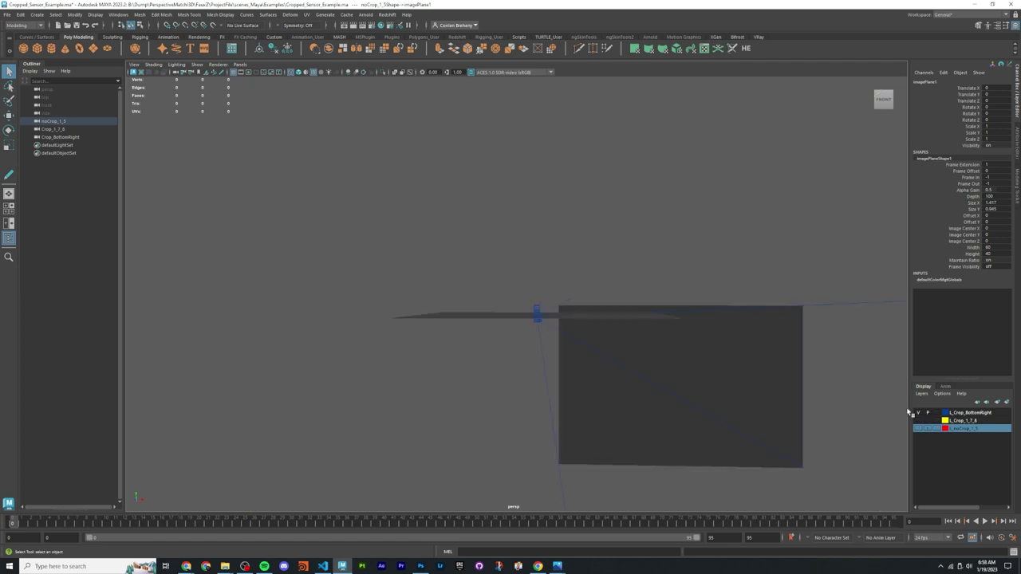
{"action": "left_click_drag", "start_coordinate": [670, 311], "coordinate": [532, 294], "text": "alt"}
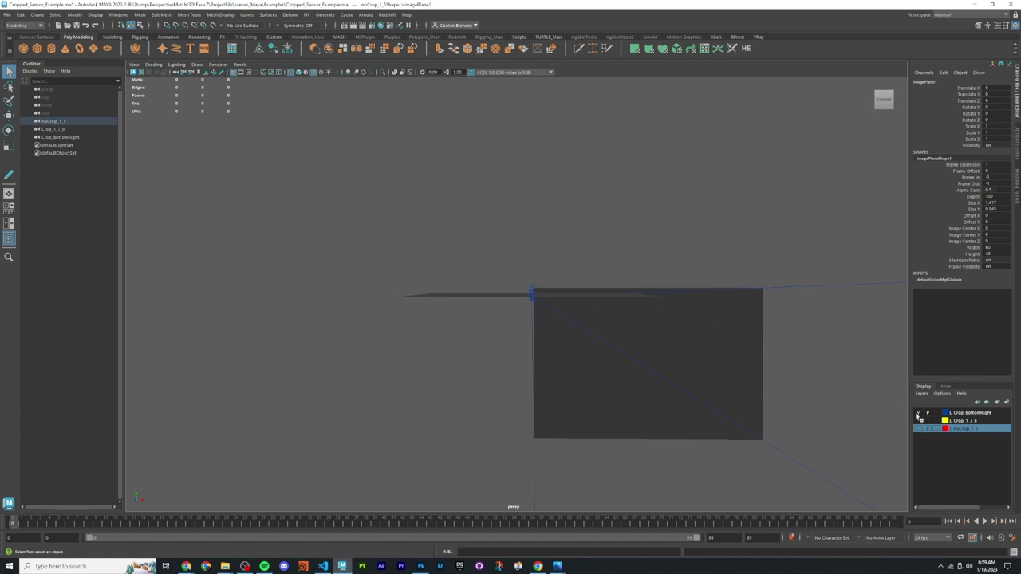
Step: Show L_noCrop_1_5 alongside L_Crop_BottomRight, select the bottom-right image plane, and compare both frames and camera positions
{"action": "left_click", "coordinate": [919, 429]}
{"action": "left_click_drag", "start_coordinate": [649, 360], "coordinate": [598, 360], "text": "alt"}
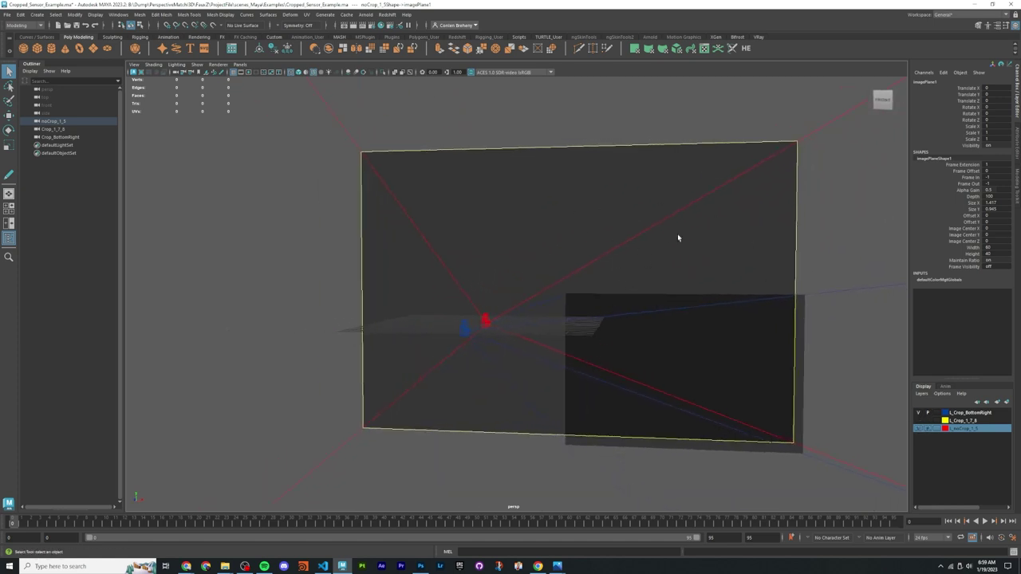
{"action": "left_click_drag", "start_coordinate": [677, 236], "coordinate": [677, 241], "text": "alt"}
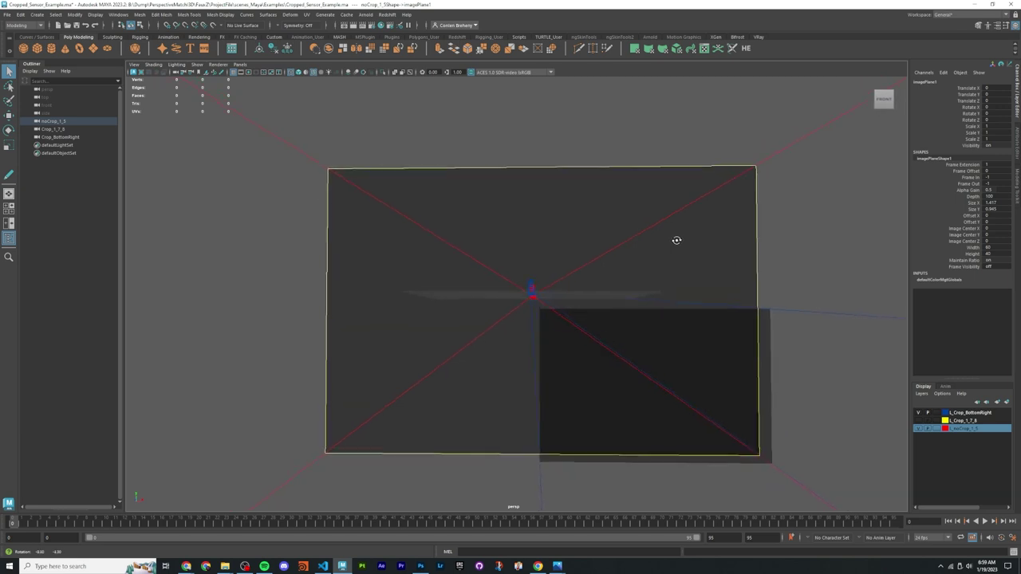
{"action": "left_click_drag", "start_coordinate": [621, 262], "coordinate": [614, 341], "text": "alt"}
{"action": "left_click", "coordinate": [592, 325]}
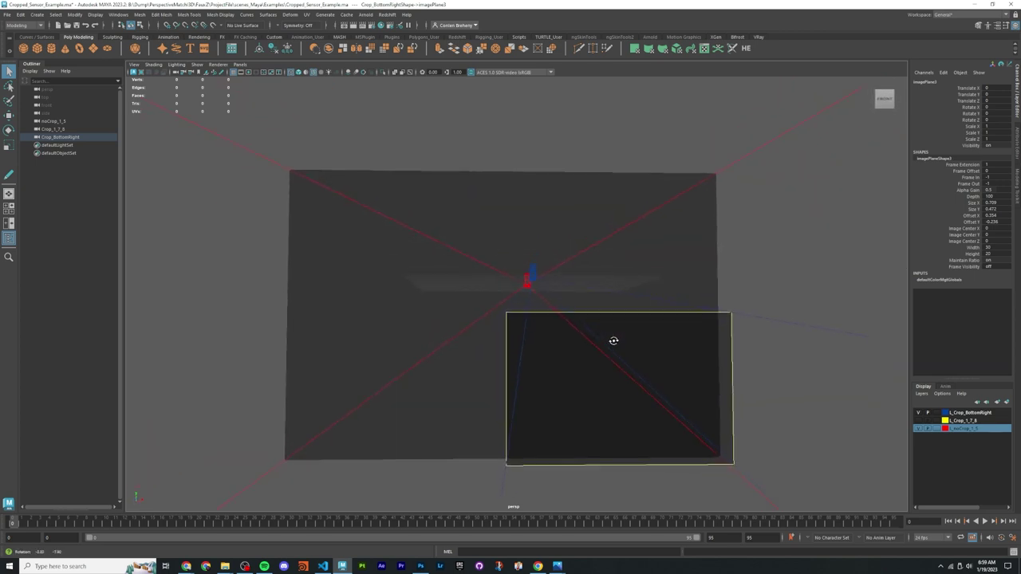
{"action": "left_click_drag", "start_coordinate": [532, 274], "coordinate": [615, 328], "text": "alt"}
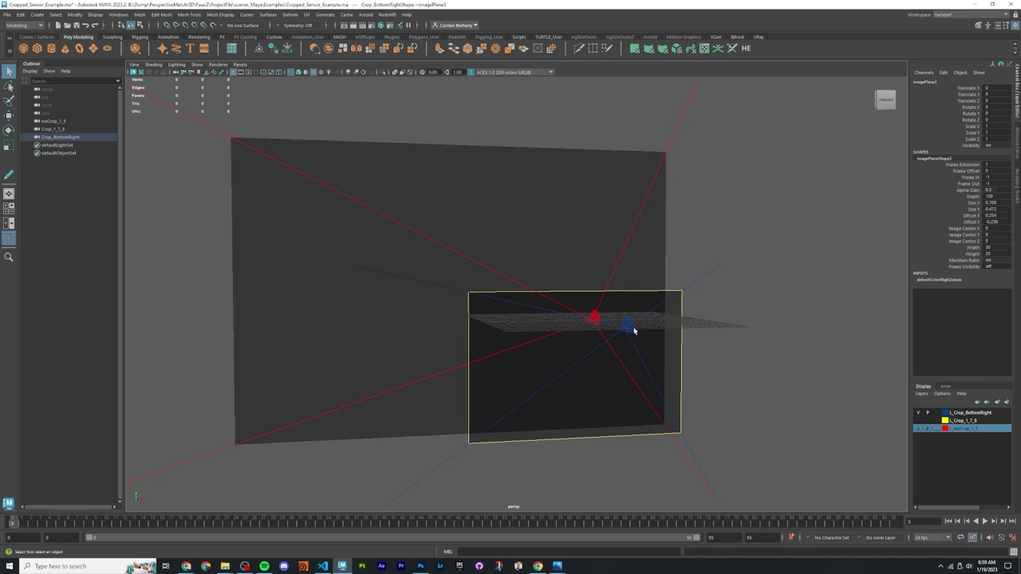
Step: Select the Crop_BottomRight camera, view it against both frames, and inspect its Film Back attributes, including Film Offset
{"action": "left_click", "coordinate": [632, 327]}
{"action": "key", "text": "f"}
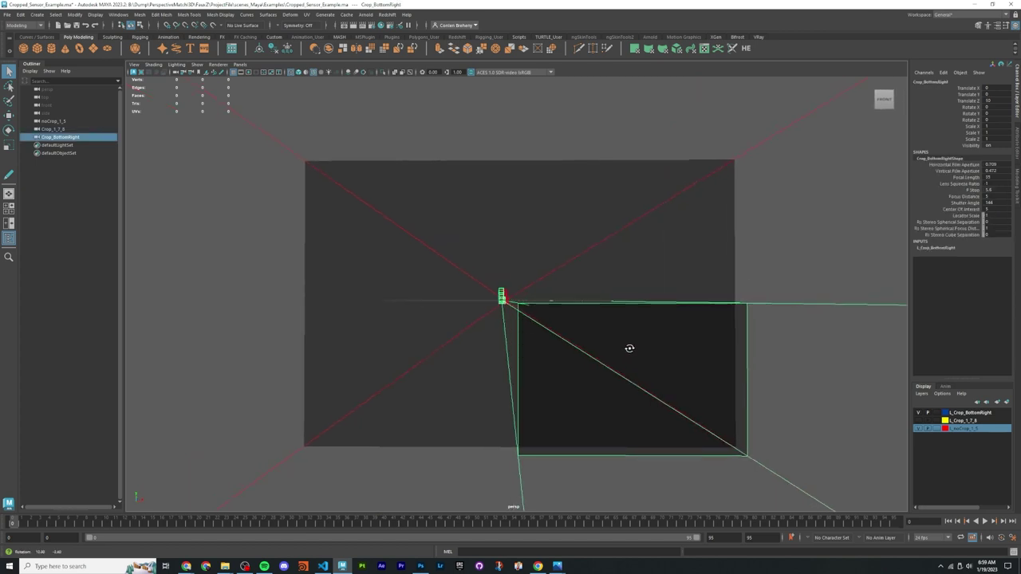
{"action": "mouse_move", "coordinate": [629, 348]}
{"action": "left_mouse_down", "text": "alt"}
{"action": "mouse_move", "coordinate": [611, 348]}
{"action": "mouse_move", "coordinate": [634, 348]}
{"action": "left_mouse_up", "text": "alt"}
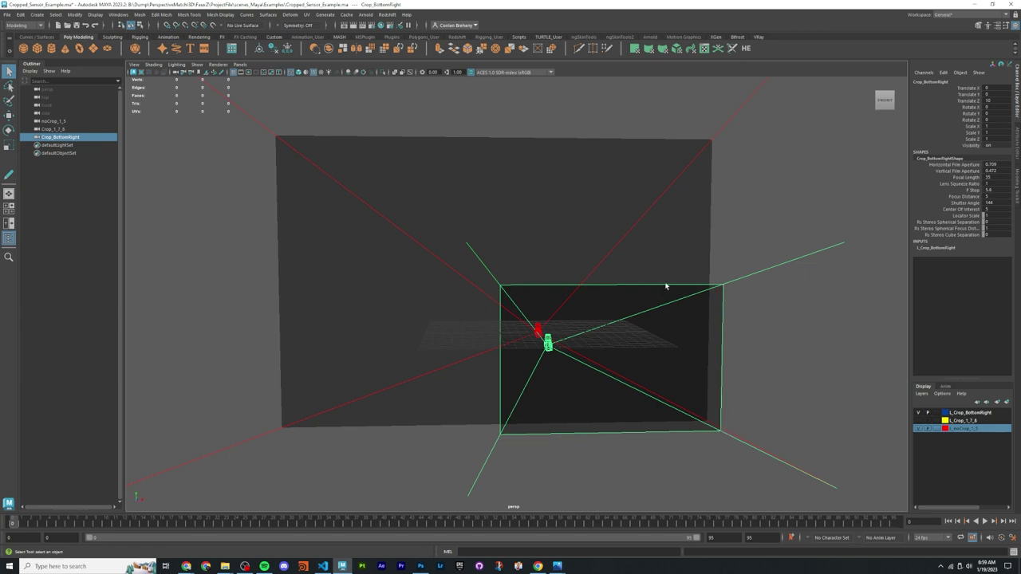
{"action": "left_click_drag", "start_coordinate": [493, 417], "coordinate": [677, 403], "text": "alt"}
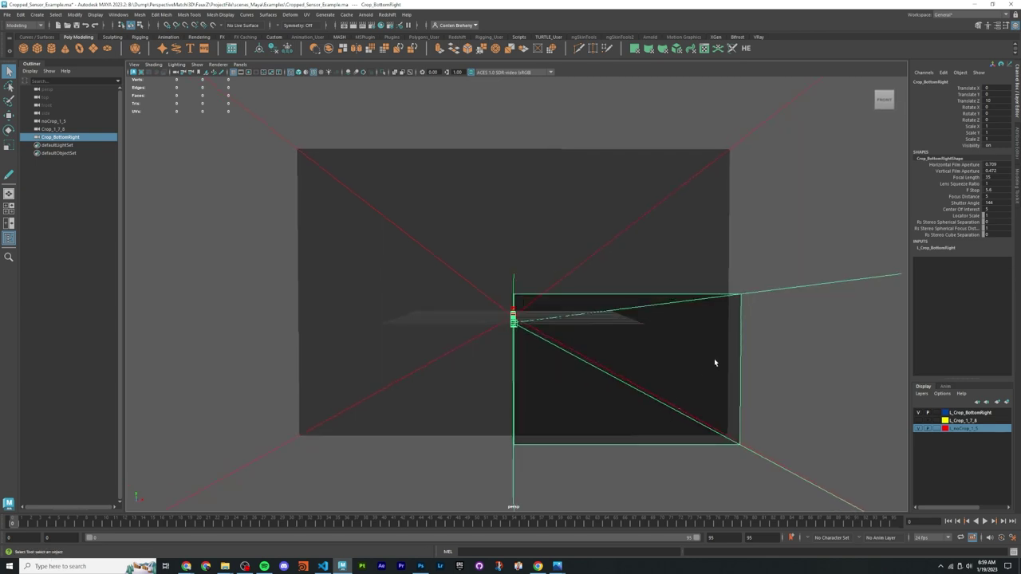
{"action": "key", "text": "ctrl+a"}
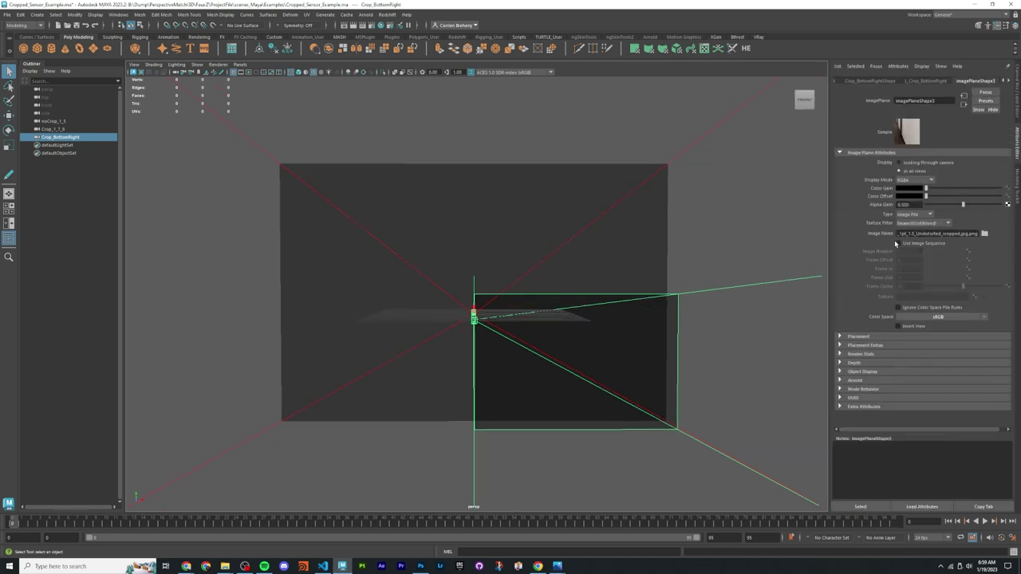
{"action": "left_click", "coordinate": [894, 81]}
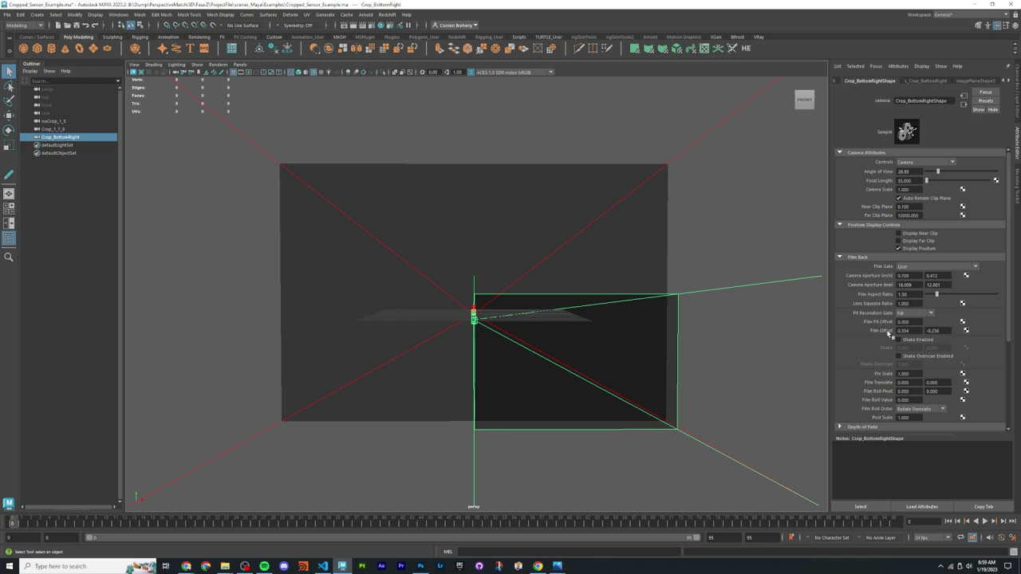
{"action": "key", "text": "ctrl+a"}
Step: Examine from the front how the Crop_BottomRight frustum sits off-centre relative to the uncropped frame and camera
{"action": "left_click_drag", "start_coordinate": [731, 333], "coordinate": [699, 344], "text": "alt"}
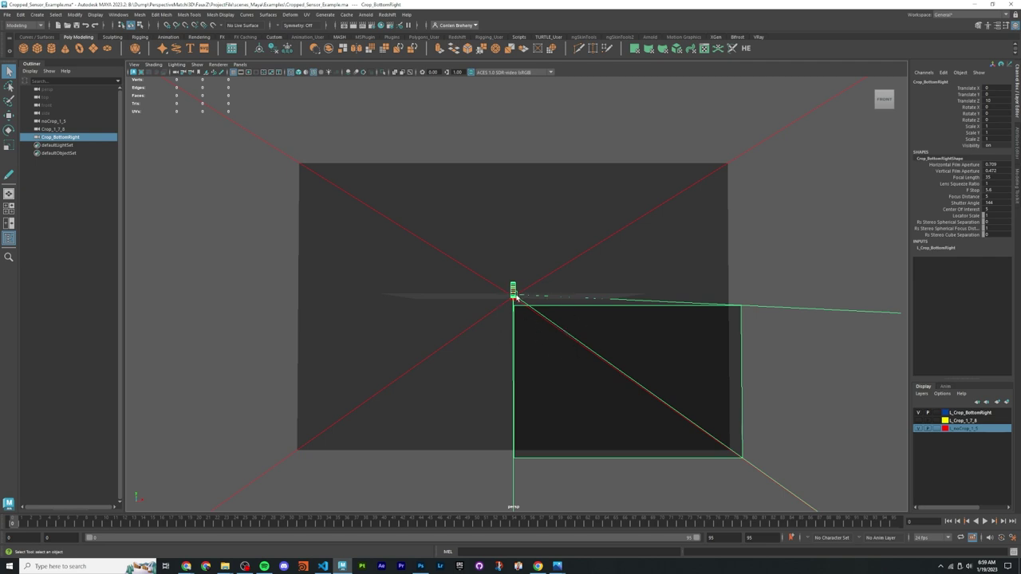
{"action": "left_click_drag", "start_coordinate": [514, 297], "coordinate": [514, 298], "text": "alt"}
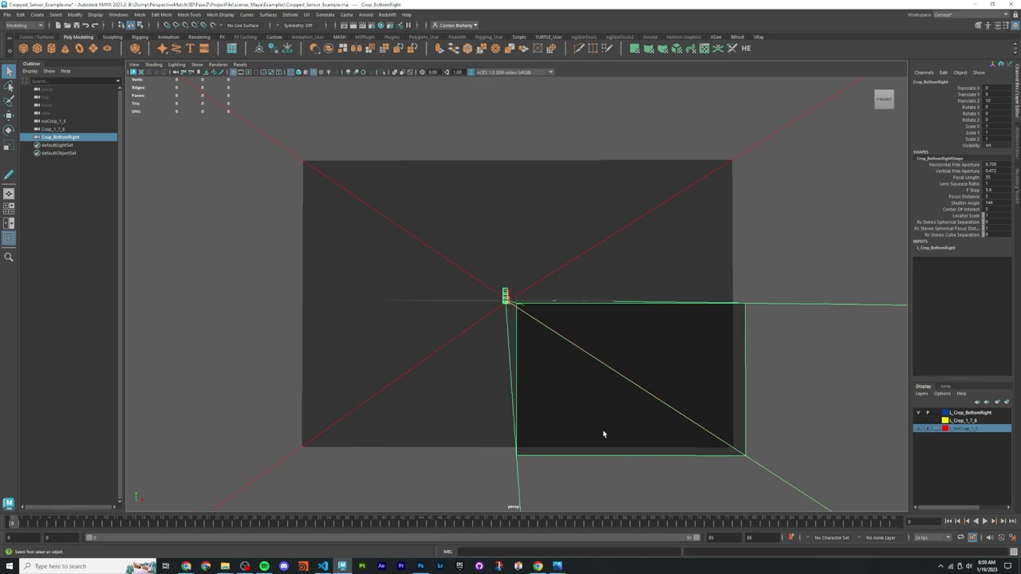
{"action": "left_click_drag", "start_coordinate": [604, 434], "coordinate": [606, 247], "text": "alt"}
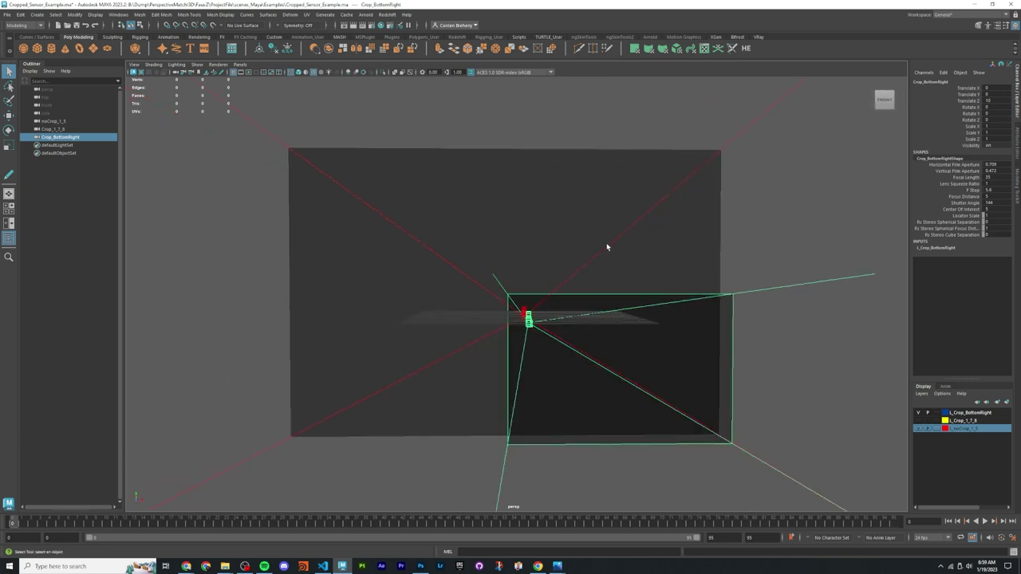
{"action": "left_click_drag", "start_coordinate": [429, 319], "coordinate": [522, 307], "text": "alt"}
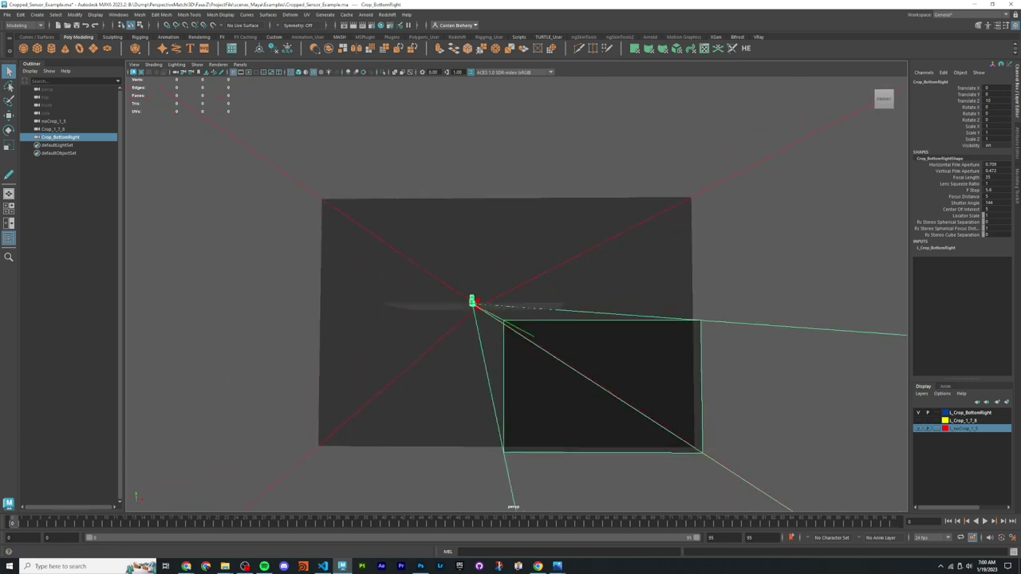
Step: Switch to the browser's Blender download page and start downloading the Windows Portable (.zip) version of Blender 3.4.1
{"action": "key", "text": "alt+Tab"}
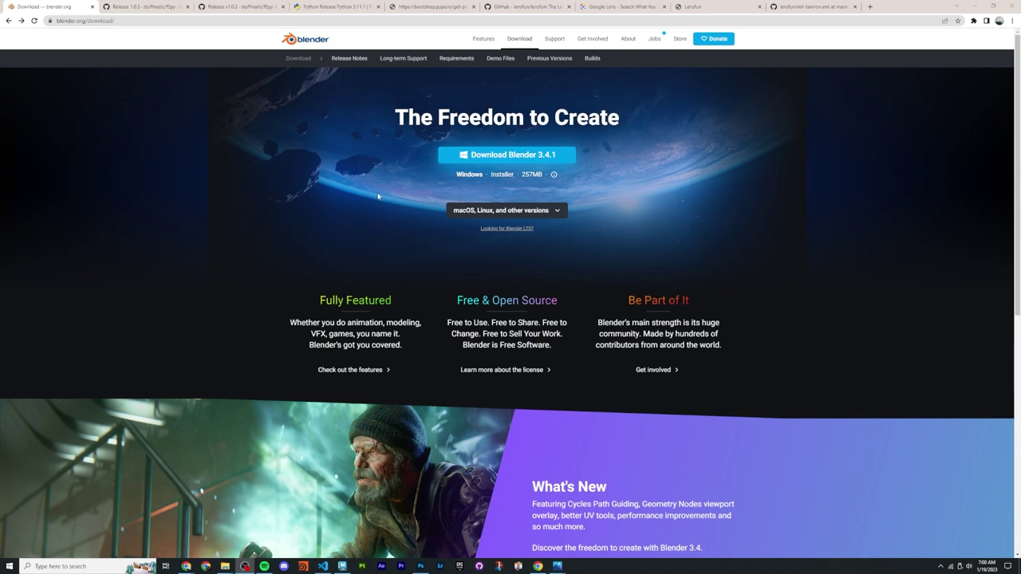
{"action": "left_click", "coordinate": [507, 211]}
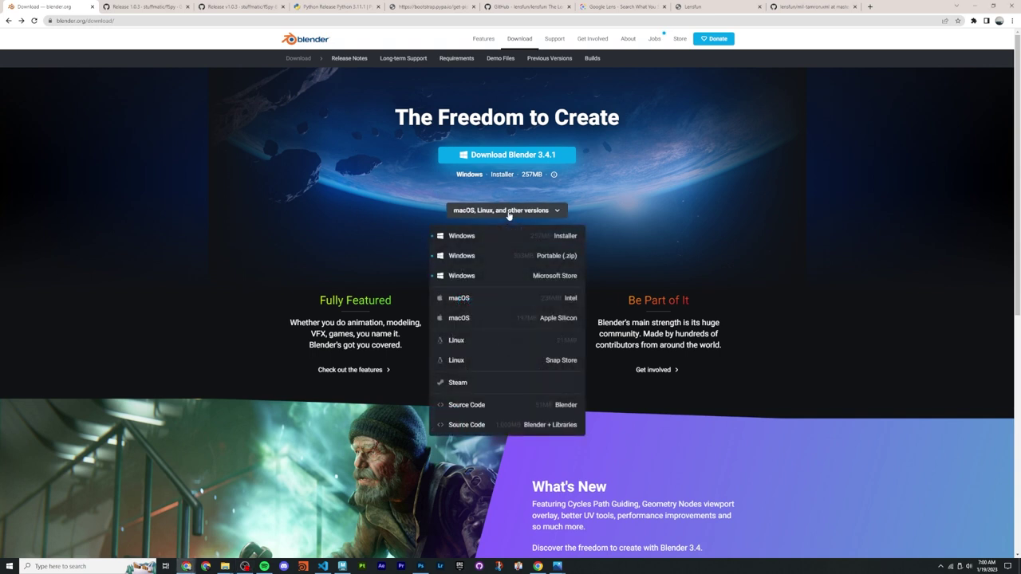
{"action": "left_click", "coordinate": [548, 256]}
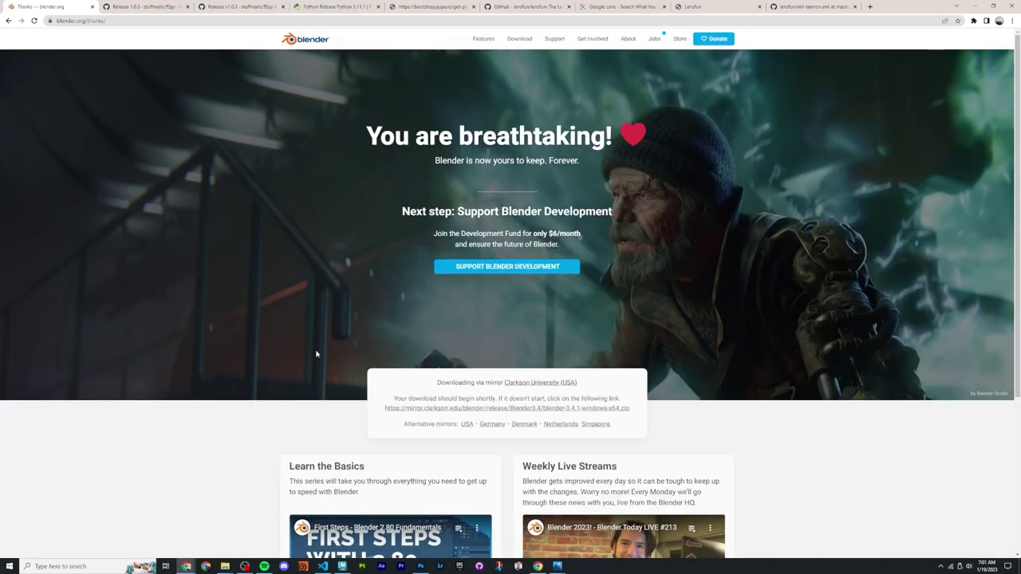
Step: Switch to File Explorer's sourceimages window and go up to the FauxZ folder
{"action": "mouse_move", "coordinate": [225, 567]}
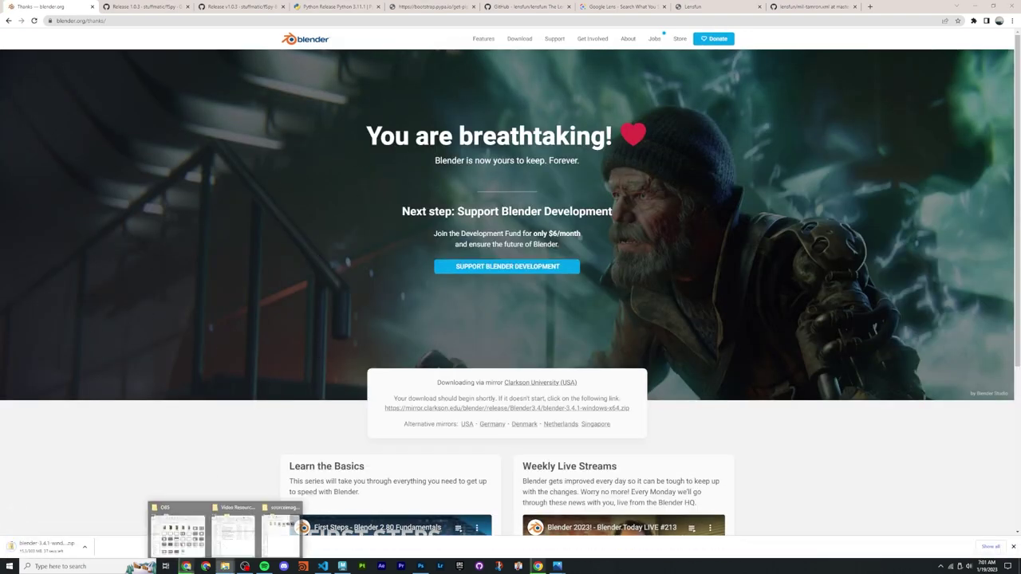
{"action": "left_click", "coordinate": [264, 532]}
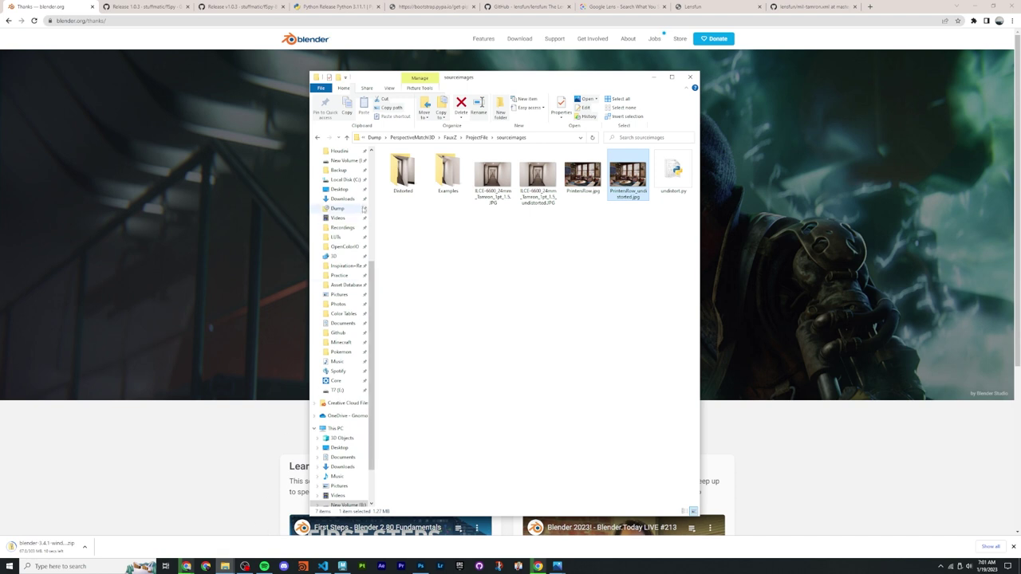
{"action": "left_click", "coordinate": [450, 137]}
{"action": "left_click", "coordinate": [435, 277]}
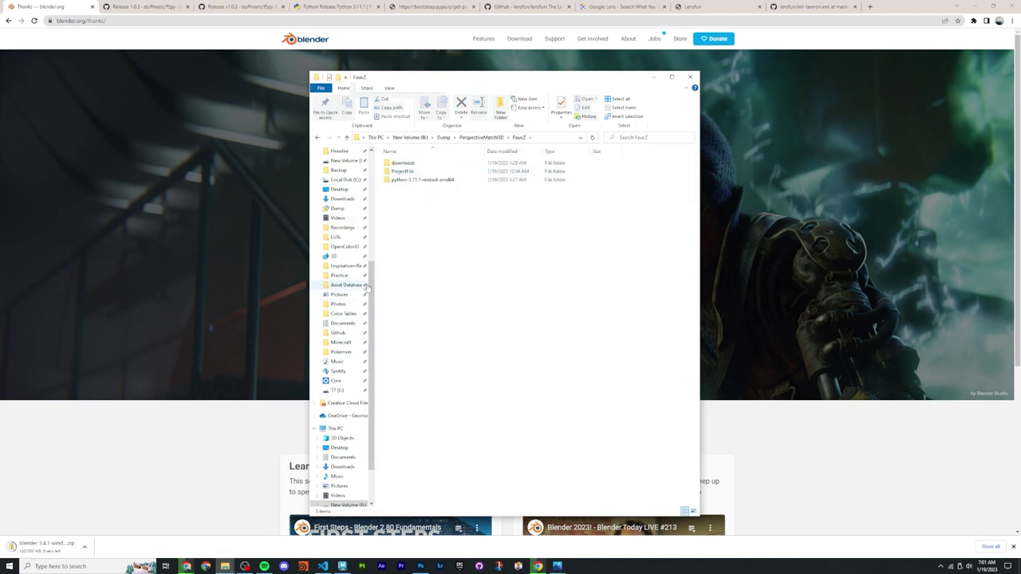
Step: Cancel the Blender zip download in the browser and open the downloads folder inside FauxZ in File Explorer
{"action": "left_click", "coordinate": [85, 546]}
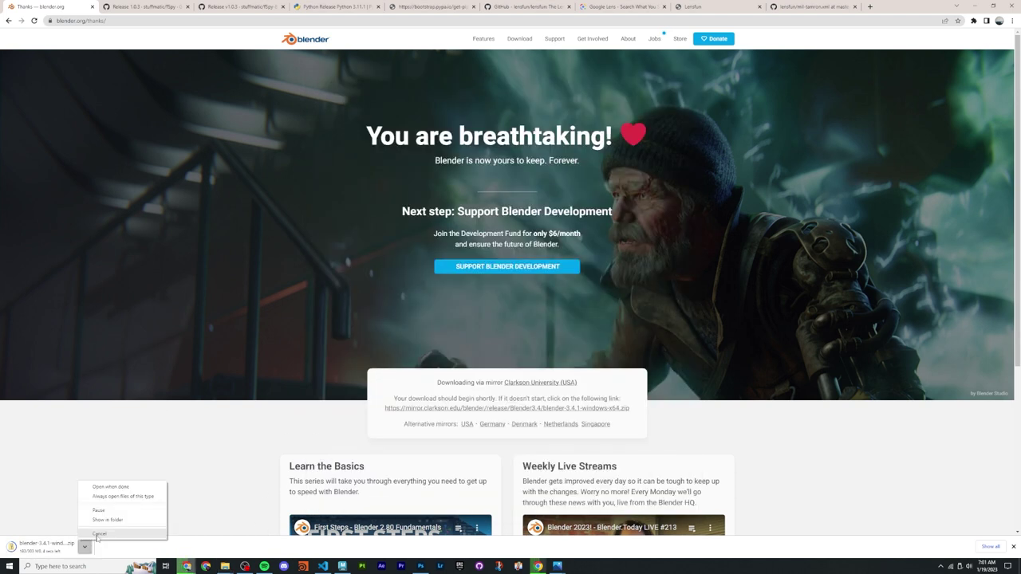
{"action": "left_click", "coordinate": [94, 520]}
{"action": "mouse_move", "coordinate": [225, 566]}
{"action": "left_click", "coordinate": [277, 531]}
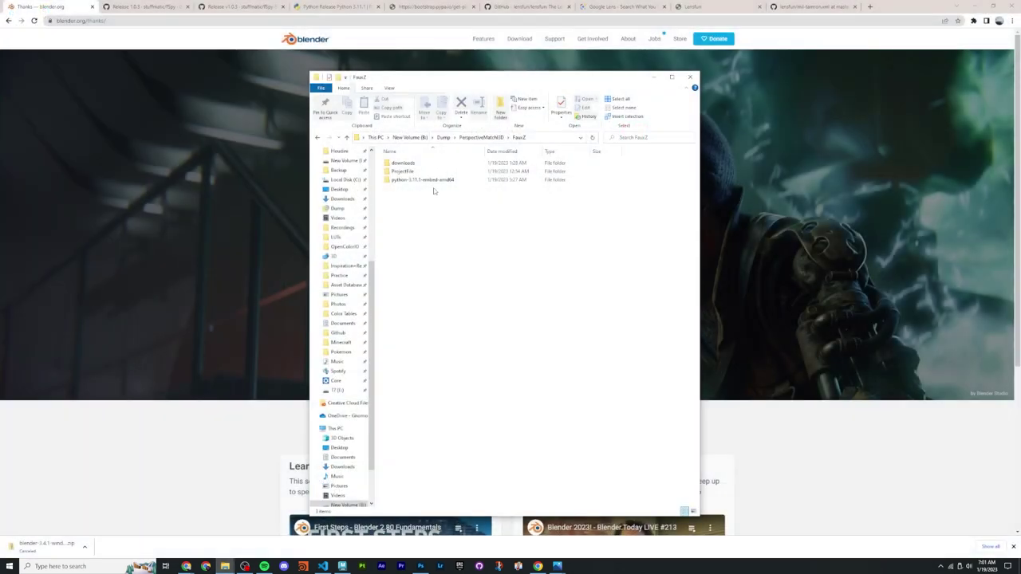
{"action": "double_click", "coordinate": [429, 163]}
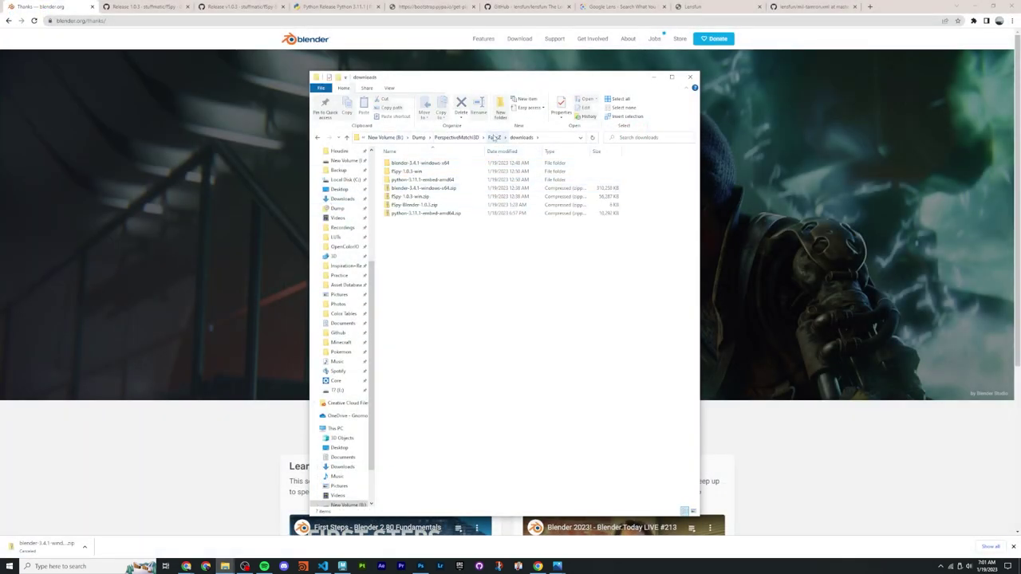
{"action": "mouse_move", "coordinate": [438, 257]}
{"action": "left_mouse_down"}
{"action": "mouse_move", "coordinate": [440, 144]}
{"action": "mouse_move", "coordinate": [431, 243]}
{"action": "left_mouse_up"}
{"action": "left_click", "coordinate": [405, 189]}
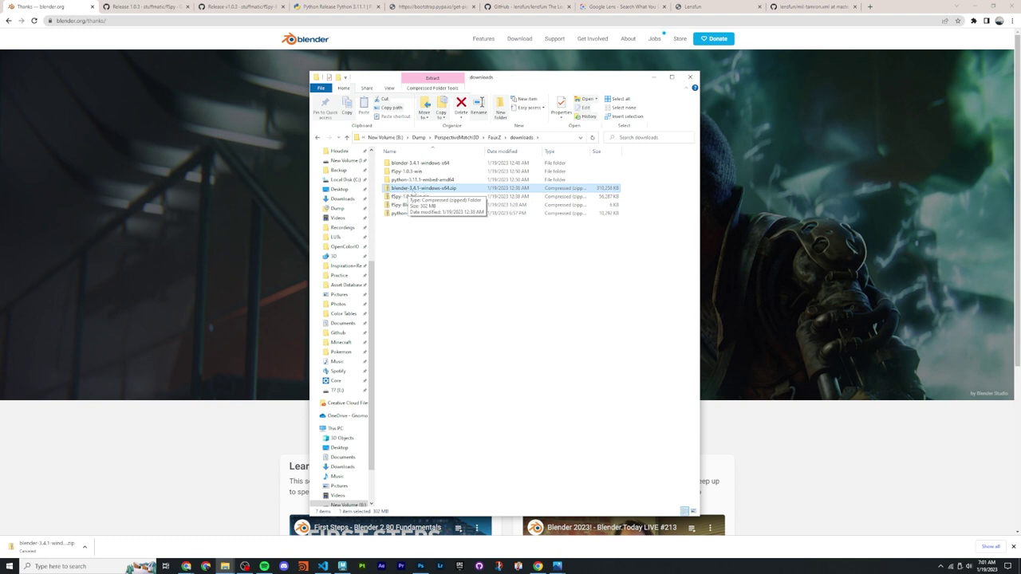
{"action": "right_click", "coordinate": [422, 192]}
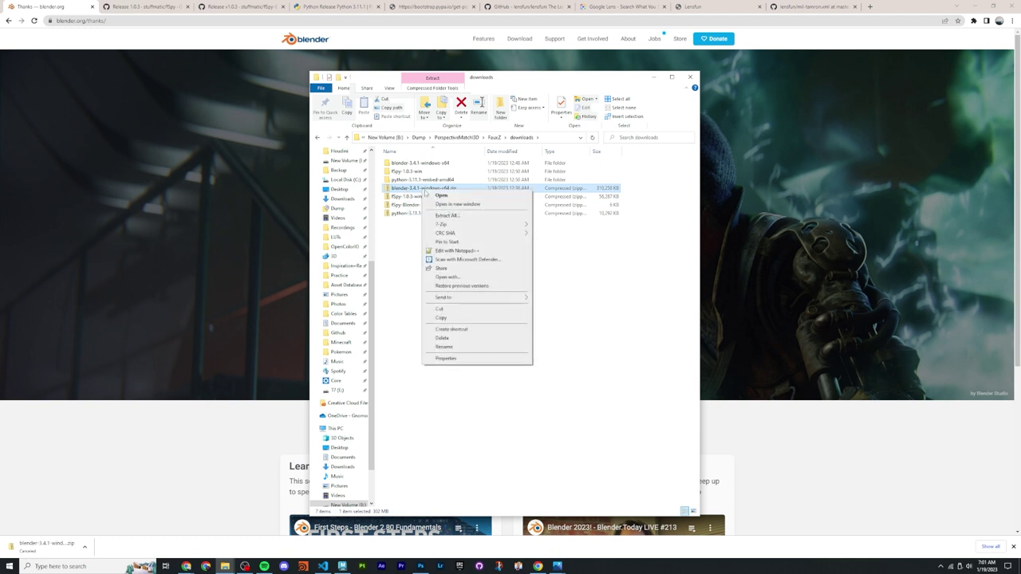
{"action": "left_click", "coordinate": [460, 219]}
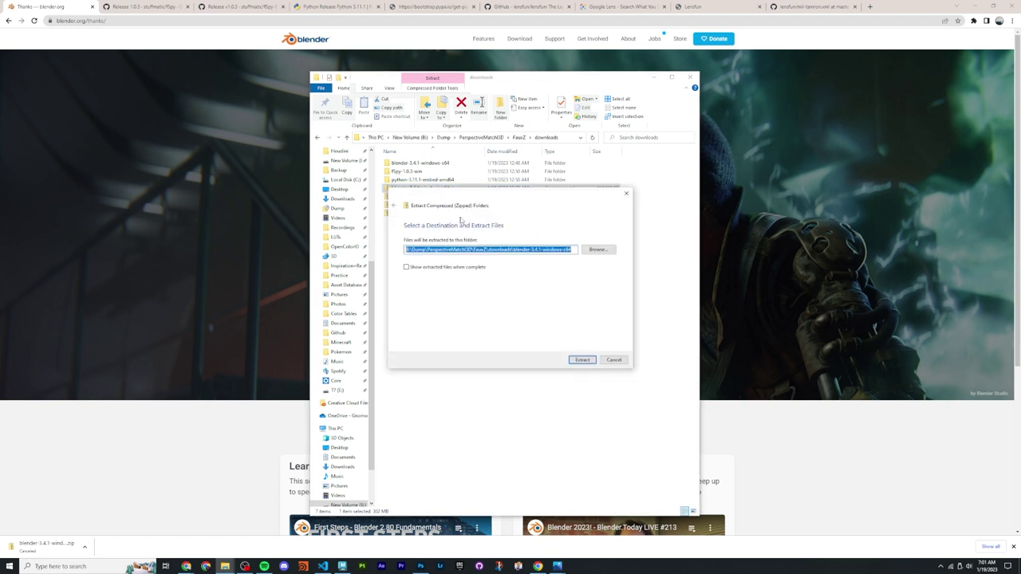
{"action": "left_click", "coordinate": [613, 360]}
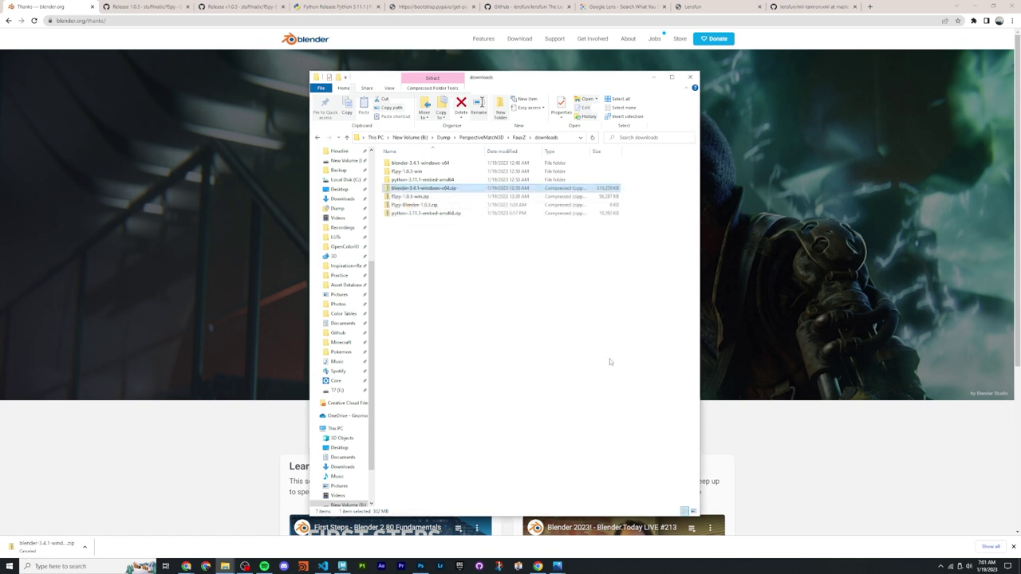
Step: Copy the extracted blender-3.4.1-windows-x64 folder from downloads into the FauxZ folder
{"action": "left_click", "coordinate": [416, 164]}
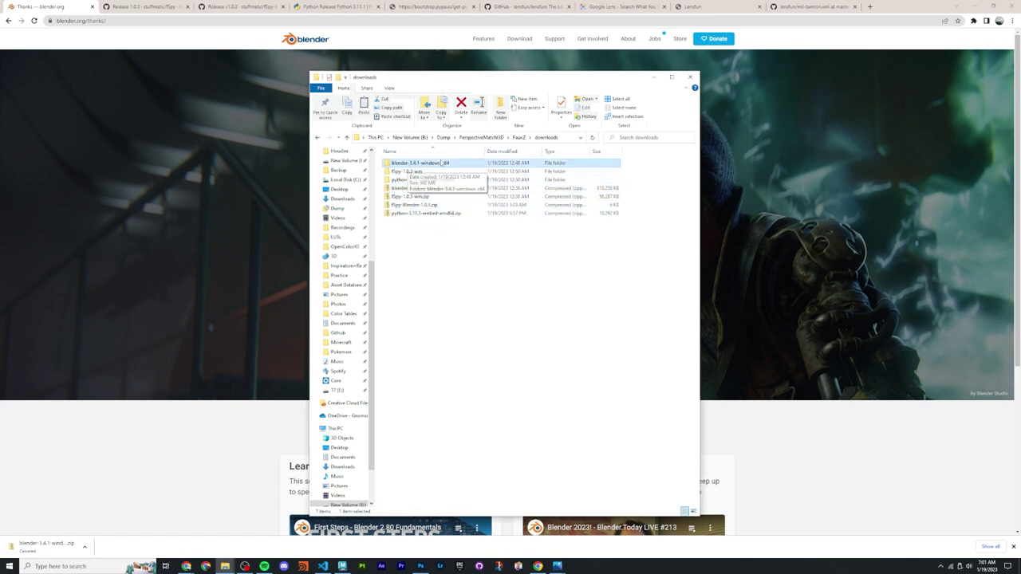
{"action": "left_click", "coordinate": [518, 137]}
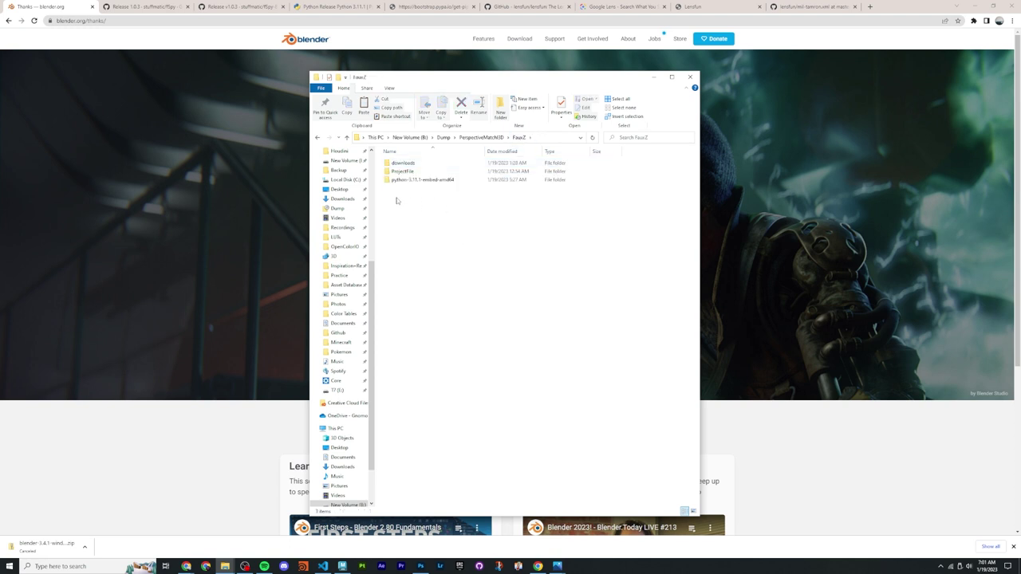
{"action": "key", "text": "ctrl+v"}
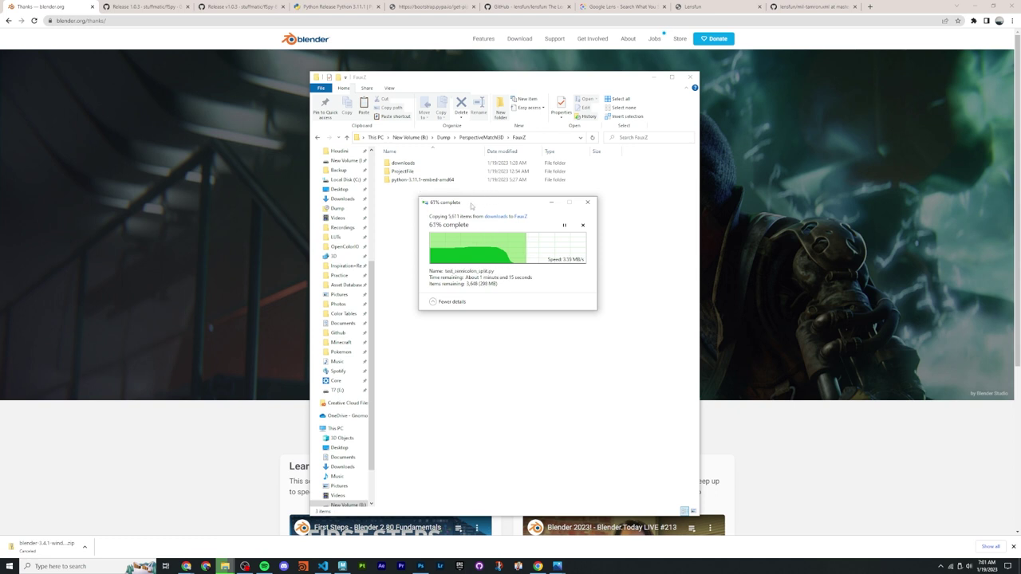
{"action": "left_click_drag", "start_coordinate": [441, 209], "coordinate": [420, 210]}
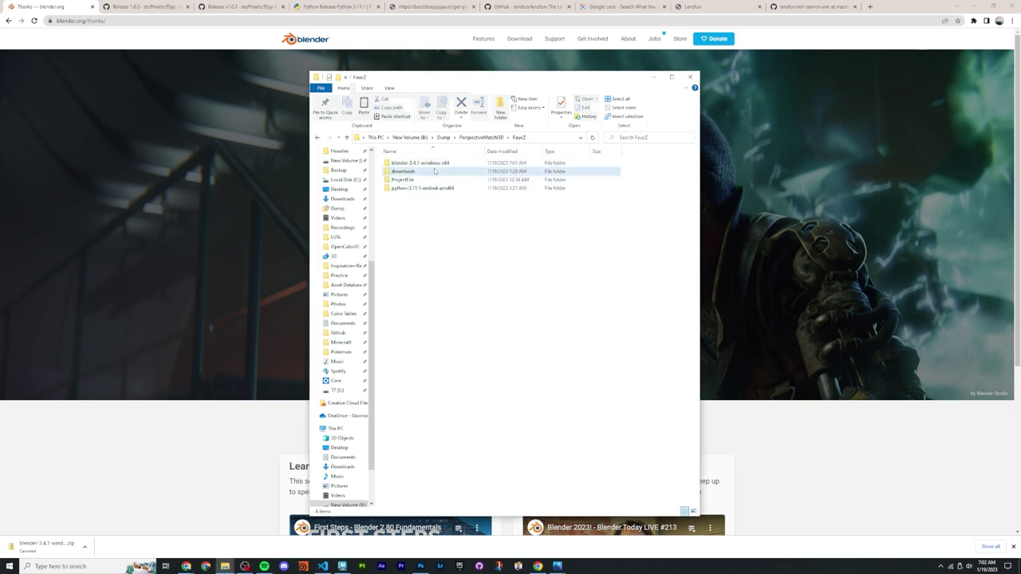
{"action": "left_click", "coordinate": [457, 163]}
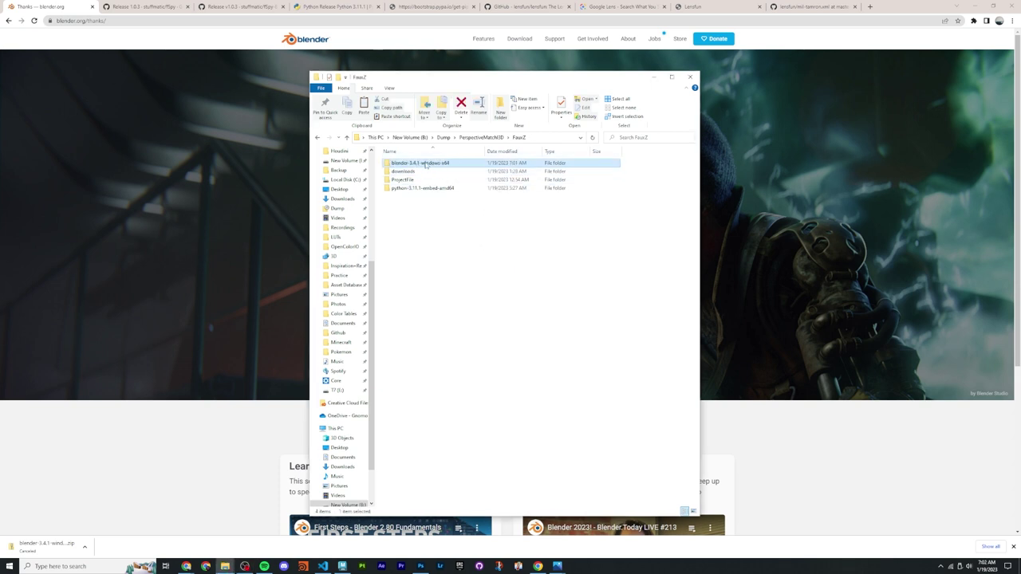
Step: Reopen the downloads folder, then start downloading fSpy-1.0.3-win.zip from the fSpy 1.0.3 release page in the browser and cancel it
{"action": "double_click", "coordinate": [414, 170]}
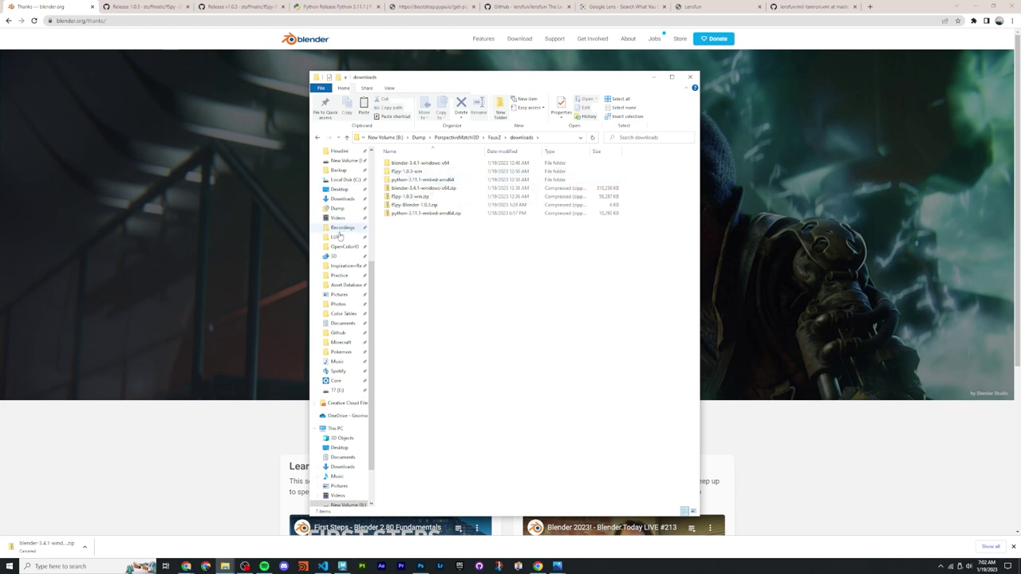
{"action": "left_click", "coordinate": [159, 275]}
{"action": "left_click", "coordinate": [159, 7]}
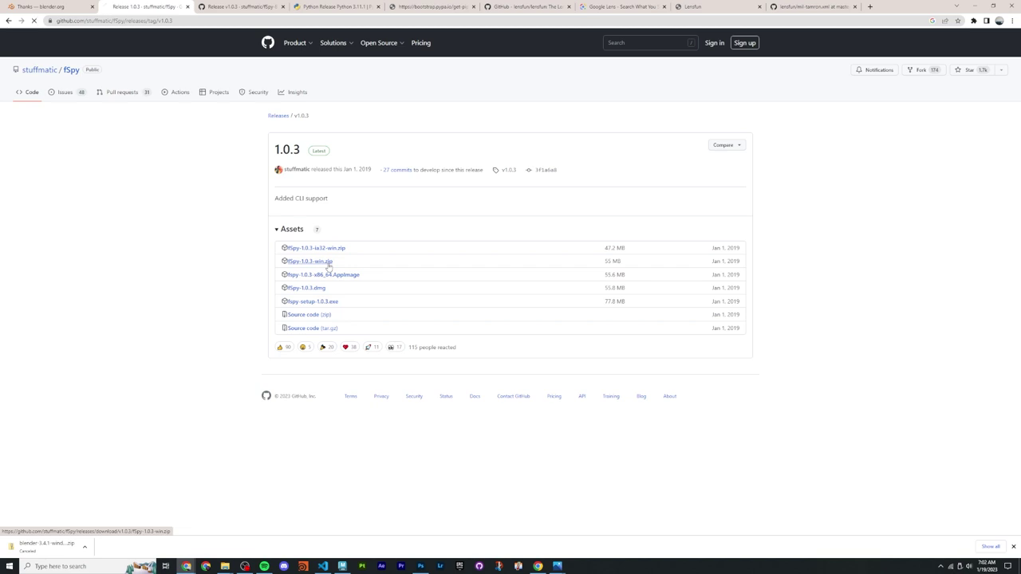
{"action": "left_click", "coordinate": [328, 267]}
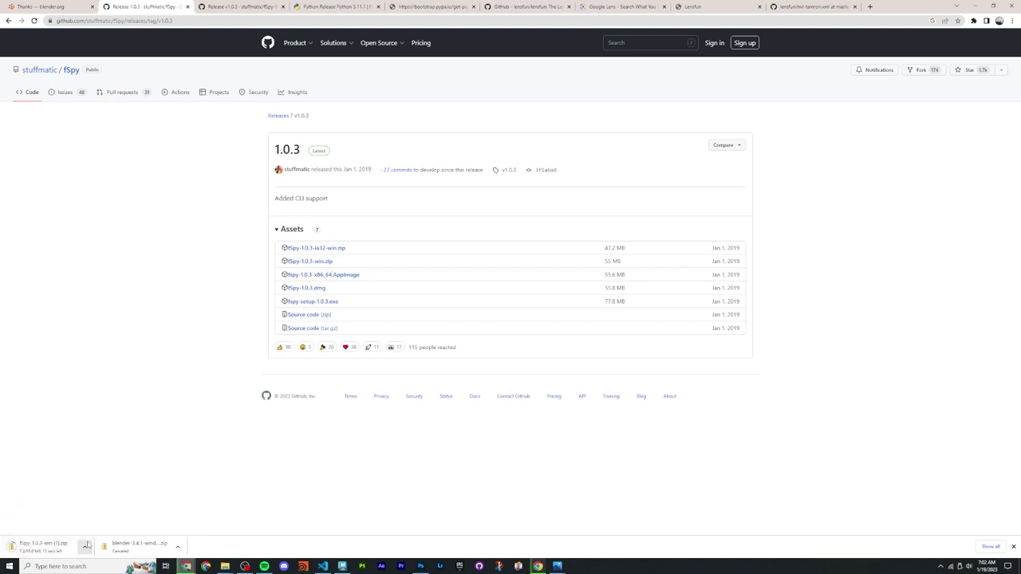
{"action": "left_click", "coordinate": [85, 547]}
{"action": "left_click", "coordinate": [99, 534]}
Step: Switch to File Explorer's downloads folder and extract fSpy-1.0.3-win.zip to the default fSpy-1.0.3-win destination
{"action": "mouse_move", "coordinate": [225, 566]}
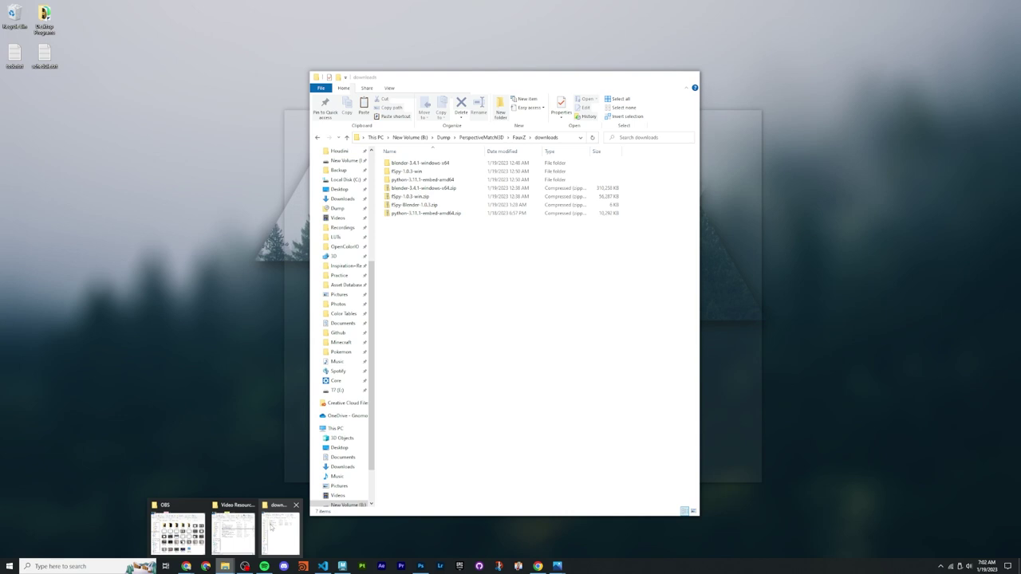
{"action": "left_click", "coordinate": [279, 530]}
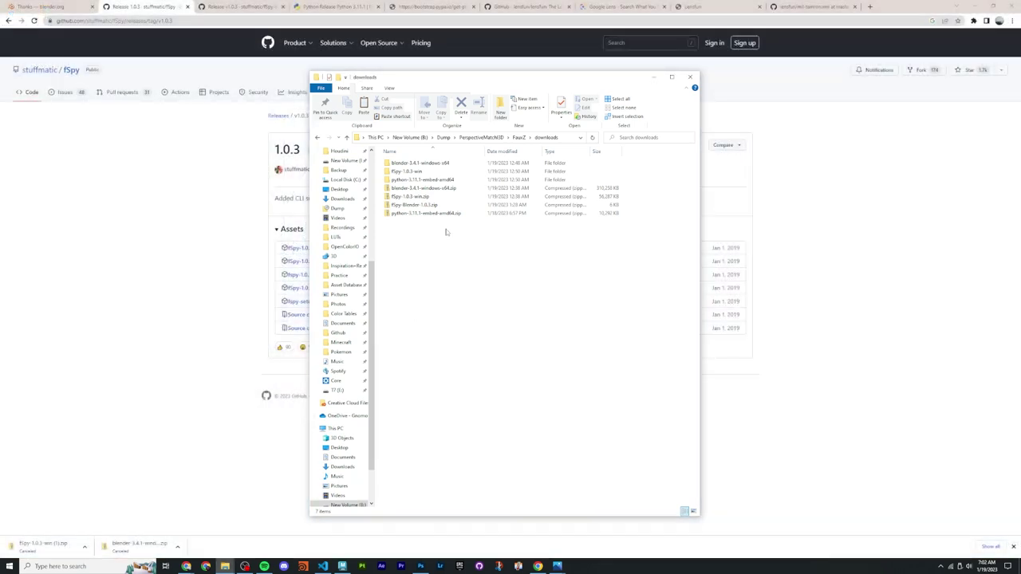
{"action": "left_click", "coordinate": [409, 197]}
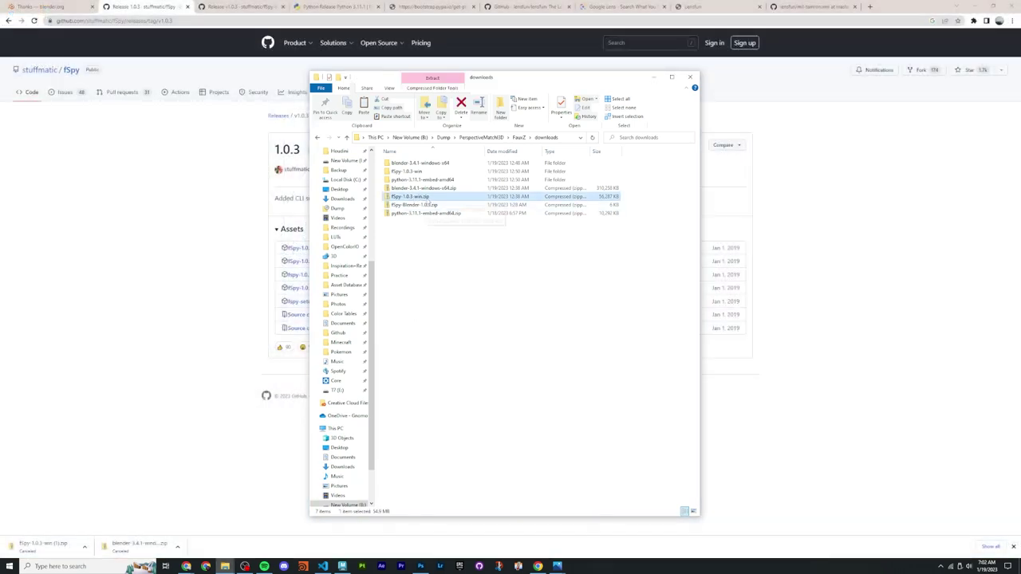
{"action": "right_click", "coordinate": [428, 199]}
{"action": "left_click", "coordinate": [468, 228]}
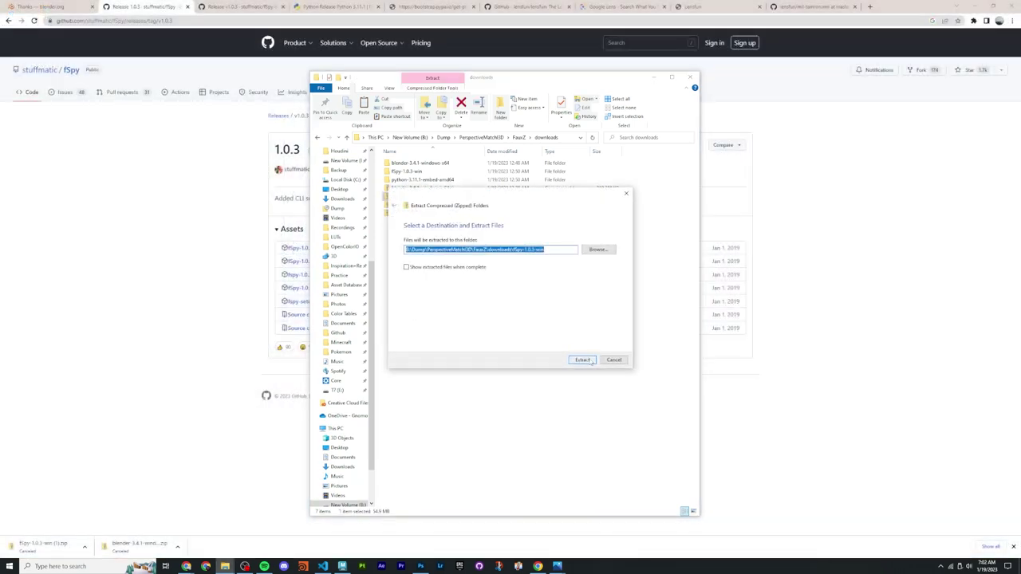
{"action": "left_click", "coordinate": [583, 360]}
Step: Copy the extracted fSpy-1.0.3-win folder from downloads into the FauxZ folder
{"action": "left_click", "coordinate": [405, 172]}
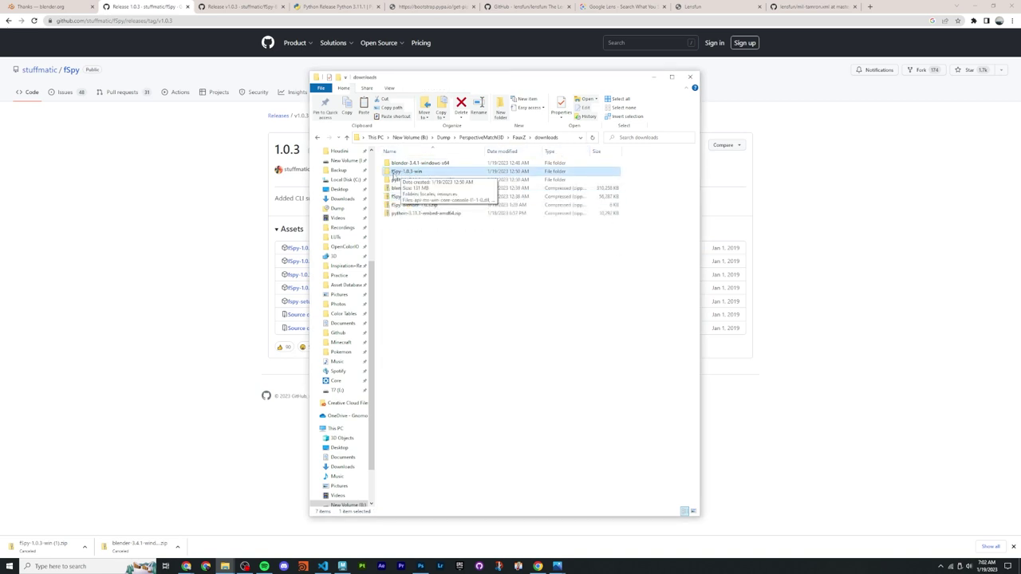
{"action": "left_click", "coordinate": [519, 137]}
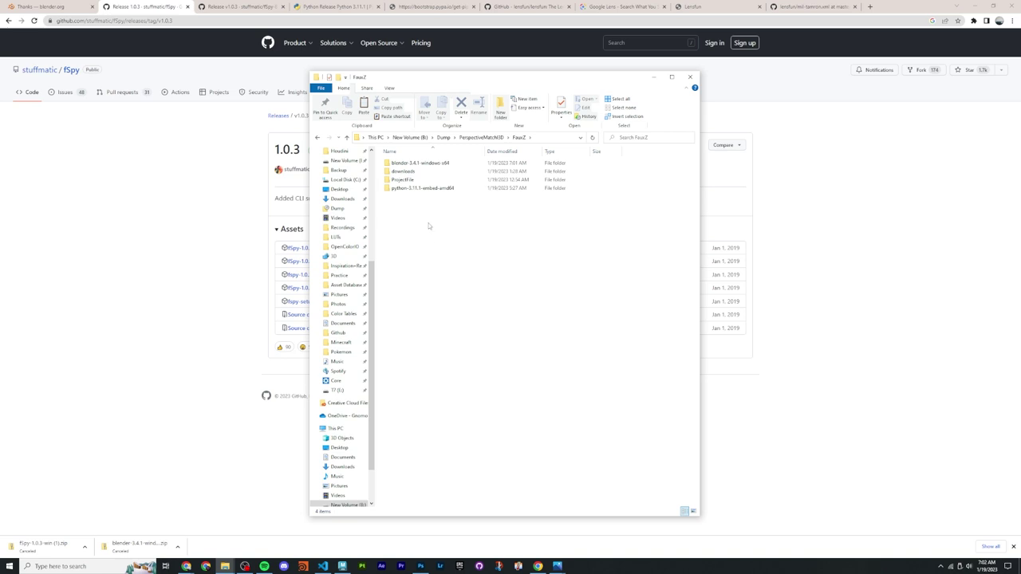
{"action": "key", "text": "ctrl+v"}
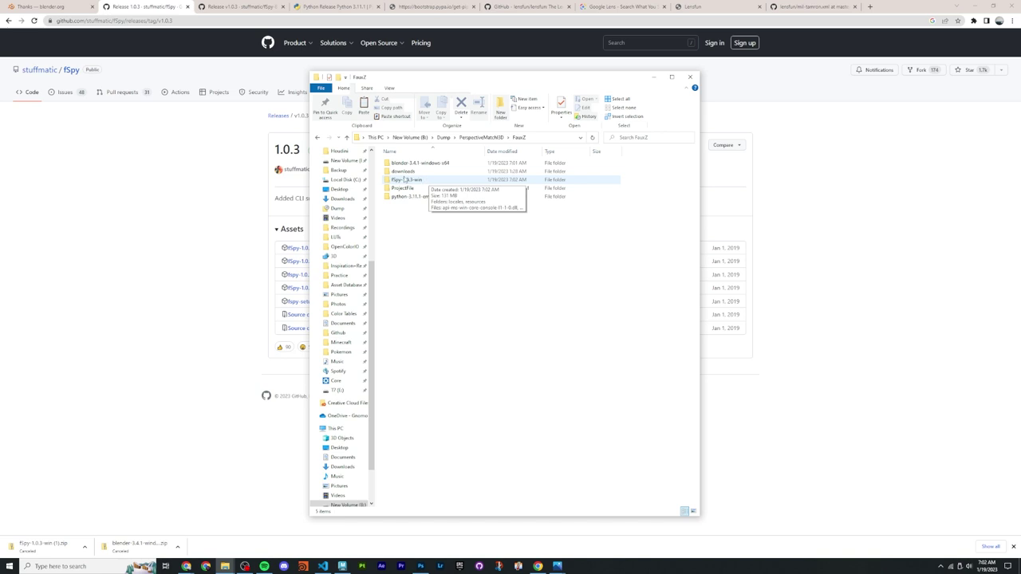
Step: Download fSpy-Blender-1.0.3.zip from the fSpy-Blender v1.0.3 release page, then select that zip in File Explorer's downloads folder
{"action": "left_click", "coordinate": [239, 7]}
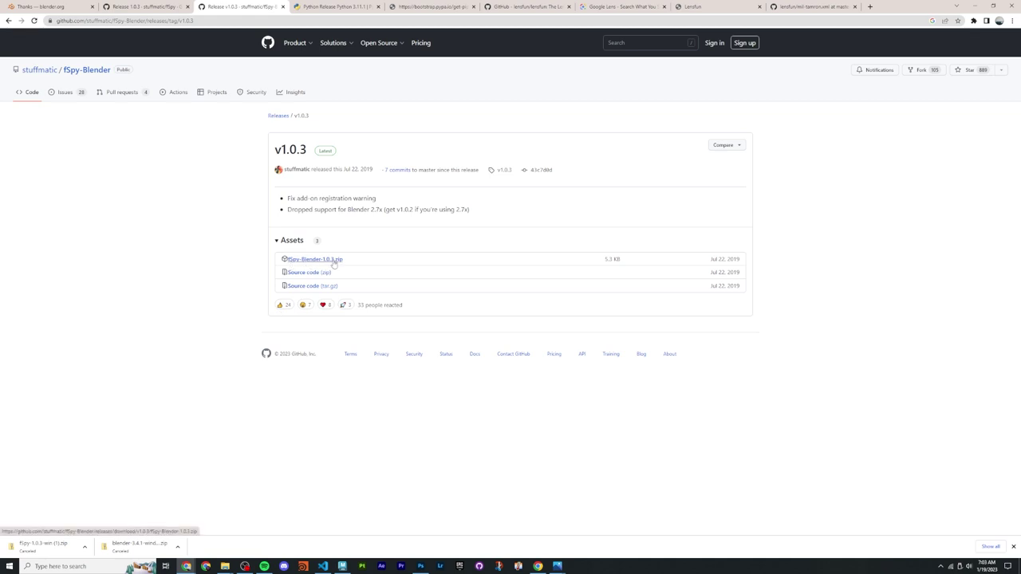
{"action": "left_click", "coordinate": [340, 263]}
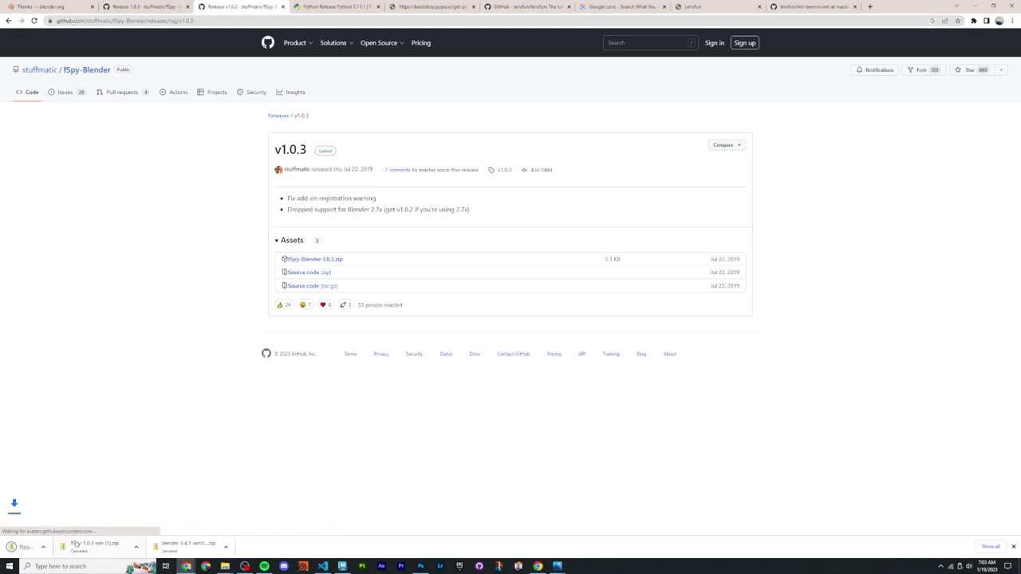
{"action": "left_click", "coordinate": [225, 567]}
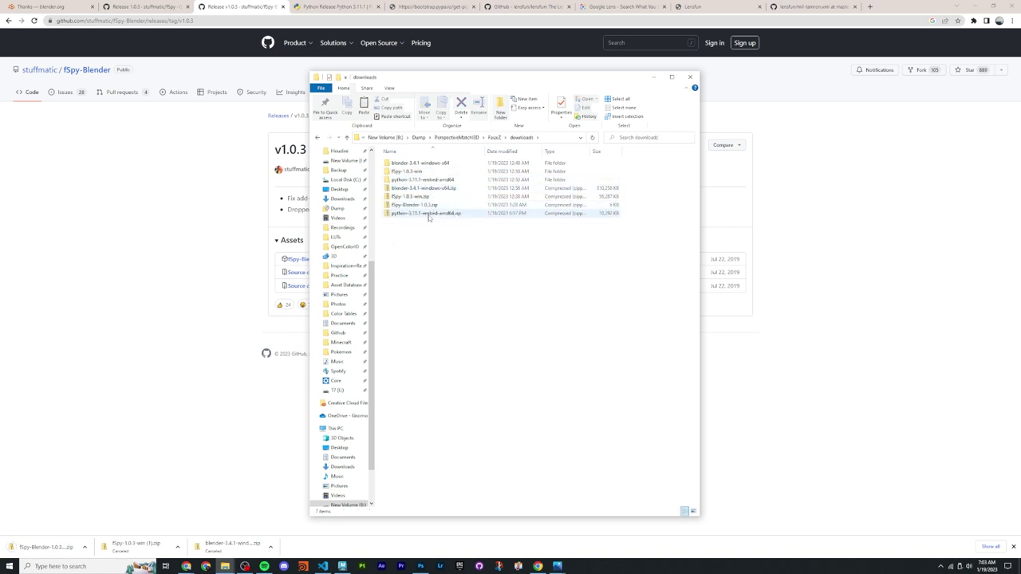
{"action": "left_click", "coordinate": [425, 197]}
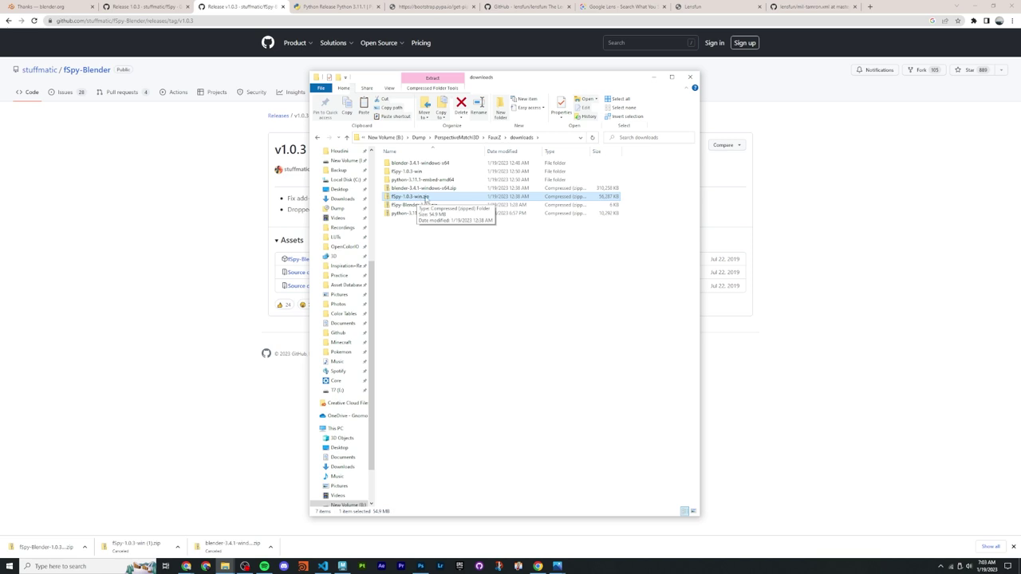
{"action": "left_click", "coordinate": [418, 206]}
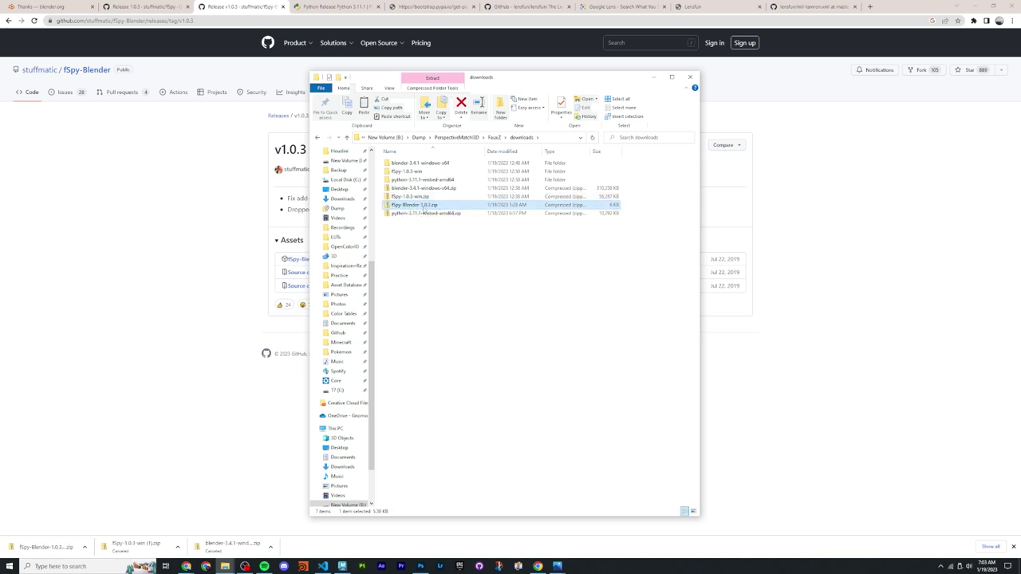
Step: Return to the FauxZ folder and launch fSpy.exe from its fSpy-1.0.3-win folder
{"action": "left_click", "coordinate": [496, 138]}
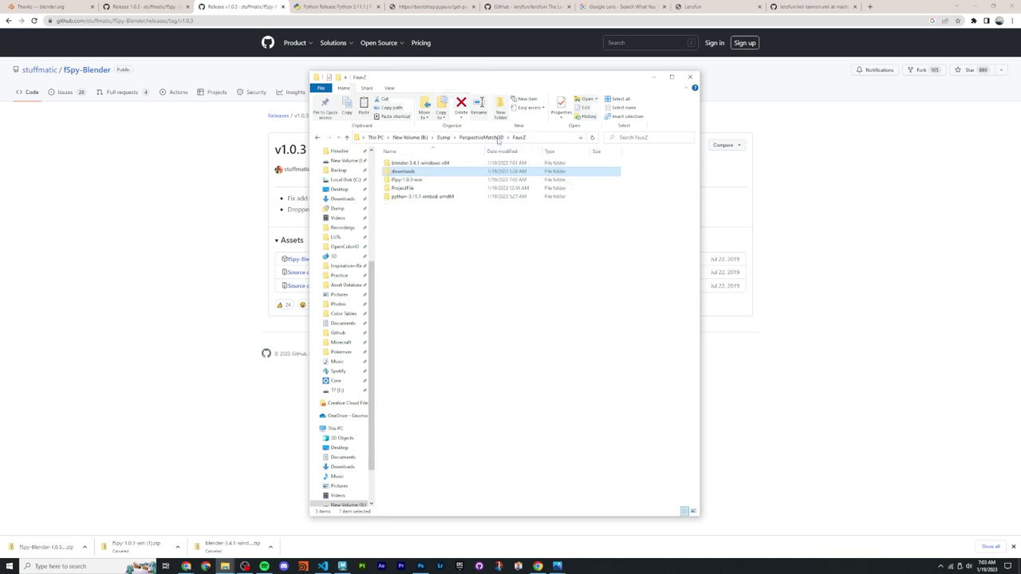
{"action": "double_click", "coordinate": [406, 180]}
{"action": "scroll", "coordinate": [399, 182], "scroll_direction": "down", "scroll_amount": 7}
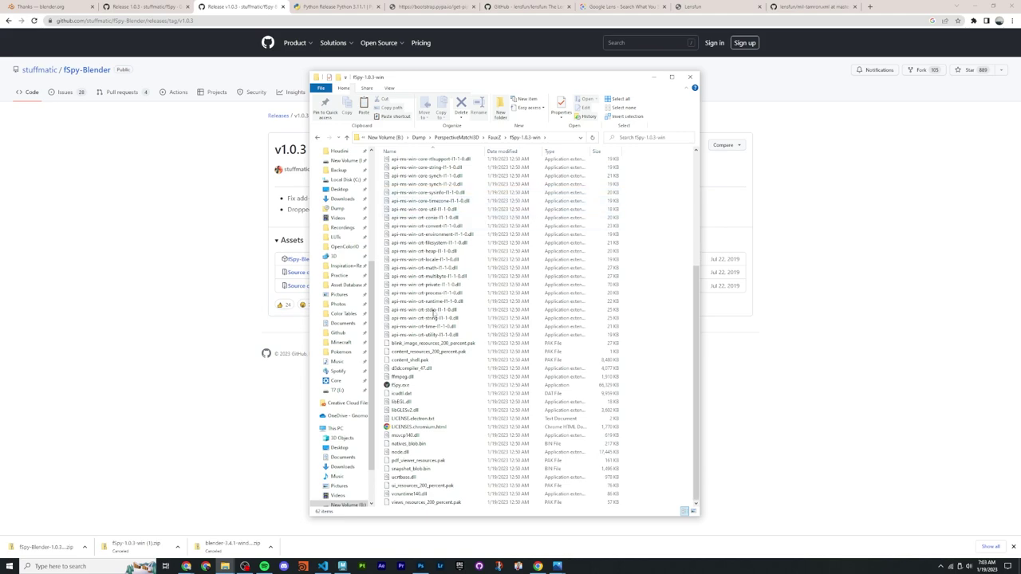
{"action": "left_click", "coordinate": [406, 386]}
{"action": "double_click", "coordinate": [408, 387]}
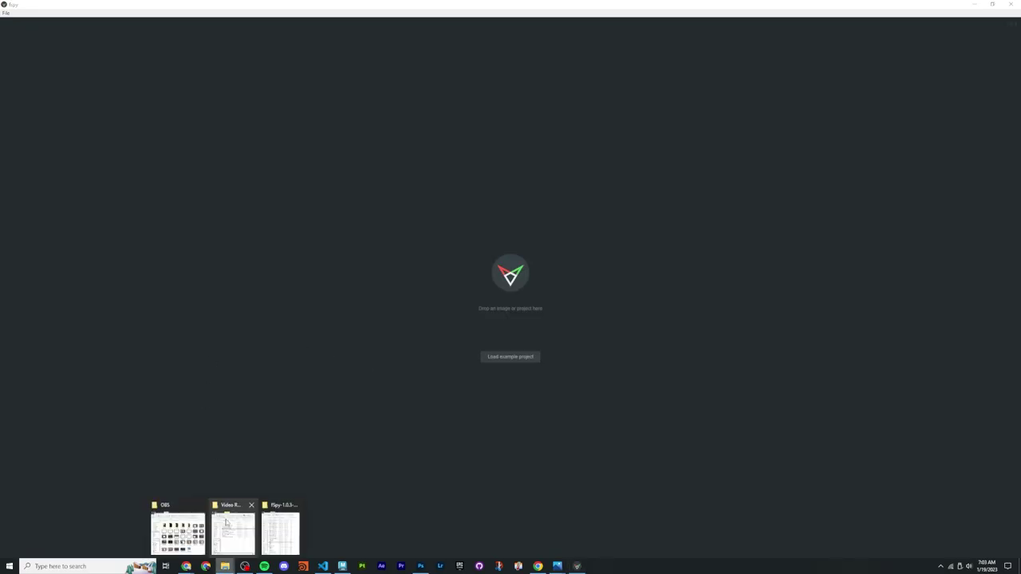
Step: Switch back to File Explorer and open the sourceimages folder inside FauxZ's ProjectFile folder
{"action": "left_click", "coordinate": [276, 527]}
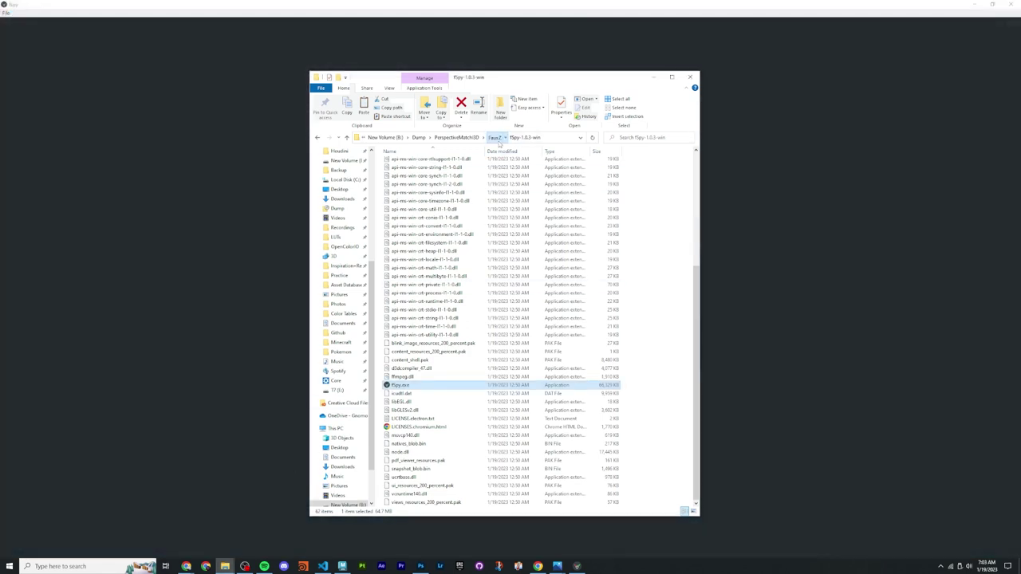
{"action": "left_click", "coordinate": [494, 137]}
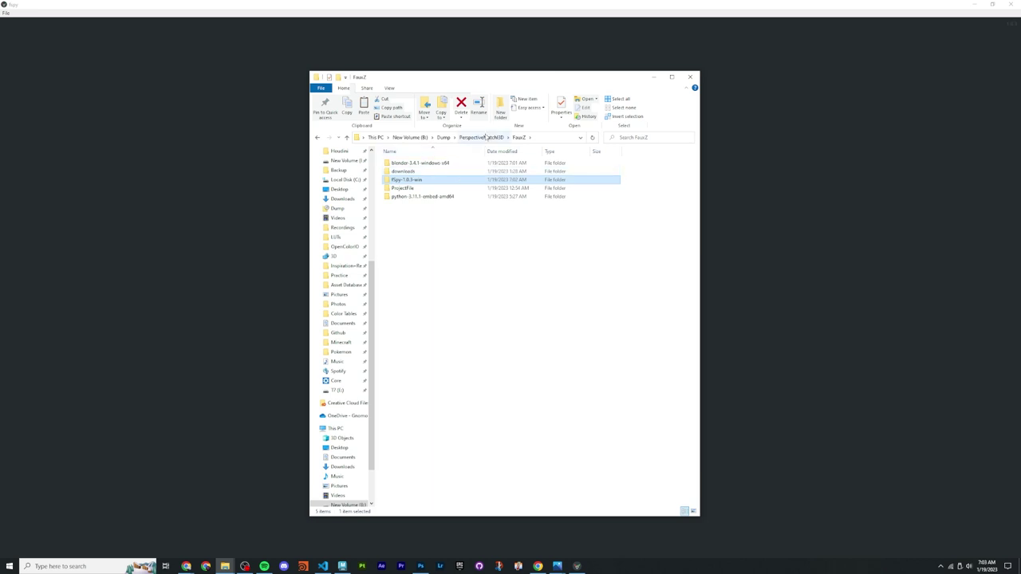
{"action": "double_click", "coordinate": [403, 188]}
{"action": "double_click", "coordinate": [415, 190]}
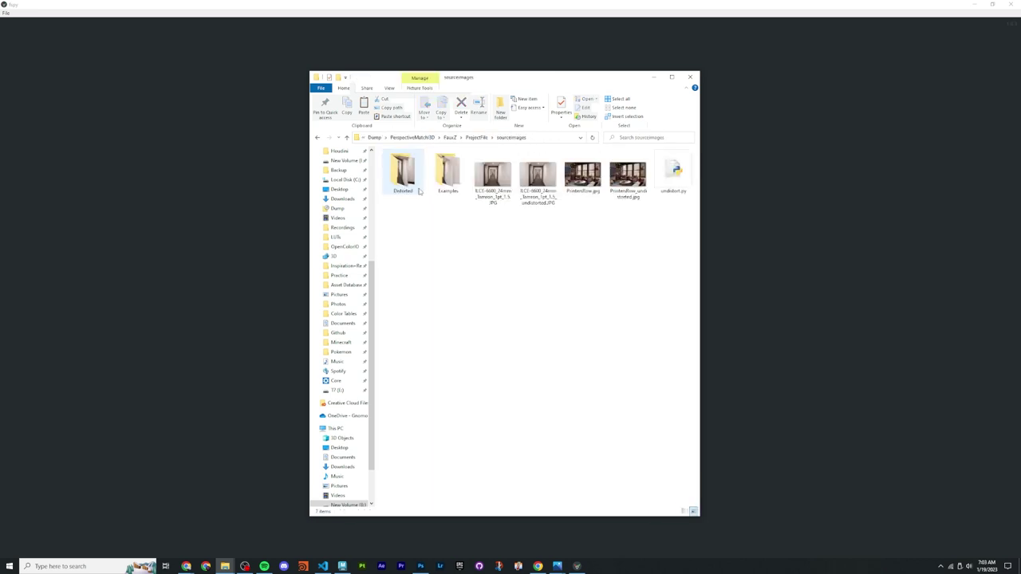
{"action": "right_click", "coordinate": [497, 260]}
{"action": "left_click", "coordinate": [482, 250]}
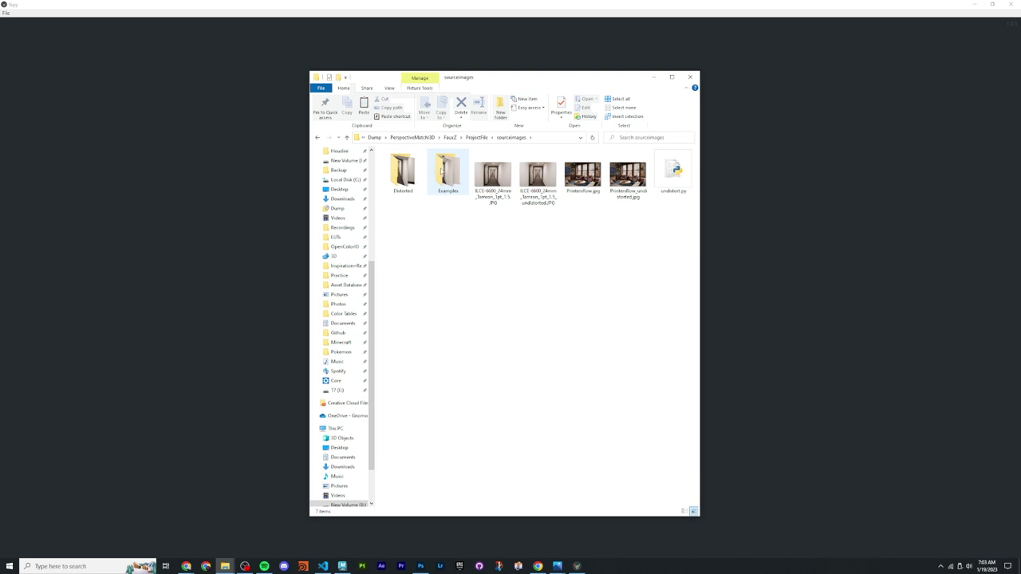
Step: Load ILCE-6600_24mm_Tamron_1pt_1.5_Undistorted.jpg from the Examples folder into fSpy and minimize File Explorer
{"action": "double_click", "coordinate": [441, 170]}
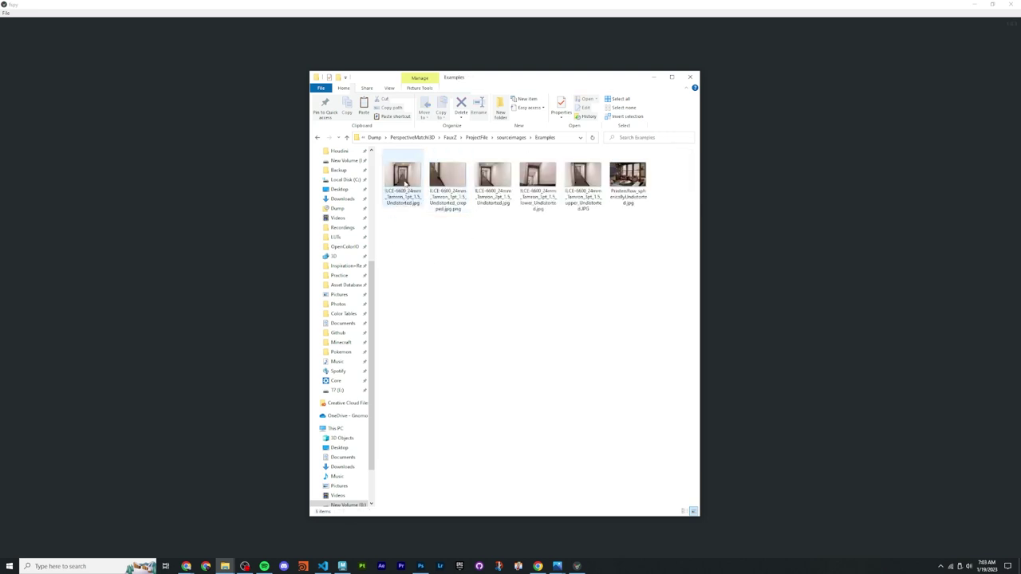
{"action": "left_click", "coordinate": [404, 182]}
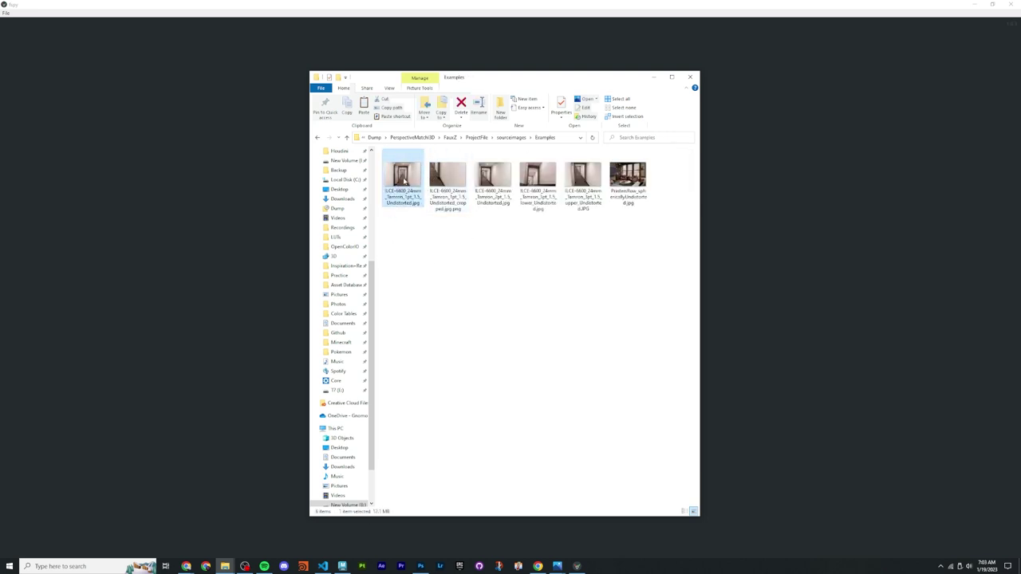
{"action": "left_click_drag", "start_coordinate": [410, 185], "coordinate": [258, 214]}
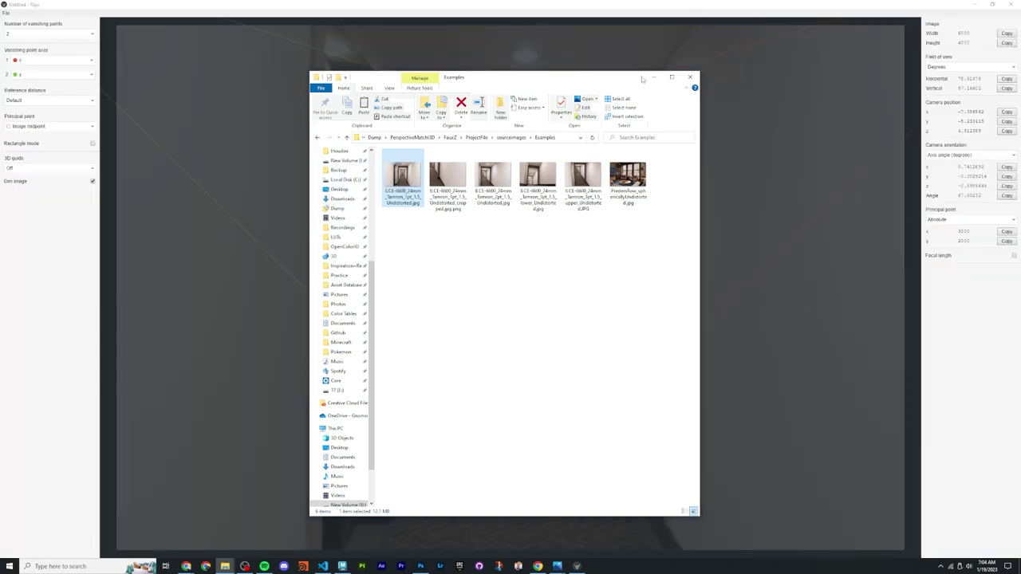
{"action": "left_click", "coordinate": [653, 77]}
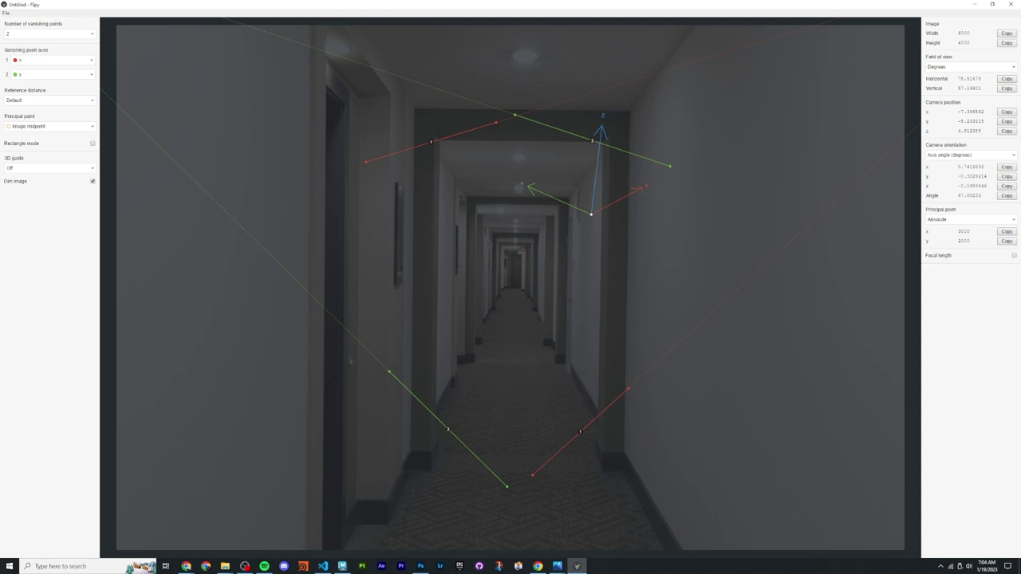
{"action": "left_click", "coordinate": [245, 567]}
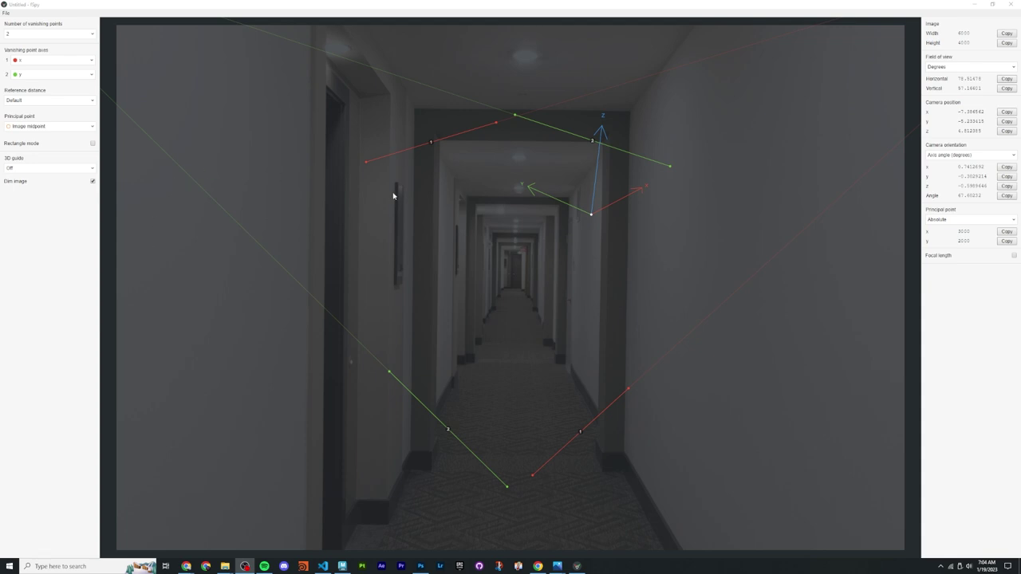
Step: Set the number of vanishing points to 1 and assign the second vanishing point axis, used by the horizon line, to x
{"action": "left_click", "coordinate": [48, 35]}
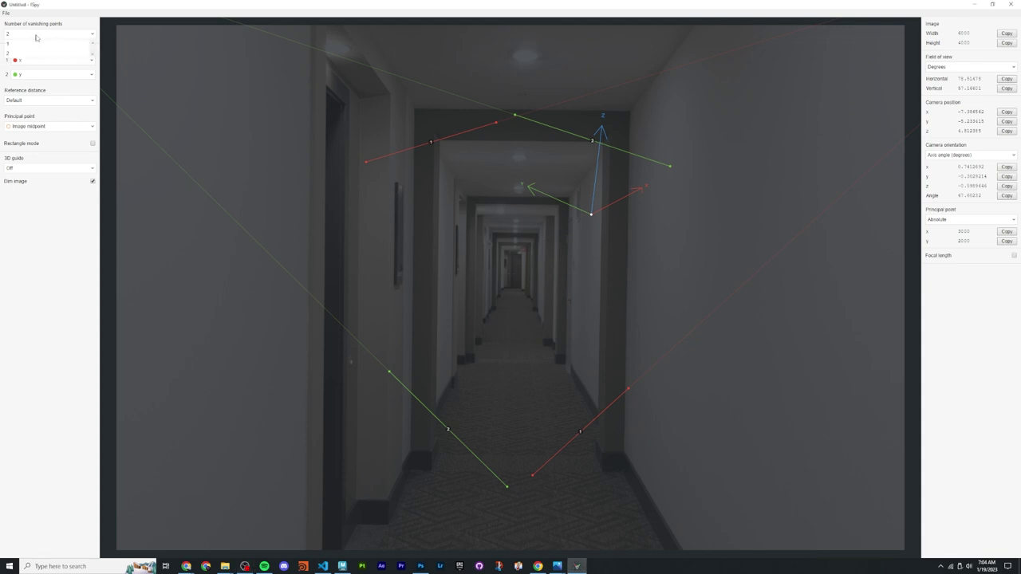
{"action": "left_click", "coordinate": [15, 43]}
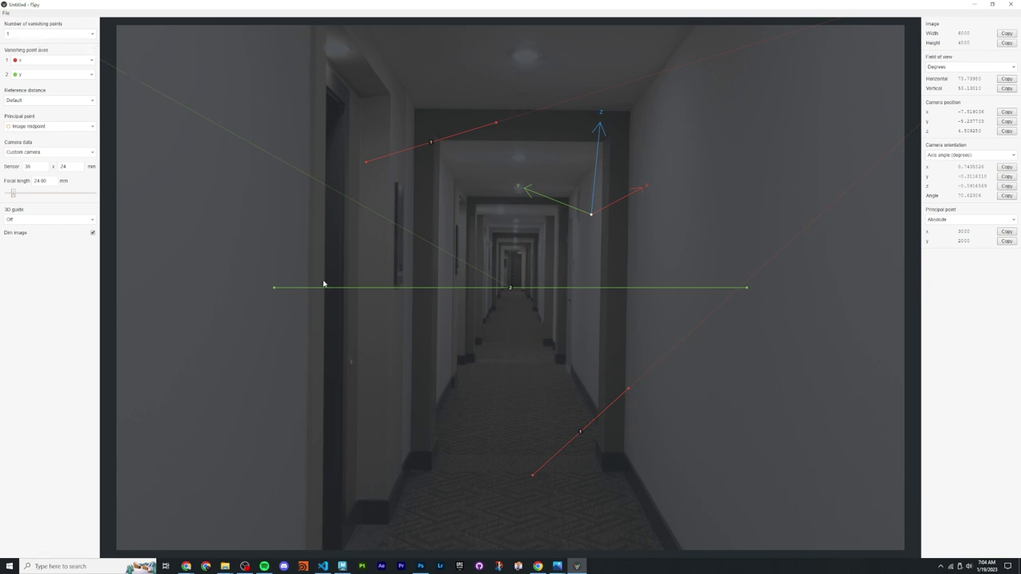
{"action": "left_click_drag", "start_coordinate": [276, 288], "coordinate": [244, 293]}
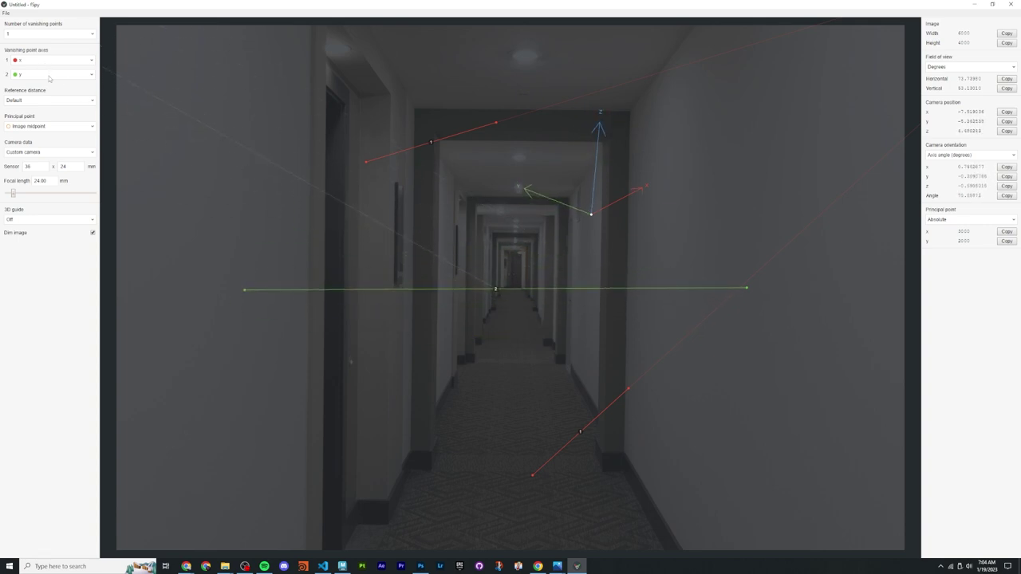
{"action": "left_click", "coordinate": [50, 76]}
{"action": "left_click", "coordinate": [35, 95]}
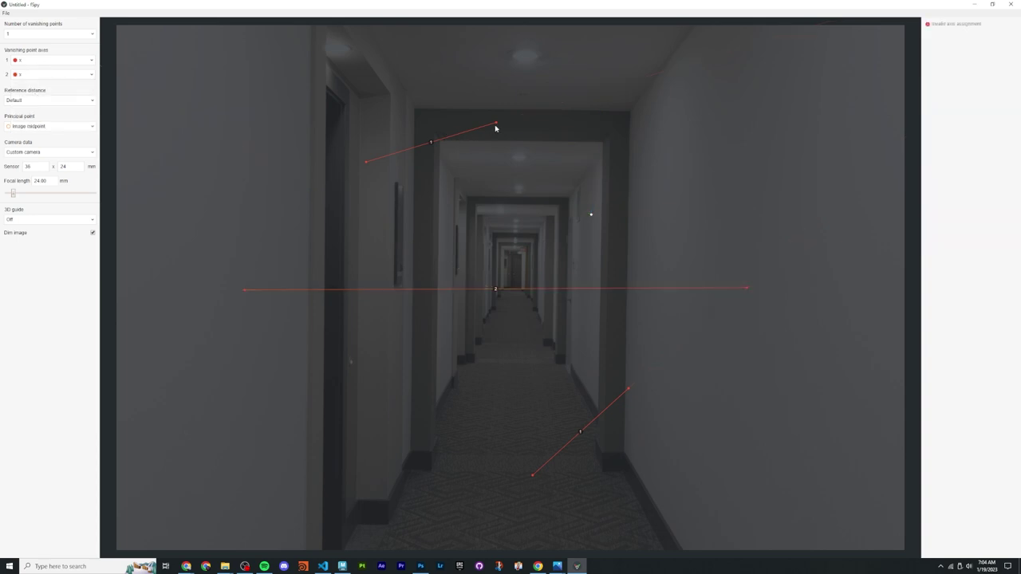
Step: Place the upper vanishing line along the hallway's left wall-ceiling edge and assign the first vanishing point axis to y
{"action": "left_click_drag", "start_coordinate": [495, 124], "coordinate": [451, 172]}
{"action": "left_click_drag", "start_coordinate": [367, 163], "coordinate": [438, 151]}
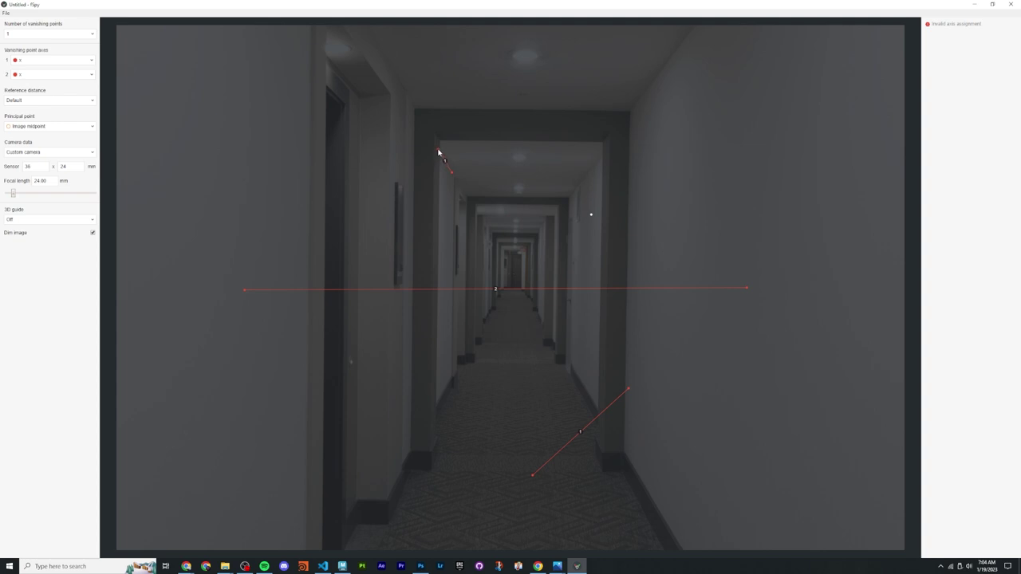
{"action": "left_click", "coordinate": [34, 64]}
{"action": "left_click", "coordinate": [29, 101]}
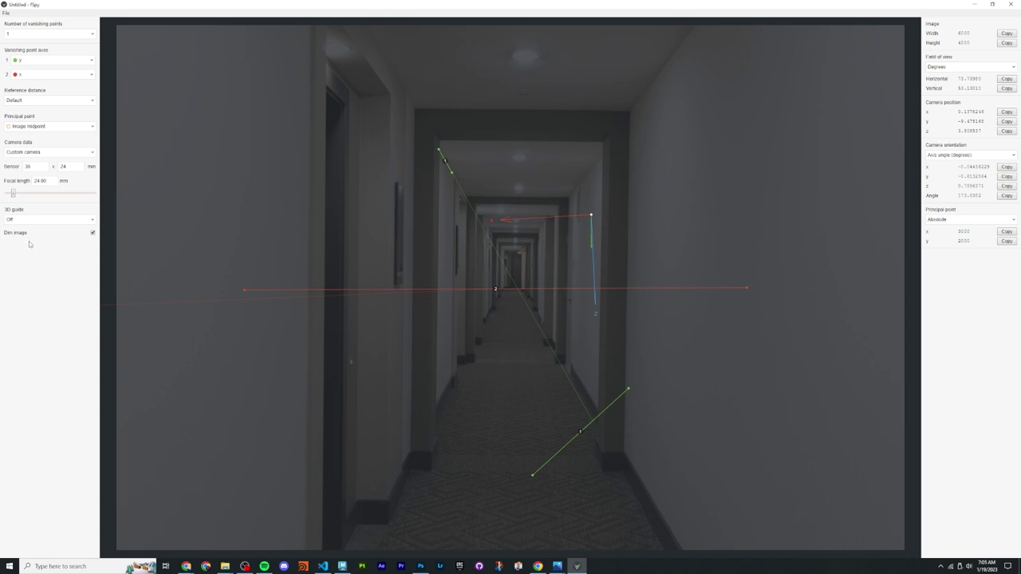
Step: Turn off image dimming and browse the available camera data presets
{"action": "left_click", "coordinate": [92, 232]}
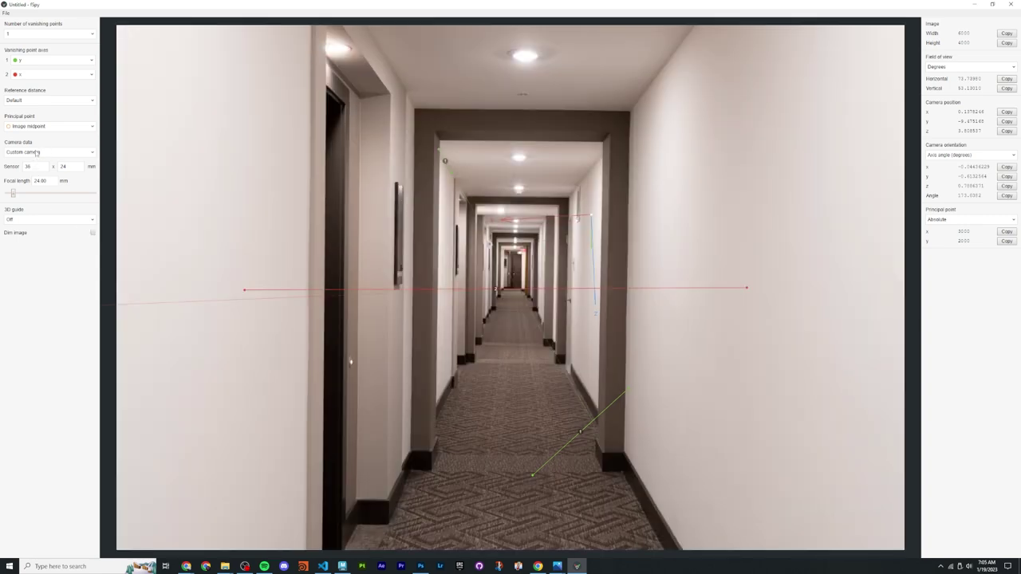
{"action": "left_click", "coordinate": [34, 152]}
{"action": "scroll", "coordinate": [34, 196], "scroll_direction": "down", "scroll_amount": 4}
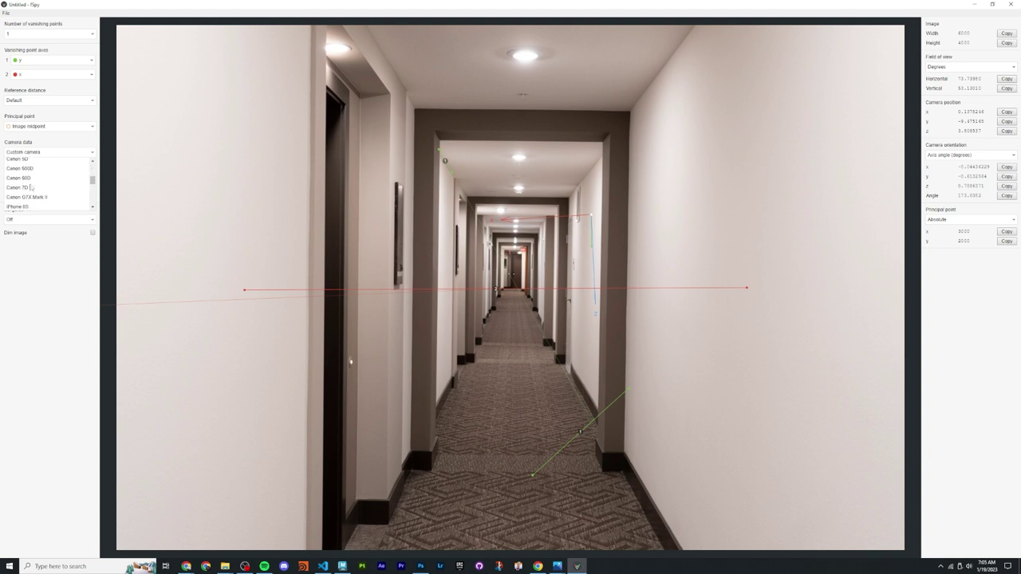
{"action": "scroll", "coordinate": [34, 196], "scroll_direction": "up", "scroll_amount": 2}
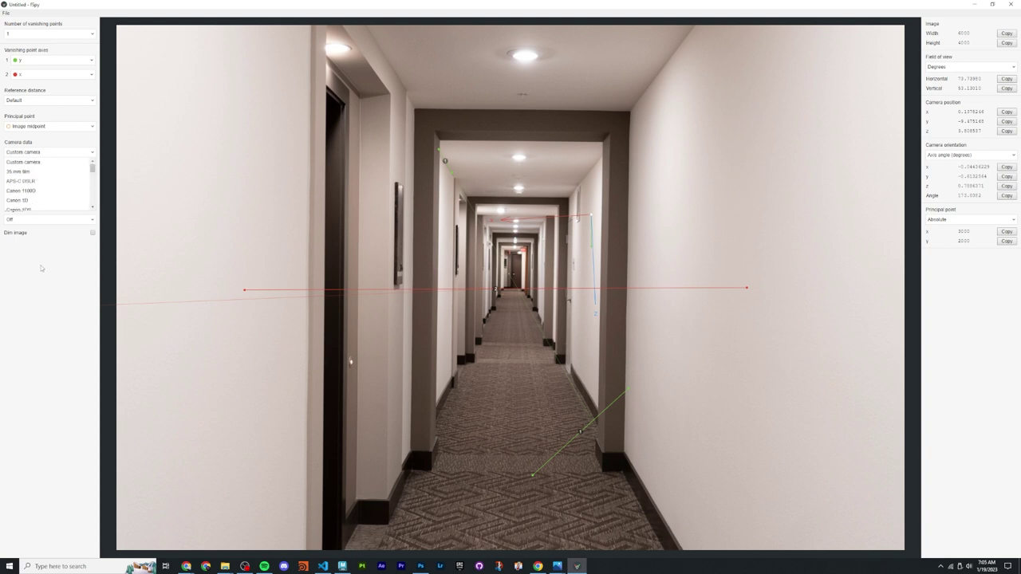
Step: Set the custom camera's sensor size to 23.5 x 15.6 mm
{"action": "left_click", "coordinate": [10, 169]}
{"action": "key", "text": "Tab"}
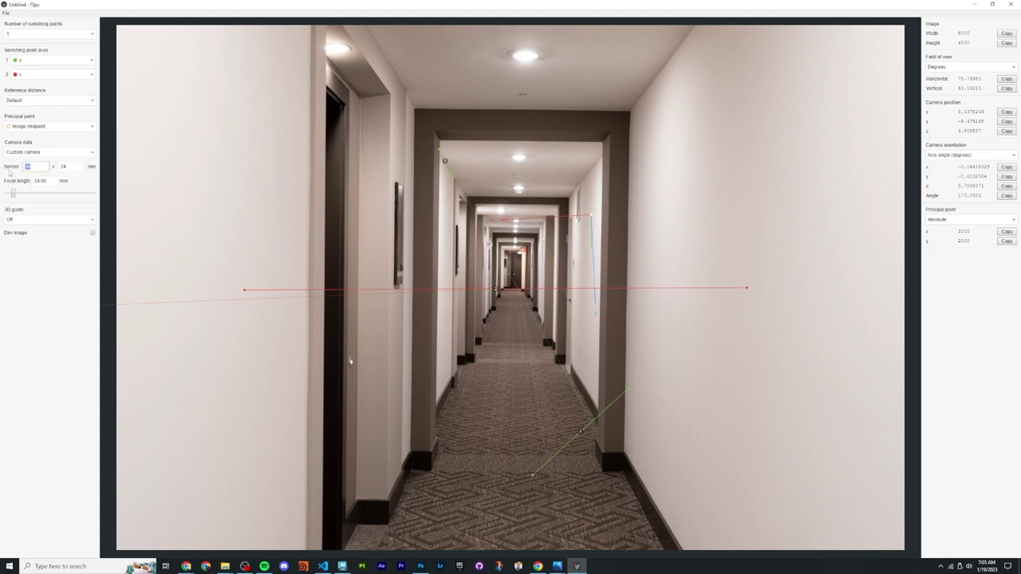
{"action": "key", "text": "Tab"}
{"action": "type", "text": "15.6"}
{"action": "left_click", "coordinate": [10, 170]}
{"action": "key", "text": "Tab"}
{"action": "type", "text": "23.5"}
Step: Place the x-axis horizon line horizontally along the nearest doorway's dark header beam
{"action": "left_click_drag", "start_coordinate": [244, 291], "coordinate": [464, 289]}
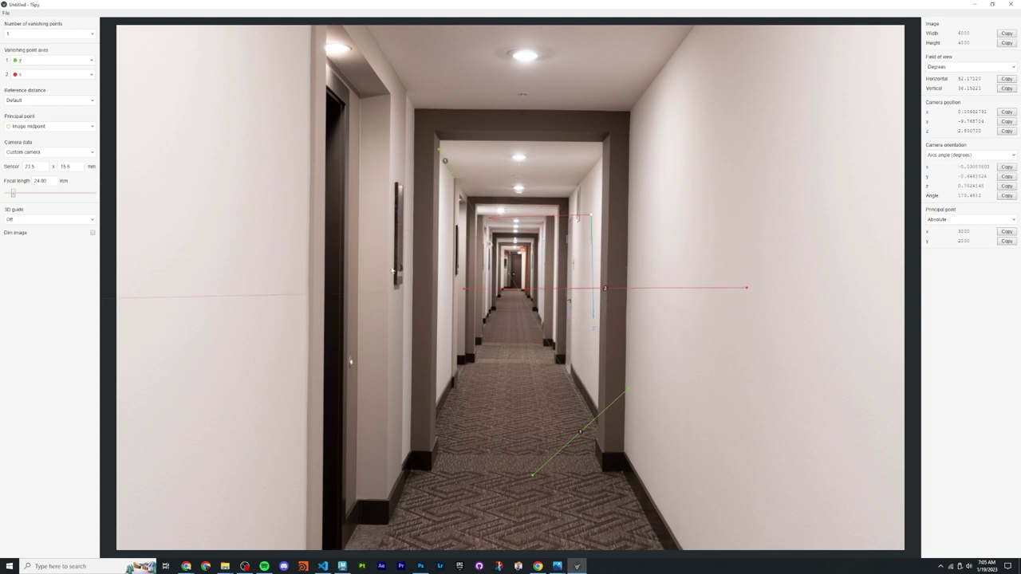
{"action": "left_click_drag", "start_coordinate": [464, 288], "coordinate": [429, 128]}
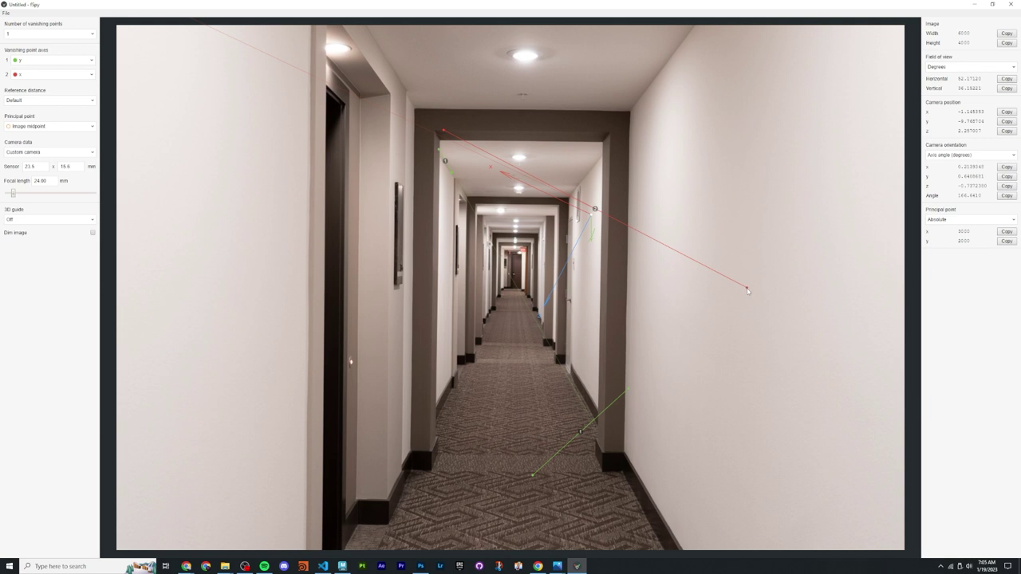
{"action": "left_click_drag", "start_coordinate": [746, 292], "coordinate": [613, 157]}
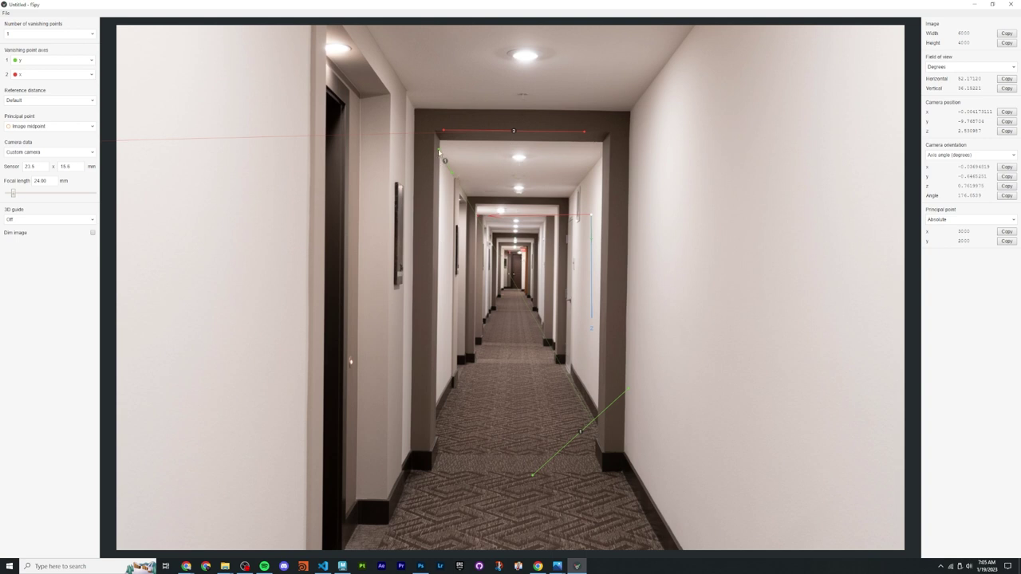
Step: Align the two y vanishing lines with the left and right wall-ceiling edges and move the origin to the left doorframe's base
{"action": "mouse_move", "coordinate": [438, 150]}
{"action": "left_mouse_down"}
{"action": "mouse_move", "coordinate": [472, 181]}
{"action": "mouse_move", "coordinate": [457, 194]}
{"action": "mouse_move", "coordinate": [444, 166]}
{"action": "left_mouse_up"}
{"action": "mouse_move", "coordinate": [445, 166]}
{"action": "left_mouse_down"}
{"action": "mouse_move", "coordinate": [436, 151]}
{"action": "mouse_move", "coordinate": [451, 174]}
{"action": "left_mouse_up"}
{"action": "left_click_drag", "start_coordinate": [638, 412], "coordinate": [652, 163]}
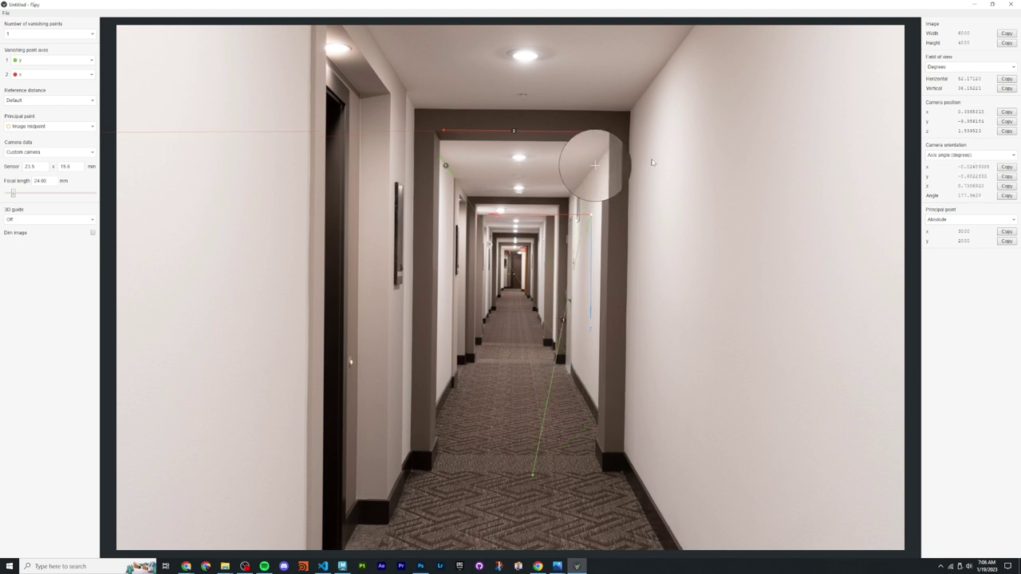
{"action": "left_click_drag", "start_coordinate": [532, 477], "coordinate": [626, 212]}
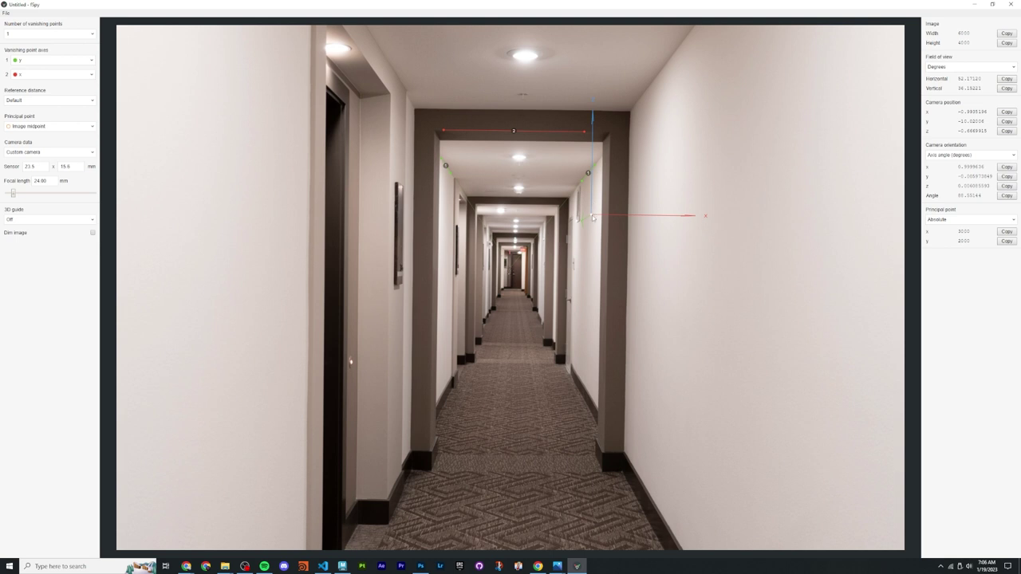
{"action": "left_click_drag", "start_coordinate": [592, 215], "coordinate": [433, 474]}
{"action": "mouse_move", "coordinate": [432, 473]}
{"action": "left_mouse_down"}
{"action": "mouse_move", "coordinate": [433, 272]}
{"action": "mouse_move", "coordinate": [610, 259]}
{"action": "mouse_move", "coordinate": [560, 292]}
{"action": "mouse_move", "coordinate": [473, 295]}
{"action": "mouse_move", "coordinate": [477, 339]}
{"action": "mouse_move", "coordinate": [459, 121]}
{"action": "mouse_move", "coordinate": [444, 130]}
{"action": "mouse_move", "coordinate": [467, 297]}
{"action": "mouse_move", "coordinate": [424, 355]}
{"action": "mouse_move", "coordinate": [383, 499]}
{"action": "mouse_move", "coordinate": [648, 491]}
{"action": "mouse_move", "coordinate": [649, 87]}
{"action": "mouse_move", "coordinate": [630, 239]}
{"action": "mouse_move", "coordinate": [432, 472]}
{"action": "left_mouse_up"}
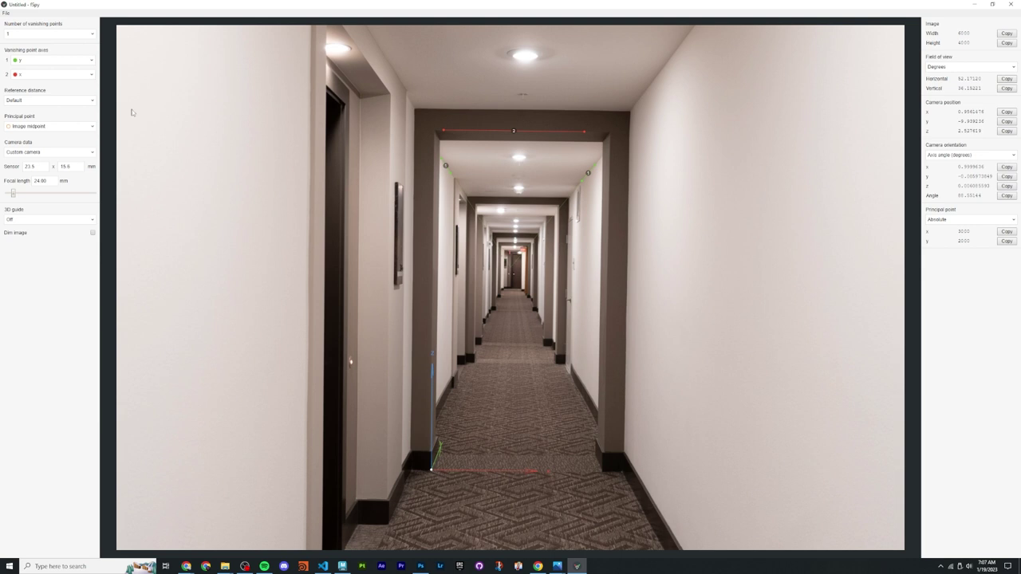
Step: Save the project as 1pt_Perspective_24mm_SonyAPS-C in the from_fspy folder
{"action": "left_click", "coordinate": [6, 14]}
{"action": "left_click", "coordinate": [27, 71]}
{"action": "left_click", "coordinate": [591, 225]}
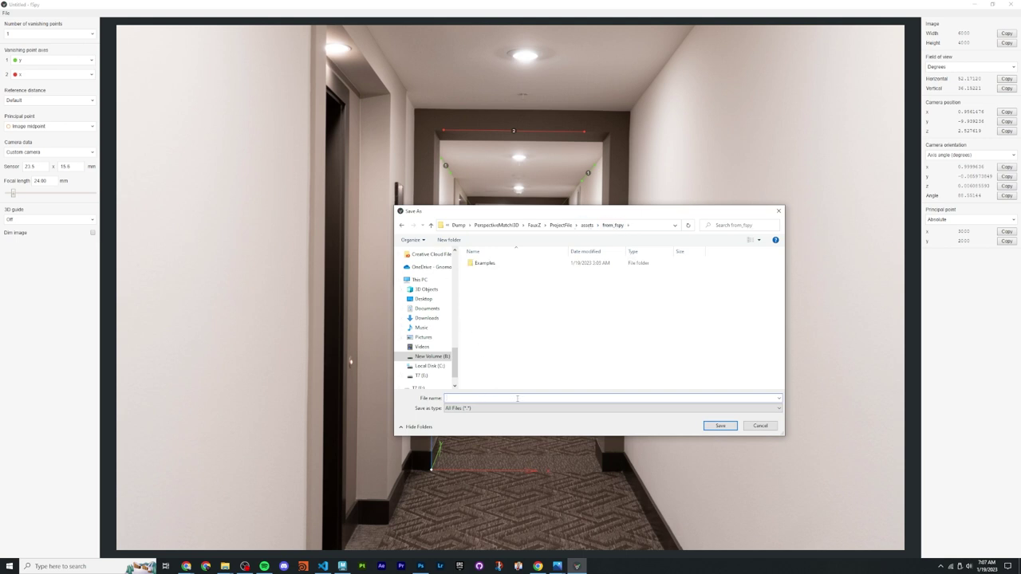
{"action": "type", "text": "fp"}
{"action": "type", "text": "t_Perspec"}
{"action": "type", "text": "tive_24mm"}
{"action": "type", "text": "_Sce"}
{"action": "type", "text": "y A7"}
{"action": "key", "text": "ctrl+shift+Left"}
{"action": "key", "text": "ctrl+shift+Left"}
{"action": "key", "text": "ctrl+shift+Left"}
{"action": "key", "text": "ctrl+shift+Left"}
{"action": "key", "text": "ctrl+shift+Left"}
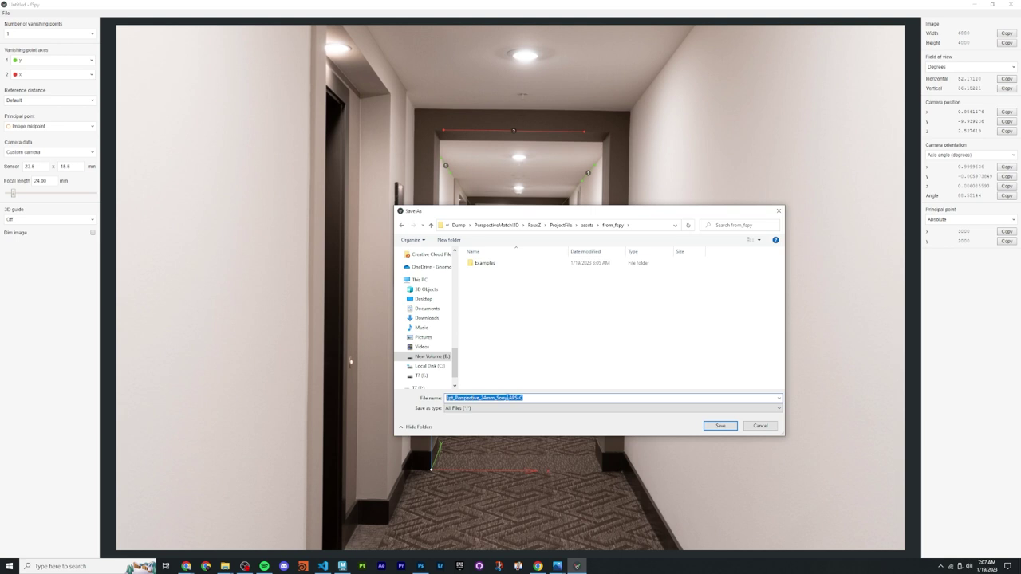
{"action": "left_click", "coordinate": [719, 426]}
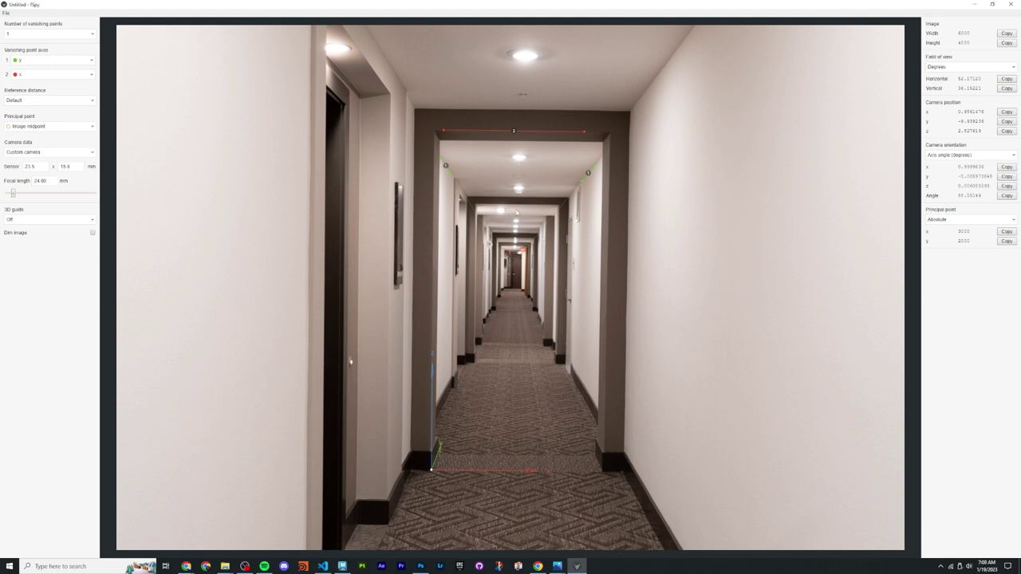
Step: Fine-tune the horizon line's left end on the doorway header and the origin at the left doorframe's base
{"action": "left_click", "coordinate": [64, 127]}
{"action": "left_click_drag", "start_coordinate": [444, 131], "coordinate": [438, 126]}
{"action": "mouse_move", "coordinate": [431, 469]}
{"action": "left_mouse_down"}
{"action": "mouse_move", "coordinate": [429, 420]}
{"action": "mouse_move", "coordinate": [432, 471]}
{"action": "left_mouse_up"}
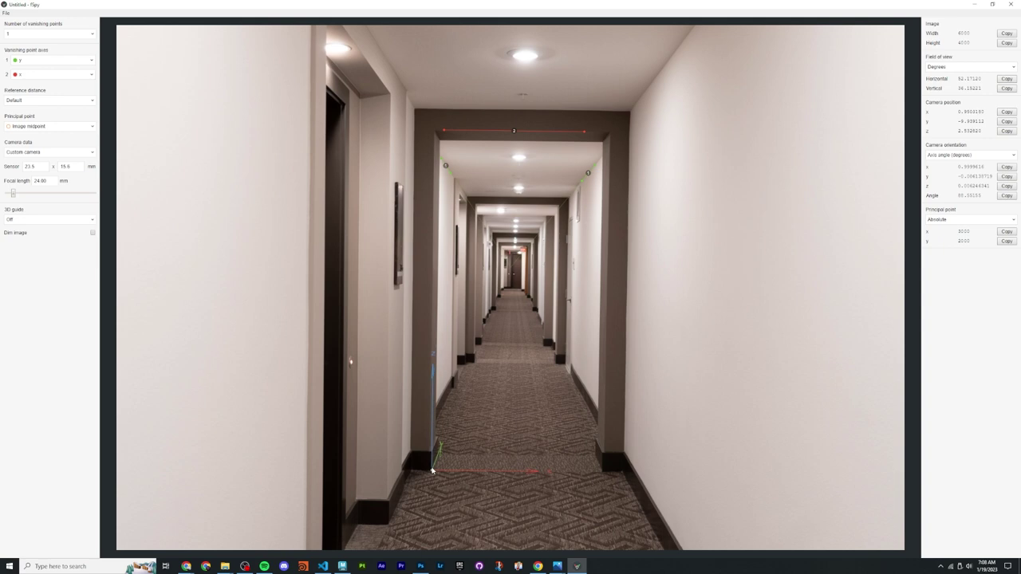
Step: Try a manual principal point on the wall beside the left door and move the origin to the right wall's near edge
{"action": "left_click", "coordinate": [67, 131]}
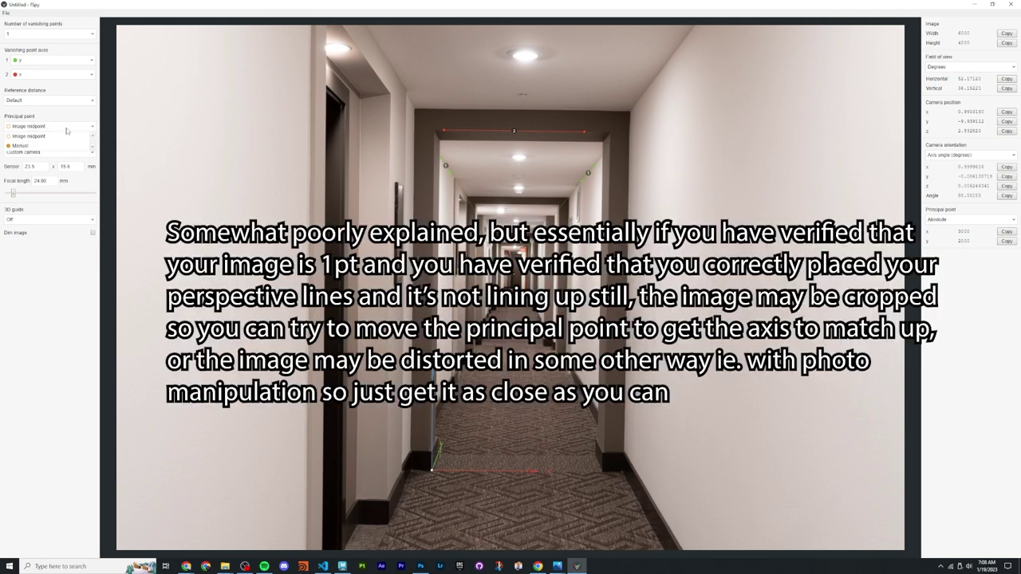
{"action": "left_click", "coordinate": [57, 147]}
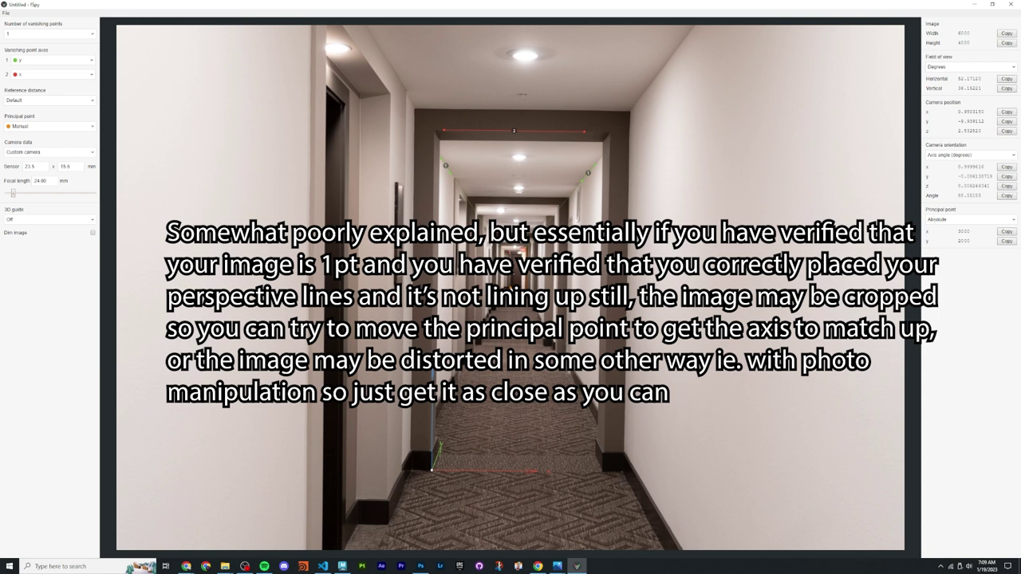
{"action": "left_click_drag", "start_coordinate": [511, 287], "coordinate": [372, 211]}
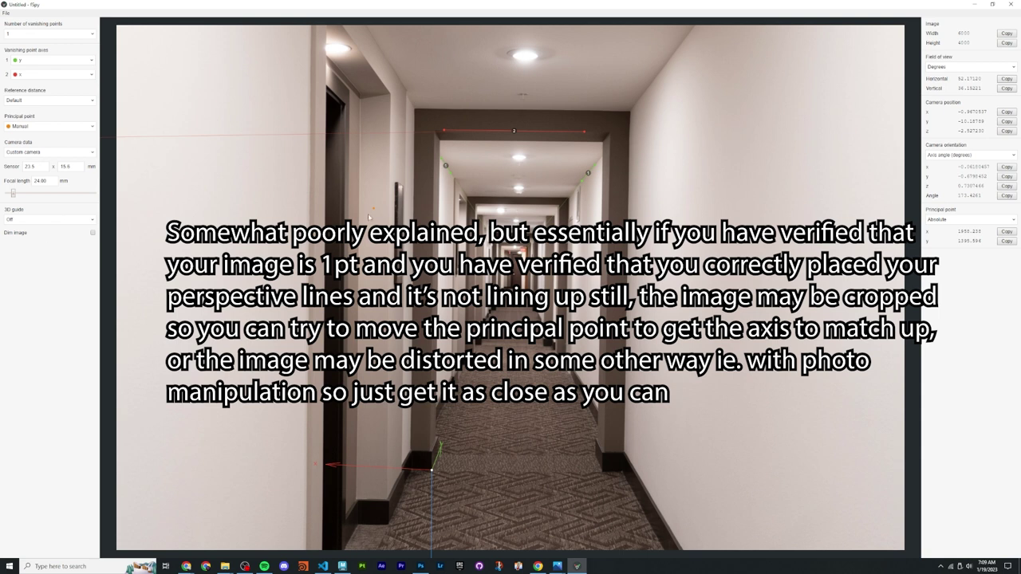
{"action": "left_click_drag", "start_coordinate": [374, 209], "coordinate": [367, 207]}
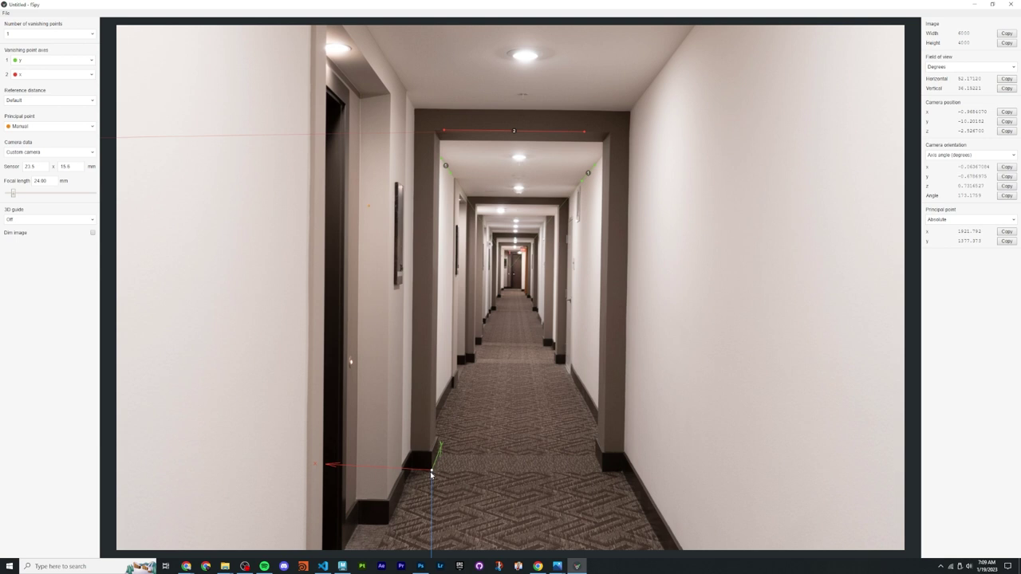
{"action": "left_click_drag", "start_coordinate": [431, 471], "coordinate": [627, 263]}
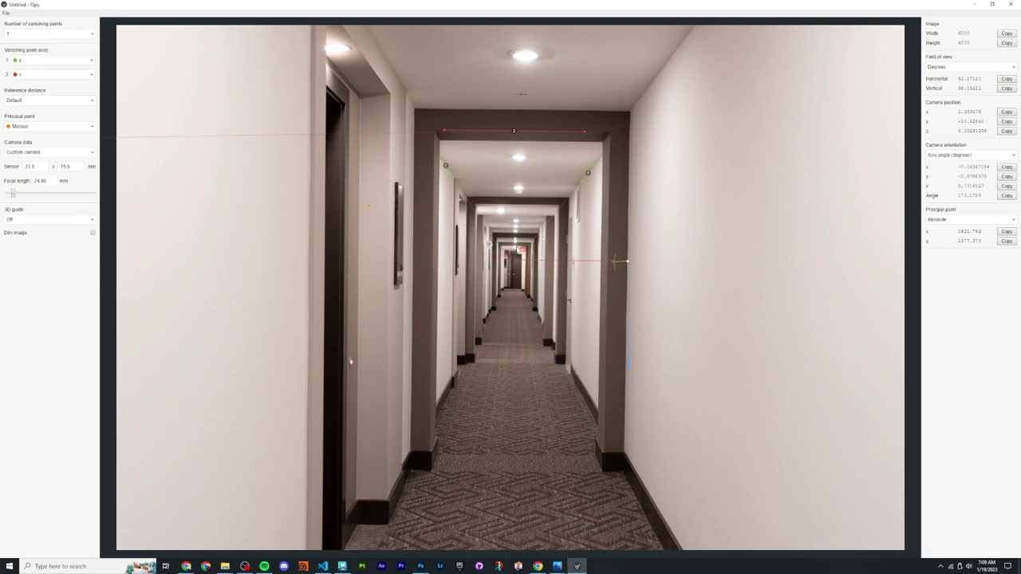
Step: Reset the principal point to the image midpoint and return the origin to the left doorframe's base
{"action": "left_click", "coordinate": [80, 128]}
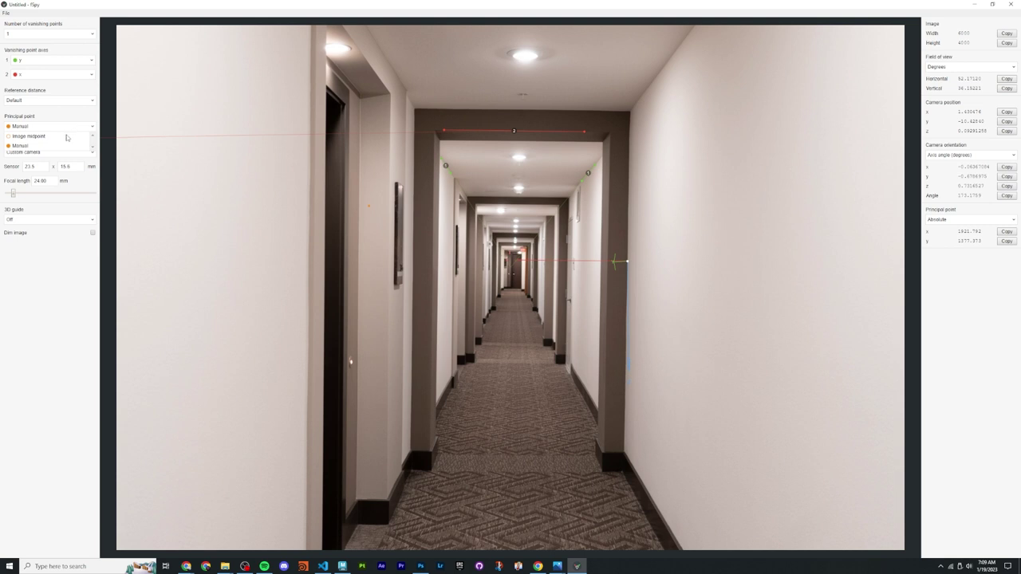
{"action": "left_click", "coordinate": [67, 136]}
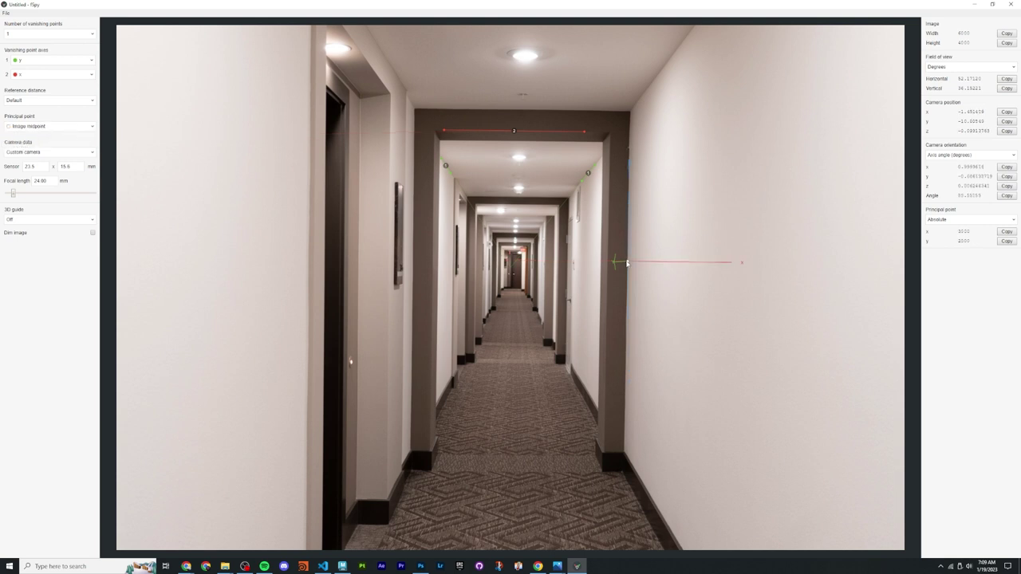
{"action": "left_click_drag", "start_coordinate": [627, 263], "coordinate": [431, 471]}
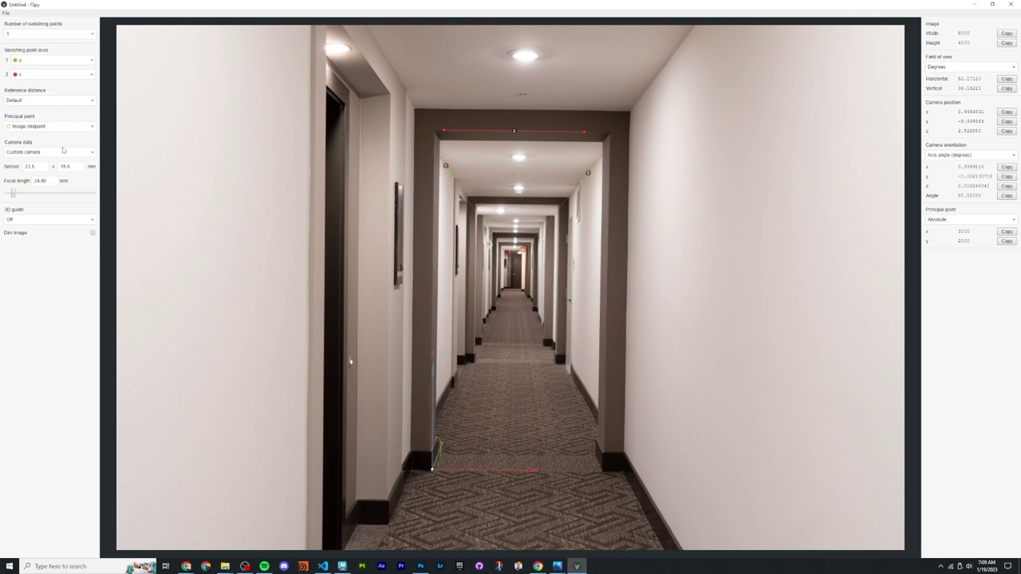
Step: Try a manual principal point low on the hallway's right wall, at about 5162, 2917
{"action": "left_click", "coordinate": [40, 128]}
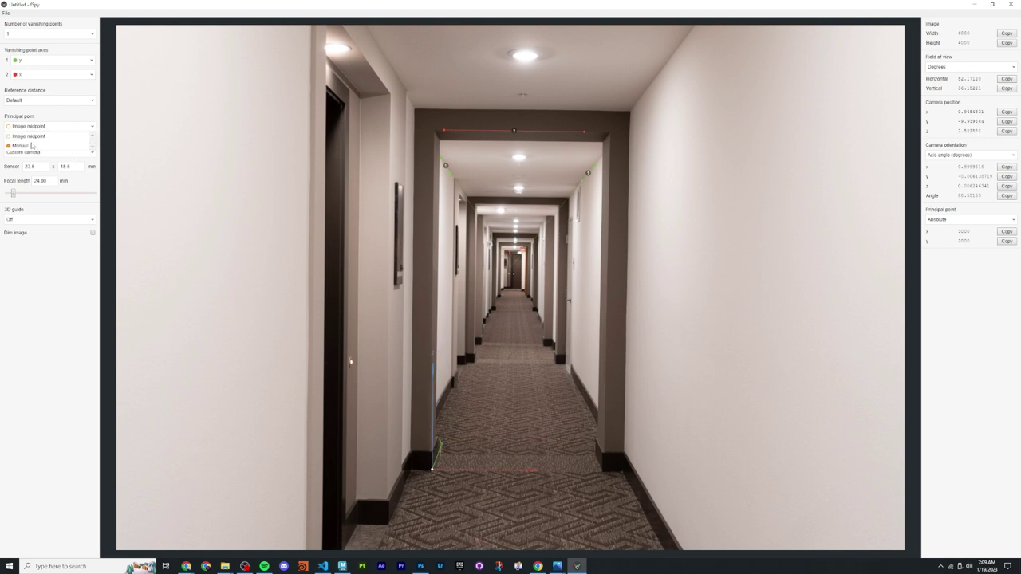
{"action": "left_click", "coordinate": [35, 146]}
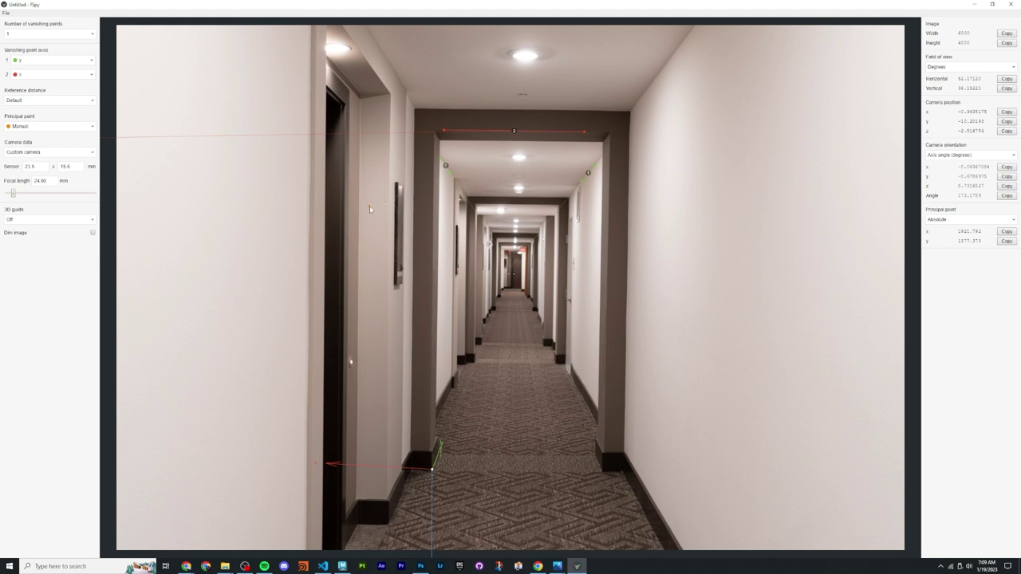
{"action": "mouse_move", "coordinate": [371, 208]}
{"action": "left_mouse_down"}
{"action": "mouse_move", "coordinate": [689, 263]}
{"action": "mouse_move", "coordinate": [786, 375]}
{"action": "mouse_move", "coordinate": [790, 263]}
{"action": "mouse_move", "coordinate": [747, 363]}
{"action": "mouse_move", "coordinate": [775, 412]}
{"action": "left_mouse_up"}
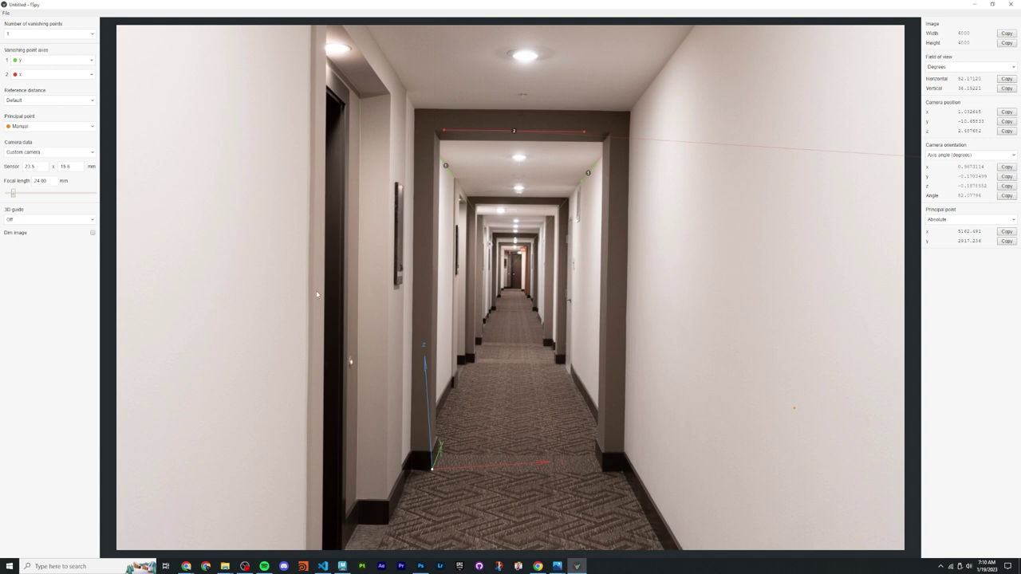
Step: Try flipping both vanishing point axes, restoring them to y and x, and reset the principal point to the image midpoint
{"action": "left_click", "coordinate": [29, 63]}
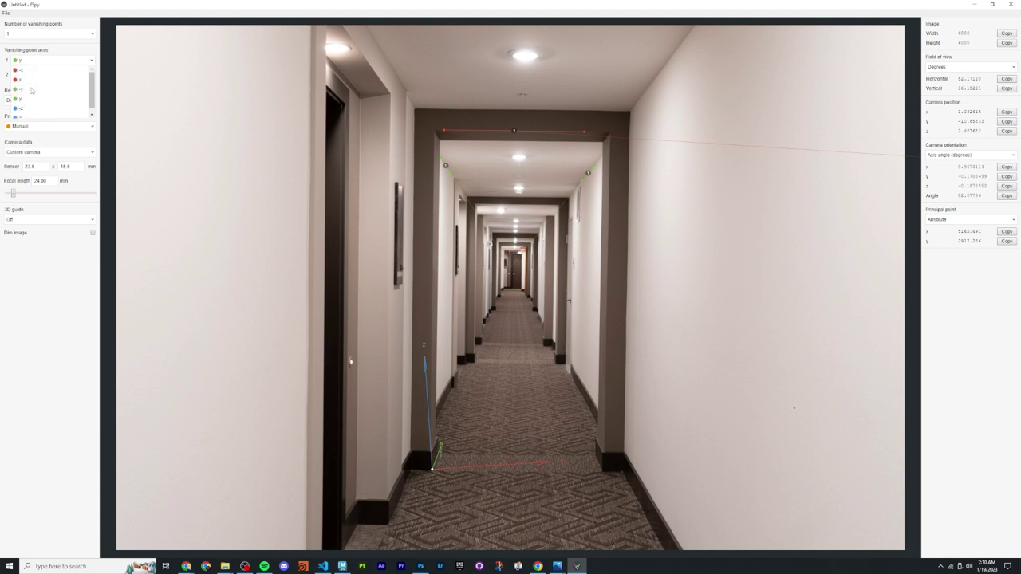
{"action": "left_click", "coordinate": [31, 90]}
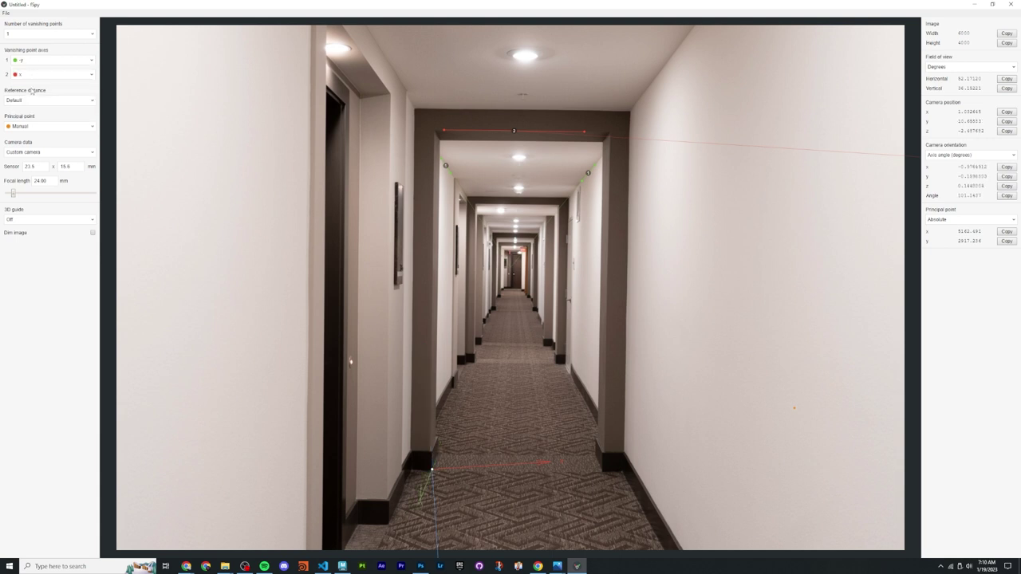
{"action": "left_click", "coordinate": [26, 61]}
{"action": "left_click", "coordinate": [31, 98]}
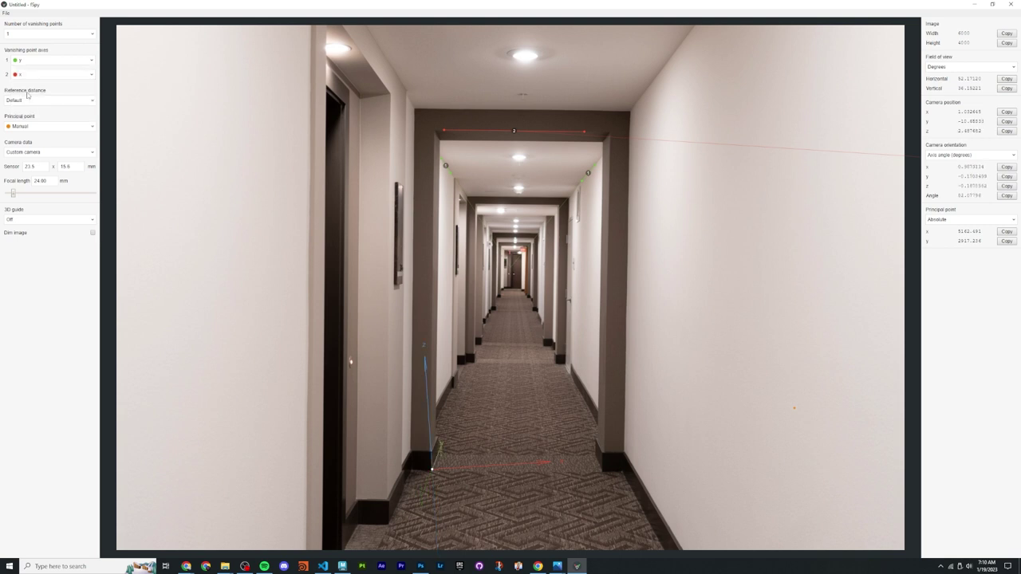
{"action": "left_click", "coordinate": [24, 76]}
{"action": "left_click", "coordinate": [22, 84]}
{"action": "left_click", "coordinate": [23, 77]}
{"action": "left_click", "coordinate": [31, 96]}
{"action": "left_click", "coordinate": [45, 128]}
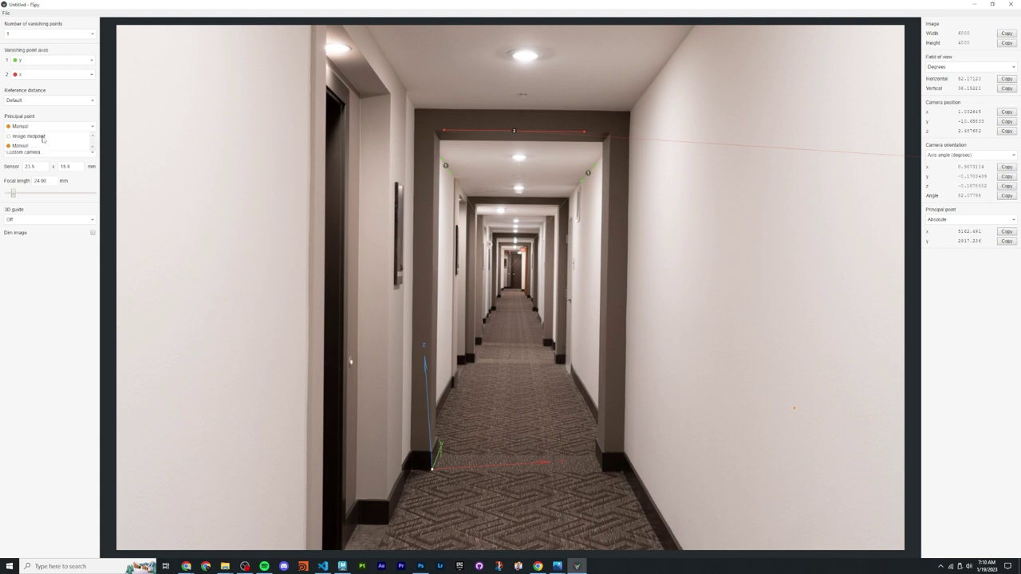
{"action": "left_click", "coordinate": [43, 137]}
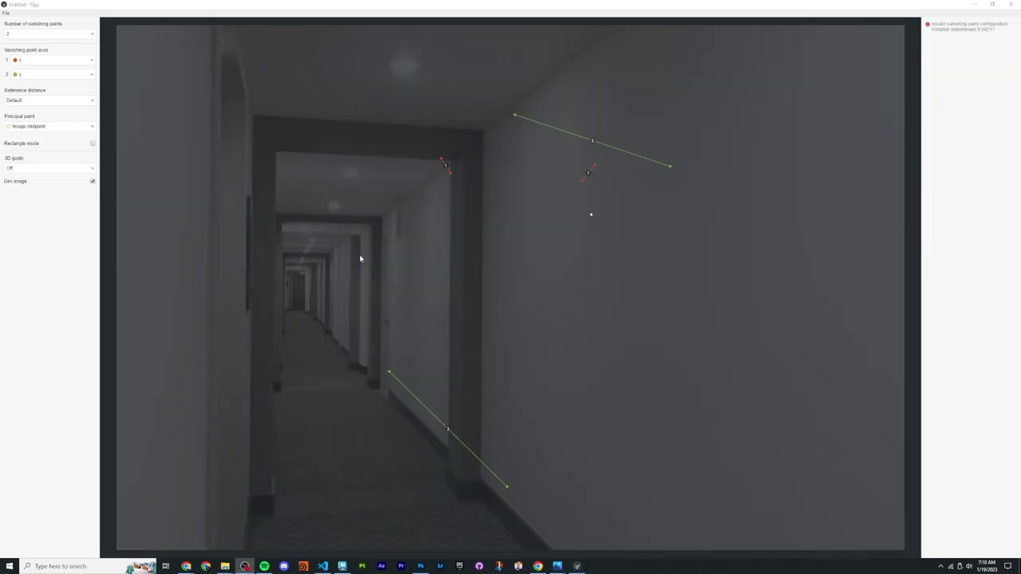
Step: Review the principal point and axis options for the angled hallway photo and turn off image dimming
{"action": "left_click", "coordinate": [57, 127]}
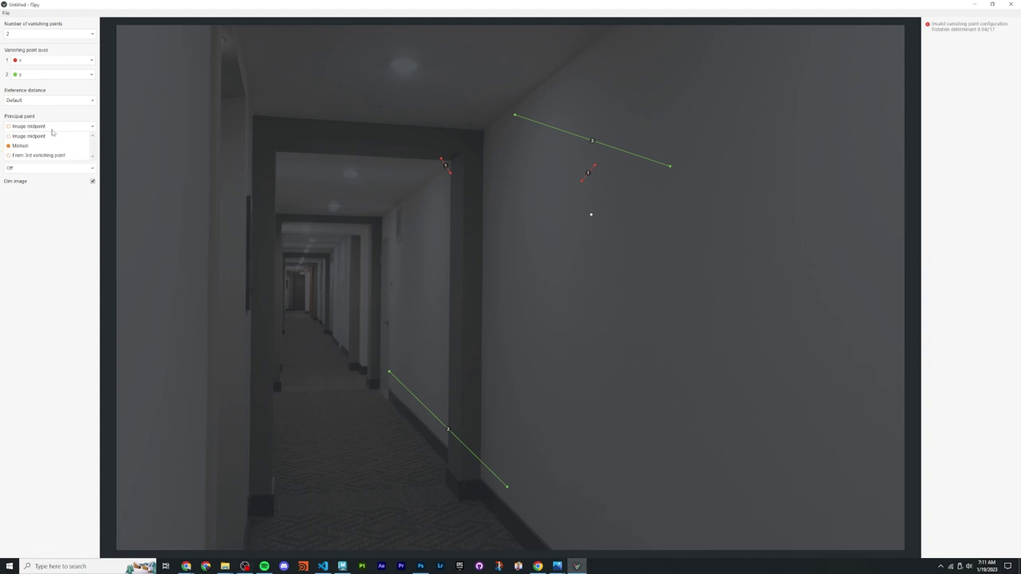
{"action": "left_click", "coordinate": [53, 129]}
{"action": "left_click", "coordinate": [52, 129]}
{"action": "left_click", "coordinate": [60, 185]}
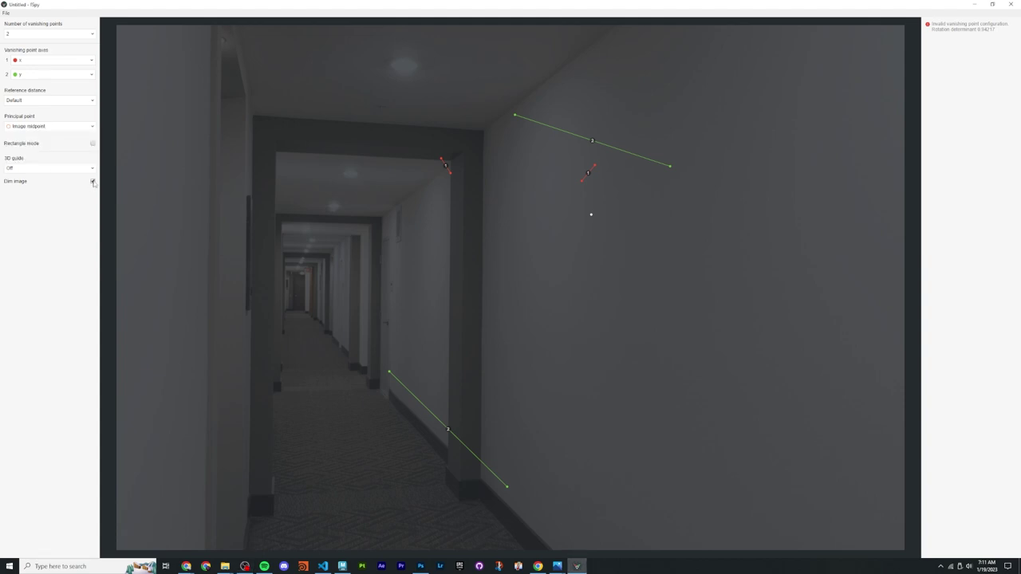
{"action": "left_click", "coordinate": [93, 182]}
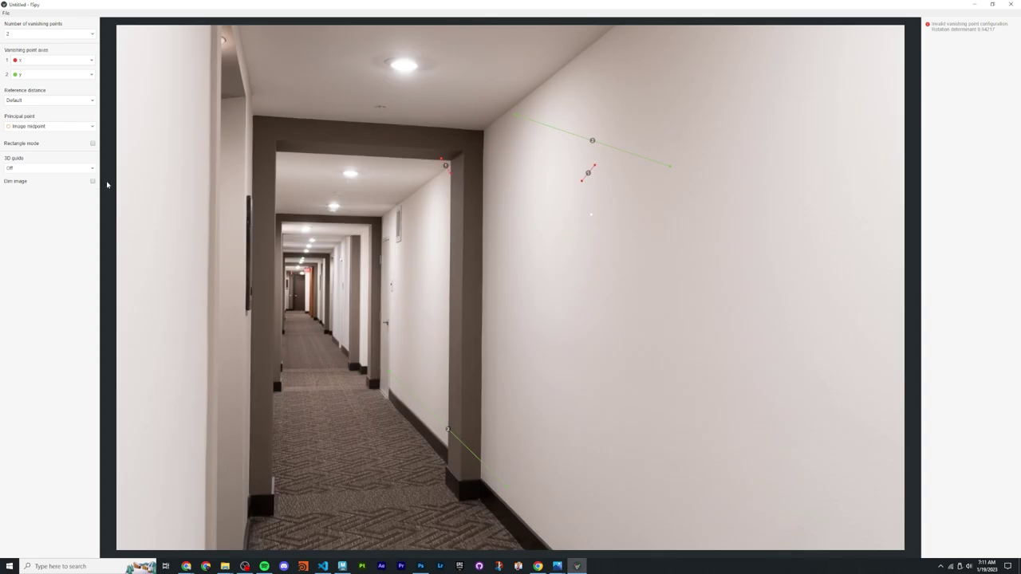
{"action": "left_click", "coordinate": [42, 62]}
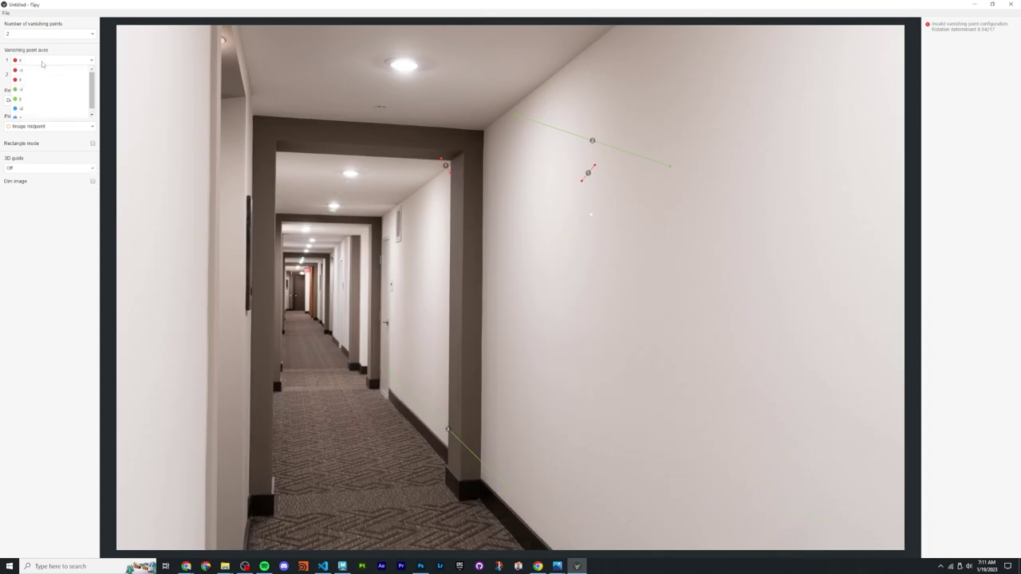
{"action": "left_click", "coordinate": [42, 64]}
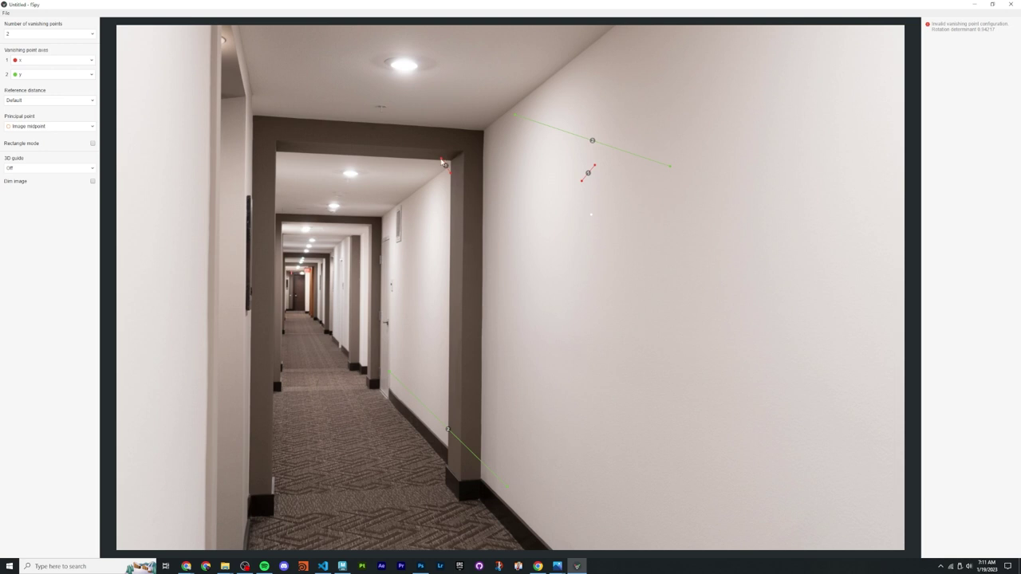
Step: Place the two x-axis vanishing lines along the doorway's header beam and across the carpet at the doorframe's base
{"action": "left_click_drag", "start_coordinate": [444, 163], "coordinate": [285, 142]}
{"action": "left_click_drag", "start_coordinate": [451, 172], "coordinate": [444, 148]}
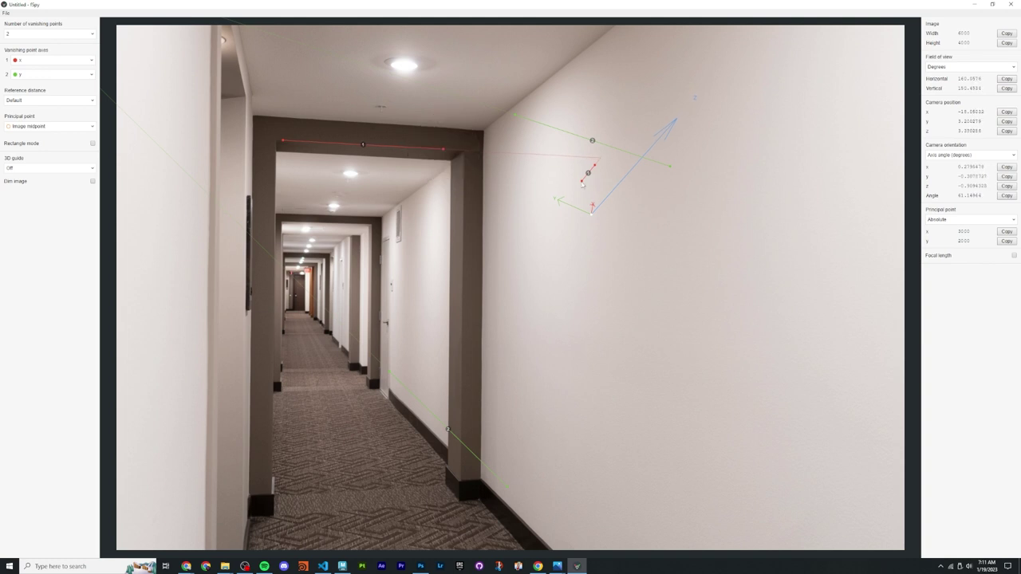
{"action": "left_click_drag", "start_coordinate": [583, 182], "coordinate": [343, 329]}
{"action": "left_click_drag", "start_coordinate": [595, 165], "coordinate": [493, 324]}
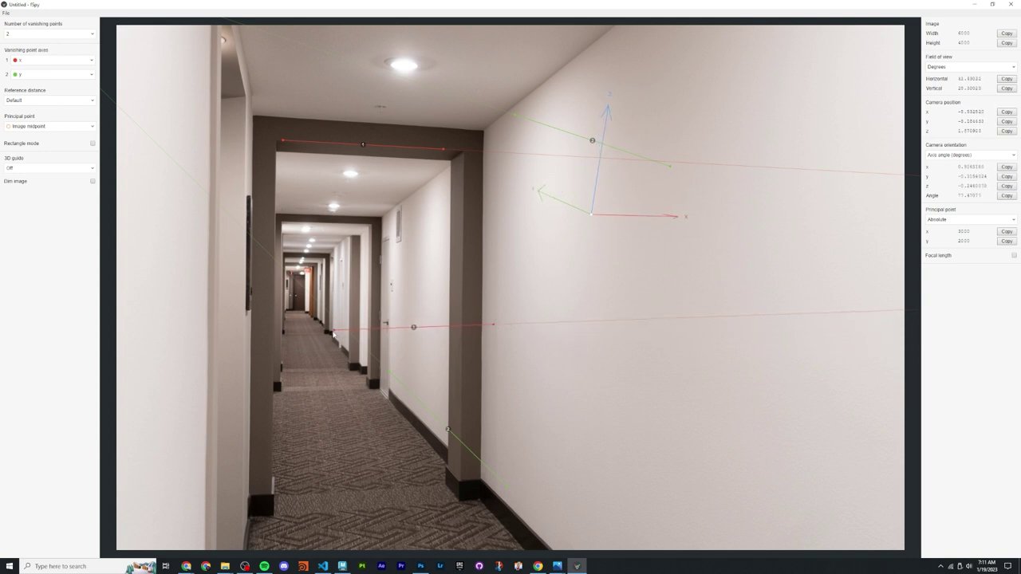
{"action": "left_click_drag", "start_coordinate": [344, 334], "coordinate": [228, 519]}
{"action": "left_click_drag", "start_coordinate": [494, 329], "coordinate": [414, 488]}
Step: Place the two y-axis vanishing lines along the ceiling edge and the baseboard of the right wall beyond the doorway
{"action": "left_click_drag", "start_coordinate": [508, 492], "coordinate": [467, 167]}
{"action": "left_click_drag", "start_coordinate": [394, 372], "coordinate": [379, 221]}
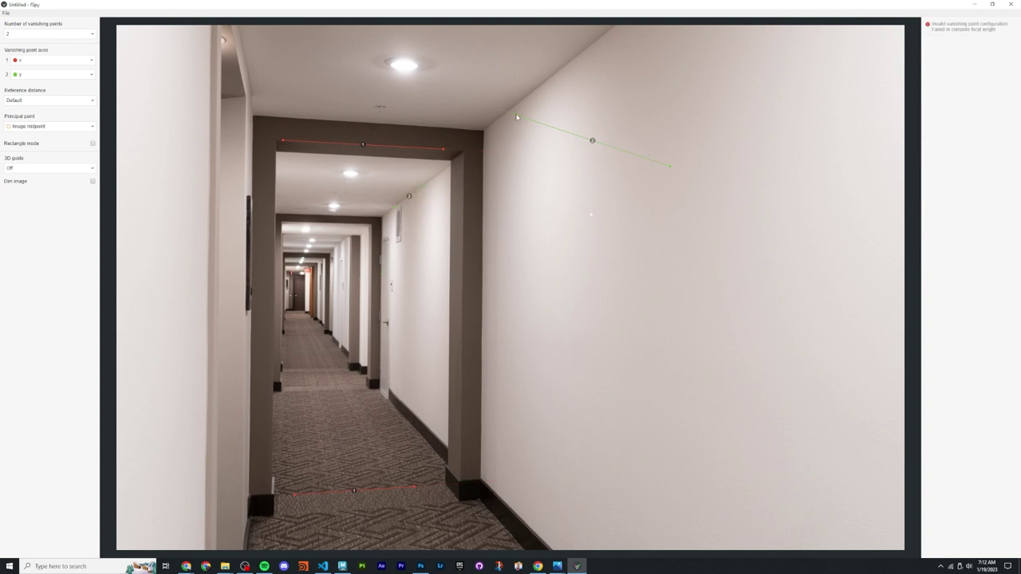
{"action": "left_click_drag", "start_coordinate": [512, 115], "coordinate": [466, 391]}
{"action": "left_click_drag", "start_coordinate": [672, 168], "coordinate": [394, 421]}
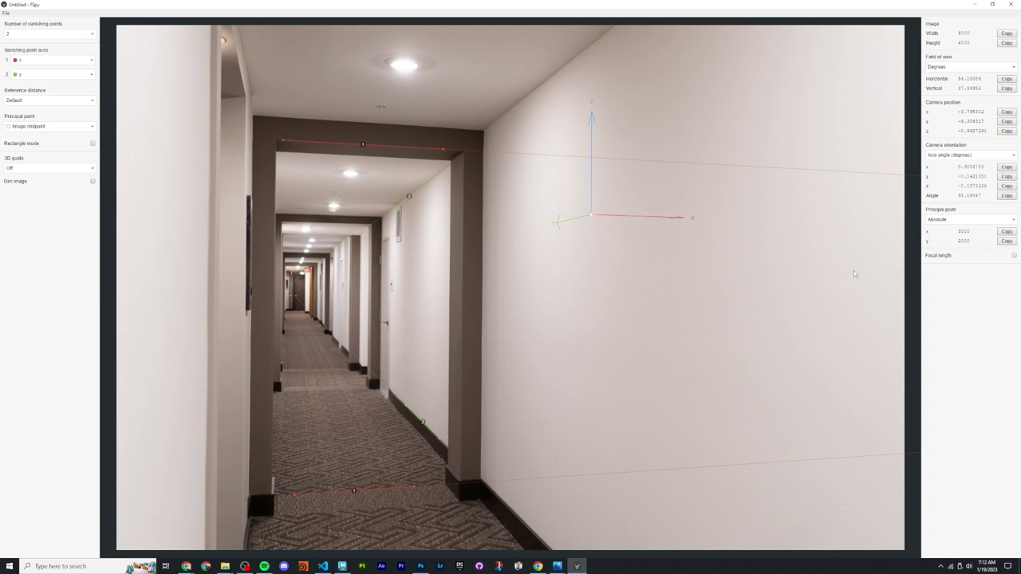
Step: Enable the focal length readout and set the custom camera's sensor size to 23.5 x 15.6 mm
{"action": "left_click", "coordinate": [1013, 256]}
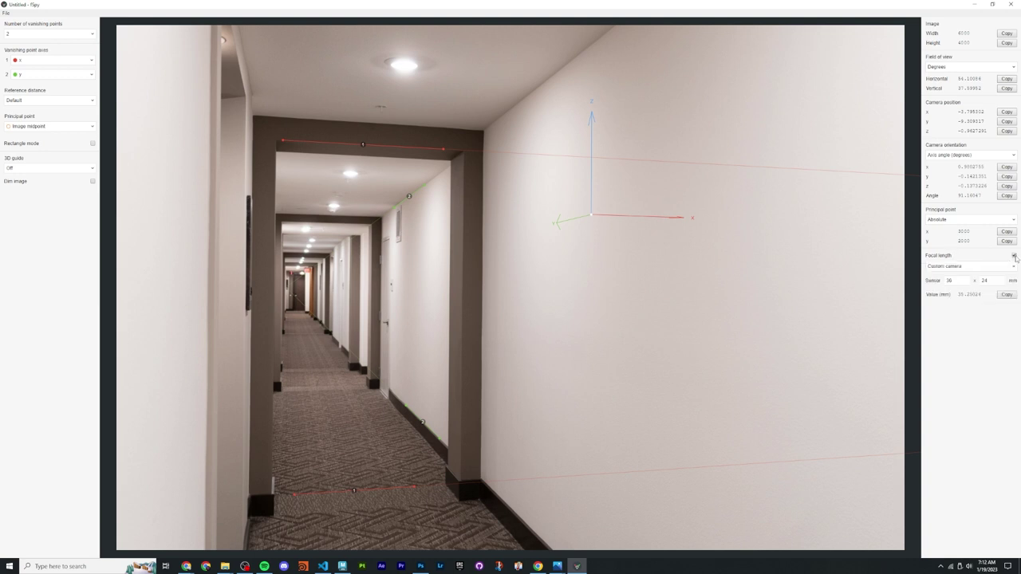
{"action": "left_click_drag", "start_coordinate": [966, 281], "coordinate": [927, 288]}
{"action": "key", "text": "Tab"}
{"action": "type", "text": "15.6"}
{"action": "key", "text": "shift+Tab"}
{"action": "type", "text": "23.5"}
{"action": "key", "text": "Return"}
Step: Fine-tune the vanishing line endpoints on the doorway and place the origin at the base of the left doorframe post
{"action": "left_click_drag", "start_coordinate": [426, 186], "coordinate": [380, 205]}
{"action": "left_click_drag", "start_coordinate": [444, 149], "coordinate": [433, 146]}
{"action": "left_click_drag", "start_coordinate": [290, 142], "coordinate": [288, 140]}
{"action": "left_click_drag", "start_coordinate": [293, 499], "coordinate": [287, 496]}
{"action": "left_click_drag", "start_coordinate": [414, 490], "coordinate": [415, 489]}
{"action": "left_click_drag", "start_coordinate": [590, 219], "coordinate": [273, 516]}
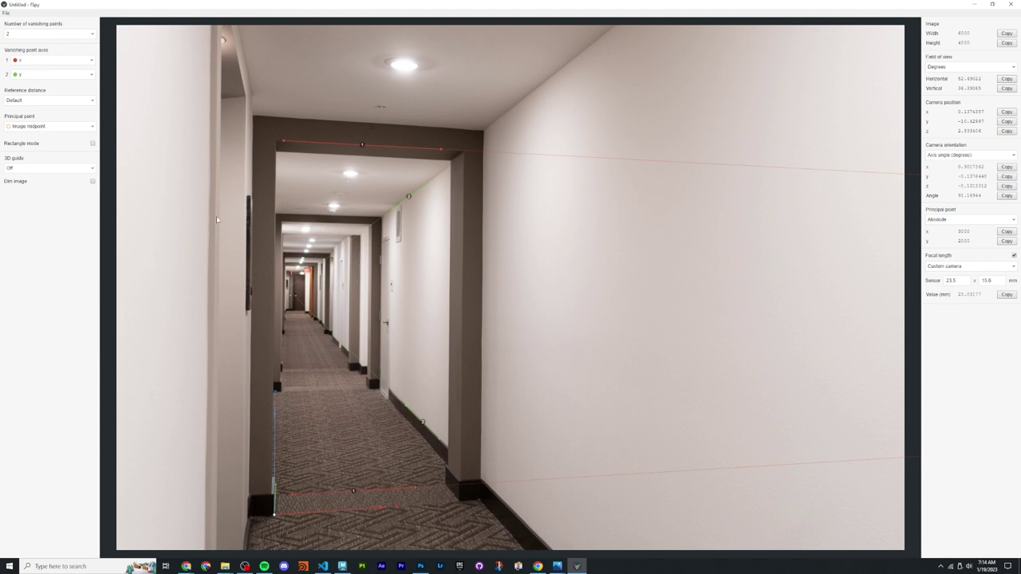
Step: Try a manual principal point shifted to either side of the image centre, and restore it to Image midpoint
{"action": "left_click", "coordinate": [55, 127]}
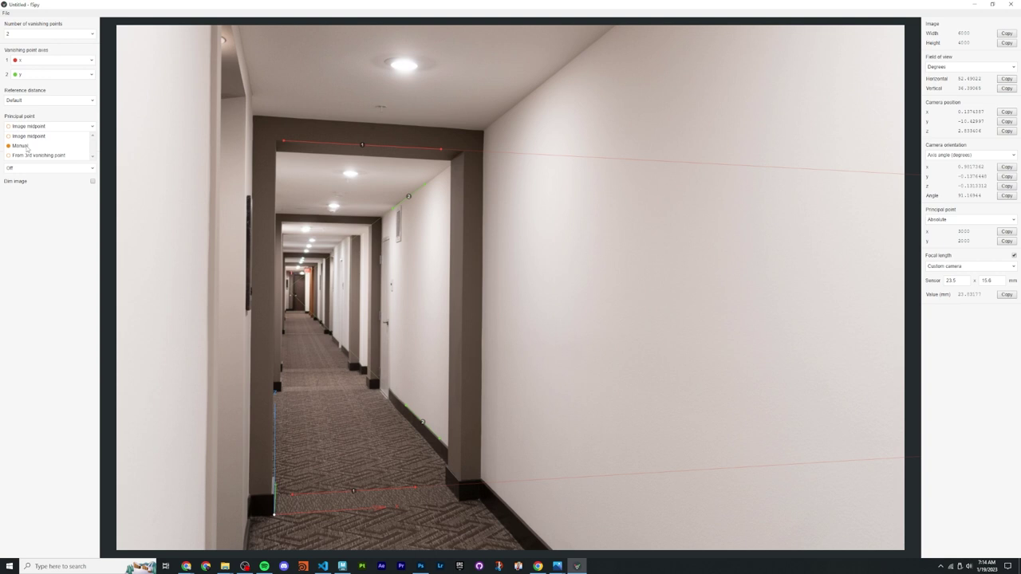
{"action": "left_click", "coordinate": [27, 147]}
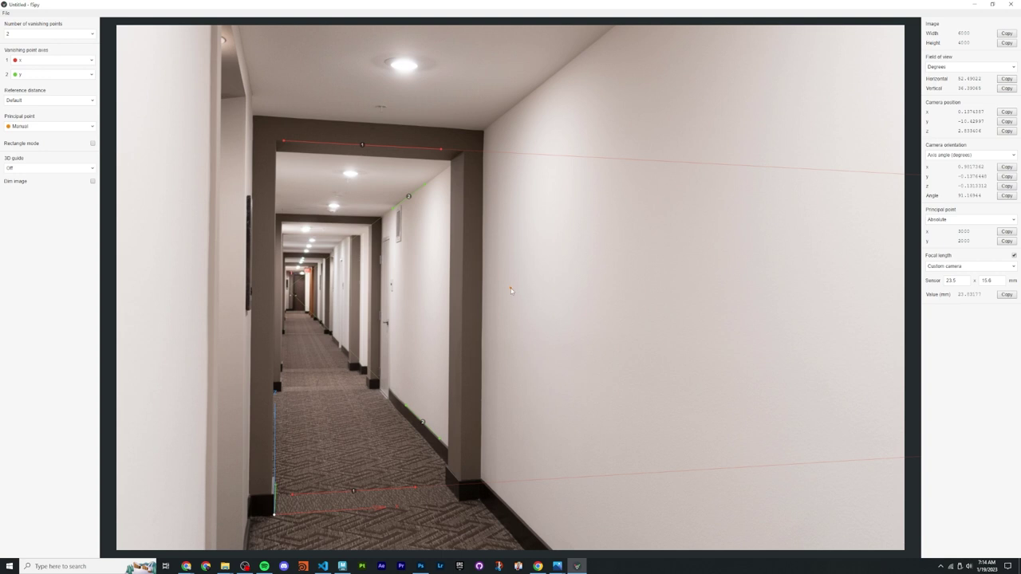
{"action": "left_click_drag", "start_coordinate": [510, 289], "coordinate": [609, 272]}
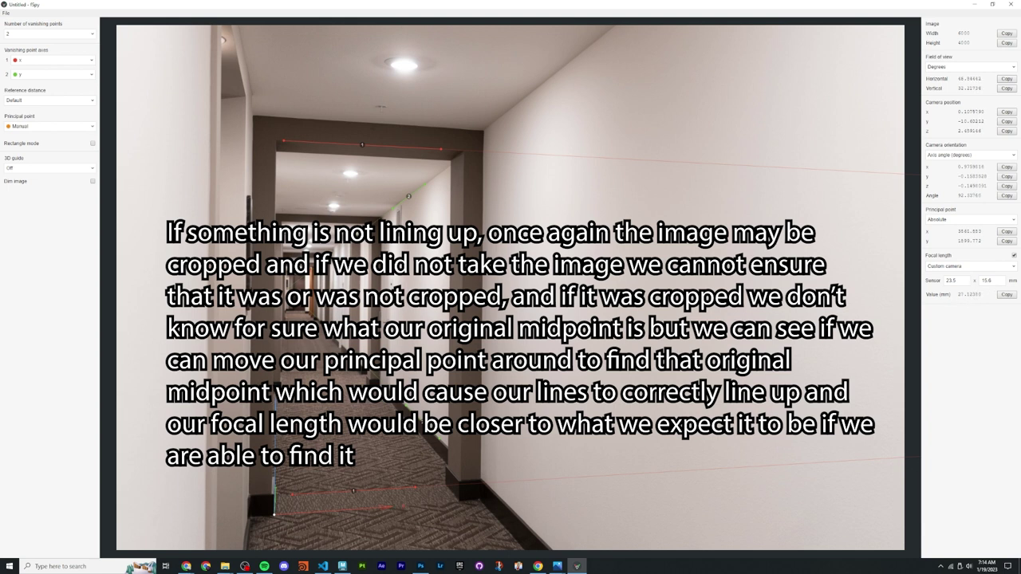
{"action": "left_click_drag", "start_coordinate": [607, 273], "coordinate": [479, 298]}
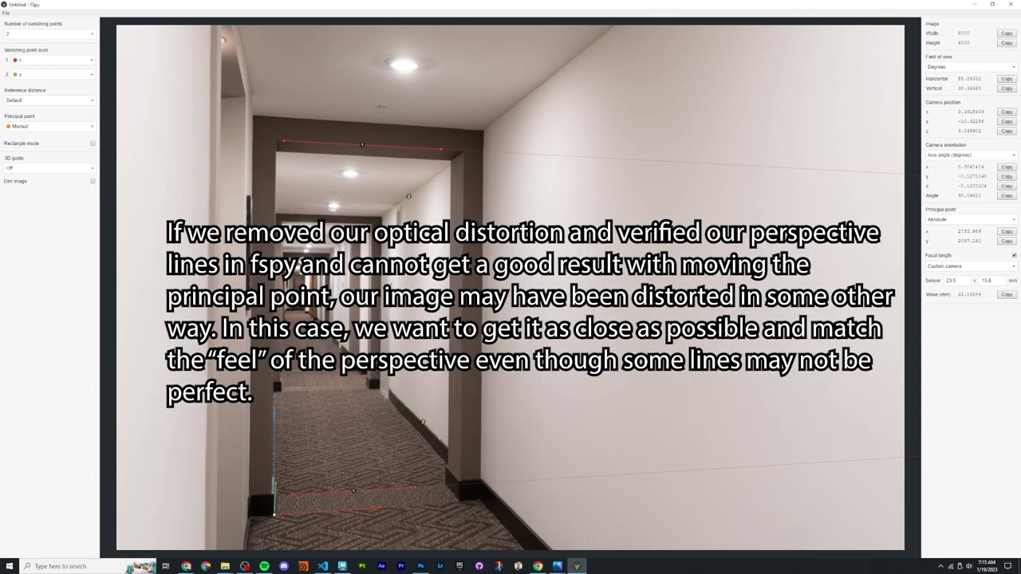
{"action": "left_click", "coordinate": [24, 127]}
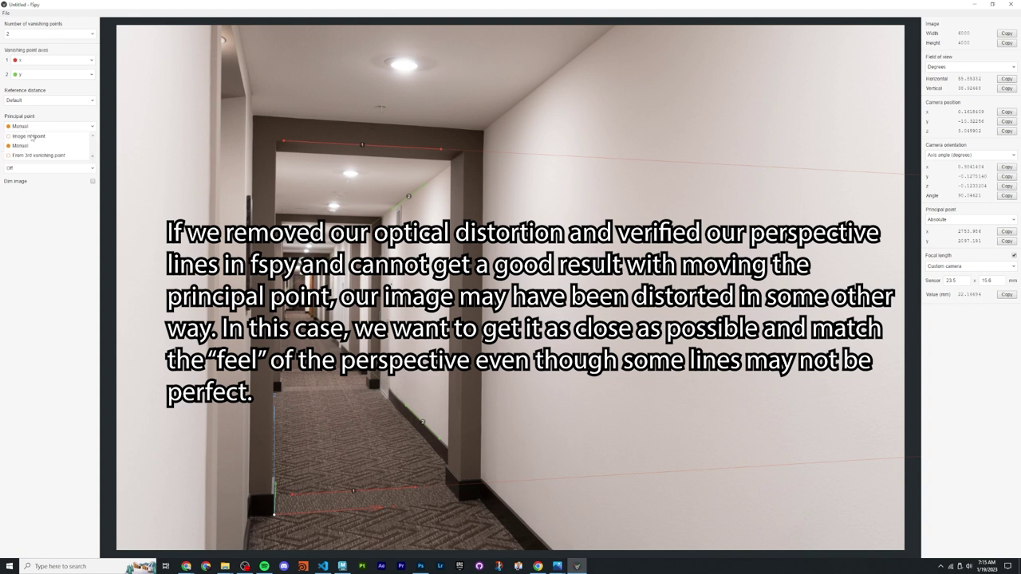
{"action": "left_click", "coordinate": [31, 137]}
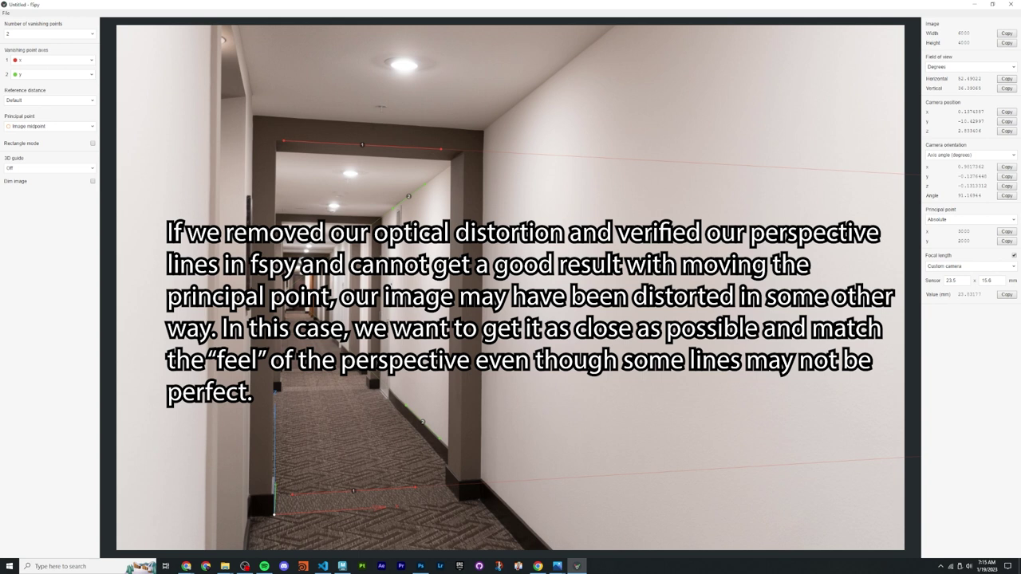
Step: For the low-angle hallway photo, set the principal point to From 3rd vanishing point and its coordinate display to Relative
{"action": "left_click", "coordinate": [186, 566]}
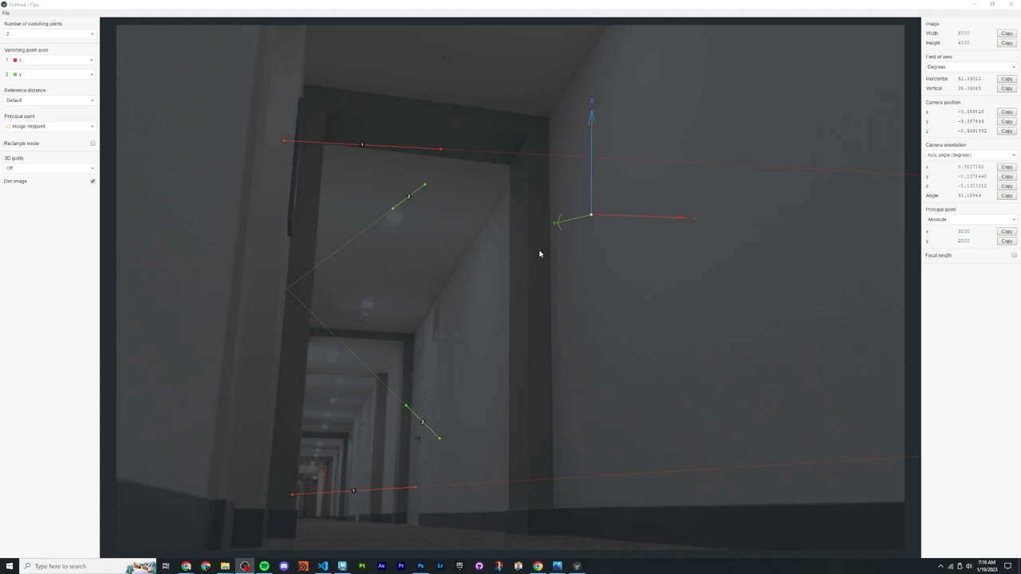
{"action": "left_click", "coordinate": [75, 127]}
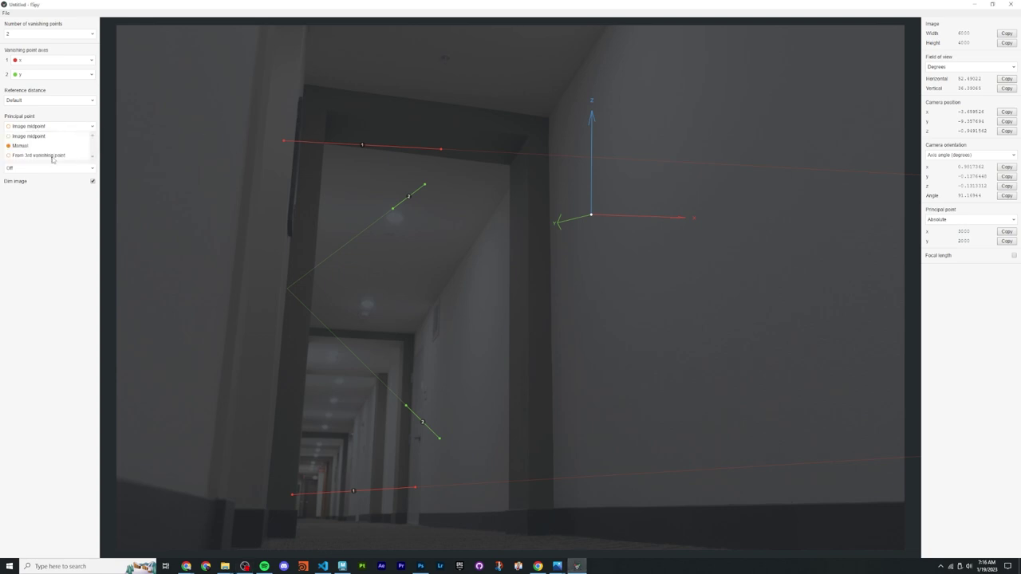
{"action": "left_click", "coordinate": [53, 155]}
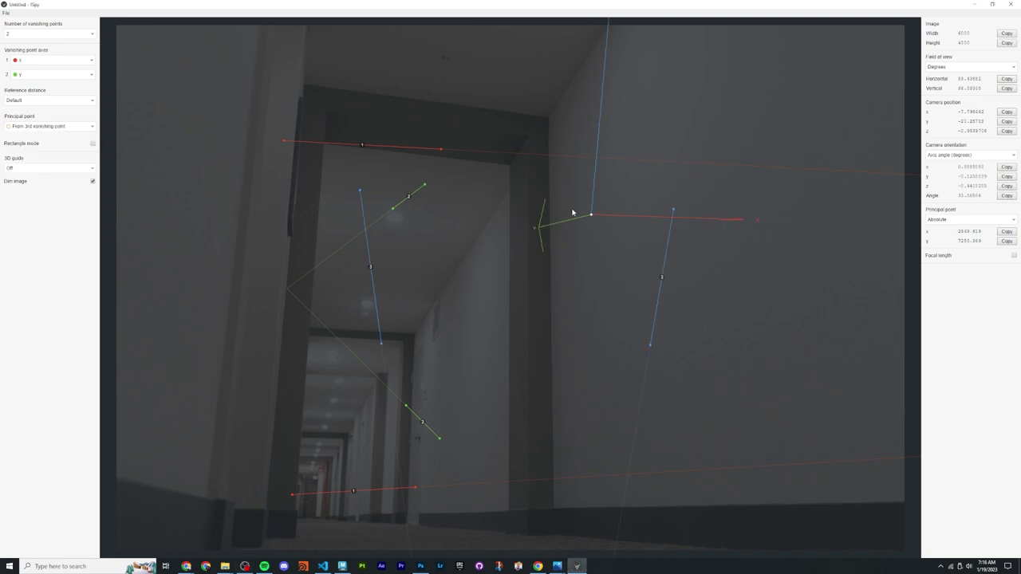
{"action": "left_click", "coordinate": [38, 129]}
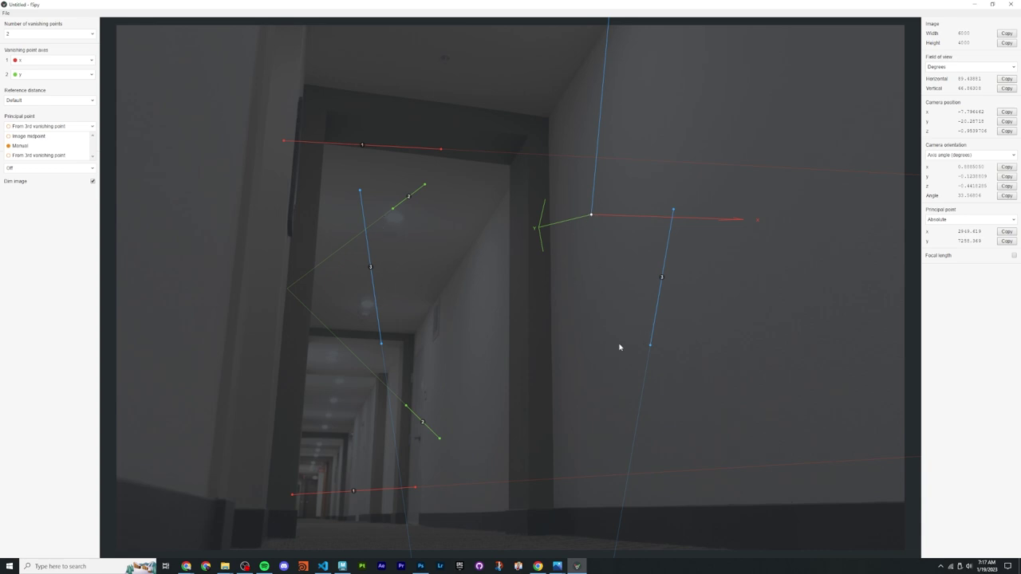
{"action": "left_click", "coordinate": [955, 220]}
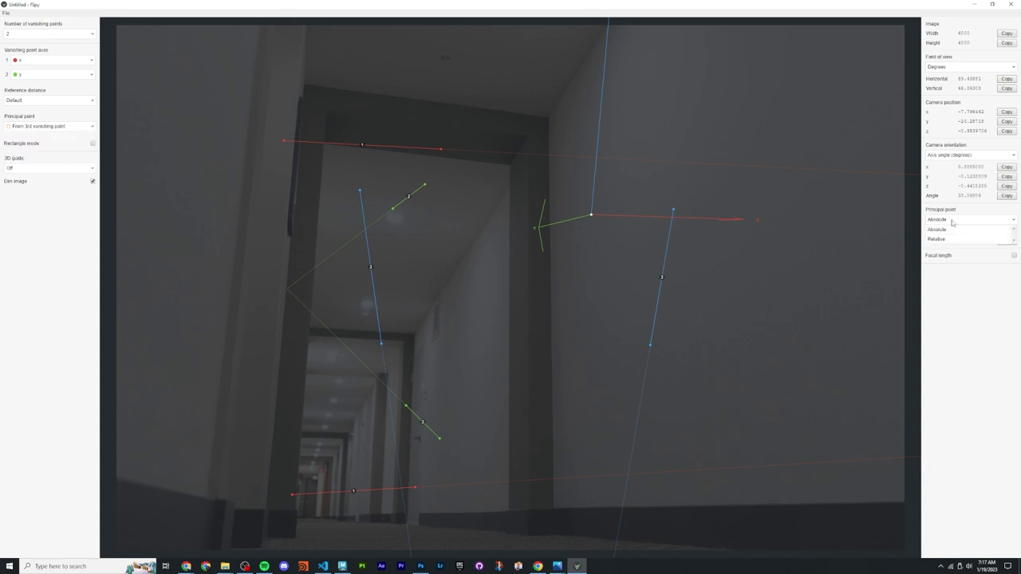
{"action": "left_click", "coordinate": [941, 239]}
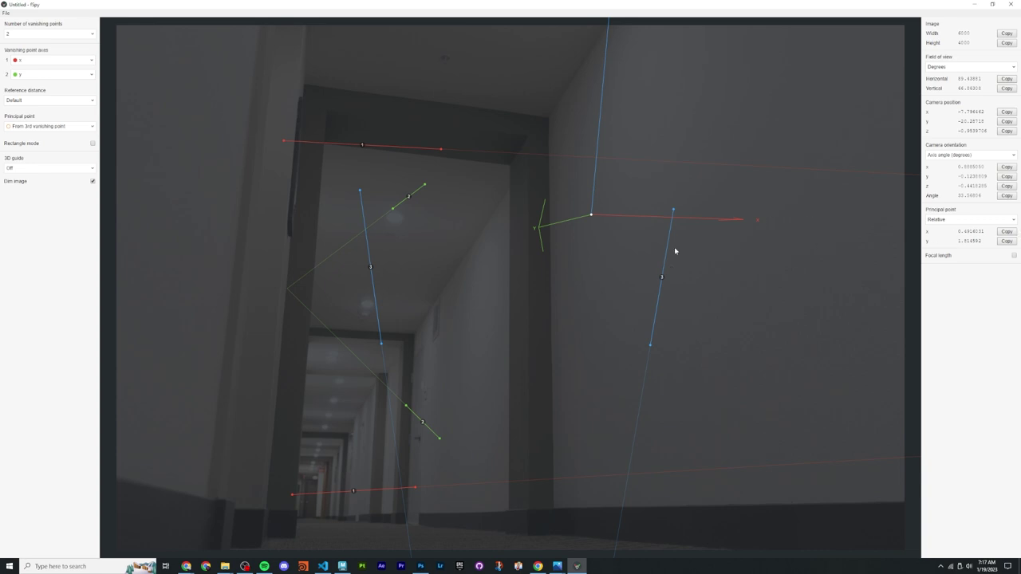
Step: Enable the focal length readout for the low-angle photo and set the custom sensor size to 23.5 x 15.6 mm
{"action": "left_click", "coordinate": [1015, 257]}
{"action": "double_click", "coordinate": [949, 281]}
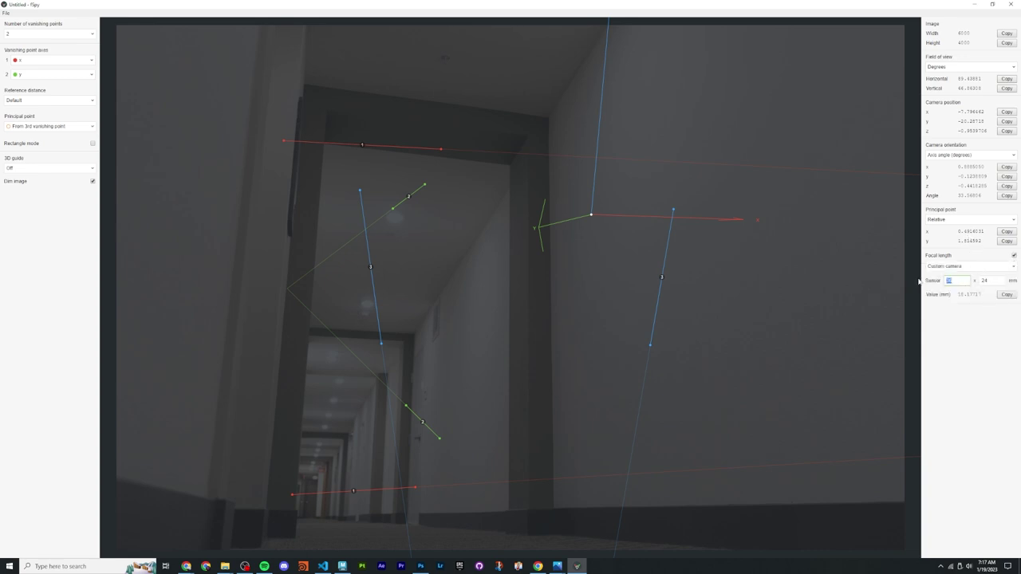
{"action": "key", "text": "Tab"}
{"action": "type", "text": "15"}
{"action": "key", "text": "Return"}
{"action": "double_click", "coordinate": [949, 281]}
{"action": "type", "text": "23.5"}
{"action": "key", "text": "Return"}
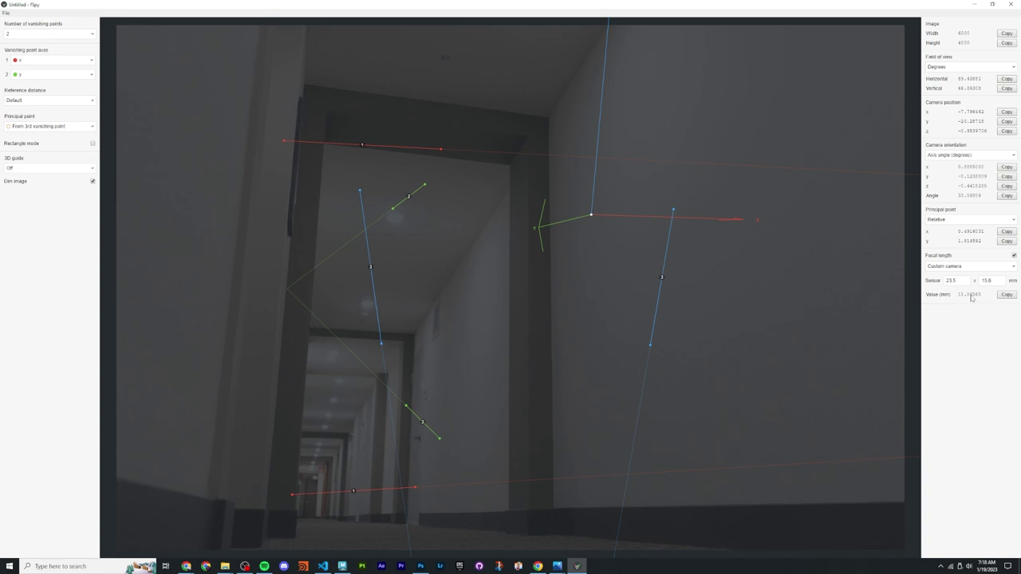
Step: Turn off image dimming and place the two x-axis vanishing lines along the near and the next doorway's header beams
{"action": "left_click", "coordinate": [93, 182]}
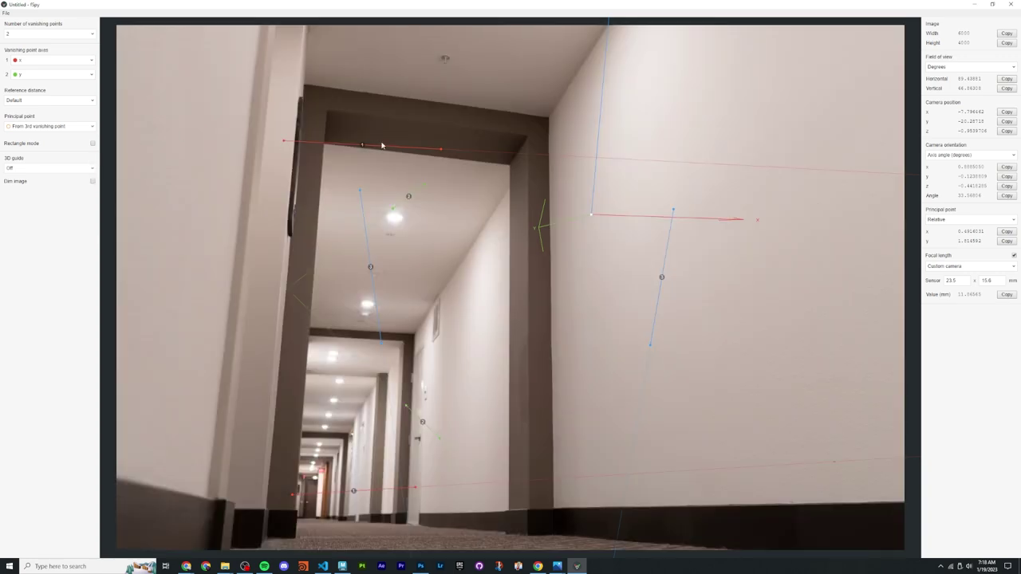
{"action": "left_click_drag", "start_coordinate": [441, 150], "coordinate": [509, 136]}
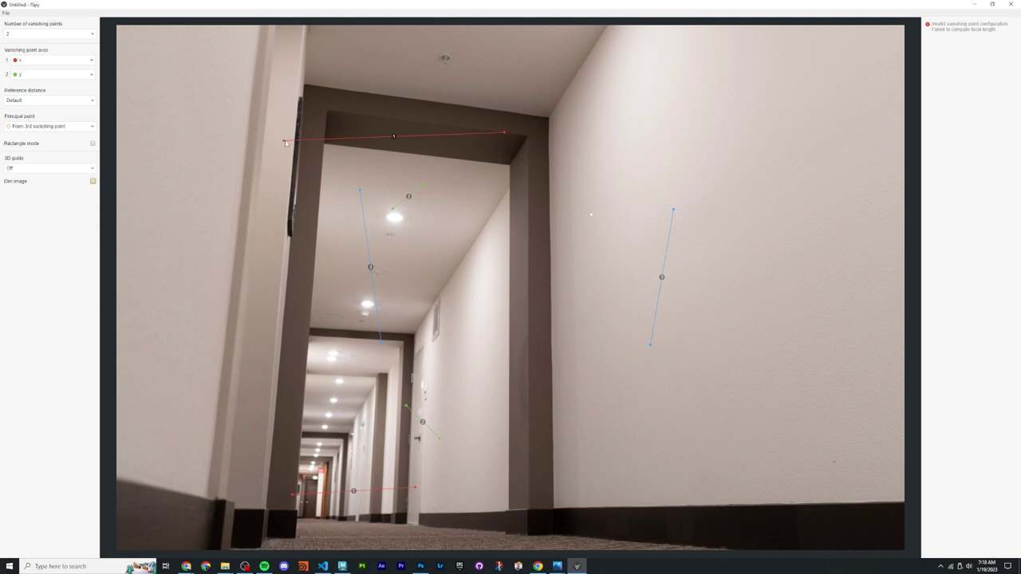
{"action": "left_click_drag", "start_coordinate": [284, 140], "coordinate": [352, 96]}
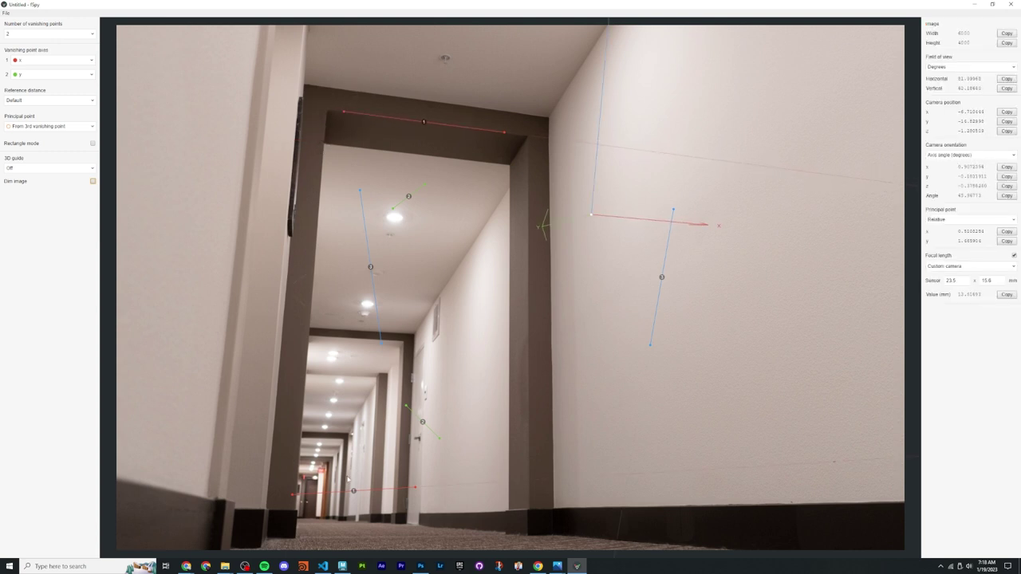
{"action": "left_click_drag", "start_coordinate": [297, 494], "coordinate": [313, 337]}
{"action": "left_click_drag", "start_coordinate": [416, 489], "coordinate": [398, 341]}
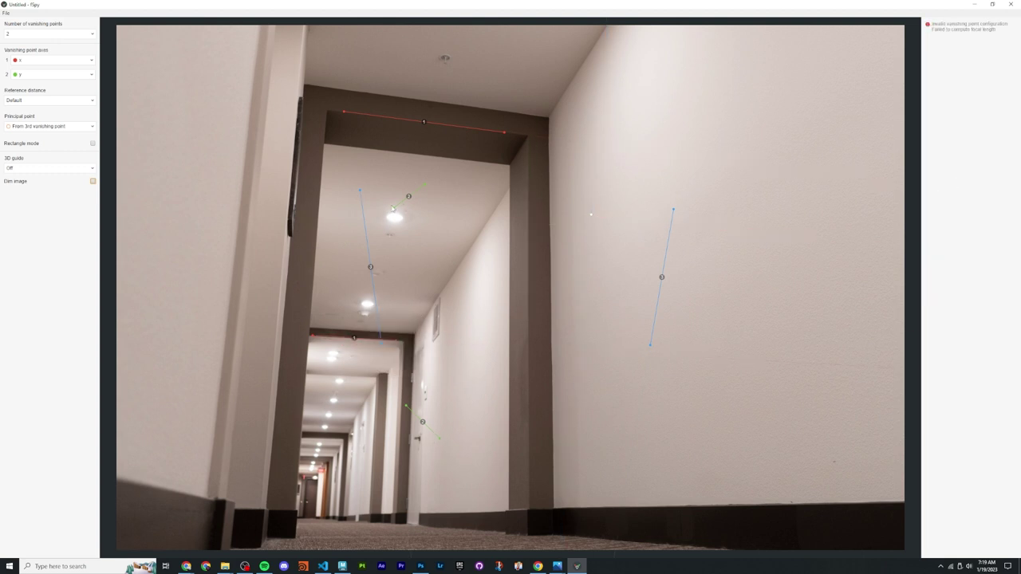
Step: Place the two y-axis vanishing lines along the ceiling edge and the baseboard of the right wall beyond the near doorway
{"action": "left_click_drag", "start_coordinate": [393, 210], "coordinate": [498, 230]}
{"action": "left_click_drag", "start_coordinate": [425, 184], "coordinate": [462, 281]}
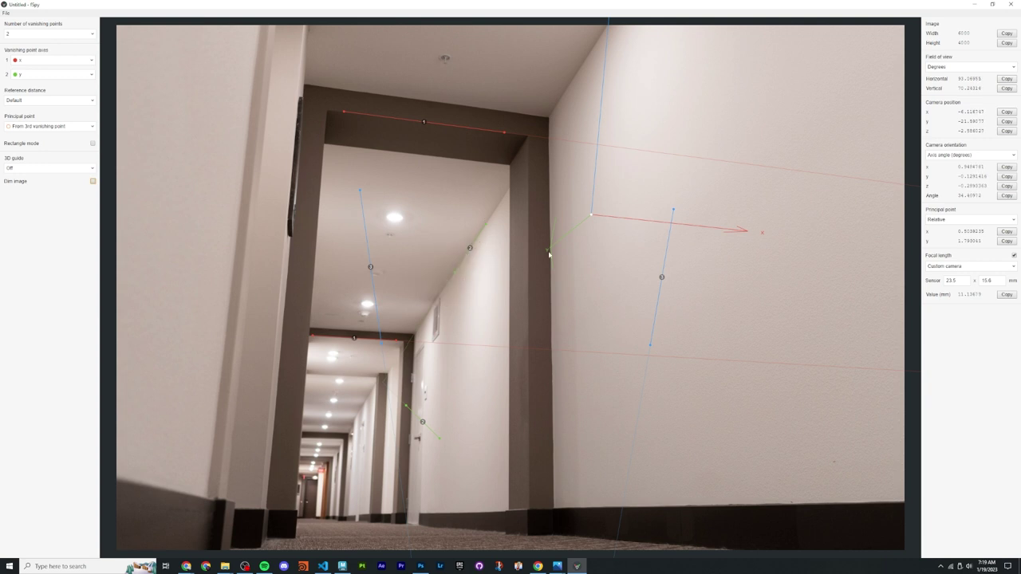
{"action": "left_click_drag", "start_coordinate": [406, 409], "coordinate": [491, 519]}
{"action": "left_click_drag", "start_coordinate": [443, 442], "coordinate": [432, 499]}
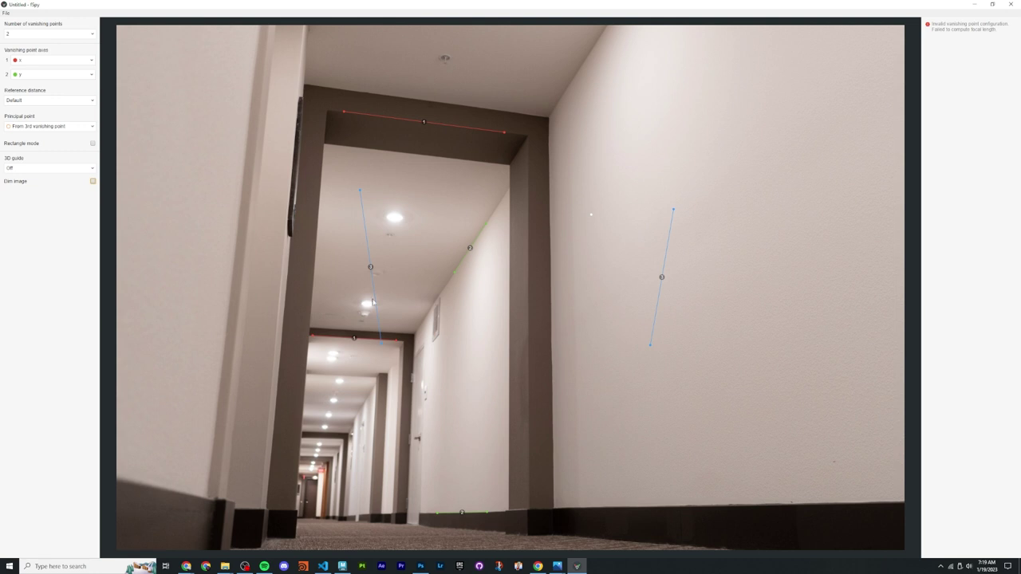
Step: Place the two z-axis vanishing lines along the left and right upright posts of the near doorway
{"action": "left_click_drag", "start_coordinate": [359, 191], "coordinate": [281, 178]}
{"action": "left_click_drag", "start_coordinate": [381, 347], "coordinate": [300, 370]}
{"action": "left_click_drag", "start_coordinate": [672, 209], "coordinate": [528, 212]}
{"action": "left_click_drag", "start_coordinate": [648, 345], "coordinate": [488, 357]}
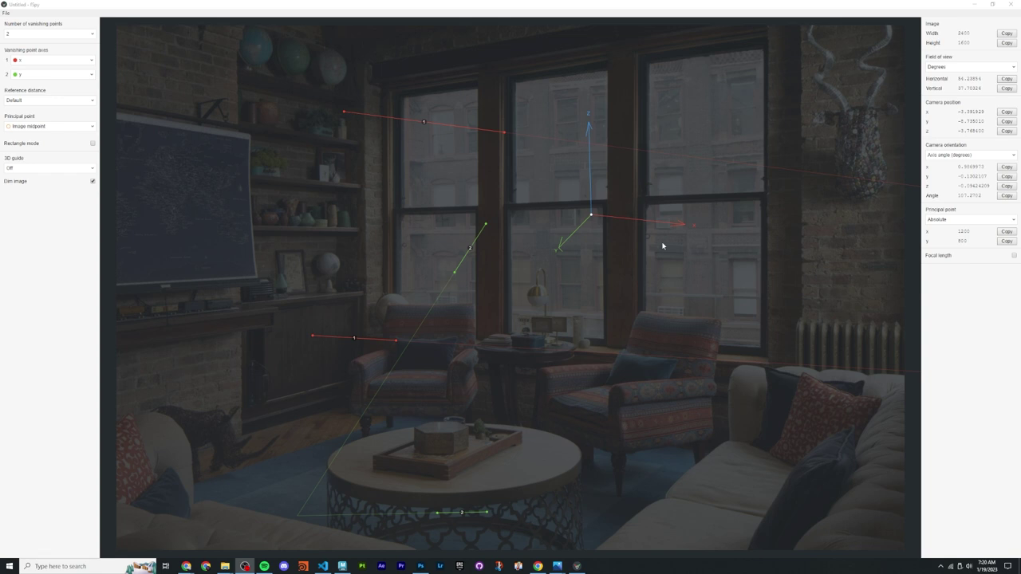
Step: Turn off dimming for the living-room photo and try the x-axis vanishing lines along vertical edges of the window wall, keeping Image midpoint
{"action": "left_click", "coordinate": [92, 181]}
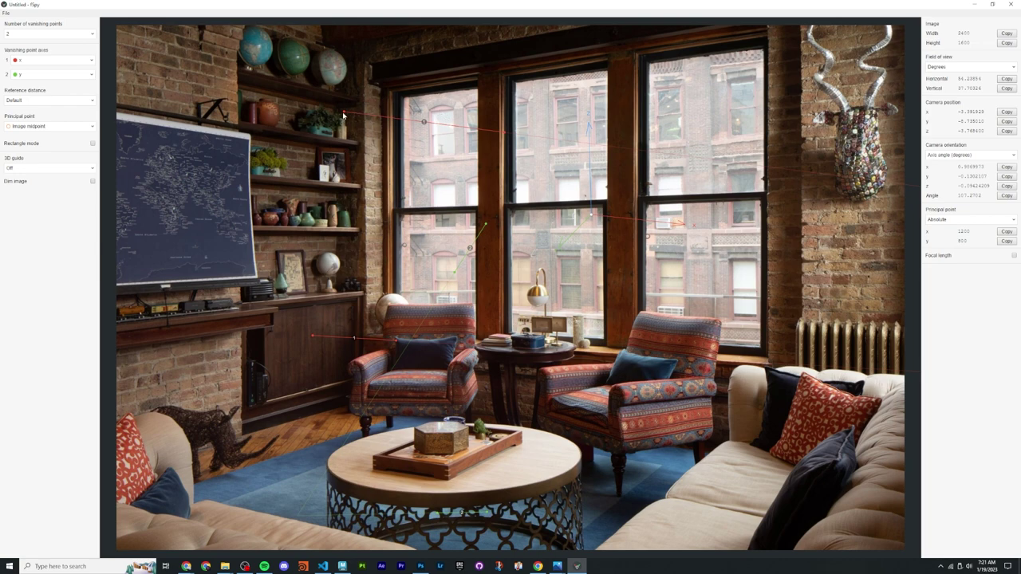
{"action": "left_click_drag", "start_coordinate": [343, 116], "coordinate": [594, 182]}
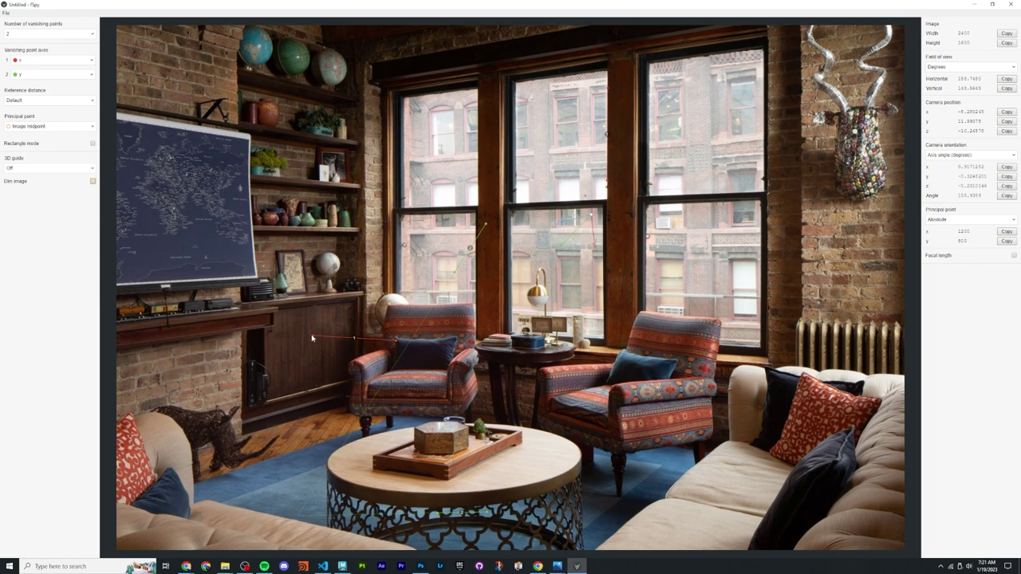
{"action": "left_click_drag", "start_coordinate": [312, 338], "coordinate": [477, 144]}
{"action": "left_click_drag", "start_coordinate": [397, 340], "coordinate": [497, 279]}
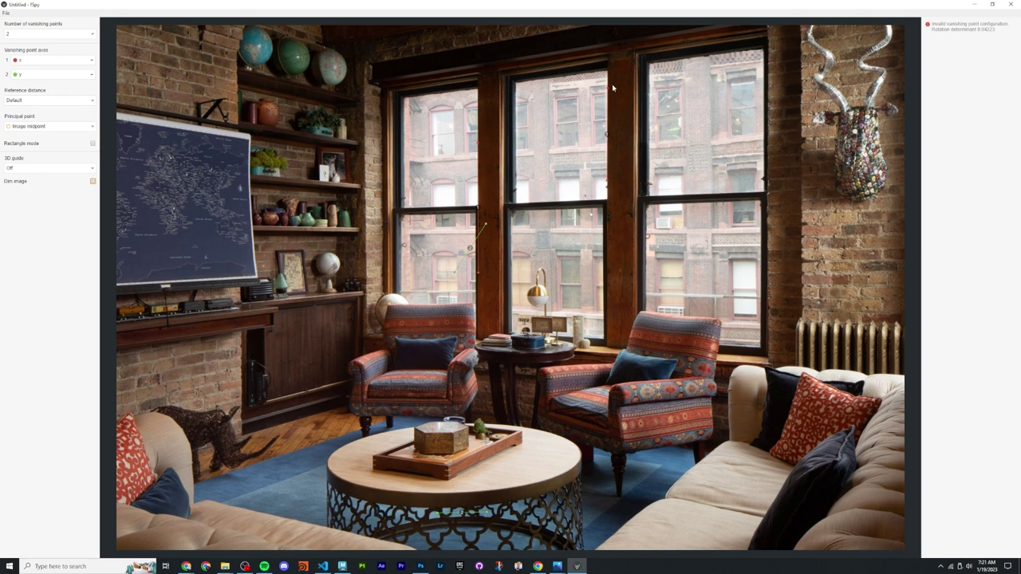
{"action": "left_click_drag", "start_coordinate": [613, 87], "coordinate": [714, 142]}
{"action": "left_click_drag", "start_coordinate": [606, 181], "coordinate": [801, 221]}
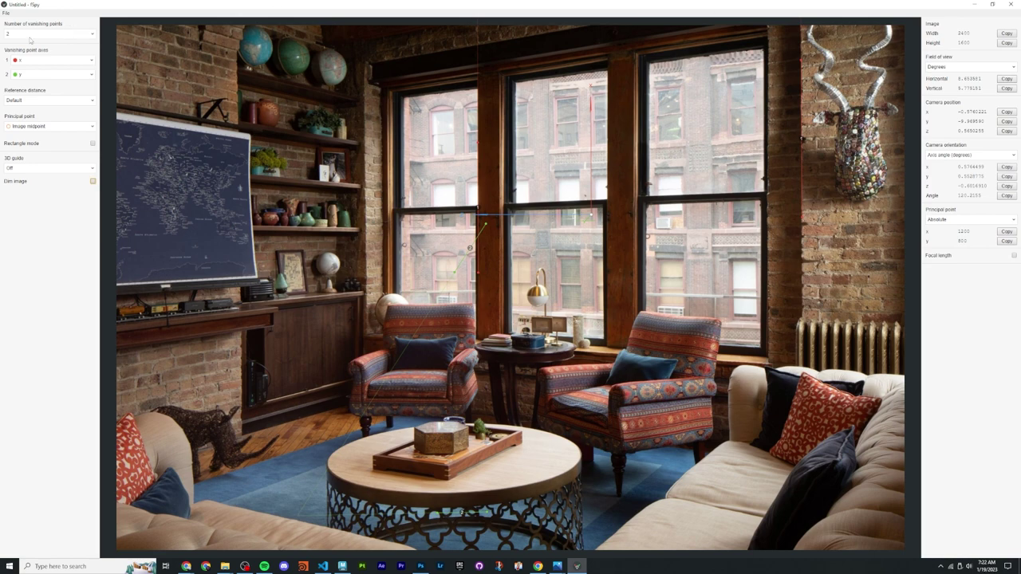
{"action": "left_click", "coordinate": [37, 126]}
{"action": "left_click", "coordinate": [28, 135]}
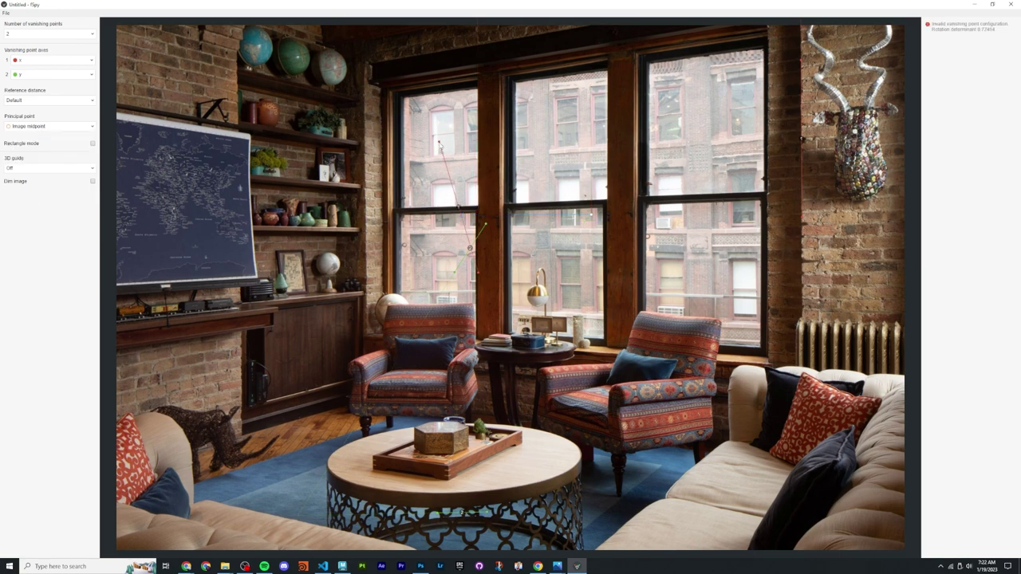
Step: Place the two x-axis vanishing lines along the beam above the windows and the base of the window wall behind the chairs
{"action": "left_click_drag", "start_coordinate": [460, 212], "coordinate": [413, 88]}
{"action": "left_click_drag", "start_coordinate": [478, 271], "coordinate": [531, 55]}
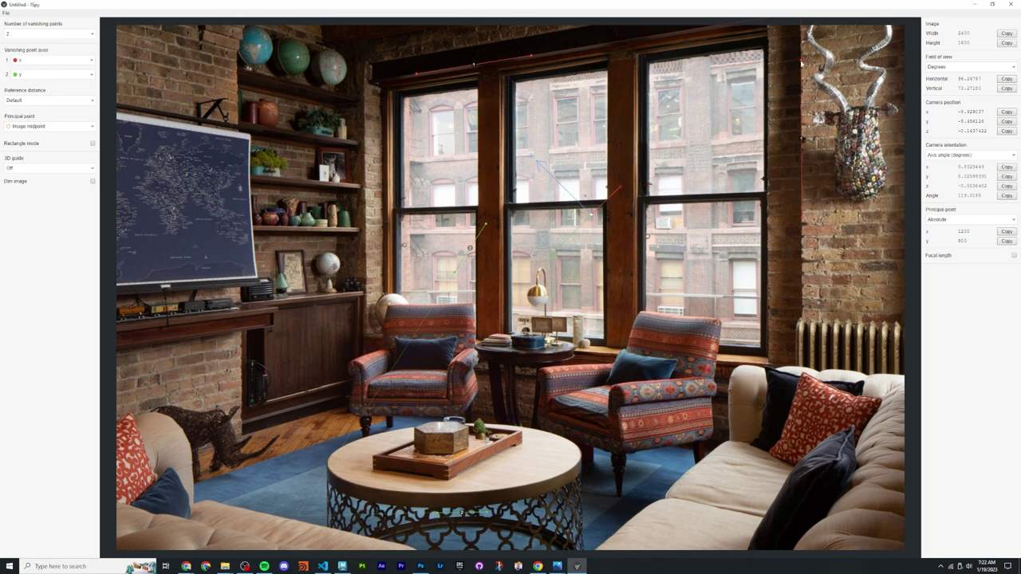
{"action": "left_click_drag", "start_coordinate": [619, 187], "coordinate": [674, 230]}
{"action": "left_click_drag", "start_coordinate": [592, 210], "coordinate": [662, 468]}
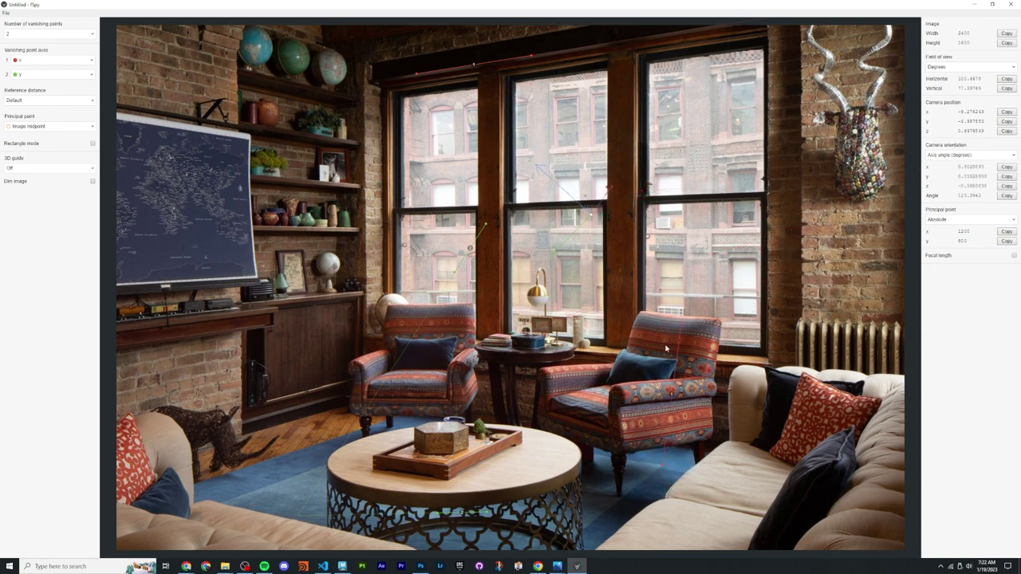
{"action": "left_click_drag", "start_coordinate": [662, 468], "coordinate": [613, 454]}
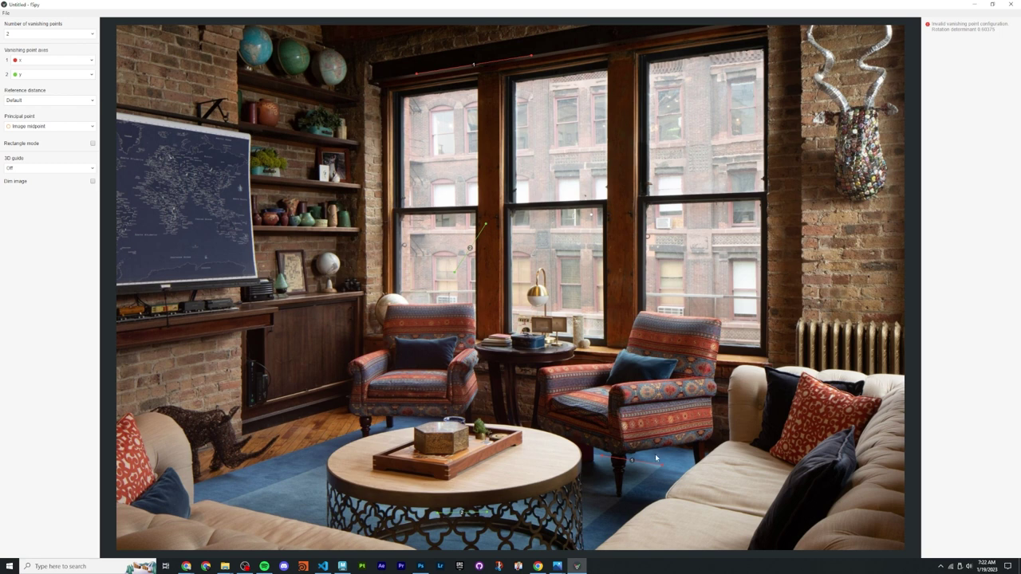
{"action": "left_click_drag", "start_coordinate": [630, 461], "coordinate": [477, 415]}
{"action": "left_click_drag", "start_coordinate": [662, 468], "coordinate": [556, 410]}
Step: Place the two y-axis vanishing lines along the floor edge of the built-in cabinet and the edge of the upper bookshelf
{"action": "left_click_drag", "start_coordinate": [486, 226], "coordinate": [482, 269]}
{"action": "mouse_move", "coordinate": [629, 239]}
{"action": "left_mouse_down"}
{"action": "mouse_move", "coordinate": [609, 247]}
{"action": "mouse_move", "coordinate": [619, 249]}
{"action": "left_mouse_up"}
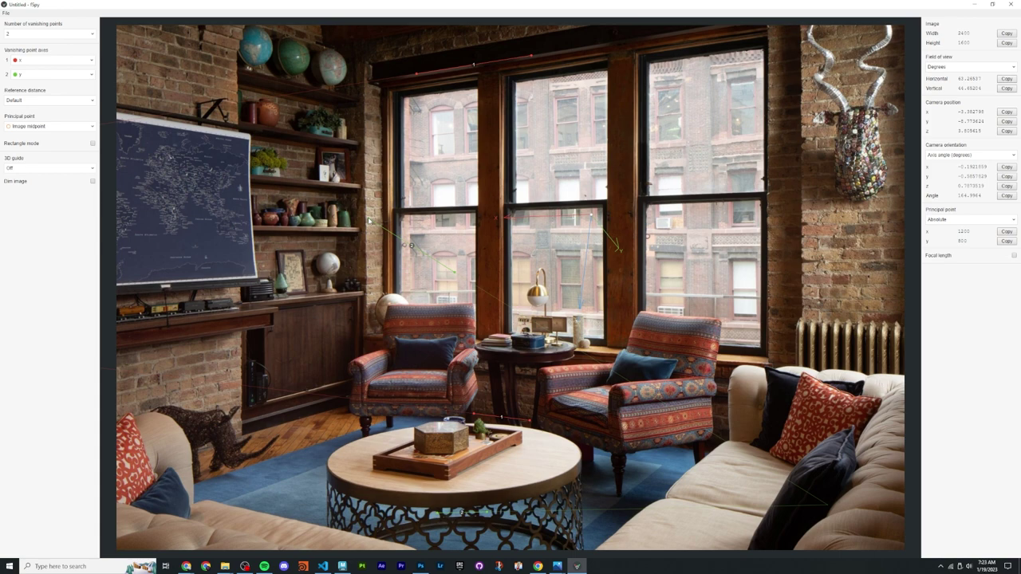
{"action": "left_click_drag", "start_coordinate": [369, 221], "coordinate": [404, 273]}
{"action": "left_click_drag", "start_coordinate": [383, 309], "coordinate": [210, 479]}
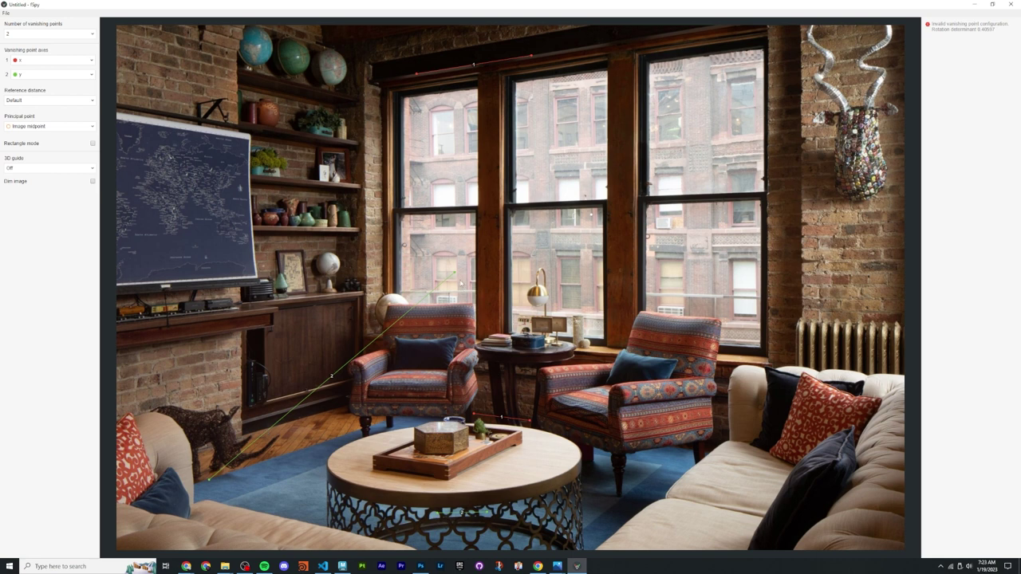
{"action": "left_click_drag", "start_coordinate": [457, 273], "coordinate": [214, 482]}
{"action": "left_click", "coordinate": [245, 566]}
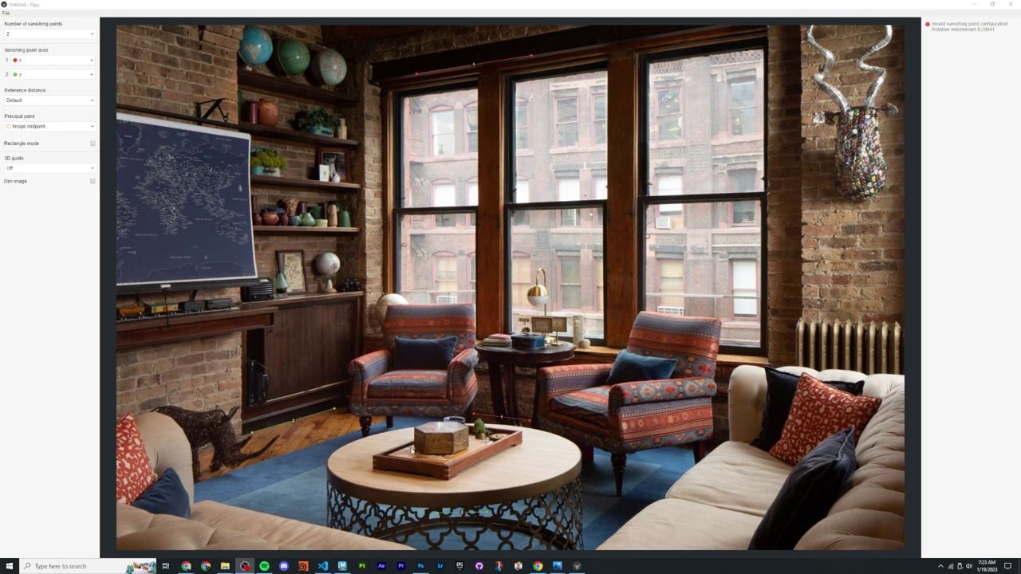
{"action": "left_click_drag", "start_coordinate": [440, 512], "coordinate": [246, 92]}
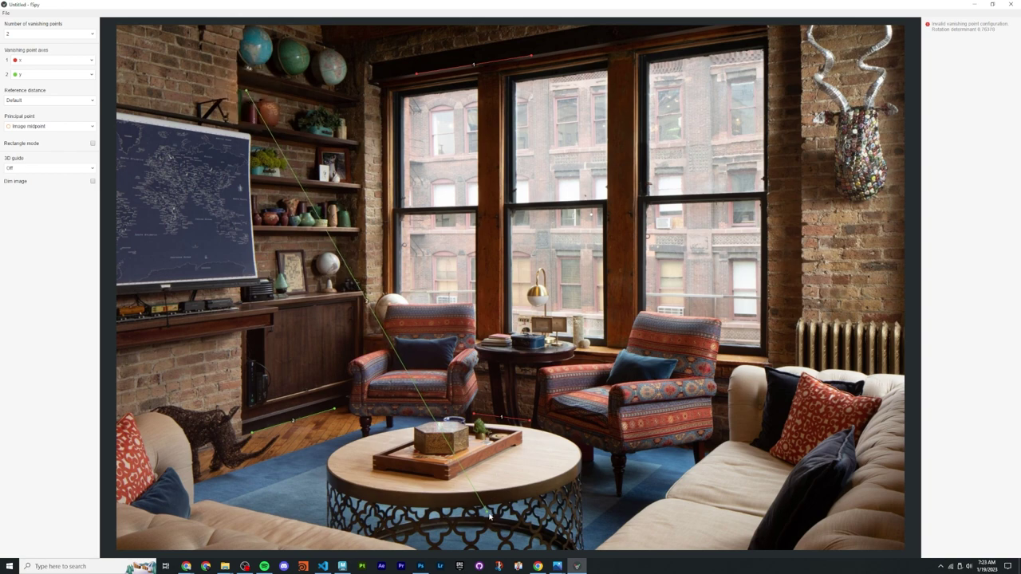
{"action": "left_click_drag", "start_coordinate": [487, 516], "coordinate": [308, 104]}
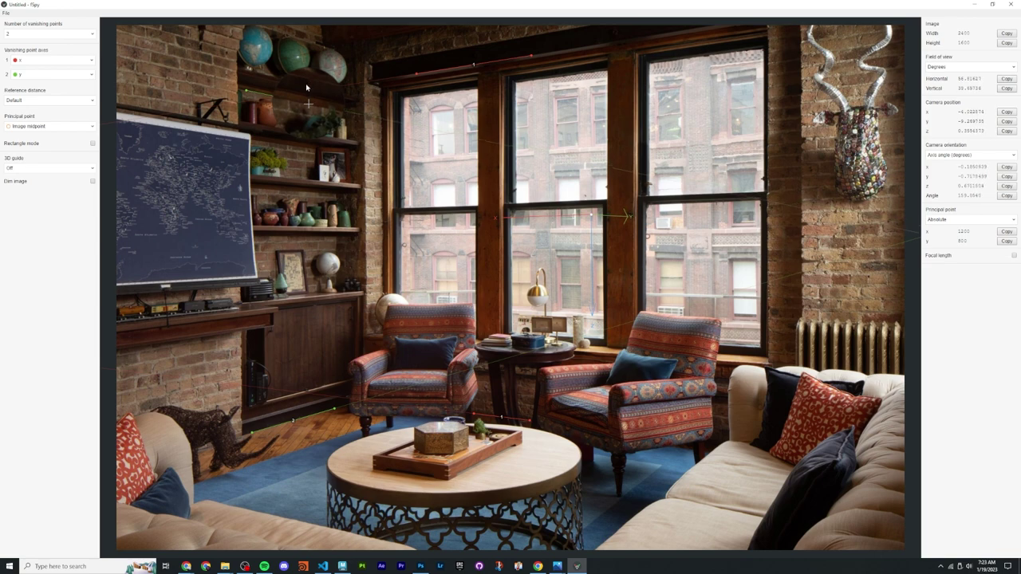
Step: Move the origin onto the blue rug between the armchair and the sofa, and set the first vanishing point axis to -x
{"action": "left_click_drag", "start_coordinate": [592, 216], "coordinate": [662, 467]}
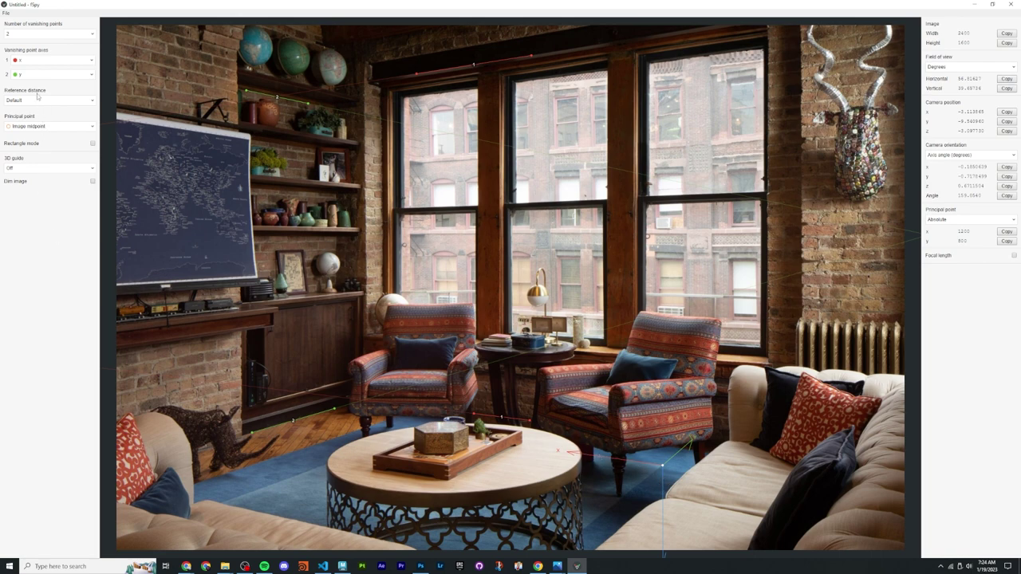
{"action": "left_click", "coordinate": [34, 60]}
{"action": "left_click", "coordinate": [34, 63]}
{"action": "left_click", "coordinate": [34, 63]}
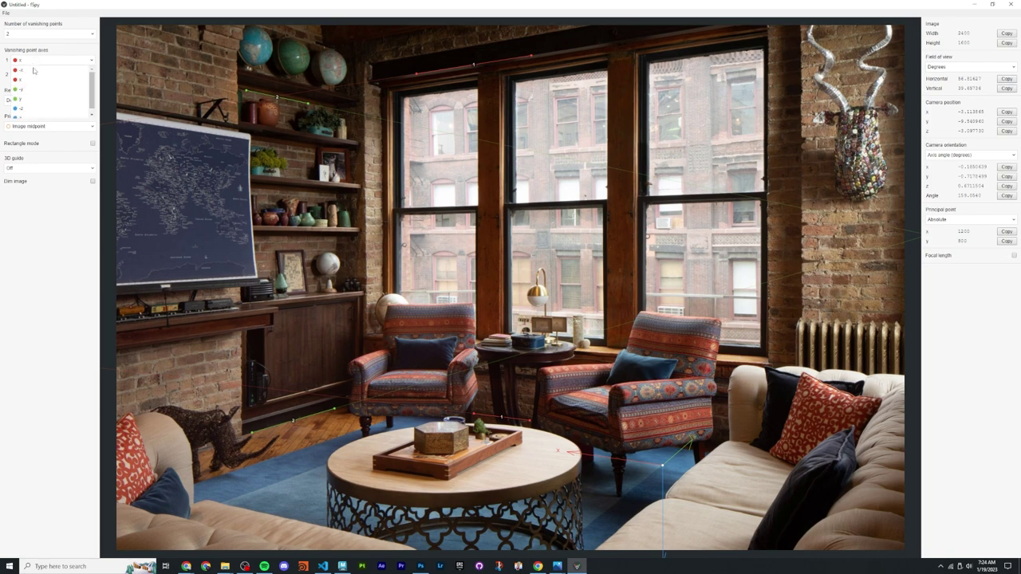
{"action": "left_click", "coordinate": [36, 72]}
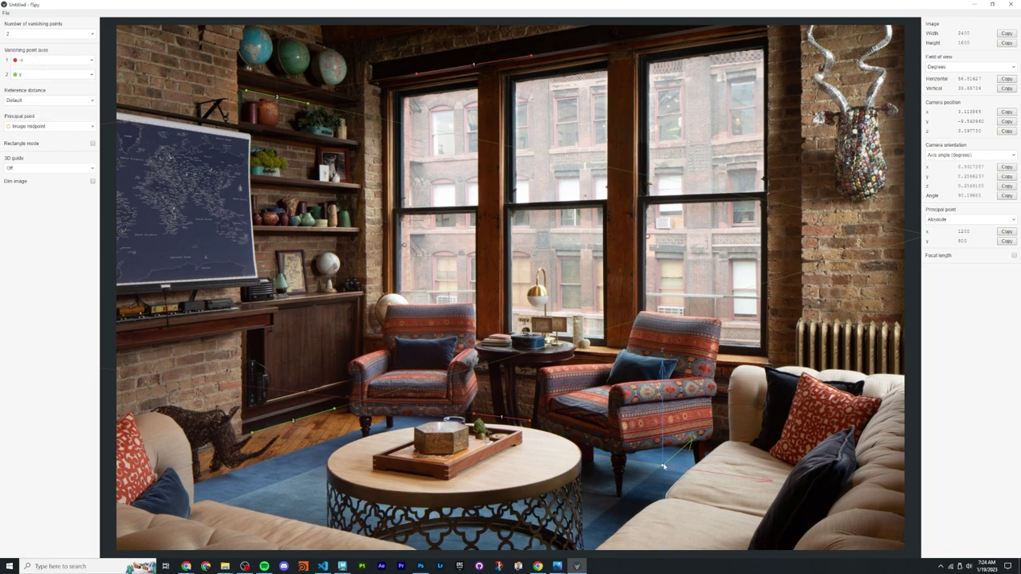
{"action": "left_click_drag", "start_coordinate": [663, 466], "coordinate": [663, 469]}
Step: Show the focal length and choose the Canon 5D as the camera preset
{"action": "left_click", "coordinate": [1014, 256]}
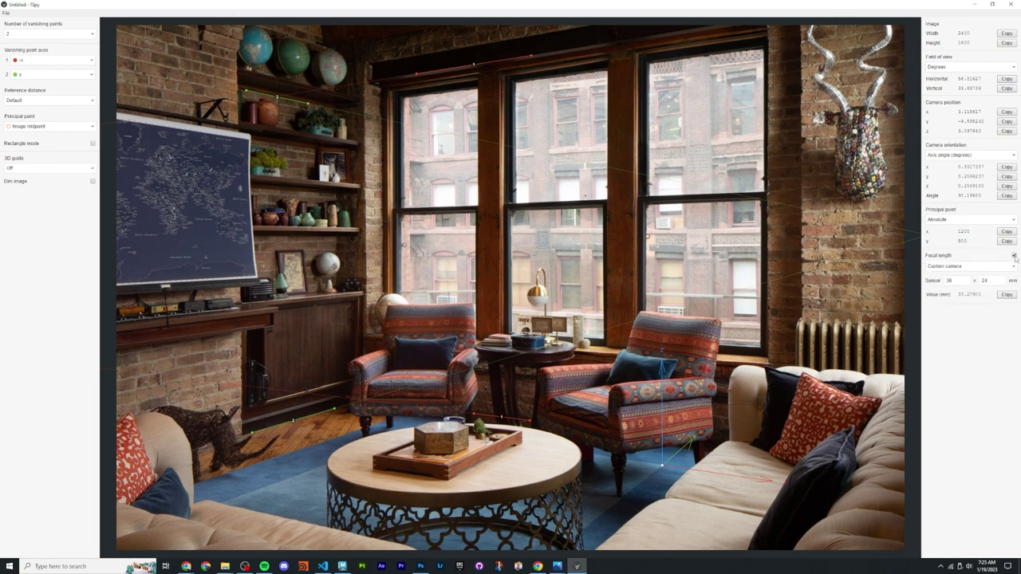
{"action": "left_click", "coordinate": [958, 268]}
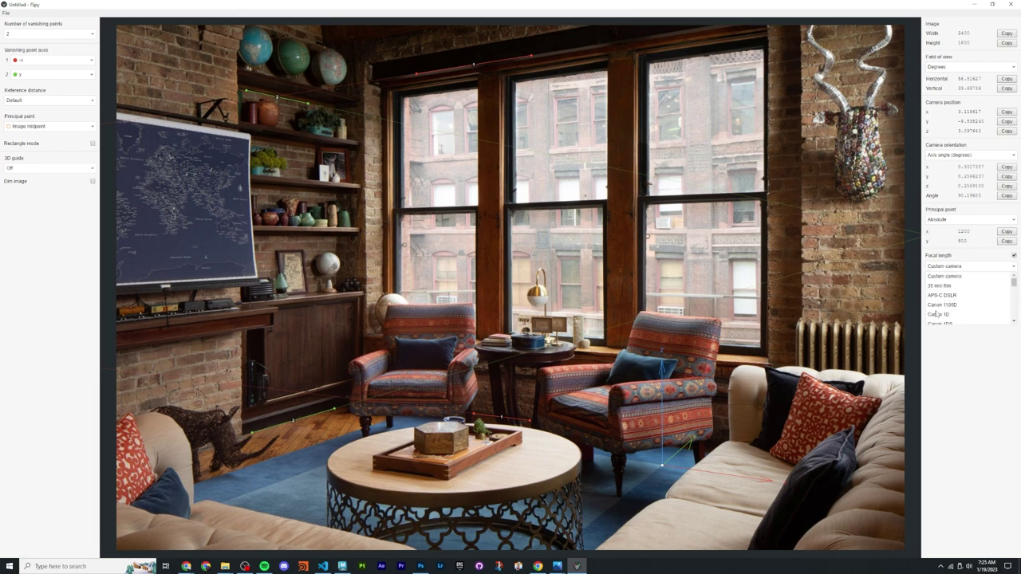
{"action": "scroll", "coordinate": [947, 304], "scroll_direction": "down", "scroll_amount": 3}
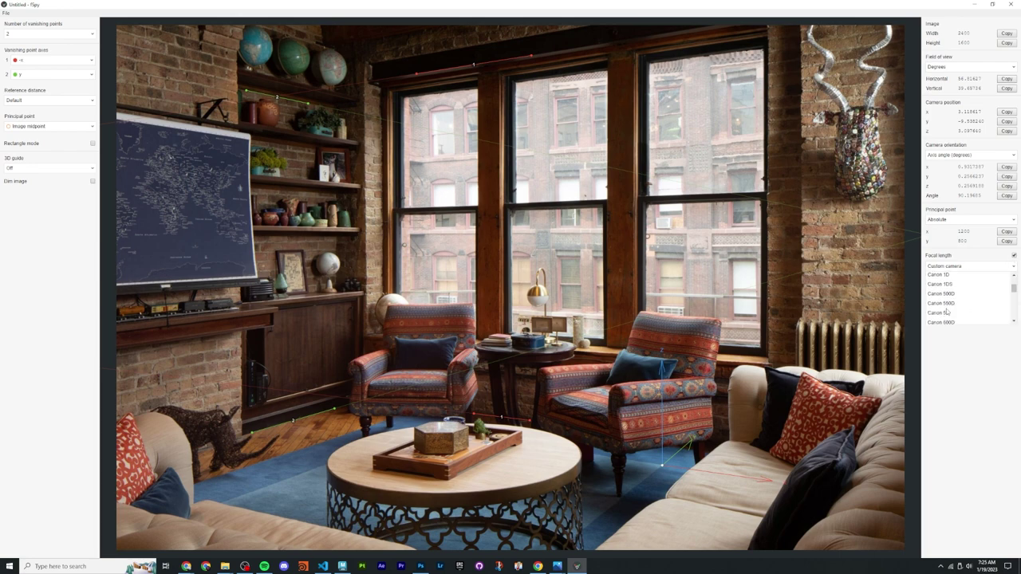
{"action": "left_click", "coordinate": [948, 316]}
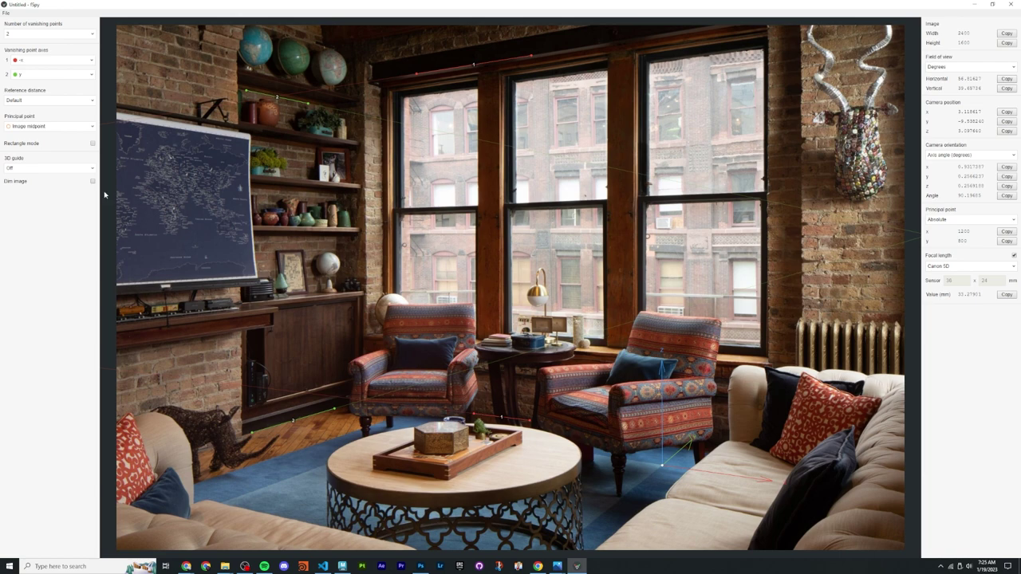
Step: Try a Manual principal point at different places across the photo with the origin moved, and return to Image midpoint
{"action": "left_click", "coordinate": [55, 128]}
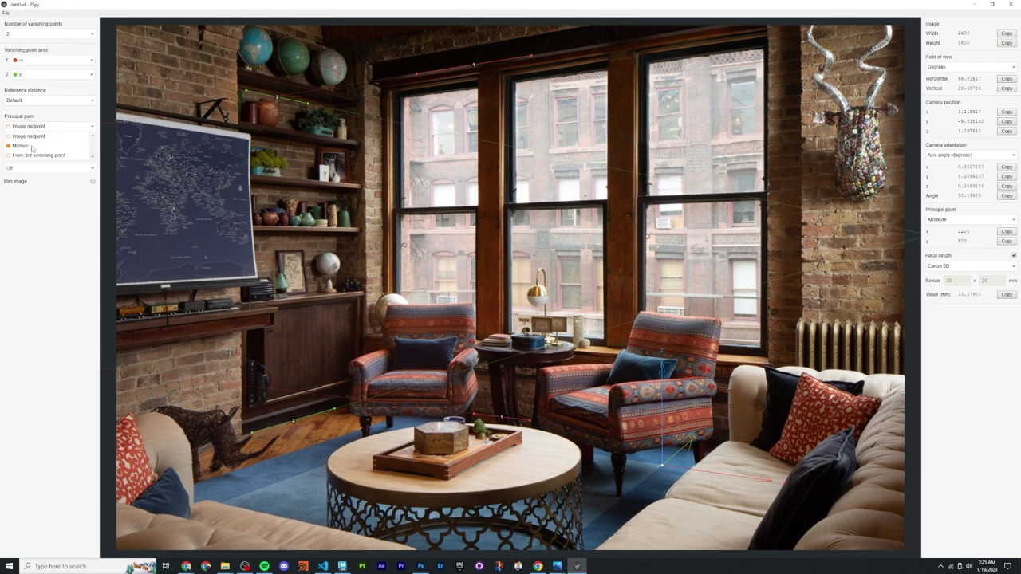
{"action": "left_click", "coordinate": [32, 148]}
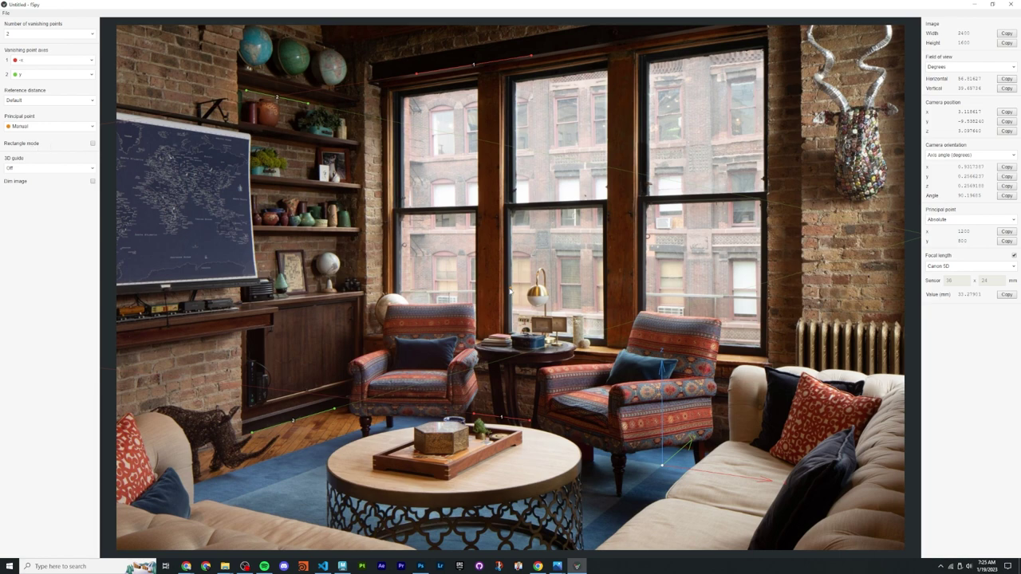
{"action": "left_click_drag", "start_coordinate": [534, 292], "coordinate": [240, 237]}
{"action": "left_click_drag", "start_coordinate": [240, 239], "coordinate": [738, 262]}
{"action": "mouse_move", "coordinate": [662, 464]}
{"action": "left_mouse_down"}
{"action": "mouse_move", "coordinate": [606, 250]}
{"action": "mouse_move", "coordinate": [477, 237]}
{"action": "mouse_move", "coordinate": [678, 267]}
{"action": "mouse_move", "coordinate": [803, 252]}
{"action": "left_mouse_up"}
{"action": "mouse_move", "coordinate": [803, 252]}
{"action": "left_mouse_down"}
{"action": "mouse_move", "coordinate": [798, 206]}
{"action": "mouse_move", "coordinate": [241, 204]}
{"action": "mouse_move", "coordinate": [483, 209]}
{"action": "mouse_move", "coordinate": [638, 355]}
{"action": "mouse_move", "coordinate": [661, 469]}
{"action": "left_mouse_up"}
{"action": "left_click", "coordinate": [64, 126]}
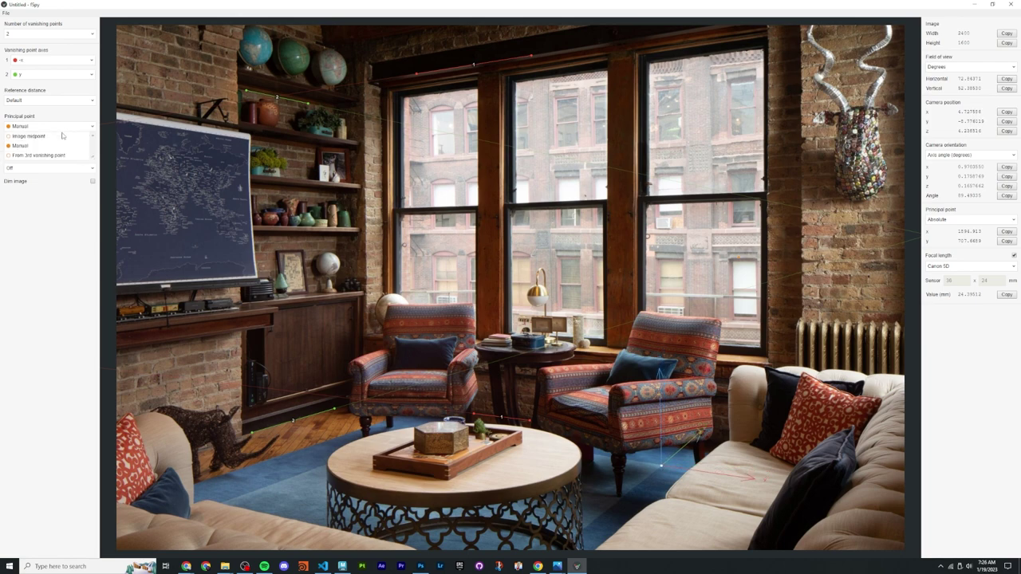
{"action": "left_click", "coordinate": [64, 140]}
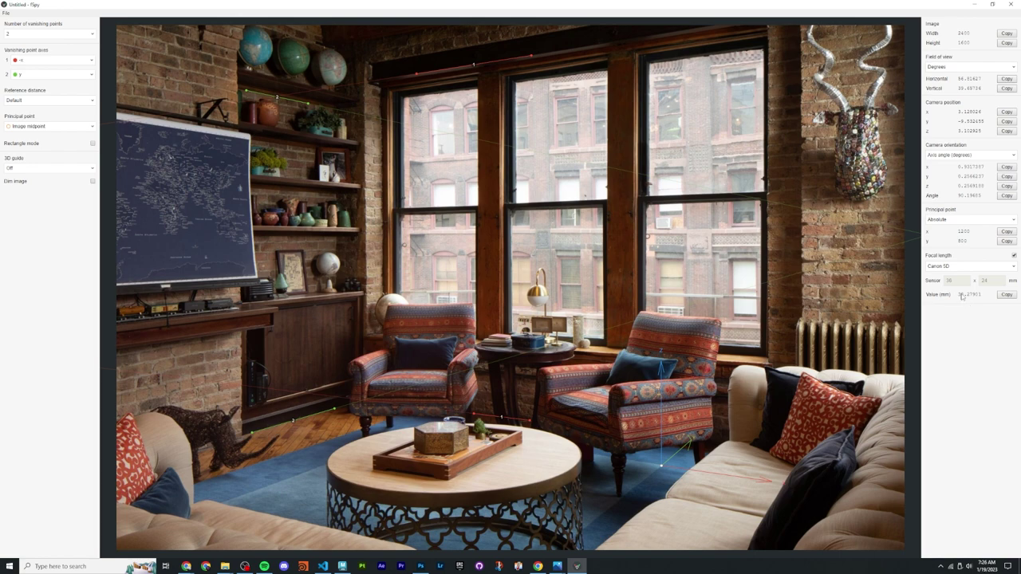
Step: Nudge the origin on the rug and try to save the project as complex_example in the from_fspy folder
{"action": "mouse_move", "coordinate": [663, 465]}
{"action": "left_mouse_down"}
{"action": "mouse_move", "coordinate": [613, 254]}
{"action": "mouse_move", "coordinate": [482, 234]}
{"action": "mouse_move", "coordinate": [680, 474]}
{"action": "mouse_move", "coordinate": [662, 467]}
{"action": "left_mouse_up"}
{"action": "key", "text": "ctrl+s"}
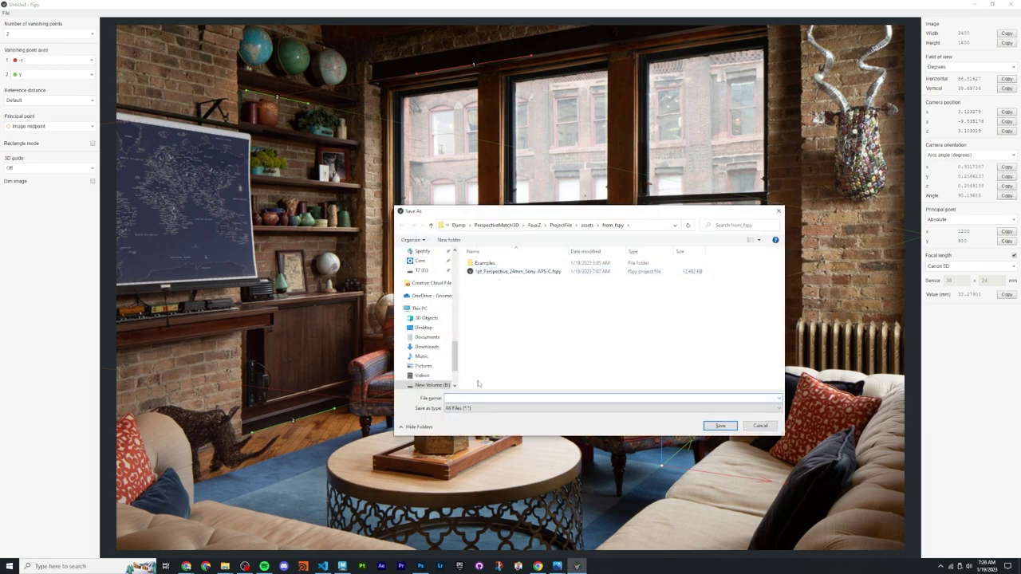
{"action": "type", "text": "complex_example"}
{"action": "key", "text": "Return"}
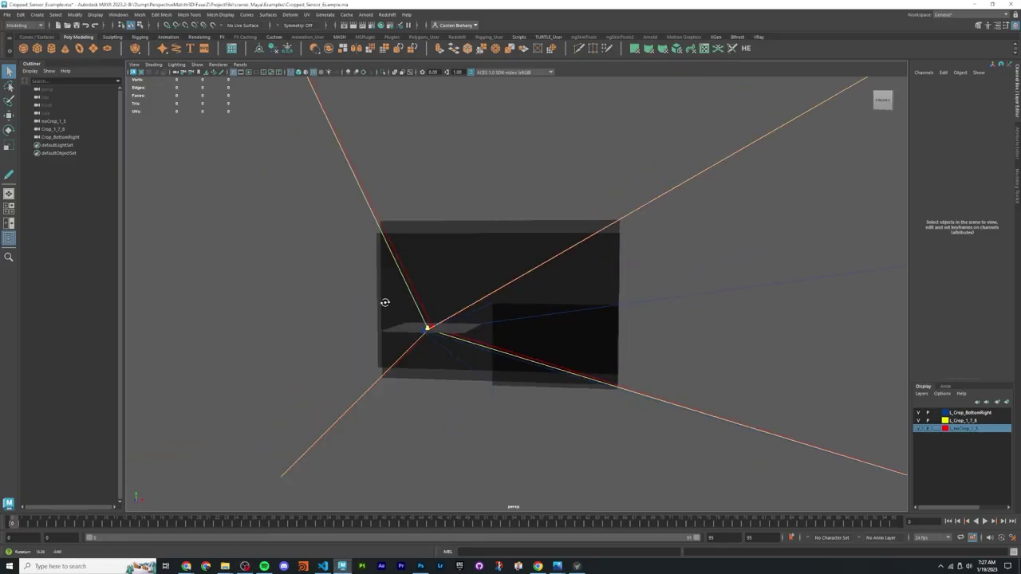
Step: Switch to Maya and compare the Crop_BottomRight camera's off-centre frustum with the other two camera frustums from several angles
{"action": "left_click_drag", "start_coordinate": [388, 303], "coordinate": [490, 311], "text": "alt"}
{"action": "left_click_drag", "start_coordinate": [489, 311], "coordinate": [481, 311], "text": "alt"}
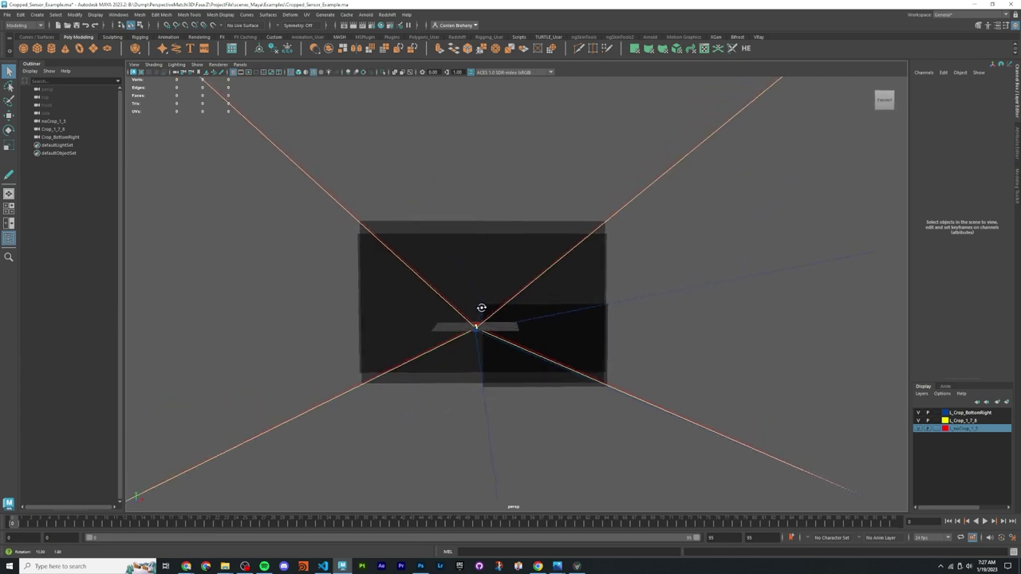
{"action": "scroll", "coordinate": [622, 311], "scroll_direction": "up", "scroll_amount": 10}
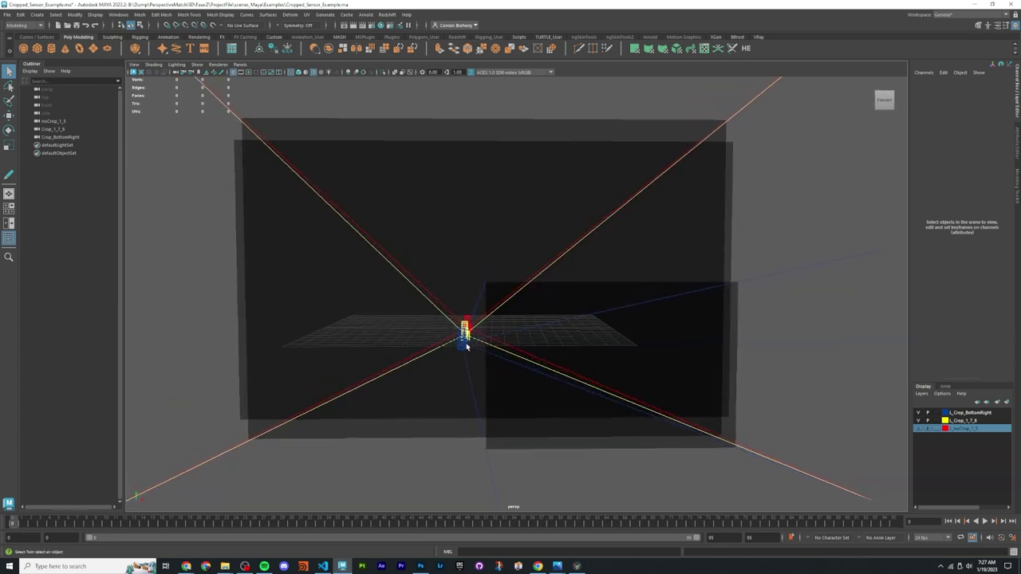
{"action": "left_click", "coordinate": [467, 345]}
{"action": "left_click_drag", "start_coordinate": [579, 319], "coordinate": [561, 356], "text": "alt"}
{"action": "key", "text": "bracketleft"}
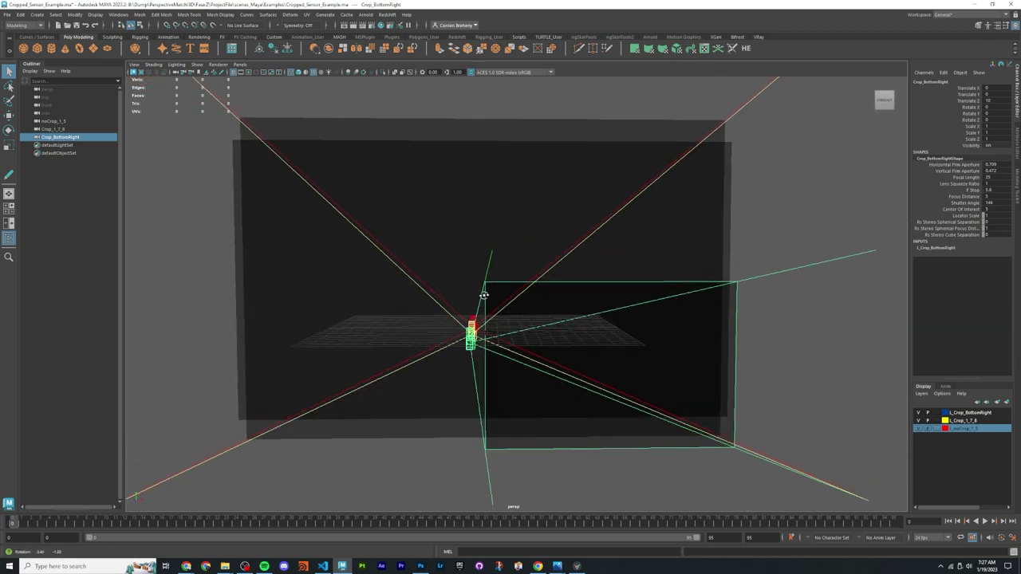
{"action": "key", "text": "bracketleft"}
{"action": "key", "text": "bracketright"}
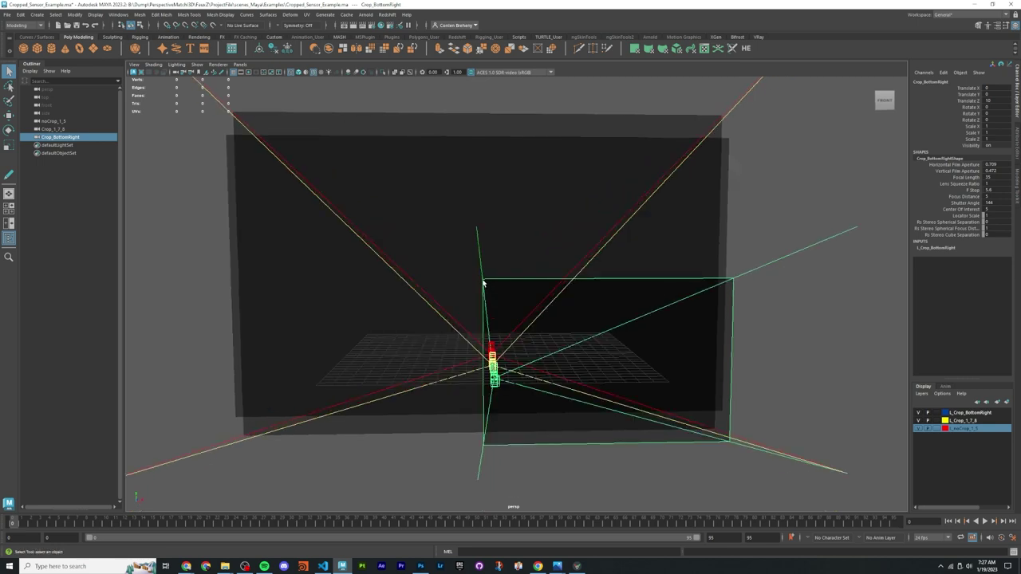
{"action": "left_click_drag", "start_coordinate": [639, 345], "coordinate": [673, 382], "text": "alt"}
{"action": "left_click_drag", "start_coordinate": [551, 358], "coordinate": [549, 334], "text": "alt"}
{"action": "left_click_drag", "start_coordinate": [492, 285], "coordinate": [493, 278], "text": "alt"}
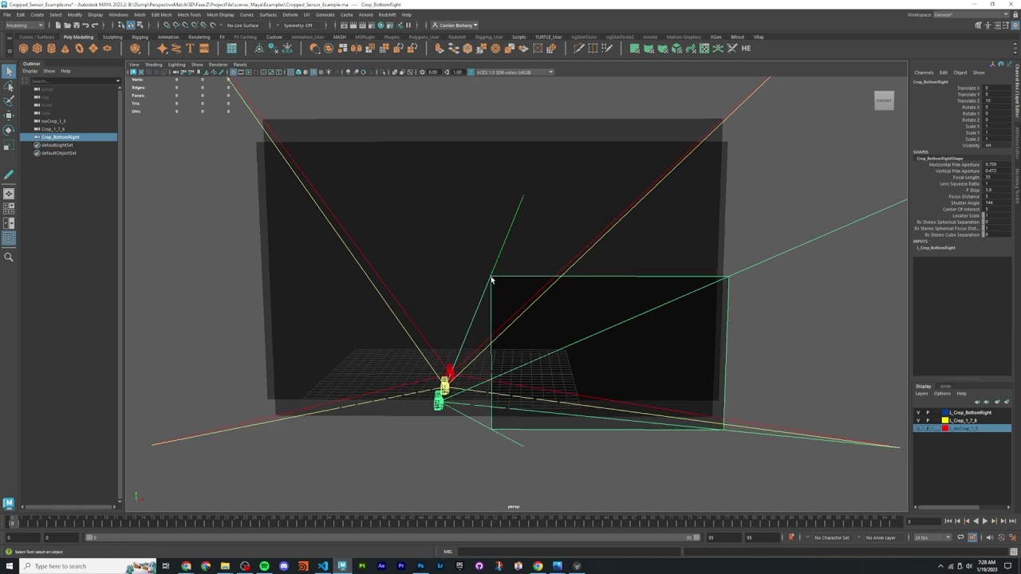
{"action": "right_click", "coordinate": [492, 279]}
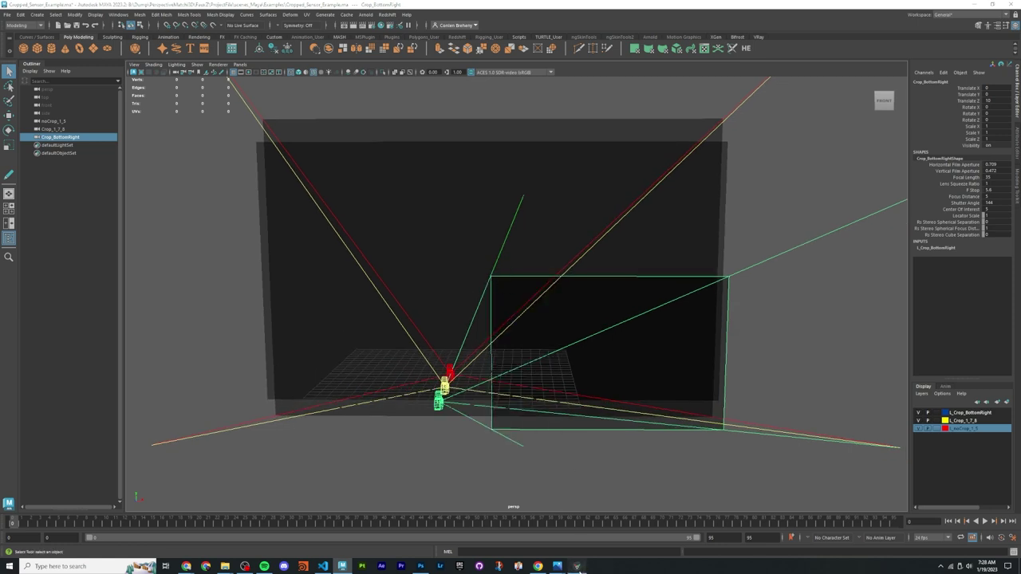
Step: Switch back to fSpy and set the principal point to From 3rd vanishing point
{"action": "left_click", "coordinate": [579, 566]}
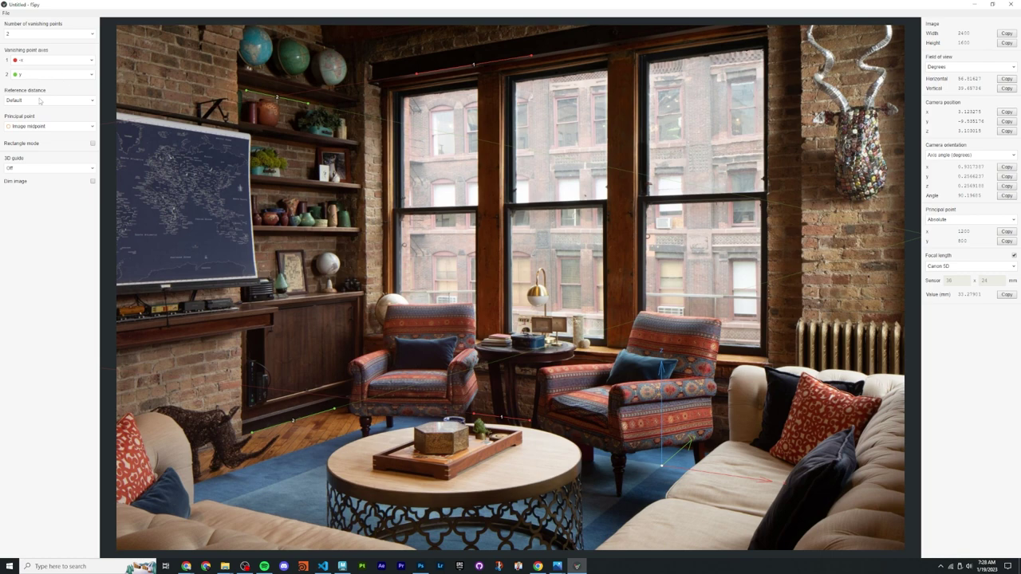
{"action": "left_click", "coordinate": [38, 128]}
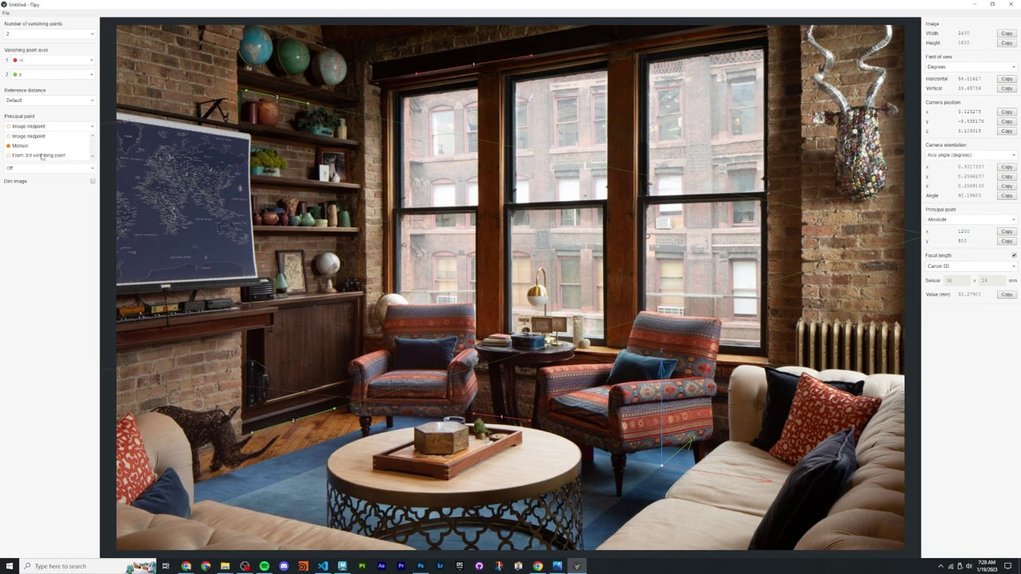
{"action": "left_click", "coordinate": [42, 156]}
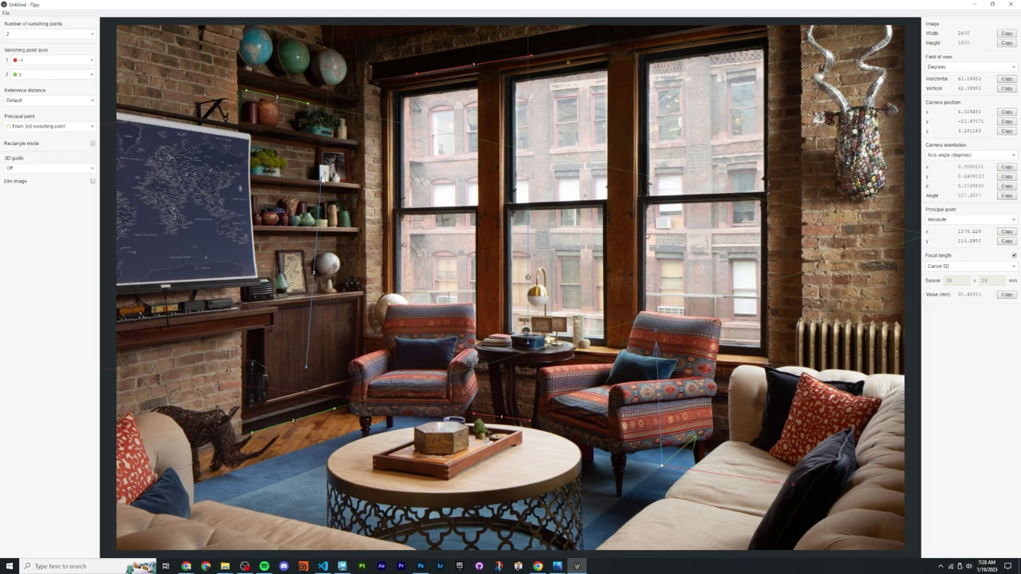
Step: Place the two z-axis vanishing lines along the brick fireplace's vertical corner and the middle window's right edge, testing alignment with the origin
{"action": "left_click_drag", "start_coordinate": [323, 177], "coordinate": [241, 111]}
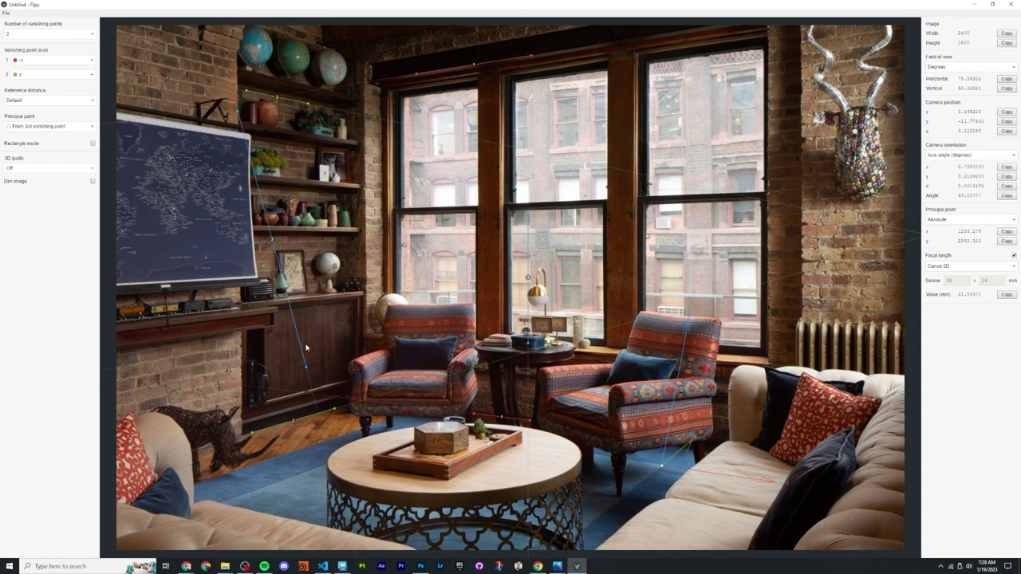
{"action": "left_click_drag", "start_coordinate": [307, 368], "coordinate": [244, 367]}
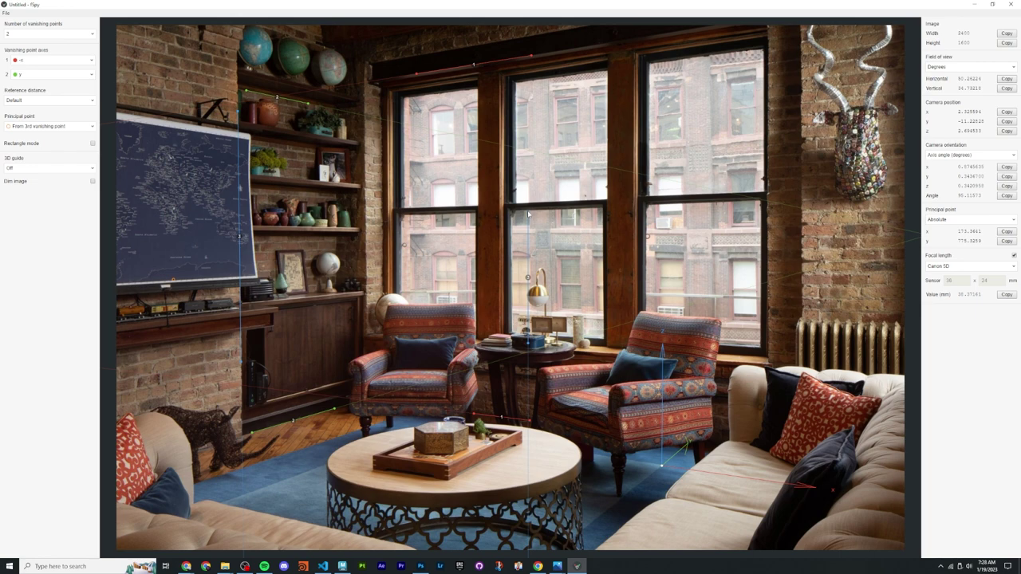
{"action": "left_click_drag", "start_coordinate": [528, 214], "coordinate": [597, 118]}
{"action": "left_click_drag", "start_coordinate": [567, 231], "coordinate": [639, 304]}
{"action": "mouse_move", "coordinate": [662, 469]}
{"action": "left_mouse_down"}
{"action": "mouse_move", "coordinate": [822, 177]}
{"action": "mouse_move", "coordinate": [812, 169]}
{"action": "mouse_move", "coordinate": [803, 179]}
{"action": "mouse_move", "coordinate": [545, 116]}
{"action": "mouse_move", "coordinate": [486, 183]}
{"action": "mouse_move", "coordinate": [479, 238]}
{"action": "mouse_move", "coordinate": [368, 244]}
{"action": "mouse_move", "coordinate": [335, 298]}
{"action": "mouse_move", "coordinate": [358, 343]}
{"action": "mouse_move", "coordinate": [242, 395]}
{"action": "mouse_move", "coordinate": [238, 158]}
{"action": "left_mouse_up"}
{"action": "left_click_drag", "start_coordinate": [375, 343], "coordinate": [662, 469]}
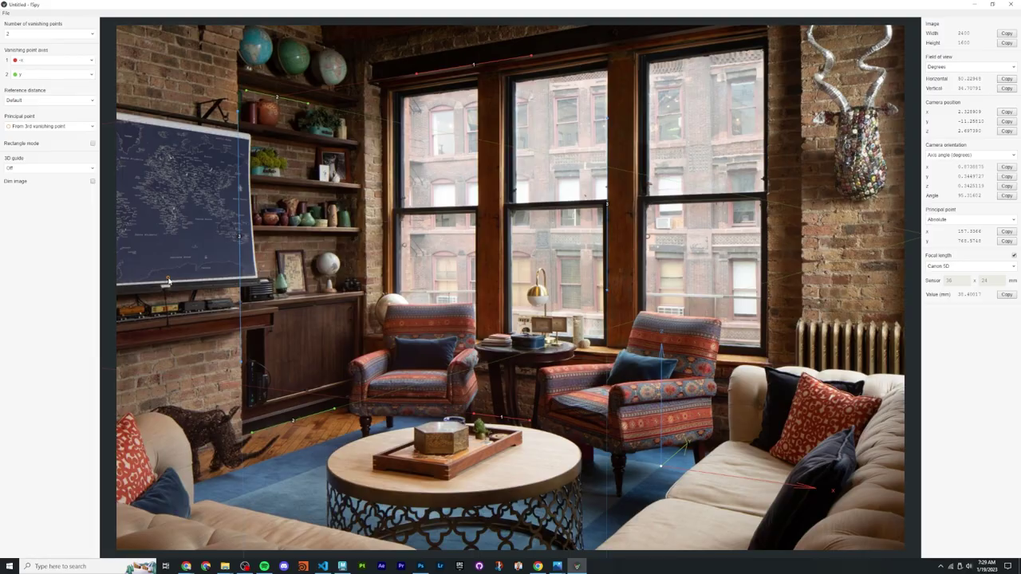
Step: Inspect the Crop_BottomRight camera's Film Back offset and frustum in Maya, and return to fSpy
{"action": "key", "text": "alt+Tab"}
{"action": "left_click_drag", "start_coordinate": [409, 289], "coordinate": [513, 296], "text": "alt"}
{"action": "key", "text": "ctrl+a"}
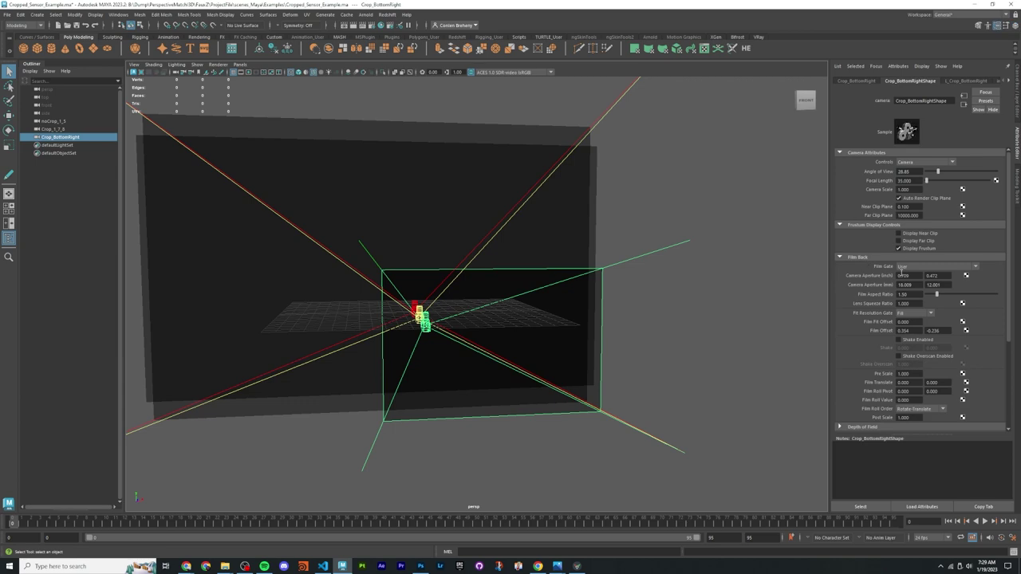
{"action": "scroll", "coordinate": [858, 252], "scroll_direction": "down", "scroll_amount": 3}
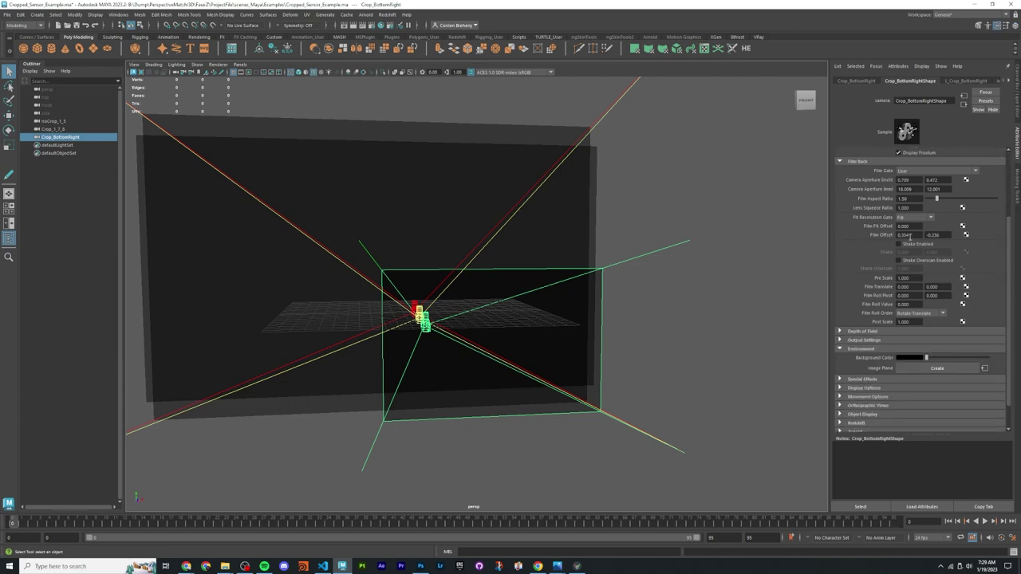
{"action": "left_click_drag", "start_coordinate": [718, 248], "coordinate": [478, 318], "text": "alt"}
{"action": "key", "text": "ctrl+a"}
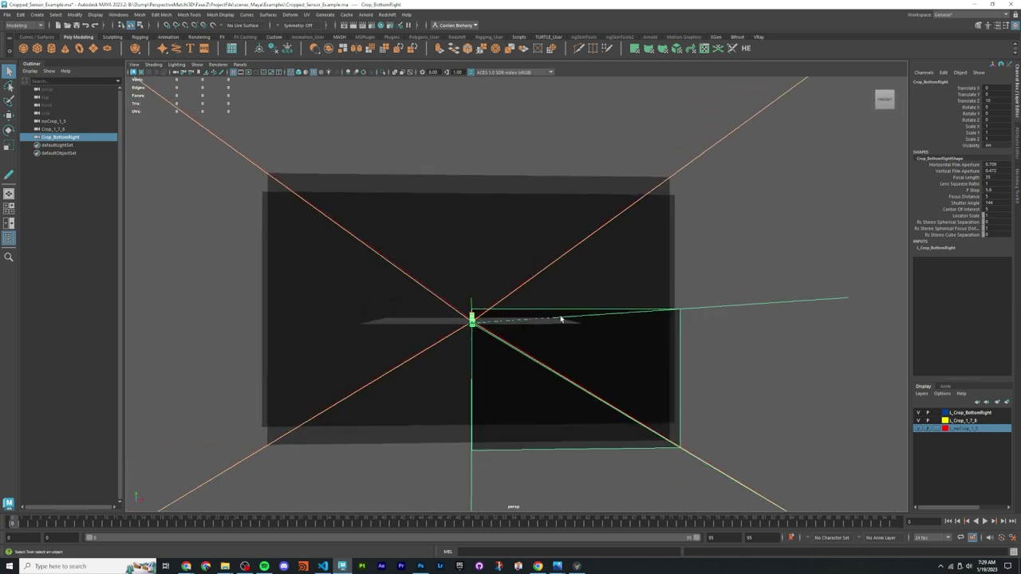
{"action": "left_click_drag", "start_coordinate": [564, 352], "coordinate": [549, 333], "text": "alt"}
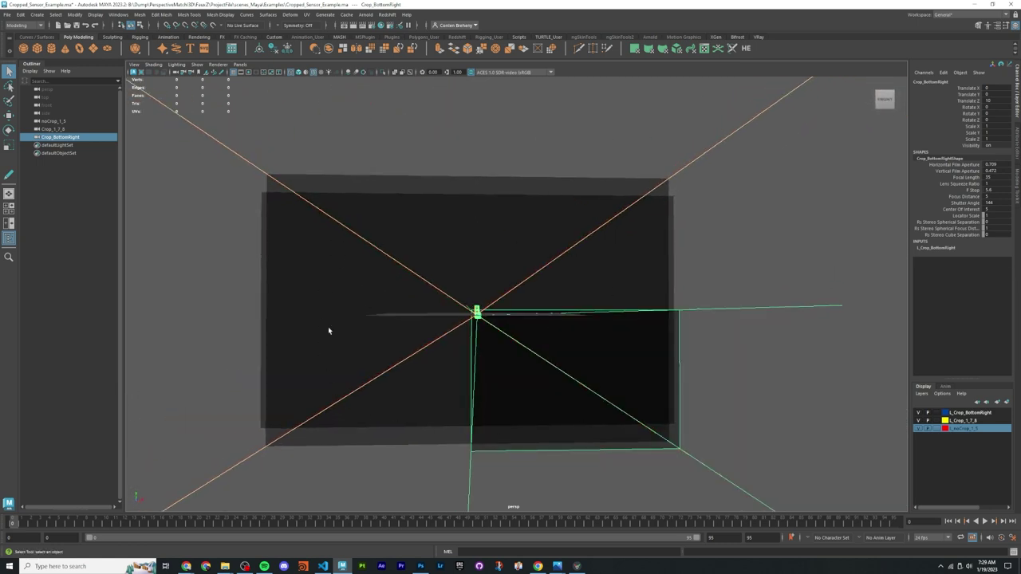
{"action": "key", "text": "alt+Tab"}
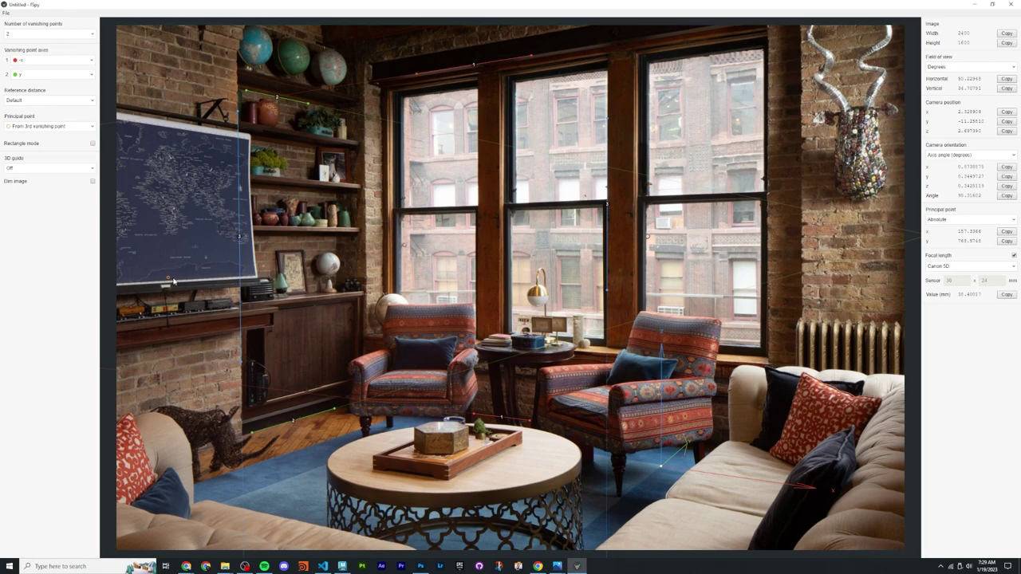
Step: Switch to Maya to review the Crop_BottomRight camera's off-centre frustum once more, and return to fSpy
{"action": "key", "text": "alt+Tab"}
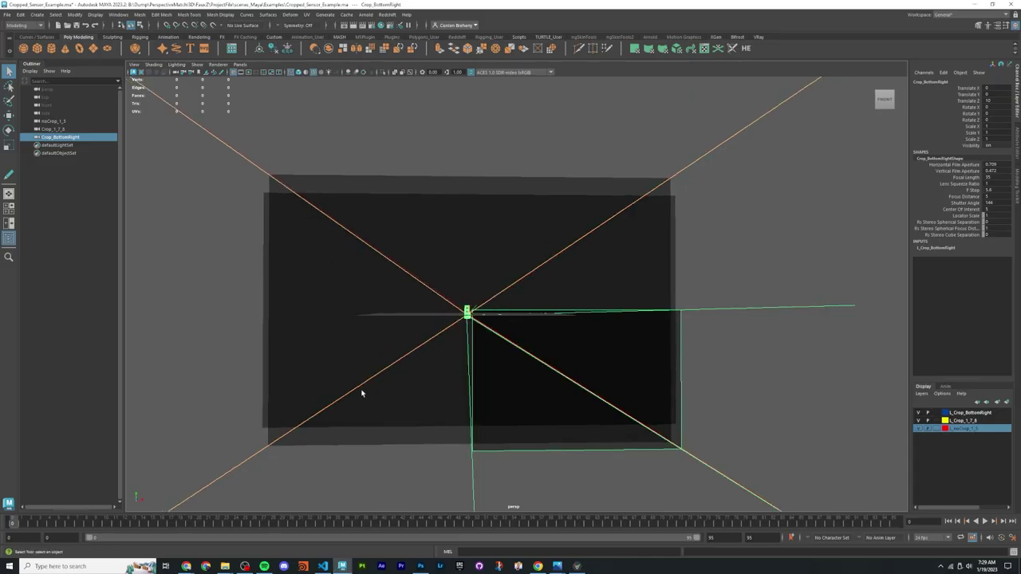
{"action": "key", "text": "alt+Tab"}
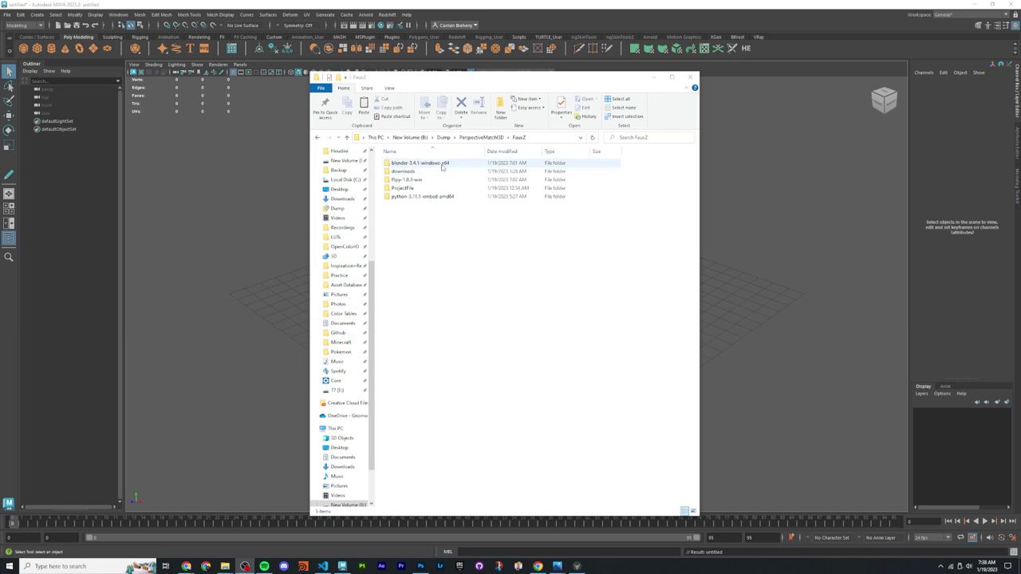
Step: Launch Blender from the blender-3.4.1-windows-x64 folder inside FauxZ and start a new General file
{"action": "double_click", "coordinate": [441, 164]}
{"action": "double_click", "coordinate": [442, 165]}
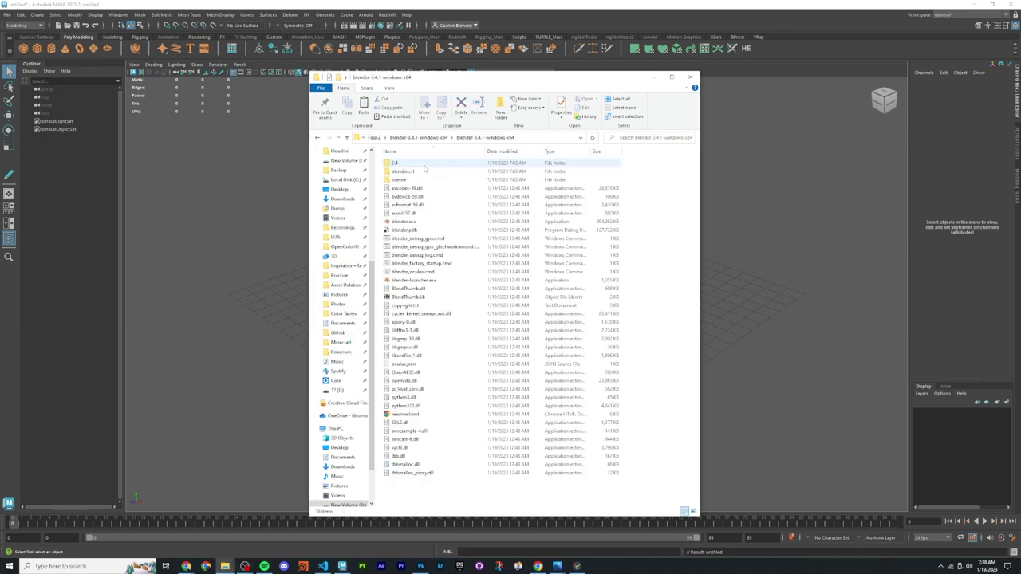
{"action": "double_click", "coordinate": [420, 224]}
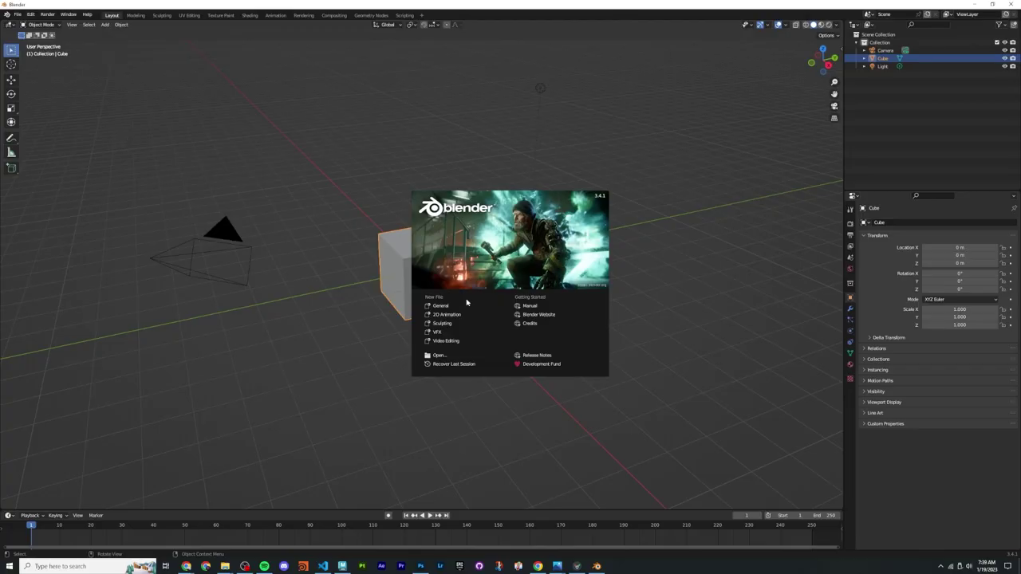
{"action": "left_click", "coordinate": [443, 307]}
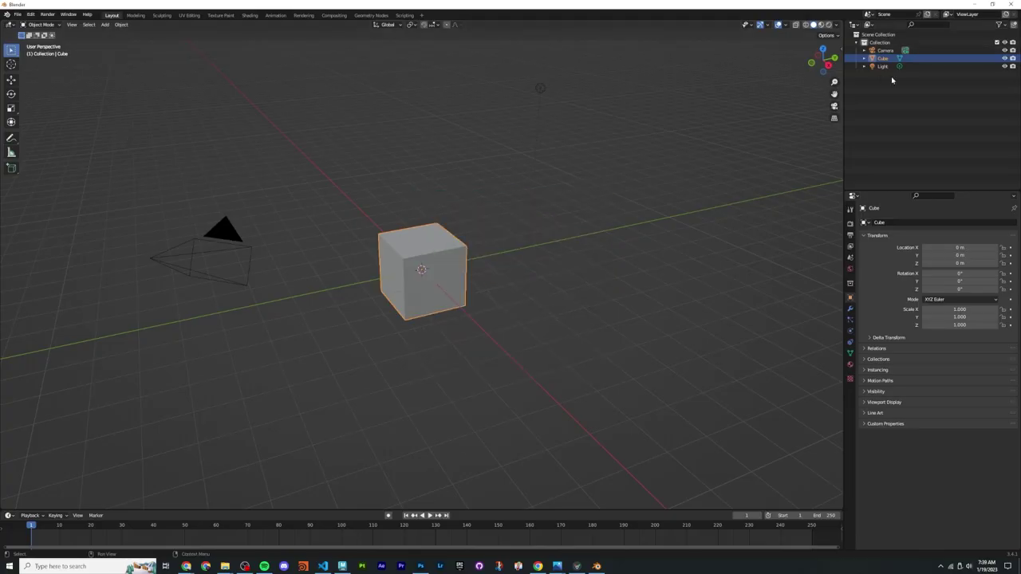
Step: Delete the default collection together with its camera, cube and light
{"action": "left_click", "coordinate": [879, 67]}
{"action": "left_click_drag", "start_coordinate": [880, 72], "coordinate": [878, 48]}
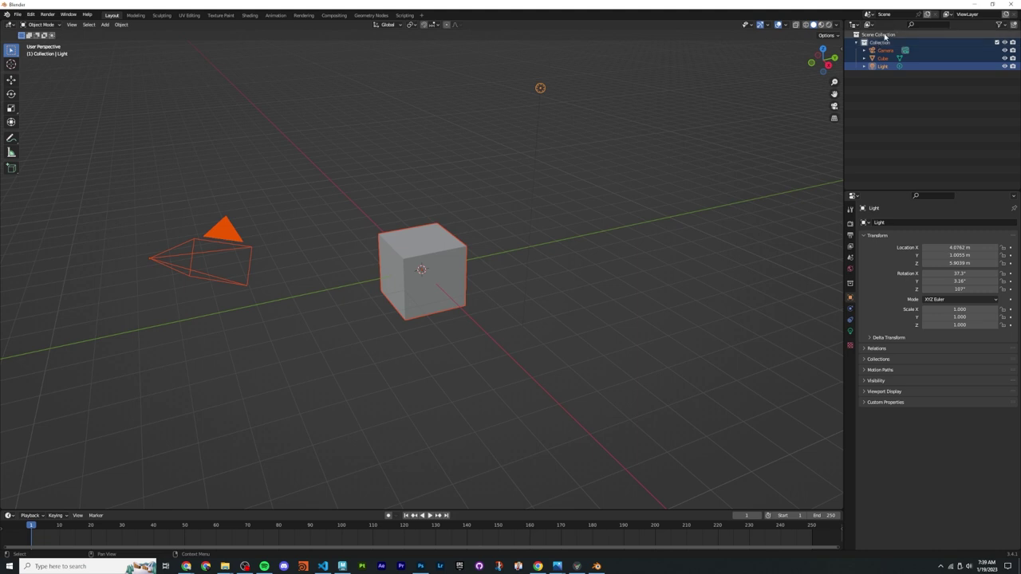
{"action": "key", "text": "Delete"}
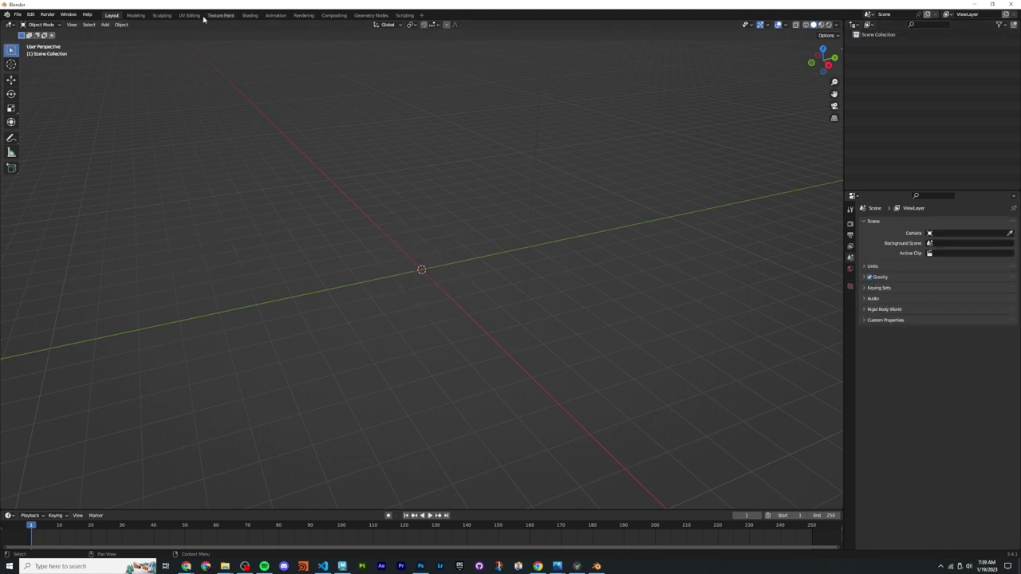
Step: Install the fSpy add-on in the preferences from fSpy-Blender-1.0.3.zip in the FauxZ downloads folder
{"action": "left_click", "coordinate": [30, 15]}
{"action": "left_click", "coordinate": [65, 130]}
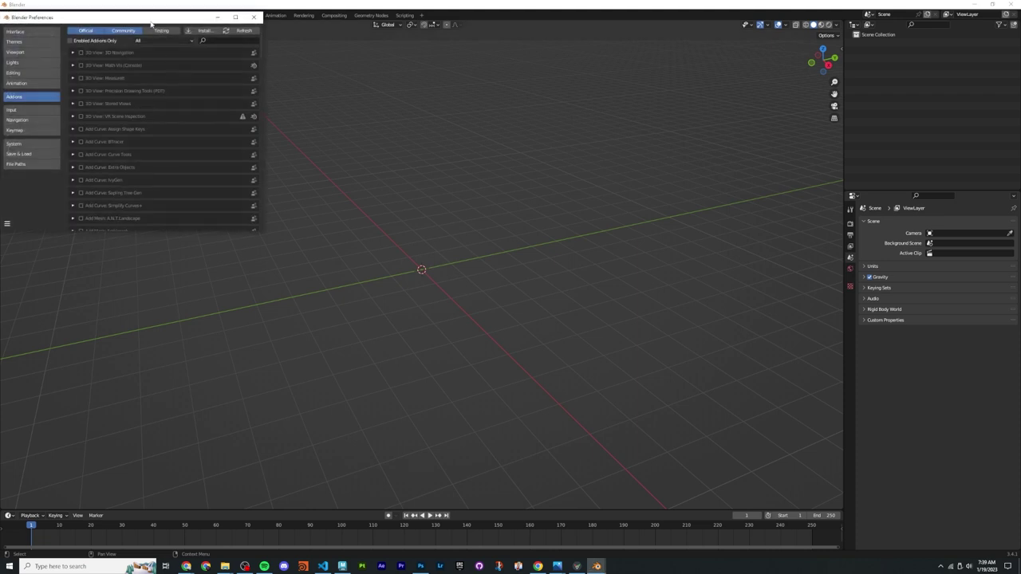
{"action": "left_click_drag", "start_coordinate": [192, 12], "coordinate": [525, 188]}
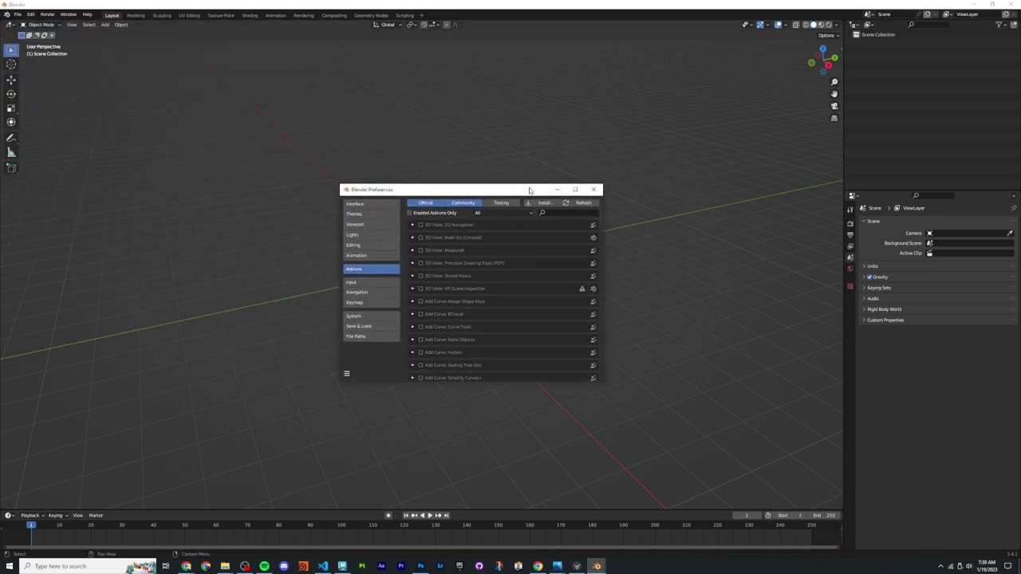
{"action": "left_click", "coordinate": [539, 202]}
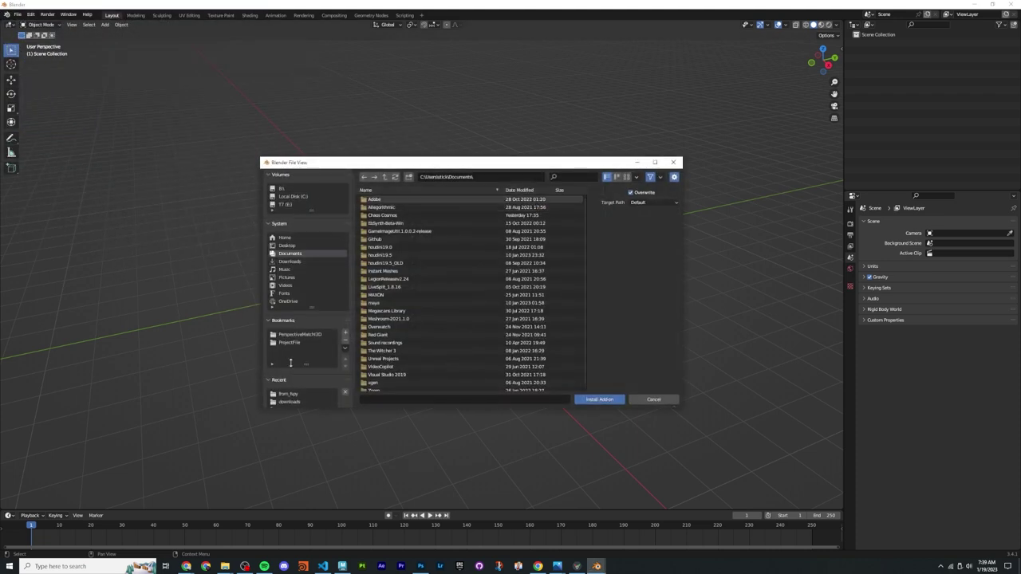
{"action": "left_click", "coordinate": [291, 402]}
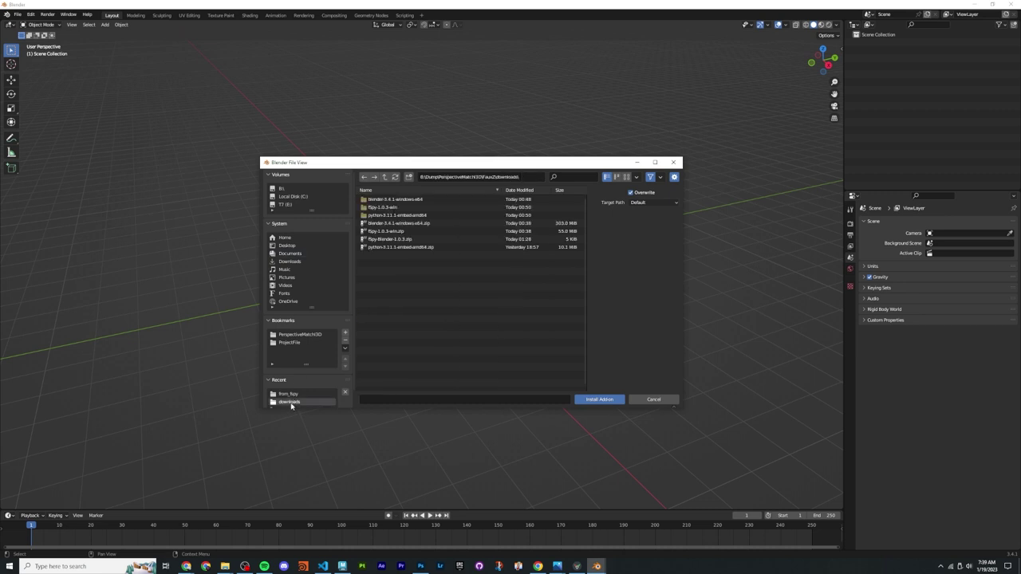
{"action": "left_click", "coordinate": [390, 239]}
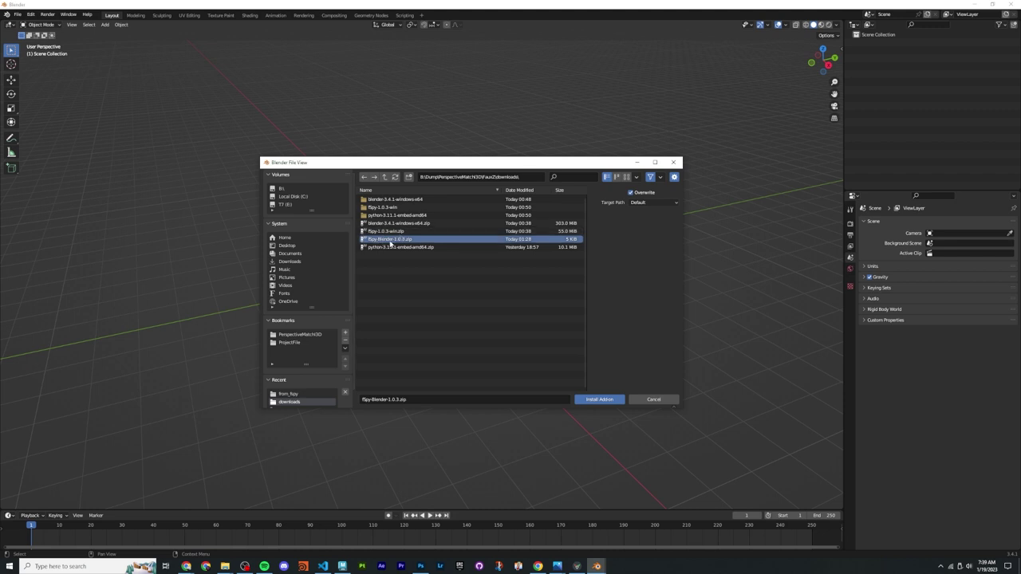
{"action": "left_click", "coordinate": [599, 399]}
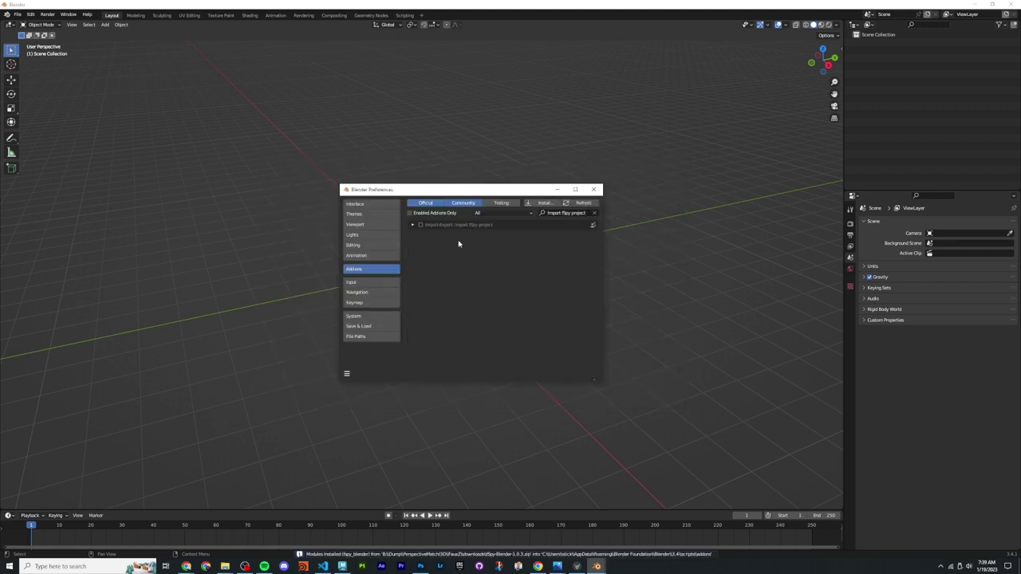
Step: Enable the Import fSpy project add-on, expand its details and close the preferences
{"action": "left_click", "coordinate": [422, 225]}
{"action": "left_click", "coordinate": [412, 225]}
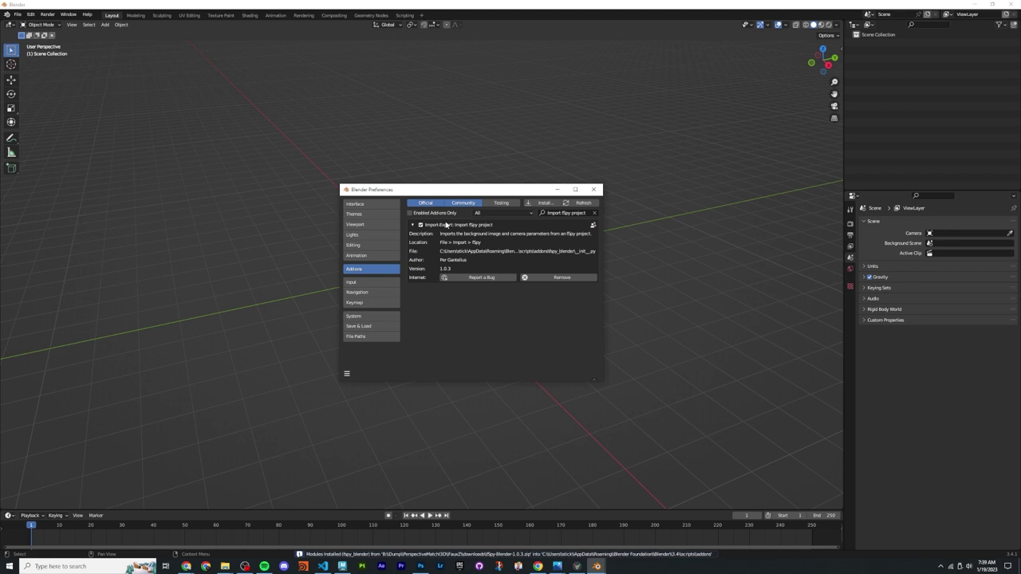
{"action": "left_click", "coordinate": [594, 189]}
Step: Import the fSpy project 1pt_Perspective_24mm_Sony-APS-C.fspy from the from_fspy folder in ProjectFile's assets, including its background image
{"action": "left_click", "coordinate": [17, 15]}
{"action": "mouse_move", "coordinate": [51, 124]}
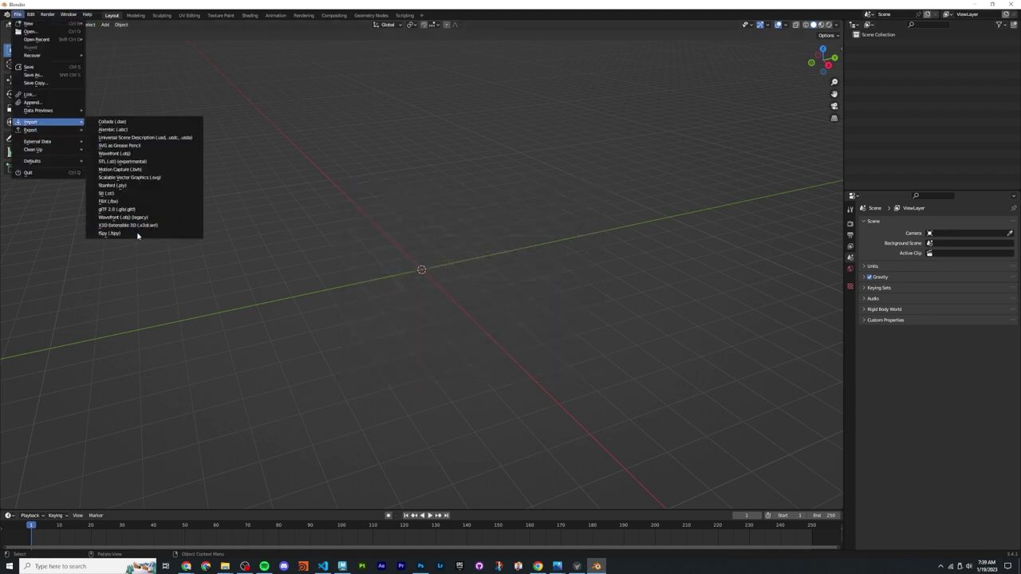
{"action": "left_click", "coordinate": [112, 233]}
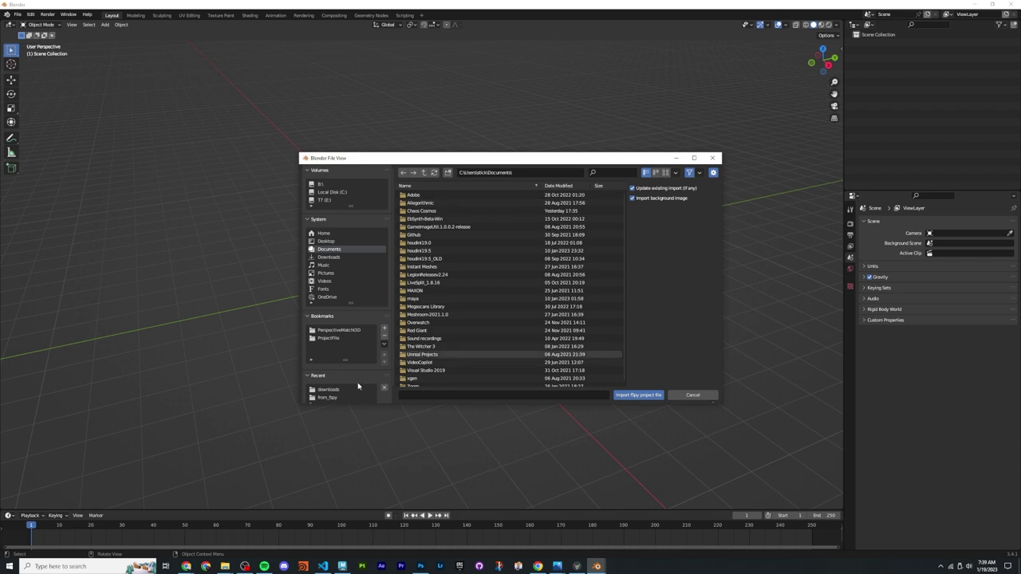
{"action": "left_click", "coordinate": [348, 337]}
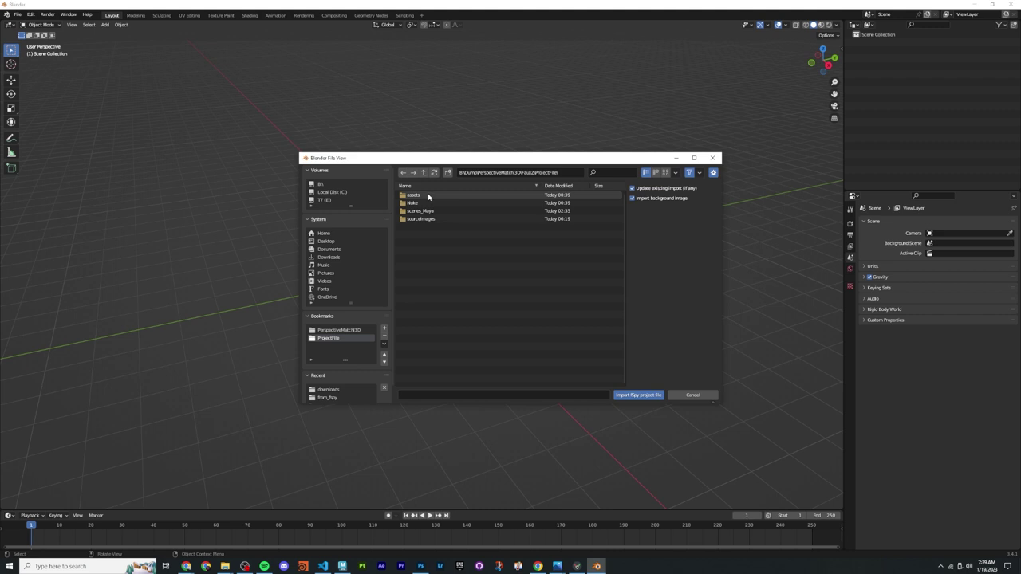
{"action": "double_click", "coordinate": [429, 195]}
{"action": "double_click", "coordinate": [426, 196]}
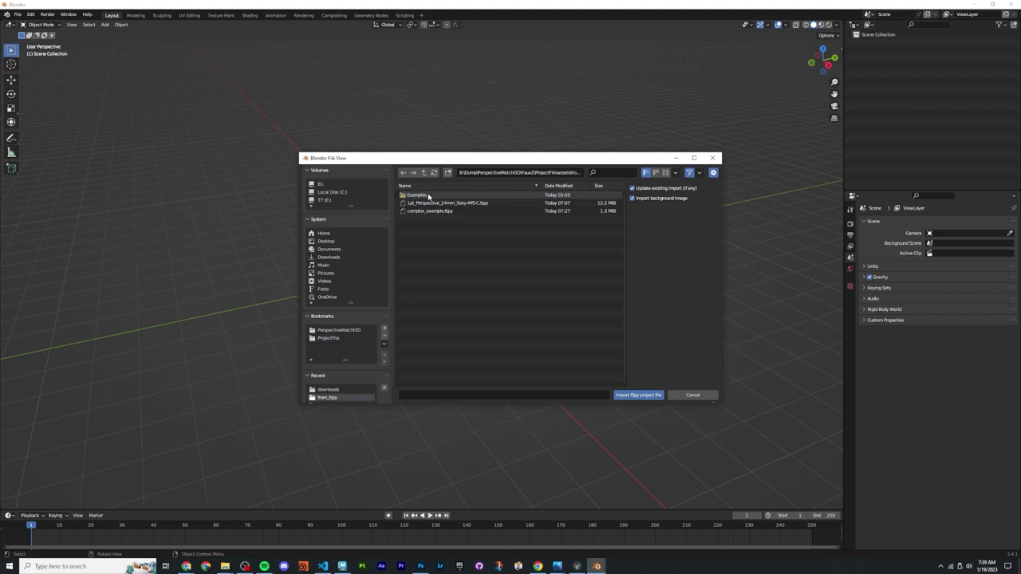
{"action": "left_click", "coordinate": [475, 205]}
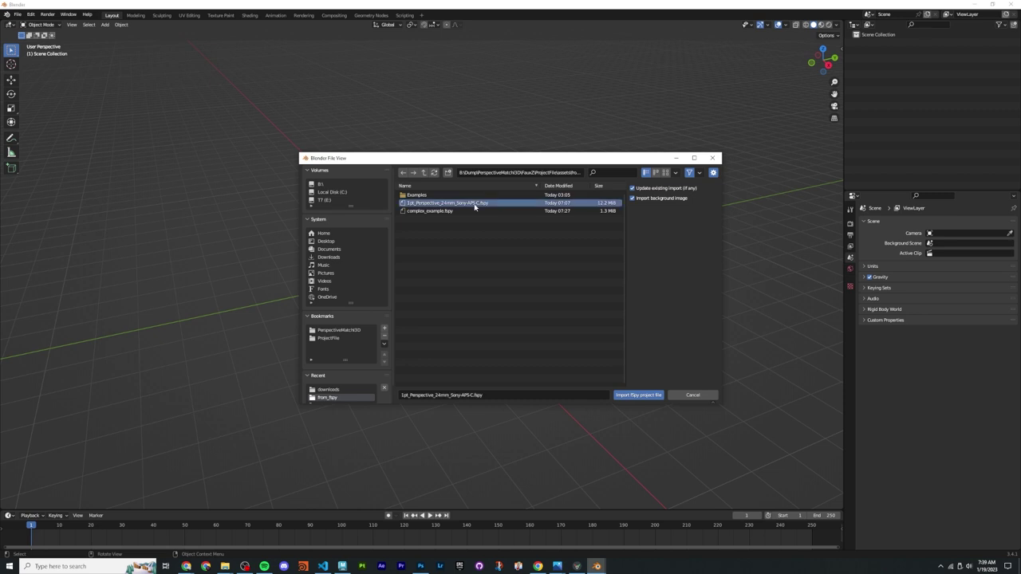
{"action": "left_click", "coordinate": [635, 397]}
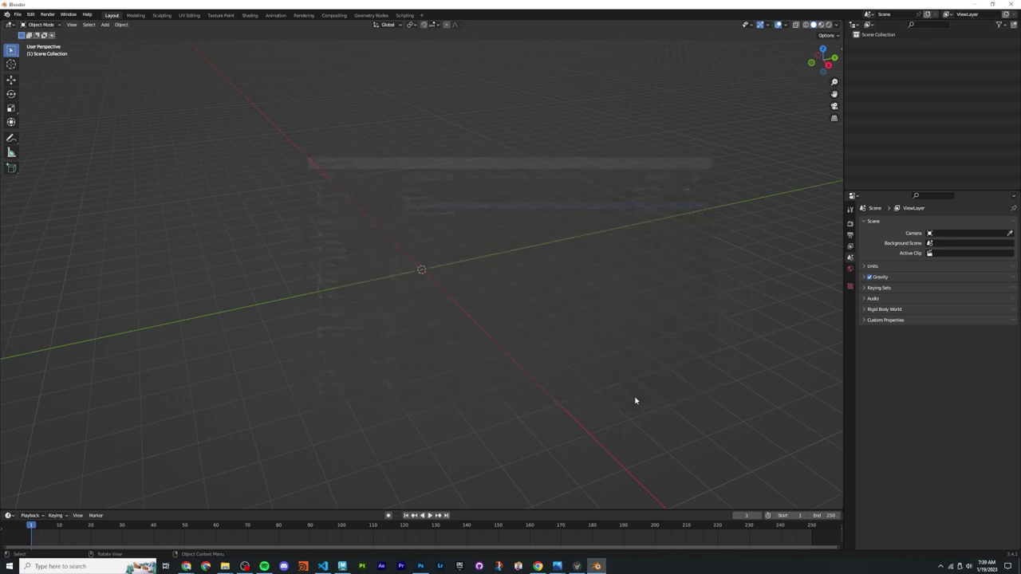
Step: Start an FBX export of the matched camera scene, keeping the forward axis at -Z Forward
{"action": "left_click", "coordinate": [17, 16]}
{"action": "mouse_move", "coordinate": [53, 129]}
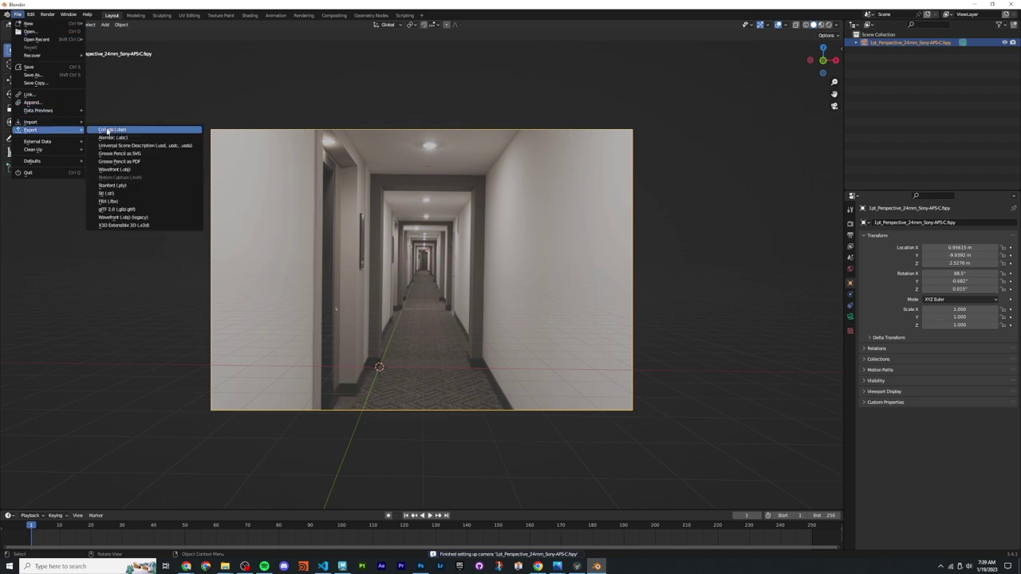
{"action": "left_click", "coordinate": [133, 201]}
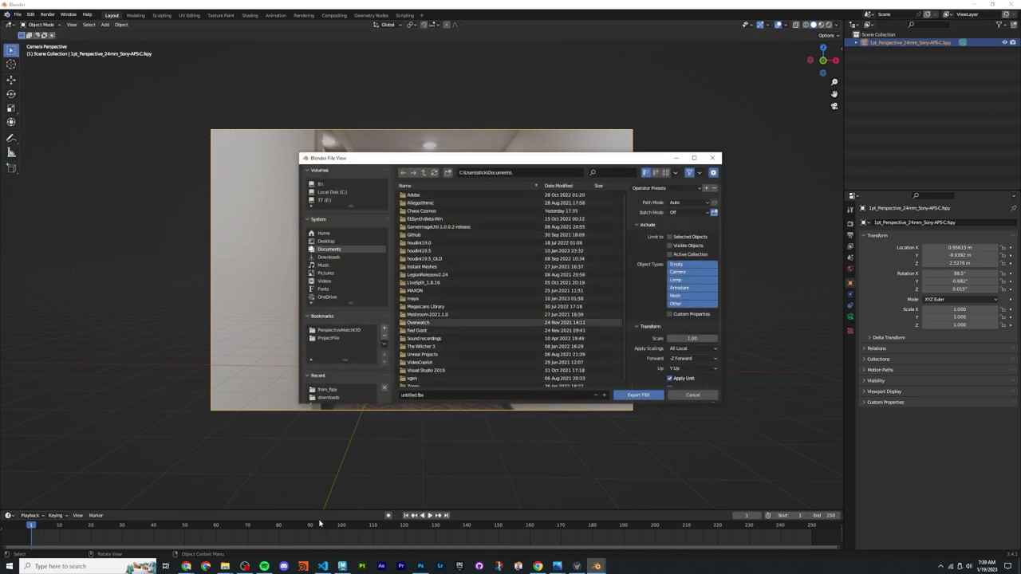
{"action": "left_click", "coordinate": [576, 566]}
{"action": "left_click", "coordinate": [684, 358]}
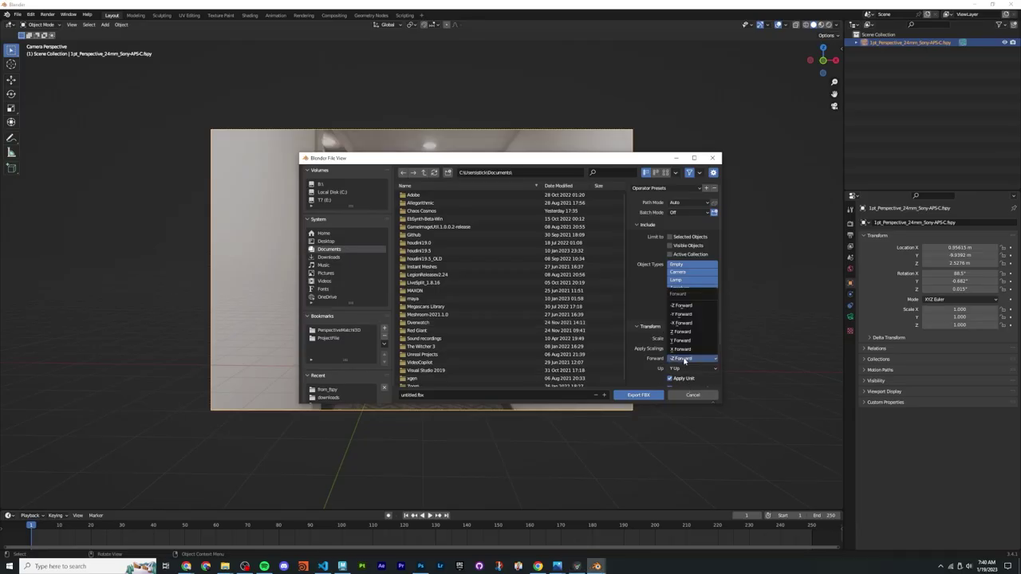
{"action": "left_click", "coordinate": [683, 359]}
{"action": "left_click", "coordinate": [684, 358]}
{"action": "left_click", "coordinate": [684, 359]}
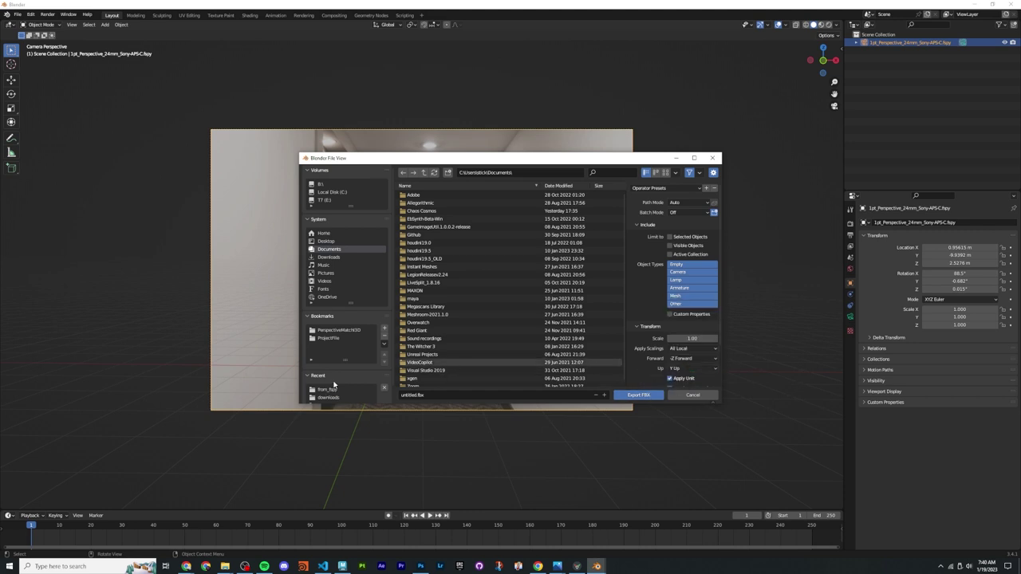
Step: Export the FBX to the from_fspy folder under the file name render_1pt.fbx
{"action": "left_click", "coordinate": [332, 390]}
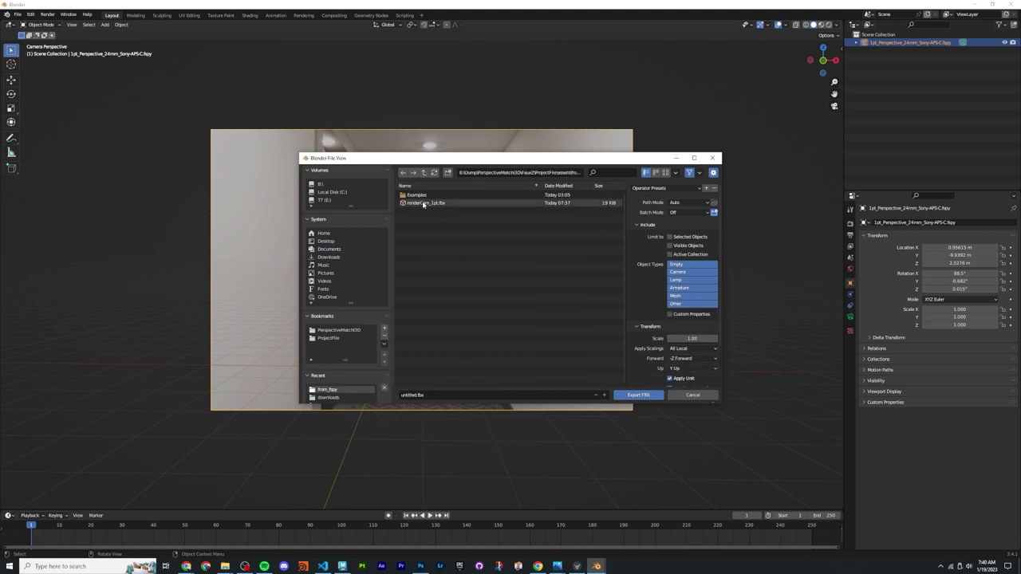
{"action": "left_click", "coordinate": [435, 205]}
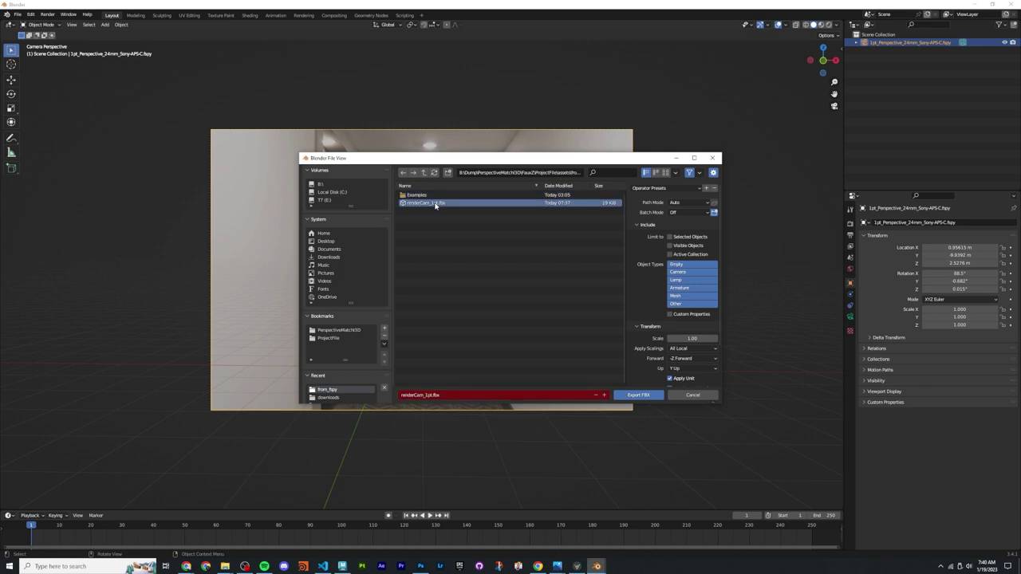
{"action": "double_click", "coordinate": [430, 397]}
{"action": "type", "text": "render"}
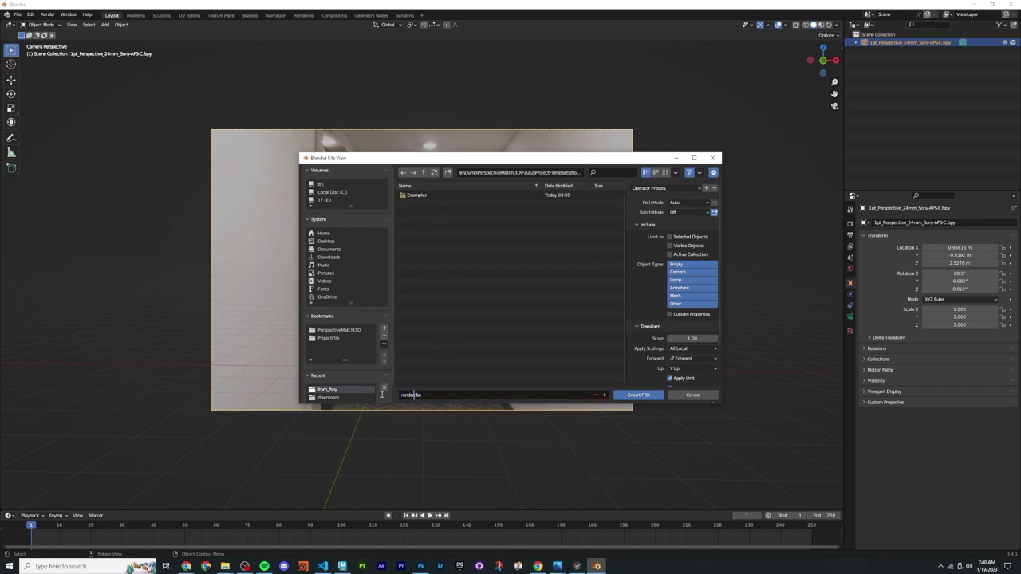
{"action": "type", "text": "_1pt"}
{"action": "key", "text": "ctrl+a"}
{"action": "left_click", "coordinate": [644, 394]}
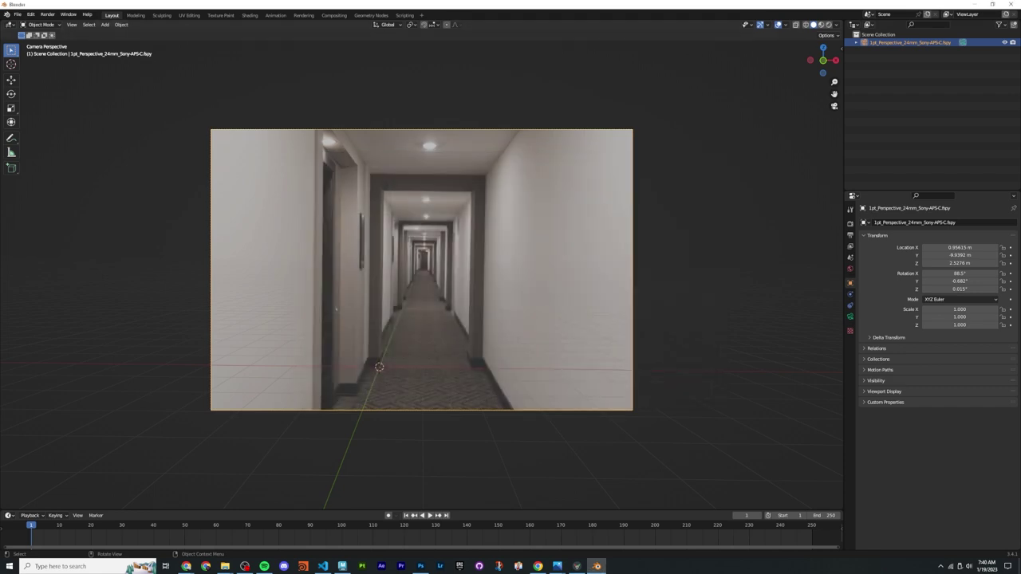
Step: Switch to Maya, split the workspace into two side-by-side views and import render_1pt.fbx with the default FBX settings
{"action": "key", "text": "alt+Tab"}
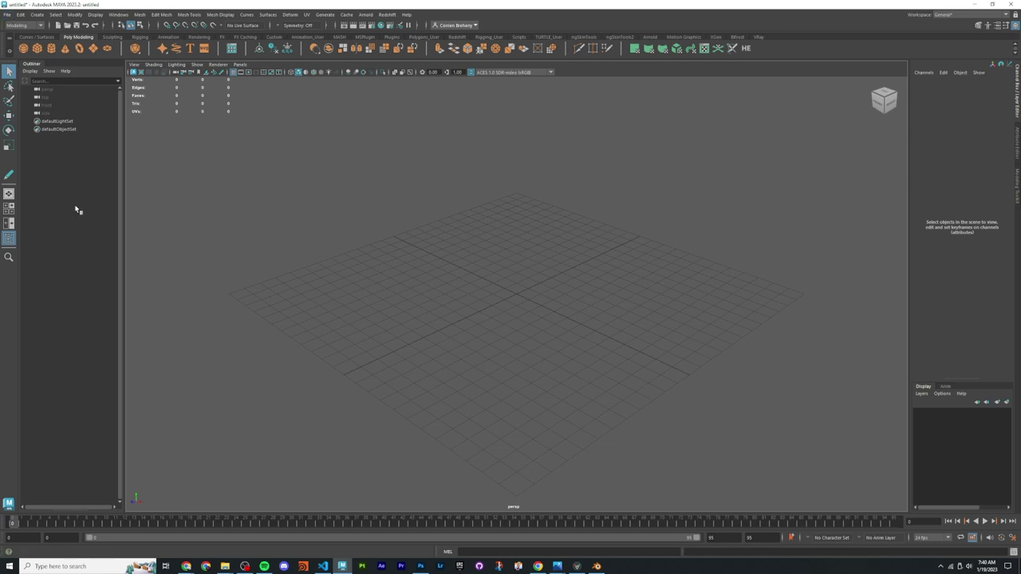
{"action": "left_click", "coordinate": [10, 226]}
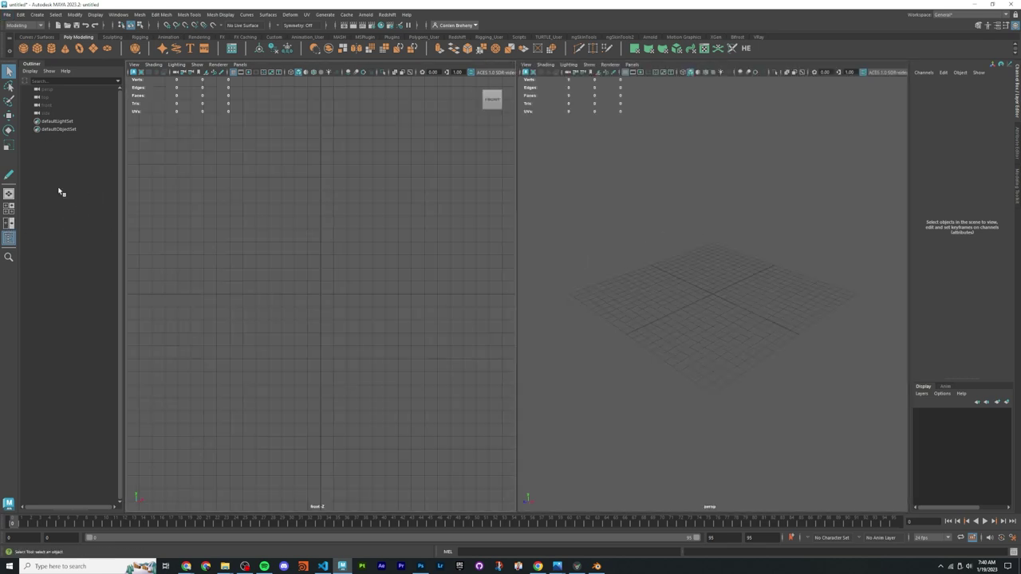
{"action": "left_click", "coordinate": [7, 14]}
{"action": "left_click", "coordinate": [64, 115]}
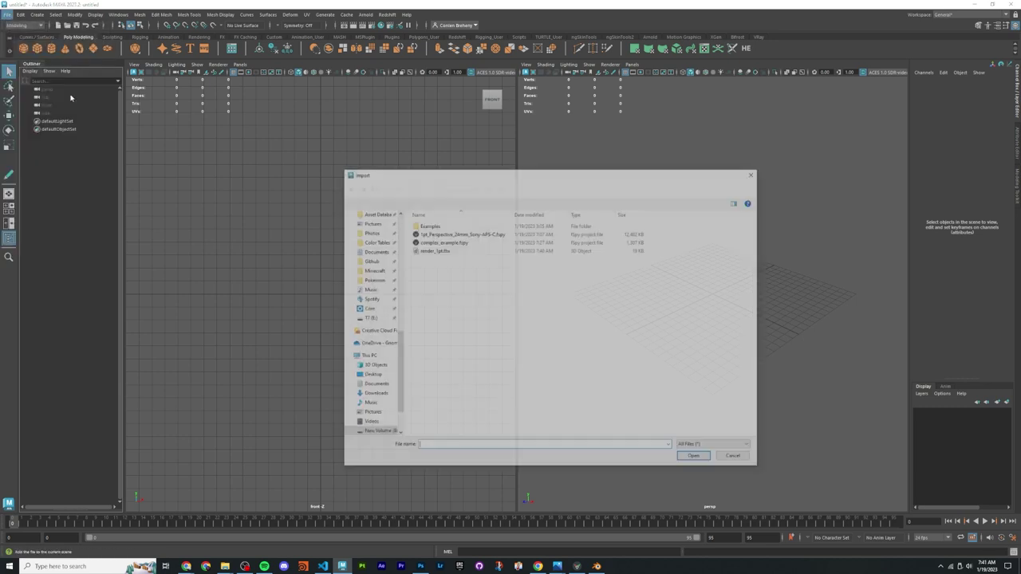
{"action": "double_click", "coordinate": [435, 250]}
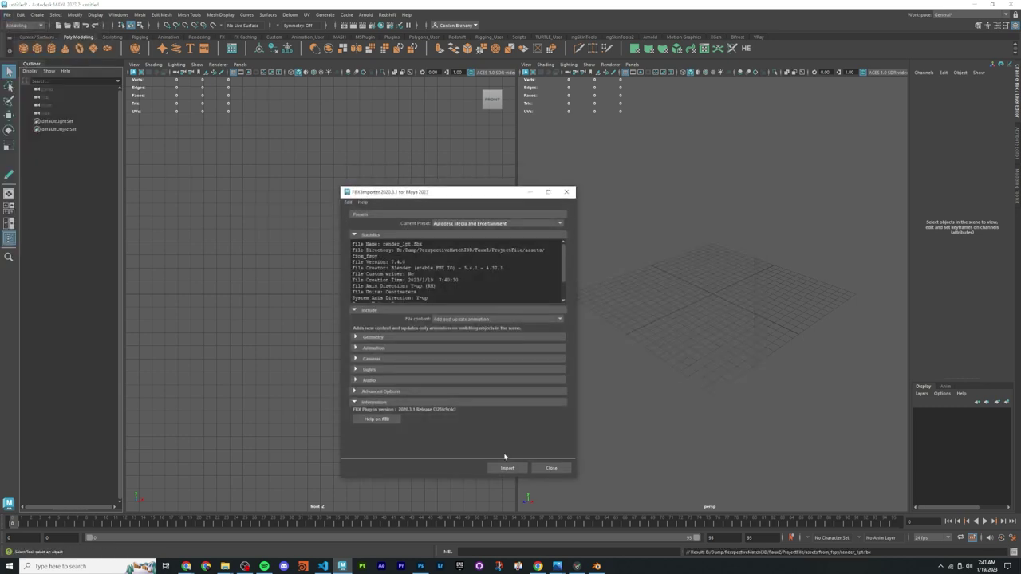
{"action": "left_click", "coordinate": [508, 467]}
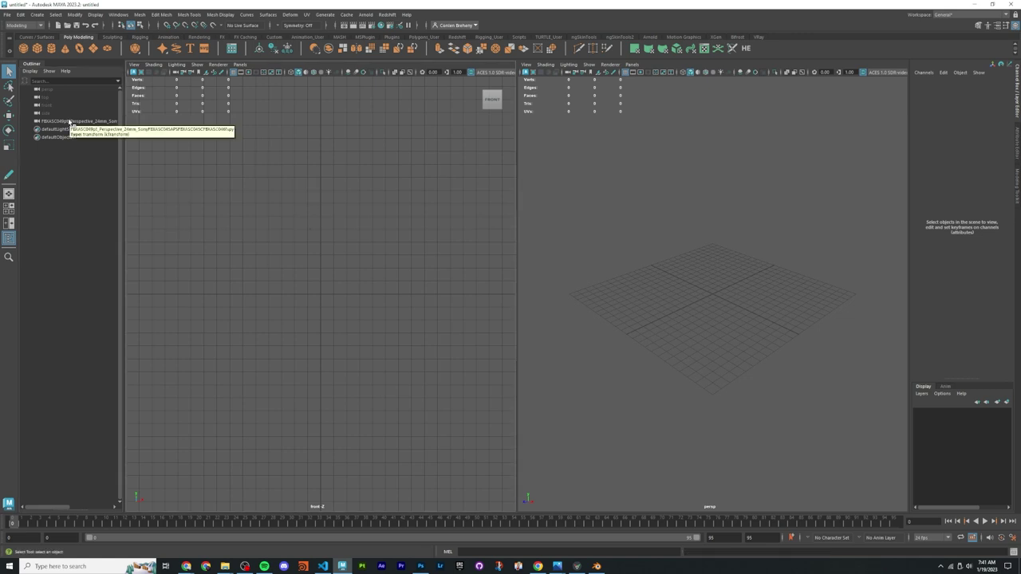
Step: Look through the imported FBX camera in the front view's pane and rename the camera renderCam
{"action": "middle_click_drag", "start_coordinate": [69, 122], "coordinate": [224, 107]}
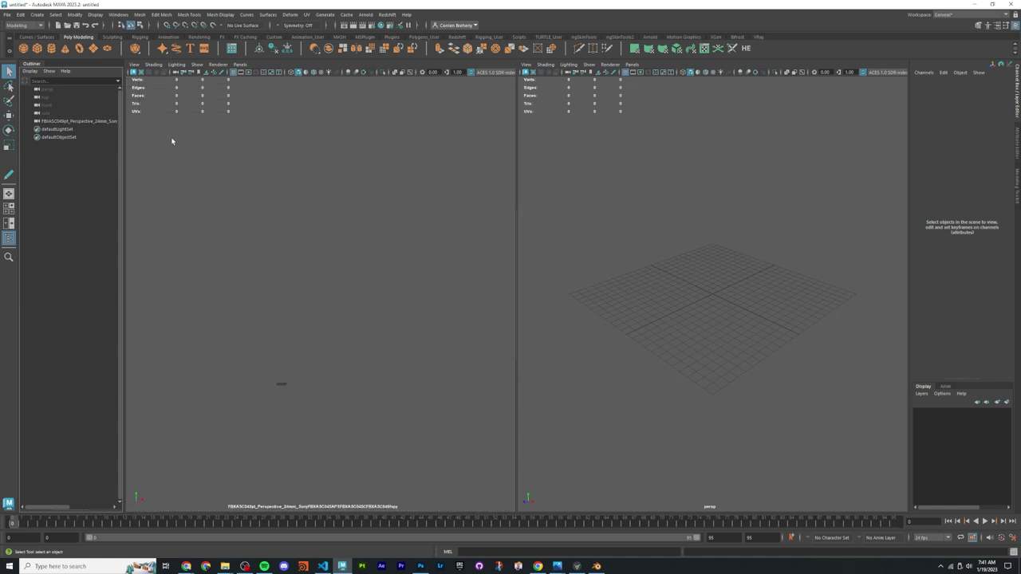
{"action": "left_click", "coordinate": [99, 123]}
{"action": "double_click", "coordinate": [99, 122]}
{"action": "type", "text": "renderC"}
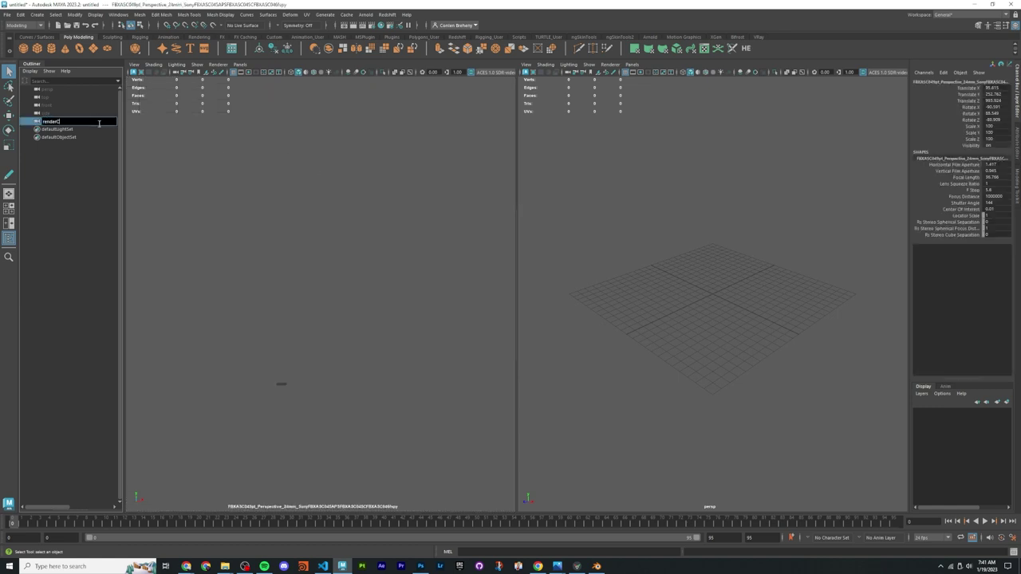
{"action": "type", "text": "am"}
{"action": "key", "text": "Return"}
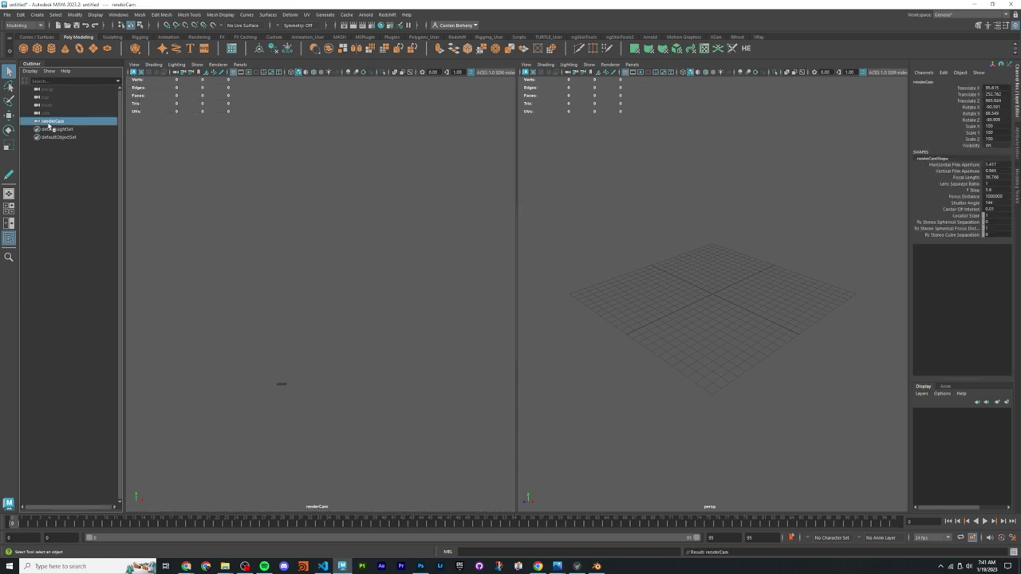
Step: Display the resolution gate in the renderCam view and open the Image Size section of the render settings
{"action": "left_click", "coordinate": [248, 72]}
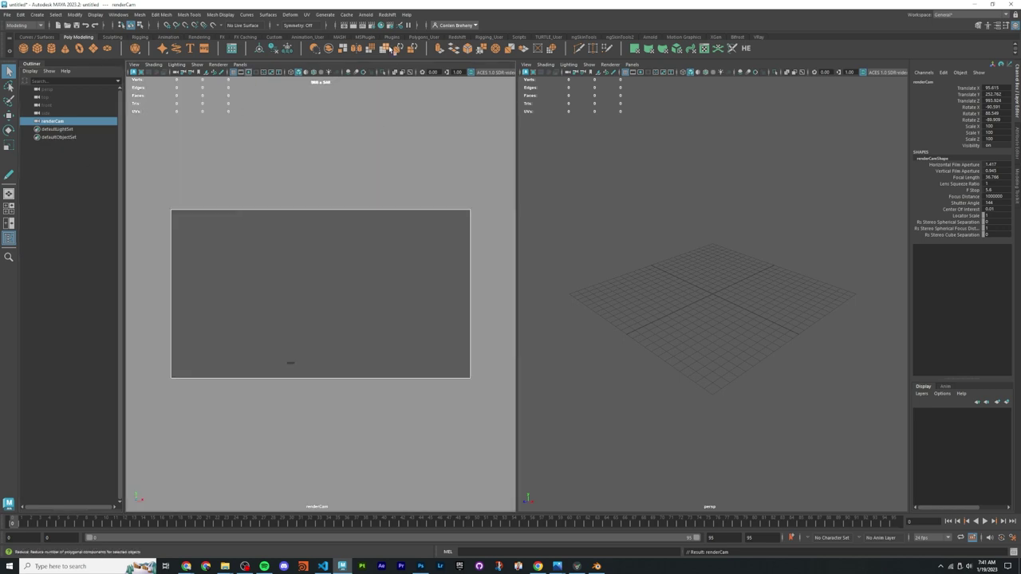
{"action": "left_click", "coordinate": [371, 26]}
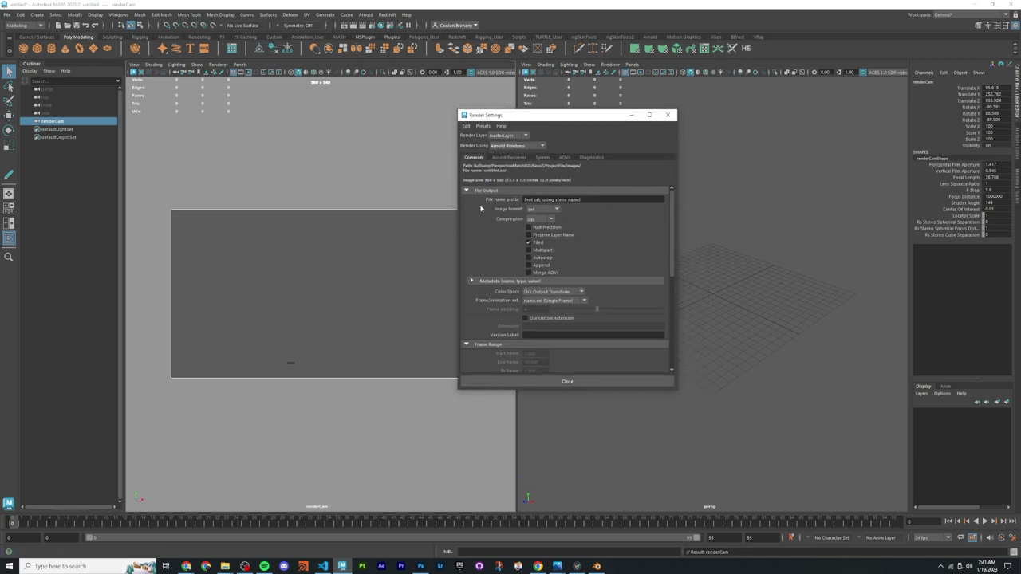
{"action": "scroll", "coordinate": [482, 206], "scroll_direction": "down", "scroll_amount": 5}
{"action": "scroll", "coordinate": [498, 258], "scroll_direction": "down", "scroll_amount": 1}
{"action": "left_click", "coordinate": [535, 294]}
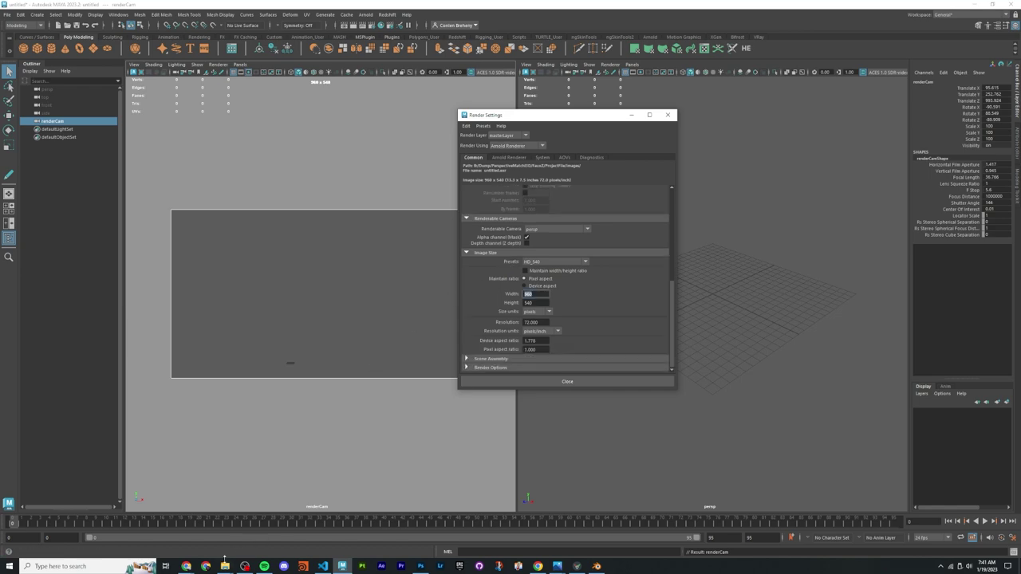
Step: Switch to File Explorer and browse through PerspectiveMatch3D and FauxZ to ProjectFile's sourceimages folder
{"action": "mouse_move", "coordinate": [225, 566]}
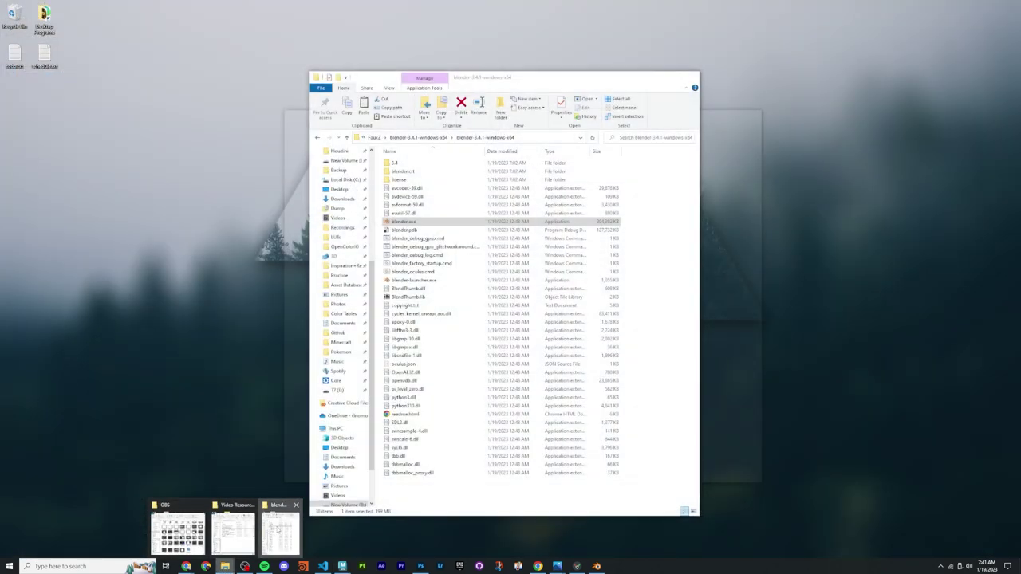
{"action": "left_click", "coordinate": [279, 531]}
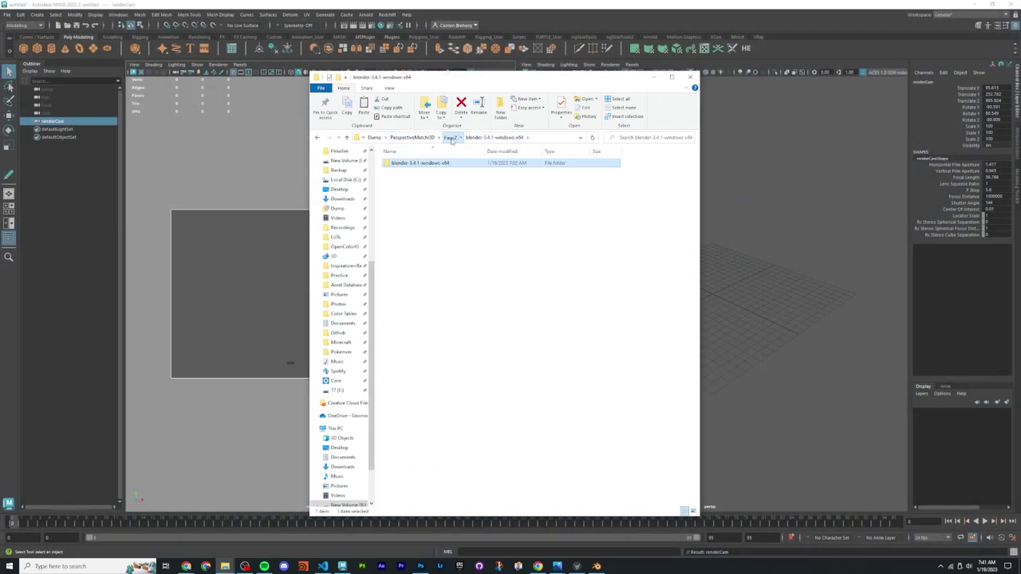
{"action": "left_click", "coordinate": [449, 137]}
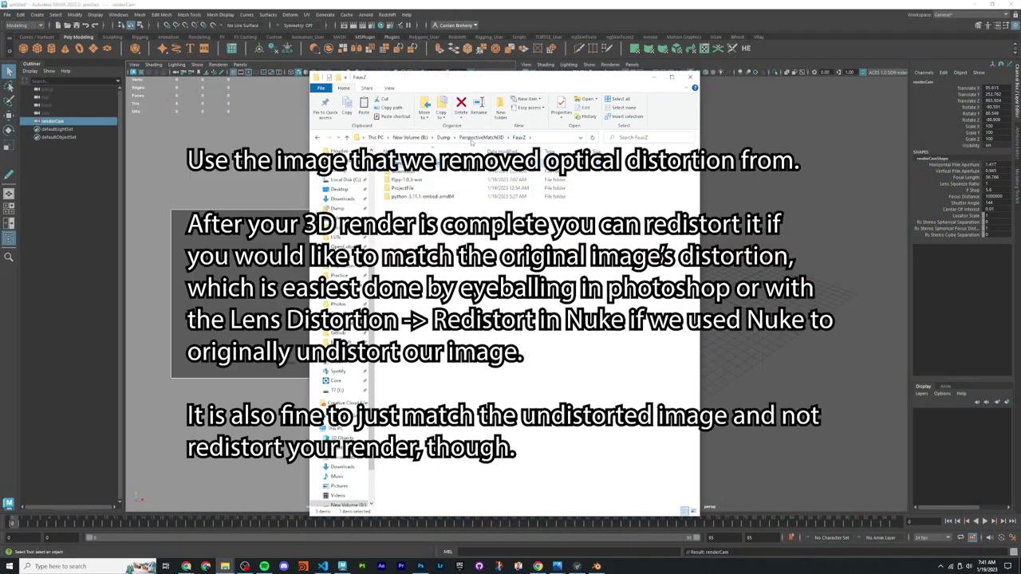
{"action": "left_click", "coordinate": [481, 138]}
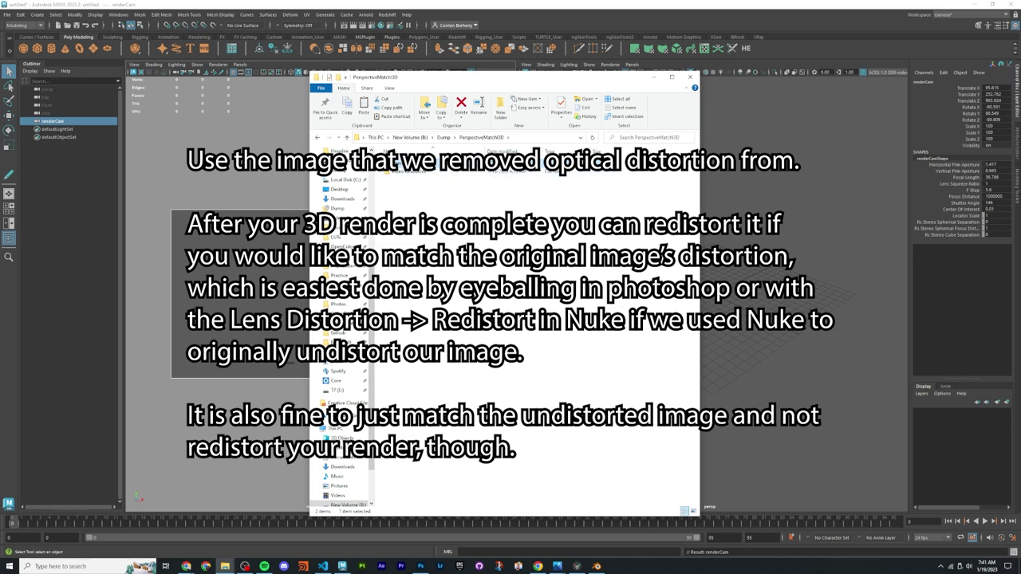
{"action": "double_click", "coordinate": [407, 184]}
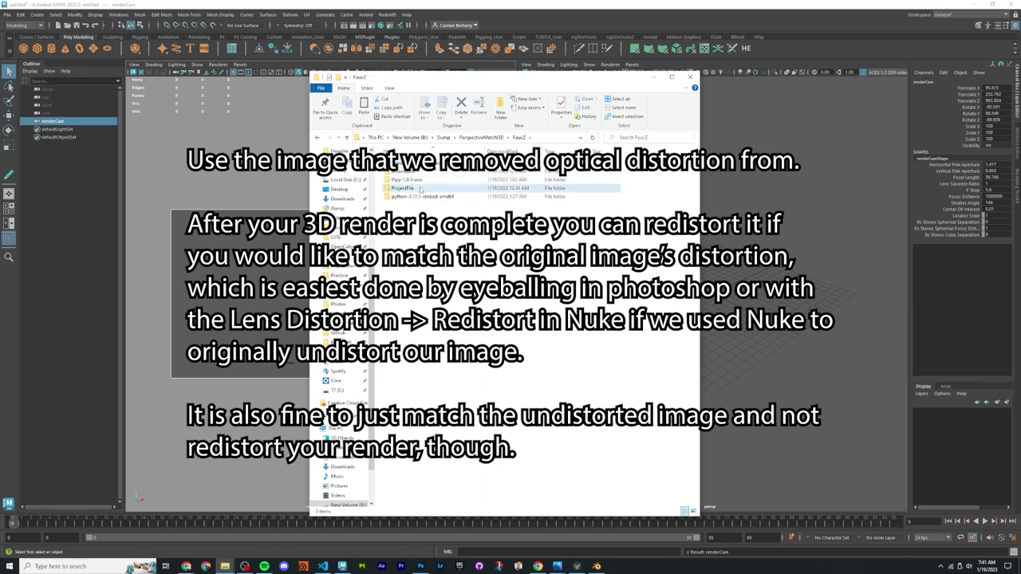
{"action": "double_click", "coordinate": [413, 189]}
{"action": "double_click", "coordinate": [415, 191]}
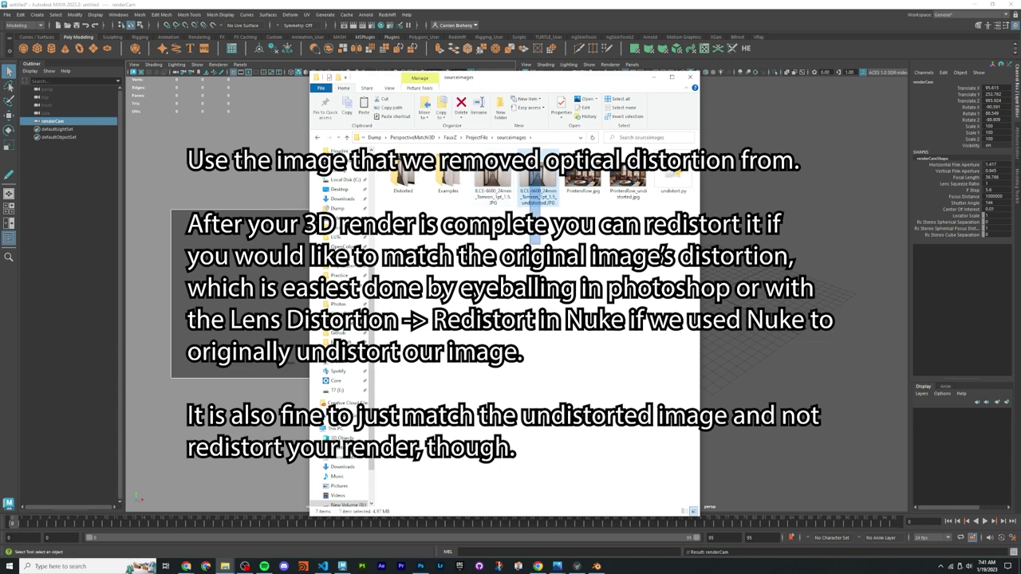
Step: Check the pixel dimensions of ILCE-6600_24mm_Tamron_1pt_1.5_undistorted.JPG in its file properties and return to Maya
{"action": "left_click", "coordinate": [524, 196]}
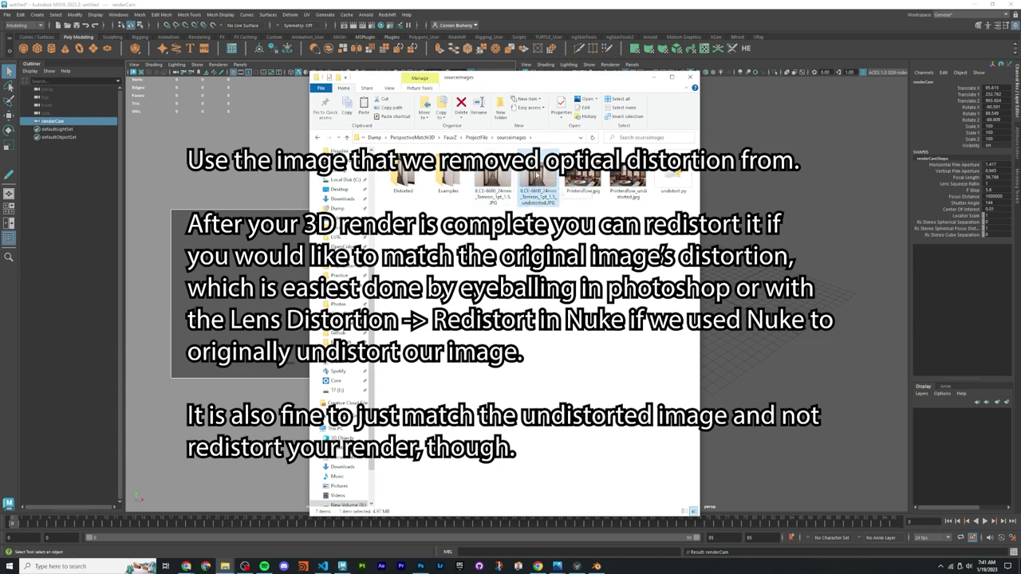
{"action": "right_click", "coordinate": [535, 177]}
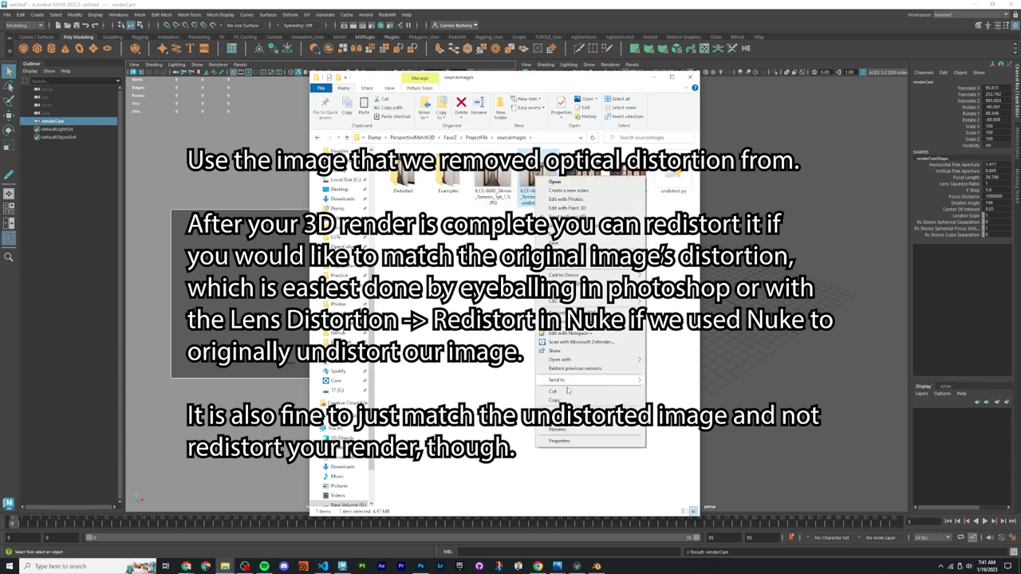
{"action": "left_click", "coordinate": [558, 437]}
{"action": "left_click", "coordinate": [588, 195]}
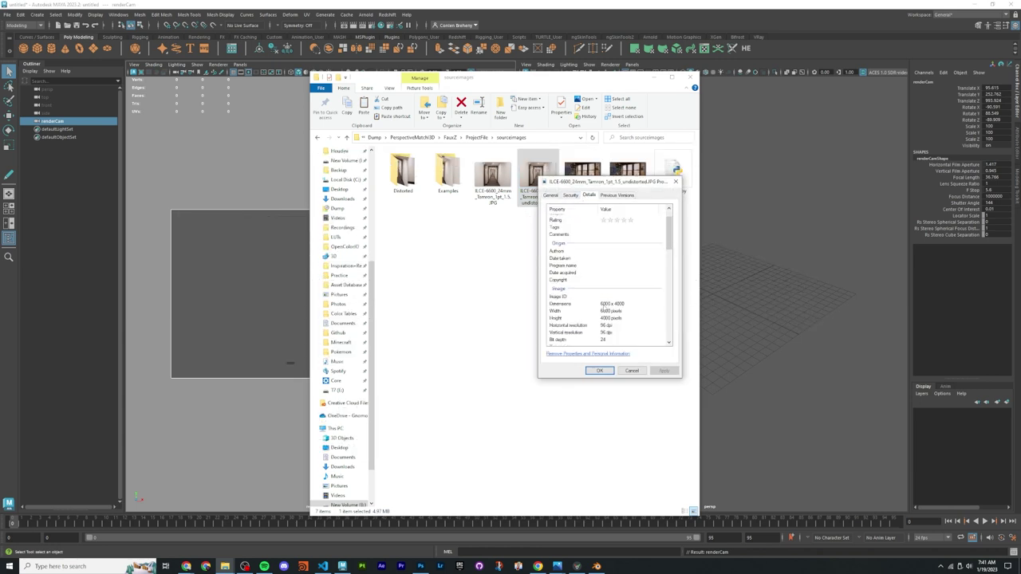
{"action": "left_click", "coordinate": [599, 370]}
{"action": "left_click", "coordinate": [654, 77]}
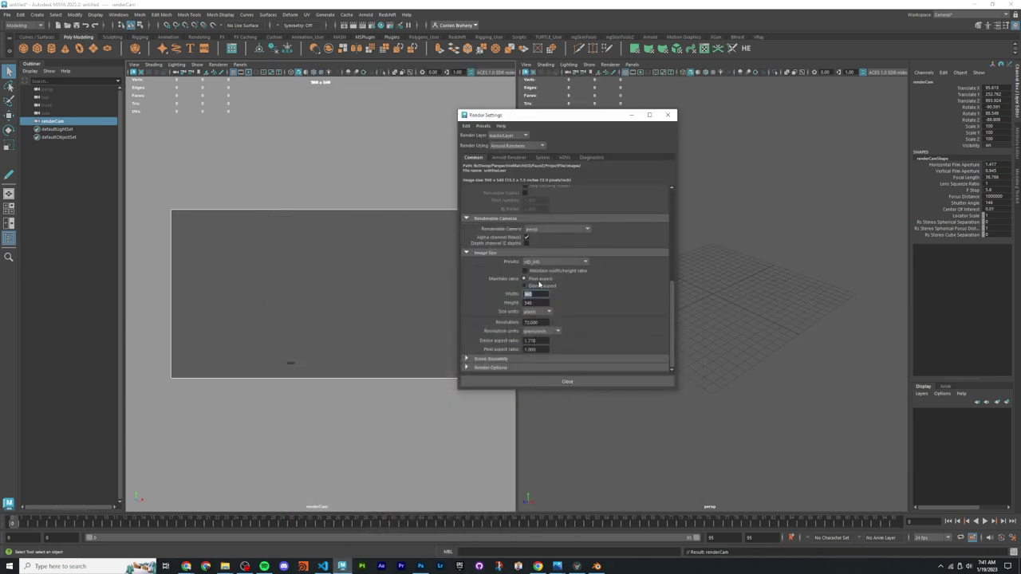
Step: Set the render image size to 6000 pixels wide by 4000 pixels high and close the render settings
{"action": "double_click", "coordinate": [535, 293]}
{"action": "type", "text": "6000"}
{"action": "key", "text": "Tab"}
{"action": "type", "text": "4000"}
{"action": "key", "text": "Return"}
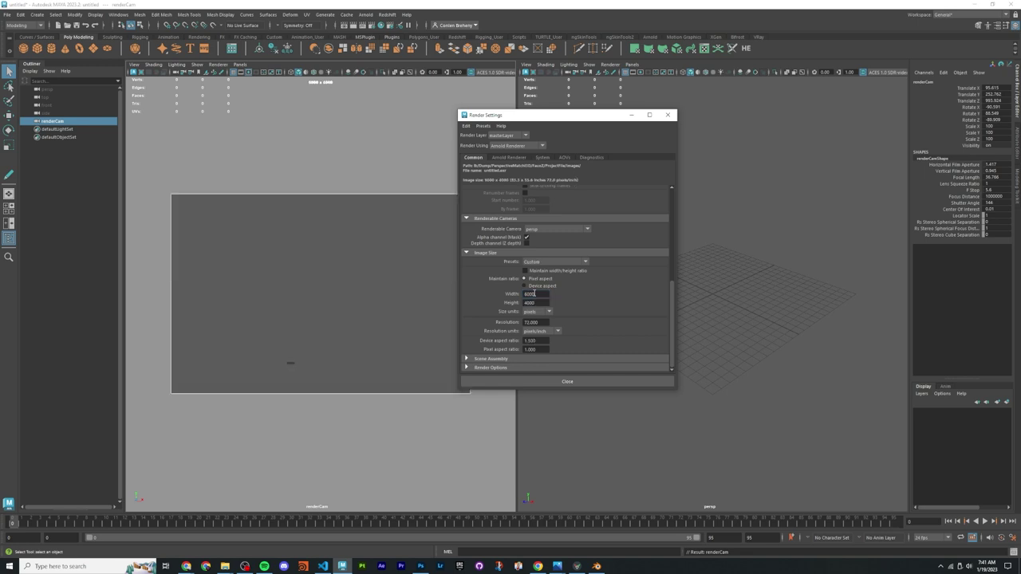
{"action": "left_click", "coordinate": [561, 382]}
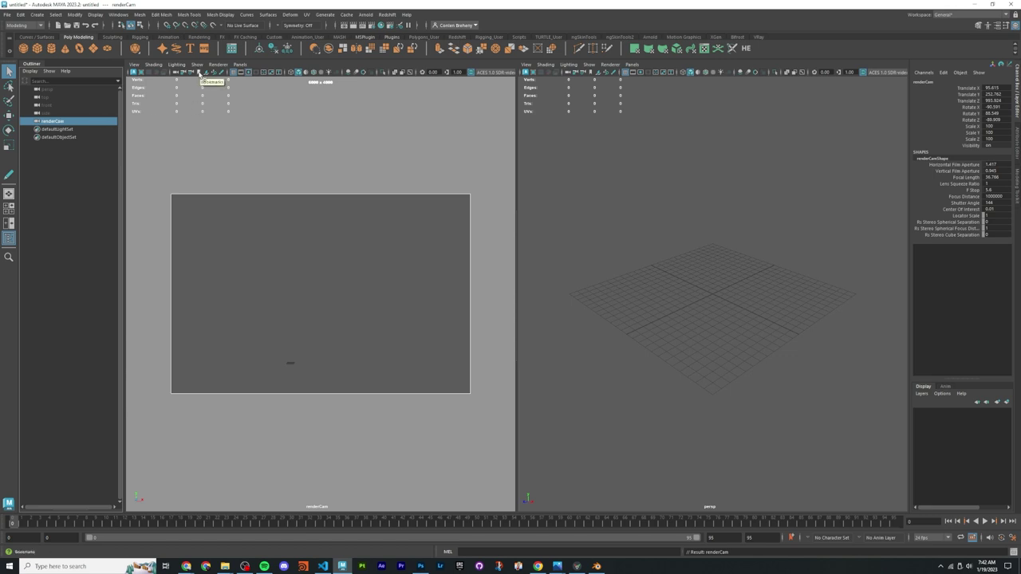
Step: Bookmark the current view of renderCam and rename the bookmark node CV_home
{"action": "left_click", "coordinate": [199, 73]}
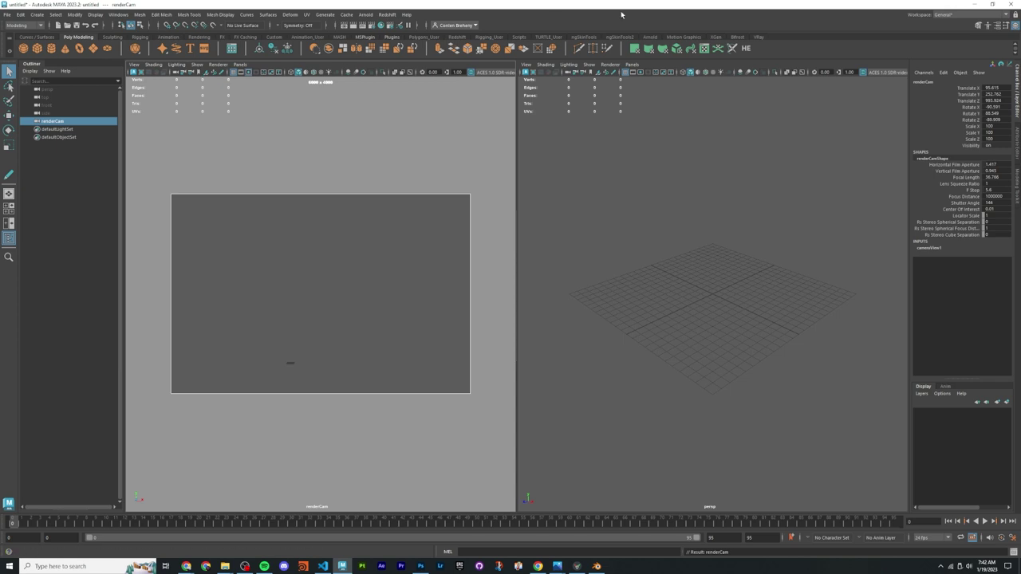
{"action": "left_click", "coordinate": [1017, 132]}
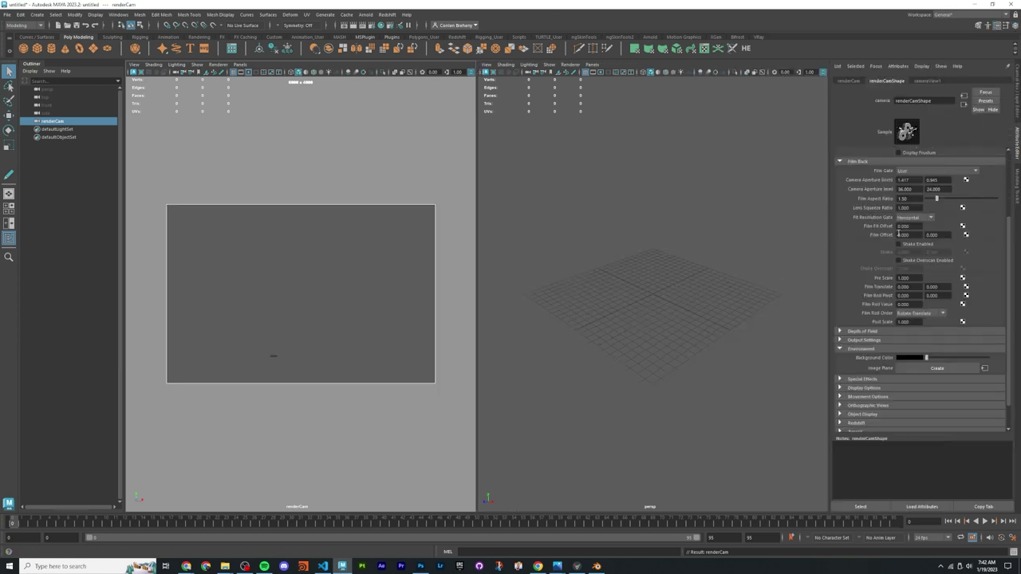
{"action": "key", "text": "ctrl+a"}
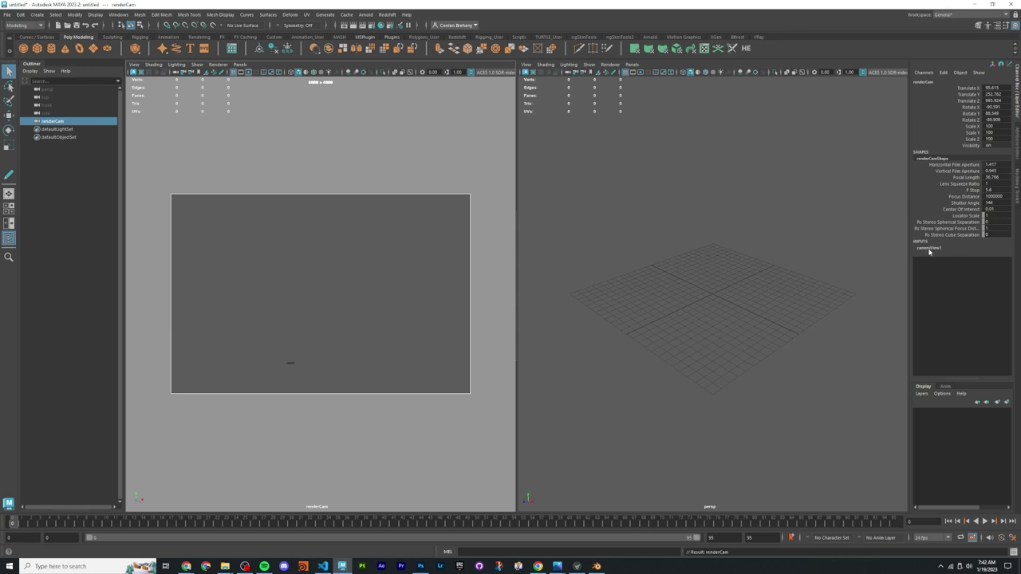
{"action": "left_click", "coordinate": [930, 249]}
{"action": "double_click", "coordinate": [931, 249]}
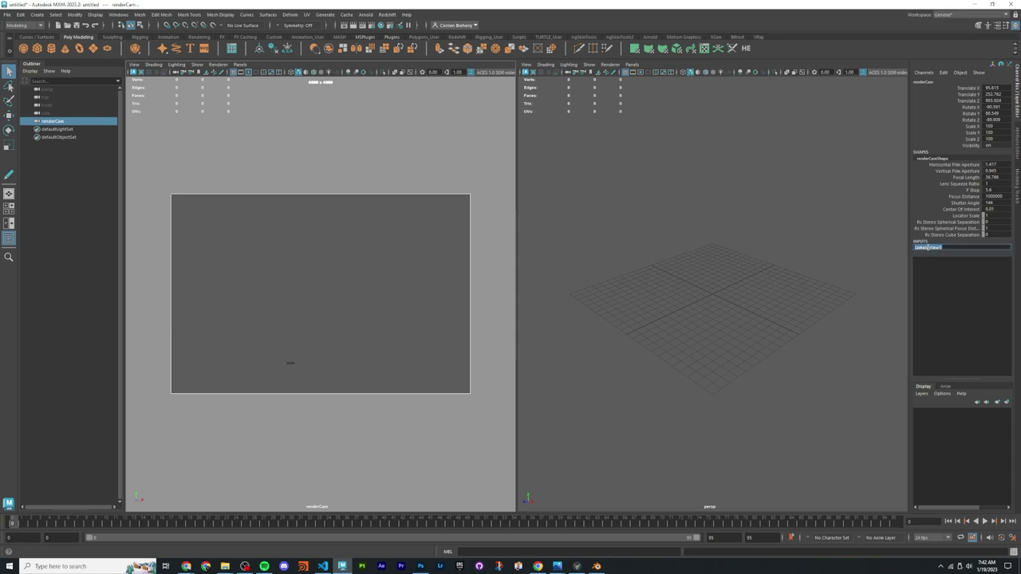
{"action": "type", "text": "CV_home"}
{"action": "key", "text": "Return"}
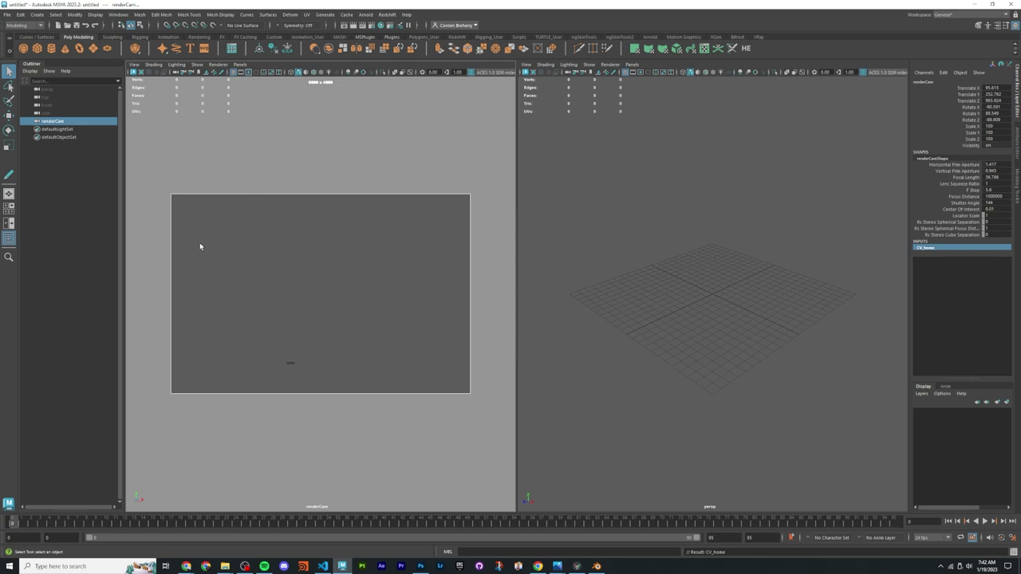
Step: Test the CV_home bookmark by moving the renderCam view away and restoring the bookmarked view
{"action": "right_click", "coordinate": [206, 77]}
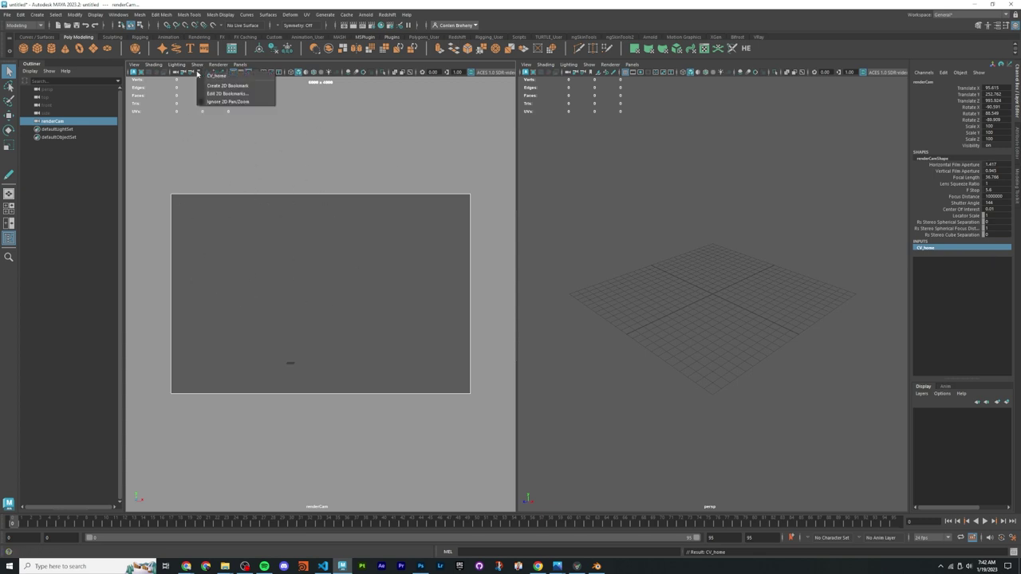
{"action": "left_click", "coordinate": [209, 81]}
{"action": "left_click", "coordinate": [248, 263]}
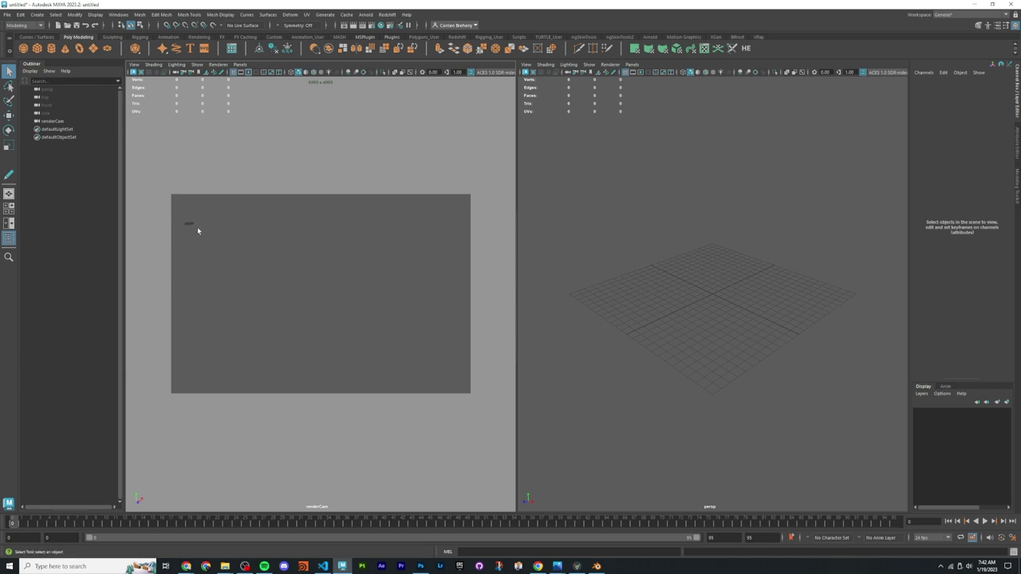
{"action": "left_click", "coordinate": [199, 74]}
{"action": "left_click", "coordinate": [207, 80]}
Step: Create an image plane for renderCam from the camera's Environment attributes
{"action": "left_click", "coordinate": [64, 121]}
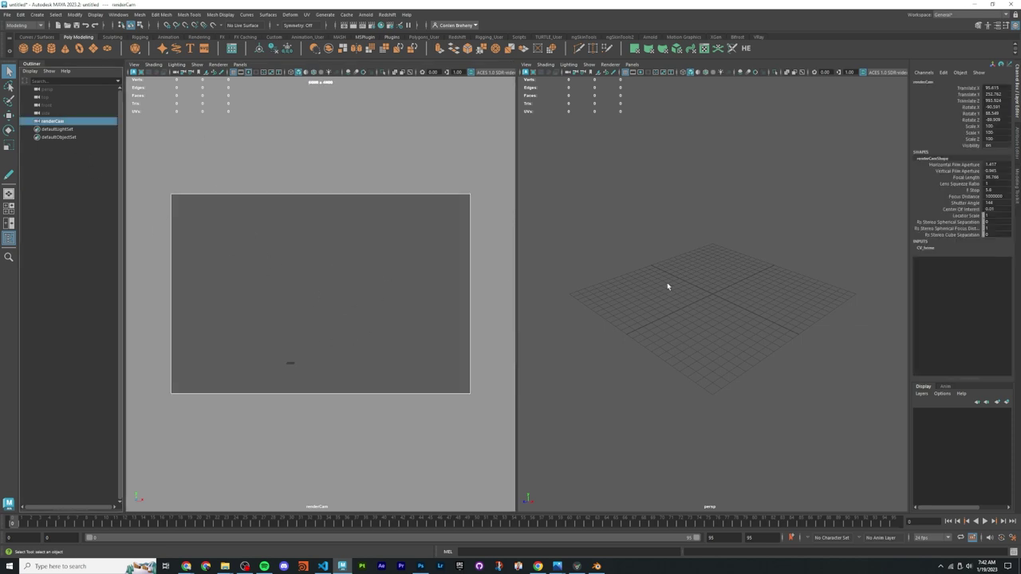
{"action": "key", "text": "ctrl+a"}
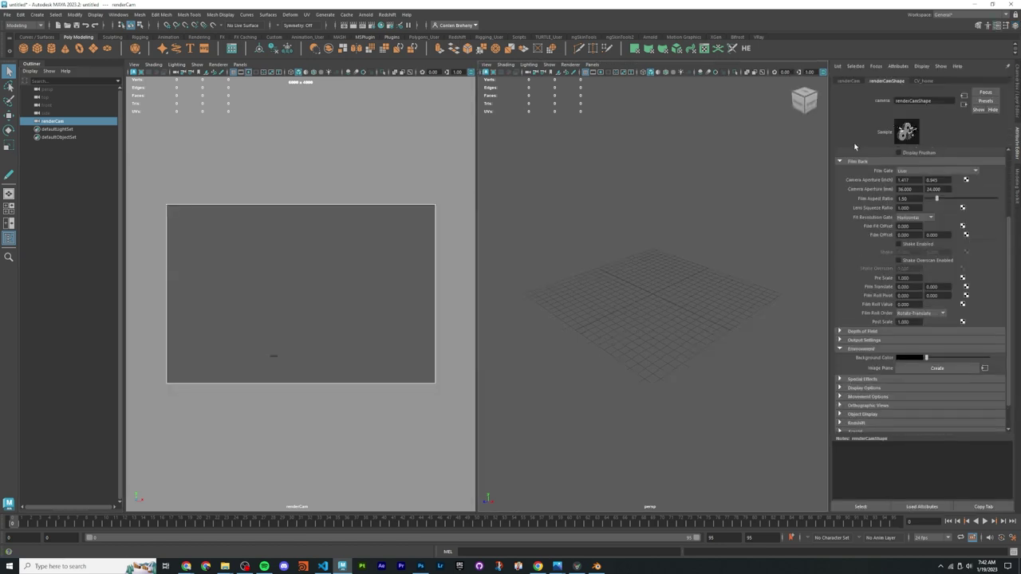
{"action": "left_click", "coordinate": [866, 349]}
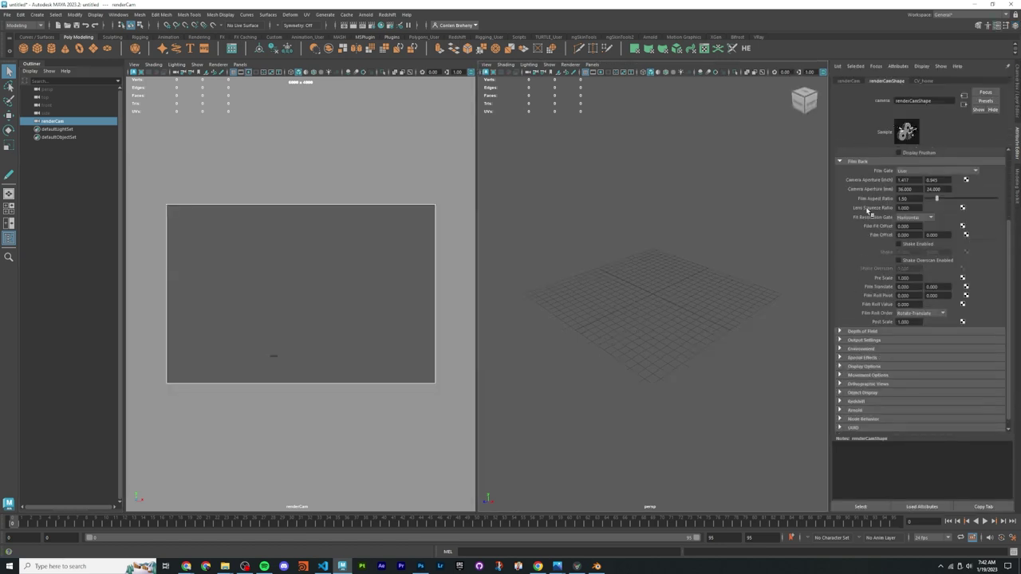
{"action": "left_click", "coordinate": [871, 163]}
{"action": "left_click", "coordinate": [868, 285]}
{"action": "left_click", "coordinate": [925, 307]}
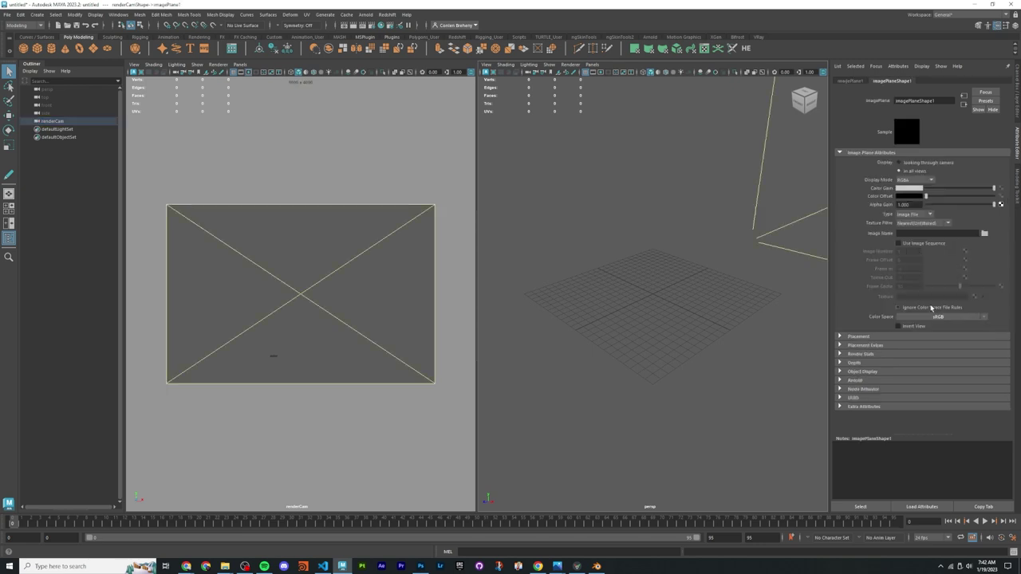
Step: Load ILCE-6600_24mm_Tamron_1pt_1.5_undistorted.JPG from the sourceimages folder as the image plane's picture
{"action": "left_click", "coordinate": [984, 233]}
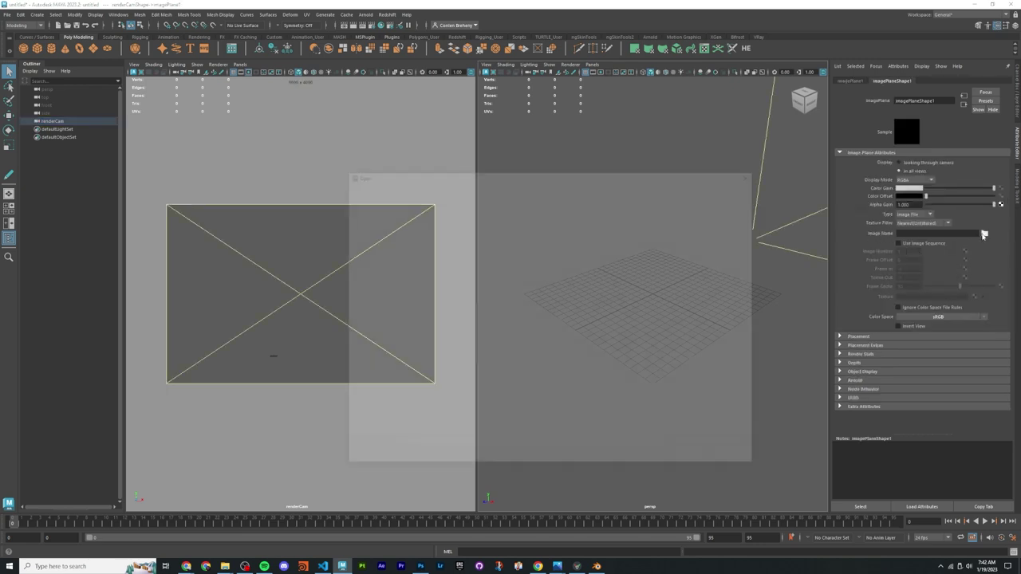
{"action": "left_click_drag", "start_coordinate": [587, 178], "coordinate": [599, 192]}
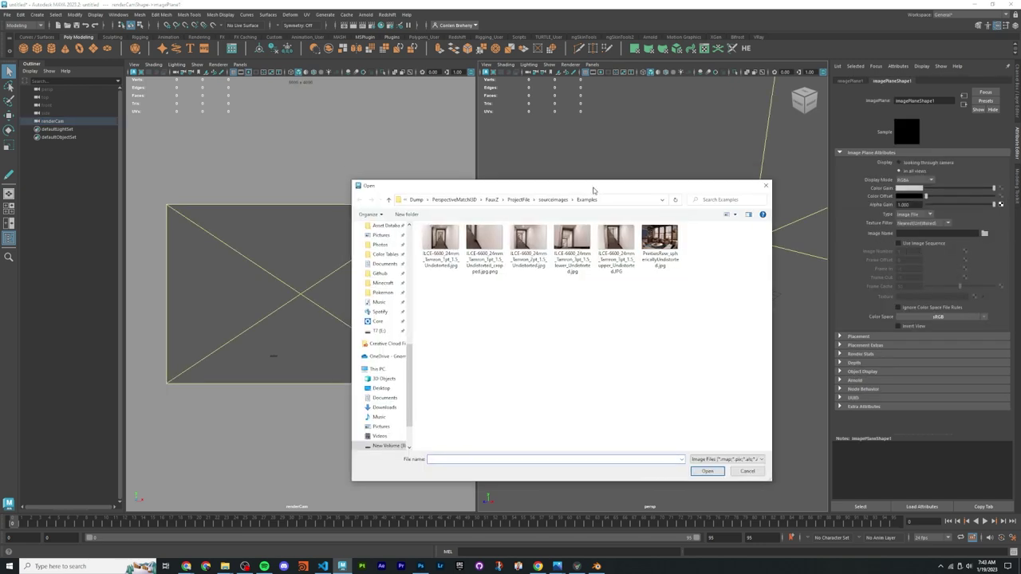
{"action": "left_click", "coordinate": [563, 201]}
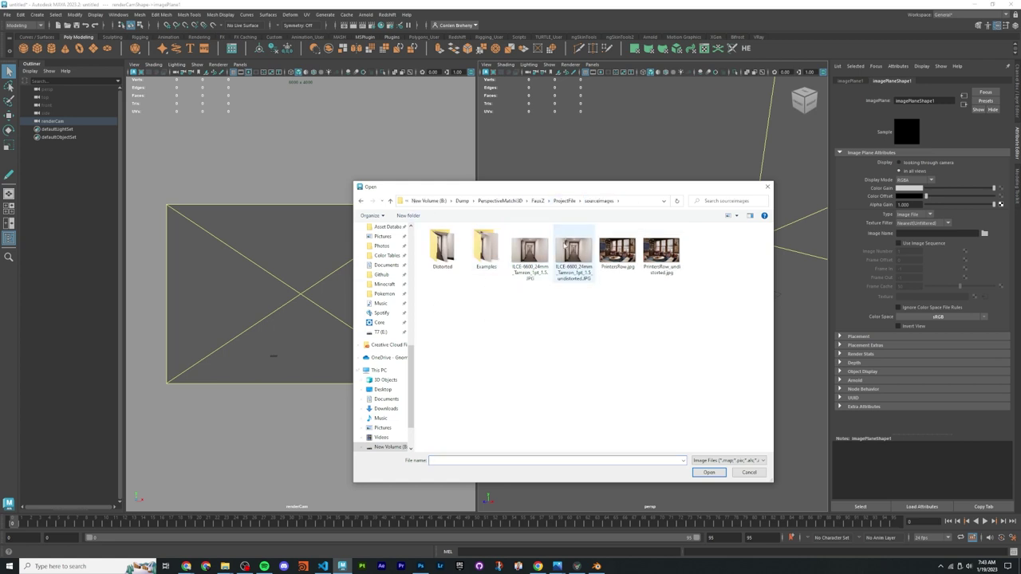
{"action": "left_click", "coordinate": [574, 254]}
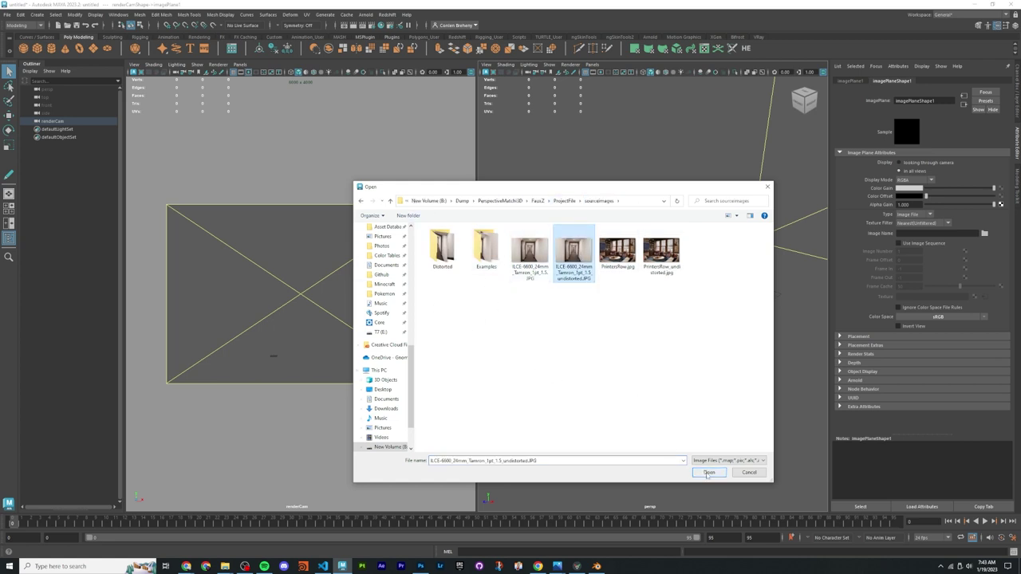
{"action": "left_click", "coordinate": [709, 472]}
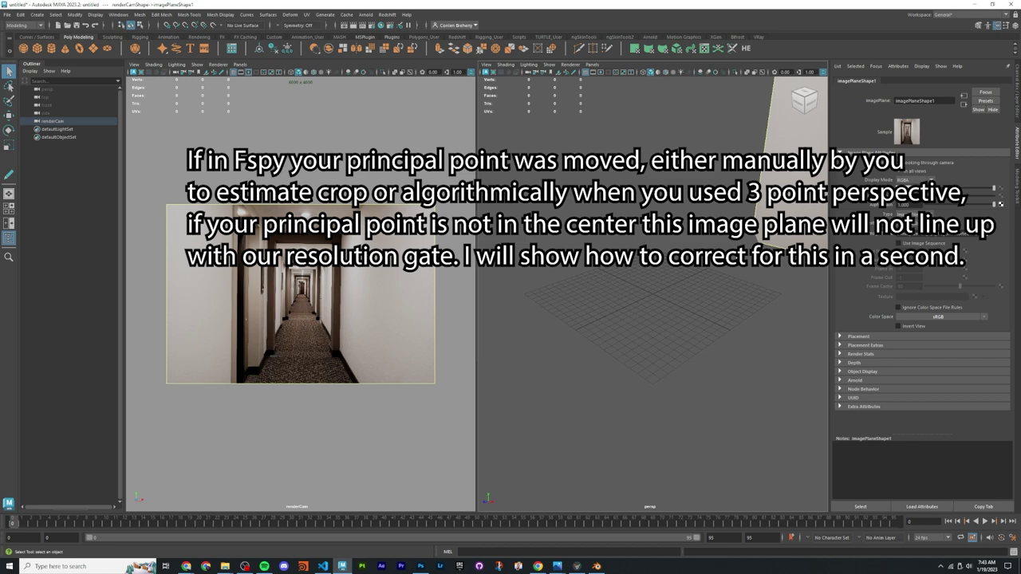
Step: Set the renderCam viewport's view transform to Un-tone-mapped (sRGB)
{"action": "left_click", "coordinate": [471, 72]}
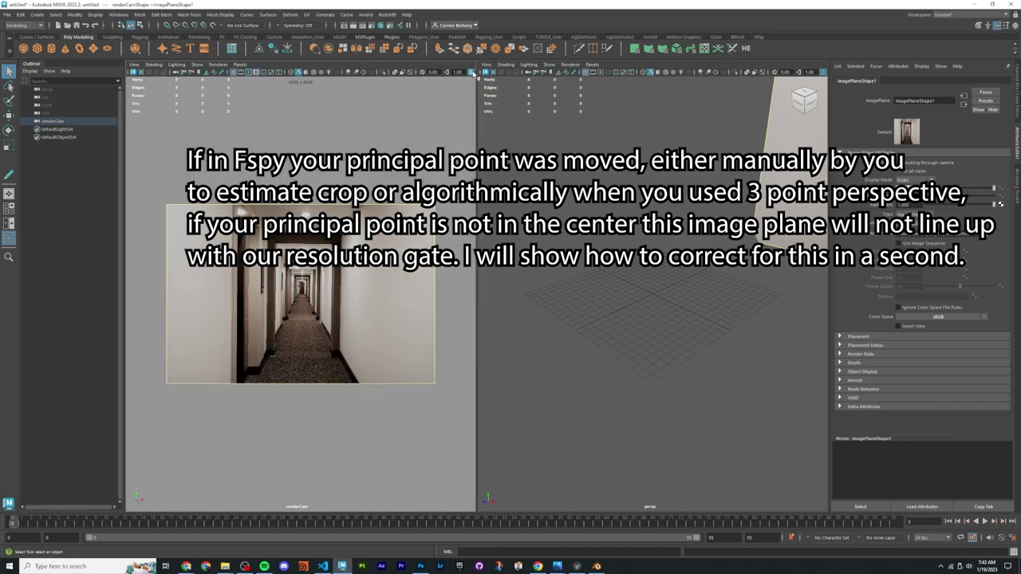
{"action": "left_click_drag", "start_coordinate": [478, 80], "coordinate": [547, 82]}
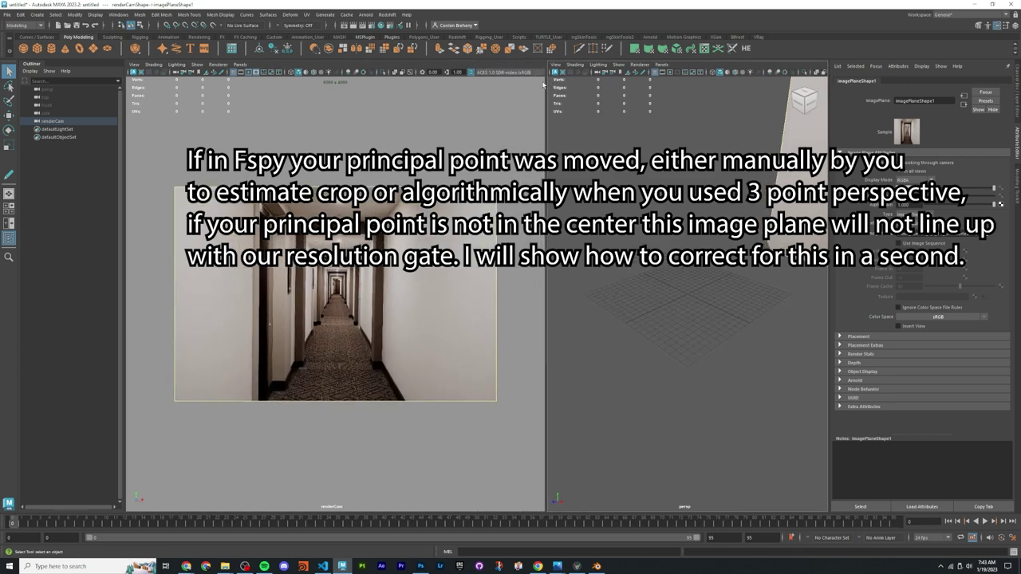
{"action": "left_click", "coordinate": [518, 72]}
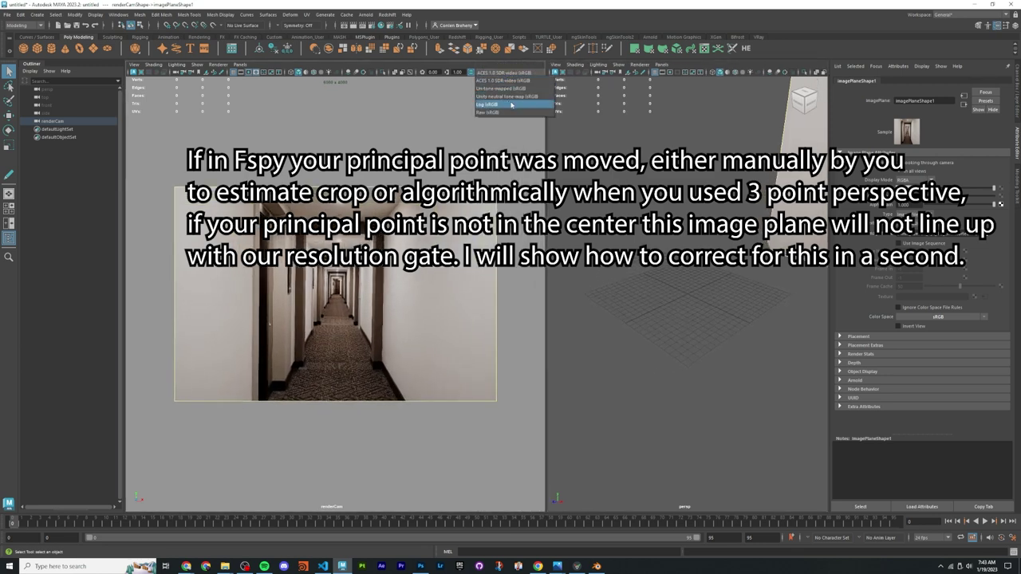
{"action": "left_click", "coordinate": [505, 91]}
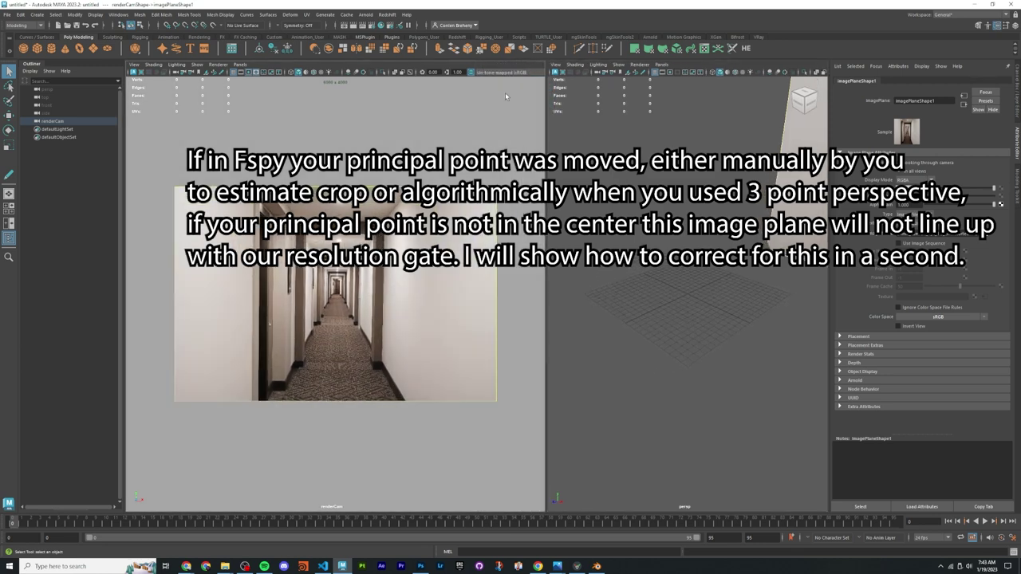
{"action": "left_click_drag", "start_coordinate": [547, 252], "coordinate": [489, 247]}
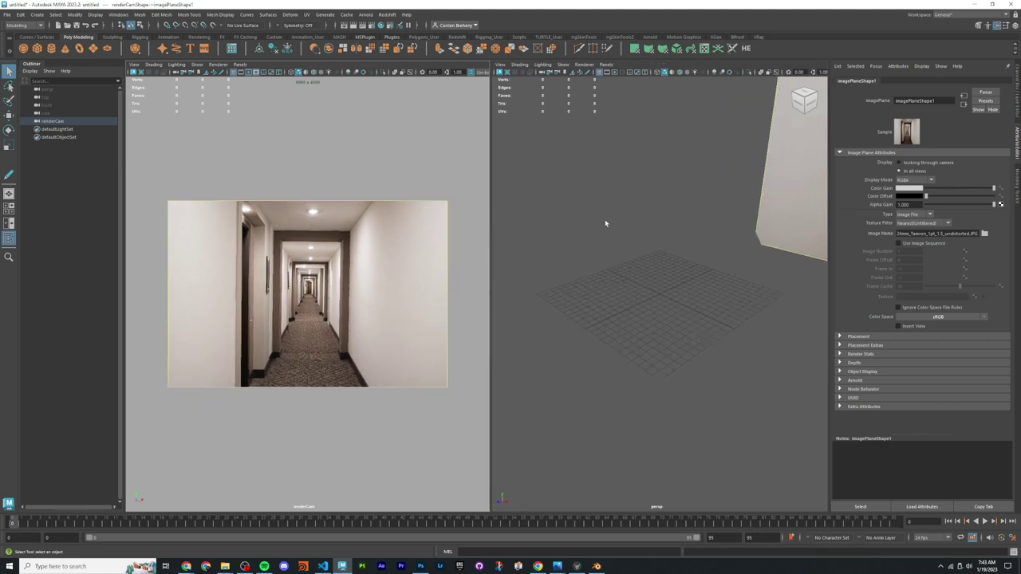
Step: Set the persp viewport's view transform to Un-tone-mapped (sRGB) as well
{"action": "left_click_drag", "start_coordinate": [603, 221], "coordinate": [698, 248], "text": "alt"}
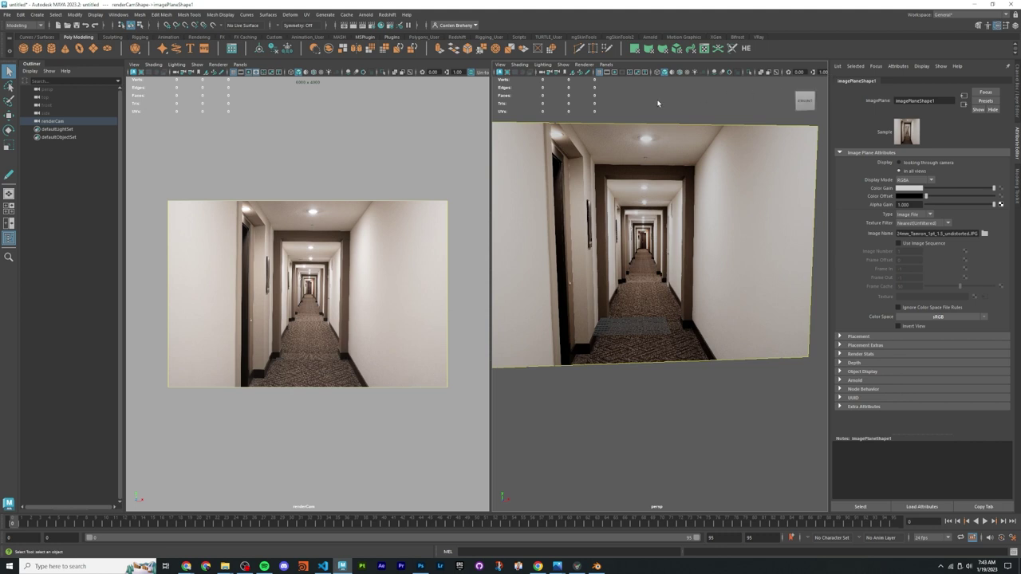
{"action": "left_click_drag", "start_coordinate": [493, 108], "coordinate": [426, 108]}
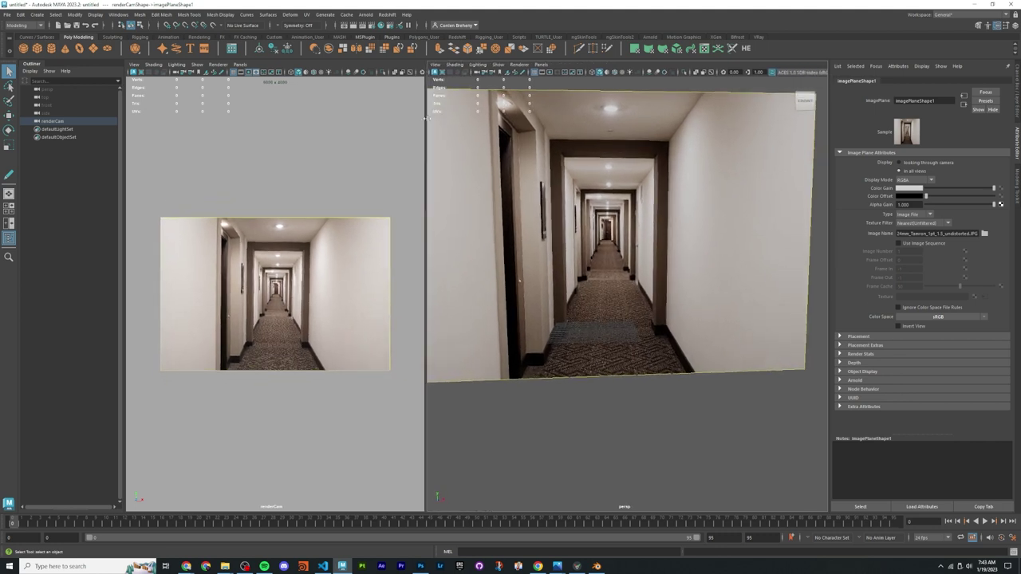
{"action": "left_click", "coordinate": [798, 72]}
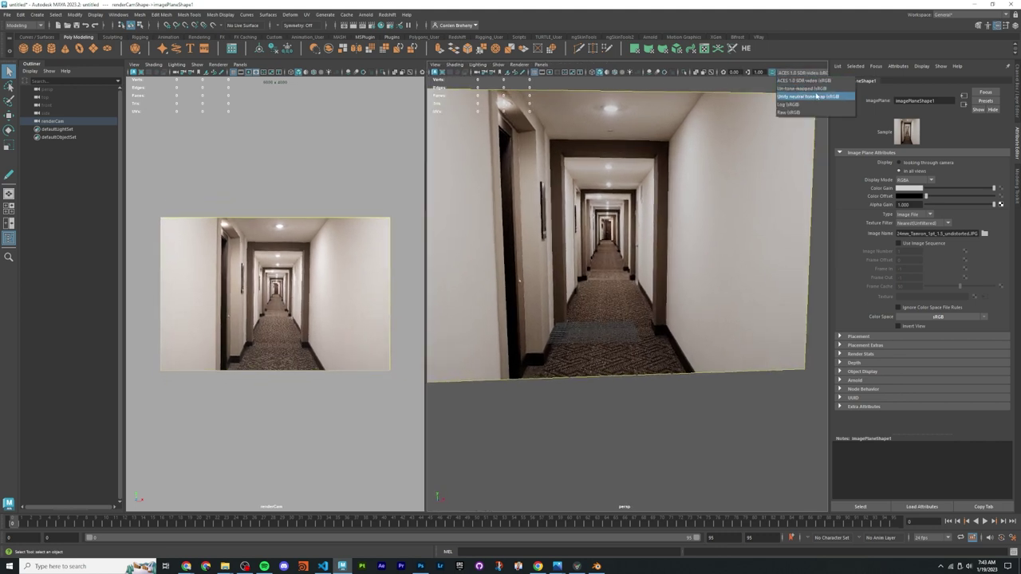
{"action": "left_click", "coordinate": [814, 89]}
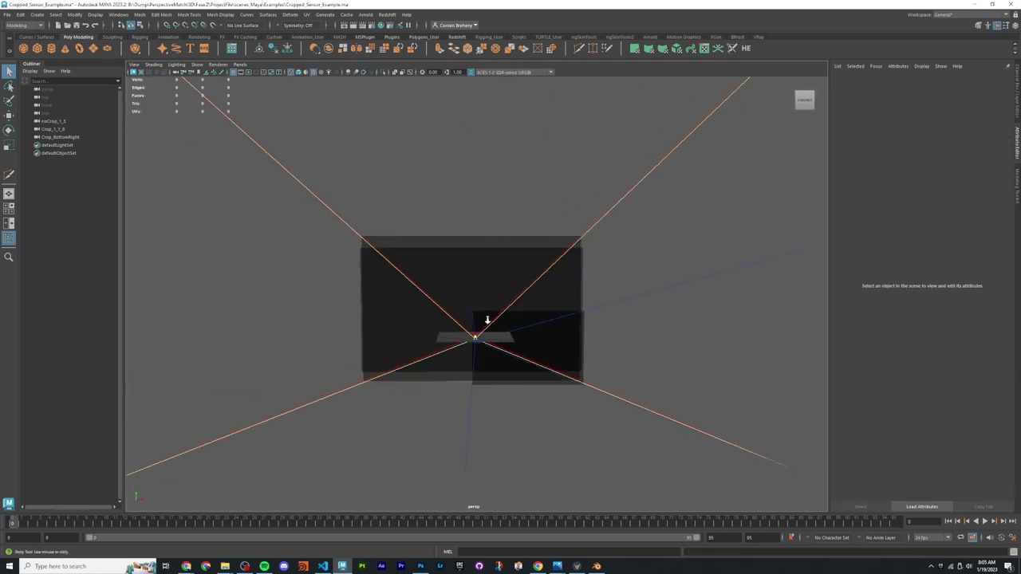
Step: Switch to fSpy, set the principal point to Manual and move it to the photo's upper-left corner
{"action": "left_click", "coordinate": [577, 566]}
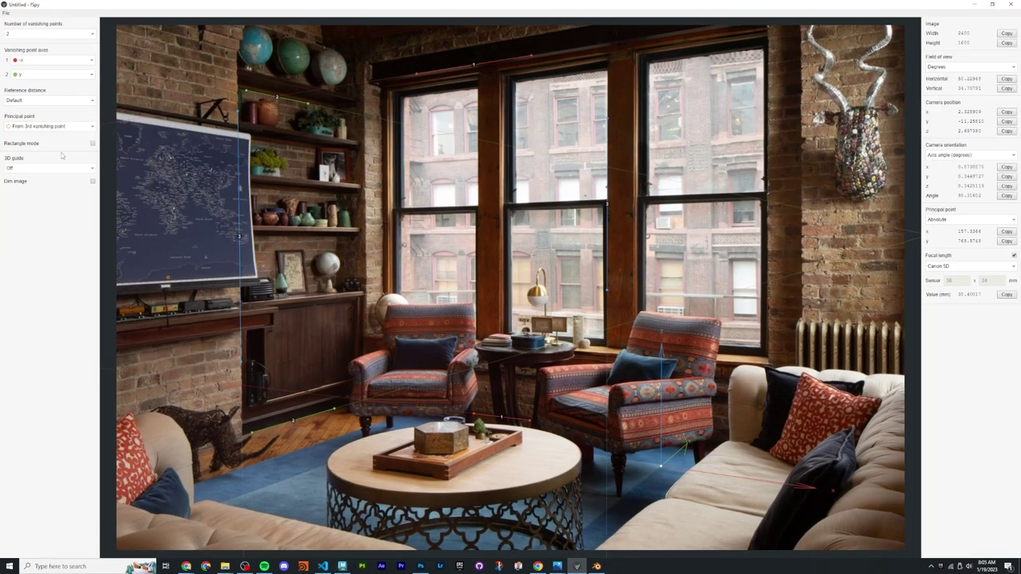
{"action": "left_click", "coordinate": [29, 126]}
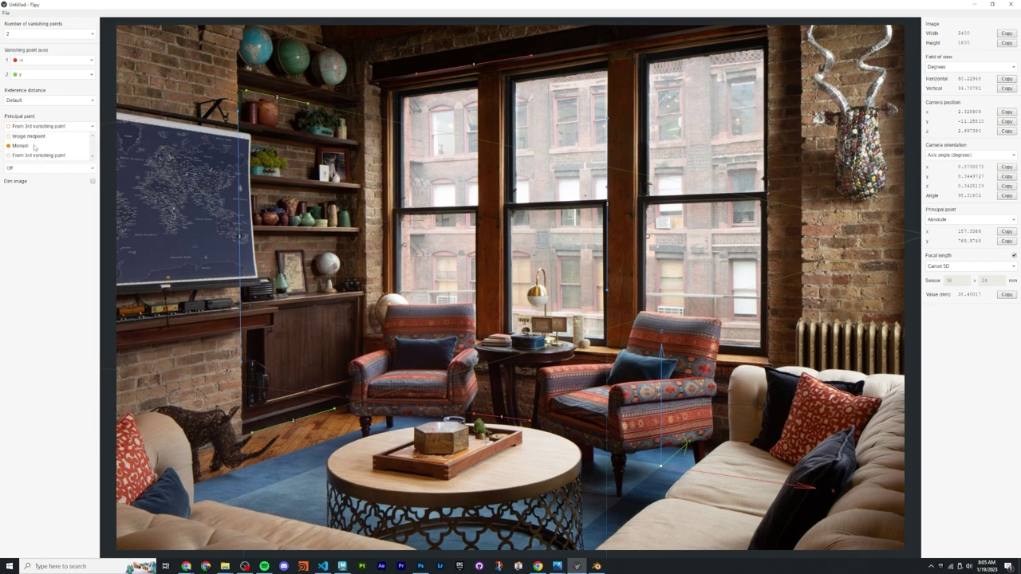
{"action": "left_click", "coordinate": [35, 146]}
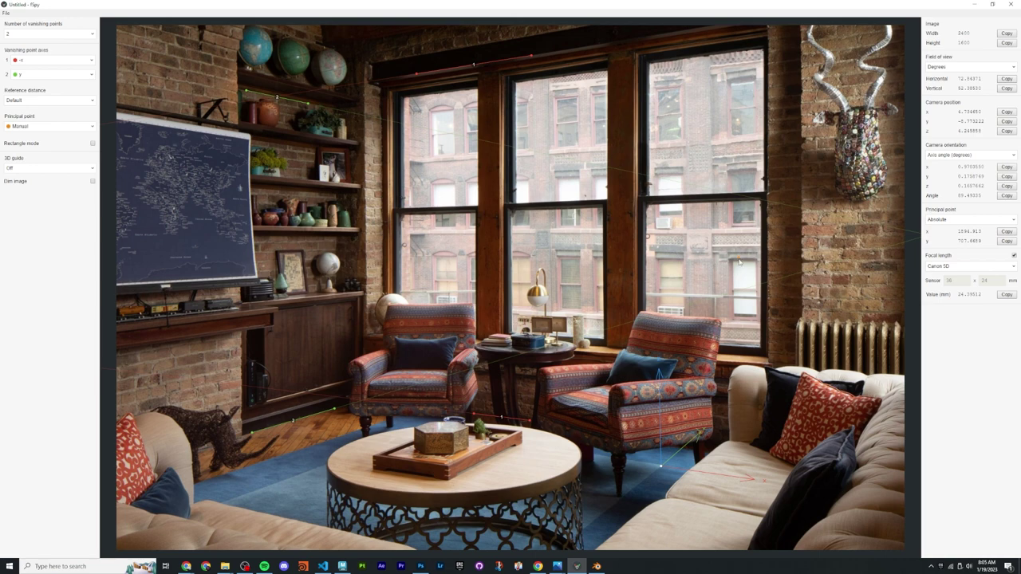
{"action": "left_click_drag", "start_coordinate": [742, 263], "coordinate": [117, 26]}
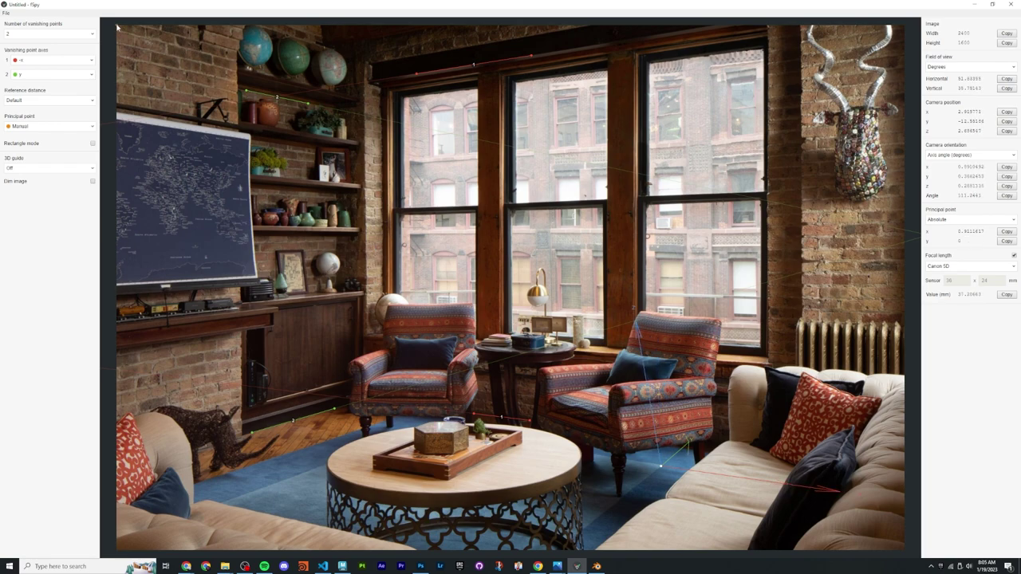
Step: Switch to Maya and set both placement Offset values of the Crop_BottomRight camera's image plane to 0
{"action": "key", "text": "alt+Tab"}
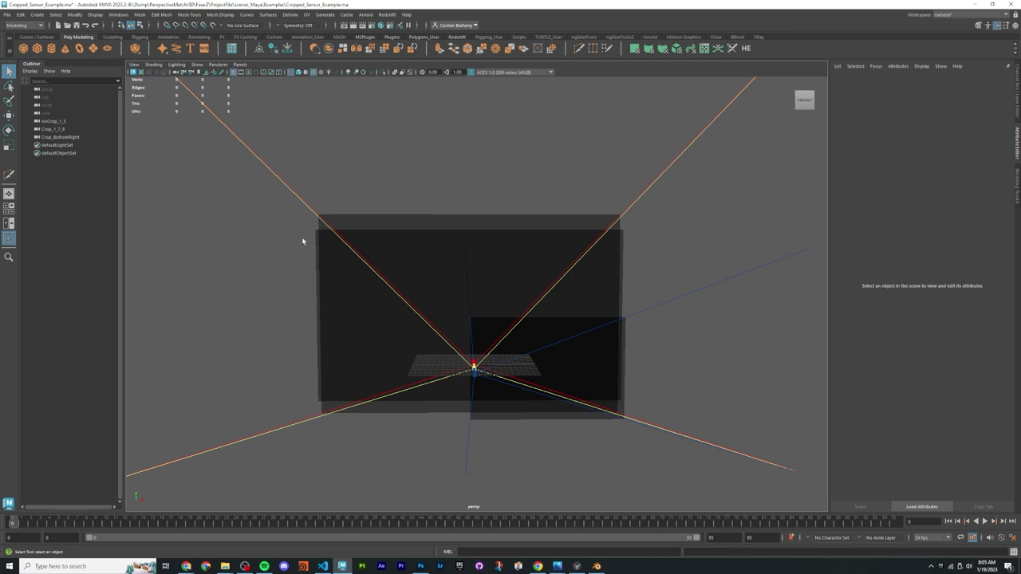
{"action": "left_click", "coordinate": [74, 137]}
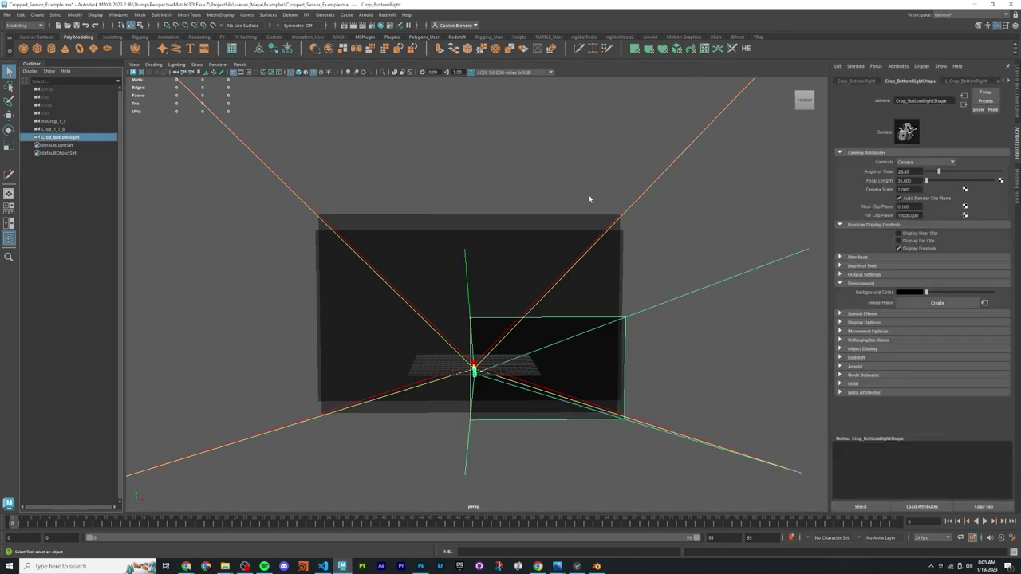
{"action": "left_click", "coordinate": [974, 81]}
{"action": "scroll", "coordinate": [883, 277], "scroll_direction": "down", "scroll_amount": 4}
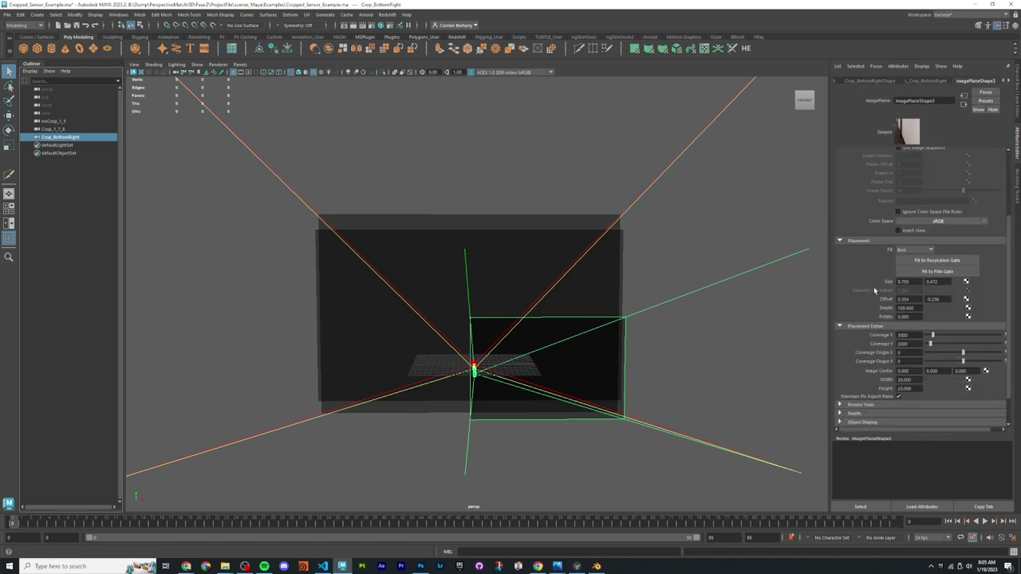
{"action": "left_click", "coordinate": [916, 299]}
{"action": "key", "text": "BackSpace"}
{"action": "type", "text": "0"}
{"action": "key", "text": "Tab"}
{"action": "type", "text": "0"}
{"action": "key", "text": "Return"}
{"action": "left_click_drag", "start_coordinate": [515, 283], "coordinate": [492, 270], "text": "alt"}
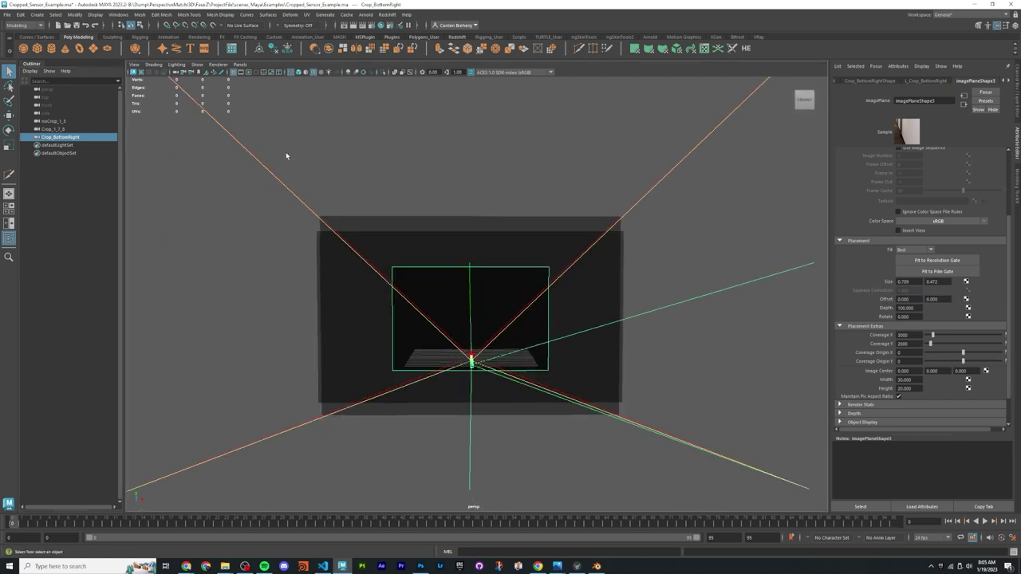
Step: Look through the Crop_BottomRight camera and hide the display layers of the other two cameras
{"action": "left_click", "coordinate": [240, 64]}
{"action": "mouse_move", "coordinate": [263, 73]}
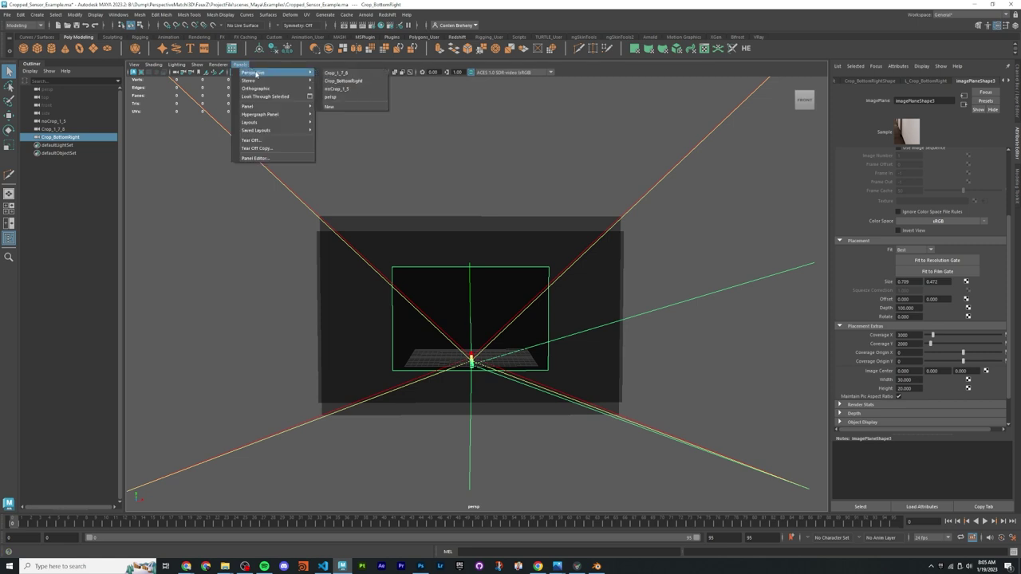
{"action": "left_click", "coordinate": [351, 93]}
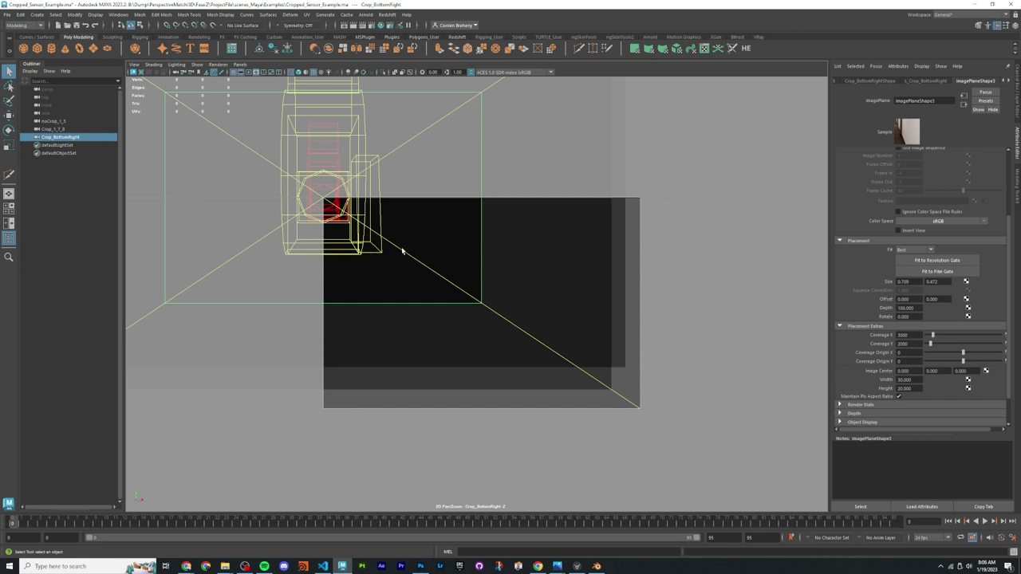
{"action": "key", "text": "ctrl+a"}
{"action": "left_click", "coordinate": [925, 421]}
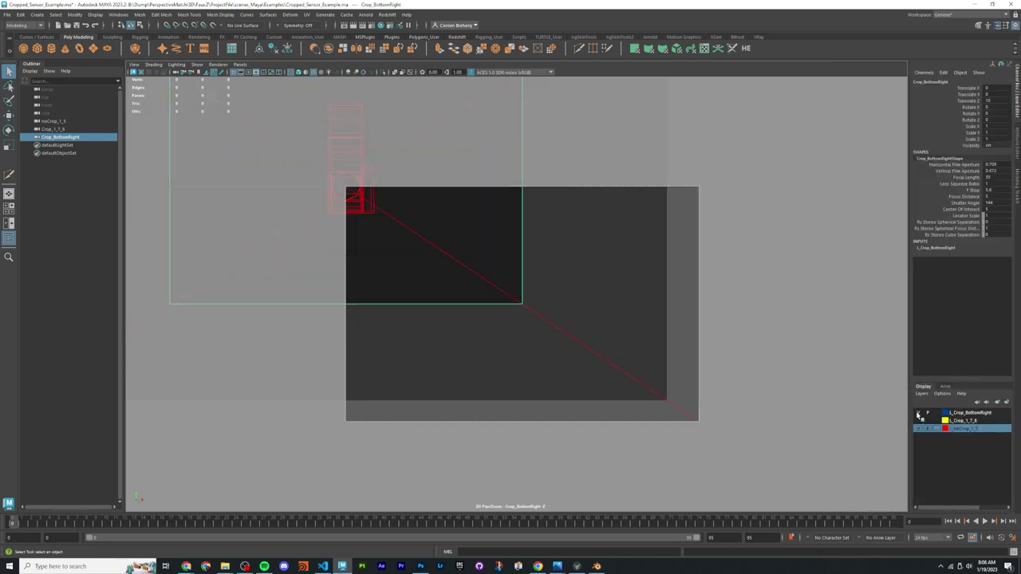
{"action": "left_click", "coordinate": [918, 420]}
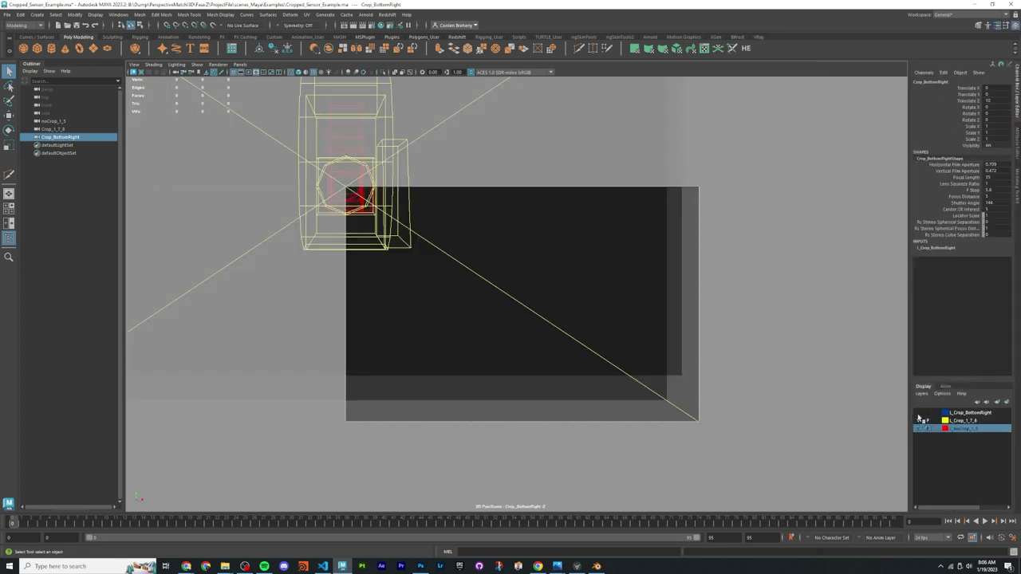
{"action": "left_click", "coordinate": [918, 429]}
{"action": "left_click", "coordinate": [919, 421]}
{"action": "key", "text": "ctrl+a"}
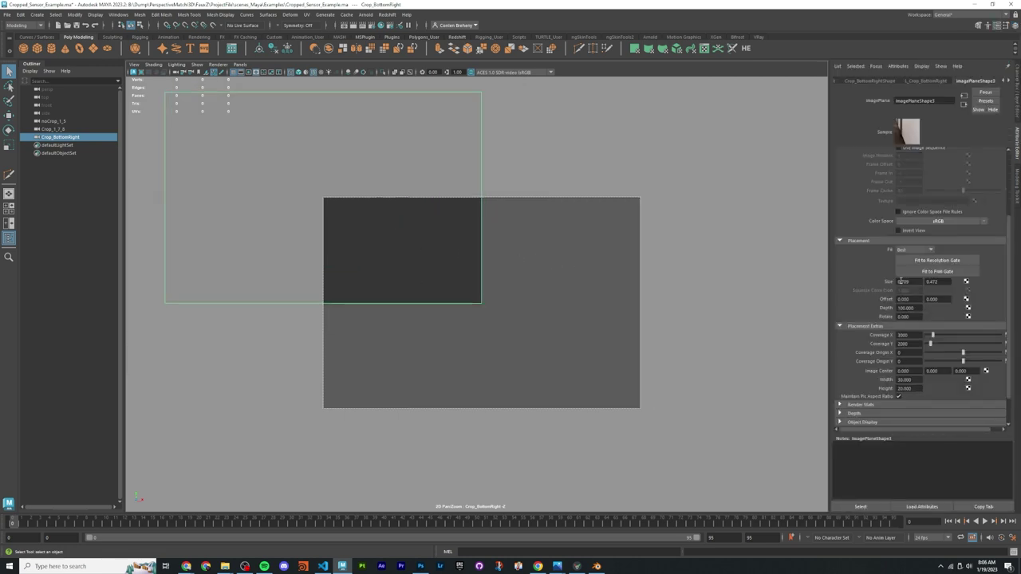
Step: Copy the Crop_BottomRight camera's horizontal Film Offset, 0.354, into its image plane's horizontal placement Offset
{"action": "scroll", "coordinate": [878, 292], "scroll_direction": "up", "scroll_amount": 3}
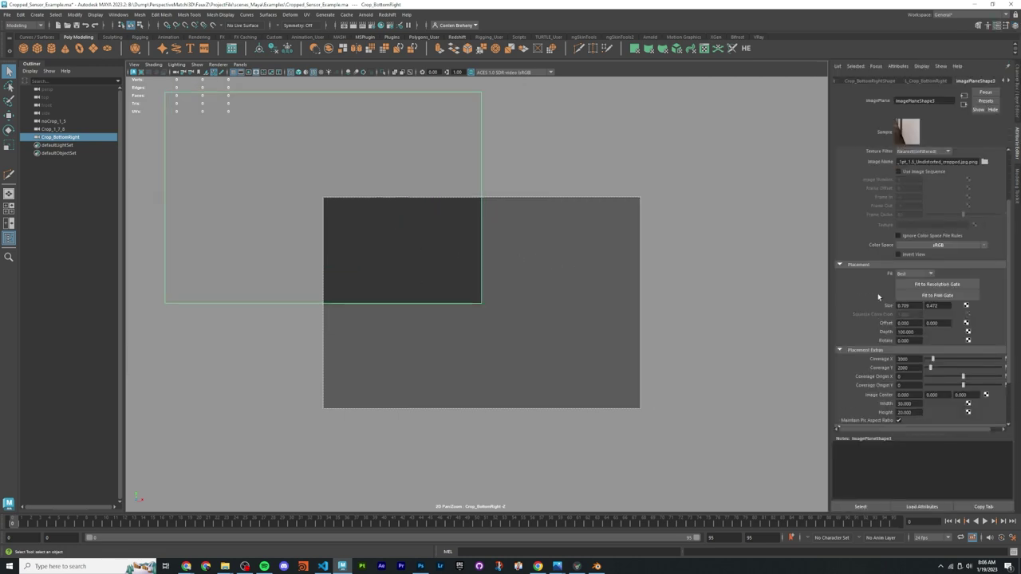
{"action": "left_click", "coordinate": [877, 81]}
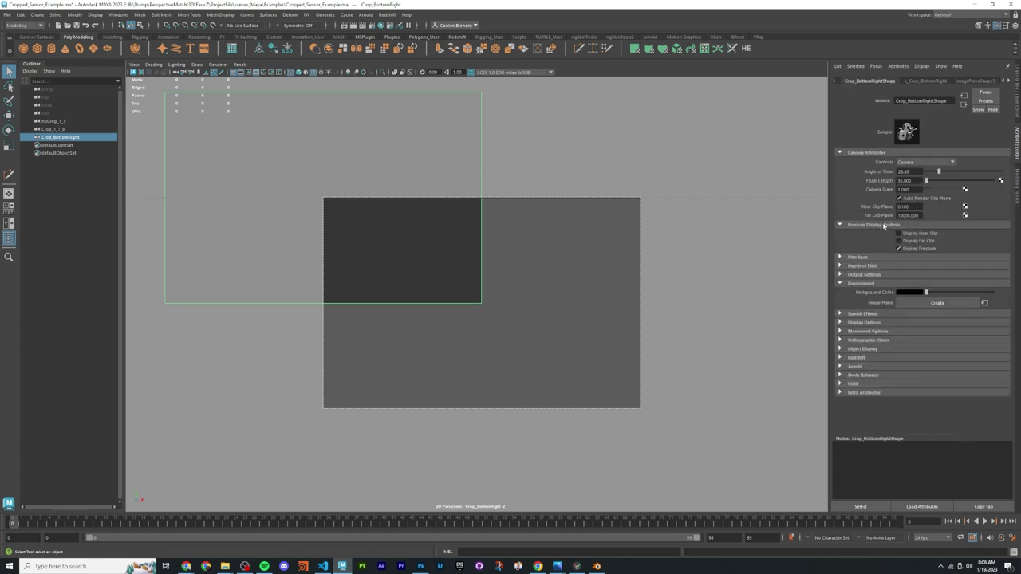
{"action": "left_click", "coordinate": [859, 257]}
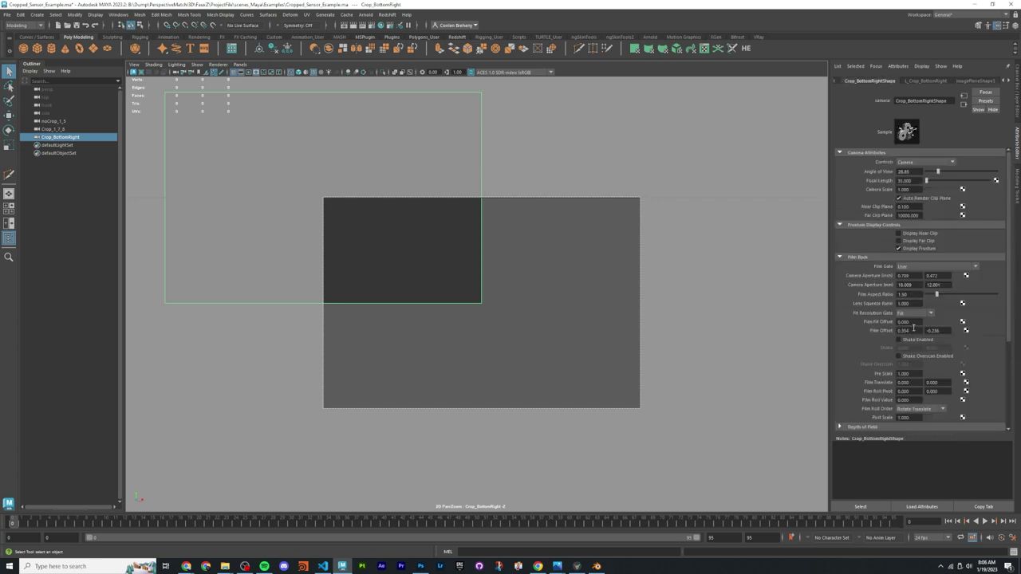
{"action": "left_click_drag", "start_coordinate": [913, 327], "coordinate": [877, 330]}
{"action": "key", "text": "ctrl+c"}
{"action": "left_click", "coordinate": [975, 81]}
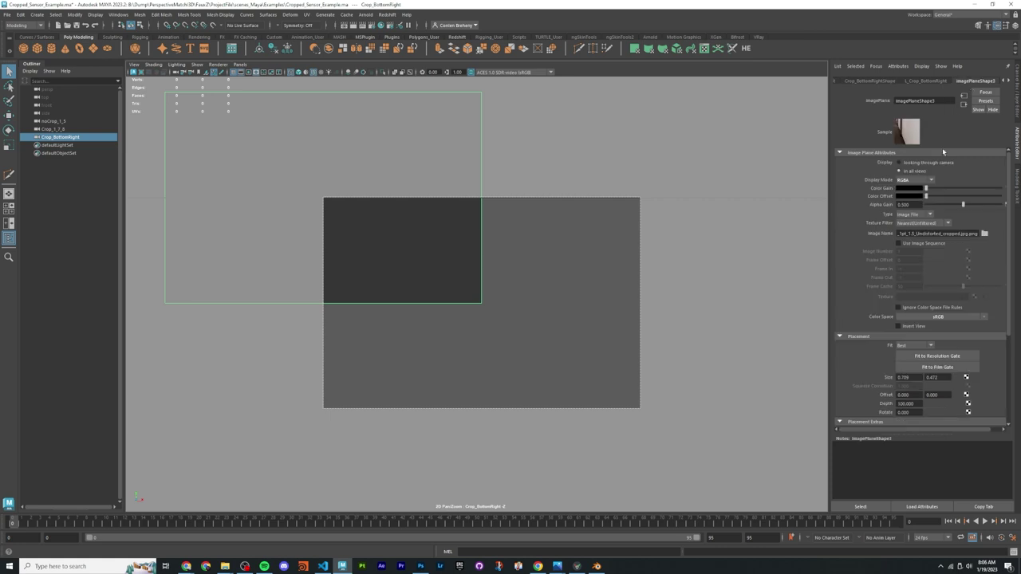
{"action": "left_click", "coordinate": [903, 395]}
{"action": "key", "text": "ctrl+v"}
{"action": "key", "text": "Return"}
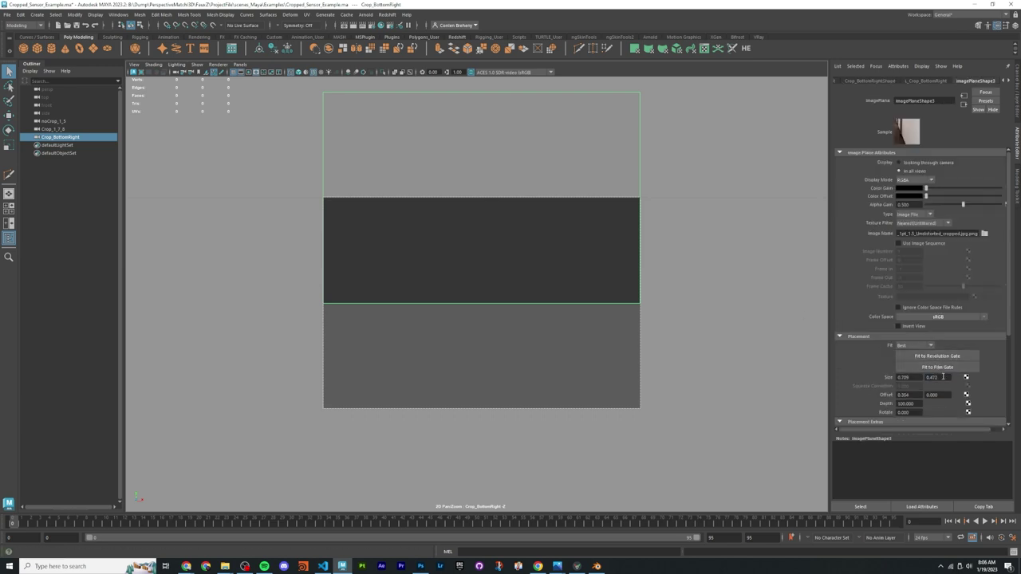
Step: Undo and restore the image plane's offset edit for comparison, ending with Offset values 0.354 and -0.236
{"action": "left_click", "coordinate": [930, 356]}
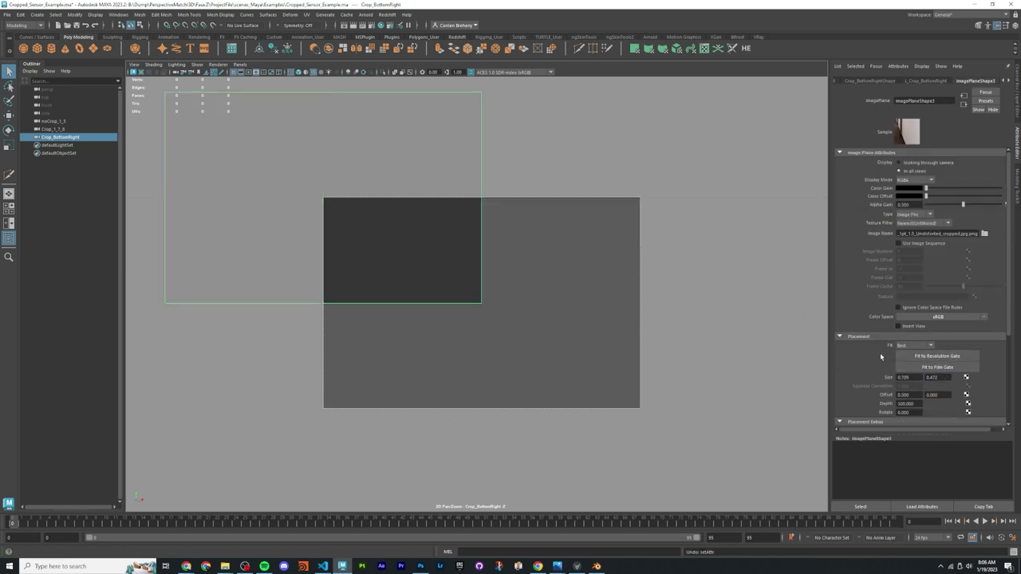
{"action": "key", "text": "shift+z"}
{"action": "key", "text": "Return"}
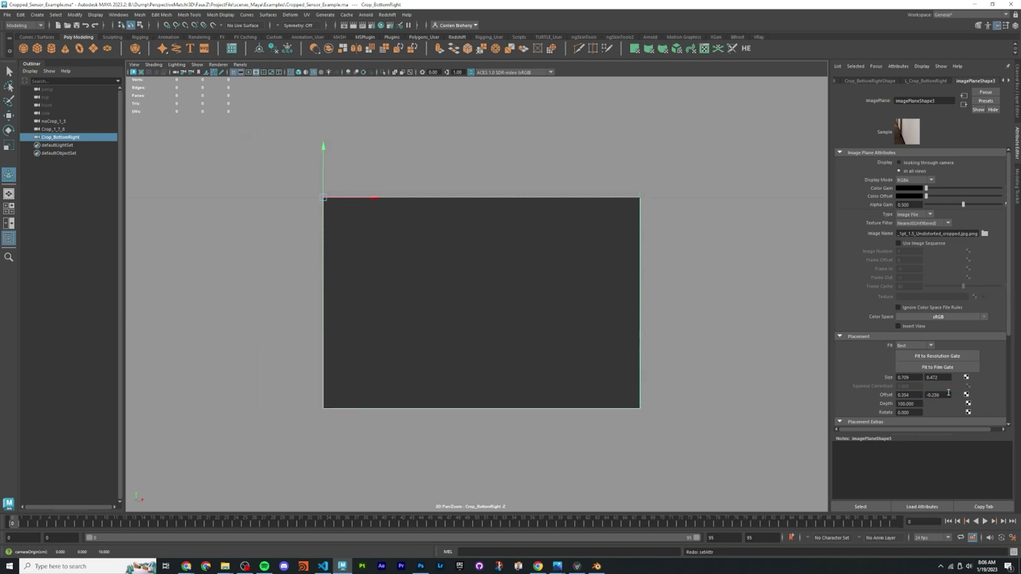
{"action": "key", "text": "backslash"}
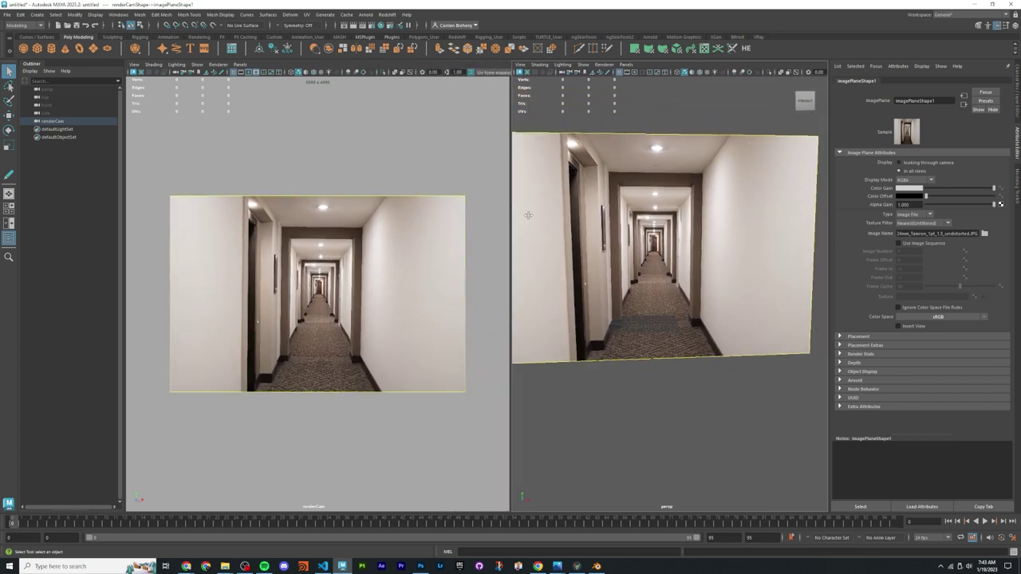
Step: In the hallway scene, set the persp camera's Far Clip Plane to 25000 so the whole image plane is drawn
{"action": "left_click_drag", "start_coordinate": [654, 295], "coordinate": [686, 292], "text": "alt"}
{"action": "right_click_drag", "start_coordinate": [702, 279], "coordinate": [747, 253], "text": "alt"}
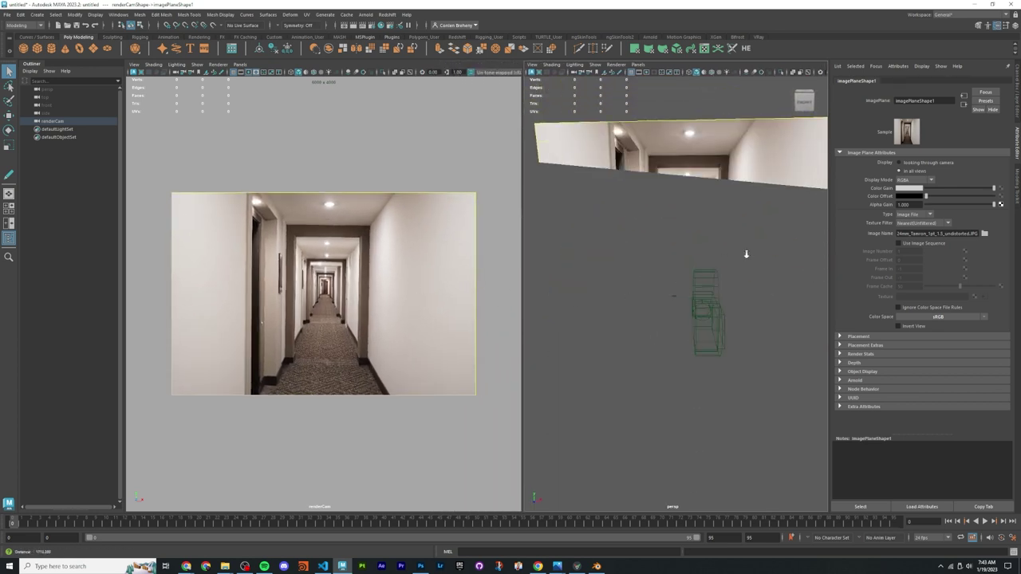
{"action": "left_click_drag", "start_coordinate": [747, 254], "coordinate": [719, 281], "text": "alt"}
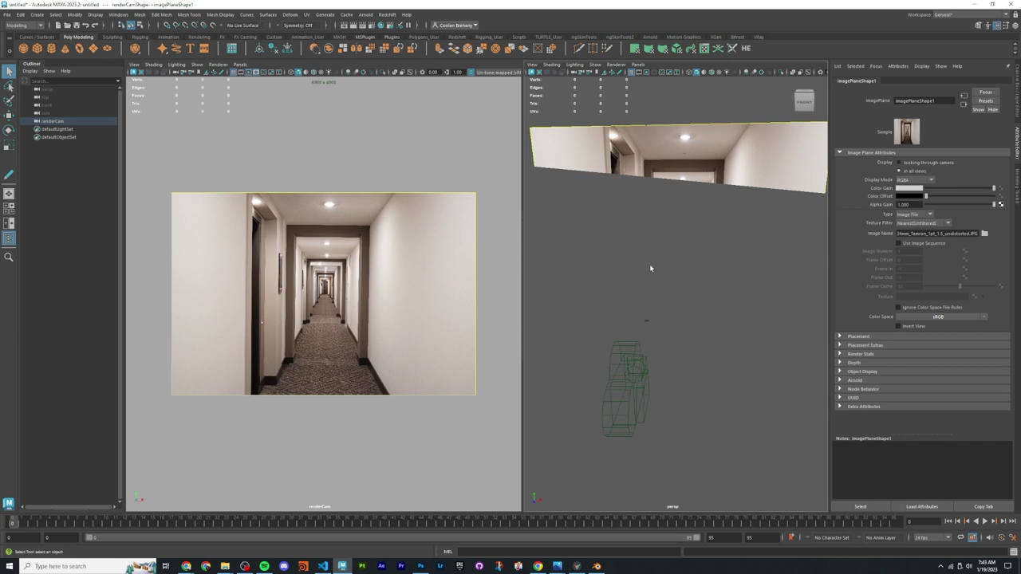
{"action": "left_click", "coordinate": [51, 90]}
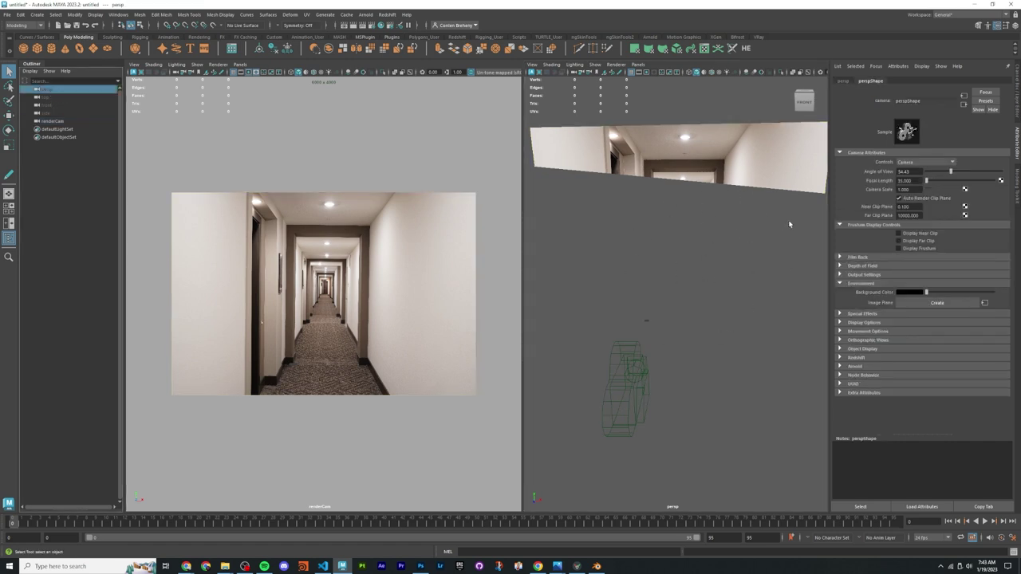
{"action": "left_click", "coordinate": [581, 209]}
{"action": "left_click", "coordinate": [46, 91]}
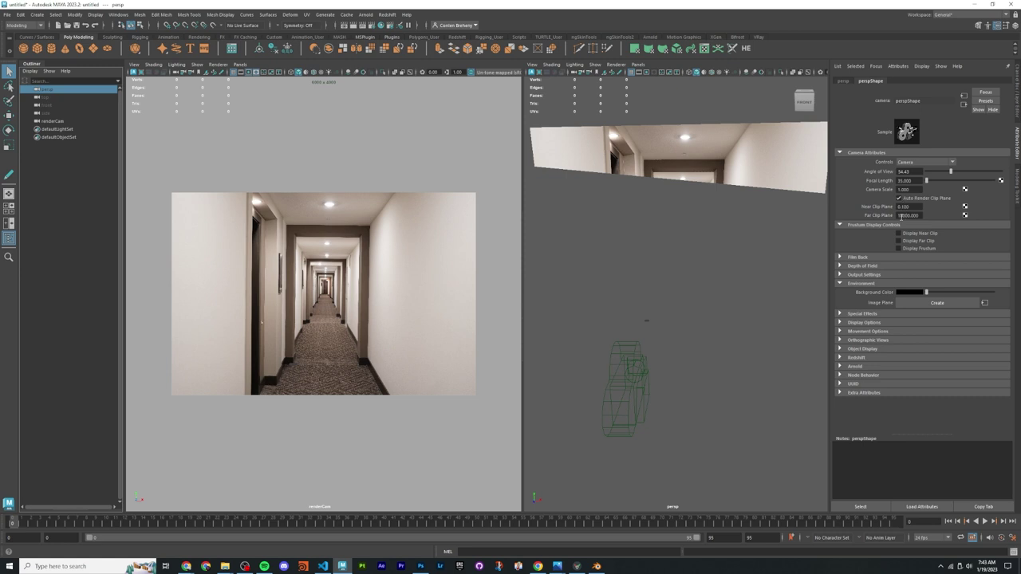
{"action": "left_click", "coordinate": [902, 216]}
{"action": "key", "text": "Return"}
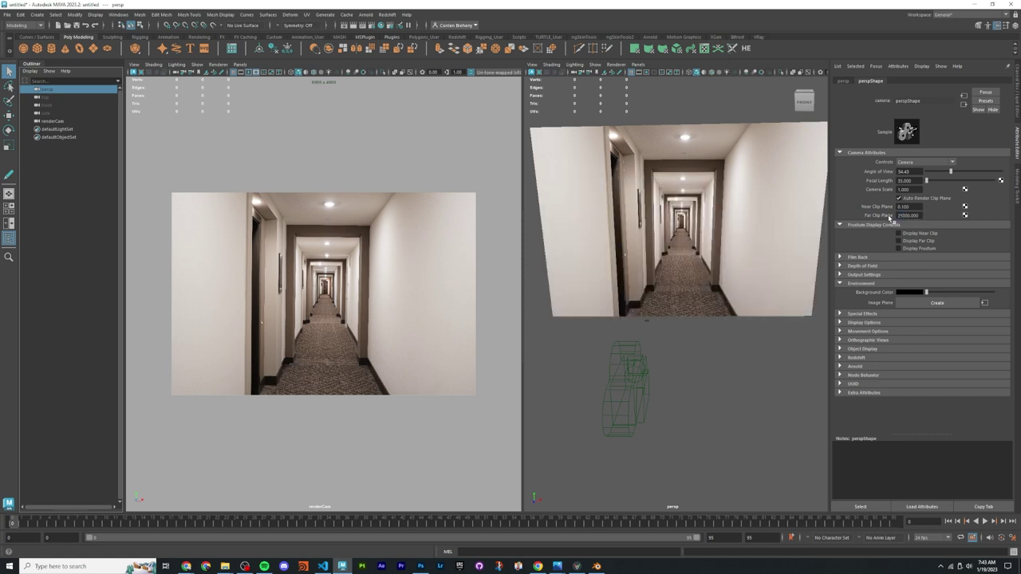
Step: Select the hallway image plane and create a new display layer containing it
{"action": "left_click_drag", "start_coordinate": [750, 263], "coordinate": [711, 276], "text": "alt"}
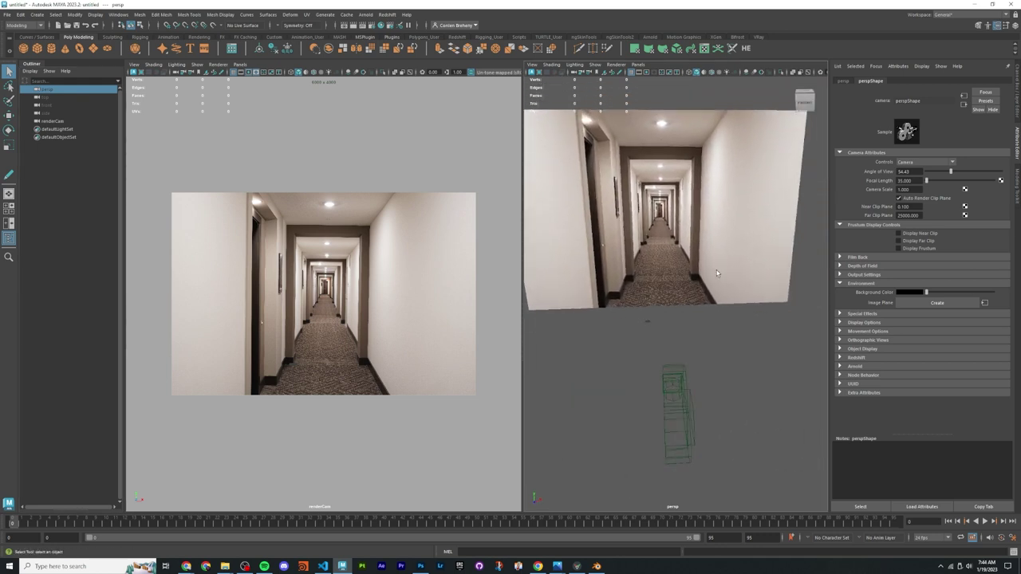
{"action": "middle_click_drag", "start_coordinate": [712, 275], "coordinate": [695, 309], "text": "alt"}
{"action": "left_click_drag", "start_coordinate": [695, 308], "coordinate": [691, 250], "text": "alt"}
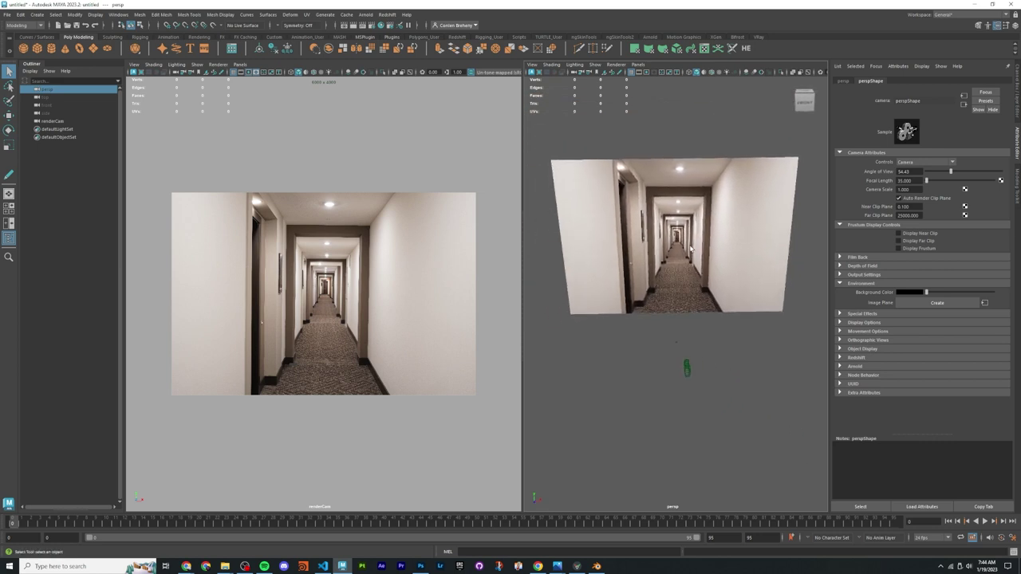
{"action": "left_click", "coordinate": [691, 250]}
{"action": "key", "text": "ctrl+a"}
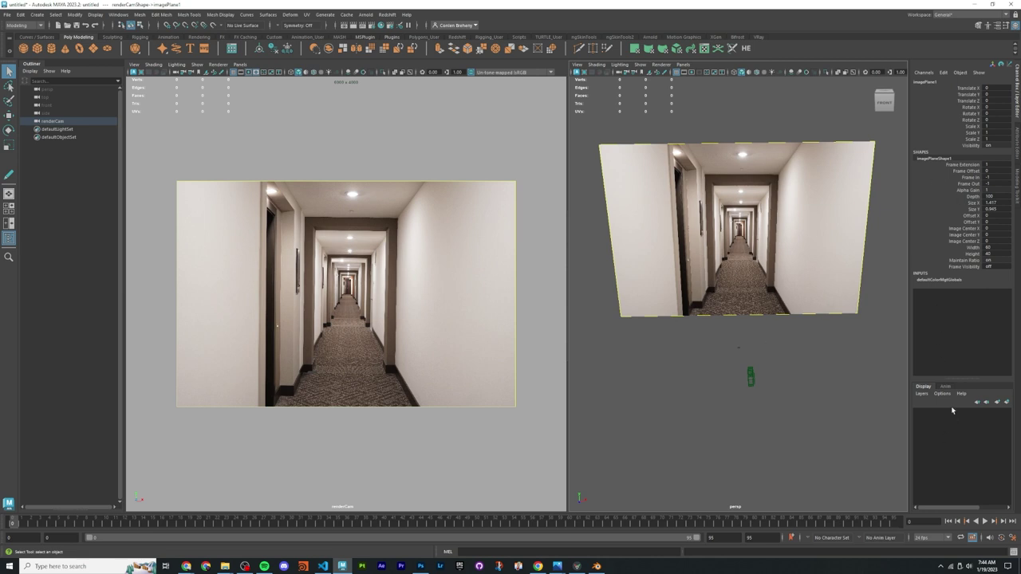
{"action": "left_click", "coordinate": [1006, 403]}
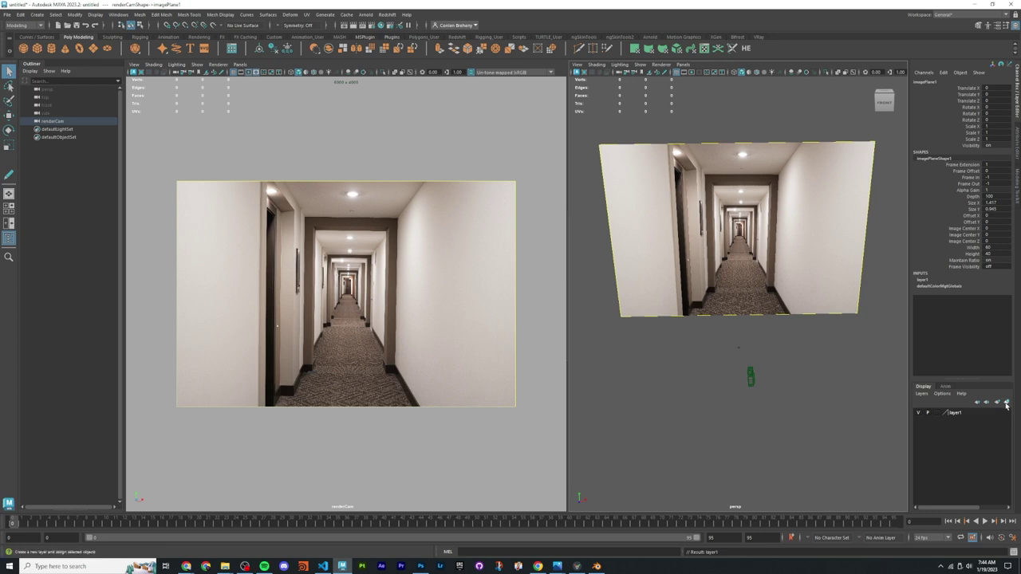
Step: Rename the image plane's display layer to BG_Reference and set its display type to Reference
{"action": "left_click", "coordinate": [665, 370]}
{"action": "left_click", "coordinate": [659, 242]}
{"action": "double_click", "coordinate": [955, 415]}
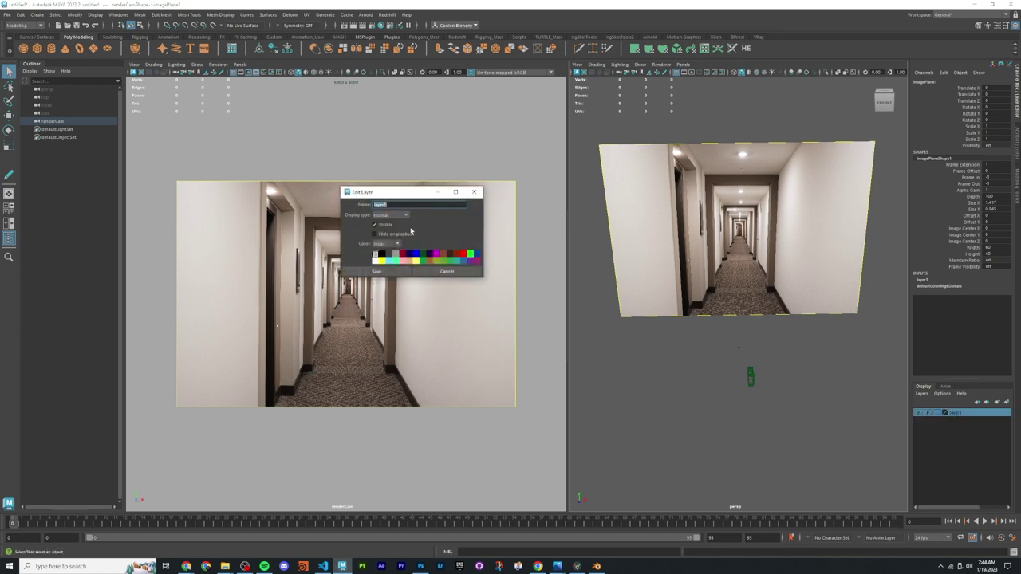
{"action": "type", "text": "I"}
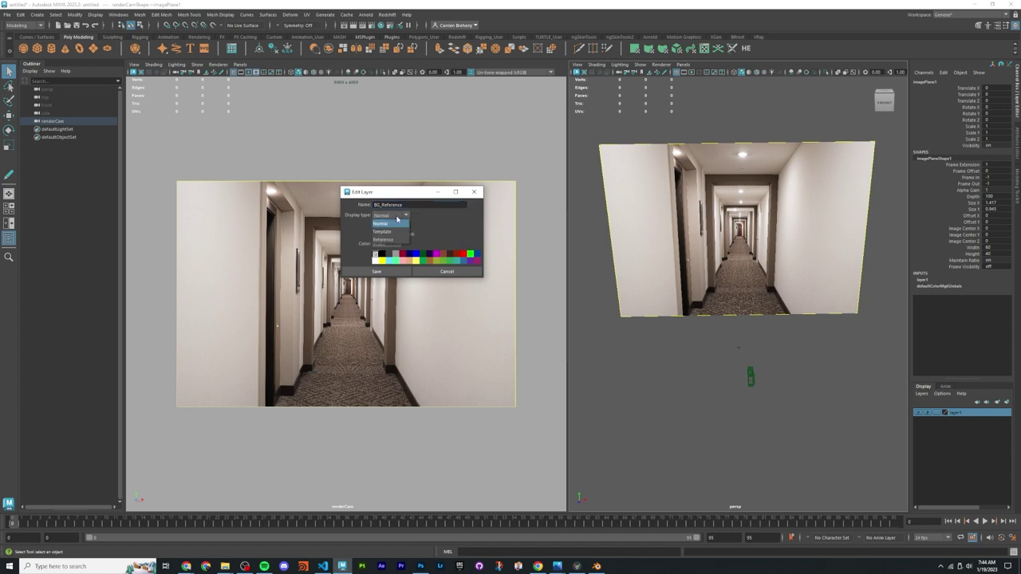
{"action": "left_click", "coordinate": [377, 272]}
{"action": "left_click", "coordinate": [670, 367]}
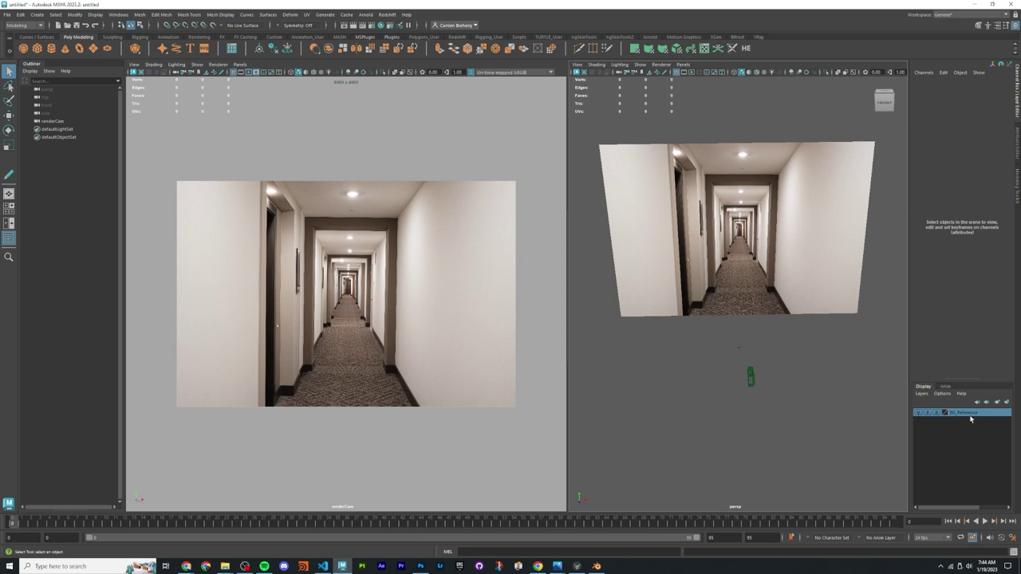
Step: Toggle the BG_Reference layer's visibility off and on to compare the scene with and without the image plane, ending with it visible
{"action": "left_click", "coordinate": [919, 414]}
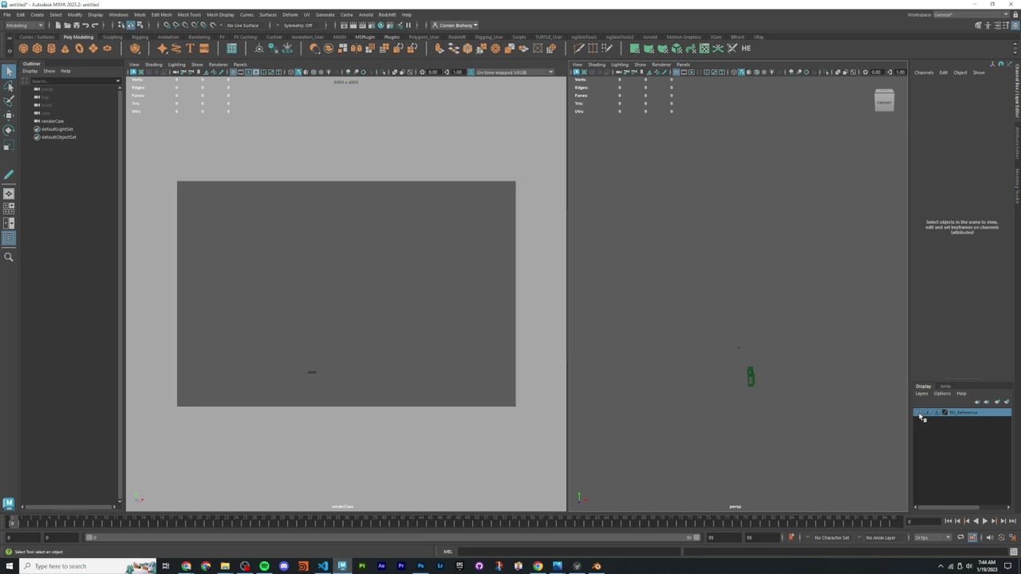
{"action": "left_click", "coordinate": [920, 413]}
{"action": "left_click", "coordinate": [921, 413]}
{"action": "left_click", "coordinate": [920, 413]}
{"action": "left_click", "coordinate": [921, 413]}
{"action": "left_click", "coordinate": [921, 413]}
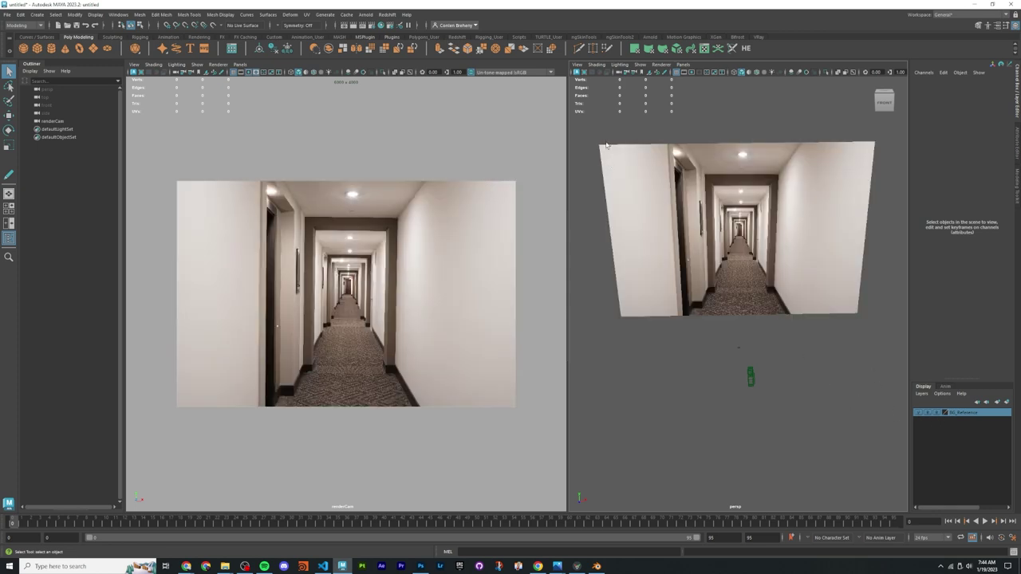
Step: Try selecting the image plane with the BG_Reference layer in Reference and Normal display types, and restore it to Reference
{"action": "left_click", "coordinate": [750, 373]}
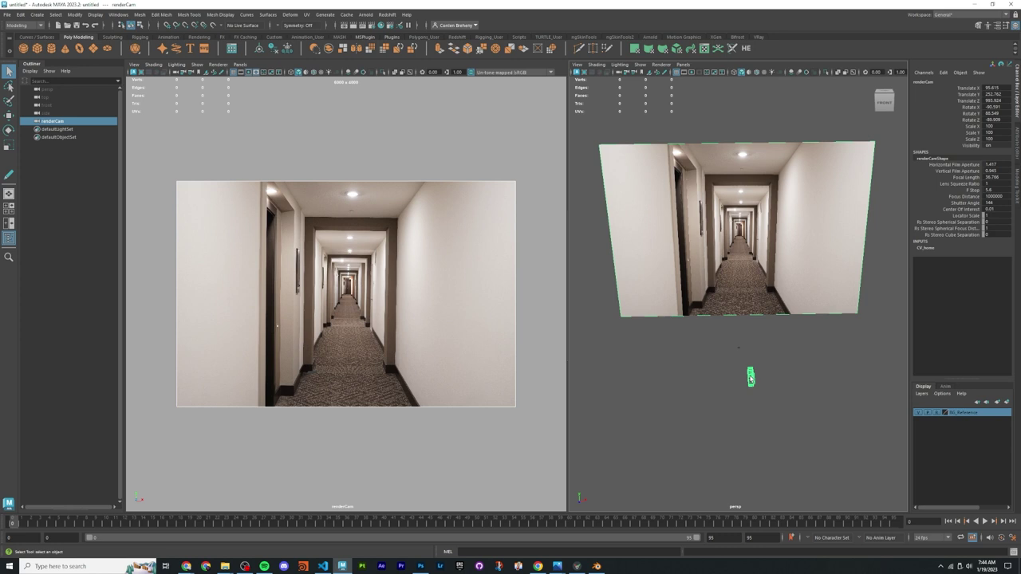
{"action": "left_click", "coordinate": [766, 301]}
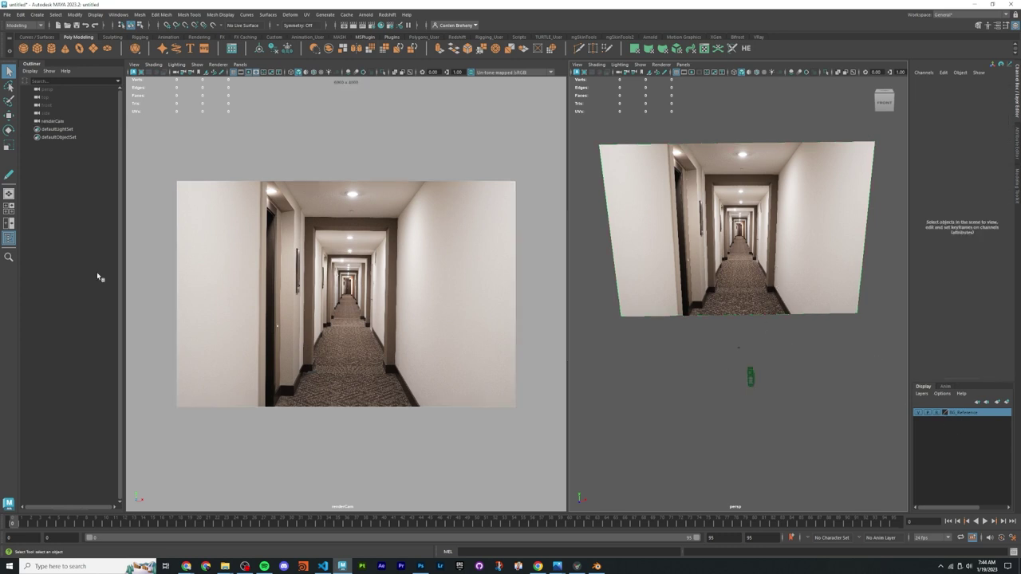
{"action": "key", "text": "alt+Tab"}
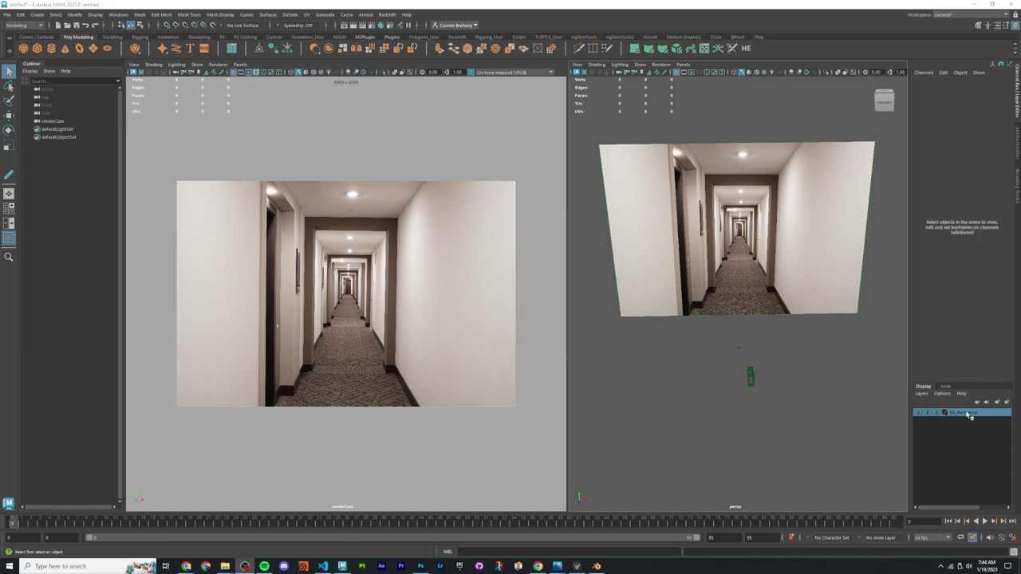
{"action": "left_click", "coordinate": [938, 413]}
{"action": "left_click", "coordinate": [923, 413]}
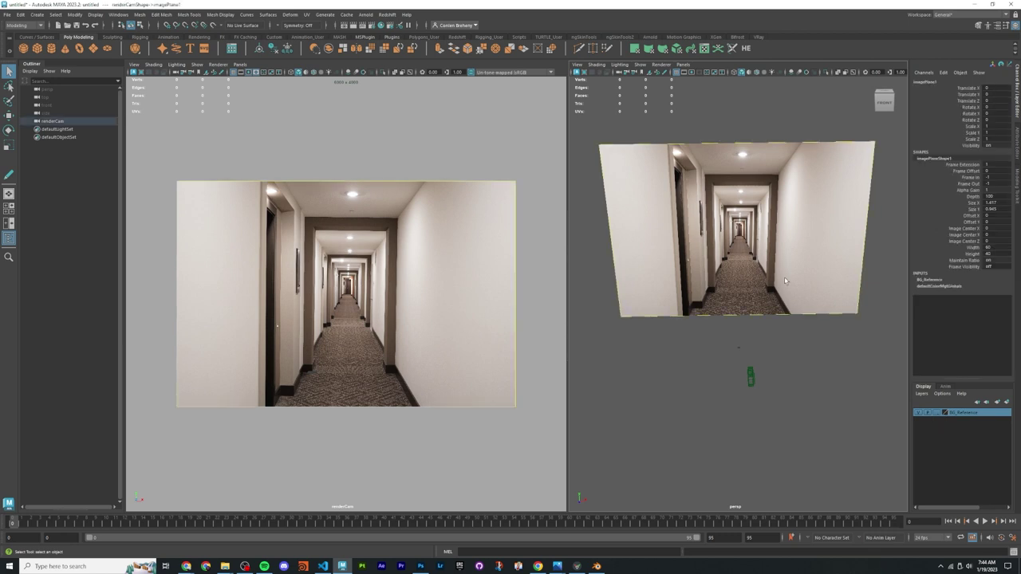
{"action": "left_click", "coordinate": [902, 420]}
{"action": "left_click", "coordinate": [937, 413]}
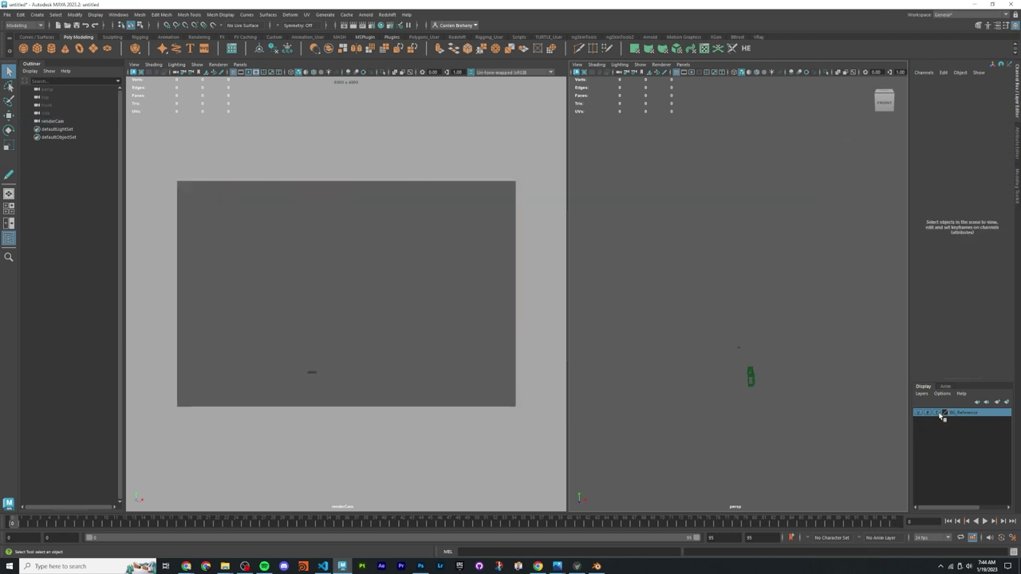
{"action": "left_click", "coordinate": [938, 414]}
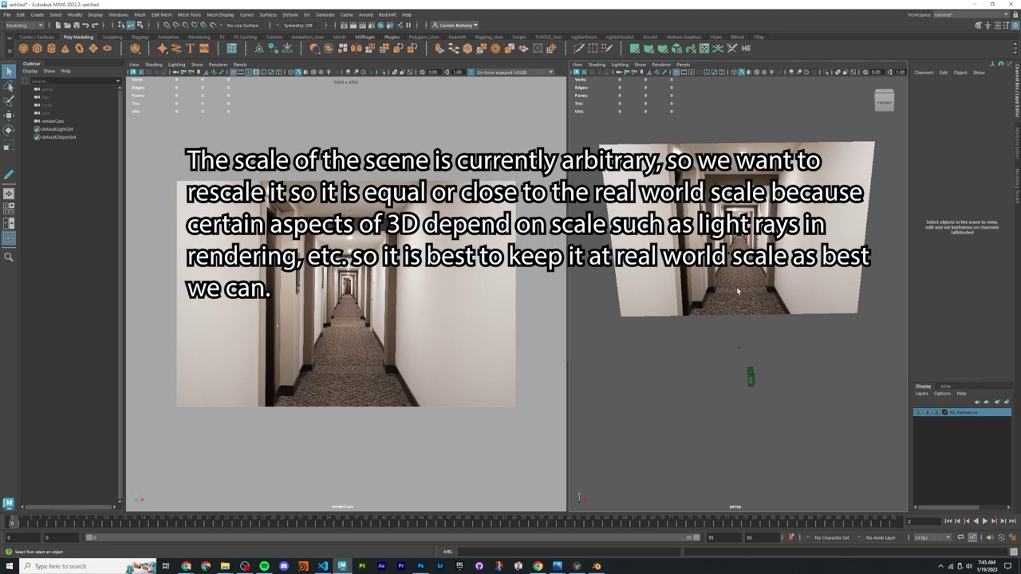
{"action": "left_click_drag", "start_coordinate": [732, 311], "coordinate": [738, 337], "text": "alt"}
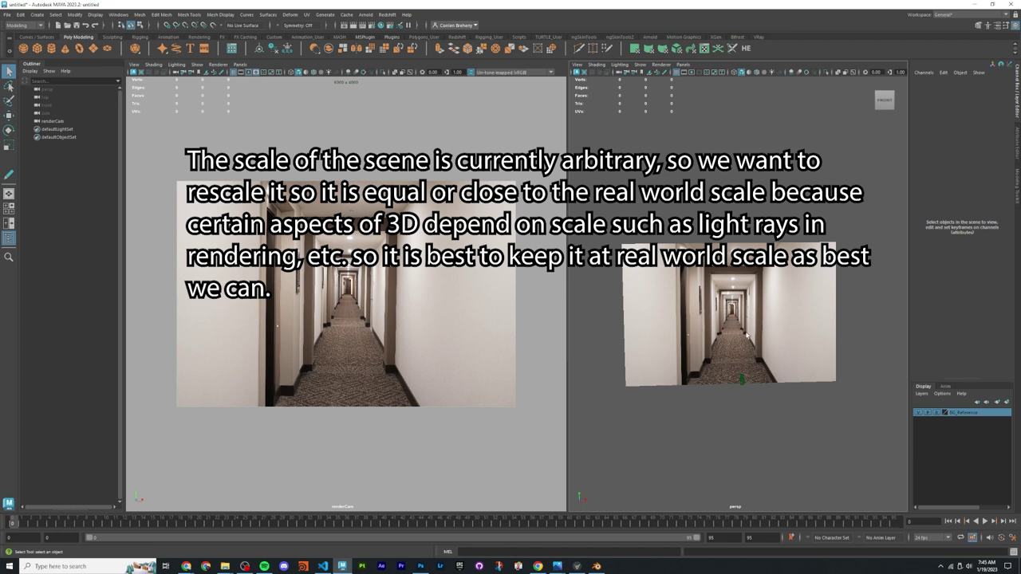
{"action": "left_click_drag", "start_coordinate": [745, 358], "coordinate": [724, 362], "text": "alt"}
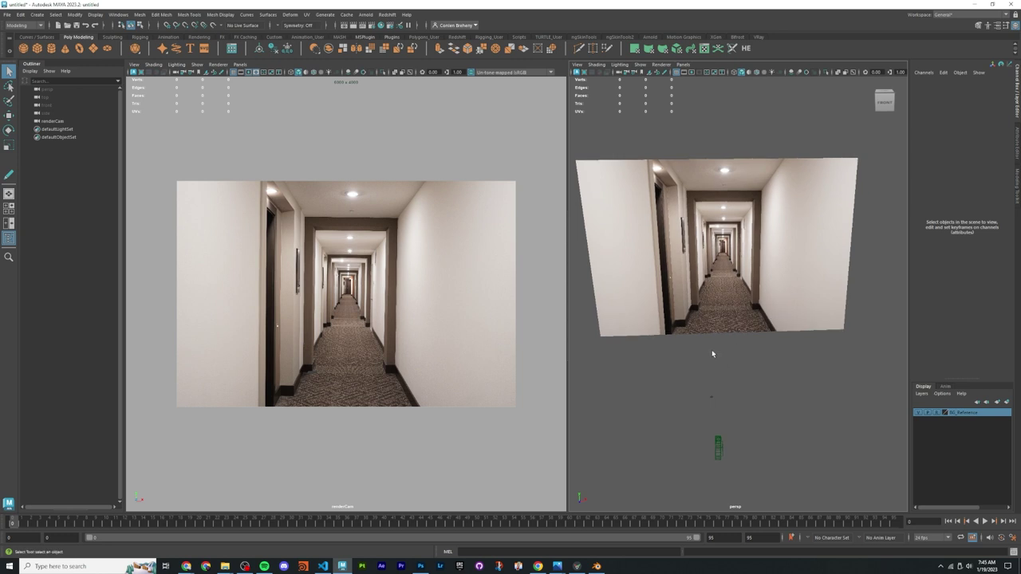
{"action": "key", "text": "space"}
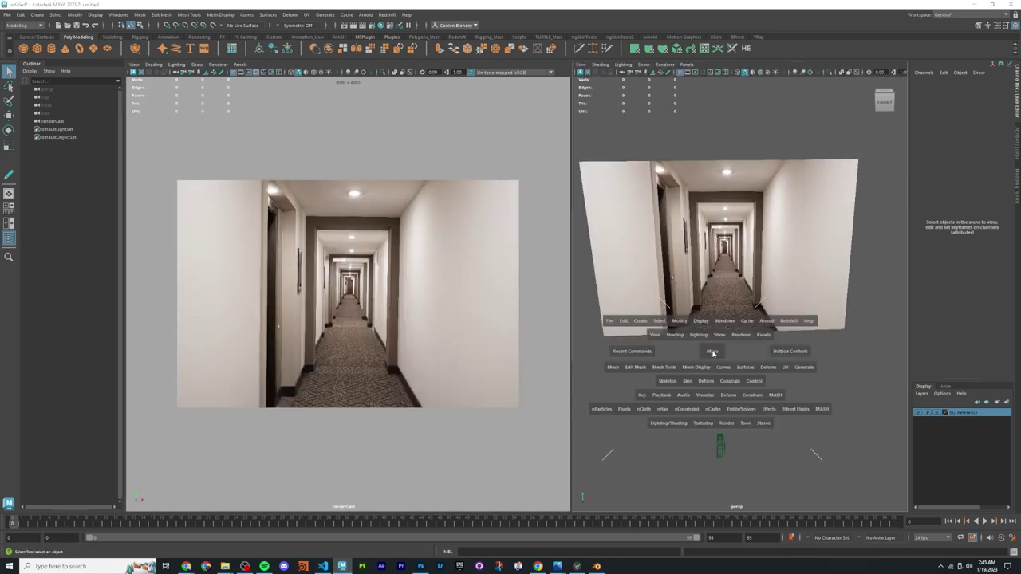
{"action": "left_click", "coordinate": [726, 322]}
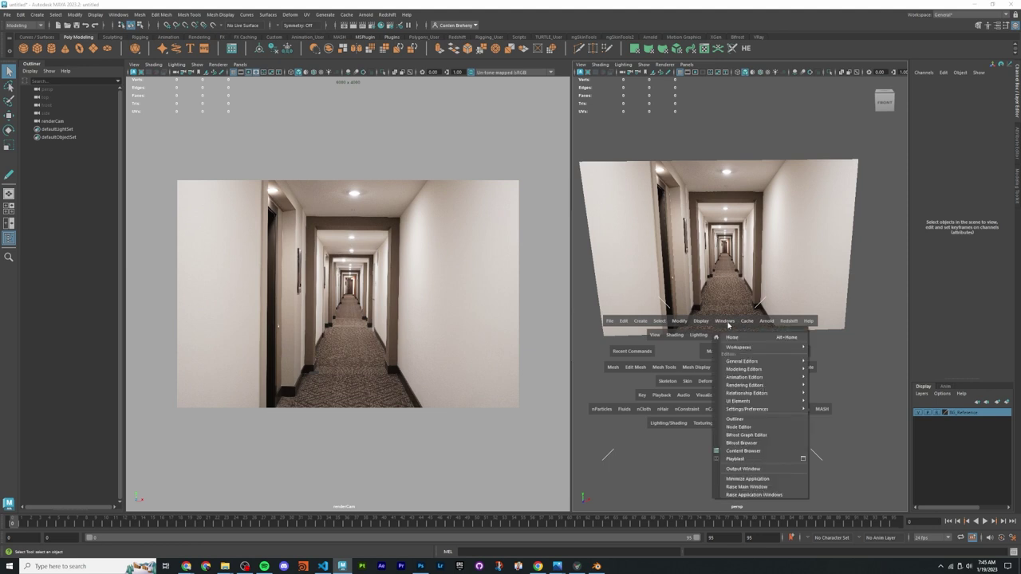
{"action": "left_click", "coordinate": [754, 451]}
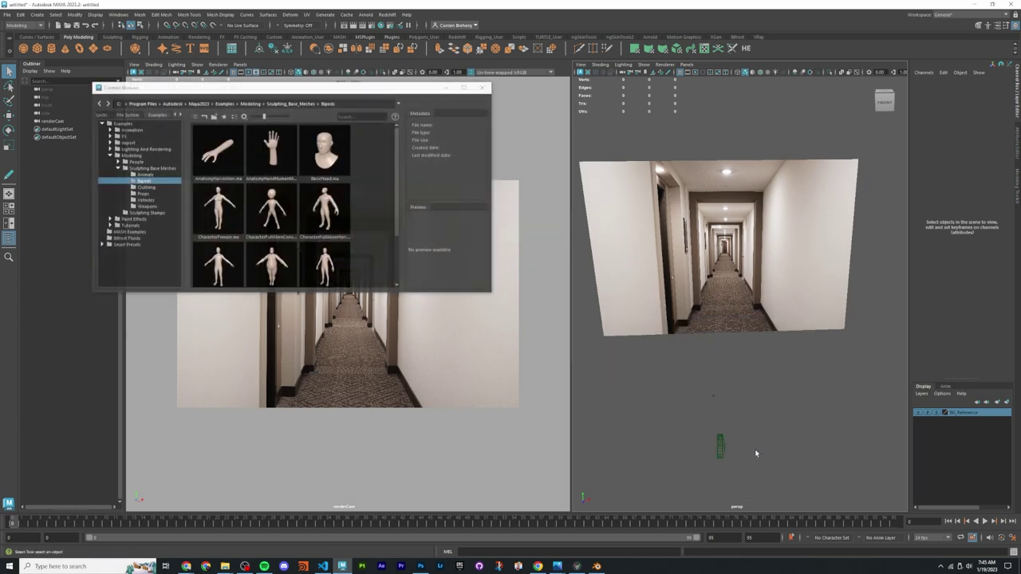
{"action": "left_click", "coordinate": [482, 87]}
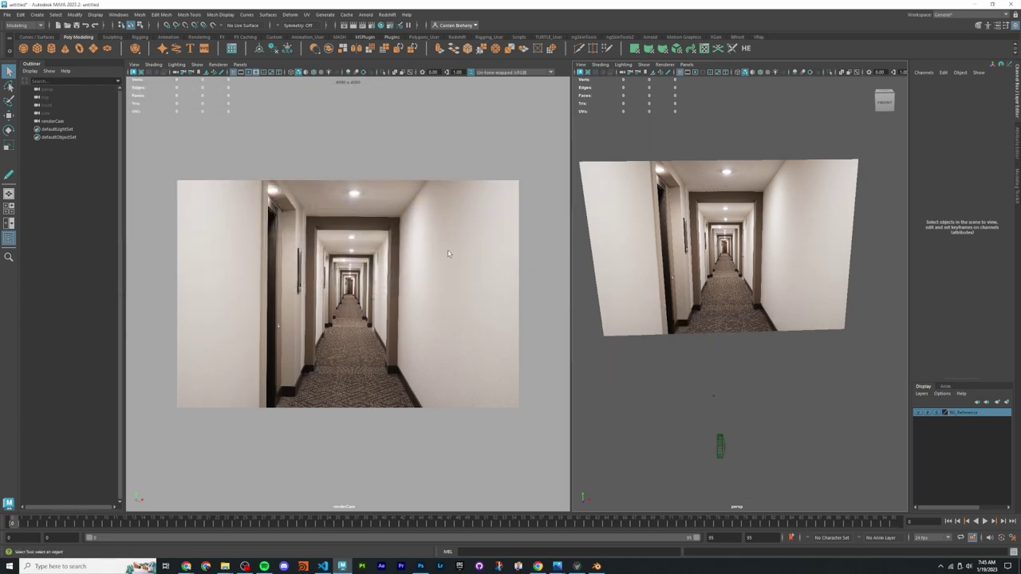
Step: Open the Content Browser and browse to the Bipeds folder of the Sculpting Base Meshes under the Modeling examples
{"action": "left_click", "coordinate": [118, 14]}
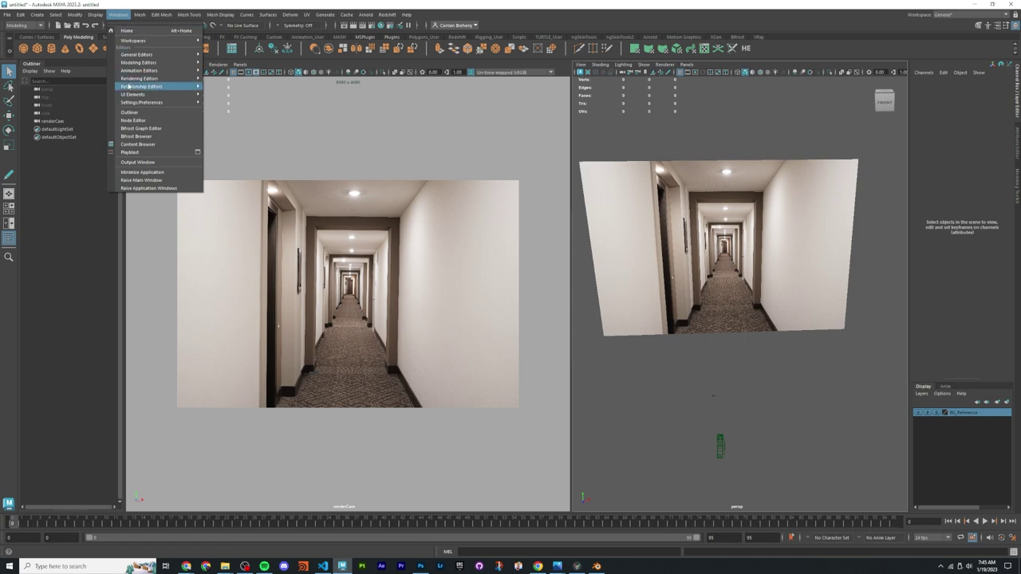
{"action": "left_click", "coordinate": [137, 143]}
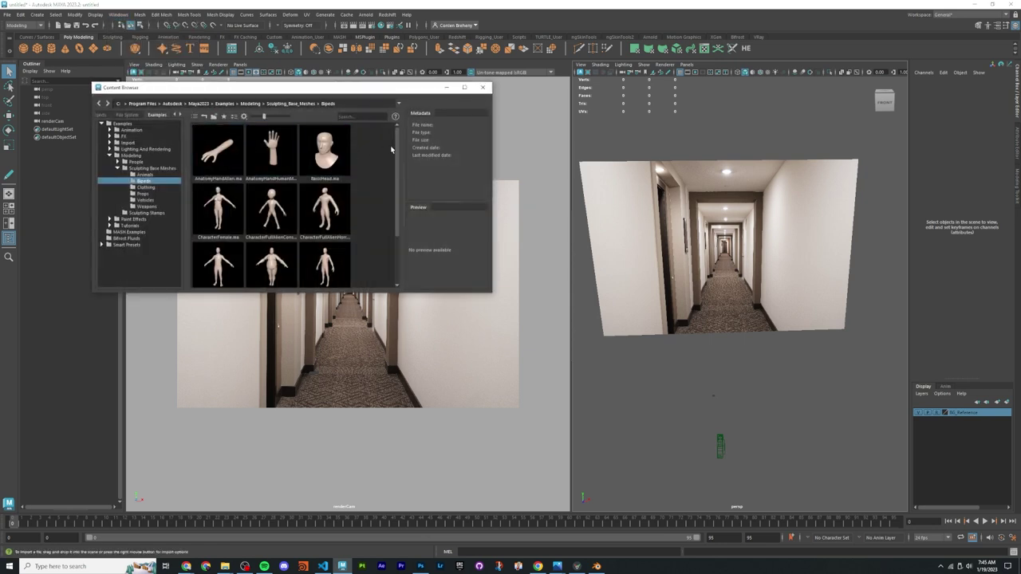
{"action": "left_click", "coordinate": [103, 124]}
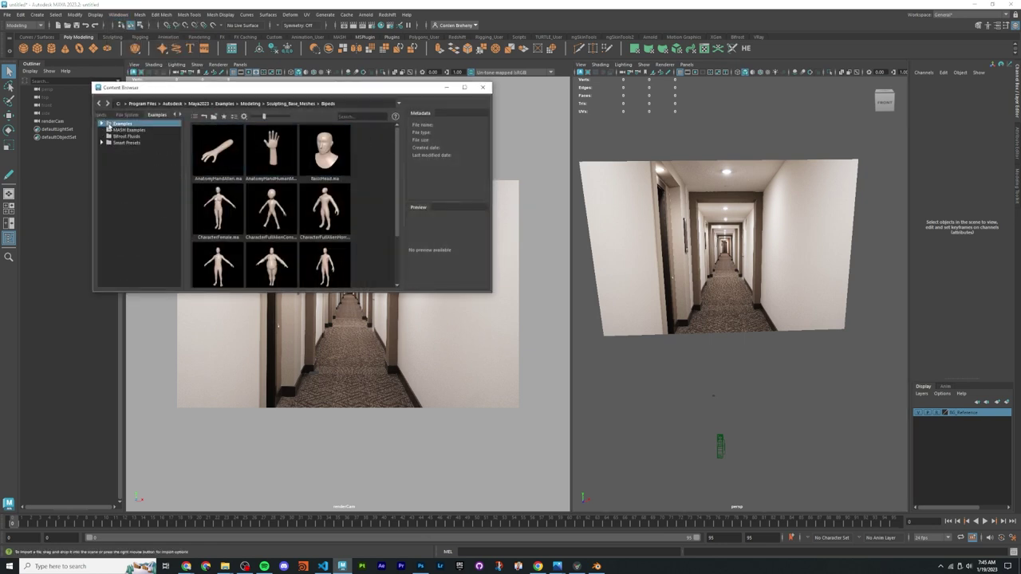
{"action": "left_click", "coordinate": [102, 123]}
{"action": "left_click", "coordinate": [111, 156]}
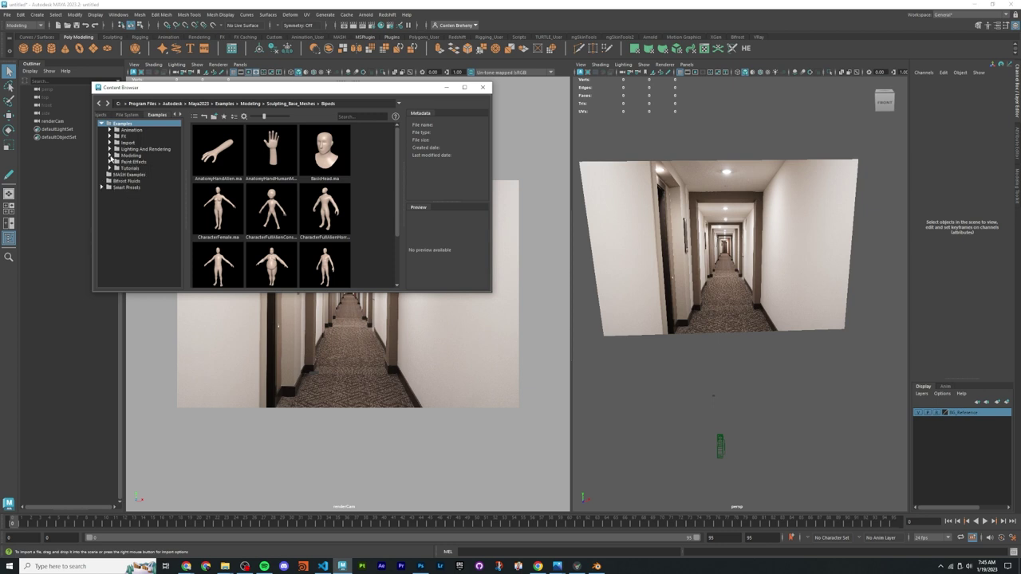
{"action": "left_click", "coordinate": [111, 157]}
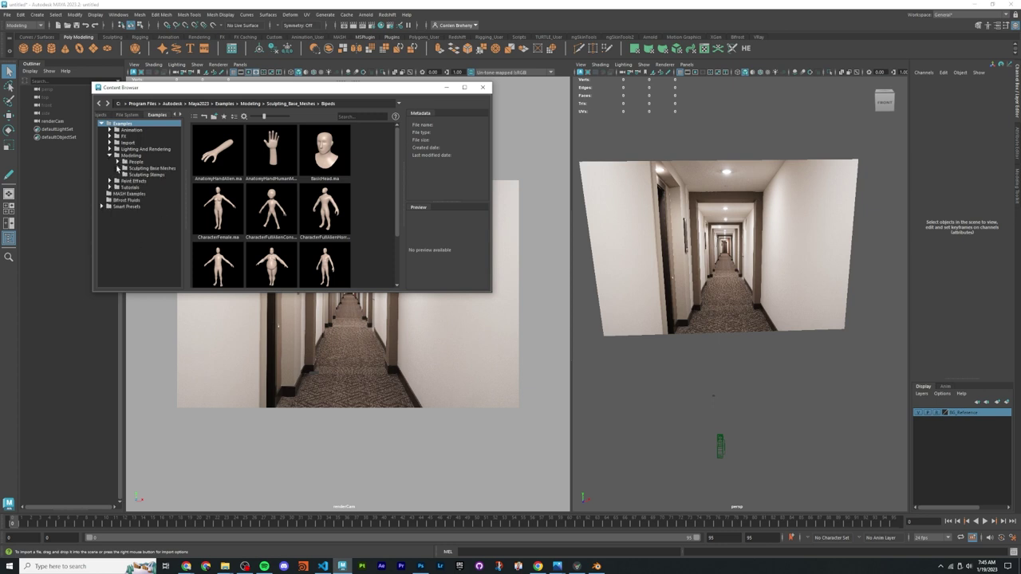
{"action": "left_click", "coordinate": [118, 168]}
{"action": "left_click", "coordinate": [118, 161]}
{"action": "left_click", "coordinate": [117, 161]}
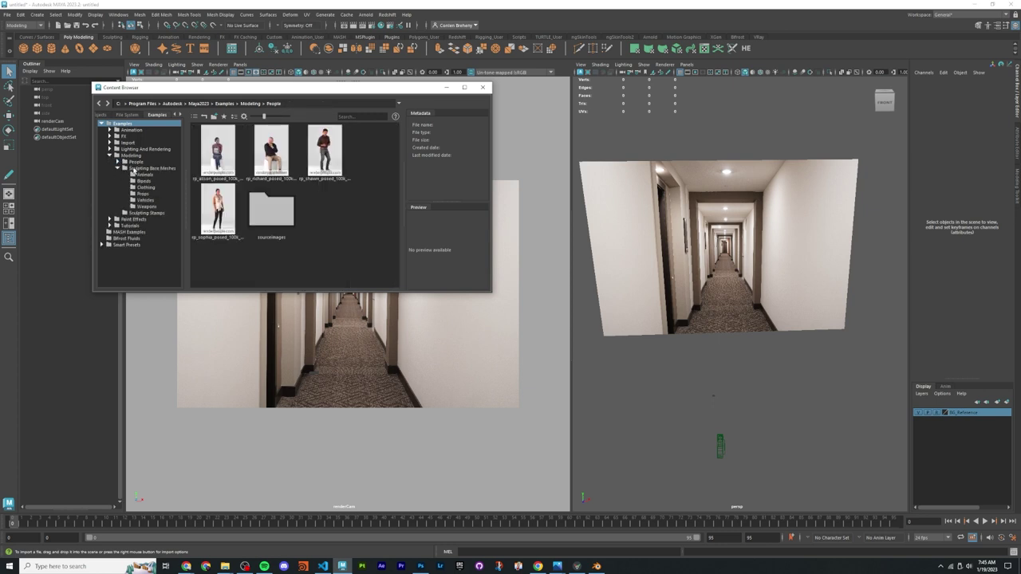
{"action": "double_click", "coordinate": [139, 169]}
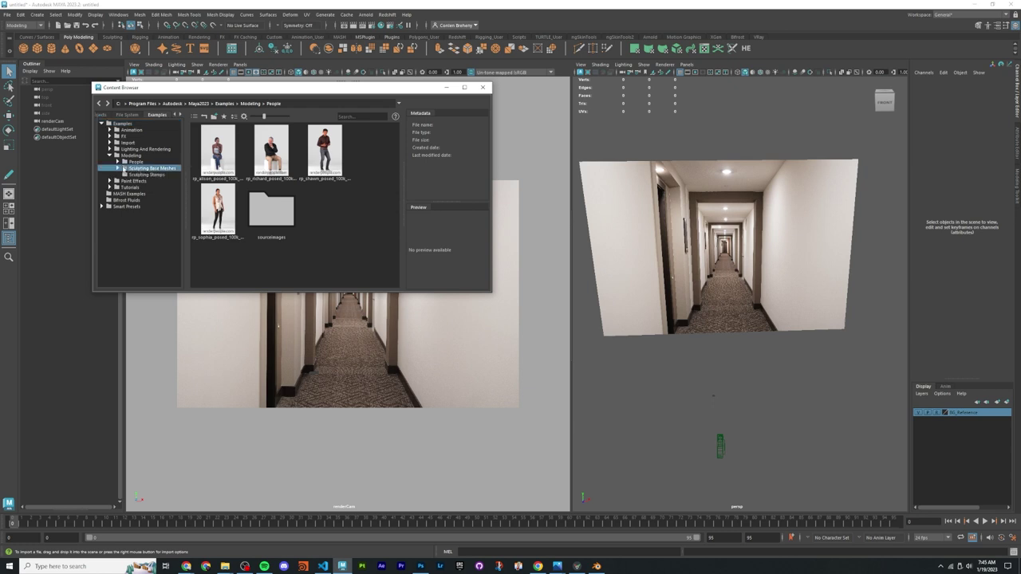
{"action": "left_click", "coordinate": [118, 169]}
{"action": "left_click", "coordinate": [144, 181]}
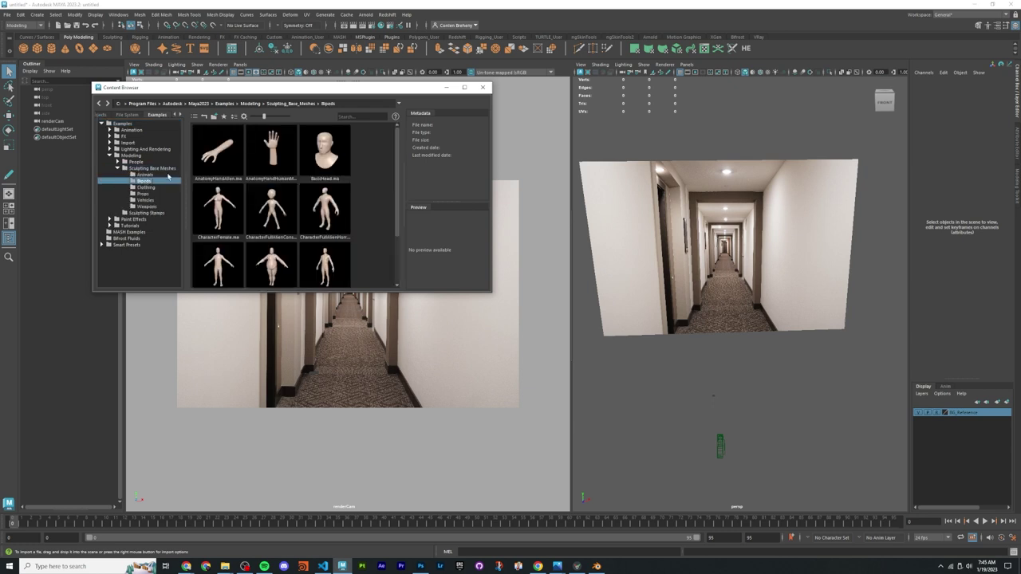
Step: Import HumanBody.ma from the Bipeds examples into the scene and close the Content Browser
{"action": "scroll", "coordinate": [272, 155], "scroll_direction": "down", "scroll_amount": 1}
{"action": "left_click", "coordinate": [326, 204]}
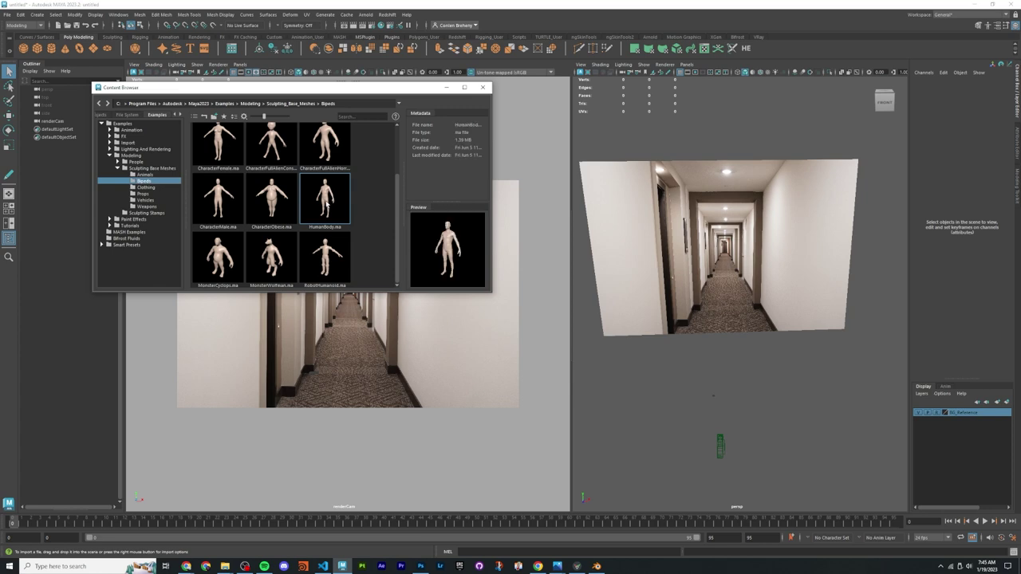
{"action": "left_click_drag", "start_coordinate": [326, 204], "coordinate": [316, 334]}
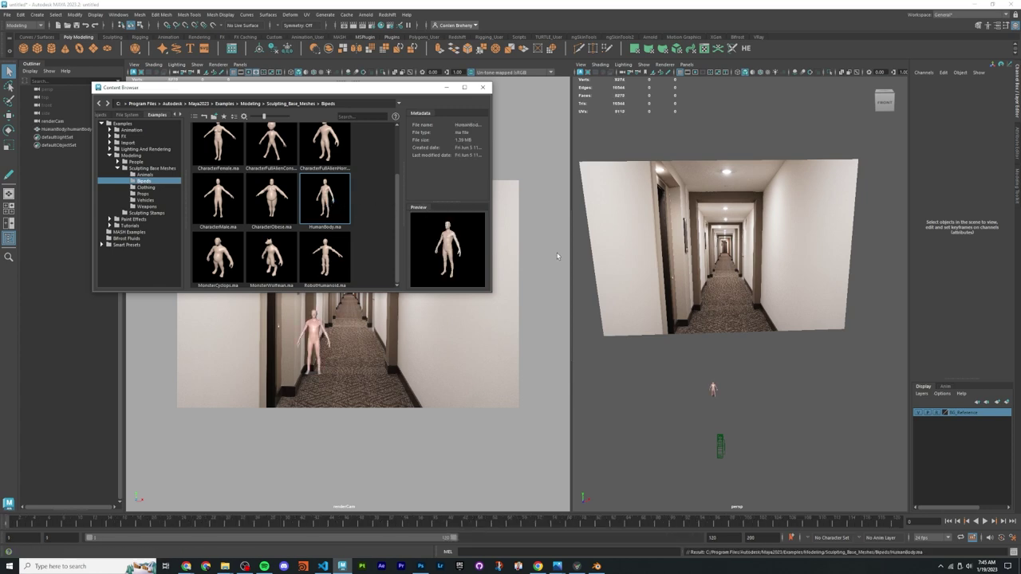
{"action": "left_click", "coordinate": [482, 87]}
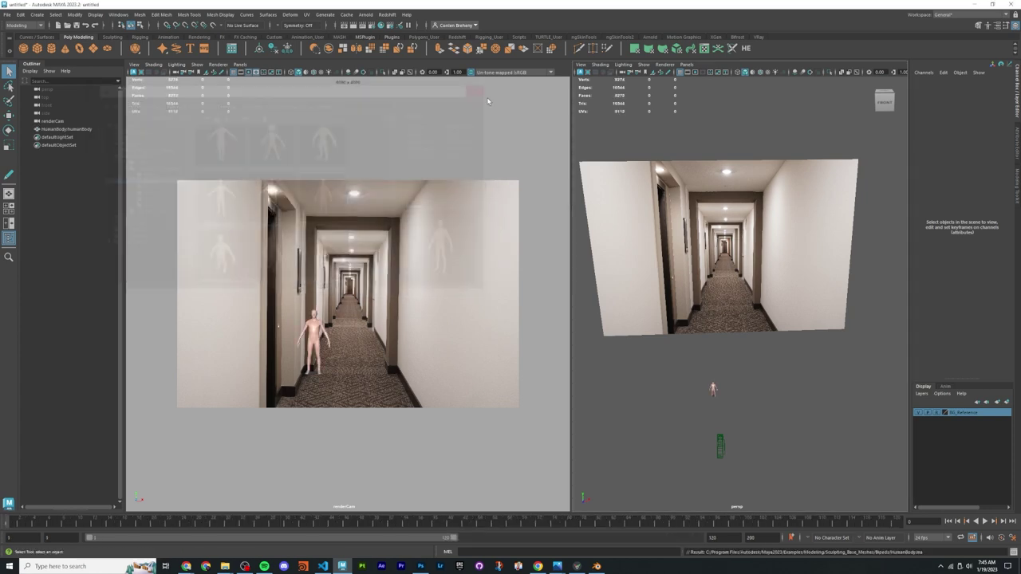
Step: Select and frame the imported human body, activate the Move tool, and examine the body's scale and position against the hallway image plane
{"action": "left_click", "coordinate": [714, 388]}
{"action": "key", "text": "w"}
{"action": "key", "text": "f"}
{"action": "scroll", "coordinate": [718, 319], "scroll_direction": "down", "scroll_amount": 5}
{"action": "left_click_drag", "start_coordinate": [726, 423], "coordinate": [762, 341], "text": "alt"}
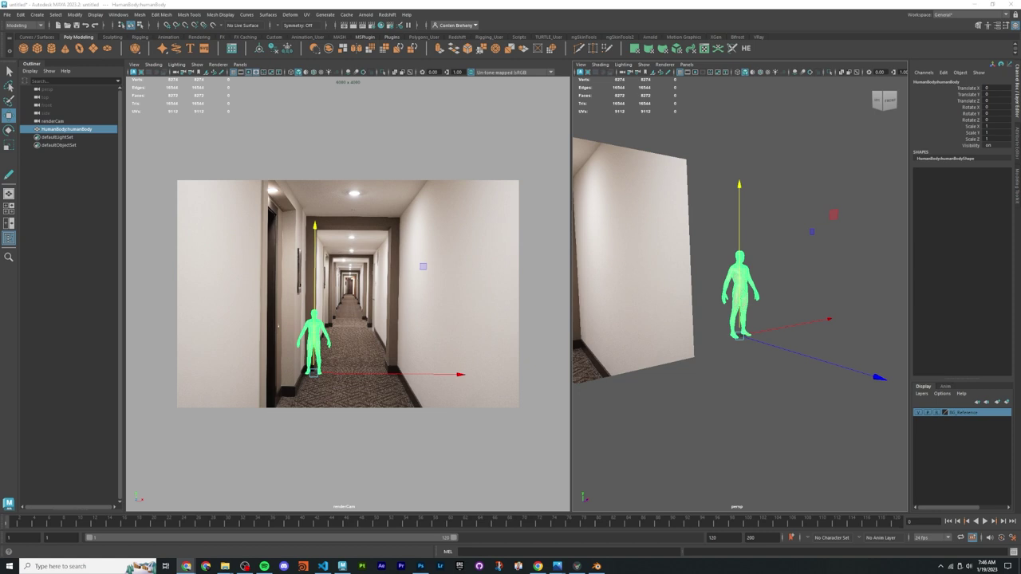
{"action": "left_click_drag", "start_coordinate": [753, 279], "coordinate": [716, 281], "text": "alt"}
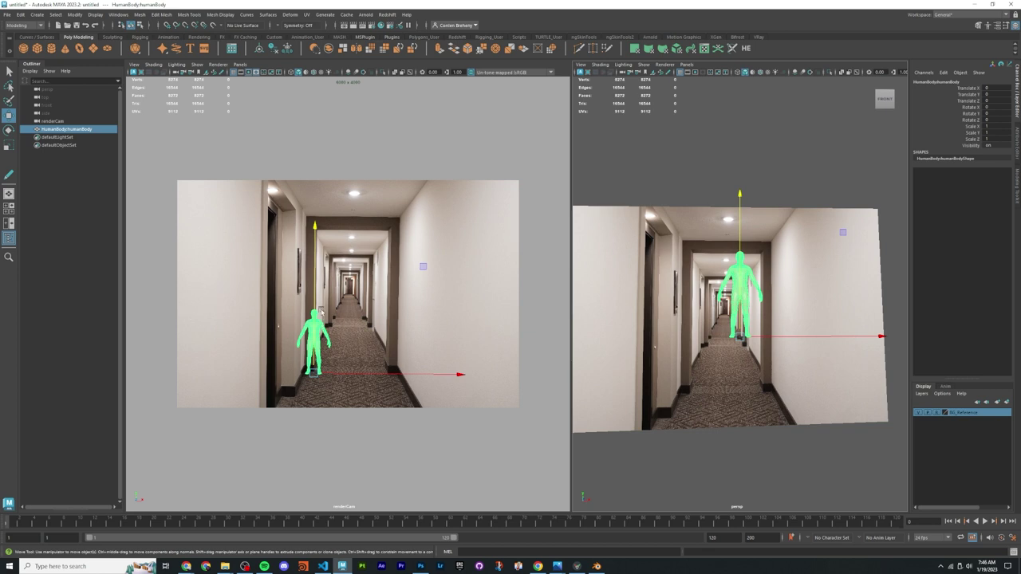
{"action": "left_click_drag", "start_coordinate": [746, 325], "coordinate": [774, 347], "text": "alt"}
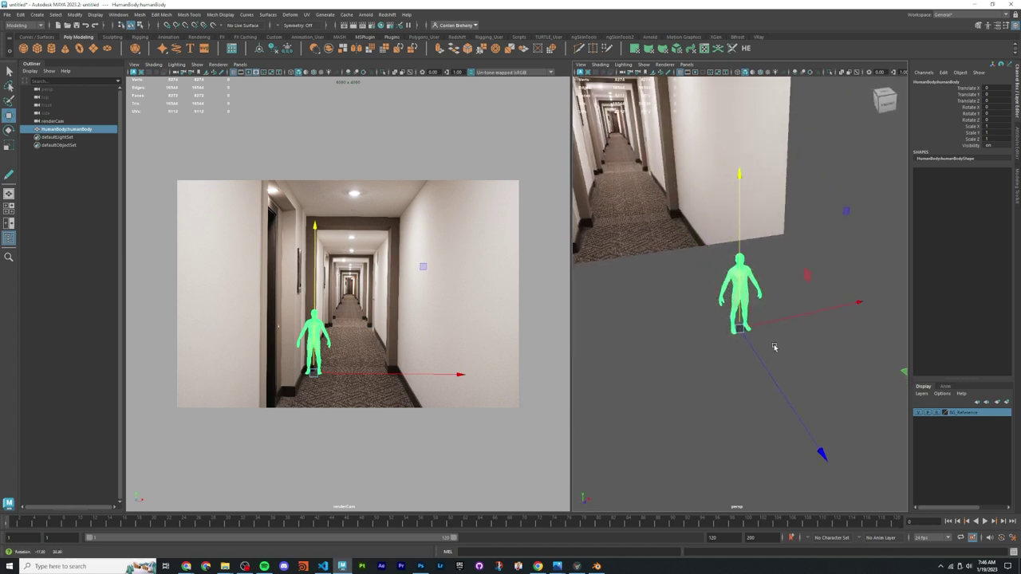
Step: Select the render camera in the perspective view and group it
{"action": "right_click_drag", "start_coordinate": [774, 347], "coordinate": [735, 304], "text": "alt"}
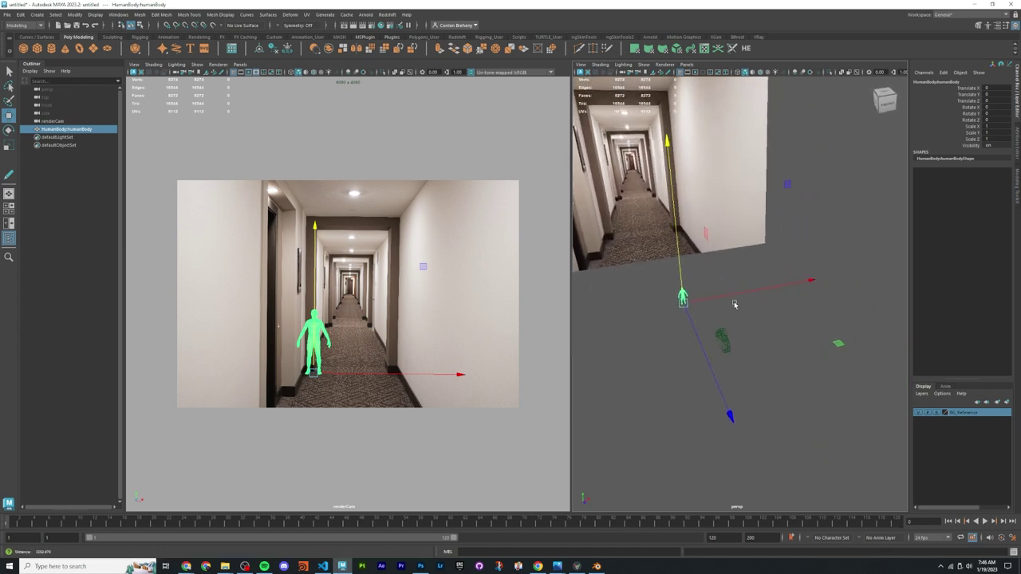
{"action": "key", "text": "q"}
{"action": "left_click_drag", "start_coordinate": [735, 305], "coordinate": [766, 342], "text": "alt"}
{"action": "left_click", "coordinate": [759, 342]}
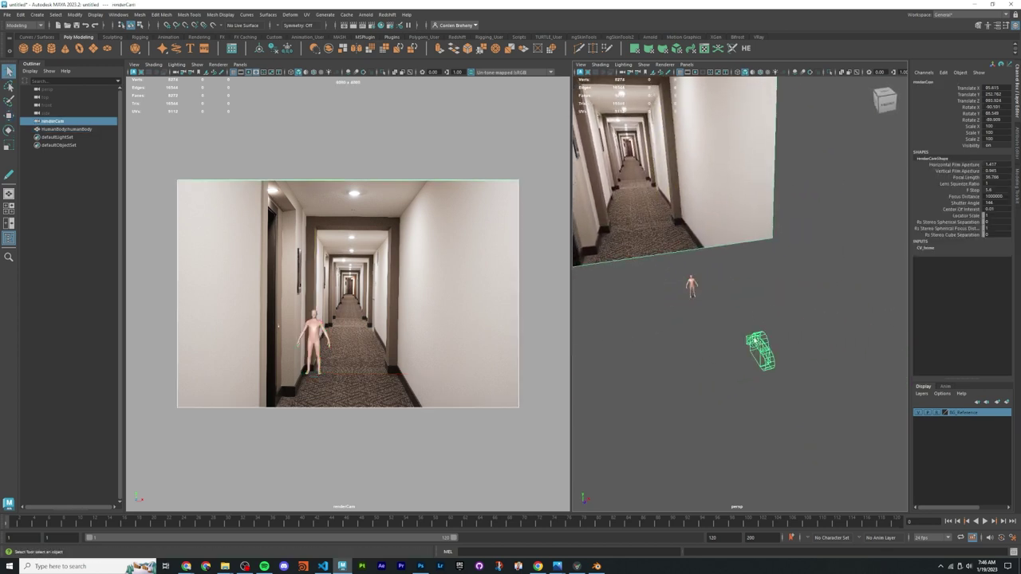
{"action": "mouse_move", "coordinate": [731, 313]}
{"action": "left_mouse_down", "text": "alt"}
{"action": "mouse_move", "coordinate": [736, 303]}
{"action": "mouse_move", "coordinate": [744, 312]}
{"action": "left_mouse_up", "text": "alt"}
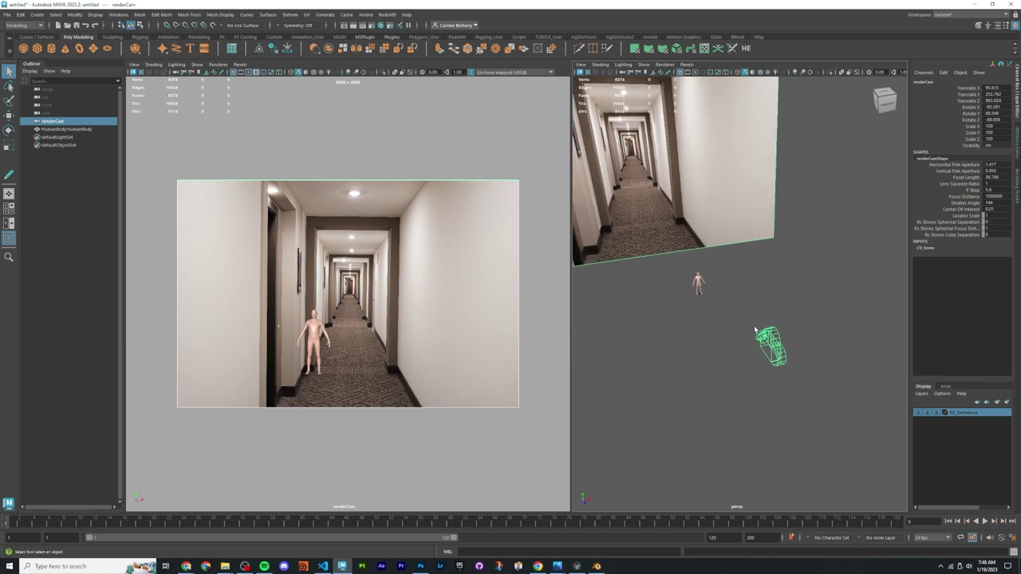
{"action": "key", "text": "ctrl+g"}
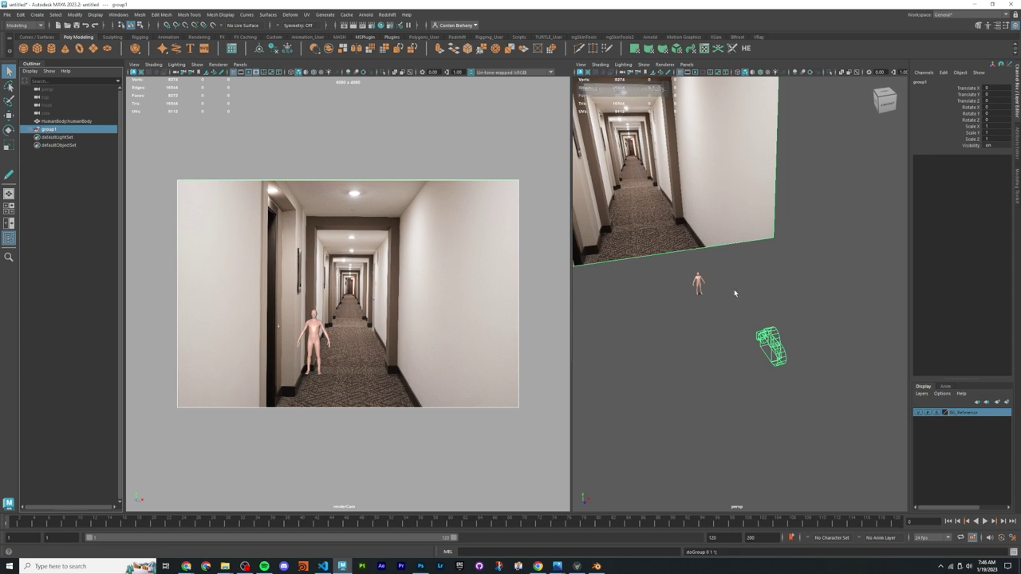
Step: Try scaling the camera group uniformly to about 0.70, and undo the scaling
{"action": "key", "text": "w"}
{"action": "left_click_drag", "start_coordinate": [686, 317], "coordinate": [642, 310], "text": "alt"}
{"action": "key", "text": "r"}
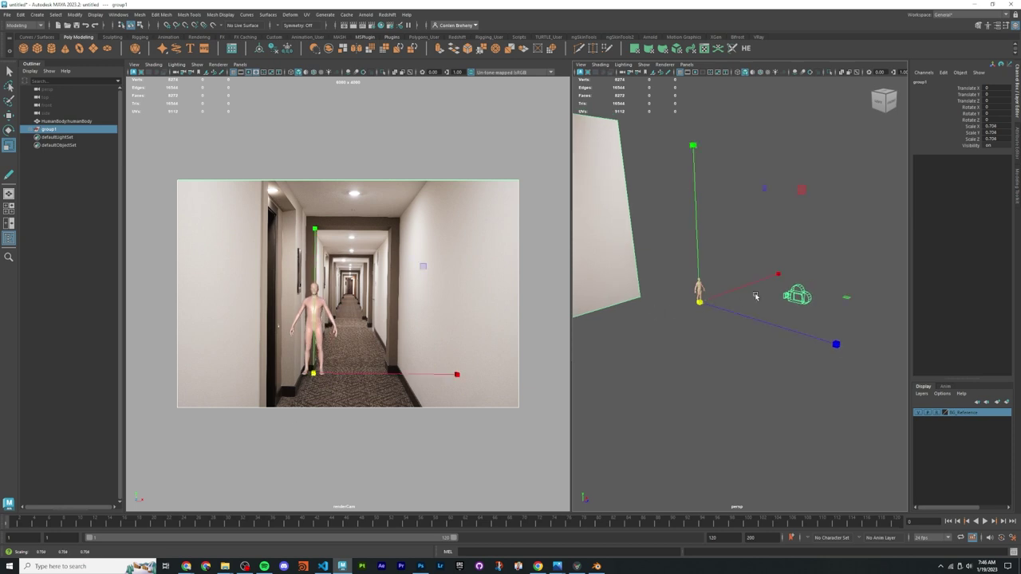
{"action": "key", "text": "ctrl+z"}
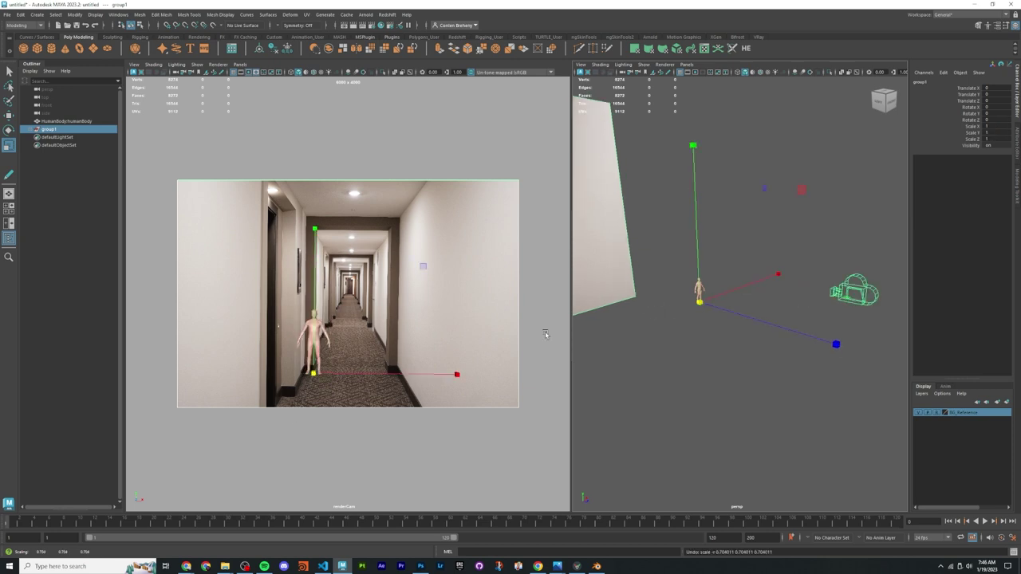
Step: Centre the human body in the hallway at Translate X 55.455, try it at about -1170 in Z, and undo the depth move
{"action": "left_click_drag", "start_coordinate": [722, 323], "coordinate": [629, 312], "text": "alt"}
{"action": "key", "text": "q"}
{"action": "left_click", "coordinate": [707, 287]}
{"action": "key", "text": "w"}
{"action": "left_click_drag", "start_coordinate": [718, 303], "coordinate": [626, 268], "text": "alt"}
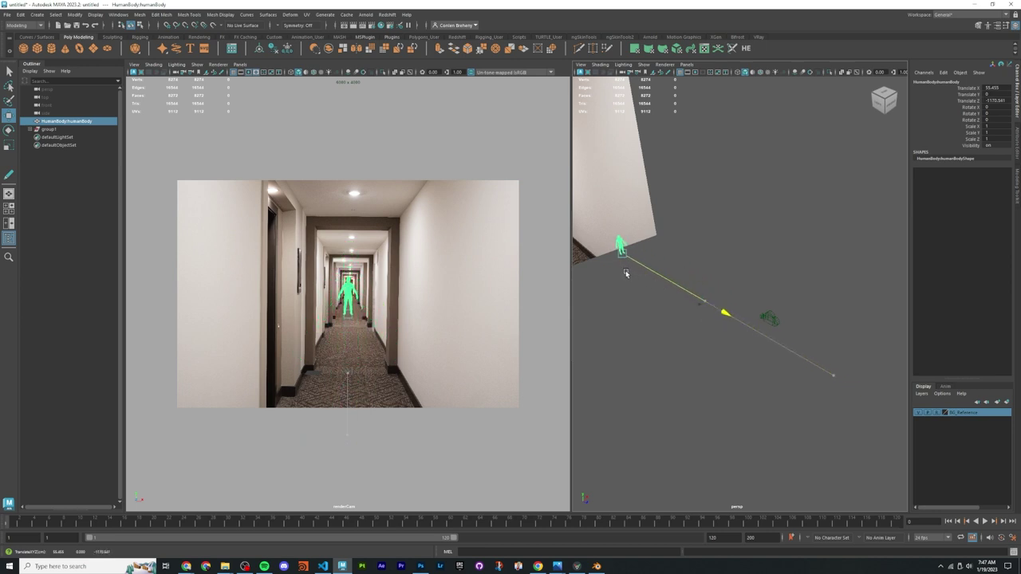
{"action": "key", "text": "ctrl+z"}
{"action": "left_click", "coordinate": [708, 321]}
{"action": "key", "text": "bracketleft"}
{"action": "key", "text": "bracketright"}
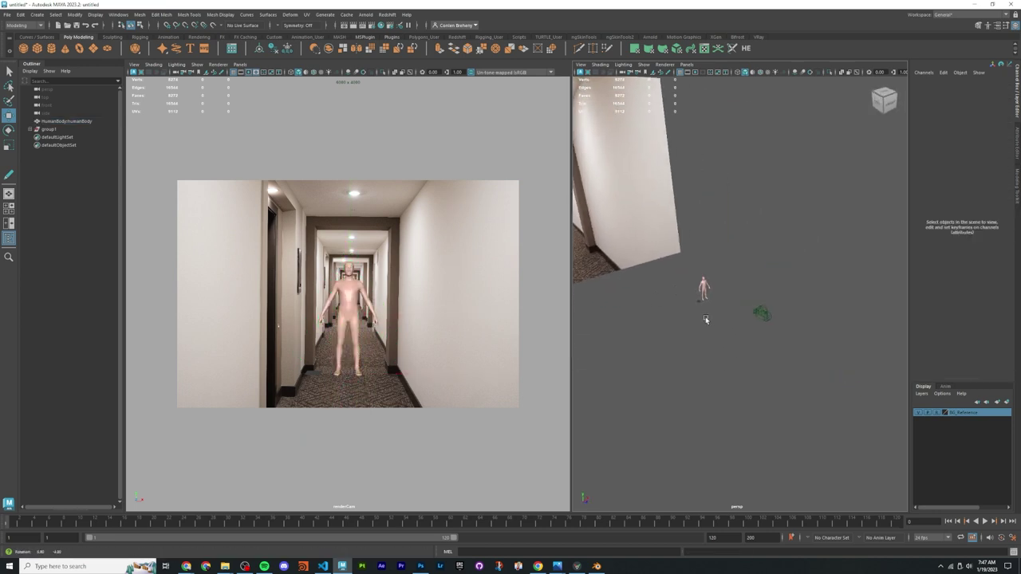
{"action": "right_click_drag", "start_coordinate": [706, 319], "coordinate": [756, 330], "text": "alt"}
{"action": "left_click_drag", "start_coordinate": [755, 330], "coordinate": [758, 310], "text": "alt"}
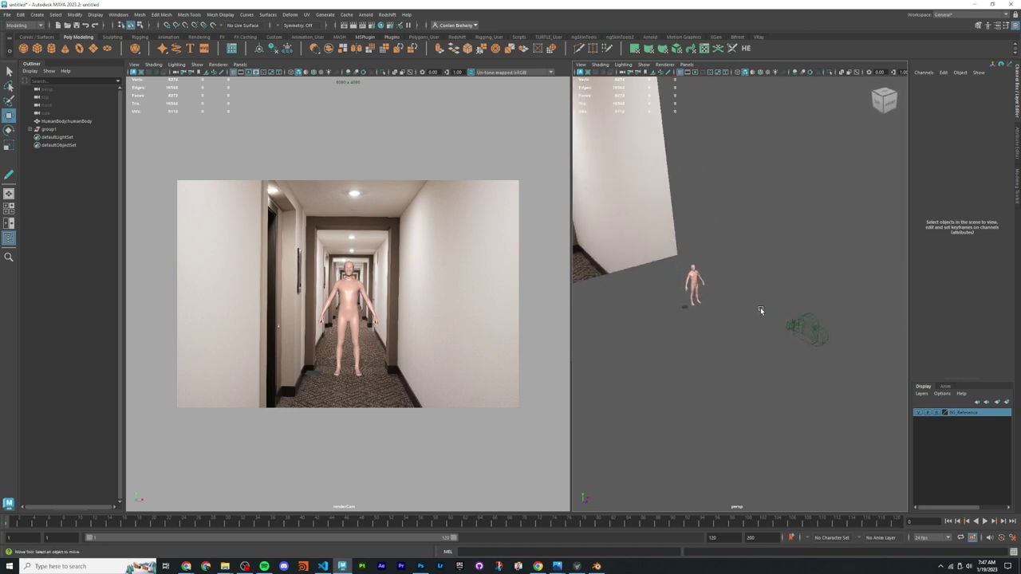
Step: Undo the human body's move, the camera group's scaling and the camera grouping
{"action": "key", "text": "ctrl+s"}
{"action": "key", "text": "Escape"}
{"action": "right_click_drag", "start_coordinate": [760, 307], "coordinate": [715, 262], "text": "alt"}
{"action": "key", "text": "ctrl+z"}
{"action": "key", "text": "ctrl+z"}
{"action": "key", "text": "ctrl+z"}
{"action": "key", "text": "ctrl+z"}
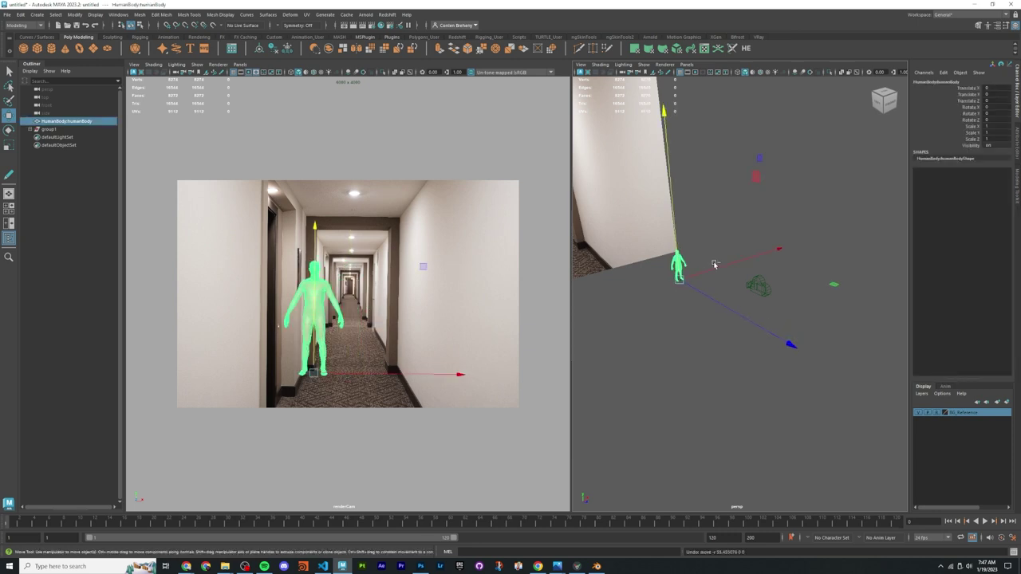
{"action": "key", "text": "ctrl+z"}
{"action": "key", "text": "ctrl+z"}
{"action": "key", "text": "ctrl+z"}
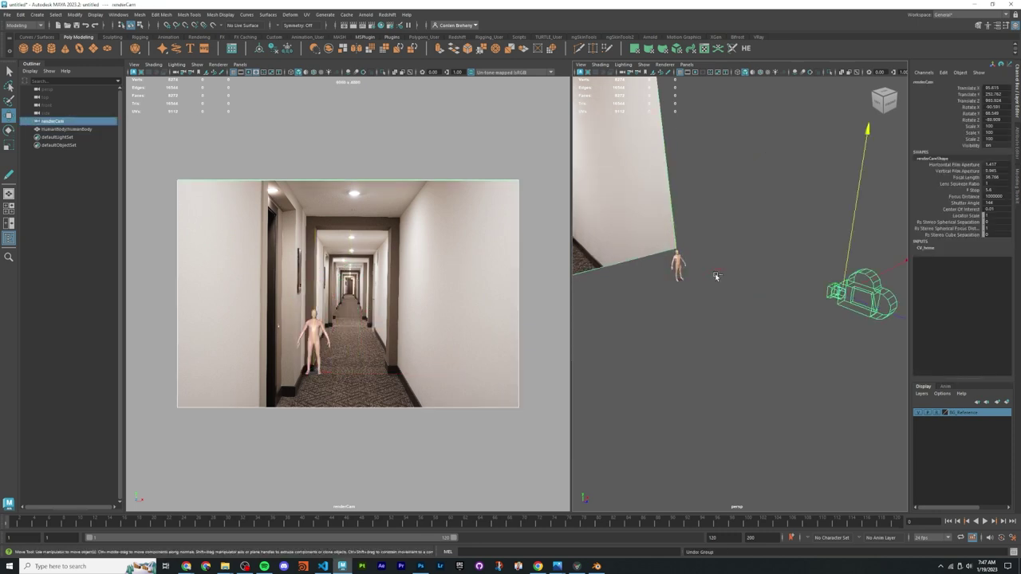
{"action": "key", "text": "ctrl+z"}
{"action": "key", "text": "ctrl+z"}
{"action": "key", "text": "ctrl+z"}
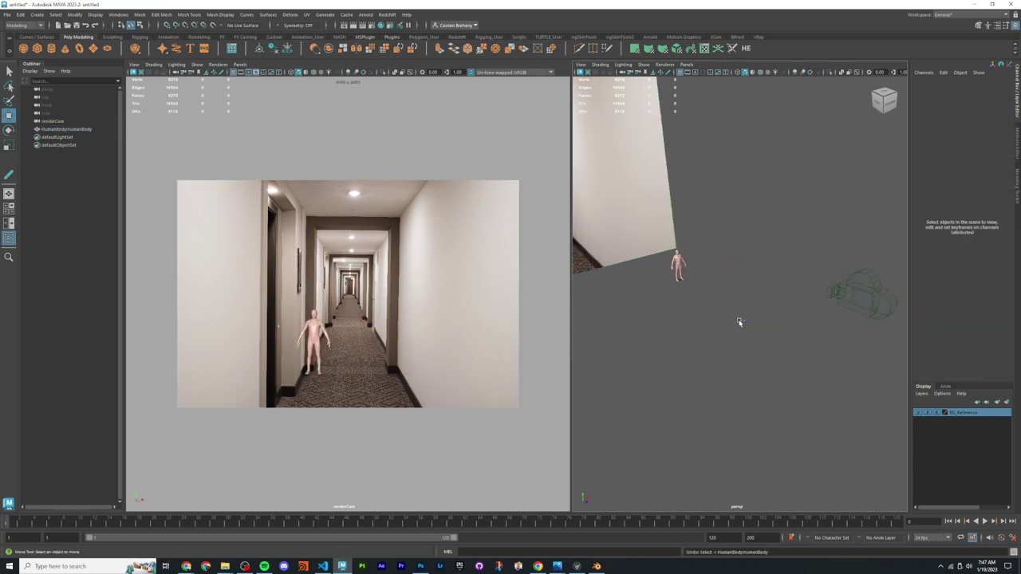
Step: Delete the imported human body from the scene
{"action": "left_click", "coordinate": [682, 267]}
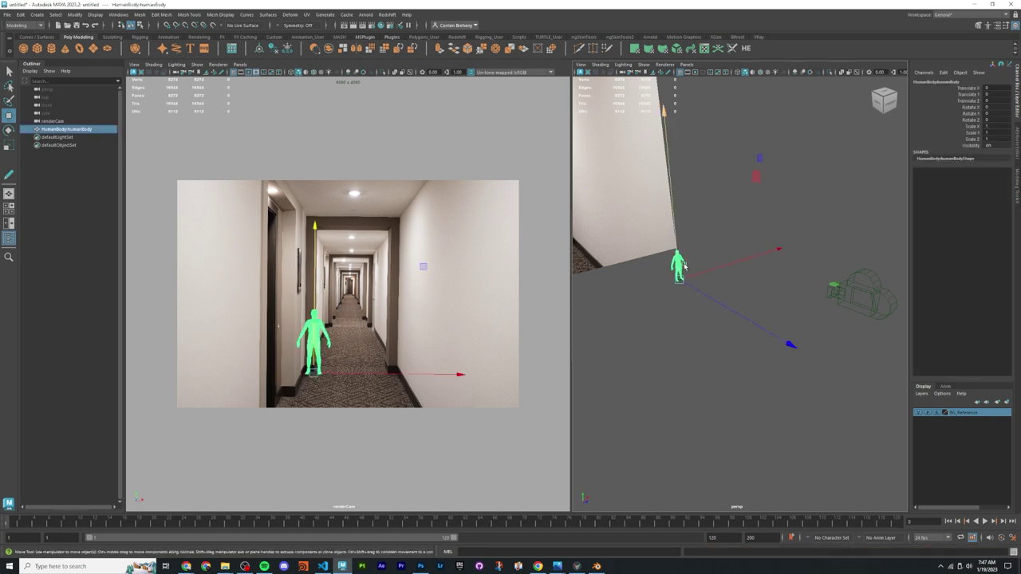
{"action": "key", "text": "Delete"}
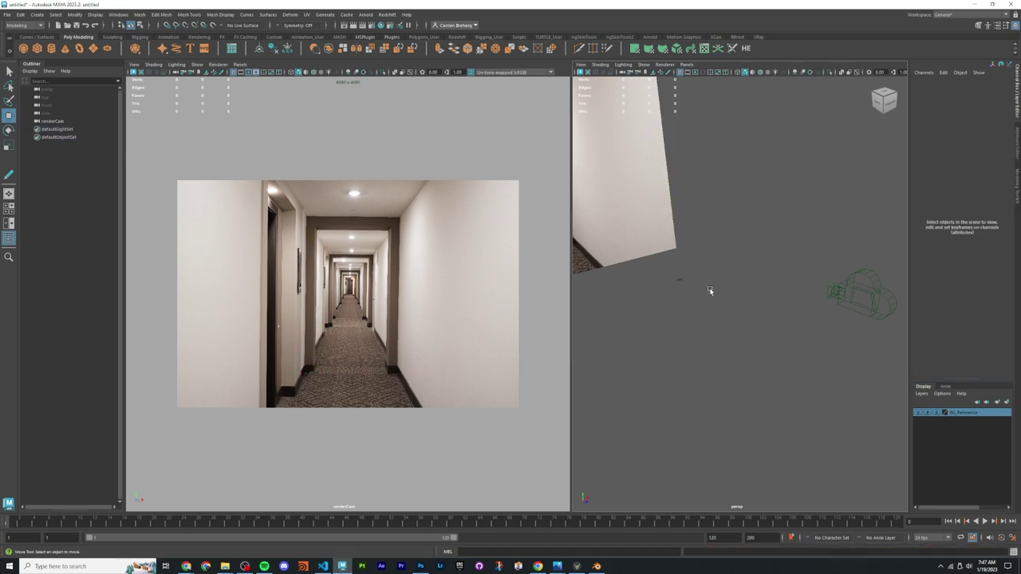
{"action": "left_click_drag", "start_coordinate": [711, 289], "coordinate": [683, 285], "text": "alt"}
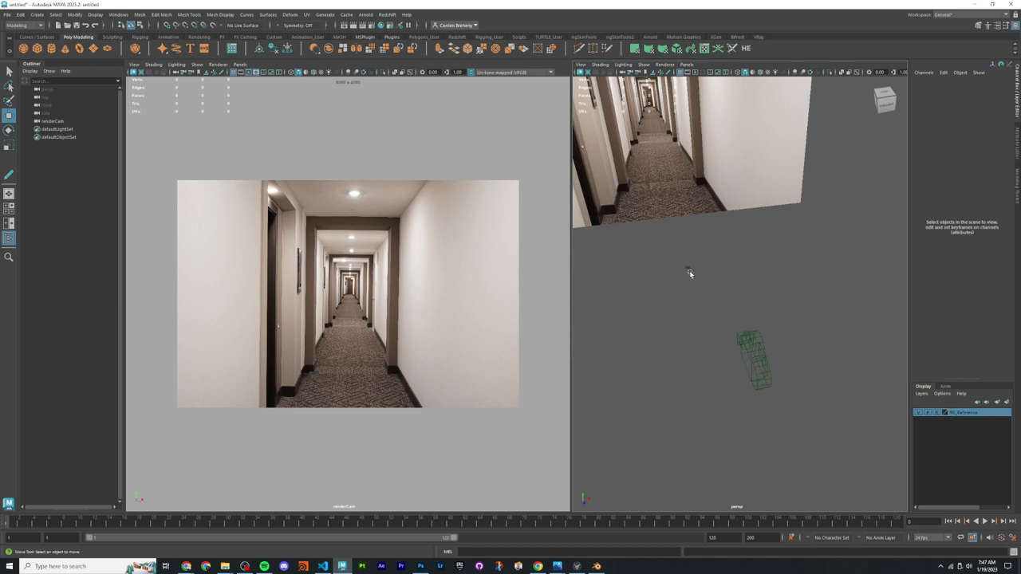
Step: Draw a Blue Pencil line across the hallway floor from baseboard to baseboard in the render camera view and label it "59in"
{"action": "left_click_drag", "start_coordinate": [675, 326], "coordinate": [593, 324], "text": "alt"}
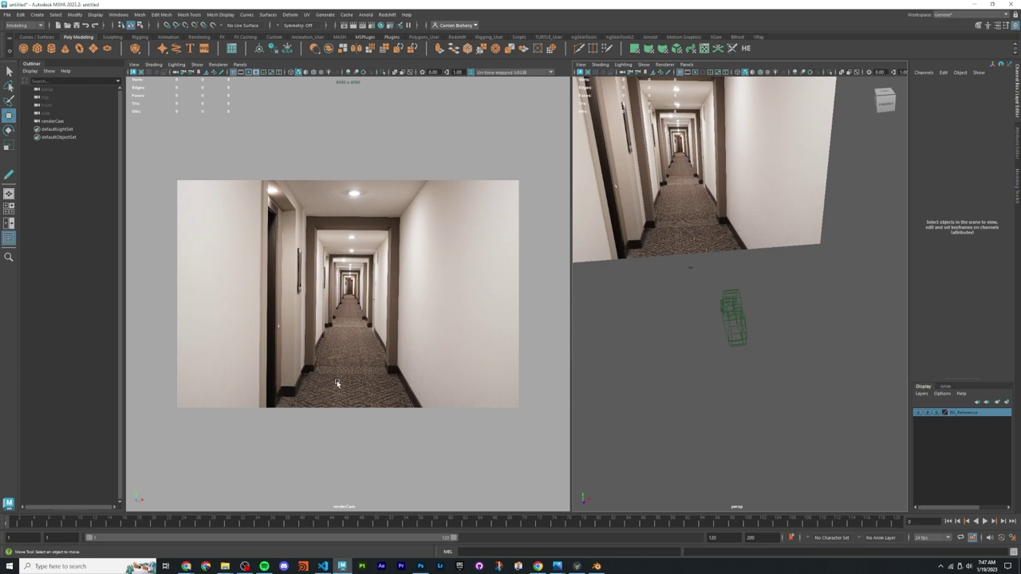
{"action": "right_click_drag", "start_coordinate": [330, 380], "coordinate": [363, 312]}
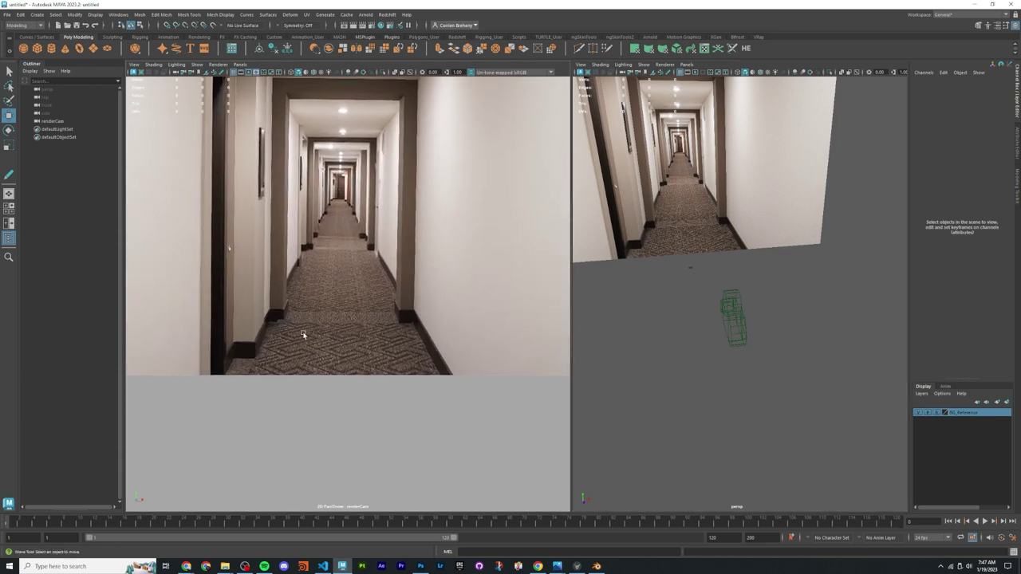
{"action": "right_click_drag", "start_coordinate": [303, 335], "coordinate": [390, 336]}
{"action": "middle_click_drag", "start_coordinate": [390, 336], "coordinate": [399, 292]}
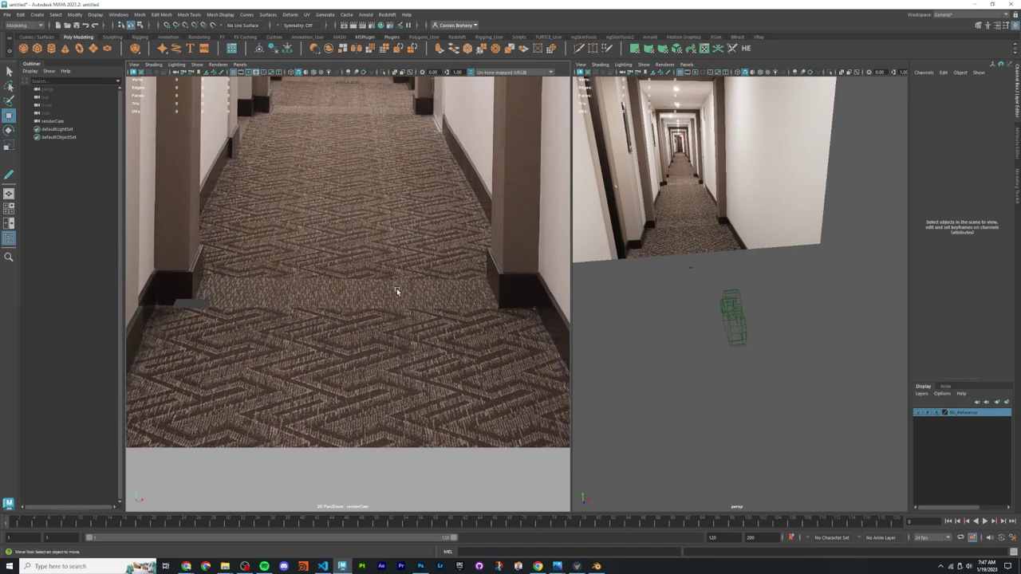
{"action": "left_click", "coordinate": [222, 73]}
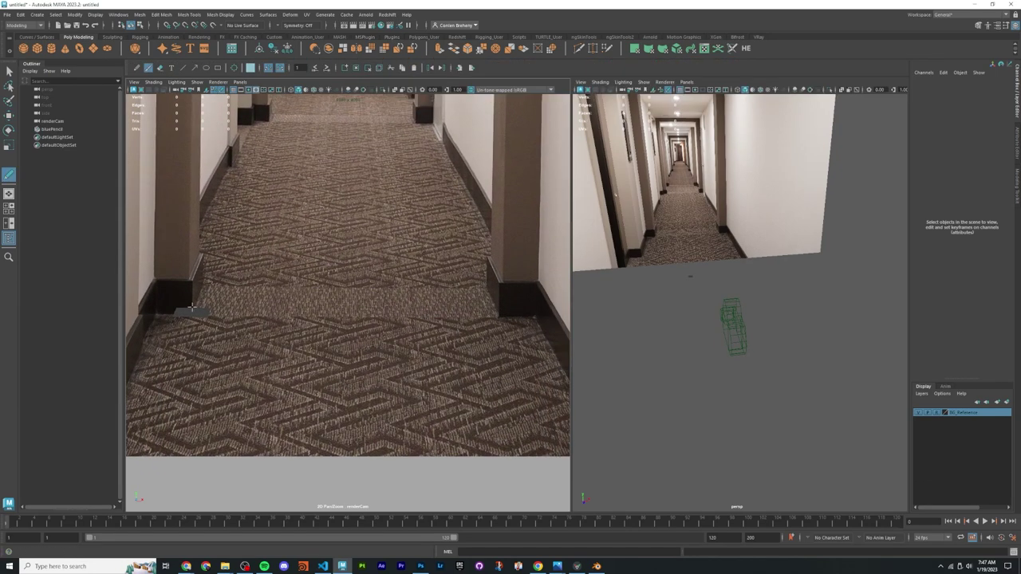
{"action": "scroll", "coordinate": [223, 285], "scroll_direction": "up", "scroll_amount": 5}
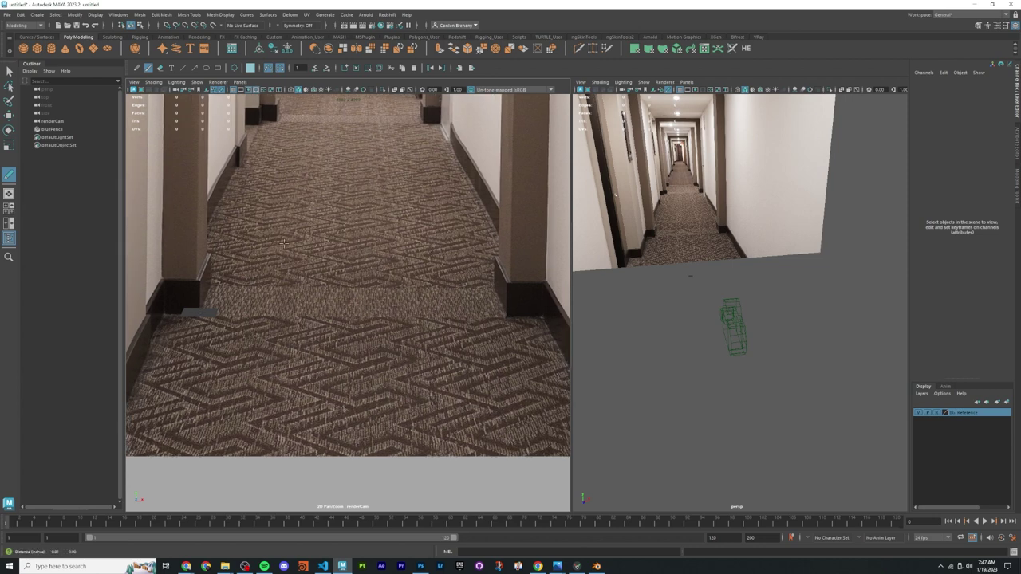
{"action": "scroll", "coordinate": [288, 188], "scroll_direction": "down", "scroll_amount": 4}
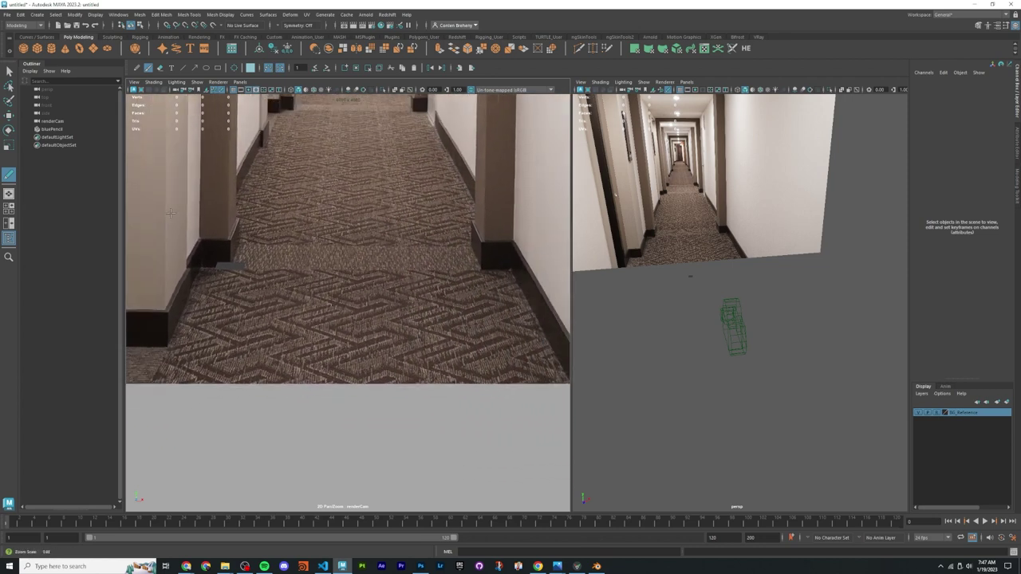
{"action": "left_click_drag", "start_coordinate": [193, 327], "coordinate": [517, 319]}
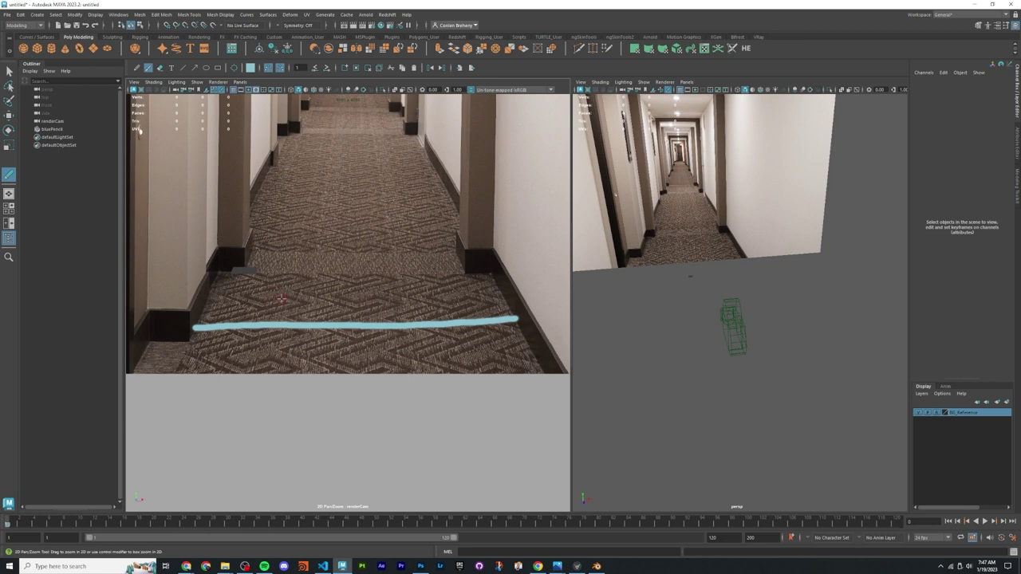
{"action": "mouse_move", "coordinate": [301, 309]}
{"action": "left_mouse_down"}
{"action": "mouse_move", "coordinate": [324, 284]}
{"action": "mouse_move", "coordinate": [345, 281]}
{"action": "mouse_move", "coordinate": [359, 308]}
{"action": "mouse_move", "coordinate": [372, 293]}
{"action": "mouse_move", "coordinate": [386, 307]}
{"action": "left_mouse_up"}
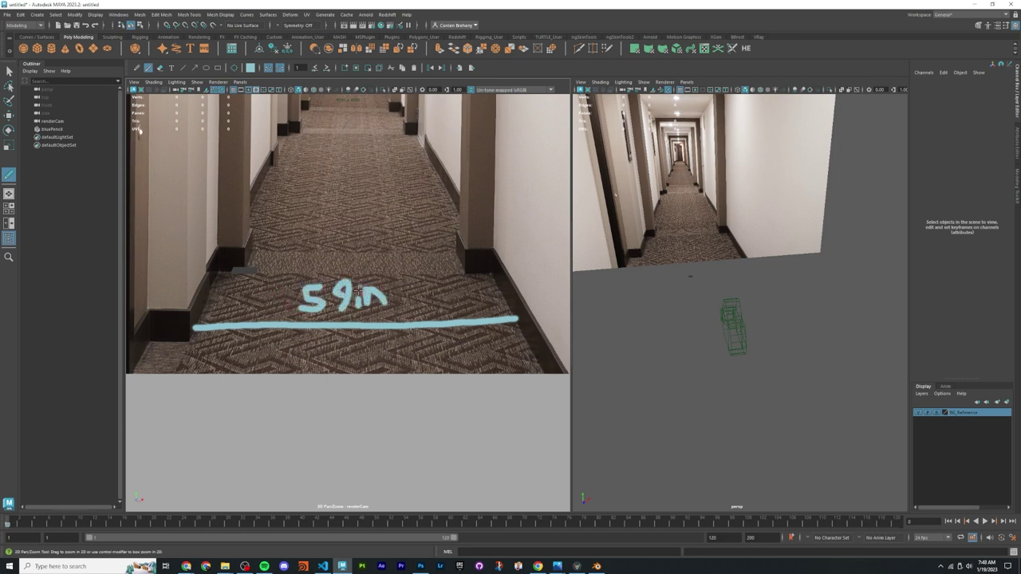
Step: Restore the render camera's full view without 2D pan/zoom and close Blue Pencil
{"action": "mouse_move", "coordinate": [394, 268]}
{"action": "left_mouse_down"}
{"action": "mouse_move", "coordinate": [394, 389]}
{"action": "mouse_move", "coordinate": [399, 312]}
{"action": "mouse_move", "coordinate": [406, 360]}
{"action": "left_mouse_up"}
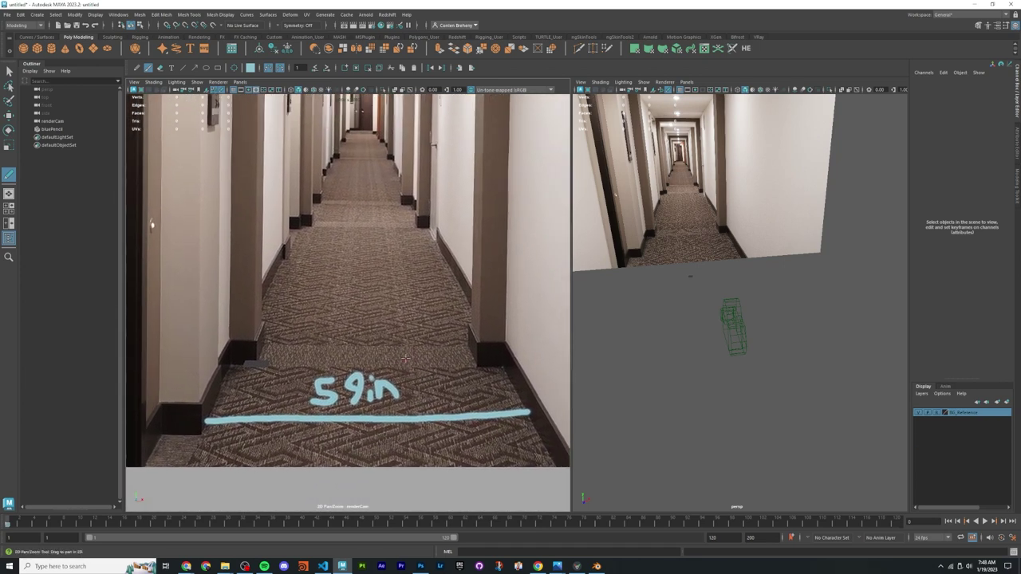
{"action": "mouse_move", "coordinate": [371, 428]}
{"action": "left_mouse_down"}
{"action": "mouse_move", "coordinate": [360, 406]}
{"action": "mouse_move", "coordinate": [369, 436]}
{"action": "mouse_move", "coordinate": [367, 419]}
{"action": "left_mouse_up"}
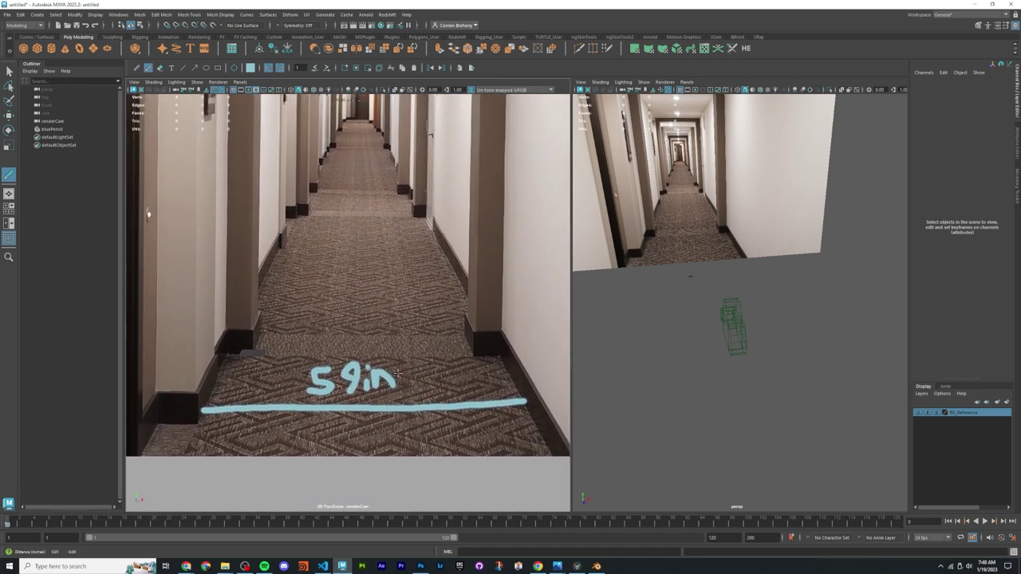
{"action": "left_click", "coordinate": [347, 69]}
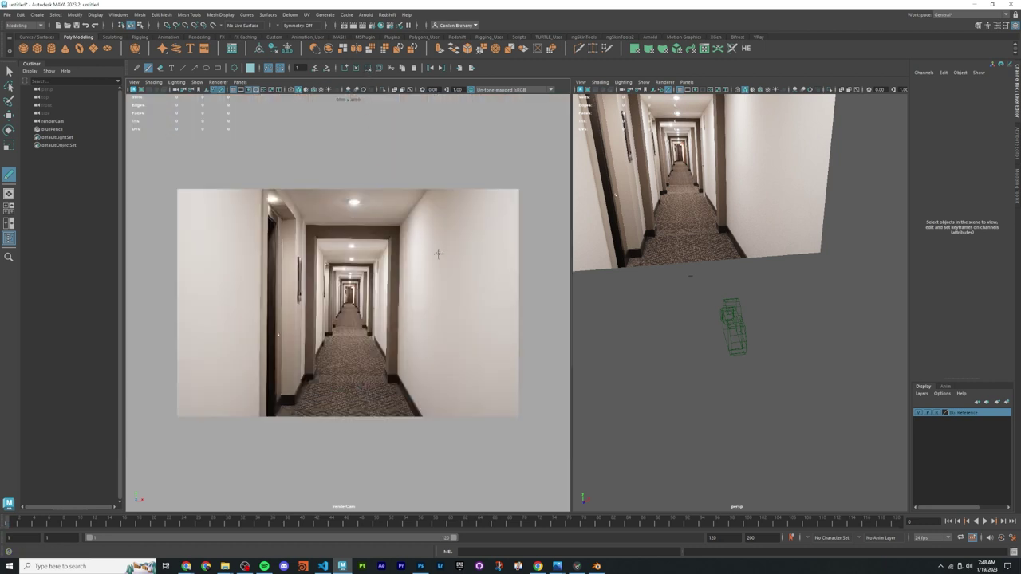
{"action": "left_click_drag", "start_coordinate": [674, 289], "coordinate": [693, 310], "text": "alt"}
{"action": "key", "text": "q"}
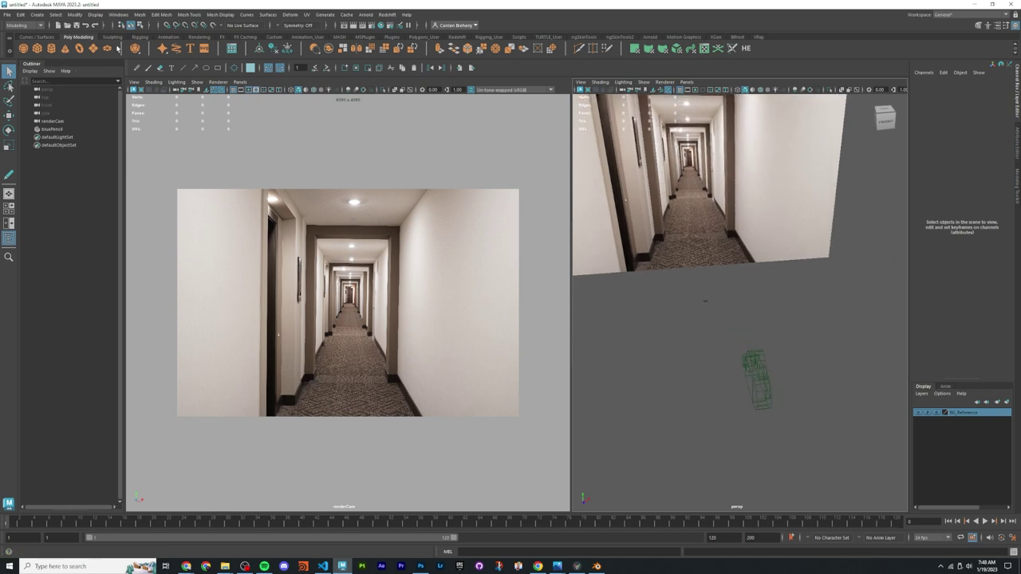
{"action": "left_click", "coordinate": [219, 88]}
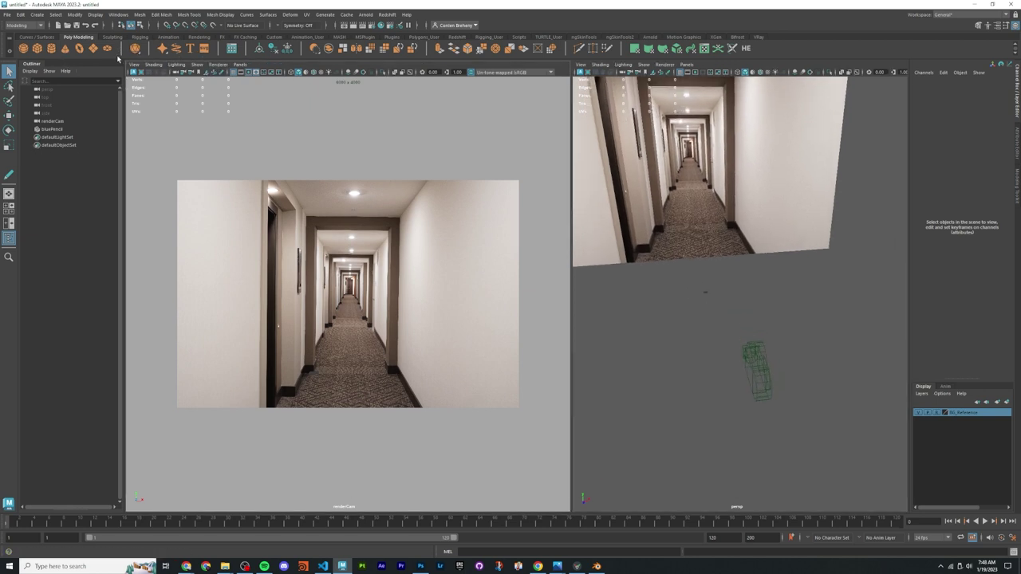
Step: Create a polygon plane at the origin and set its width to 1000
{"action": "key", "text": "g"}
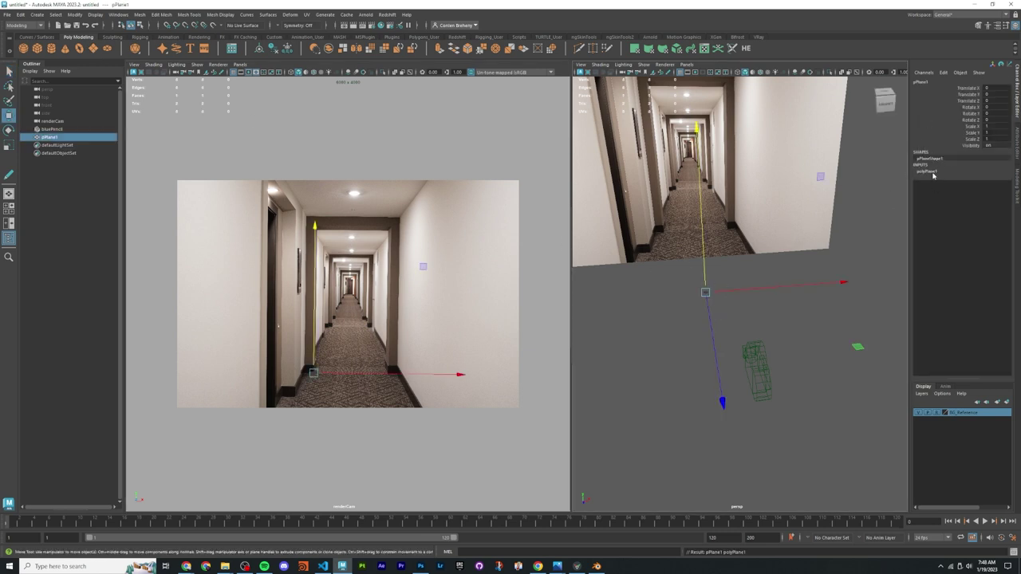
{"action": "left_click", "coordinate": [925, 171]}
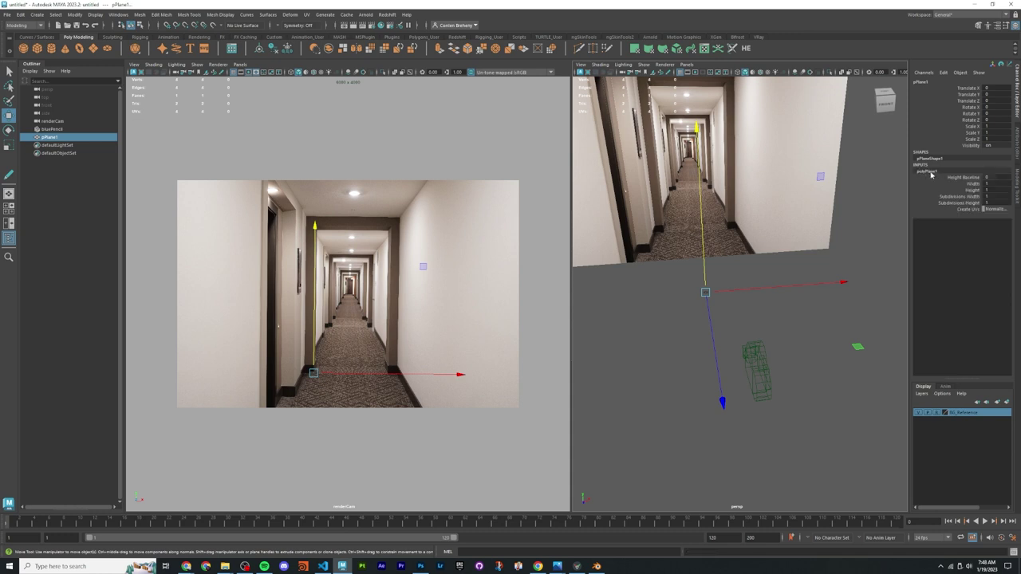
{"action": "double_click", "coordinate": [988, 184]}
{"action": "key", "text": "Return"}
{"action": "left_click_drag", "start_coordinate": [758, 231], "coordinate": [677, 290], "text": "alt"}
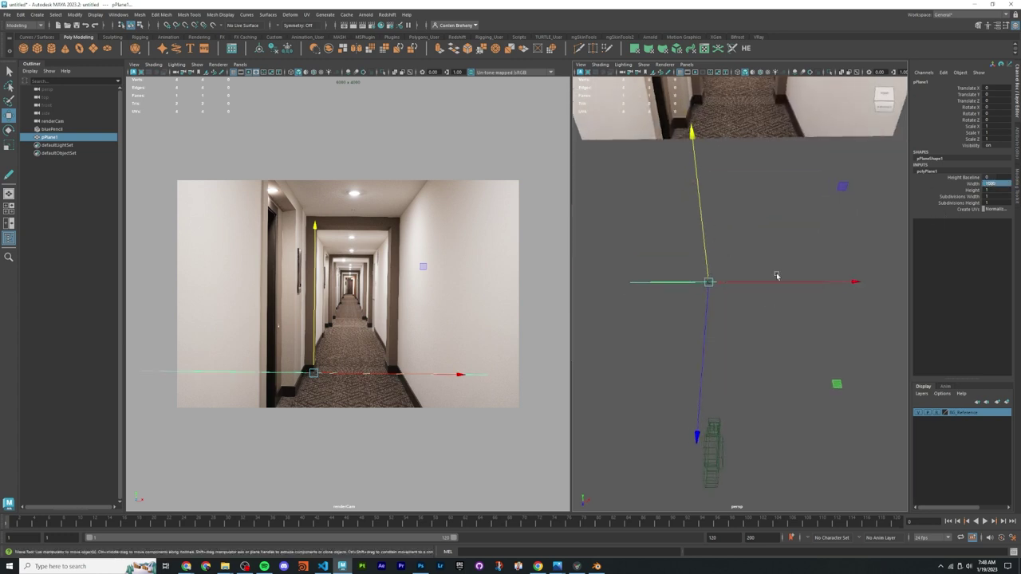
{"action": "left_click_drag", "start_coordinate": [775, 276], "coordinate": [745, 252], "text": "alt"}
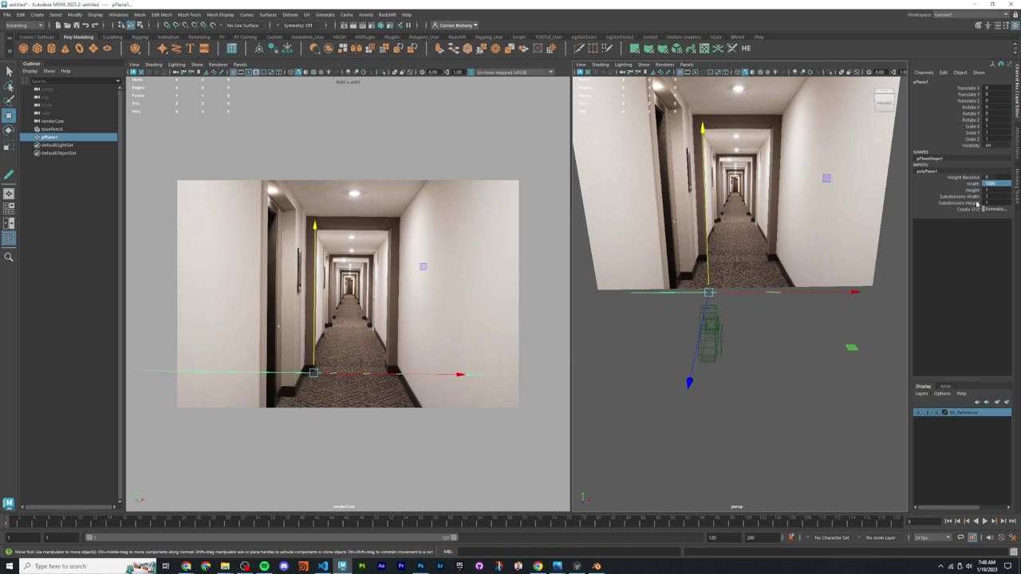
Step: Set the plane's width to 59 inches in centimetres by multiplying 59 by 2.54, giving 149.86
{"action": "double_click", "coordinate": [992, 184]}
{"action": "type", "text": "5"}
{"action": "double_click", "coordinate": [1000, 183]}
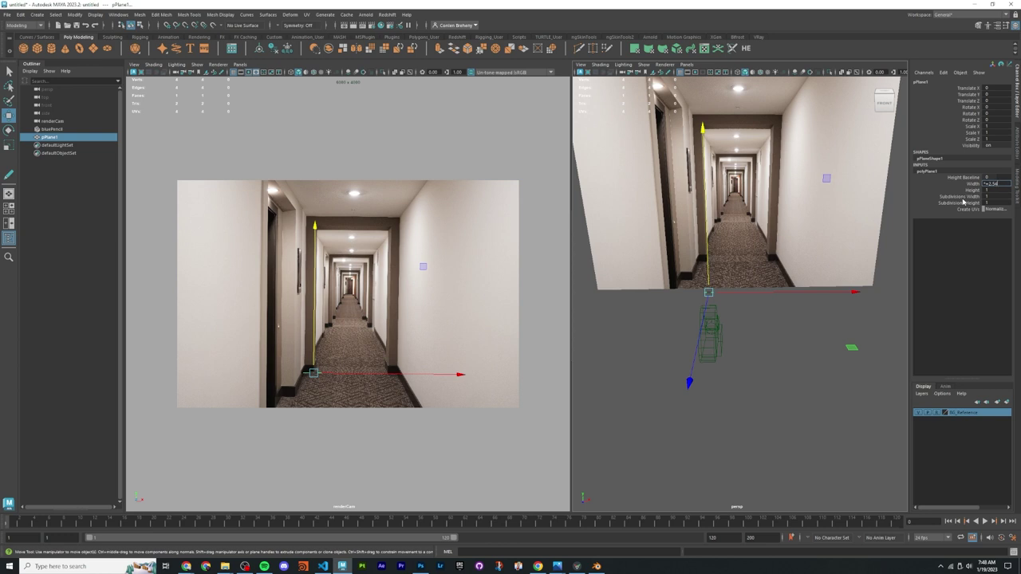
{"action": "key", "text": "Return"}
Step: Move the plane to the middle of the hallway floor at Translate X 95.224 and stretch it along Z
{"action": "mouse_move", "coordinate": [750, 311]}
{"action": "left_mouse_down", "text": "alt"}
{"action": "mouse_move", "coordinate": [768, 298]}
{"action": "mouse_move", "coordinate": [758, 295]}
{"action": "left_mouse_up", "text": "alt"}
{"action": "left_click_drag", "start_coordinate": [749, 287], "coordinate": [674, 275]}
{"action": "key", "text": "r"}
{"action": "key", "text": "q"}
{"action": "left_click_drag", "start_coordinate": [764, 281], "coordinate": [759, 269], "text": "alt"}
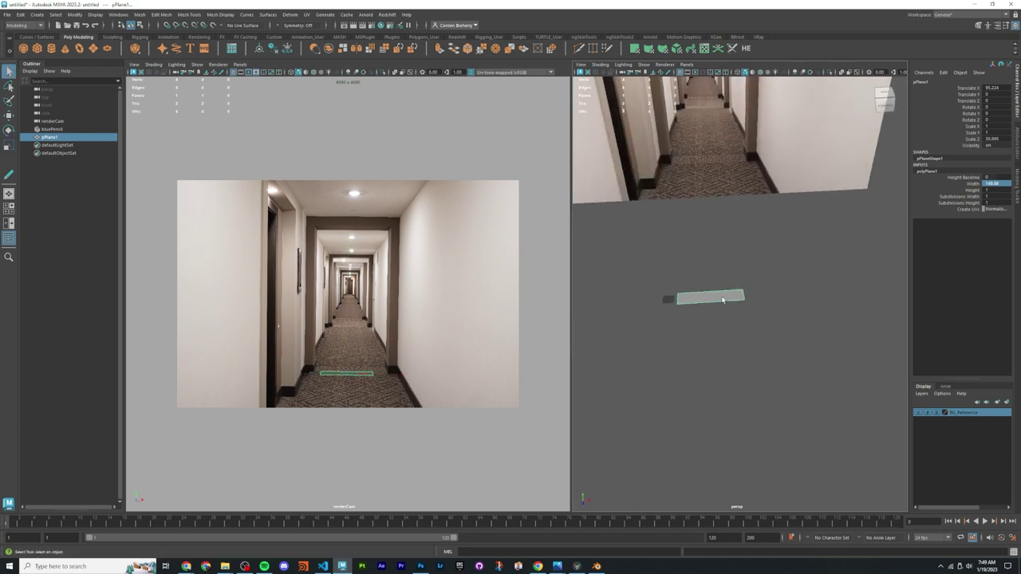
{"action": "left_click_drag", "start_coordinate": [700, 301], "coordinate": [683, 284], "text": "alt"}
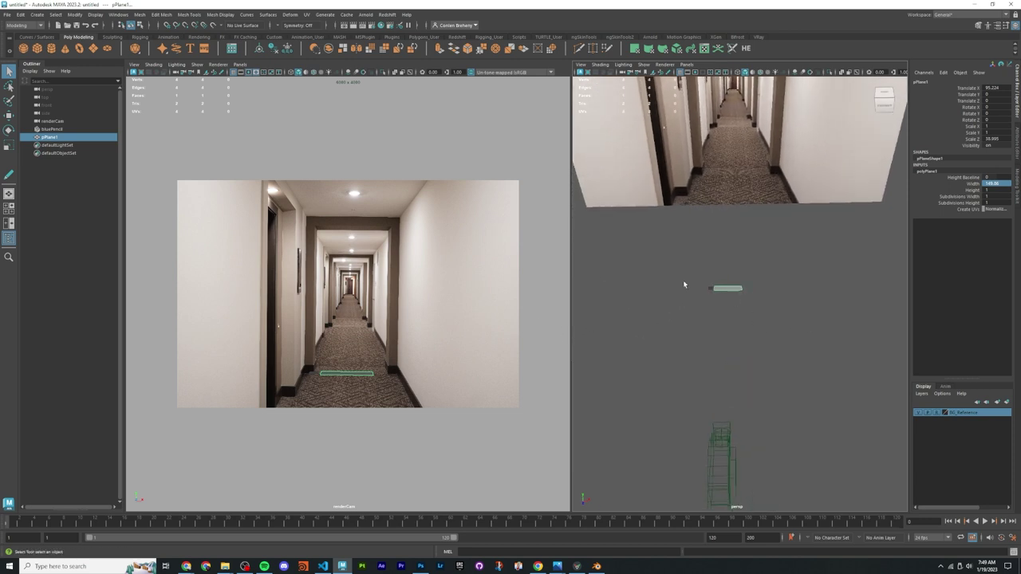
Step: Rename the 59-inch reference plane to distanceMetric and remove the leftover bluePencil node from the scene
{"action": "double_click", "coordinate": [51, 138]}
{"action": "type", "text": "cl"}
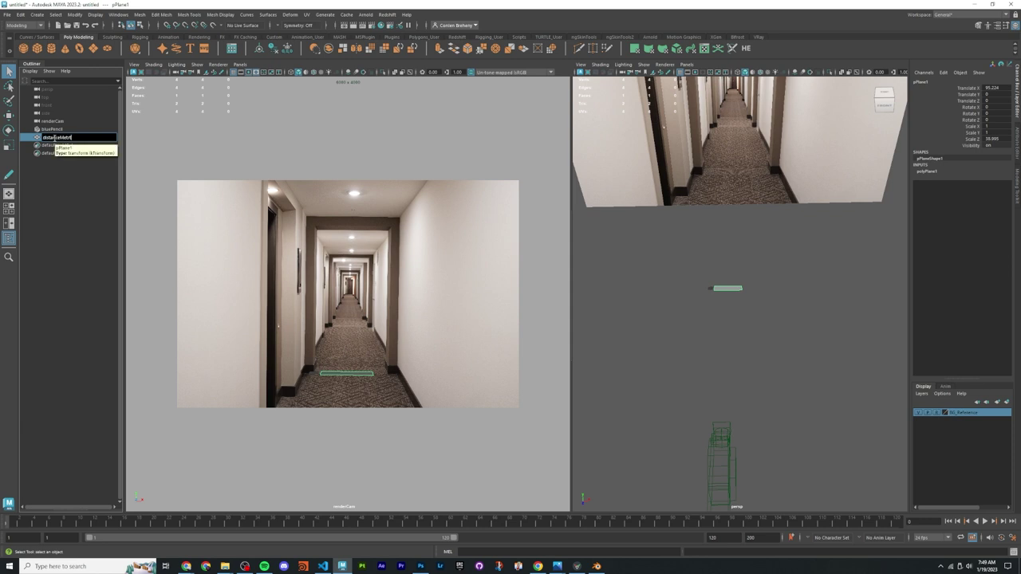
{"action": "type", "text": "stanceMetric"}
{"action": "key", "text": "Return"}
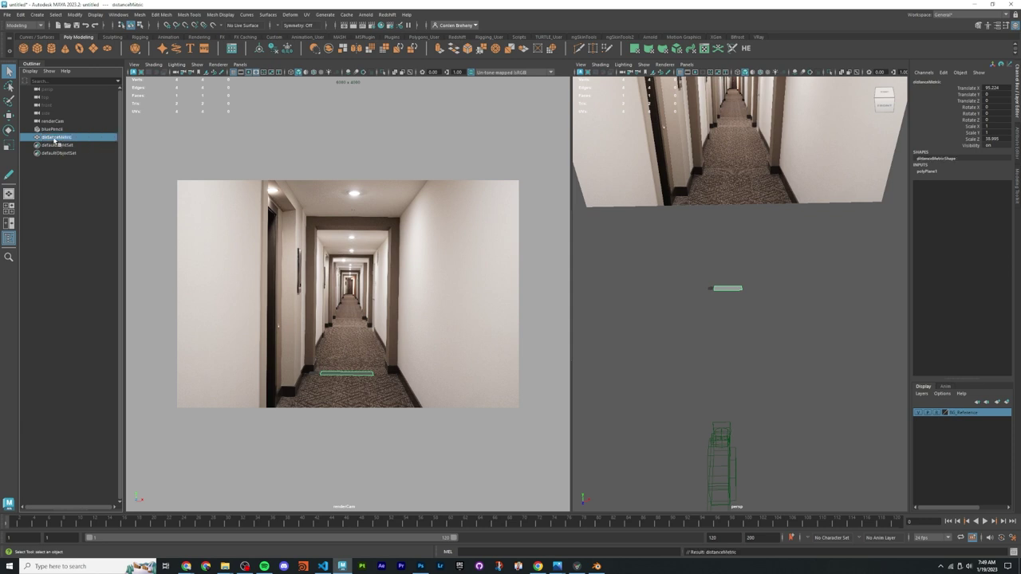
{"action": "left_click", "coordinate": [192, 152]}
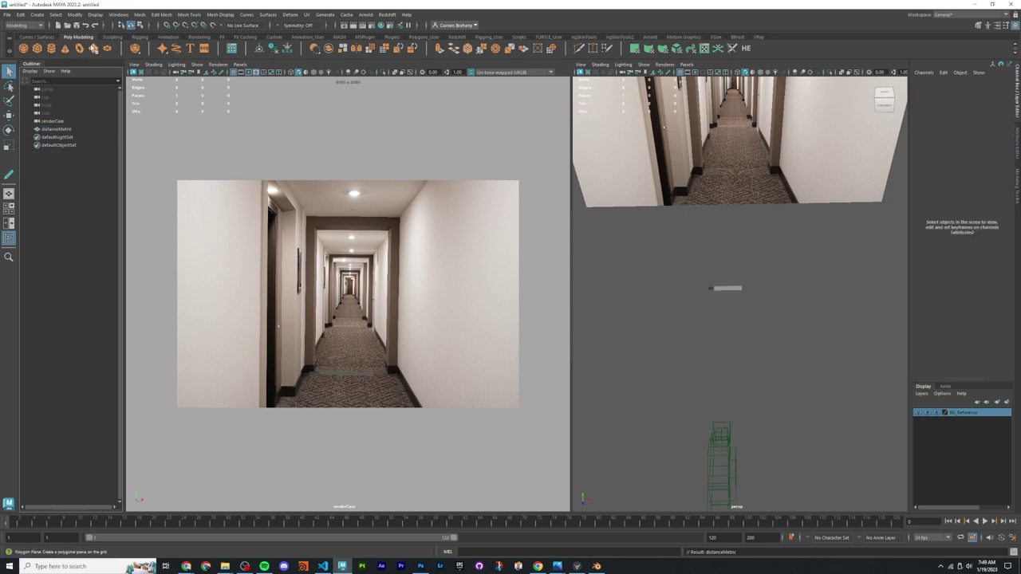
Step: Create a second polygon plane at the origin and name it ground
{"action": "left_click", "coordinate": [94, 49]}
{"action": "double_click", "coordinate": [62, 137]}
{"action": "type", "text": "ground"}
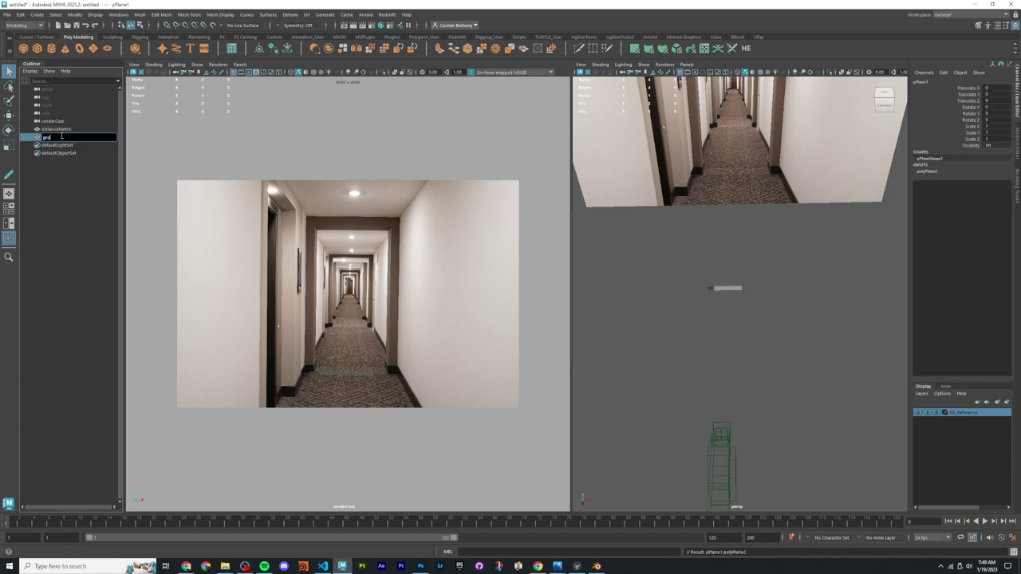
{"action": "key", "text": "Return"}
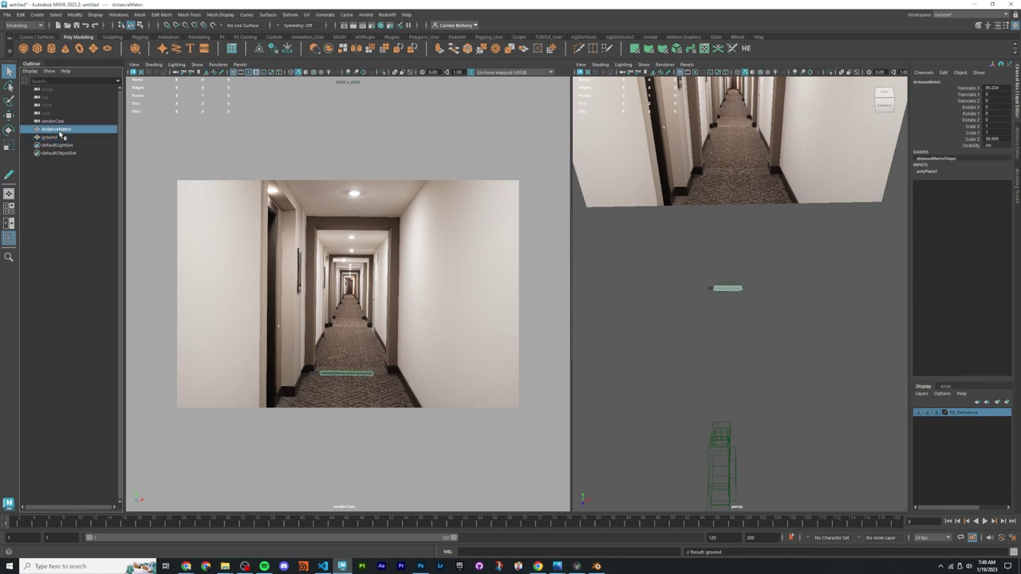
Step: Hide the distanceMetric plane and scale the ground plane up uniformly to about 442.41
{"action": "key", "text": "r"}
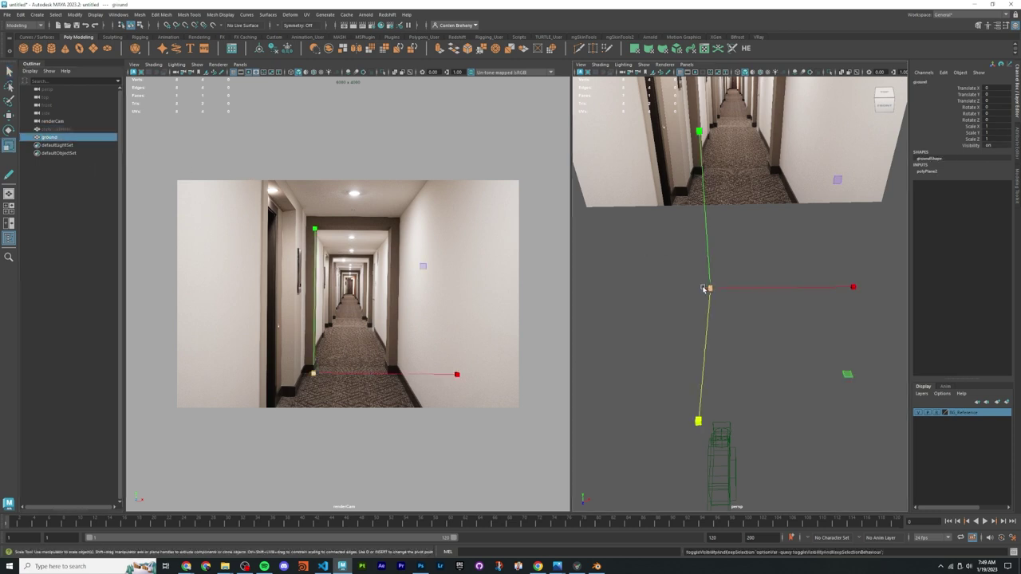
{"action": "left_click_drag", "start_coordinate": [705, 288], "coordinate": [758, 292]}
Step: Set the camera view to wireframe and move the ground plane's left edge in along X to the left hallway baseboard
{"action": "right_click_drag", "start_coordinate": [711, 288], "coordinate": [668, 288]}
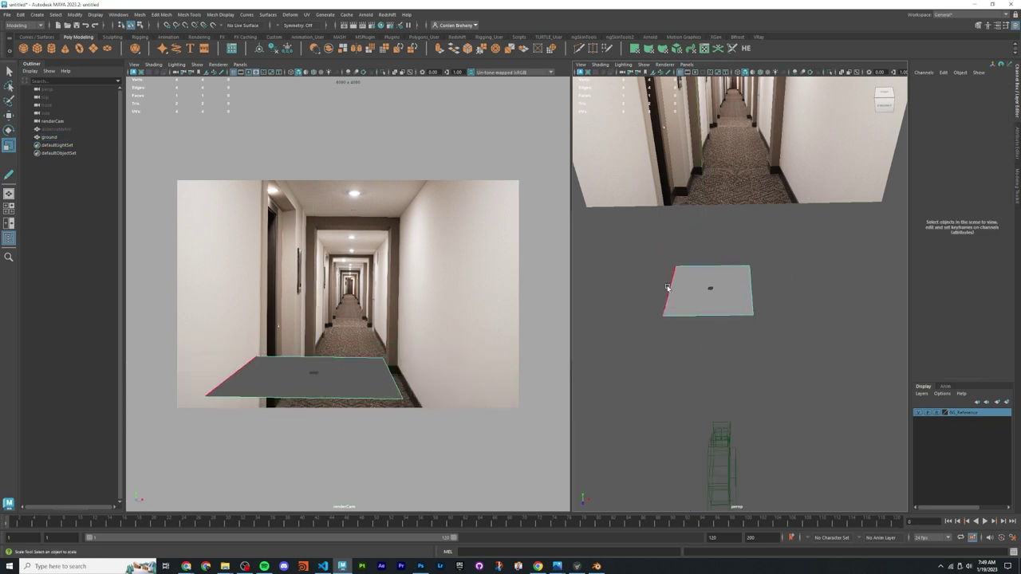
{"action": "left_click", "coordinate": [668, 288]}
{"action": "key", "text": "w"}
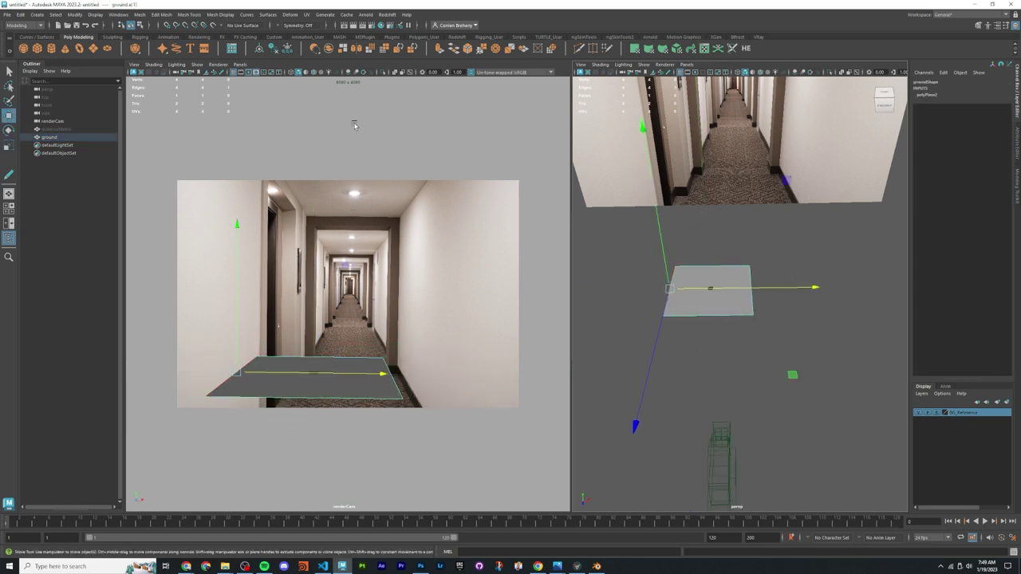
{"action": "key", "text": "4"}
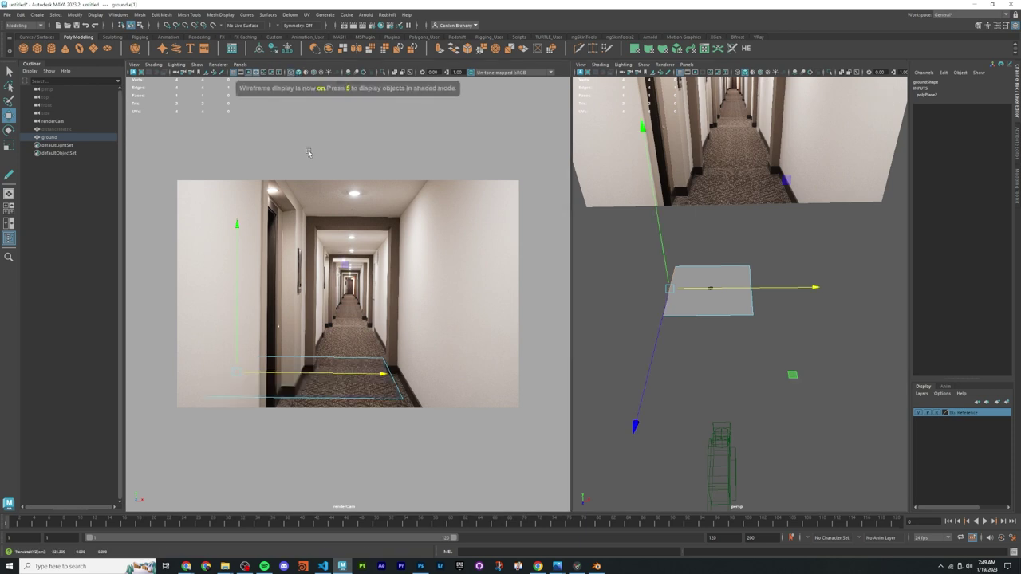
{"action": "left_click", "coordinate": [297, 72]}
{"action": "left_click", "coordinate": [290, 72]}
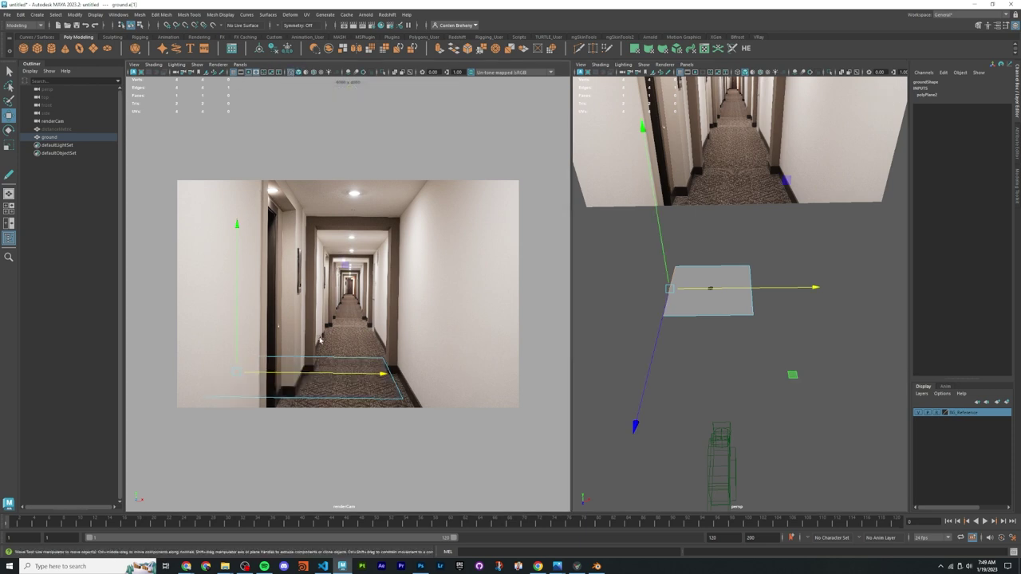
{"action": "scroll", "coordinate": [285, 397], "scroll_direction": "up", "scroll_amount": 6}
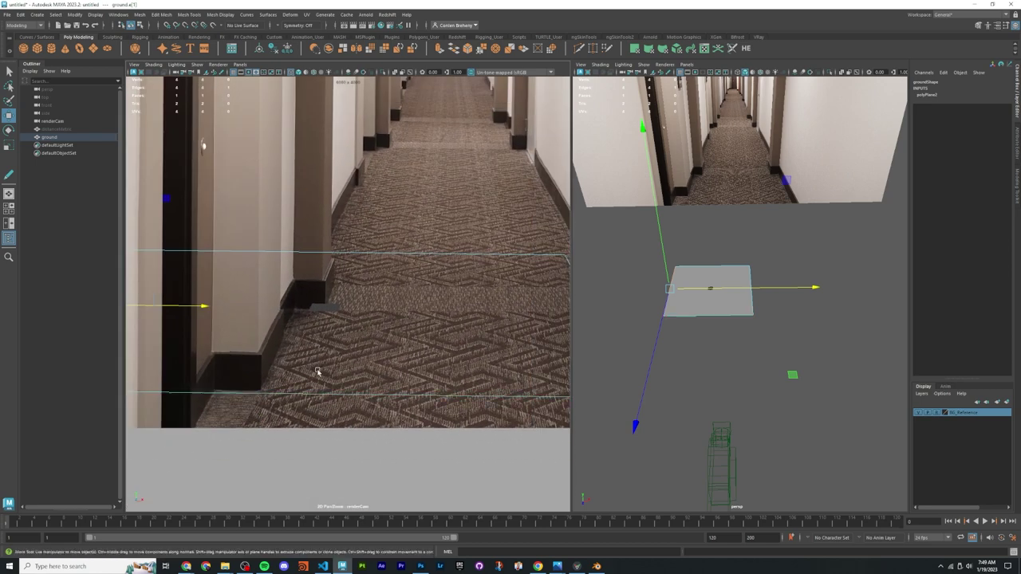
{"action": "scroll", "coordinate": [319, 311], "scroll_direction": "down", "scroll_amount": 2}
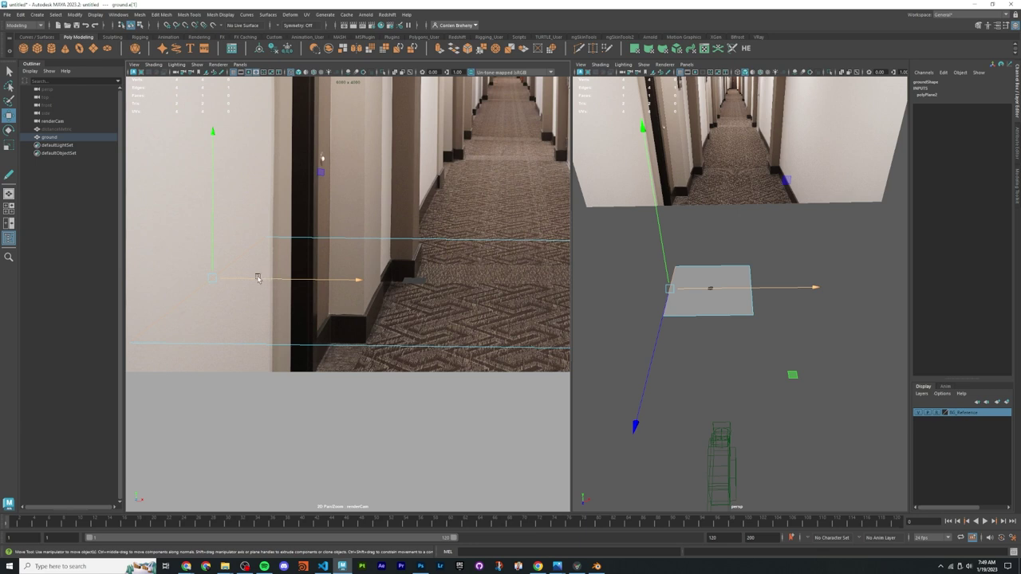
{"action": "left_click_drag", "start_coordinate": [257, 278], "coordinate": [440, 305]}
Step: Move the ground plane's right edge outward along X to meet the right hallway baseboard
{"action": "middle_click_drag", "start_coordinate": [467, 319], "coordinate": [259, 325]}
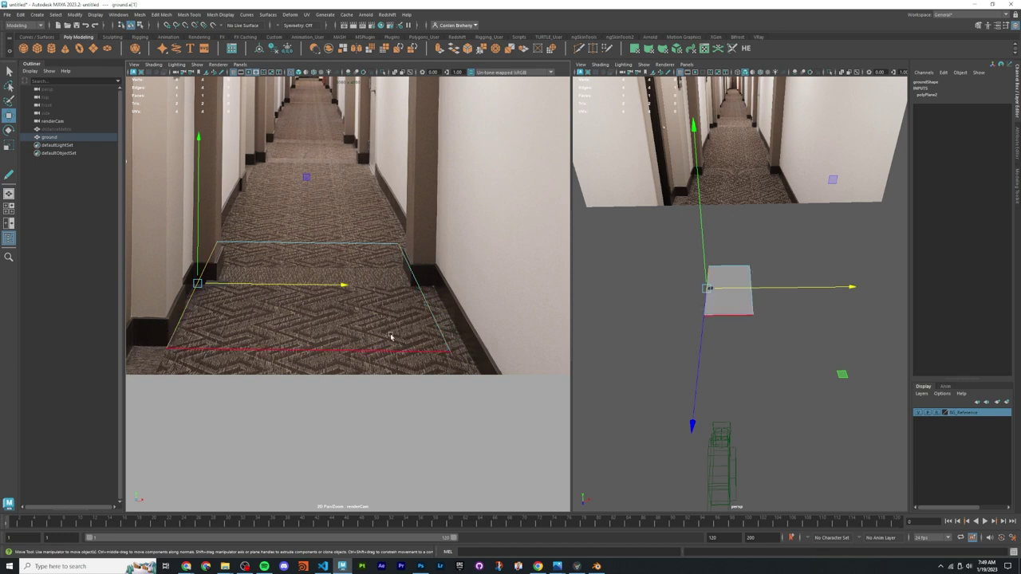
{"action": "left_click", "coordinate": [447, 329]}
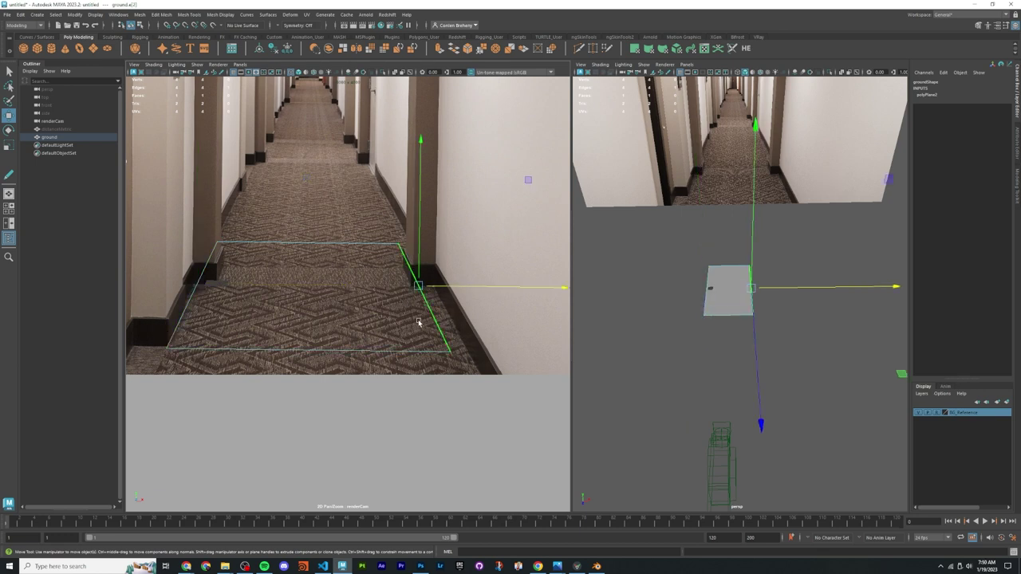
{"action": "left_click_drag", "start_coordinate": [437, 288], "coordinate": [454, 291]}
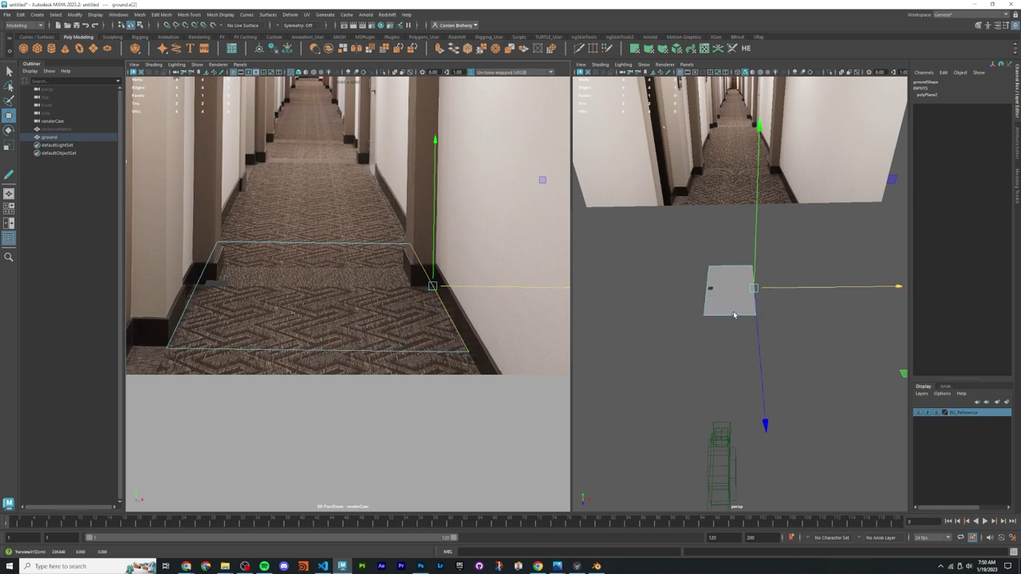
Step: Return the ground plane to object selection and unhide the distanceMetric plane
{"action": "right_click_drag", "start_coordinate": [734, 314], "coordinate": [775, 293]}
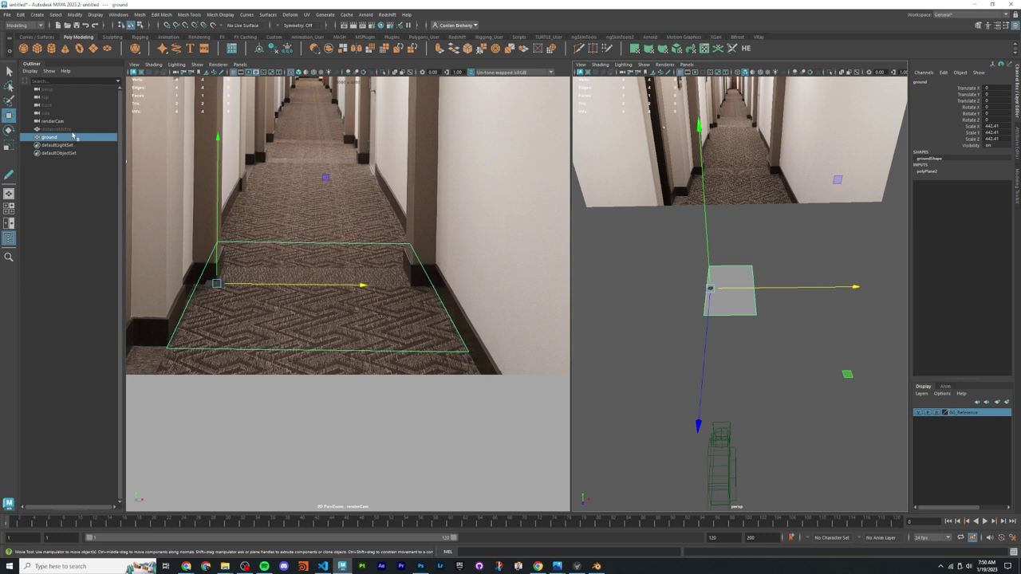
{"action": "key", "text": "Up"}
{"action": "key", "text": "h"}
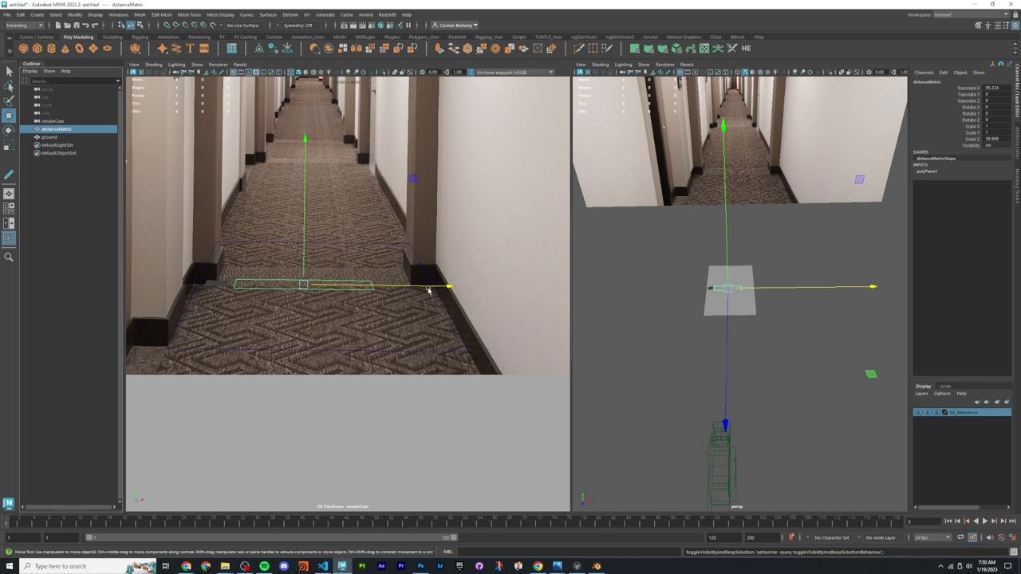
Step: Group the render camera and the ground plane together, leaving distanceMetric outside the group
{"action": "left_click_drag", "start_coordinate": [706, 301], "coordinate": [644, 332], "text": "alt"}
{"action": "key", "text": "q"}
{"action": "left_click", "coordinate": [780, 320]}
{"action": "left_click", "coordinate": [706, 317], "text": "shift"}
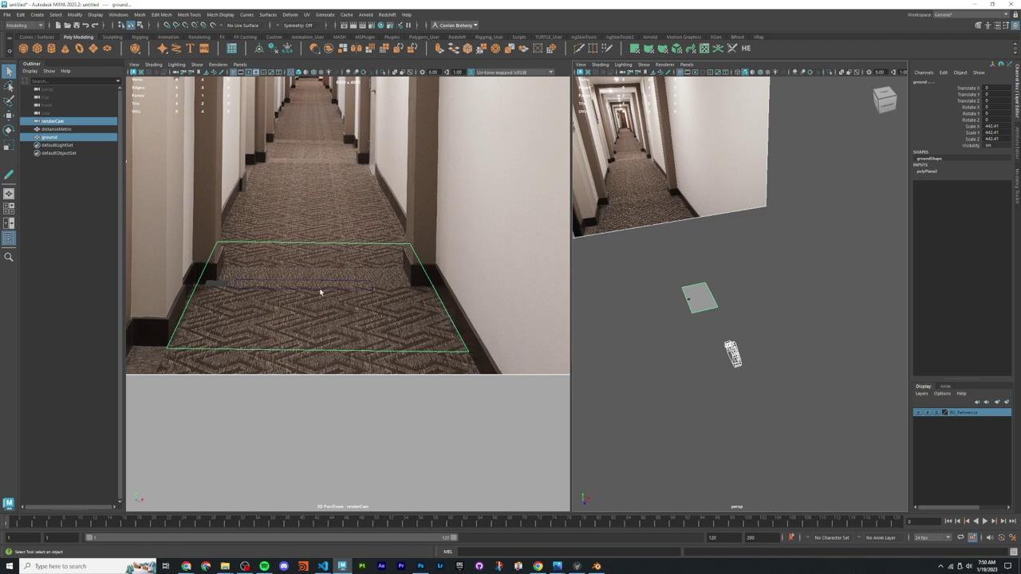
{"action": "mouse_move", "coordinate": [718, 315]}
{"action": "left_mouse_down", "text": "alt"}
{"action": "mouse_move", "coordinate": [702, 320]}
{"action": "mouse_move", "coordinate": [713, 332]}
{"action": "left_mouse_up", "text": "alt"}
{"action": "left_click", "coordinate": [790, 324]}
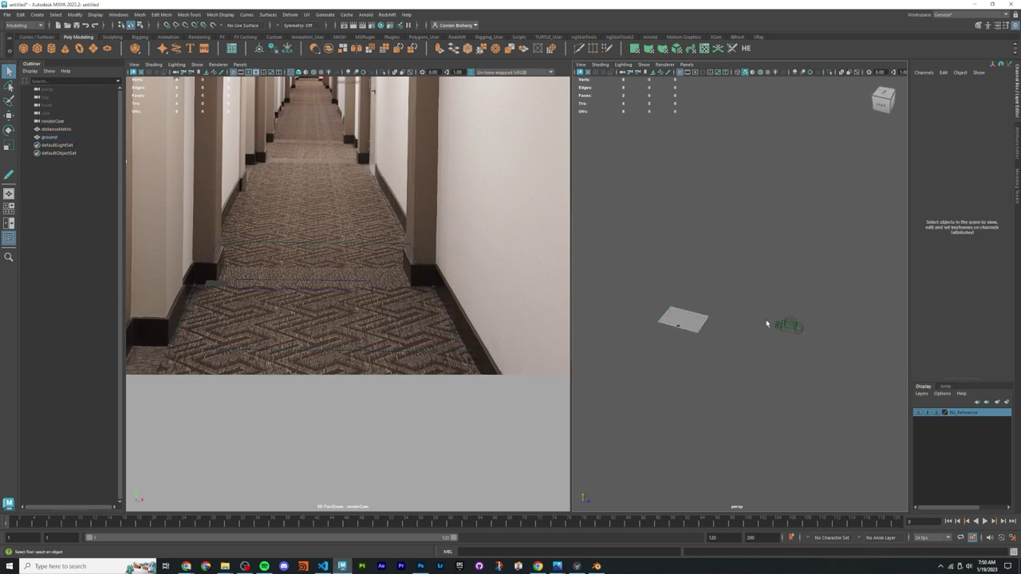
{"action": "left_click", "coordinate": [706, 318]}
{"action": "left_click_drag", "start_coordinate": [705, 318], "coordinate": [684, 345], "text": "alt"}
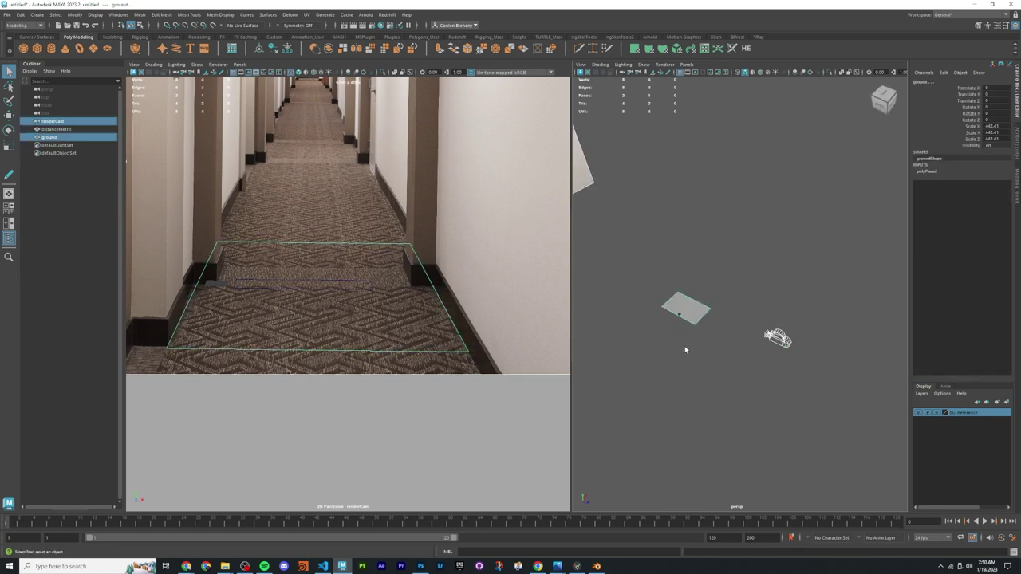
{"action": "key", "text": "ctrl+g"}
{"action": "key", "text": "w"}
{"action": "key", "text": "f"}
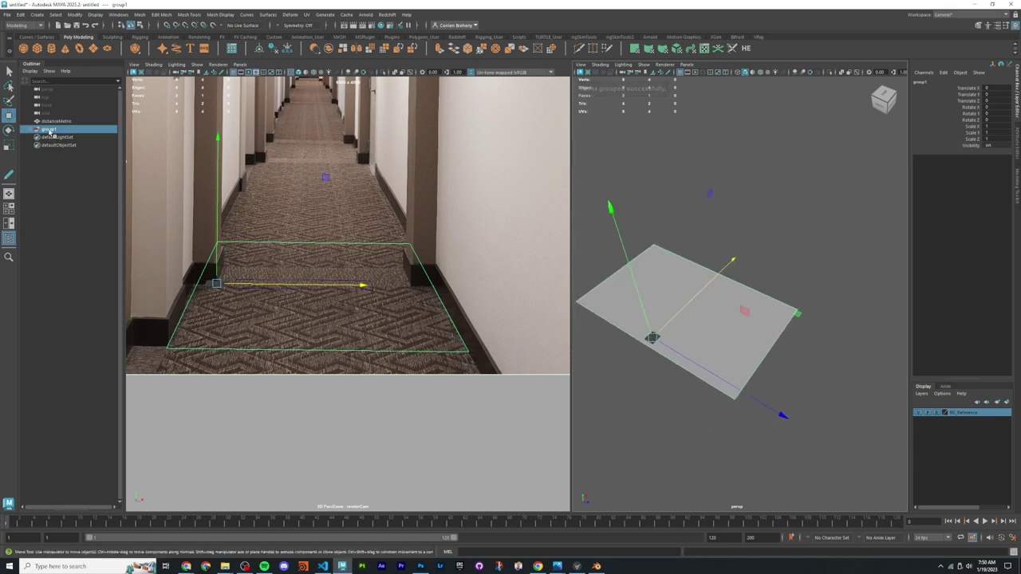
Step: Try scaling the camera and ground group uniformly about the origin, and undo the scaling
{"action": "left_click_drag", "start_coordinate": [662, 295], "coordinate": [323, 274], "text": "alt"}
{"action": "key", "text": "r"}
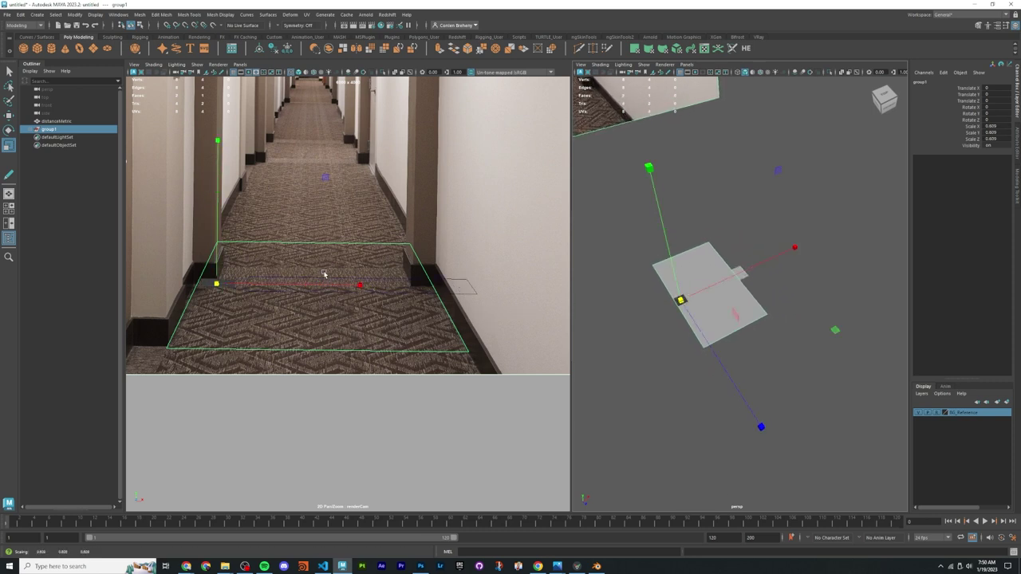
{"action": "left_click_drag", "start_coordinate": [678, 298], "coordinate": [565, 315], "text": "alt"}
{"action": "key", "text": "ctrl+z"}
{"action": "left_click_drag", "start_coordinate": [630, 327], "coordinate": [654, 310], "text": "alt"}
{"action": "key", "text": "ctrl+z"}
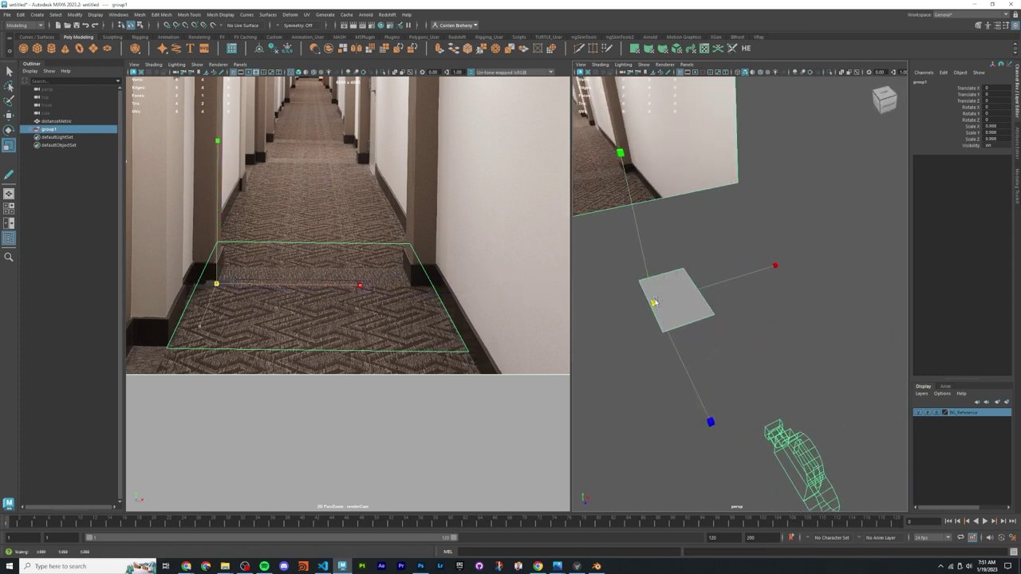
{"action": "left_click", "coordinate": [752, 307]}
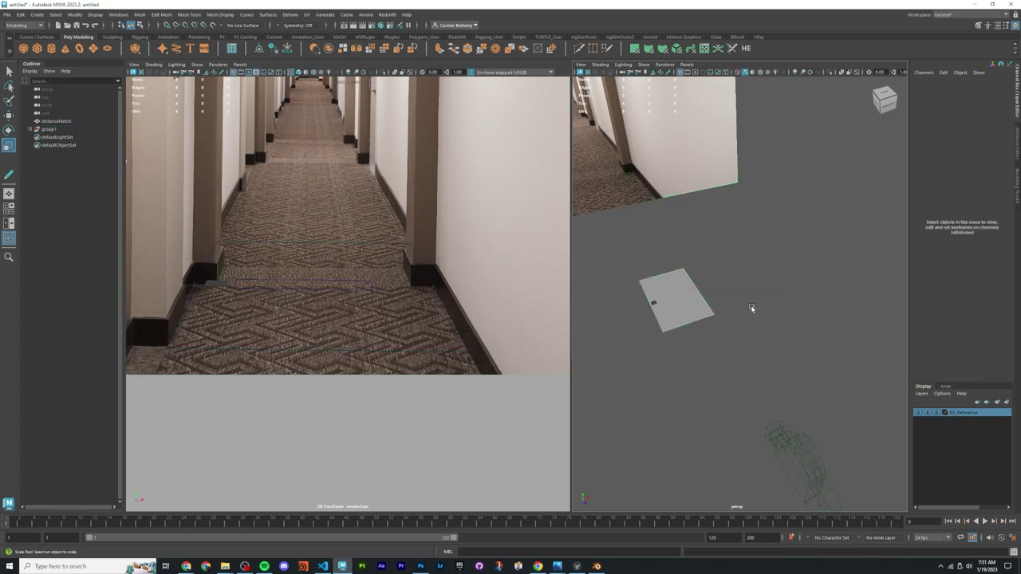
Step: Scale the camera and ground group down uniformly about the origin to about 0.6, bringing the ground close to distanceMetric's width
{"action": "left_click_drag", "start_coordinate": [752, 310], "coordinate": [720, 282], "text": "alt"}
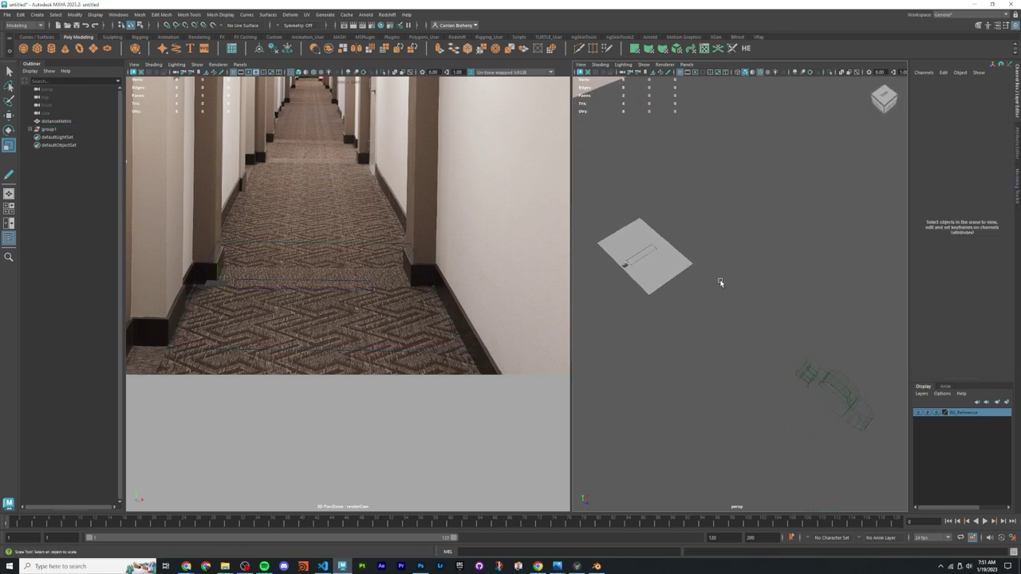
{"action": "left_click", "coordinate": [51, 130]}
{"action": "mouse_move", "coordinate": [628, 271]}
{"action": "left_mouse_down"}
{"action": "mouse_move", "coordinate": [556, 260]}
{"action": "mouse_move", "coordinate": [630, 283]}
{"action": "left_mouse_up"}
{"action": "middle_click_drag", "start_coordinate": [634, 188], "coordinate": [636, 292], "text": "alt"}
{"action": "scroll", "coordinate": [635, 292], "scroll_direction": "up", "scroll_amount": 3}
{"action": "left_click_drag", "start_coordinate": [622, 279], "coordinate": [725, 290]}
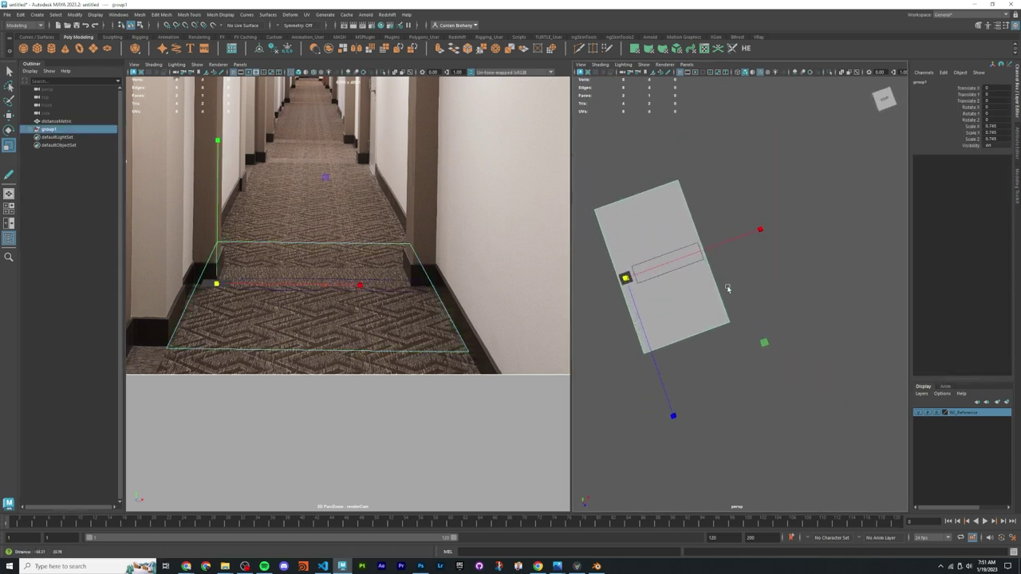
{"action": "left_click_drag", "start_coordinate": [620, 278], "coordinate": [567, 278]}
{"action": "left_click_drag", "start_coordinate": [654, 263], "coordinate": [714, 238], "text": "alt"}
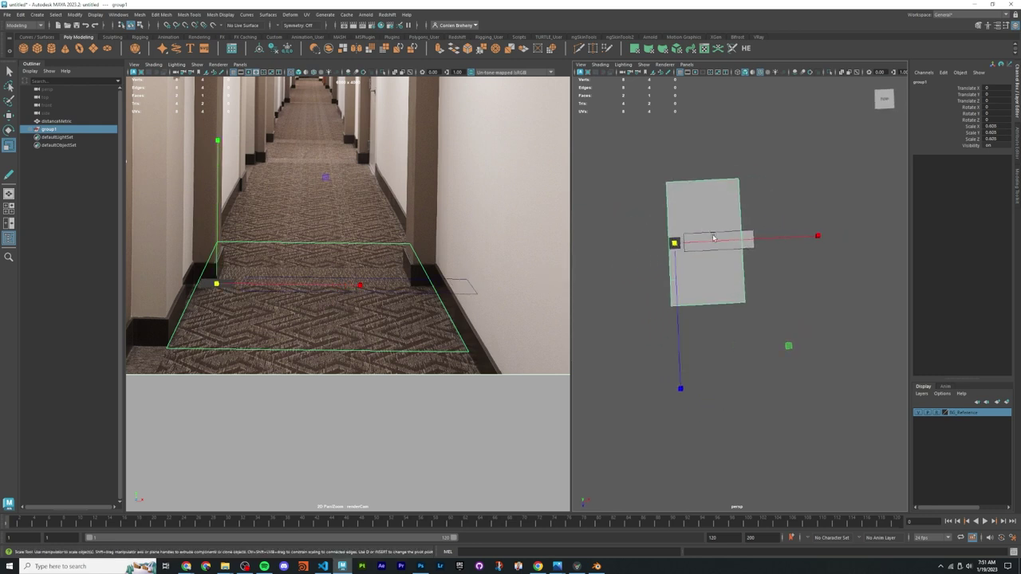
Step: Move distanceMetric along X until it sits between the ground plane's left and right edges
{"action": "key", "text": "w"}
{"action": "key", "text": "q"}
{"action": "left_click", "coordinate": [750, 234]}
{"action": "key", "text": "w"}
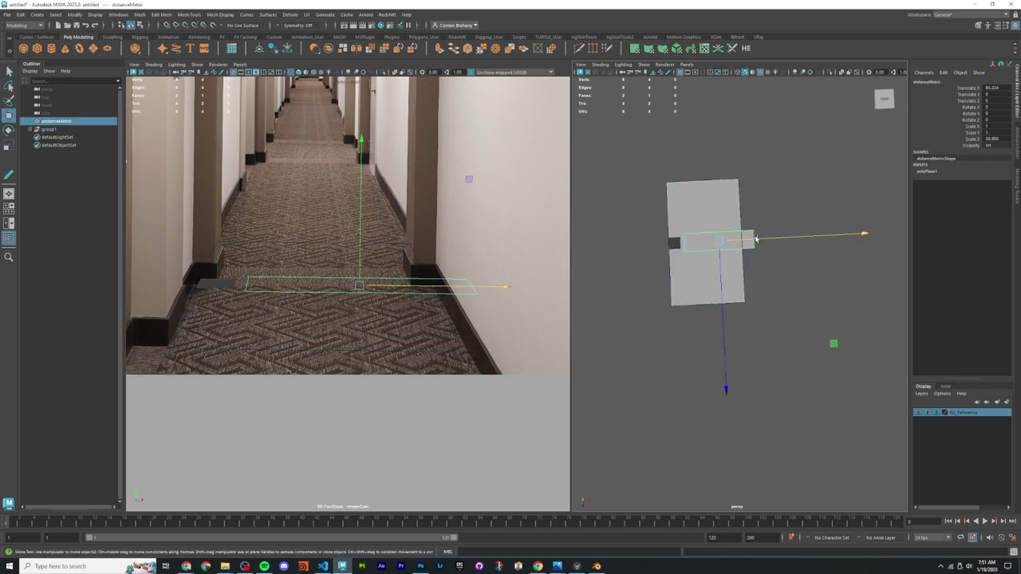
{"action": "left_click_drag", "start_coordinate": [763, 240], "coordinate": [663, 246]}
Step: Select the ground plane's parent group and expand it in the outliner to show the camera and ground inside
{"action": "left_click", "coordinate": [725, 221]}
{"action": "key", "text": "Up"}
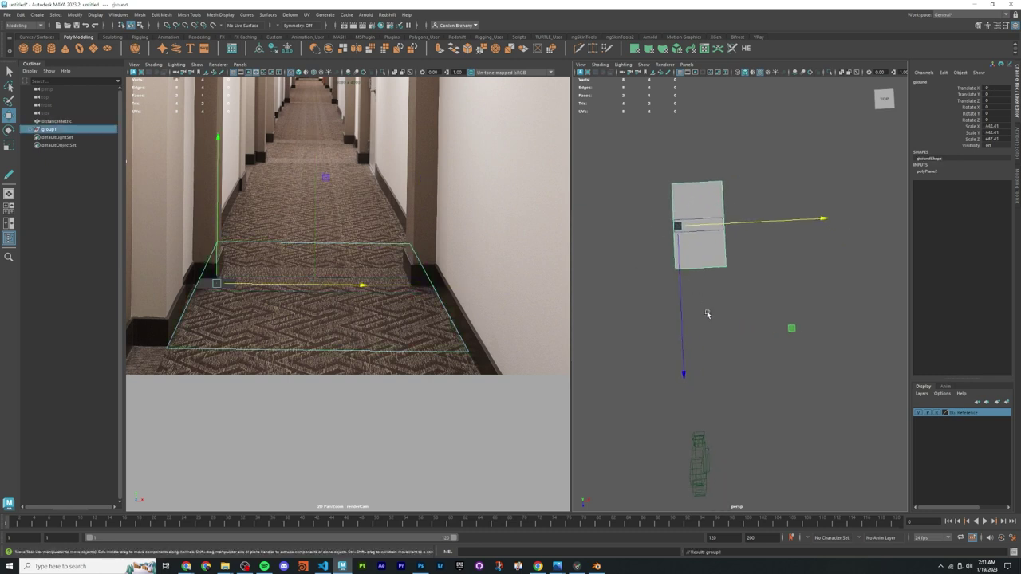
{"action": "left_click_drag", "start_coordinate": [706, 314], "coordinate": [730, 298], "text": "alt"}
{"action": "key", "text": "r"}
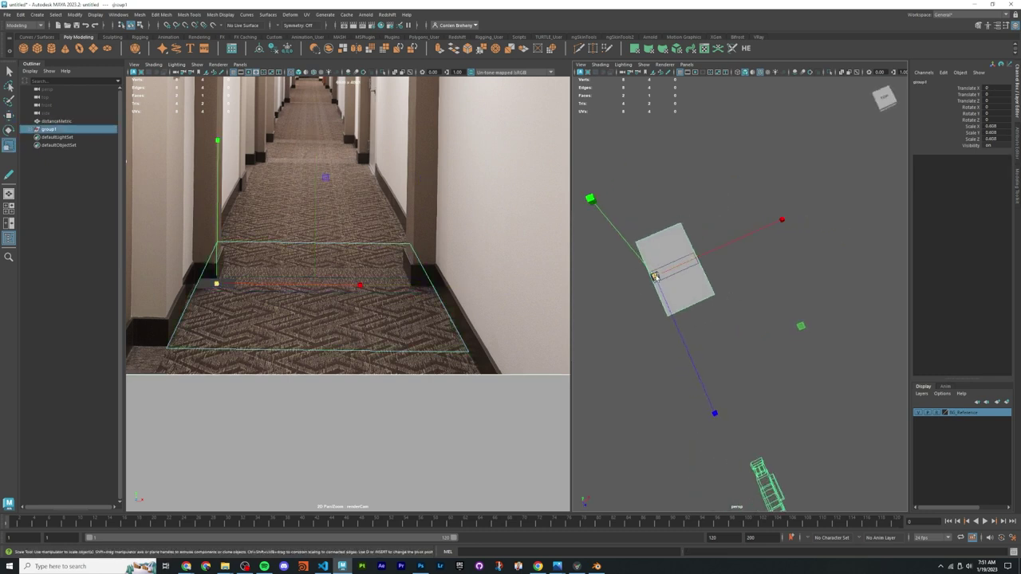
{"action": "left_click_drag", "start_coordinate": [655, 276], "coordinate": [699, 311], "text": "alt"}
{"action": "key", "text": "Down"}
{"action": "key", "text": "q"}
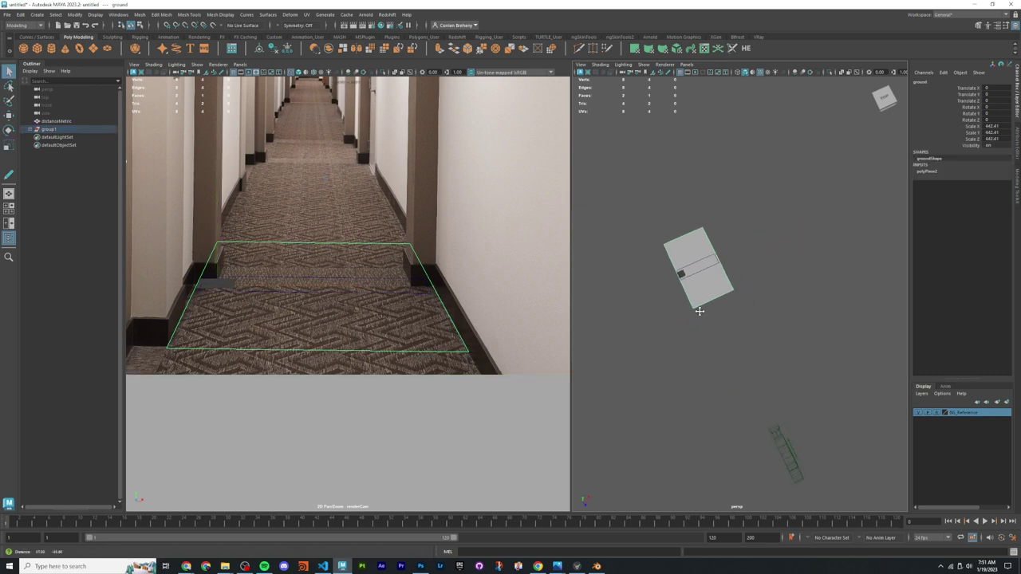
{"action": "middle_click_drag", "start_coordinate": [699, 311], "coordinate": [674, 282], "text": "alt"}
{"action": "key", "text": "Up"}
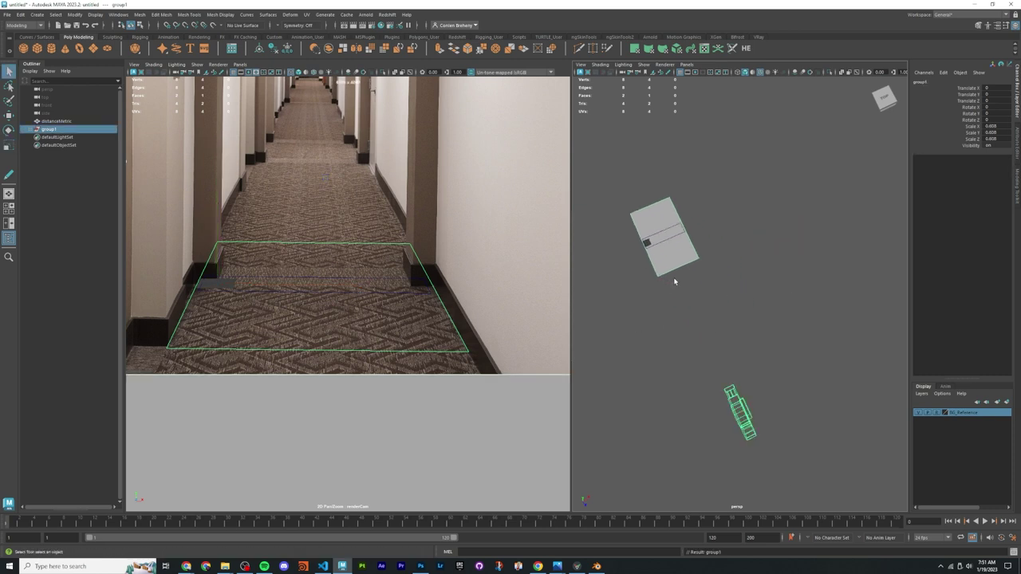
{"action": "left_click", "coordinate": [33, 130]}
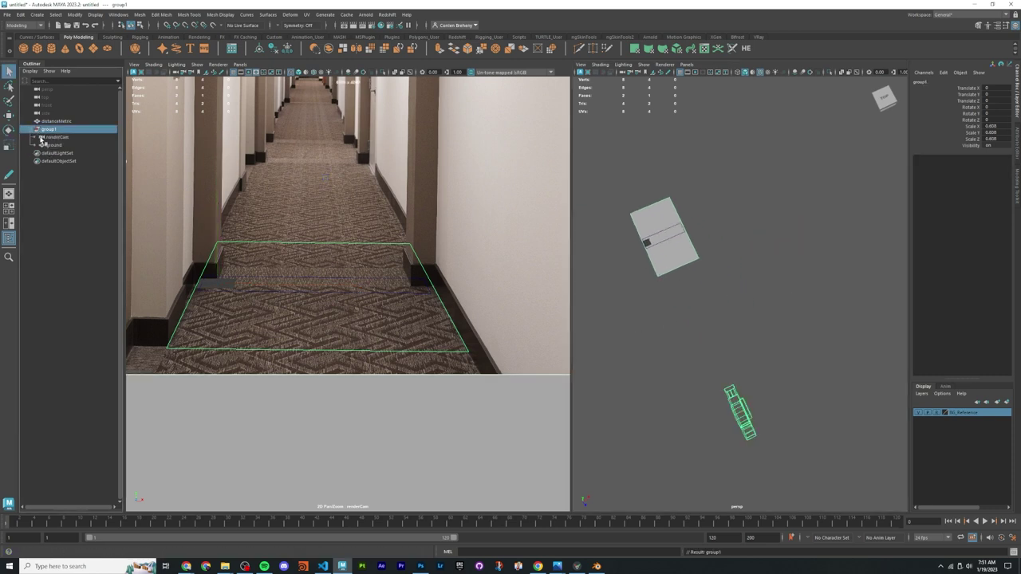
Step: Fine-tune the group's uniform scale to about 0.59 so the ground plane's width matches distanceMetric
{"action": "left_click_drag", "start_coordinate": [614, 239], "coordinate": [668, 273], "text": "alt"}
{"action": "key", "text": "w"}
{"action": "scroll", "coordinate": [659, 247], "scroll_direction": "up", "scroll_amount": 2}
{"action": "key", "text": "r"}
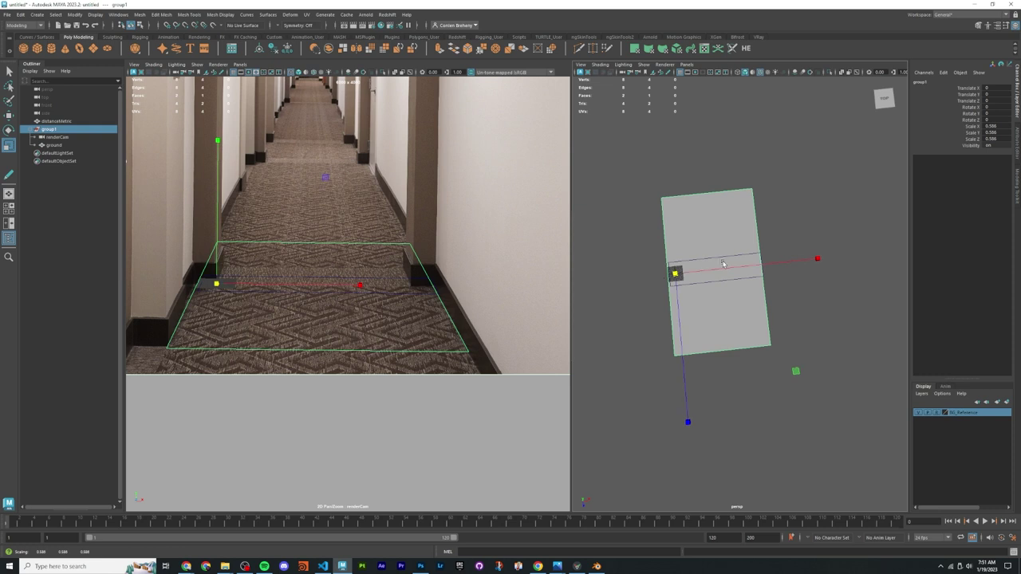
Step: Move distanceMetric to Translate X 63.279 so it spans the hallway floor from baseboard to baseboard
{"action": "key", "text": "w"}
{"action": "left_click", "coordinate": [722, 272]}
{"action": "left_click_drag", "start_coordinate": [735, 272], "coordinate": [642, 300]}
{"action": "scroll", "coordinate": [784, 264], "scroll_direction": "down", "scroll_amount": 4}
{"action": "key", "text": "q"}
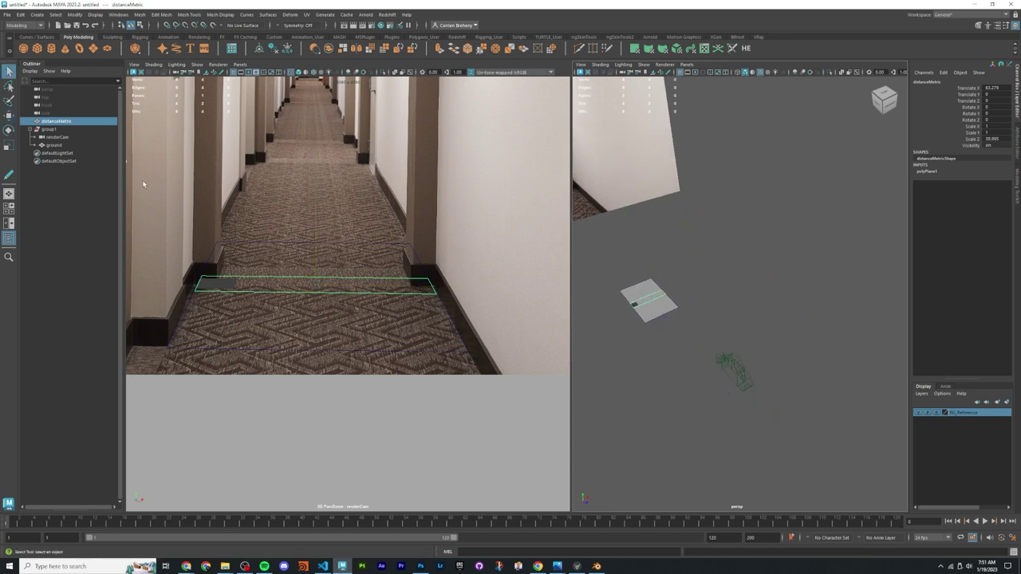
Step: Unparent renderCam and ground from group1, and lock renderCam's camera
{"action": "left_click", "coordinate": [60, 138]}
{"action": "left_click", "coordinate": [55, 146], "text": "ctrl"}
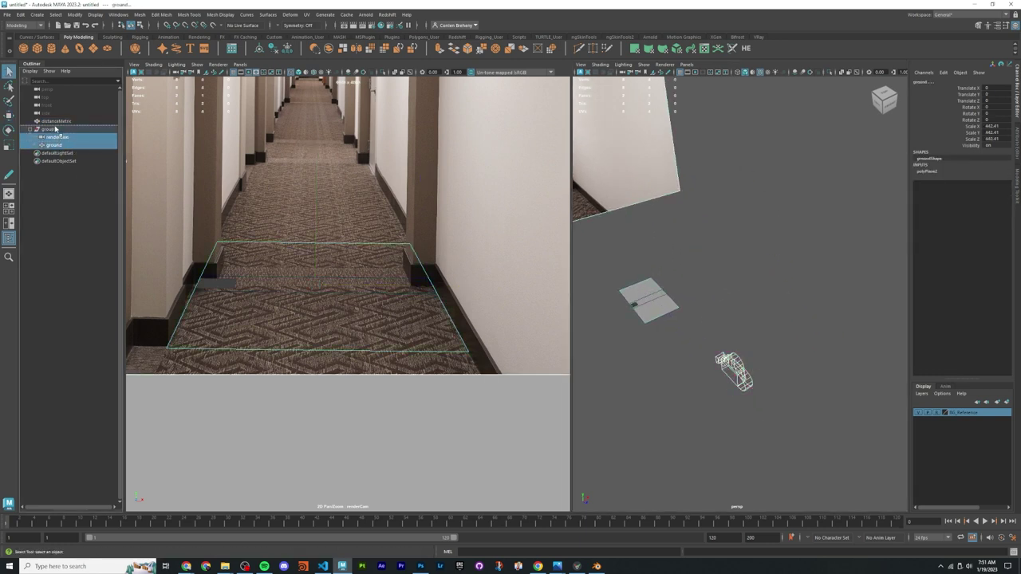
{"action": "key", "text": "shift+p"}
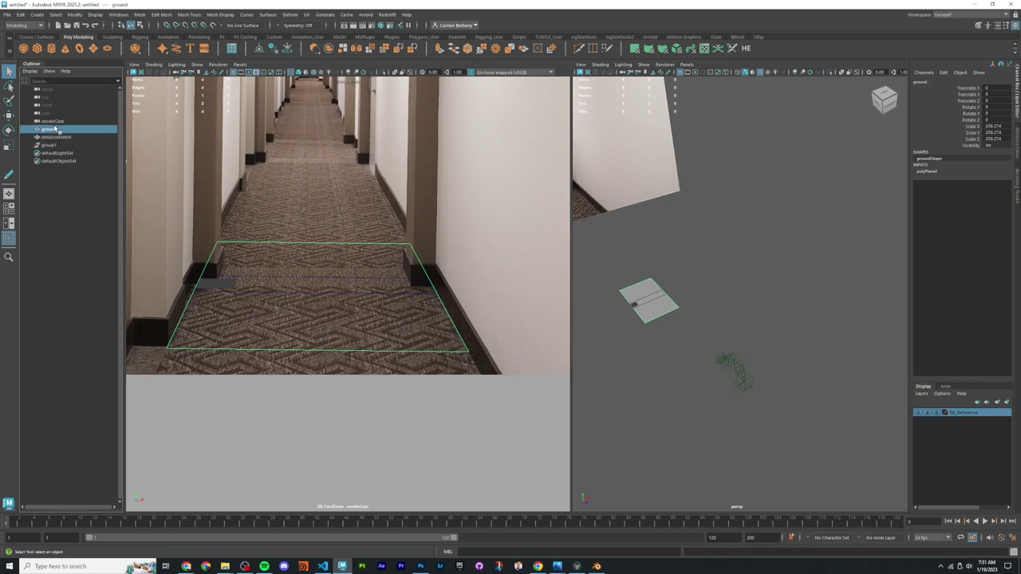
{"action": "key", "text": "Up"}
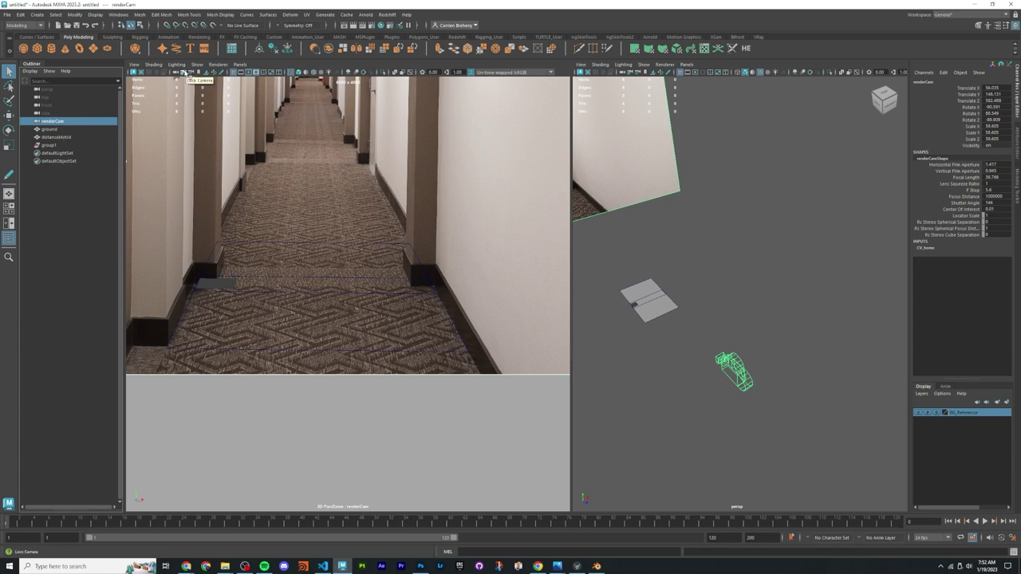
{"action": "left_click", "coordinate": [185, 73]}
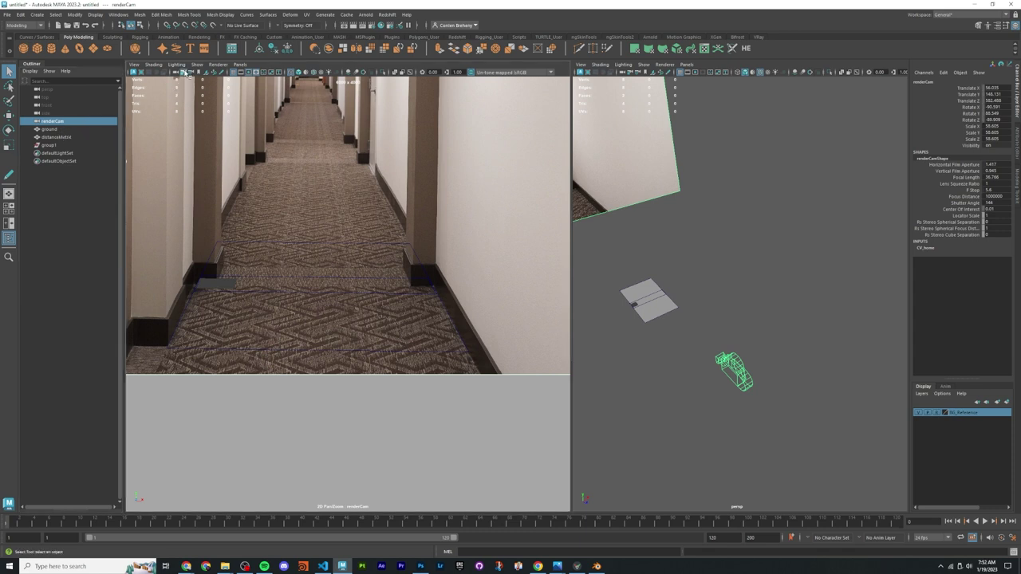
Step: Delete the distanceMetric plane and the leftover empty group1
{"action": "left_click", "coordinate": [67, 138]}
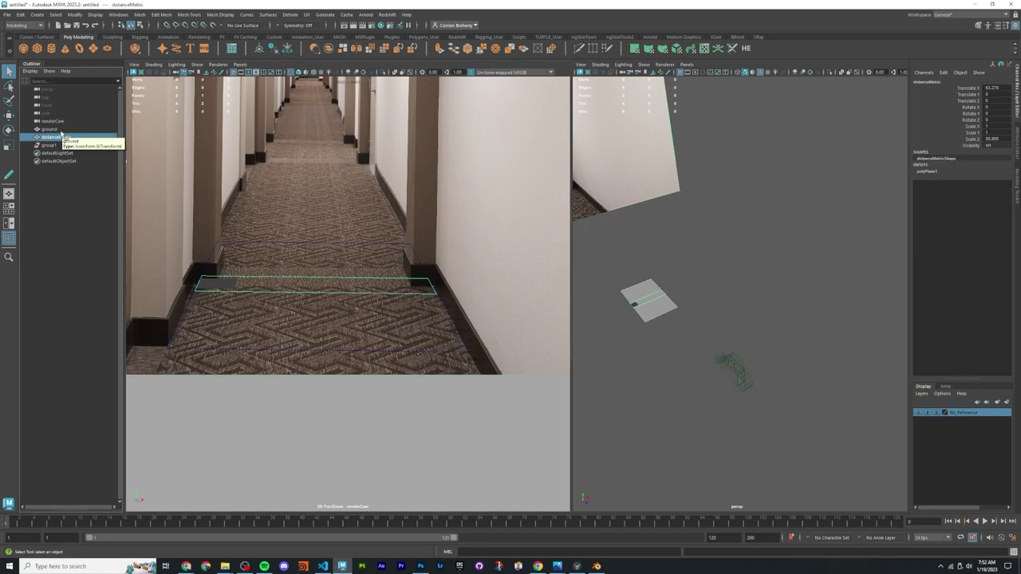
{"action": "key", "text": "Delete"}
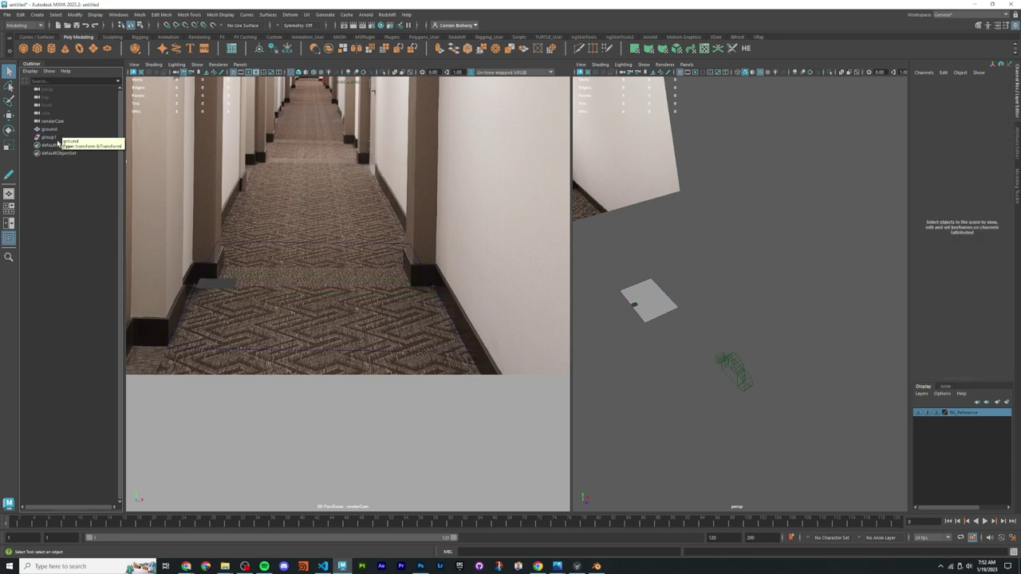
{"action": "left_click", "coordinate": [56, 138]}
{"action": "key", "text": "Delete"}
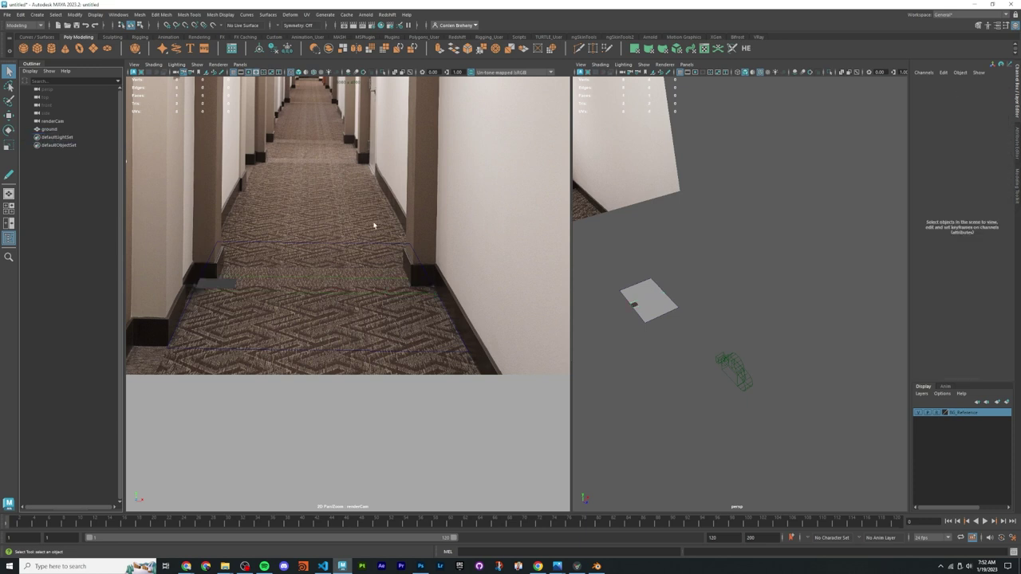
Step: Bring the HumanBody.ma sculpting base mesh from the Content Browser's Bipeds examples into the scene
{"action": "key", "text": "backslash"}
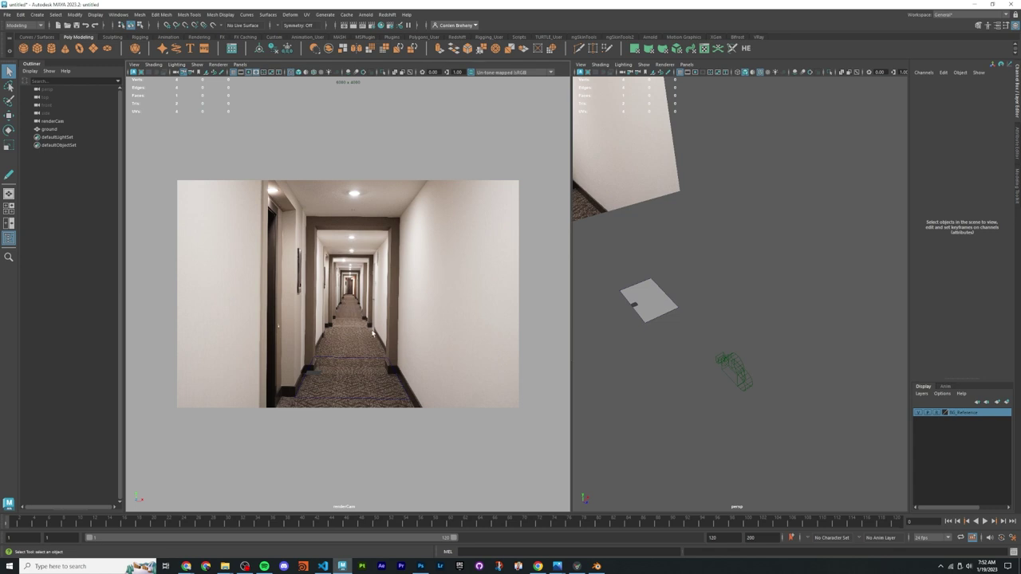
{"action": "key", "text": "space"}
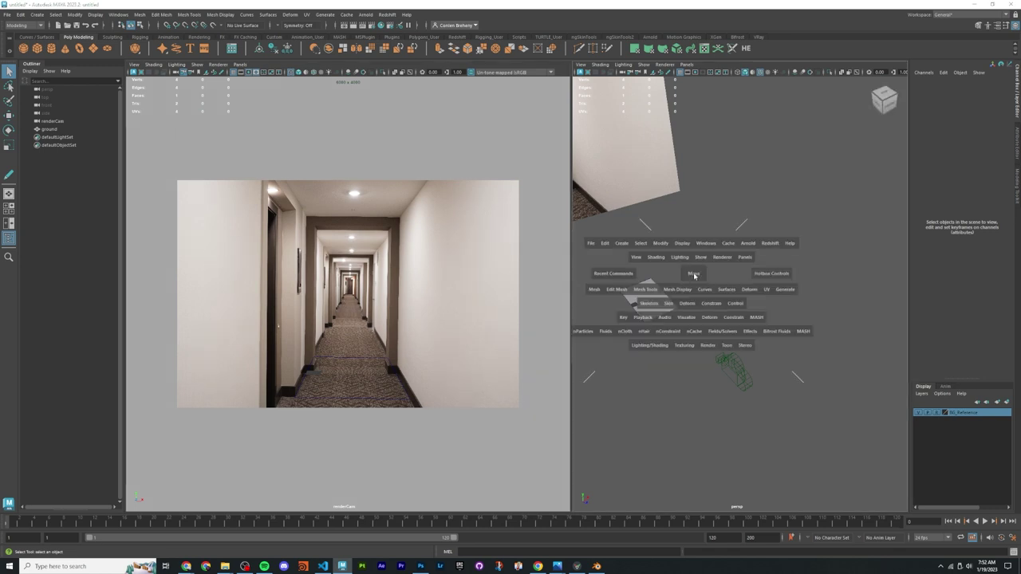
{"action": "left_click", "coordinate": [706, 243]}
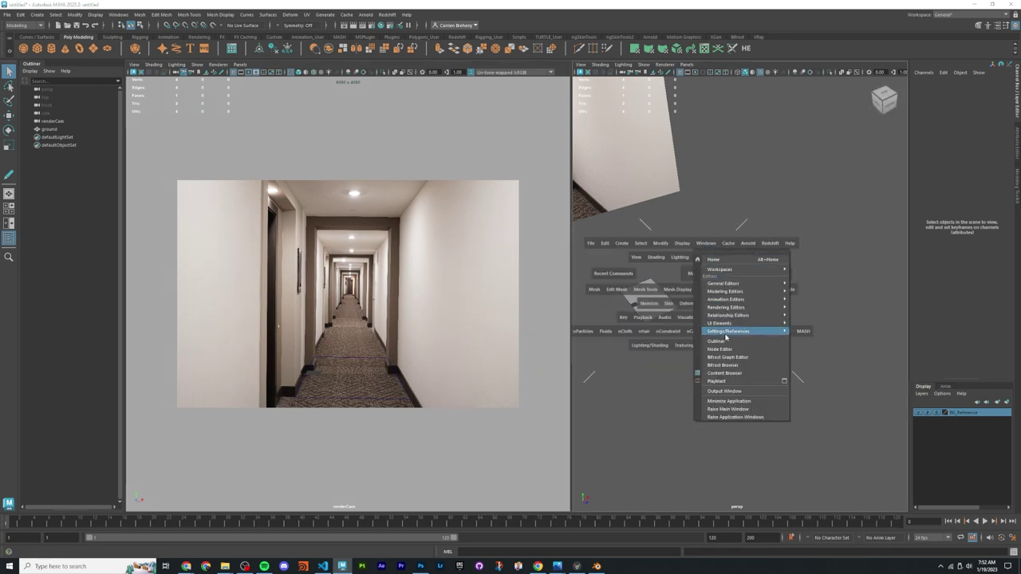
{"action": "left_click", "coordinate": [738, 372]}
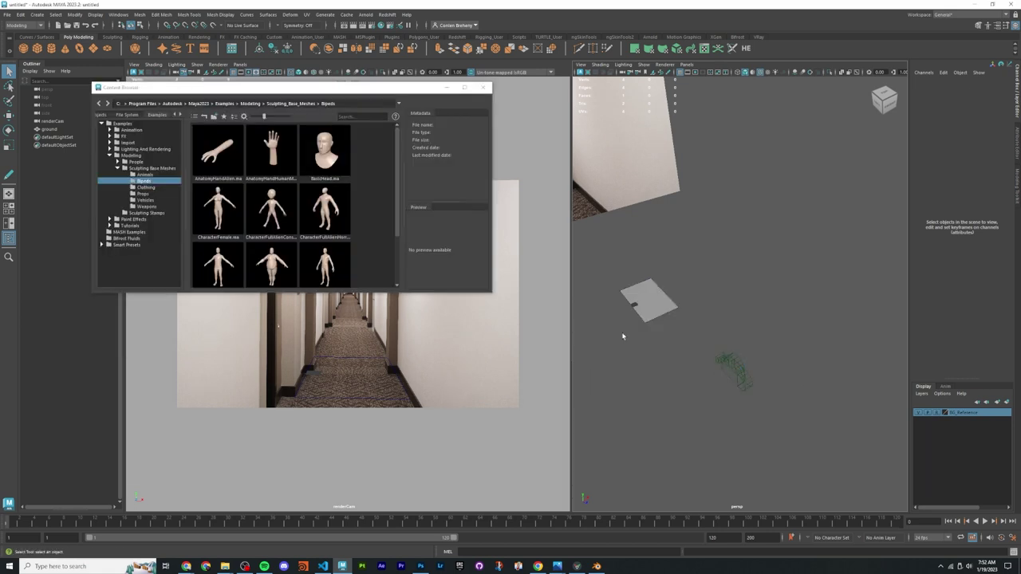
{"action": "scroll", "coordinate": [333, 241], "scroll_direction": "down", "scroll_amount": 2}
{"action": "double_click", "coordinate": [324, 199]}
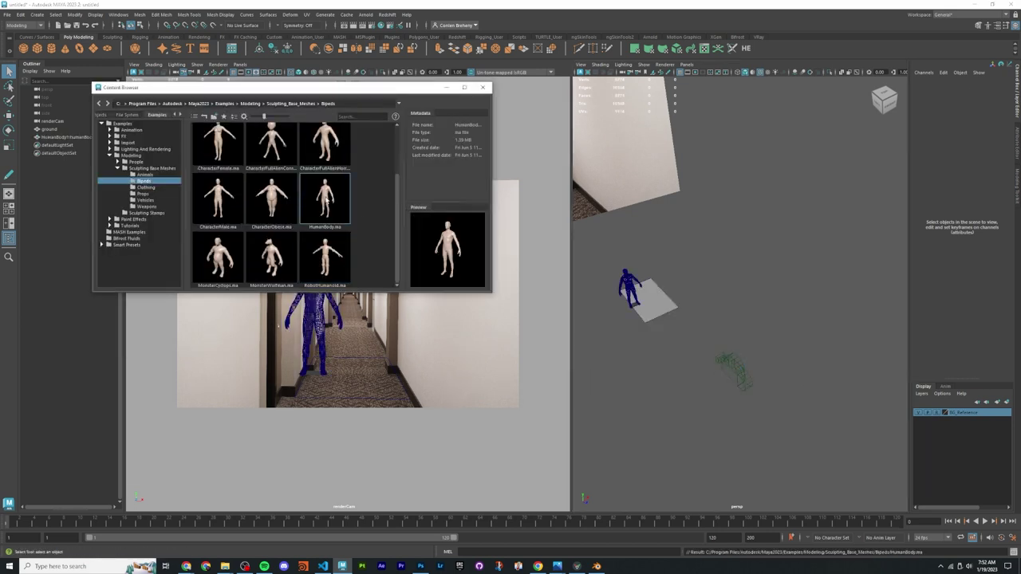
{"action": "left_click", "coordinate": [482, 87]}
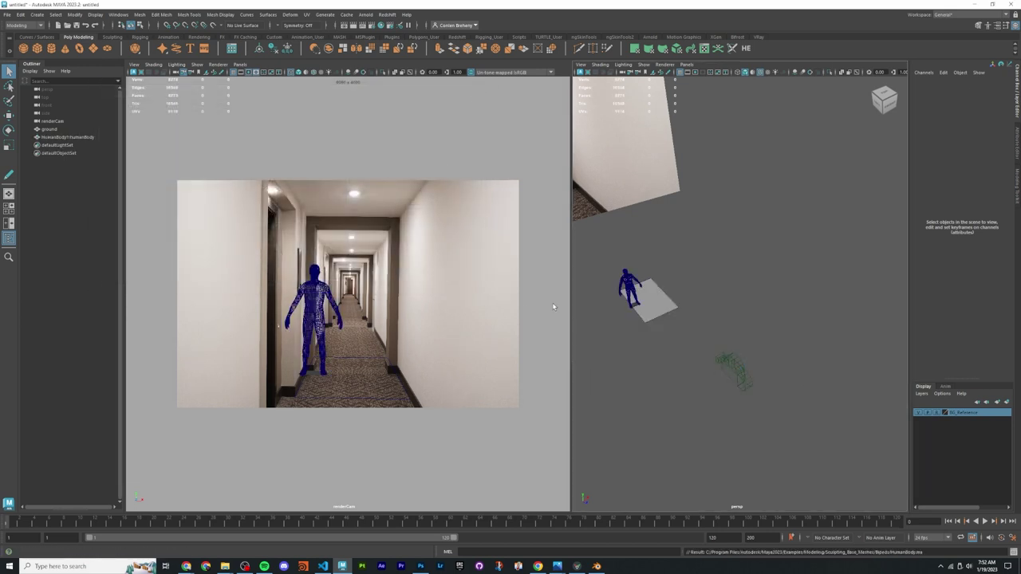
Step: Move the human body along X to about -22 so it stands closer to the hallway's door-side wall
{"action": "left_click", "coordinate": [631, 291]}
{"action": "key", "text": "w"}
{"action": "mouse_move", "coordinate": [650, 294]}
{"action": "left_mouse_down"}
{"action": "mouse_move", "coordinate": [683, 294]}
{"action": "mouse_move", "coordinate": [654, 298]}
{"action": "left_mouse_up"}
Step: Examine the human body's feet and head height against the hallway photo in the renderCam view
{"action": "scroll", "coordinate": [286, 272], "scroll_direction": "up", "scroll_amount": 8}
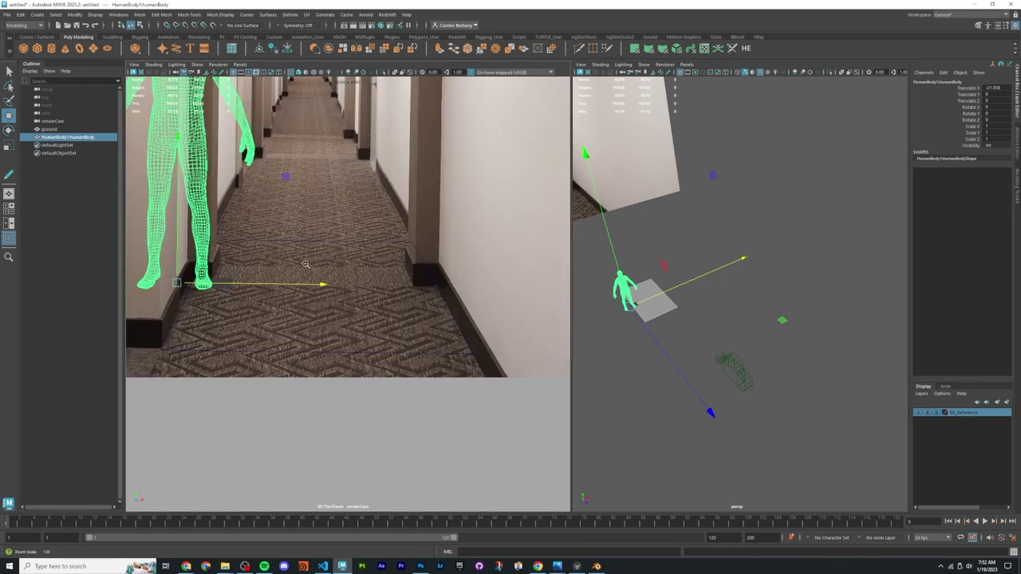
{"action": "scroll", "coordinate": [392, 316], "scroll_direction": "down", "scroll_amount": 4}
{"action": "scroll", "coordinate": [320, 279], "scroll_direction": "up", "scroll_amount": 4}
{"action": "scroll", "coordinate": [321, 278], "scroll_direction": "up", "scroll_amount": 3}
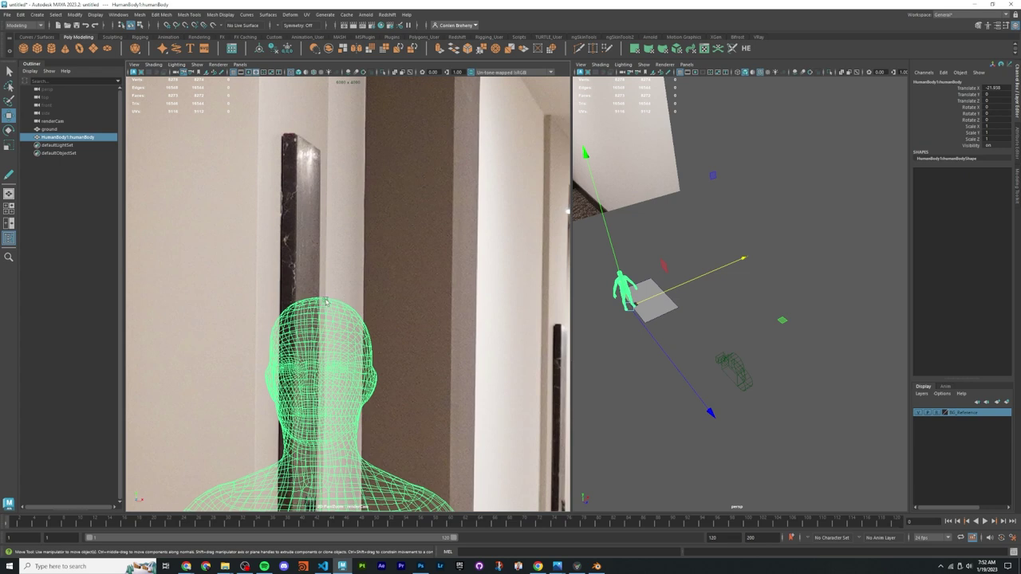
{"action": "scroll", "coordinate": [326, 302], "scroll_direction": "down", "scroll_amount": 3}
{"action": "scroll", "coordinate": [333, 360], "scroll_direction": "down", "scroll_amount": 8}
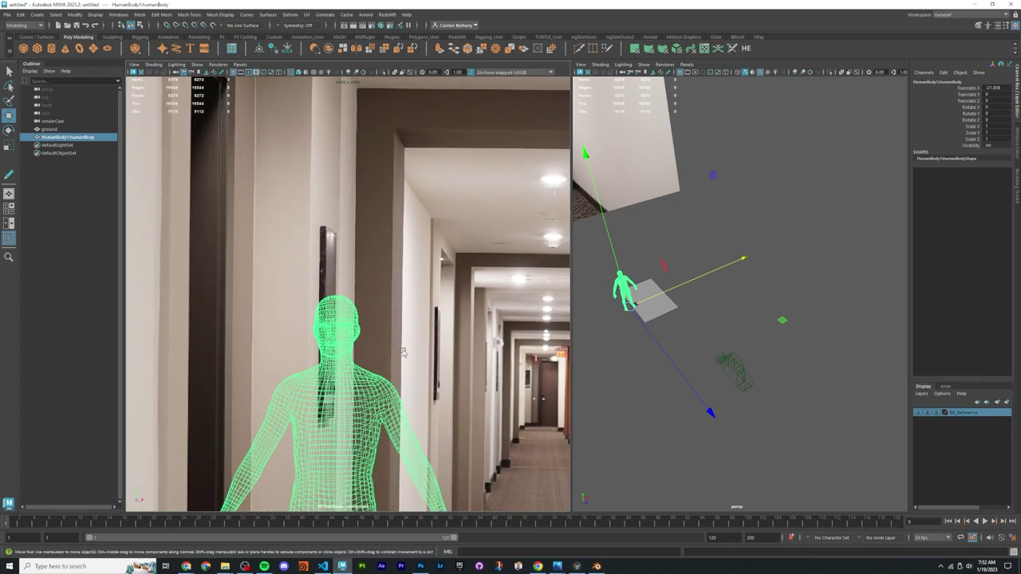
{"action": "scroll", "coordinate": [302, 268], "scroll_direction": "down", "scroll_amount": 3}
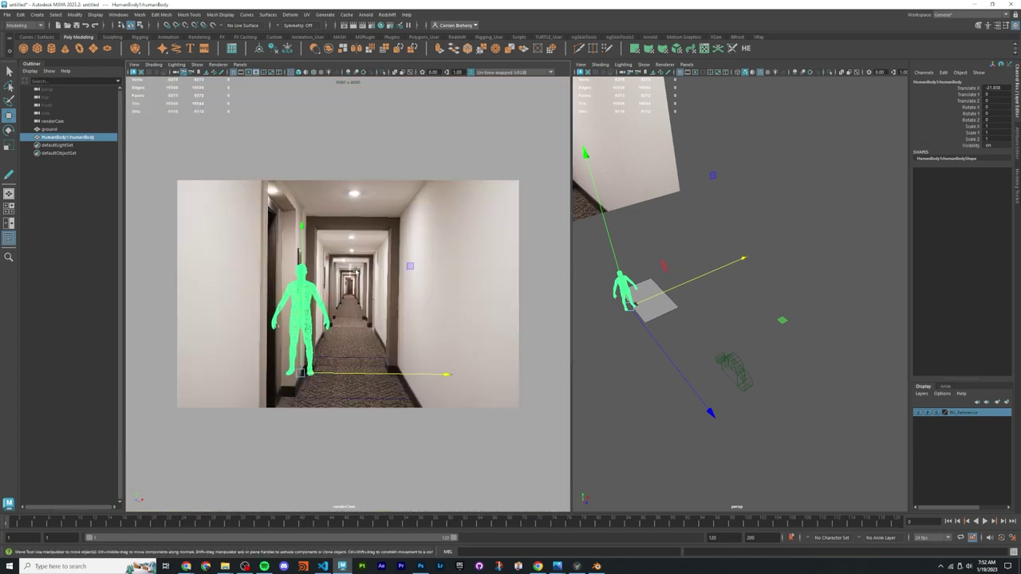
{"action": "left_click", "coordinate": [687, 314]}
{"action": "left_click_drag", "start_coordinate": [687, 314], "coordinate": [705, 328], "text": "alt"}
{"action": "left_click", "coordinate": [693, 306]}
{"action": "right_click_drag", "start_coordinate": [693, 306], "coordinate": [675, 342]}
{"action": "left_click_drag", "start_coordinate": [713, 348], "coordinate": [741, 346], "text": "alt"}
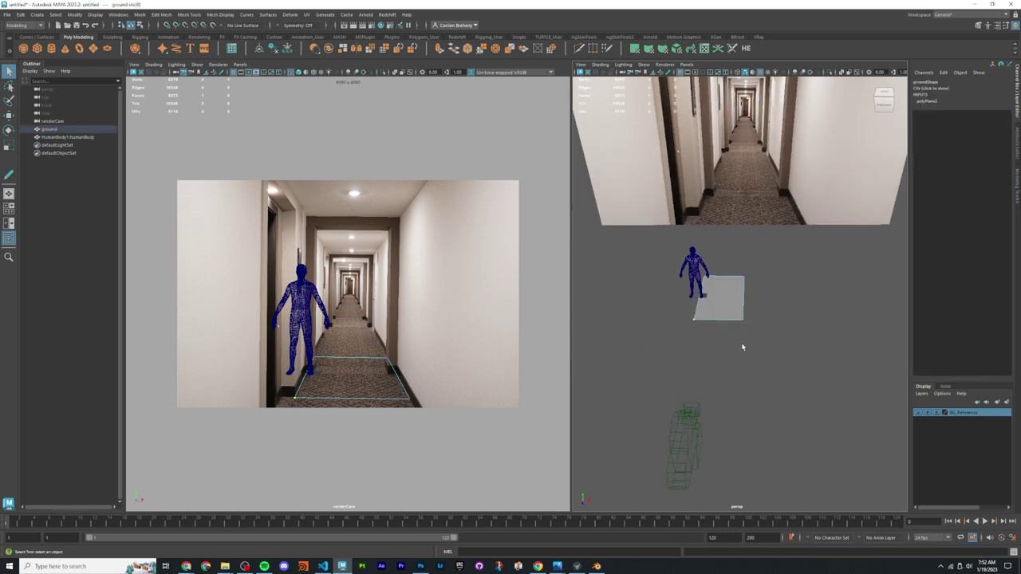
{"action": "left_click_drag", "start_coordinate": [630, 332], "coordinate": [787, 311]}
{"action": "left_click_drag", "start_coordinate": [713, 337], "coordinate": [691, 318], "text": "alt"}
{"action": "right_click_drag", "start_coordinate": [691, 317], "coordinate": [724, 285]}
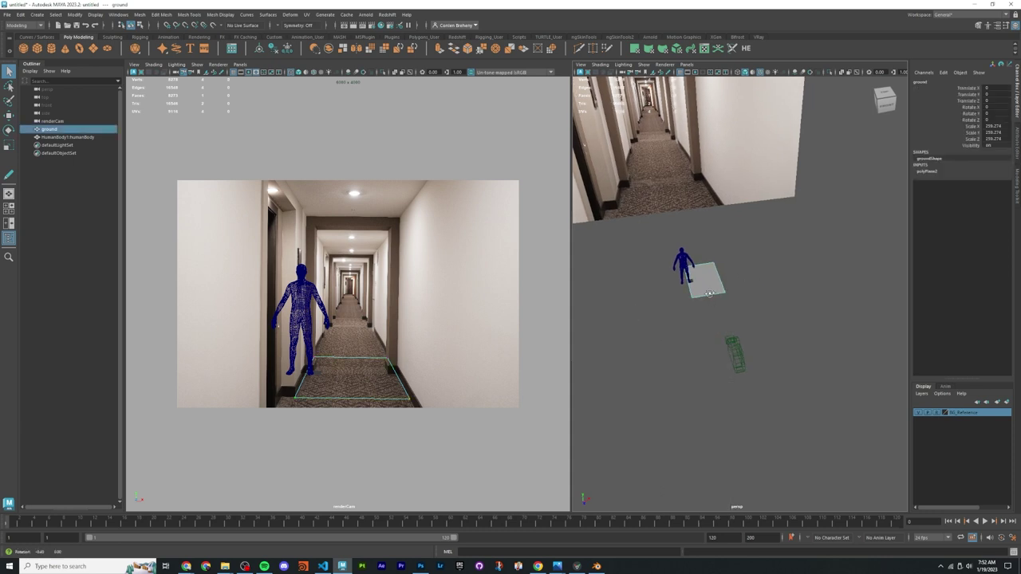
{"action": "mouse_move", "coordinate": [724, 285]}
{"action": "left_mouse_down", "text": "alt"}
{"action": "mouse_move", "coordinate": [753, 284]}
{"action": "mouse_move", "coordinate": [715, 297]}
{"action": "left_mouse_up", "text": "alt"}
{"action": "left_click", "coordinate": [753, 284]}
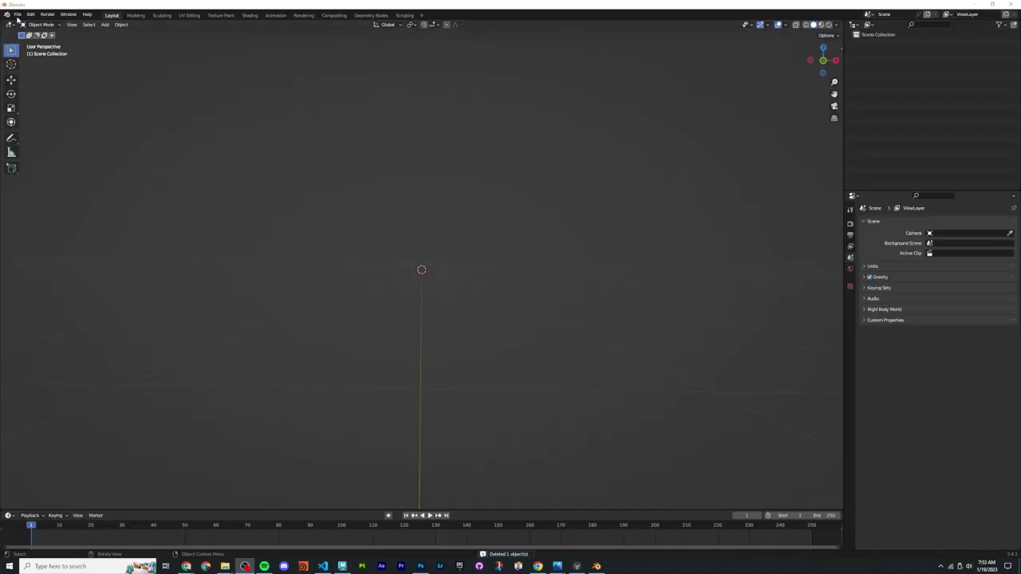
Step: In Blender, import the fSpy project complex_example.fspy with its camera and background image
{"action": "left_click", "coordinate": [17, 15]}
{"action": "mouse_move", "coordinate": [57, 121]}
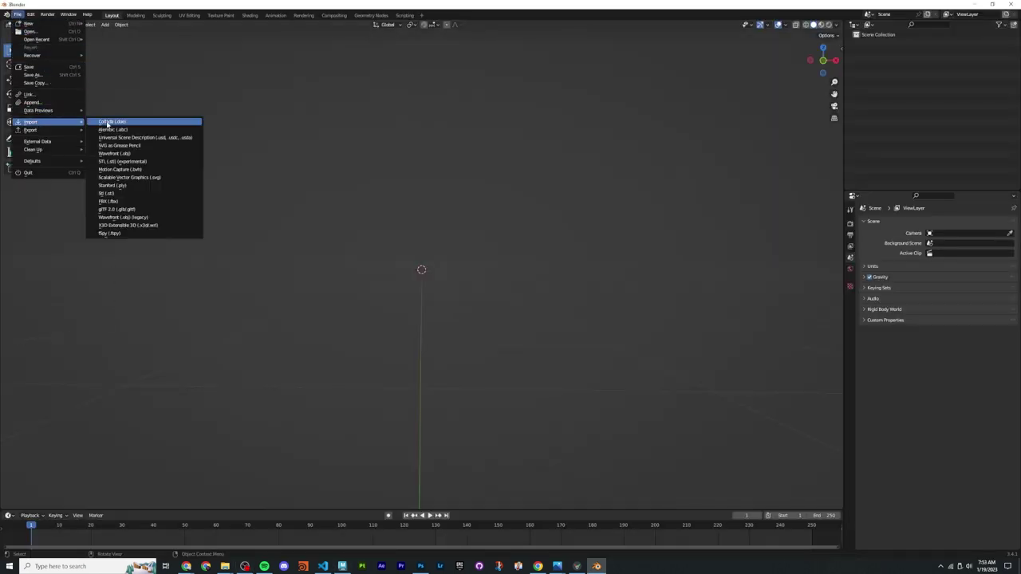
{"action": "left_click", "coordinate": [110, 233]}
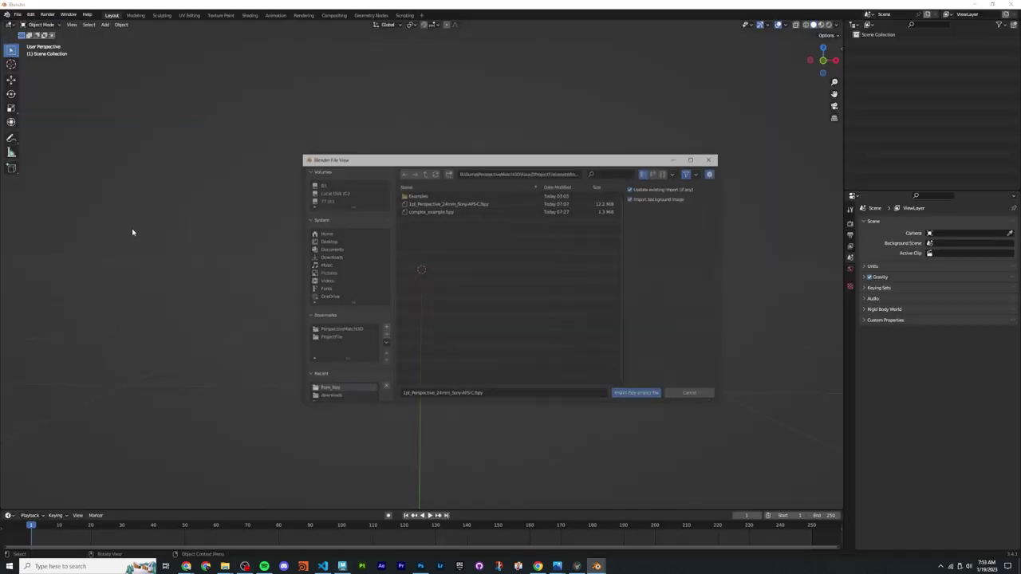
{"action": "double_click", "coordinate": [441, 211]}
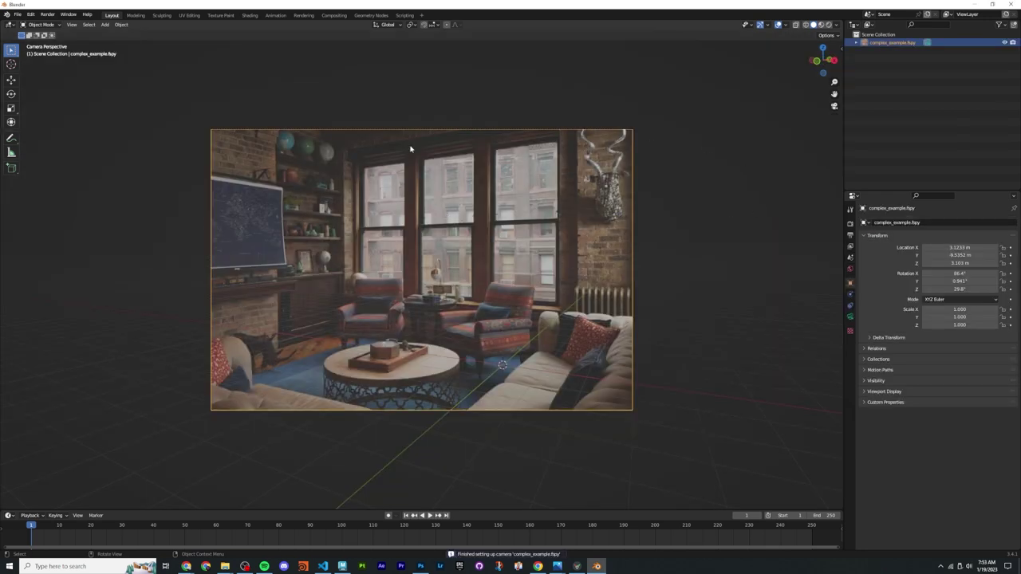
Step: Export the imported camera as an FBX file named render_complex.fbx in the from_fspy folder
{"action": "left_click", "coordinate": [16, 16]}
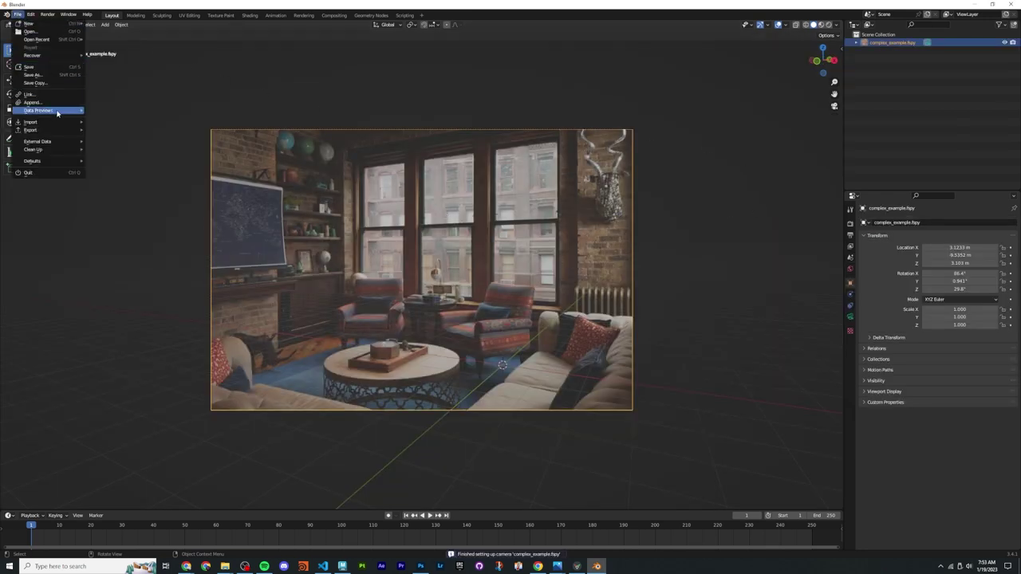
{"action": "mouse_move", "coordinate": [55, 130]}
{"action": "left_click", "coordinate": [129, 202]}
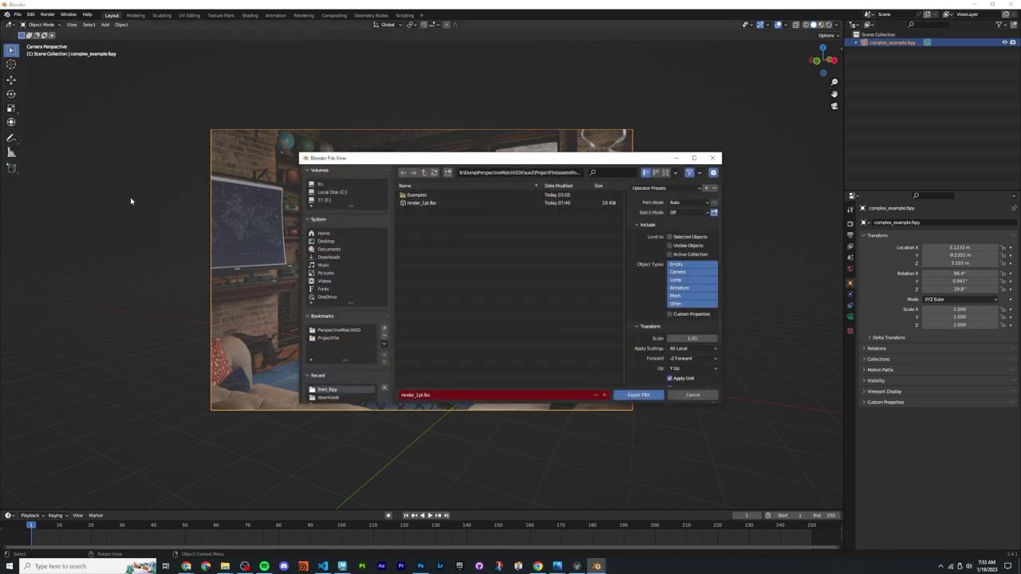
{"action": "left_click", "coordinate": [421, 203]}
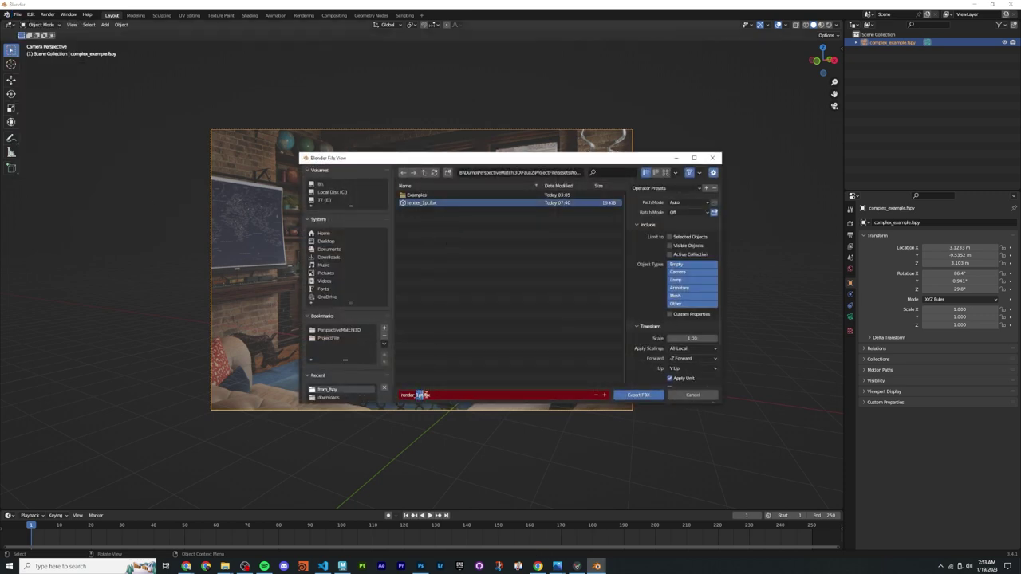
{"action": "key", "text": "Return"}
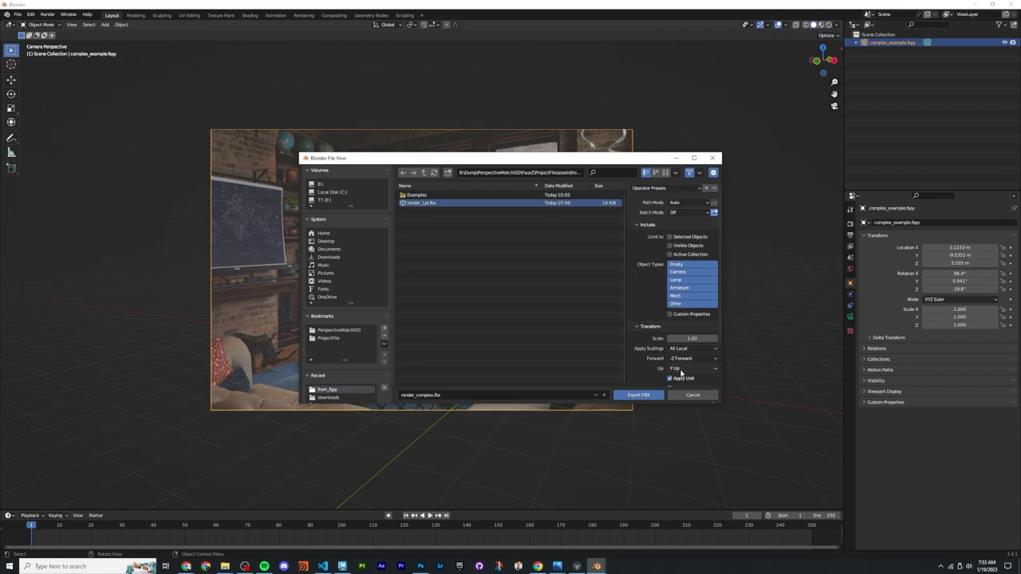
{"action": "key", "text": "Return"}
Step: Switch to Maya's empty scene and split the workspace into side-by-side front and perspective views
{"action": "left_click", "coordinate": [577, 566]}
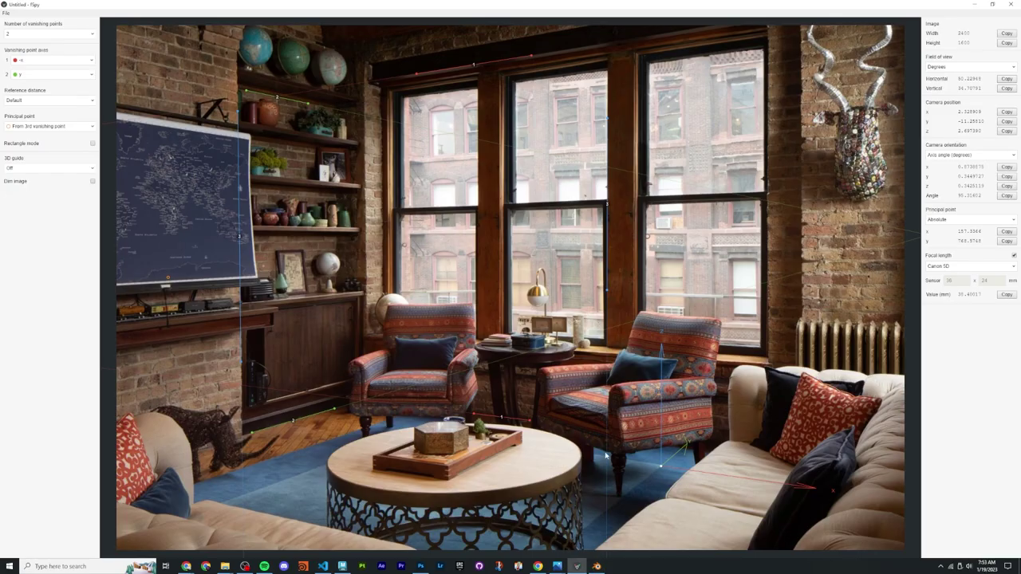
{"action": "left_click", "coordinate": [597, 566]}
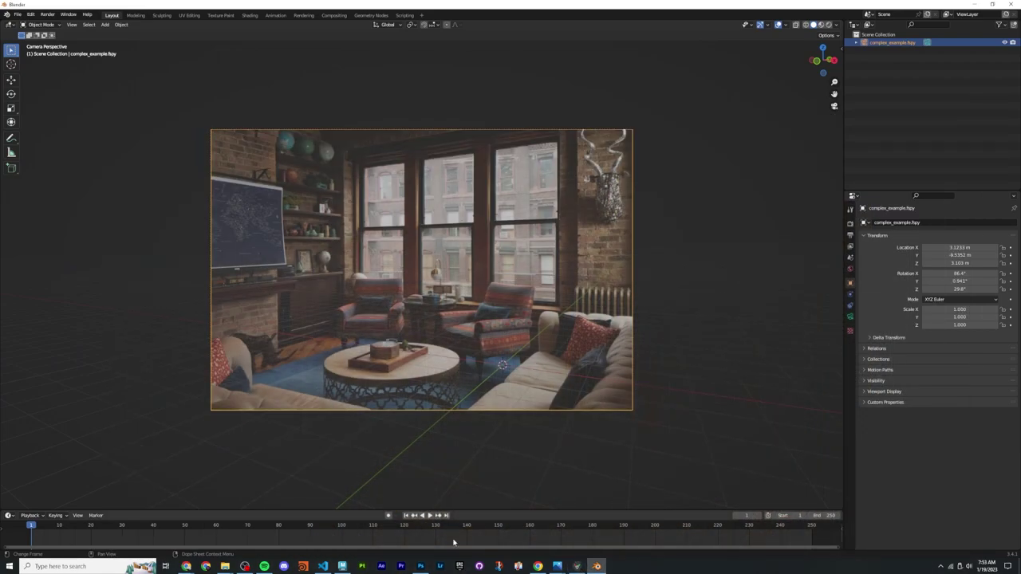
{"action": "left_click", "coordinate": [343, 566]}
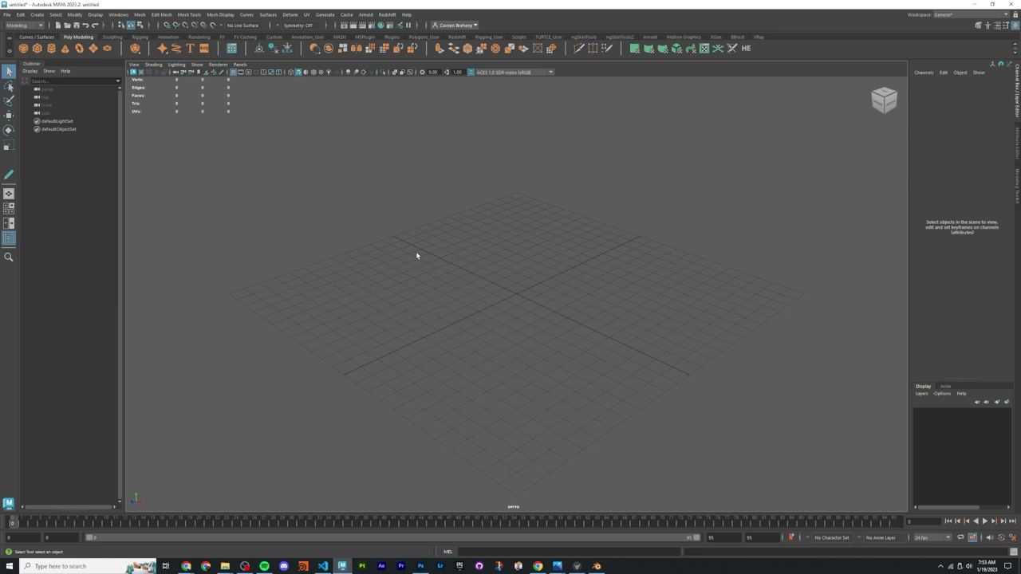
{"action": "left_click_drag", "start_coordinate": [573, 281], "coordinate": [359, 266], "text": "alt"}
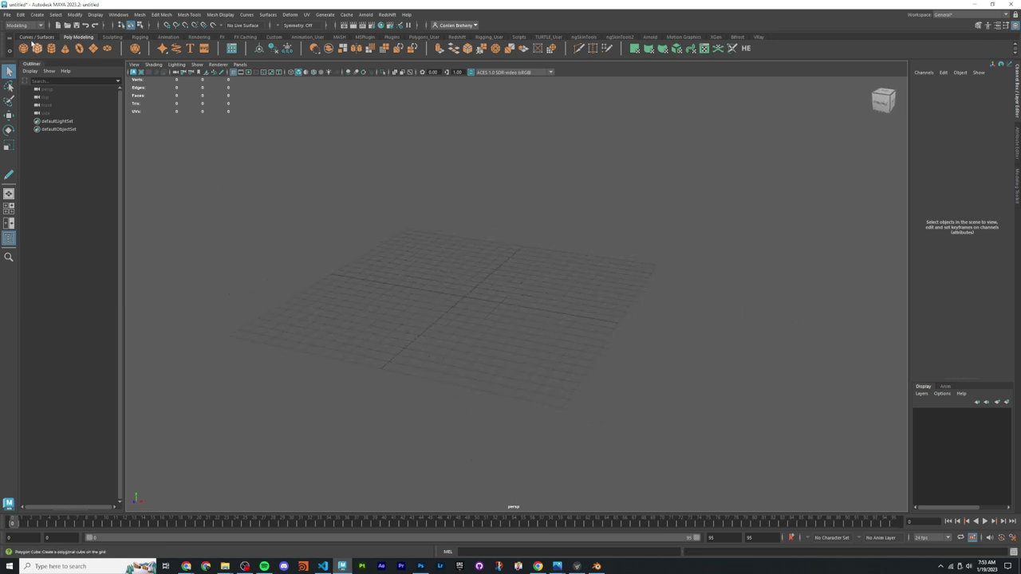
{"action": "left_click", "coordinate": [8, 223]}
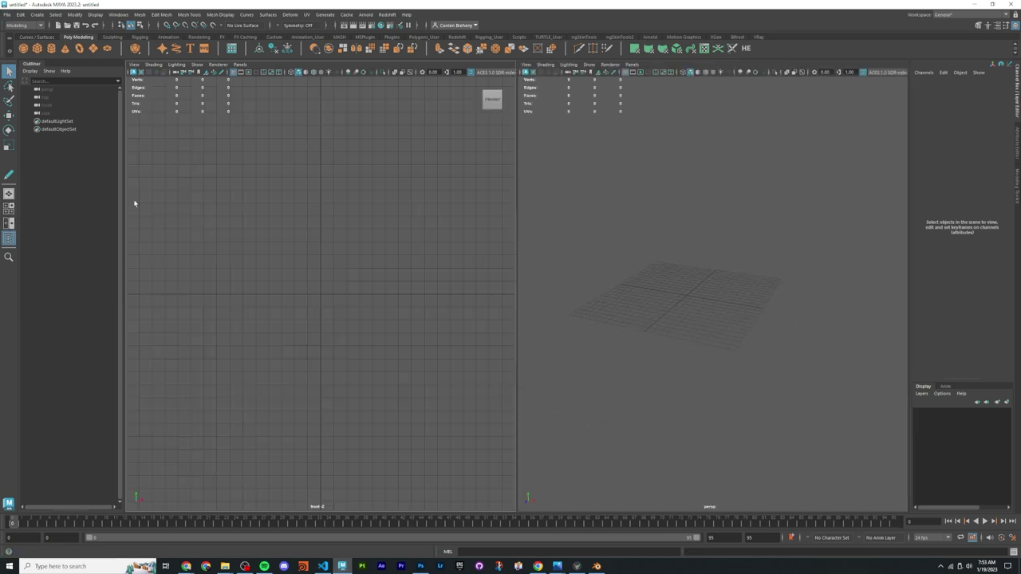
Step: Import render_complex.fbx into the scene using the Autodesk Media and Entertainment preset
{"action": "left_click", "coordinate": [8, 15]}
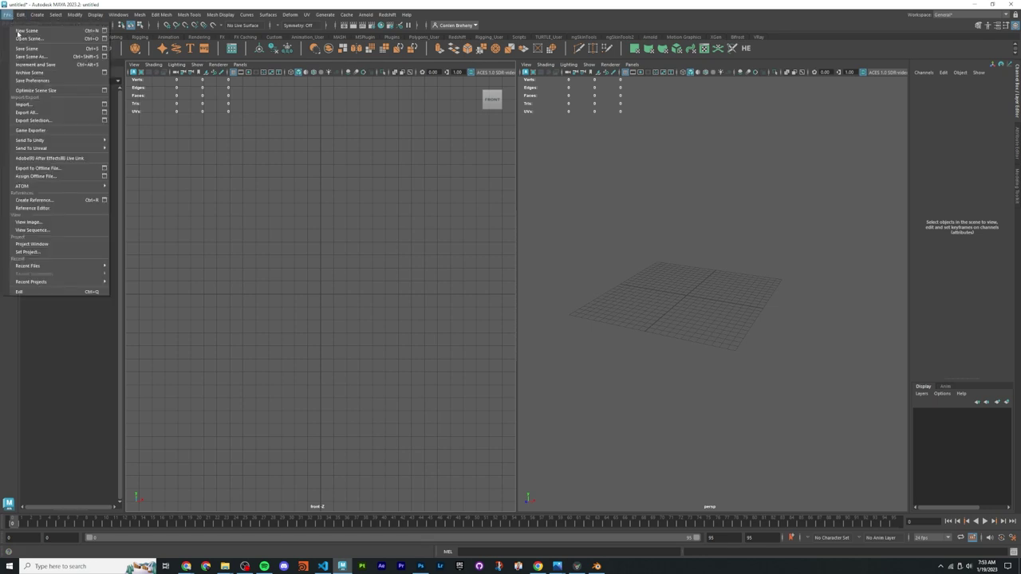
{"action": "left_click", "coordinate": [24, 104]}
{"action": "double_click", "coordinate": [488, 272]}
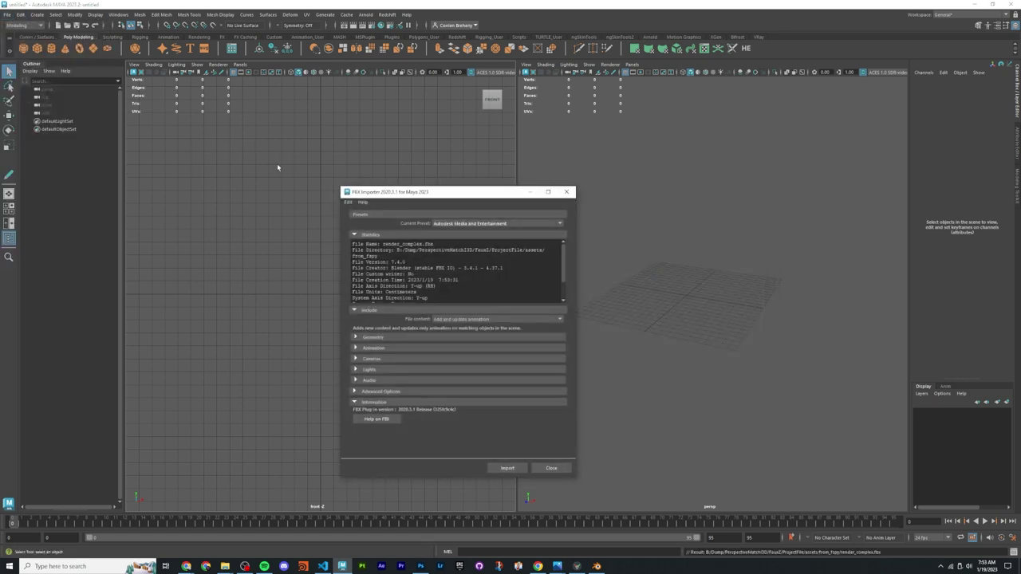
{"action": "left_click", "coordinate": [508, 467]}
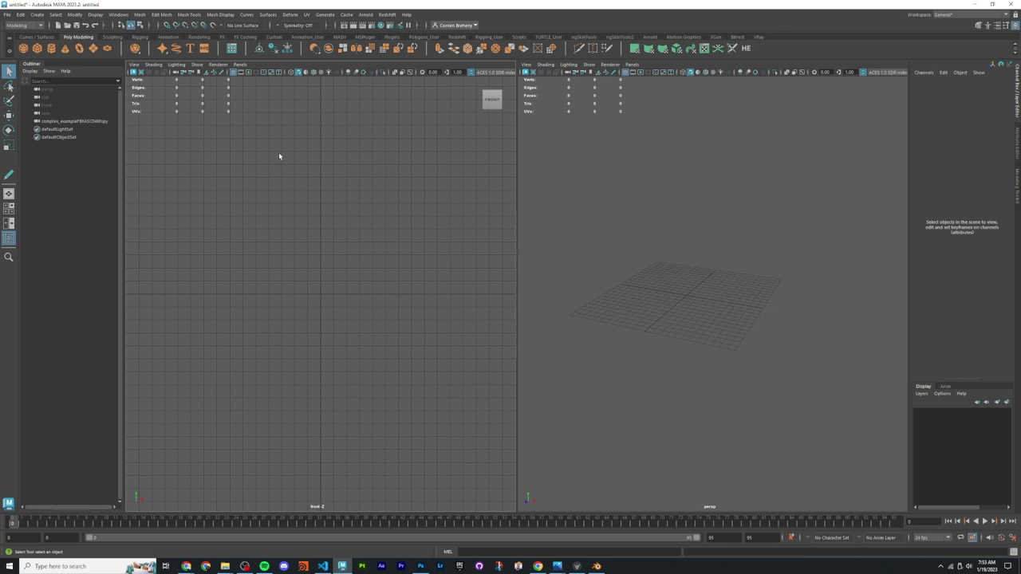
Step: Look through the imported complex_example camera in the front viewport and display its resolution gate
{"action": "left_click", "coordinate": [90, 124]}
{"action": "middle_click_drag", "start_coordinate": [90, 124], "coordinate": [287, 162]}
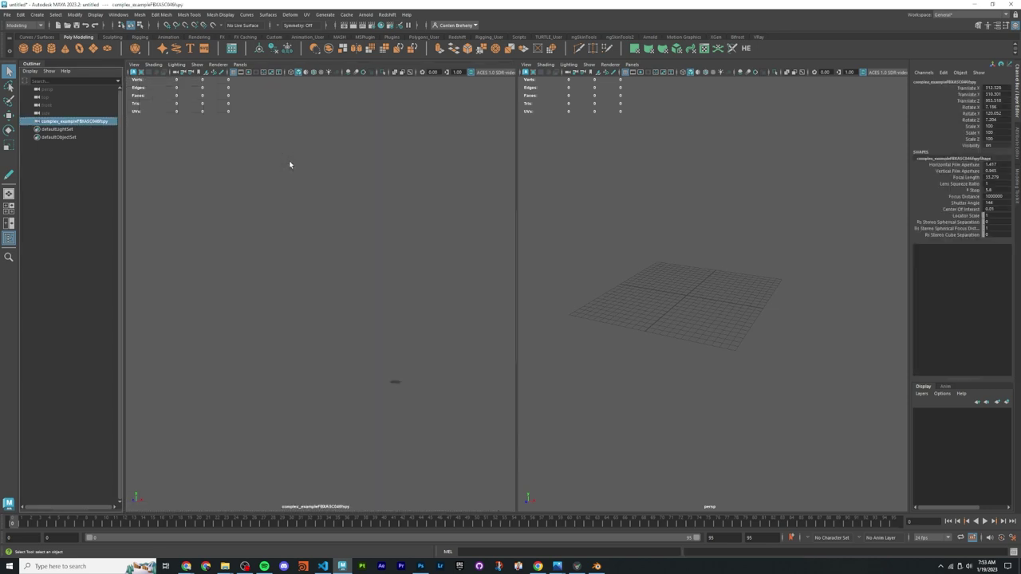
{"action": "left_click", "coordinate": [250, 73]}
Step: Check the pixel dimensions of PrintersRow_undistorted.jpg in its file properties in the sourceimages folder
{"action": "mouse_move", "coordinate": [225, 567]}
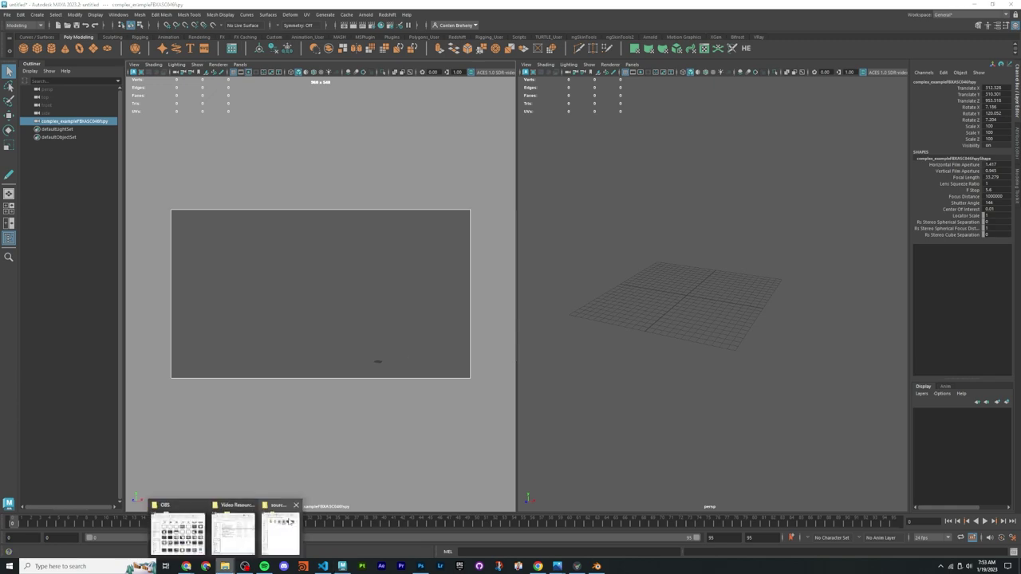
{"action": "left_click", "coordinate": [234, 531]}
{"action": "left_click", "coordinate": [580, 184]}
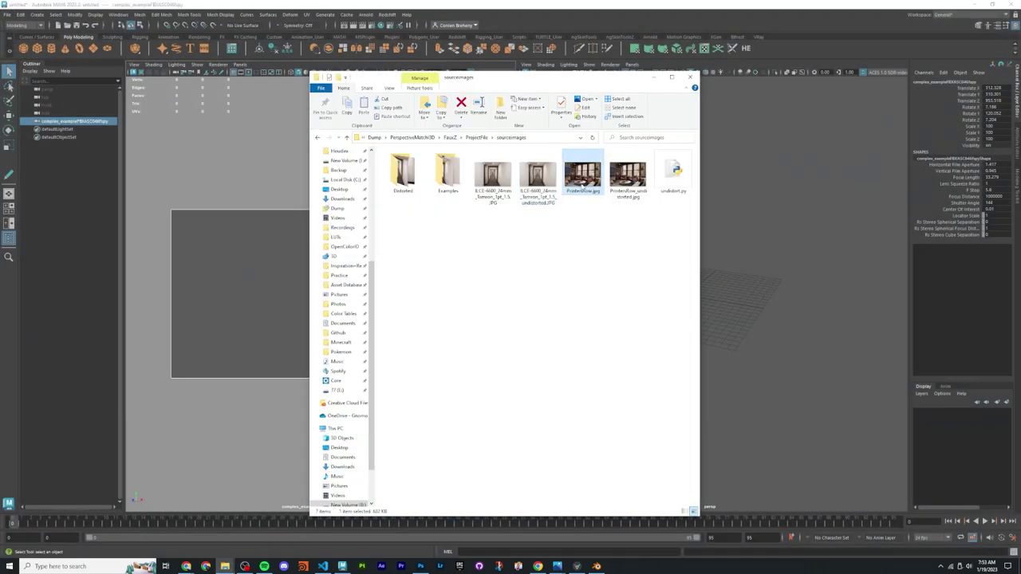
{"action": "left_click", "coordinate": [628, 176]}
{"action": "right_click", "coordinate": [626, 178]}
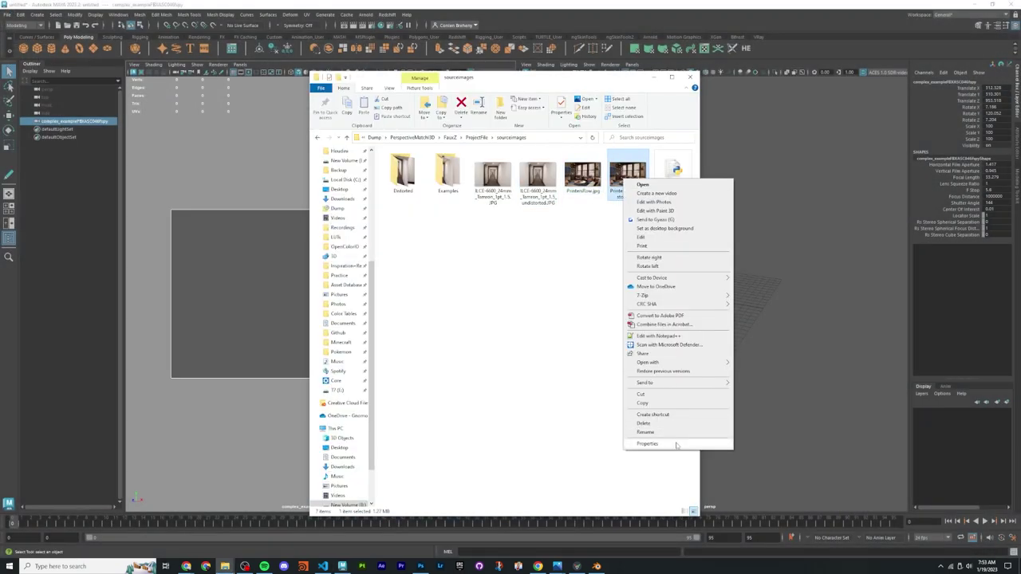
{"action": "left_click", "coordinate": [676, 445]}
{"action": "left_click", "coordinate": [659, 199]}
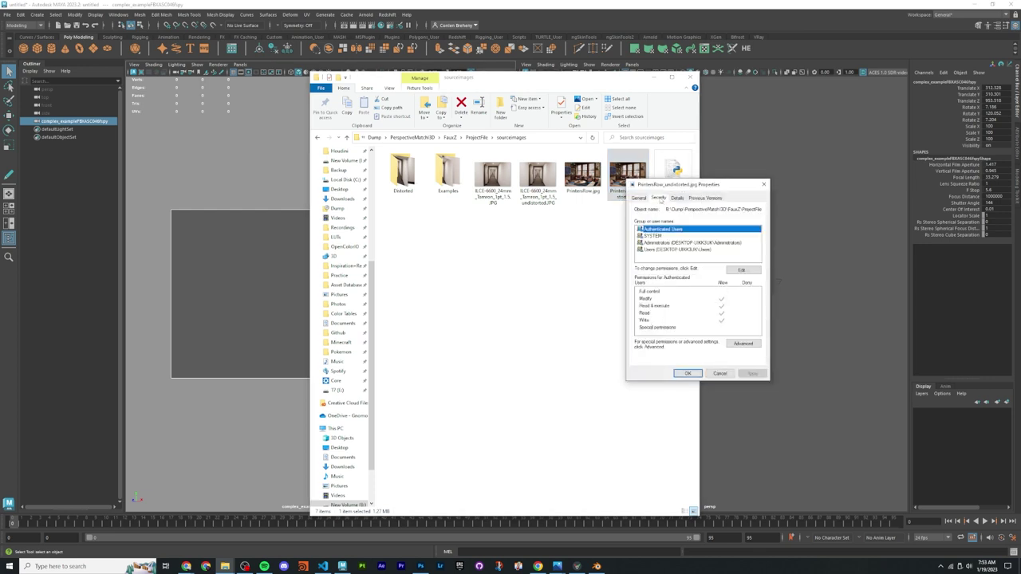
{"action": "left_click", "coordinate": [677, 197]}
{"action": "scroll", "coordinate": [684, 323], "scroll_direction": "down", "scroll_amount": 1}
{"action": "left_click", "coordinate": [763, 184]}
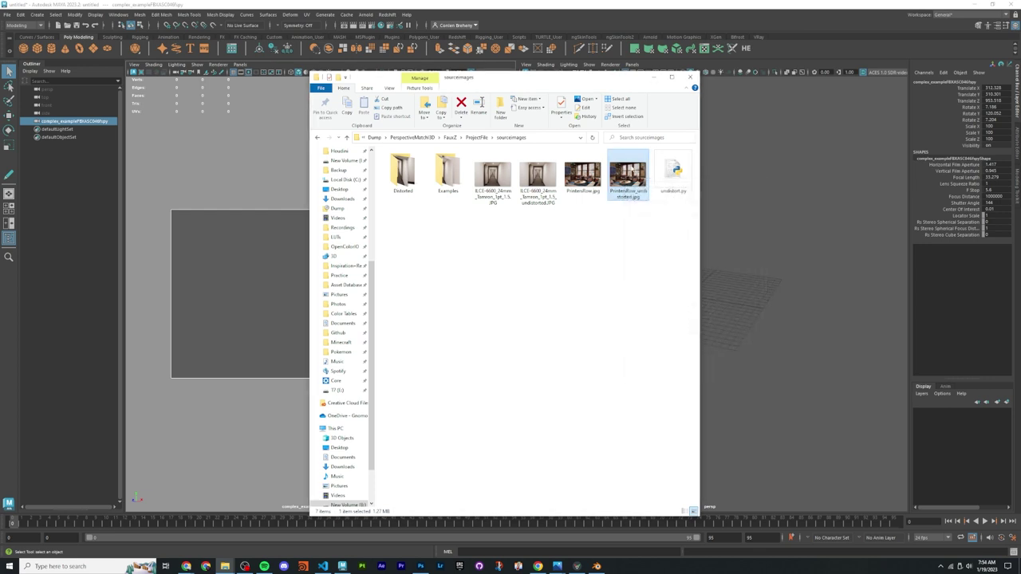
Step: Set the render image size to 2400 by 1600 pixels in Maya's render settings
{"action": "left_click", "coordinate": [372, 27]}
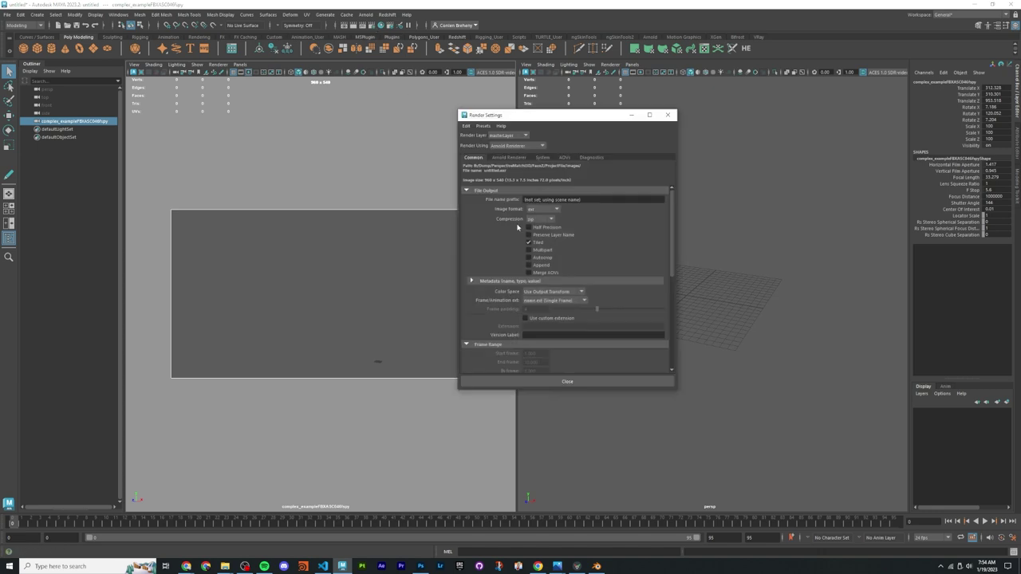
{"action": "scroll", "coordinate": [546, 284], "scroll_direction": "down", "scroll_amount": 5}
{"action": "left_click", "coordinate": [532, 320]}
{"action": "type", "text": "2400"}
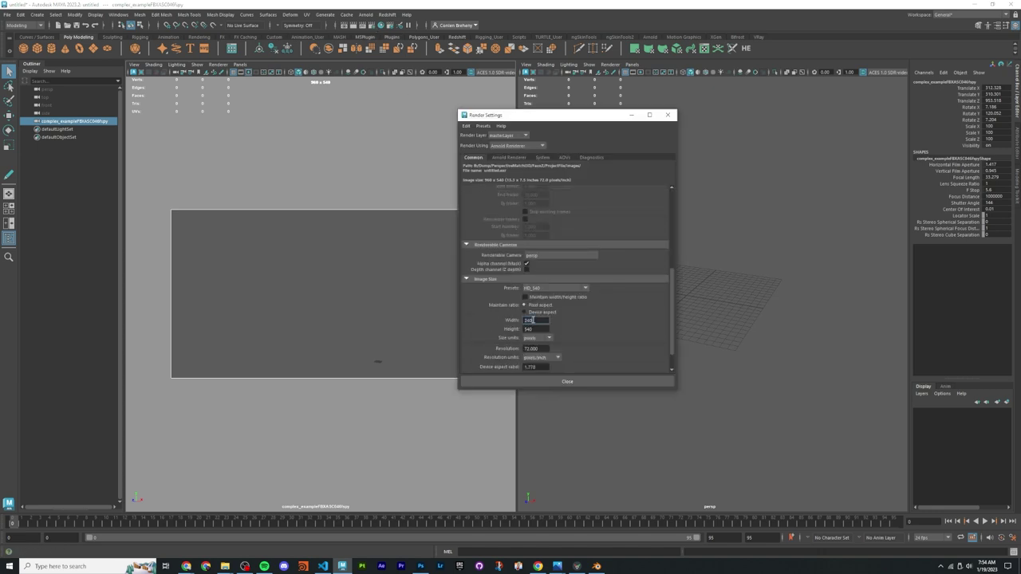
{"action": "key", "text": "Tab"}
{"action": "type", "text": "1600"}
{"action": "key", "text": "Return"}
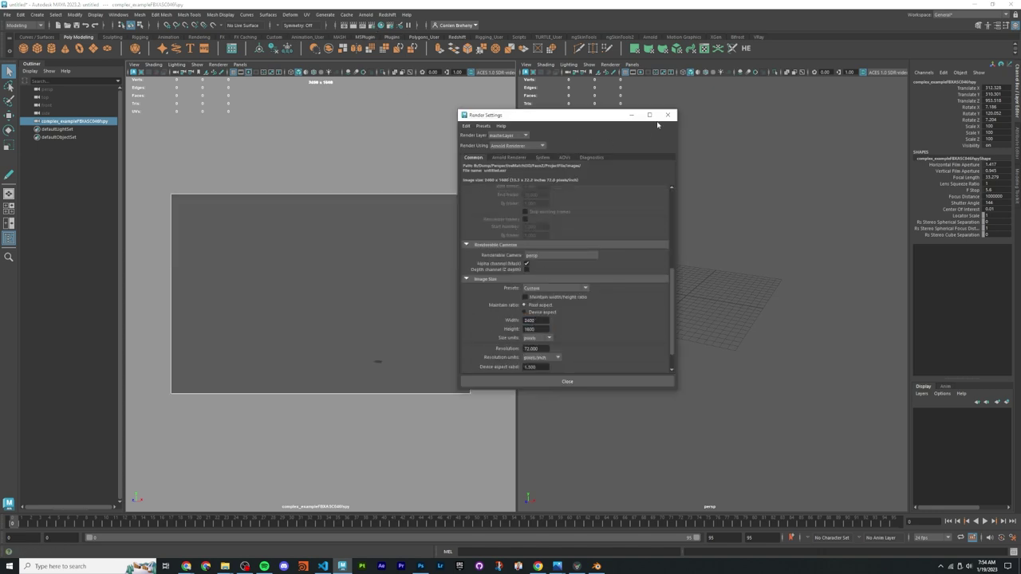
{"action": "left_click", "coordinate": [667, 115]}
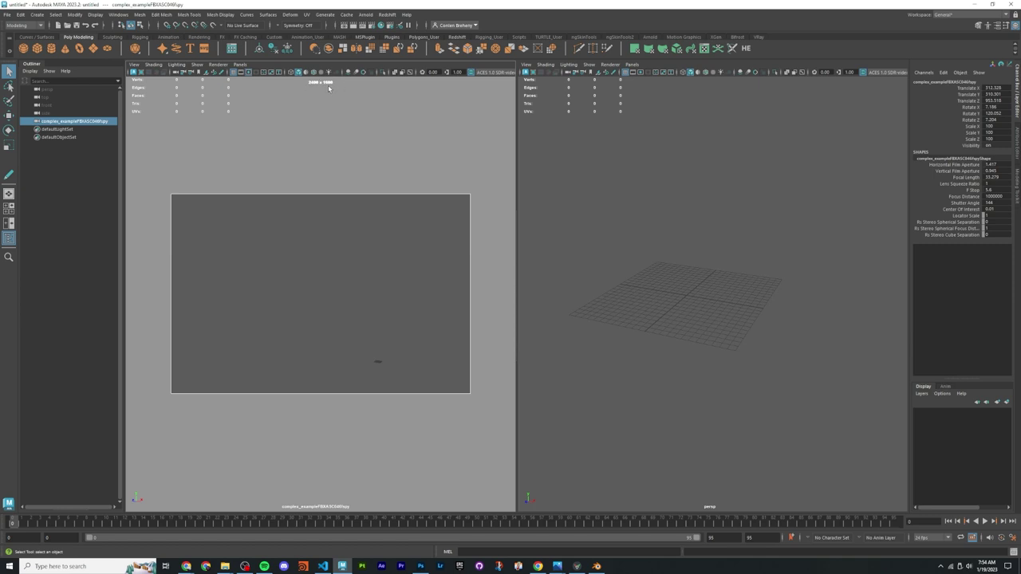
Step: Bookmark the imported camera's current view and rename the bookmark CV_home
{"action": "left_click", "coordinate": [197, 73]}
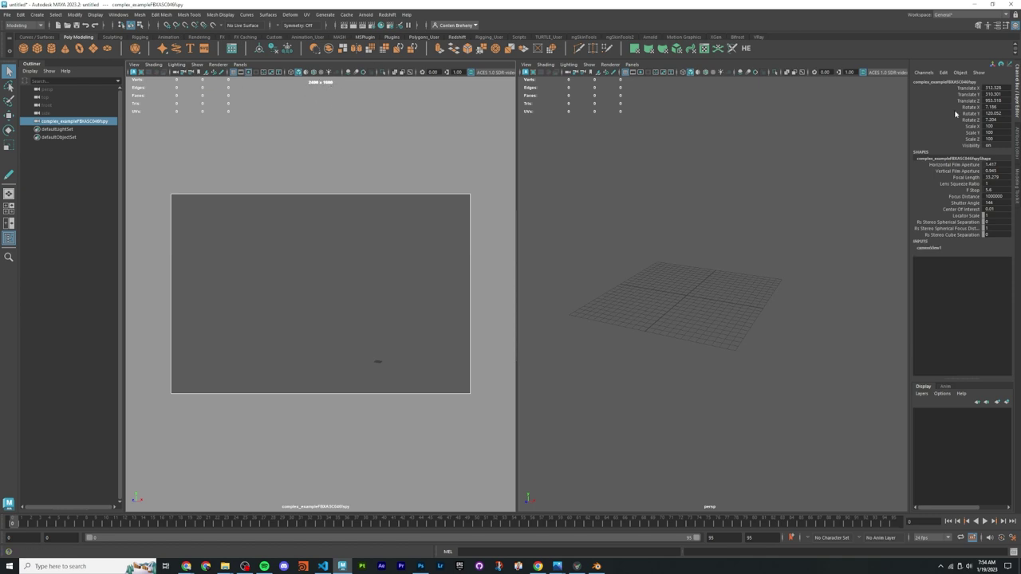
{"action": "double_click", "coordinate": [933, 248]}
{"action": "type", "text": "CV_home"}
{"action": "key", "text": "Return"}
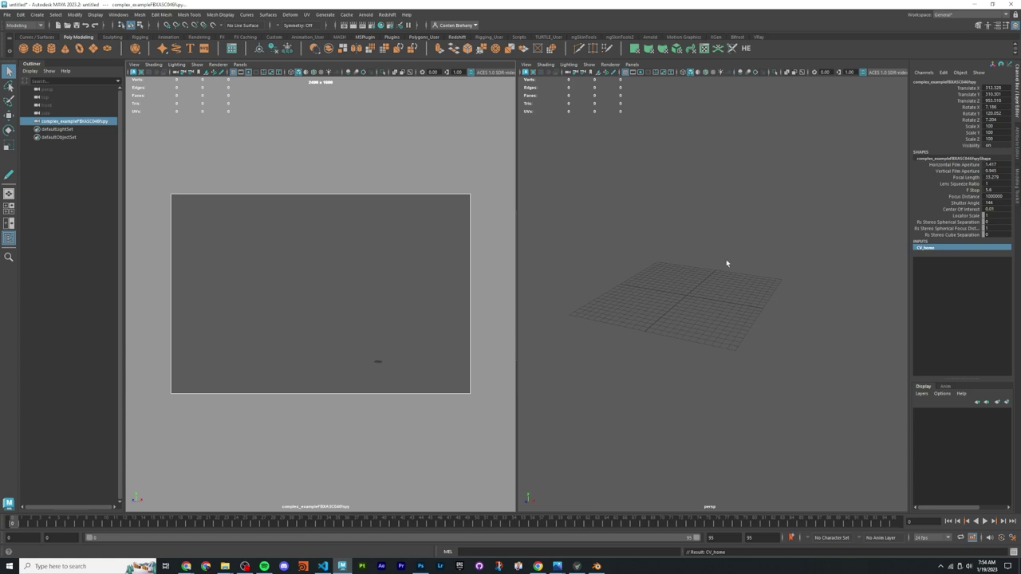
Step: Create an image plane on the imported camera and load PrintersRow_undistorted.jpg into it
{"action": "left_click", "coordinate": [696, 273]}
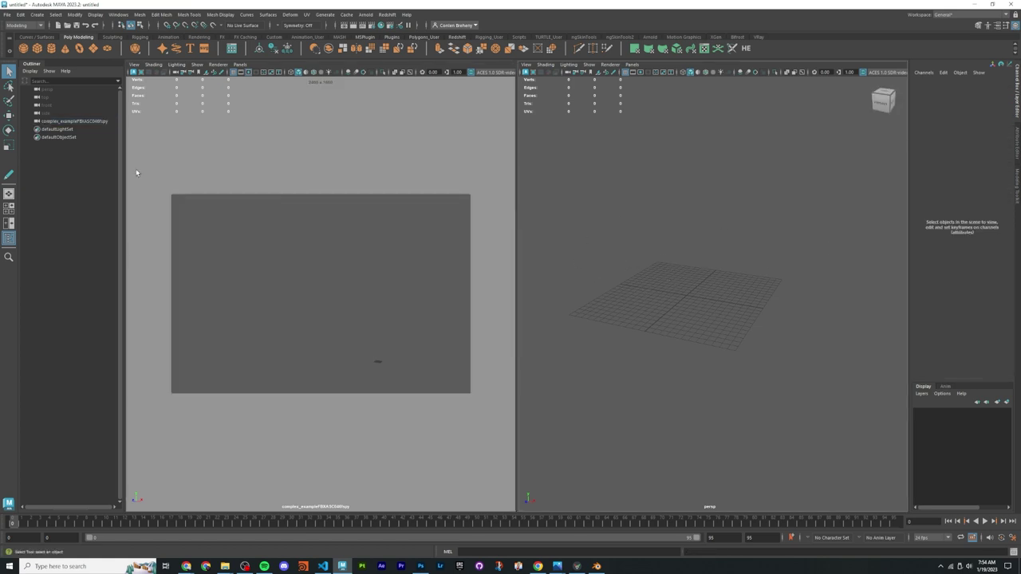
{"action": "left_click", "coordinate": [79, 122]}
{"action": "key", "text": "ctrl+a"}
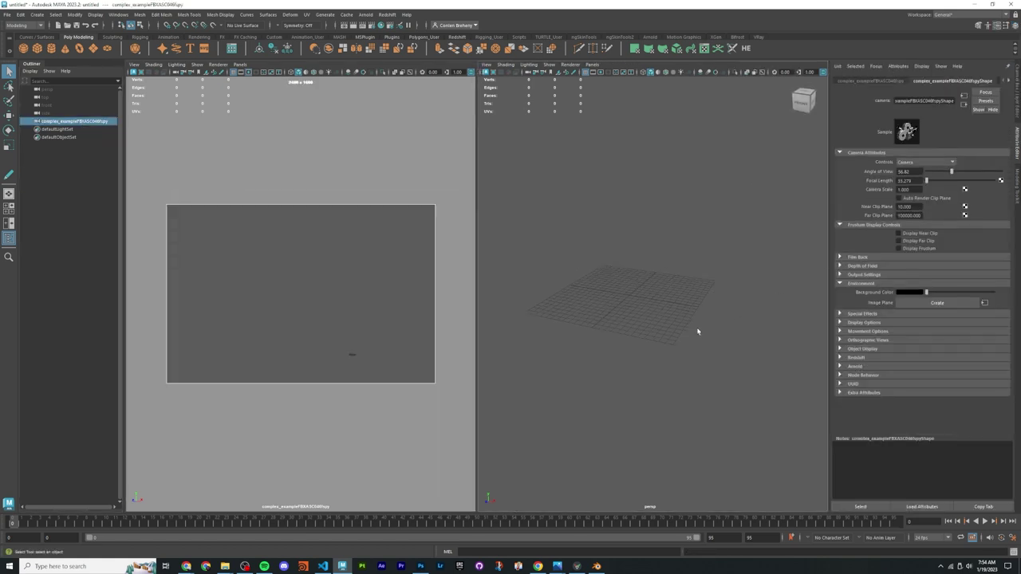
{"action": "left_click", "coordinate": [937, 303]}
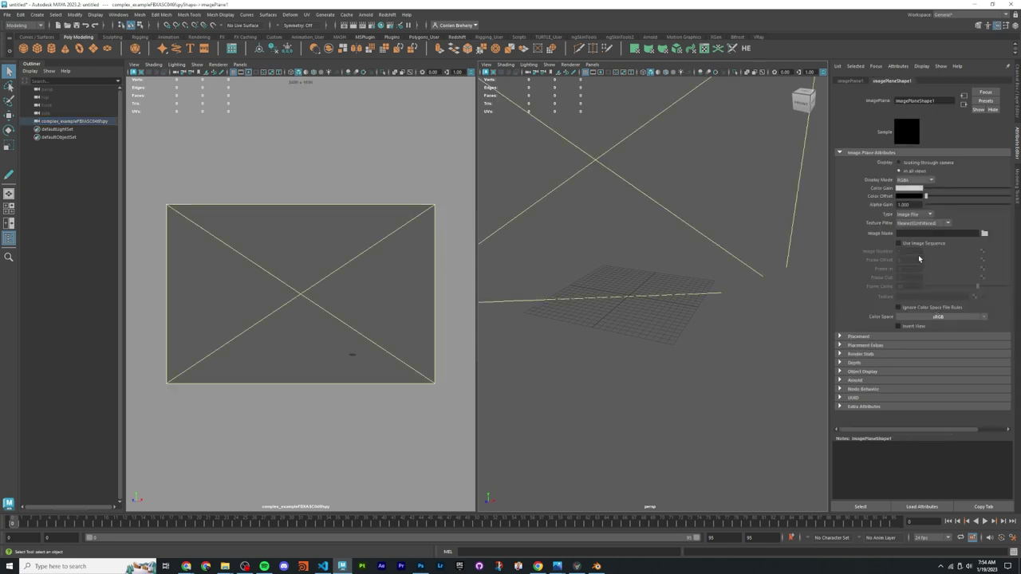
{"action": "left_click", "coordinate": [983, 233]}
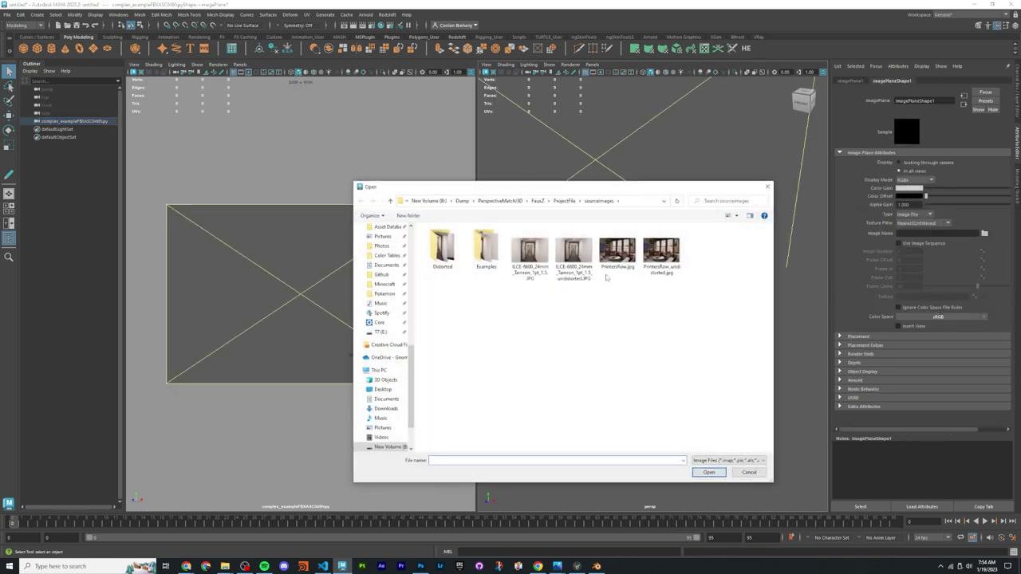
{"action": "left_click", "coordinate": [667, 249]}
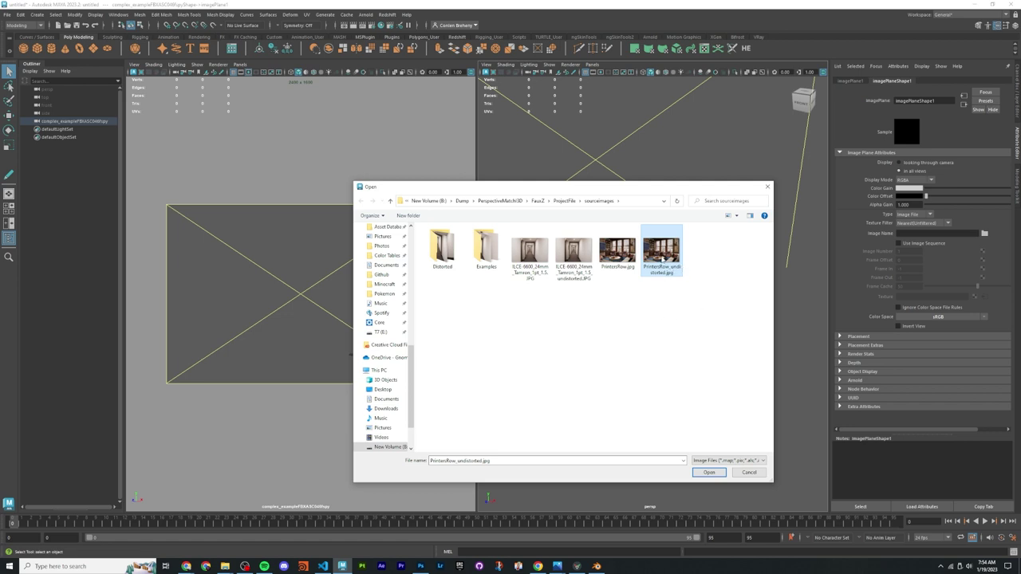
{"action": "double_click", "coordinate": [662, 256]}
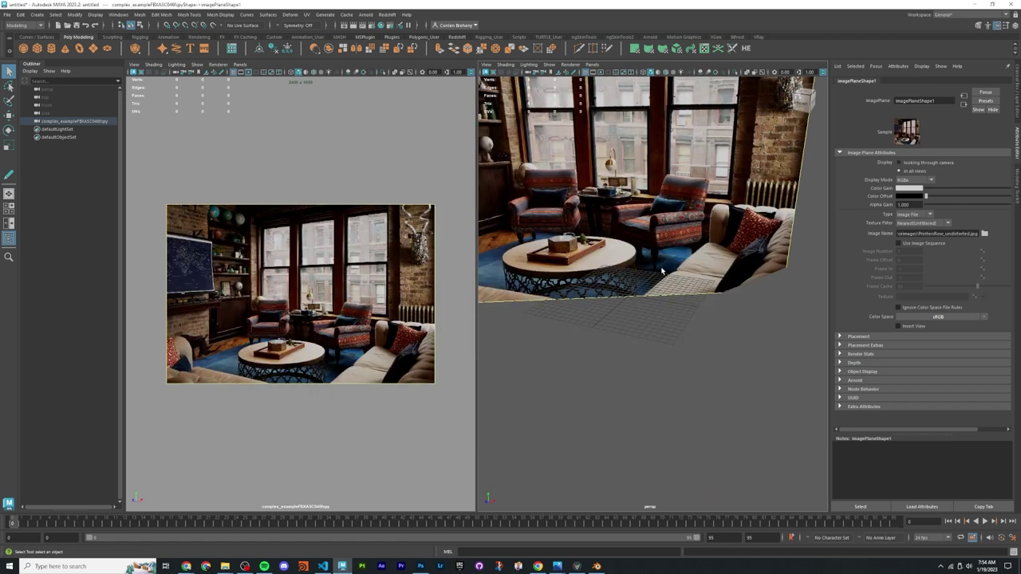
Step: Switch the view transform of the camera and perspective viewports to Un-tone-mapped
{"action": "middle_click_drag", "start_coordinate": [655, 241], "coordinate": [628, 229], "text": "alt"}
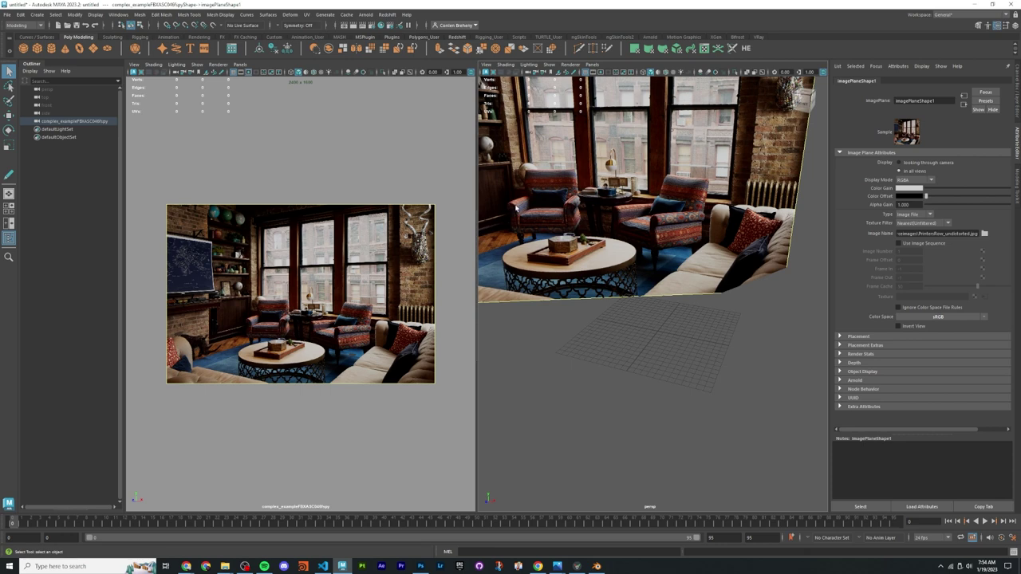
{"action": "mouse_move", "coordinate": [477, 87]}
{"action": "left_mouse_down"}
{"action": "mouse_move", "coordinate": [500, 89]}
{"action": "mouse_move", "coordinate": [475, 94]}
{"action": "left_mouse_up"}
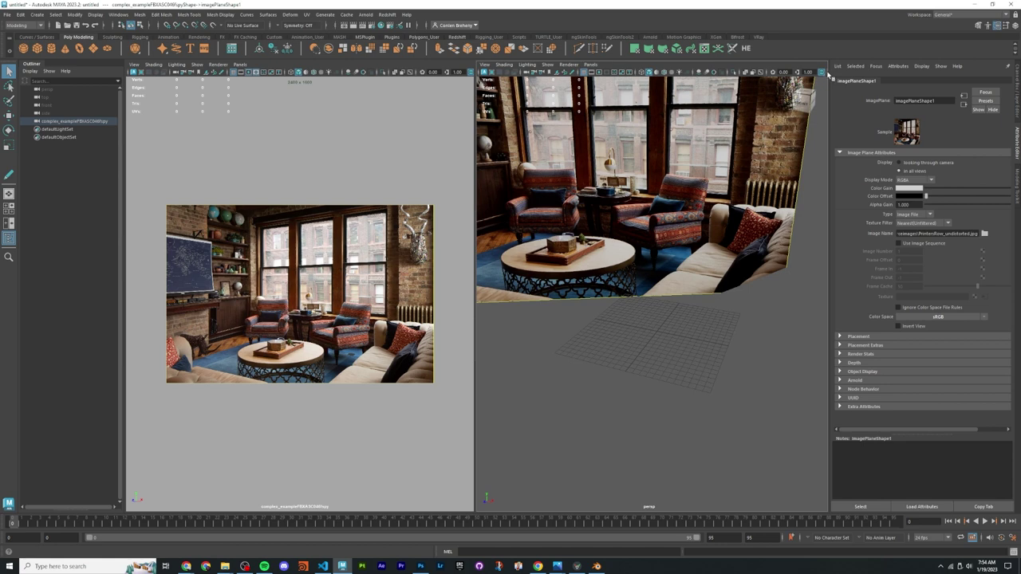
{"action": "left_click_drag", "start_coordinate": [479, 126], "coordinate": [437, 126]}
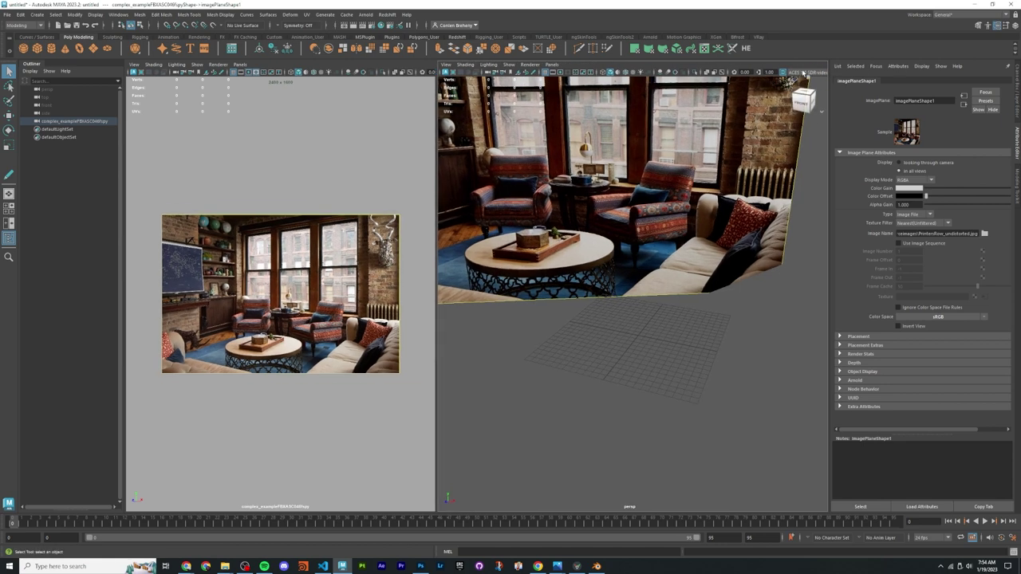
{"action": "left_click", "coordinate": [806, 73]}
{"action": "left_click", "coordinate": [808, 97]}
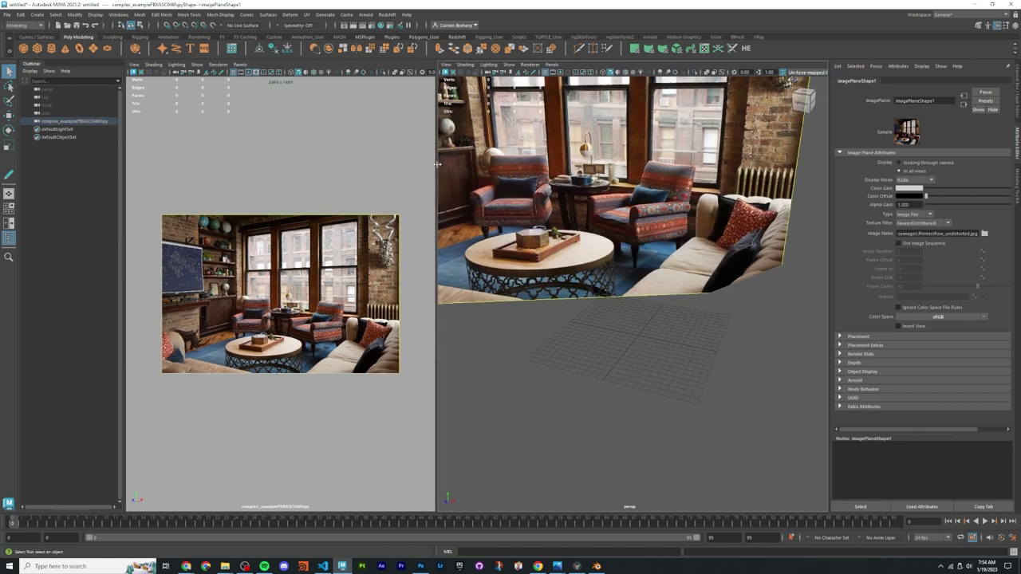
{"action": "left_click_drag", "start_coordinate": [438, 165], "coordinate": [495, 171]}
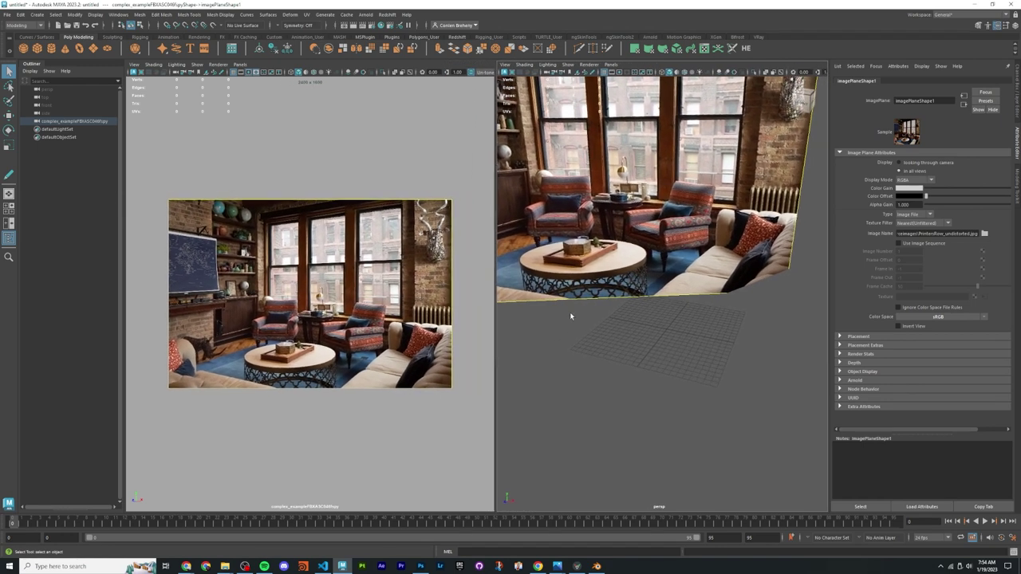
Step: Set the perspective camera's far clip plane to 15000 and inspect the imported camera with its image plane
{"action": "left_click", "coordinate": [569, 312]}
{"action": "left_click_drag", "start_coordinate": [631, 325], "coordinate": [622, 289], "text": "alt"}
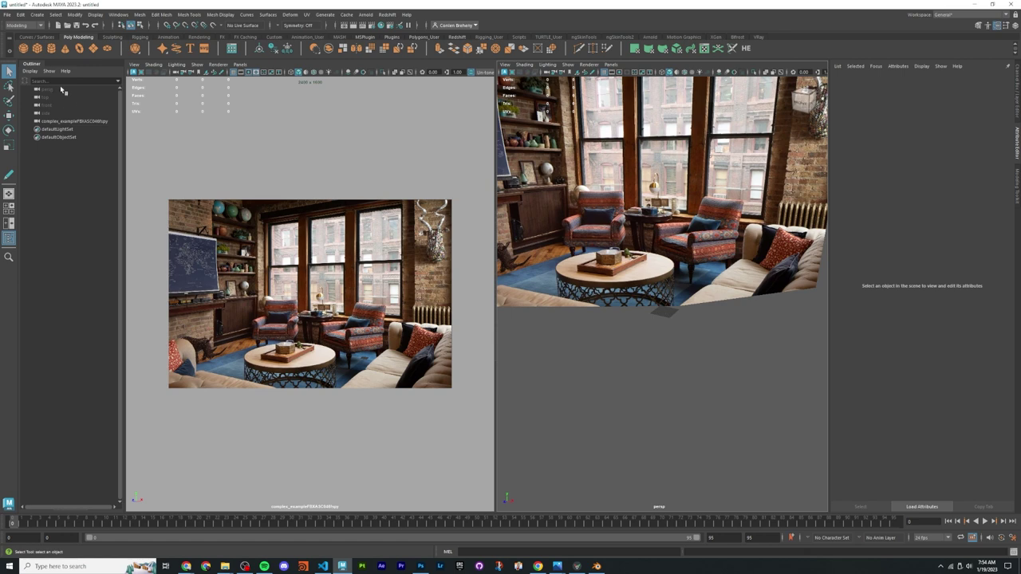
{"action": "left_click", "coordinate": [80, 91]}
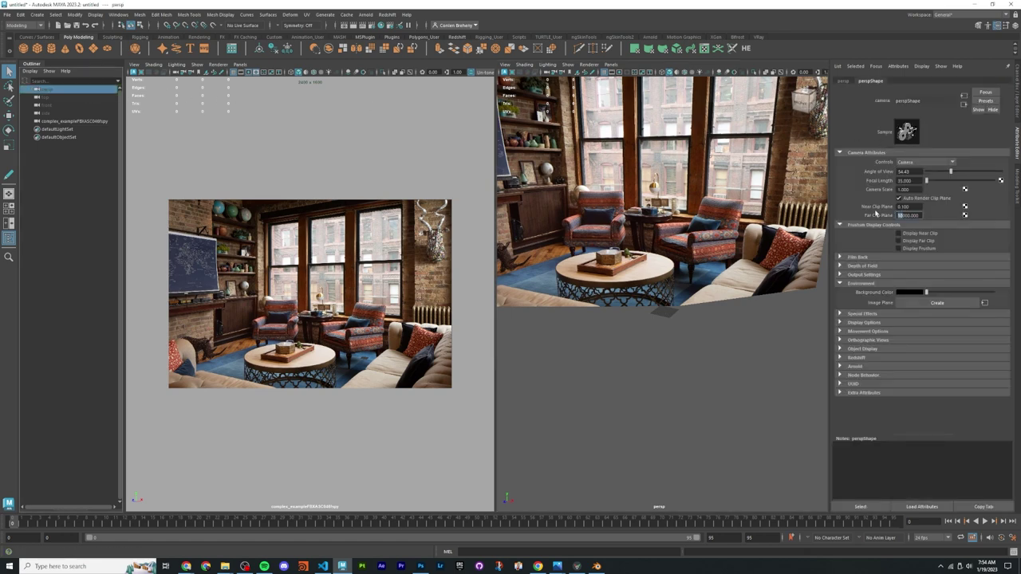
{"action": "type", "text": "15000"}
{"action": "key", "text": "Return"}
{"action": "left_click", "coordinate": [728, 225]}
{"action": "left_click_drag", "start_coordinate": [728, 225], "coordinate": [642, 343], "text": "alt"}
{"action": "scroll", "coordinate": [642, 343], "scroll_direction": "up", "scroll_amount": 5}
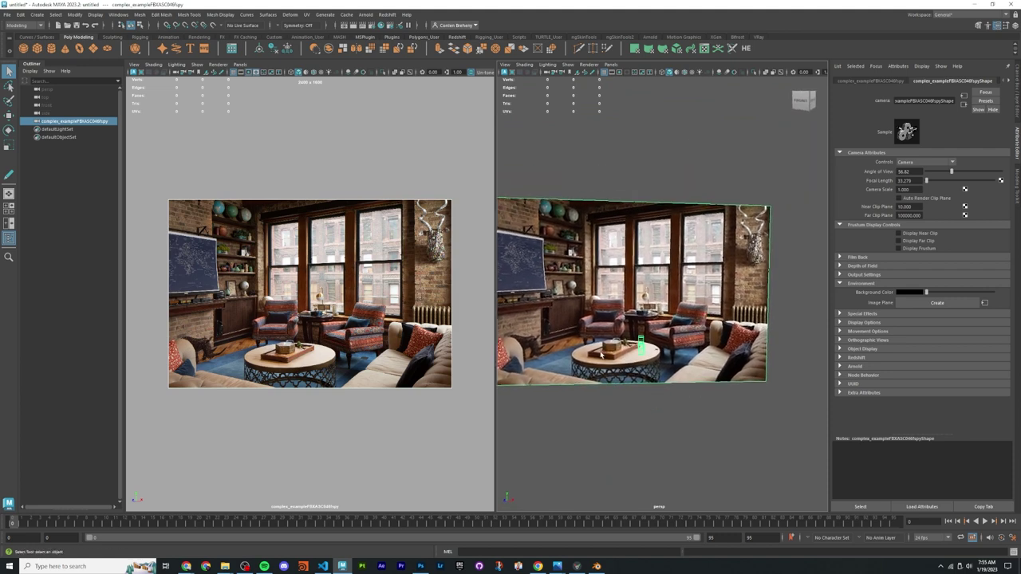
Step: Capture a screen snip of the round coffee table from the photo in the camera view
{"action": "scroll", "coordinate": [607, 341], "scroll_direction": "down", "scroll_amount": 3}
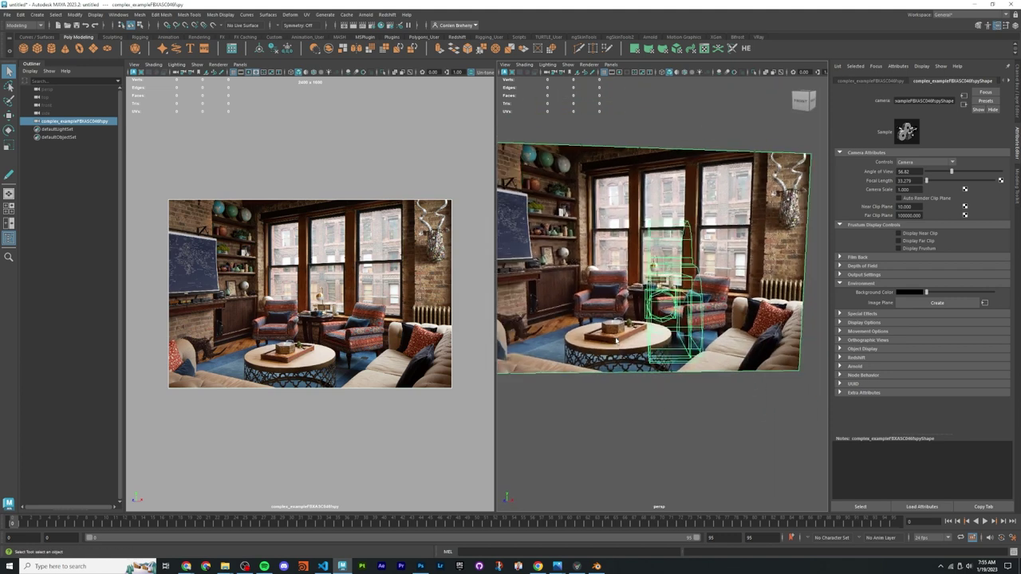
{"action": "scroll", "coordinate": [306, 342], "scroll_direction": "up", "scroll_amount": 5}
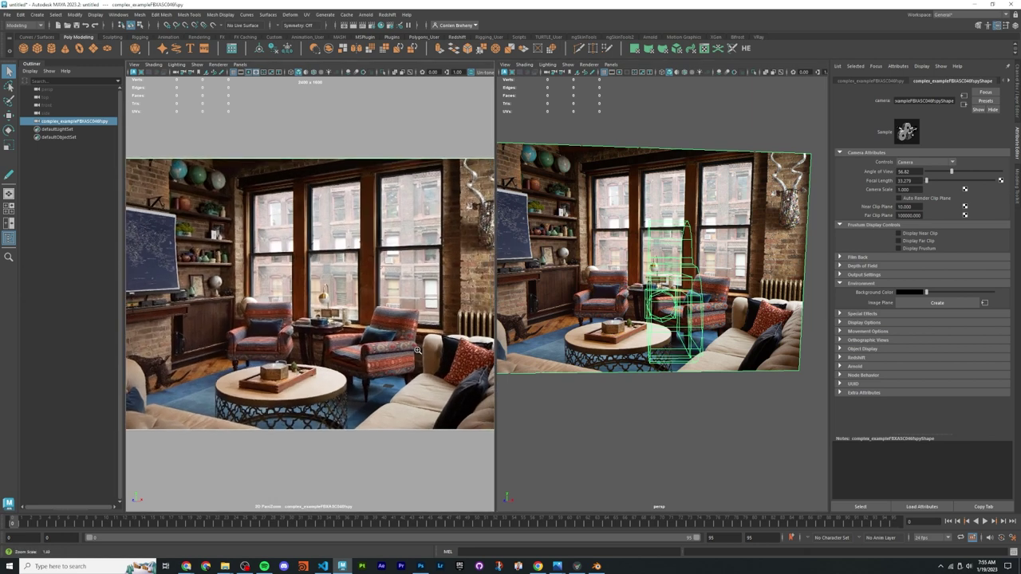
{"action": "middle_click_drag", "start_coordinate": [393, 308], "coordinate": [348, 320]}
{"action": "scroll", "coordinate": [388, 329], "scroll_direction": "up", "scroll_amount": 4}
{"action": "scroll", "coordinate": [329, 319], "scroll_direction": "up", "scroll_amount": 3}
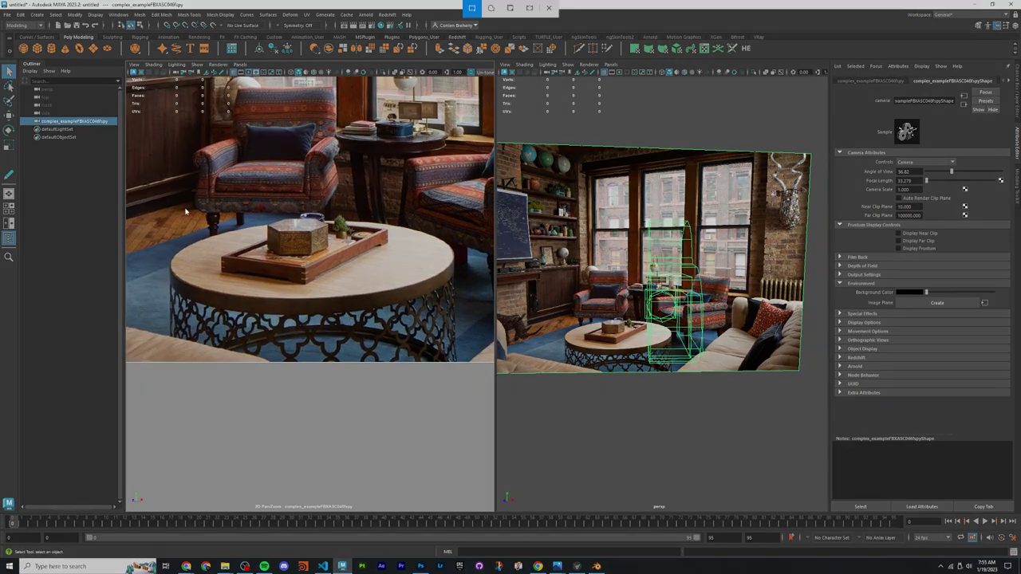
{"action": "left_click_drag", "start_coordinate": [162, 200], "coordinate": [472, 361]}
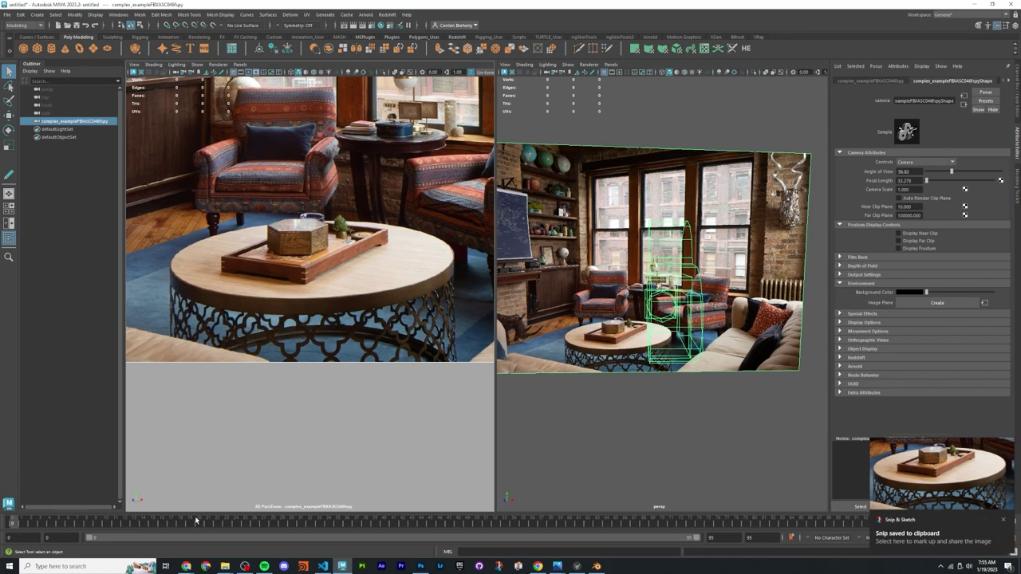
Step: Switch to Chrome and load images.google.com in the Google Lens page's place
{"action": "mouse_move", "coordinate": [186, 566]}
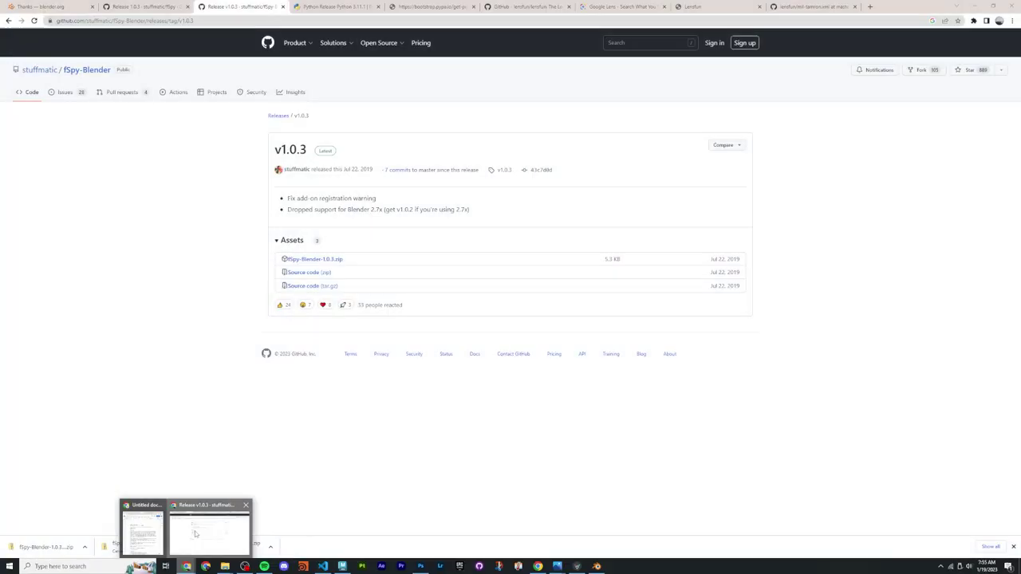
{"action": "left_click", "coordinate": [196, 532]}
{"action": "left_click", "coordinate": [623, 6]}
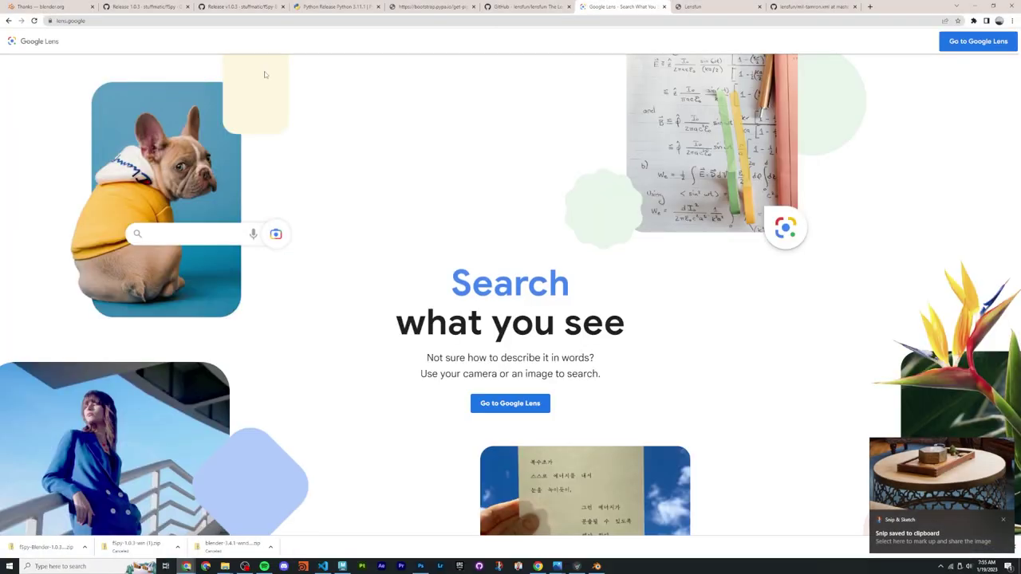
{"action": "left_click", "coordinate": [302, 20]}
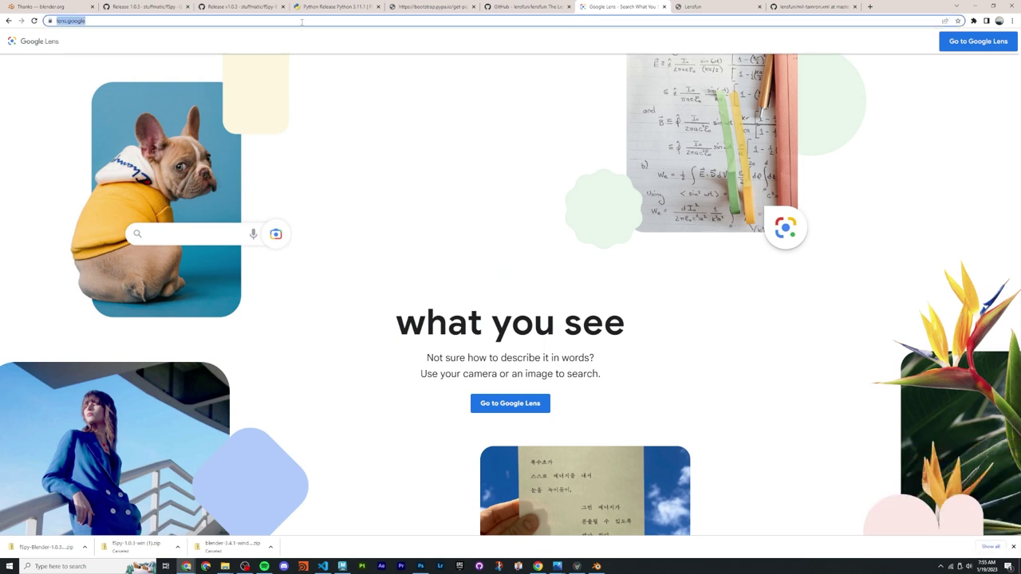
{"action": "type", "text": "images.google.com"}
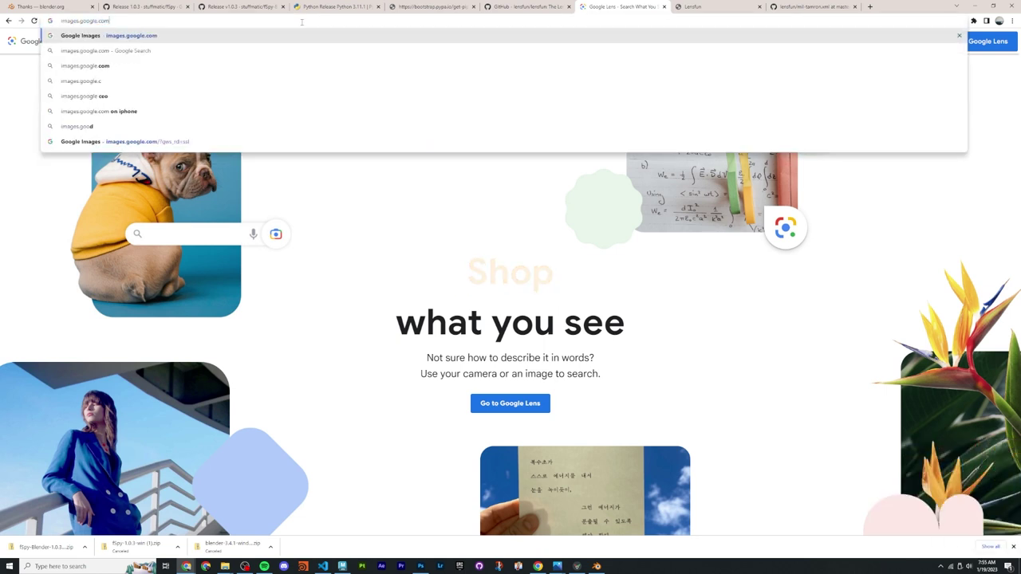
{"action": "key", "text": "Return"}
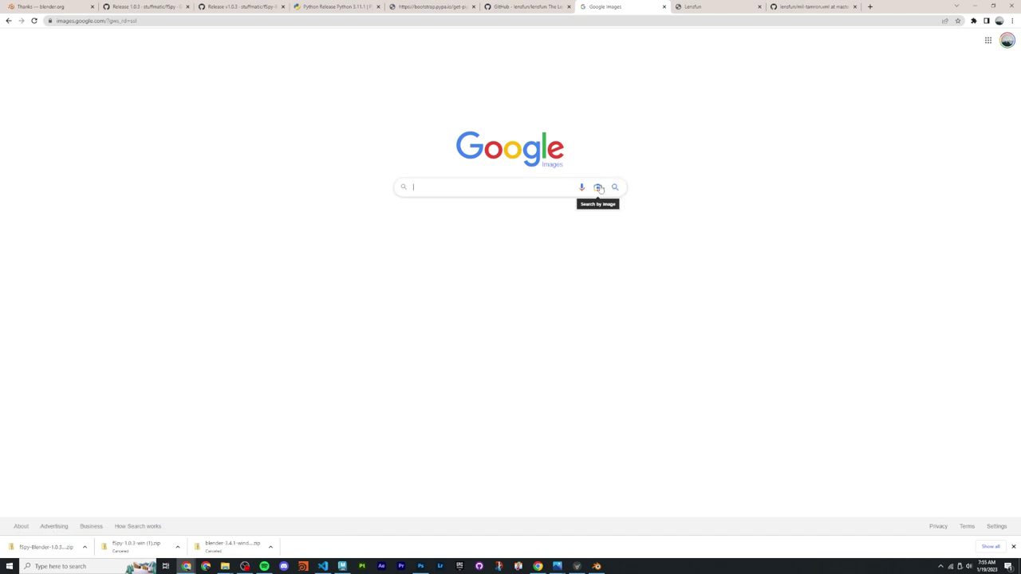
Step: Run a Google Lens search with the copied coffee table snip and browse the visual matches
{"action": "left_click", "coordinate": [599, 188]}
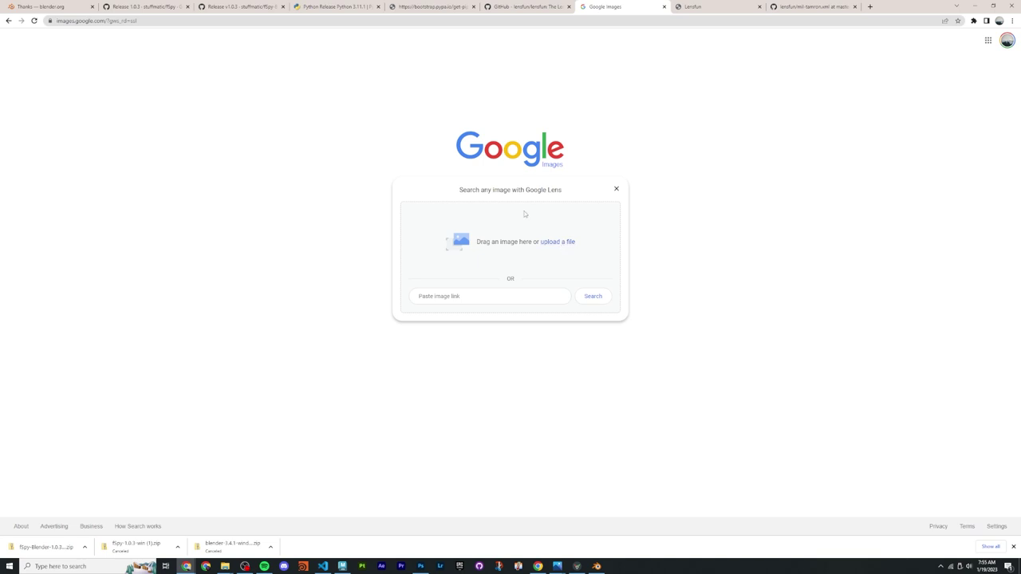
{"action": "key", "text": "ctrl+v"}
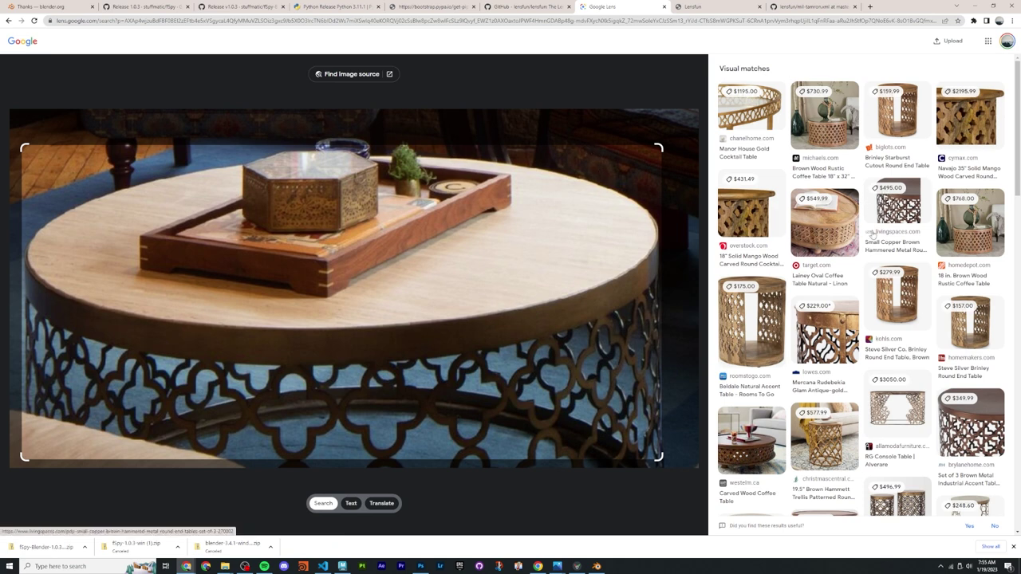
{"action": "scroll", "coordinate": [848, 349], "scroll_direction": "down", "scroll_amount": 2}
{"action": "scroll", "coordinate": [848, 350], "scroll_direction": "up", "scroll_amount": 2}
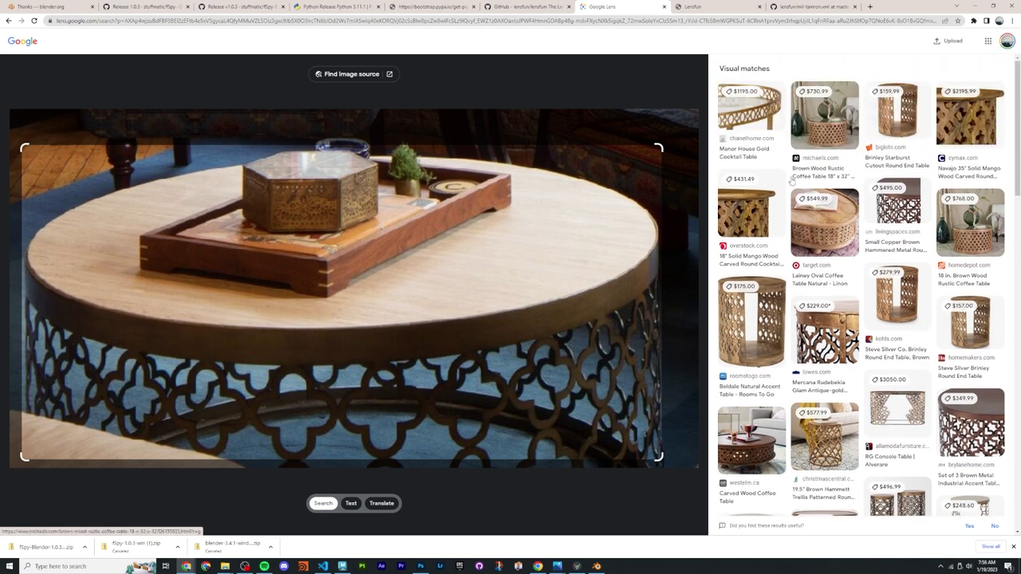
Step: Compare the Michaels coffee table and the Living Spaces round end table listings, then close the Living Spaces page
{"action": "left_click", "coordinate": [824, 119]}
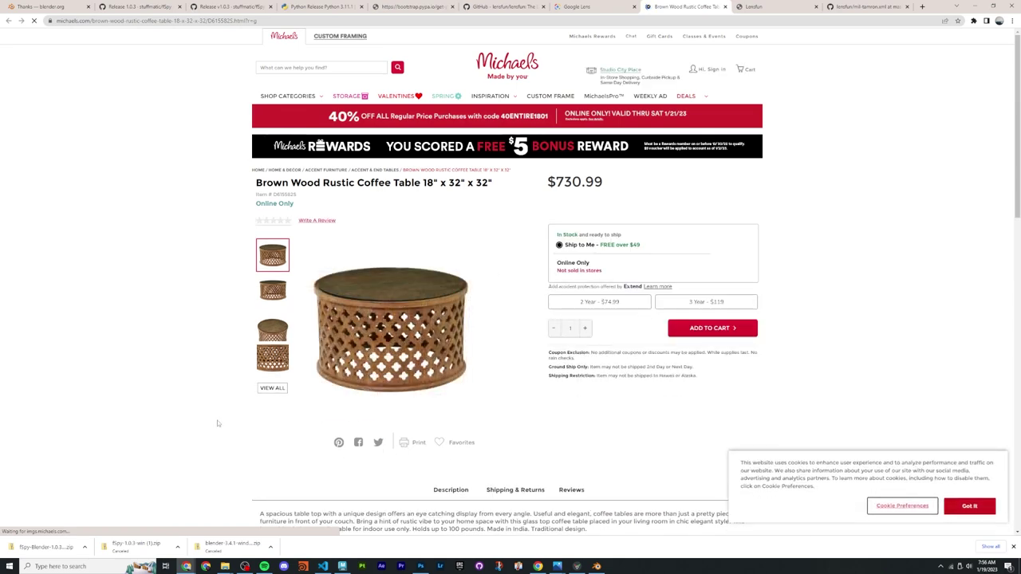
{"action": "key", "text": "ctrl+shift+Tab"}
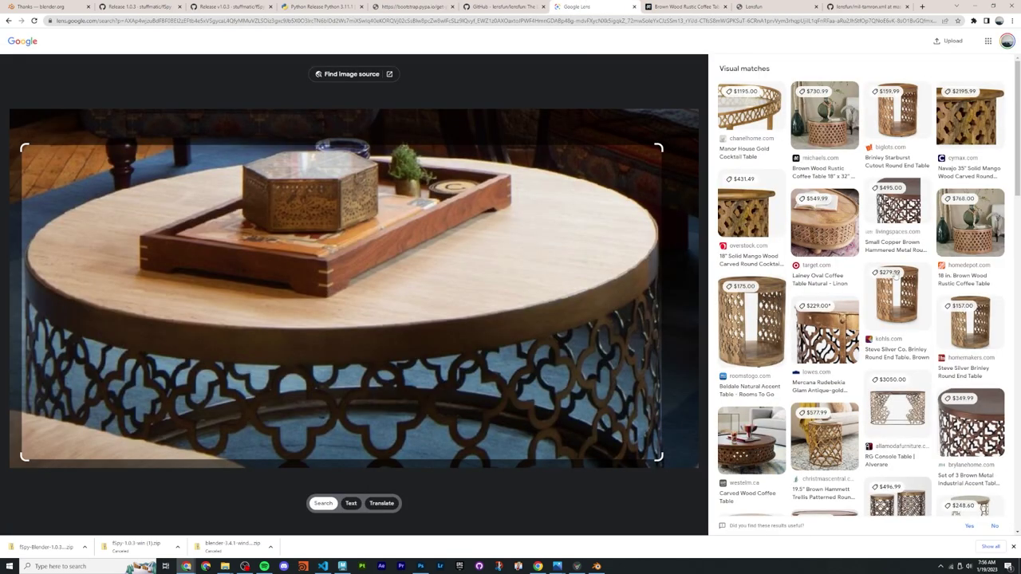
{"action": "left_click", "coordinate": [903, 208]}
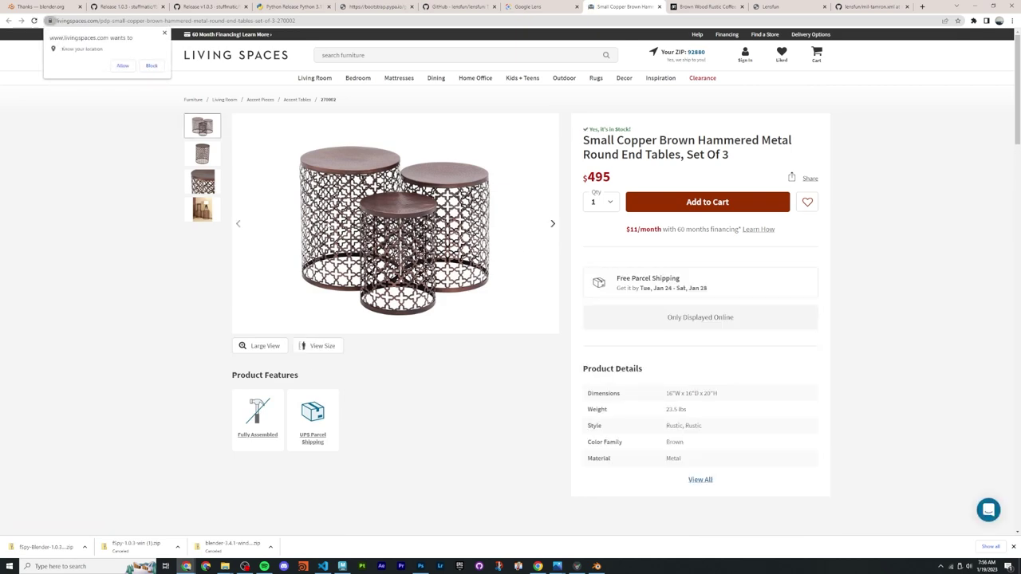
{"action": "middle_click", "coordinate": [614, 5]}
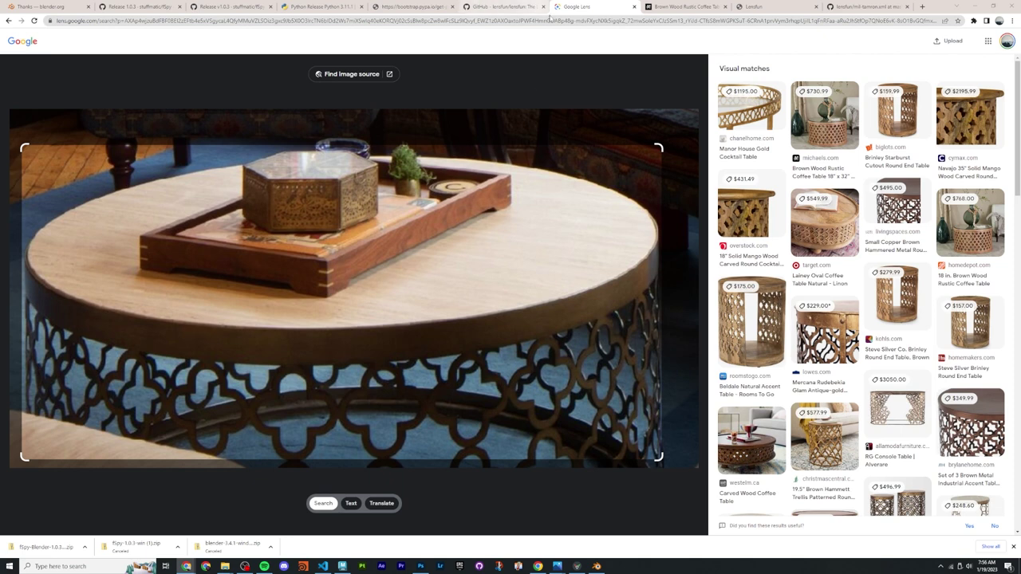
Step: Open the Michaels Brown Wood Rustic Coffee Table listing and examine the page for the table's dimensions
{"action": "left_click", "coordinate": [826, 132]}
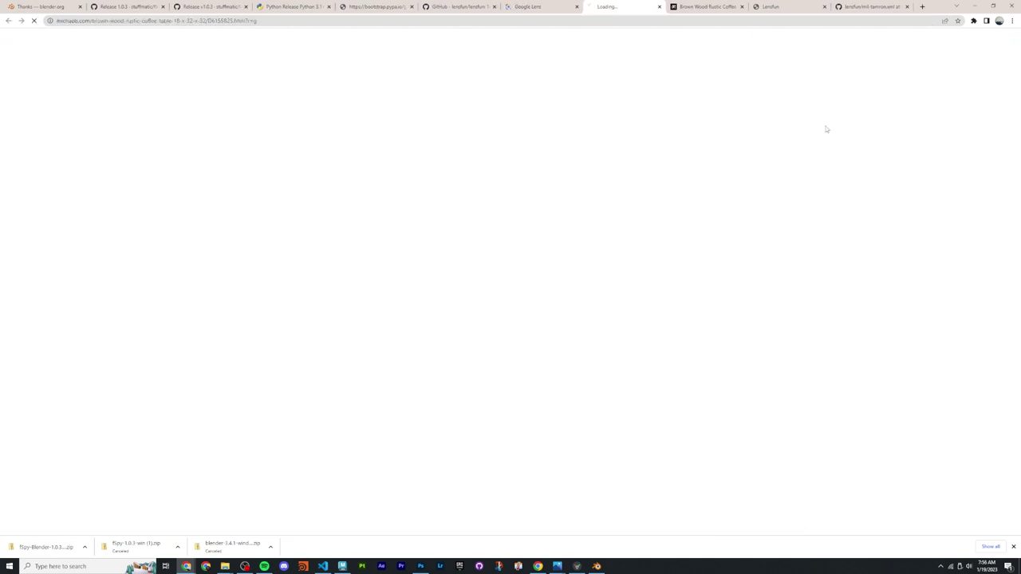
{"action": "left_click_drag", "start_coordinate": [428, 182], "coordinate": [453, 276]}
{"action": "left_click", "coordinate": [166, 287]}
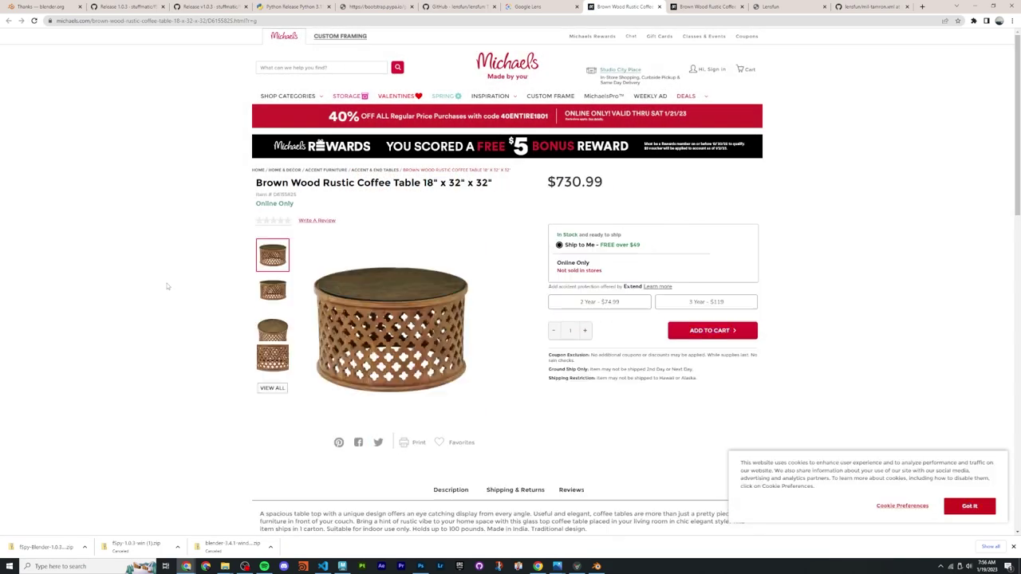
{"action": "scroll", "coordinate": [64, 272], "scroll_direction": "down", "scroll_amount": 4}
{"action": "scroll", "coordinate": [64, 271], "scroll_direction": "down", "scroll_amount": 4}
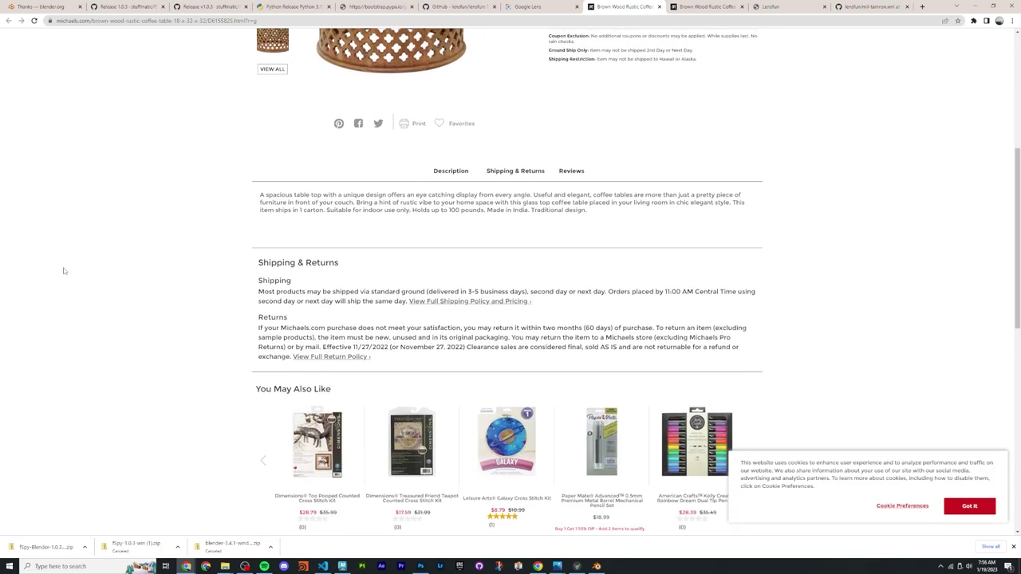
{"action": "scroll", "coordinate": [80, 280], "scroll_direction": "up", "scroll_amount": 5}
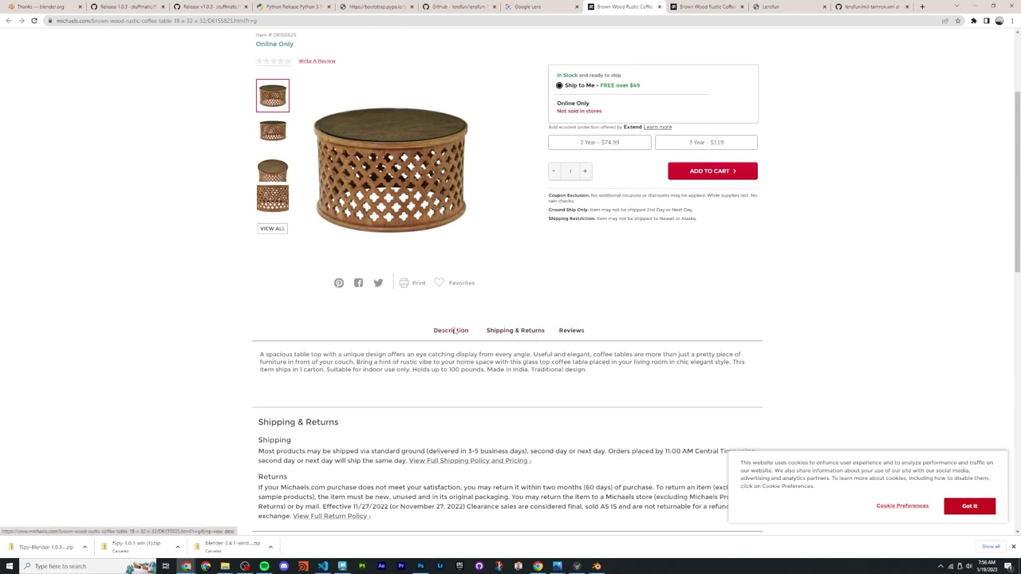
{"action": "scroll", "coordinate": [283, 310], "scroll_direction": "down", "scroll_amount": 4}
{"action": "scroll", "coordinate": [185, 239], "scroll_direction": "up", "scroll_amount": 9}
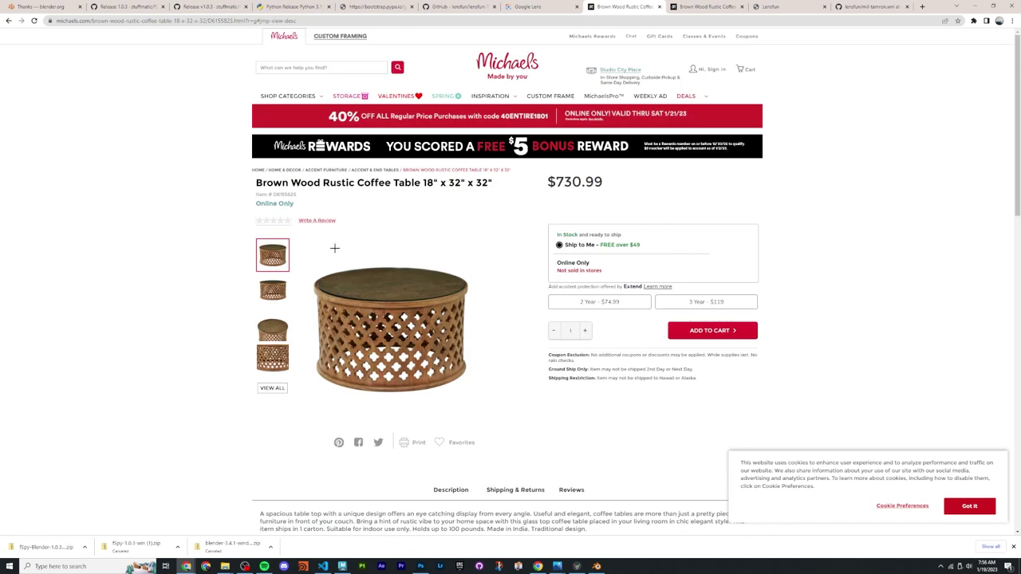
{"action": "left_click_drag", "start_coordinate": [438, 183], "coordinate": [493, 183]}
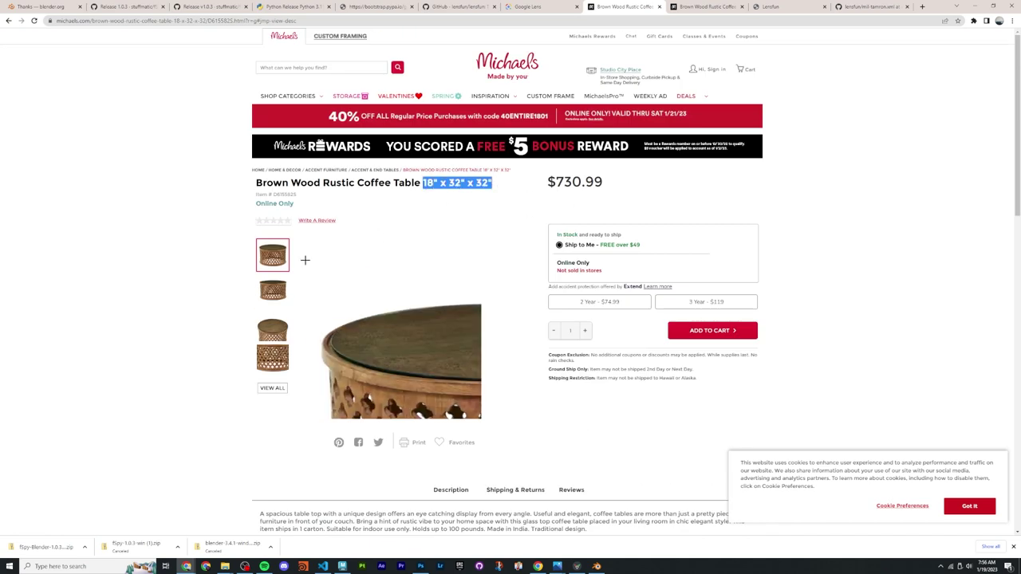
Step: Open the listing's full image gallery and show the picture annotated with the table's height and diameter
{"action": "left_click", "coordinate": [271, 388]}
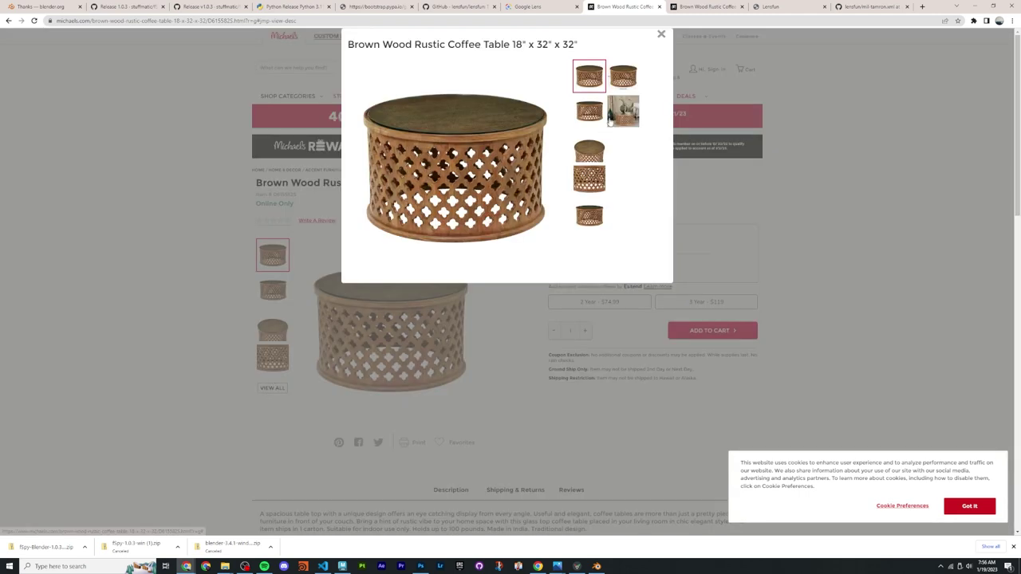
{"action": "left_click", "coordinate": [610, 121]}
{"action": "left_click", "coordinate": [620, 91]}
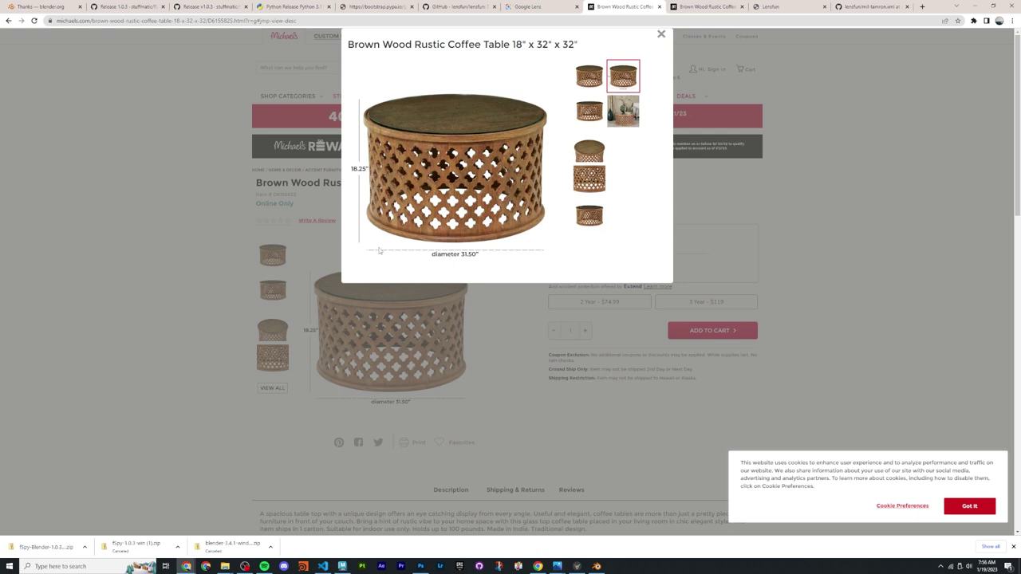
Step: Switch to Maya, create a polygon cylinder and show its polyCylinder creation attributes
{"action": "left_click", "coordinate": [342, 567]}
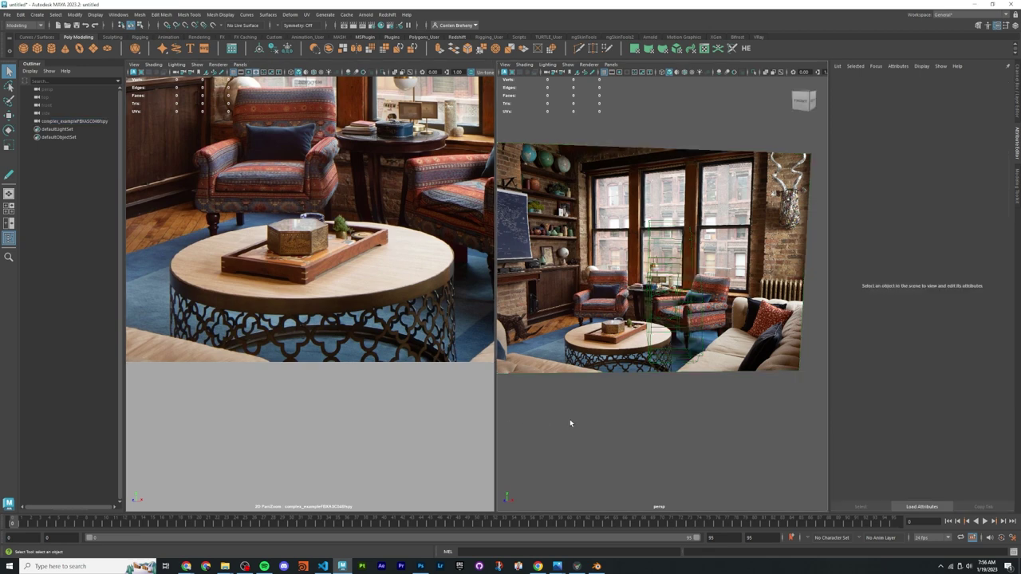
{"action": "left_click", "coordinate": [51, 51]}
{"action": "left_click_drag", "start_coordinate": [606, 263], "coordinate": [831, 170], "text": "alt"}
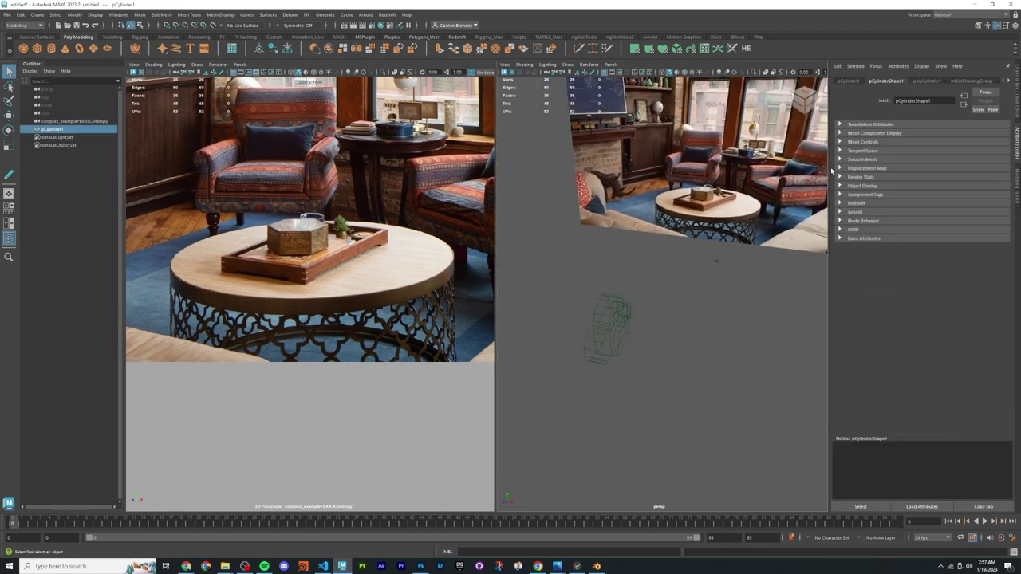
{"action": "left_click", "coordinate": [926, 82]}
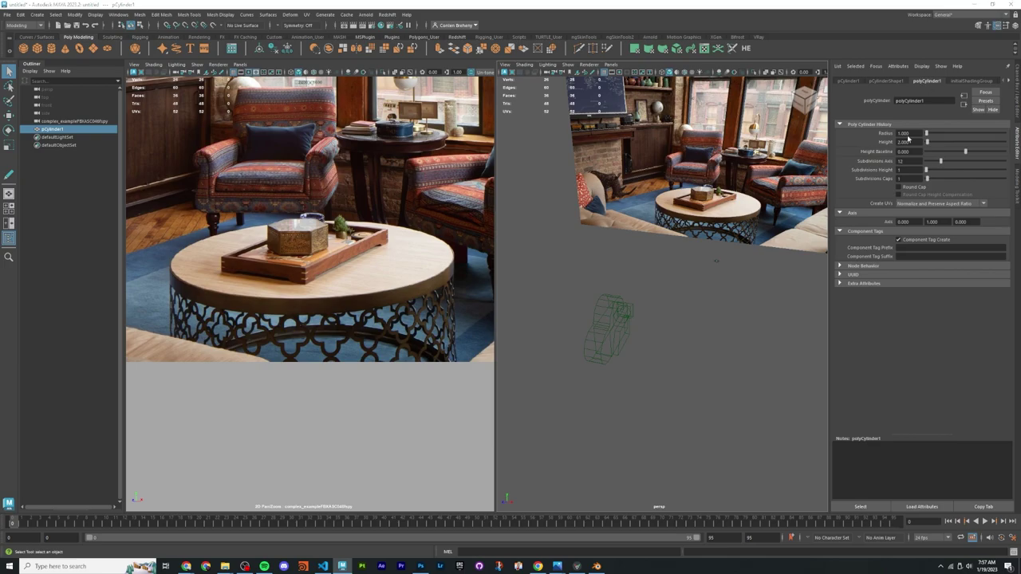
Step: Convert 18.25 in to centimetres in Chrome and set the Maya cylinder's height to 46.355
{"action": "key", "text": "alt+Tab"}
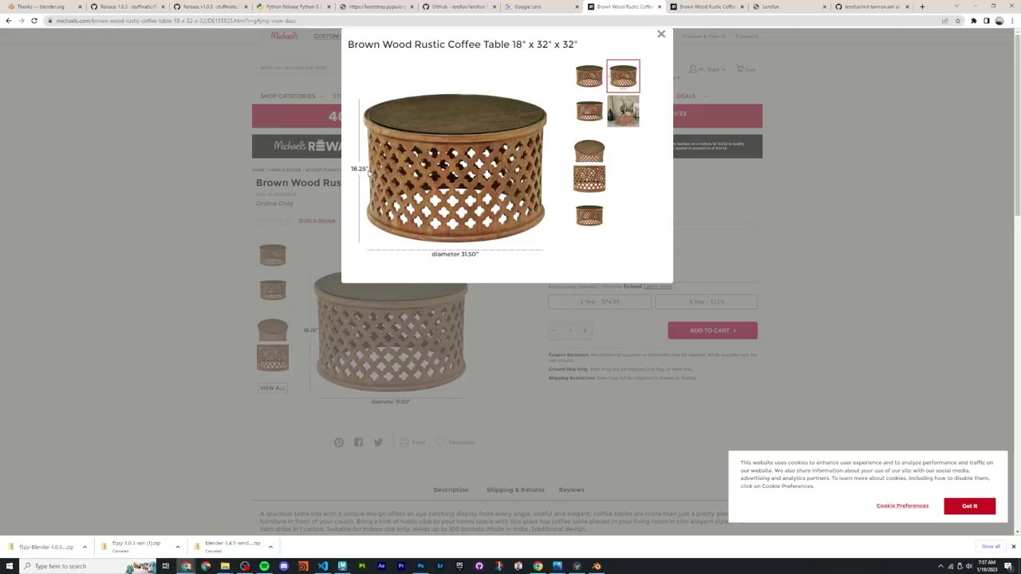
{"action": "key", "text": "ctrl+t"}
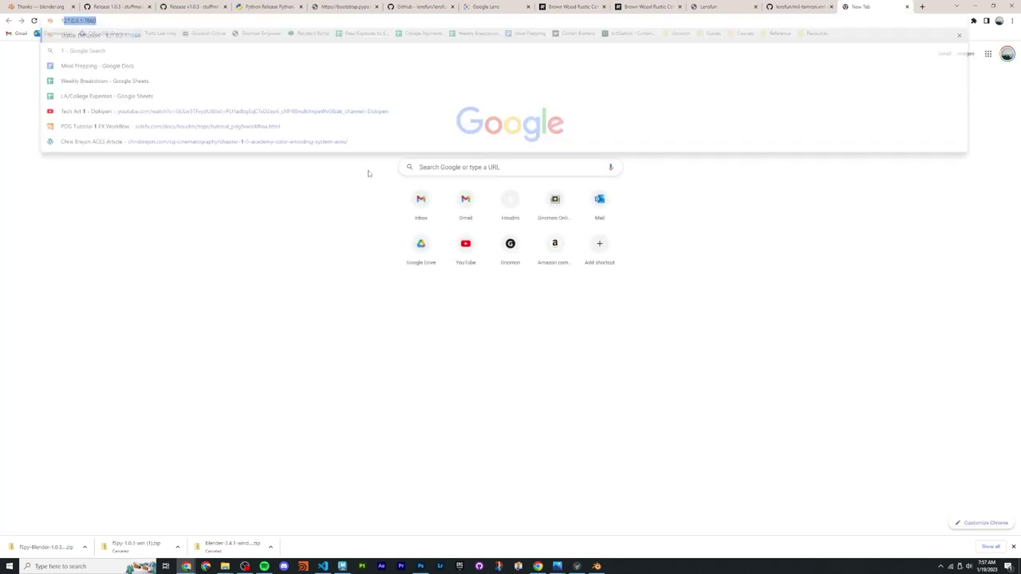
{"action": "type", "text": "18.25 in to cm"}
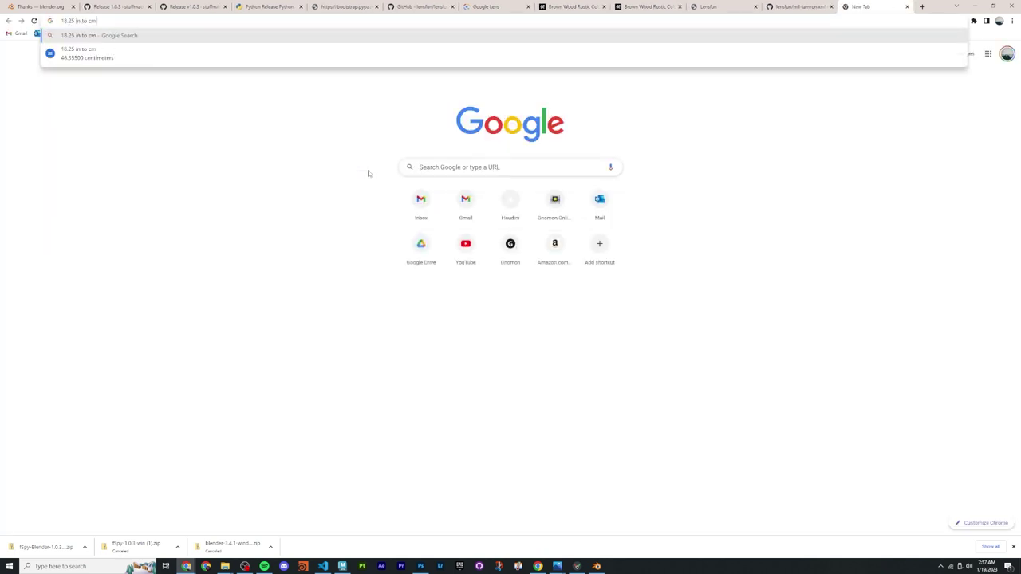
{"action": "key", "text": "Down"}
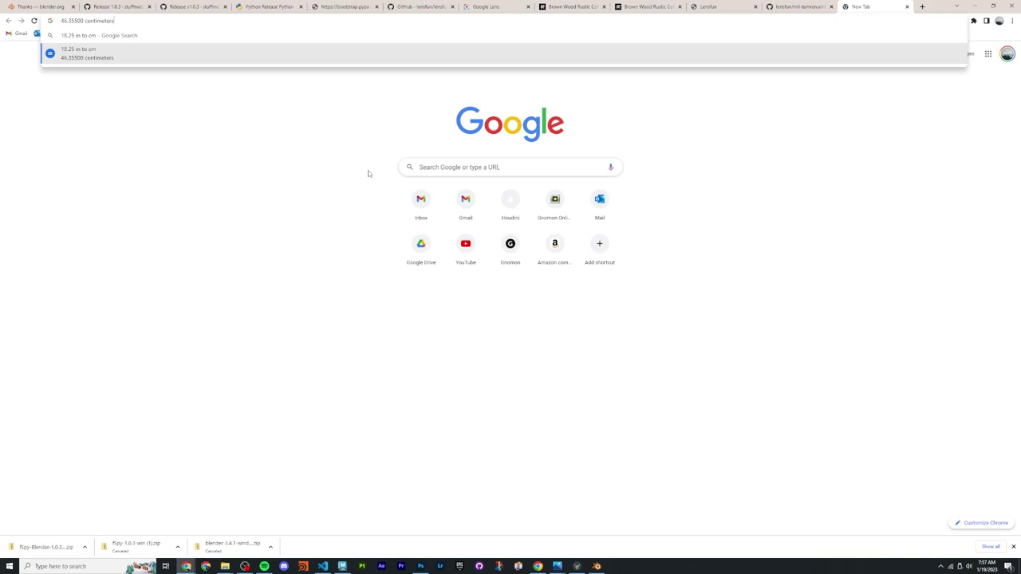
{"action": "key", "text": "ctrl+BackSpace"}
{"action": "key", "text": "ctrl+a"}
{"action": "key", "text": "ctrl+c"}
{"action": "key", "text": "Escape"}
{"action": "key", "text": "alt+Tab"}
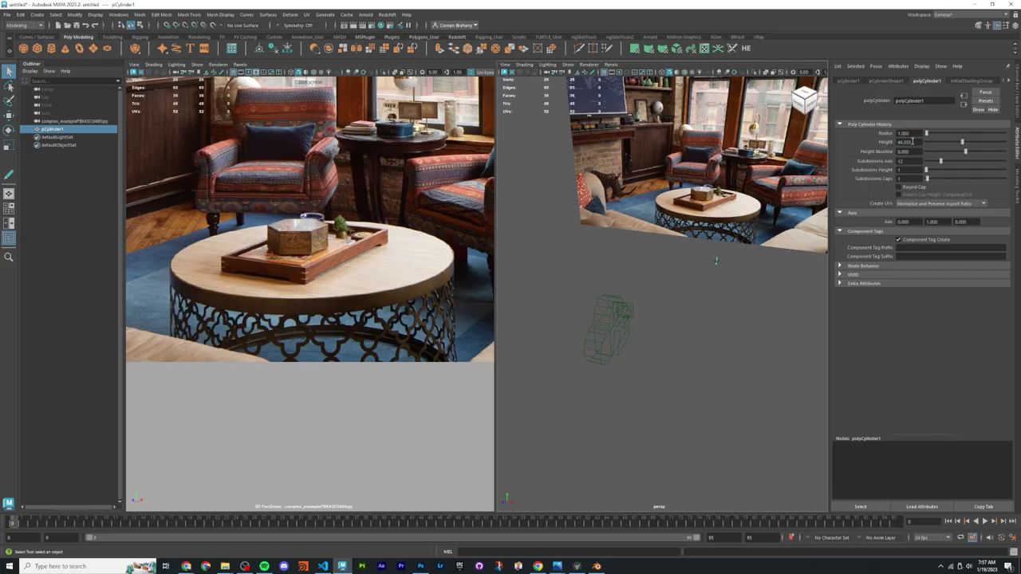
Step: Switch to Chrome and bring up the dimensioned picture in the Michaels coffee table listing to read its diameter
{"action": "key", "text": "alt+Tab"}
{"action": "left_click", "coordinate": [802, 6]}
{"action": "left_click", "coordinate": [736, 3]}
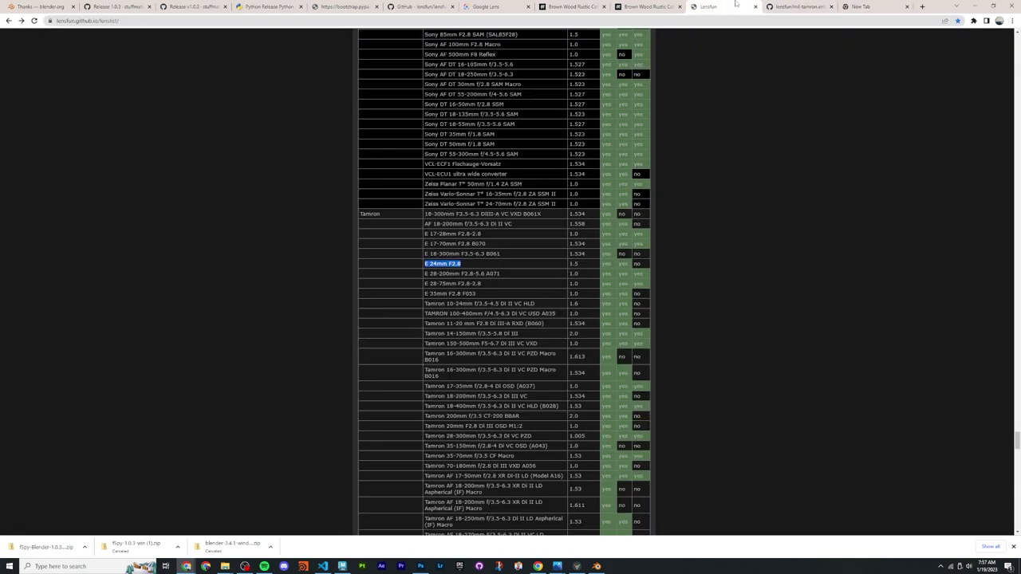
{"action": "left_click", "coordinate": [651, 6]}
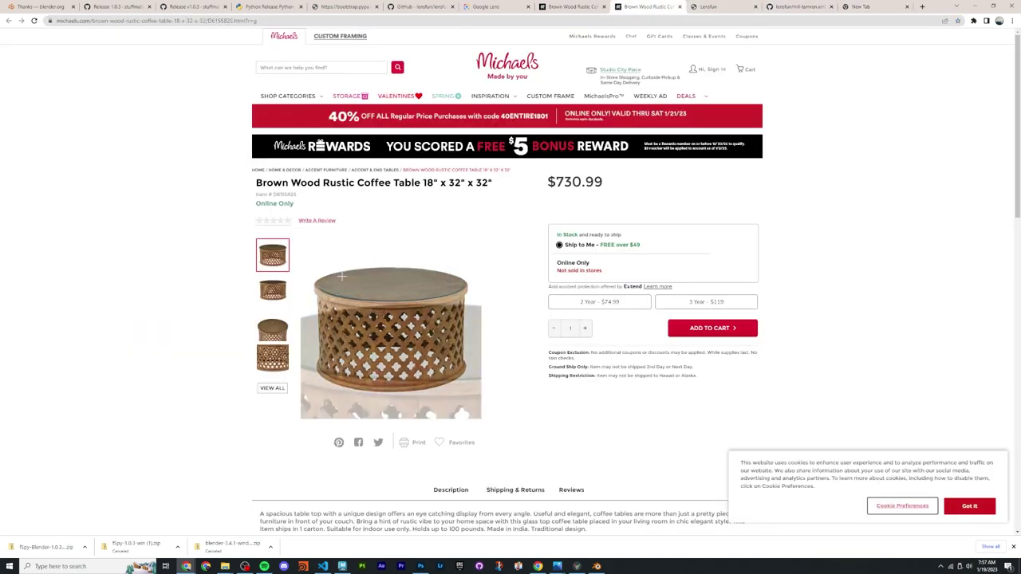
{"action": "left_click", "coordinate": [458, 299]}
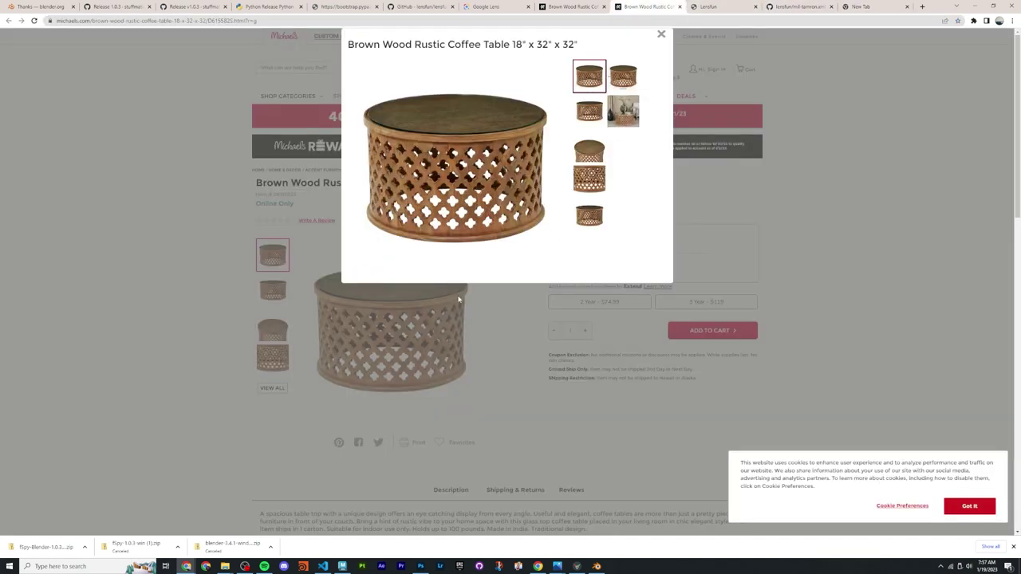
{"action": "left_click", "coordinate": [627, 117]}
{"action": "left_click", "coordinate": [623, 79]}
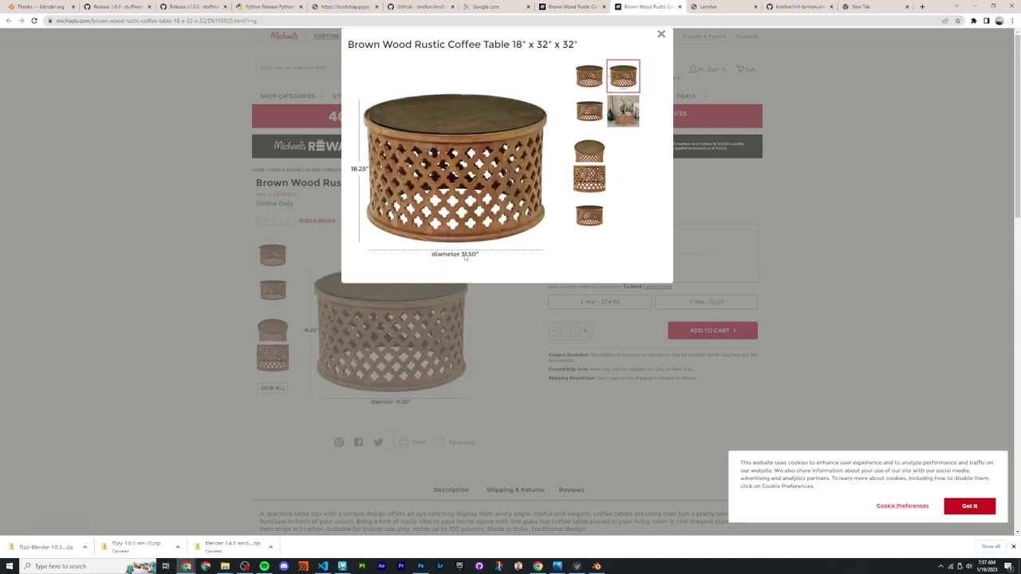
Step: Convert half of the 31.5 in table diameter to centimetres in Chrome and set the Maya cylinder's radius to 40.005
{"action": "key", "text": "ctrl+t"}
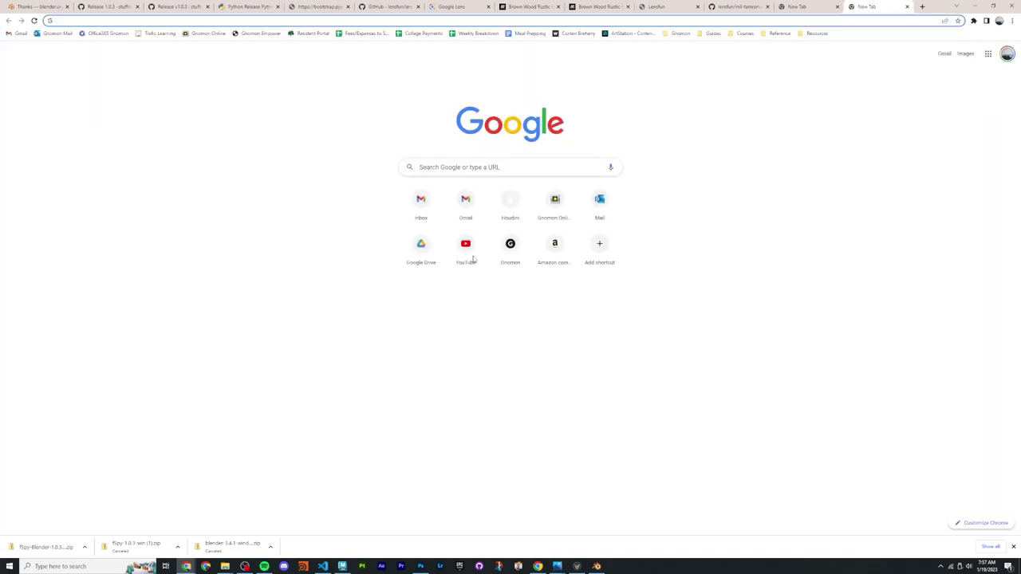
{"action": "type", "text": "31.5/2"}
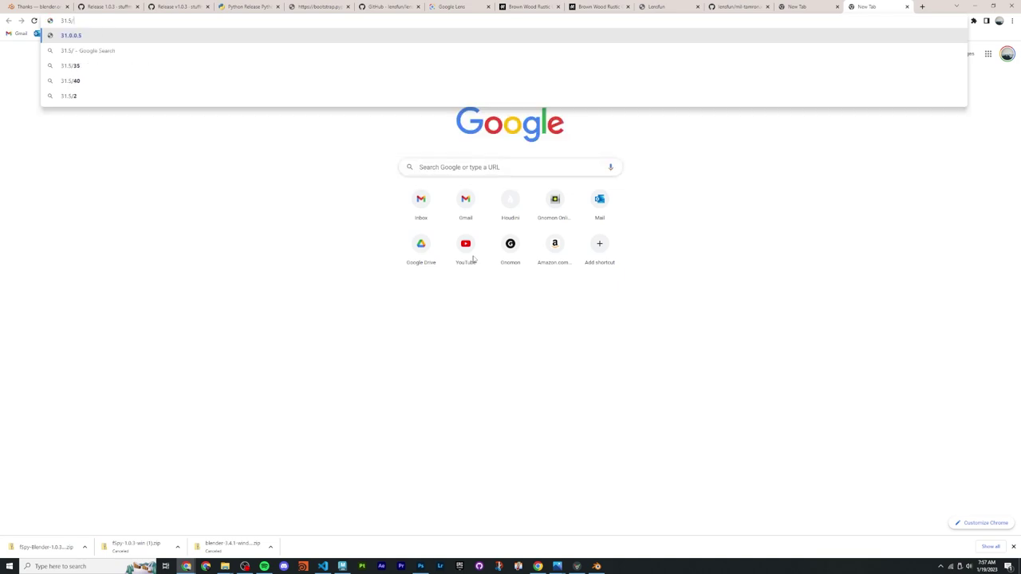
{"action": "key", "text": "Down"}
{"action": "key", "text": "Down"}
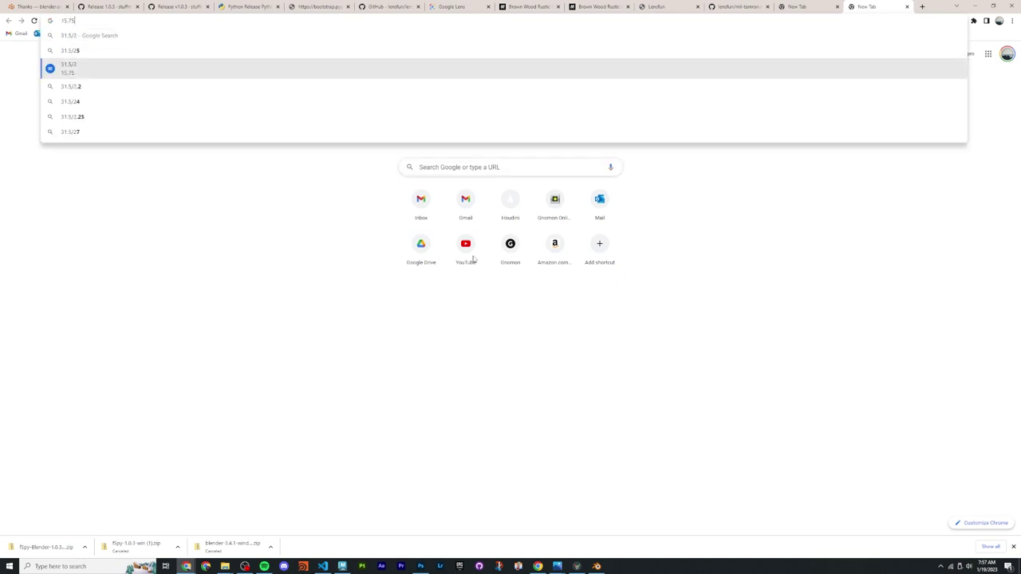
{"action": "type", "text": "in to cm"}
{"action": "key", "text": "Down"}
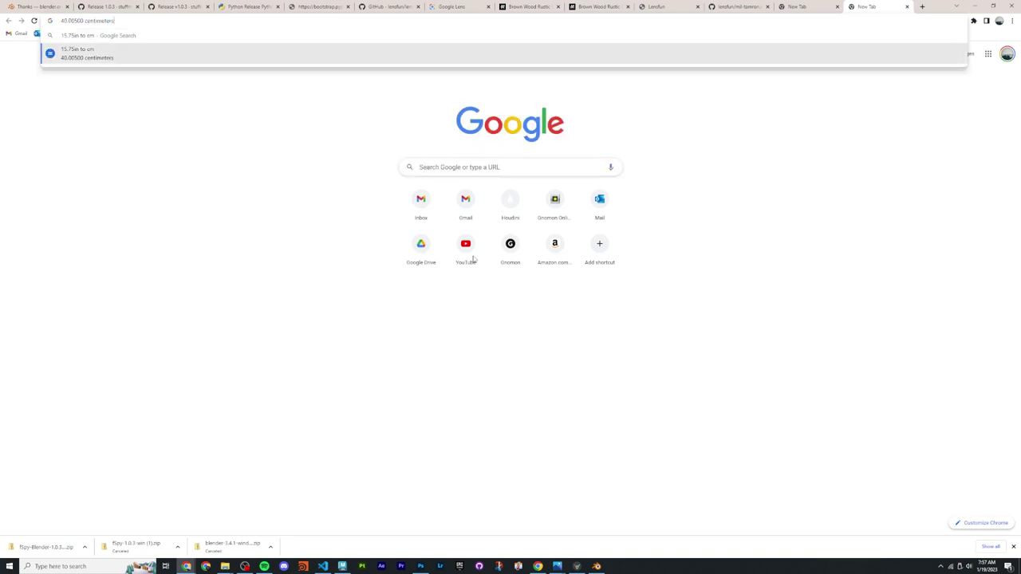
{"action": "key", "text": "ctrl+BackSpace"}
{"action": "key", "text": "ctrl+a"}
{"action": "key", "text": "alt+Tab"}
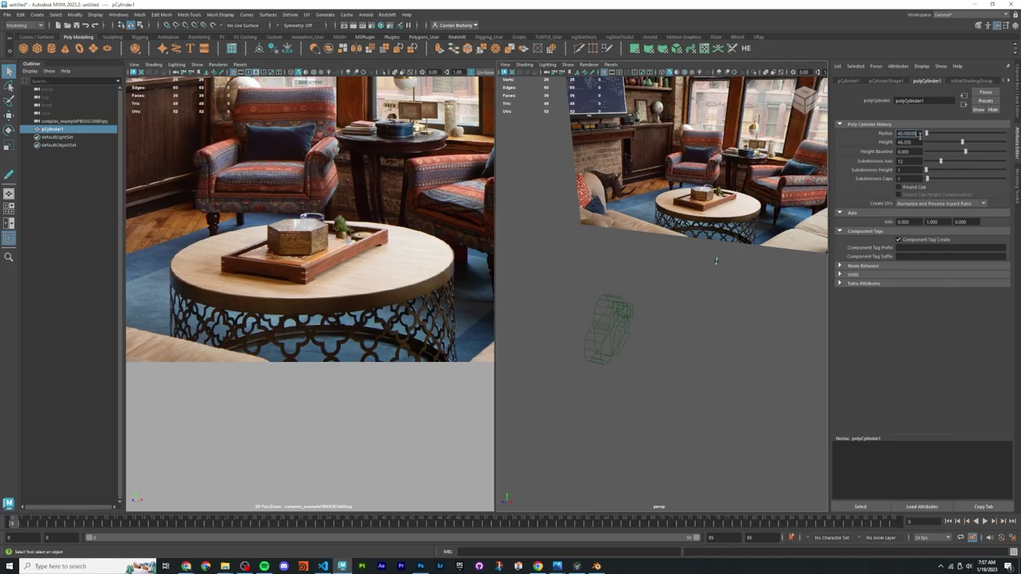
{"action": "key", "text": "Return"}
Step: Create a polygon plane at the origin and scale it up uniformly until it extends well beyond the cylinder
{"action": "left_click_drag", "start_coordinate": [686, 295], "coordinate": [522, 303], "text": "alt"}
{"action": "left_click", "coordinate": [601, 245]}
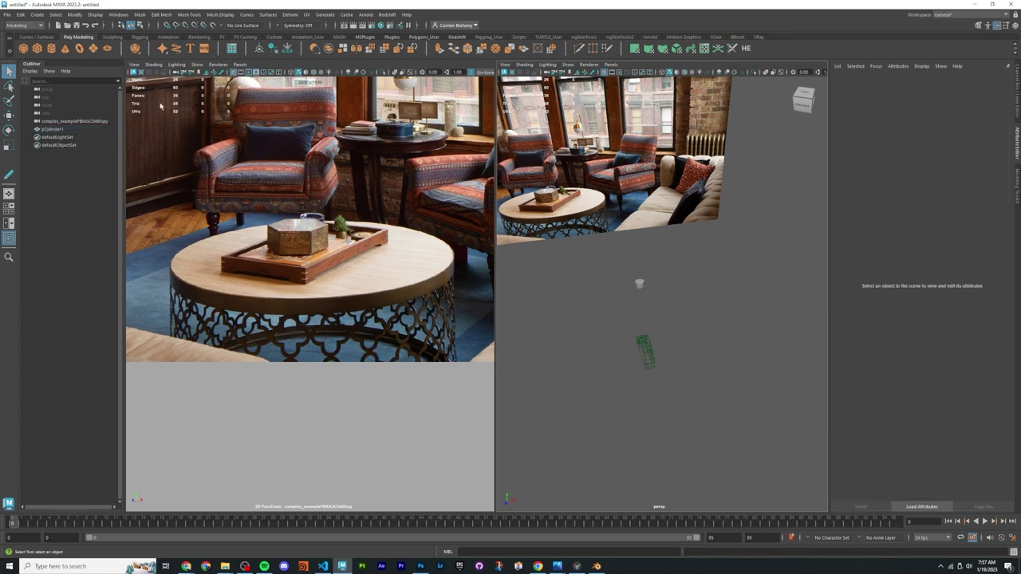
{"action": "left_click", "coordinate": [95, 49]}
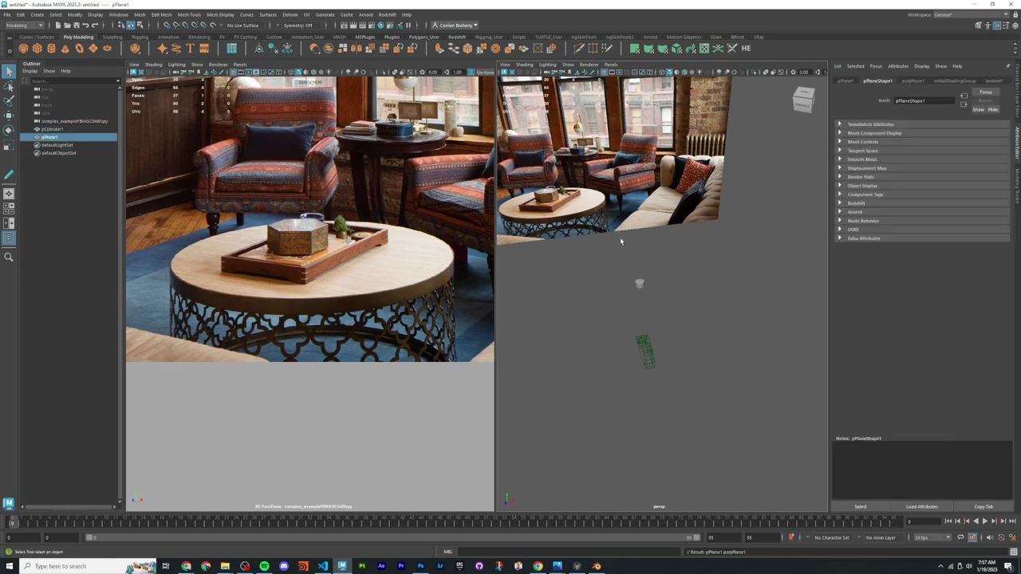
{"action": "key", "text": "r"}
{"action": "left_click_drag", "start_coordinate": [639, 284], "coordinate": [700, 288]}
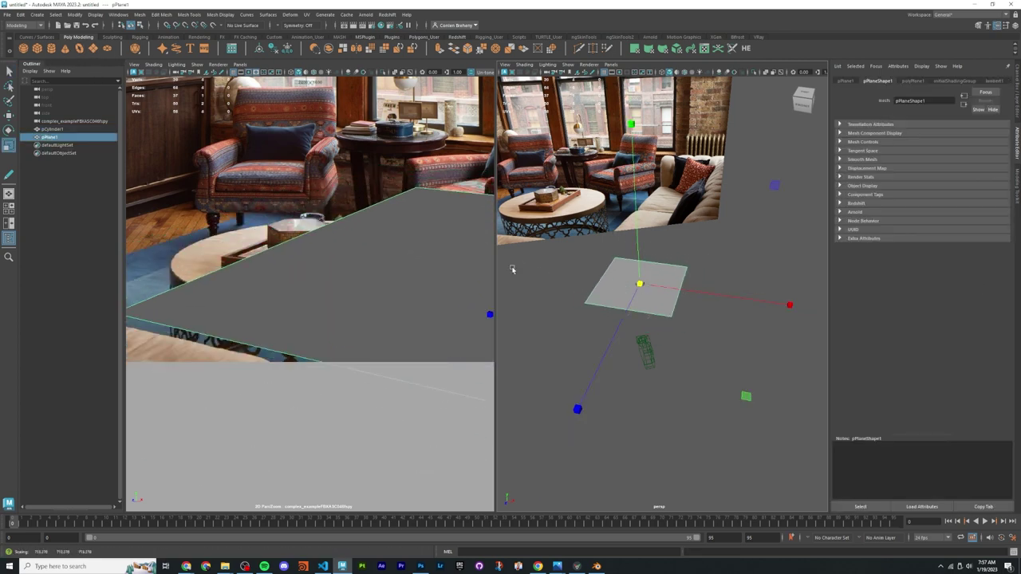
Step: Display the camera view in wireframe, then move the plane's left edge outward to the base of the fireplace wall
{"action": "left_click_drag", "start_coordinate": [460, 267], "coordinate": [313, 300], "text": "alt"}
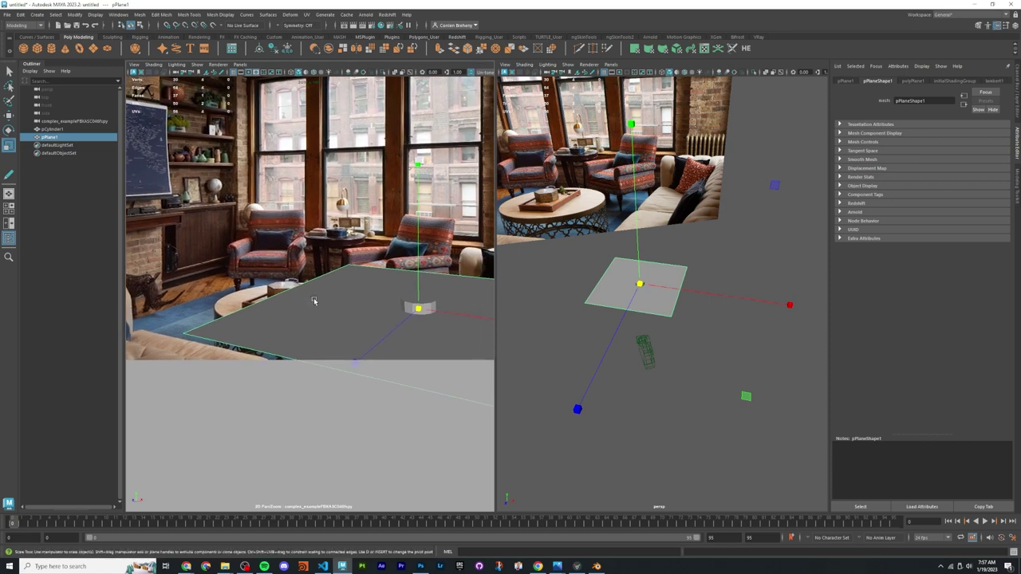
{"action": "key", "text": "4"}
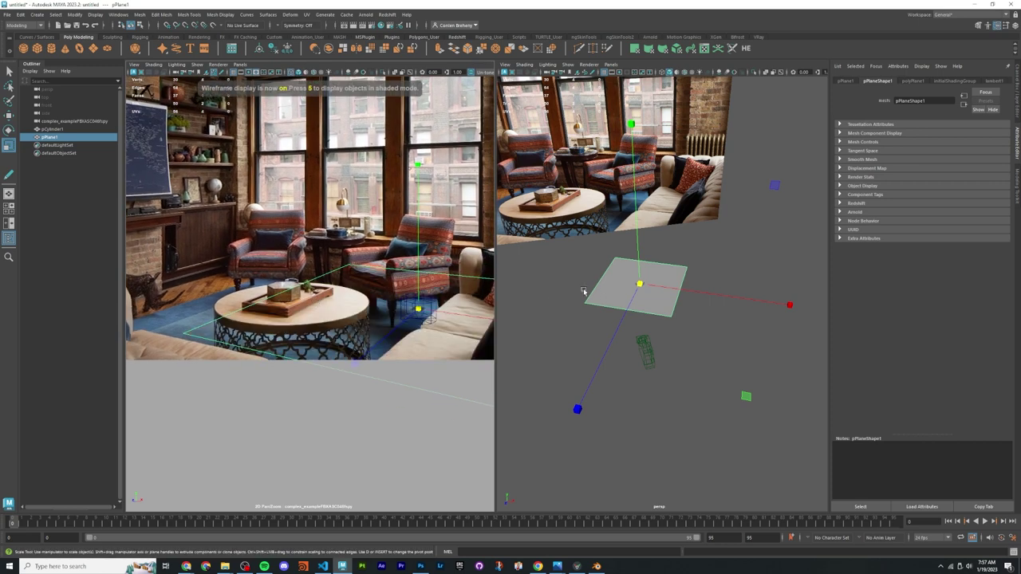
{"action": "key", "text": "q"}
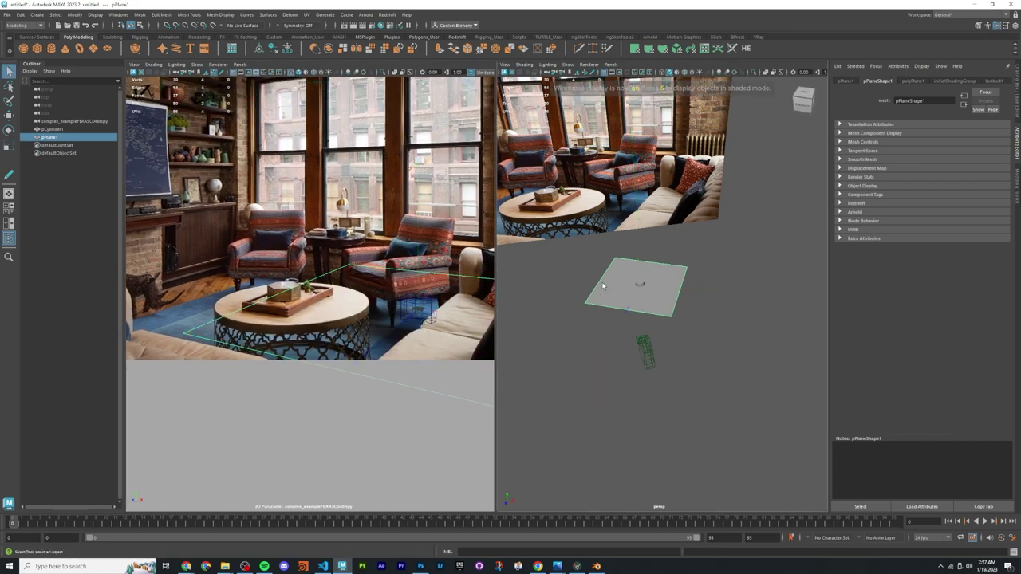
{"action": "right_click_drag", "start_coordinate": [611, 275], "coordinate": [614, 254]}
{"action": "key", "text": "w"}
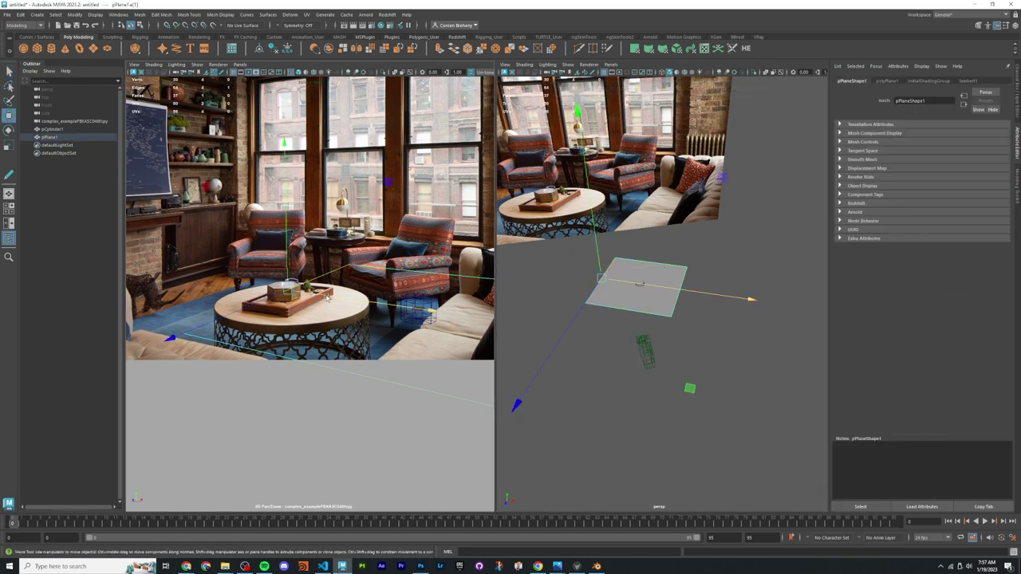
{"action": "left_click_drag", "start_coordinate": [355, 298], "coordinate": [241, 285]}
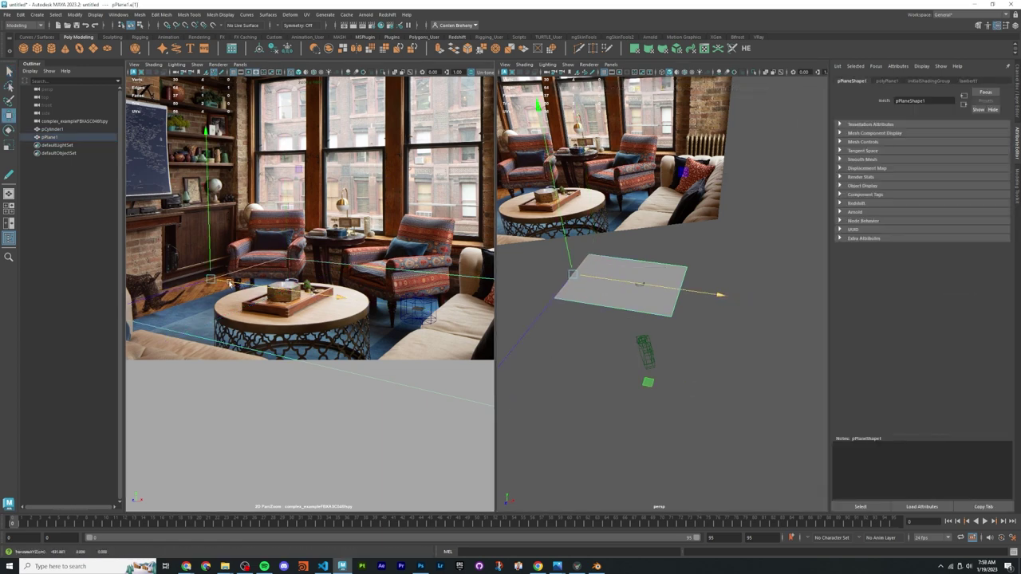
{"action": "right_click_drag", "start_coordinate": [133, 306], "coordinate": [377, 306], "text": "alt"}
{"action": "scroll", "coordinate": [377, 305], "scroll_direction": "up", "scroll_amount": 8}
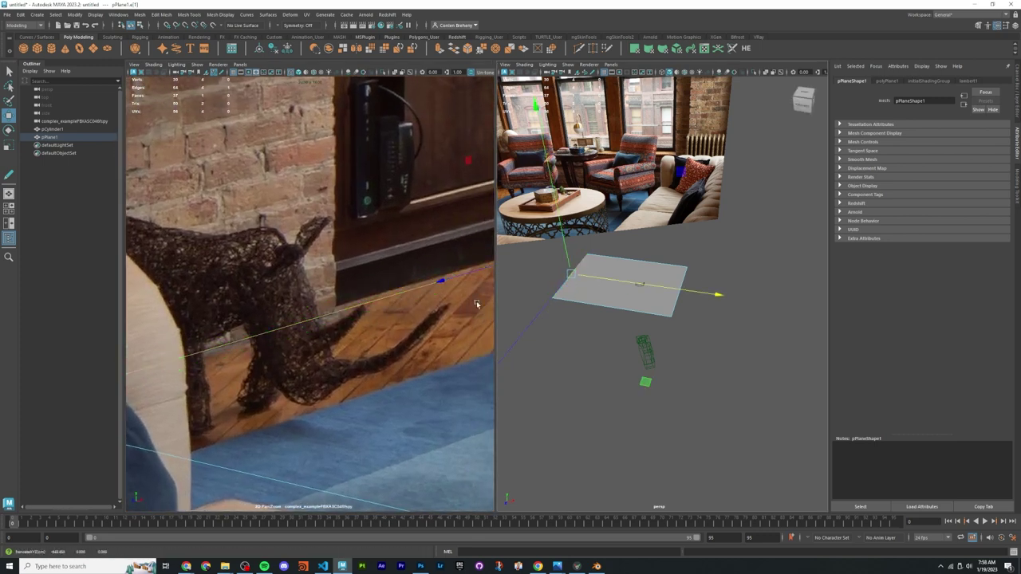
{"action": "middle_click_drag", "start_coordinate": [486, 291], "coordinate": [353, 291], "text": "alt"}
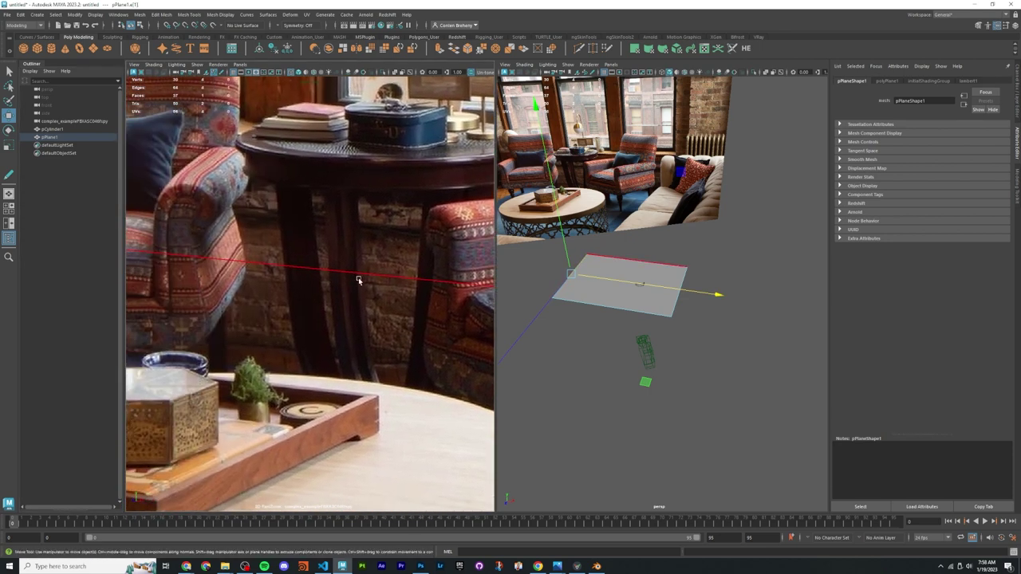
Step: Select the plane's far edge and pull it in toward the camera, near the base of the armchairs
{"action": "left_click", "coordinate": [352, 290]}
{"action": "middle_click_drag", "start_coordinate": [300, 345], "coordinate": [291, 320], "text": "alt"}
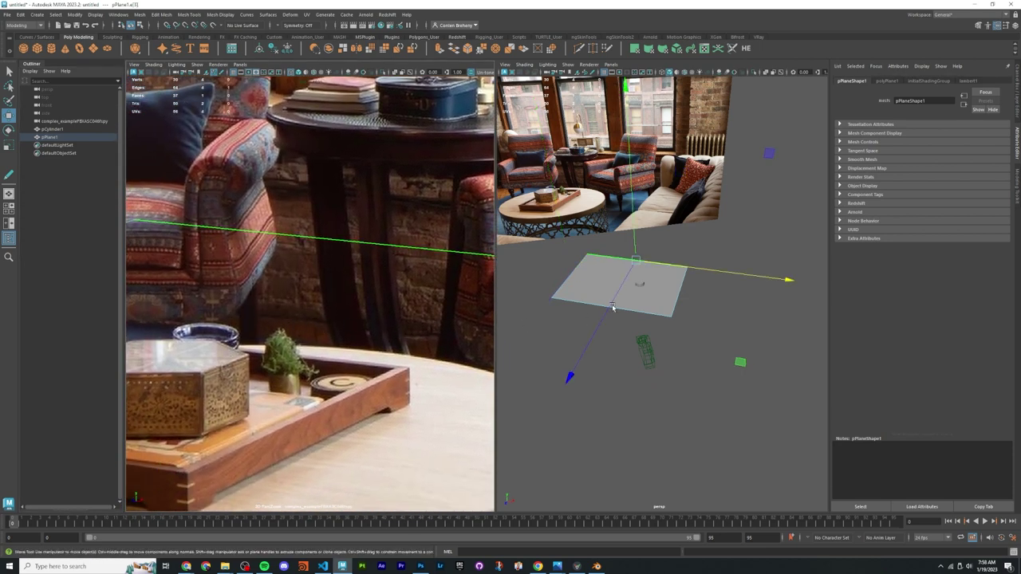
{"action": "left_click_drag", "start_coordinate": [613, 307], "coordinate": [608, 329]}
{"action": "scroll", "coordinate": [352, 328], "scroll_direction": "down", "scroll_amount": 5}
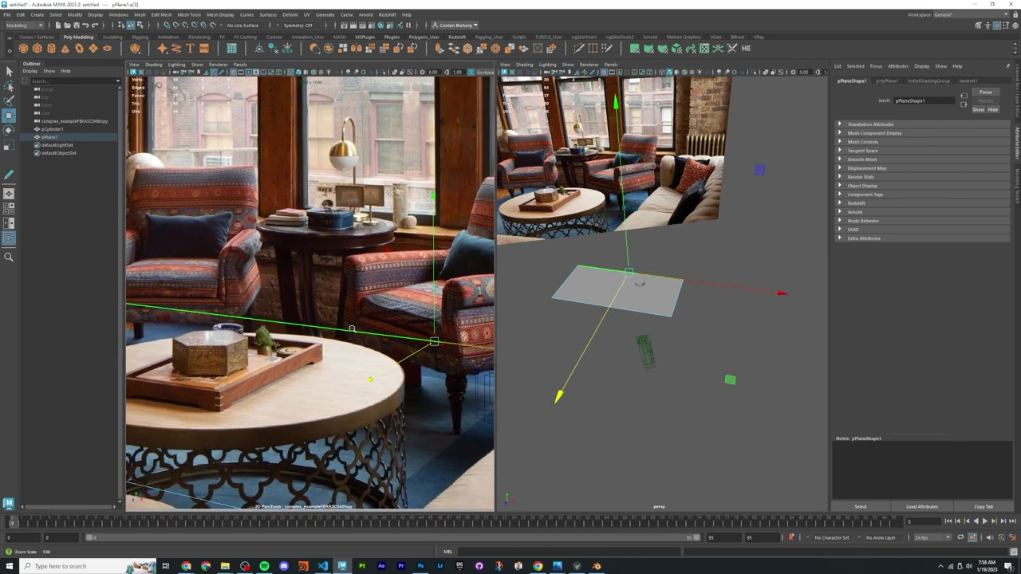
{"action": "middle_click_drag", "start_coordinate": [352, 328], "coordinate": [451, 245], "text": "alt"}
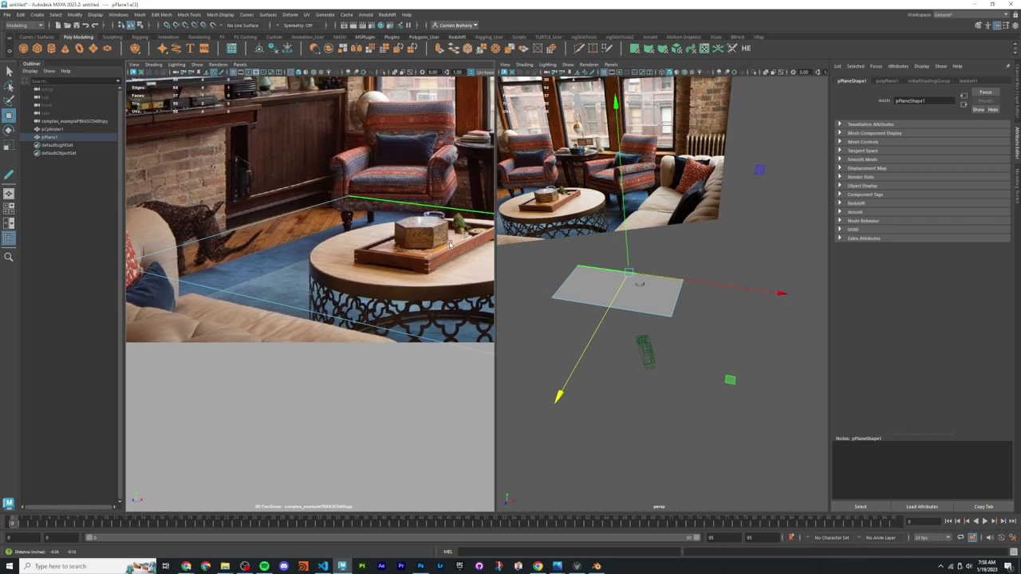
Step: Extend the plane's near edge toward the camera beyond the picture's lower border and return the plane to object selection
{"action": "right_click_drag", "start_coordinate": [451, 245], "coordinate": [250, 290], "text": "alt"}
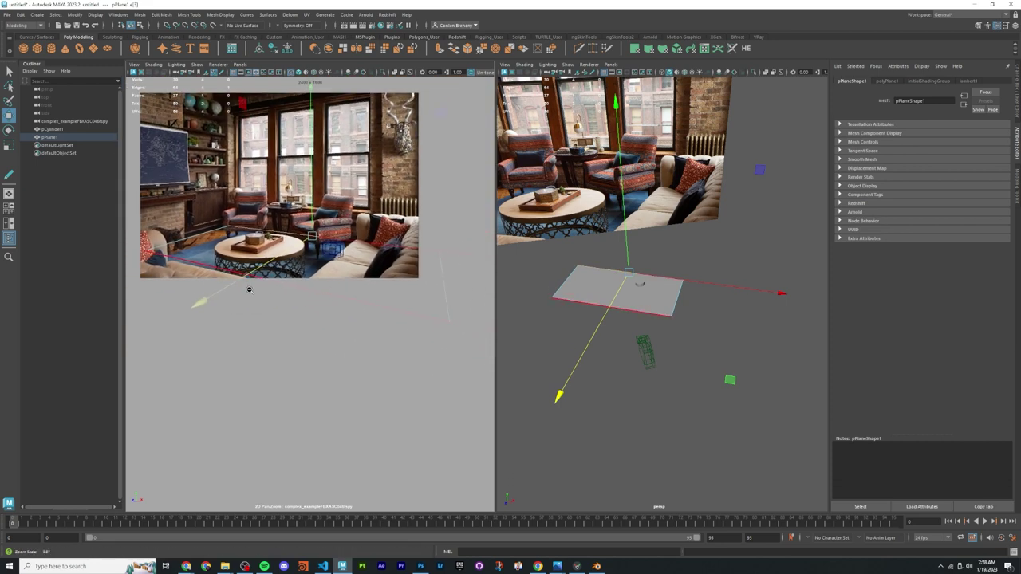
{"action": "left_click_drag", "start_coordinate": [441, 280], "coordinate": [178, 319]}
{"action": "key", "text": "w"}
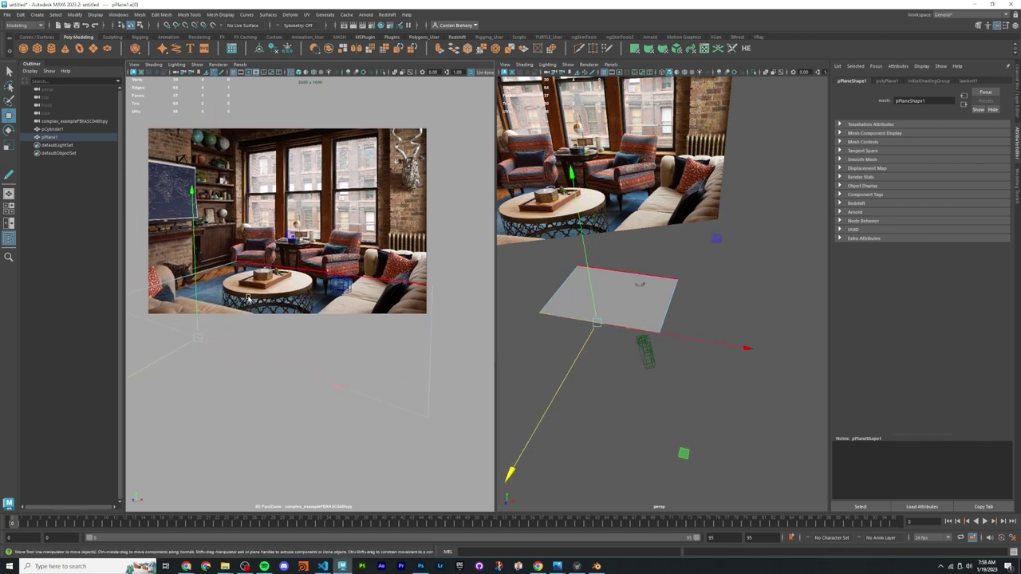
{"action": "scroll", "coordinate": [247, 297], "scroll_direction": "up", "scroll_amount": 5}
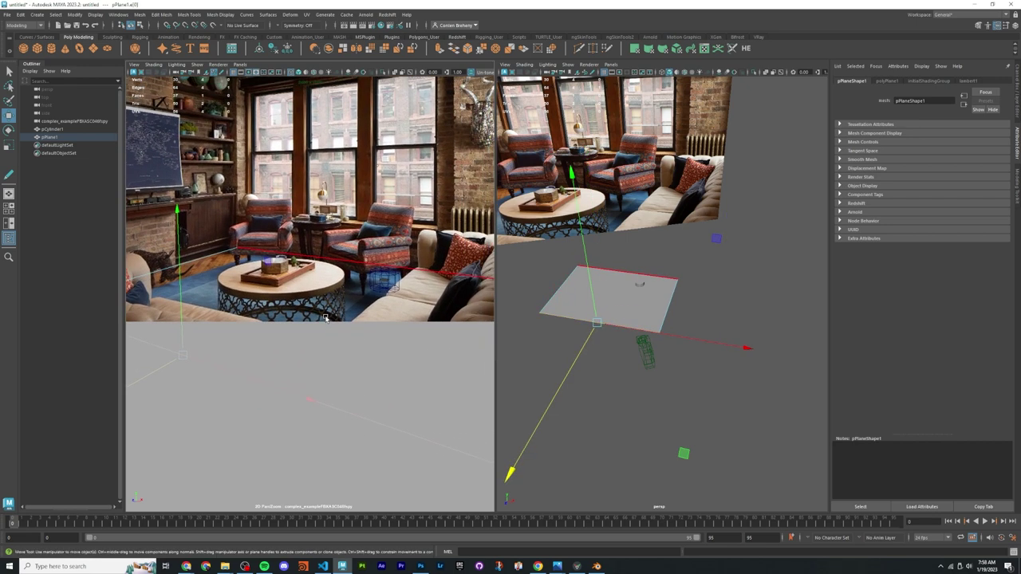
{"action": "scroll", "coordinate": [324, 318], "scroll_direction": "up", "scroll_amount": 3}
{"action": "right_click", "coordinate": [624, 288]}
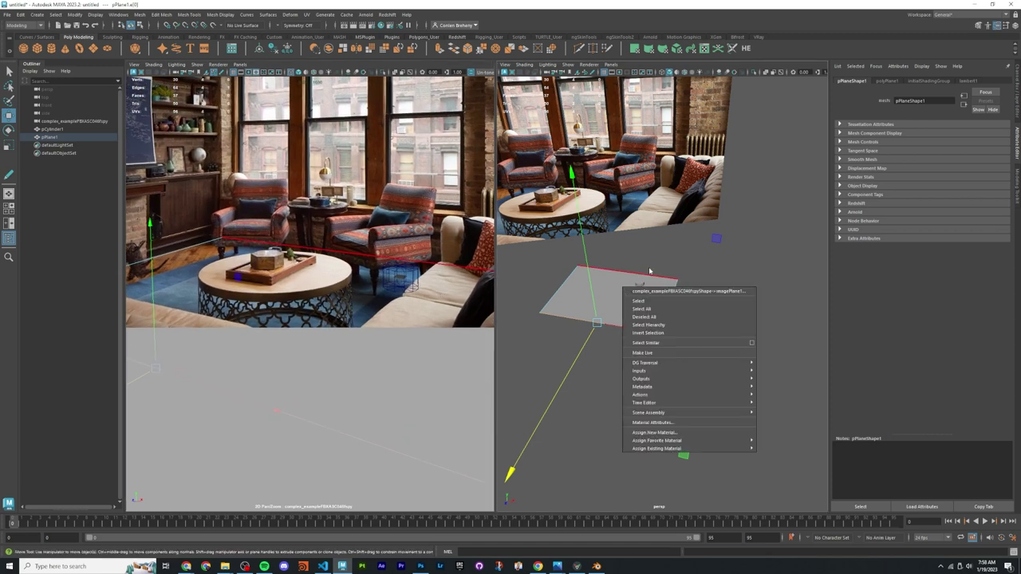
{"action": "right_click", "coordinate": [603, 275]}
{"action": "right_click", "coordinate": [590, 279]}
{"action": "left_click", "coordinate": [584, 289]}
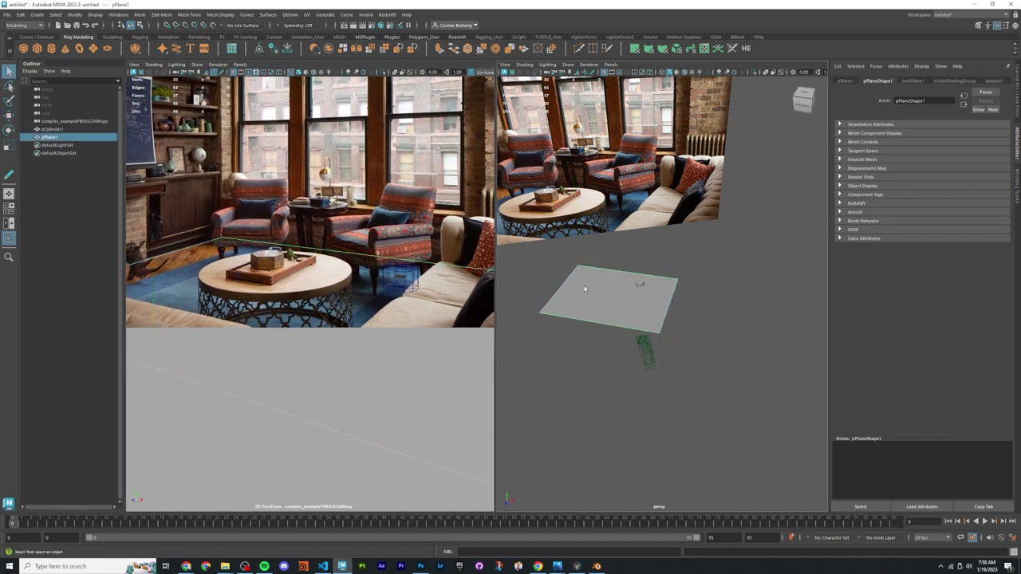
Step: Select the cylinder, place its pivot at its base and lift it above the plane
{"action": "key", "text": "ctrl+z"}
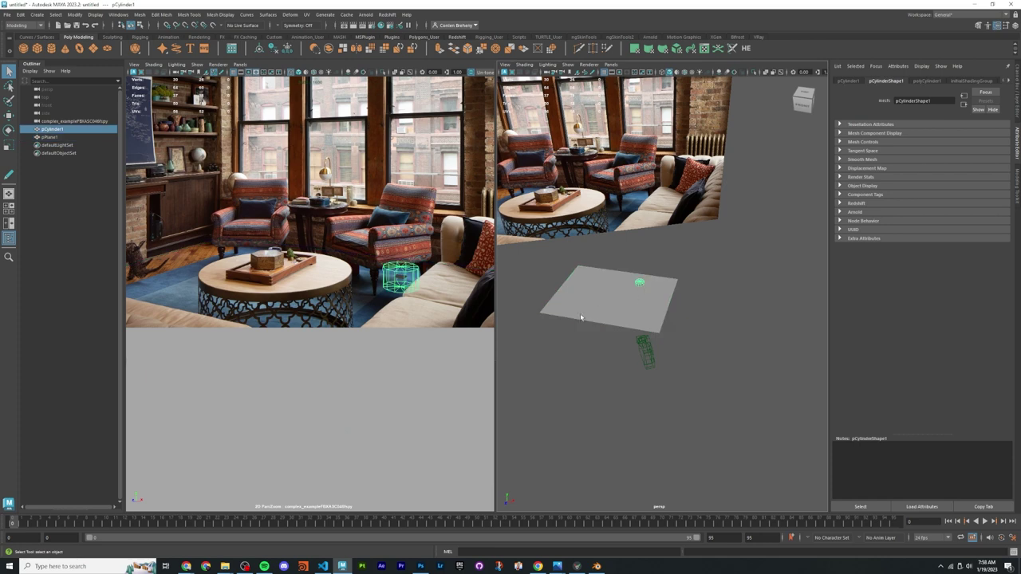
{"action": "key", "text": "f"}
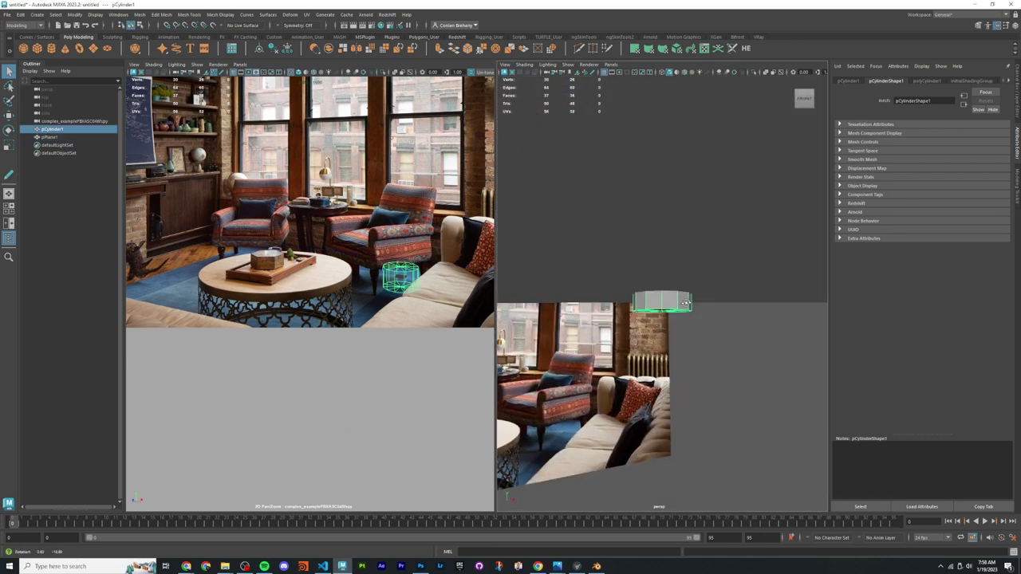
{"action": "key", "text": "w"}
{"action": "mouse_move", "coordinate": [659, 260]}
{"action": "left_mouse_down"}
{"action": "mouse_move", "coordinate": [659, 198]}
{"action": "mouse_move", "coordinate": [646, 274]}
{"action": "left_mouse_up"}
{"action": "scroll", "coordinate": [658, 198], "scroll_direction": "down", "scroll_amount": 3}
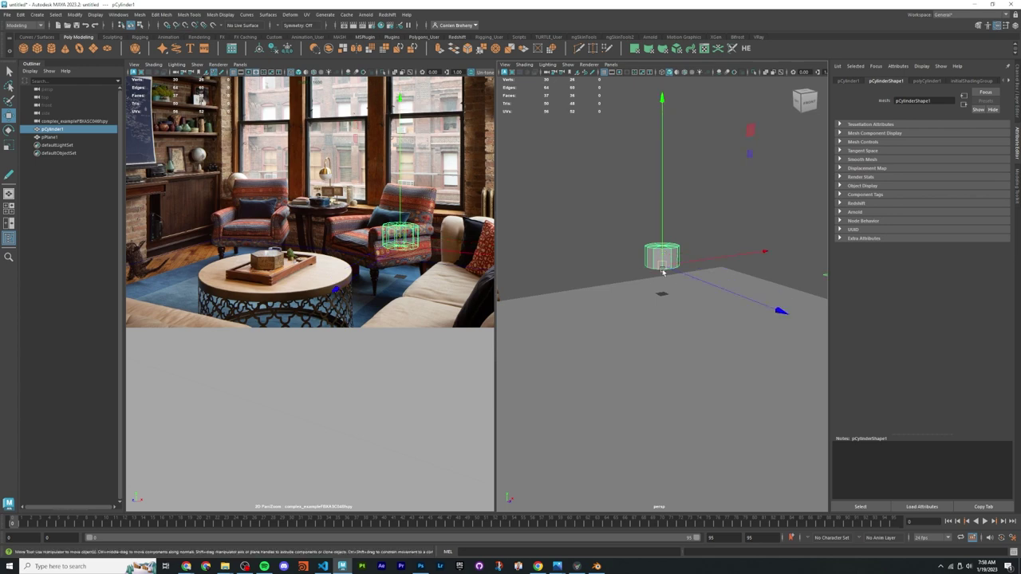
Step: Rest the cylinder's base on the plane and slide it across to the coffee table's position in the camera view
{"action": "left_click_drag", "start_coordinate": [662, 199], "coordinate": [711, 344]}
{"action": "middle_click_drag", "start_coordinate": [796, 402], "coordinate": [779, 444]}
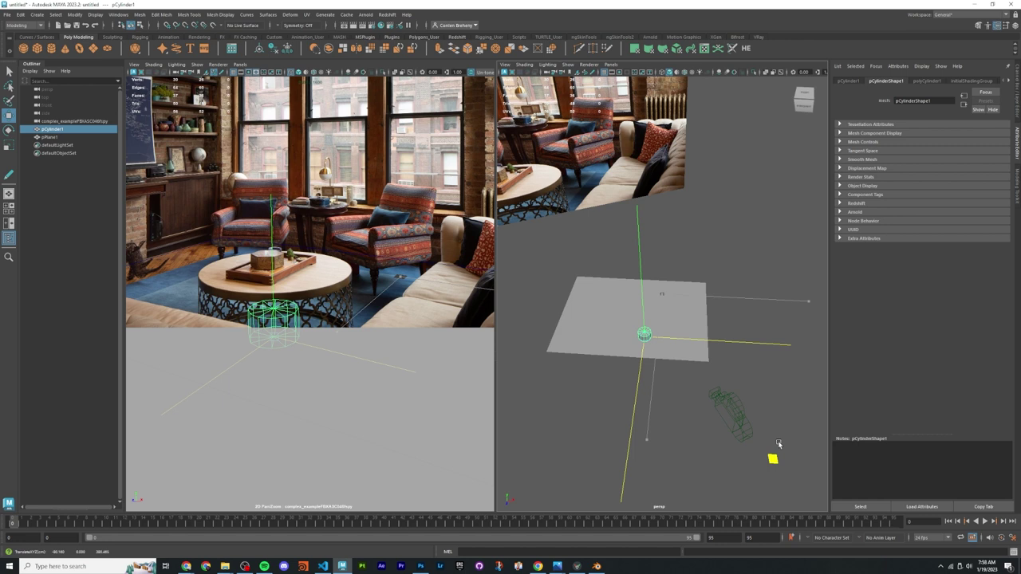
{"action": "middle_click_drag", "start_coordinate": [779, 444], "coordinate": [780, 444]}
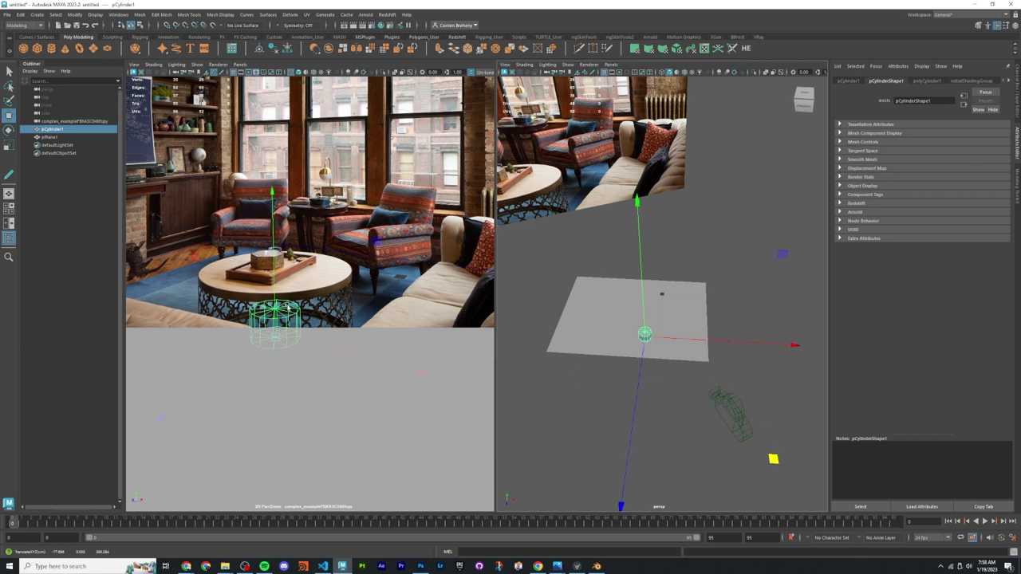
Step: Group the plane with the fSpy camera and scale the group down uniformly from the origin
{"action": "left_click", "coordinate": [664, 350]}
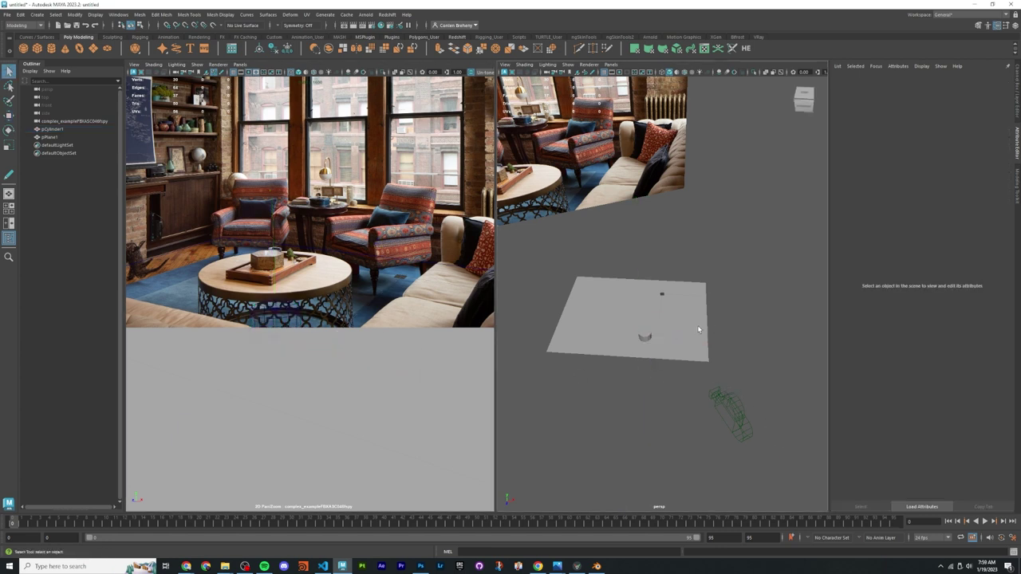
{"action": "left_click", "coordinate": [726, 403], "text": "shift"}
{"action": "left_click_drag", "start_coordinate": [726, 403], "coordinate": [681, 329], "text": "alt"}
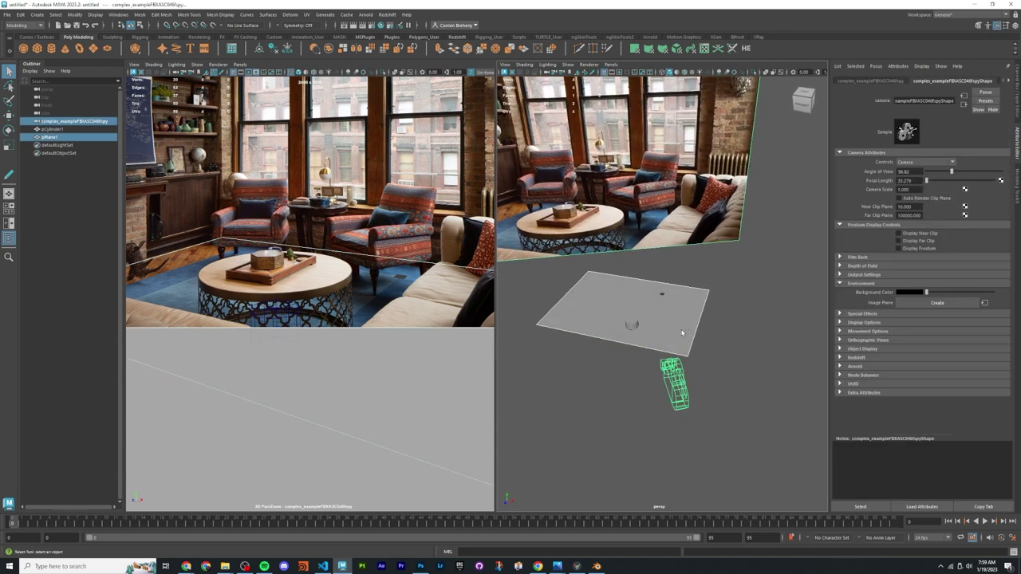
{"action": "key", "text": "ctrl+g"}
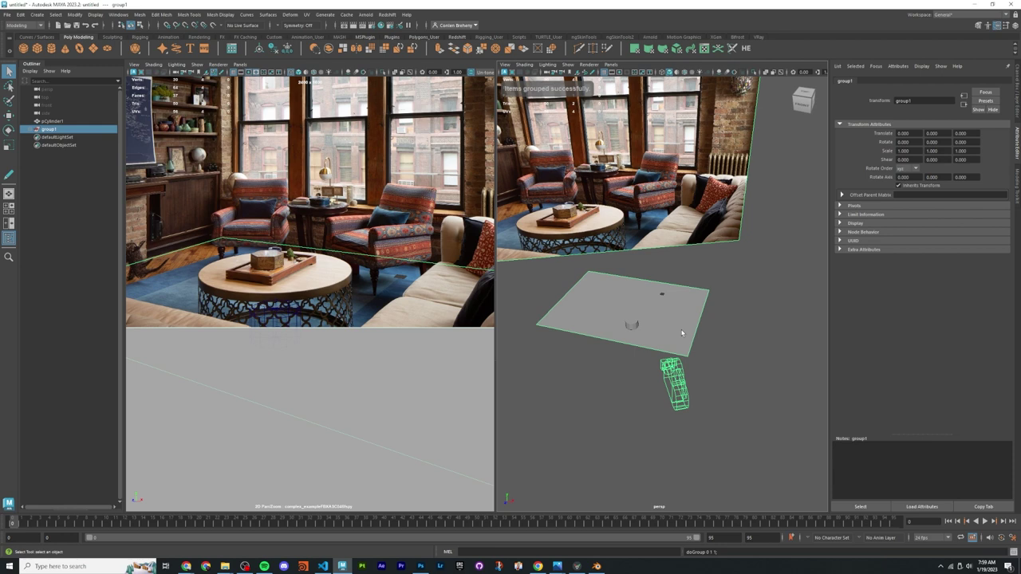
{"action": "key", "text": "r"}
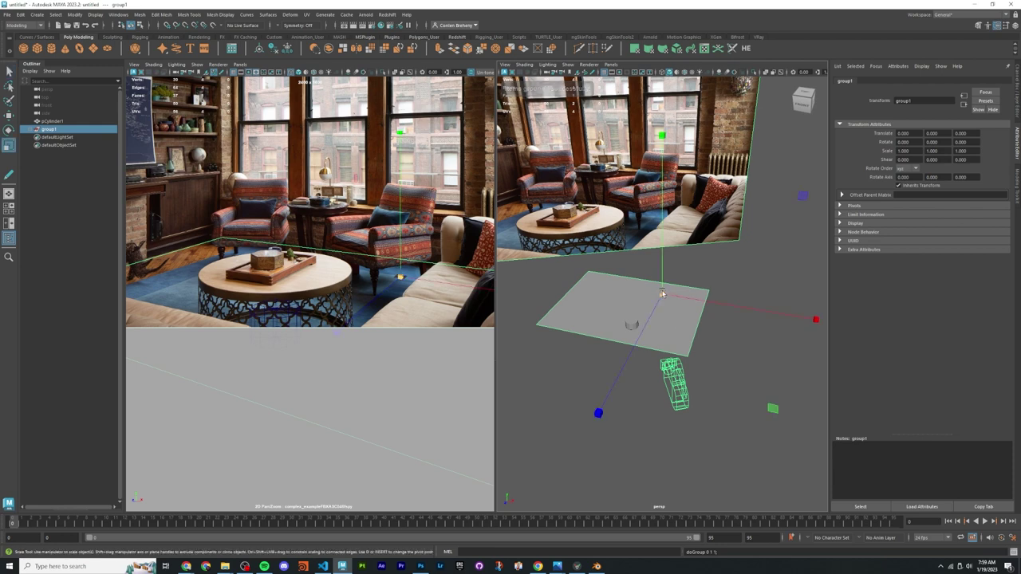
{"action": "left_click_drag", "start_coordinate": [660, 293], "coordinate": [636, 348]}
Step: Move the cylinder horizontally back onto the shrunken plane so it overlaps the coffee table in the camera view
{"action": "left_click", "coordinate": [630, 322]}
{"action": "key", "text": "w"}
{"action": "left_click_drag", "start_coordinate": [645, 320], "coordinate": [537, 376], "text": "alt"}
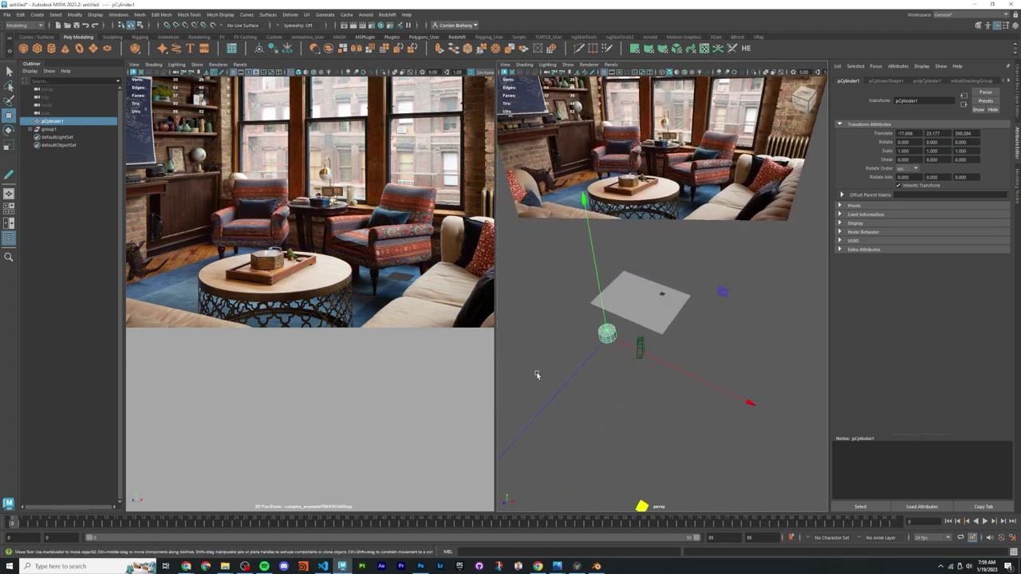
{"action": "left_click_drag", "start_coordinate": [611, 449], "coordinate": [666, 438]}
{"action": "right_click_drag", "start_coordinate": [666, 437], "coordinate": [662, 390], "text": "alt"}
{"action": "left_click_drag", "start_coordinate": [661, 390], "coordinate": [707, 332], "text": "alt"}
{"action": "key", "text": "q"}
{"action": "right_click_drag", "start_coordinate": [706, 332], "coordinate": [689, 312], "text": "alt"}
{"action": "left_click_drag", "start_coordinate": [689, 311], "coordinate": [654, 321], "text": "alt"}
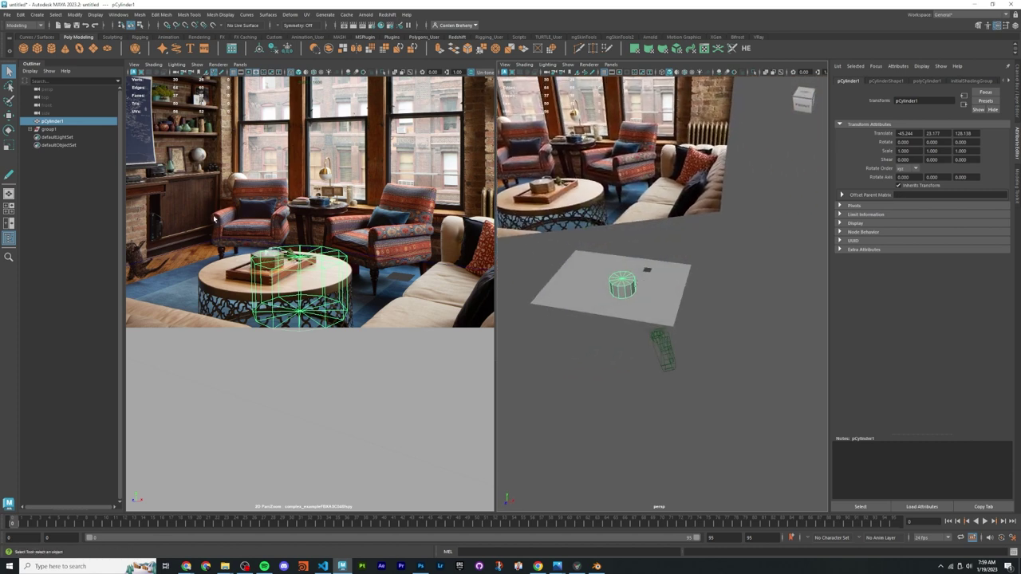
Step: Scale the plane and camera group down uniformly to about 0.341
{"action": "left_click", "coordinate": [48, 129]}
{"action": "key", "text": "r"}
{"action": "mouse_move", "coordinate": [622, 269]}
{"action": "left_mouse_down"}
{"action": "mouse_move", "coordinate": [631, 272]}
{"action": "mouse_move", "coordinate": [597, 270]}
{"action": "mouse_move", "coordinate": [606, 274]}
{"action": "left_mouse_up"}
Step: Slide the cylinder along the floor to about -33 in X and 121 in Z, over the coffee table
{"action": "left_click", "coordinate": [624, 285]}
{"action": "key", "text": "w"}
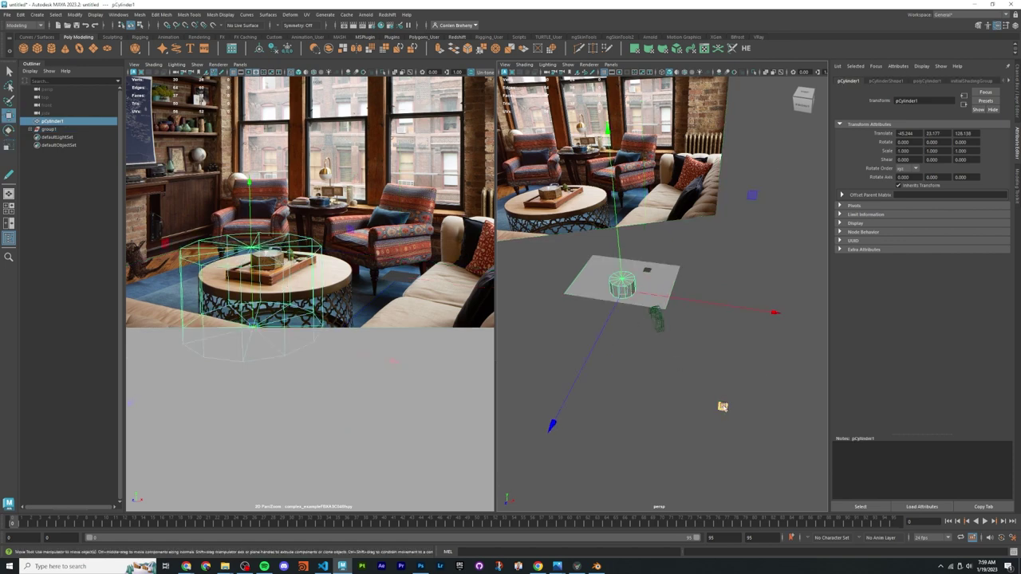
{"action": "middle_click_drag", "start_coordinate": [720, 410], "coordinate": [730, 405]}
{"action": "middle_click_drag", "start_coordinate": [375, 316], "coordinate": [365, 318]}
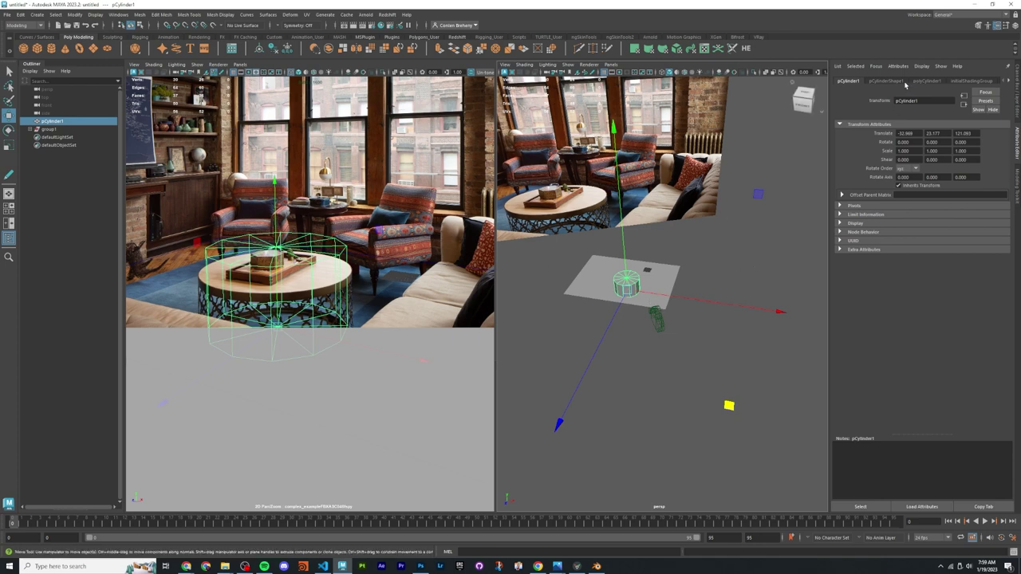
Step: Set the cylinder's axis subdivisions to 32
{"action": "left_click", "coordinate": [924, 82]}
{"action": "left_click", "coordinate": [902, 161]}
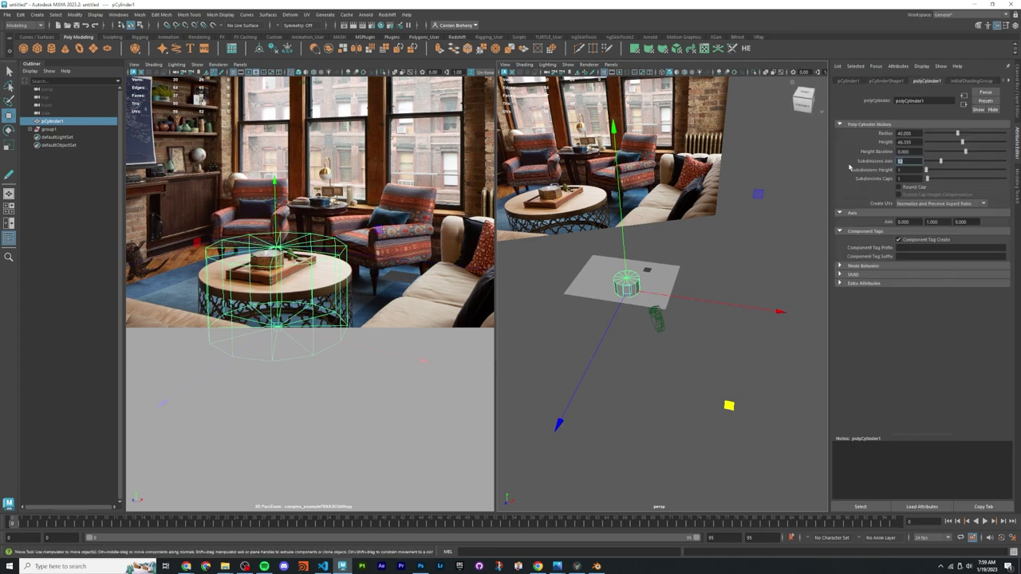
{"action": "type", "text": "32"}
{"action": "key", "text": "Return"}
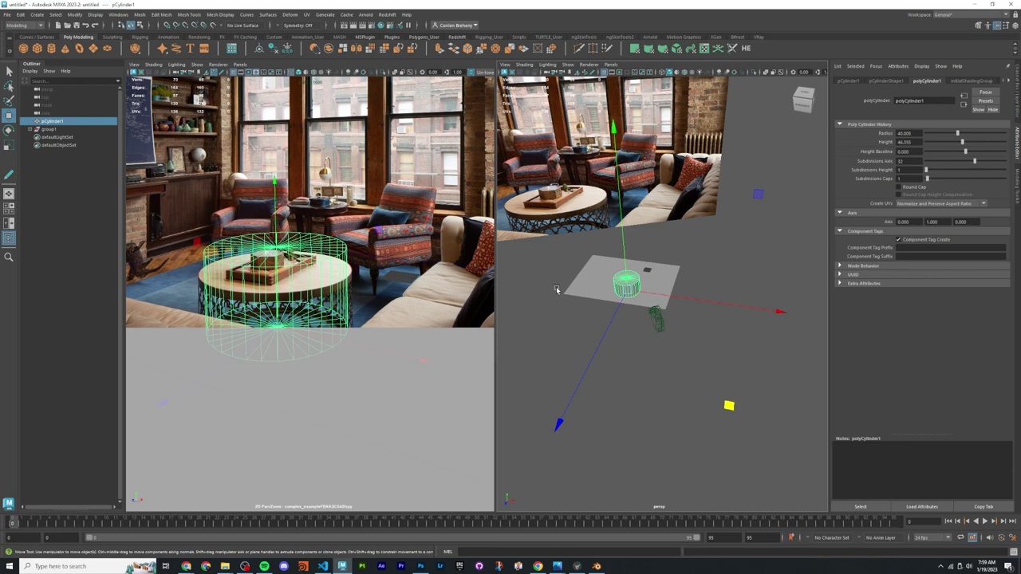
Step: Reduce the uniform scale of the plane and camera group to about 0.326
{"action": "left_click", "coordinate": [585, 288]}
{"action": "left_click", "coordinate": [644, 308]}
{"action": "key", "text": "r"}
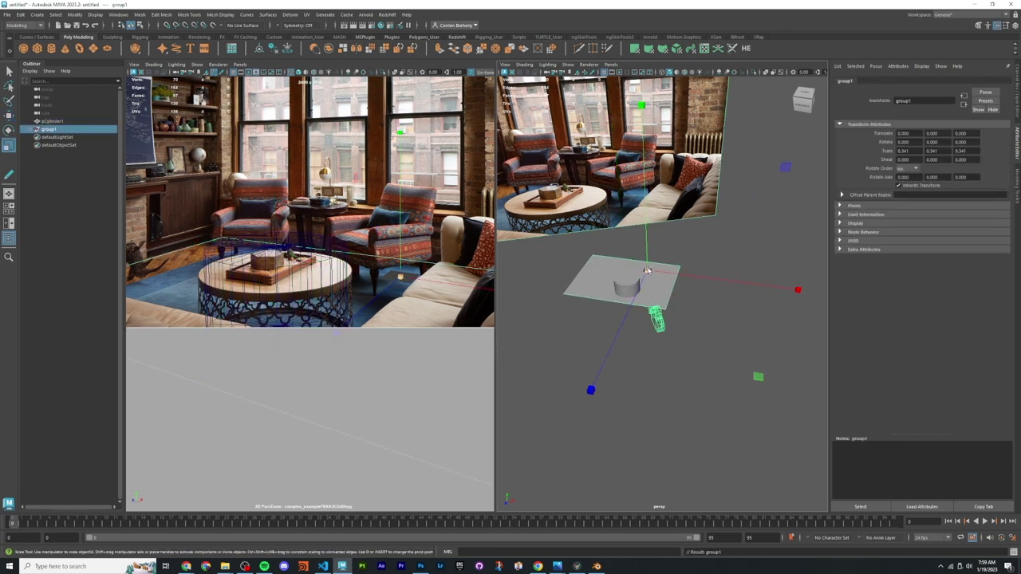
{"action": "left_click_drag", "start_coordinate": [646, 271], "coordinate": [646, 271]}
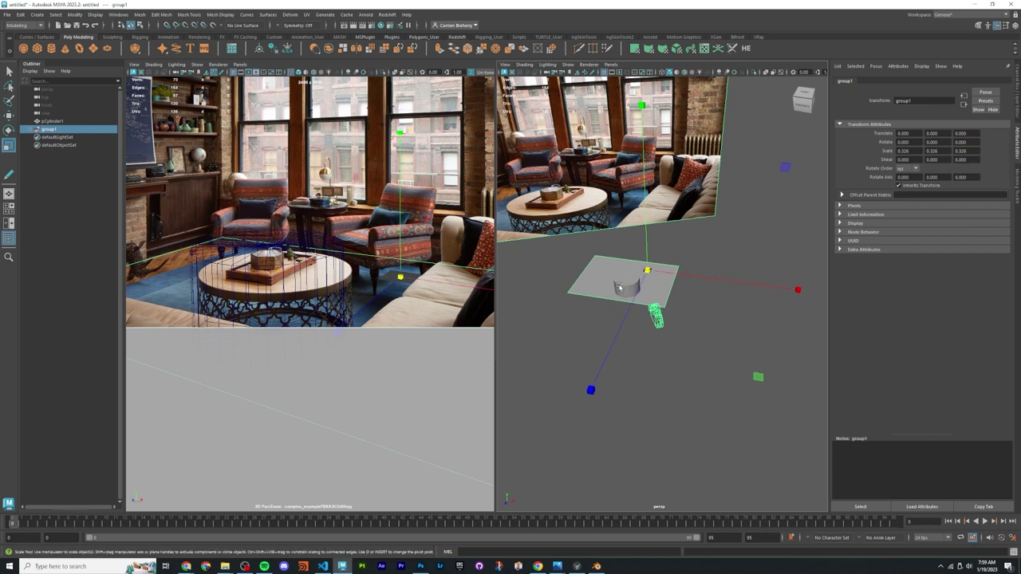
Step: Recentre the cylinder over the coffee table by sliding it along the floor to about -28.6 in X and 122.2 in Z
{"action": "left_click", "coordinate": [654, 310]}
{"action": "key", "text": "w"}
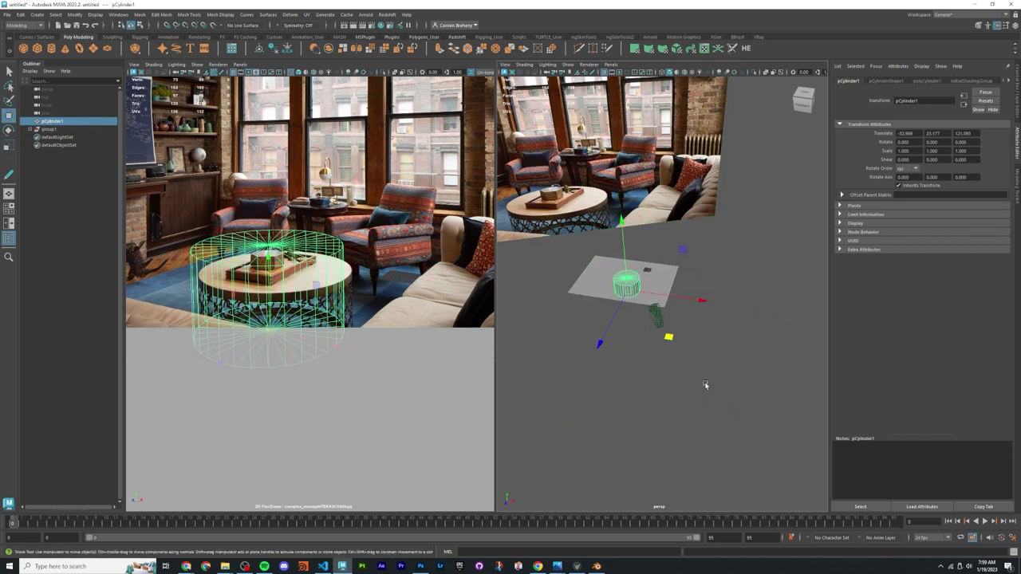
{"action": "middle_click_drag", "start_coordinate": [669, 334], "coordinate": [670, 335]}
{"action": "scroll", "coordinate": [359, 348], "scroll_direction": "up", "scroll_amount": 5}
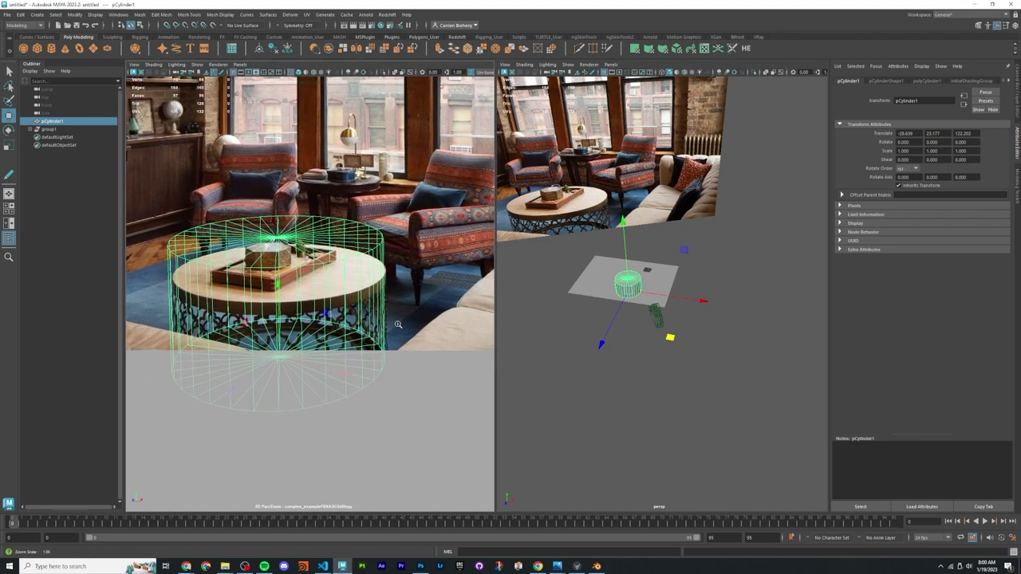
{"action": "scroll", "coordinate": [372, 321], "scroll_direction": "up", "scroll_amount": 2}
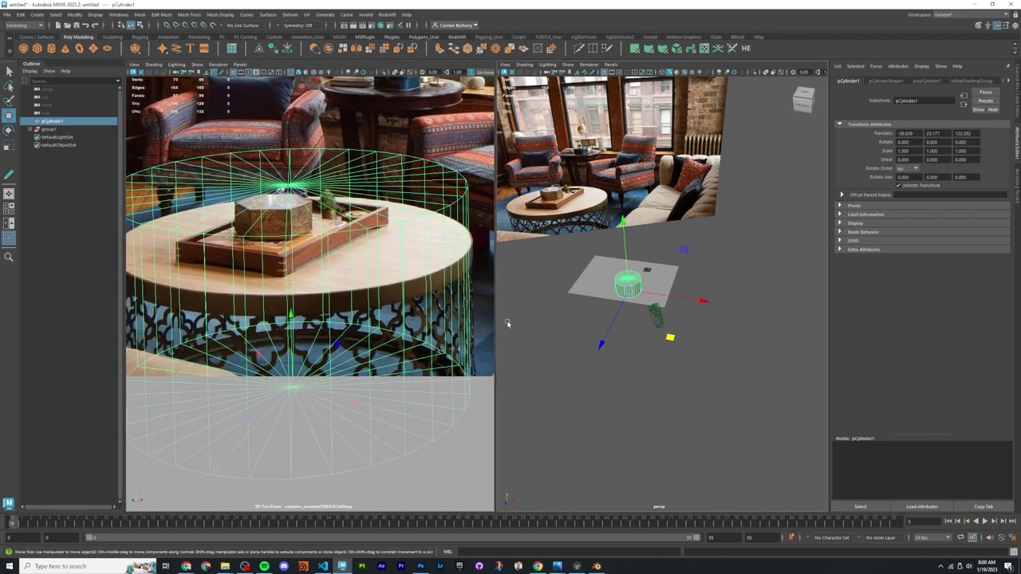
Step: Slide the cylinder along the floor to about -21.3 in X and 133 in Z, centred on the coffee table
{"action": "scroll", "coordinate": [446, 323], "scroll_direction": "up", "scroll_amount": 2}
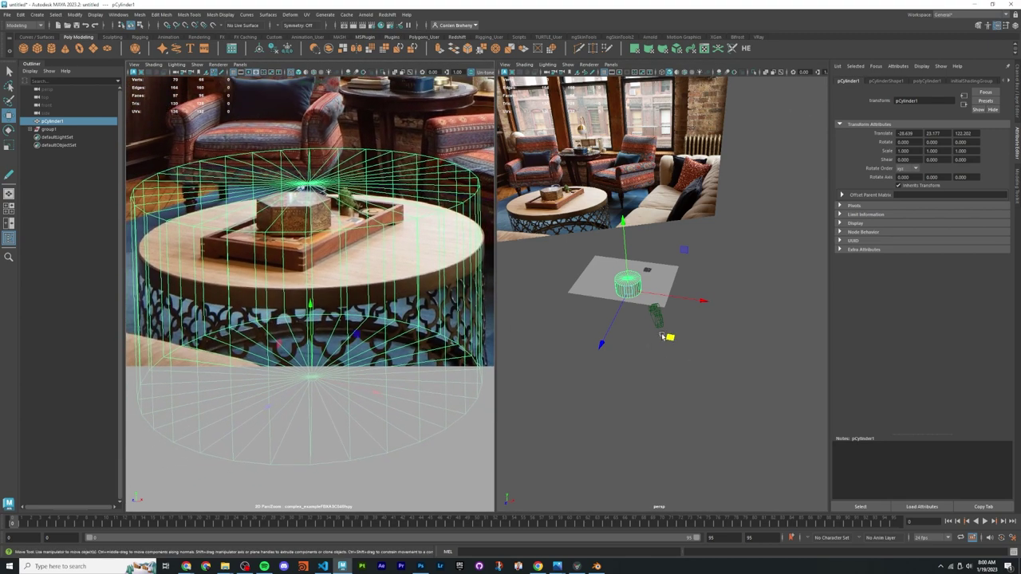
{"action": "middle_click_drag", "start_coordinate": [670, 336], "coordinate": [668, 337]}
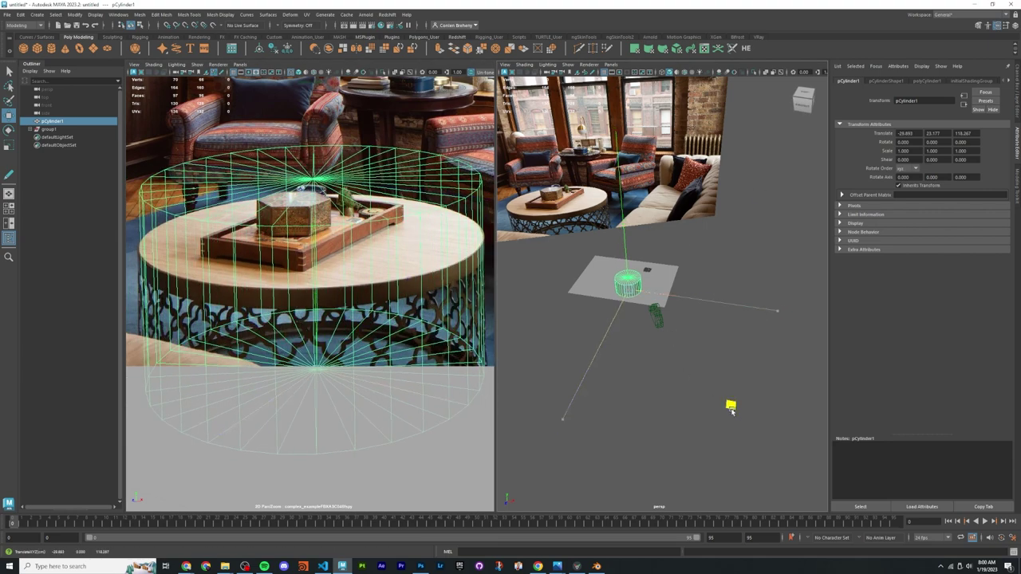
{"action": "middle_click_drag", "start_coordinate": [731, 406], "coordinate": [731, 407]}
{"action": "middle_click_drag", "start_coordinate": [730, 406], "coordinate": [732, 409]}
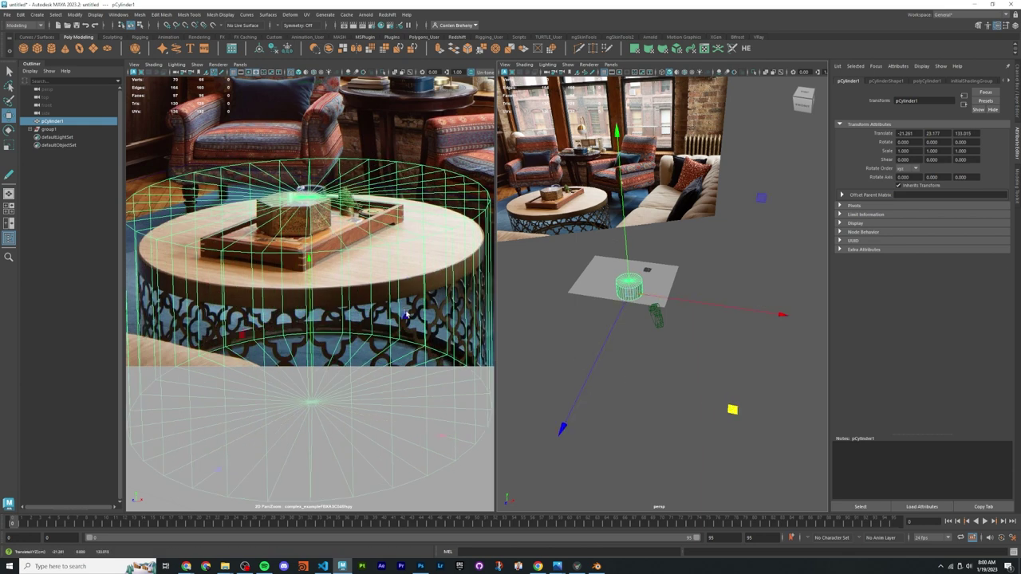
{"action": "right_click_drag", "start_coordinate": [382, 313], "coordinate": [410, 285]}
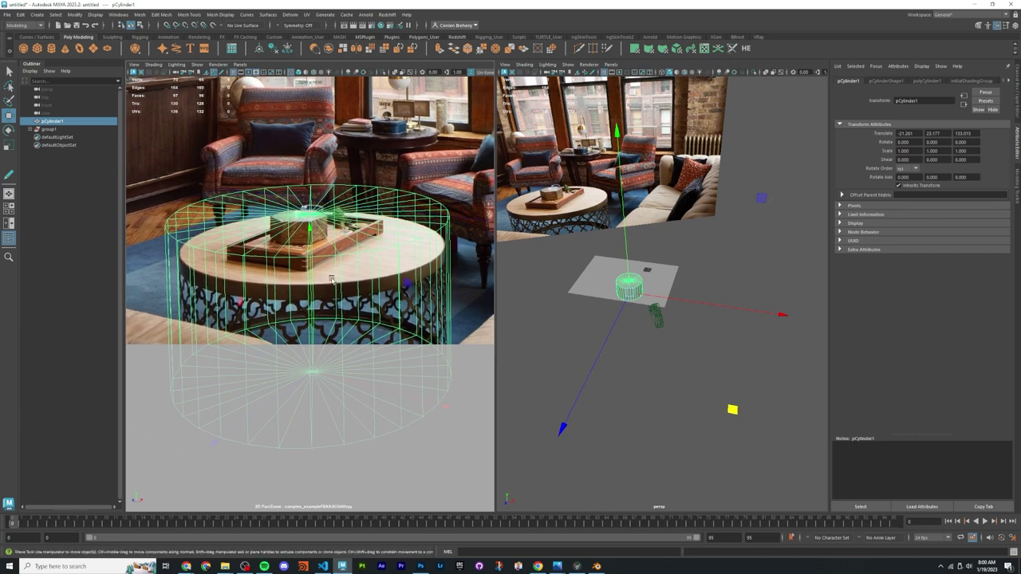
Step: Increase the uniform scale of the plane and camera group to about 0.339
{"action": "left_click", "coordinate": [541, 284]}
{"action": "key", "text": "r"}
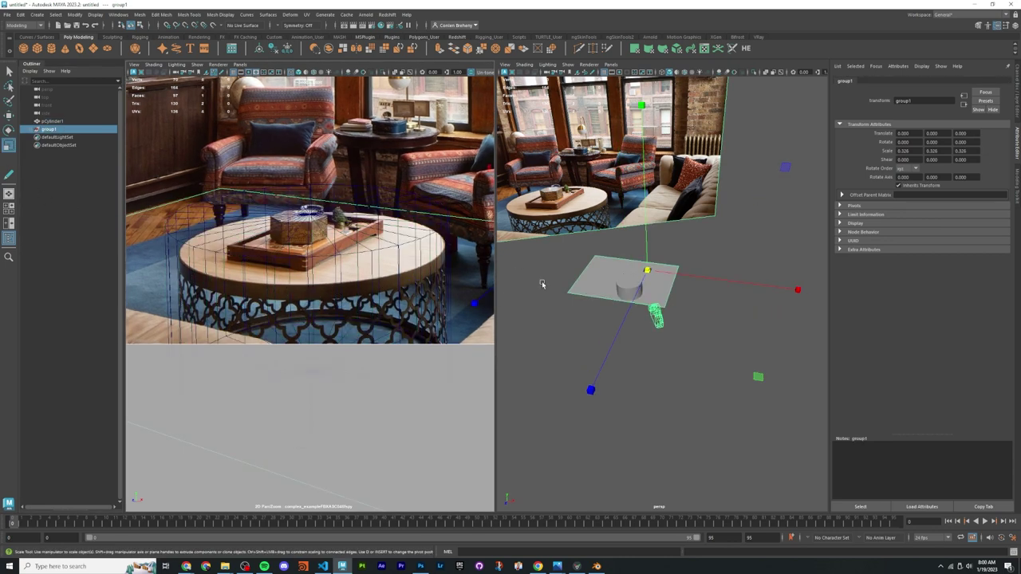
{"action": "left_click_drag", "start_coordinate": [648, 269], "coordinate": [650, 272]}
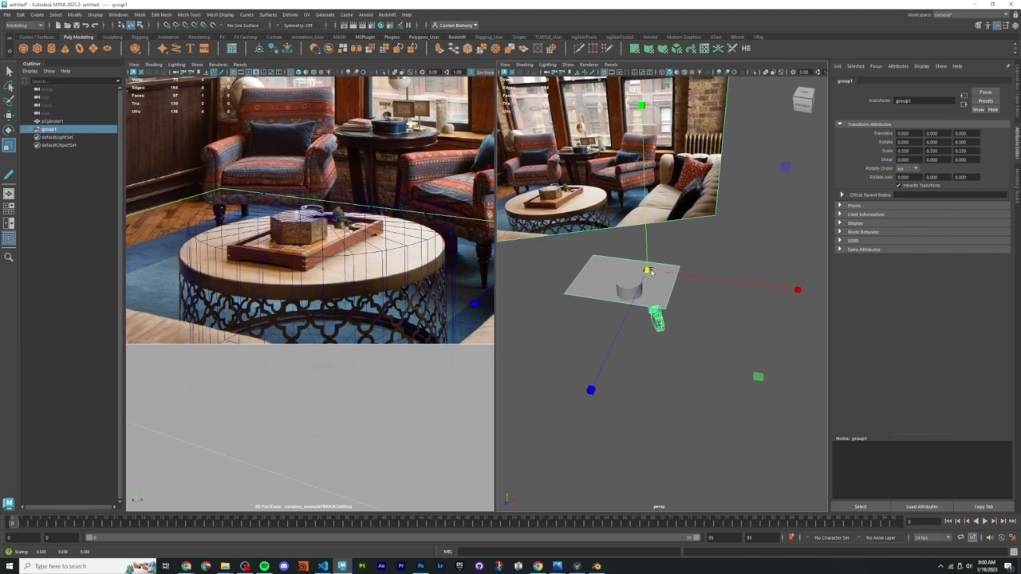
Step: Realign the cylinder with the coffee table by sliding it along the floor to about -22.3 in X and 137.2 in Z
{"action": "left_click", "coordinate": [631, 288]}
{"action": "middle_click_drag", "start_coordinate": [735, 410], "coordinate": [700, 410]}
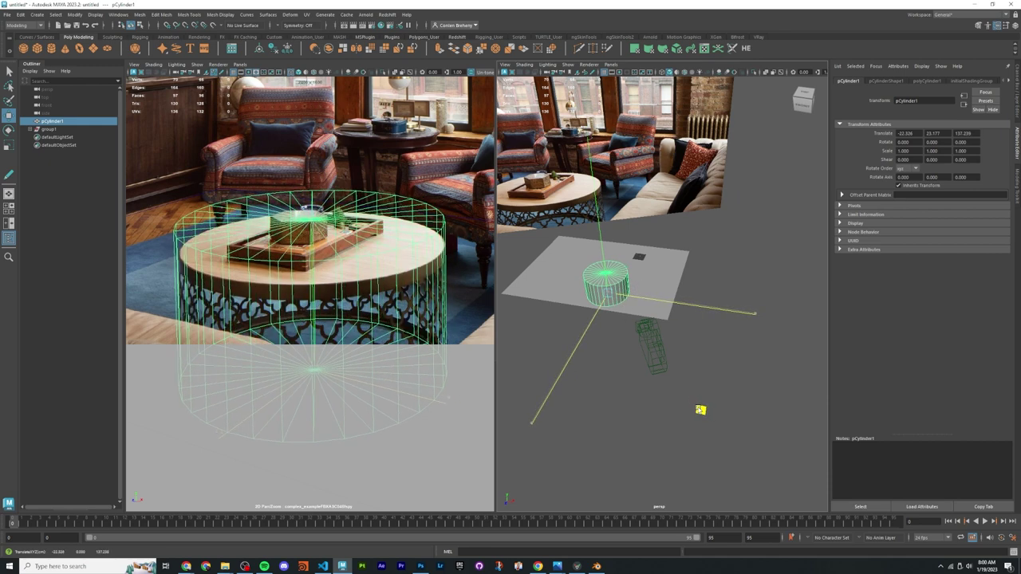
{"action": "middle_click_drag", "start_coordinate": [700, 410], "coordinate": [700, 410]}
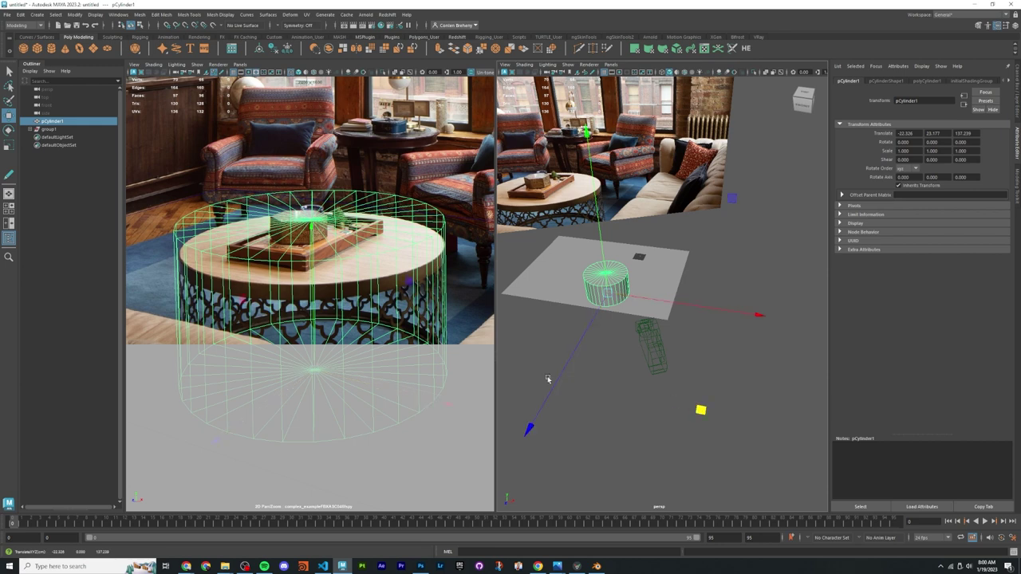
Step: Compare the cylinder's sides with the tabletop's edges and fine-tune the group's uniform scale to about 0.342
{"action": "scroll", "coordinate": [336, 296], "scroll_direction": "up", "scroll_amount": 8}
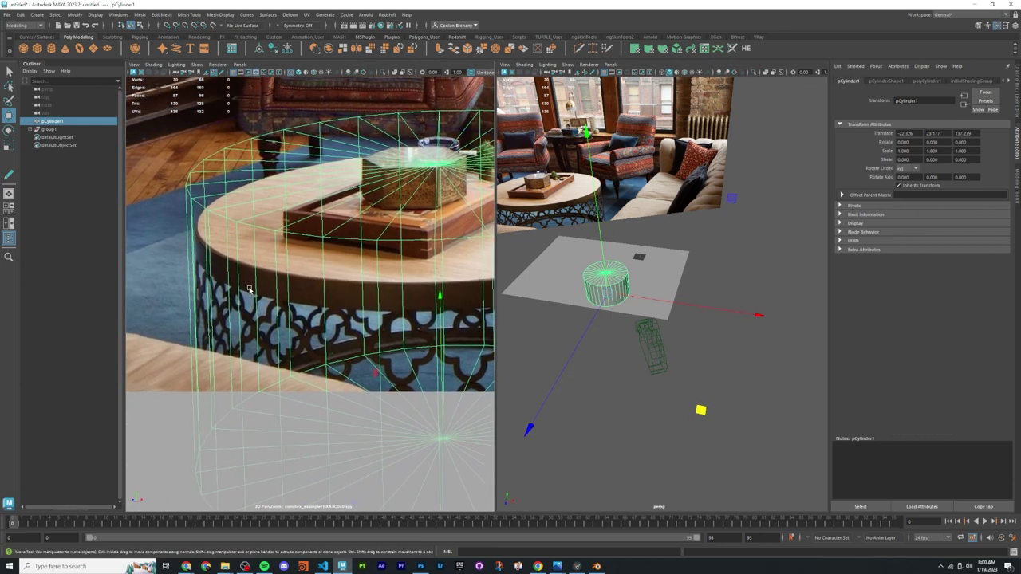
{"action": "scroll", "coordinate": [239, 296], "scroll_direction": "down", "scroll_amount": 4}
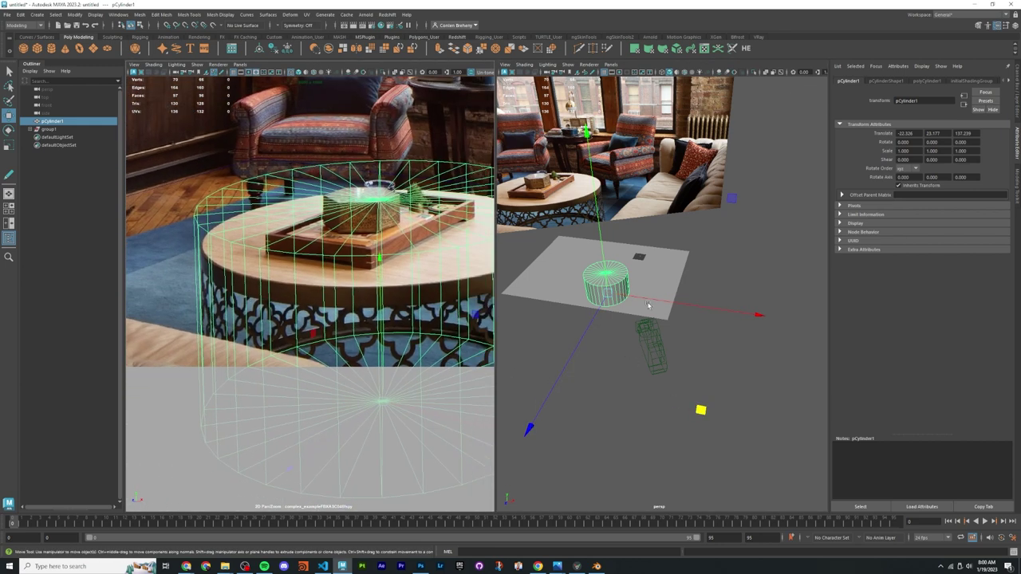
{"action": "left_click", "coordinate": [652, 351]}
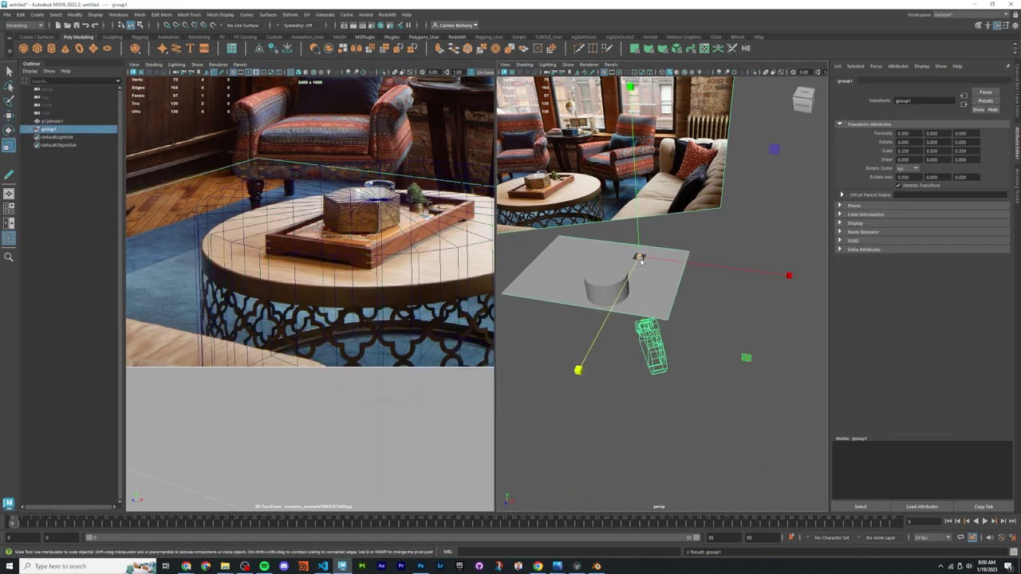
{"action": "key", "text": "r"}
{"action": "left_click_drag", "start_coordinate": [637, 256], "coordinate": [640, 259]}
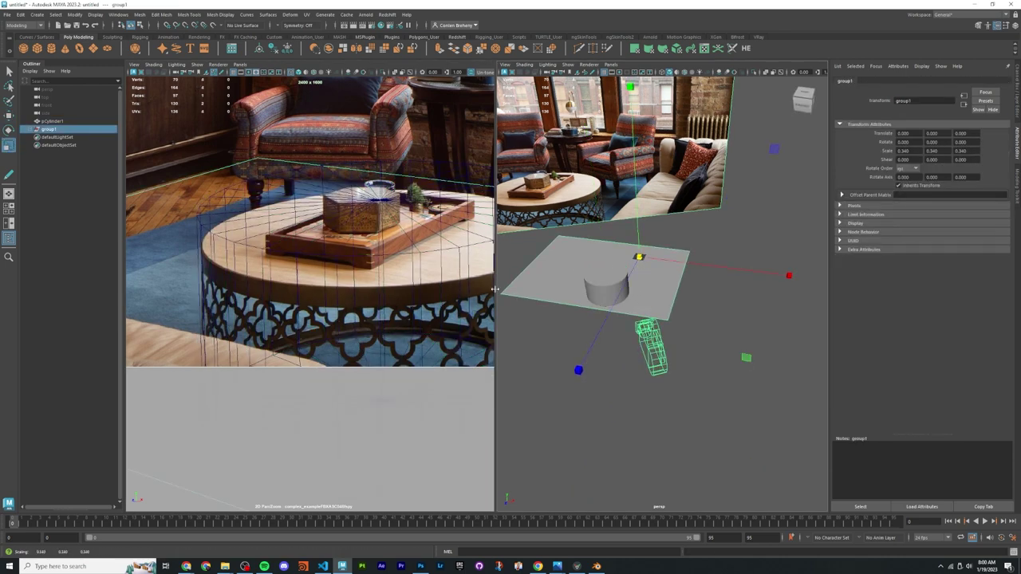
{"action": "scroll", "coordinate": [471, 306], "scroll_direction": "up", "scroll_amount": 3}
{"action": "left_click", "coordinate": [614, 285]}
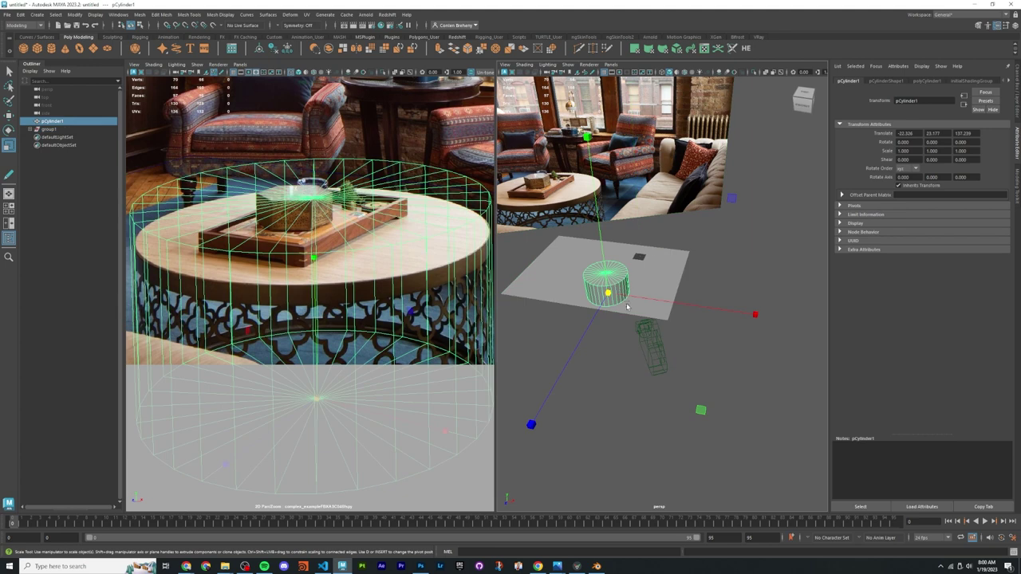
{"action": "middle_click_drag", "start_coordinate": [384, 306], "coordinate": [357, 309]}
{"action": "middle_click_drag", "start_coordinate": [288, 336], "coordinate": [343, 328]}
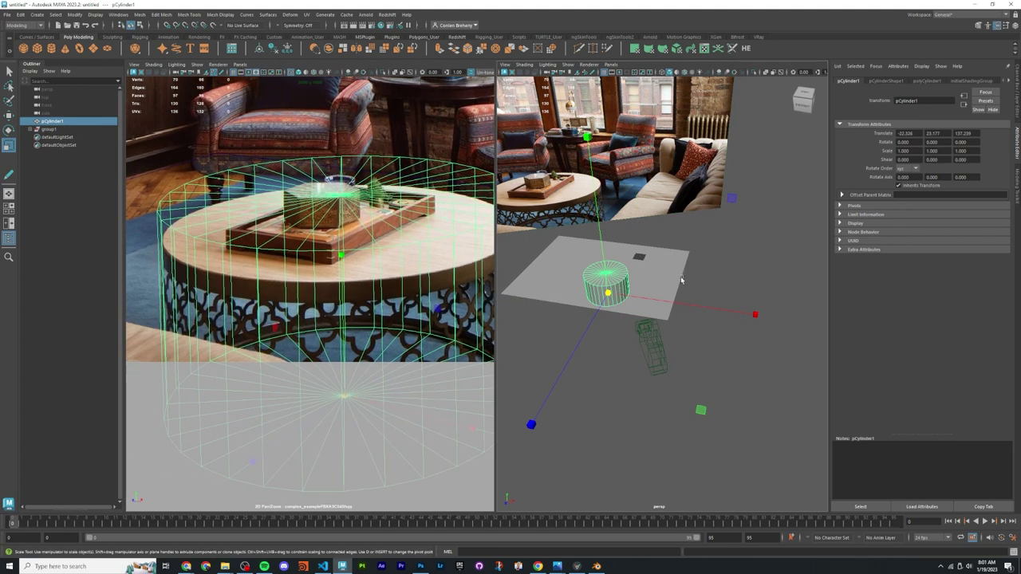
{"action": "left_click", "coordinate": [658, 279]}
{"action": "key", "text": "Up"}
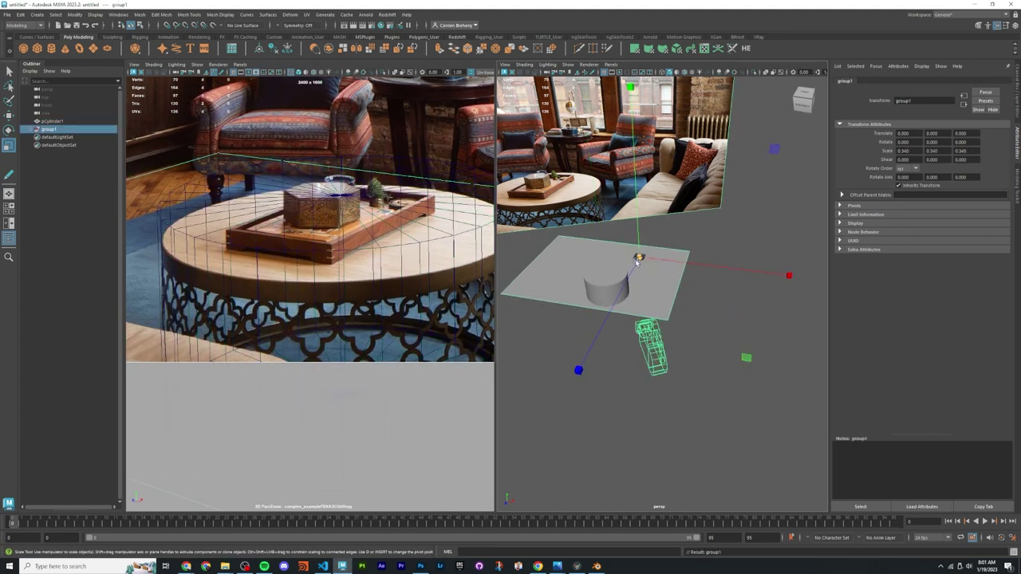
{"action": "left_click_drag", "start_coordinate": [638, 260], "coordinate": [640, 260]}
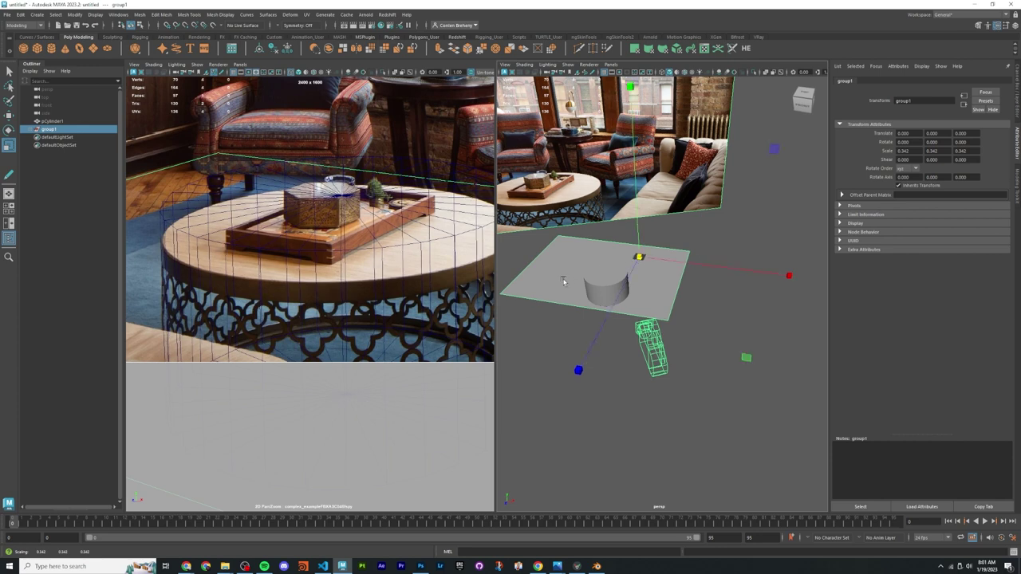
Step: Lower the cylinder's top faces until its rim lines up with the coffee table's top, and return to object mode
{"action": "scroll", "coordinate": [445, 300], "scroll_direction": "down", "scroll_amount": 3}
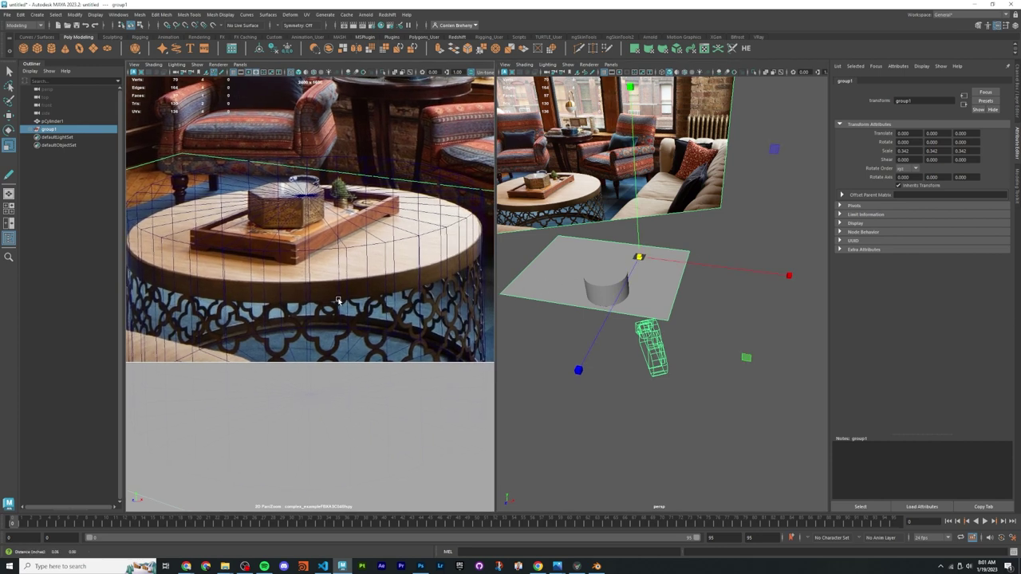
{"action": "left_click", "coordinate": [611, 287]}
{"action": "mouse_move", "coordinate": [576, 321]}
{"action": "left_mouse_down", "text": "alt"}
{"action": "mouse_move", "coordinate": [595, 304]}
{"action": "mouse_move", "coordinate": [588, 323]}
{"action": "left_mouse_up", "text": "alt"}
{"action": "right_click_drag", "start_coordinate": [588, 324], "coordinate": [691, 311], "text": "alt"}
{"action": "key", "text": "q"}
{"action": "right_click", "coordinate": [679, 282]}
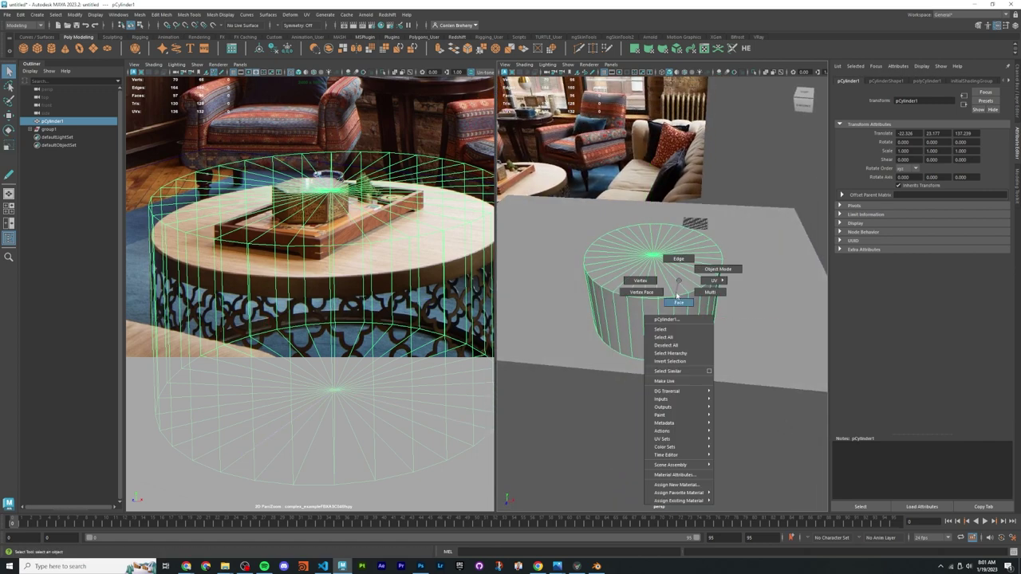
{"action": "left_click", "coordinate": [292, 309]}
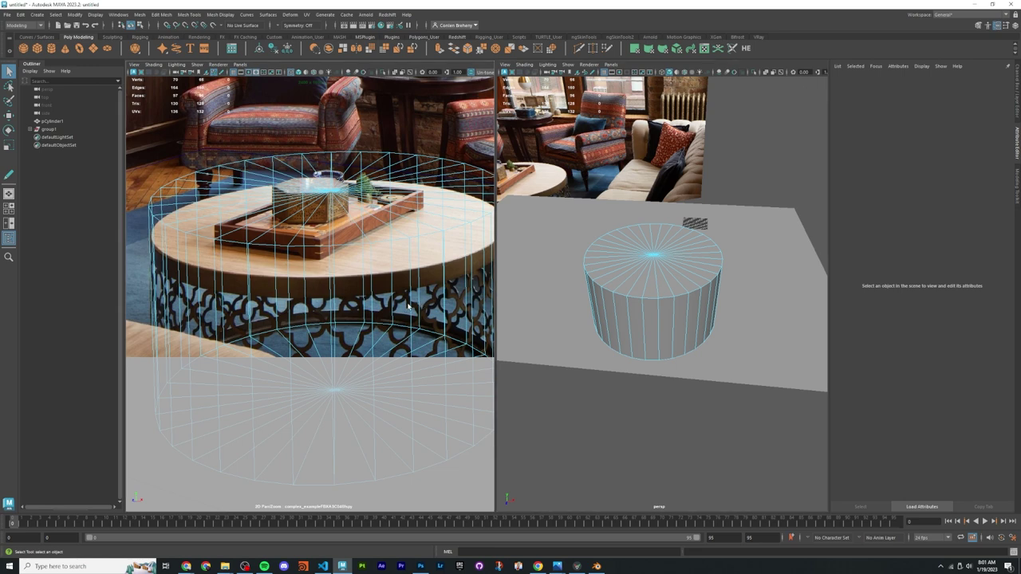
{"action": "scroll", "coordinate": [411, 307], "scroll_direction": "down", "scroll_amount": 2}
{"action": "left_click", "coordinate": [670, 268]}
{"action": "key", "text": "w"}
{"action": "left_click_drag", "start_coordinate": [671, 268], "coordinate": [661, 259], "text": "alt"}
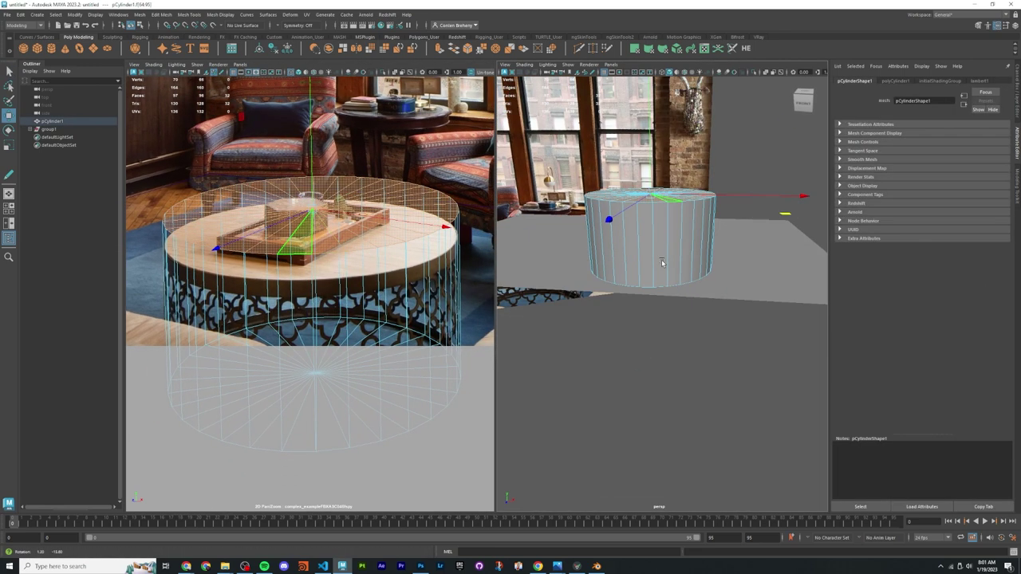
{"action": "left_click_drag", "start_coordinate": [655, 188], "coordinate": [657, 190]}
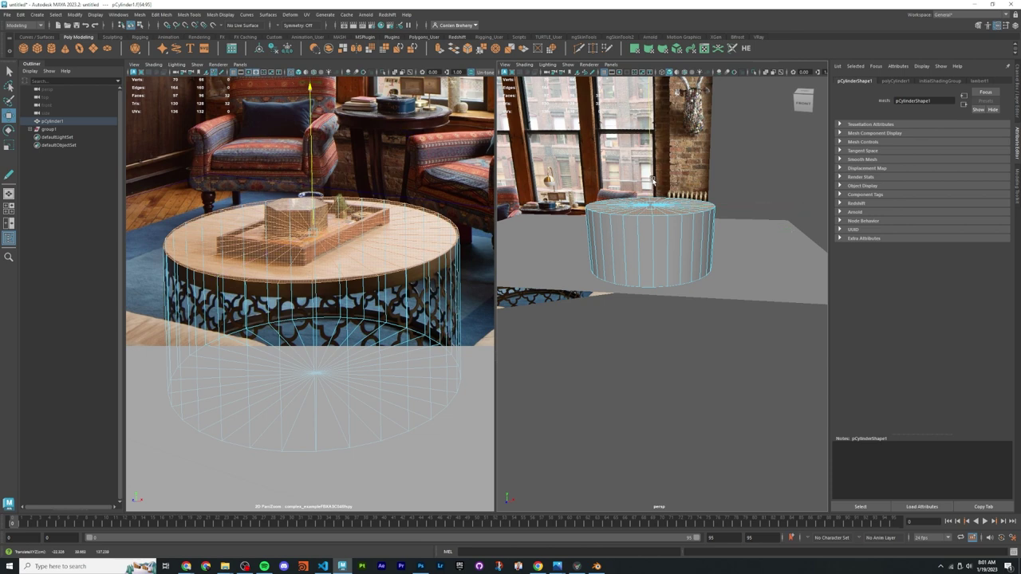
{"action": "right_click_drag", "start_coordinate": [608, 237], "coordinate": [649, 223]}
{"action": "left_click", "coordinate": [446, 297]}
{"action": "left_click", "coordinate": [461, 263]}
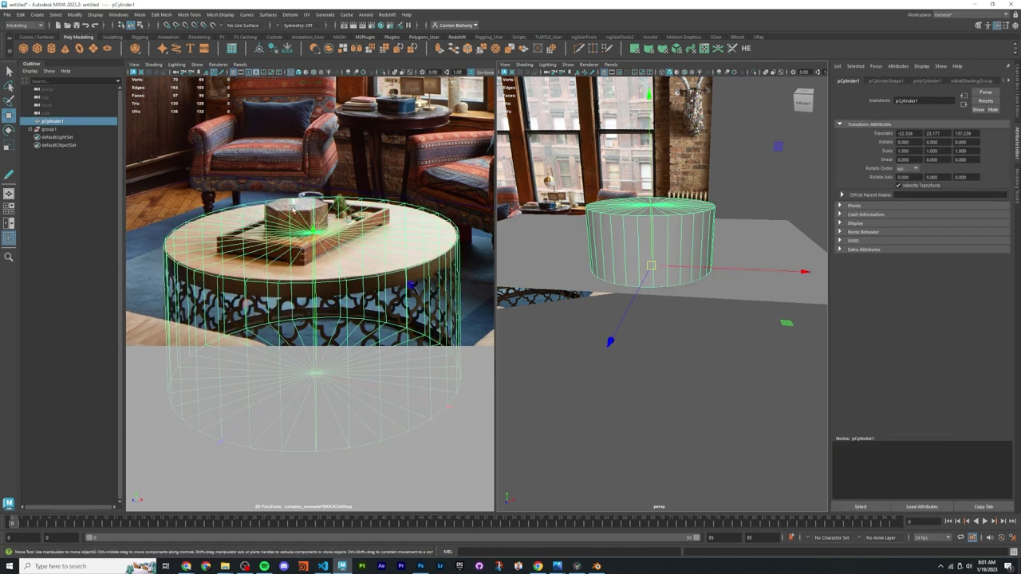
Step: Extrude the floor plane's back edge straight up to form a test wall in front of the windows
{"action": "scroll", "coordinate": [333, 229], "scroll_direction": "down", "scroll_amount": 8}
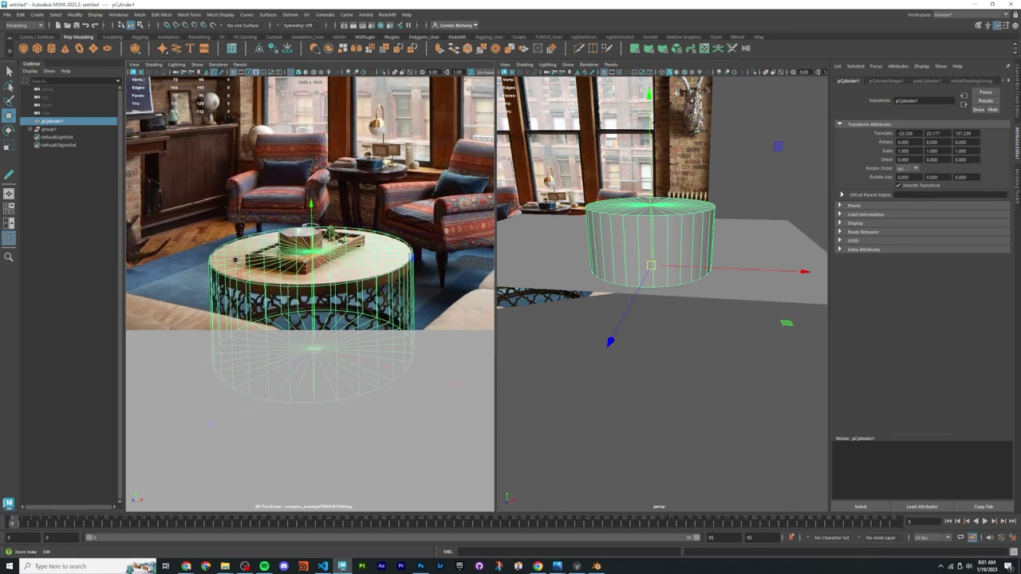
{"action": "middle_click_drag", "start_coordinate": [310, 263], "coordinate": [302, 325], "text": "alt"}
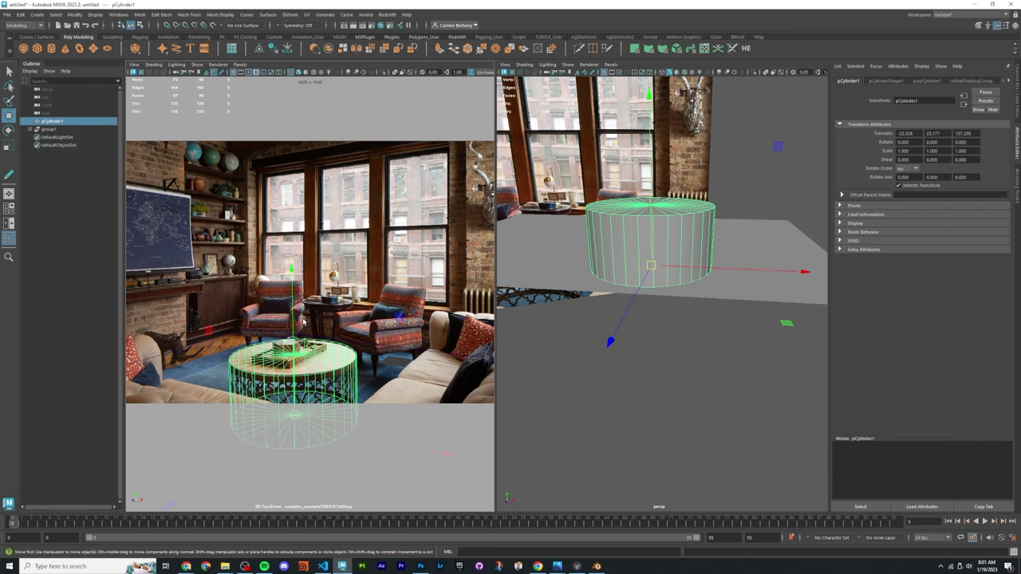
{"action": "left_click_drag", "start_coordinate": [626, 239], "coordinate": [631, 311], "text": "alt"}
{"action": "left_click", "coordinate": [631, 312]}
{"action": "right_click_drag", "start_coordinate": [638, 287], "coordinate": [663, 237]}
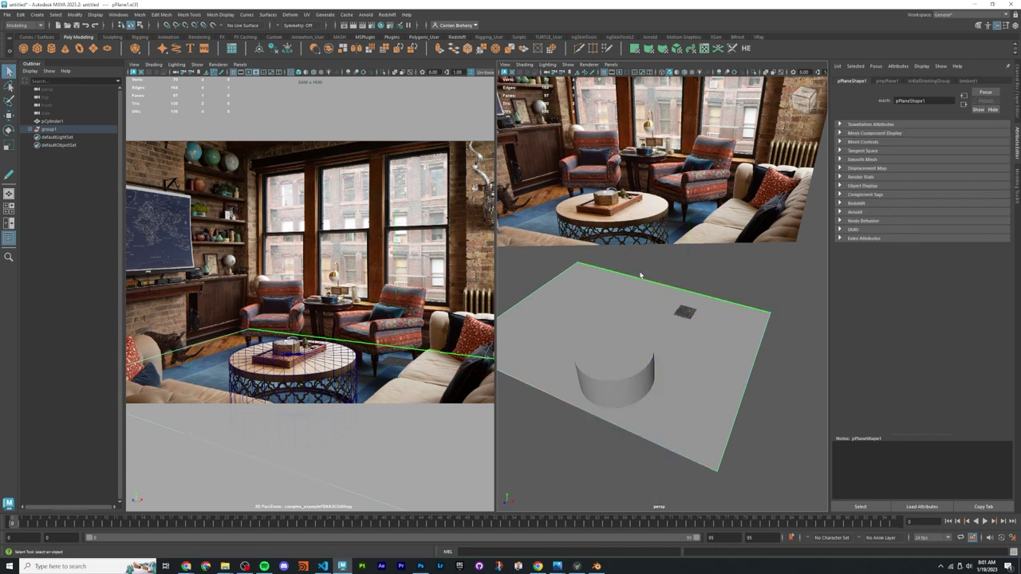
{"action": "left_click_drag", "start_coordinate": [662, 237], "coordinate": [665, 77], "text": "shift"}
{"action": "left_click", "coordinate": [566, 212], "text": "shift"}
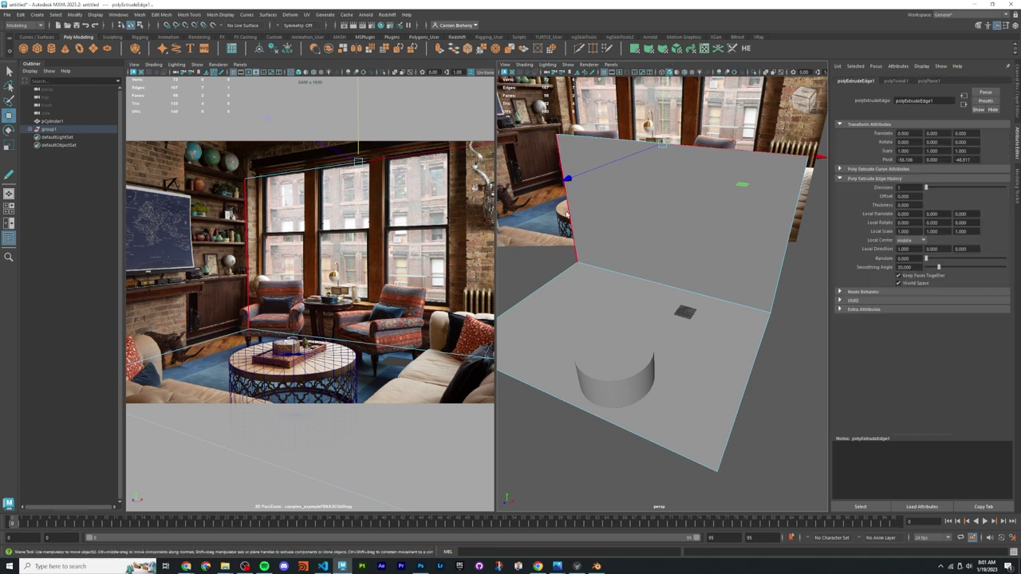
{"action": "left_click", "coordinate": [247, 263], "text": "shift"}
{"action": "left_click_drag", "start_coordinate": [567, 177], "coordinate": [649, 277]}
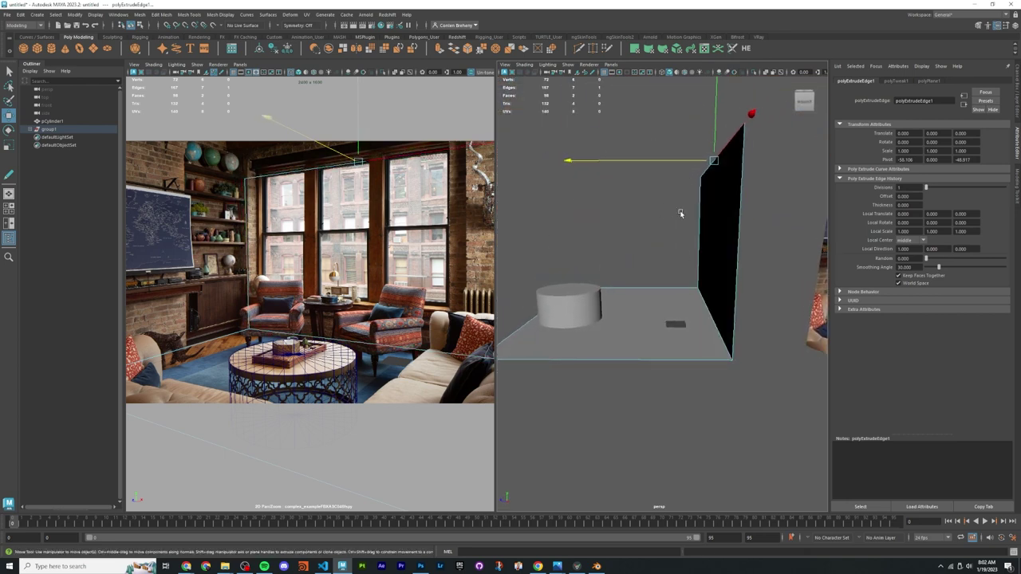
{"action": "left_click_drag", "start_coordinate": [681, 214], "coordinate": [724, 296], "text": "alt"}
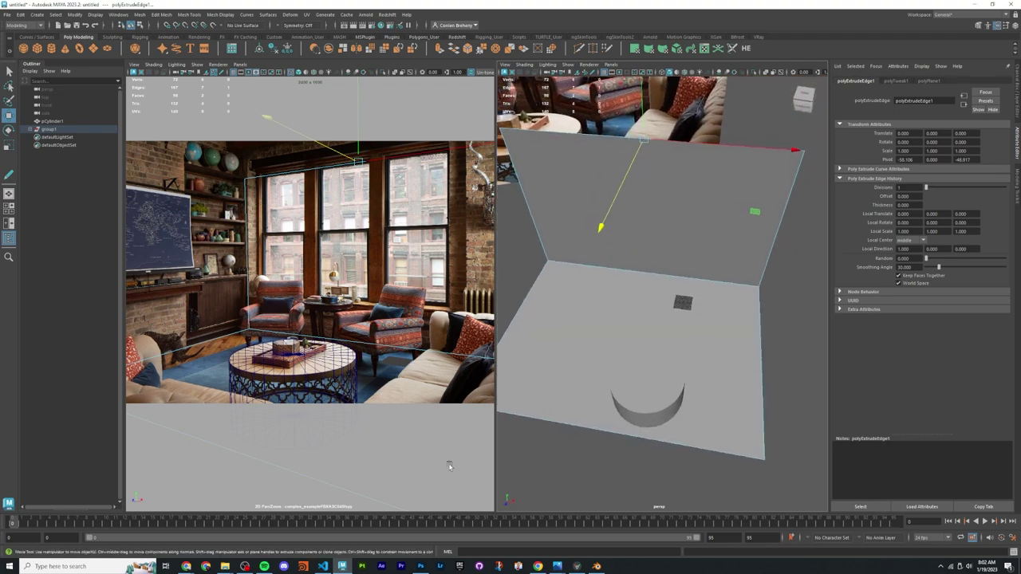
Step: Check the vanishing-point solve in fSpy, return to Maya, and delete the extruded wall face from the floor plane
{"action": "left_click", "coordinate": [580, 567]}
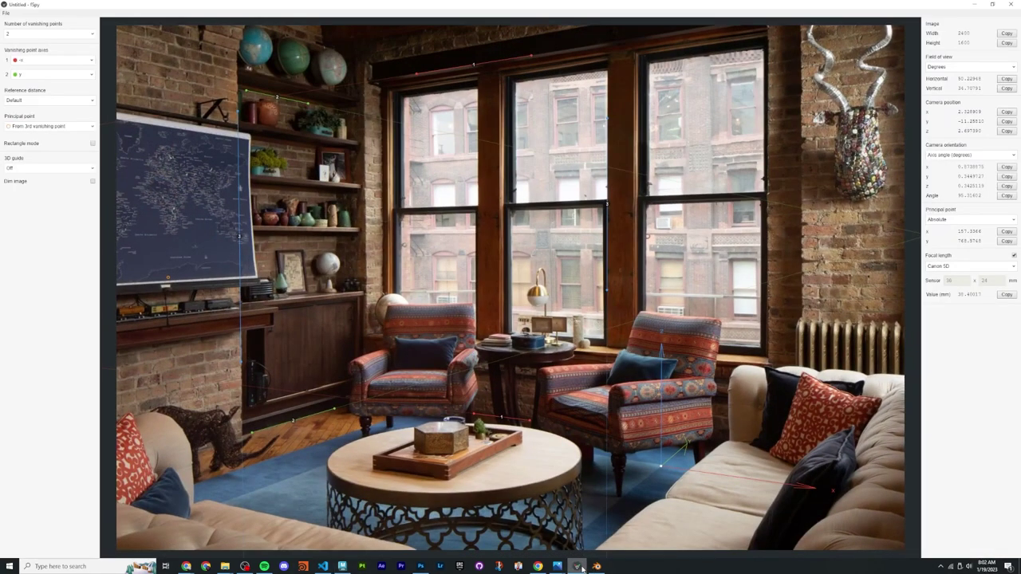
{"action": "left_click", "coordinate": [580, 567]}
{"action": "right_click_drag", "start_coordinate": [645, 285], "coordinate": [644, 320]}
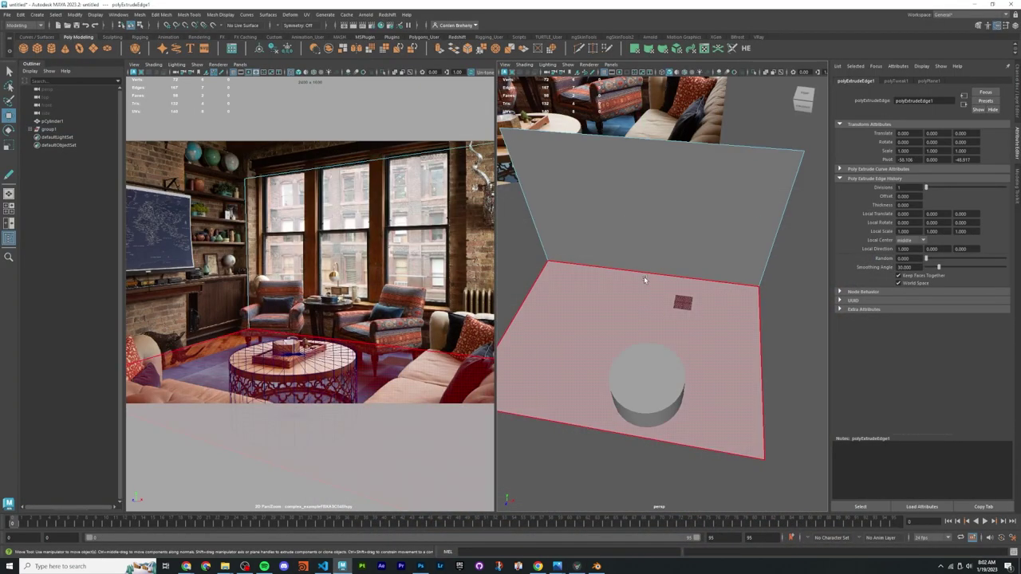
{"action": "left_click", "coordinate": [646, 237]}
{"action": "key", "text": "Delete"}
Step: Import the HumanBody mesh from the Content Browser's Sculpting Base Meshes Bipeds examples onto the floor plane as a scale reference
{"action": "left_click", "coordinate": [645, 392]}
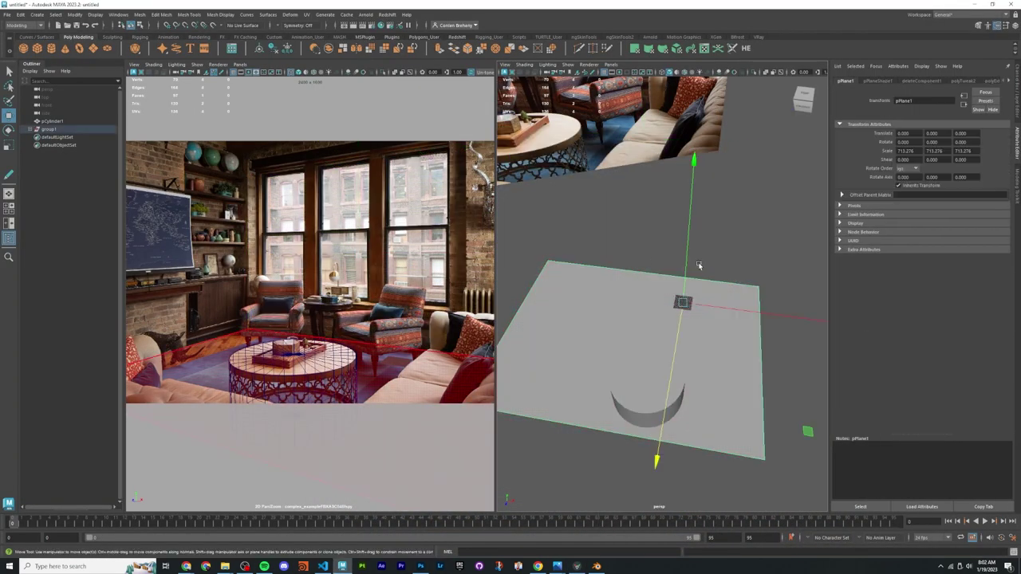
{"action": "left_click", "coordinate": [646, 392]}
{"action": "left_click_drag", "start_coordinate": [645, 392], "coordinate": [634, 316], "text": "alt"}
{"action": "key", "text": "w"}
{"action": "scroll", "coordinate": [620, 361], "scroll_direction": "down", "scroll_amount": 2}
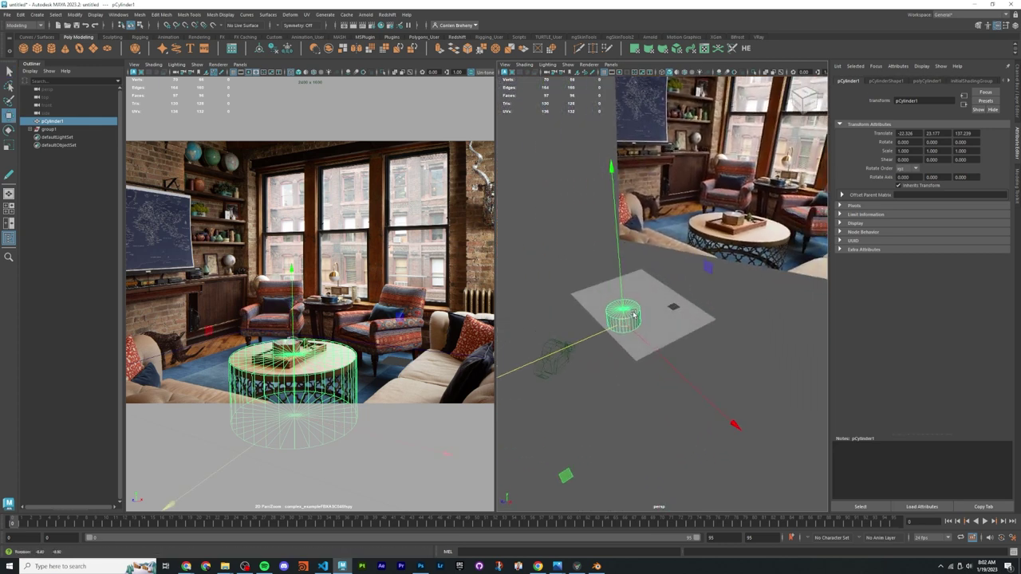
{"action": "left_click", "coordinate": [719, 323]}
{"action": "key", "text": "space"}
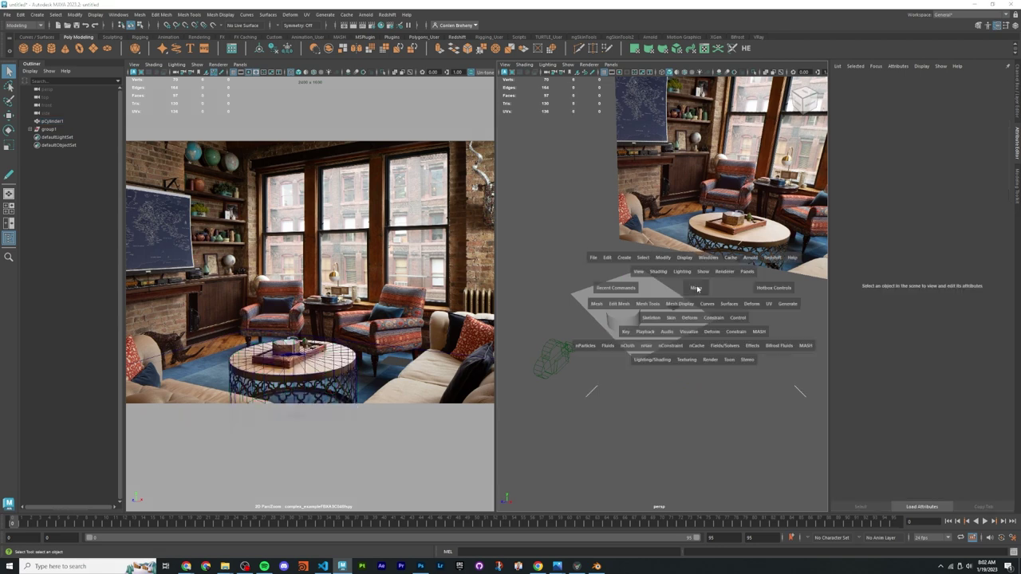
{"action": "left_click", "coordinate": [708, 257]}
{"action": "left_click", "coordinate": [746, 381]}
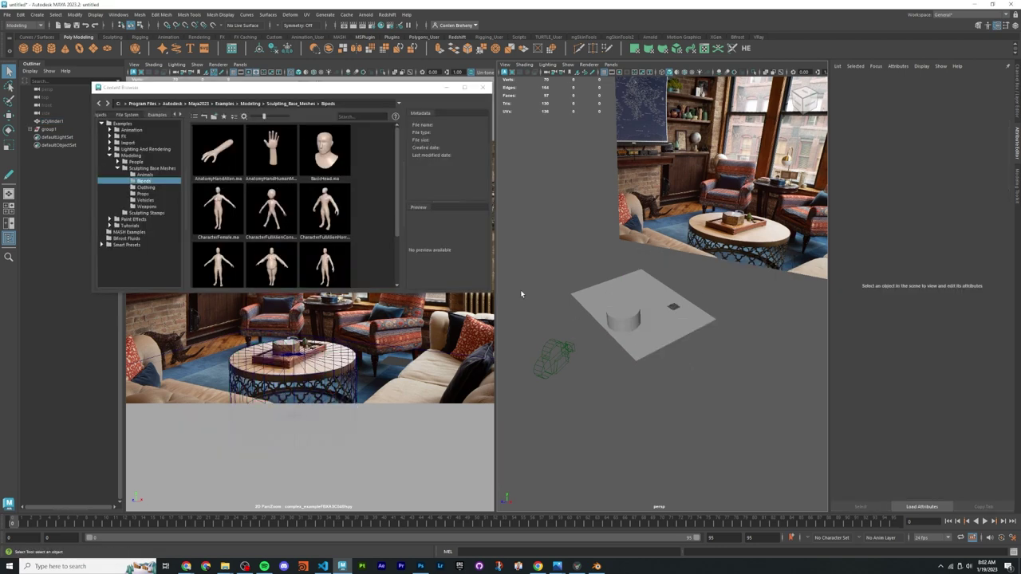
{"action": "left_click_drag", "start_coordinate": [324, 265], "coordinate": [674, 287]}
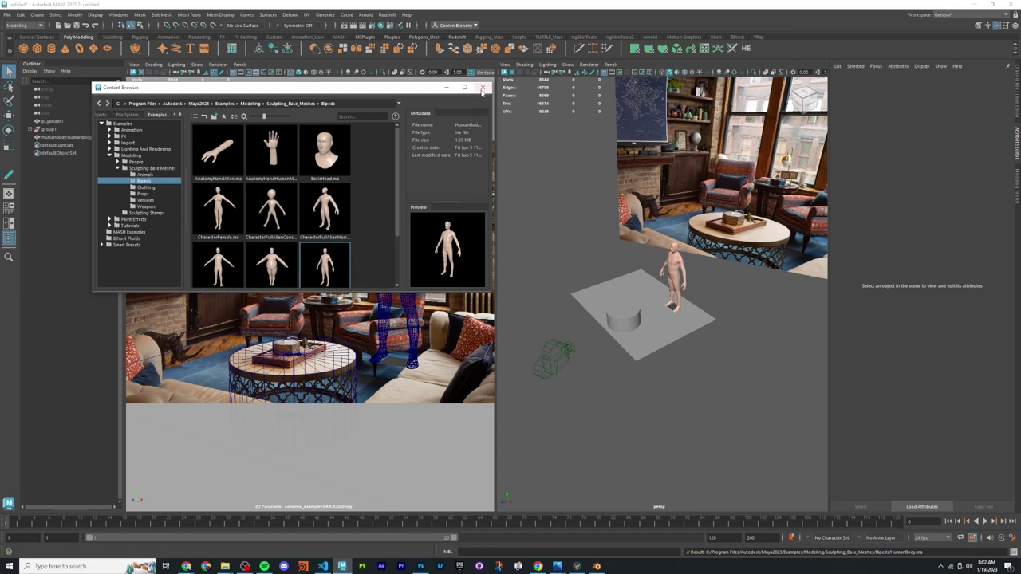
Step: Close the Content Browser and move the human figure across the floor plane until it stands at the sofa beside the coffee table
{"action": "left_click", "coordinate": [482, 87]}
{"action": "left_click", "coordinate": [678, 286]}
{"action": "key", "text": "w"}
{"action": "left_click_drag", "start_coordinate": [674, 308], "coordinate": [639, 313], "text": "alt"}
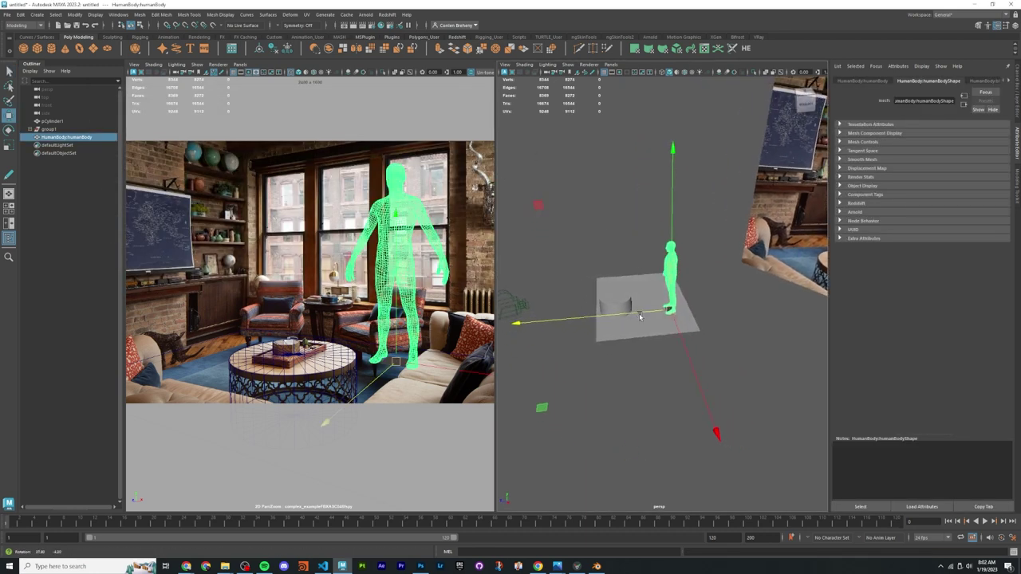
{"action": "middle_click_drag", "start_coordinate": [542, 410], "coordinate": [509, 422]}
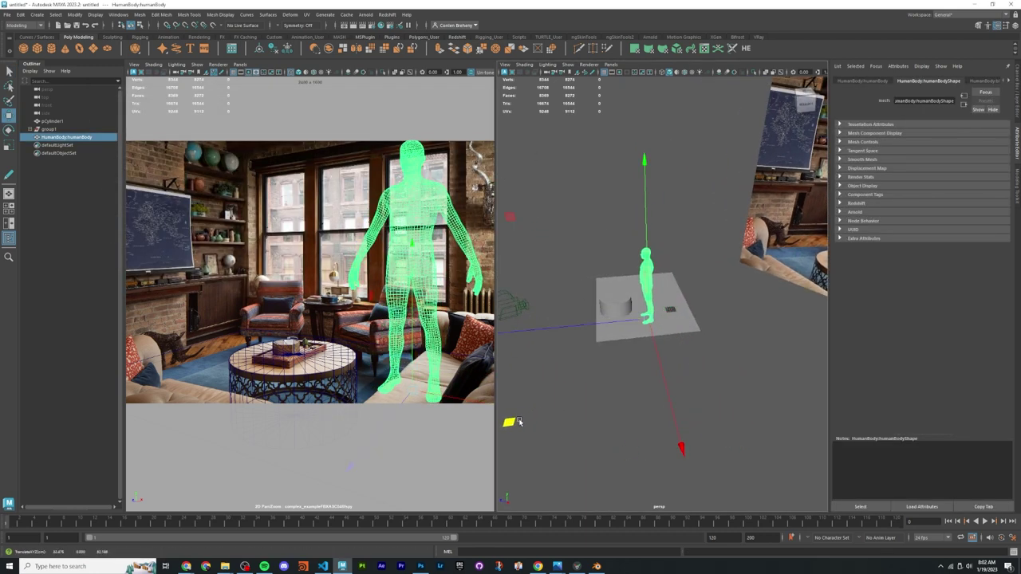
{"action": "left_click_drag", "start_coordinate": [611, 341], "coordinate": [597, 319], "text": "alt"}
{"action": "right_click_drag", "start_coordinate": [597, 319], "coordinate": [741, 310], "text": "alt"}
{"action": "left_click_drag", "start_coordinate": [740, 310], "coordinate": [726, 347], "text": "alt"}
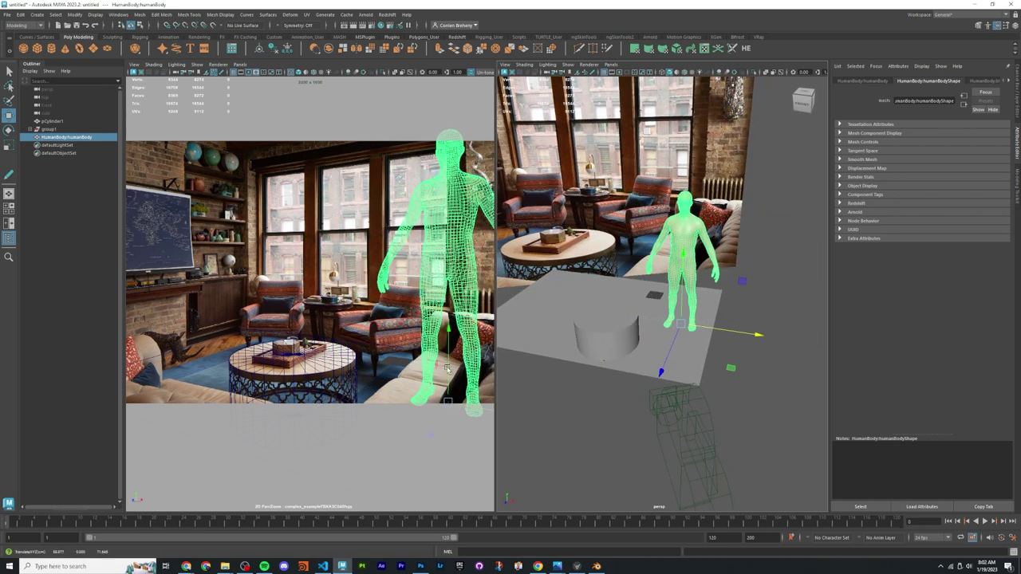
Step: Try turning the human figure -90° about its vertical axis and shifting it below the floor towards the camera, and undo these changes
{"action": "key", "text": "e"}
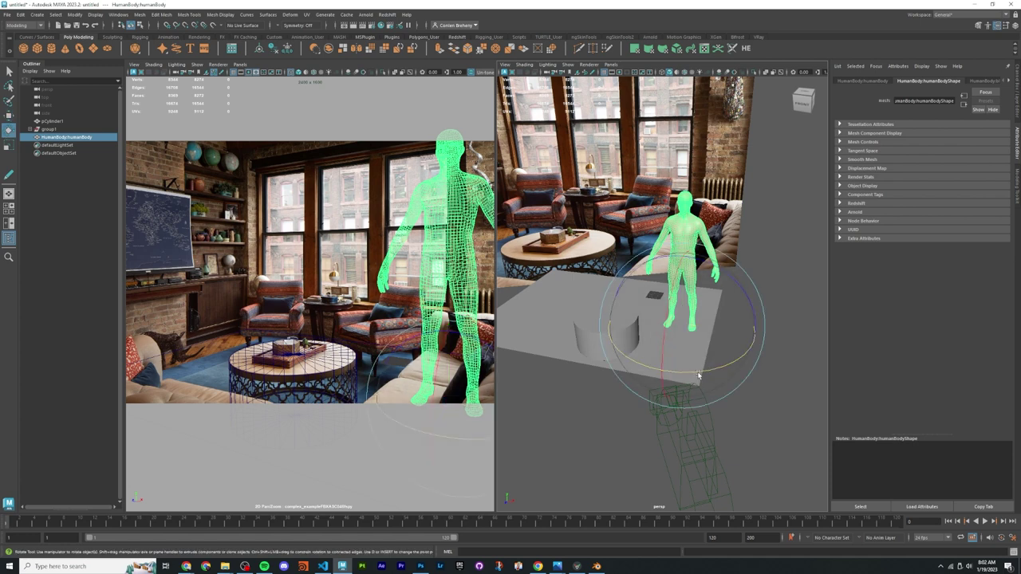
{"action": "mouse_move", "coordinate": [647, 371]}
{"action": "left_mouse_down"}
{"action": "mouse_move", "coordinate": [625, 374]}
{"action": "mouse_move", "coordinate": [644, 373]}
{"action": "left_mouse_up"}
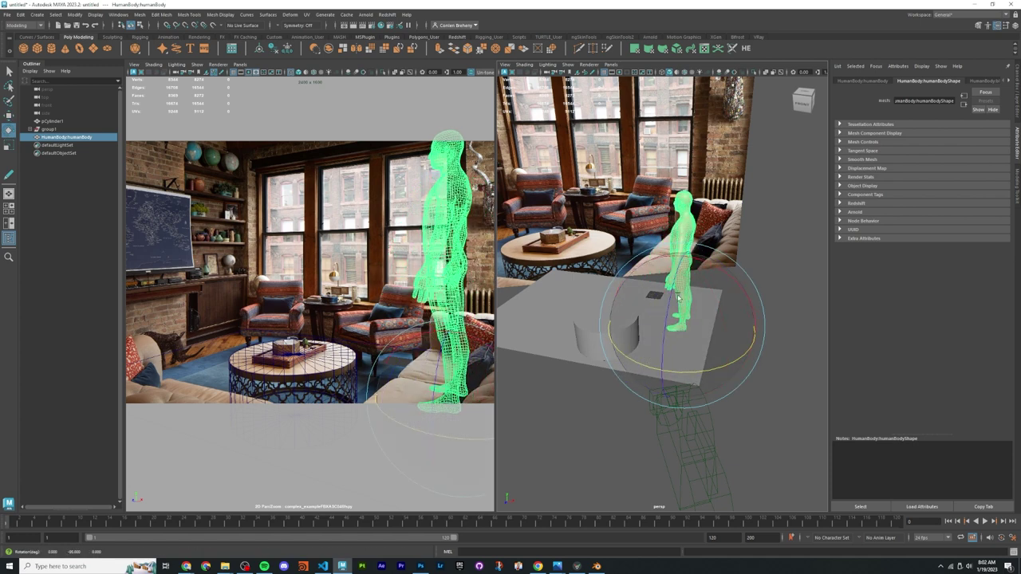
{"action": "key", "text": "w"}
{"action": "left_click_drag", "start_coordinate": [742, 280], "coordinate": [730, 325]}
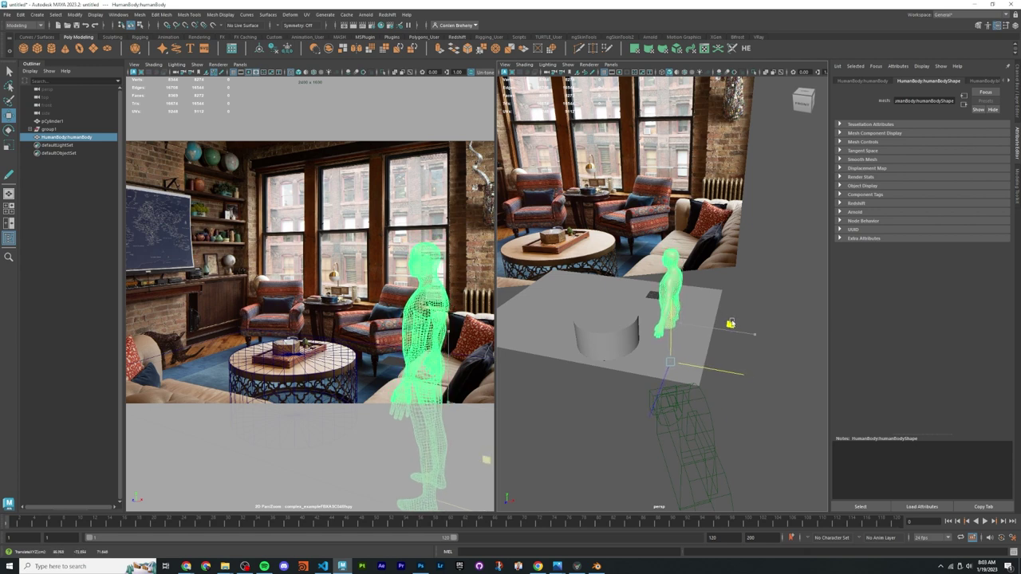
{"action": "mouse_move", "coordinate": [661, 377]}
{"action": "left_mouse_down"}
{"action": "mouse_move", "coordinate": [675, 353]}
{"action": "mouse_move", "coordinate": [647, 390]}
{"action": "left_mouse_up"}
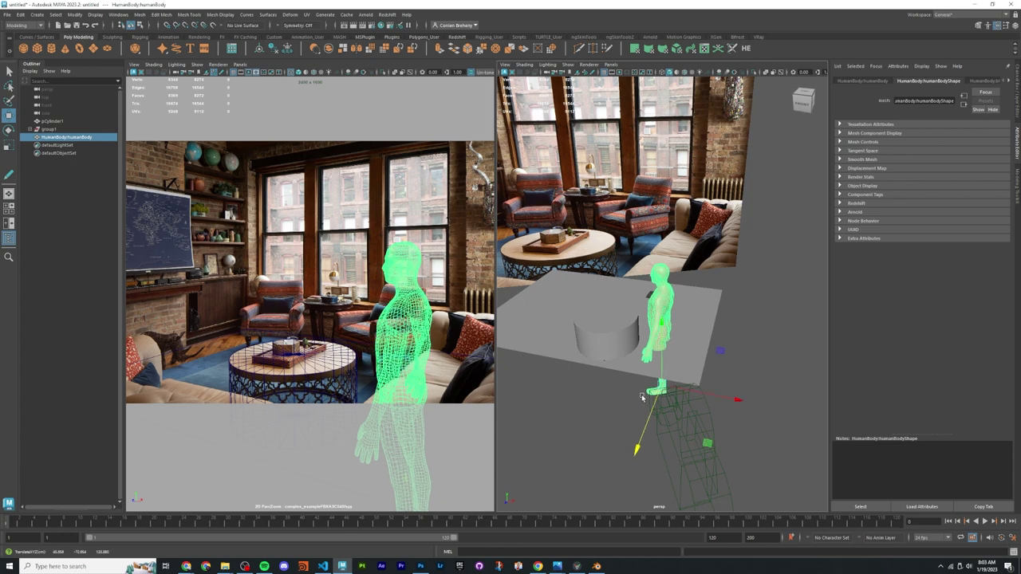
{"action": "key", "text": "ctrl+z"}
Step: Take the floor plane and the complex_example camera out of group1 and delete the empty group
{"action": "scroll", "coordinate": [631, 332], "scroll_direction": "down", "scroll_amount": 5}
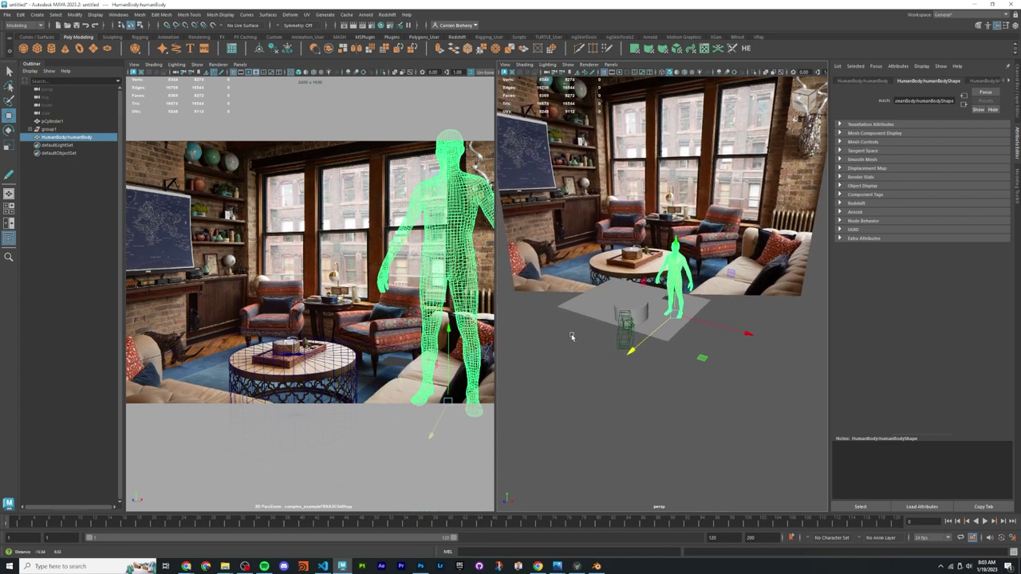
{"action": "left_click", "coordinate": [630, 341]}
{"action": "key", "text": "Up"}
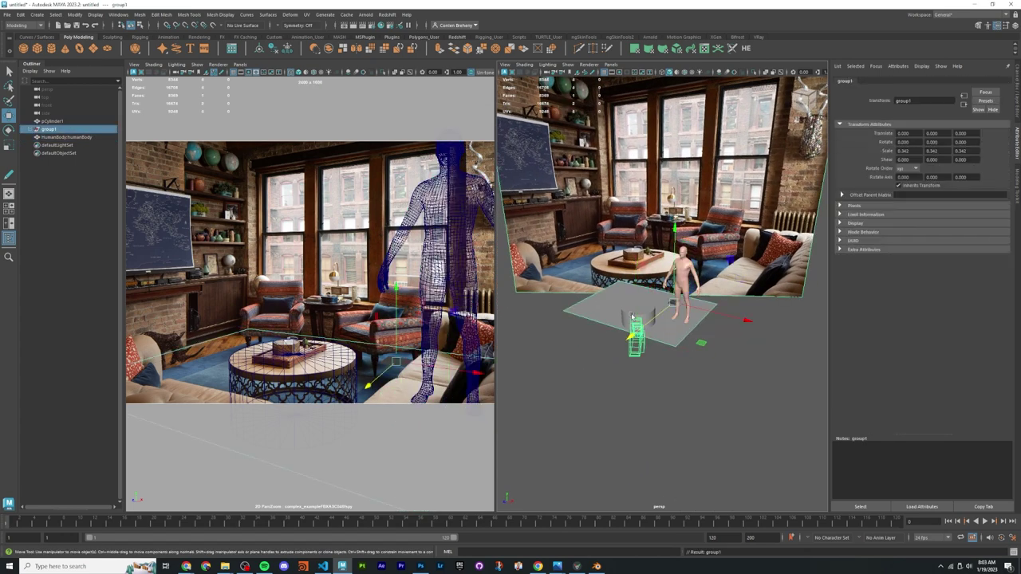
{"action": "left_click_drag", "start_coordinate": [632, 318], "coordinate": [573, 300], "text": "alt"}
{"action": "key", "text": "q"}
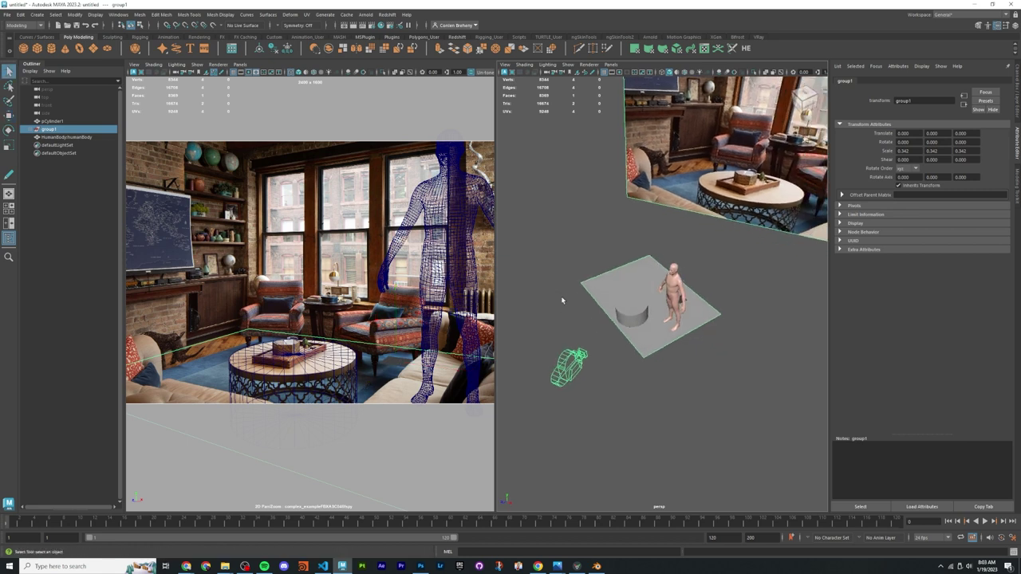
{"action": "left_click", "coordinate": [31, 130]}
{"action": "left_click", "coordinate": [51, 138]}
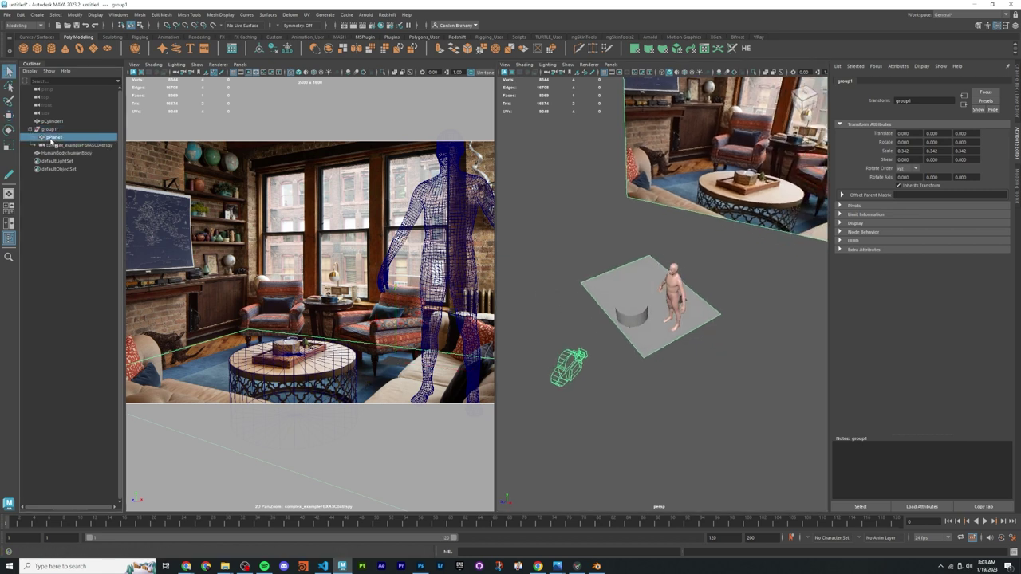
{"action": "left_click_drag", "start_coordinate": [50, 138], "coordinate": [53, 144]}
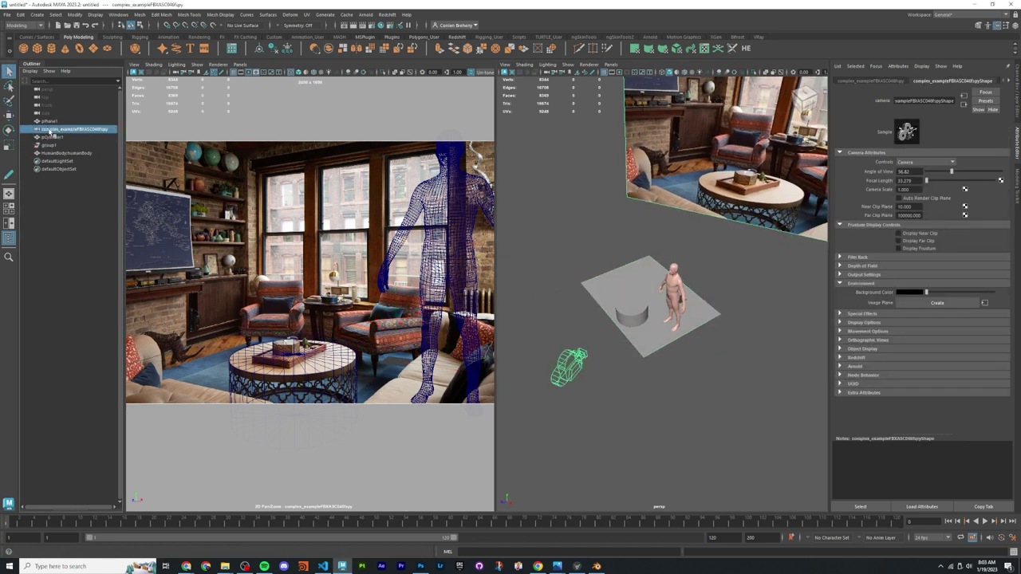
{"action": "left_click", "coordinate": [53, 143]}
{"action": "key", "text": "Delete"}
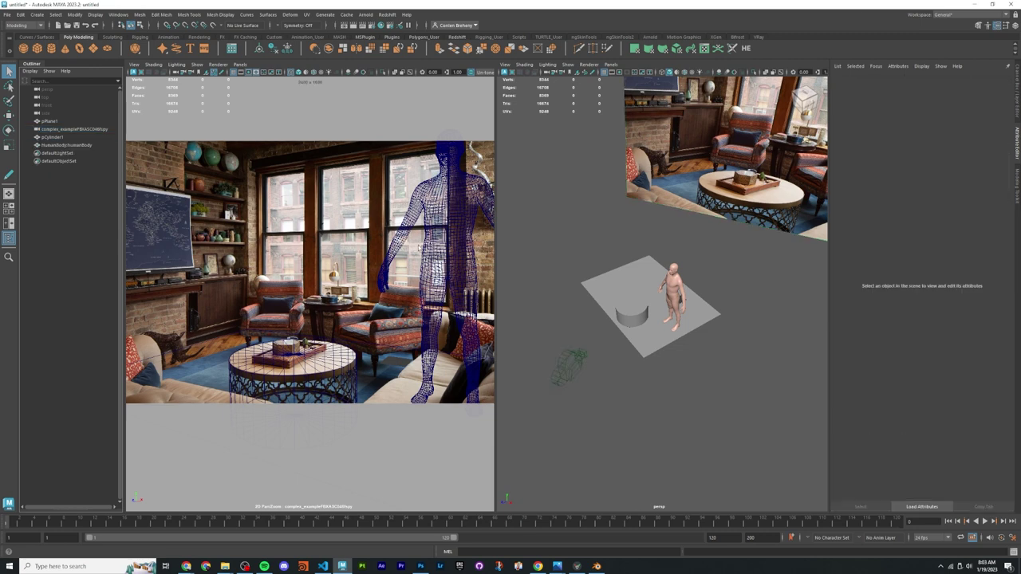
Step: Extrude the floor plane's edge on the bookshelf side straight up to form a side wall
{"action": "left_click_drag", "start_coordinate": [634, 311], "coordinate": [580, 296], "text": "alt"}
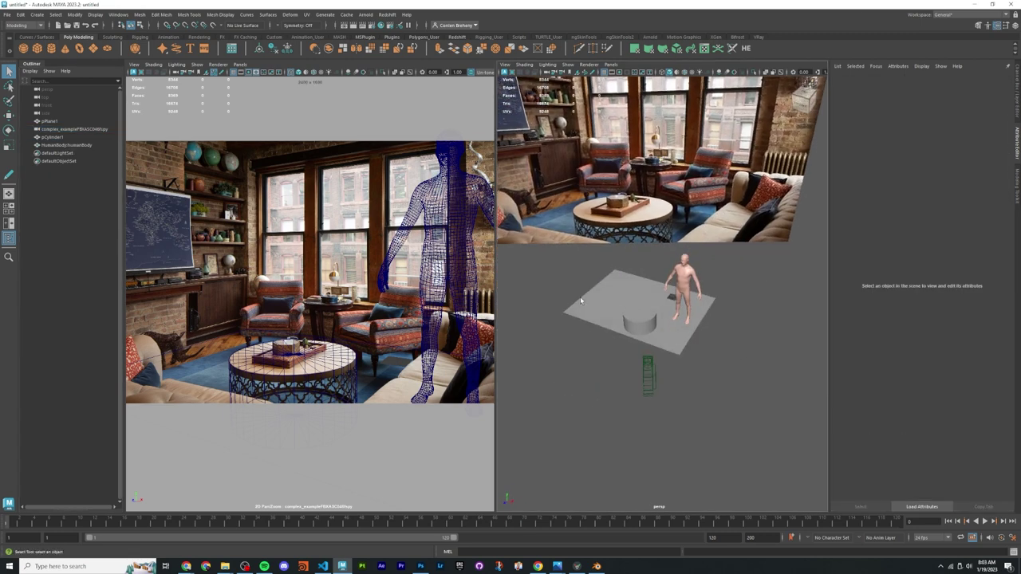
{"action": "left_click", "coordinate": [580, 297]}
{"action": "right_click_drag", "start_coordinate": [580, 297], "coordinate": [581, 270]}
{"action": "left_click", "coordinate": [594, 294]}
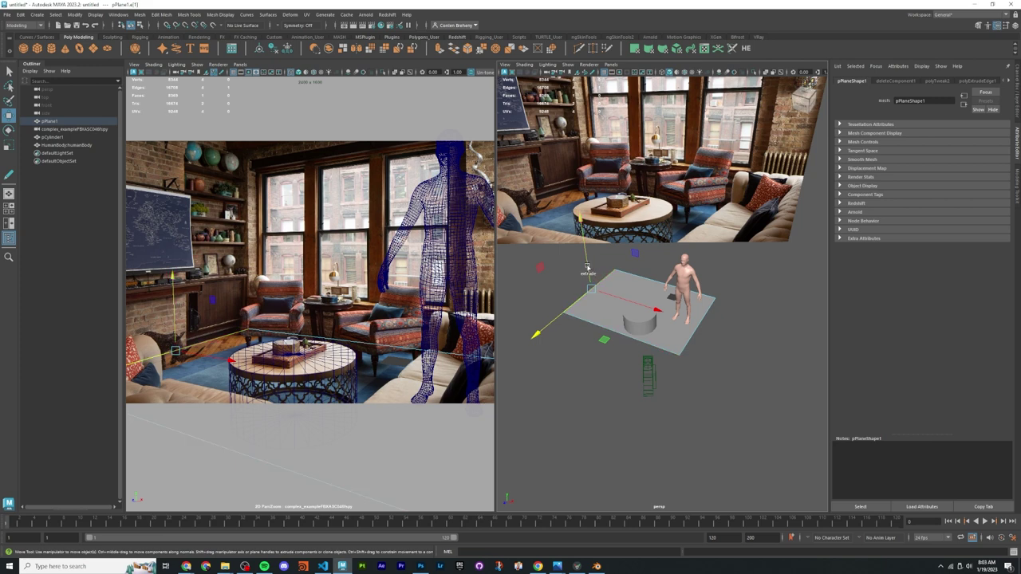
{"action": "key", "text": "ctrl+e"}
{"action": "left_click_drag", "start_coordinate": [589, 271], "coordinate": [563, 189]}
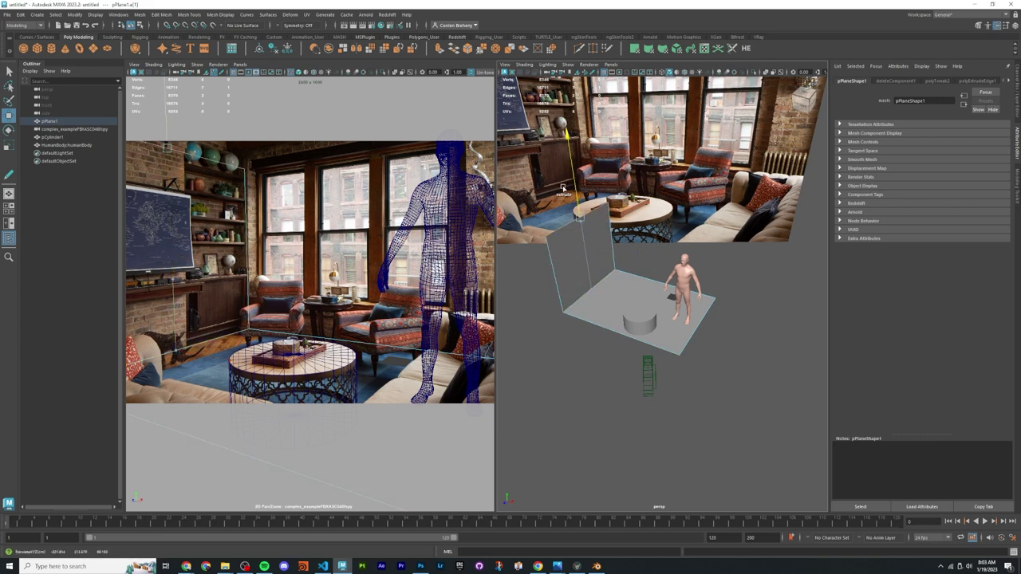
Step: Insert an edge loop with Multi-Cut running down the middle of the side wall and across the floor, and return to object mode
{"action": "key", "text": "ctrl+shift+x"}
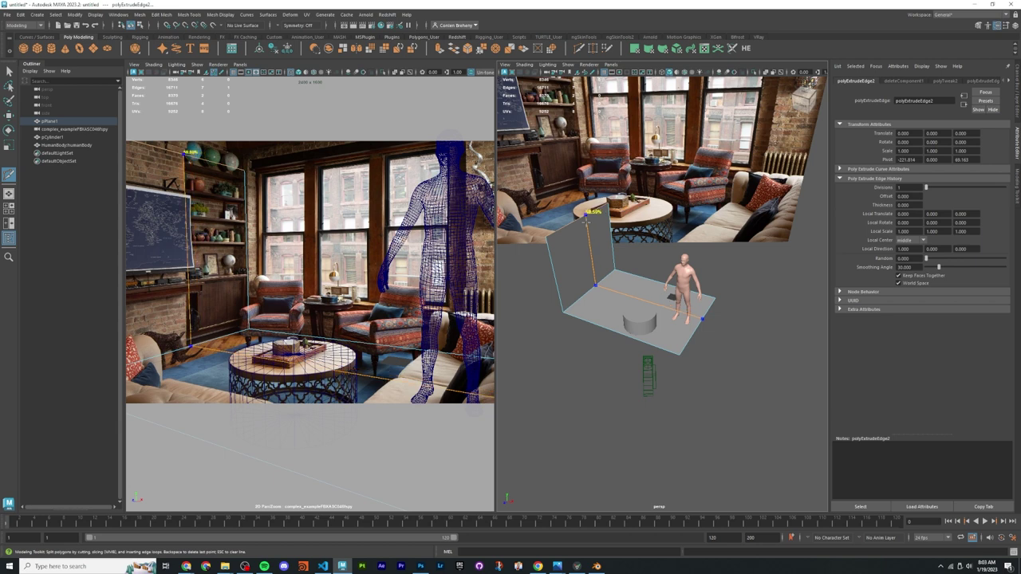
{"action": "key", "text": "q"}
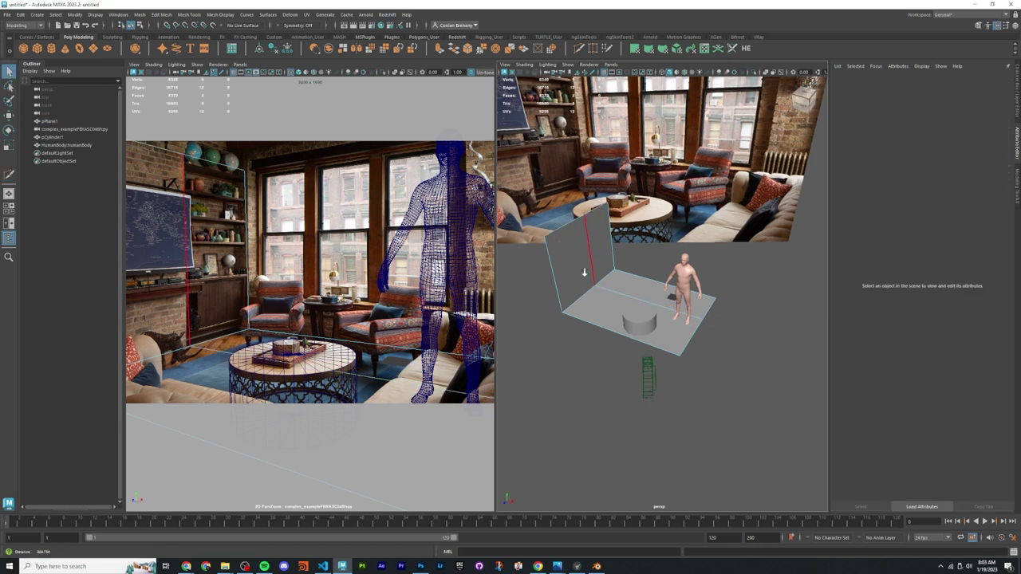
{"action": "right_click_drag", "start_coordinate": [582, 269], "coordinate": [608, 385], "text": "alt"}
{"action": "left_click_drag", "start_coordinate": [607, 385], "coordinate": [670, 317], "text": "alt"}
{"action": "left_click", "coordinate": [665, 273]}
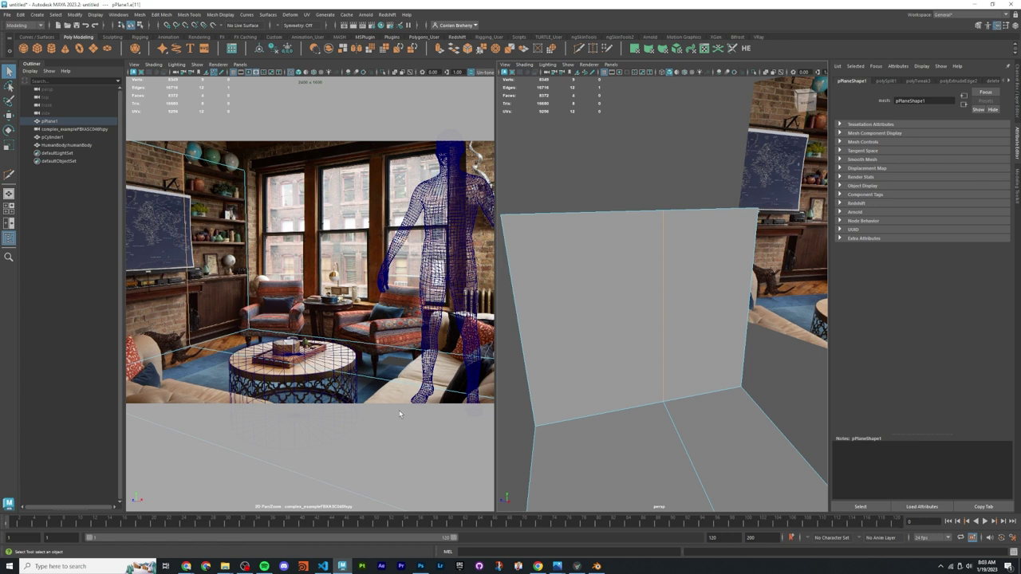
{"action": "scroll", "coordinate": [673, 401], "scroll_direction": "down", "scroll_amount": 5}
{"action": "left_click_drag", "start_coordinate": [695, 423], "coordinate": [686, 375], "text": "alt"}
{"action": "right_click_drag", "start_coordinate": [610, 343], "coordinate": [594, 355]}
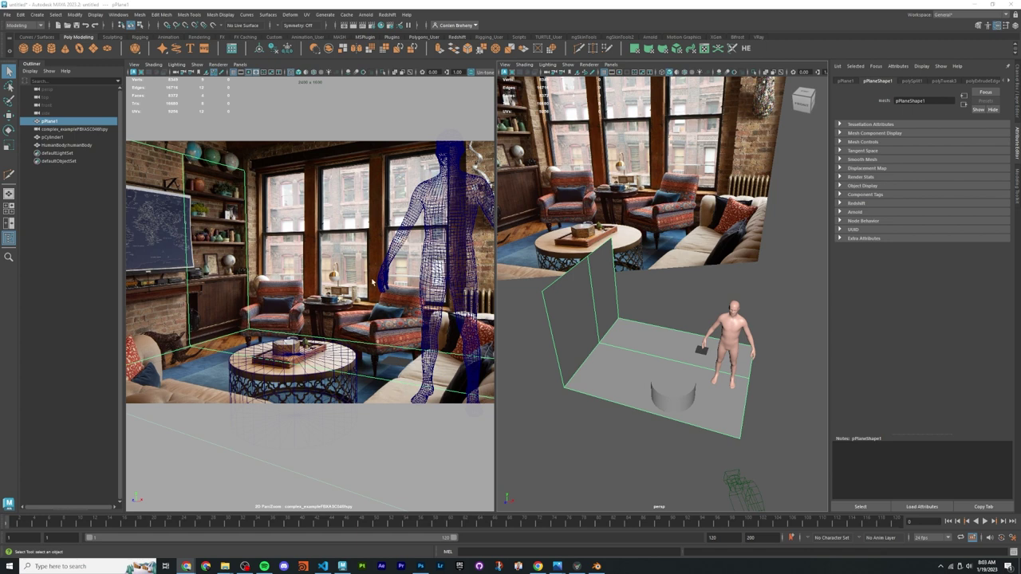
{"action": "left_click_drag", "start_coordinate": [590, 335], "coordinate": [599, 318], "text": "alt"}
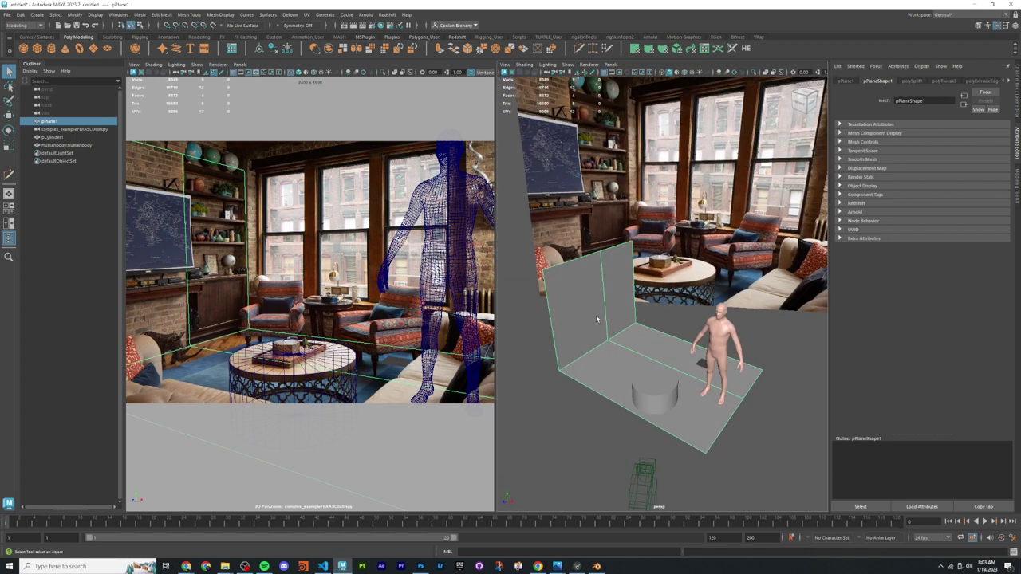
{"action": "right_click_drag", "start_coordinate": [593, 318], "coordinate": [574, 300], "text": "alt"}
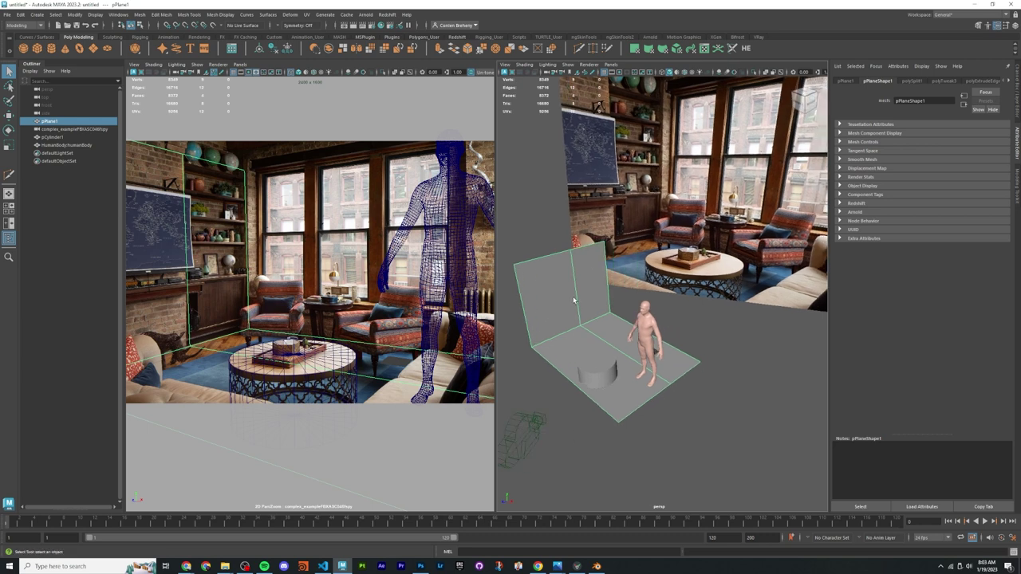